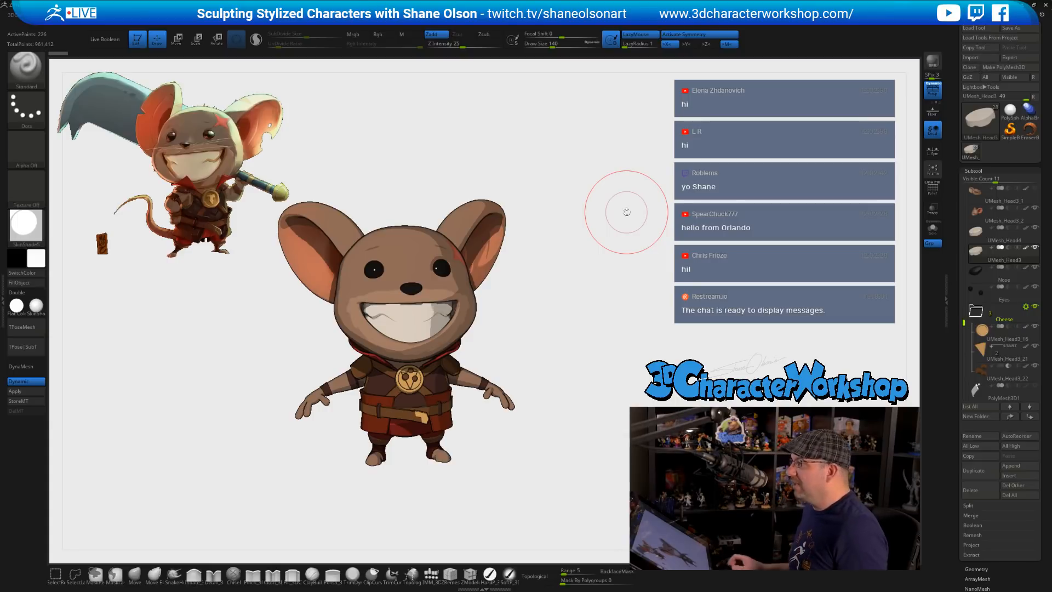
- Collapse the Cheese folder in the subtool list and make the PolyMesh3D1 sword the active subtool
drag(590, 228, 575, 305)
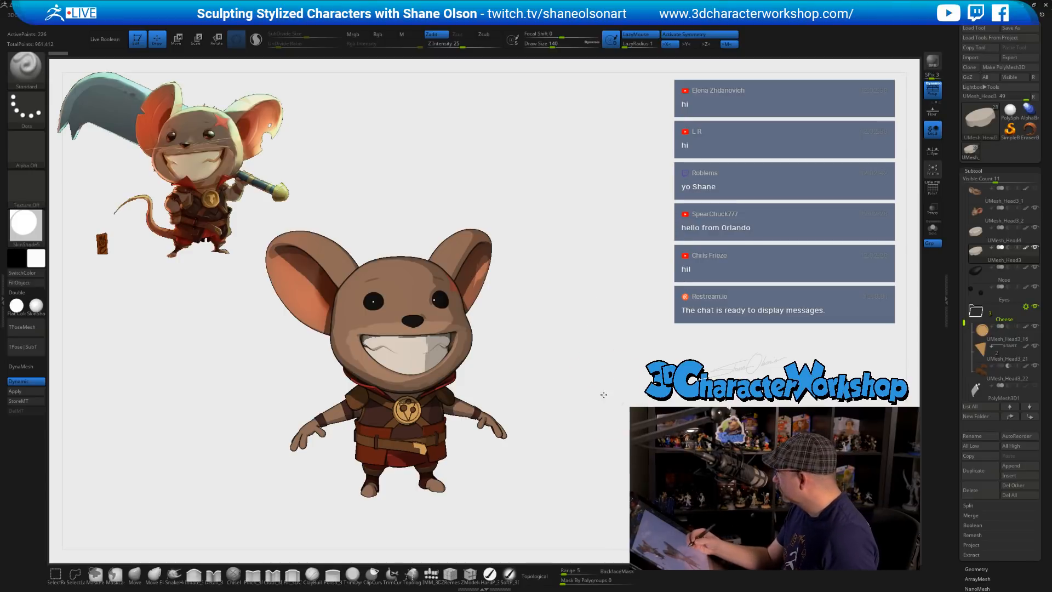
alt+drag(604, 394, 605, 388)
click(980, 312)
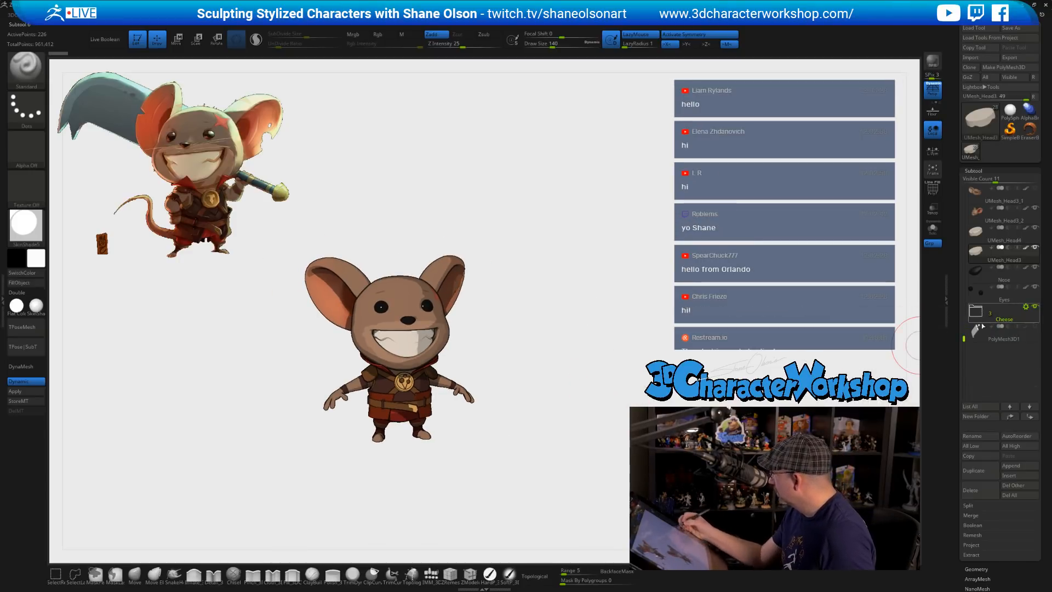
click(978, 331)
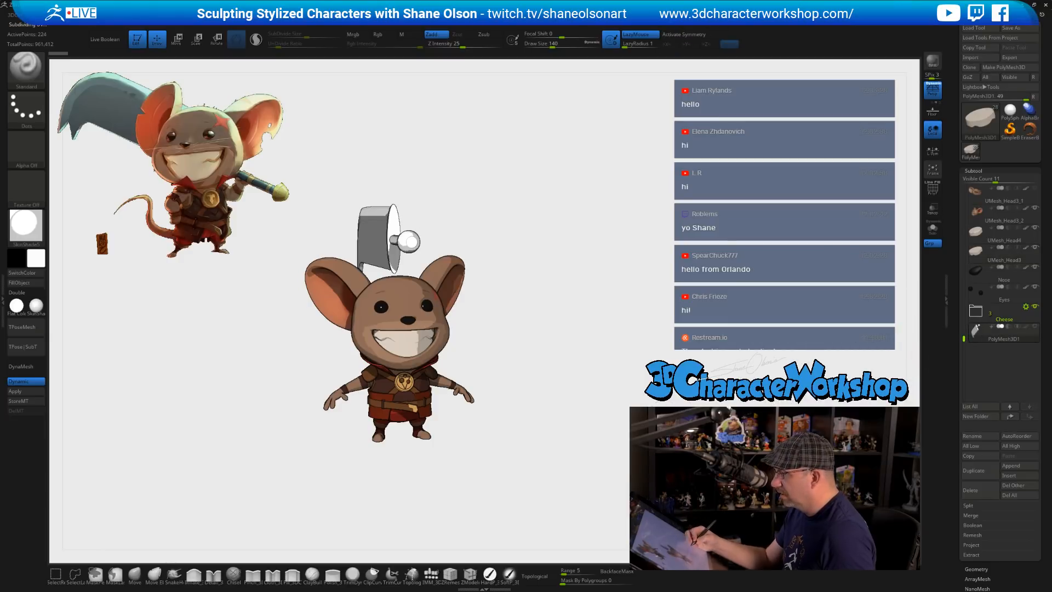
- Inspect the sword's polygroups and its placement above the mouse from the side and at an angle
drag(510, 373, 608, 375)
alt+drag(553, 356, 592, 386)
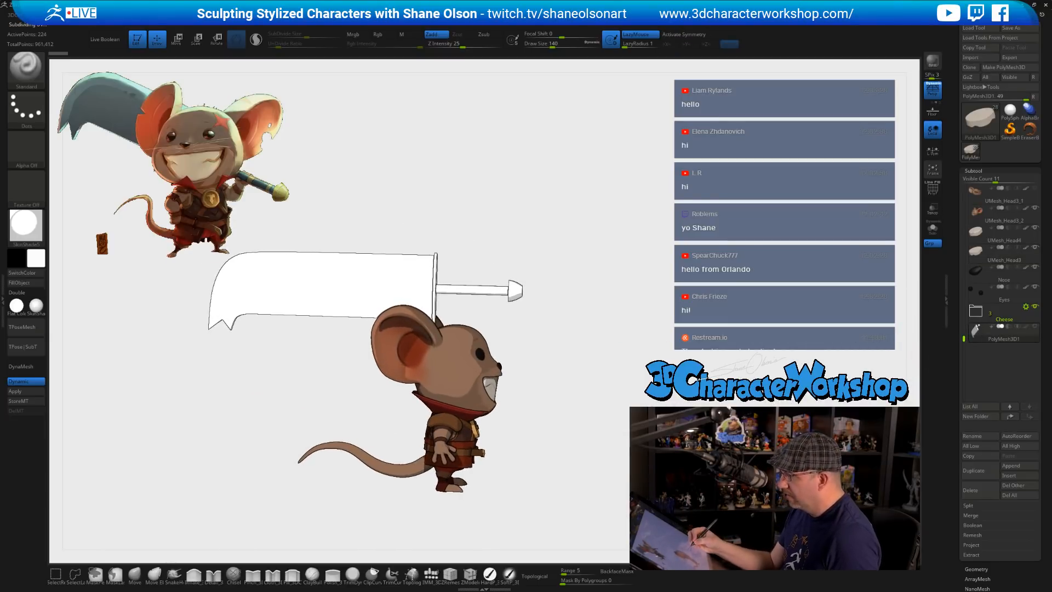
key(shift+f)
drag(707, 392, 605, 399)
key(shift+f)
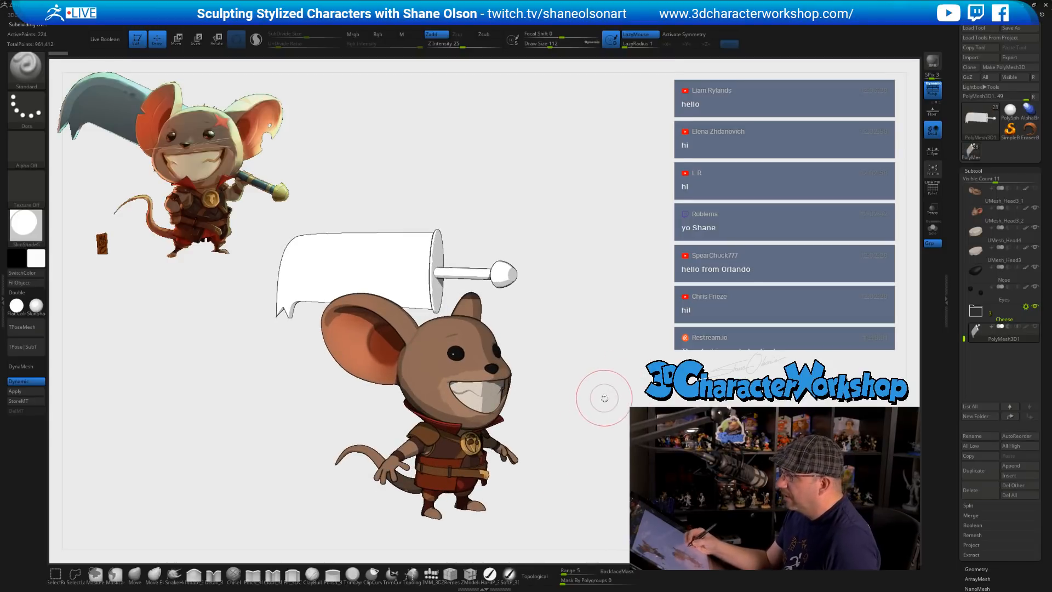
mouse_move(604, 398)
mouse_down()
mouse_move(606, 419)
mouse_move(606, 404)
mouse_move(637, 399)
mouse_up()
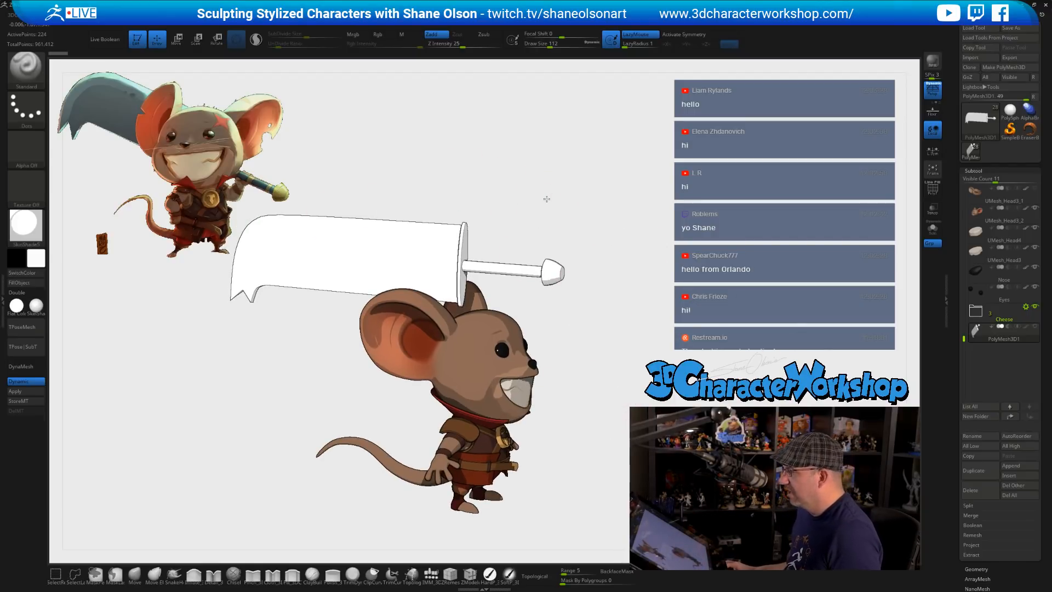
- Sample the blade's grey-blue from the reference image and fill the whole sword with it using the paint brush in RGB mode
alt+drag(546, 199, 554, 190)
key(shift+z)
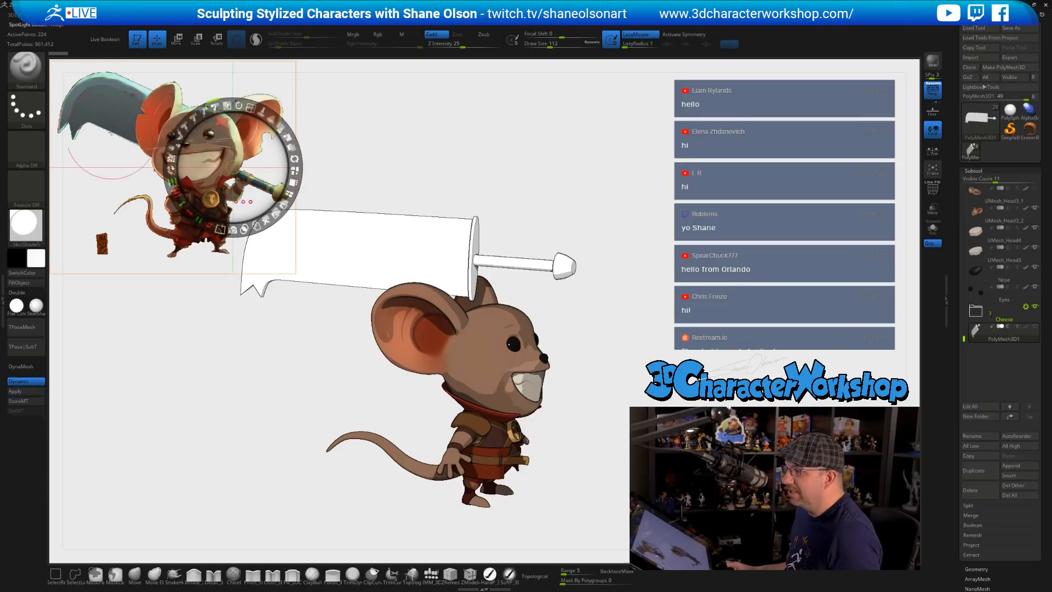
key(c)
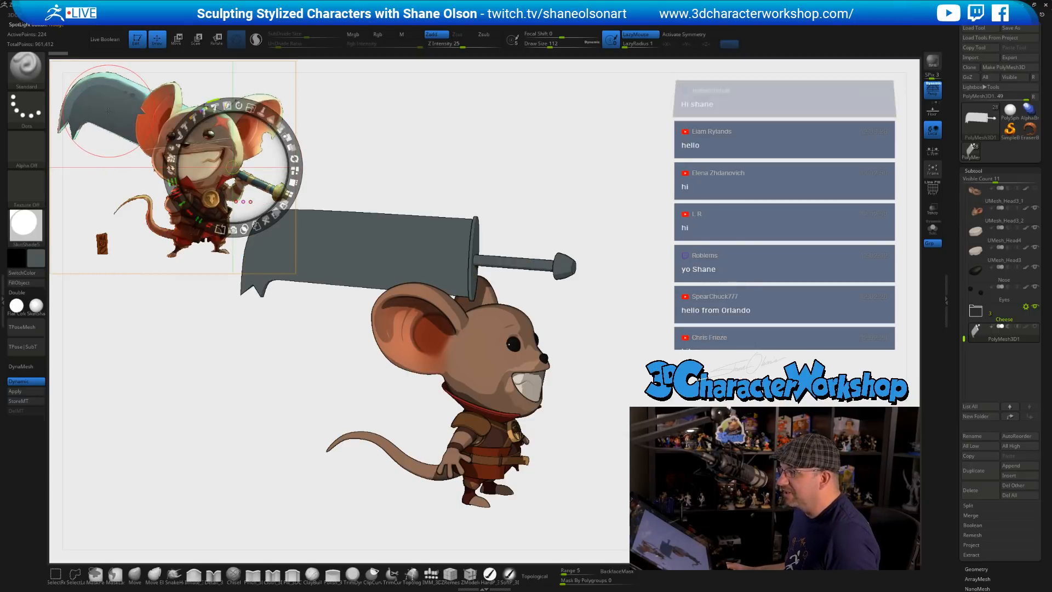
key(shift+z)
shift+drag(530, 179, 569, 222)
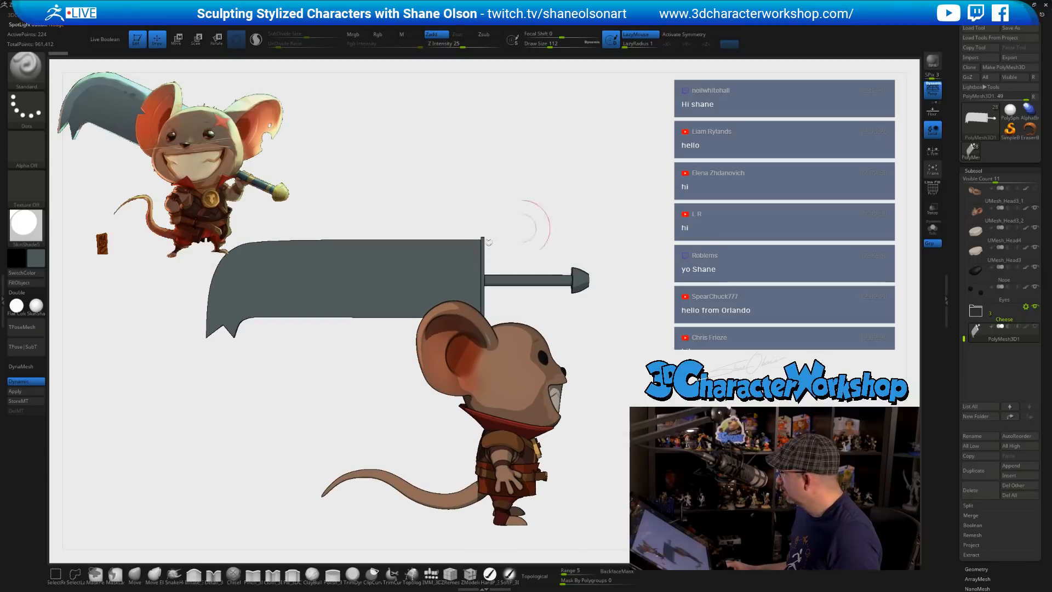
click(490, 574)
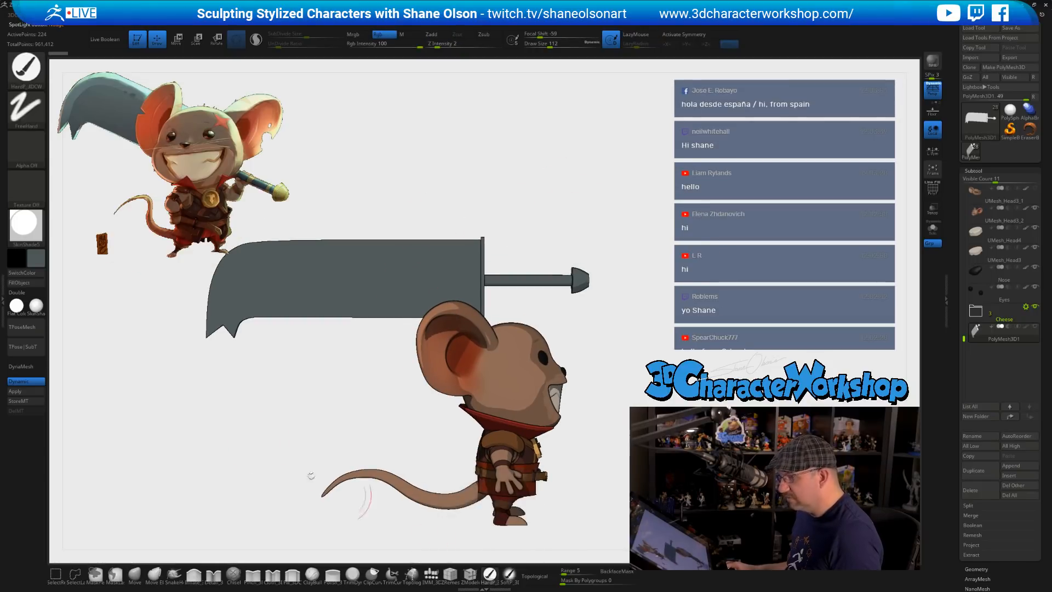
click(28, 283)
- Subdivide the sword mesh repeatedly to about 885,000 active points
mouse_move(537, 162)
alt+mouse_down()
mouse_move(536, 153)
mouse_move(494, 176)
mouse_move(521, 179)
mouse_move(512, 184)
alt+mouse_up()
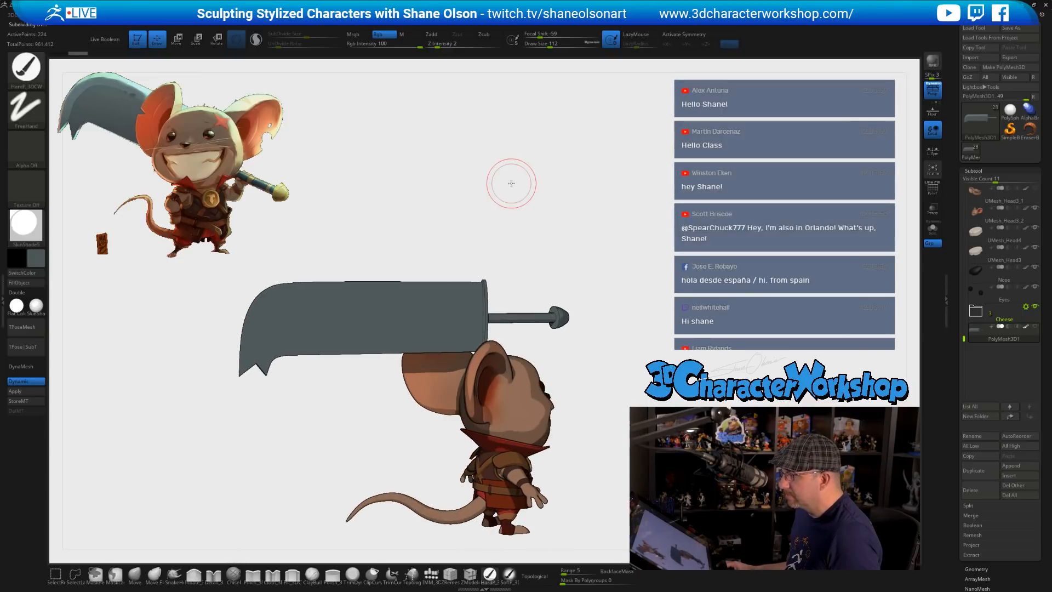
mouse_move(572, 332)
mouse_down()
mouse_move(564, 323)
mouse_move(601, 391)
mouse_move(596, 416)
mouse_up()
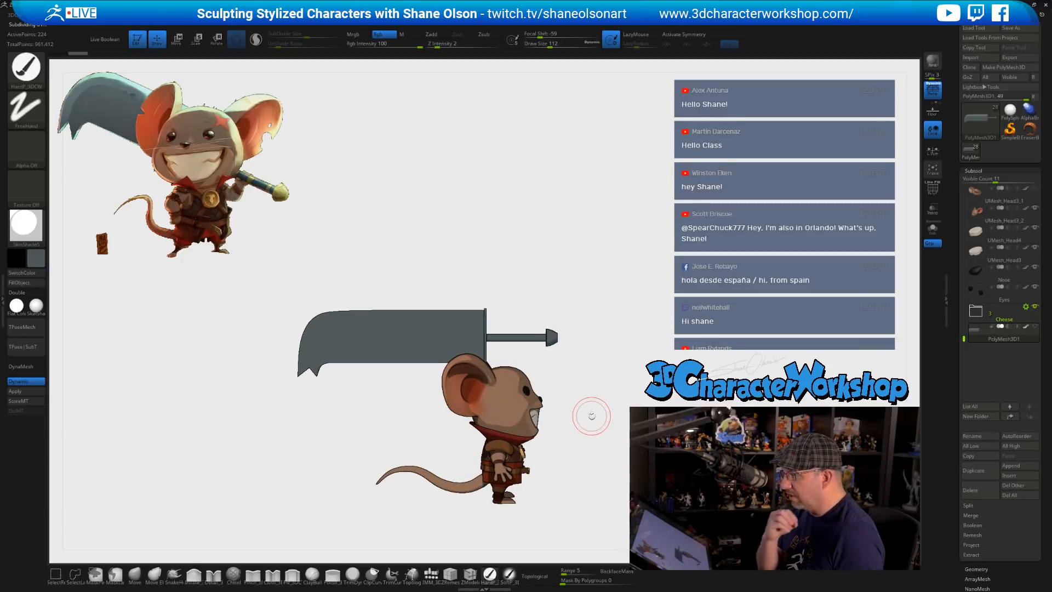
key(ctrl)
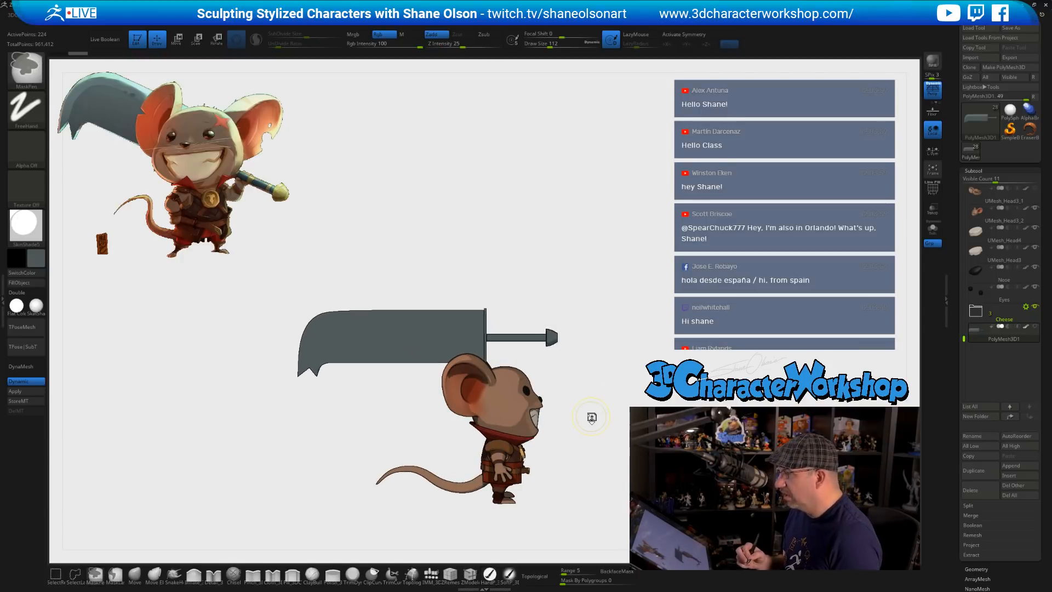
key(ctrl+d)
key(ctrl+d)
key(ctrl+d)
key(ctrl+d)
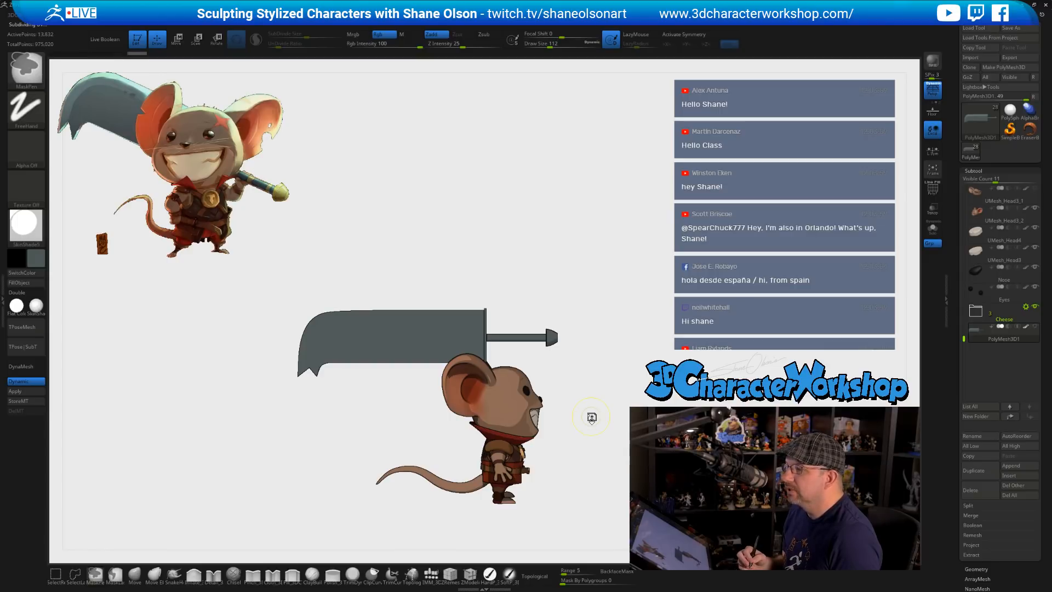
key(ctrl+d)
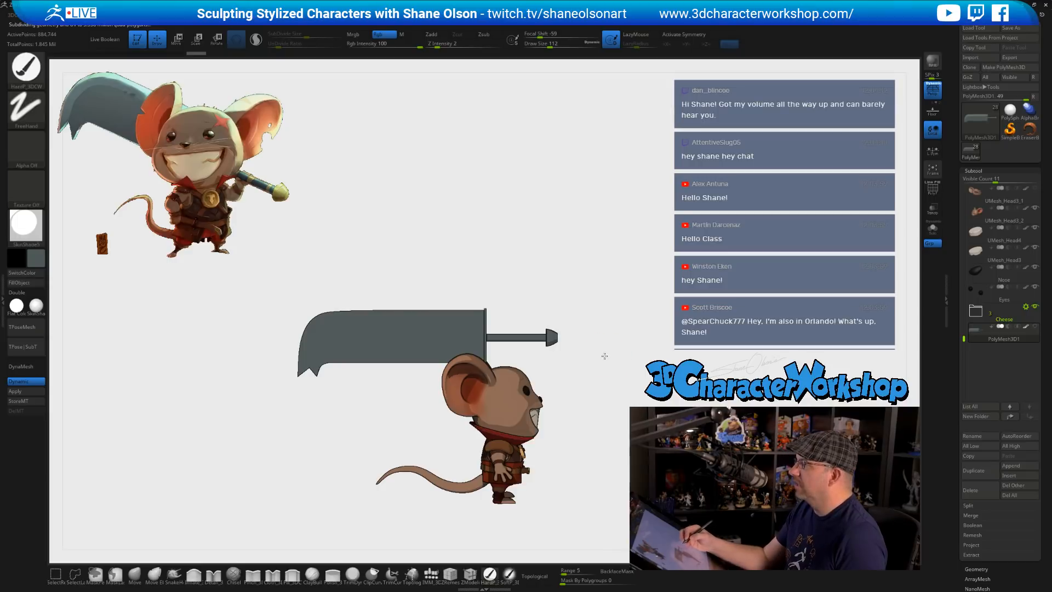
- Check the sword's polygroups and sample the pommel's yellow-green from the reference image as the active colour
alt+drag(604, 357, 595, 330)
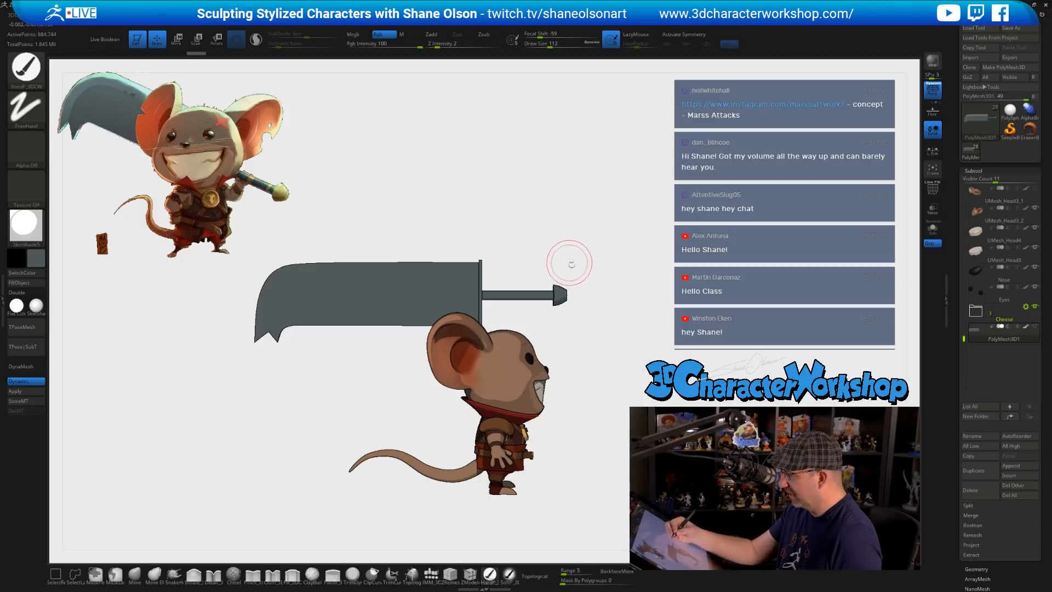
key(shift+f)
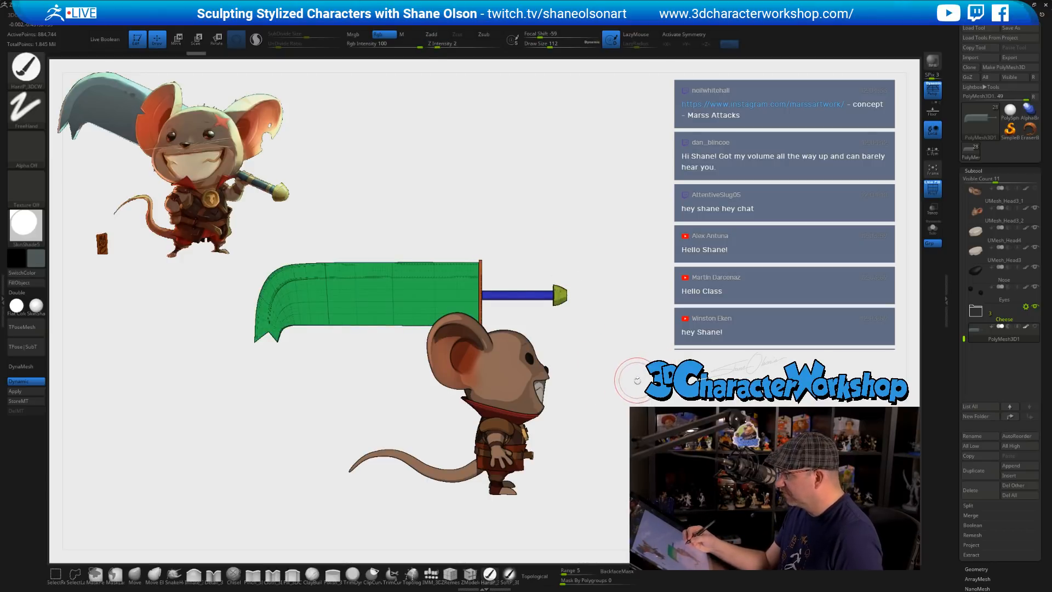
key(shift+f)
key(z)
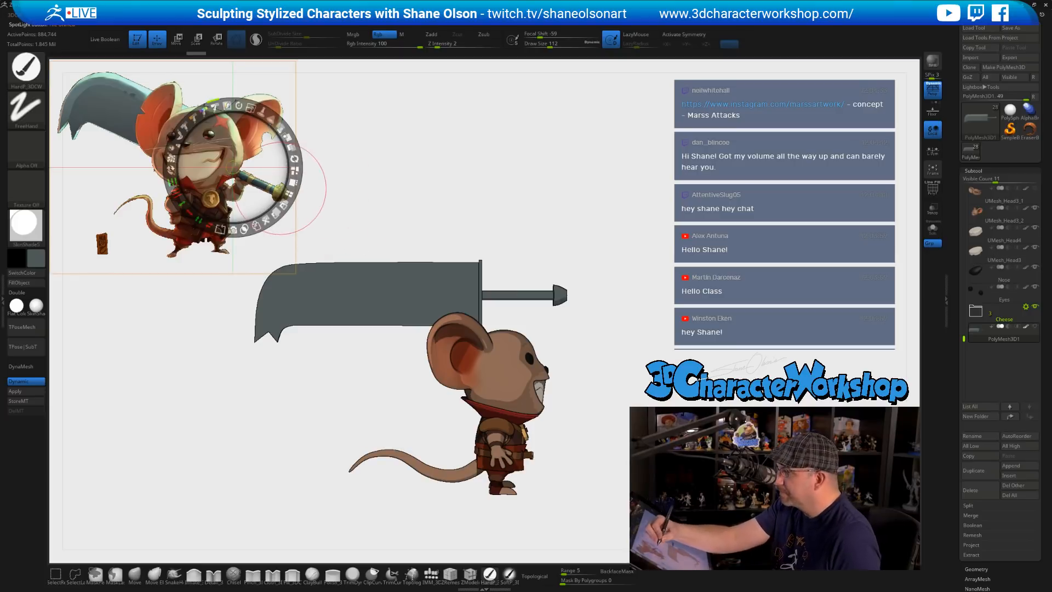
drag(228, 171, 162, 192)
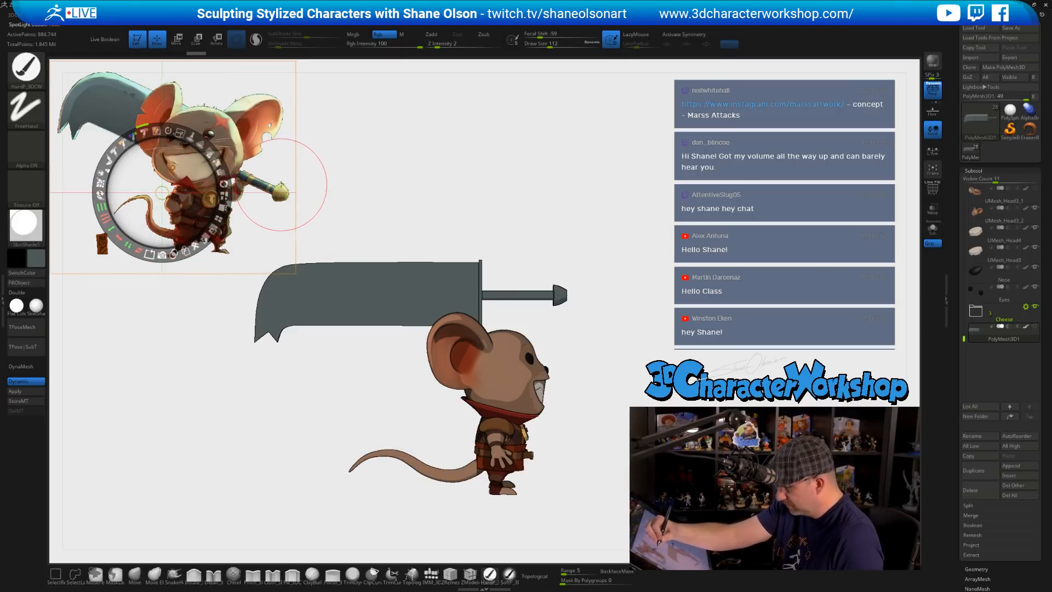
key(c)
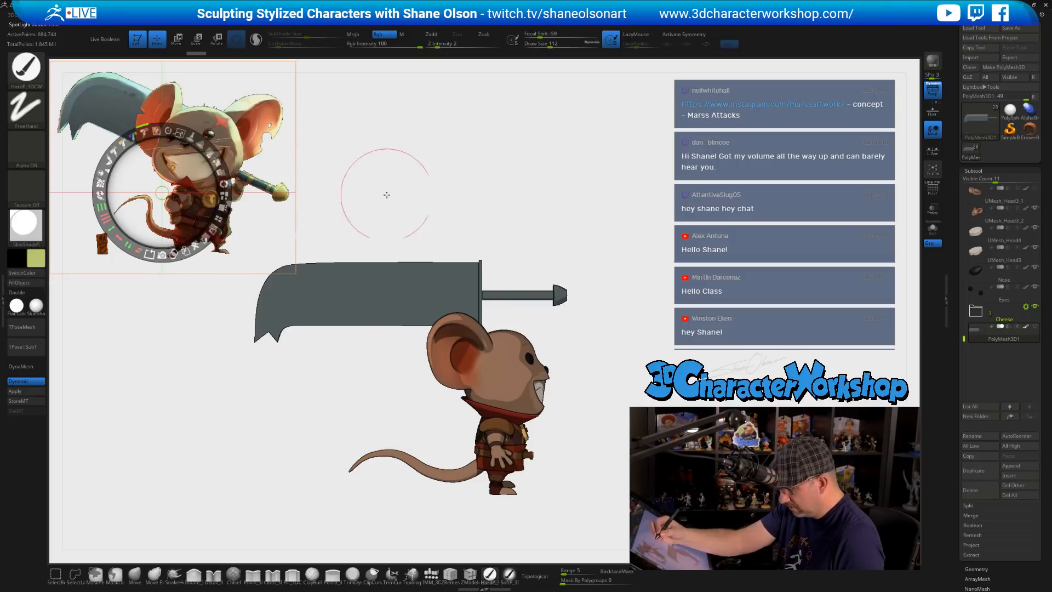
key(z)
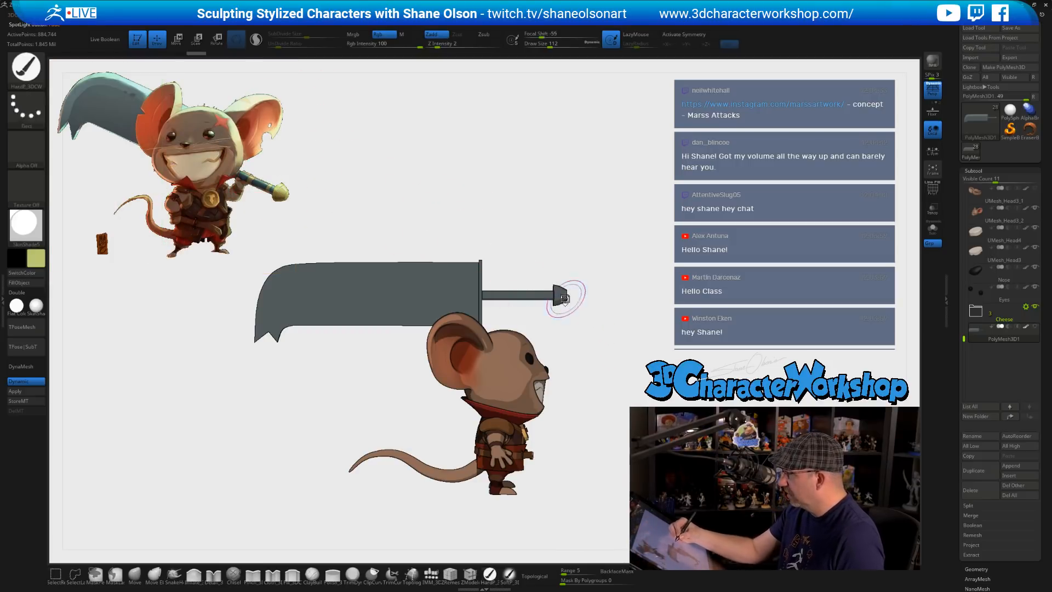
- Isolate the sword's pommel, fill it with the yellow-green colour, and show the whole sword again
ctrl+shift+click(559, 295)
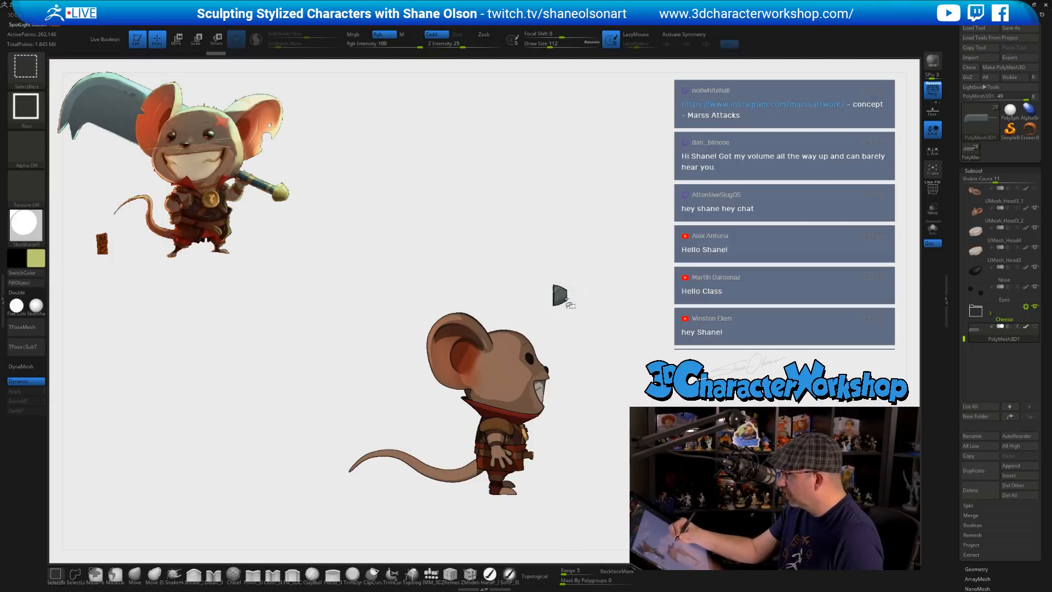
click(33, 282)
ctrl+shift+click(625, 256)
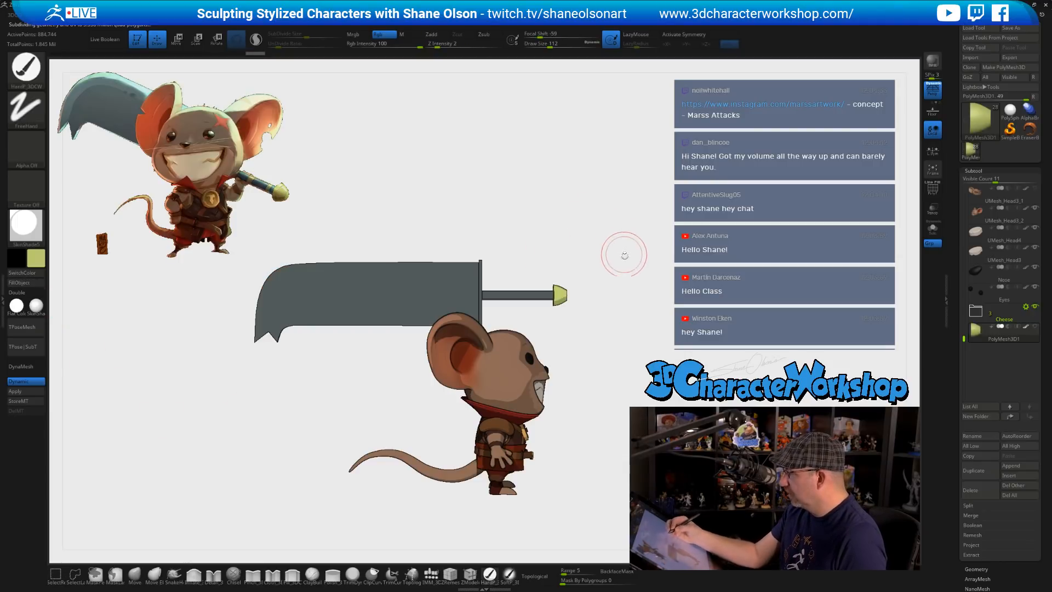
- Isolate the guard between blade and handle, fill it with the yellow-green colour, and unhide the other sword parts
mouse_move(507, 236)
mouse_down()
mouse_move(543, 228)
mouse_move(487, 223)
mouse_up()
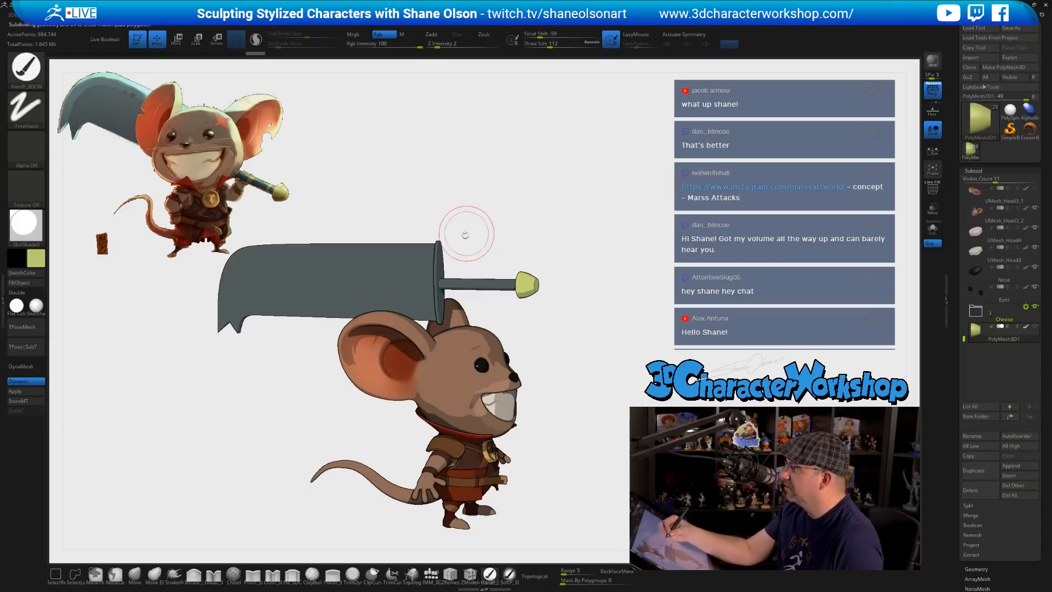
ctrl+shift+click(441, 249)
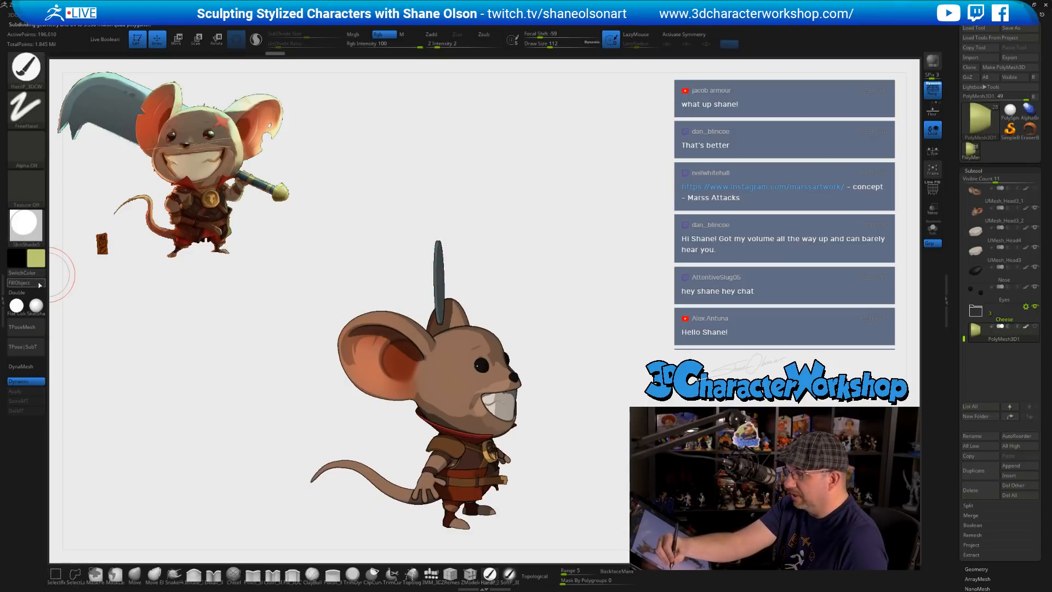
ctrl+shift+click(555, 241)
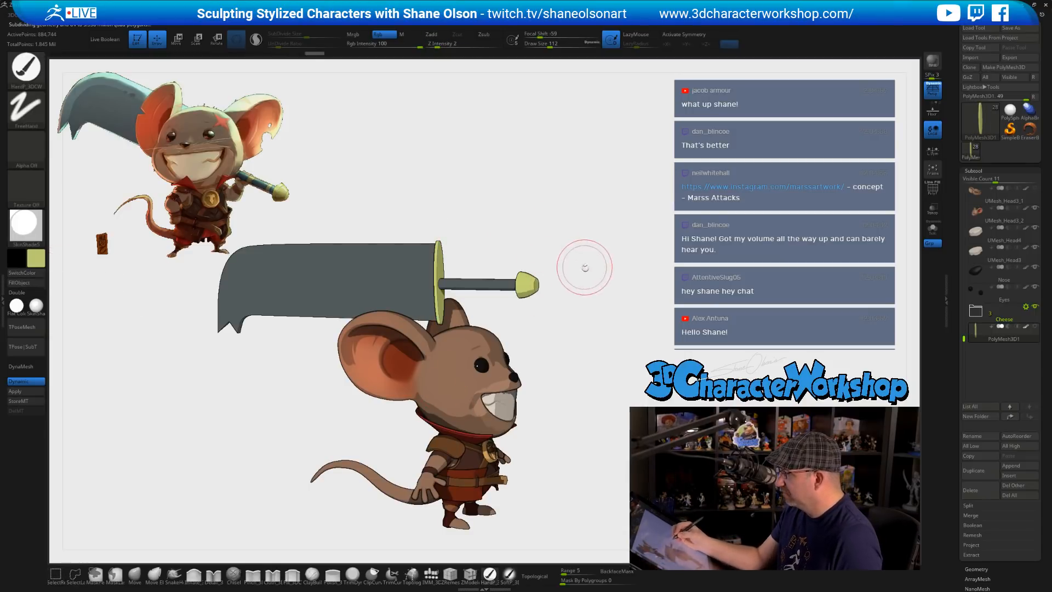
- Mask several bands across the sword's handle, invert the mask, fill the bands with yellow-green, and clear the mask
drag(585, 267, 613, 332)
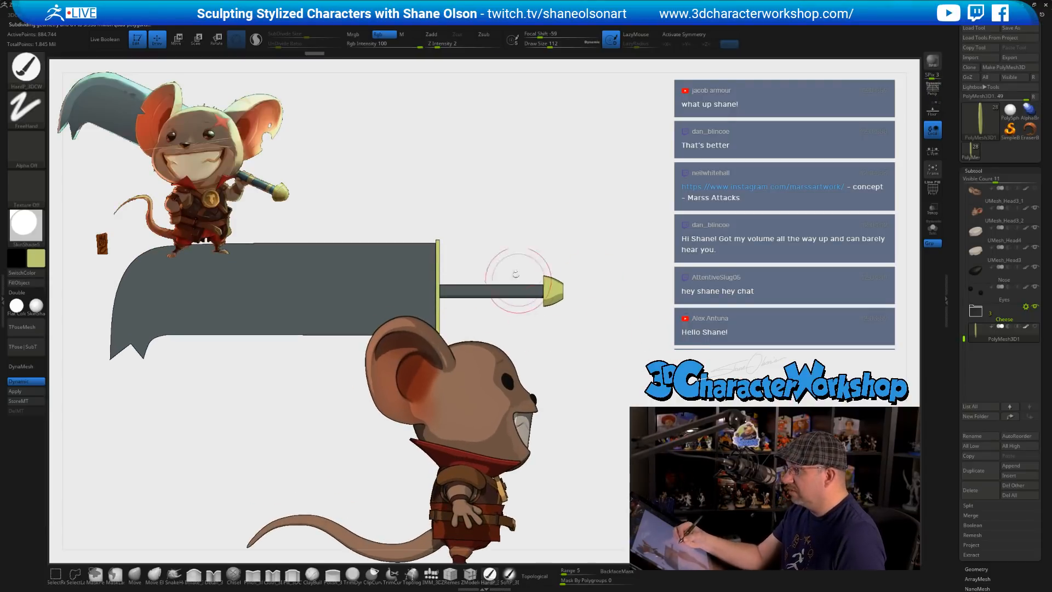
key(ctrl)
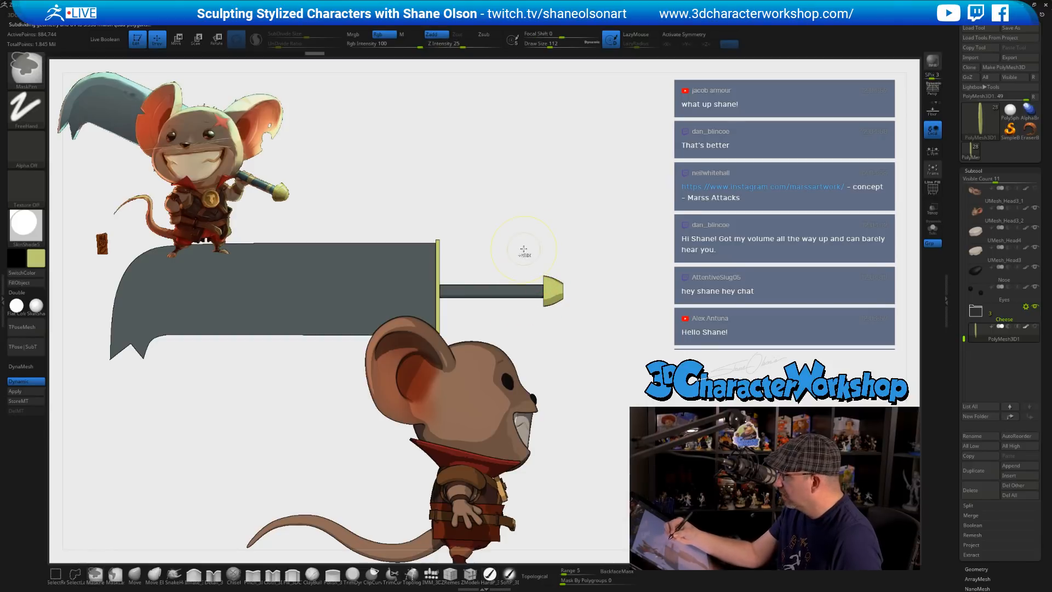
ctrl+drag(524, 250, 538, 323)
ctrl+drag(531, 381, 531, 381)
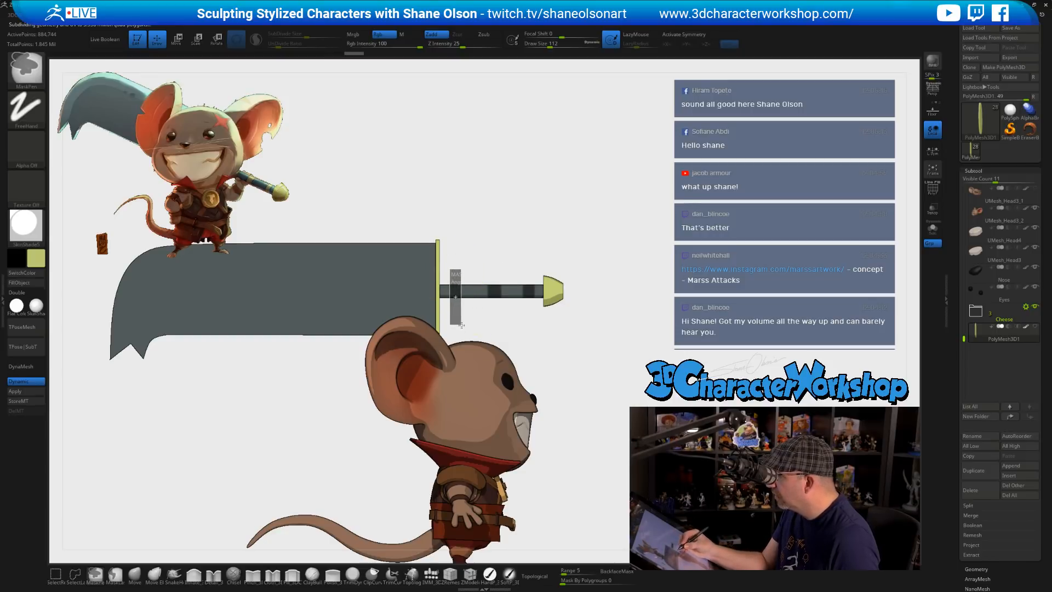
ctrl+click(590, 234)
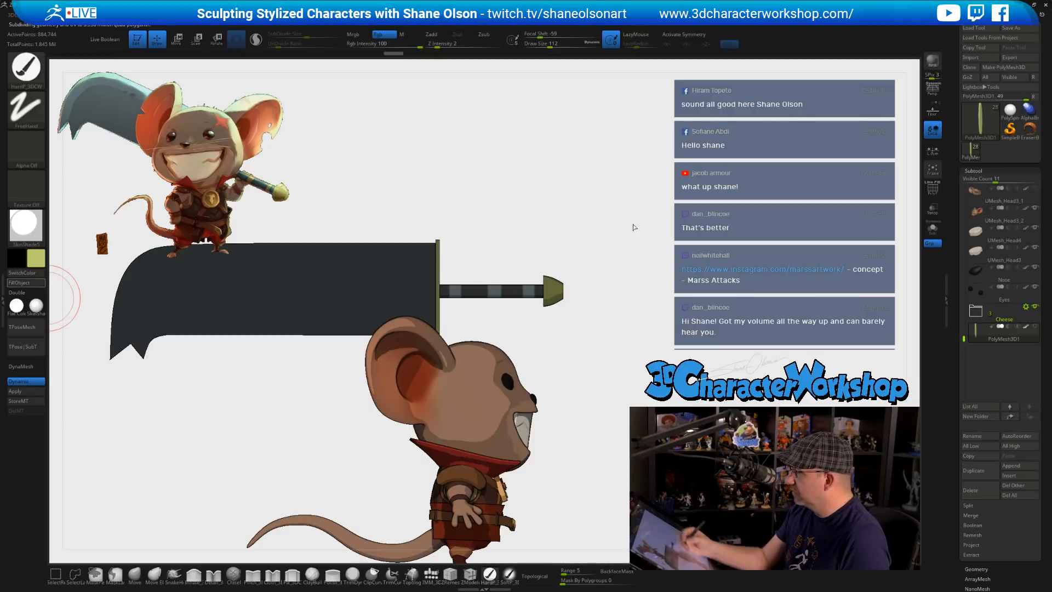
mouse_move(639, 237)
ctrl+mouse_down()
mouse_move(650, 351)
mouse_move(634, 330)
ctrl+mouse_up()
mouse_move(634, 331)
mouse_down()
mouse_move(601, 383)
mouse_move(603, 401)
mouse_move(629, 341)
mouse_up()
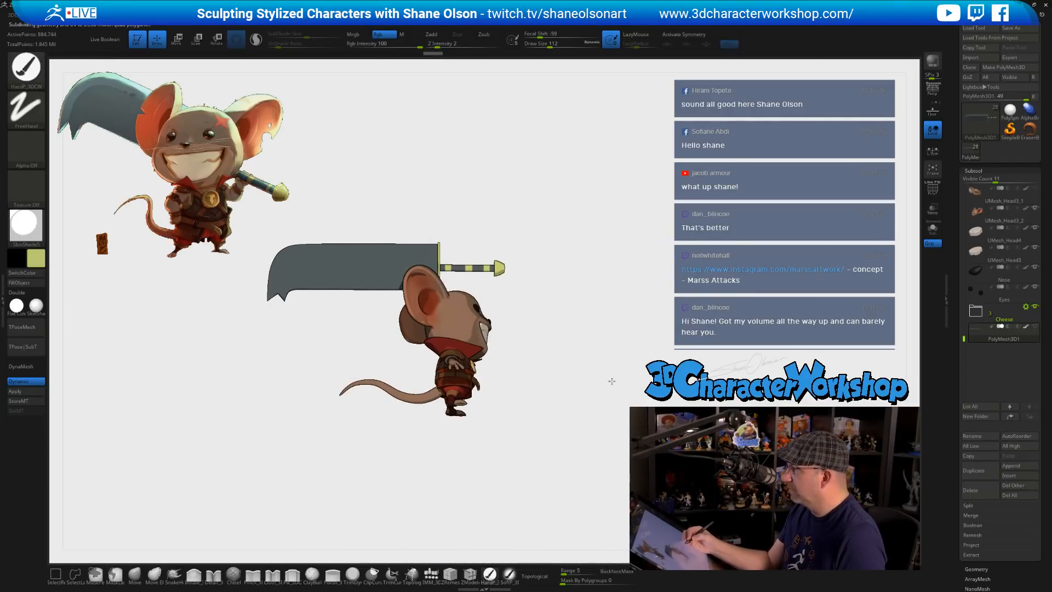
- Examine the coloured sword and its polygroups from several angles against the reference image
mouse_move(612, 380)
mouse_down()
mouse_move(603, 286)
mouse_move(569, 323)
mouse_move(554, 313)
mouse_move(491, 371)
mouse_up()
alt+drag(555, 314, 564, 352)
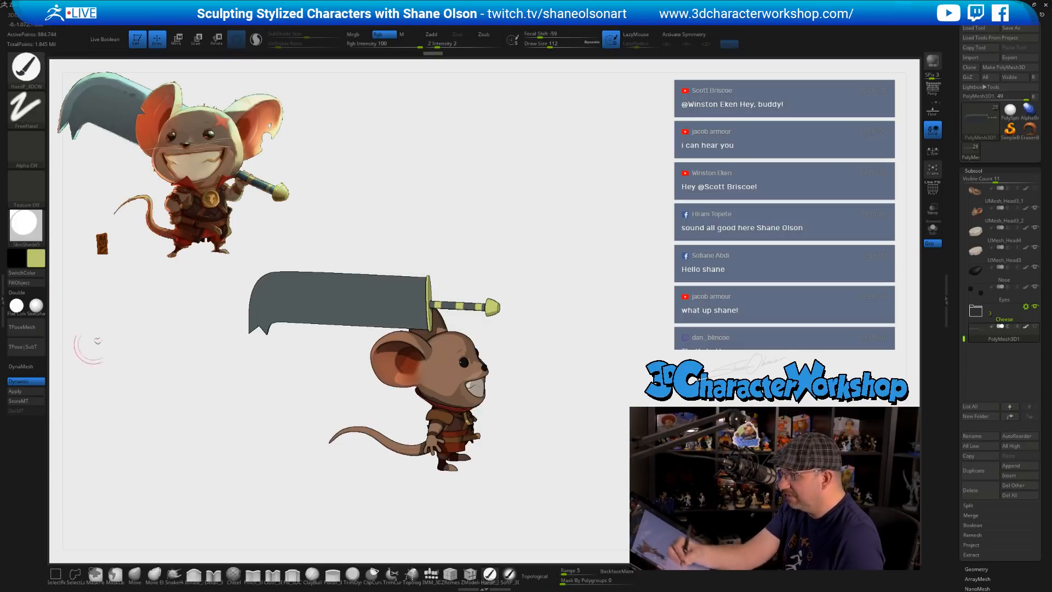
drag(470, 214, 472, 199)
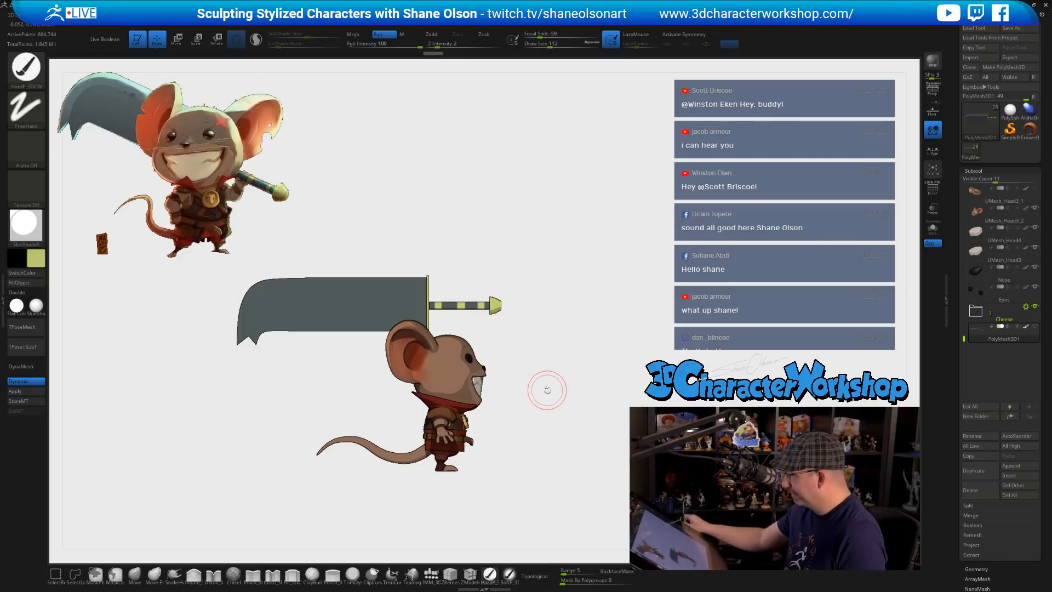
alt+drag(404, 159, 202, 128)
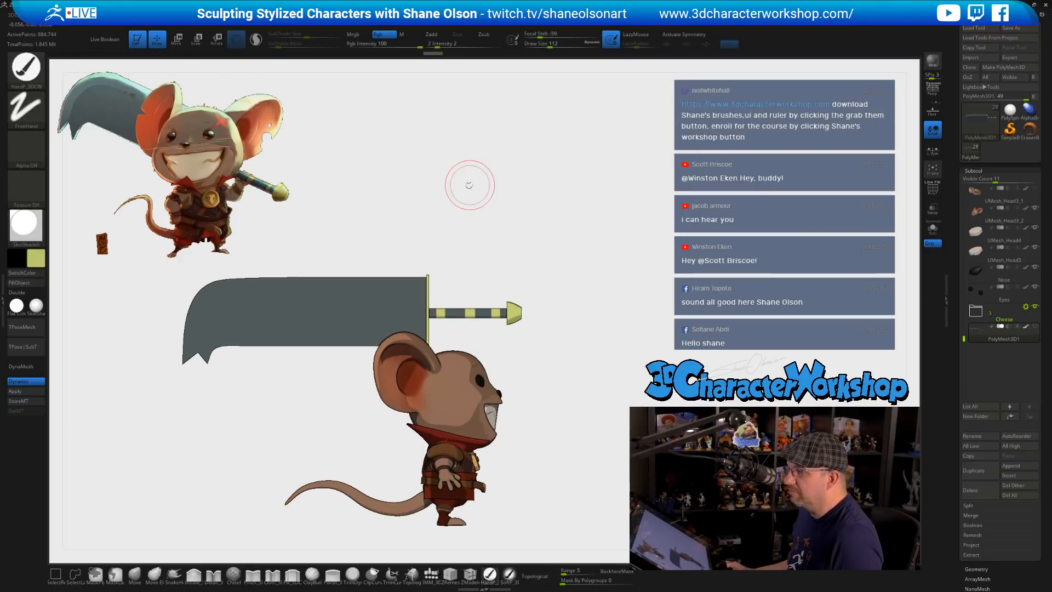
drag(438, 176, 405, 189)
alt+drag(405, 189, 543, 182)
key(shift+f)
key(shift+f)
key(shift+f)
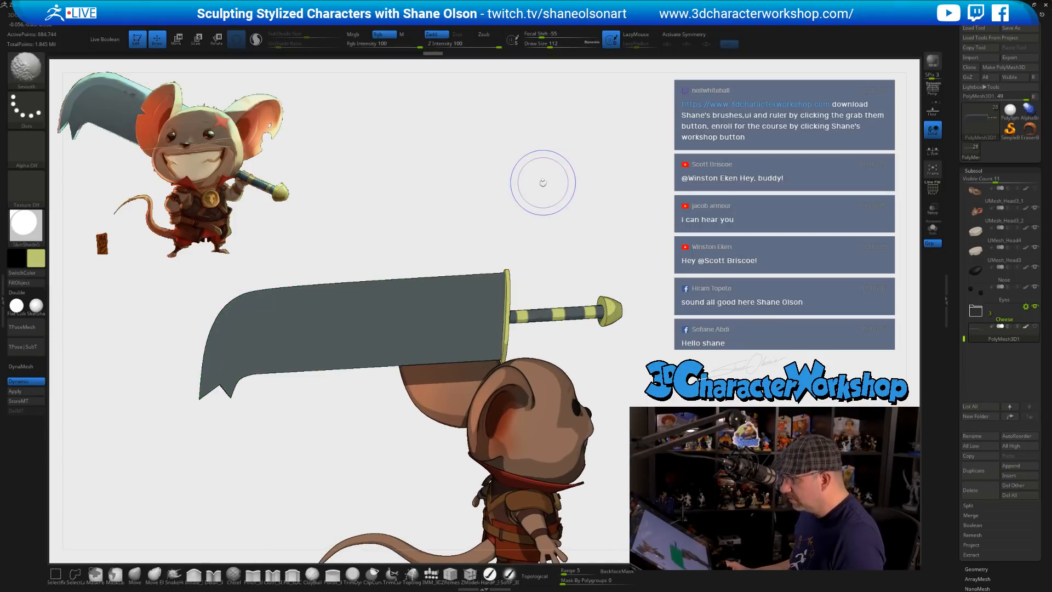
- Drop the sword to its lowest subdivision level and turn off Dynamic subdivision
key(shift+d)
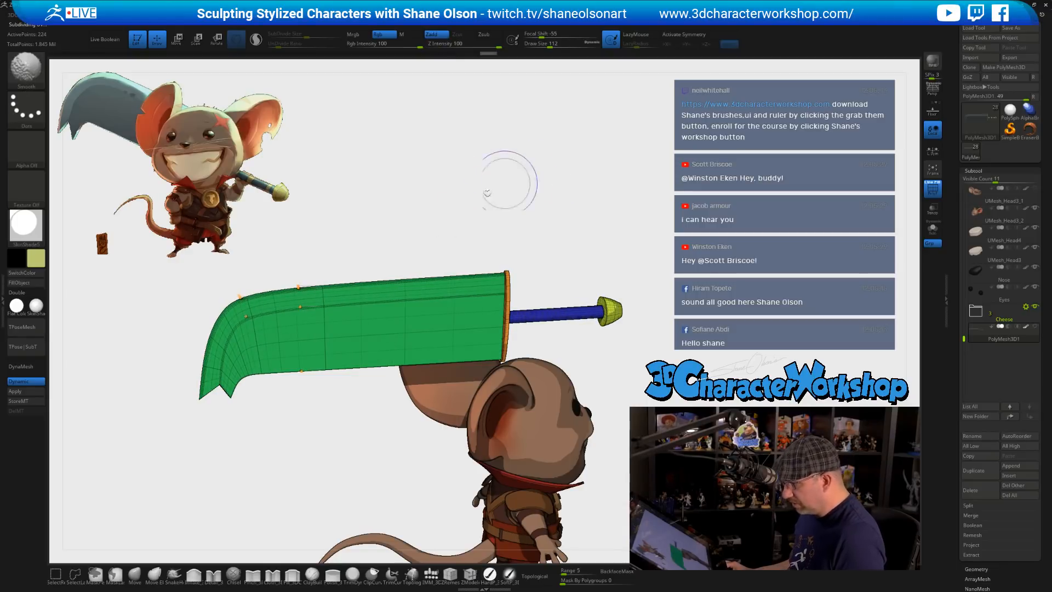
click(26, 381)
drag(439, 192, 463, 198)
drag(417, 238, 446, 222)
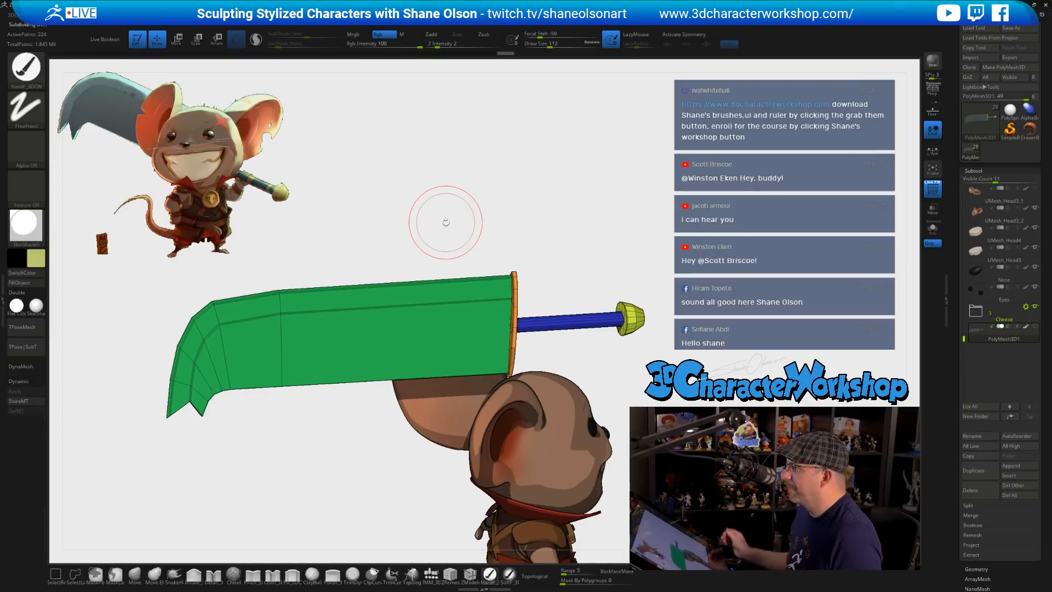
alt+drag(380, 237, 399, 237)
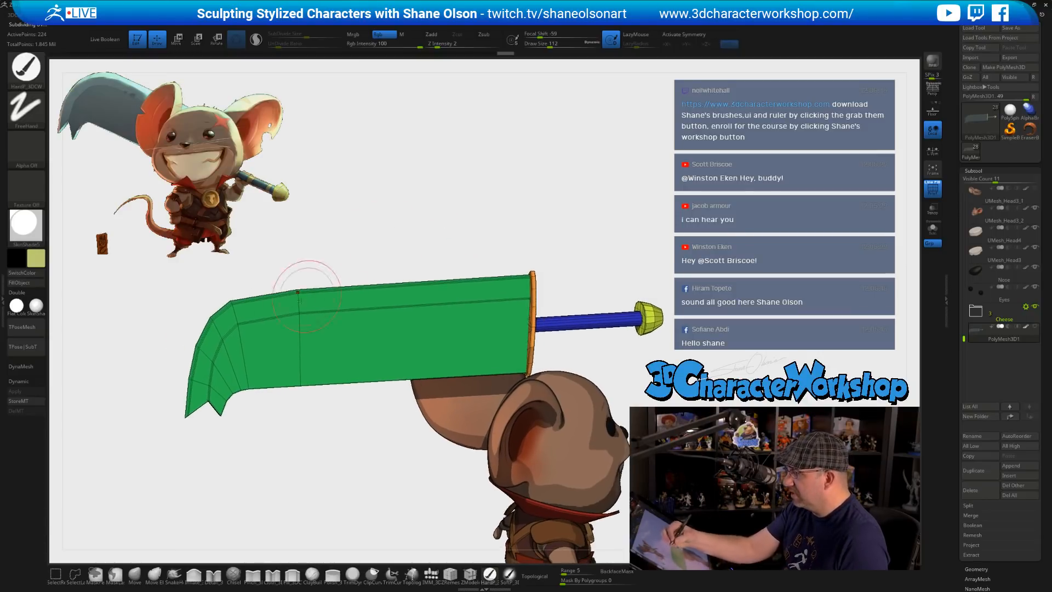
- Set SelectLasso as the selection brush, isolate the bevel band along the blade's outer curved edge, and raise its subdivision level
click(75, 573)
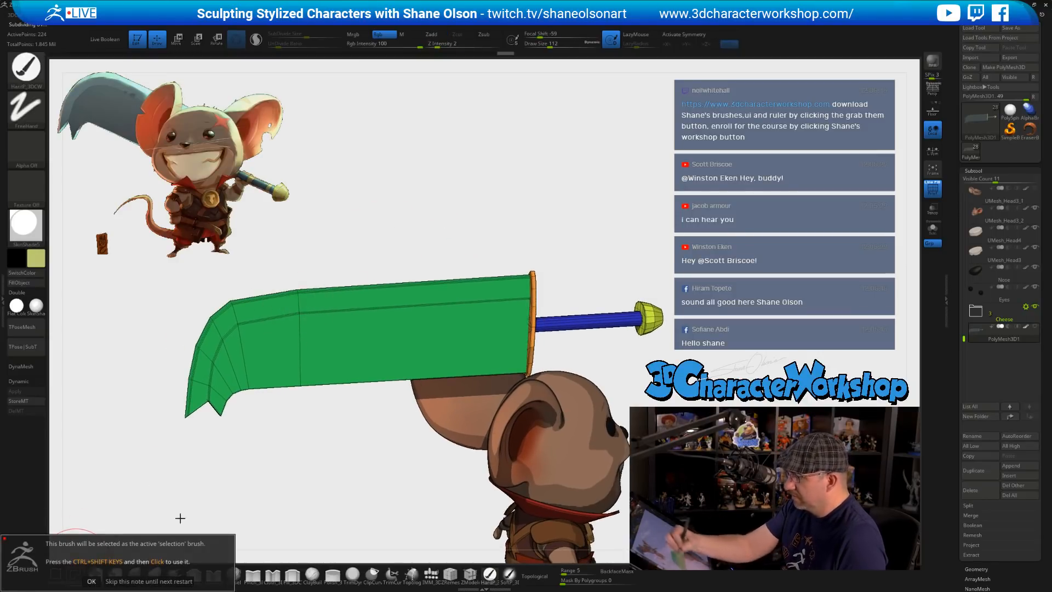
click(118, 579)
ctrl+shift+click(285, 308)
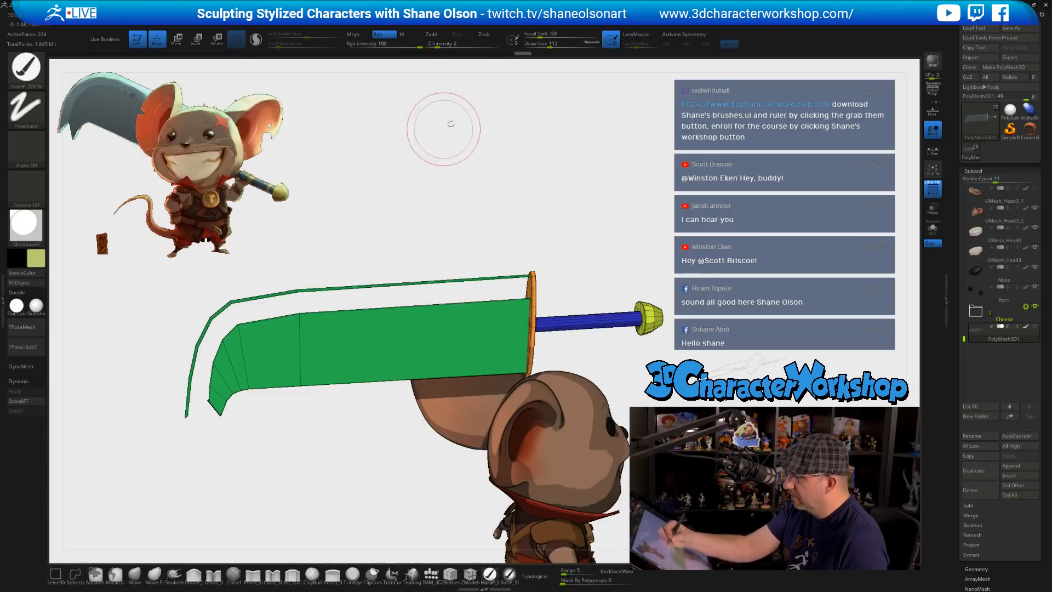
drag(492, 190, 578, 292)
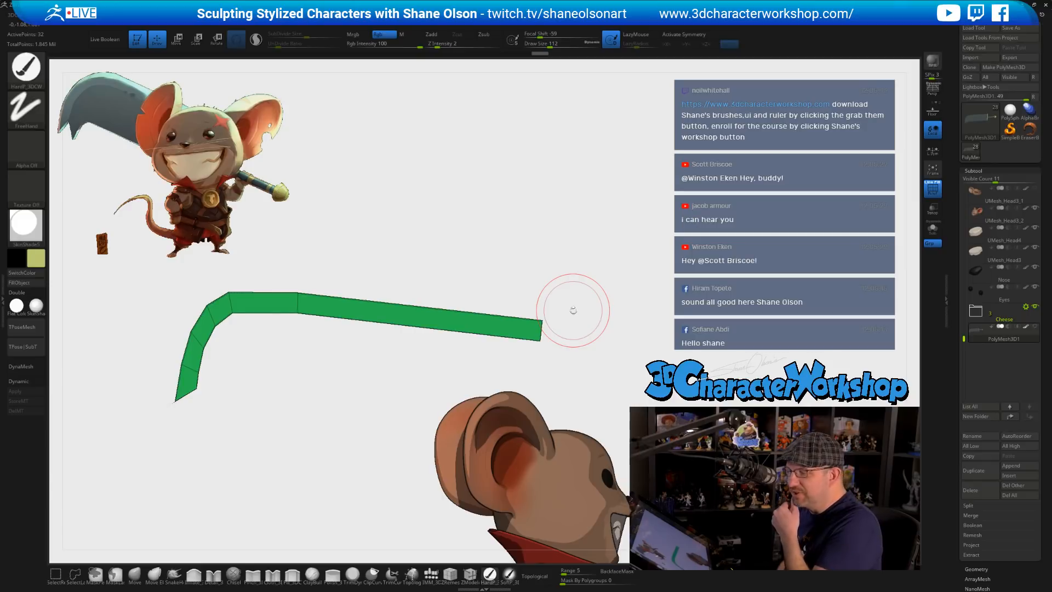
mouse_move(660, 305)
mouse_down()
mouse_move(641, 304)
mouse_move(597, 246)
mouse_up()
key(shift)
key(d)
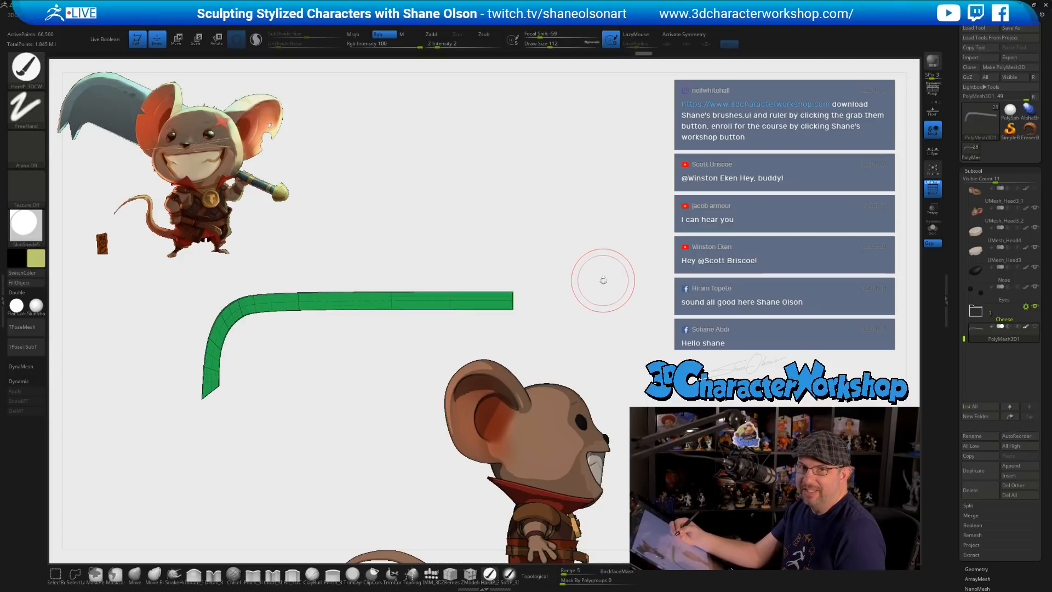
drag(596, 230, 576, 215)
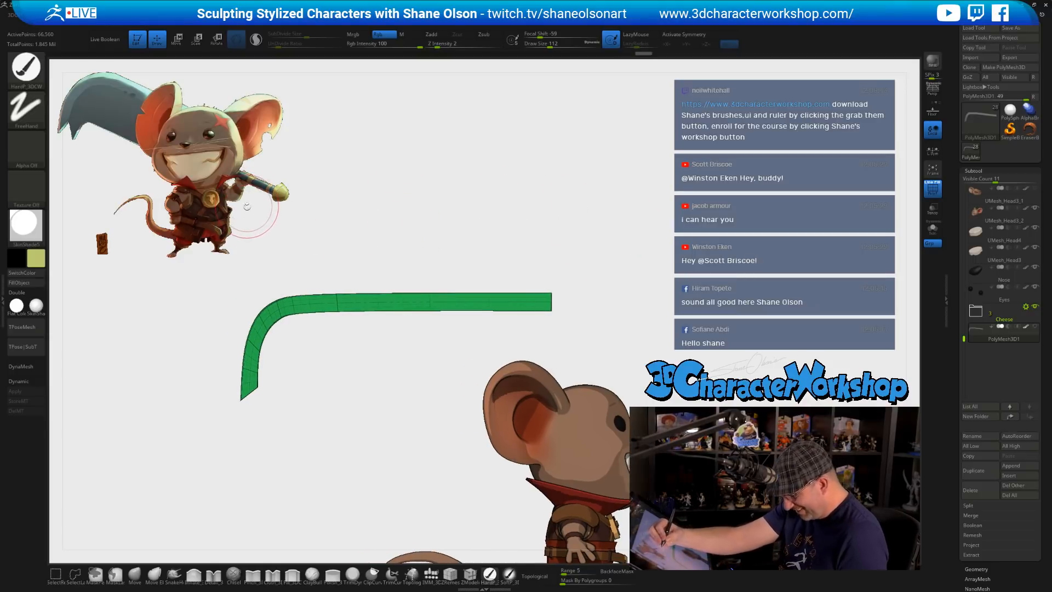
- Sample the blade's grey-blue from the reference image and show the whole sword again at its lowest subdivision
key(shift+z)
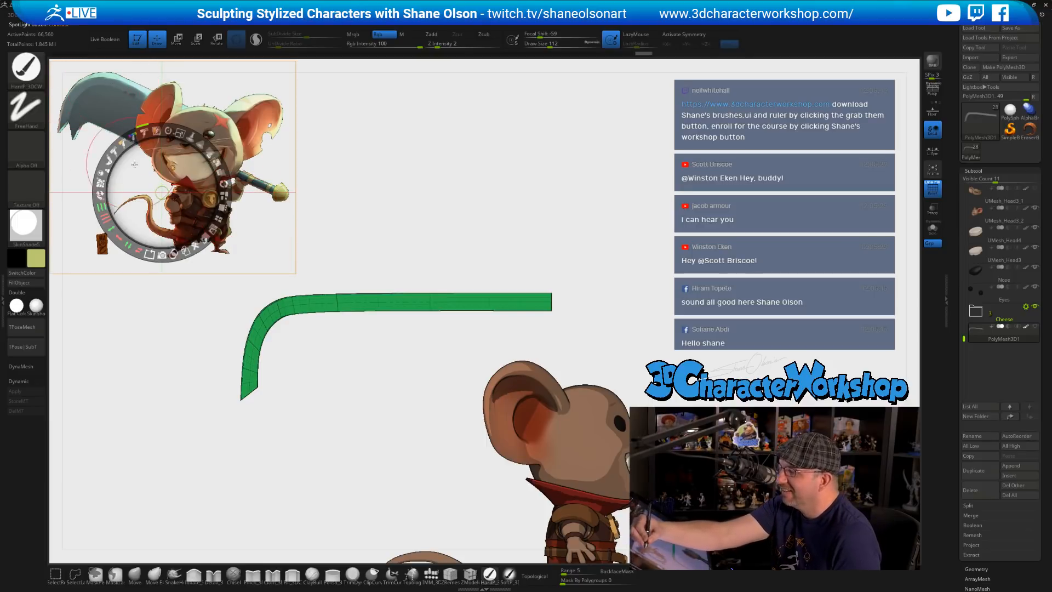
key(z)
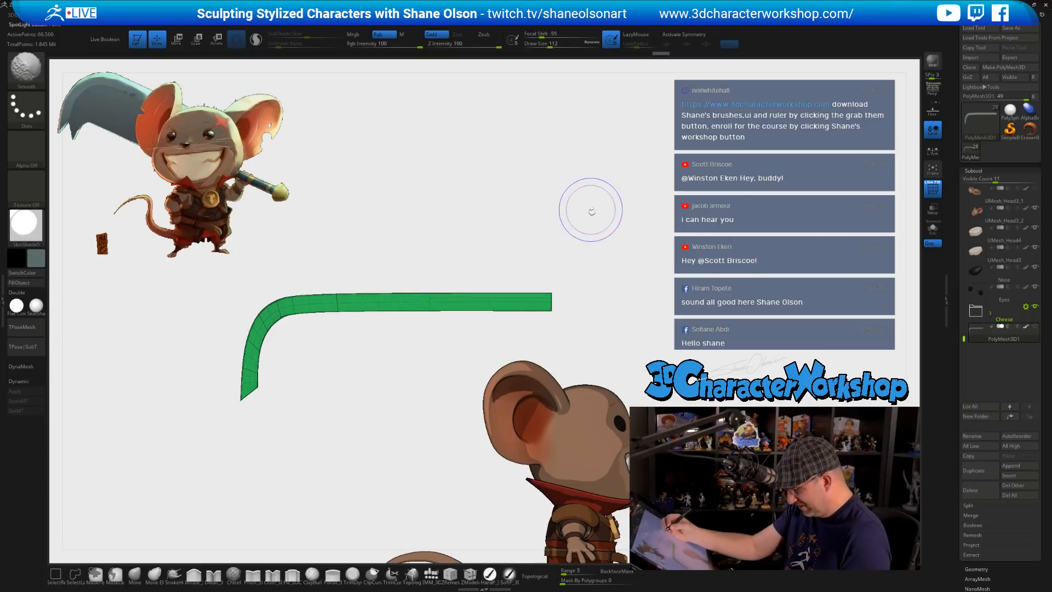
key(shift+f)
key(d)
drag(668, 240, 613, 239)
mouse_move(456, 190)
mouse_down()
mouse_move(455, 207)
mouse_move(427, 194)
mouse_move(420, 217)
mouse_up()
key(shift)
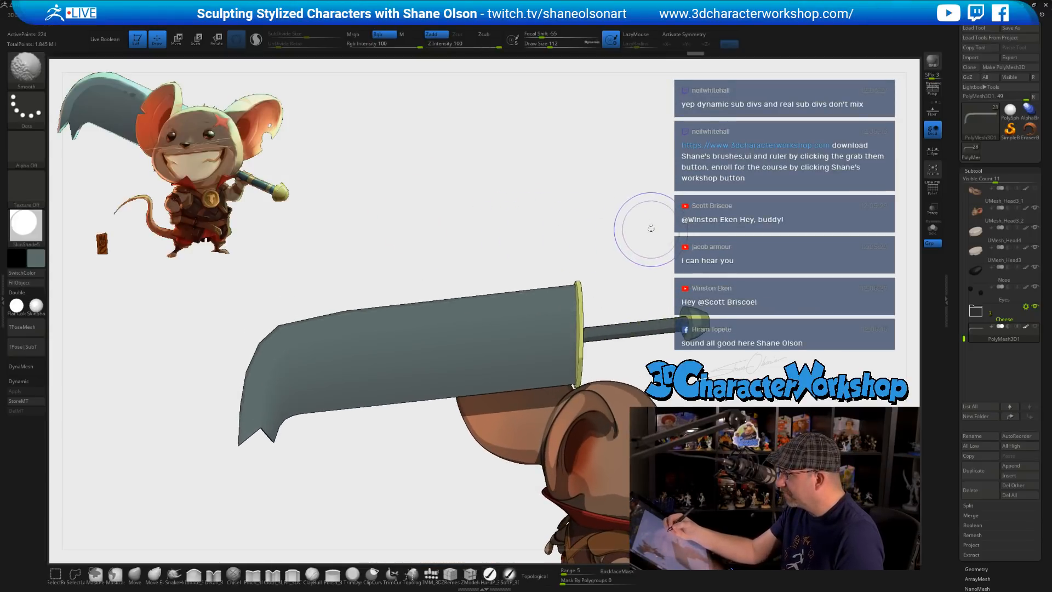
- Display the sword's polygroup wireframe and sample the light mint of the blade's edge from the reference image
key(shift+f)
drag(634, 216, 556, 238)
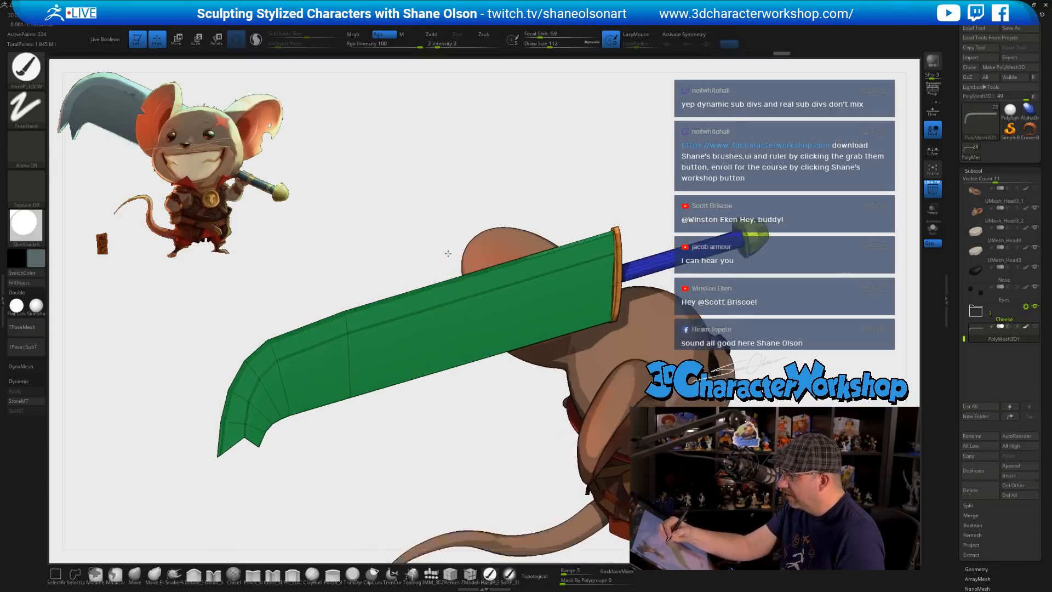
mouse_move(446, 247)
alt+mouse_down()
mouse_move(329, 305)
mouse_move(366, 212)
mouse_move(331, 226)
alt+mouse_up()
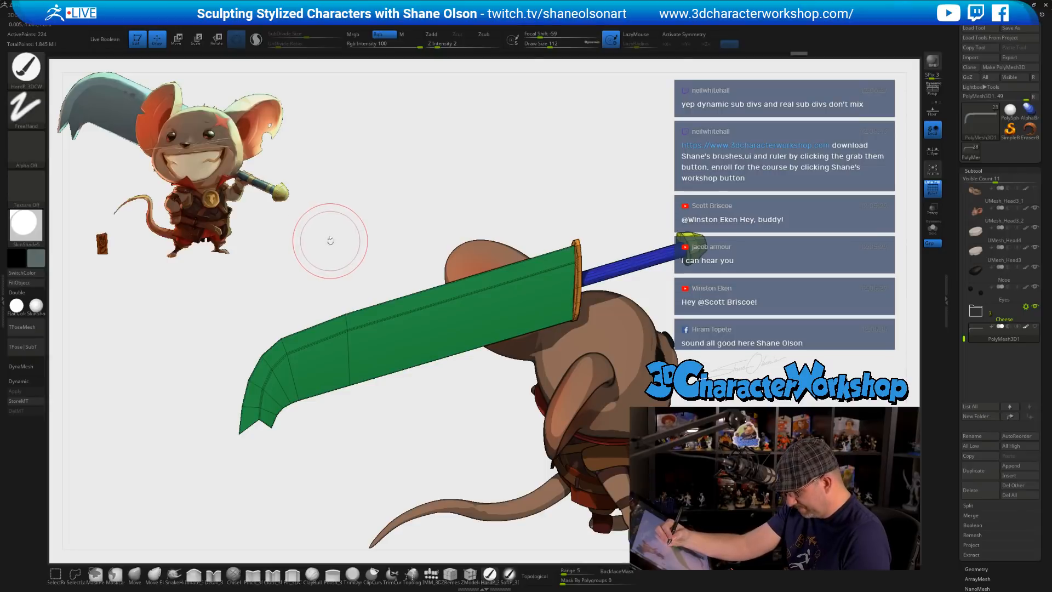
key(shift+z)
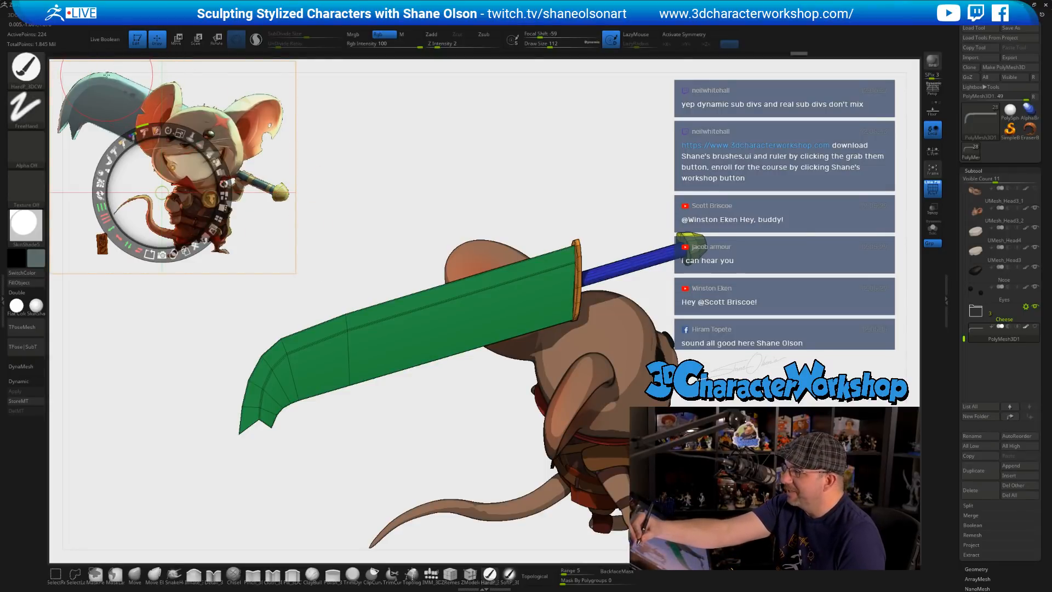
key(shift+z)
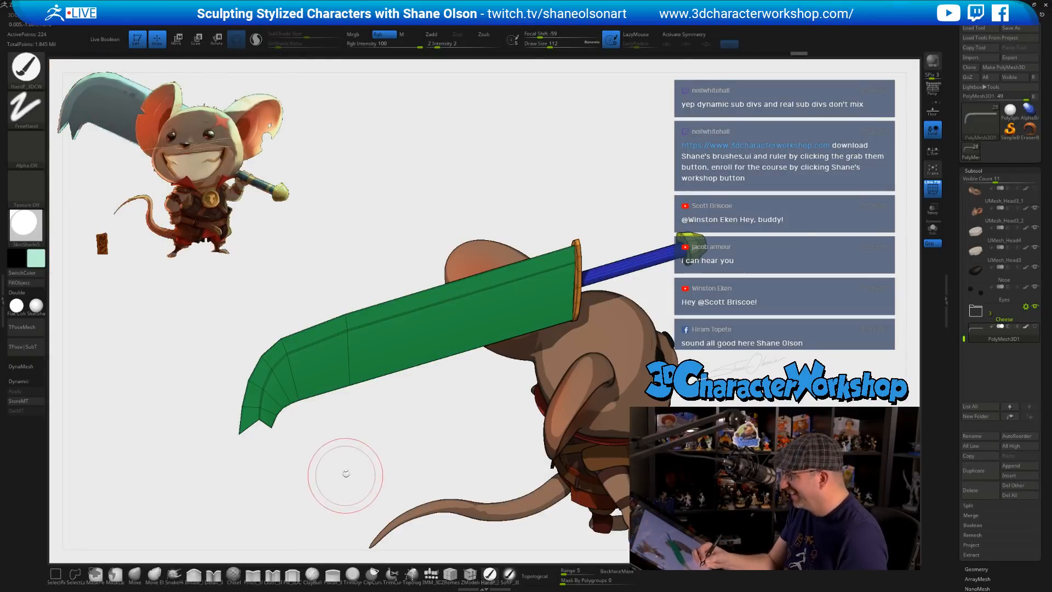
- Isolate the thin strip along the blade's outer curved edge, fill it with light mint at high subdivision, and show the whole sword
ctrl+shift+drag(338, 231, 356, 278)
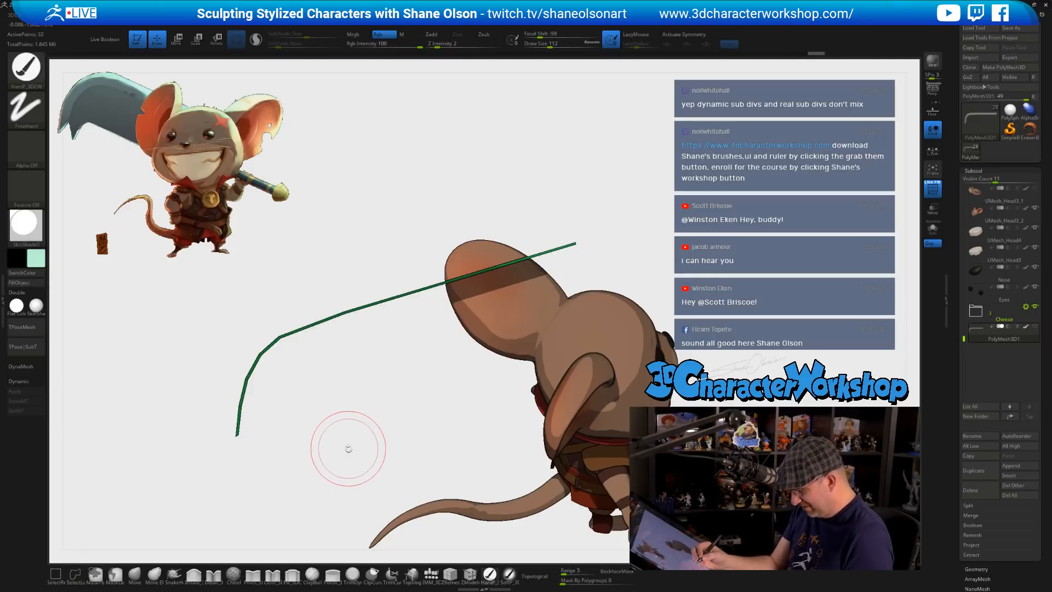
key(d)
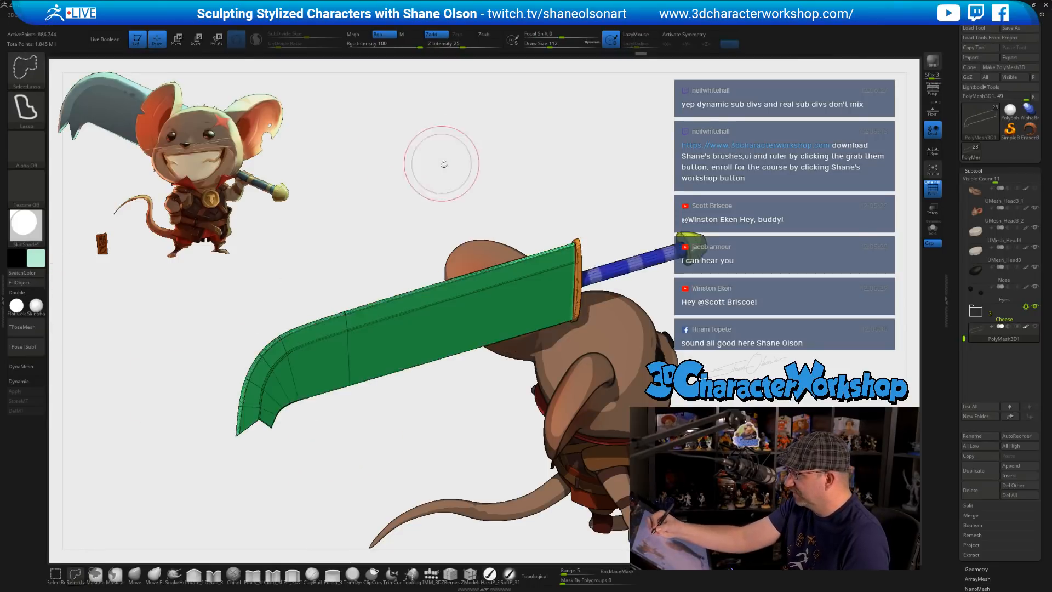
ctrl+shift+click(418, 139)
key(shift+f)
mouse_move(535, 173)
shift+mouse_down()
mouse_move(526, 155)
mouse_move(581, 185)
shift+mouse_up()
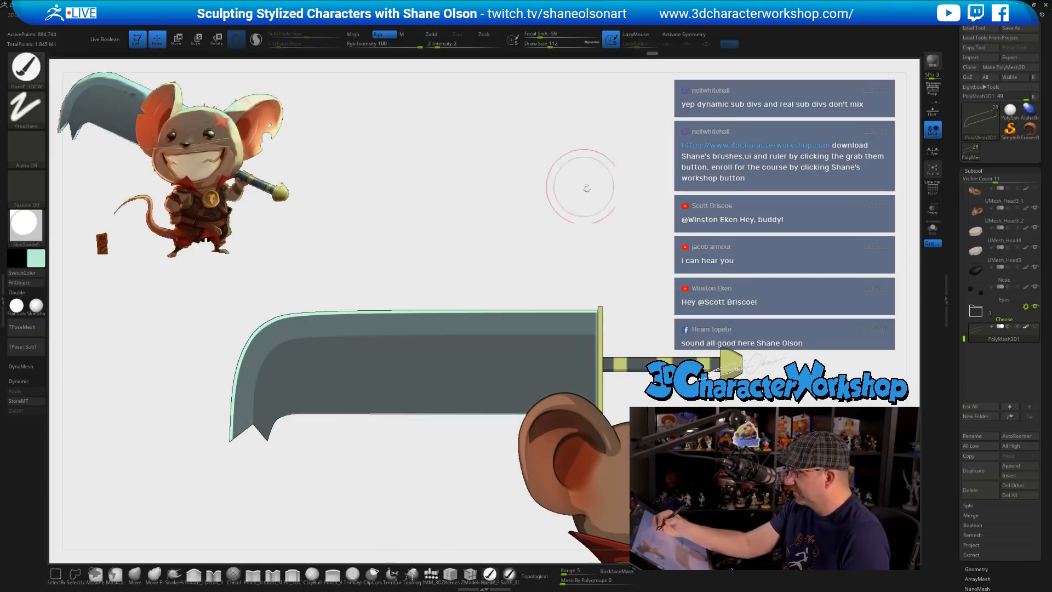
- Lower the sword to its lowest subdivision level and isolate the thin outer-edge strip on the blade's opposite side
alt+drag(676, 257, 602, 203)
drag(636, 410, 484, 347)
key(shift+f)
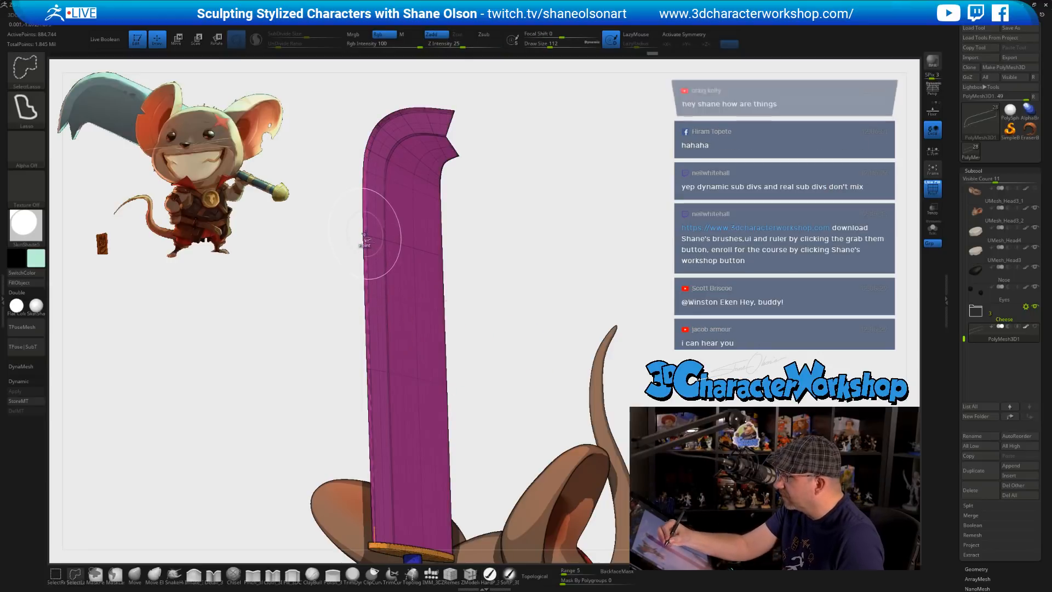
key(shift+d)
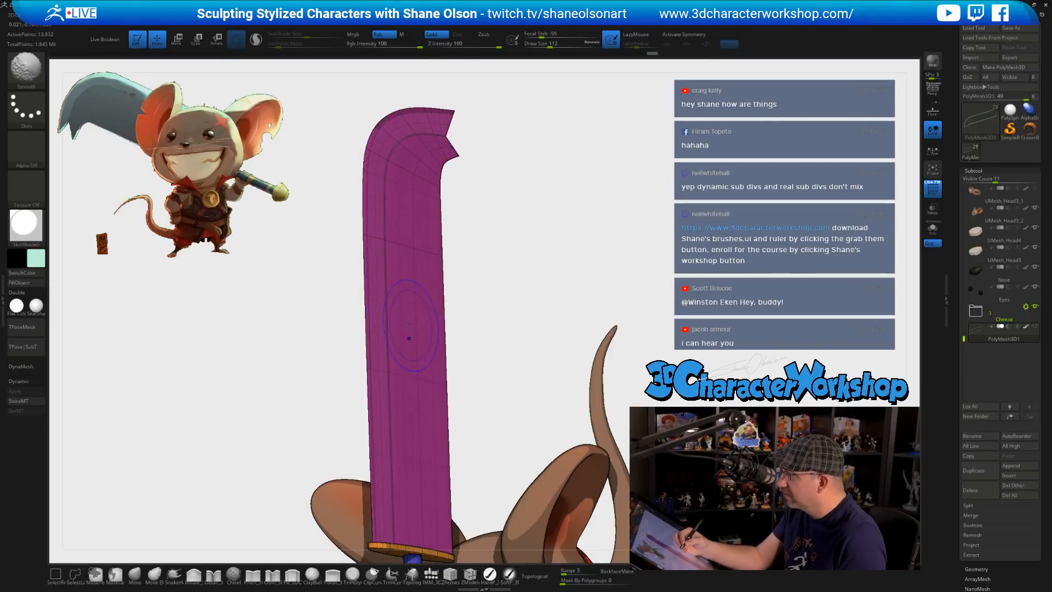
key(shift+d)
key(shift+d)
key(shift+d)
mouse_move(505, 231)
mouse_down()
mouse_move(500, 247)
mouse_move(477, 244)
mouse_move(482, 306)
mouse_move(485, 254)
mouse_move(464, 246)
mouse_up()
key(ctrl+shift)
ctrl+shift+click(337, 219)
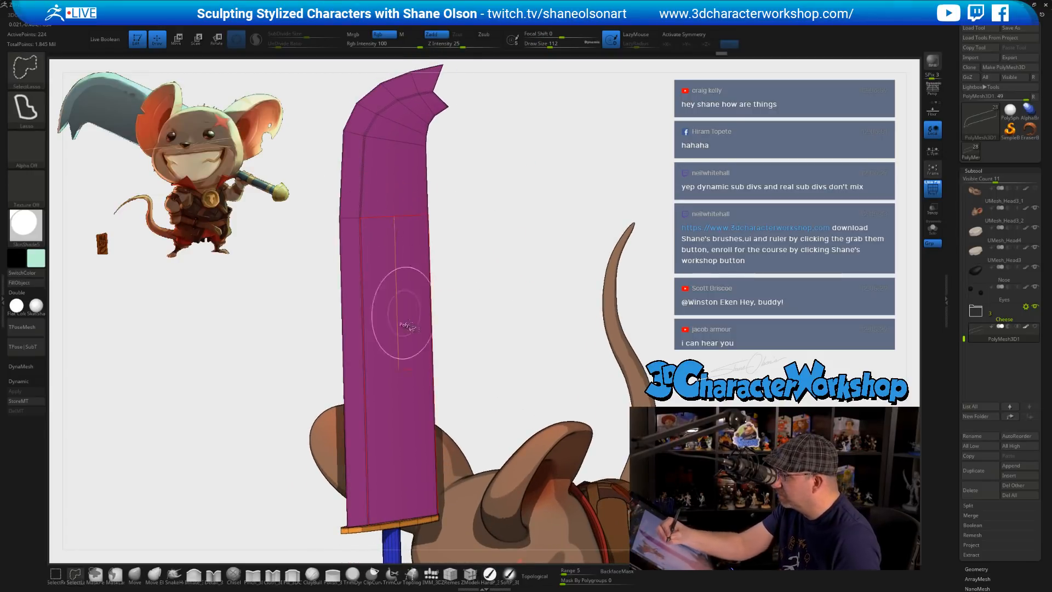
ctrl+shift+drag(493, 216, 504, 274)
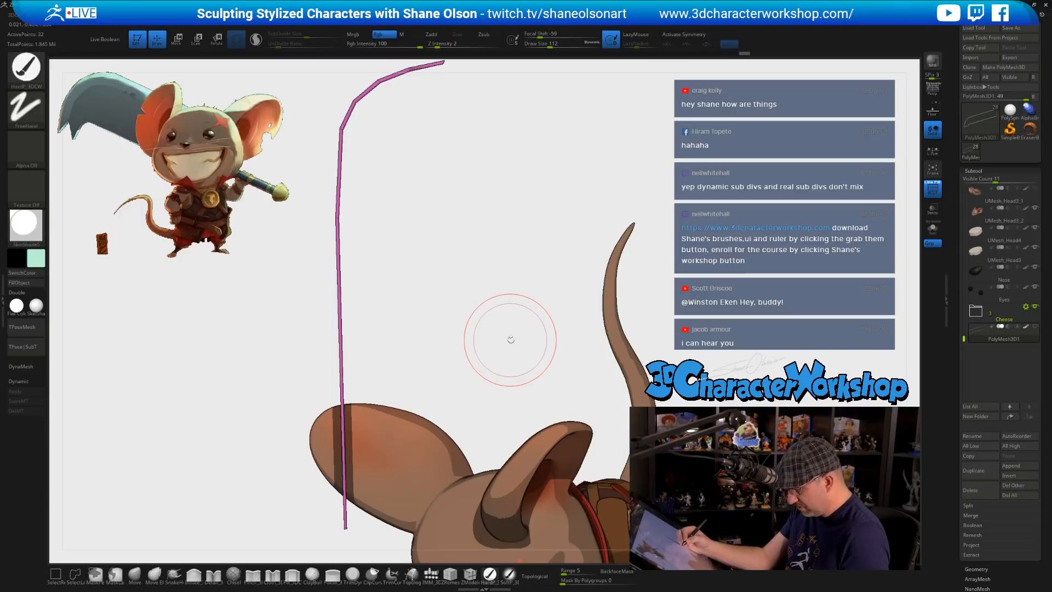
- Fill the isolated edge strip with light mint at high subdivision, unhide the sword, and turn off the polygroup wireframe
key(d)
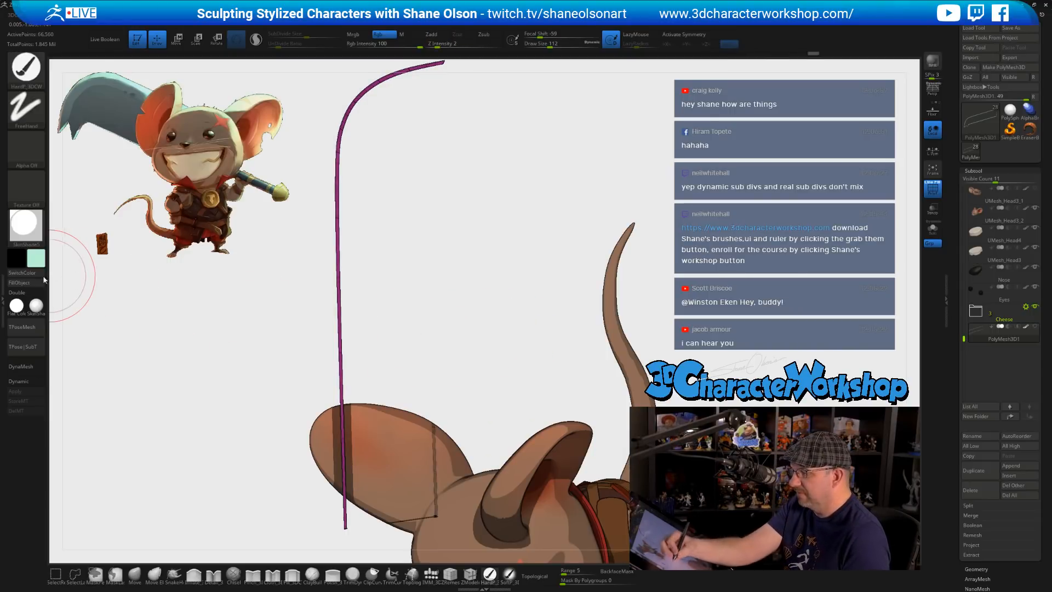
ctrl+shift+click(455, 340)
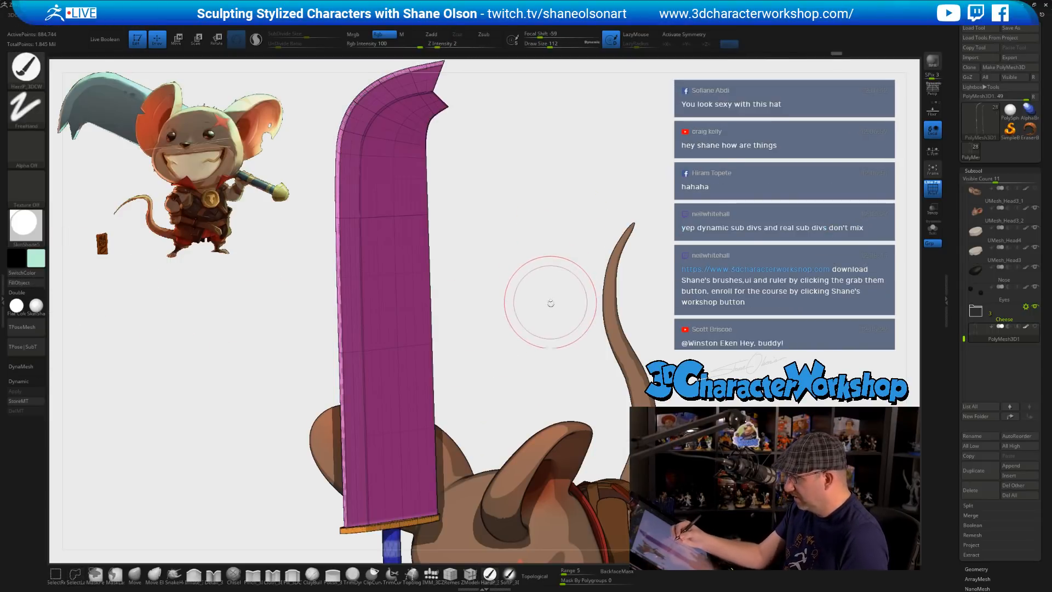
alt+drag(542, 290, 592, 318)
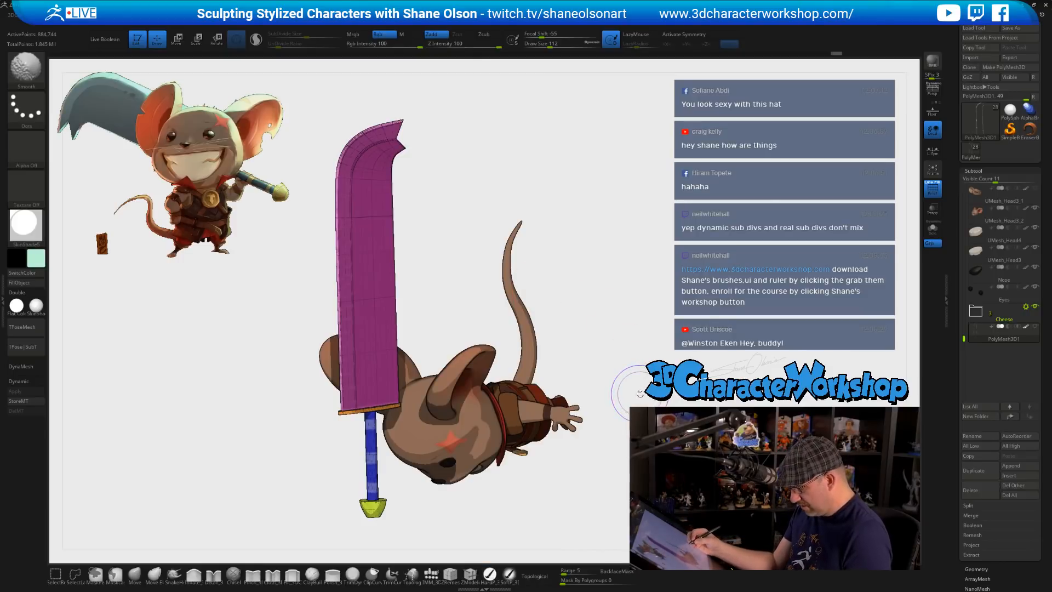
key(shift+f)
- Check the mint-edged sword from several angles and pick the blade's grey-blue as the current colour
mouse_move(642, 430)
alt+mouse_down()
mouse_move(611, 414)
mouse_move(609, 384)
mouse_move(567, 390)
mouse_move(582, 403)
mouse_move(575, 314)
mouse_move(599, 404)
mouse_move(622, 422)
alt+mouse_up()
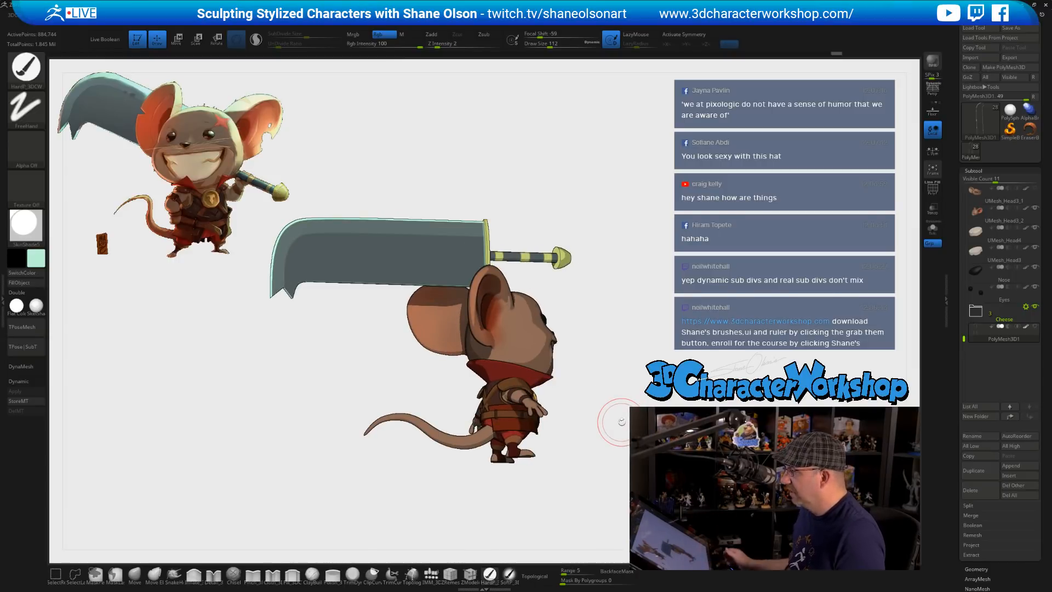
drag(647, 312, 609, 234)
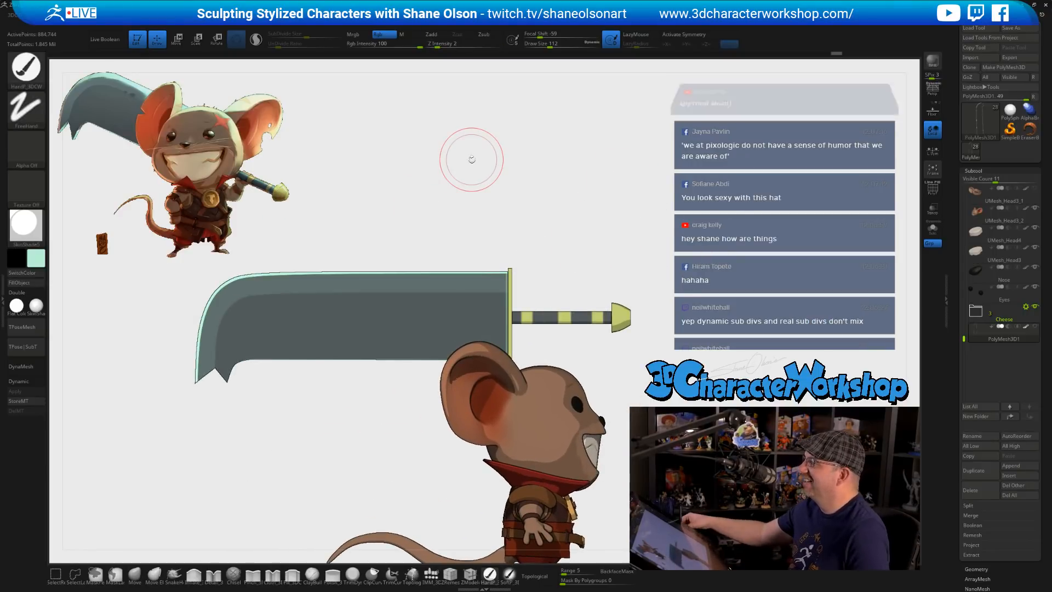
alt+drag(554, 223, 367, 323)
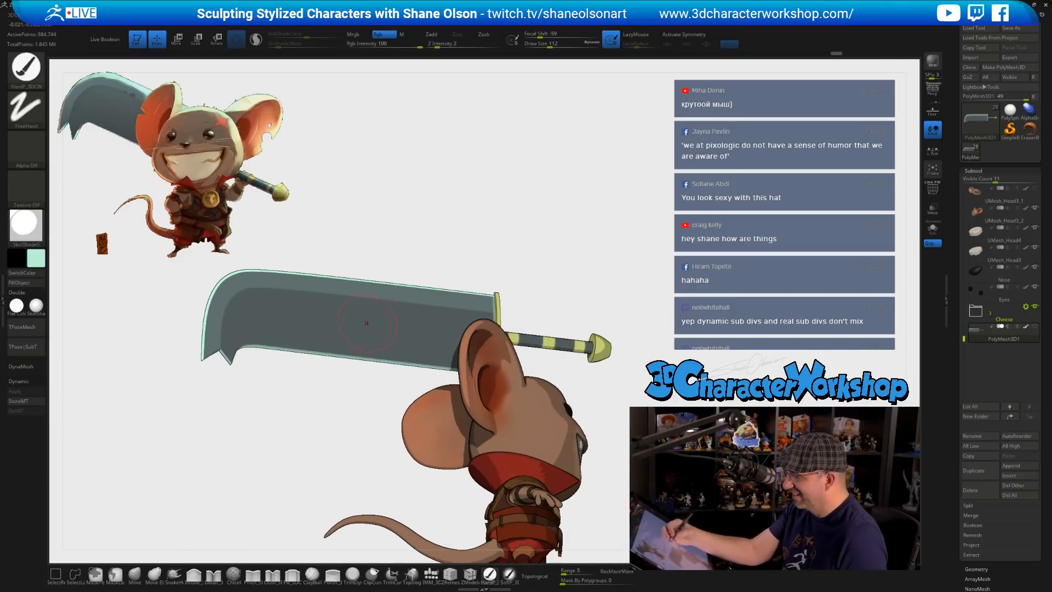
drag(459, 263, 376, 371)
key(b)
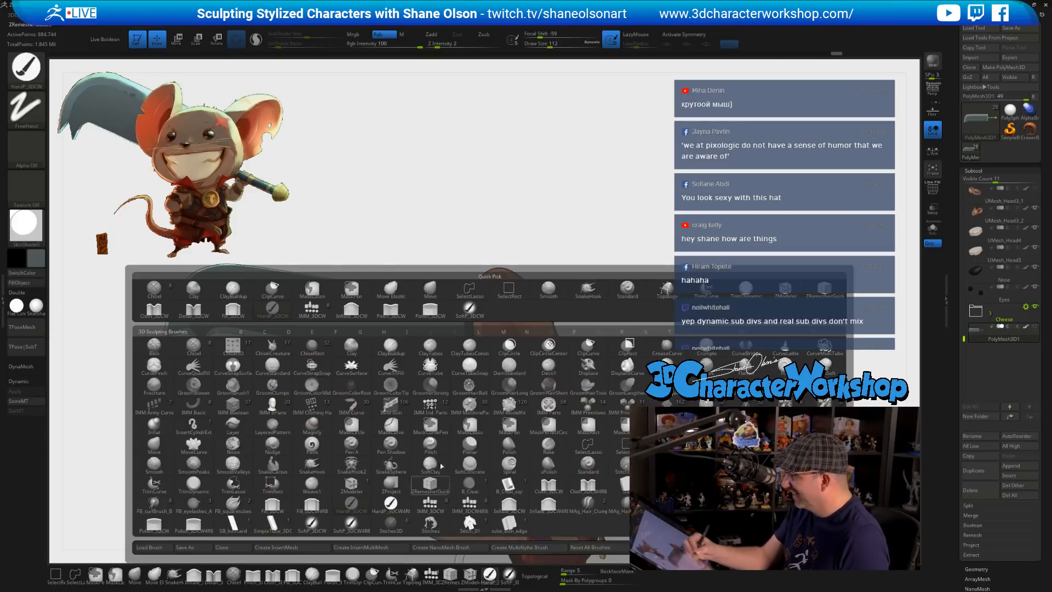
ctrl+shift+click(407, 341)
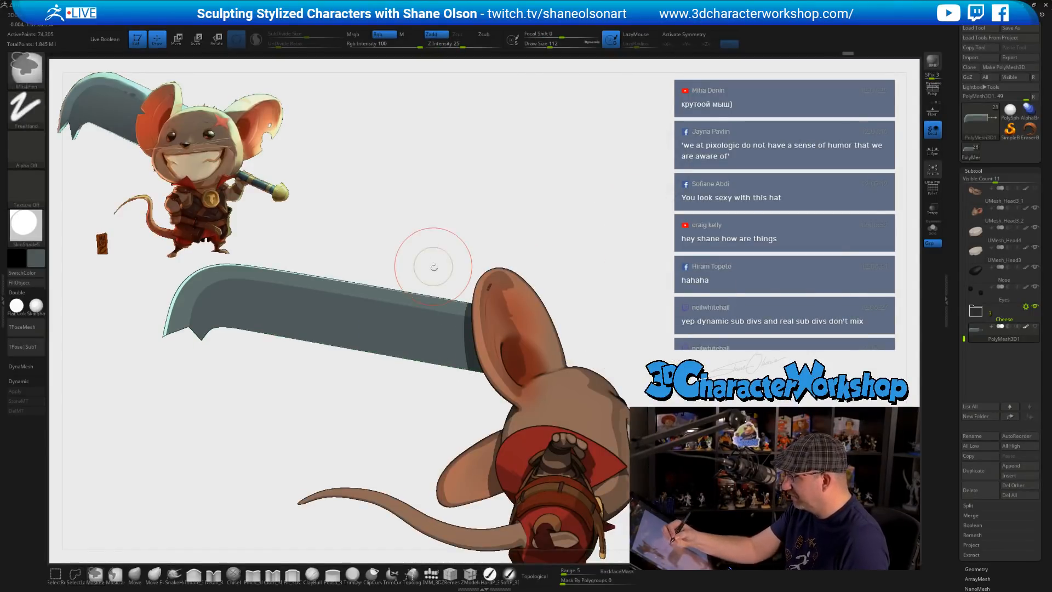
ctrl+shift+click(441, 229)
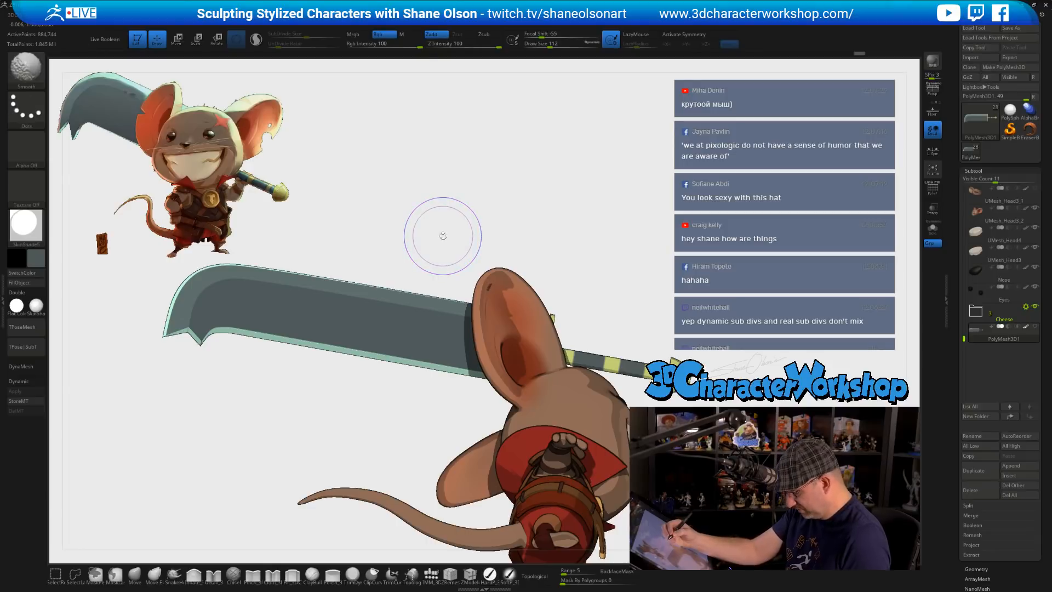
- Display the sword's polygroup wireframe and drop the sword to its lowest subdivision level
key(shift+f)
mouse_move(441, 206)
mouse_down()
mouse_move(446, 313)
mouse_move(447, 249)
mouse_move(442, 291)
mouse_move(388, 390)
mouse_move(421, 353)
mouse_up()
key(shift+d)
key(shift+d)
key(shift+d)
key(shift+d)
key(shift+d)
key(shift+d)
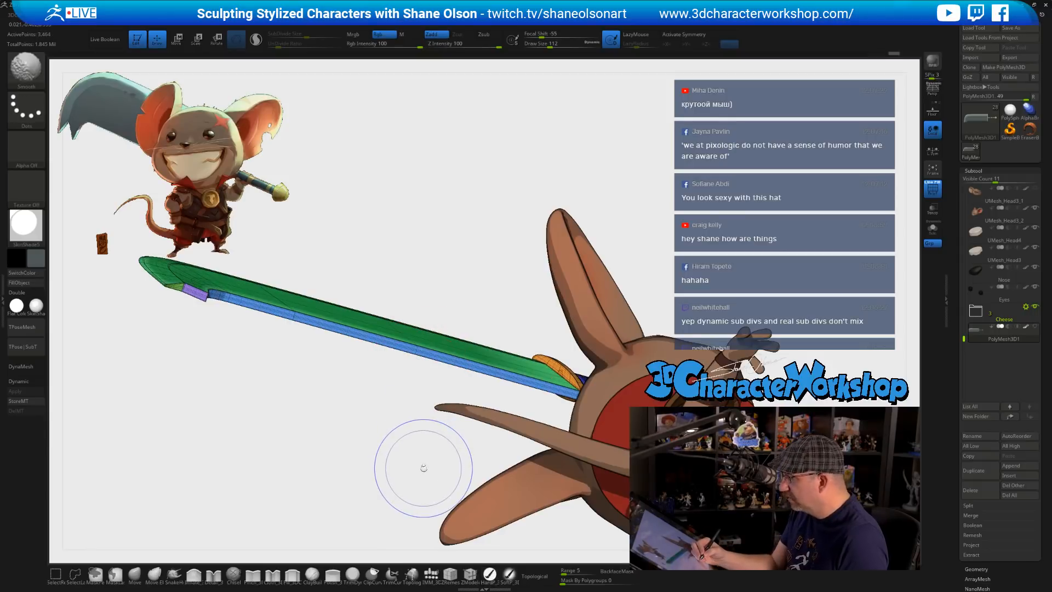
- Isolate the narrow strips running around the blade's rim by hiding their edge loops and inverting the visibility
key(ctrl+shift)
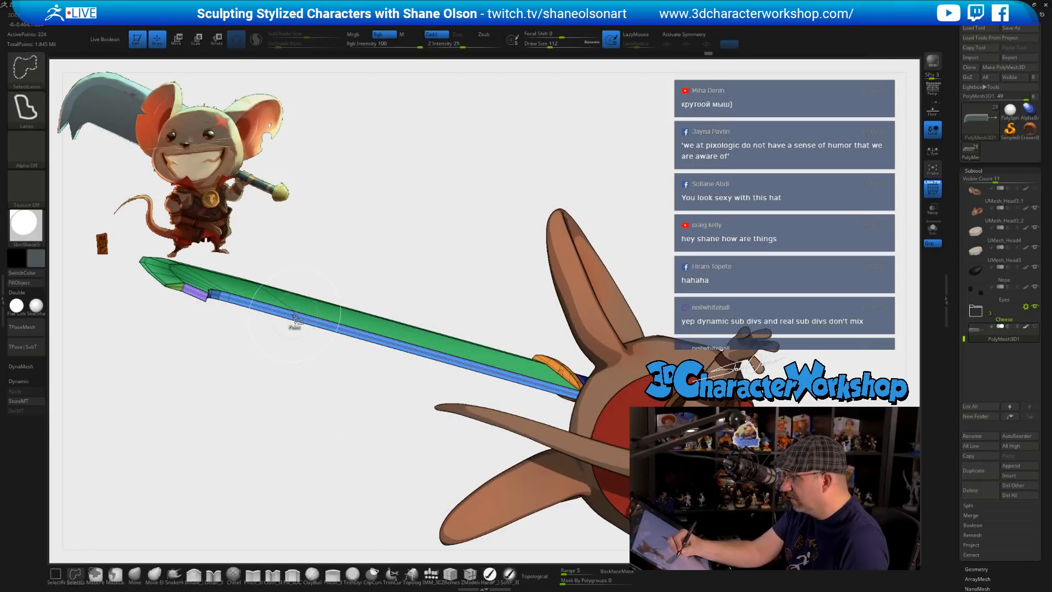
ctrl+shift+click(295, 317)
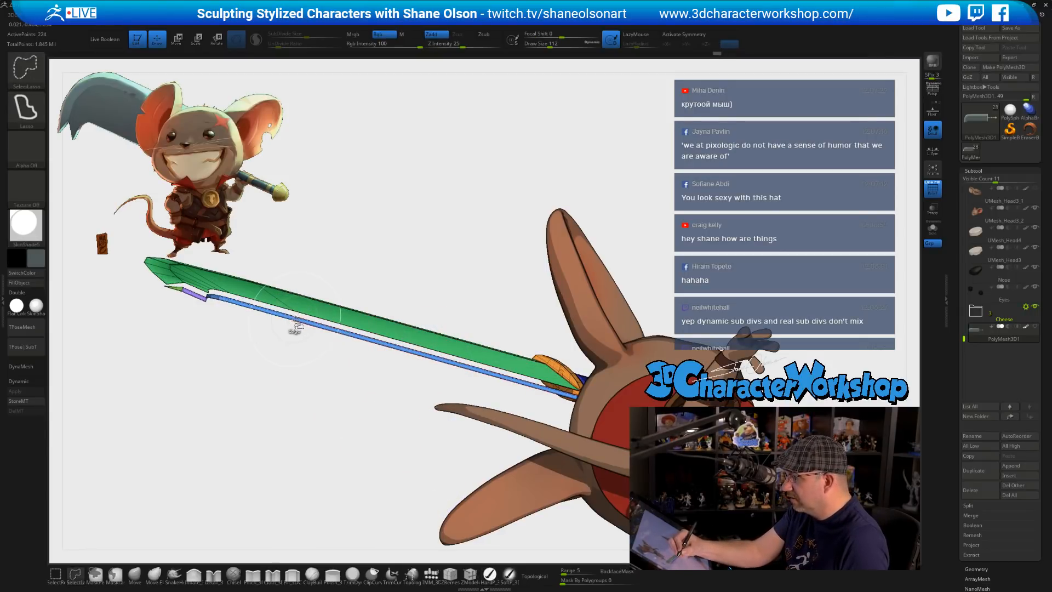
ctrl+shift+click(297, 320)
alt+drag(357, 208, 362, 240)
mouse_move(384, 211)
ctrl+shift+mouse_down()
mouse_move(391, 177)
mouse_move(382, 233)
ctrl+shift+mouse_up()
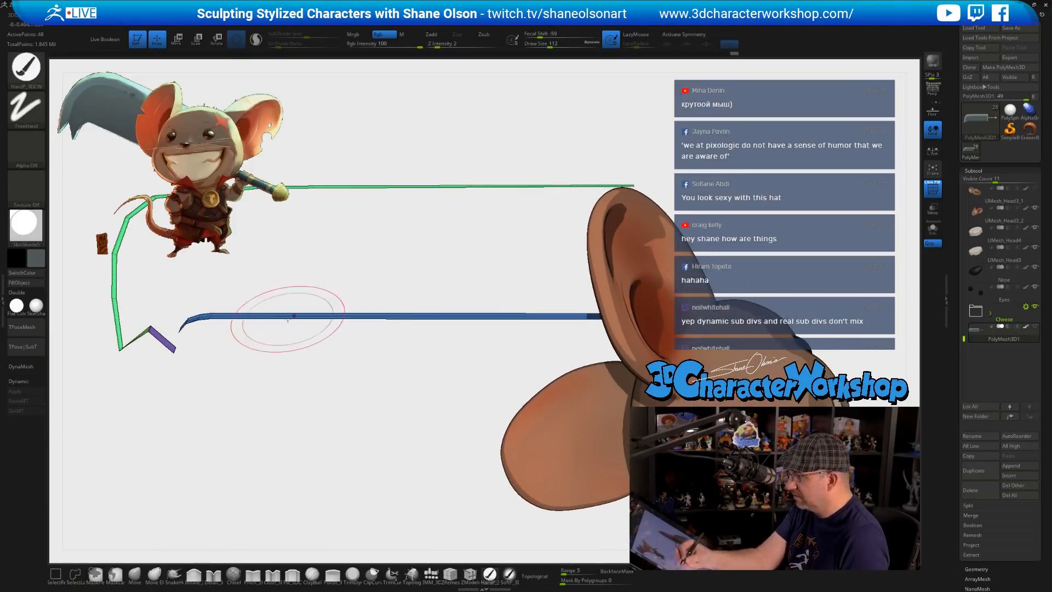
- Hide the green strip along the blade's upper rim, leaving only the blue lower edge strip isolated
mouse_move(493, 376)
mouse_down()
mouse_move(423, 417)
mouse_move(422, 396)
mouse_move(594, 263)
mouse_move(601, 217)
mouse_move(647, 225)
mouse_up()
key(ctrl+shift)
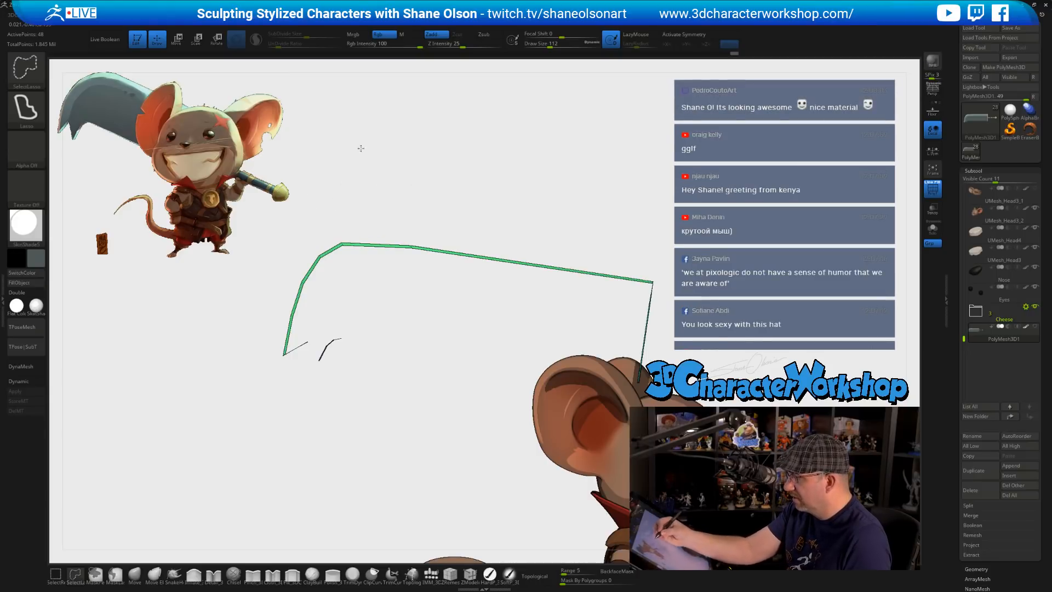
mouse_move(364, 149)
ctrl+shift+mouse_down()
mouse_move(264, 329)
mouse_move(469, 269)
ctrl+shift+mouse_up()
mouse_move(644, 188)
mouse_down()
mouse_move(658, 142)
mouse_move(656, 162)
mouse_up()
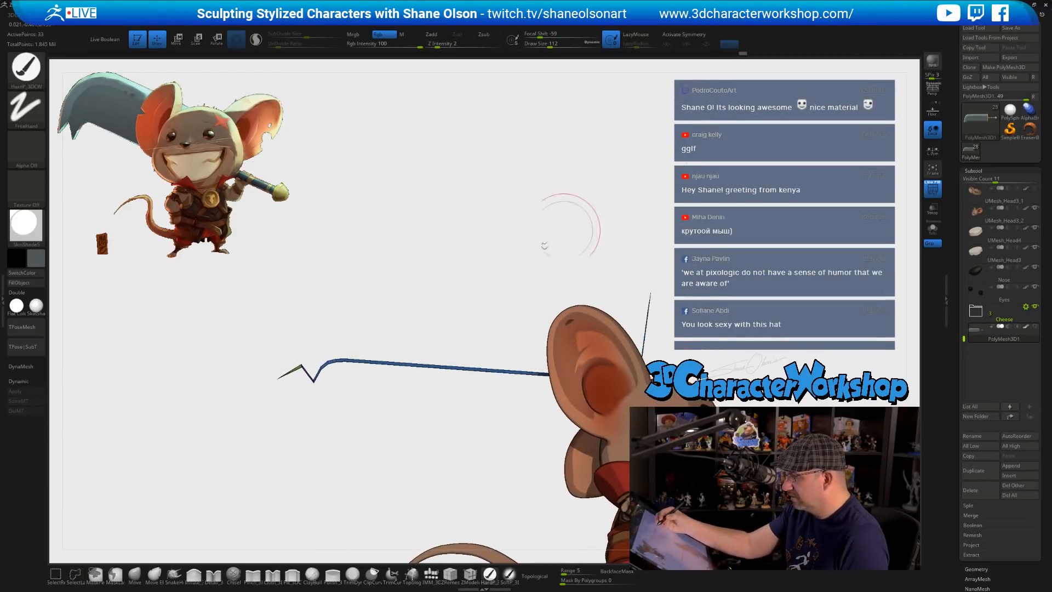
- Fill the isolated lower edge strip with grey-blue at high subdivision, unhide the sword, and turn off the polygroup wireframe
ctrl+shift+click(508, 390)
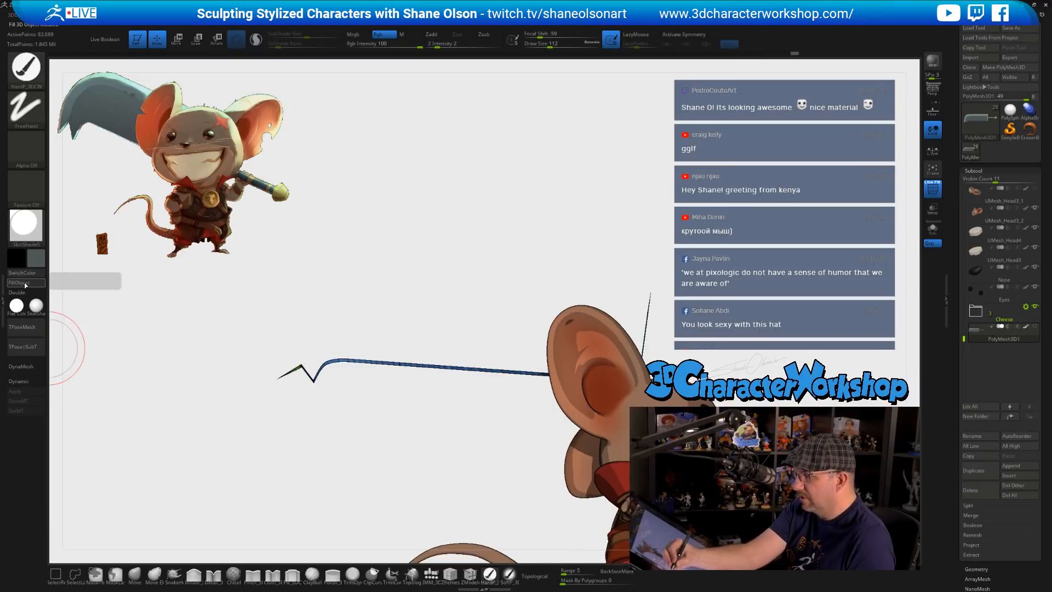
ctrl+shift+click(709, 241)
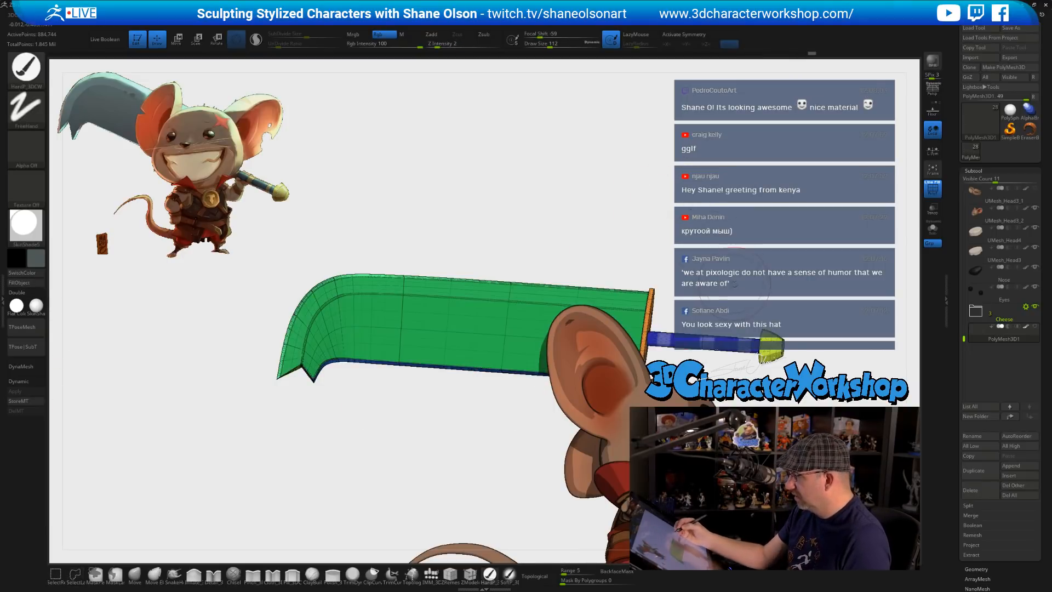
key(shift+f)
alt+drag(735, 283, 713, 299)
drag(677, 206, 647, 248)
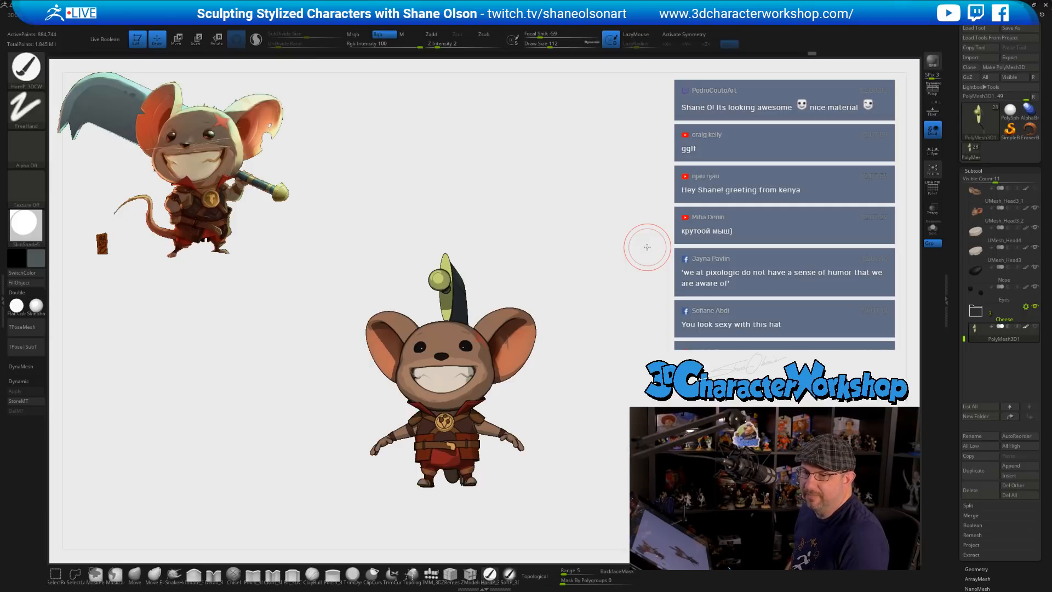
- Snap the character to a front view and lower the ObjShadow strength to about 0.14
key(comma)
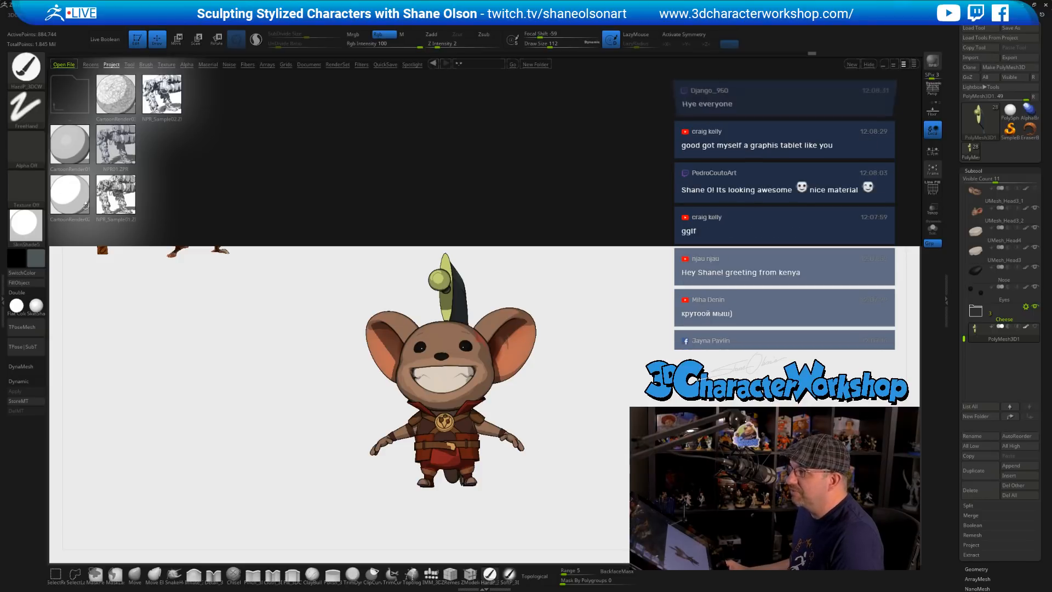
key(comma)
drag(247, 337, 588, 254)
shift+drag(665, 300, 735, 301)
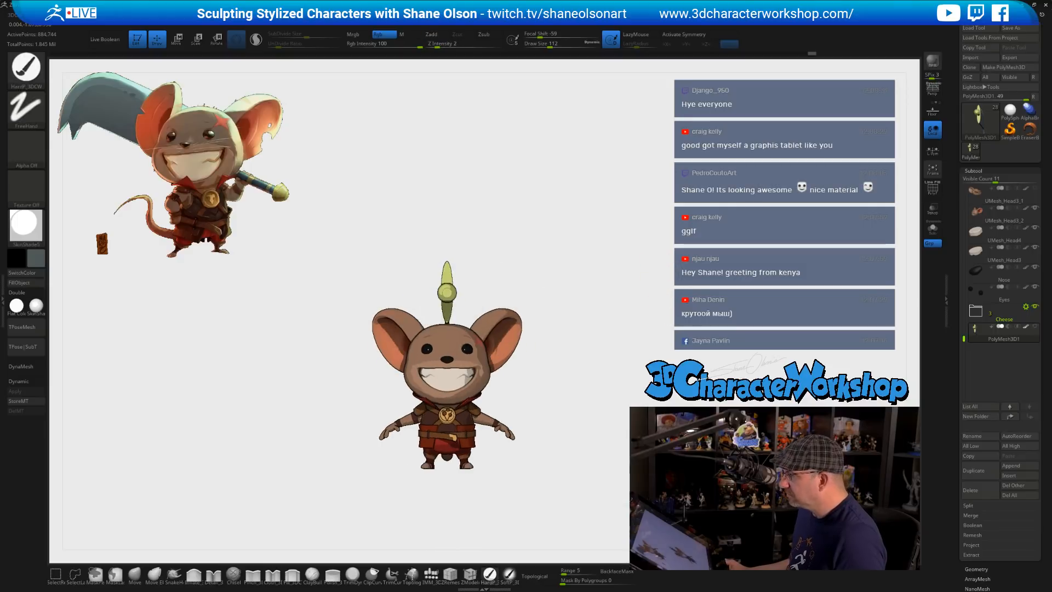
alt+drag(643, 310, 590, 286)
key(space)
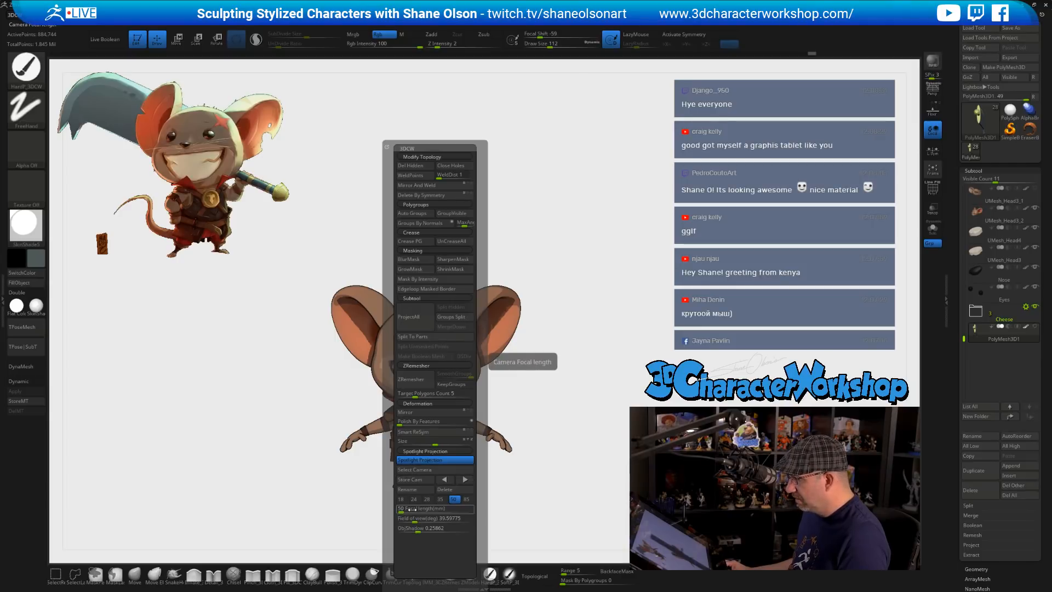
click(411, 529)
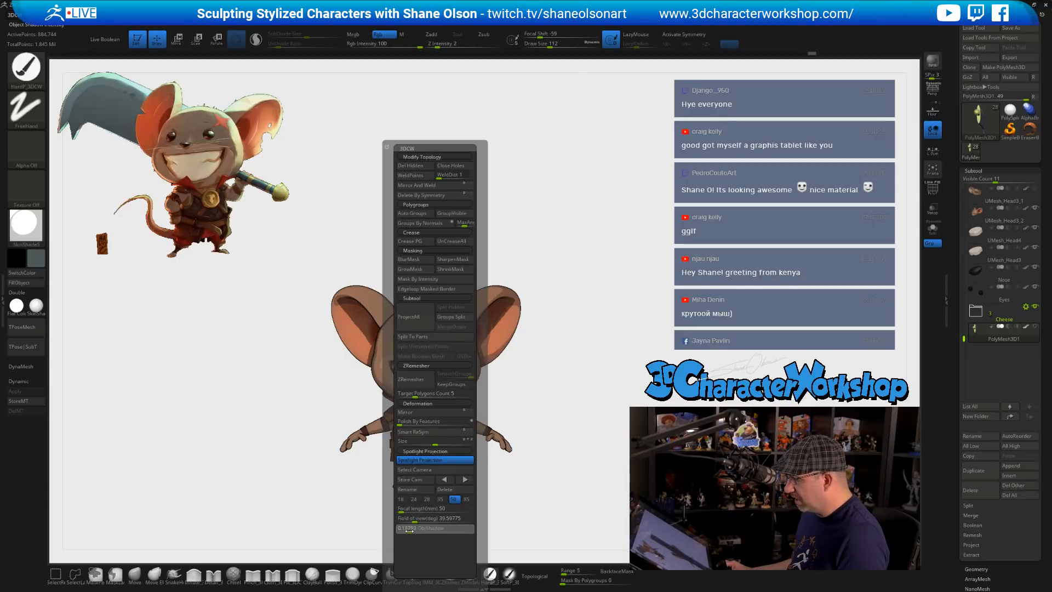
key(space)
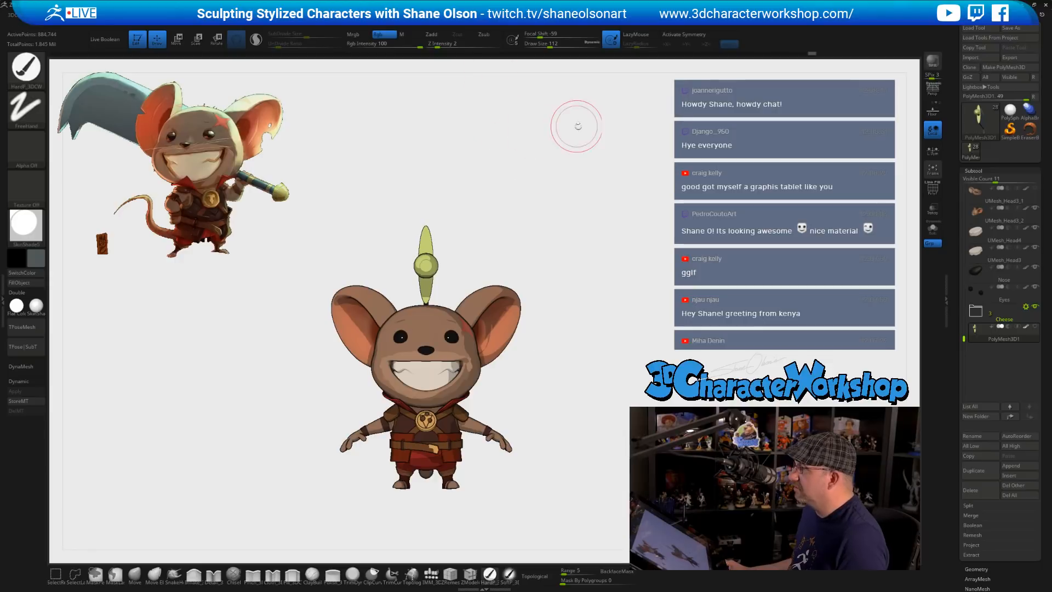
- Check the character from several angles, turn on Live Boolean, and frame the mouse closely from the front
drag(578, 126, 665, 181)
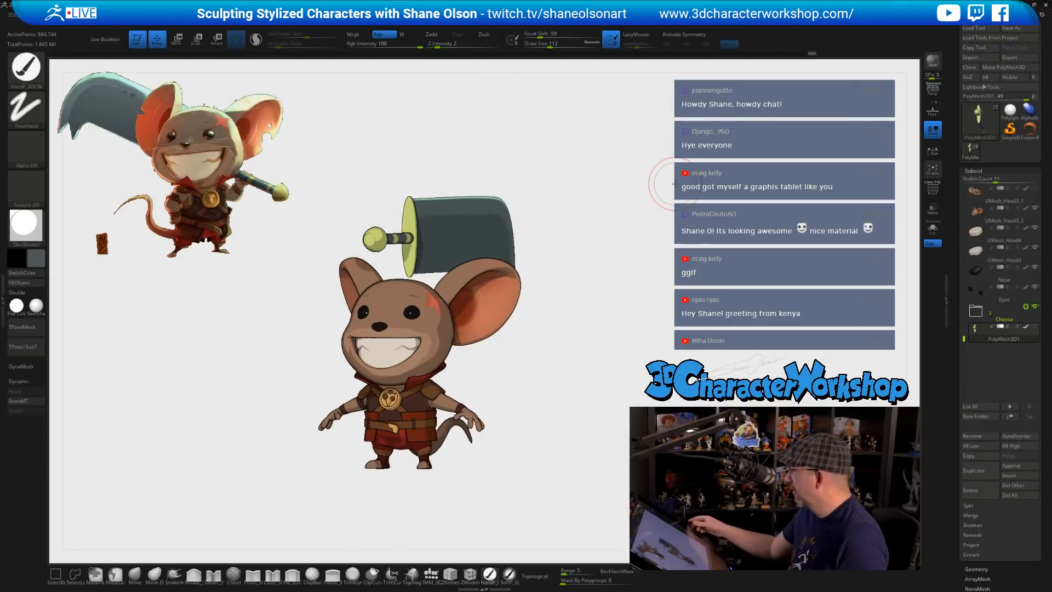
alt+drag(568, 369, 538, 388)
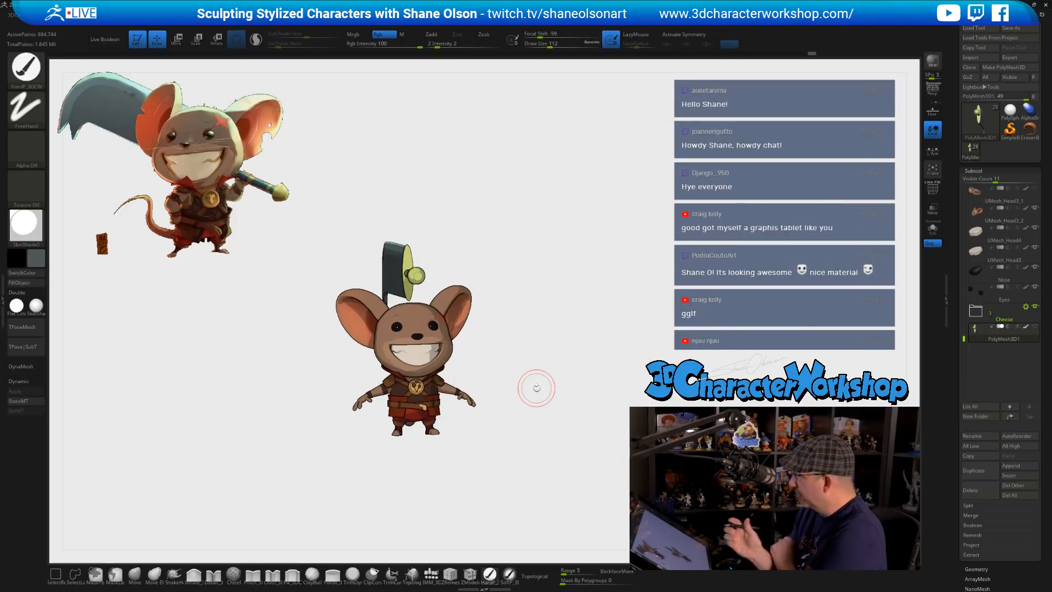
drag(557, 352, 624, 359)
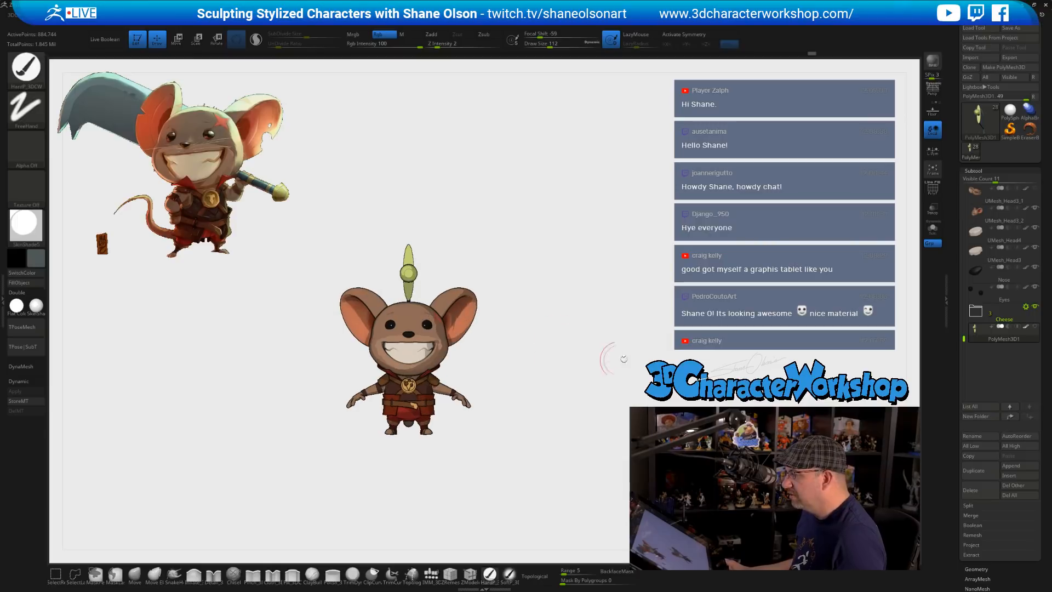
click(104, 39)
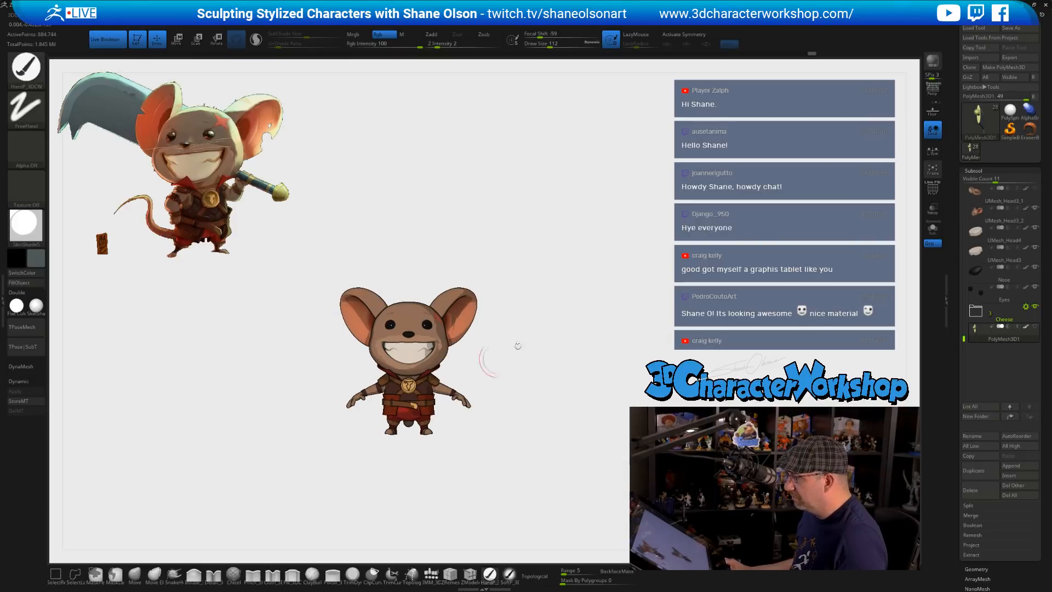
alt+drag(543, 312, 623, 411)
alt+drag(542, 539, 504, 406)
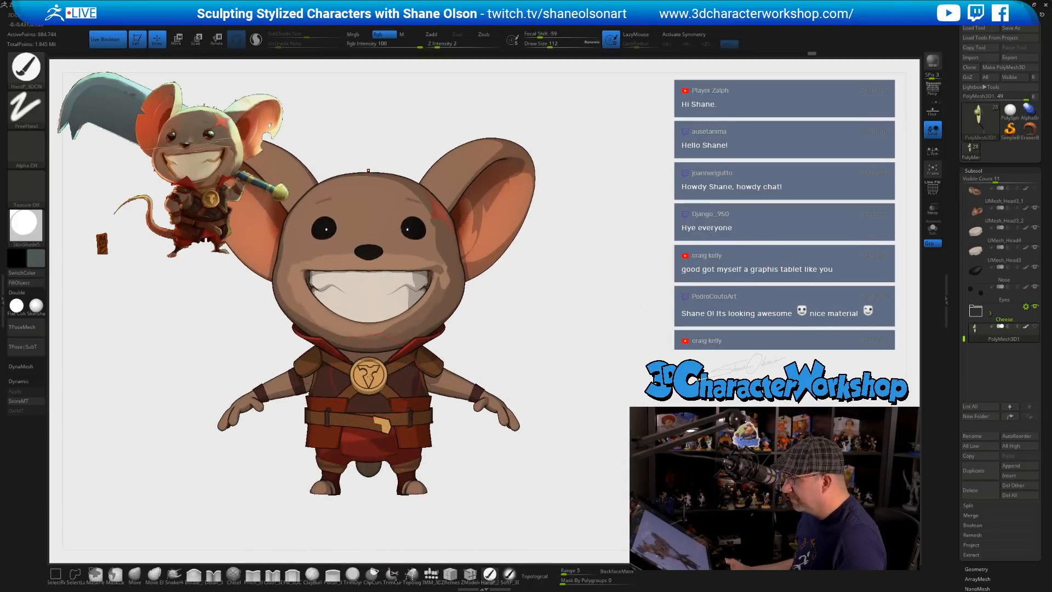
drag(590, 314, 559, 326)
- Convert the Cheese subtool folder into a boolean mesh using Boolean With DSDiv
key(s)
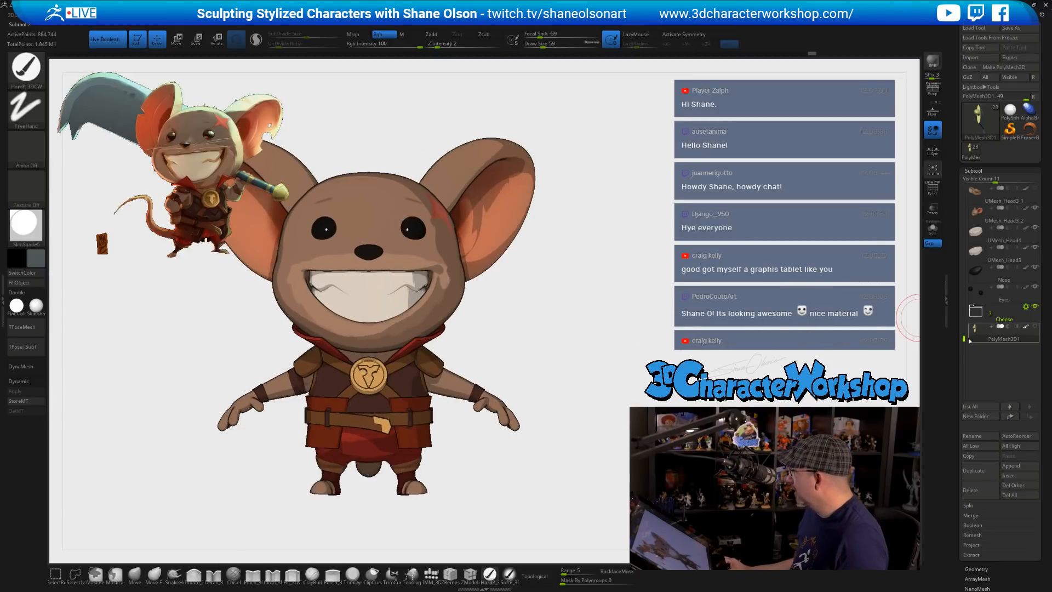
drag(964, 333, 961, 267)
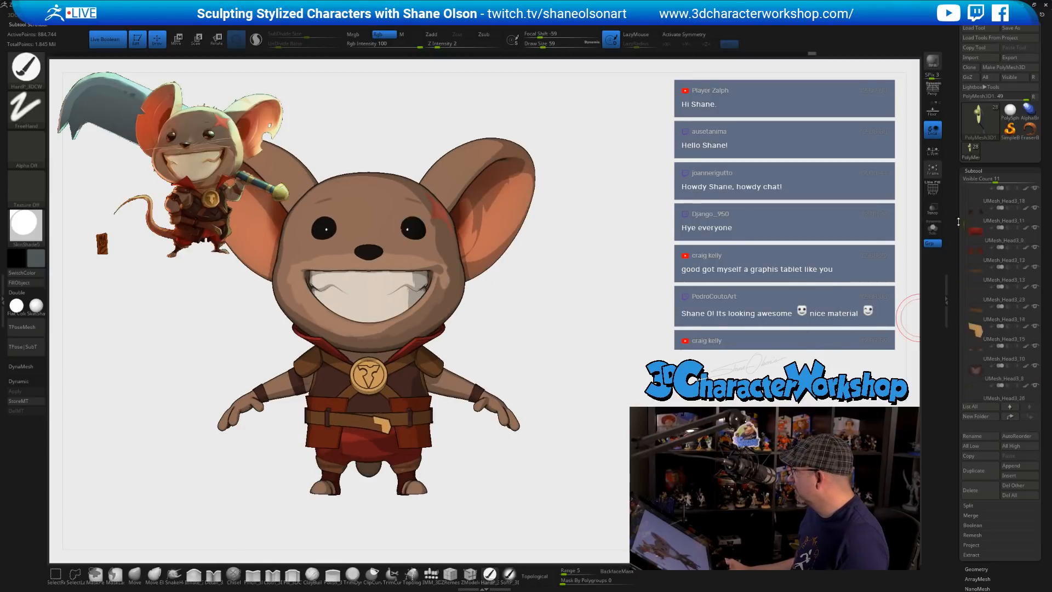
drag(952, 181, 961, 331)
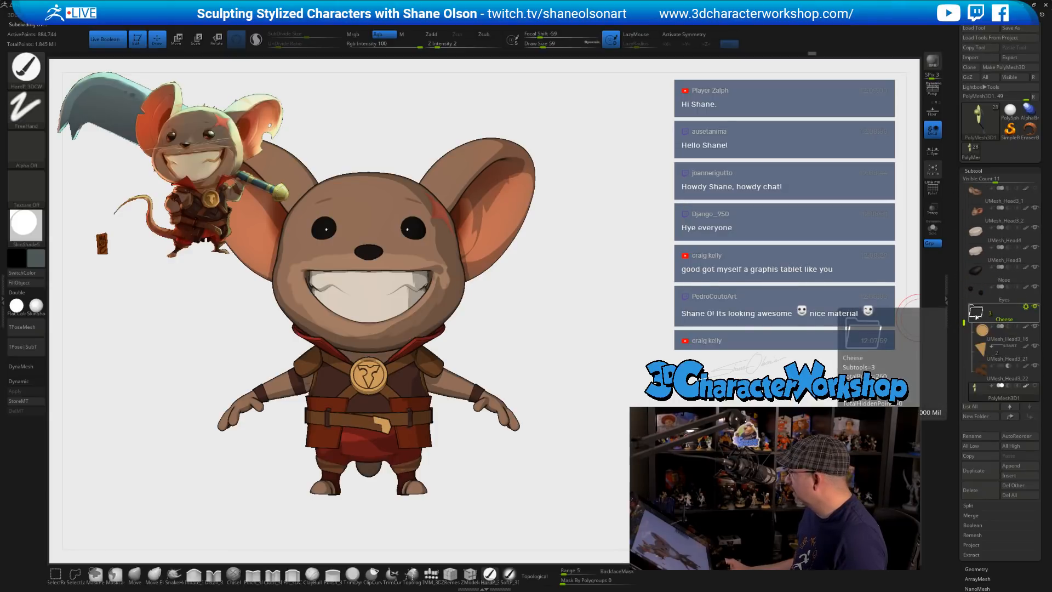
click(1027, 307)
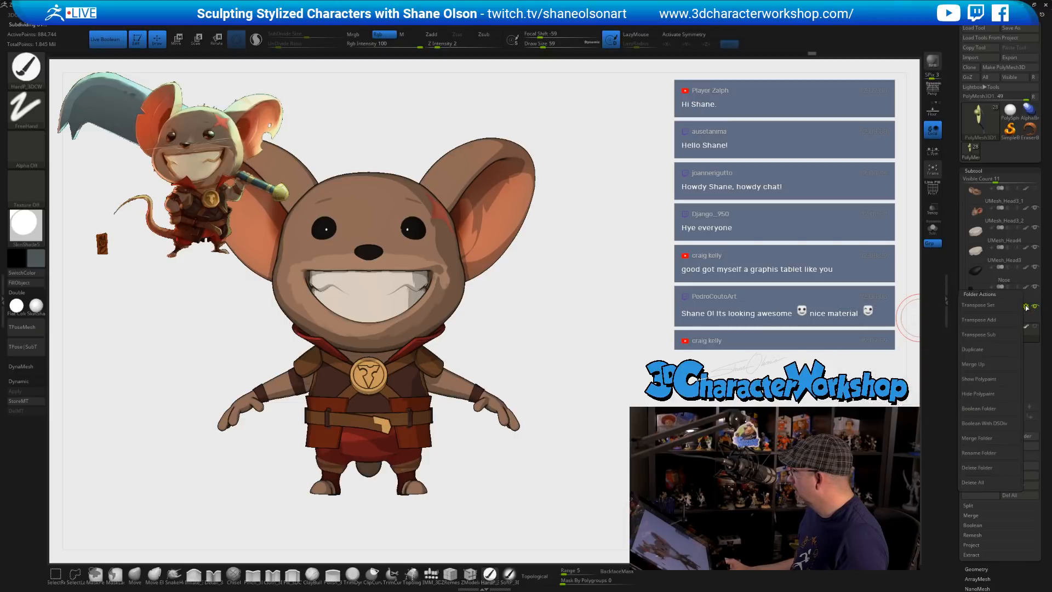
click(989, 424)
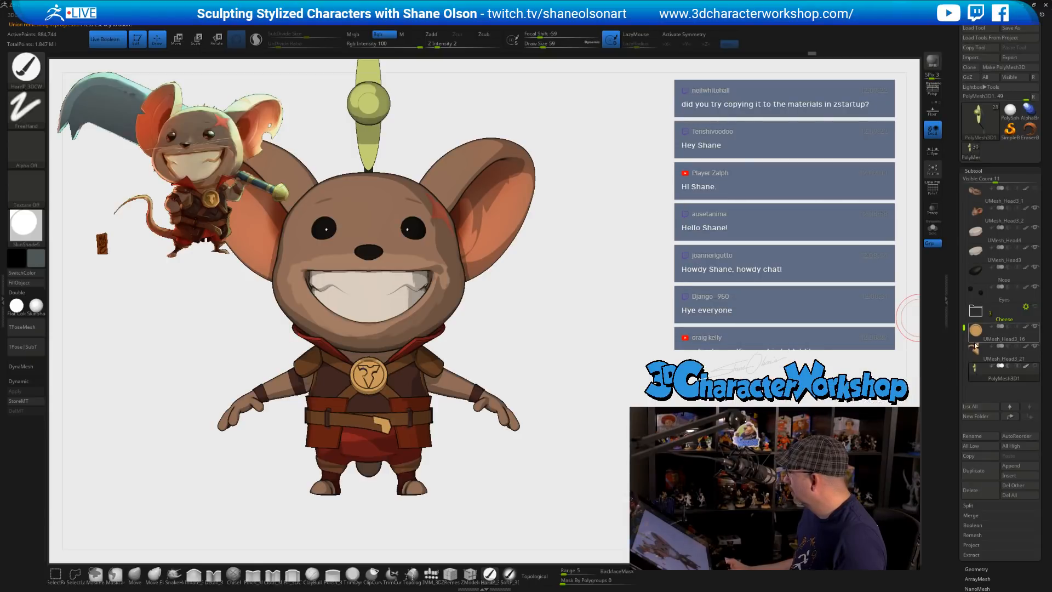
- Select and solo the cheese wedge emblem UMesh_Head3_21, and pick its tan as the current colour
mouse_move(976, 378)
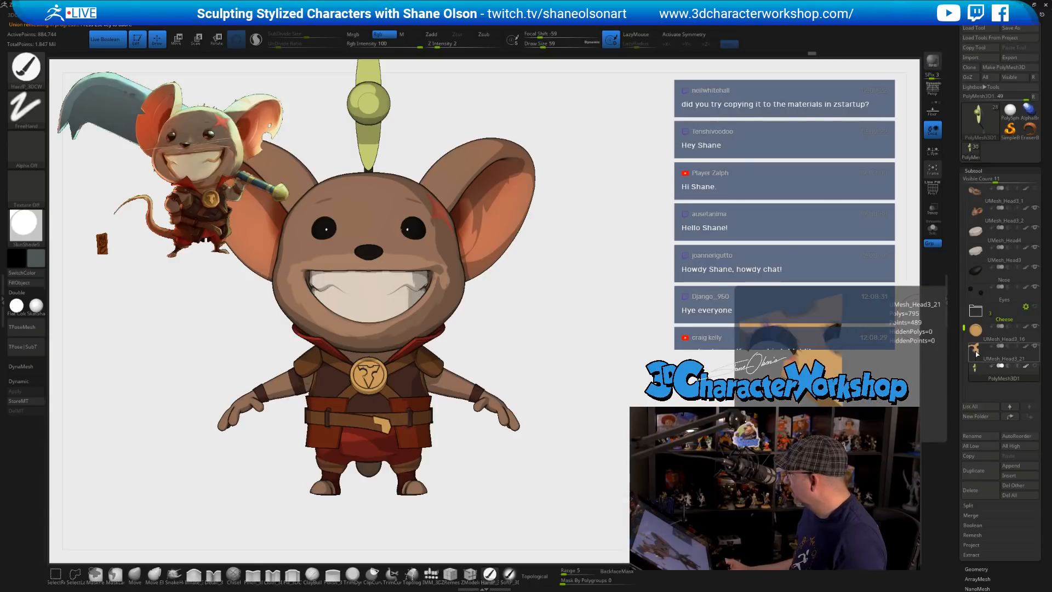
click(975, 351)
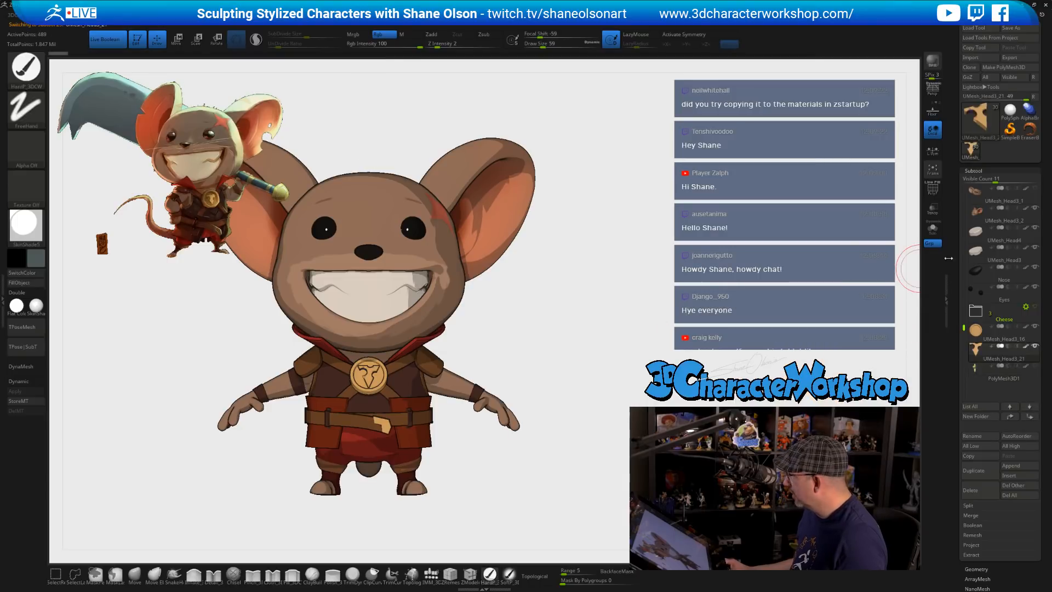
click(933, 228)
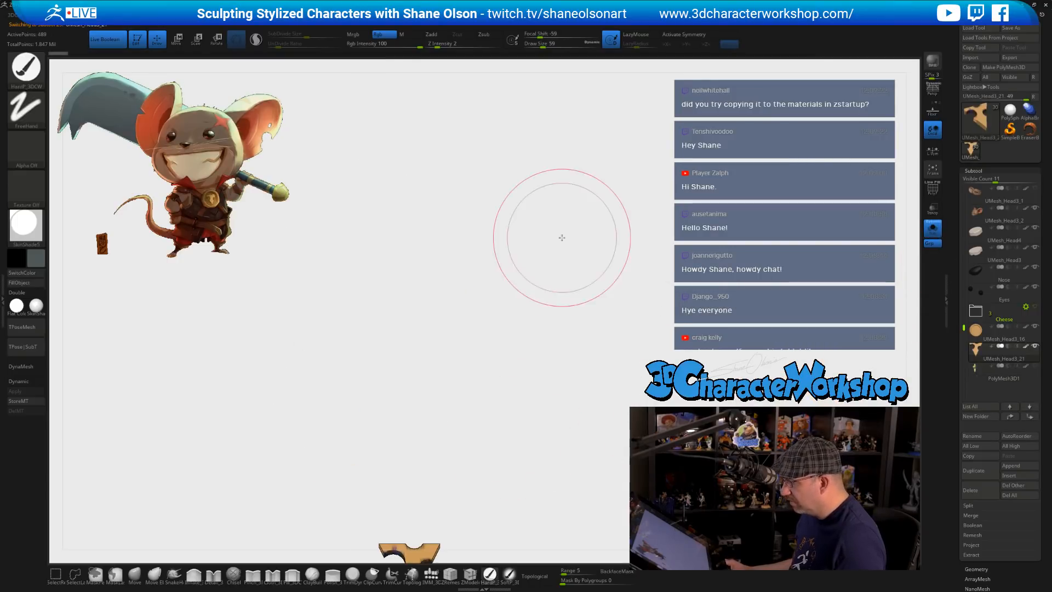
drag(547, 377, 696, 310)
drag(645, 282, 535, 277)
key(c)
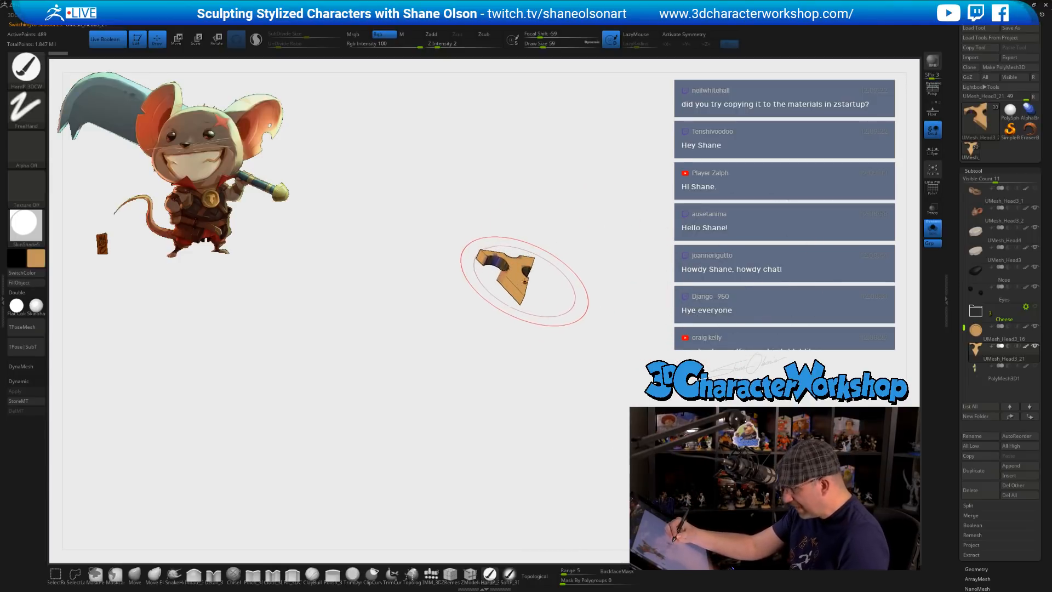
- Frame the soloed cheese emblem and display its polygroup wireframe
key(b)
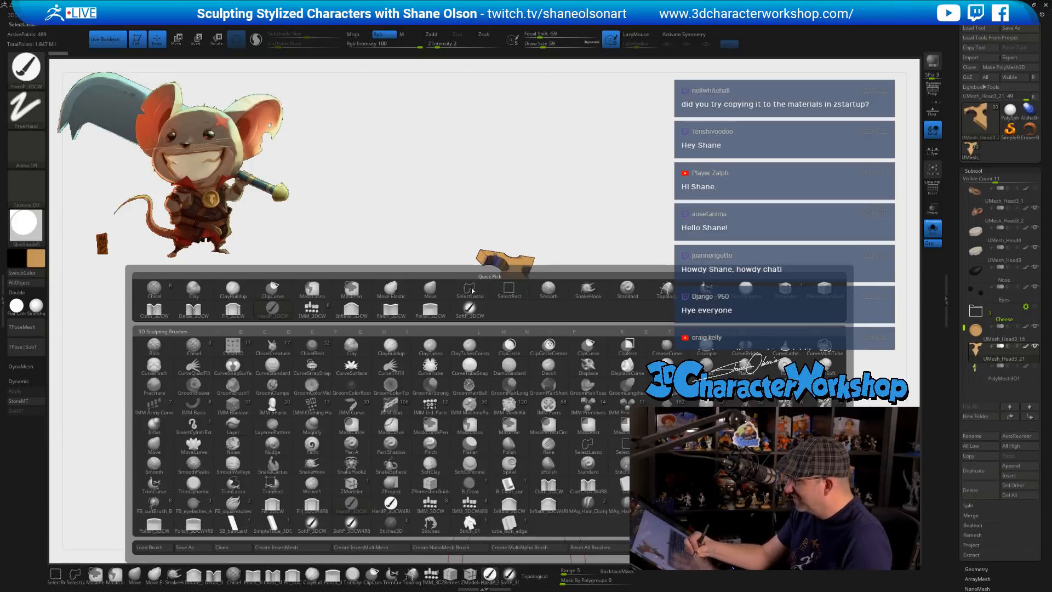
mouse_move(329, 469)
mouse_down()
mouse_move(589, 332)
mouse_move(531, 389)
mouse_move(531, 413)
mouse_move(606, 418)
mouse_move(590, 395)
mouse_move(606, 403)
mouse_move(618, 390)
mouse_up()
key(f)
key(shift+f)
key(shift+f)
key(shift+f)
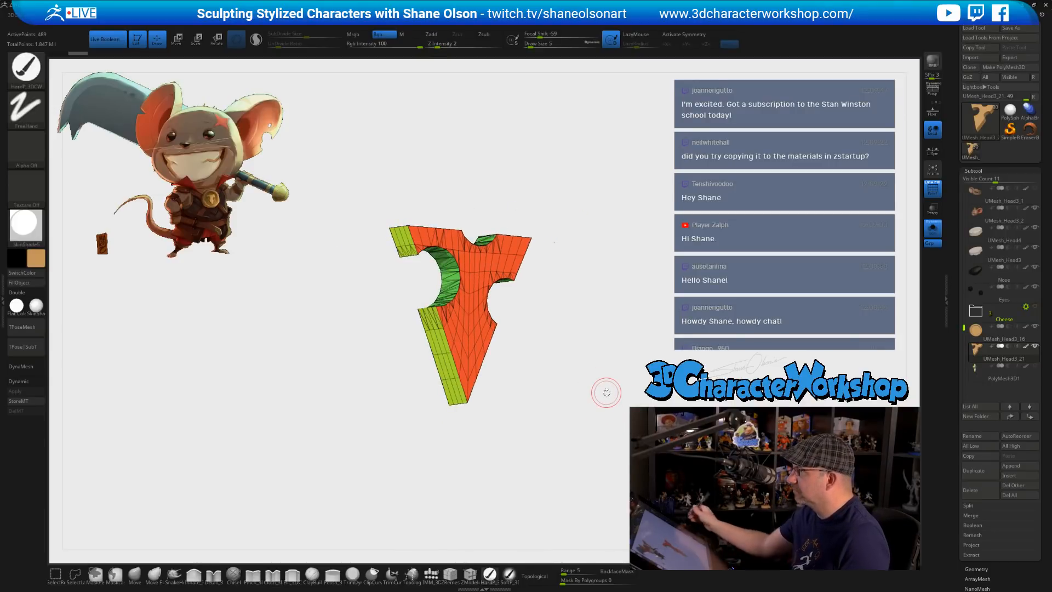
- Duplicate the cheese emblem subtool and select the copy
drag(575, 326, 614, 351)
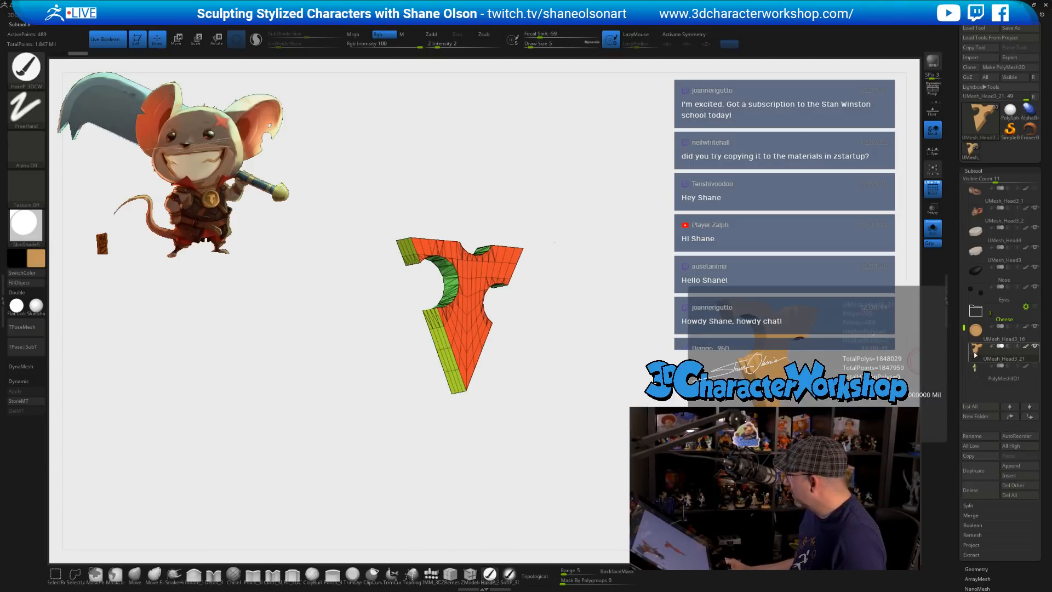
mouse_move(963, 343)
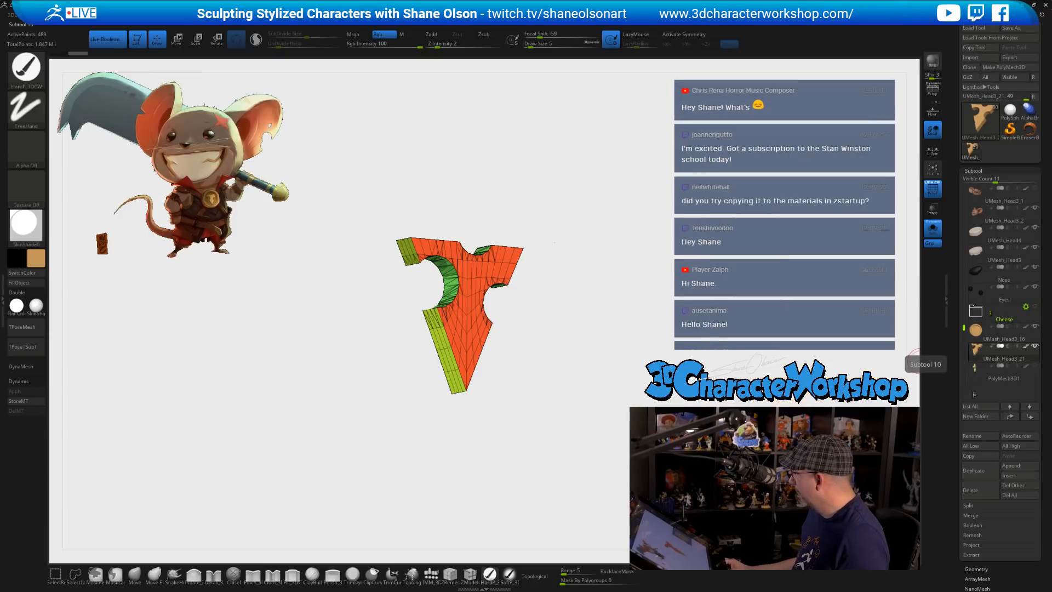
mouse_move(970, 370)
click(975, 476)
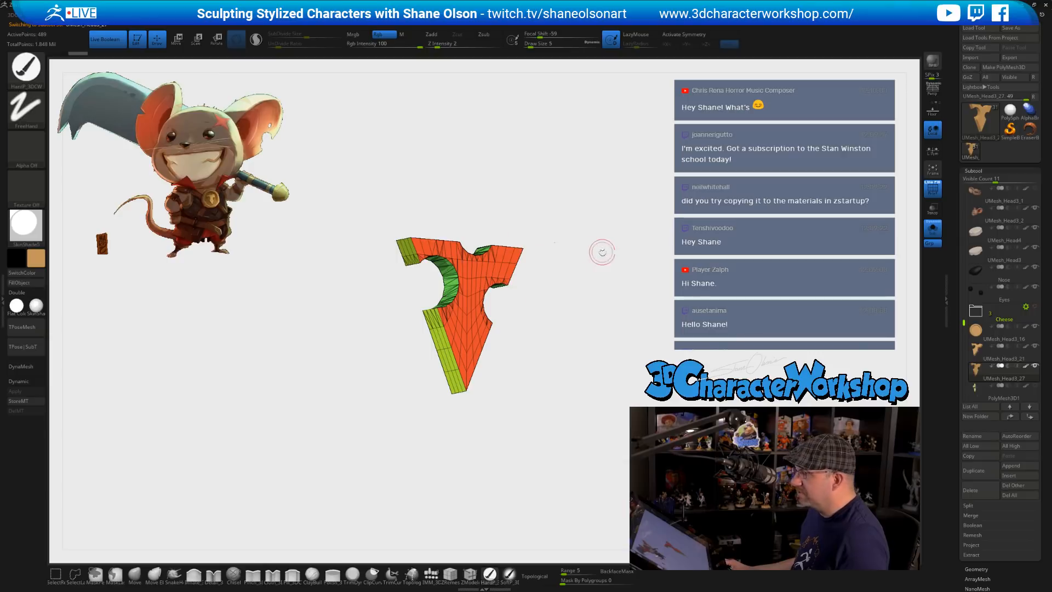
drag(602, 252, 614, 254)
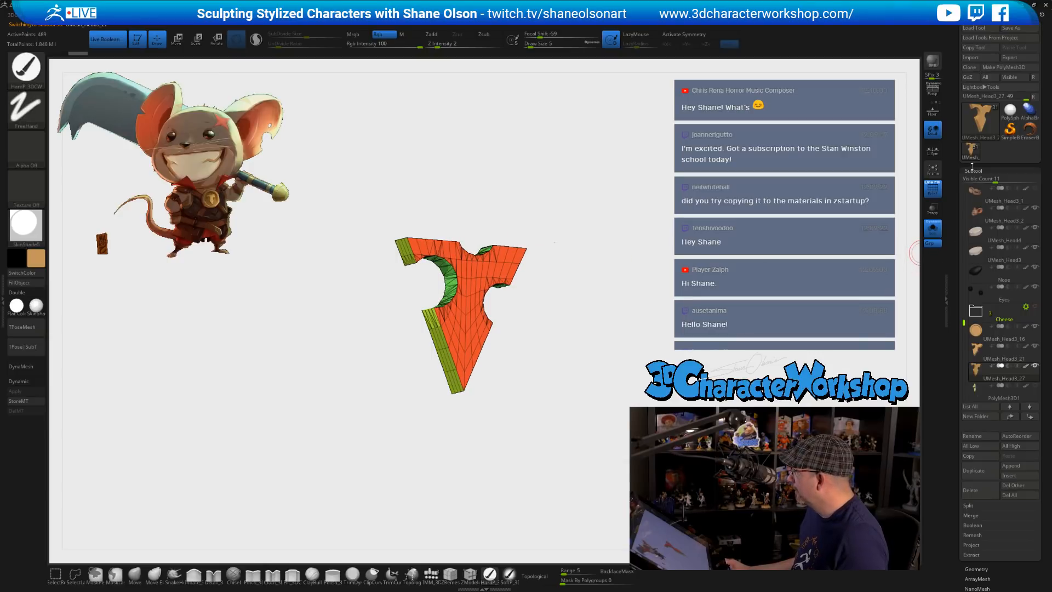
- Save the ZTool over the existing mouse file numbered 07 in the Twitch folder, confirming the replacement
click(1019, 28)
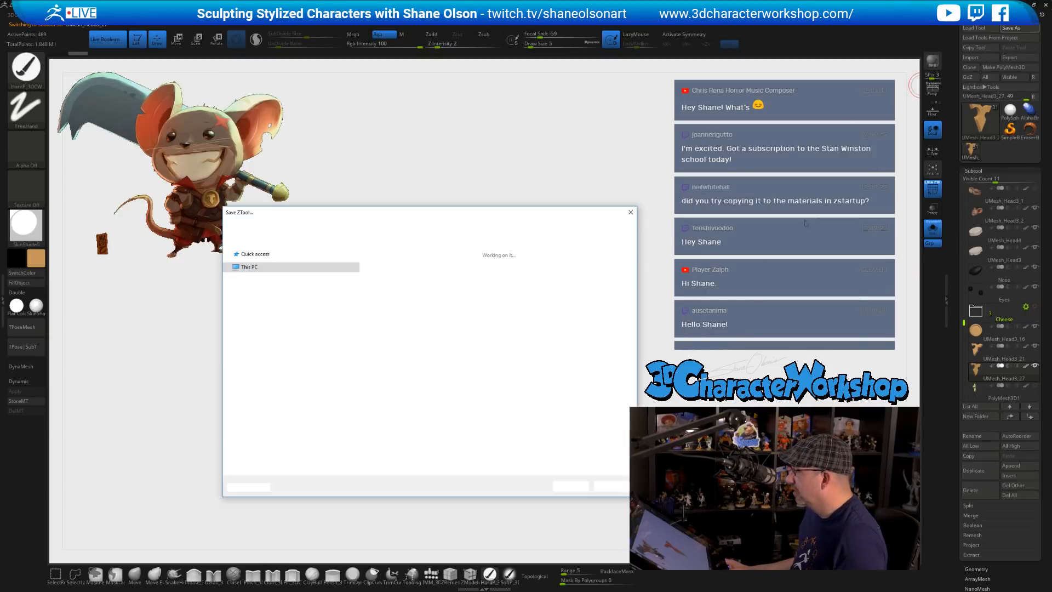
click(373, 226)
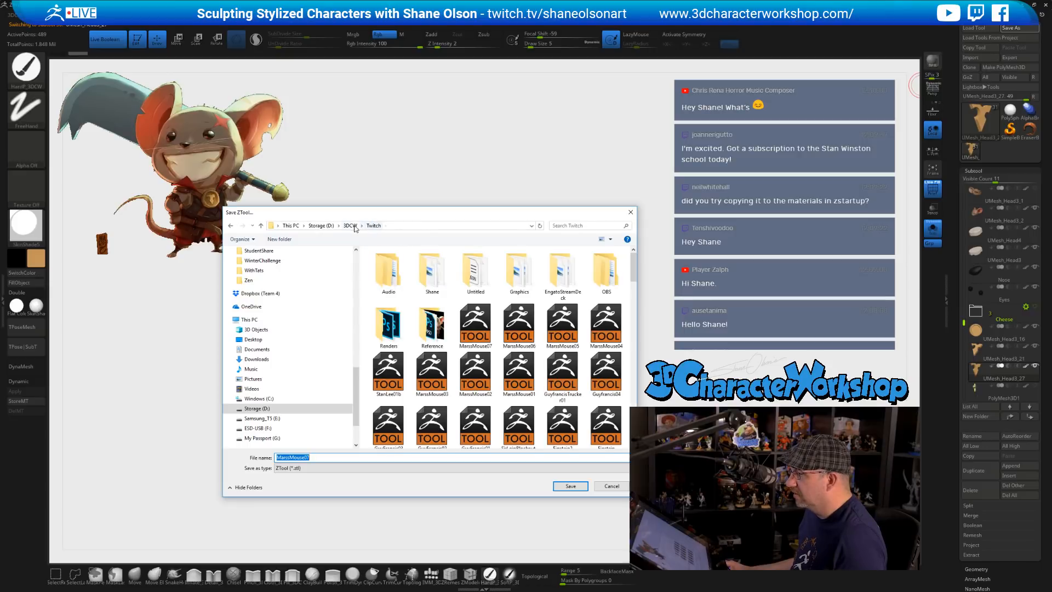
click(475, 326)
click(559, 487)
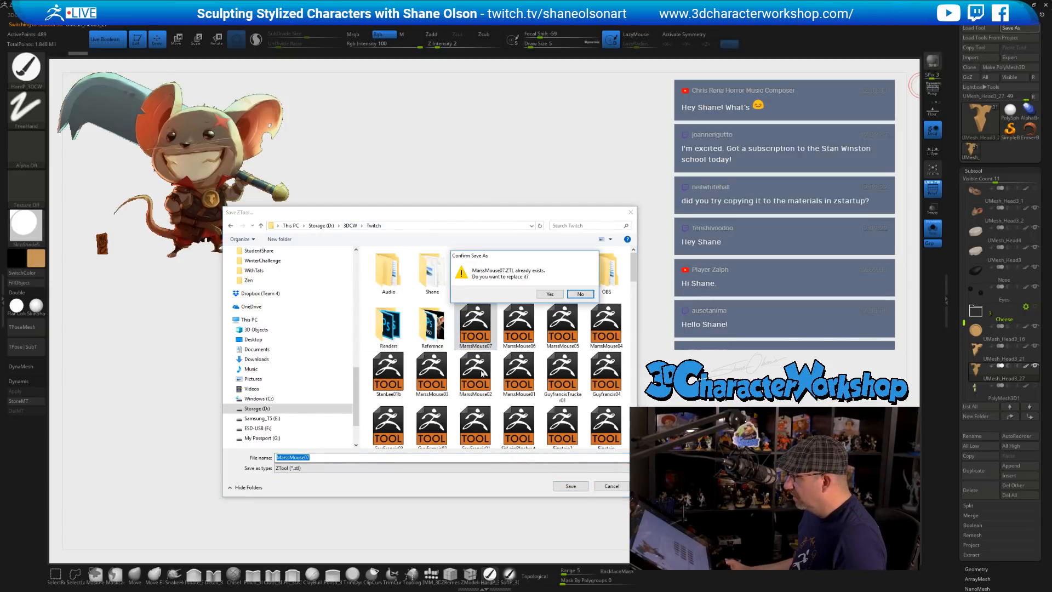
click(549, 294)
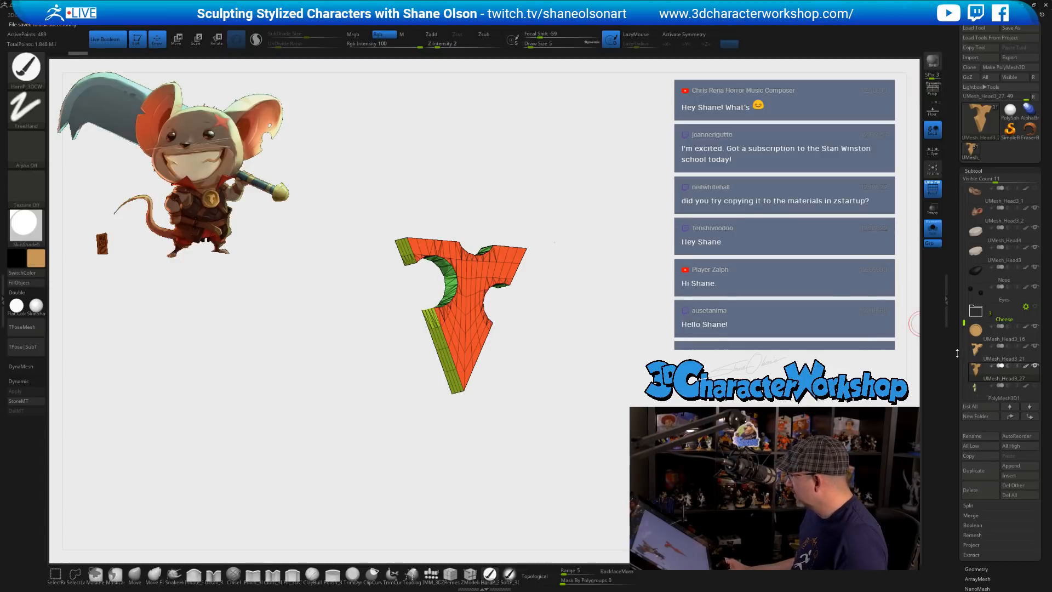
- Try ZRemeshing the cheese emblem copy with KeepGroups enabled, and undo the result
drag(958, 354, 961, 315)
click(981, 439)
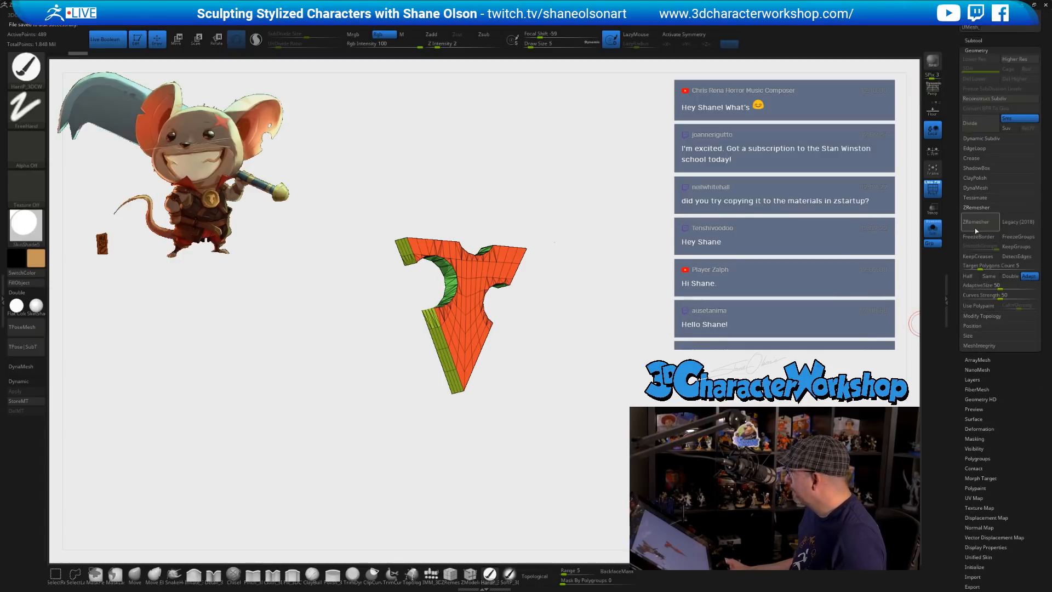
click(1018, 247)
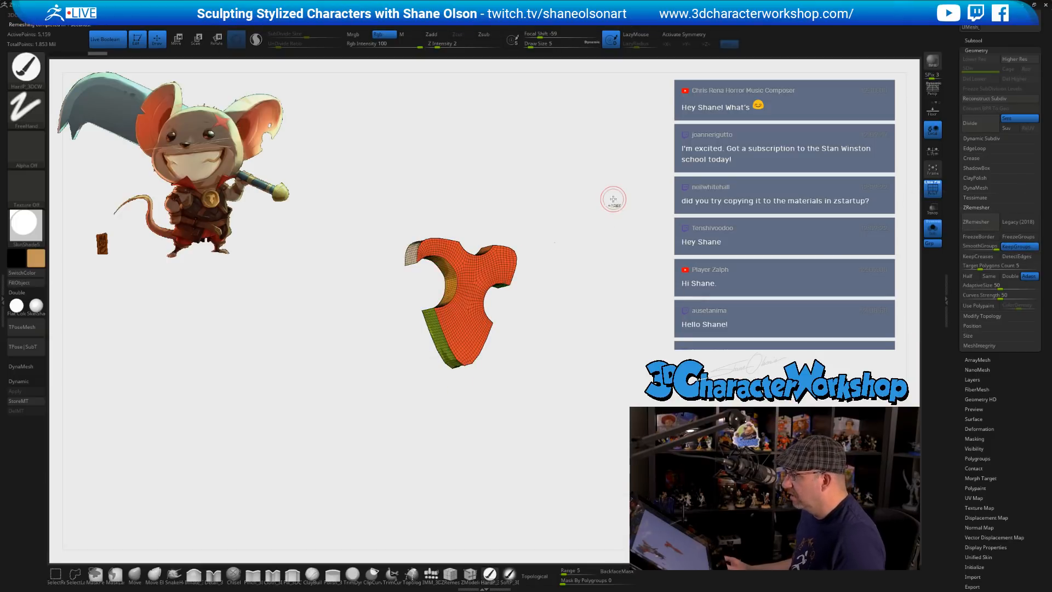
key(ctrl+z)
- Enable DetectEdges alongside KeepGroups, try another ZRemesh of the emblem copy, and undo the remesh
mouse_move(576, 284)
mouse_down()
mouse_move(564, 324)
mouse_move(604, 282)
mouse_move(608, 312)
mouse_move(628, 311)
mouse_move(630, 329)
mouse_move(646, 322)
mouse_move(639, 300)
mouse_up()
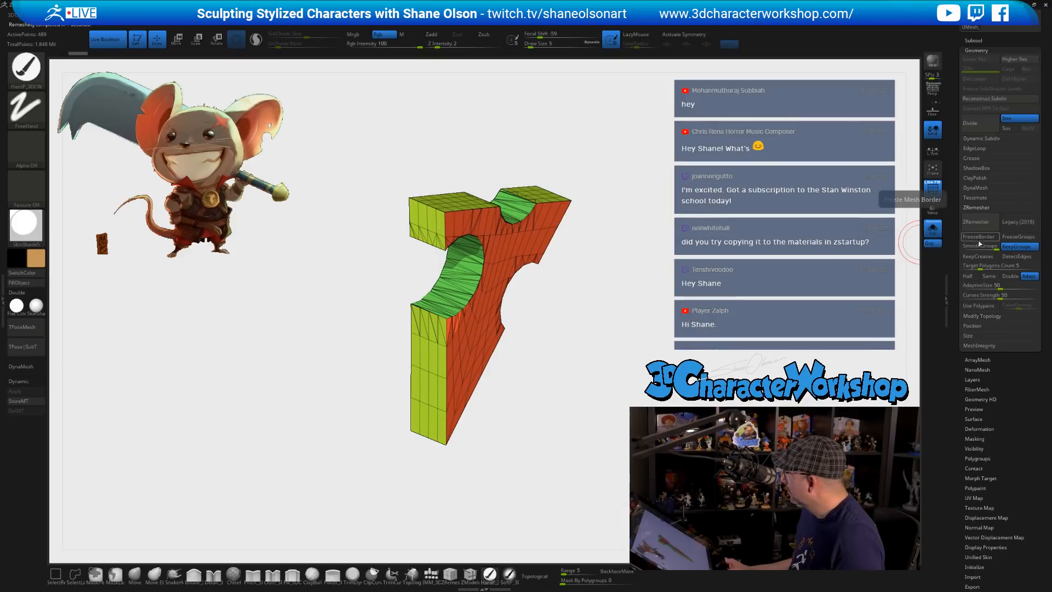
click(1009, 256)
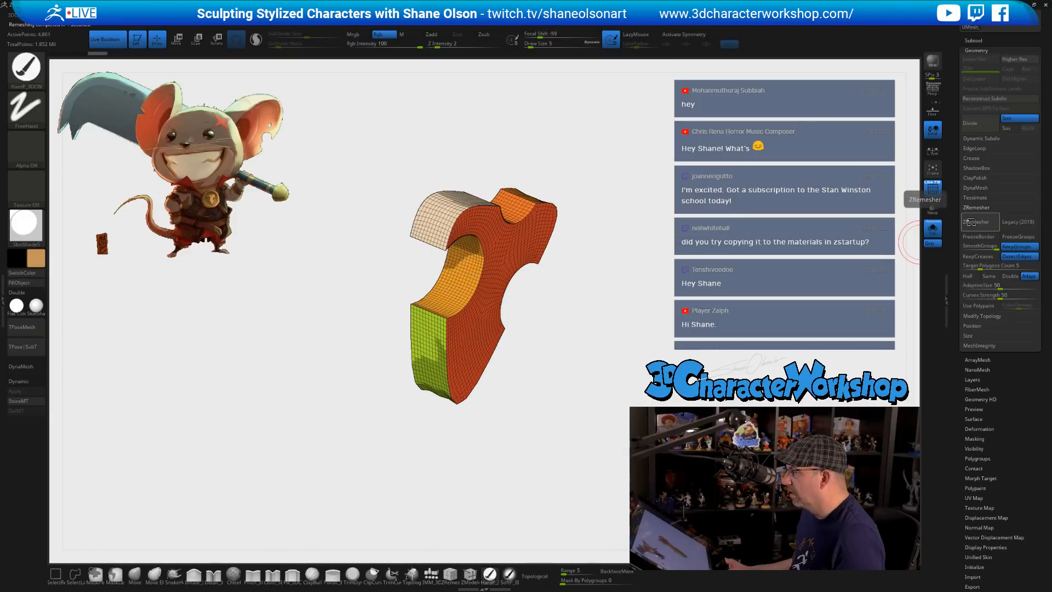
key(ctrl+z)
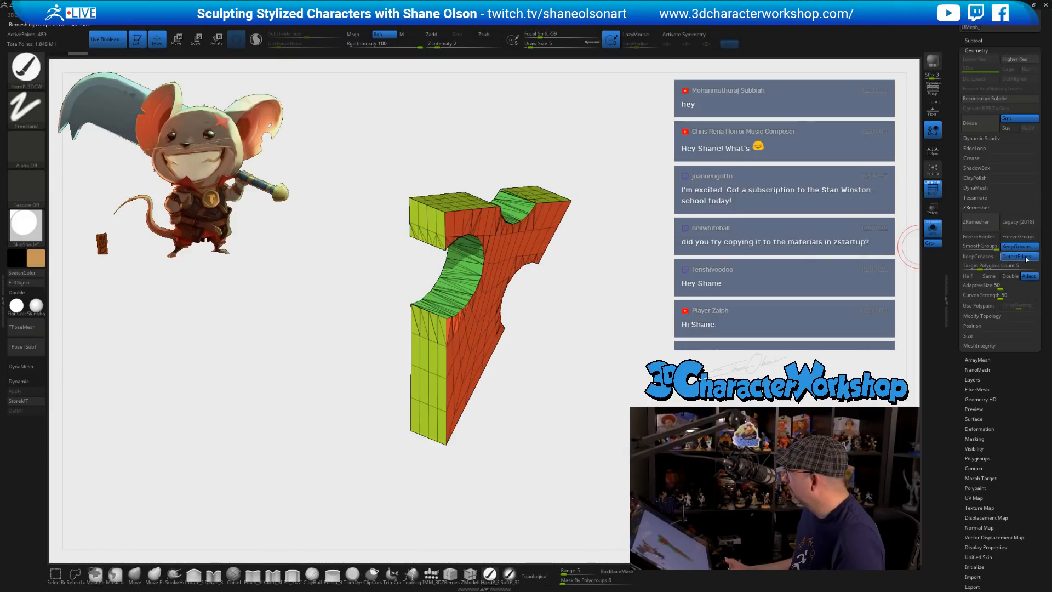
- Disable KeepGroups and ZRemesh the emblem copy with only DetectEdges active, inspecting its front and side faces
click(1021, 246)
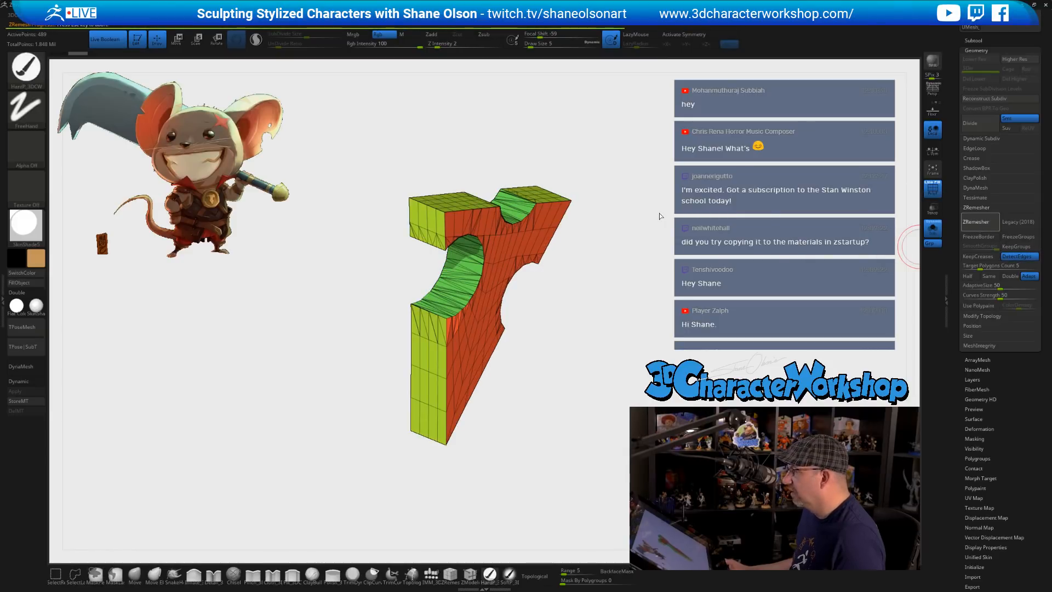
drag(673, 277, 641, 313)
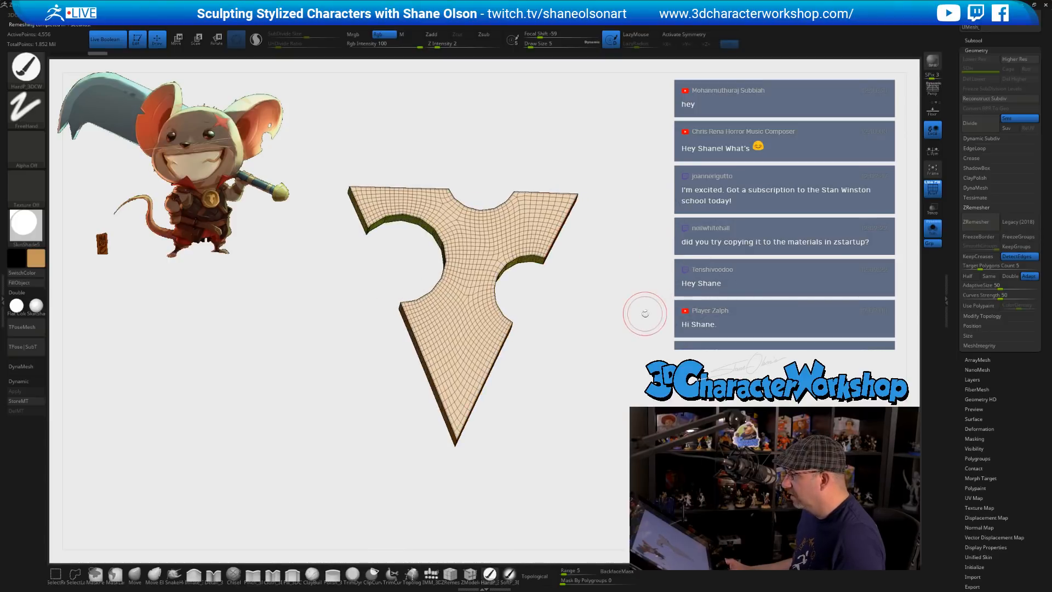
key(ctrl+z)
key(ctrl+d)
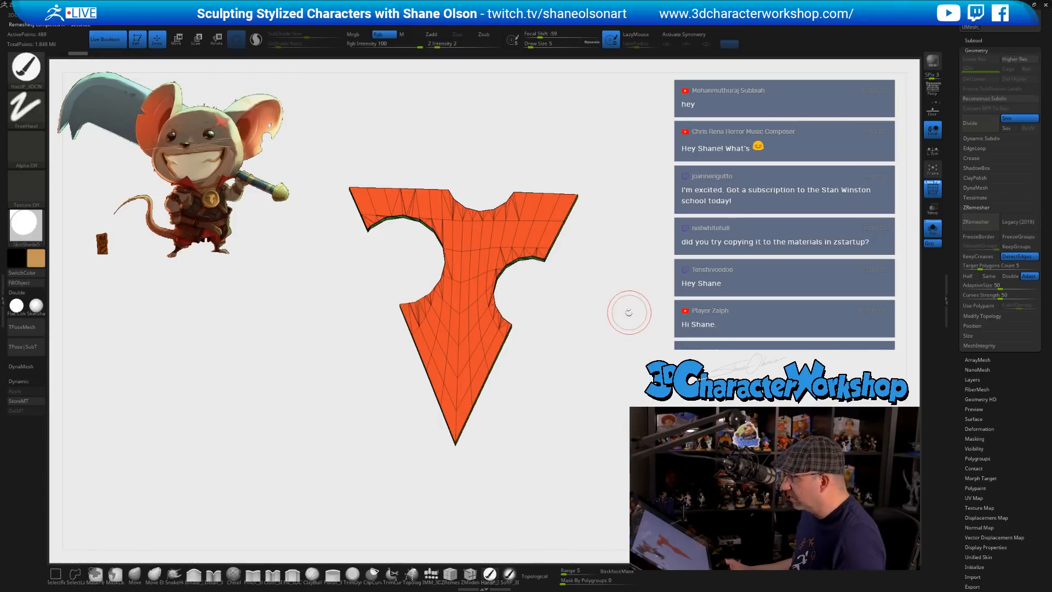
key(shift+d)
drag(584, 262, 544, 293)
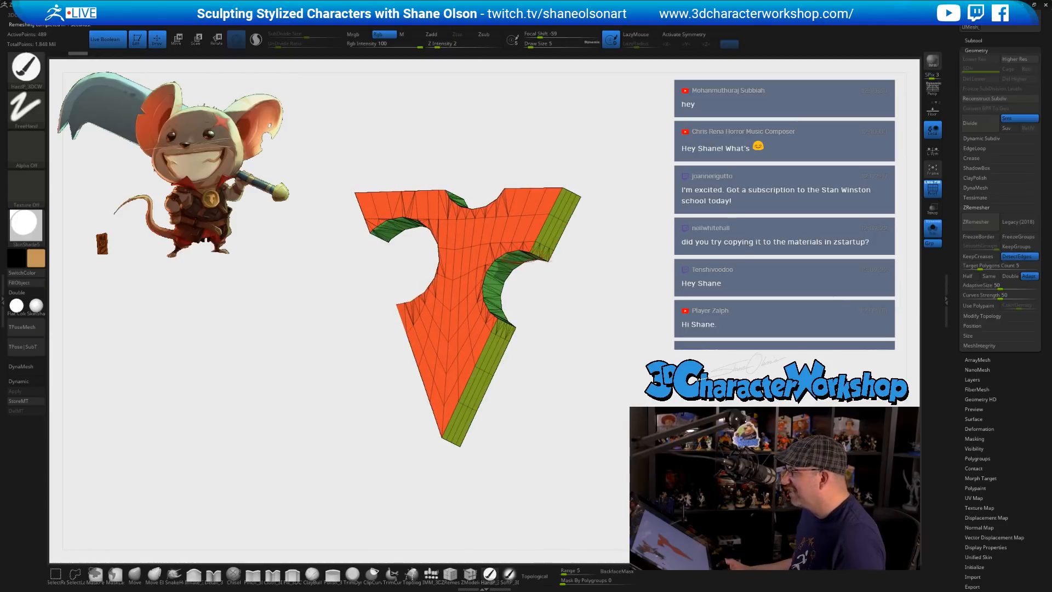
drag(576, 331, 588, 349)
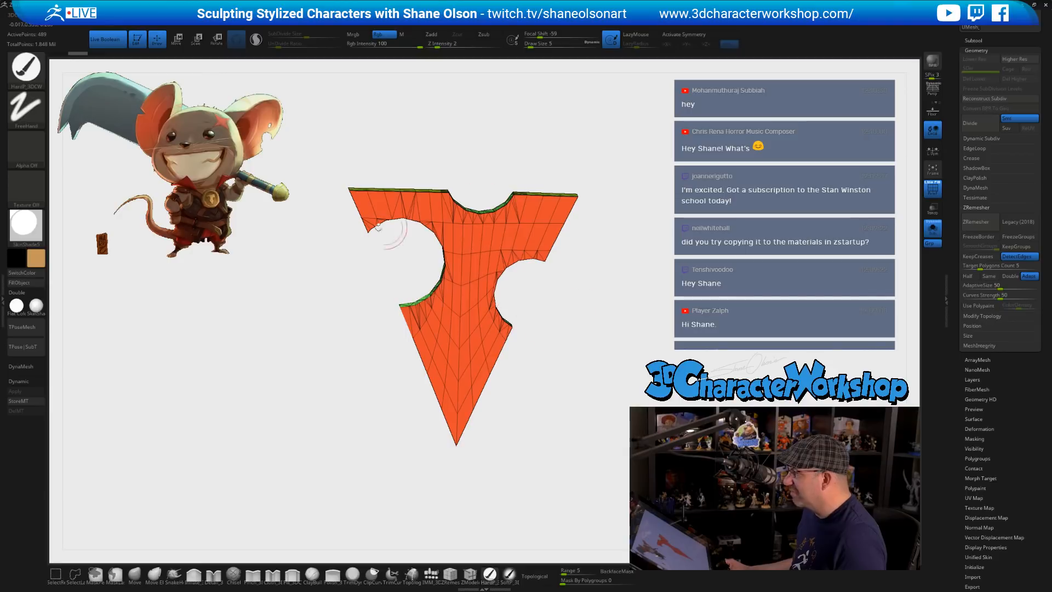
click(976, 221)
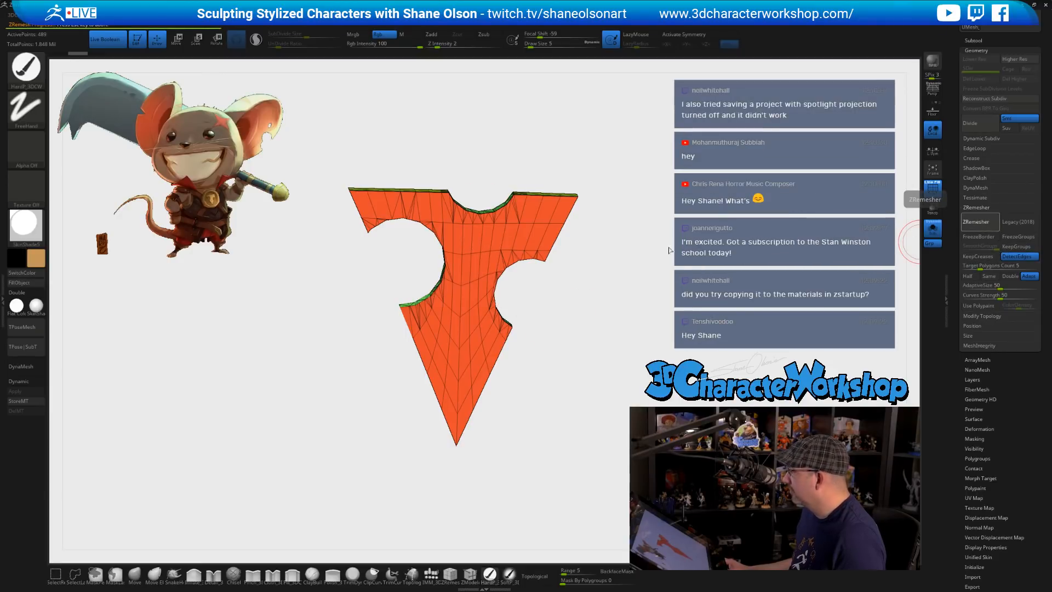
drag(665, 297, 645, 273)
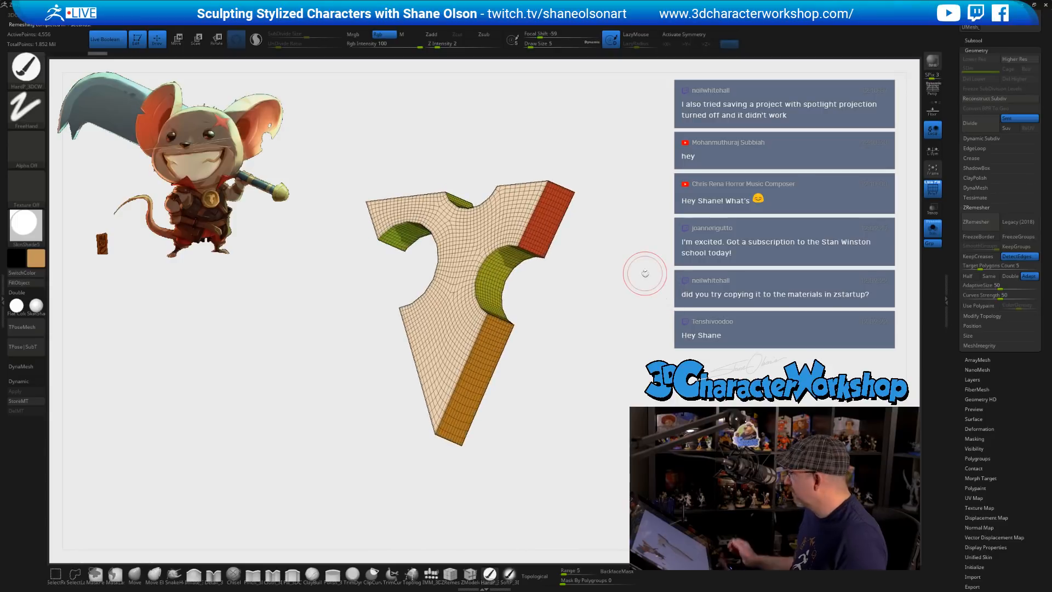
- Set the brush draw size to 25 and turn off Spotlight Projection for sculpting on the remeshed emblem
mouse_move(569, 315)
mouse_down()
mouse_move(551, 343)
mouse_move(551, 307)
mouse_up()
mouse_move(551, 307)
mouse_down()
mouse_move(533, 284)
mouse_move(561, 322)
mouse_up()
key(s)
mouse_move(561, 322)
mouse_down()
mouse_move(550, 327)
mouse_move(547, 310)
mouse_move(559, 369)
mouse_move(486, 317)
mouse_move(529, 324)
mouse_move(520, 313)
mouse_up()
key(shift)
key(s)
key(s)
key(shift)
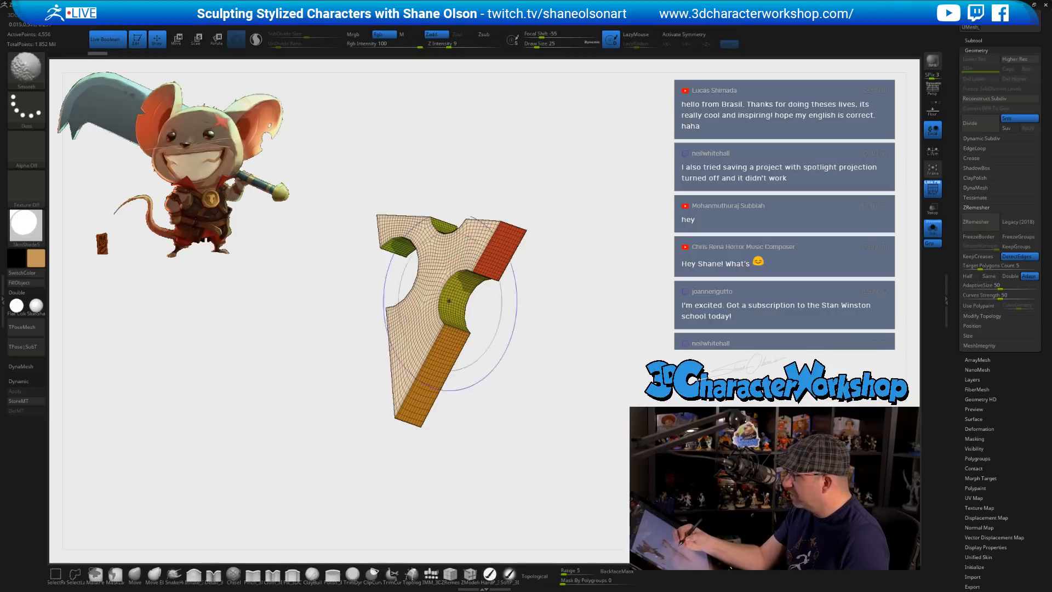
key(space)
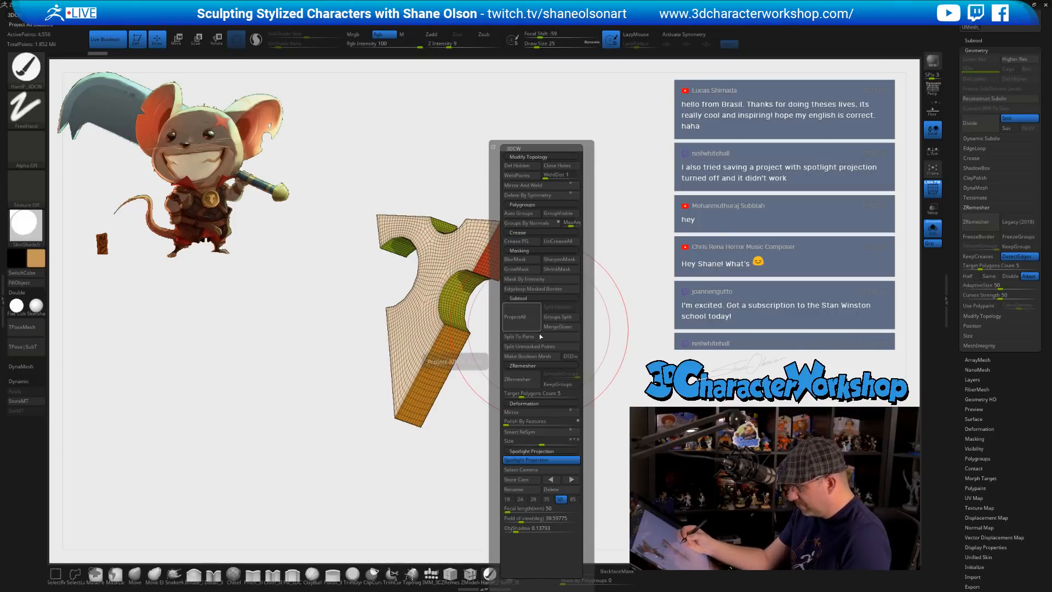
click(534, 462)
- Smooth the hard edges and corners around the remeshed cheese emblem, and hide its polygroup wireframe
key(shift)
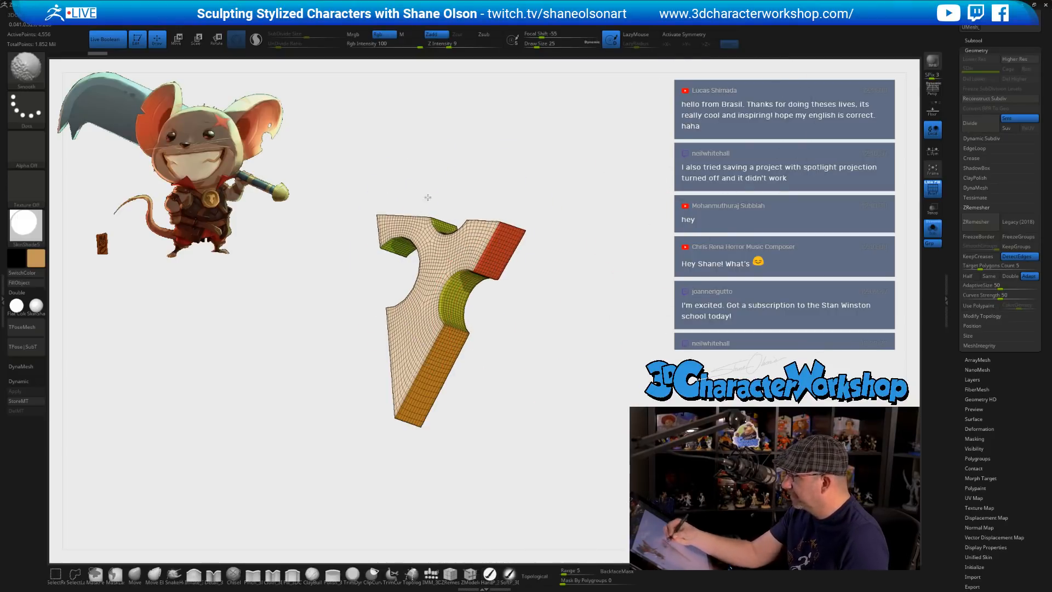
drag(552, 383, 599, 380)
shift+drag(470, 241, 429, 267)
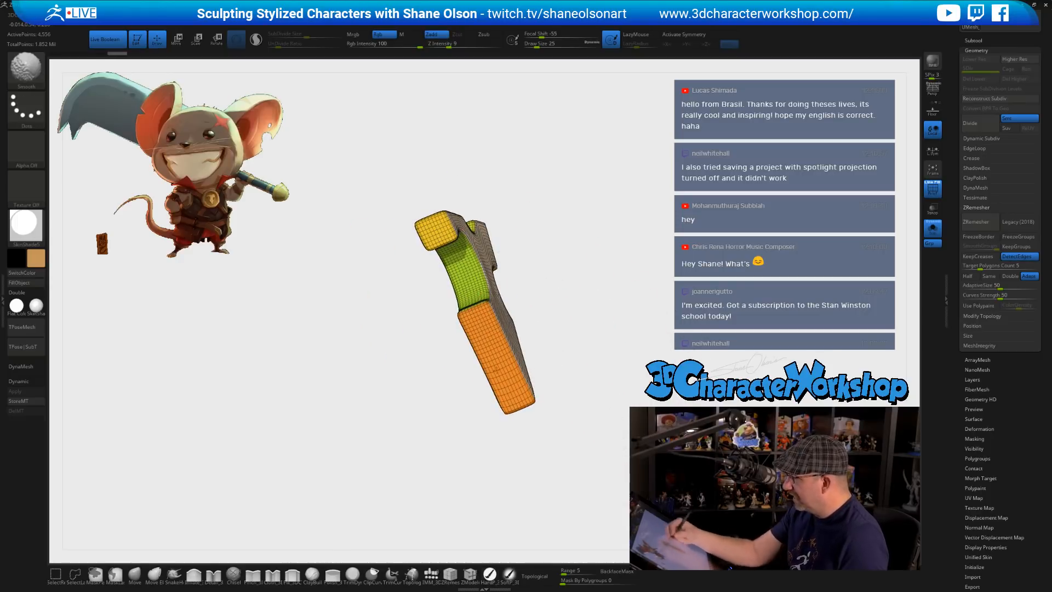
mouse_move(610, 411)
mouse_down()
mouse_move(579, 410)
mouse_move(634, 404)
mouse_move(609, 433)
mouse_up()
key(shift+f)
drag(620, 373, 619, 414)
mouse_move(609, 419)
mouse_down()
mouse_move(655, 430)
mouse_move(639, 428)
mouse_move(654, 404)
mouse_up()
shift+drag(411, 220, 474, 244)
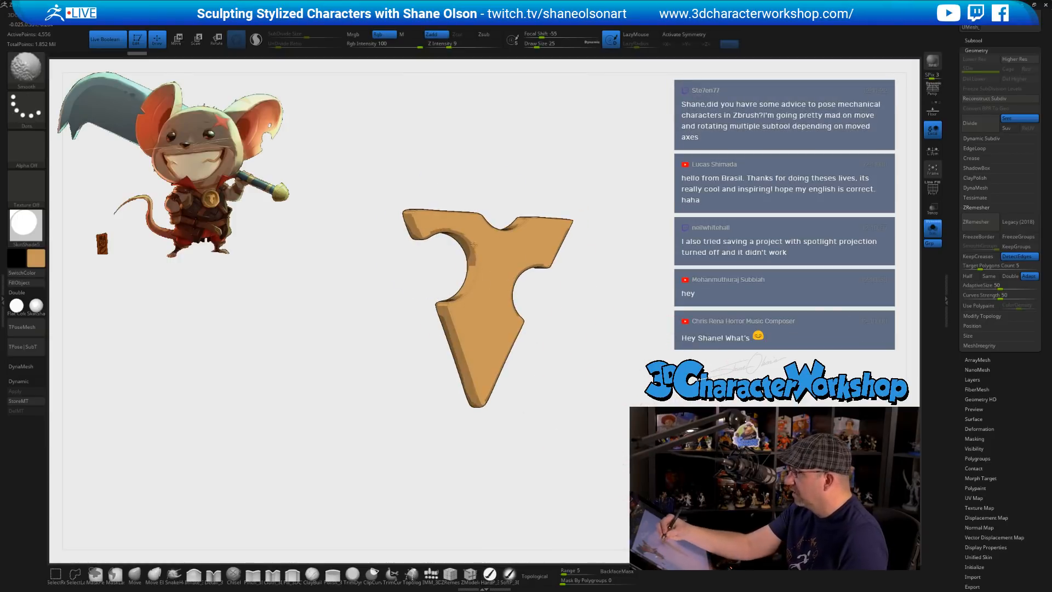
mouse_move(635, 376)
mouse_down()
mouse_move(658, 446)
mouse_move(674, 438)
mouse_up()
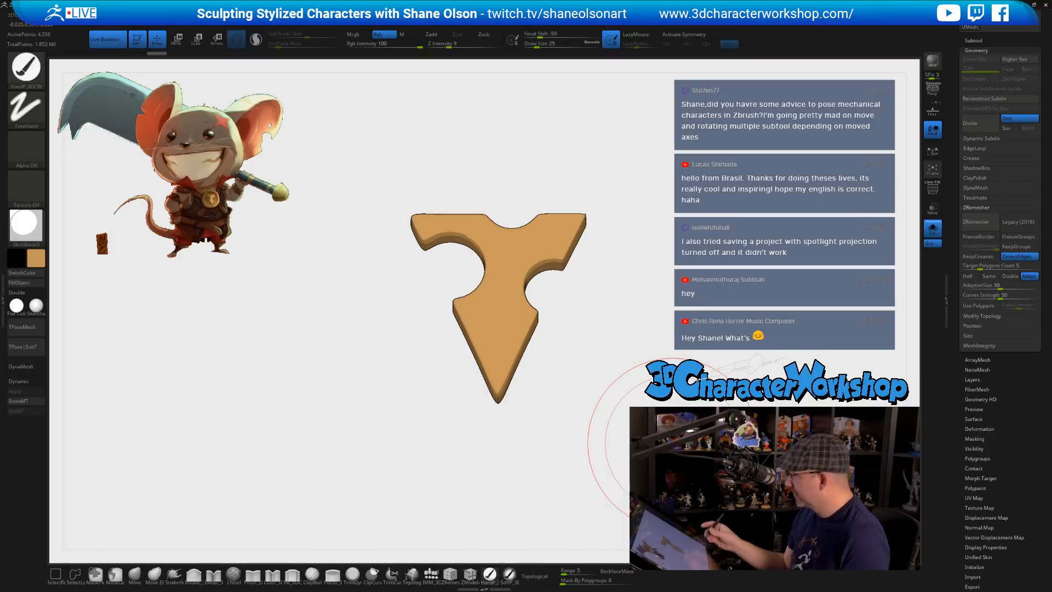
- Reduce the brush draw size to 7 and quick save the project
key(s)
drag(665, 340, 609, 312)
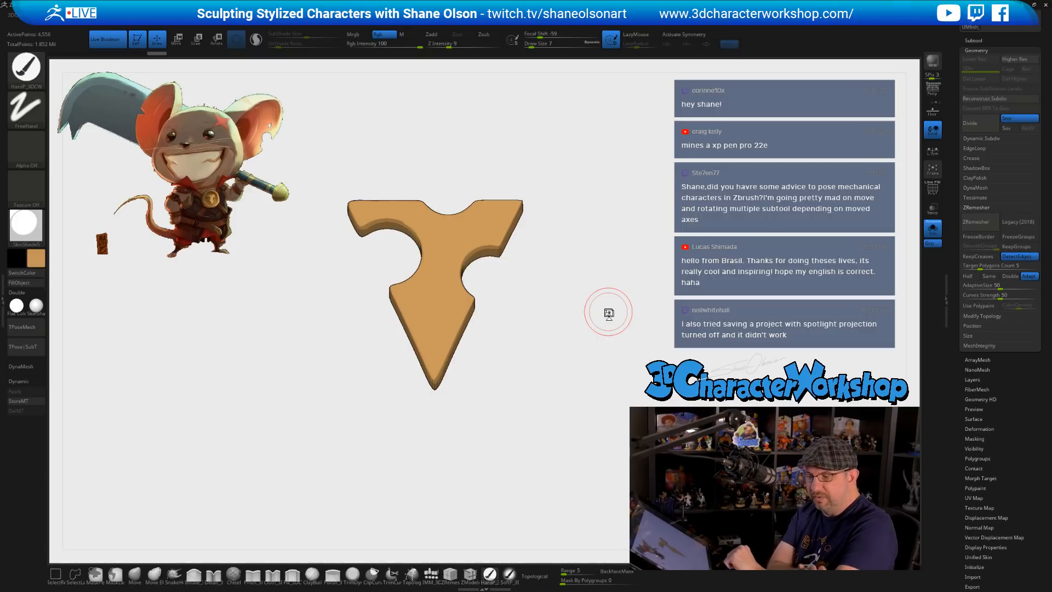
key(ctrl+s)
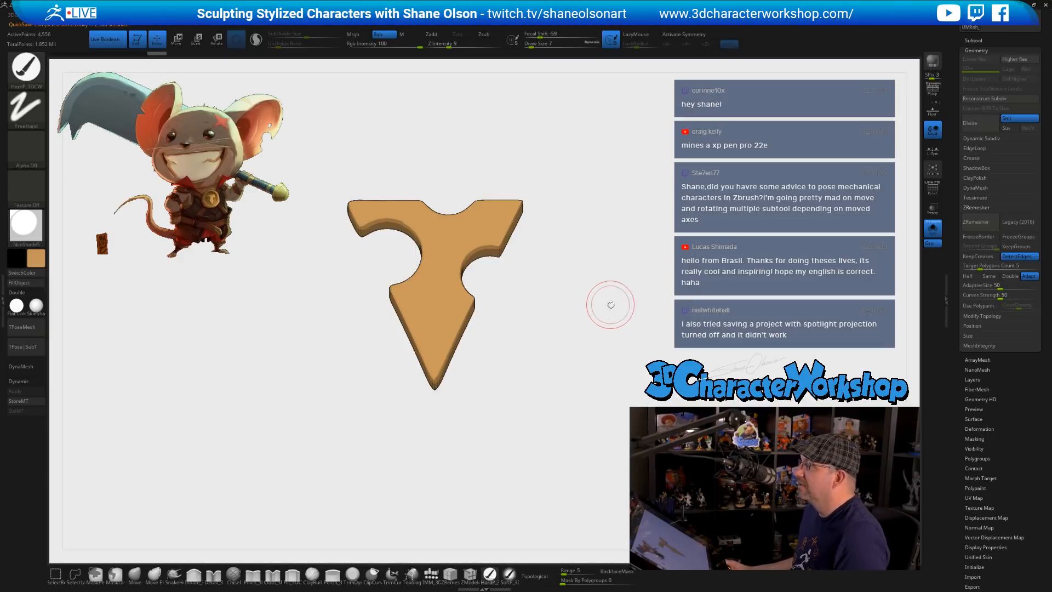
drag(609, 305, 621, 298)
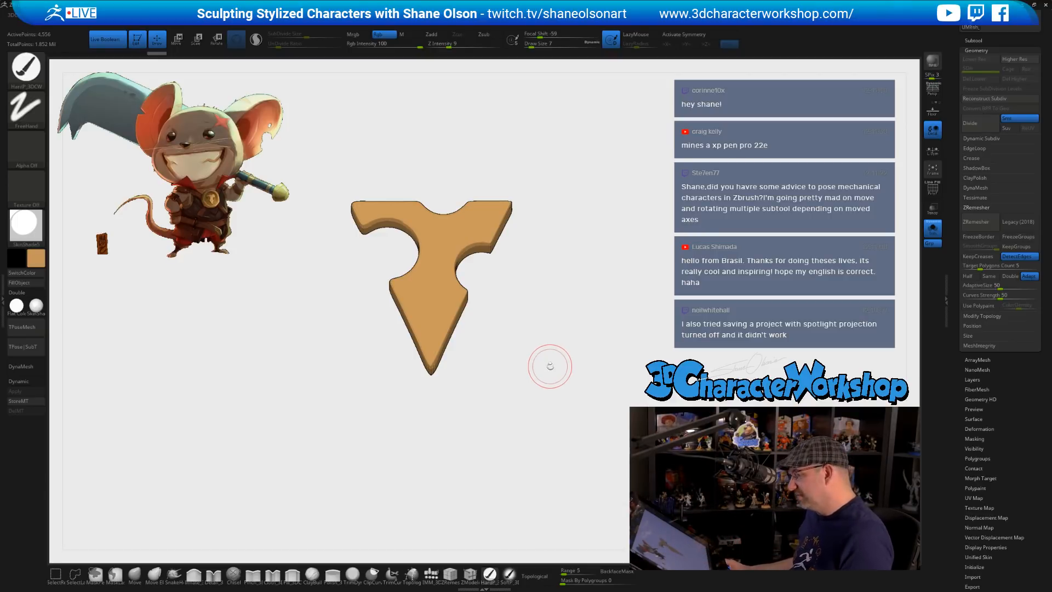
drag(555, 376, 558, 357)
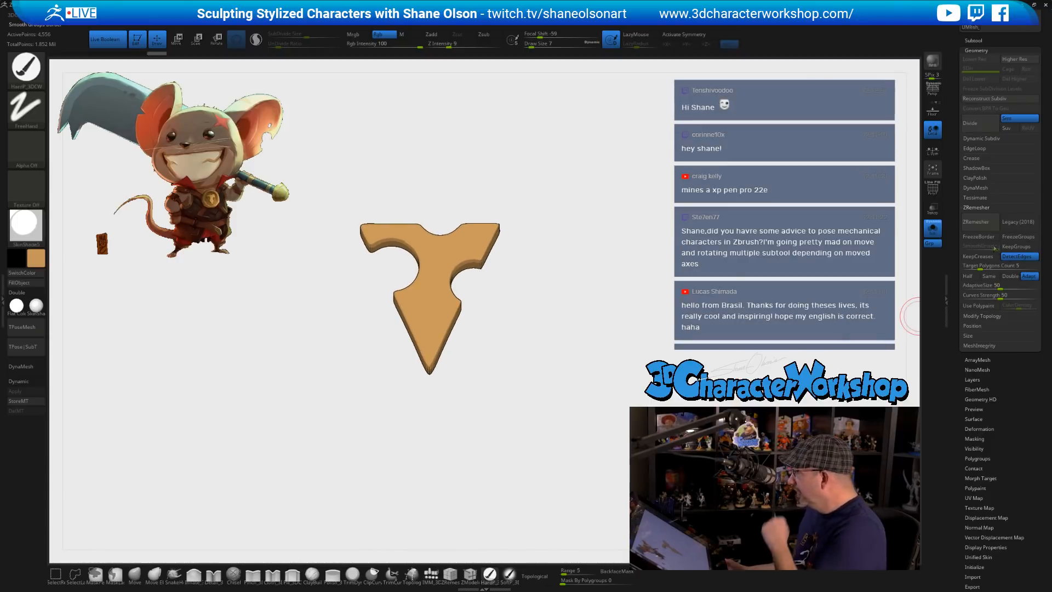
- Turn off solo mode to show the whole mouse, and fill the smoothed emblem UMesh_Head3_27 with the current tan
click(940, 236)
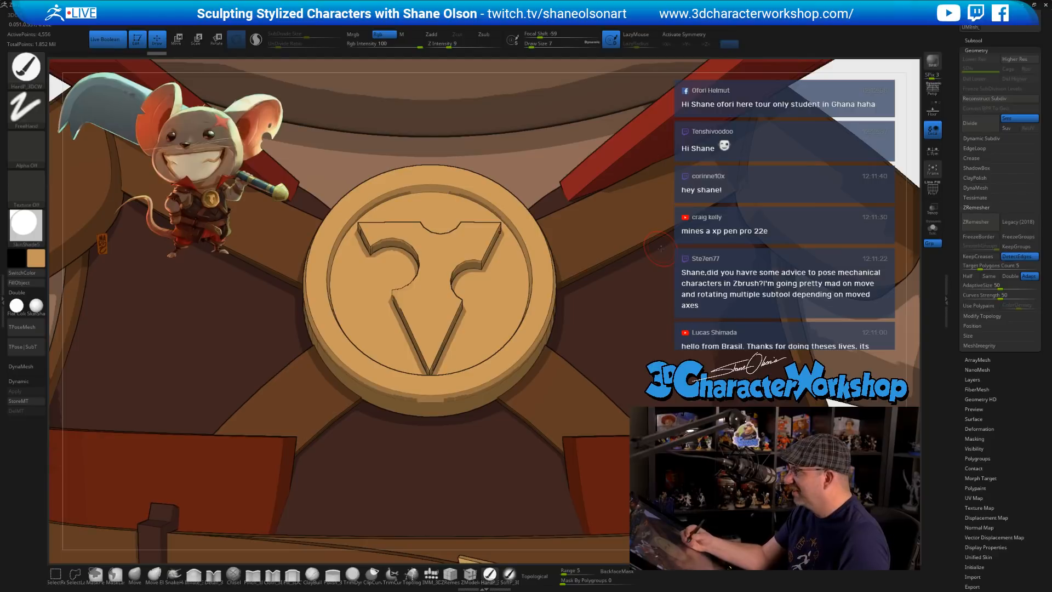
ctrl+right_drag(498, 323, 493, 219)
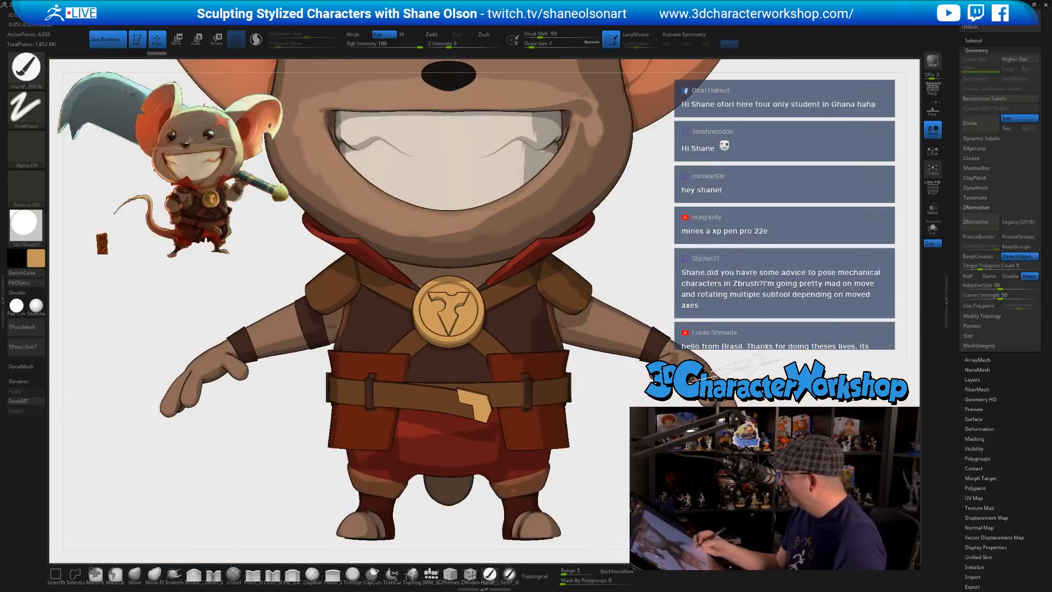
scroll(959, 318, up, 5)
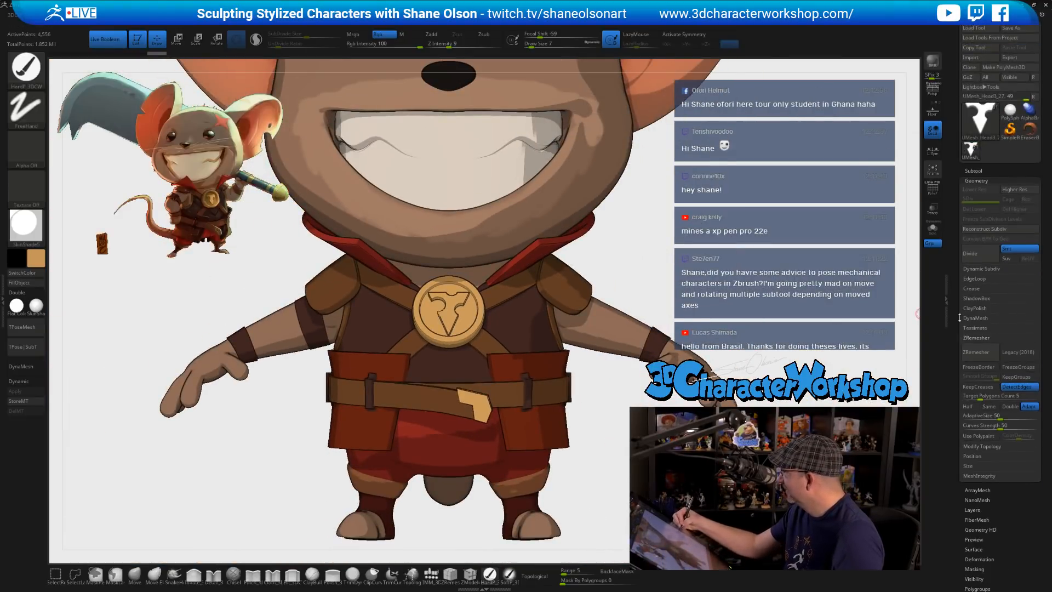
click(974, 171)
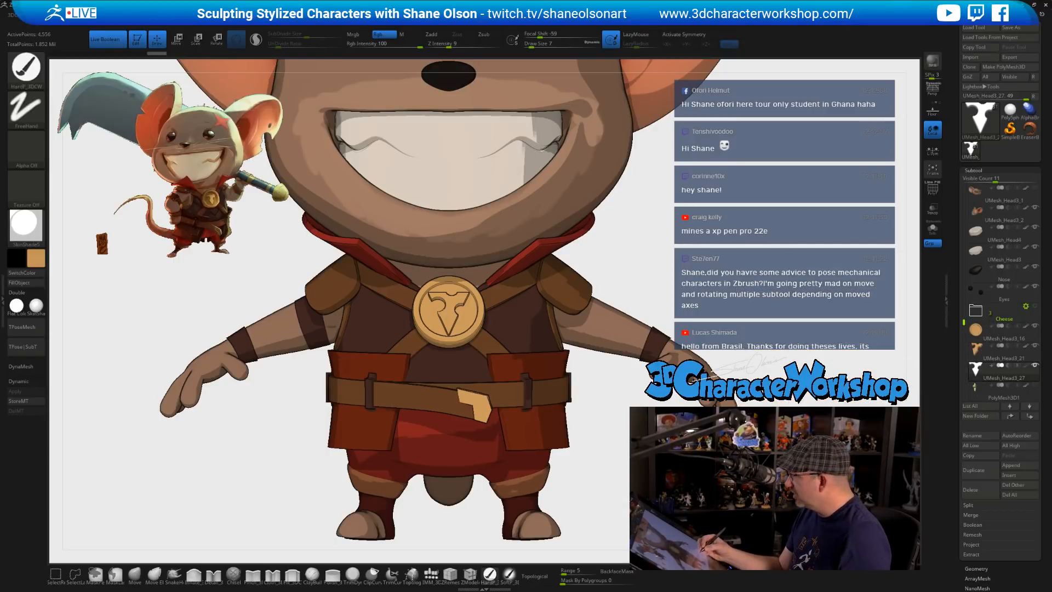
click(32, 283)
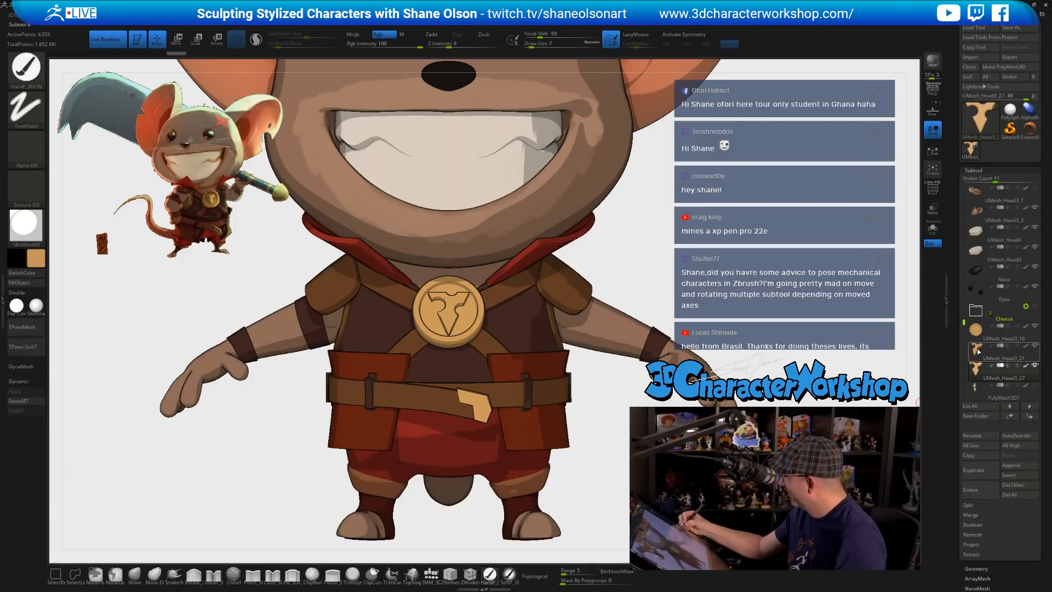
- Delete the original unsmoothed cheese emblem subtool UMesh_Head3_21 beside the remeshed copy, confirming the deletion
click(979, 351)
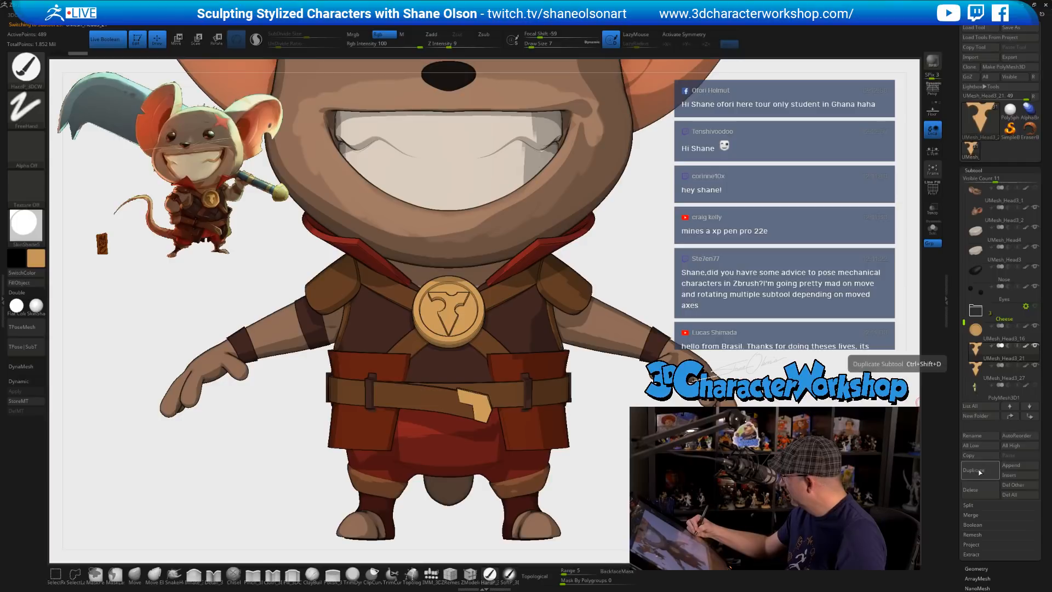
click(972, 490)
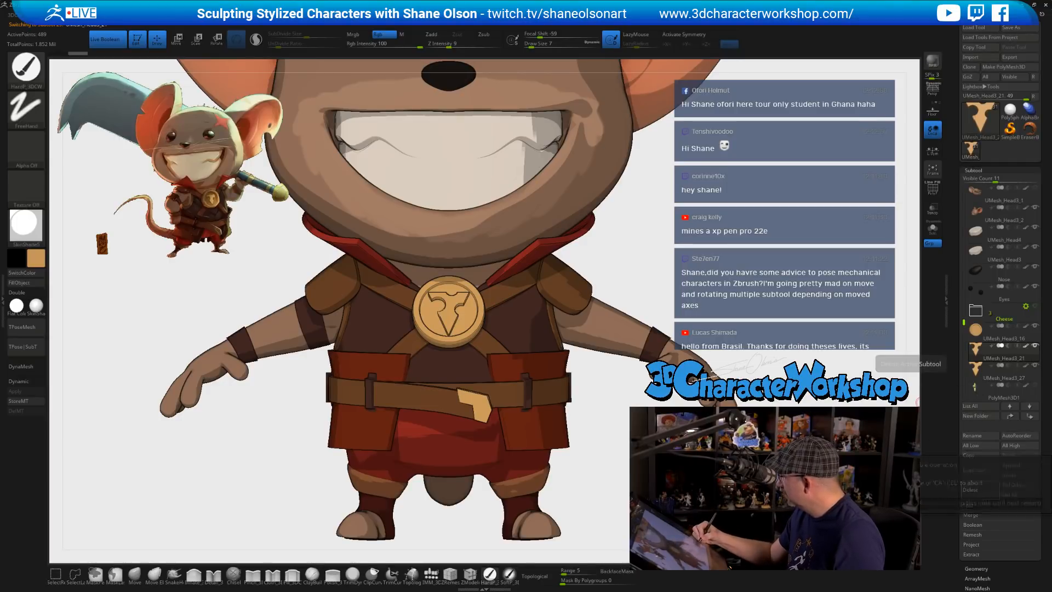
click(867, 503)
- Select the medallion disc subtool, expand the Cheese folder and delete the folder while keeping its subtools
click(978, 332)
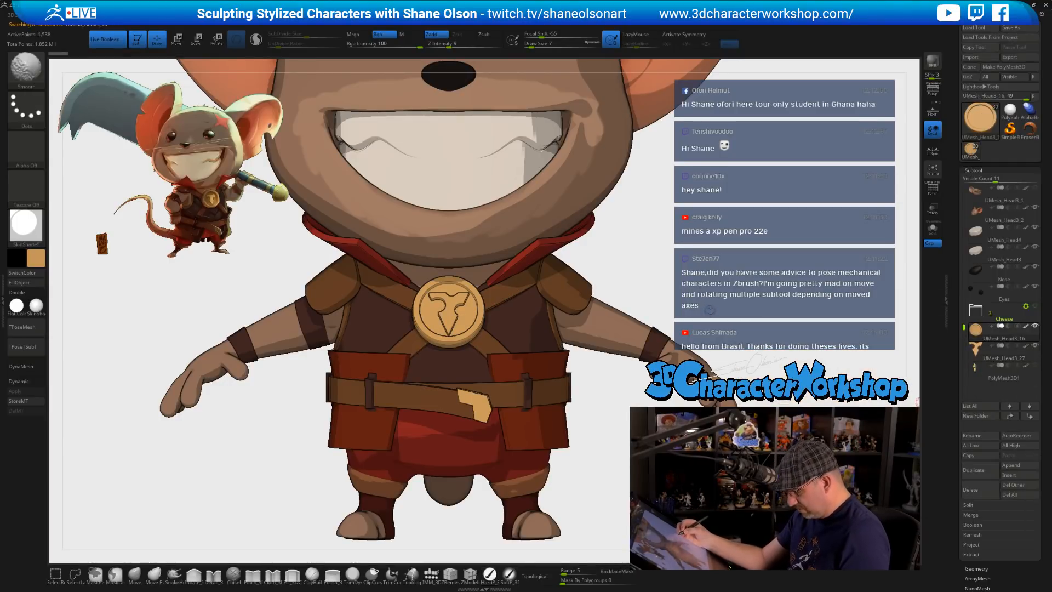
key(shift+f)
key(shift+f)
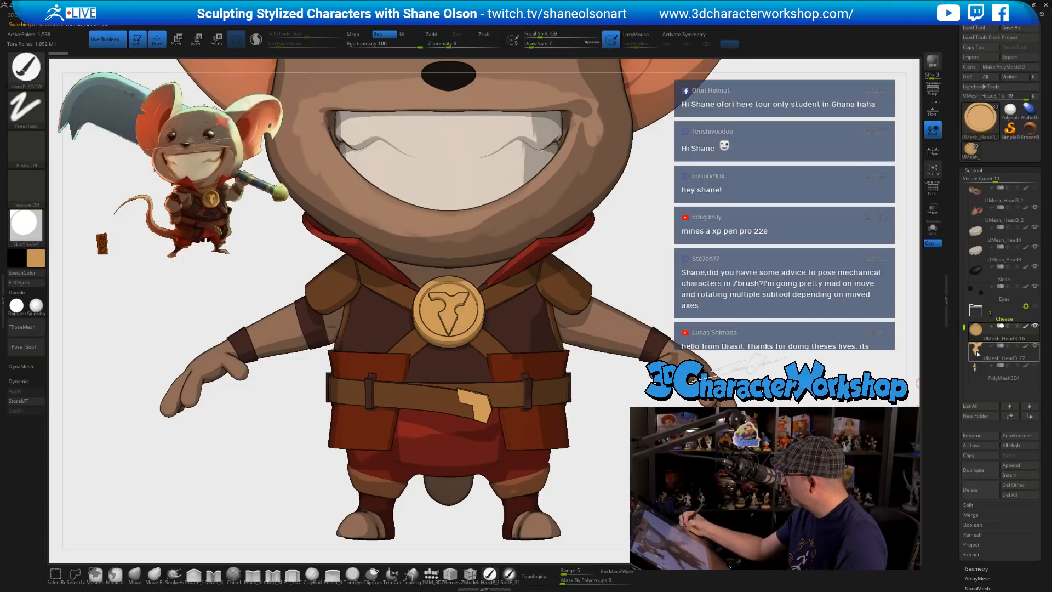
click(976, 311)
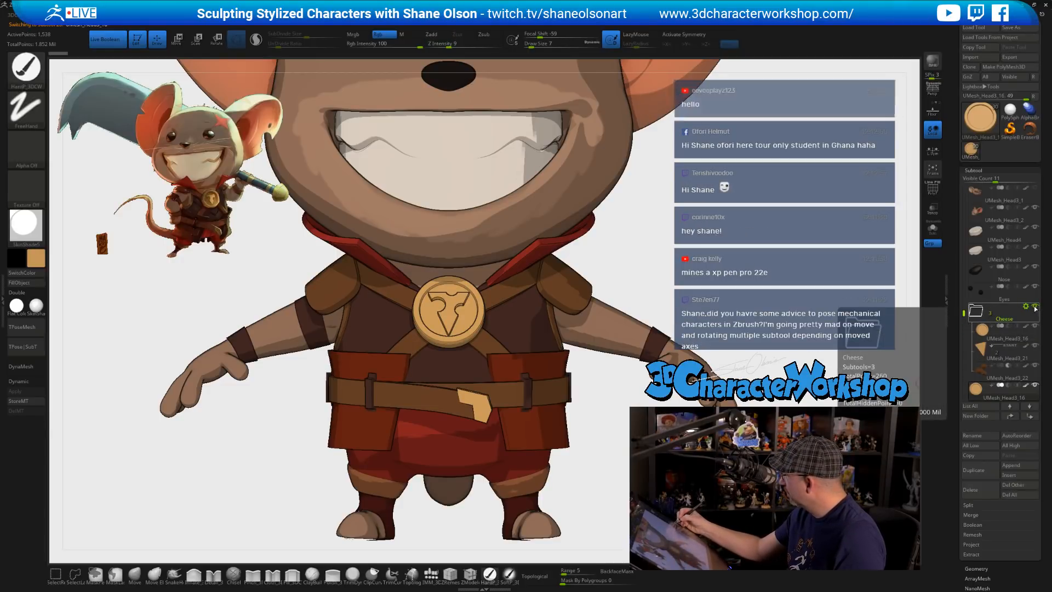
click(1026, 306)
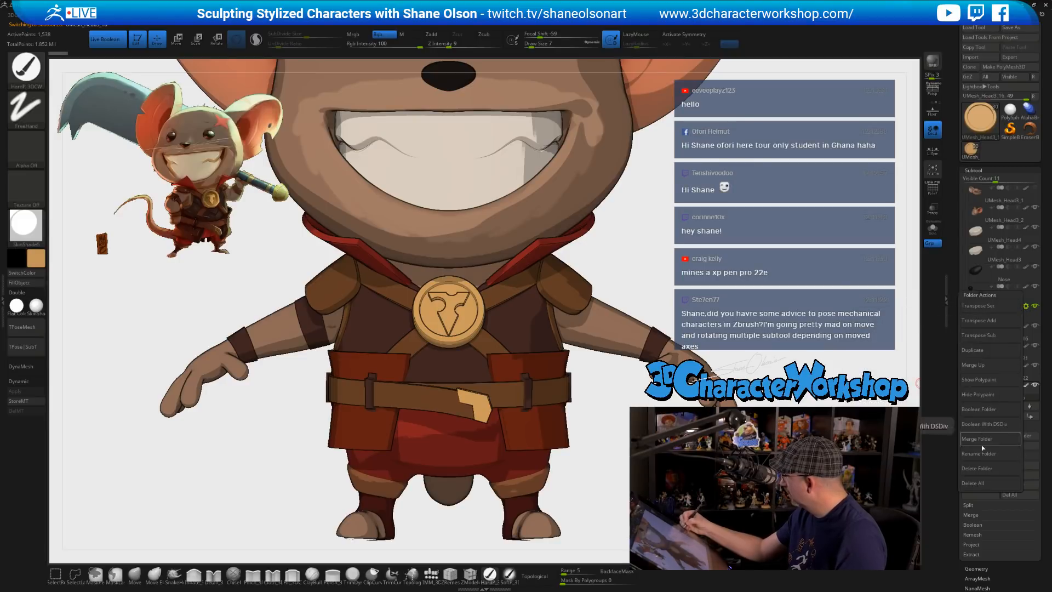
click(981, 469)
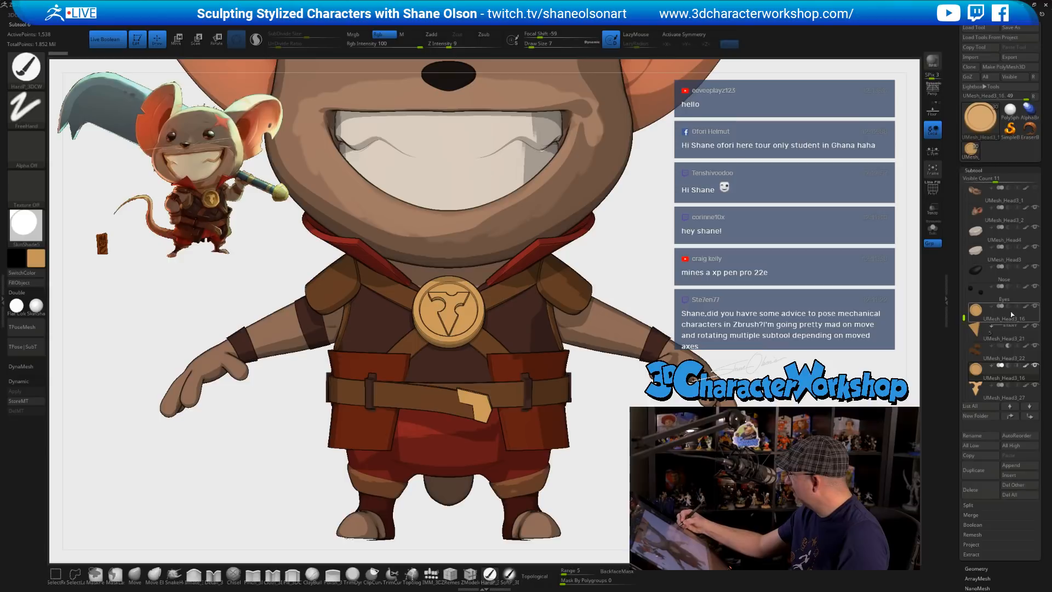
mouse_move(977, 314)
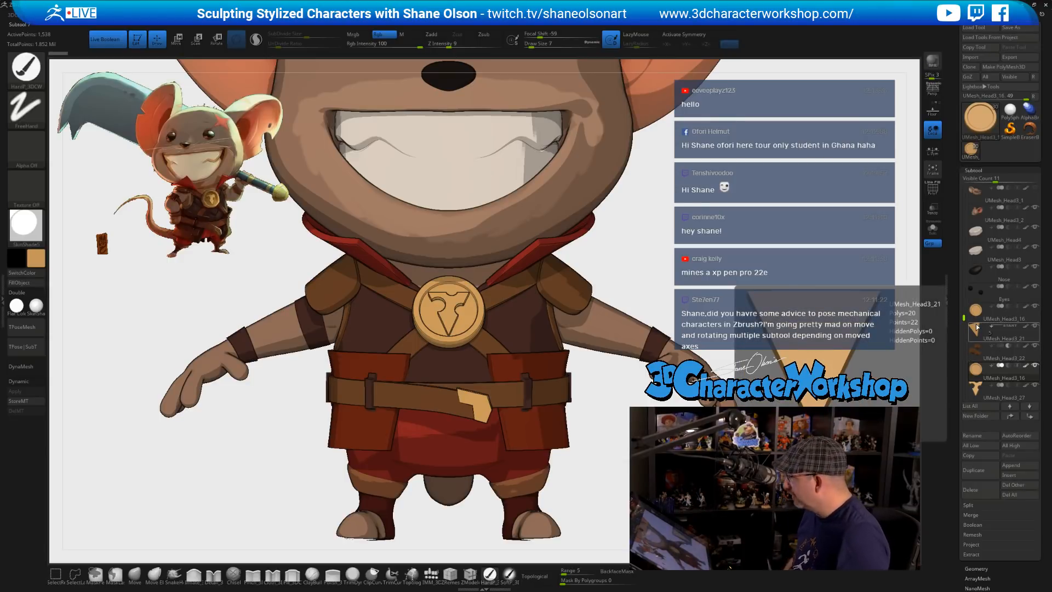
- Delete the leftover low-poly disc UMesh_Head3_16 and the cutter subtools UMesh_Head3_21 and UMesh_Head3_22, confirming each deletion
click(978, 310)
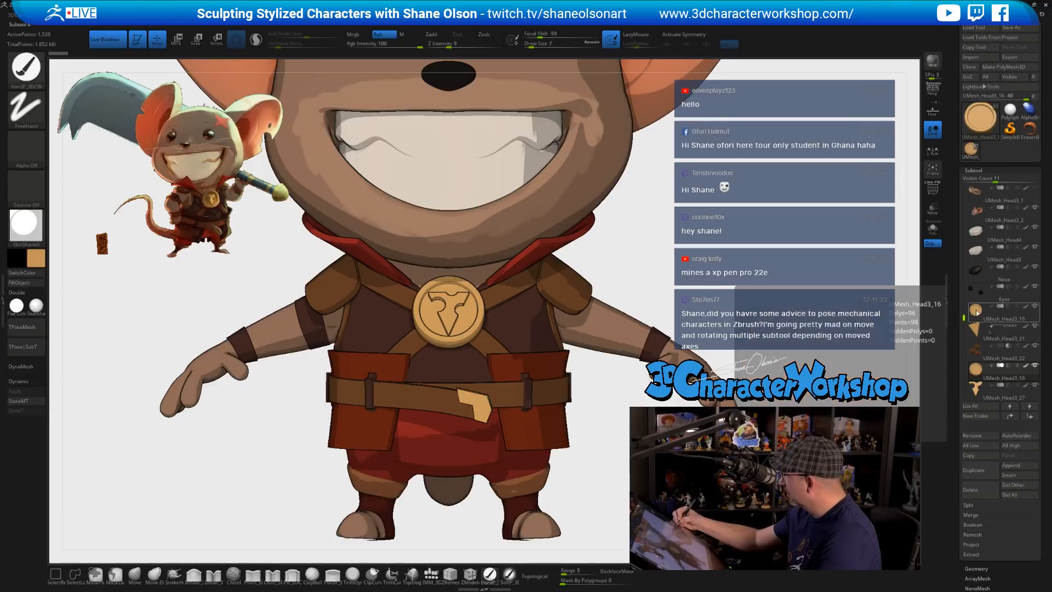
click(974, 489)
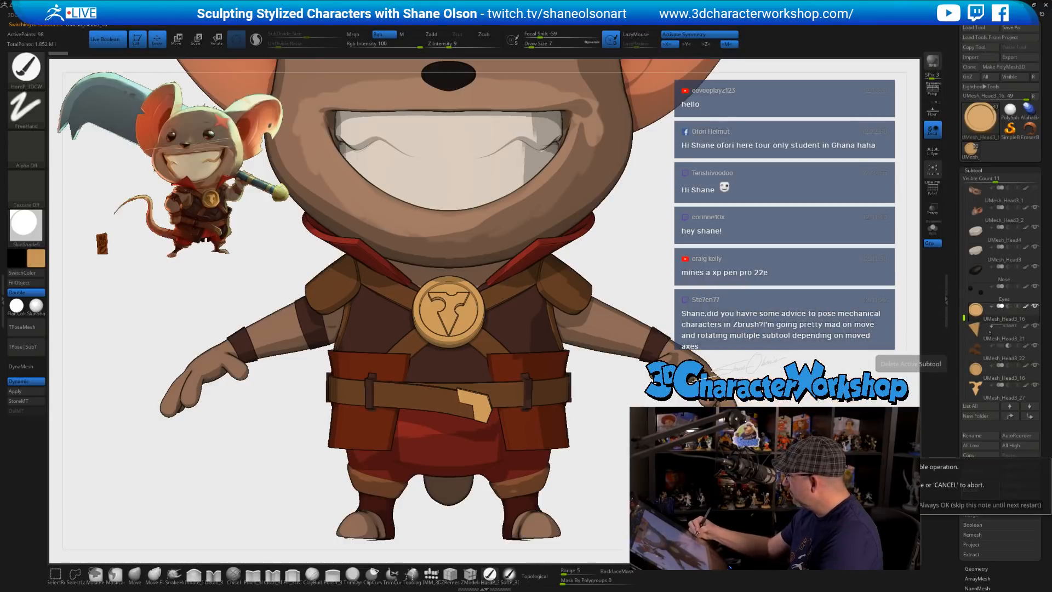
click(867, 505)
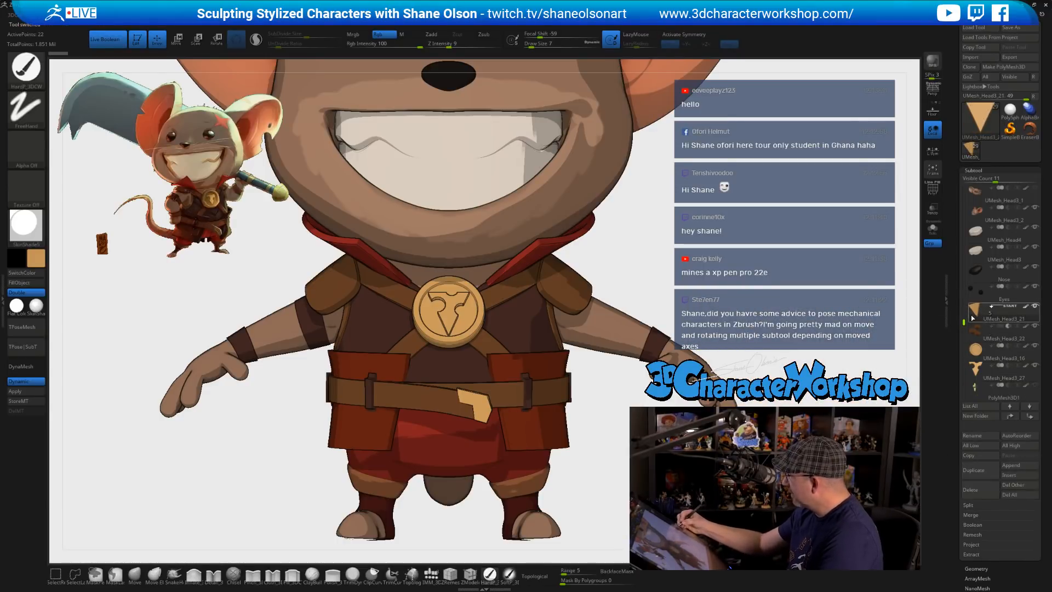
click(974, 489)
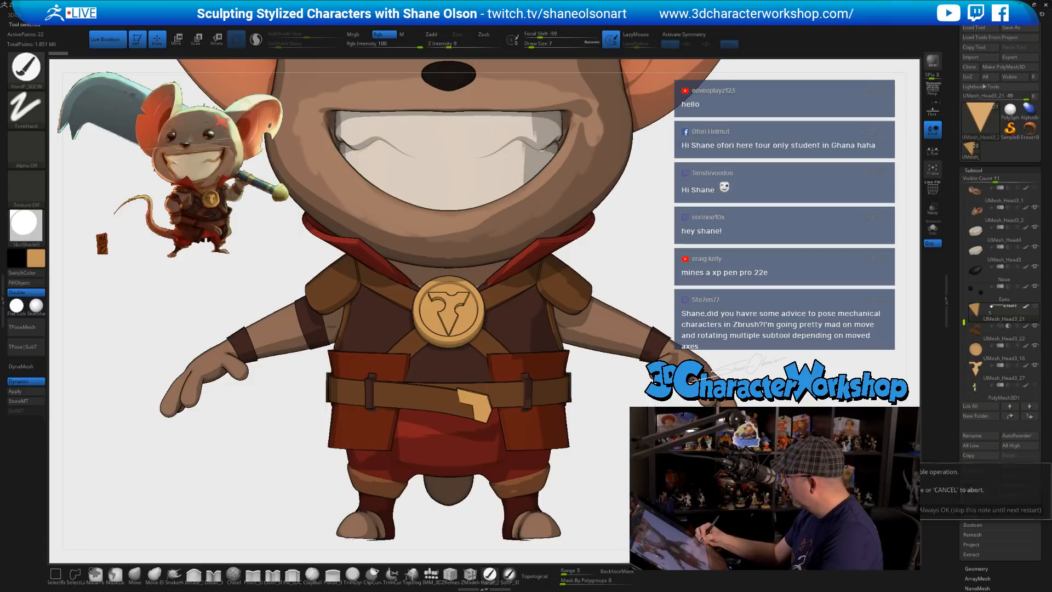
click(867, 505)
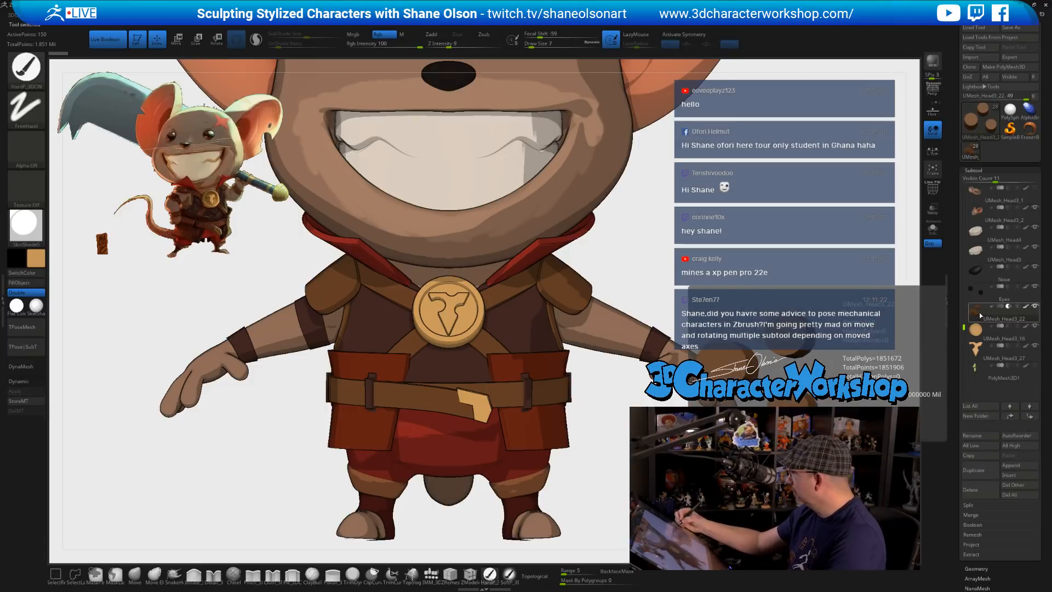
click(974, 490)
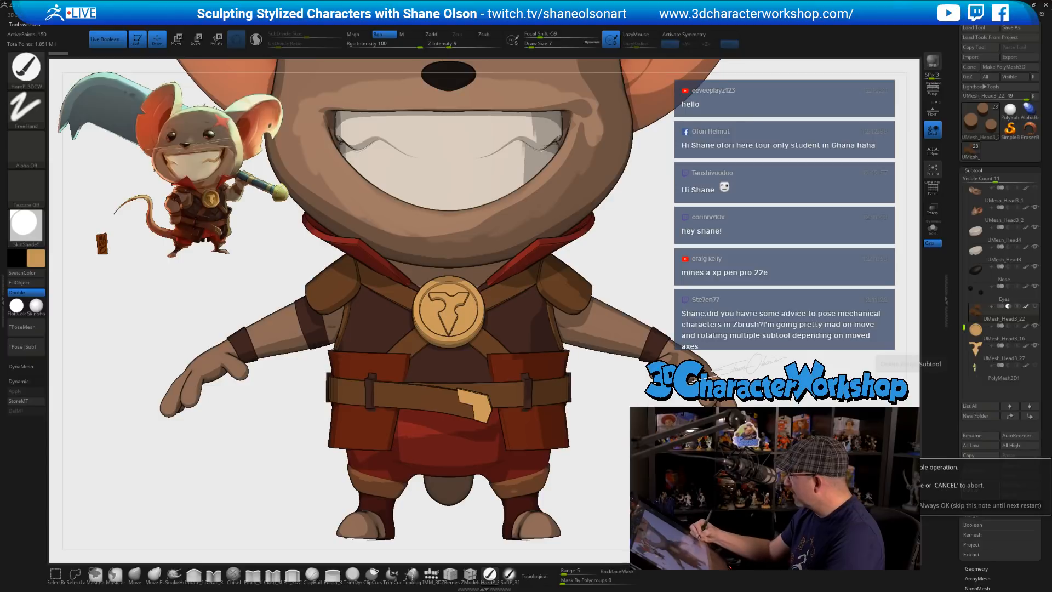
click(868, 504)
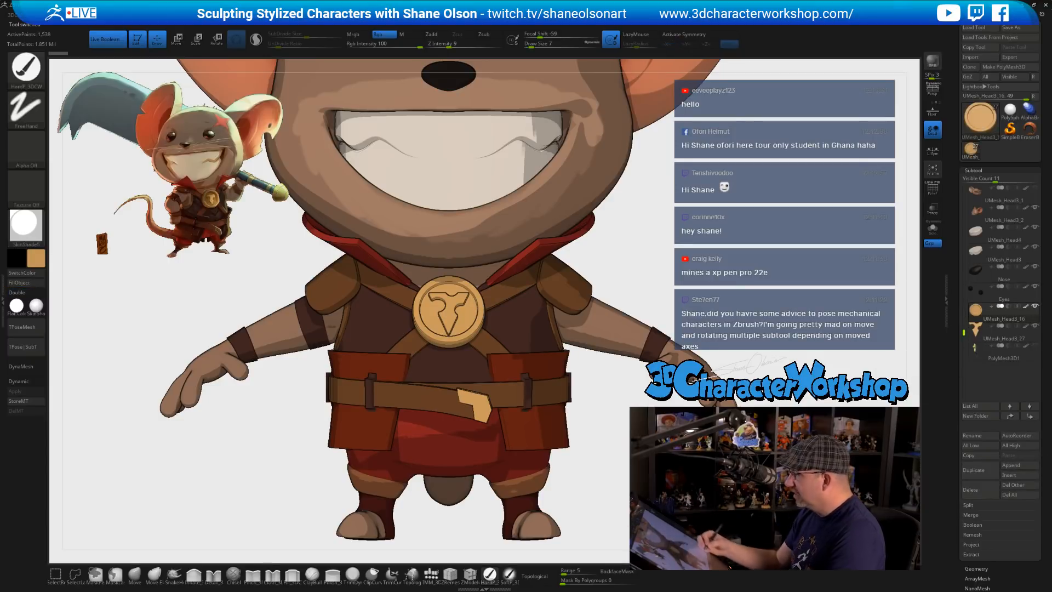
- Turn off Live Boolean and check the mouse with its finished medallion from the front and three-quarter views
click(107, 42)
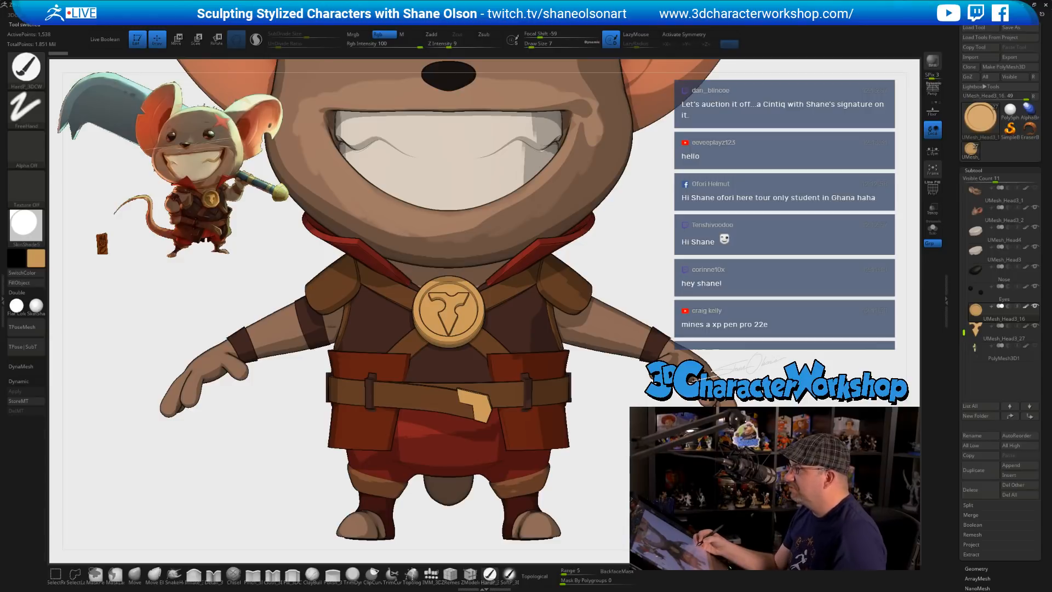
drag(603, 482, 496, 439)
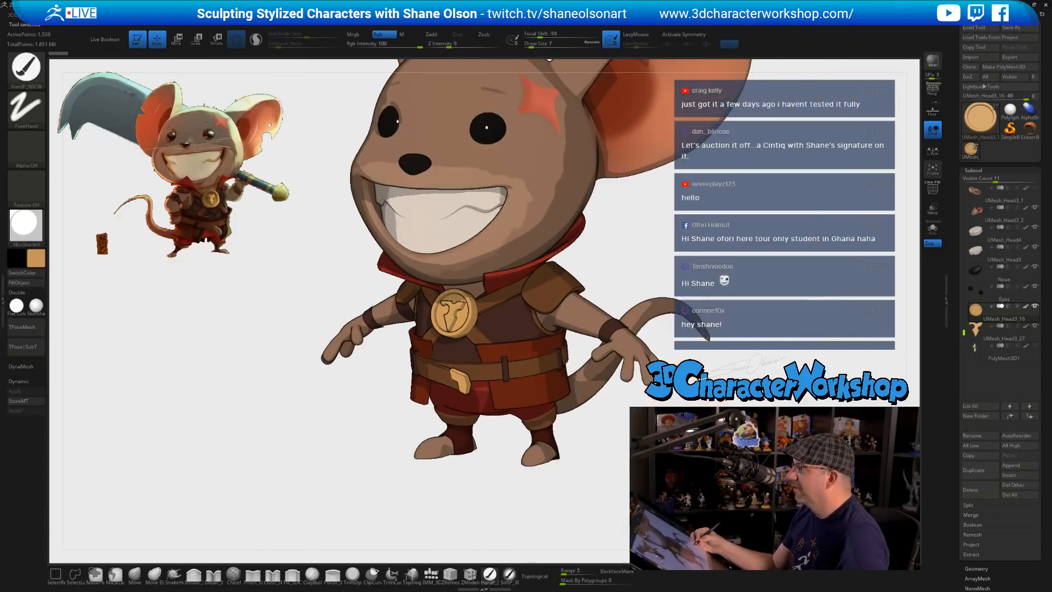
alt+drag(753, 470, 652, 404)
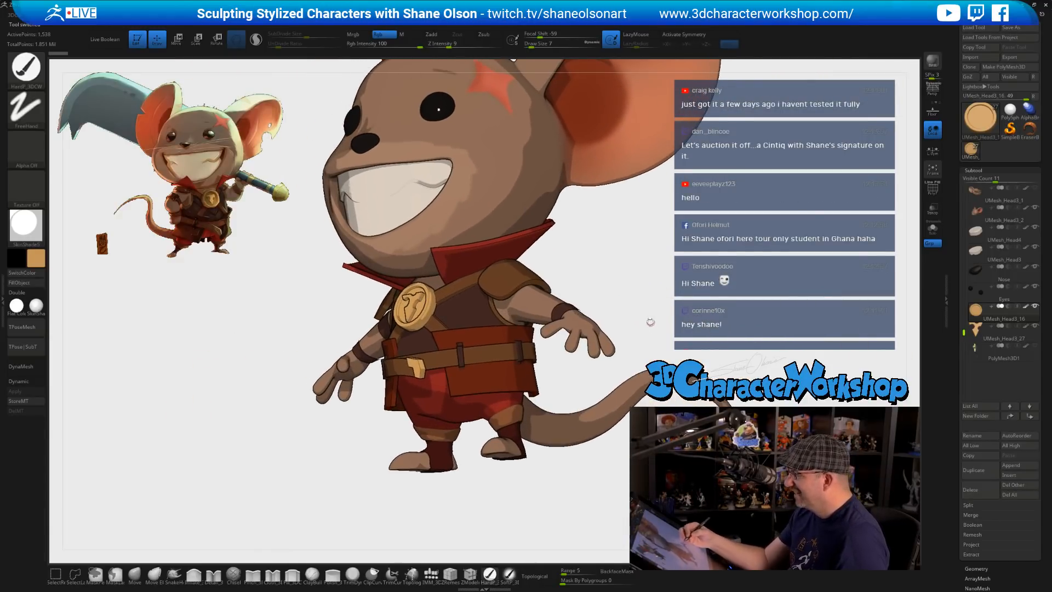
drag(651, 322, 679, 322)
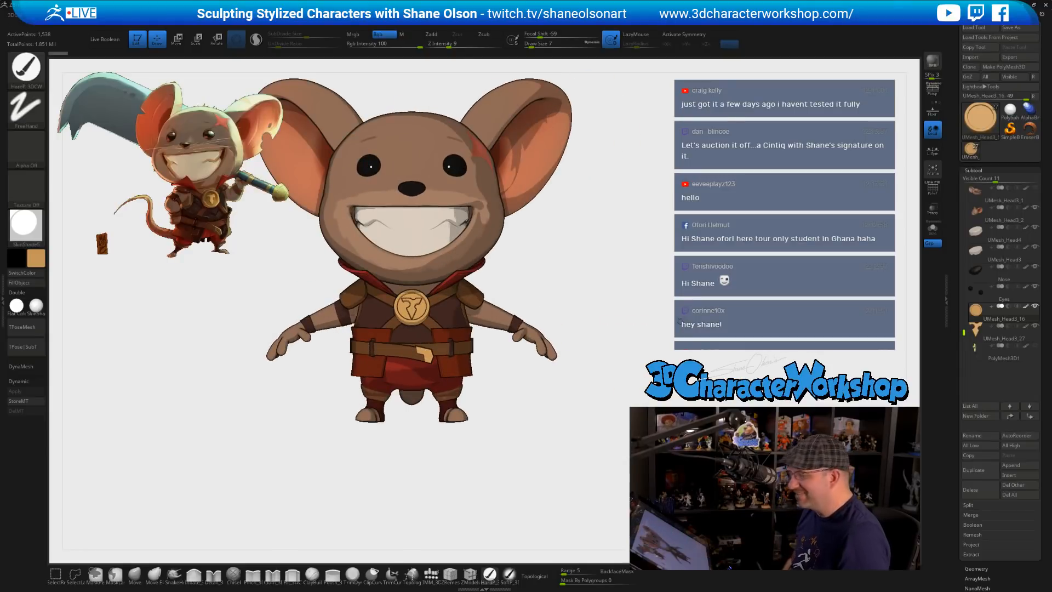
drag(613, 356, 604, 376)
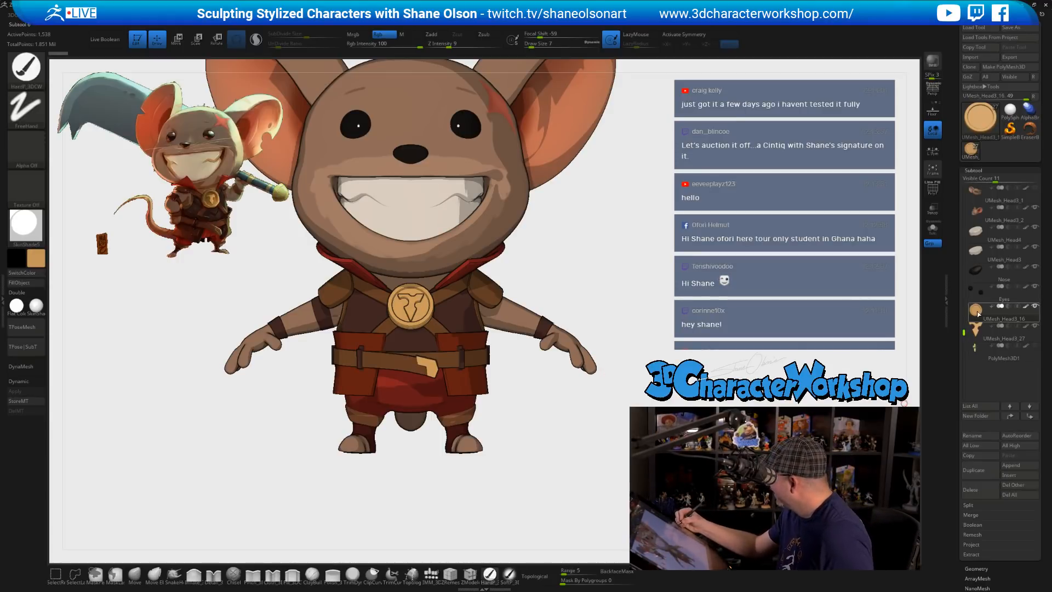
alt+drag(789, 417, 786, 382)
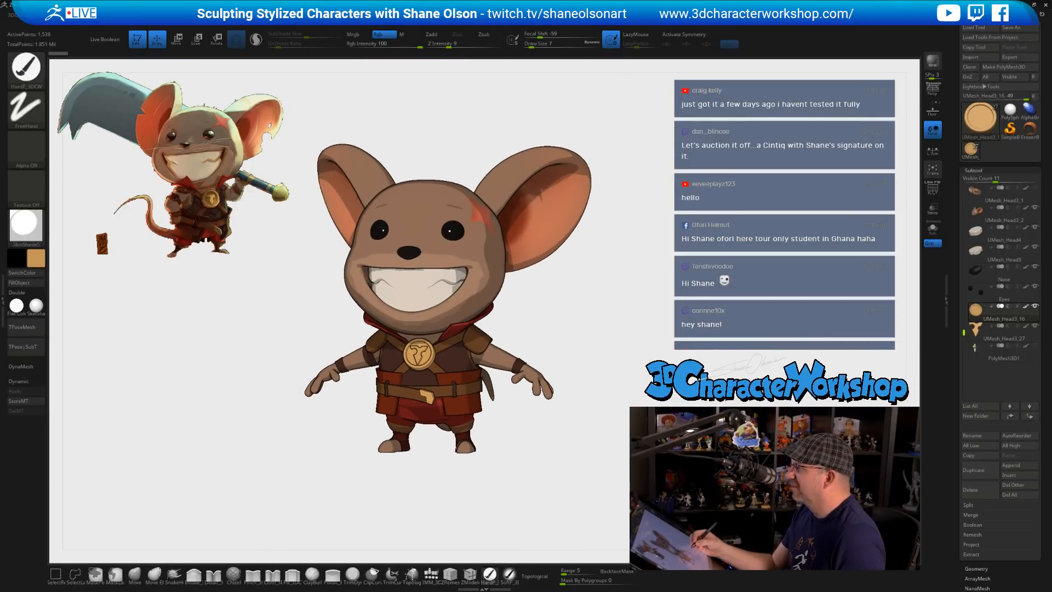
mouse_move(603, 420)
shift+mouse_down()
mouse_move(630, 423)
mouse_move(630, 434)
mouse_move(612, 435)
mouse_move(623, 465)
mouse_move(597, 465)
mouse_move(640, 463)
mouse_move(630, 462)
shift+mouse_up()
- Set the brush draw size to 35 and save the tool under the new file name MarssMouse08
key(s)
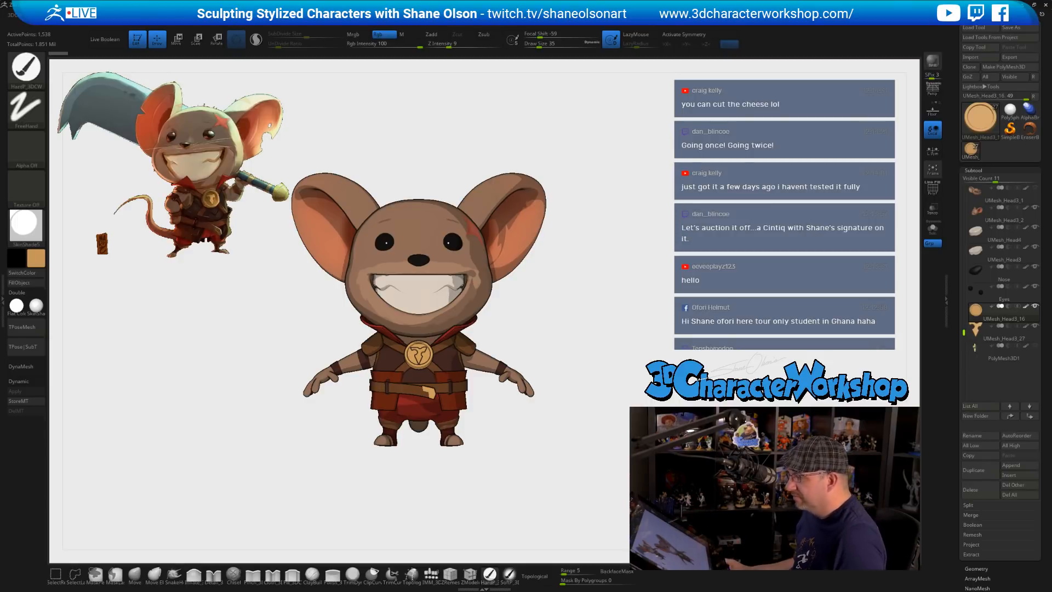
alt+drag(627, 420, 631, 401)
alt+drag(603, 291, 622, 285)
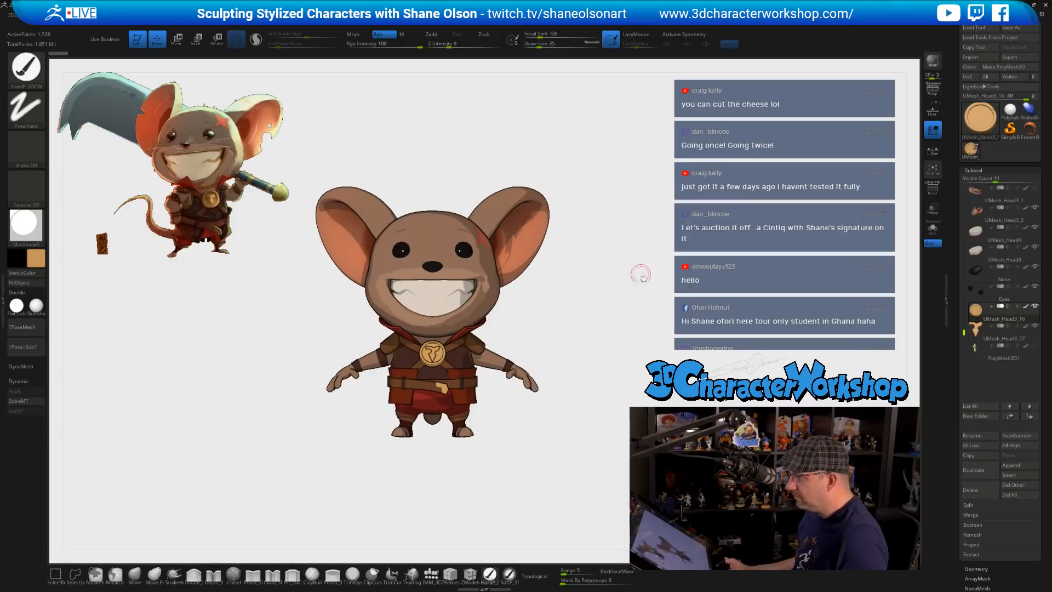
click(1020, 27)
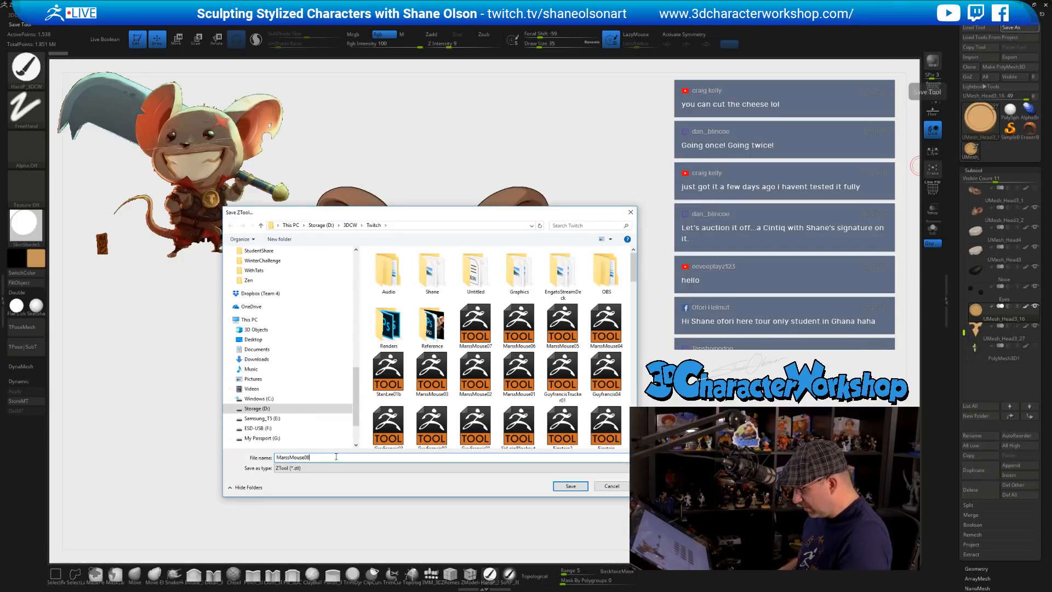
key(Return)
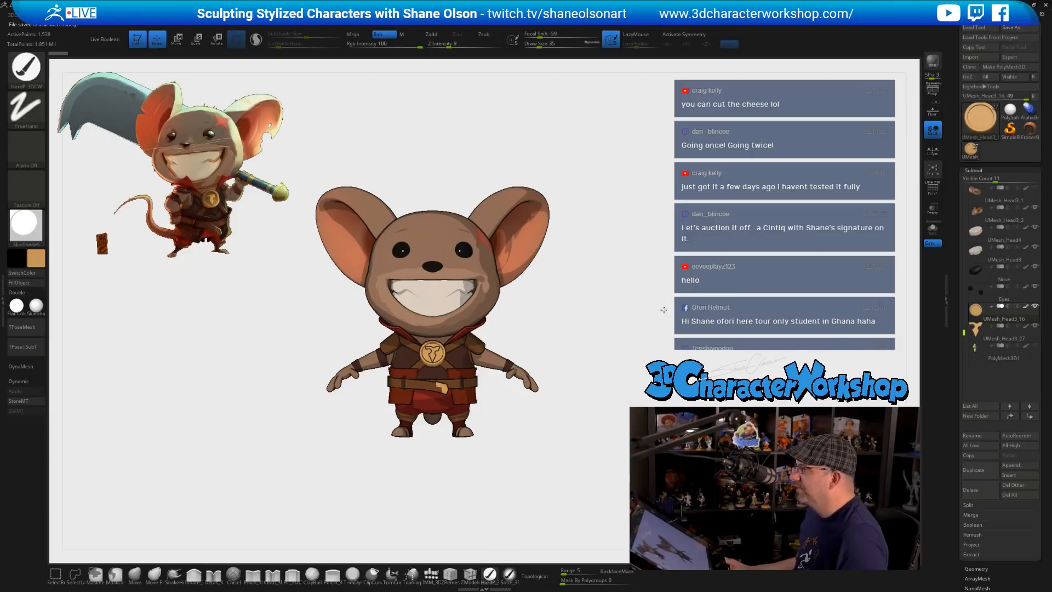
drag(673, 313, 656, 311)
shift+drag(616, 349, 616, 358)
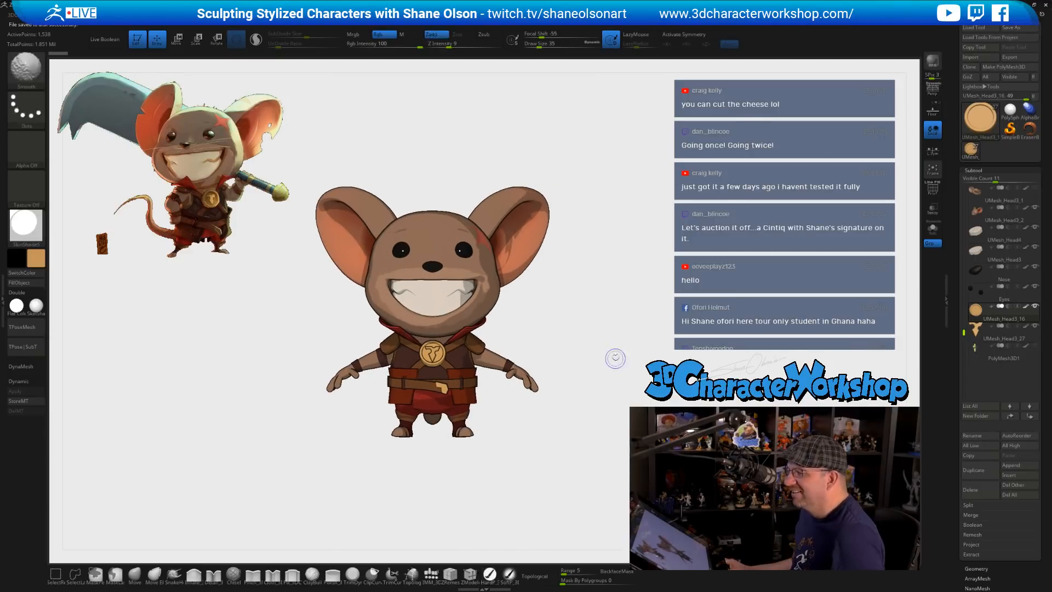
- Make the sword subtool PolyMesh3D1 visible above the mouse and set the brush draw size to 62
click(1036, 347)
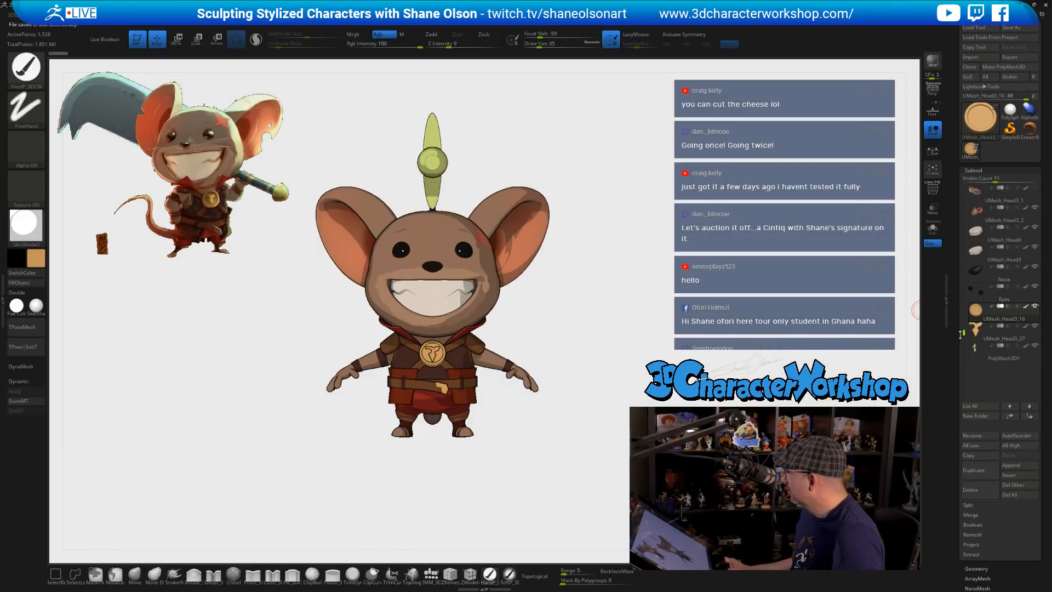
drag(960, 334, 965, 182)
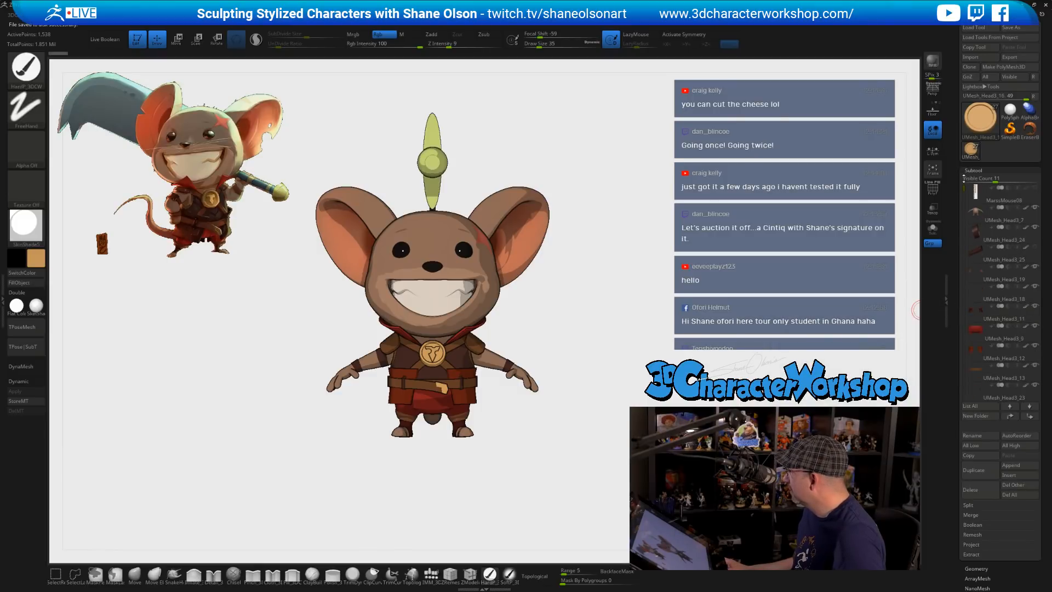
mouse_move(988, 258)
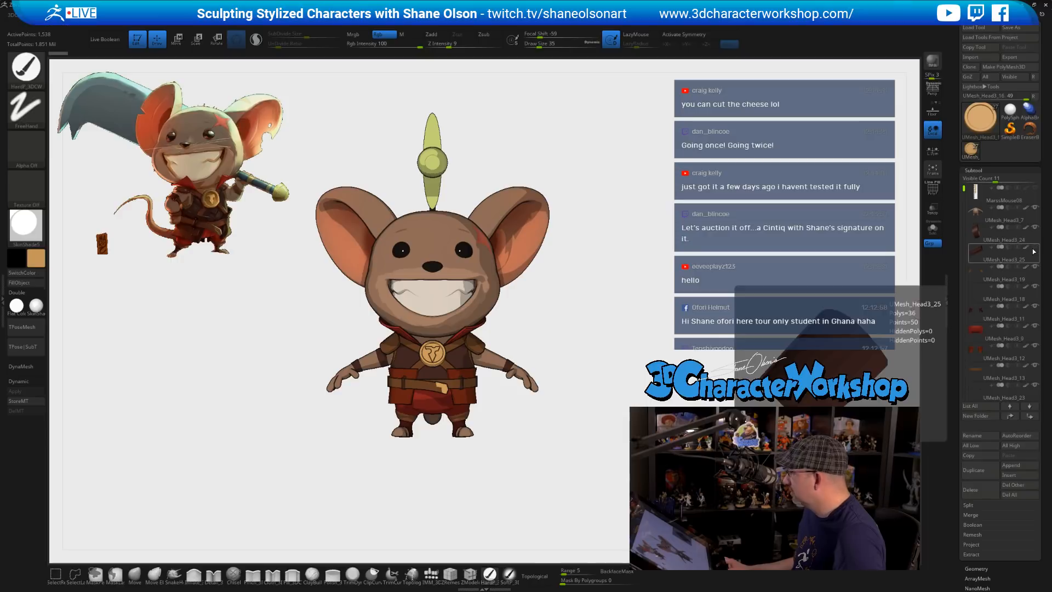
mouse_move(589, 359)
mouse_down()
mouse_move(634, 361)
mouse_move(644, 384)
mouse_move(590, 373)
mouse_up()
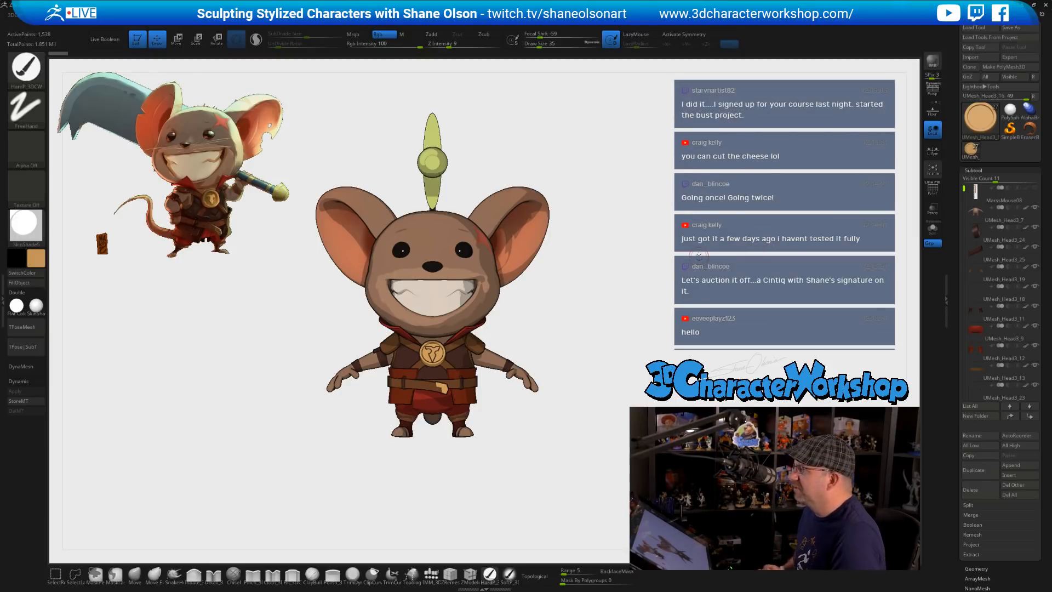
drag(659, 247, 637, 306)
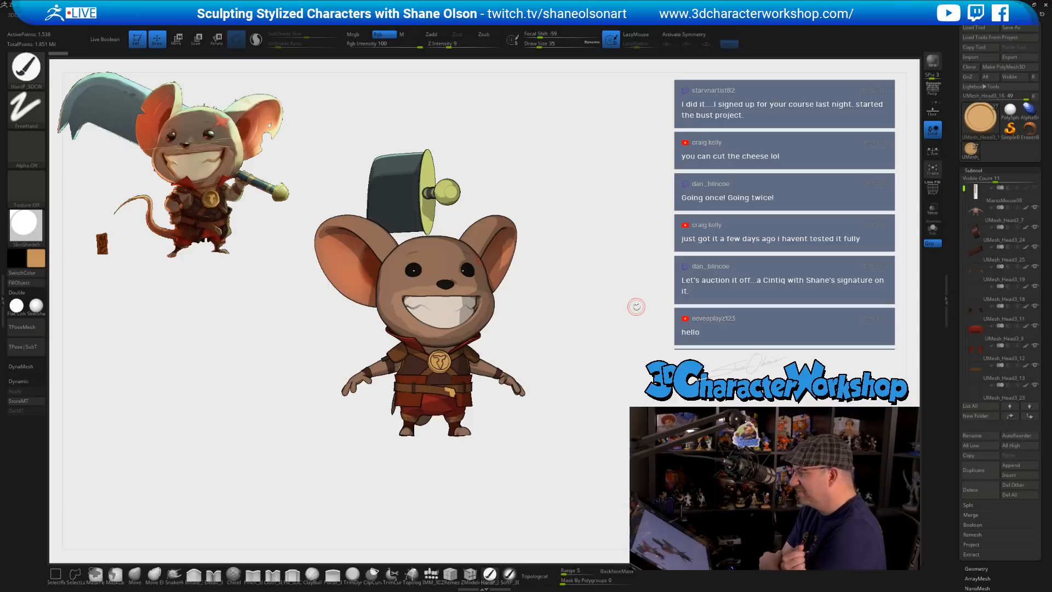
mouse_move(636, 306)
mouse_down()
mouse_move(589, 301)
mouse_move(608, 327)
mouse_up()
key(s)
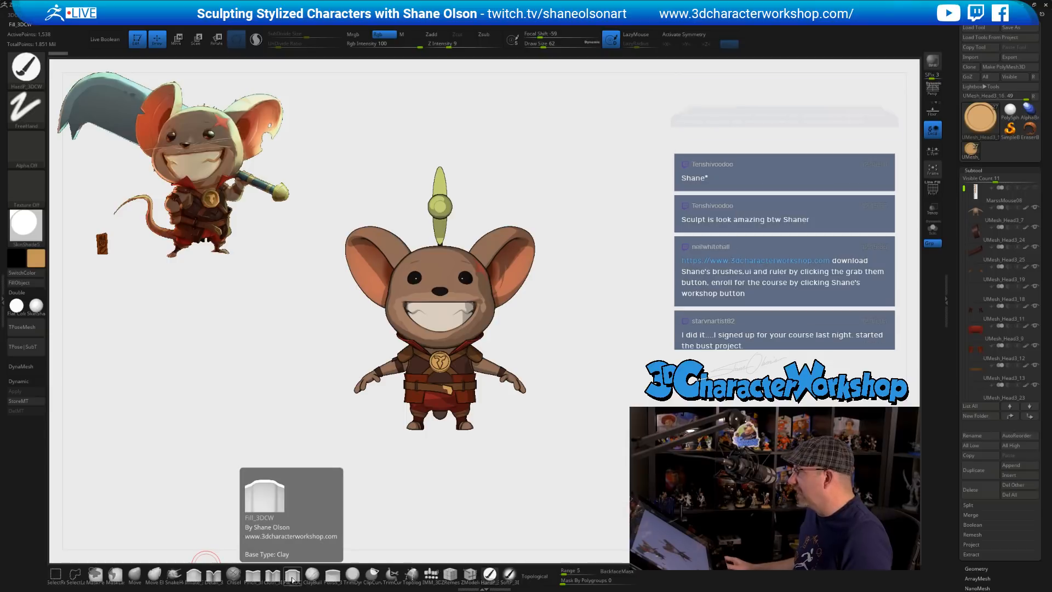
- Show the ruler subtool MarssMouse08 briefly behind the mouse and hide it again
mouse_move(977, 200)
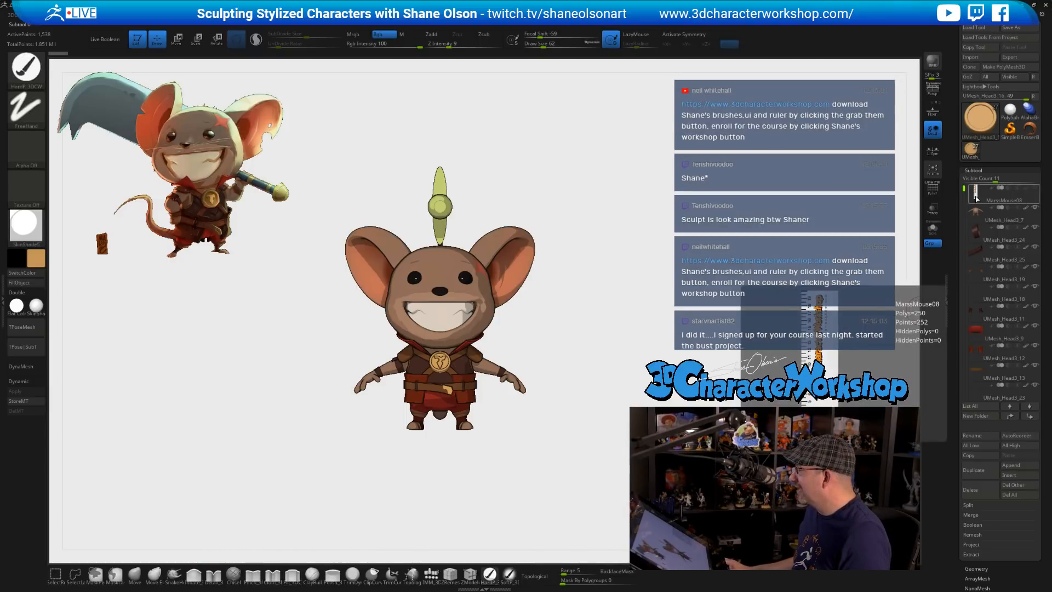
click(1036, 190)
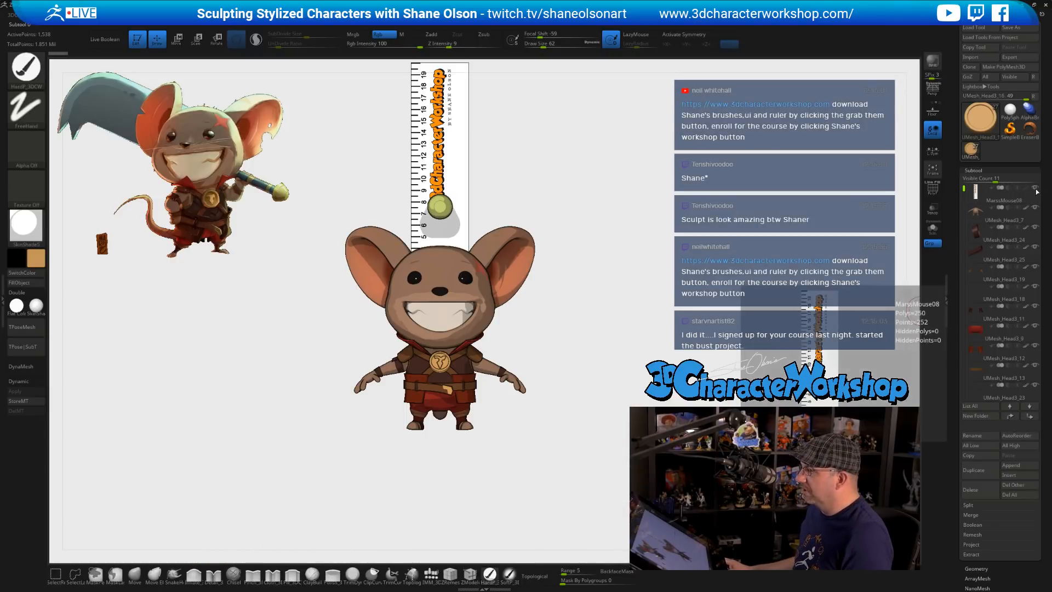
click(1036, 191)
mouse_move(680, 266)
alt+mouse_down()
mouse_move(679, 241)
mouse_move(660, 267)
alt+mouse_up()
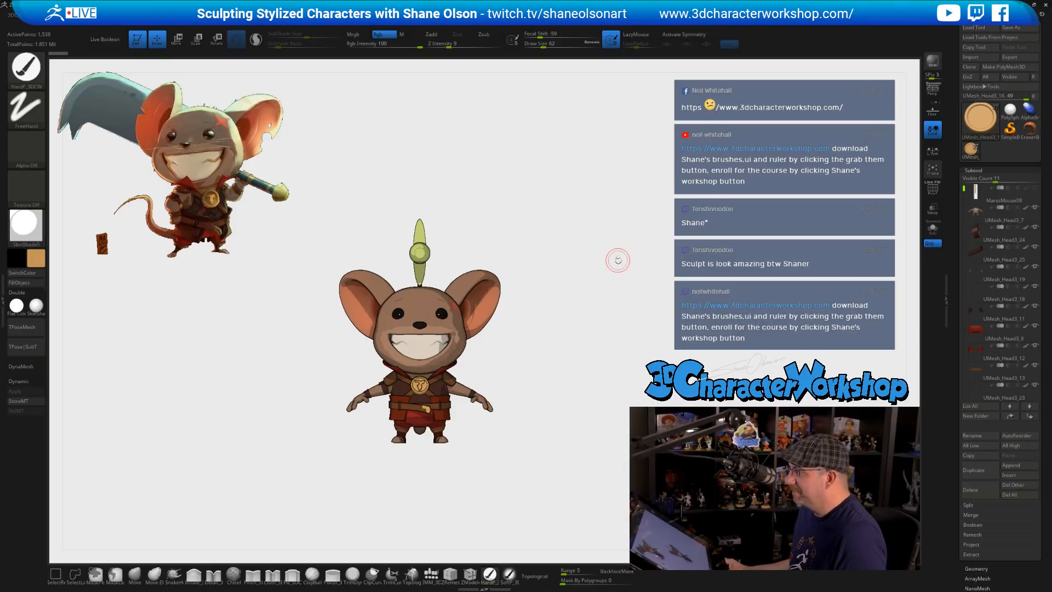
drag(616, 258, 612, 255)
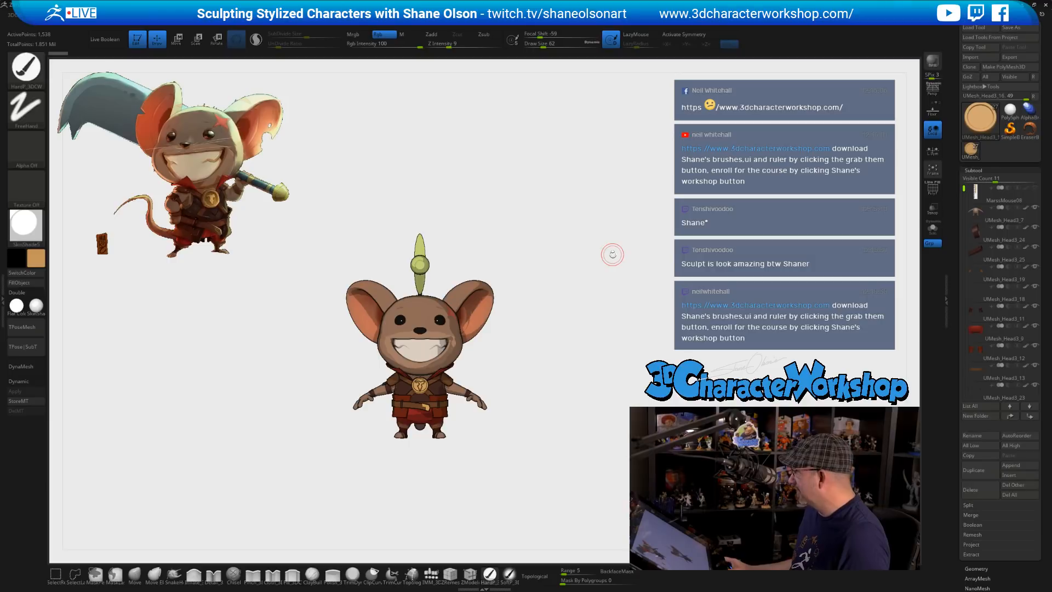
drag(608, 266, 600, 331)
- Select the mouse's head subtool UMesh_Head3_2 and check the character with its sword from the front, three-quarter and side views
alt+click(468, 307)
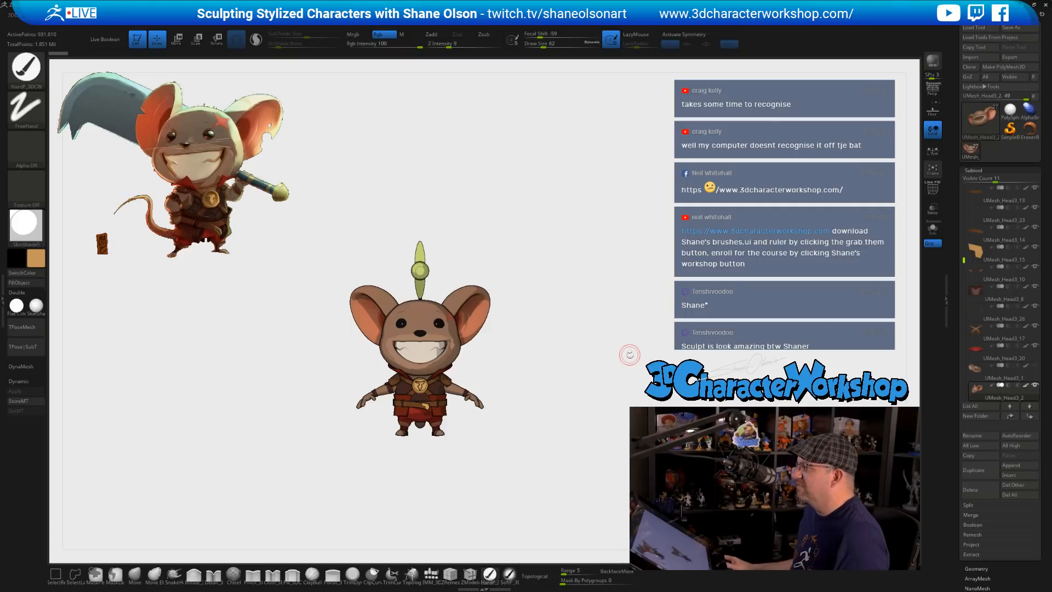
alt+drag(639, 321, 582, 287)
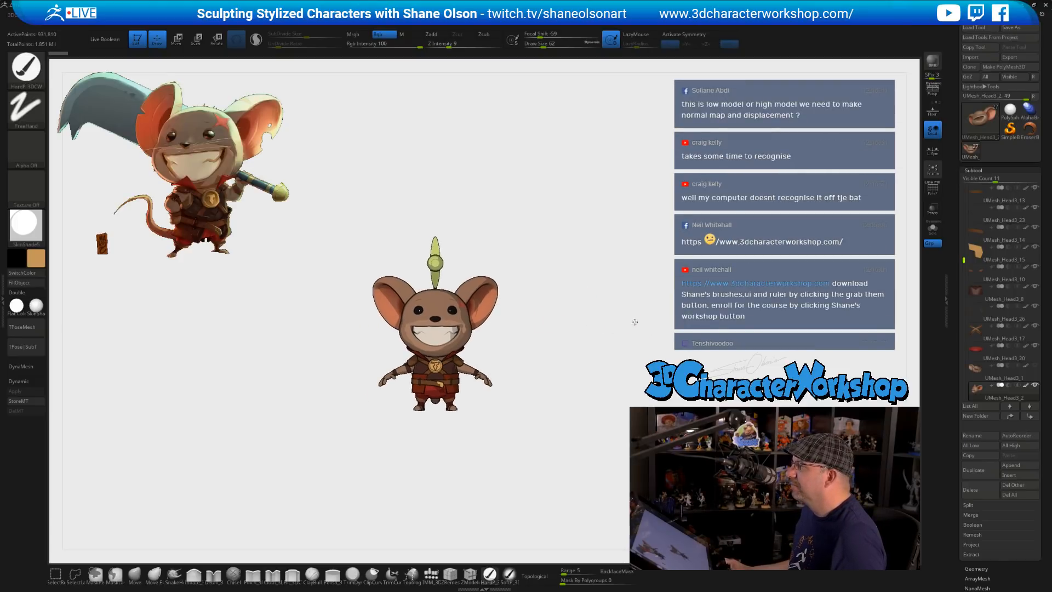
drag(635, 322, 649, 320)
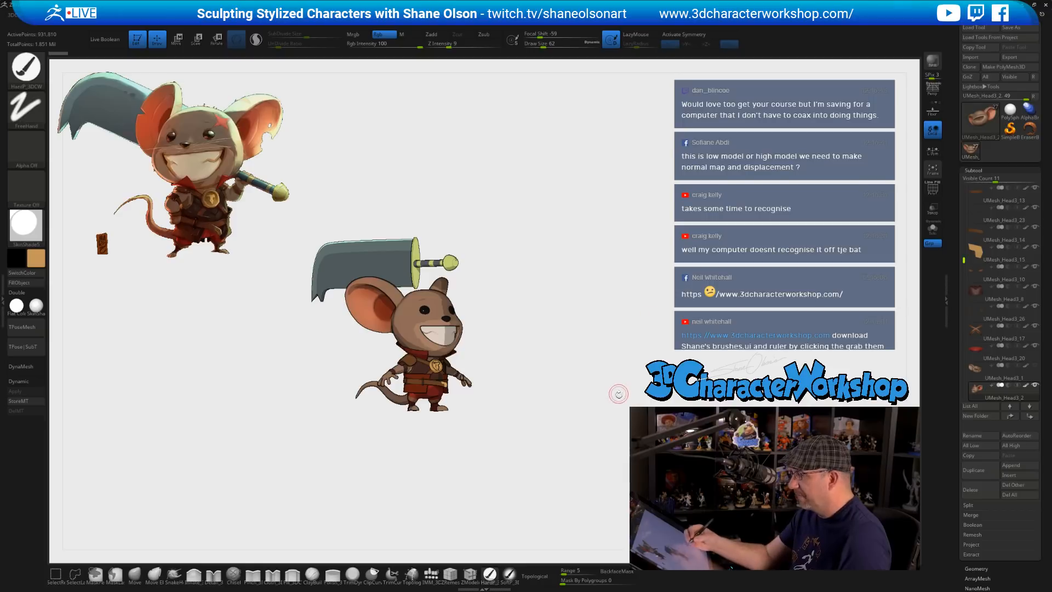
mouse_move(618, 393)
mouse_down()
mouse_move(632, 388)
mouse_move(581, 408)
mouse_move(571, 430)
mouse_move(590, 454)
mouse_move(598, 448)
mouse_up()
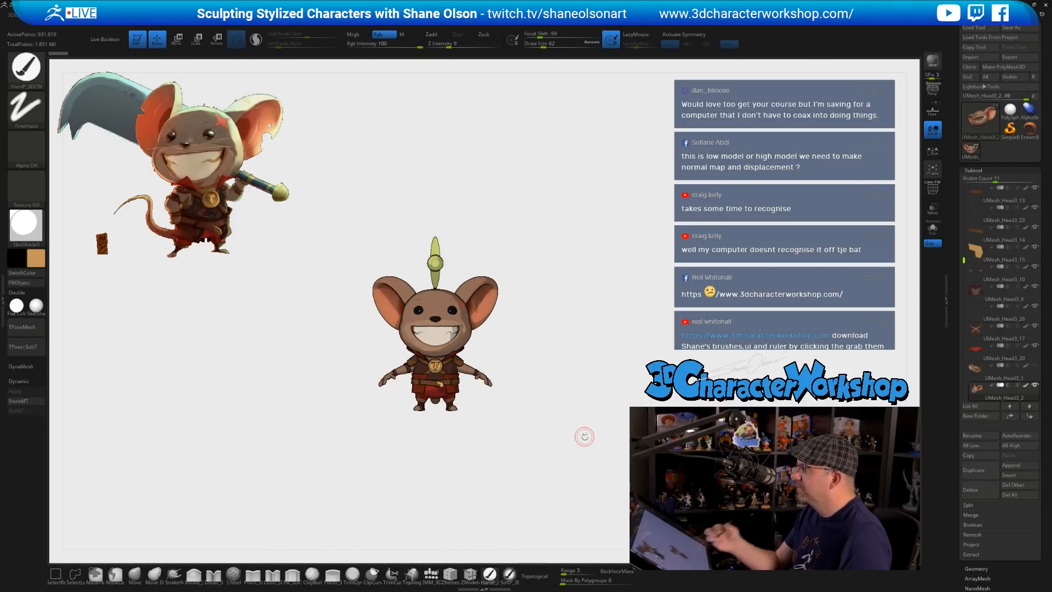
mouse_move(568, 416)
mouse_down()
mouse_move(556, 376)
mouse_move(589, 381)
mouse_move(564, 407)
mouse_up()
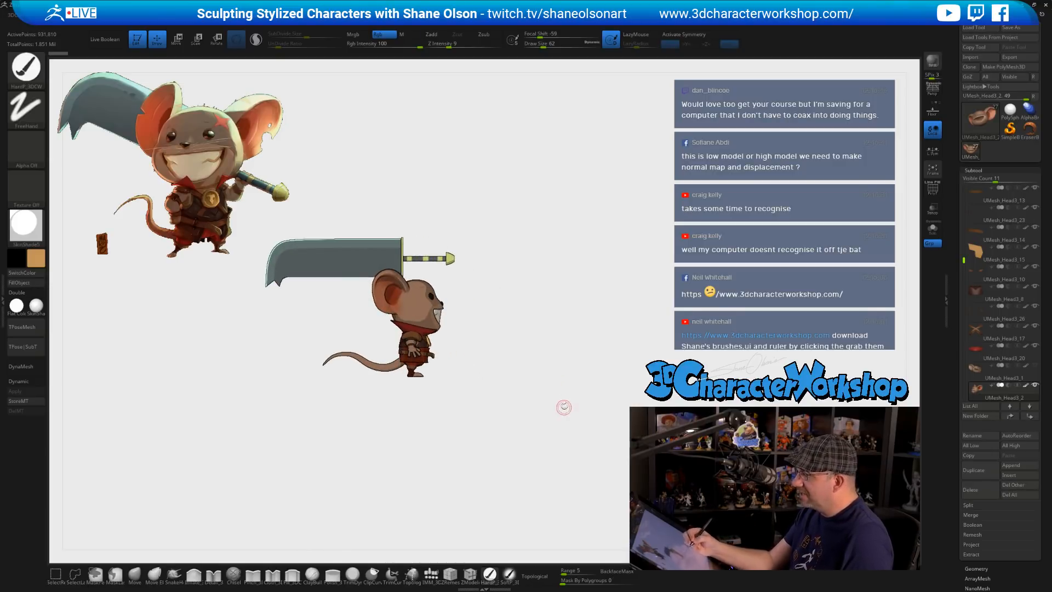
- Choose the Move brush and set its draw size to 167
click(134, 573)
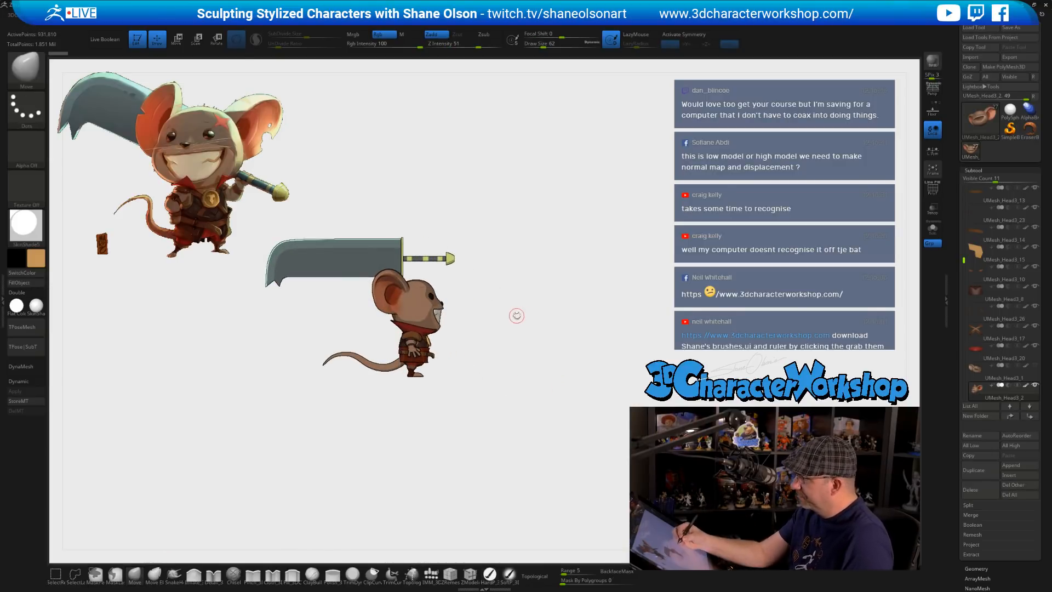
key(s)
mouse_move(518, 319)
mouse_down()
mouse_move(530, 322)
mouse_move(521, 357)
mouse_move(540, 362)
mouse_up()
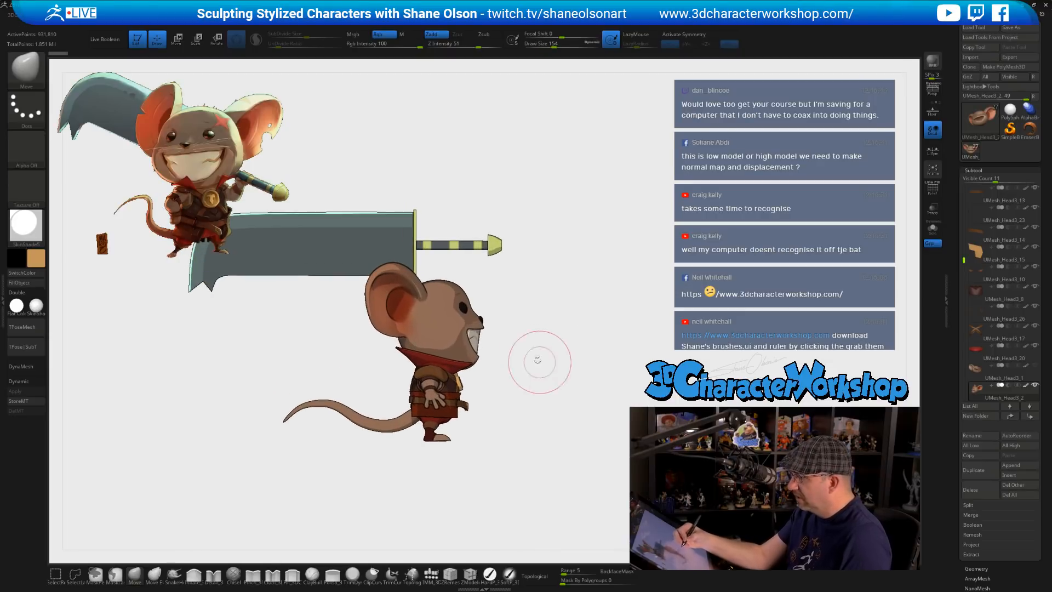
key(s)
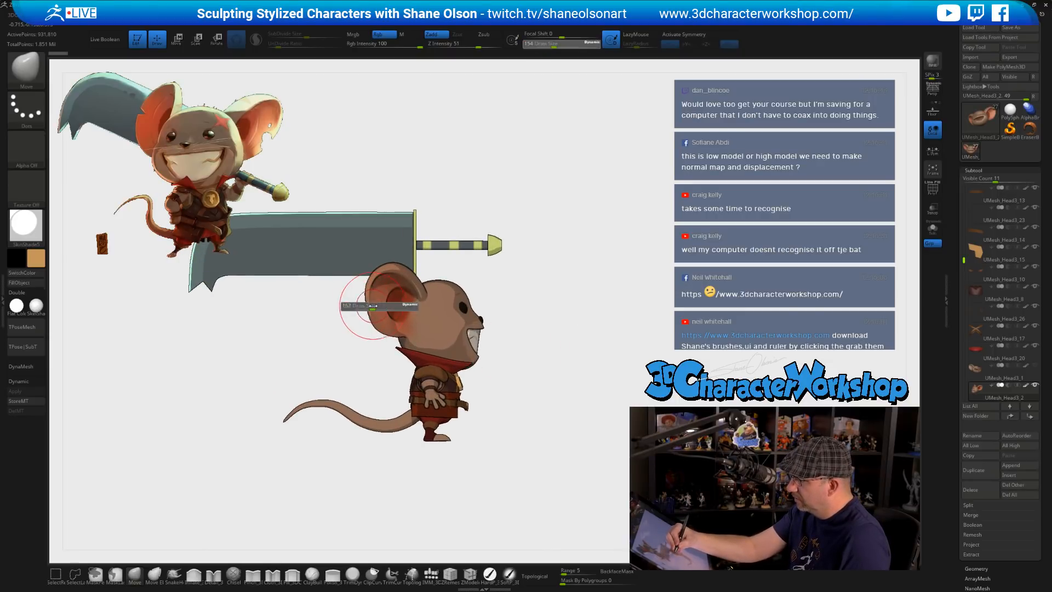
drag(373, 306, 376, 306)
mouse_move(552, 369)
mouse_down()
mouse_move(526, 389)
mouse_move(543, 409)
mouse_up()
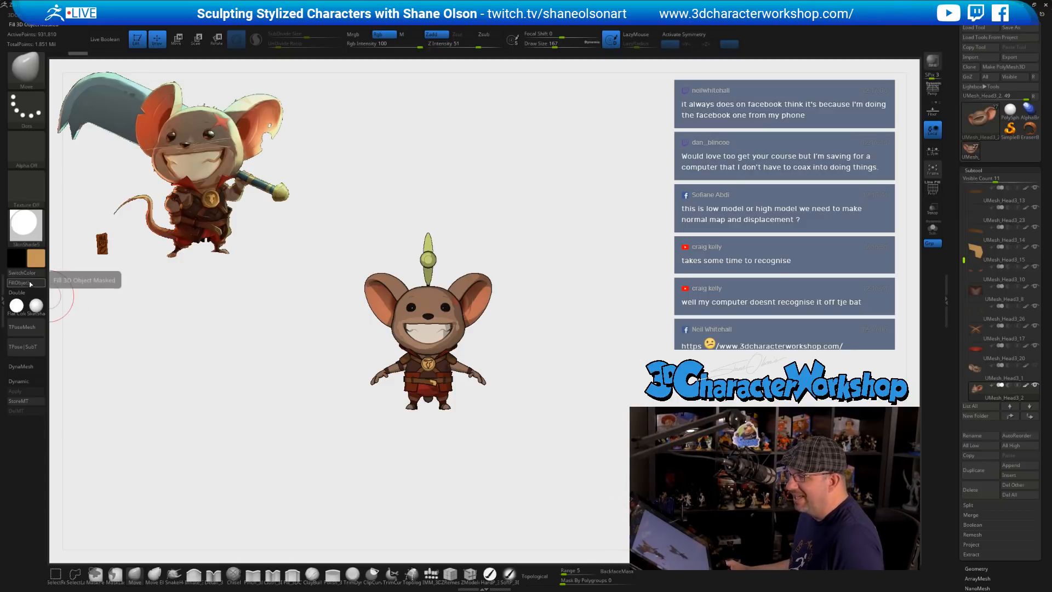
- Combine the visible subtools into a Transpose Master posing mesh and set the colour to neutral grey
click(28, 331)
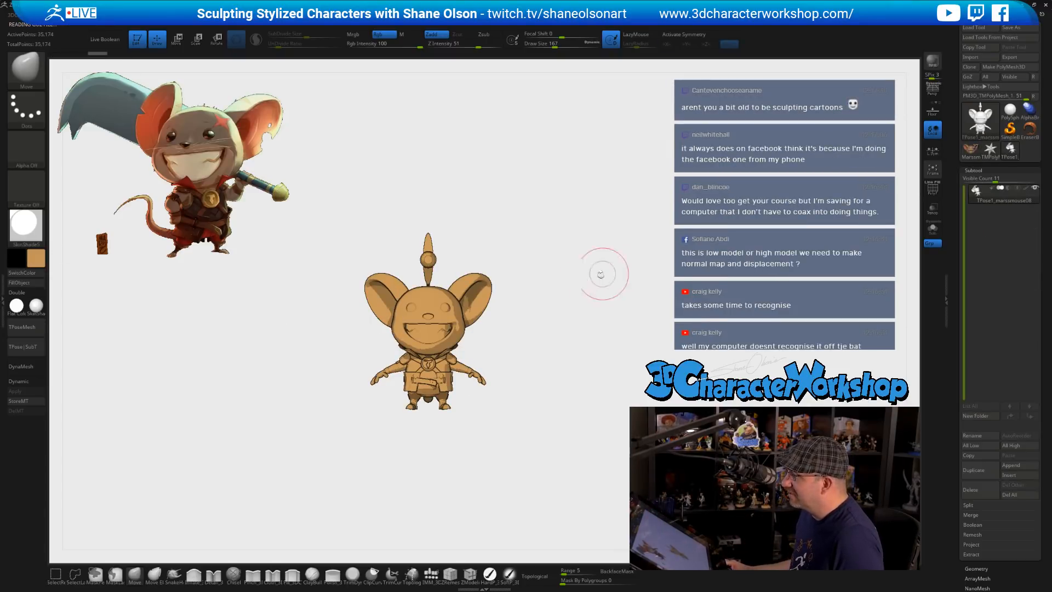
click(37, 258)
click(26, 255)
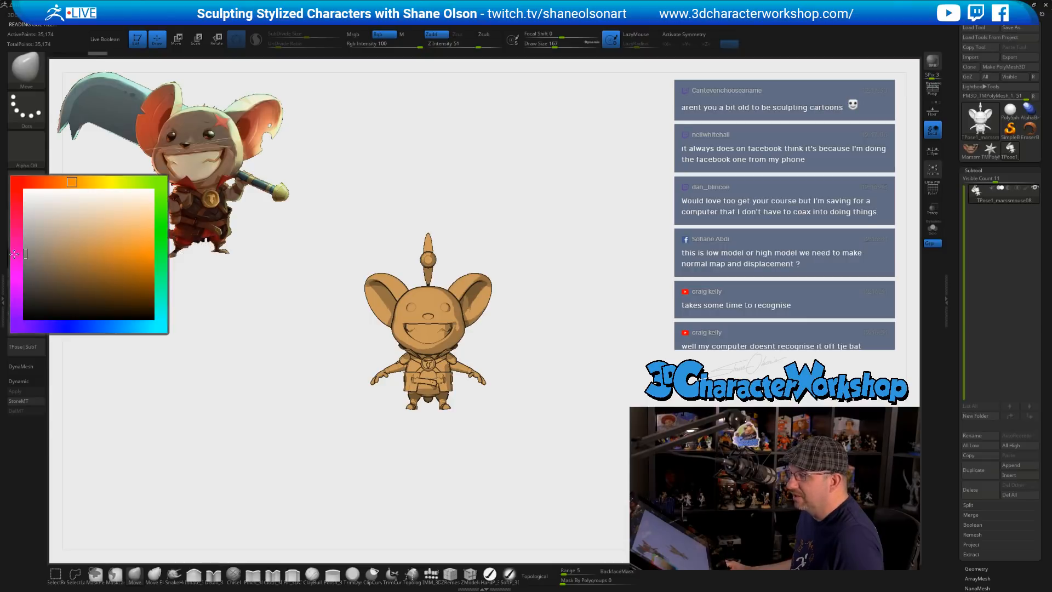
mouse_move(564, 240)
mouse_down()
mouse_move(585, 242)
mouse_move(563, 241)
mouse_up()
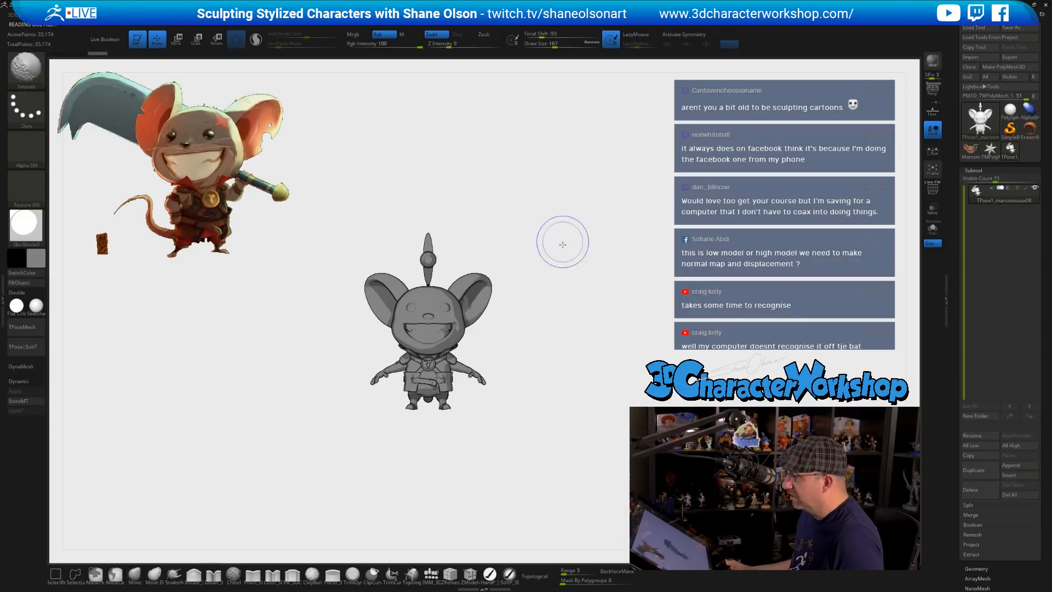
alt+drag(623, 306, 630, 349)
alt+drag(541, 391, 569, 387)
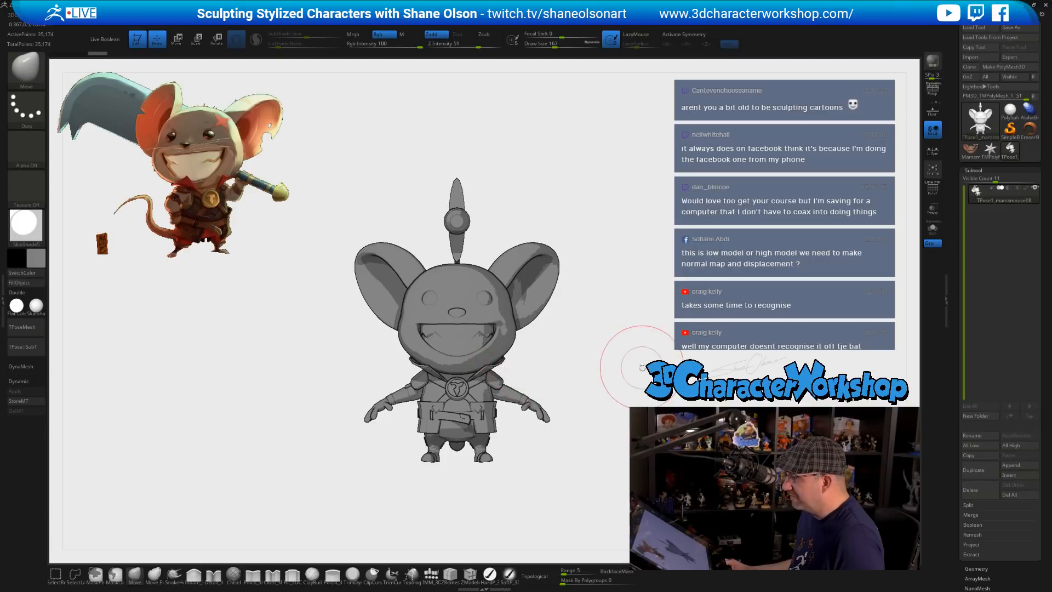
mouse_move(641, 368)
mouse_down()
mouse_move(695, 368)
mouse_move(624, 367)
mouse_up()
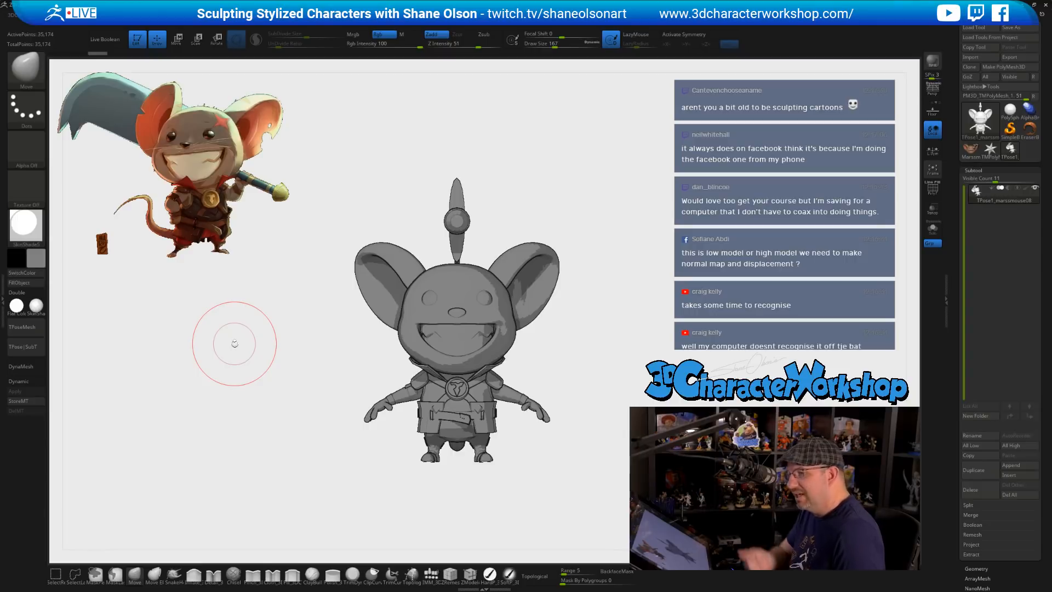
- Transfer the posing mesh back to the separate subtools and generate a new Transpose Master mesh from them
click(26, 346)
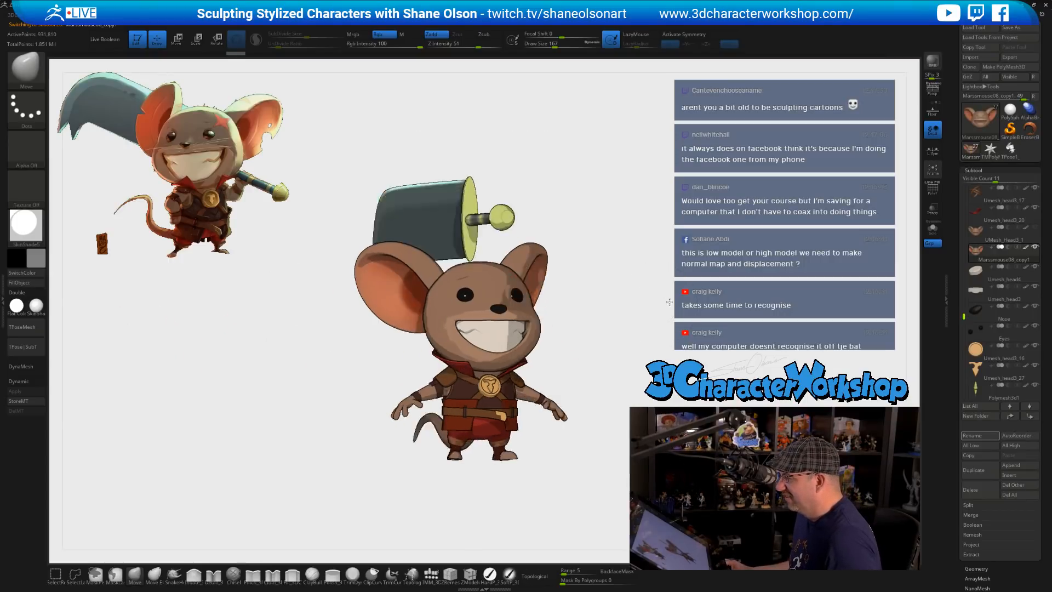
mouse_move(670, 303)
mouse_down()
mouse_move(699, 305)
mouse_move(680, 311)
mouse_up()
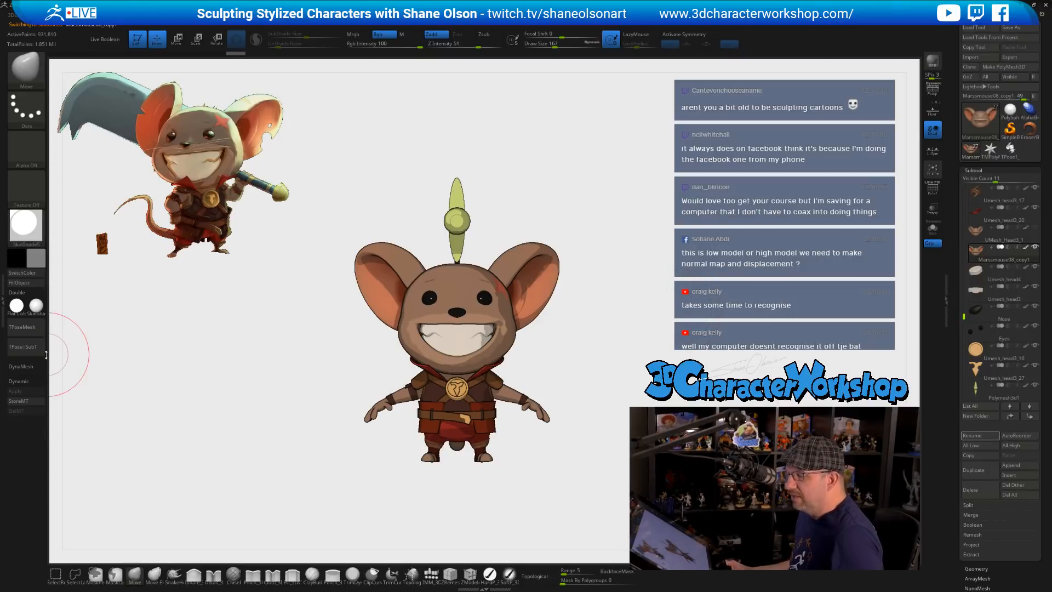
click(20, 328)
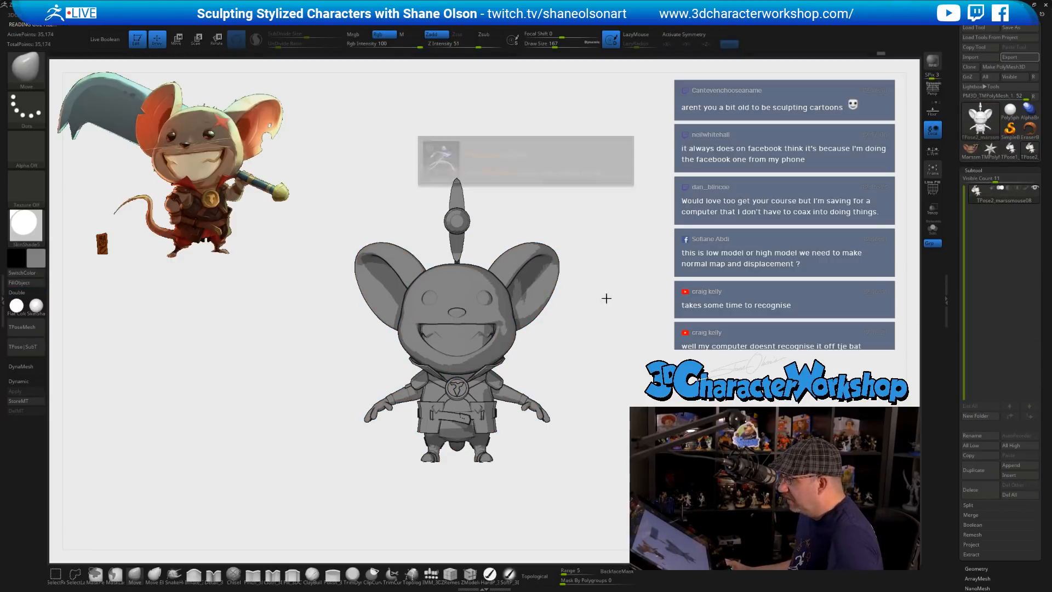
mouse_move(29, 311)
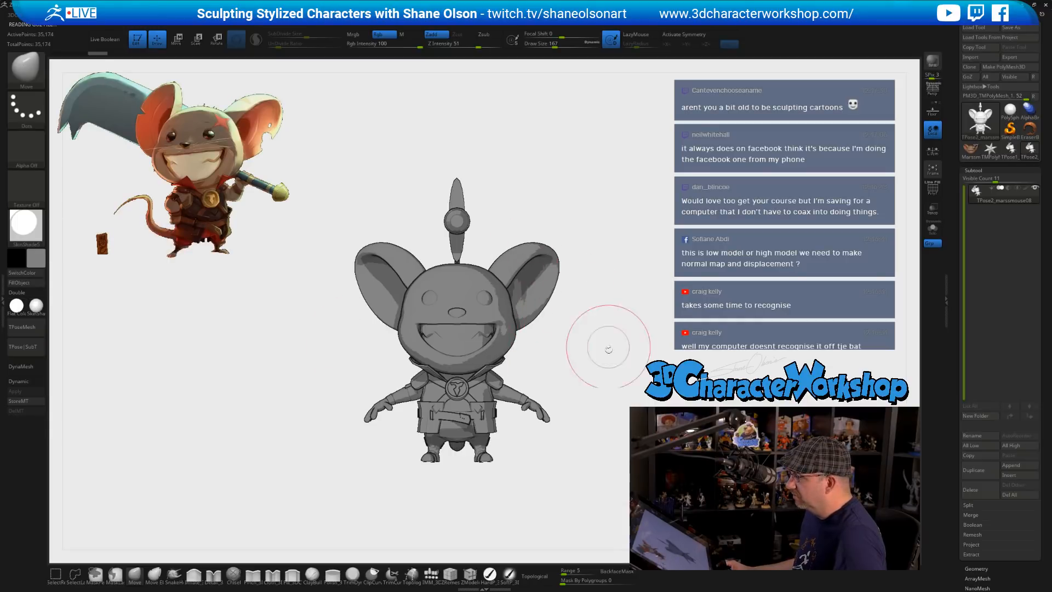
drag(624, 351, 660, 356)
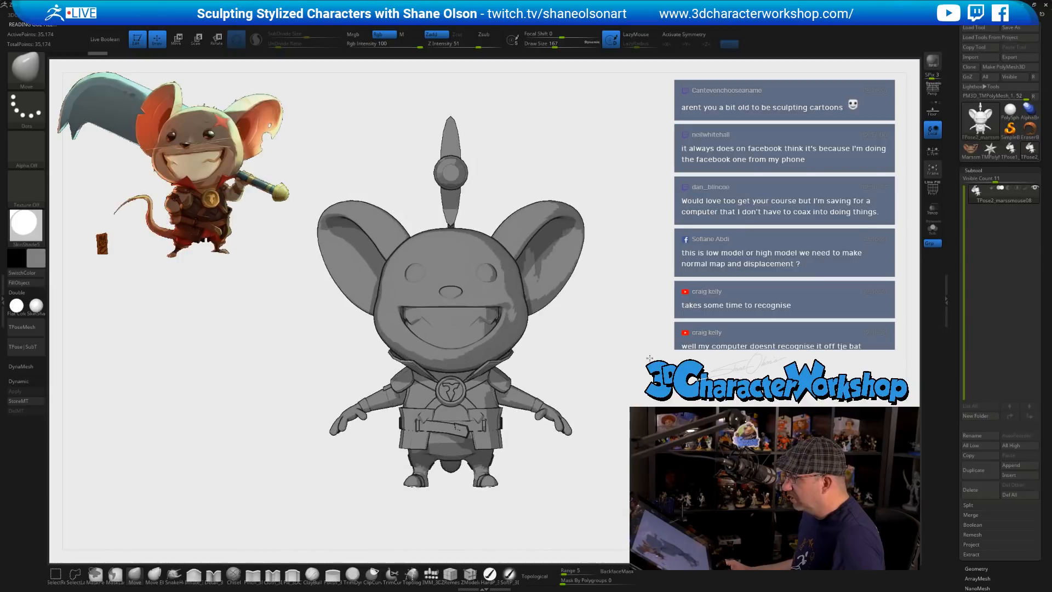
- Give the posing mesh the smooth SkinShade4 material and a near-white colour
click(36, 305)
click(42, 259)
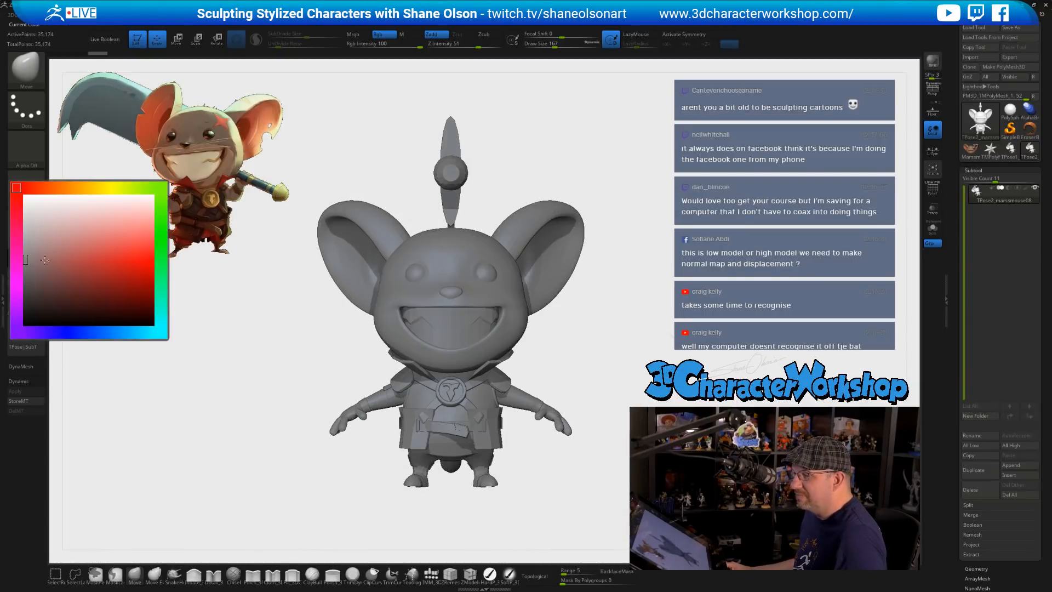
mouse_move(249, 365)
mouse_down()
mouse_move(296, 359)
mouse_move(258, 364)
mouse_up()
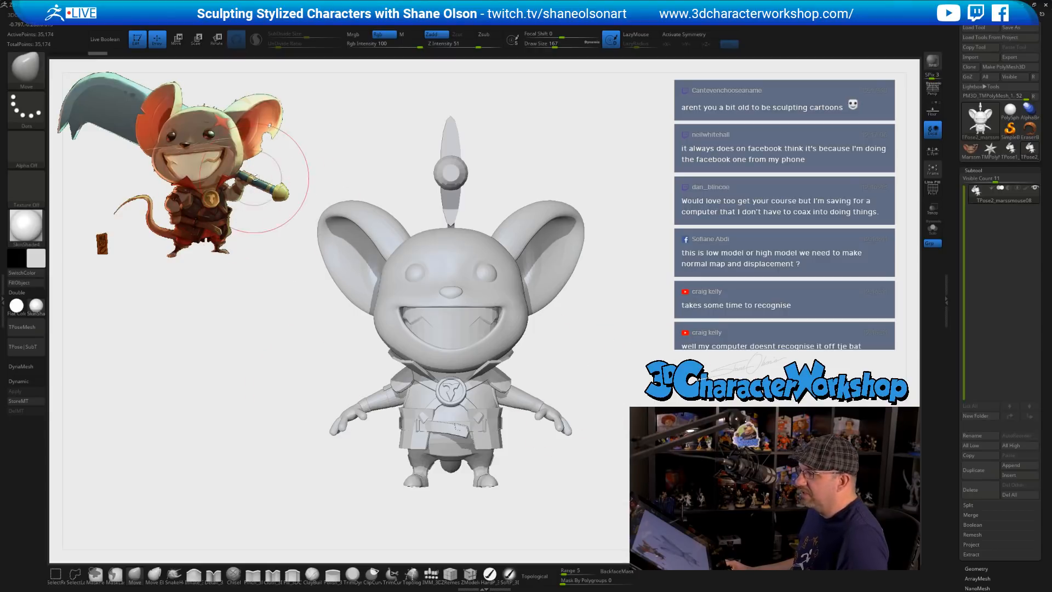
- Activate the transform gizmo in scale mode and move its pivot from the head down to the mouse's lower torso
mouse_move(633, 329)
mouse_down()
mouse_move(635, 347)
mouse_move(582, 388)
mouse_move(582, 345)
mouse_move(599, 368)
mouse_move(638, 376)
mouse_move(606, 376)
mouse_move(611, 363)
mouse_move(647, 403)
mouse_move(609, 391)
mouse_move(599, 399)
mouse_up()
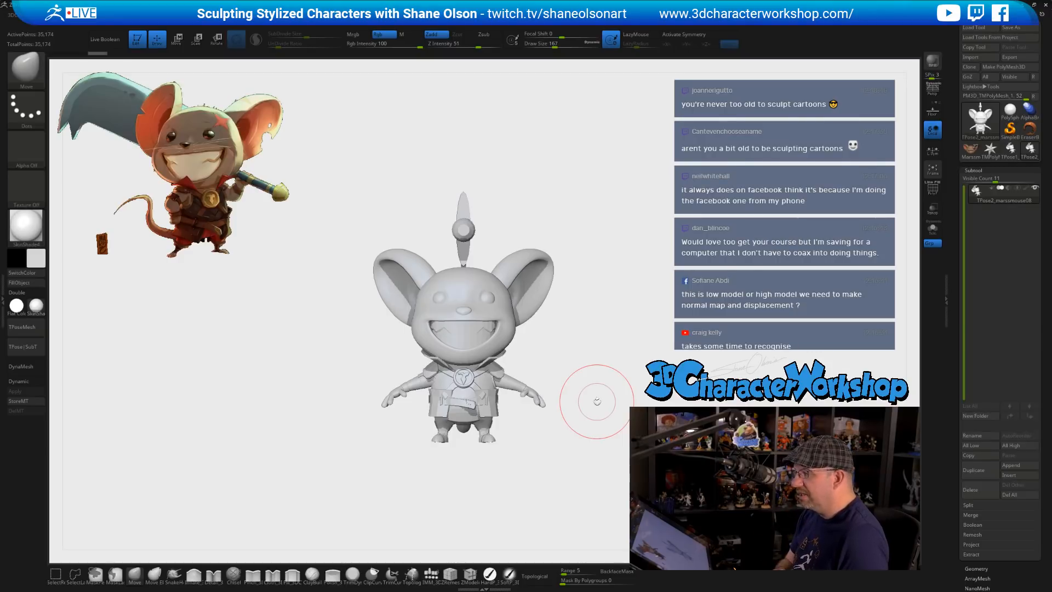
key(e)
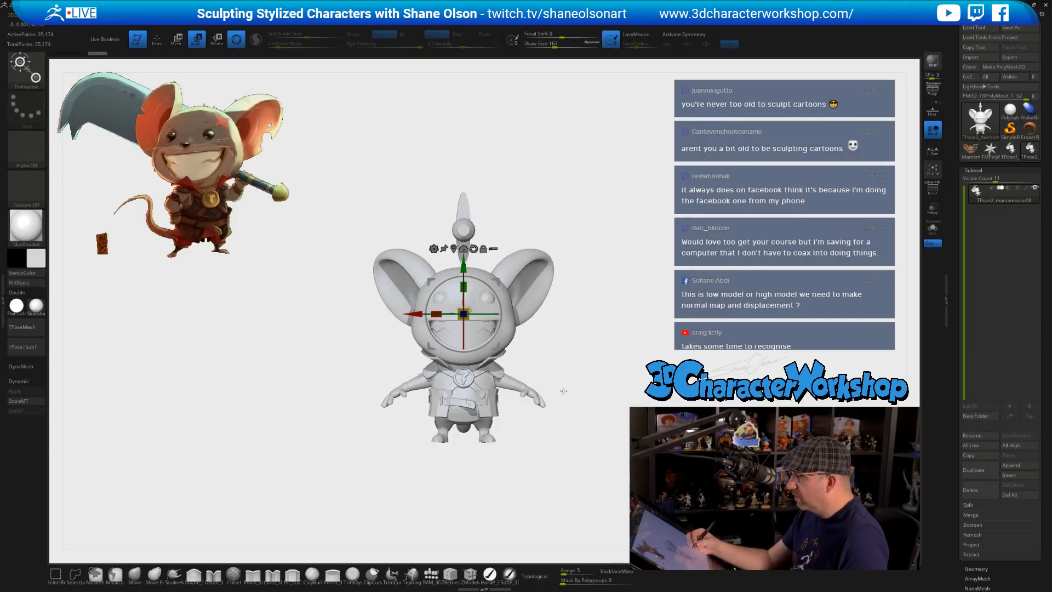
alt+drag(464, 264, 461, 359)
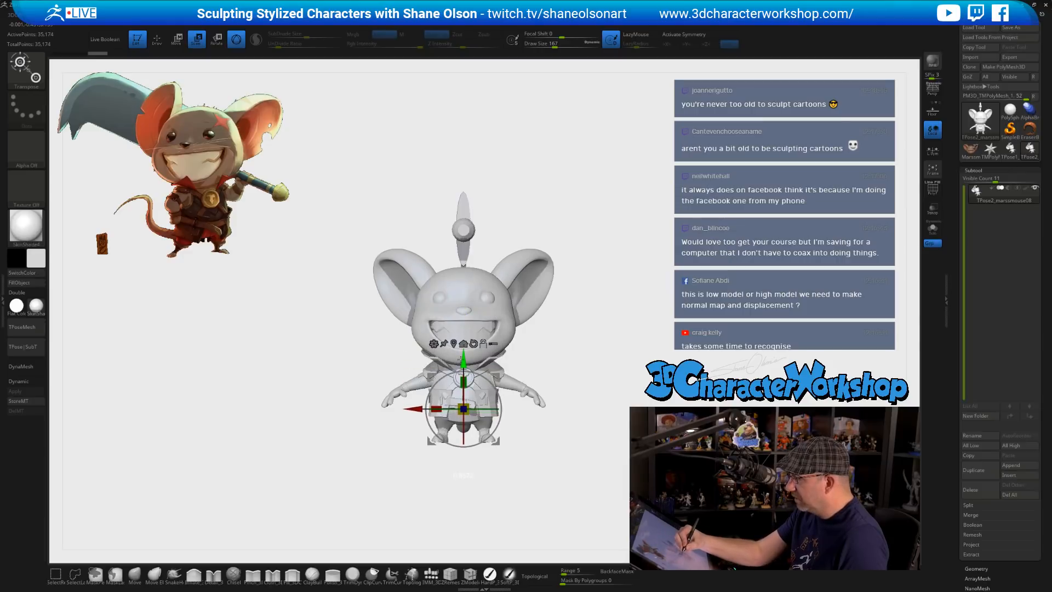
drag(486, 408, 499, 408)
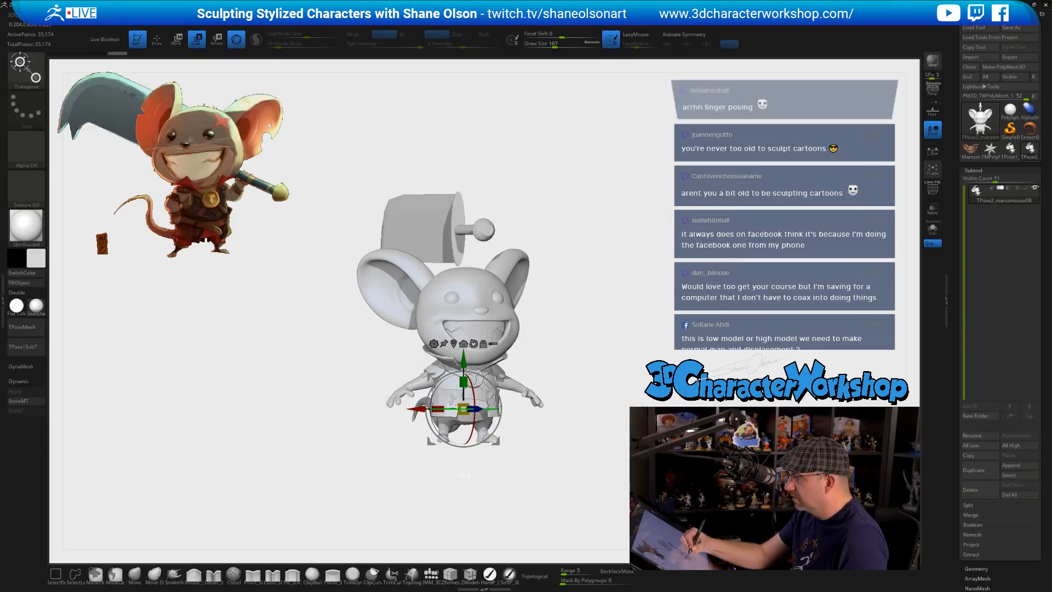
- Mask the sword above the head with MaskLasso and invert the mask so only the sword is free to transform
mouse_move(604, 345)
mouse_down()
mouse_move(594, 359)
mouse_move(565, 362)
mouse_move(599, 357)
mouse_move(589, 362)
mouse_move(592, 336)
mouse_up()
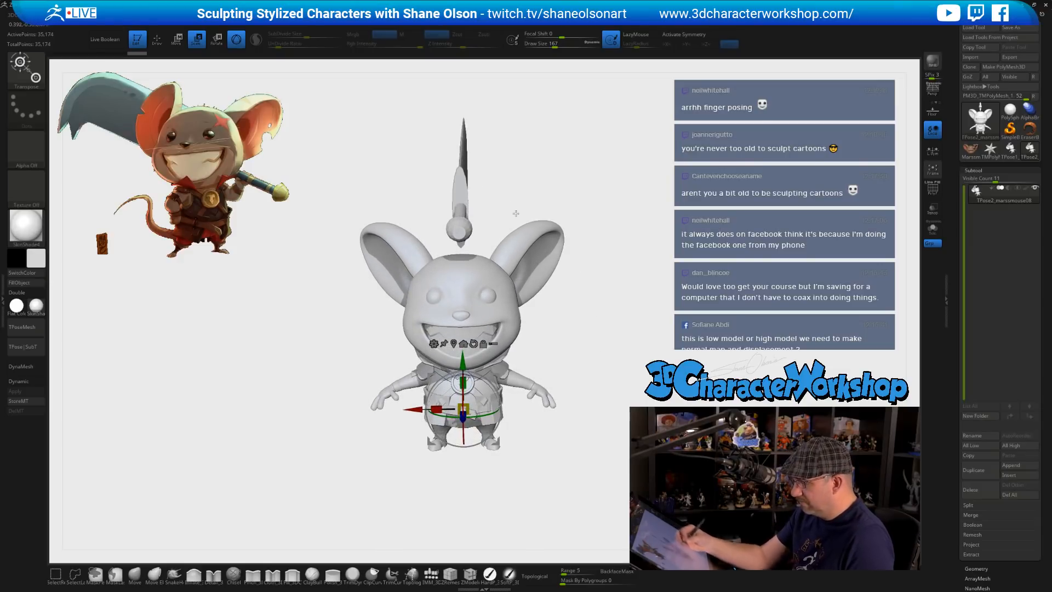
mouse_move(497, 162)
ctrl+mouse_down()
mouse_move(426, 147)
mouse_move(427, 119)
ctrl+mouse_up()
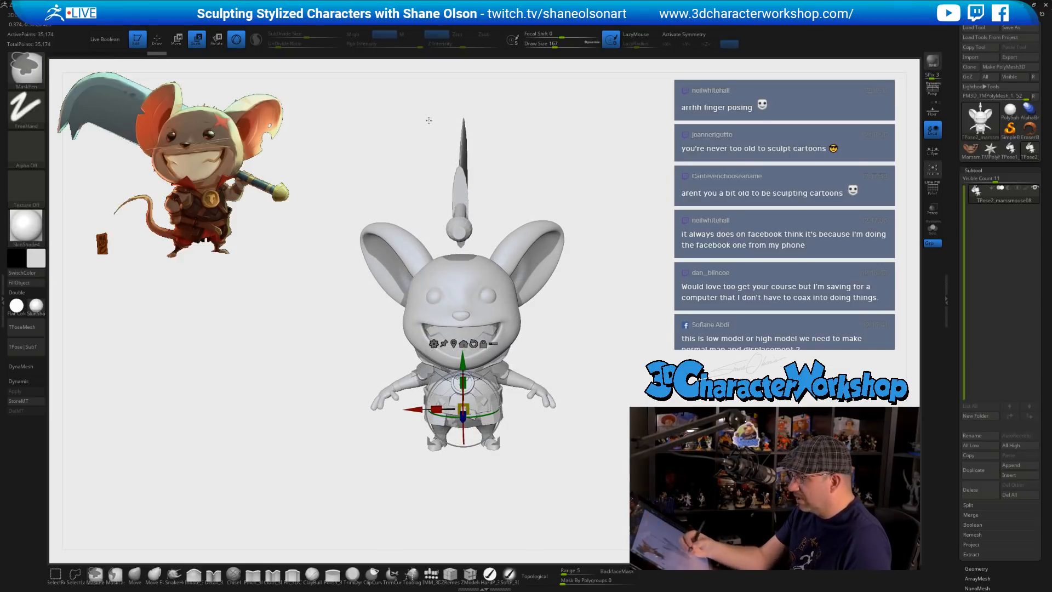
click(115, 573)
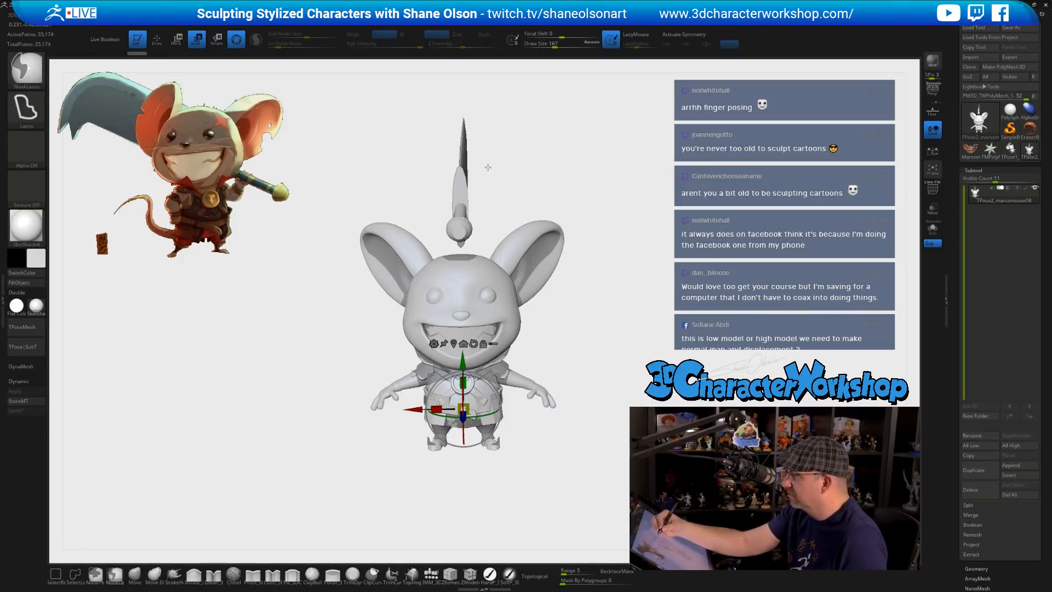
mouse_move(492, 171)
ctrl+mouse_down()
mouse_move(433, 159)
mouse_move(452, 246)
mouse_move(476, 239)
ctrl+mouse_up()
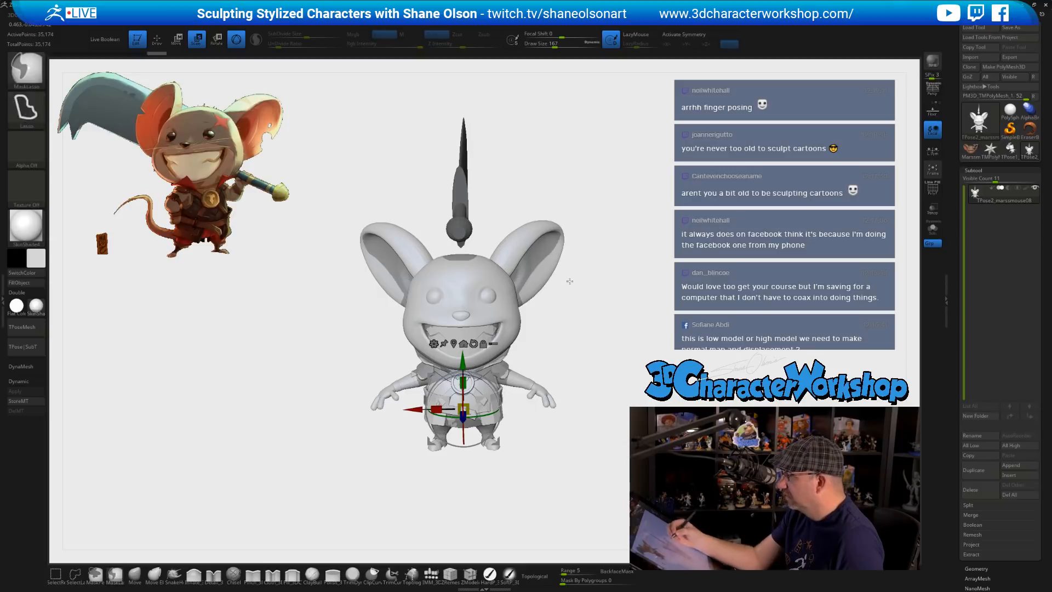
mouse_move(570, 281)
mouse_down()
mouse_move(630, 331)
mouse_move(595, 384)
mouse_move(618, 435)
mouse_move(666, 426)
mouse_move(647, 422)
mouse_up()
ctrl+click(618, 313)
- Centre the gizmo on the unmasked sword and move the sword down and sideways to the mouse's left hand
key(w)
click(463, 343)
drag(543, 439, 596, 373)
drag(548, 433, 565, 488)
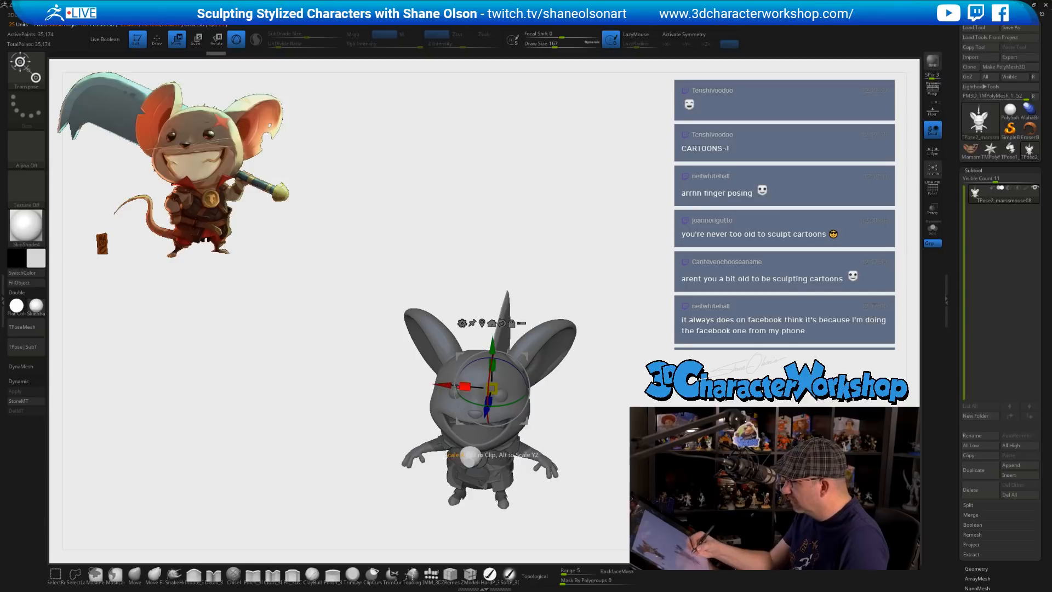
drag(459, 387, 505, 397)
drag(641, 446, 582, 358)
drag(567, 316, 605, 321)
drag(589, 433, 650, 414)
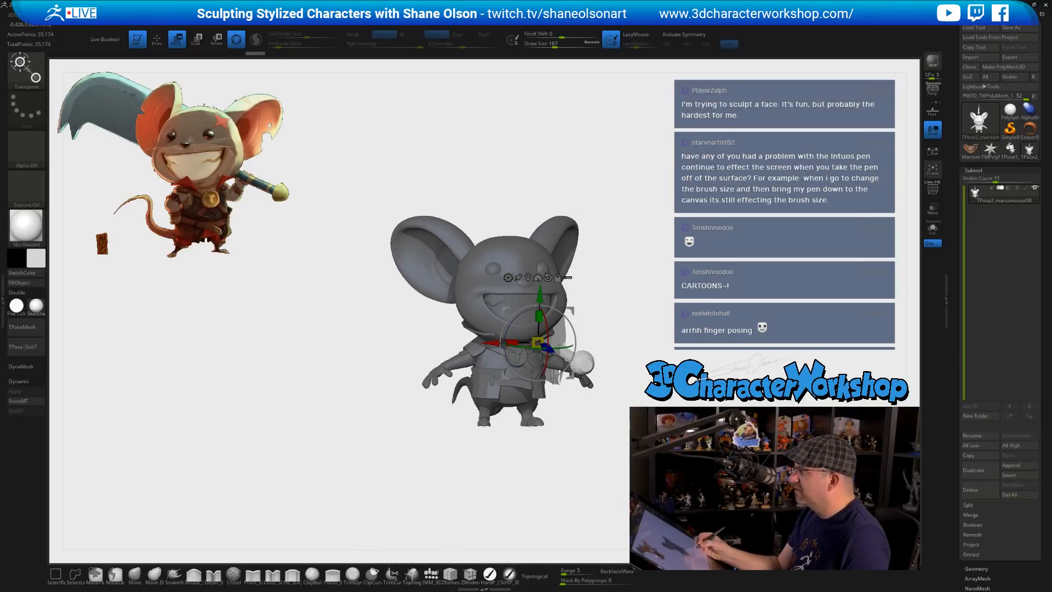
alt+drag(669, 460, 620, 440)
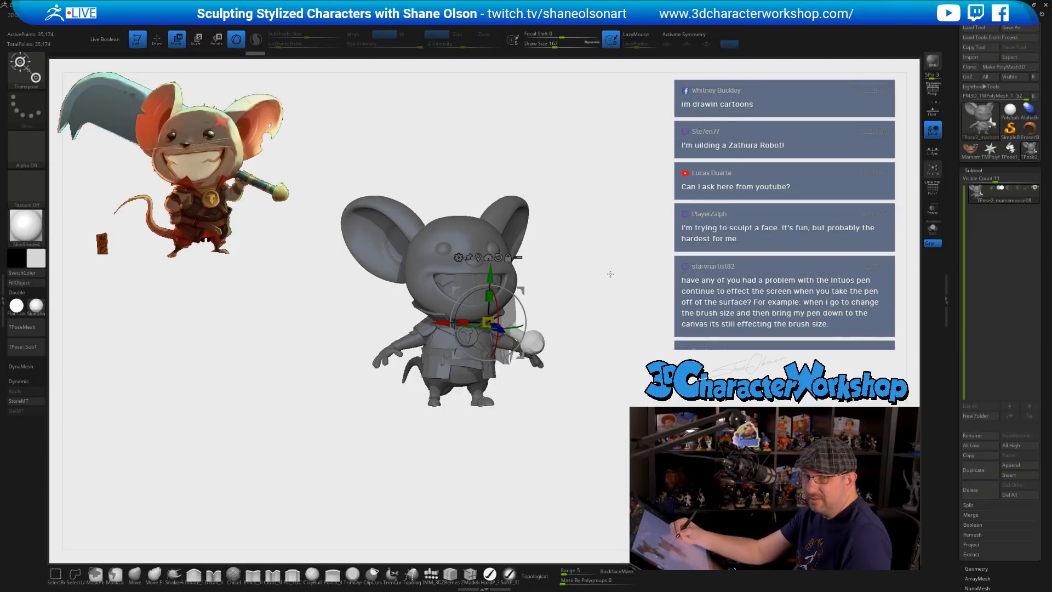
- Return from the transform gizmo to the Move brush and reduce the Draw Size to 140
key(q)
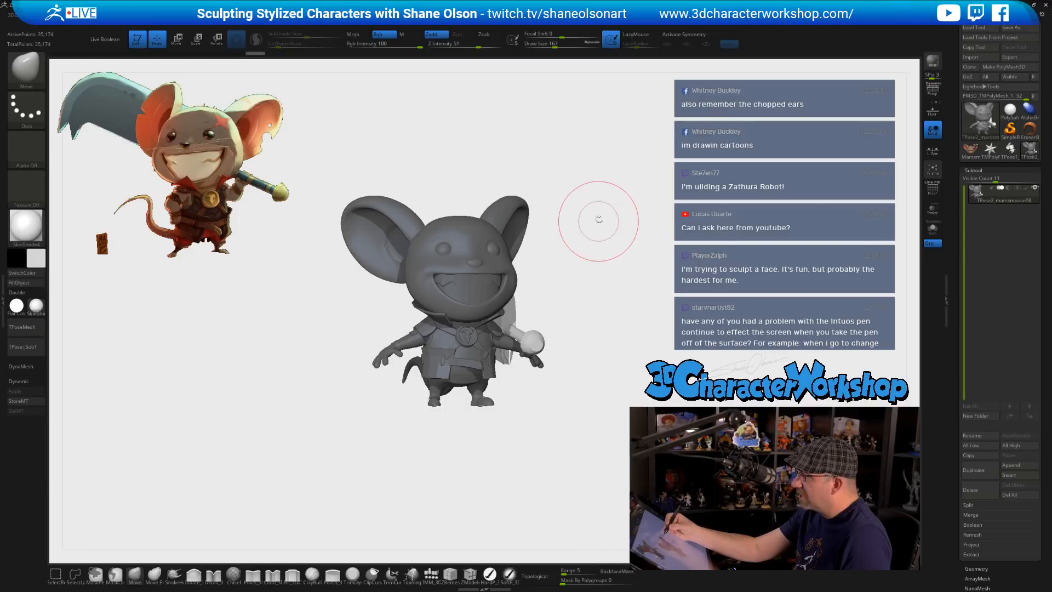
key(s)
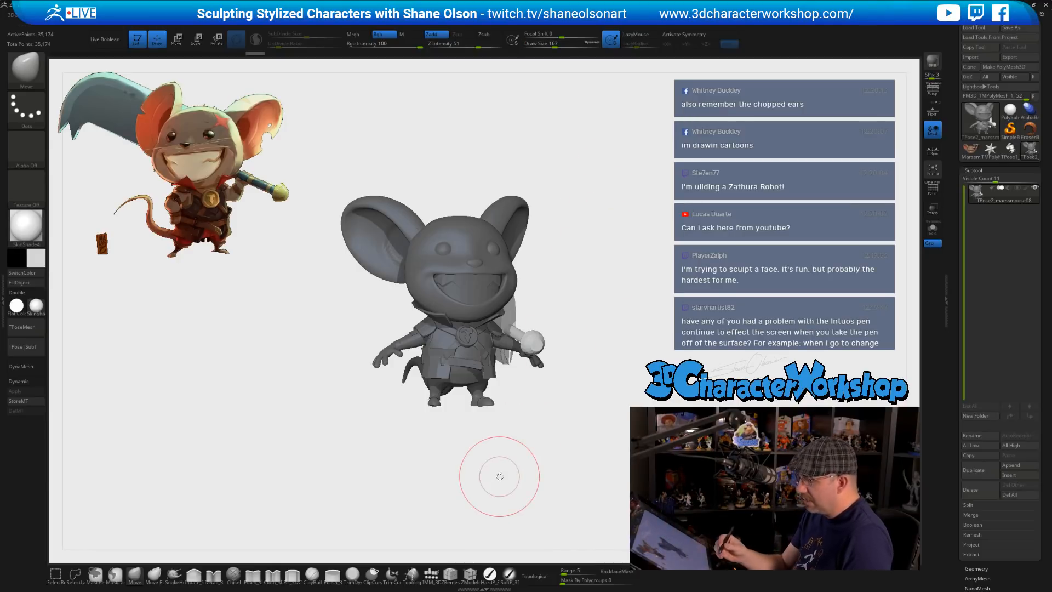
key(s)
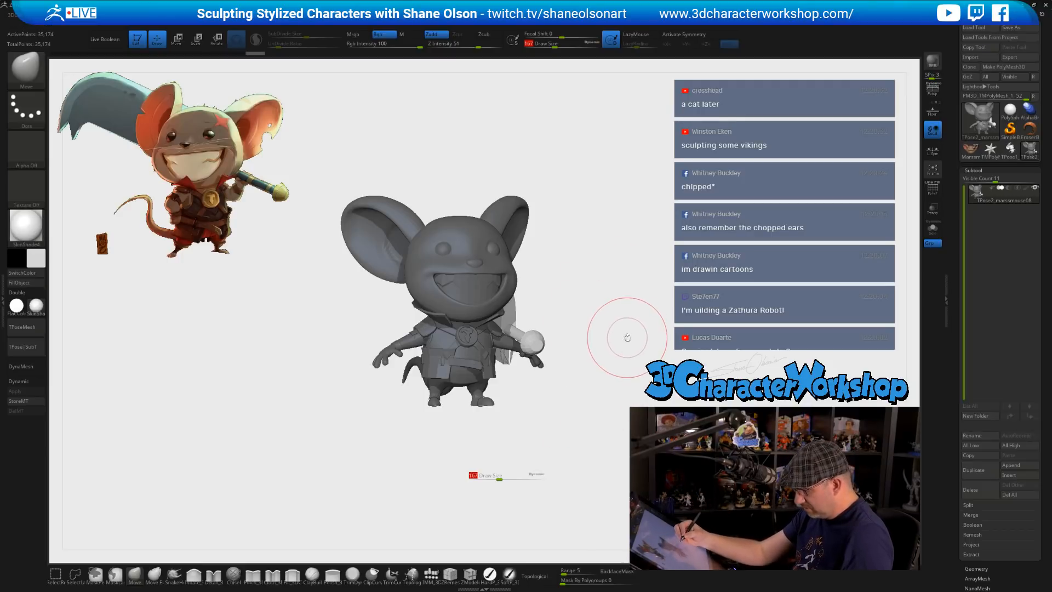
drag(612, 342, 598, 344)
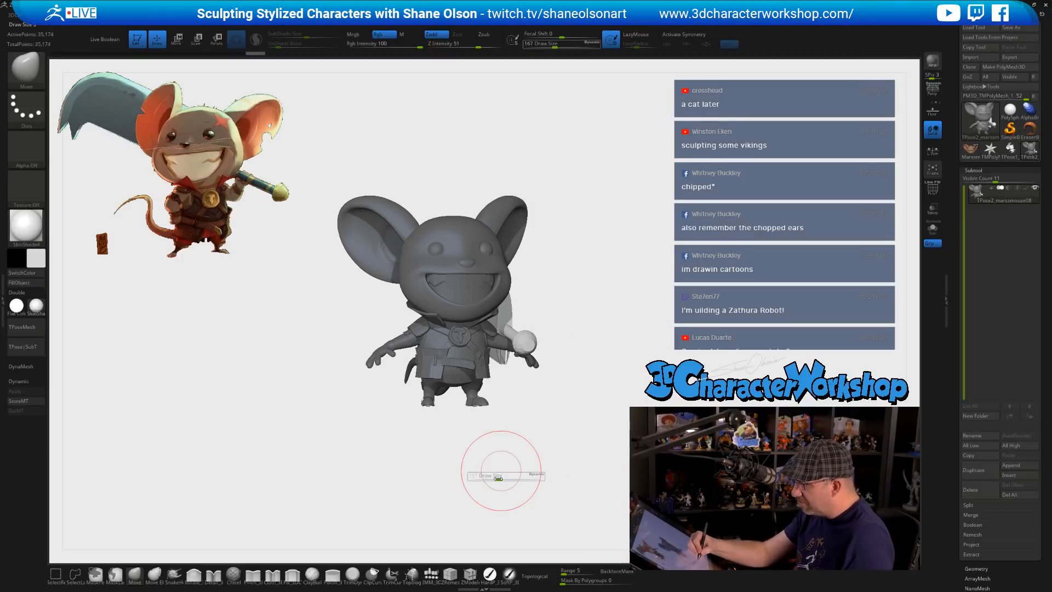
drag(498, 478, 495, 476)
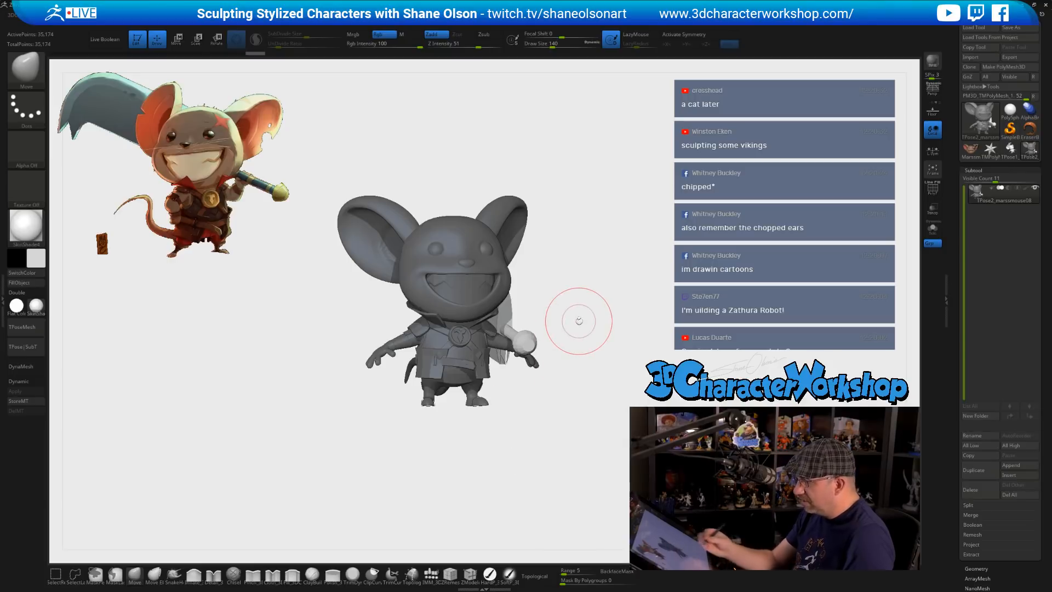
- Rotate the unmasked sword in a side view so its blade tilts upward behind the mouse
drag(616, 364, 625, 377)
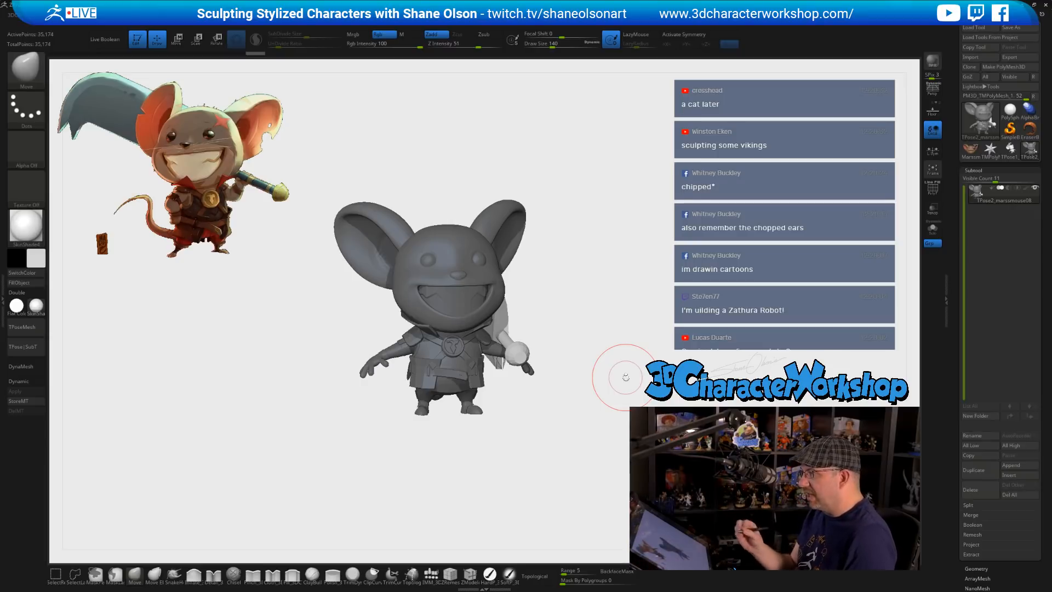
mouse_move(634, 354)
mouse_down()
mouse_move(621, 384)
mouse_move(624, 369)
mouse_up()
alt+drag(624, 328, 616, 353)
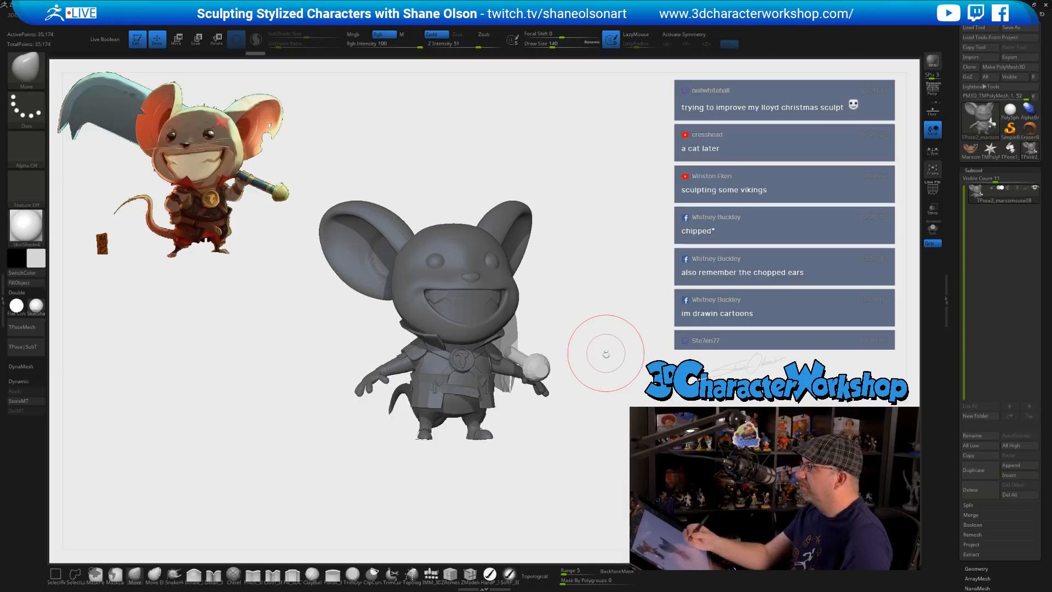
drag(605, 351, 598, 337)
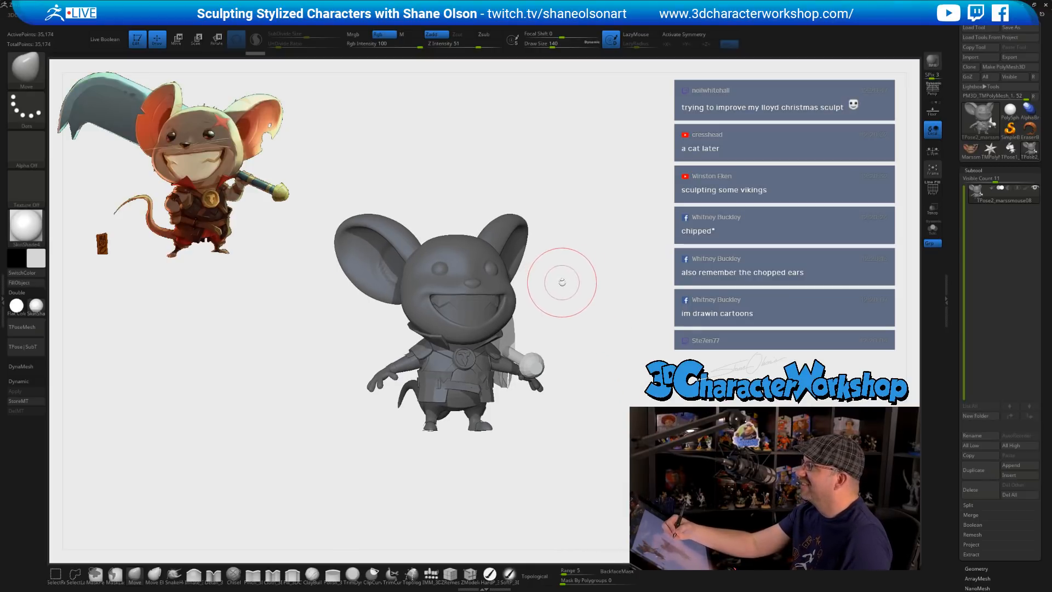
mouse_move(575, 300)
mouse_down()
mouse_move(568, 288)
mouse_move(548, 356)
mouse_up()
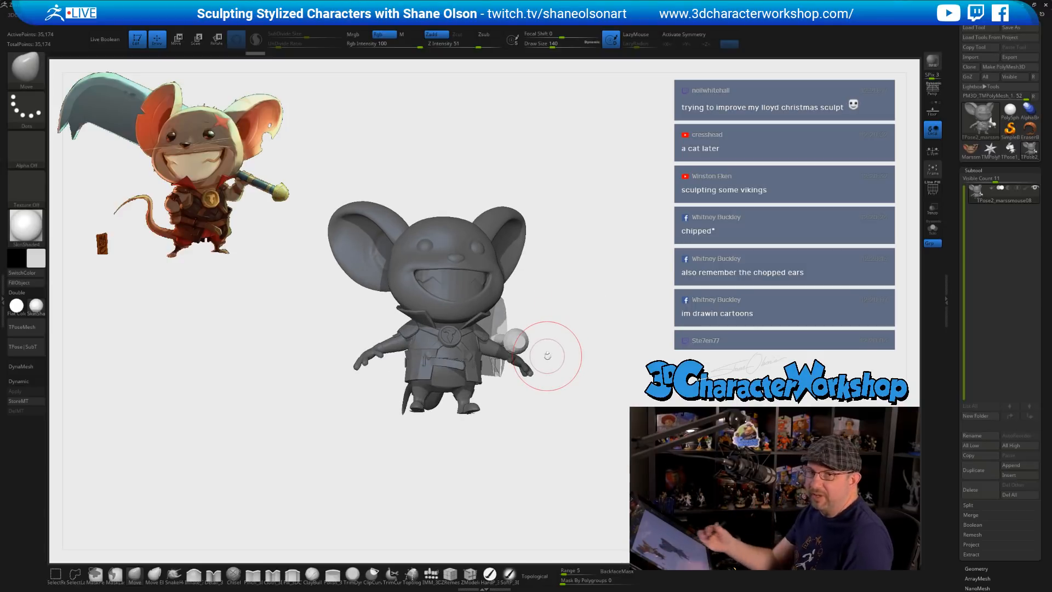
mouse_move(548, 356)
mouse_down()
mouse_move(635, 282)
mouse_move(631, 298)
mouse_up()
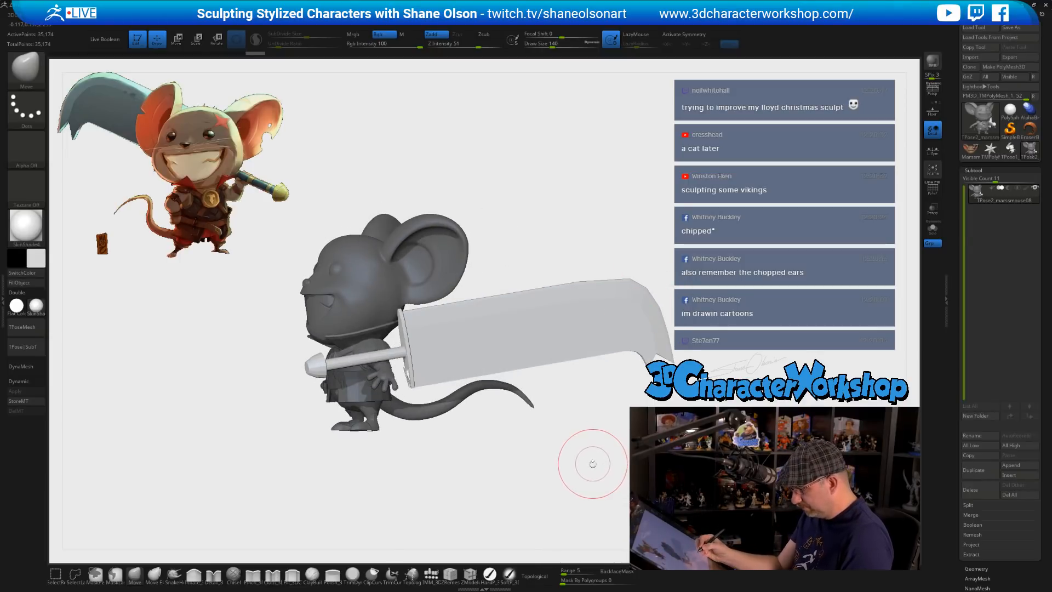
key(e)
alt+drag(523, 312, 402, 324)
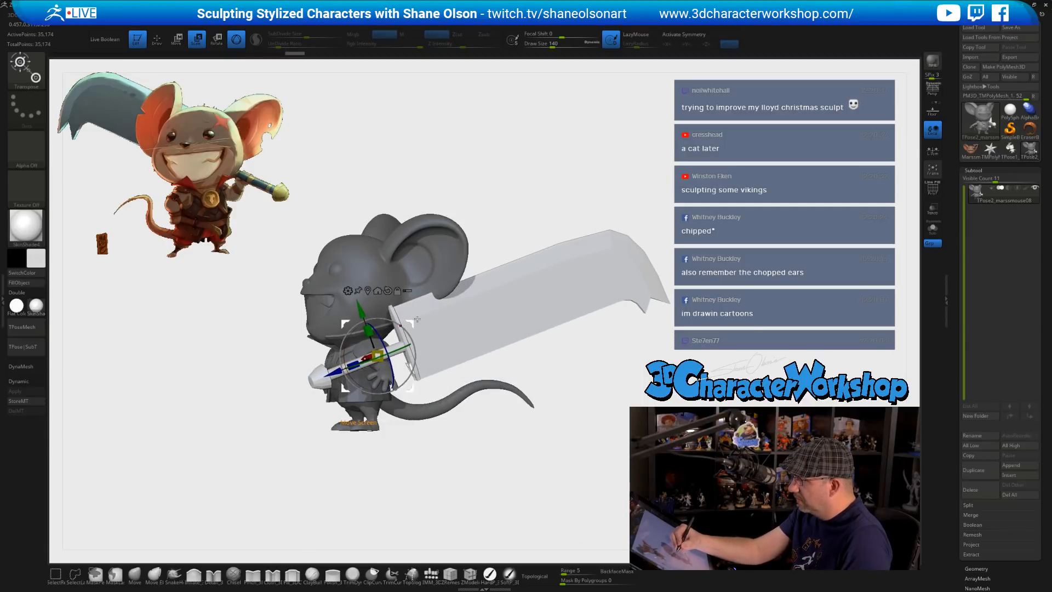
- Rotate the sword in small increments from the side and rear so its blade crosses behind the mouse's head
drag(496, 475, 533, 461)
drag(459, 351, 480, 361)
drag(447, 322, 461, 320)
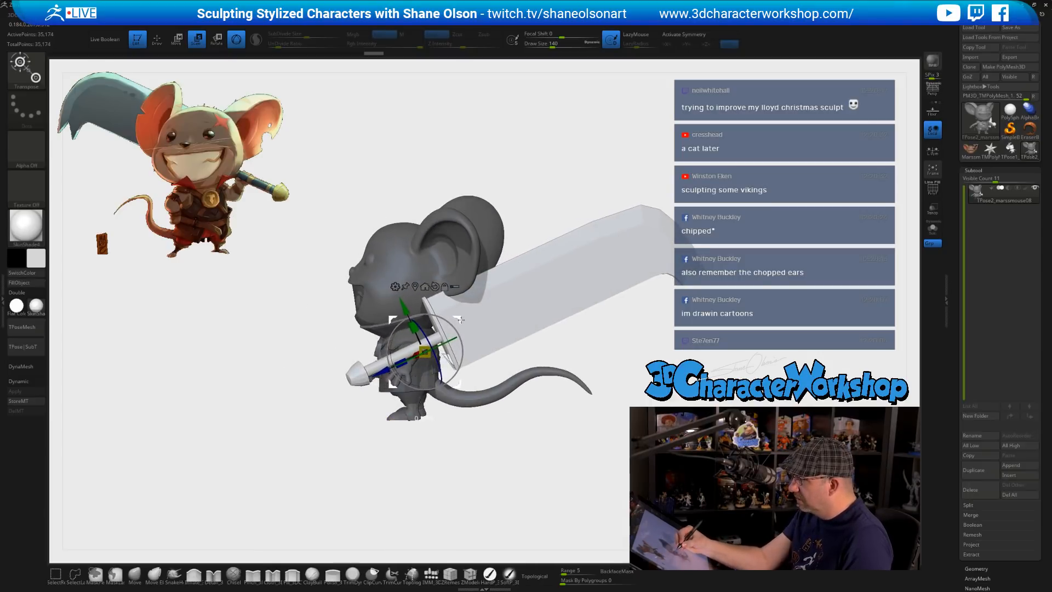
drag(519, 478, 572, 466)
drag(530, 407, 506, 412)
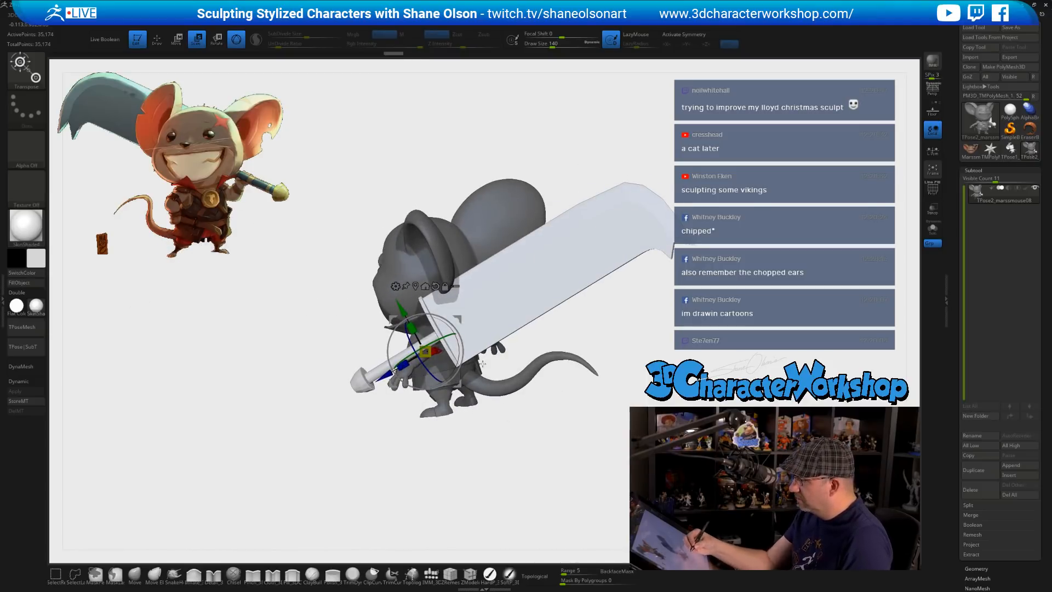
drag(457, 319, 448, 330)
drag(524, 448, 555, 452)
drag(510, 449, 588, 455)
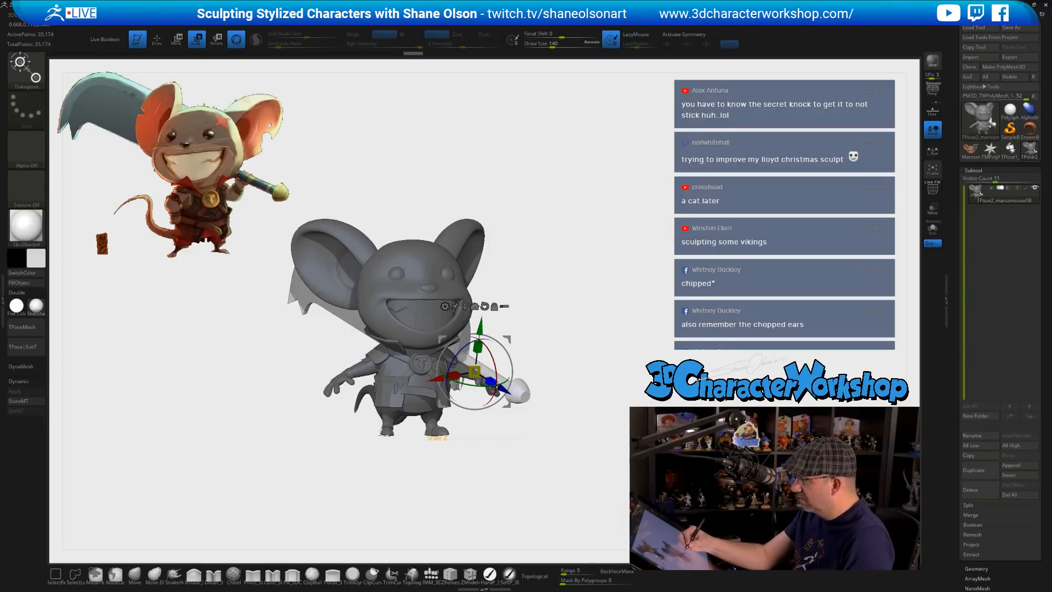
- Try enlarging the sword along its length and undo that transform
drag(480, 386, 523, 409)
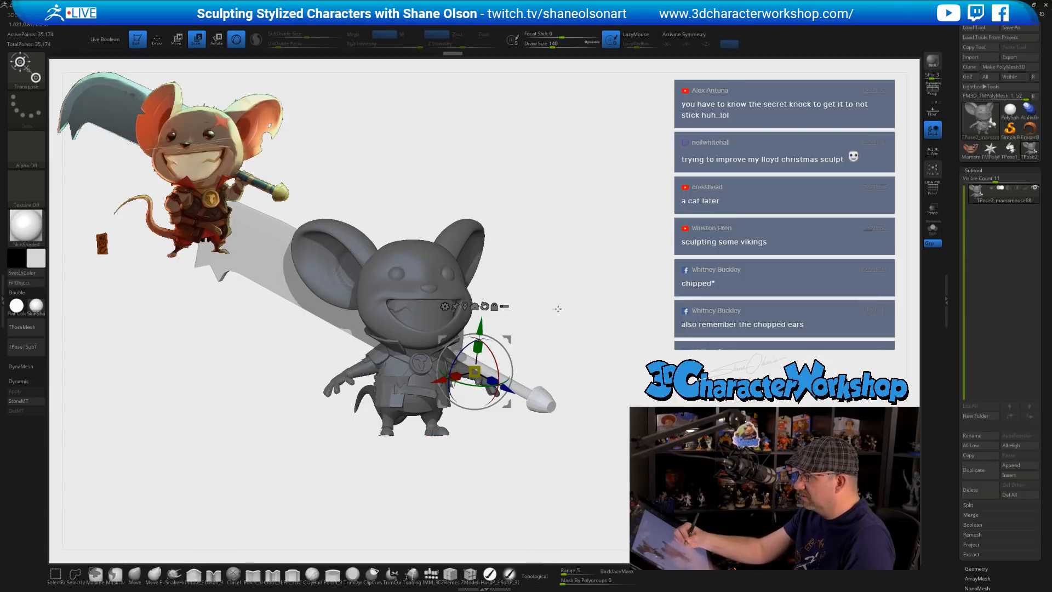
alt+drag(558, 310, 642, 326)
key(ctrl+z)
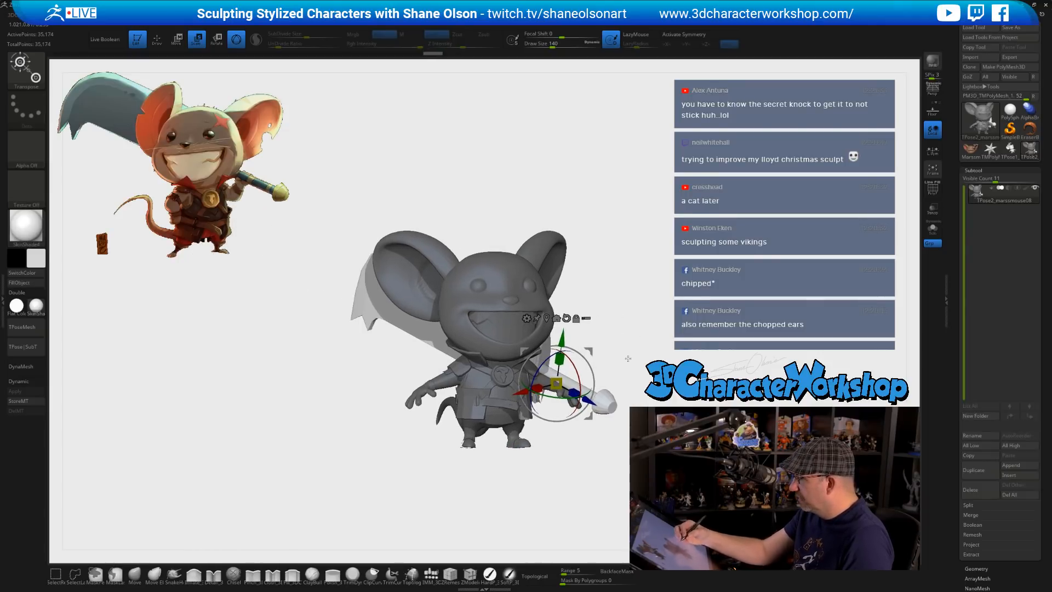
alt+drag(674, 358, 638, 354)
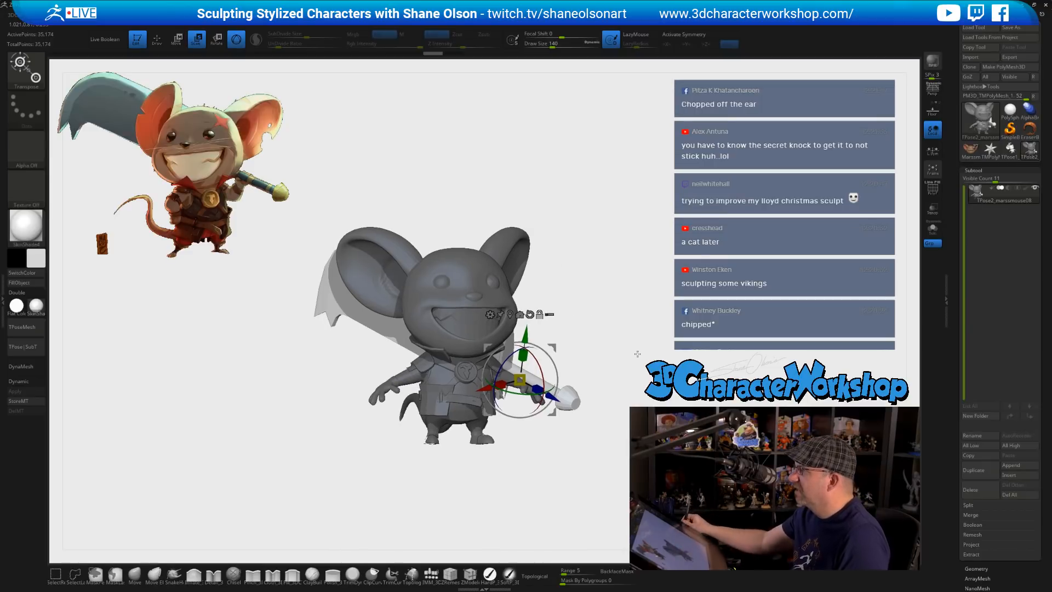
- Adjust the sword's roll around its handle, checking it from the side, front and rear
drag(678, 244, 601, 329)
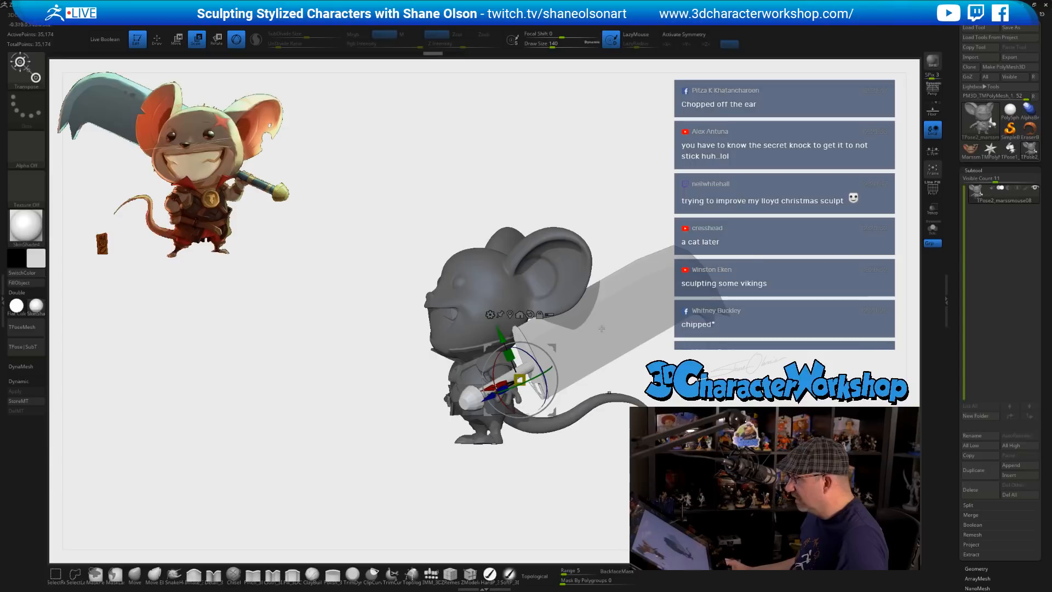
drag(528, 349, 532, 361)
drag(382, 227, 630, 281)
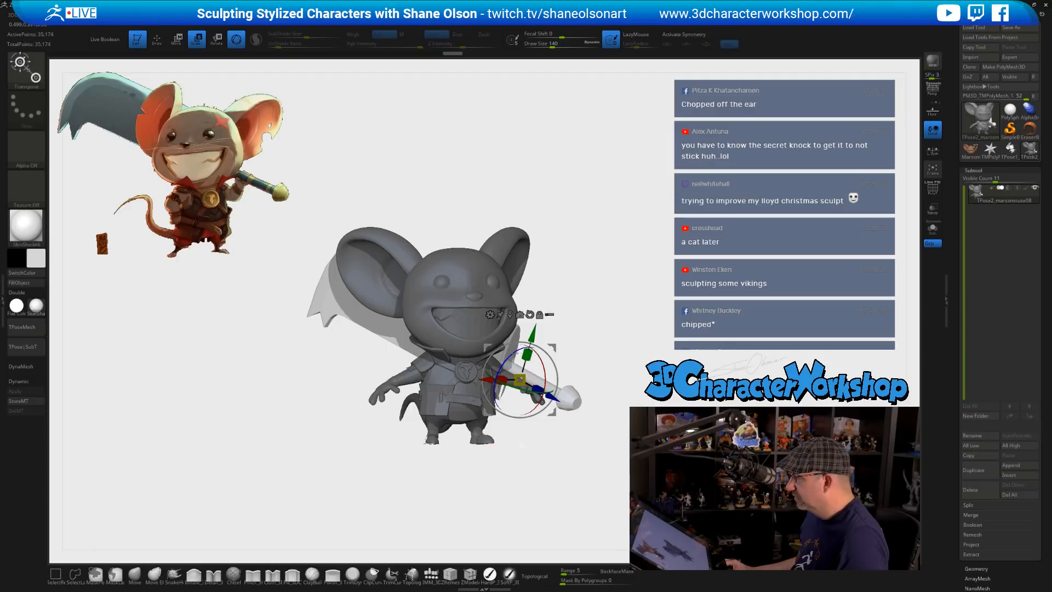
drag(646, 253, 581, 359)
- Isolate the sword, turn on the polyframe display, and bring the whole model back into view
key(q)
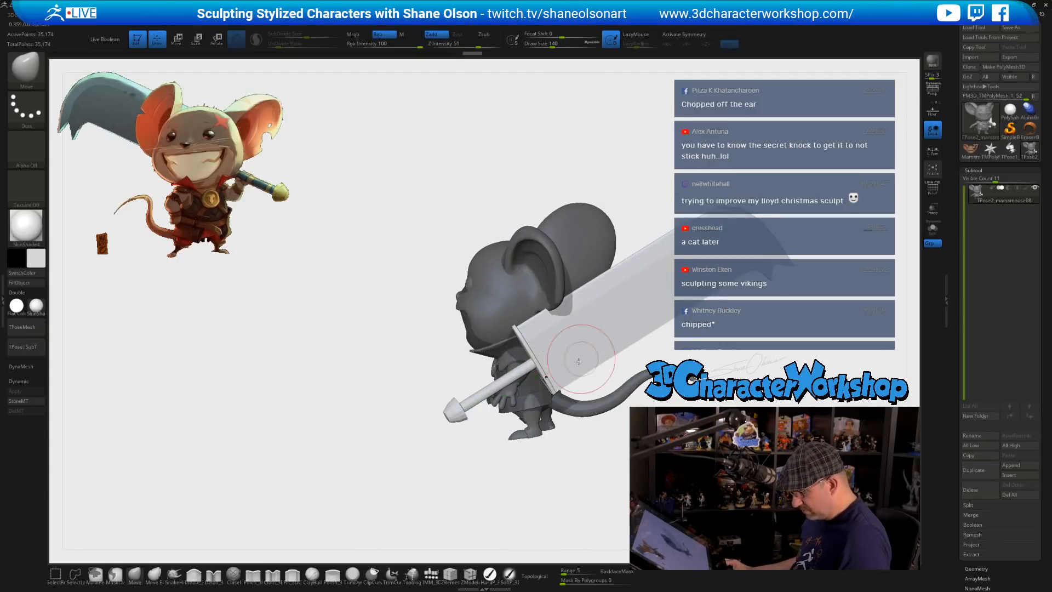
ctrl+shift+click(455, 412)
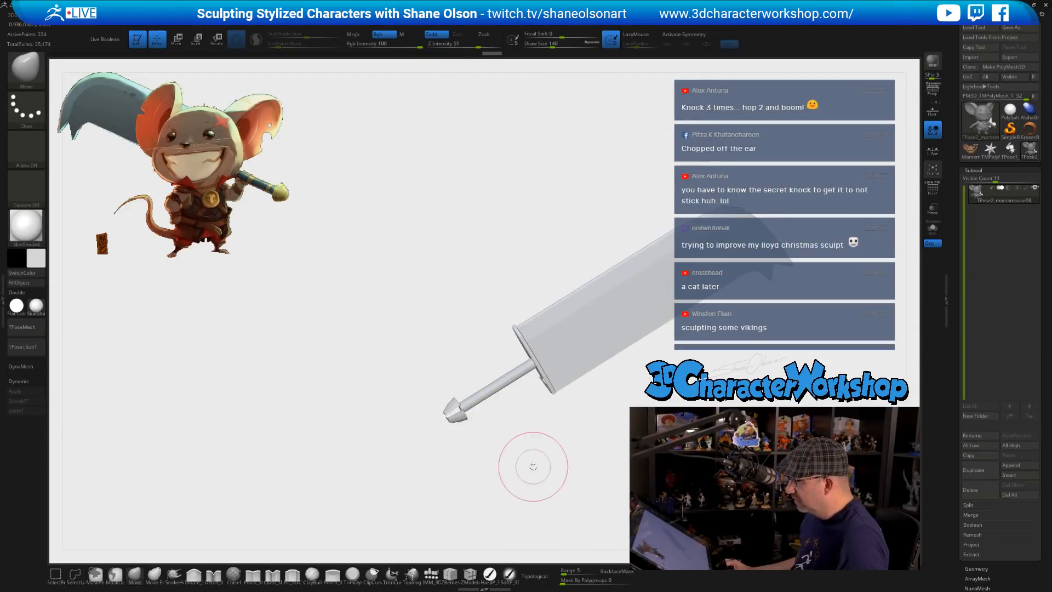
key(shift+f)
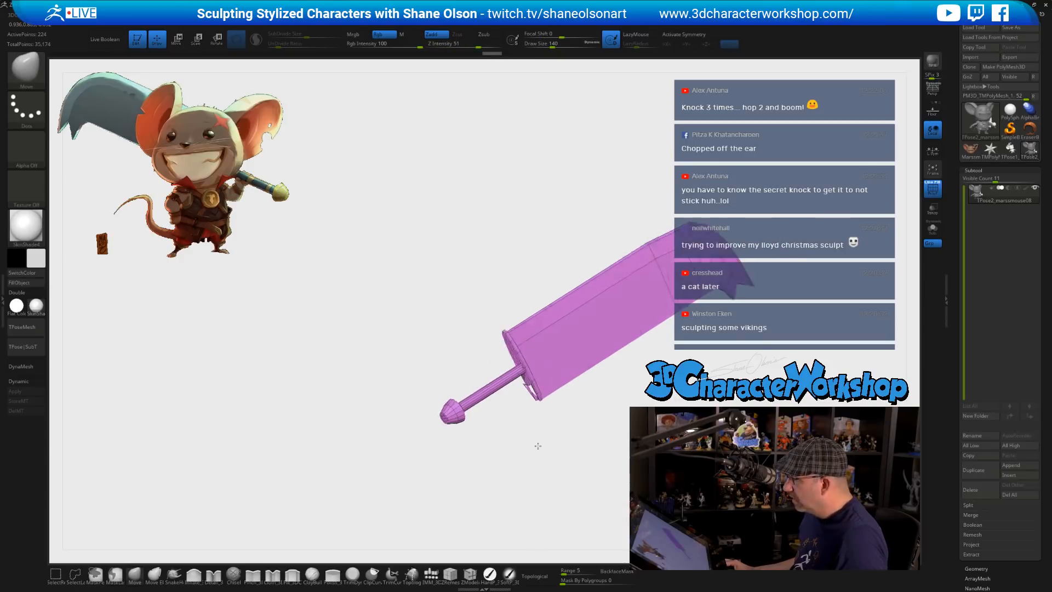
drag(537, 447, 619, 433)
ctrl+shift+click(620, 432)
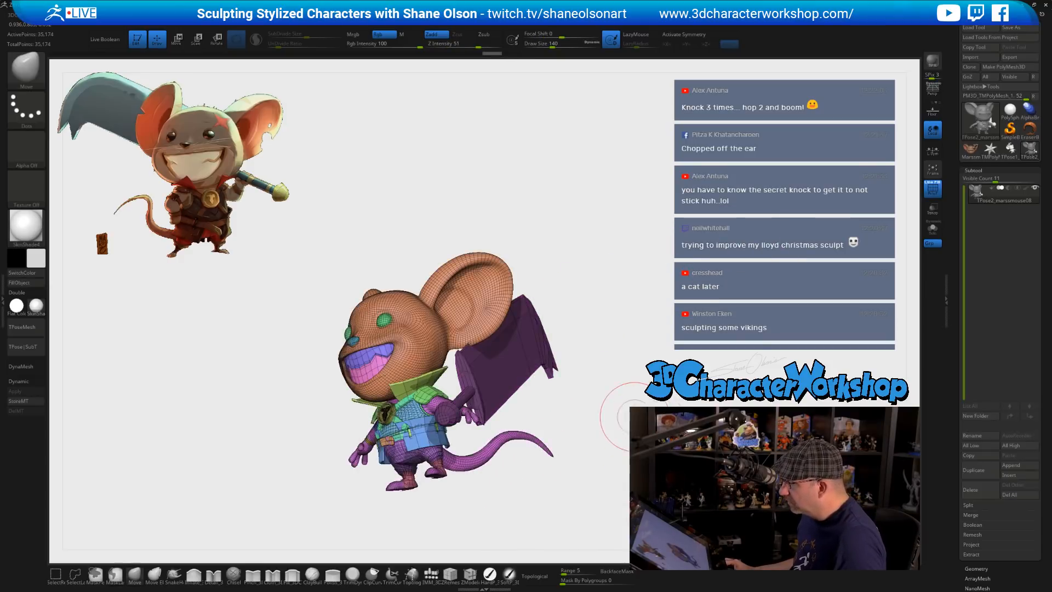
drag(617, 416, 647, 313)
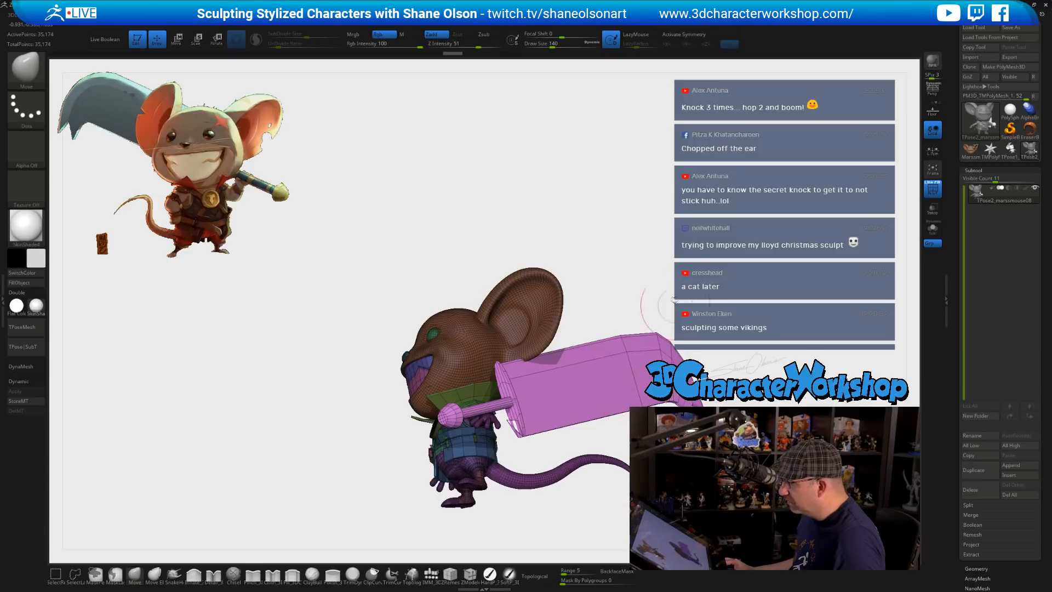
mouse_move(652, 236)
mouse_down()
mouse_move(554, 393)
mouse_move(605, 482)
mouse_move(589, 438)
mouse_up()
- Undo the sword's transforms back to its original placement above the mouse's head
key(ctrl+z)
key(ctrl+z)
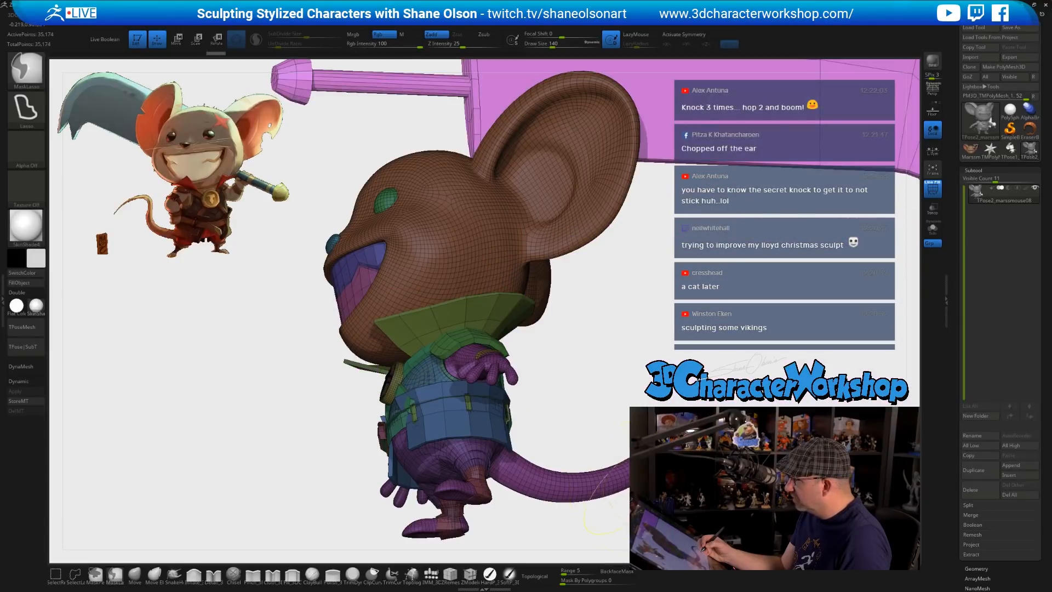
key(ctrl+z)
key(ctrl+z)
key(ctrl+z)
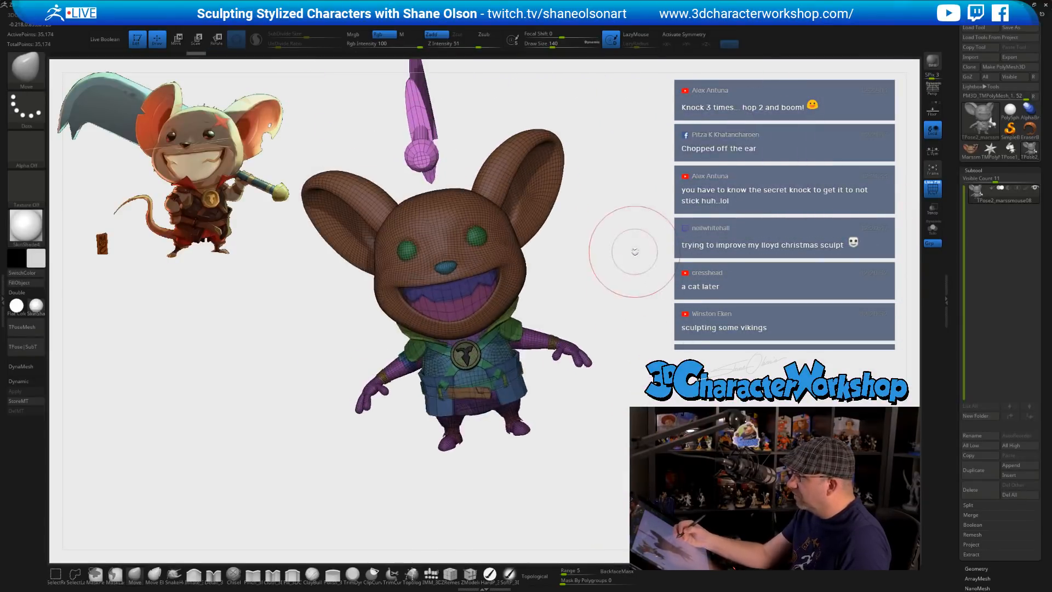
key(ctrl+z)
key(ctrl+z)
key(ctrl+z)
key(ctrl+z)
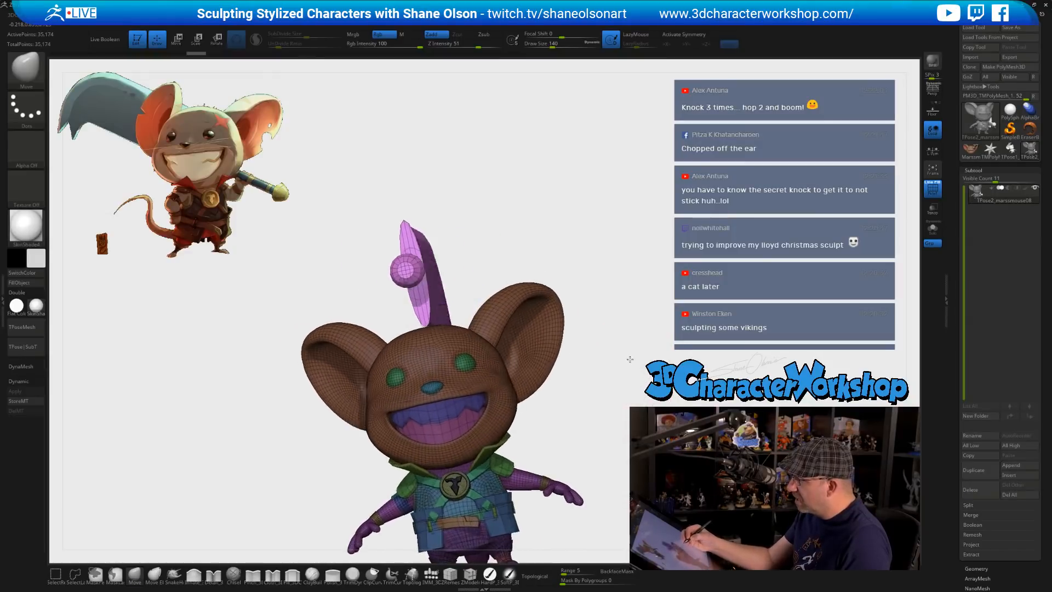
key(ctrl+z)
- Correct the mask around the sword with MaskLasso so the entire sword is free and the mouse stays masked
mouse_move(419, 181)
ctrl+mouse_down()
mouse_move(362, 225)
mouse_move(419, 320)
mouse_move(439, 198)
ctrl+mouse_up()
drag(504, 233, 493, 252)
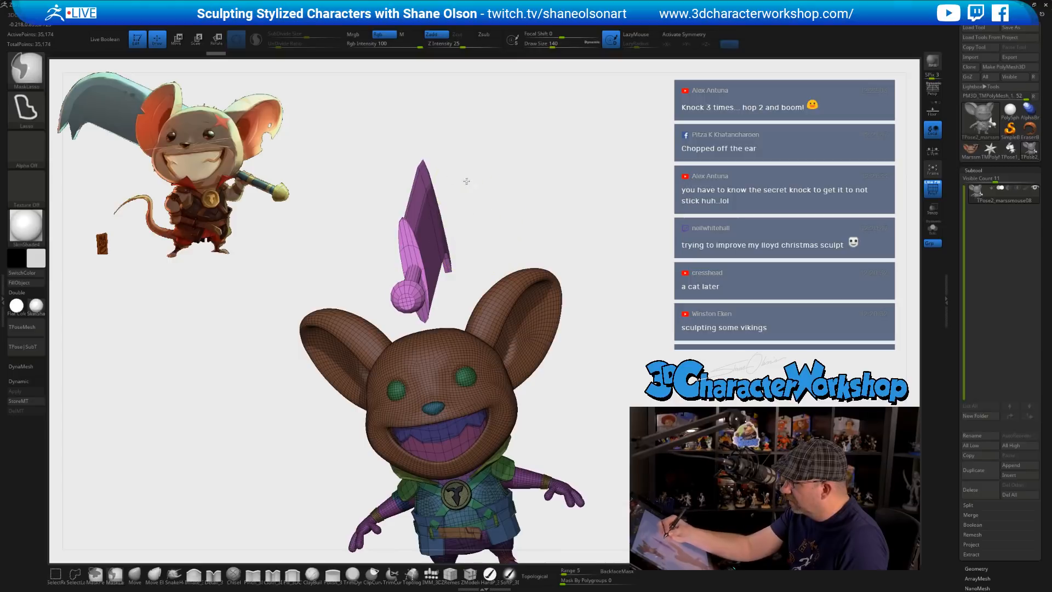
mouse_move(466, 180)
ctrl+mouse_down()
mouse_move(409, 318)
mouse_move(450, 263)
ctrl+mouse_up()
alt+drag(587, 241, 631, 323)
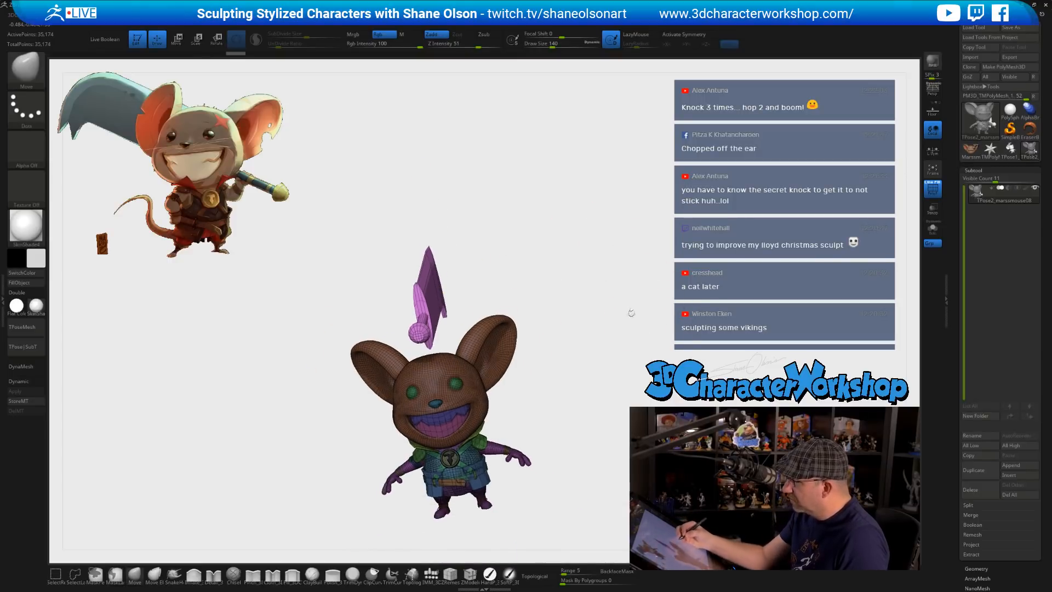
- Move the sword with the gizmo from above the head down beside the mouse's left hand, with the blade pointing backward
key(w)
drag(623, 382, 605, 326)
drag(467, 271, 512, 339)
drag(483, 375, 438, 377)
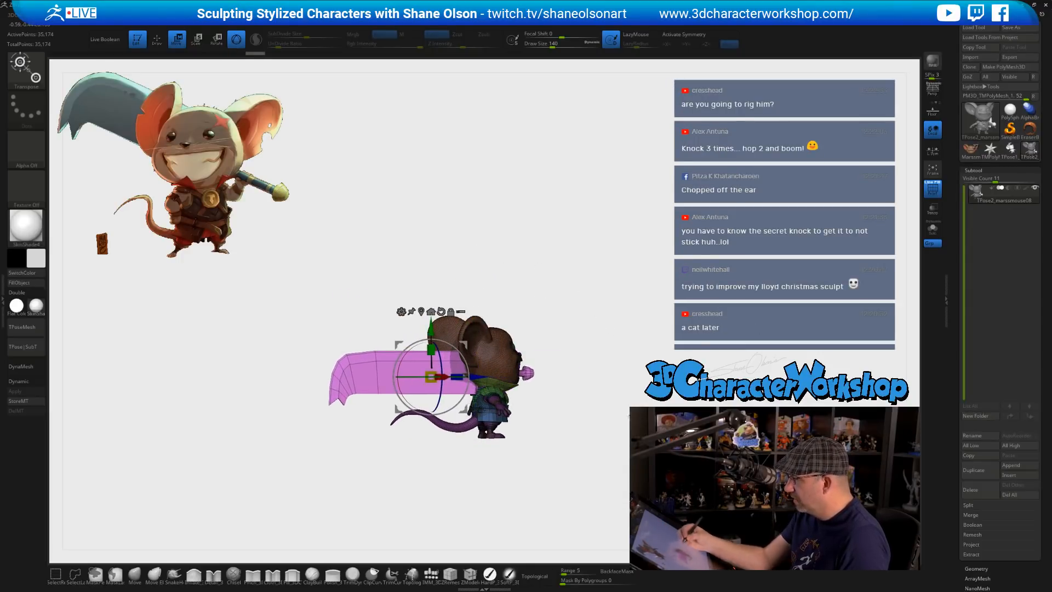
drag(570, 425, 597, 407)
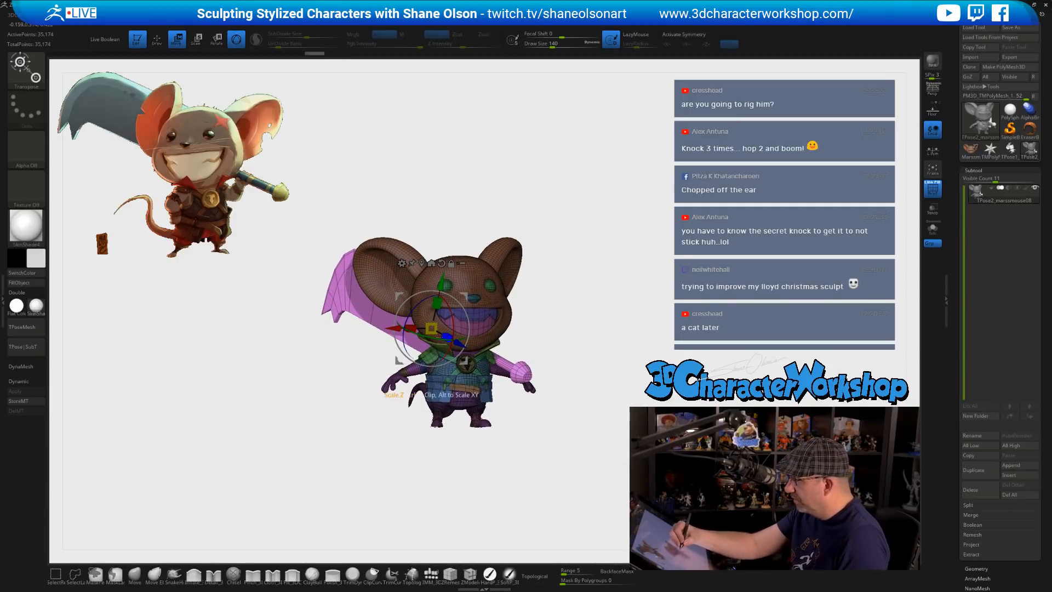
- Rotate the sword so its blade passes diagonally behind the head and its handle extends past the left hand
drag(417, 393, 435, 391)
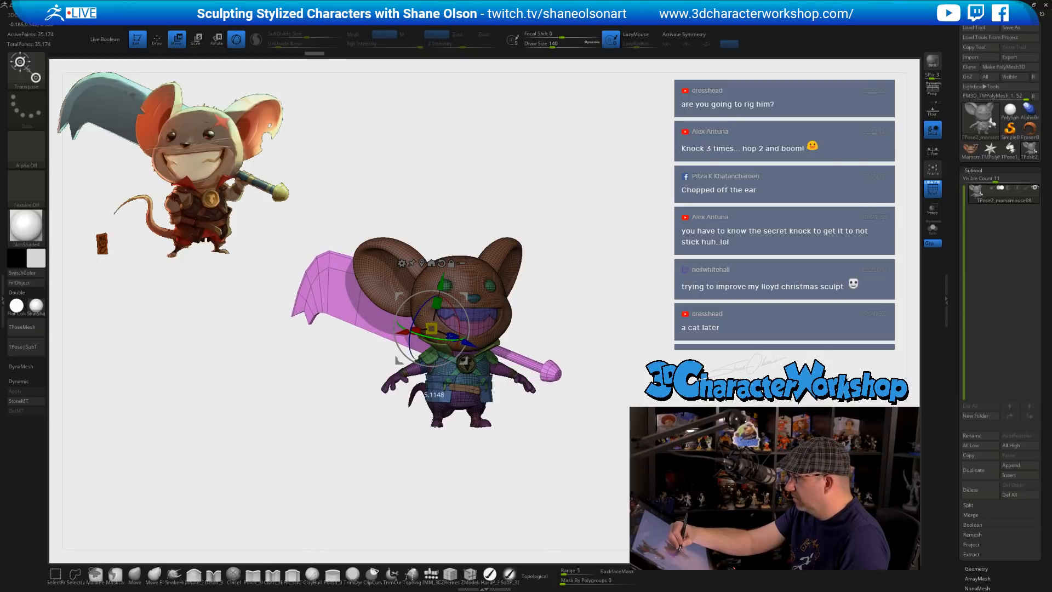
drag(450, 335, 449, 335)
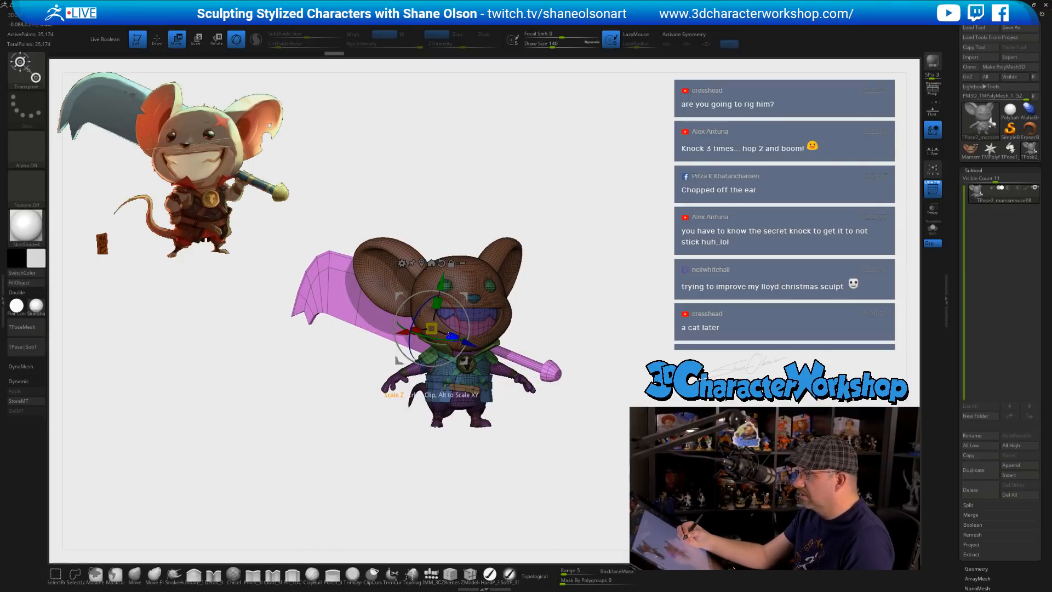
drag(459, 330, 432, 327)
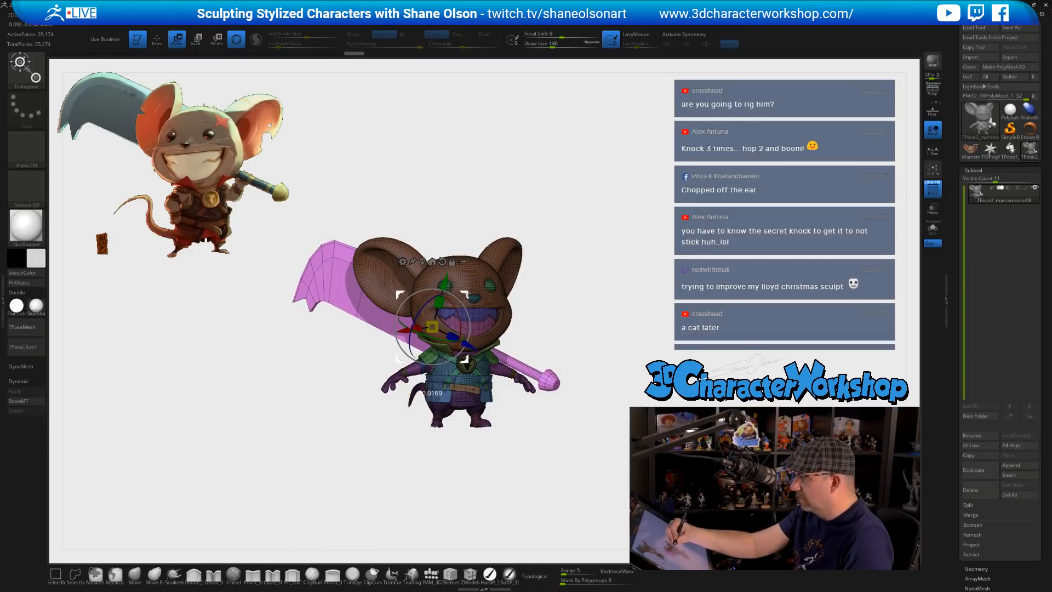
drag(467, 295, 468, 295)
mouse_move(608, 423)
mouse_down()
mouse_move(569, 425)
mouse_move(582, 421)
mouse_move(569, 413)
mouse_move(559, 448)
mouse_move(537, 461)
mouse_move(539, 471)
mouse_move(570, 475)
mouse_up()
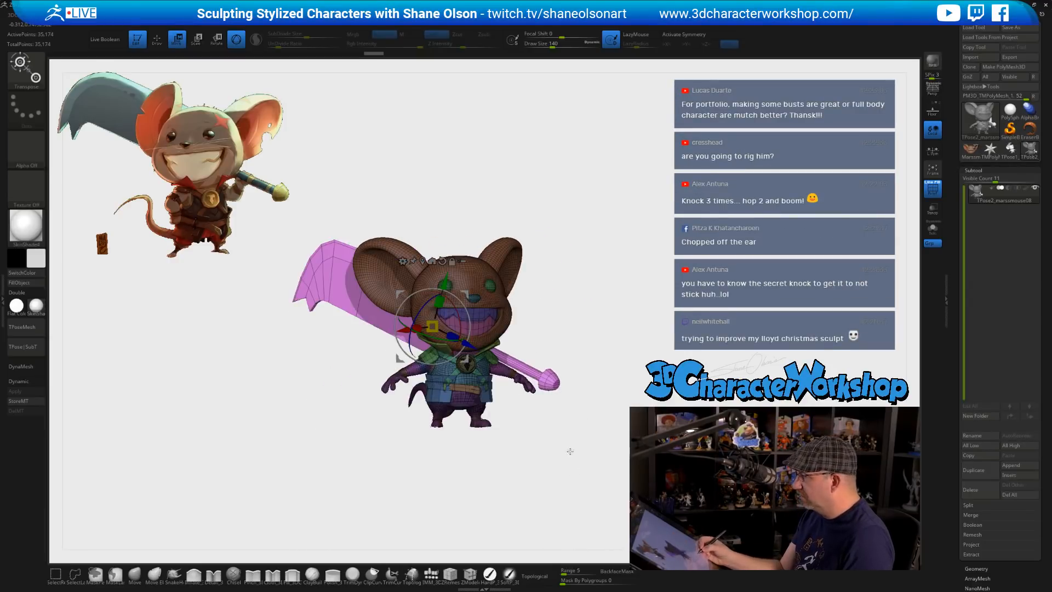
alt+drag(535, 395, 616, 432)
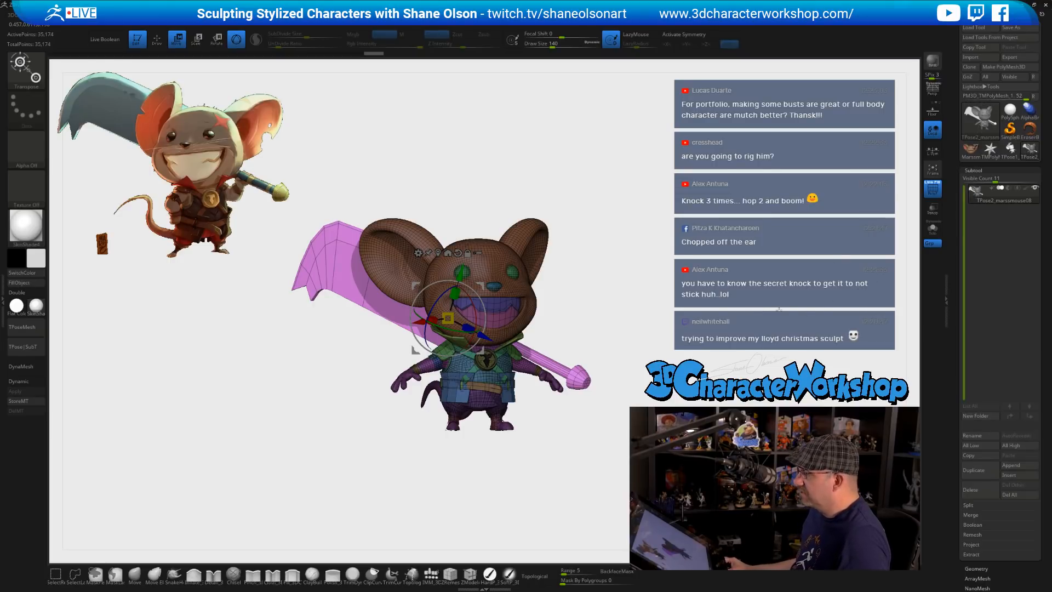
alt+drag(669, 320, 664, 311)
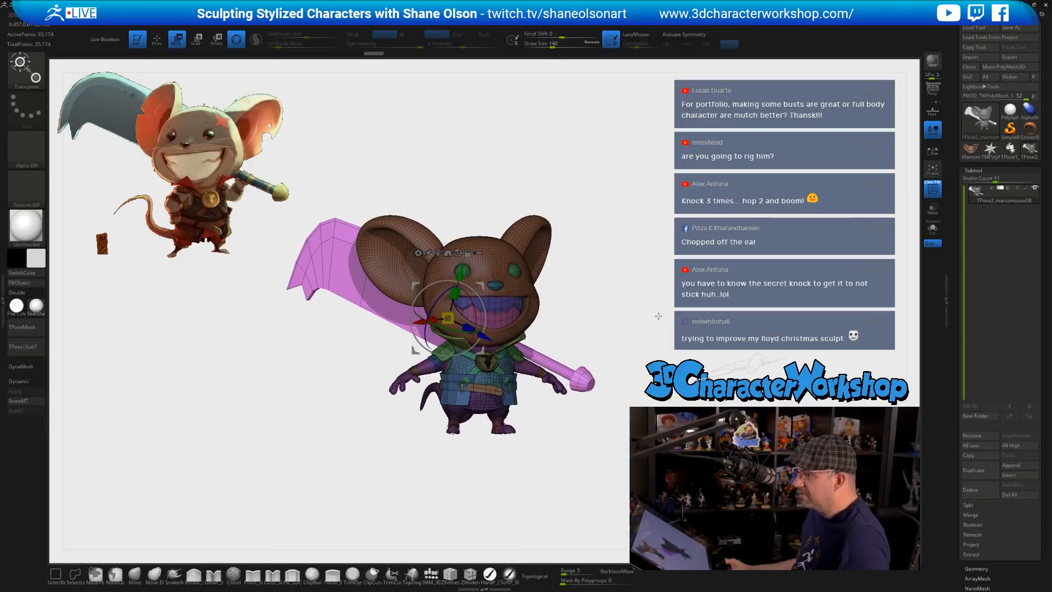
drag(427, 320, 427, 323)
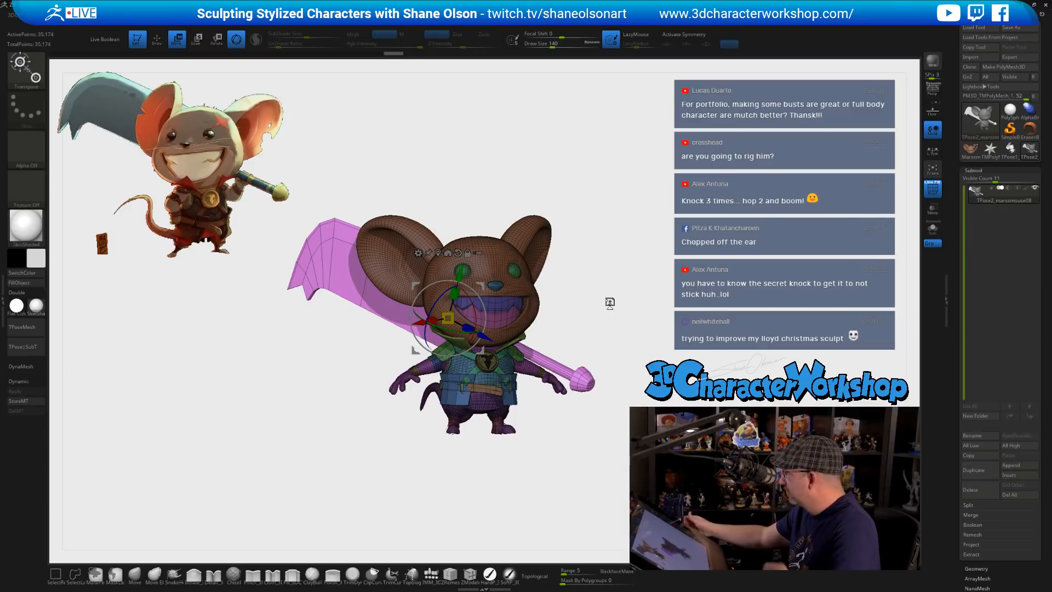
mouse_move(622, 417)
mouse_down()
mouse_move(784, 419)
mouse_move(669, 414)
mouse_move(642, 399)
mouse_move(623, 415)
mouse_move(638, 409)
mouse_up()
alt+drag(617, 340, 622, 384)
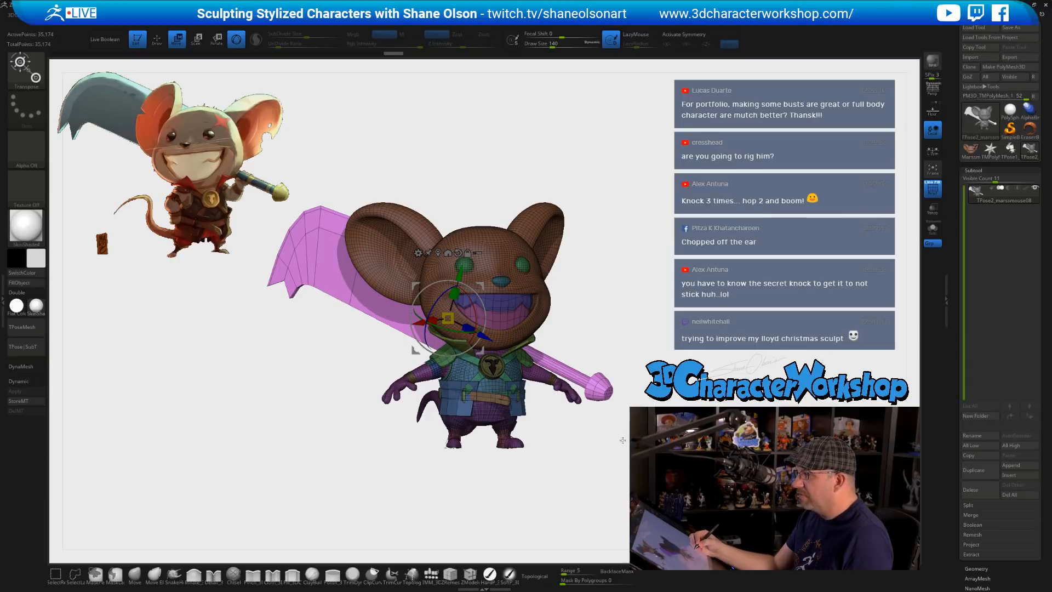
- Leave the gizmo for drawing mode and hide the mouse's head mesh and eyes
key(q)
mouse_move(623, 333)
mouse_down()
mouse_move(629, 317)
mouse_move(633, 332)
mouse_move(625, 312)
mouse_move(617, 322)
mouse_up()
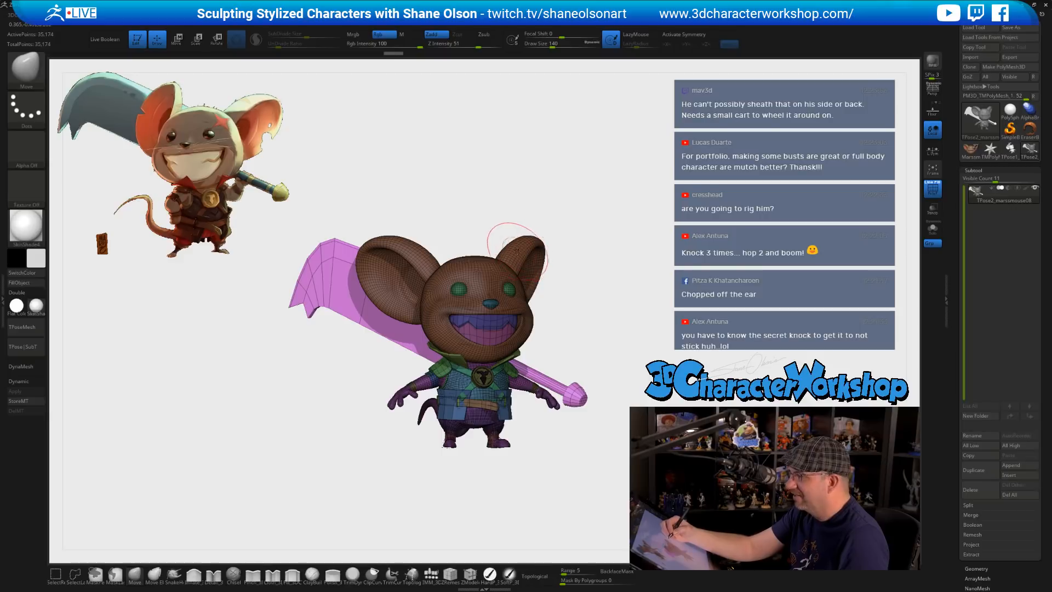
ctrl+shift+click(509, 282)
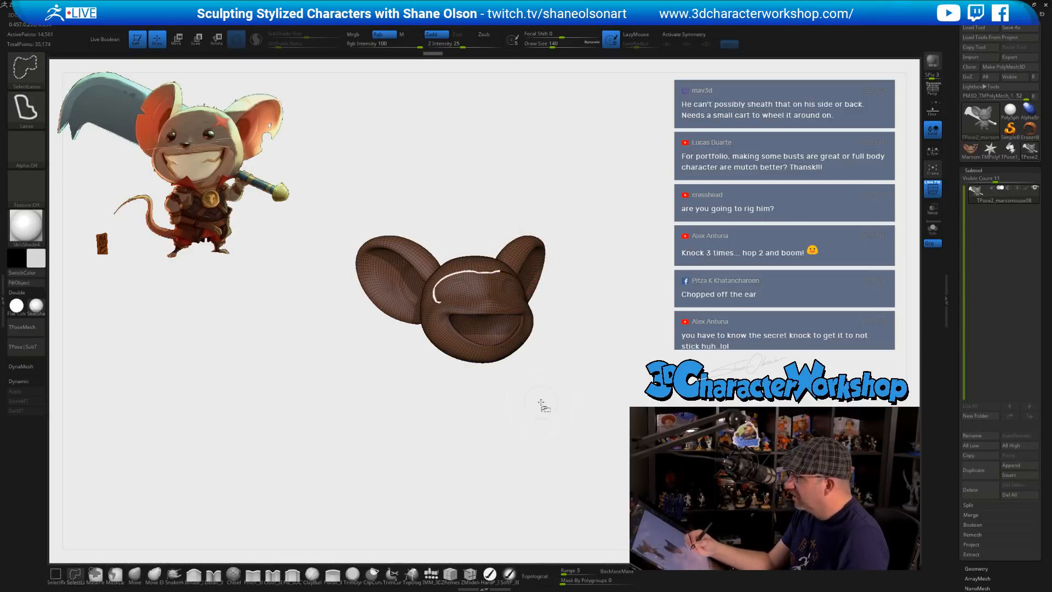
click(134, 573)
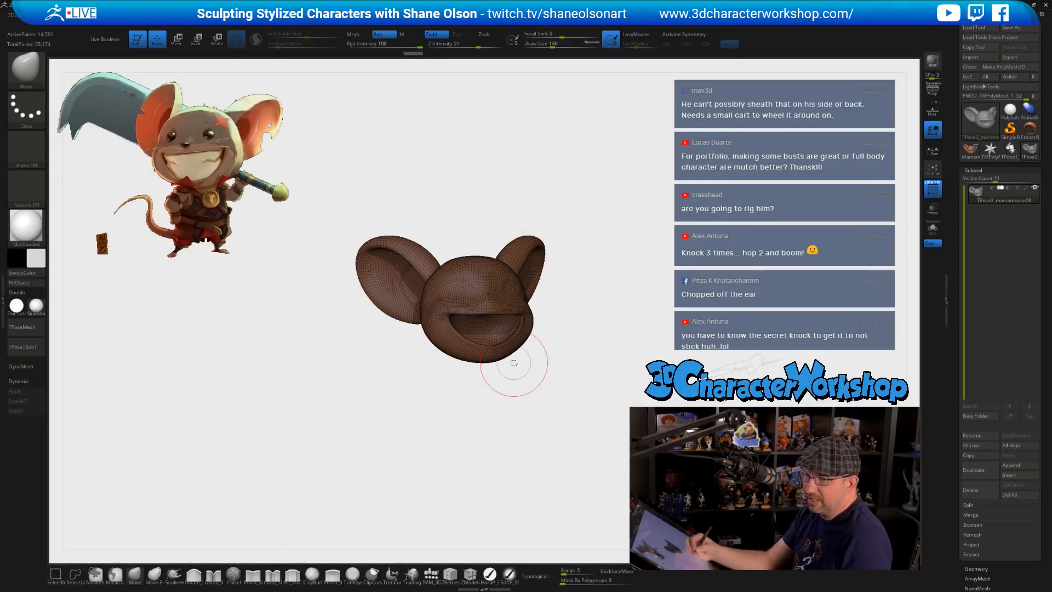
ctrl+shift+click(521, 269)
ctrl+shift+click(506, 294)
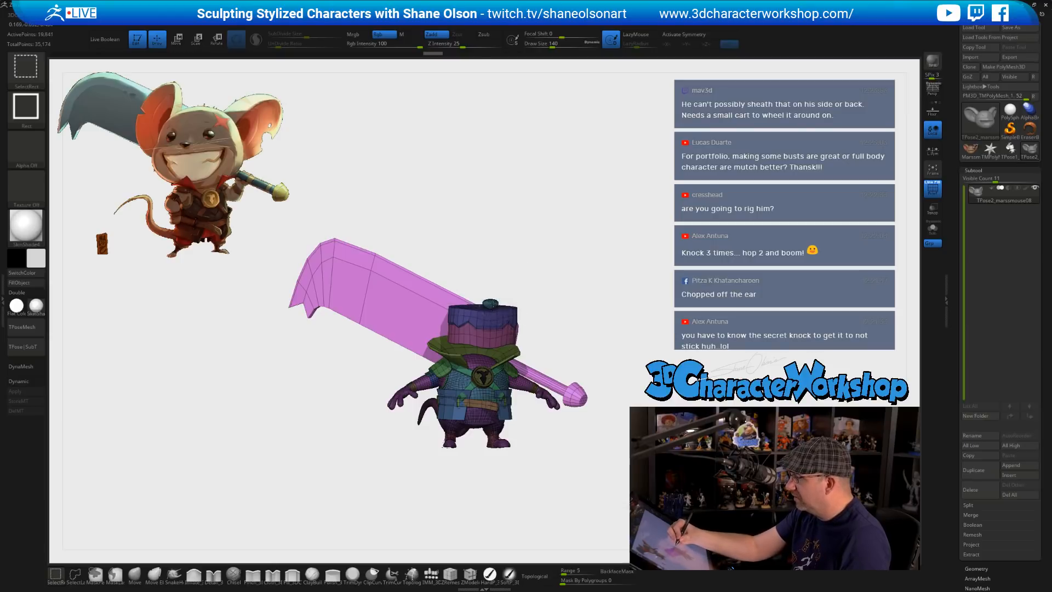
- Hide the nose, teeth and mouth pieces, and invert visibility to isolate the complete head
ctrl+shift+click(494, 304)
ctrl+shift+click(502, 317)
ctrl+shift+click(503, 328)
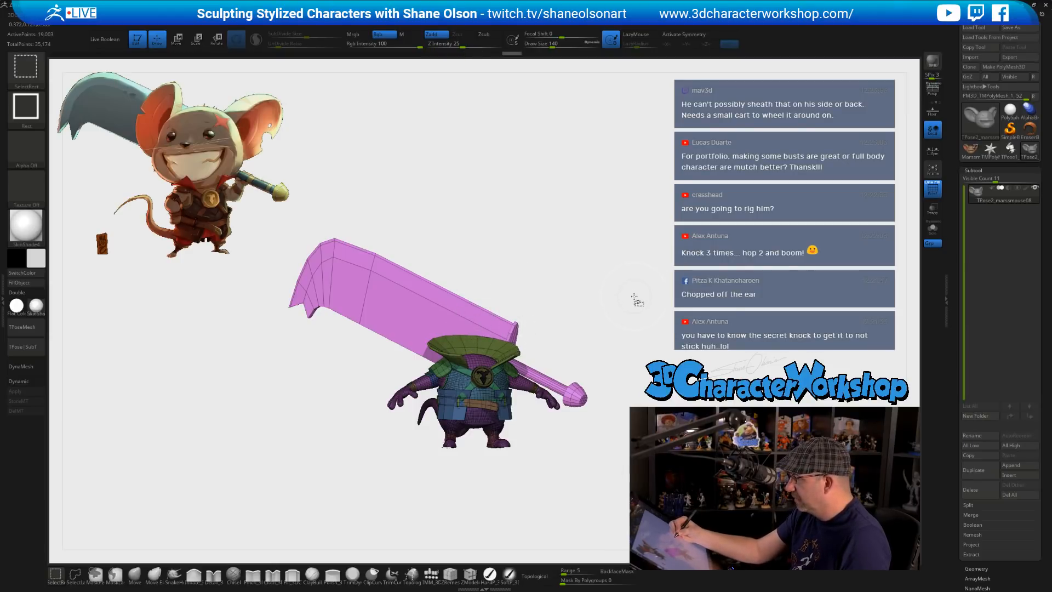
ctrl+shift+drag(631, 281, 646, 291)
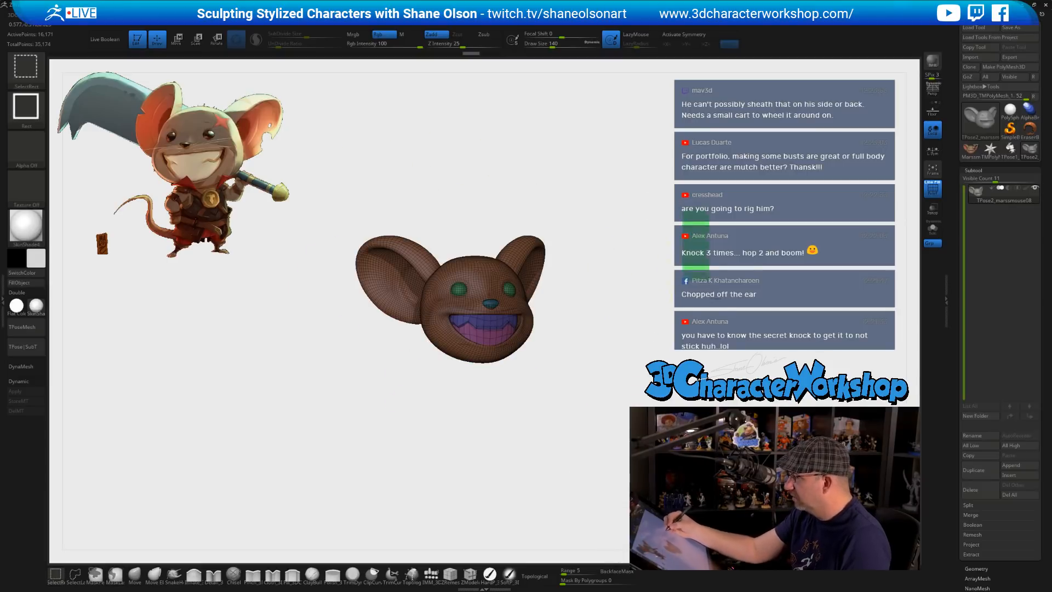
ctrl+shift+click(628, 274)
- Leave the isolated head pieces unmasked with the body and sword masked, and show the full model again
mouse_move(255, 218)
ctrl+mouse_down()
mouse_move(672, 312)
mouse_move(670, 277)
mouse_move(701, 301)
ctrl+mouse_up()
ctrl+shift+click(705, 256)
key(ctrl+z)
mouse_move(648, 221)
ctrl+alt+mouse_down()
mouse_move(485, 154)
mouse_move(419, 465)
mouse_move(667, 299)
ctrl+alt+mouse_up()
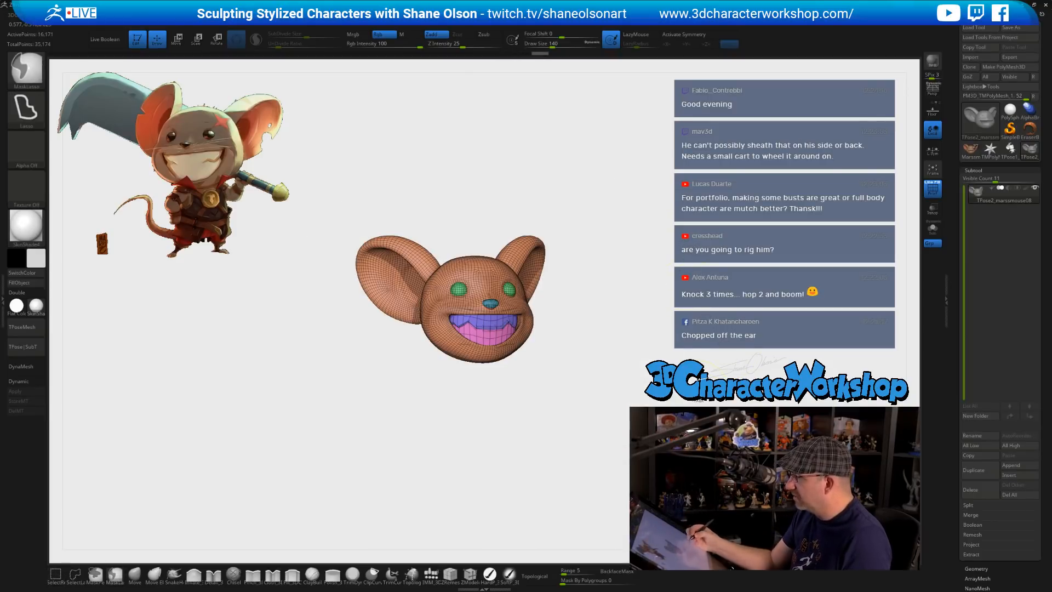
ctrl+shift+click(720, 336)
- Place the gizmo at the base of the neck and rotate the head toward the mouse's right side
key(e)
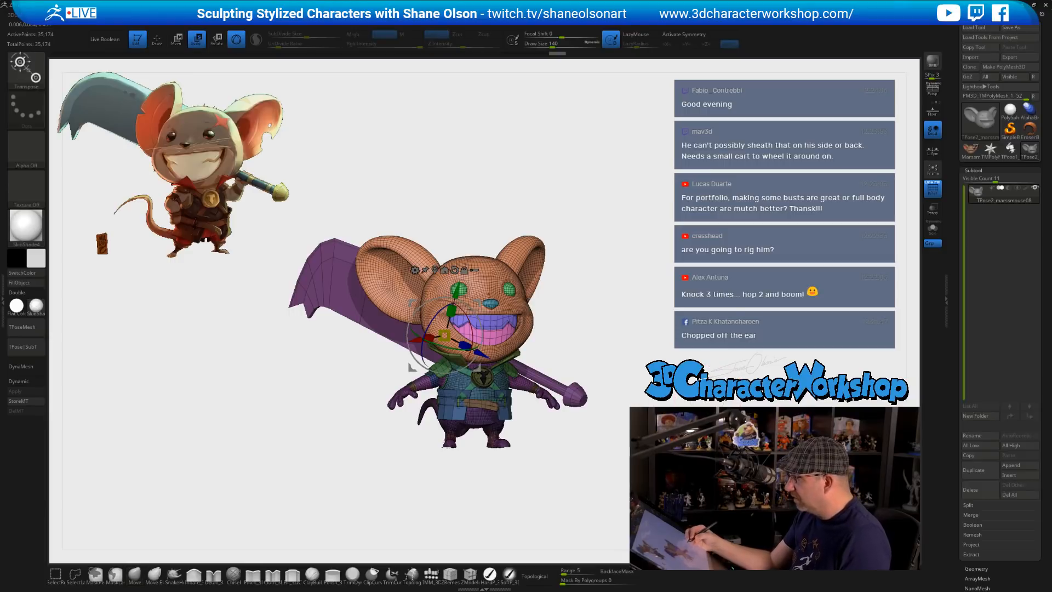
click(435, 270)
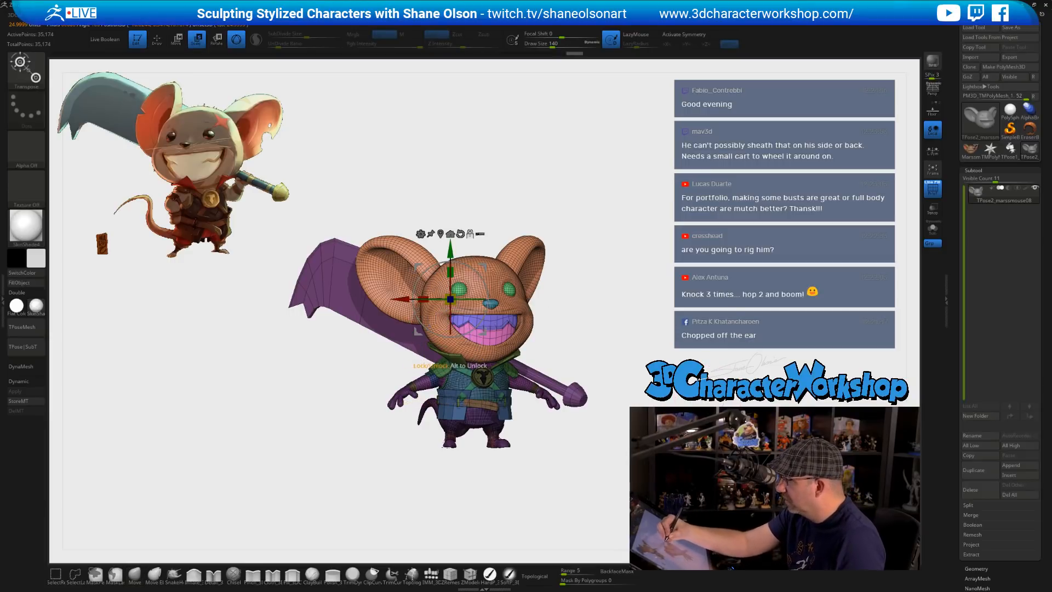
drag(476, 247, 625, 409)
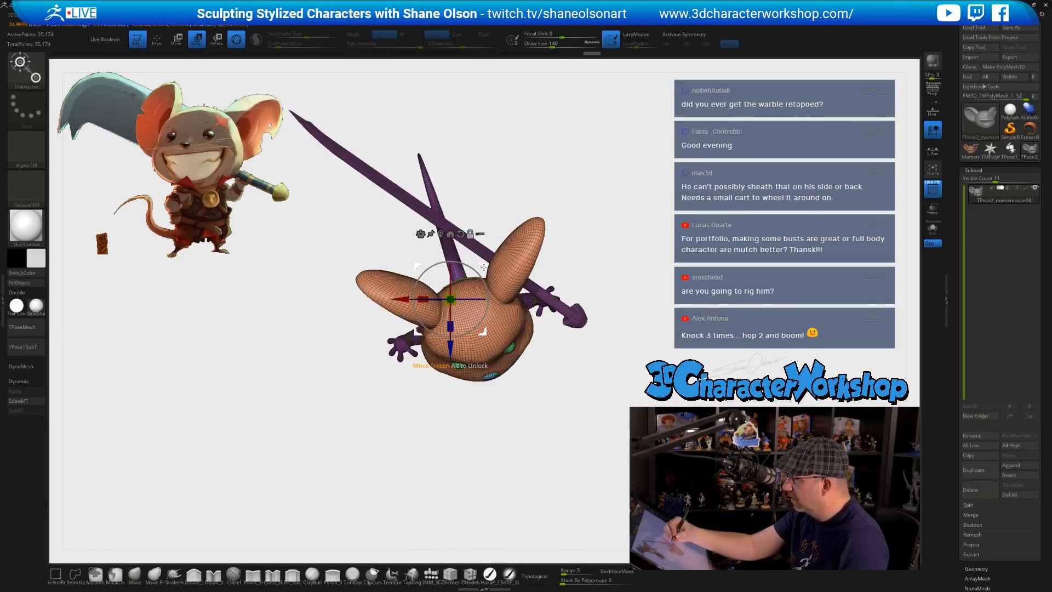
alt+drag(484, 267, 506, 298)
drag(645, 341, 656, 307)
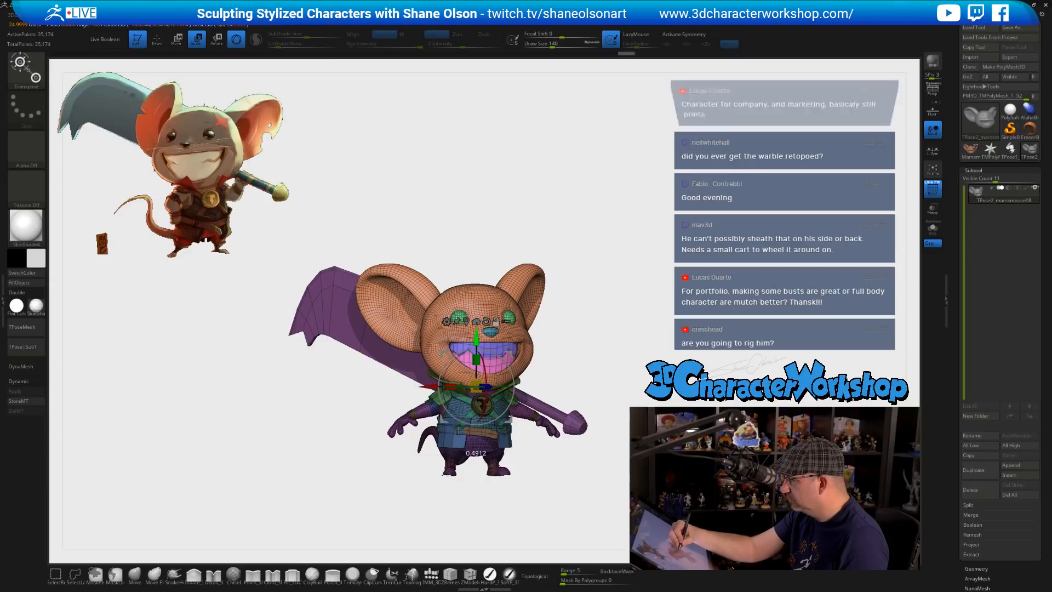
mouse_move(623, 384)
mouse_down()
mouse_move(588, 393)
mouse_move(619, 391)
mouse_up()
drag(502, 388, 467, 367)
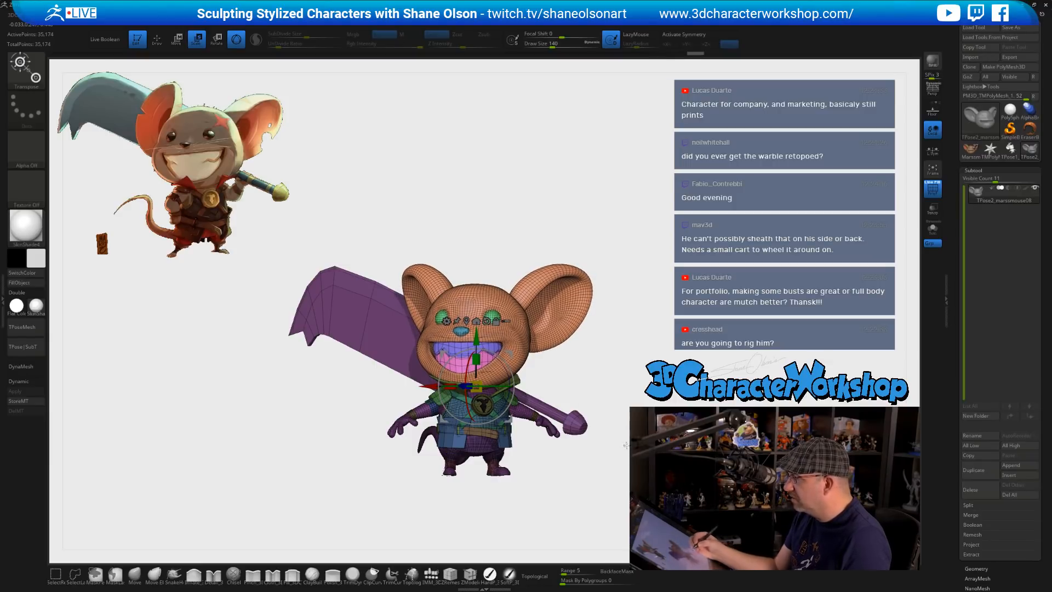
- Tilt the head slightly toward the mouse's right shoulder to match the concept reference
alt+drag(628, 445, 616, 408)
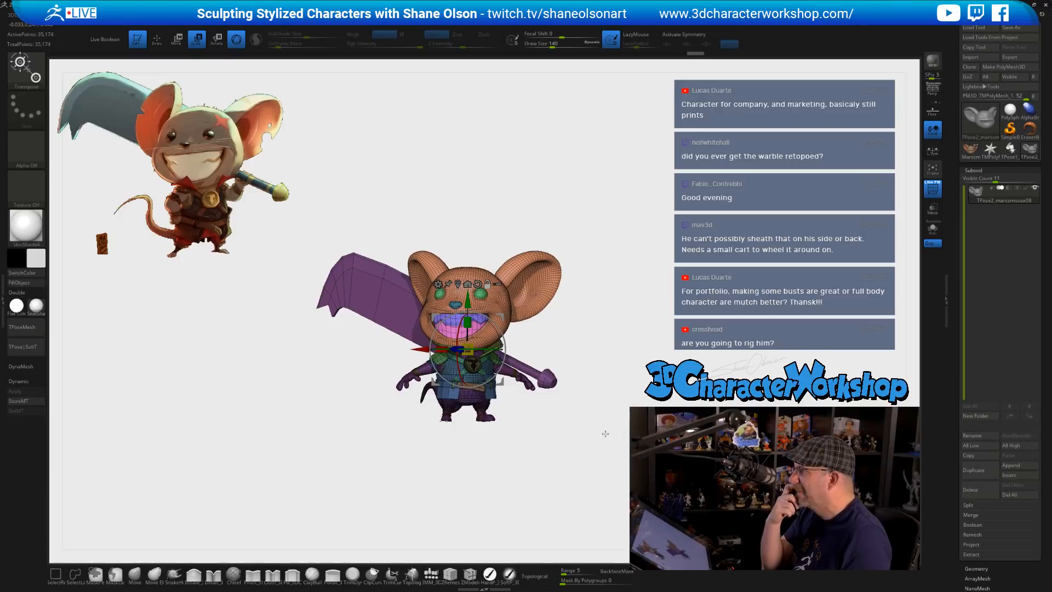
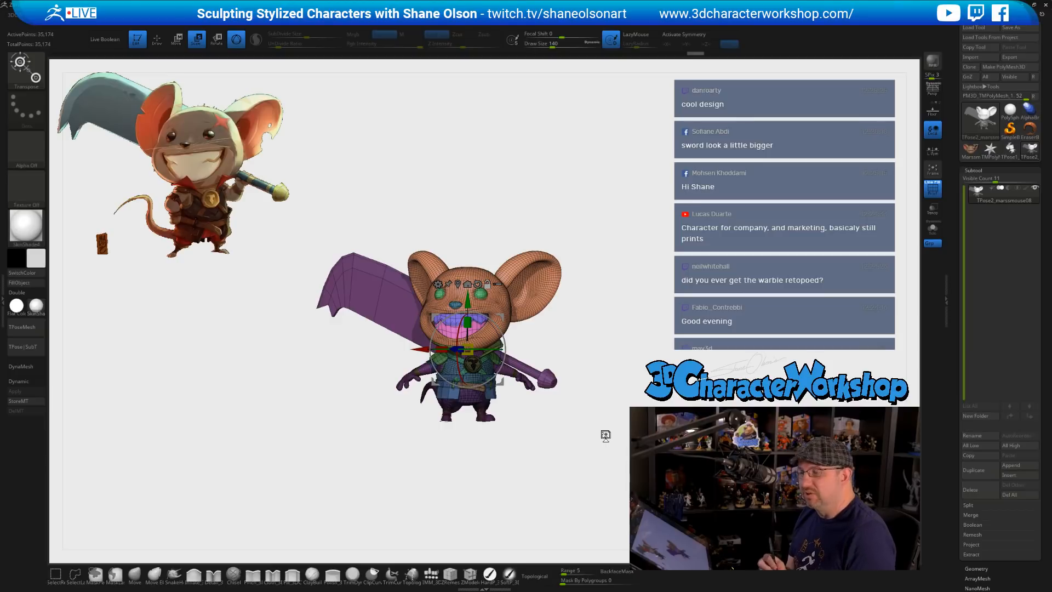
drag(605, 437, 612, 378)
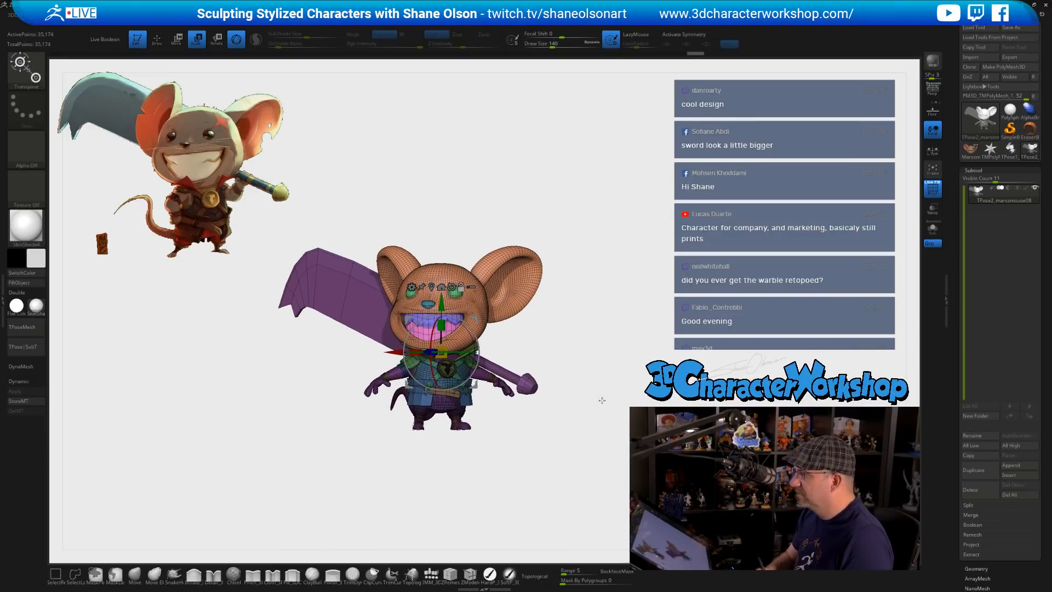
alt+drag(578, 344, 613, 363)
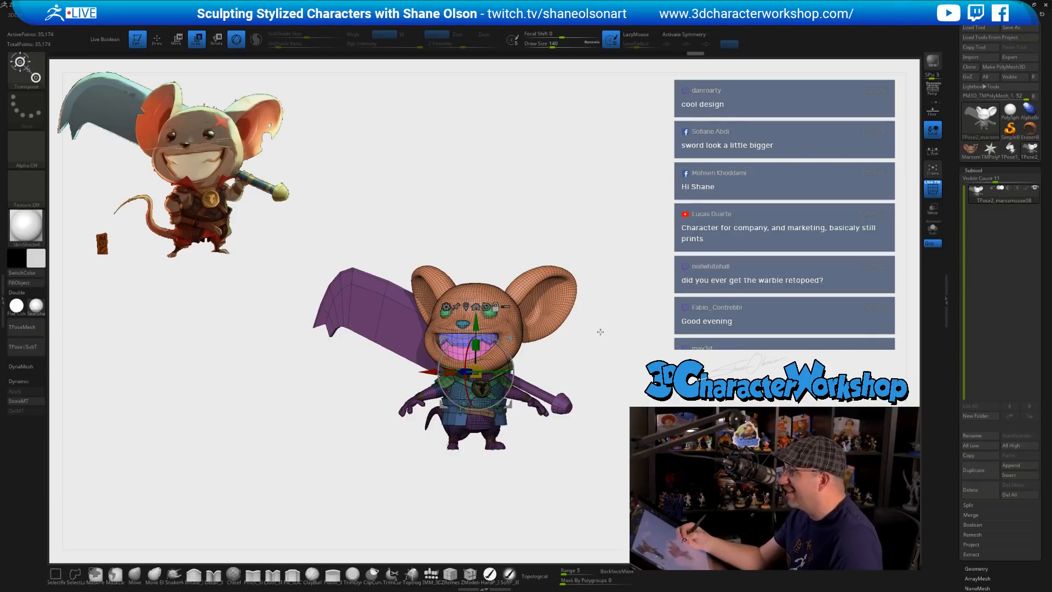
alt+drag(601, 333, 571, 370)
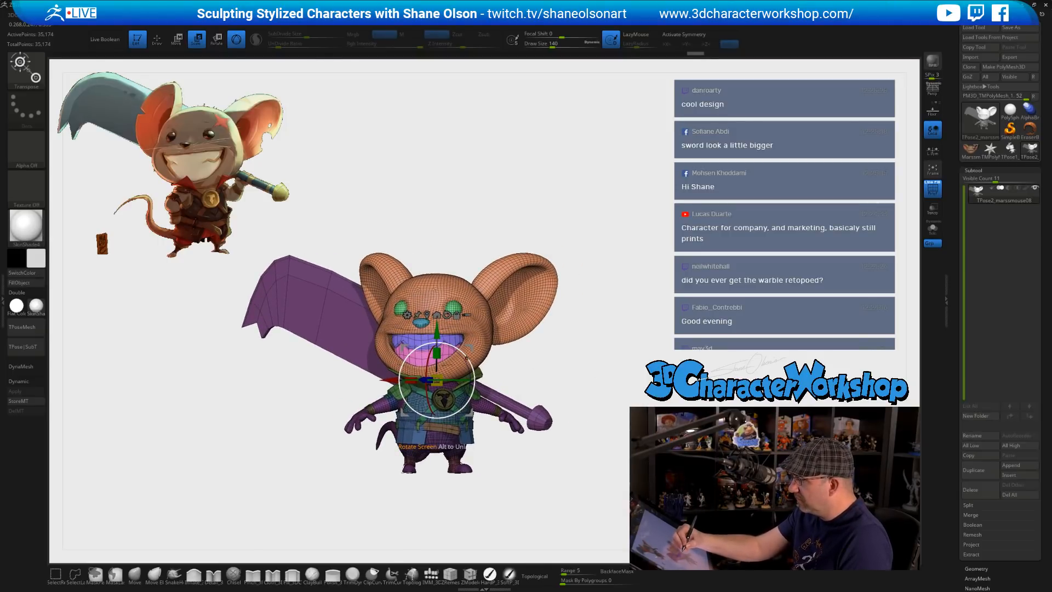
drag(466, 355, 465, 353)
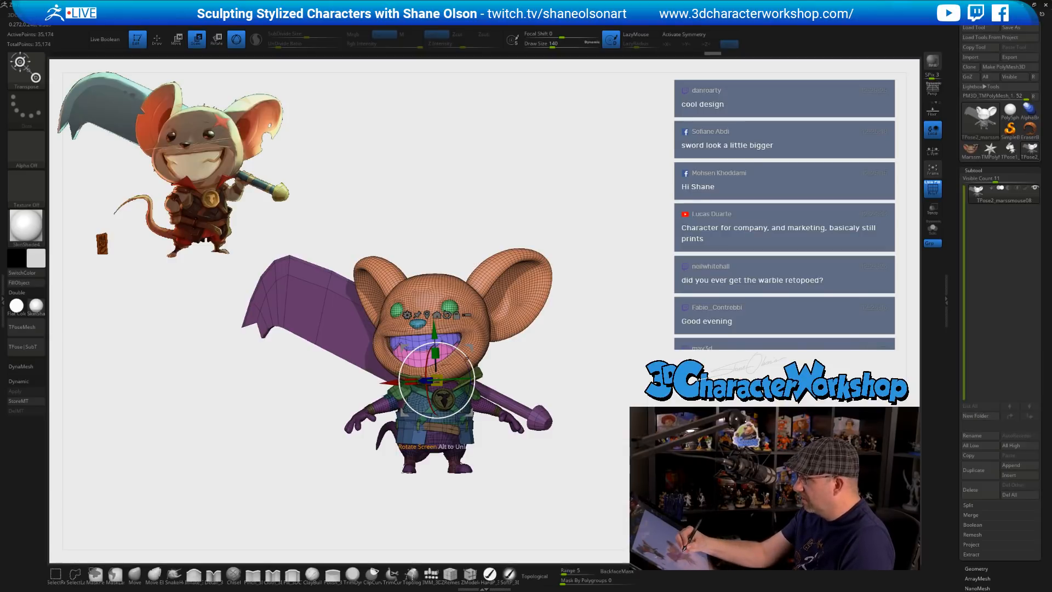
drag(467, 357, 569, 379)
- Set the perspective camera to the 85 mm focal length preset
key(space)
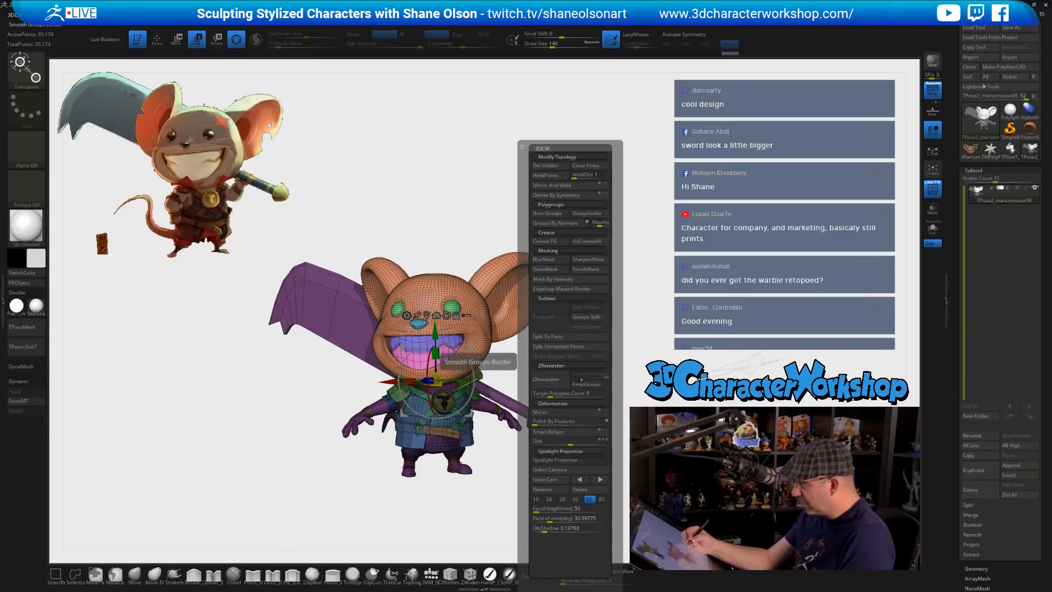
click(602, 499)
drag(601, 396, 606, 405)
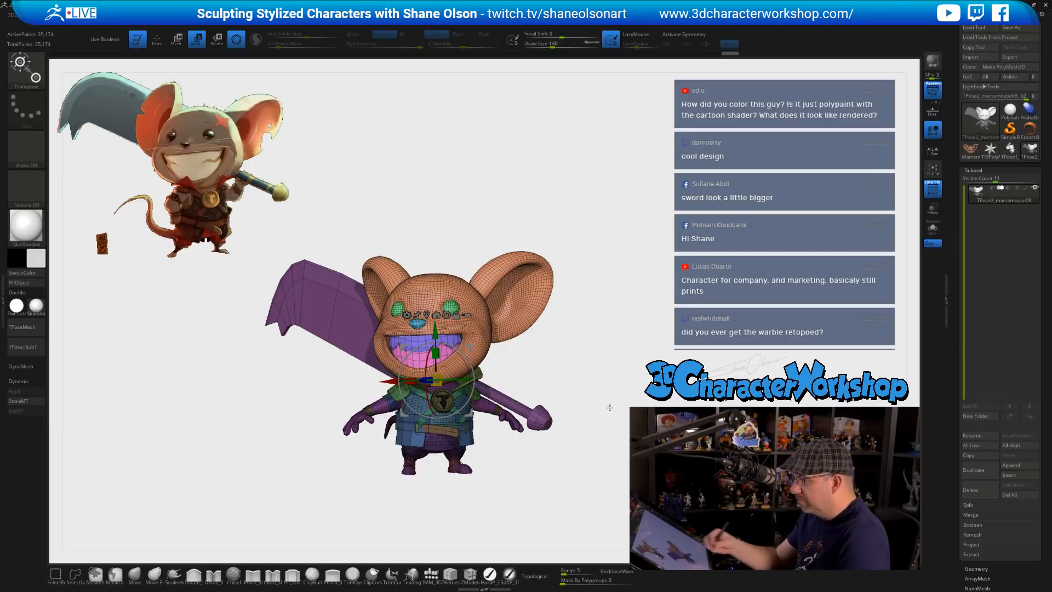
drag(606, 359, 600, 294)
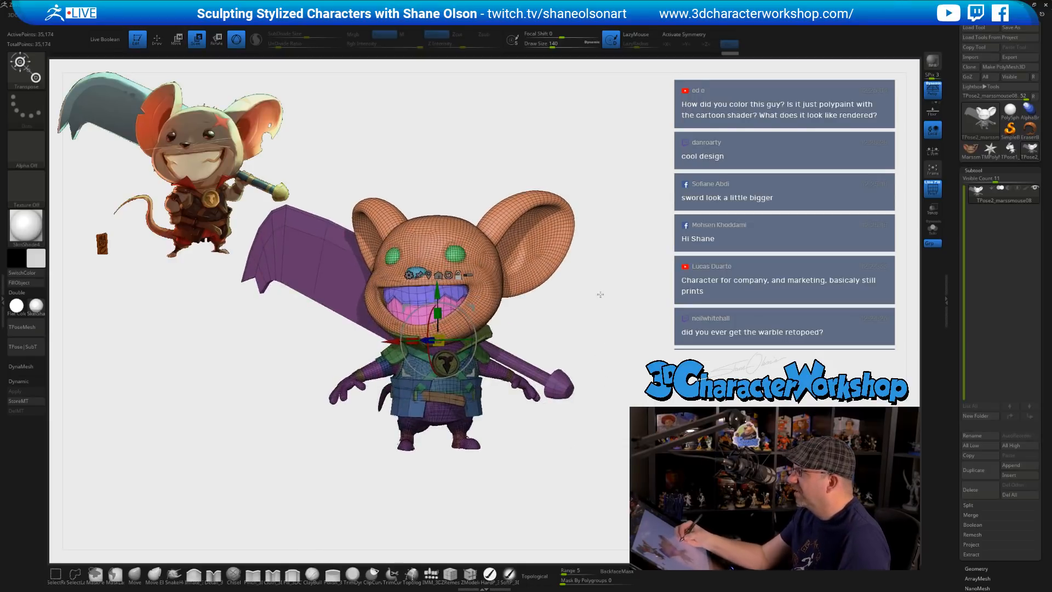
key(ctrl)
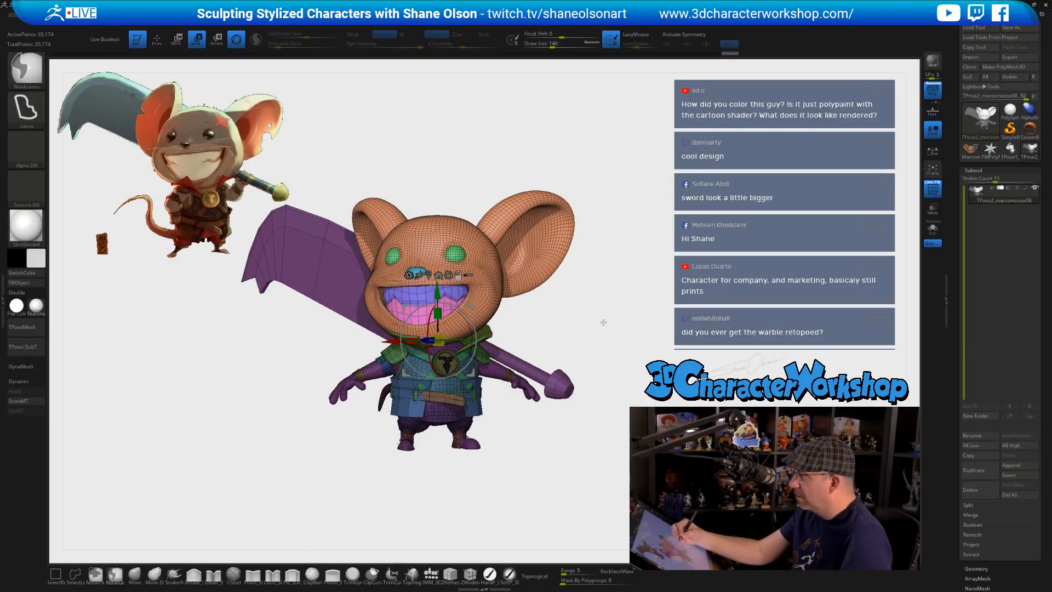
drag(600, 309, 594, 308)
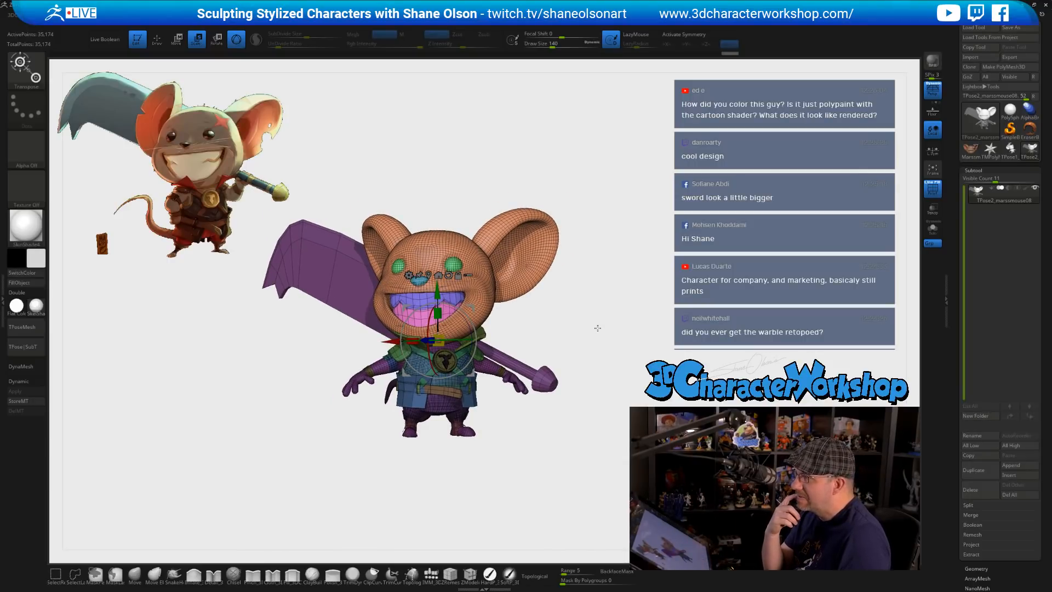
drag(576, 312, 562, 342)
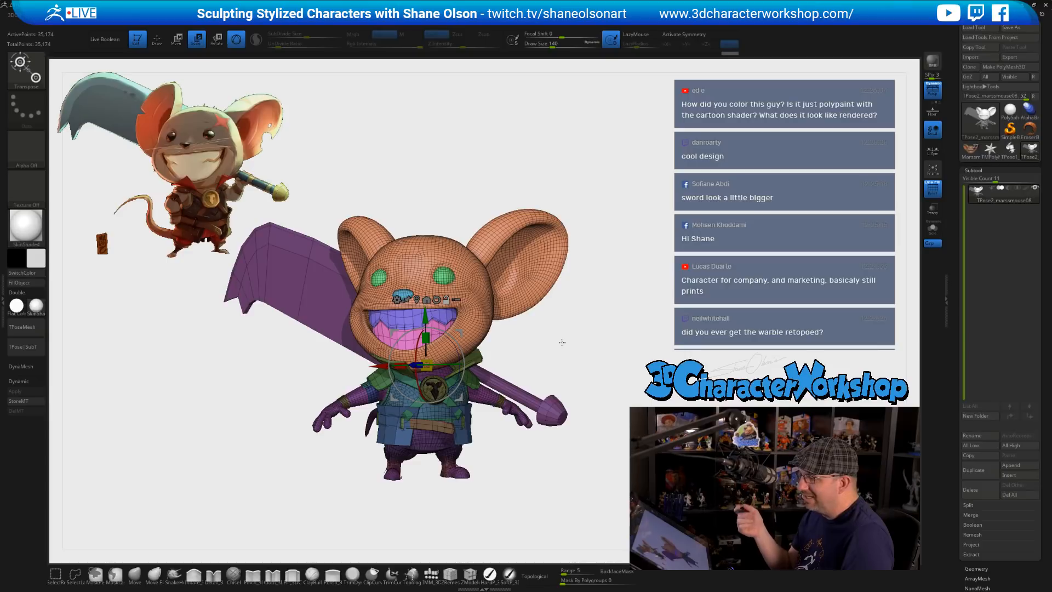
- Turn off the polygroup wireframe display and clear the mask from the model
key(shift+f)
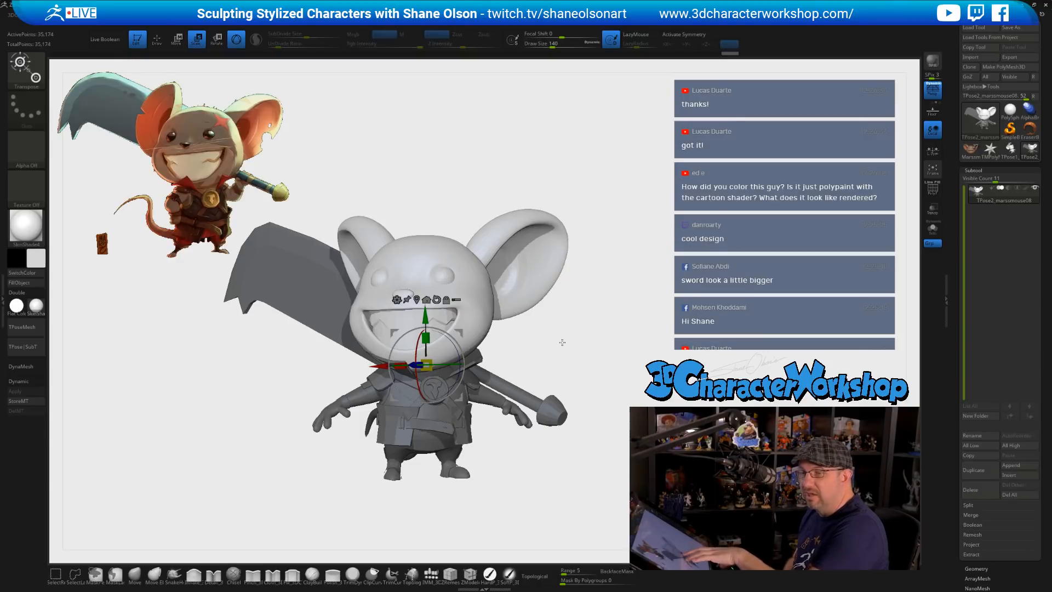
drag(578, 340, 570, 373)
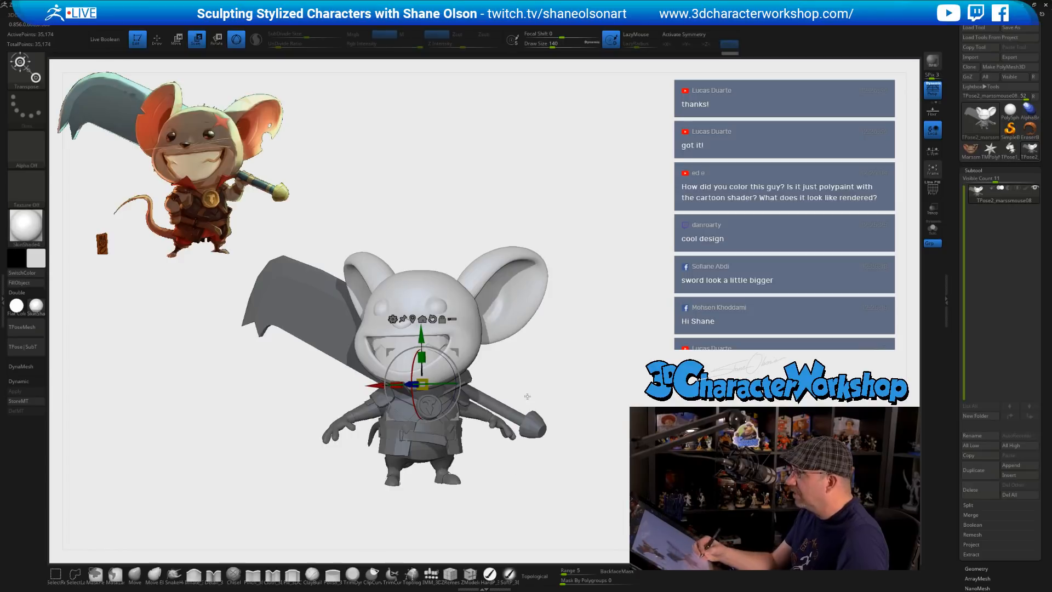
alt+drag(418, 489, 460, 421)
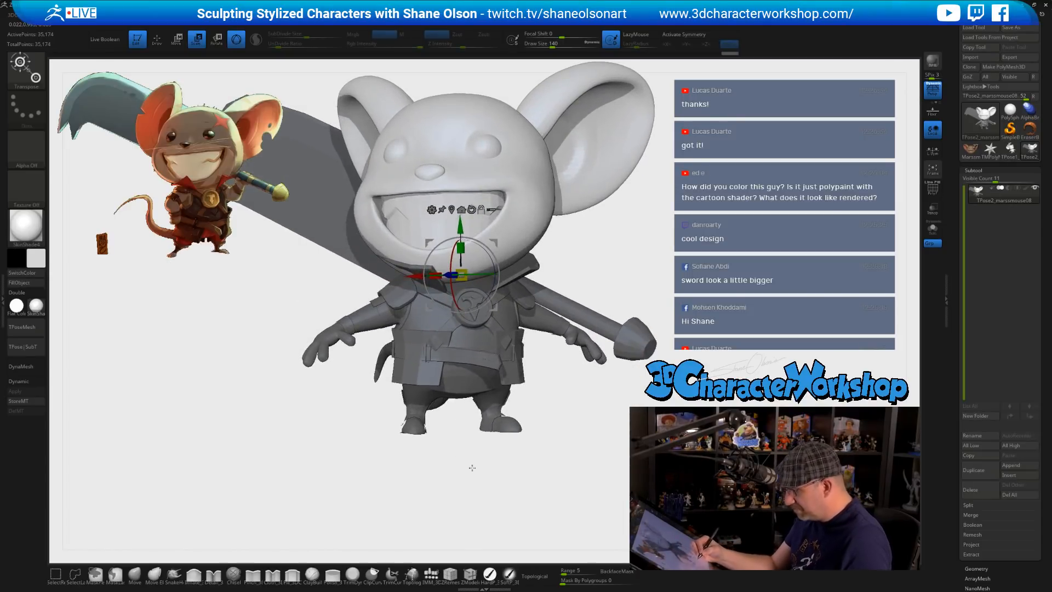
mouse_move(466, 473)
ctrl+mouse_down()
mouse_move(516, 480)
mouse_move(486, 477)
mouse_move(493, 452)
ctrl+mouse_up()
- Switch to the Move brush and reduce its draw size to 51 for work around the legs
key(q)
mouse_move(433, 483)
mouse_down()
mouse_move(484, 488)
mouse_move(513, 476)
mouse_move(503, 496)
mouse_up()
key(s)
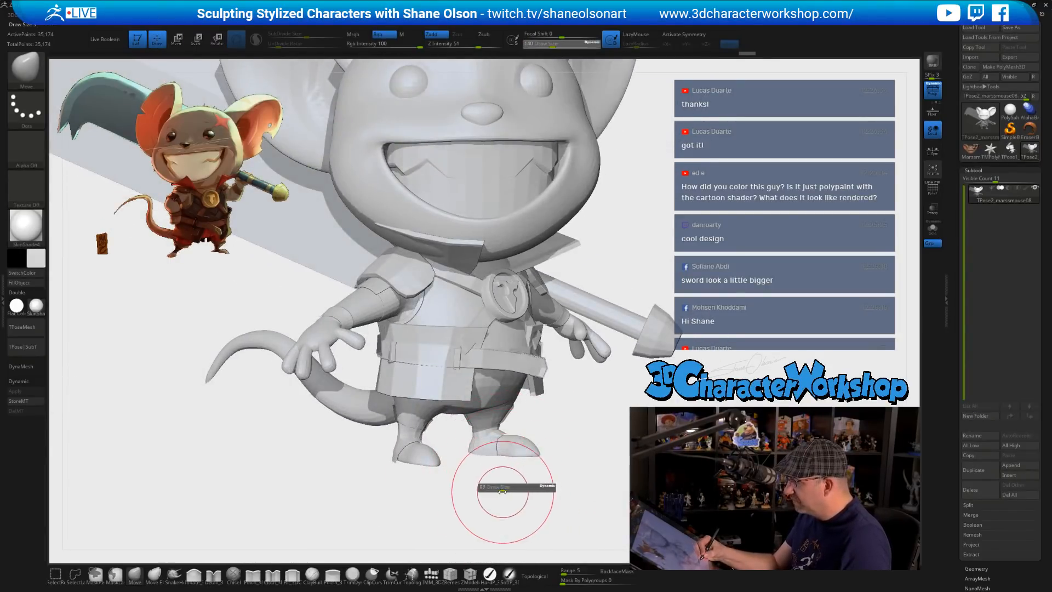
mouse_move(458, 461)
alt+mouse_down()
mouse_move(461, 483)
mouse_move(464, 447)
alt+mouse_up()
key(s)
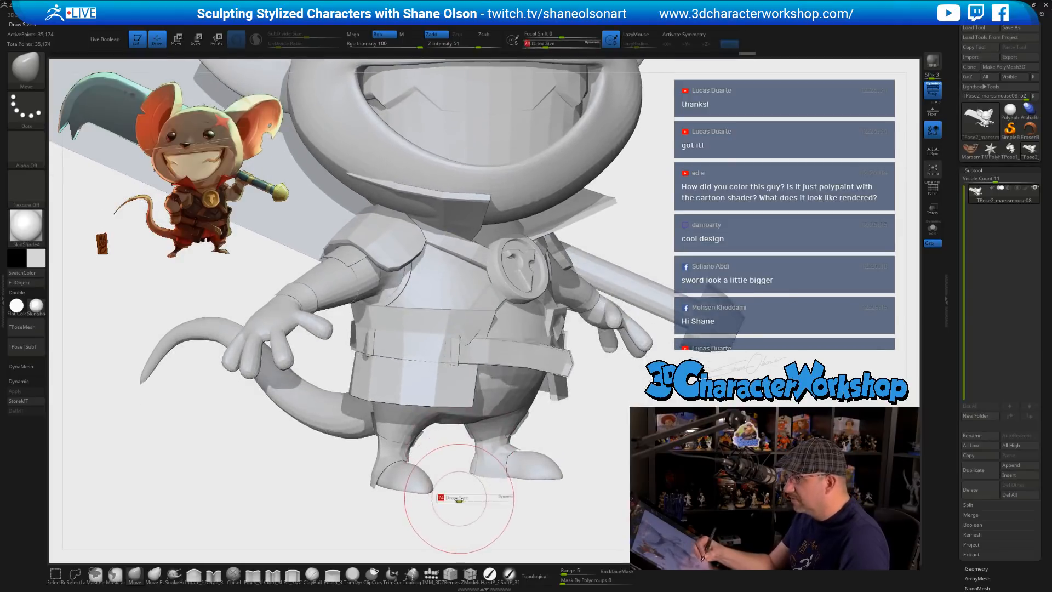
mouse_move(464, 499)
mouse_down()
mouse_move(446, 495)
mouse_move(479, 501)
mouse_move(463, 513)
mouse_move(460, 500)
mouse_move(480, 516)
mouse_move(454, 504)
mouse_up()
- Isolate the mouse's body with its arms, legs and tail, hiding the head, clothing and sword
ctrl+shift+click(403, 429)
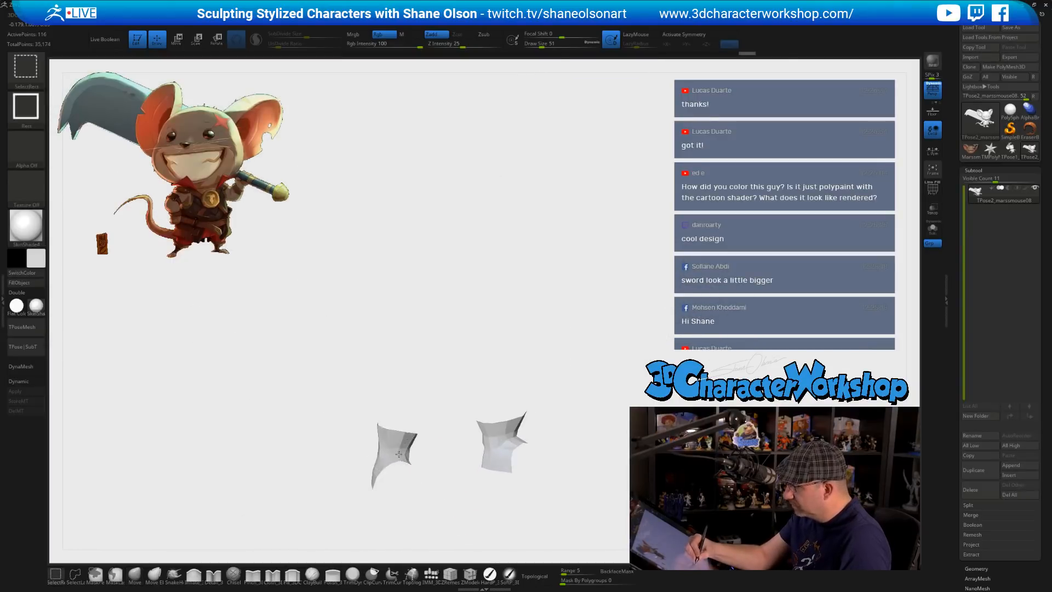
ctrl+shift+click(403, 428)
ctrl+shift+click(420, 478)
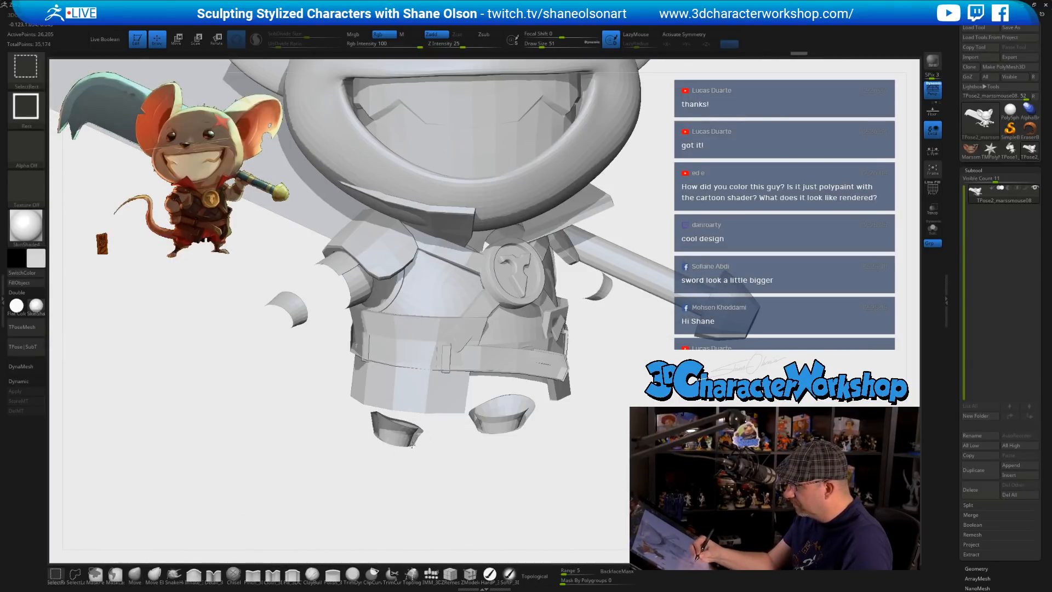
ctrl+shift+click(469, 495)
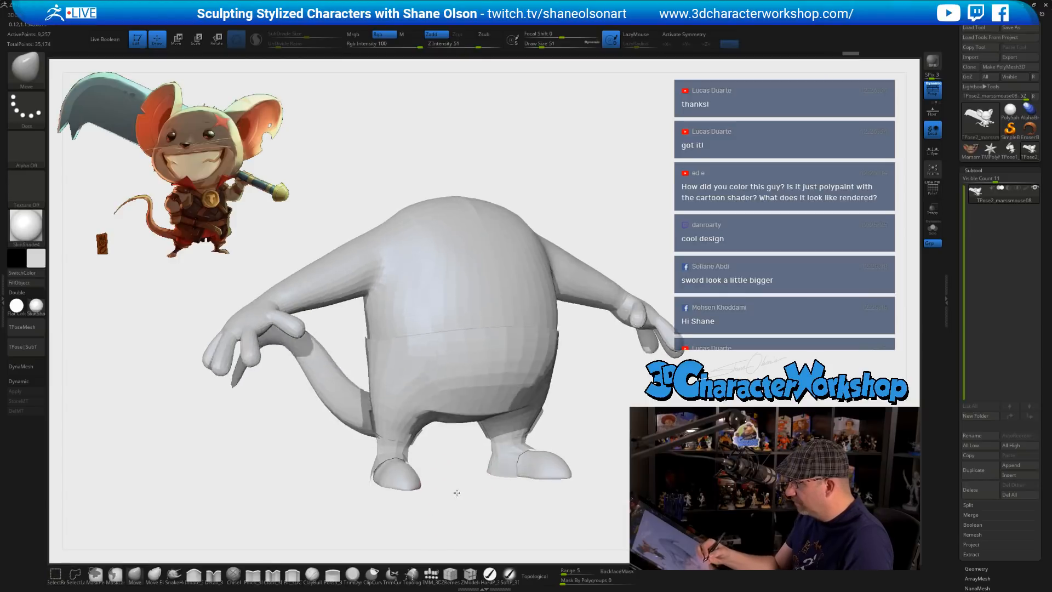
mouse_move(457, 493)
mouse_down()
mouse_move(503, 485)
mouse_move(520, 440)
mouse_move(532, 464)
mouse_move(465, 485)
mouse_up()
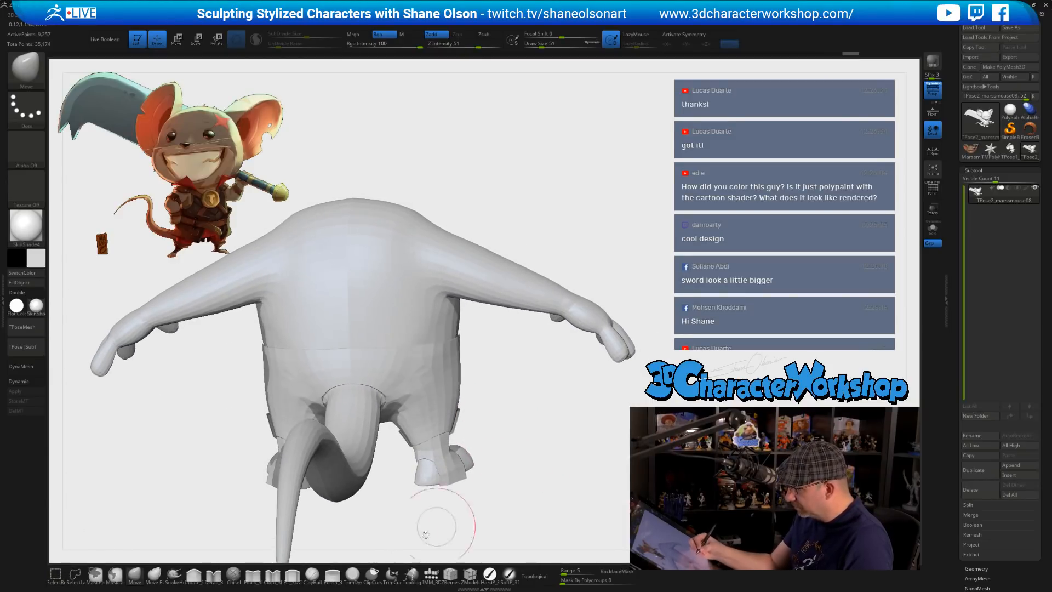
- Mask the mouse's right leg and foot from behind with the MaskLasso brush
click(115, 573)
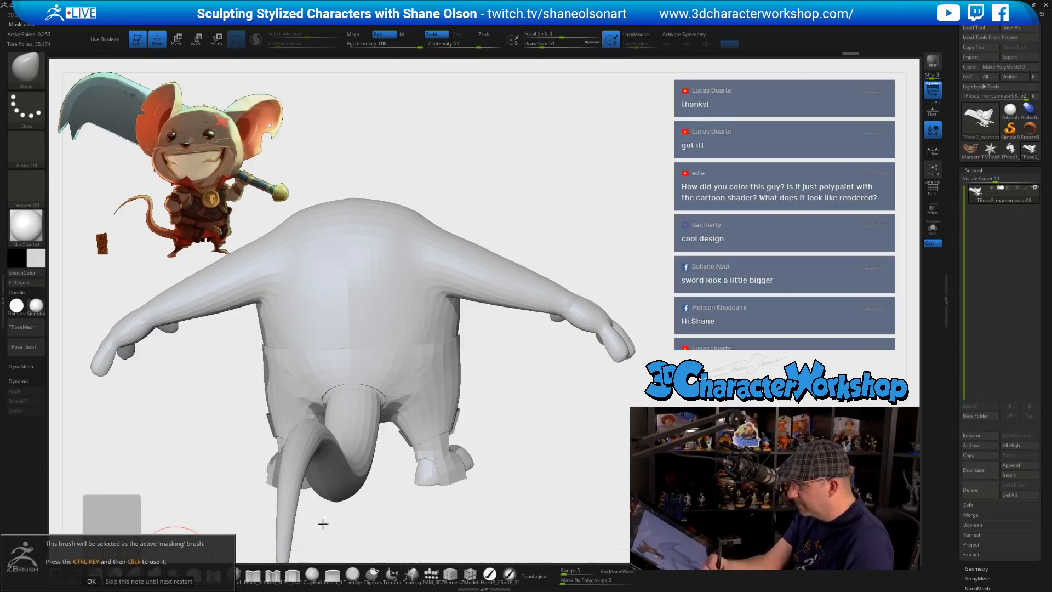
click(92, 581)
mouse_move(484, 389)
ctrl+mouse_down()
mouse_move(473, 370)
mouse_move(427, 391)
mouse_move(422, 417)
mouse_move(462, 520)
mouse_move(542, 493)
ctrl+mouse_up()
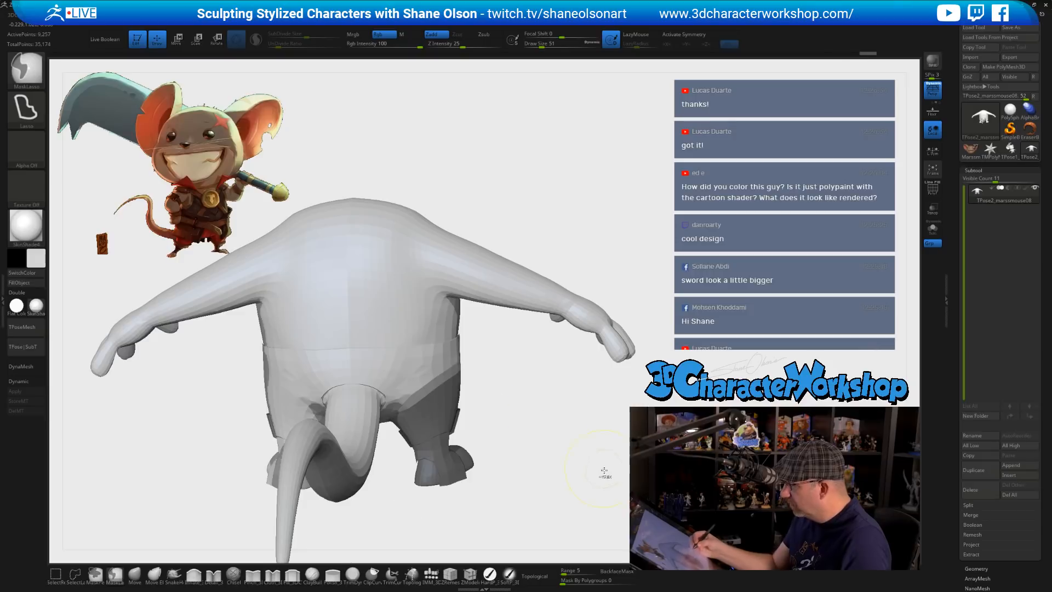
- Unhide all parts, soften the right leg's mask edge and invert the mask so only that leg can be edited
ctrl+shift+click(621, 480)
mouse_move(620, 481)
mouse_down()
mouse_move(572, 481)
mouse_move(625, 453)
mouse_up()
ctrl+click(596, 511)
ctrl+click(623, 458)
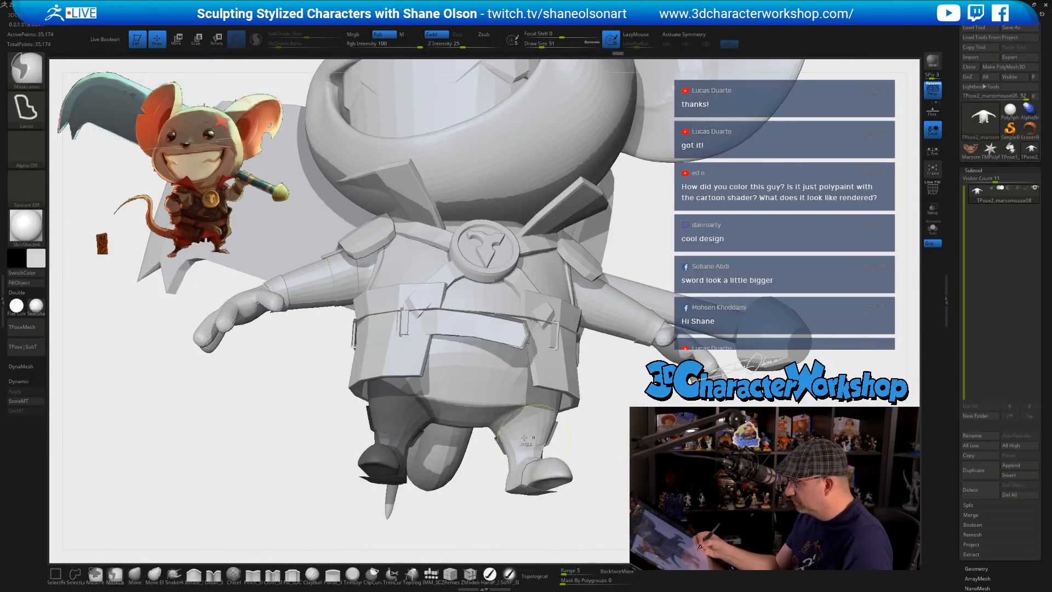
ctrl+click(399, 408)
ctrl+click(399, 408)
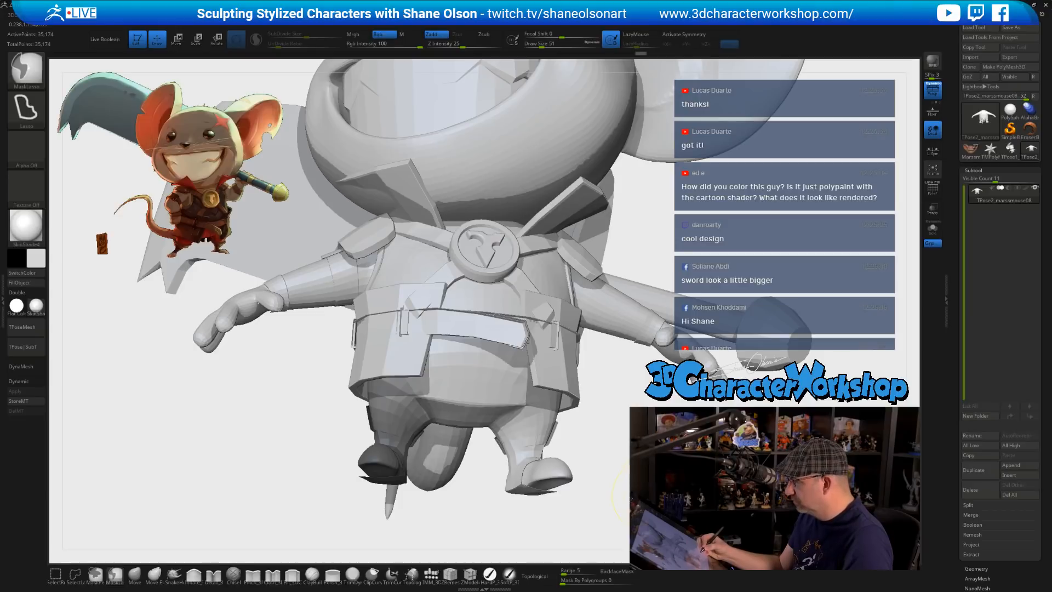
ctrl+click(625, 490)
- Place the transform gizmo at the top of the mouse's right leg and rotate the leg slightly outward
key(w)
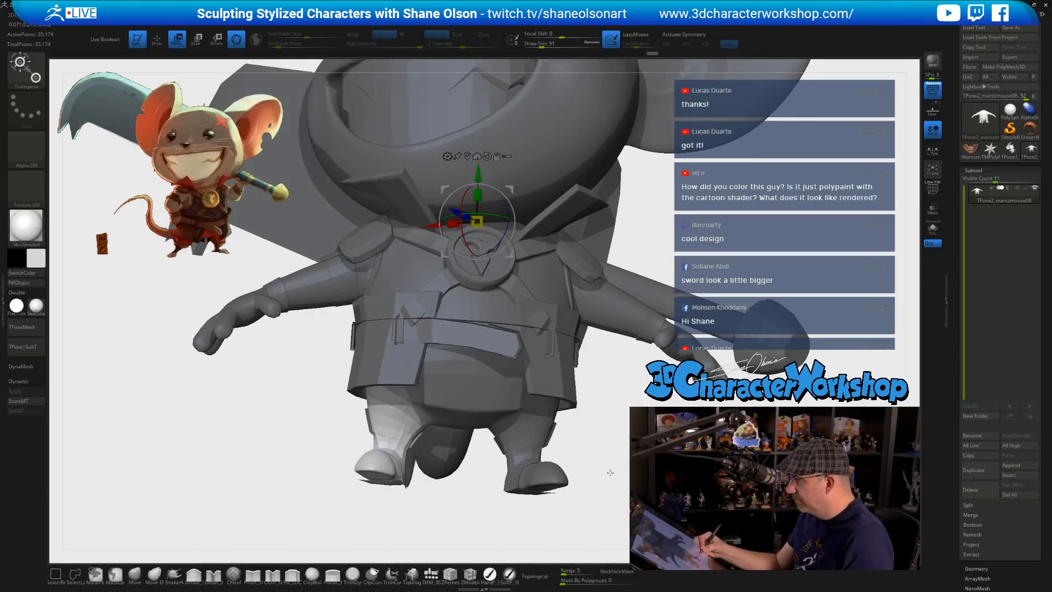
alt+click(397, 395)
right_drag(491, 384, 508, 420)
drag(398, 432, 380, 461)
right_drag(444, 493, 501, 486)
right_drag(490, 431, 496, 390)
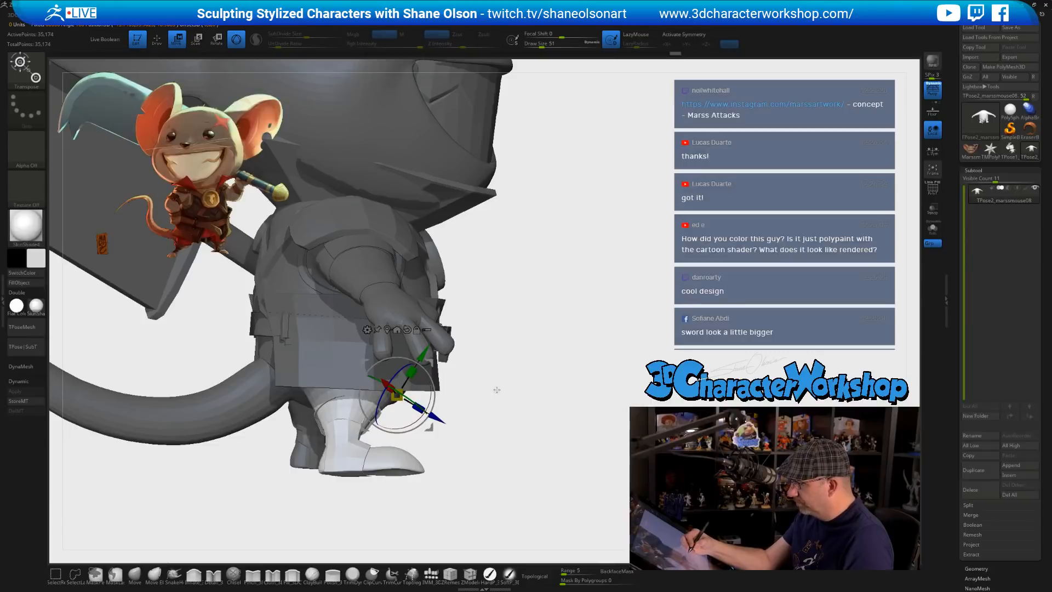
right_drag(615, 449, 616, 453)
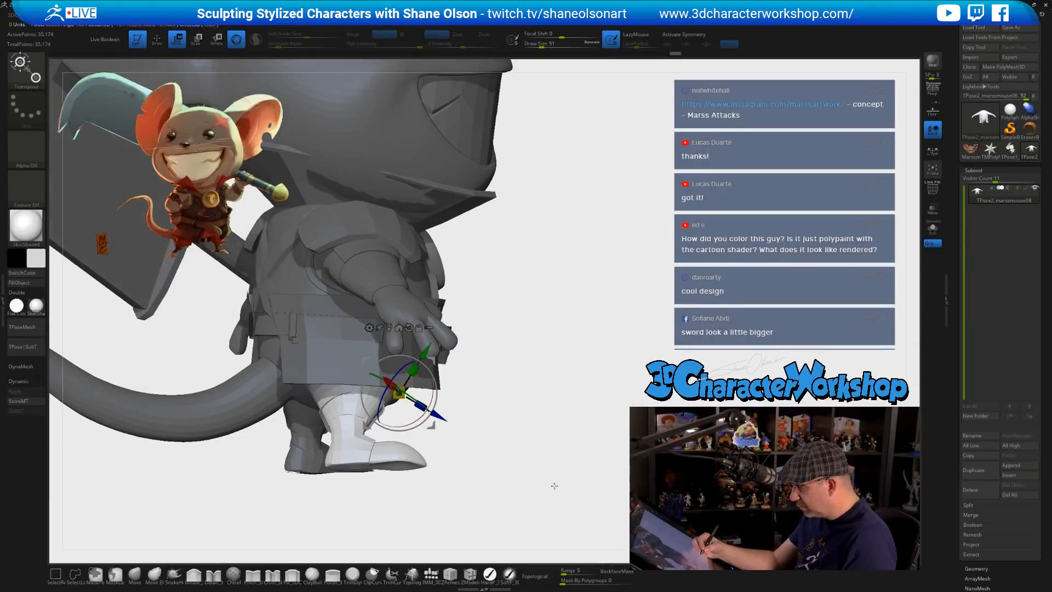
- Turn on the floor grid and shift the mouse's right leg slightly to line its foot up with the floor
click(933, 111)
alt+right_drag(485, 436, 536, 439)
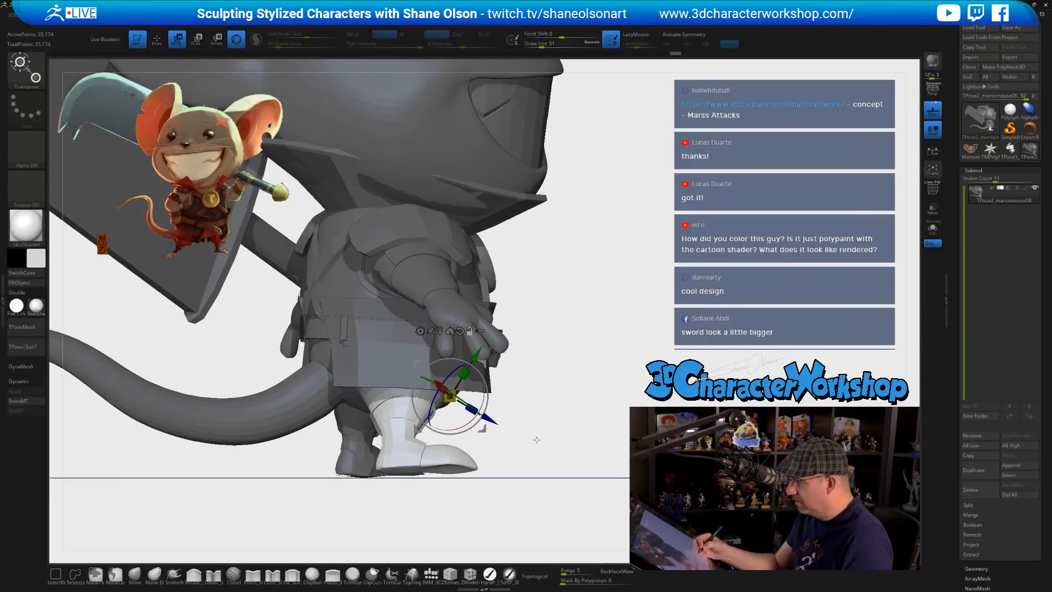
right_drag(575, 395, 487, 402)
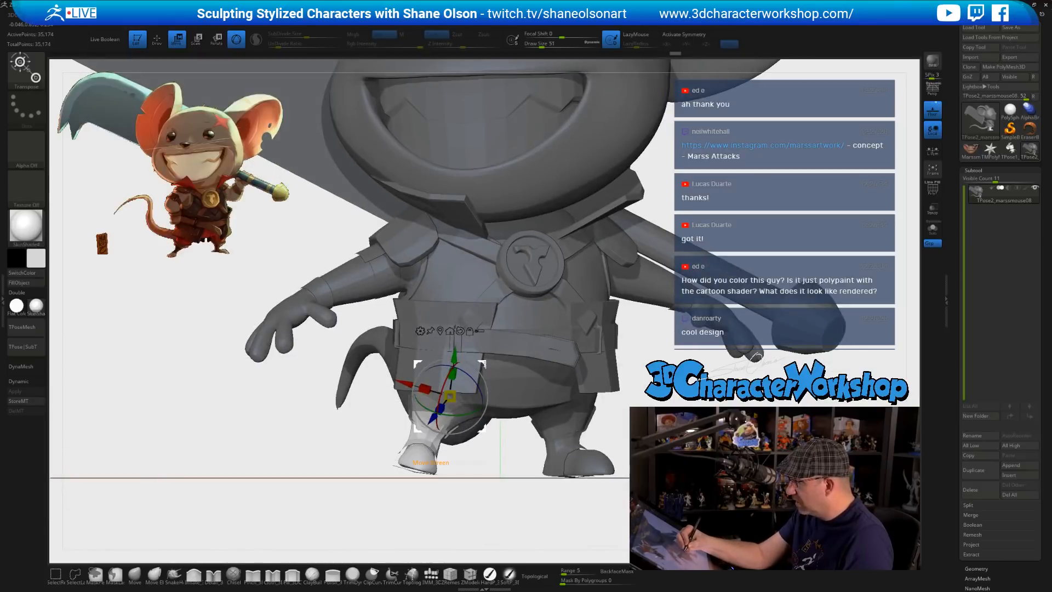
drag(484, 364, 477, 370)
ctrl+right_drag(525, 483, 634, 399)
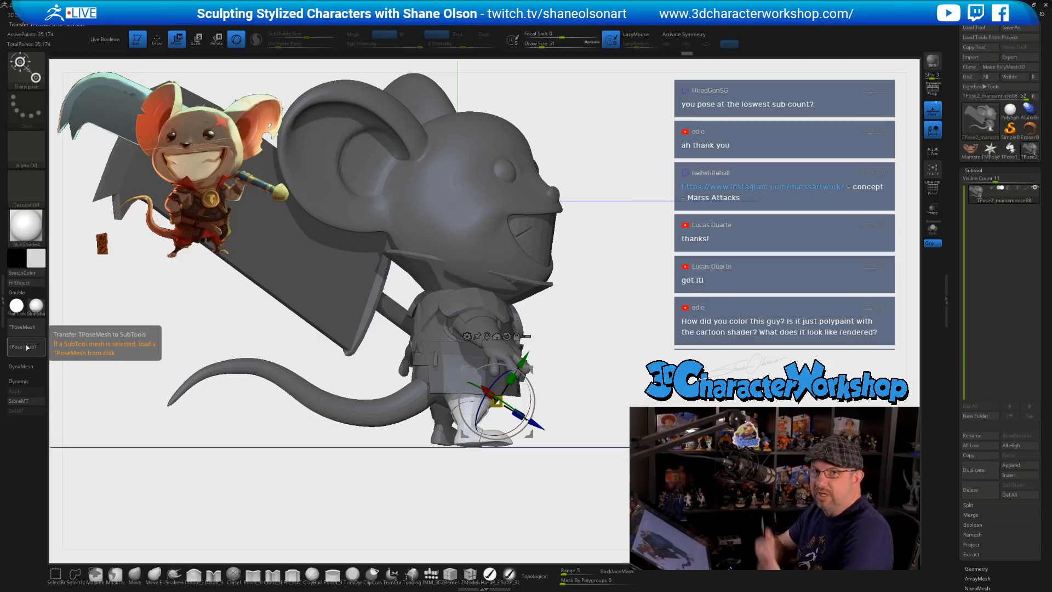
- Mask the upper part of the right leg so only the foot is free, and center the gizmo on the ankle
drag(596, 394, 567, 394)
mouse_move(564, 489)
mouse_down()
mouse_move(596, 465)
mouse_move(591, 494)
mouse_move(626, 471)
mouse_move(603, 478)
mouse_move(614, 476)
mouse_up()
mouse_move(464, 405)
ctrl+mouse_down()
mouse_move(406, 351)
mouse_move(610, 285)
mouse_move(548, 407)
mouse_move(495, 409)
ctrl+mouse_up()
drag(457, 409, 622, 470)
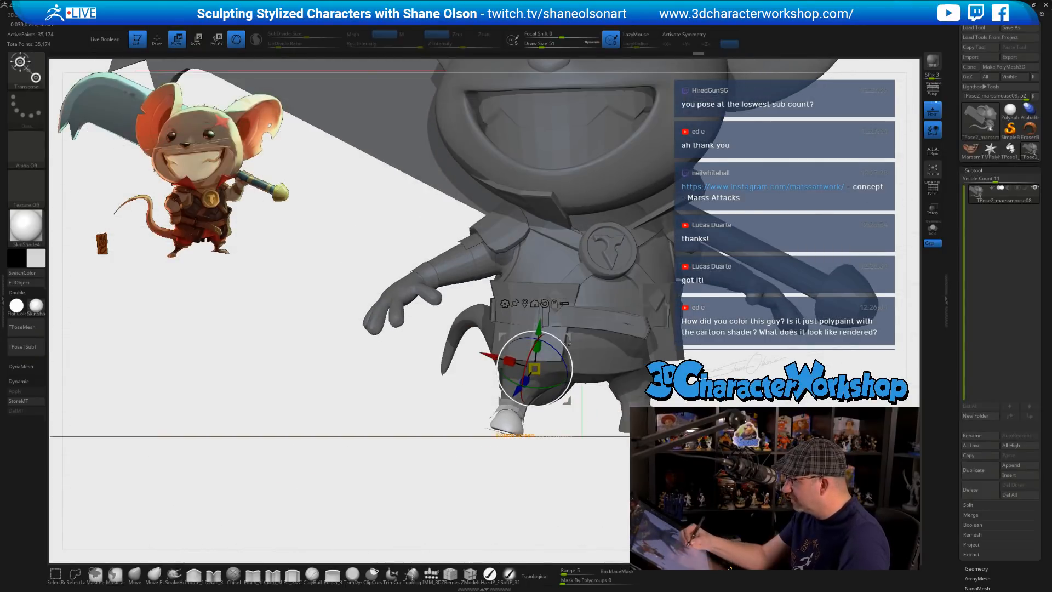
alt+drag(569, 337, 549, 370)
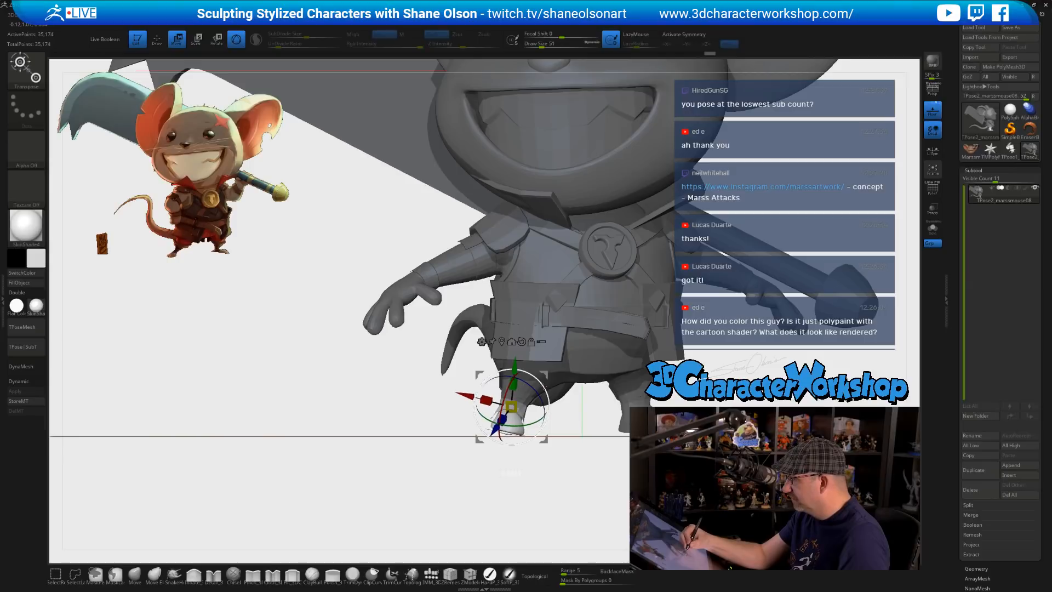
- Rotate the mouse's right foot around the ankle and nudge it so it rests flat on the floor
drag(570, 462, 578, 337)
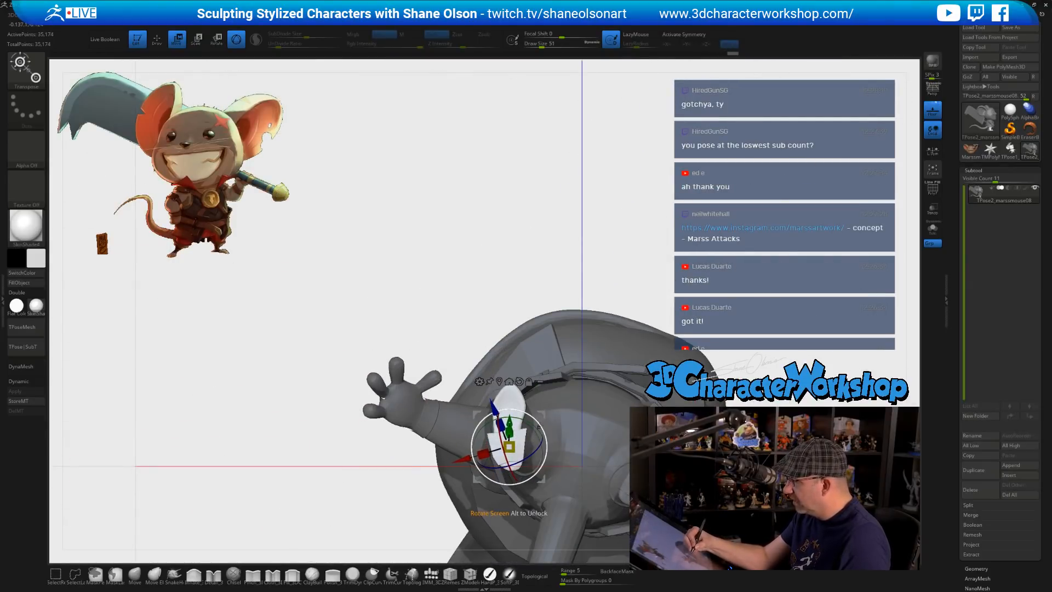
drag(572, 308, 584, 399)
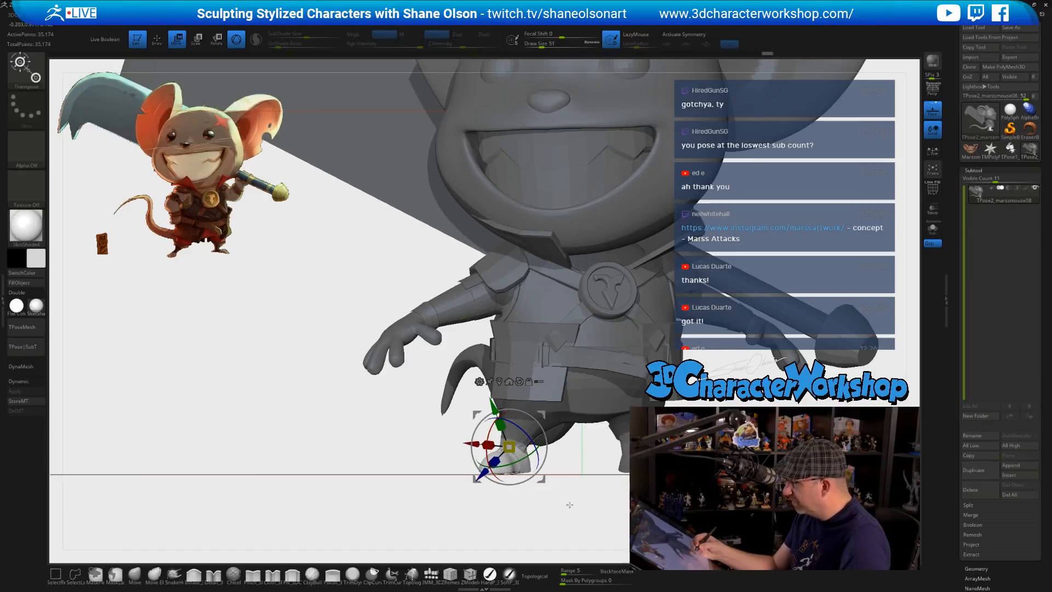
drag(569, 505, 621, 489)
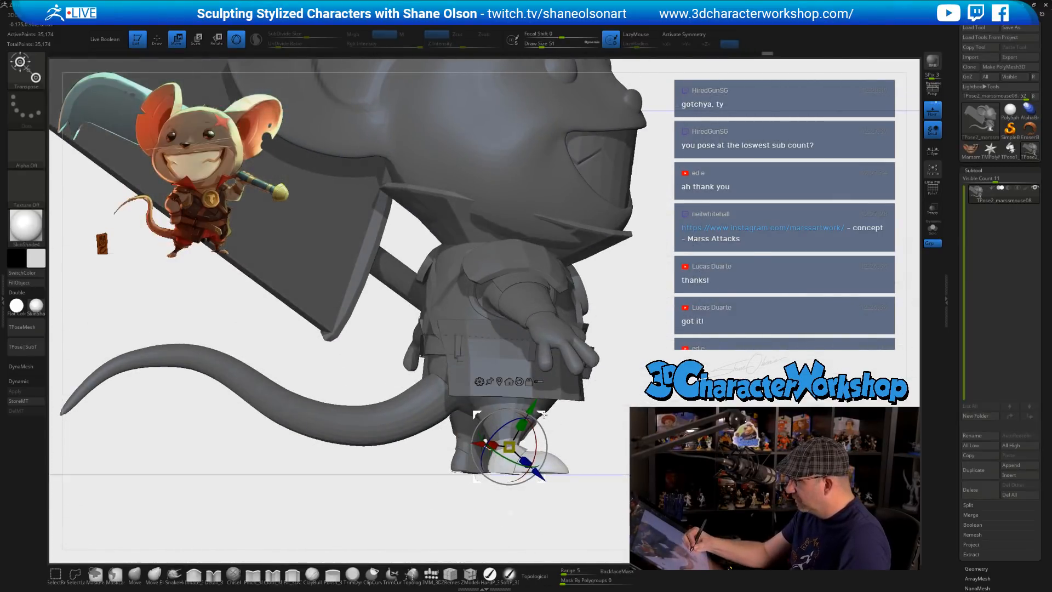
drag(616, 465, 610, 509)
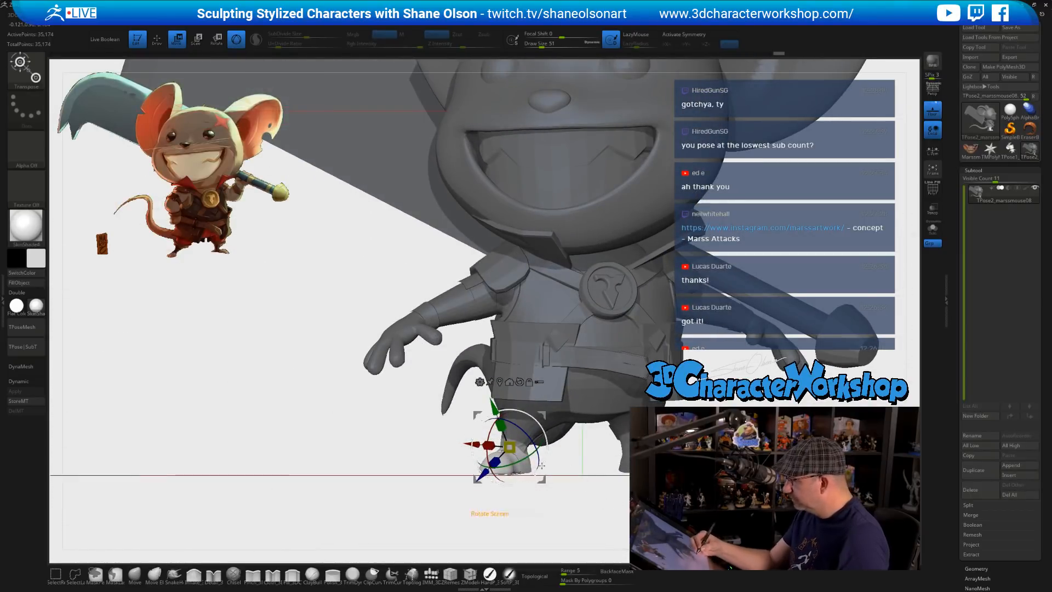
drag(548, 414, 544, 417)
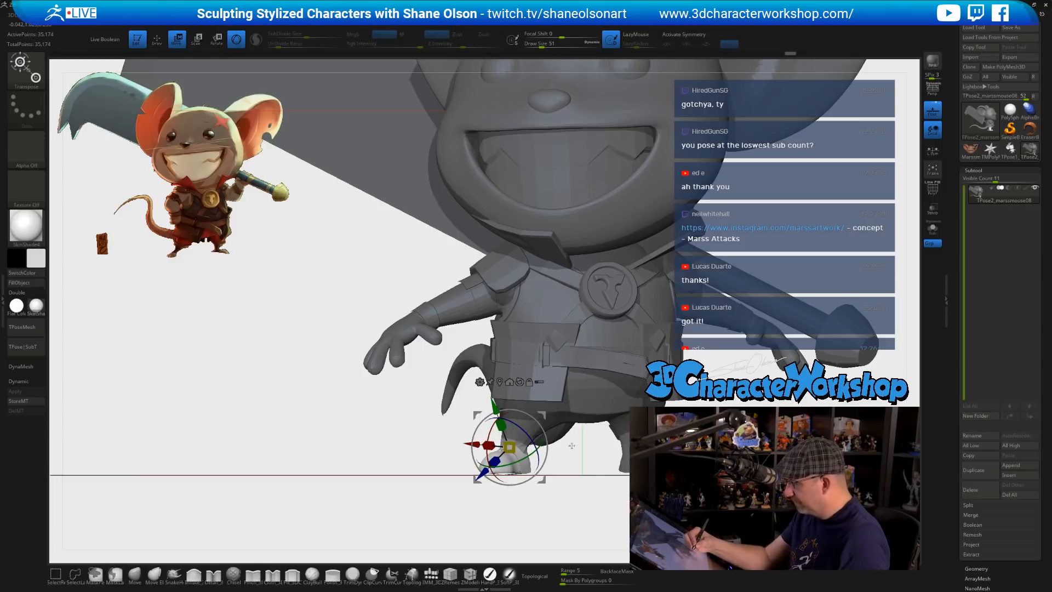
key(q)
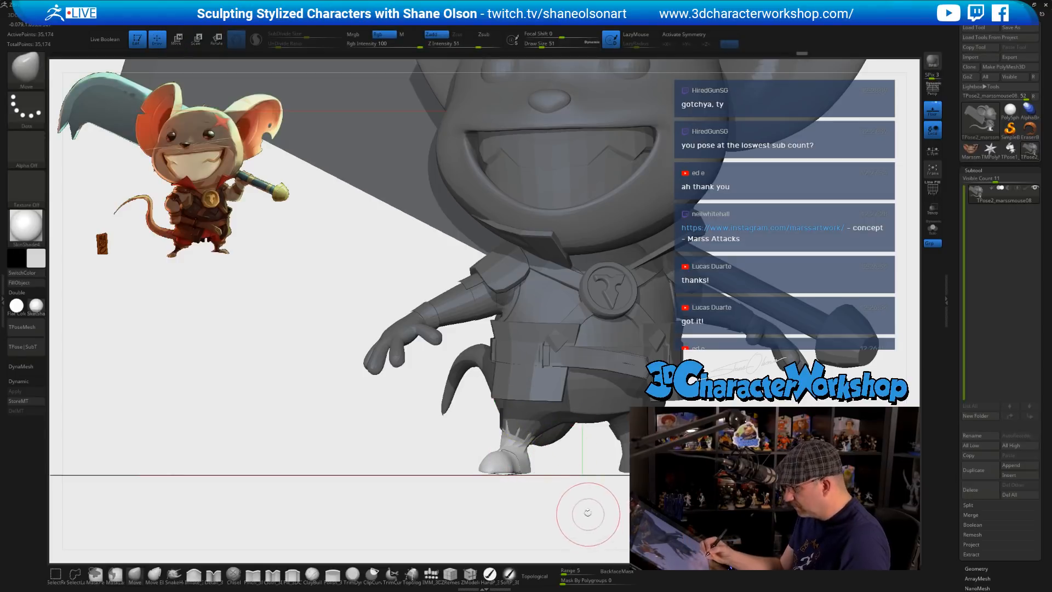
key(w)
drag(543, 415, 540, 418)
- Clear the mask from the model and return from the gizmo to sculpting mode
ctrl+click(593, 510)
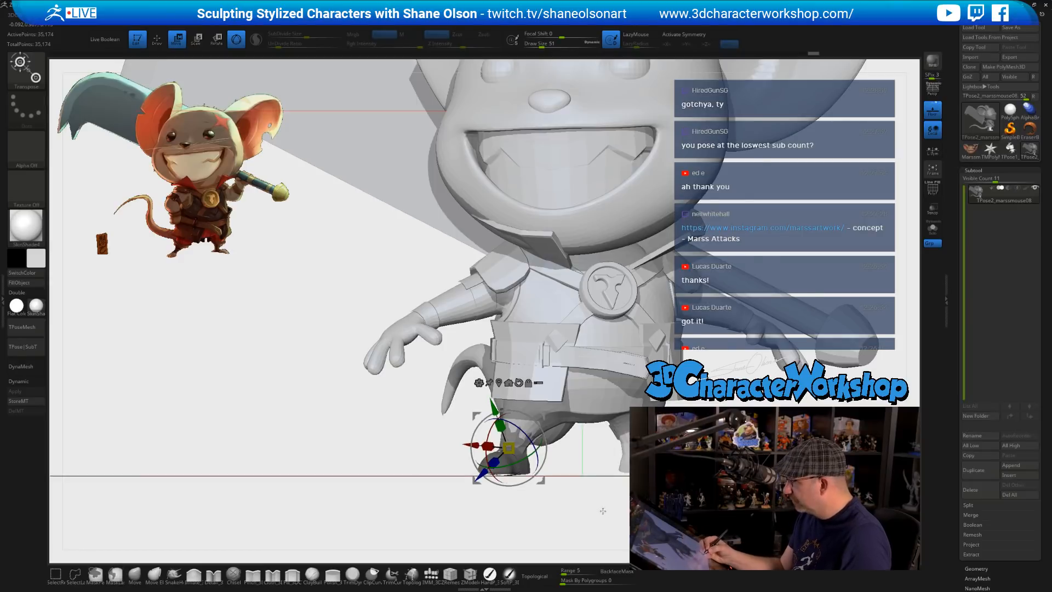
mouse_move(604, 510)
alt+mouse_down()
mouse_move(613, 507)
mouse_move(604, 493)
mouse_move(626, 507)
mouse_move(685, 510)
mouse_move(632, 513)
alt+mouse_up()
key(q)
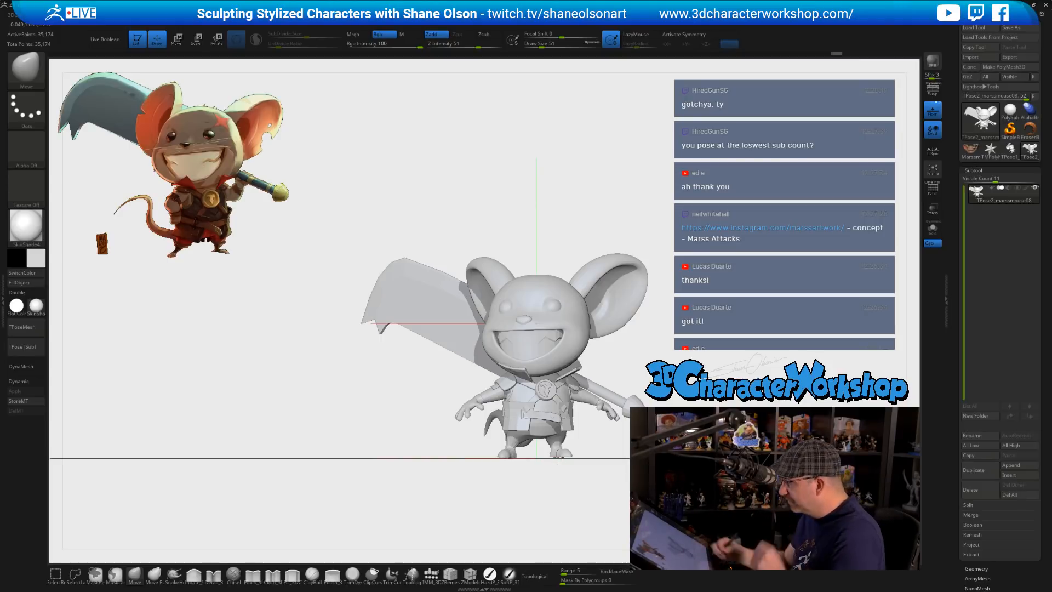
drag(640, 402, 640, 455)
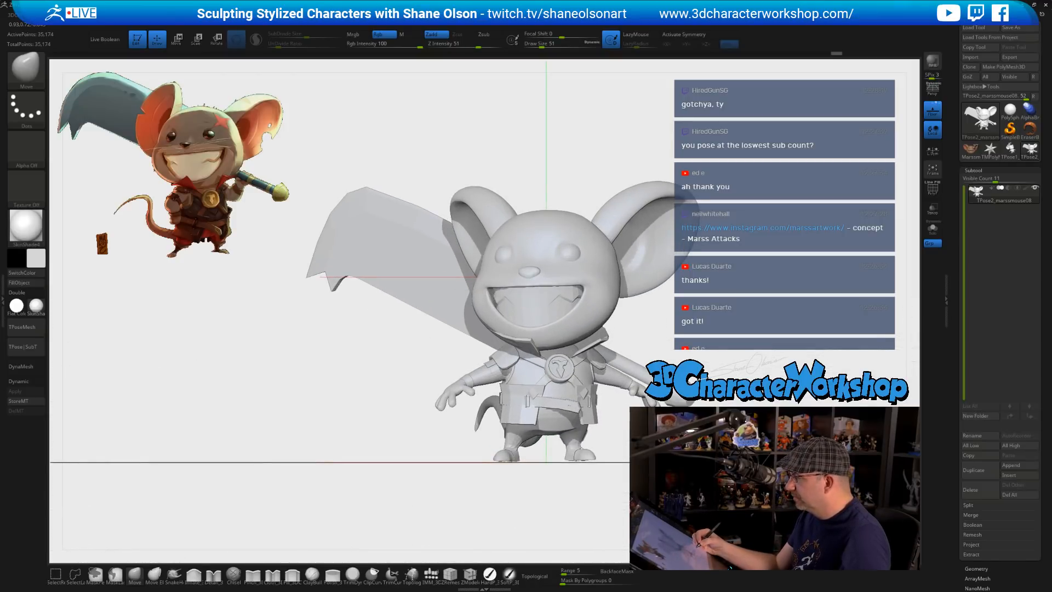
drag(477, 548, 383, 555)
- Select the Move brush and enlarge its draw size to 268 for broad changes to the figure
click(135, 575)
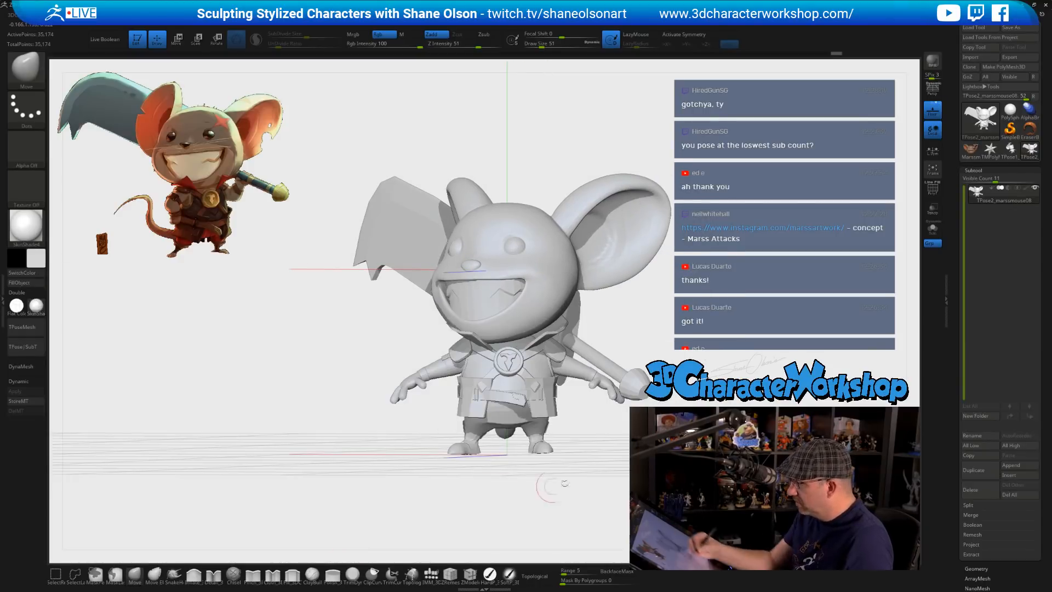
key(bracketright)
key(bracketright)
key(bracketright)
key(bracketright)
key(bracketright)
key(bracketright)
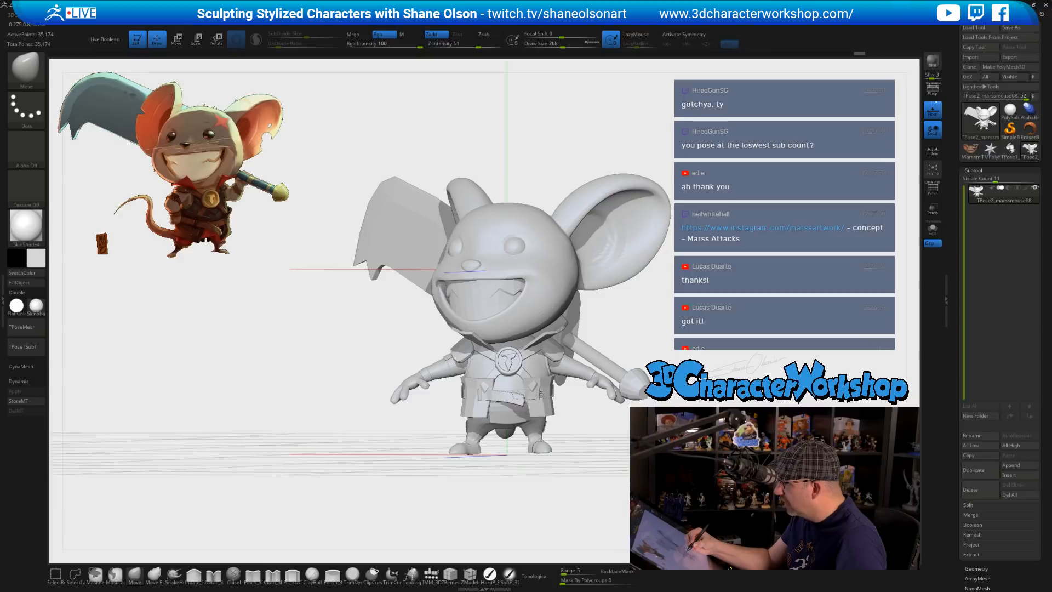
drag(570, 493, 482, 493)
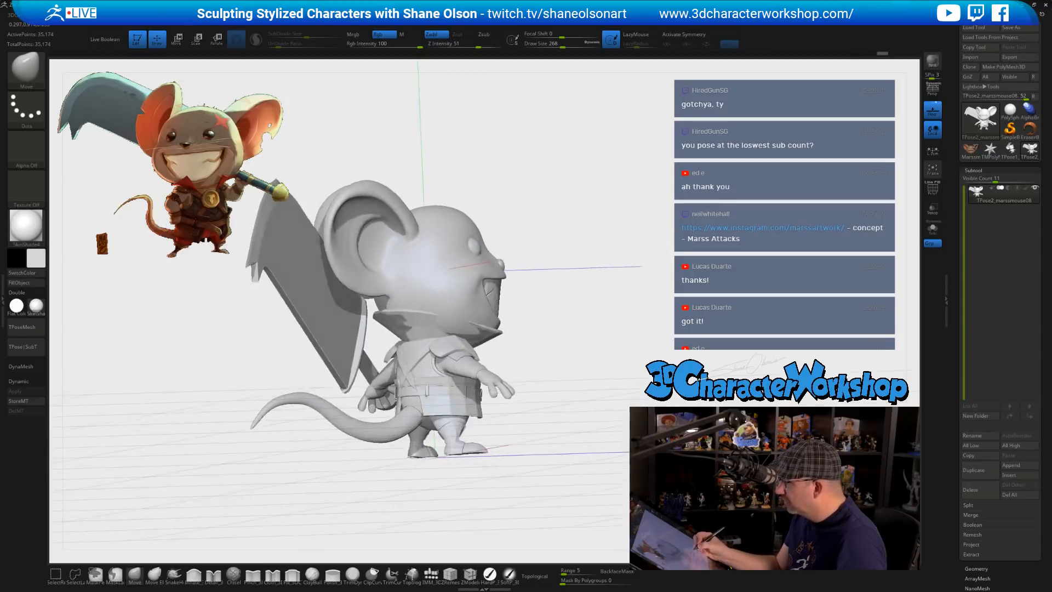
drag(548, 445, 628, 445)
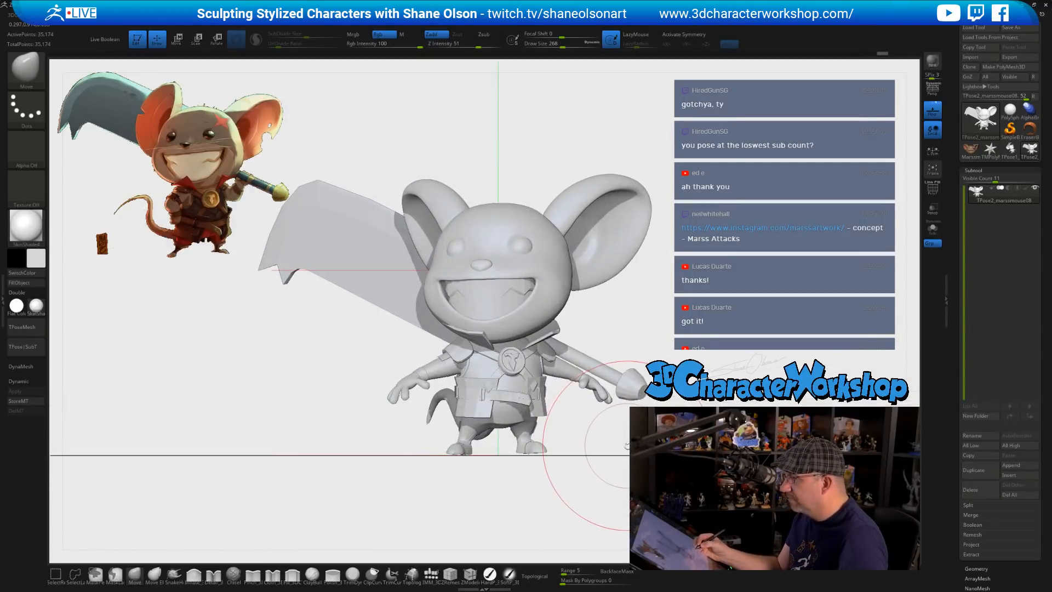
- Turn off the floor grid and reduce the Move brush's draw size to 177
key(ctrl+shift)
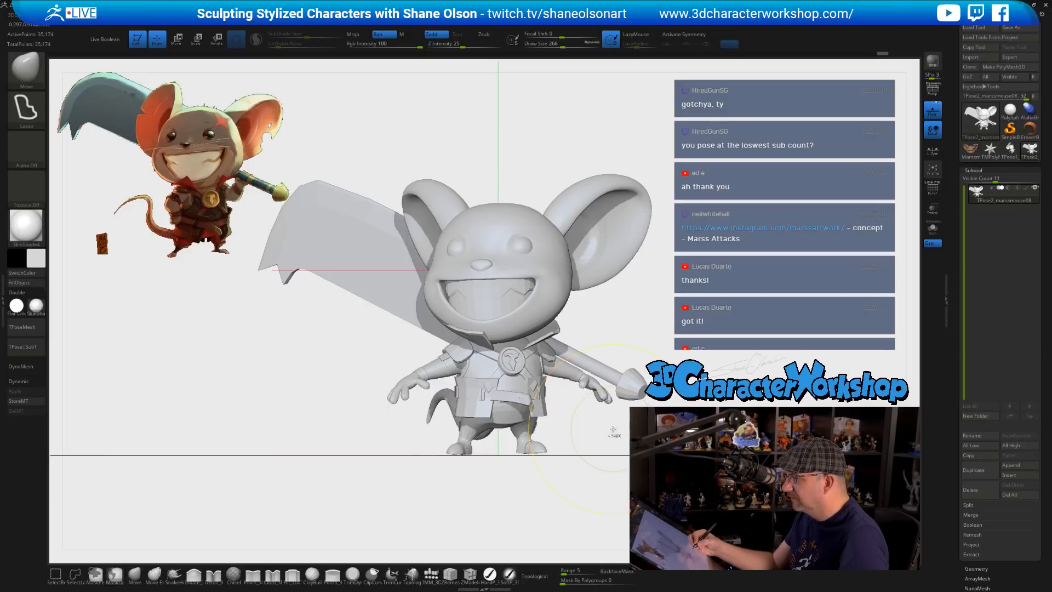
mouse_move(612, 426)
mouse_down()
mouse_move(607, 437)
mouse_move(669, 440)
mouse_up()
click(932, 111)
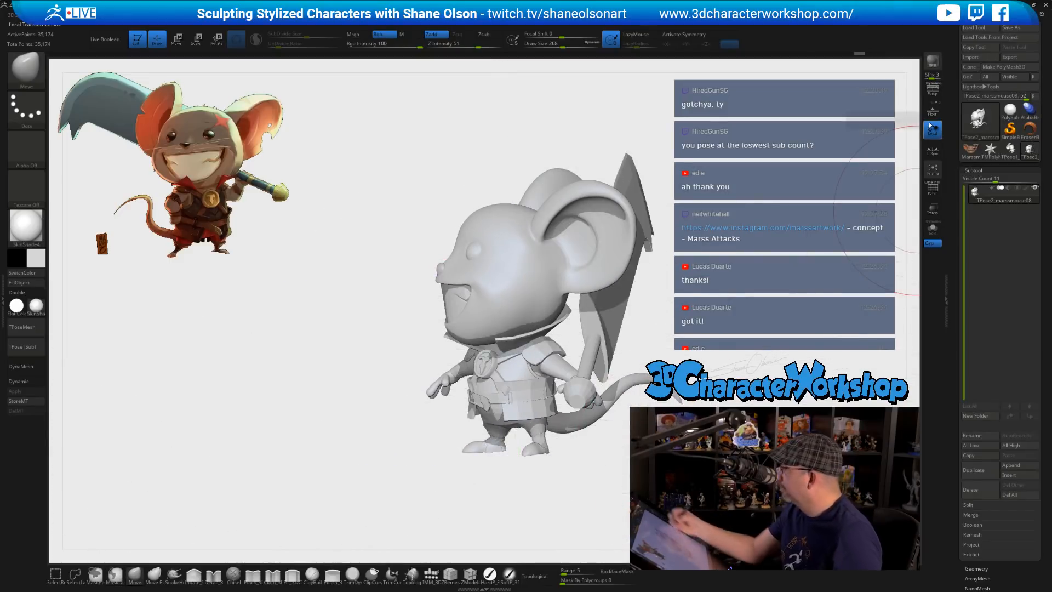
mouse_move(707, 351)
alt+mouse_down()
mouse_move(703, 305)
mouse_move(663, 332)
alt+mouse_up()
key(s)
drag(665, 334, 662, 334)
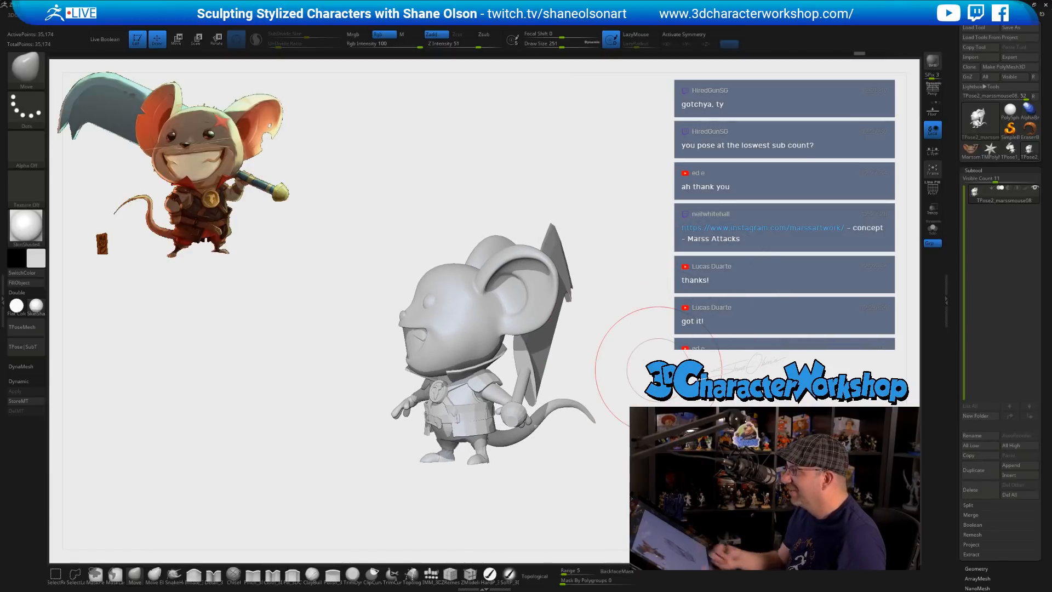
drag(644, 433, 665, 425)
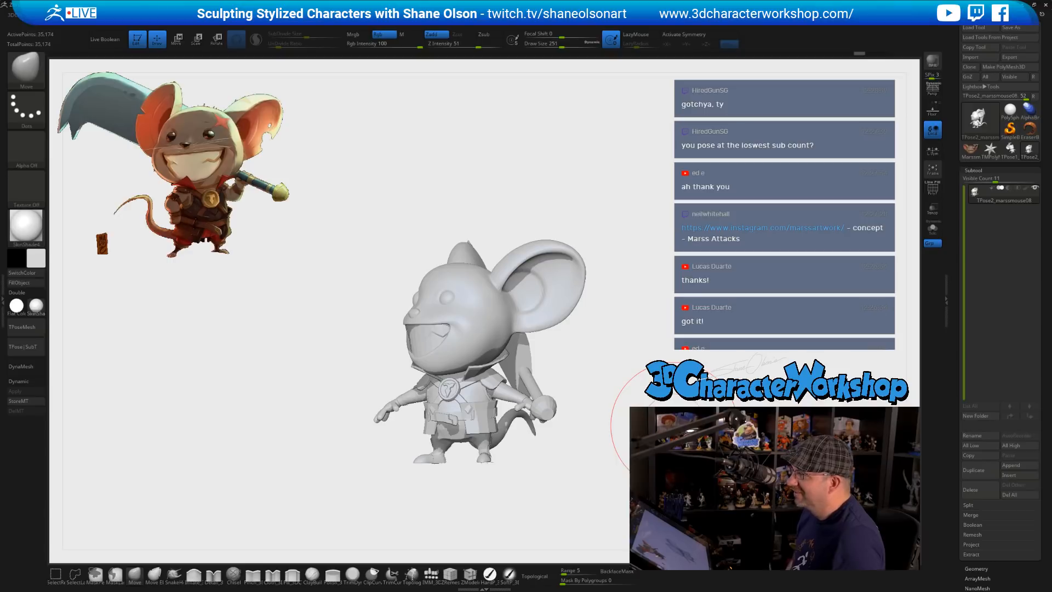
mouse_move(636, 364)
mouse_down()
mouse_move(620, 368)
mouse_move(664, 390)
mouse_move(651, 378)
mouse_up()
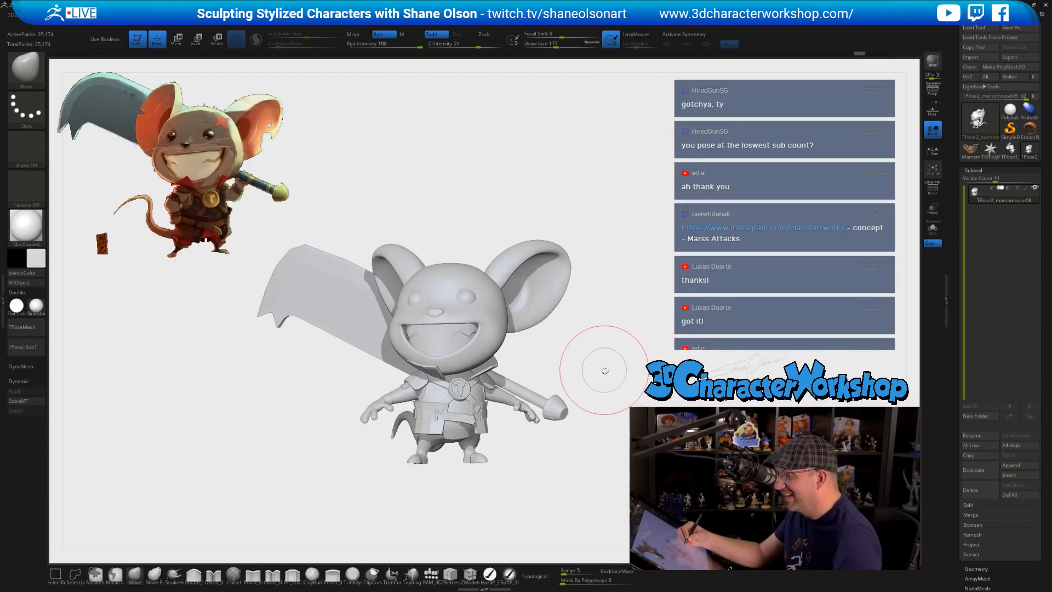
mouse_move(611, 356)
mouse_down()
mouse_move(590, 347)
mouse_move(631, 362)
mouse_move(665, 405)
mouse_up()
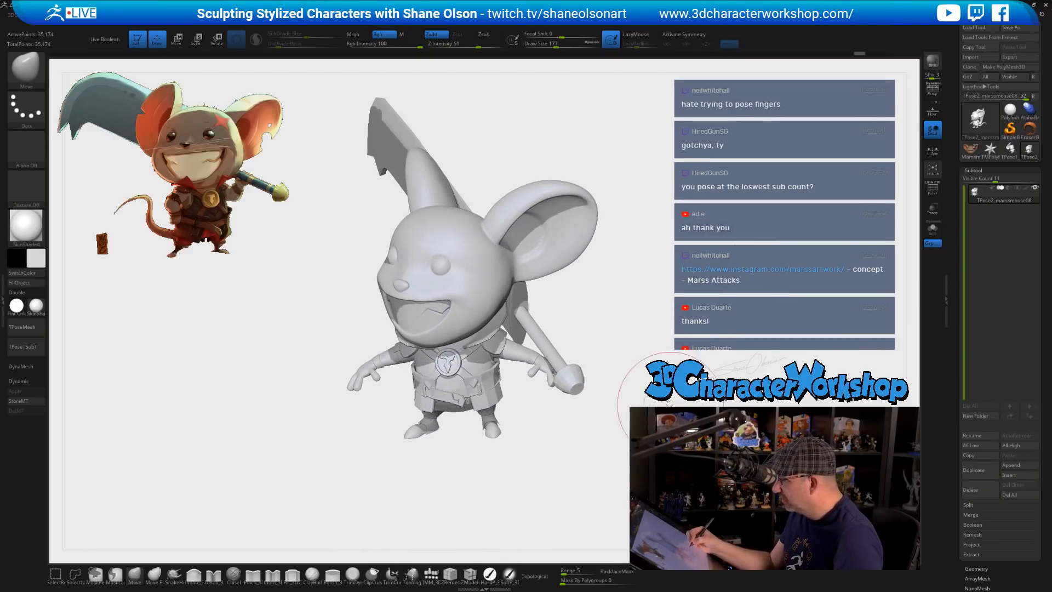
- Isolate the mouse's body together with its gloved hands and feet, hiding the head, clothing and sword
mouse_move(626, 339)
mouse_down()
mouse_move(617, 368)
mouse_move(573, 359)
mouse_up()
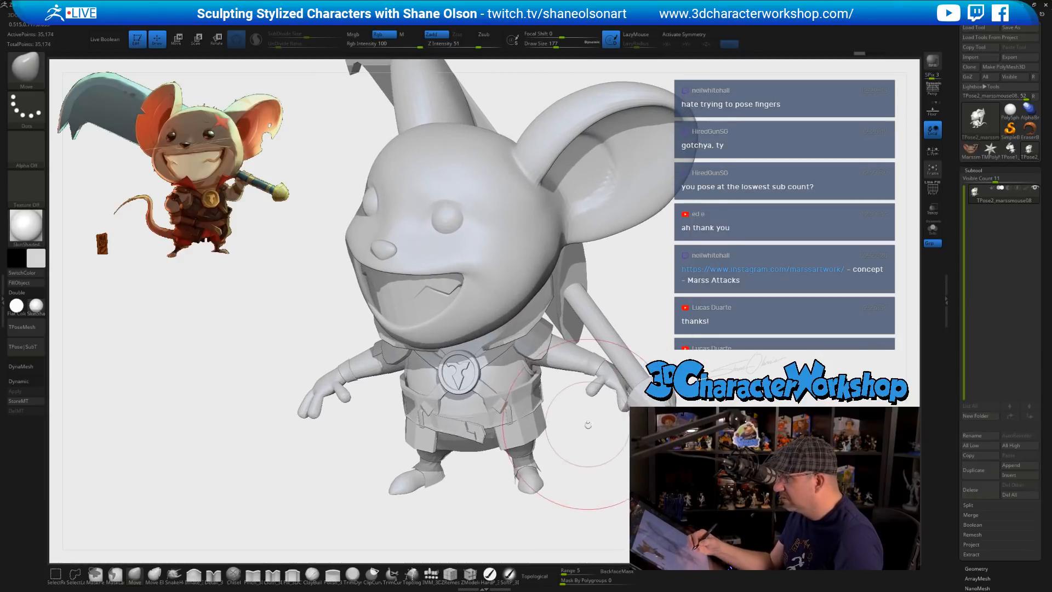
key(ctrl+shift)
ctrl+shift+click(570, 355)
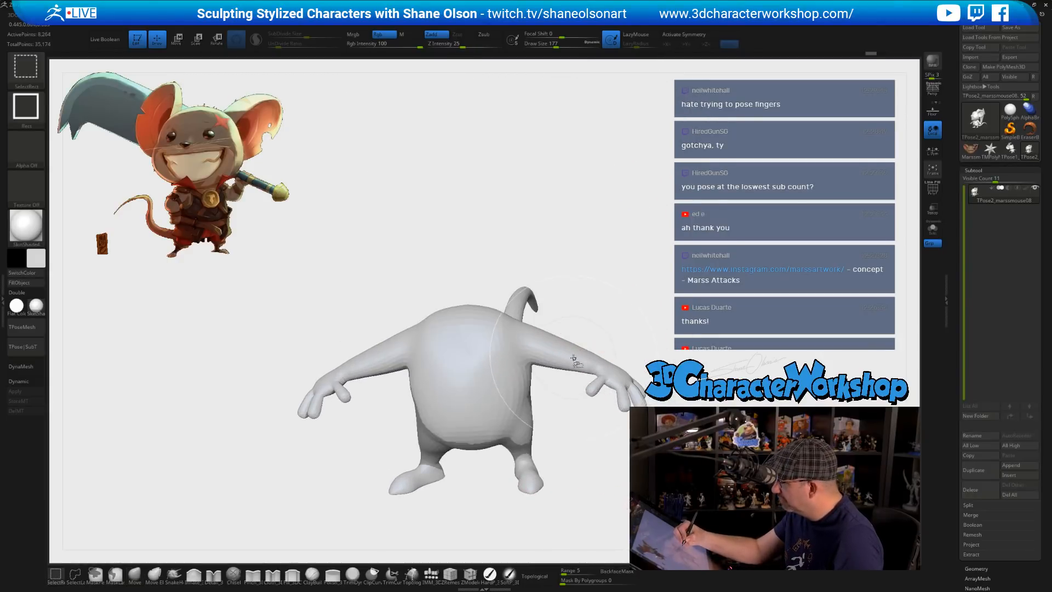
ctrl+shift+click(612, 419)
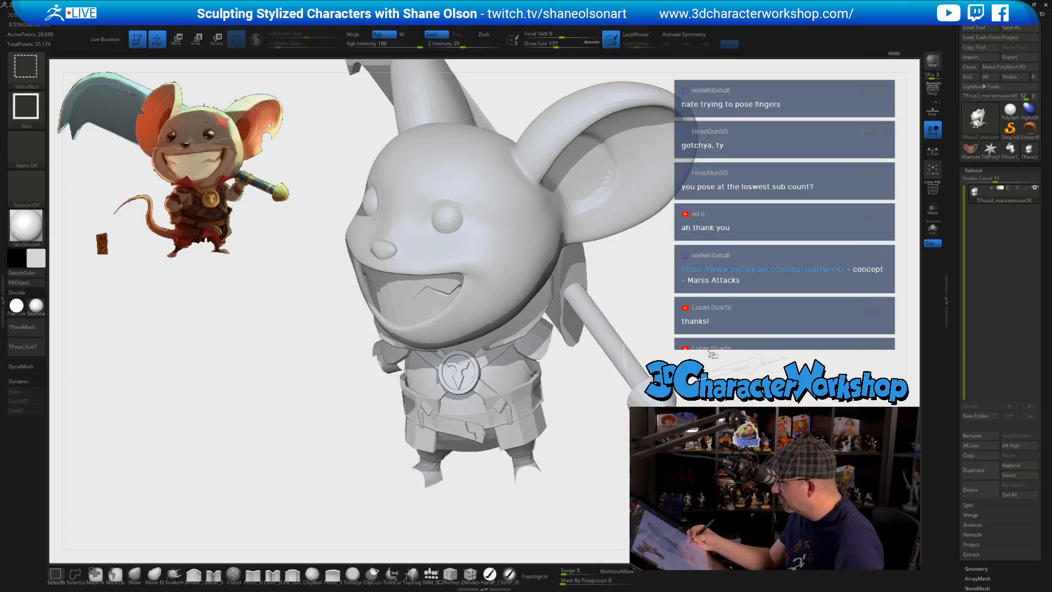
ctrl+shift+drag(707, 350, 823, 359)
mouse_move(664, 366)
mouse_down()
mouse_move(765, 358)
mouse_move(670, 360)
mouse_move(676, 352)
mouse_up()
- Reduce the Move brush's draw size to 87 and frame the isolated body from the front
key(bracketleft)
key(bracketleft)
key(bracketleft)
key(bracketleft)
key(bracketleft)
key(bracketleft)
key(bracketleft)
key(bracketleft)
key(bracketleft)
mouse_move(710, 426)
mouse_down()
mouse_move(683, 429)
mouse_move(671, 449)
mouse_up()
mouse_move(681, 321)
alt+mouse_down()
mouse_move(657, 329)
mouse_move(668, 341)
mouse_move(603, 280)
mouse_move(554, 280)
mouse_move(581, 301)
alt+mouse_up()
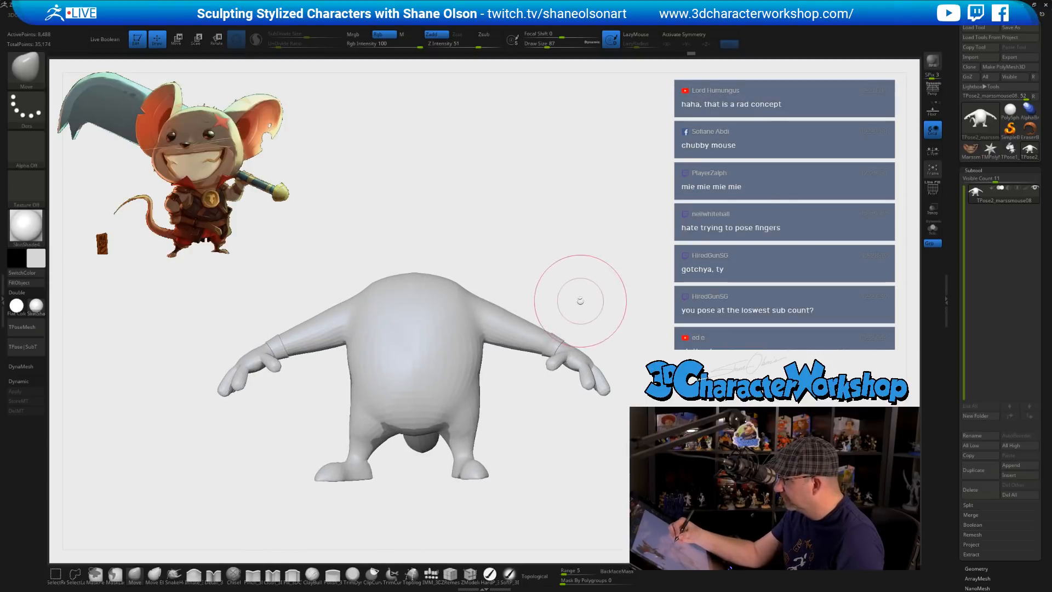
- Lasso-mask the mouse's left arm from shoulder to fingers and invert the mask so only that arm is free
key(ctrl)
mouse_move(469, 303)
ctrl+mouse_down()
mouse_move(507, 378)
mouse_move(643, 233)
ctrl+mouse_up()
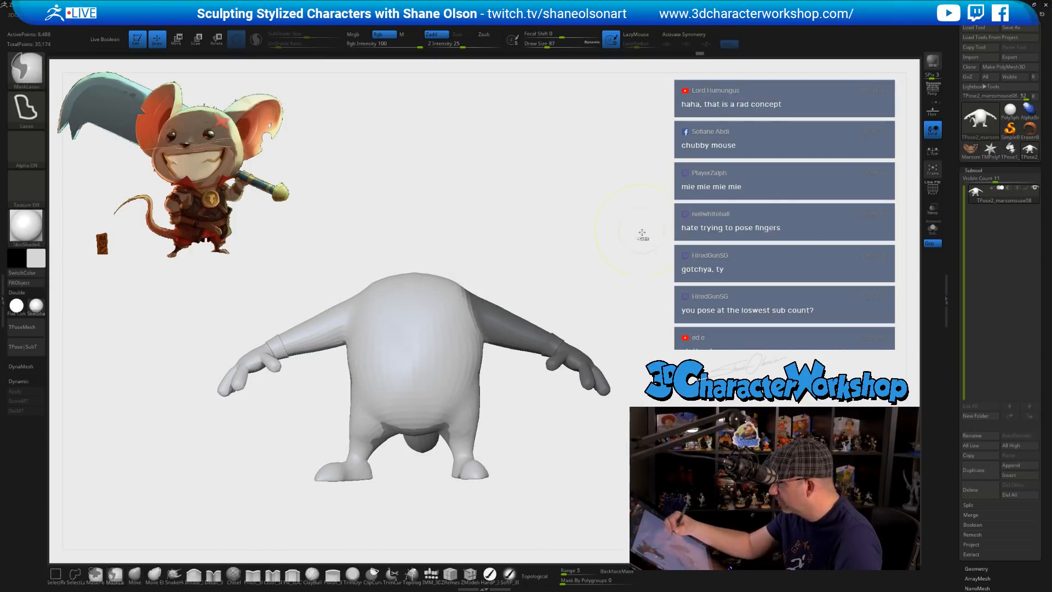
ctrl+shift+click(706, 312)
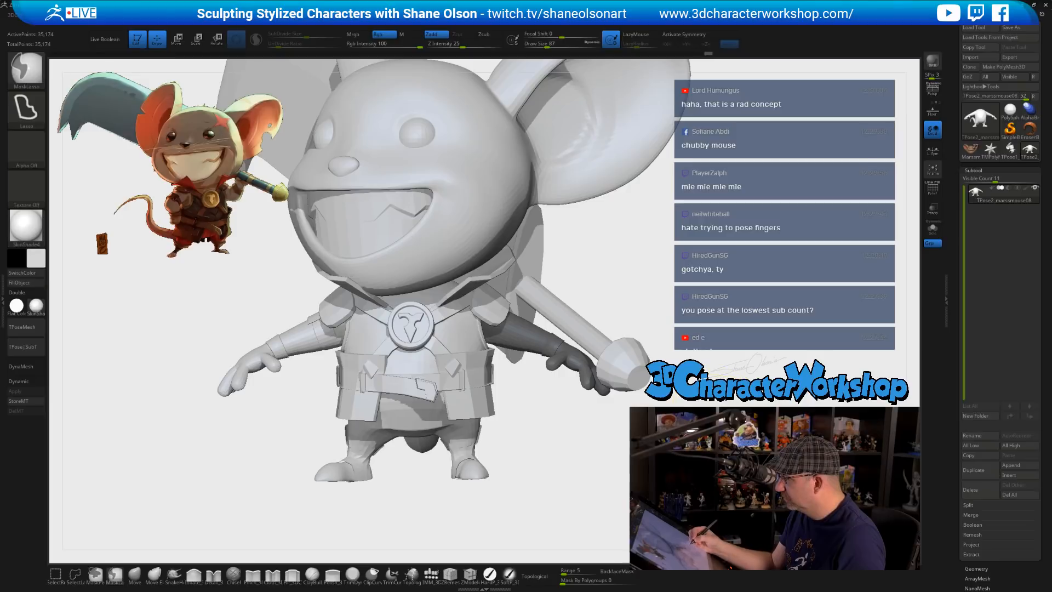
key(ctrl+z)
ctrl+click(650, 285)
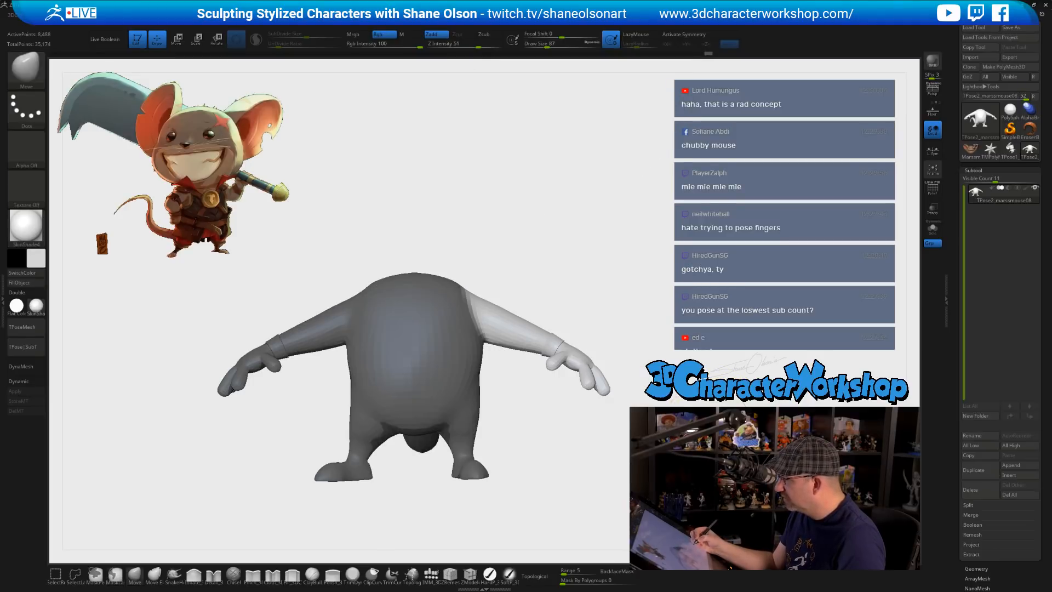
alt+drag(649, 285, 647, 335)
- Soften the mask border at the left shoulder, keeping the arm unmasked and the rest of the body masked
ctrl+click(554, 257)
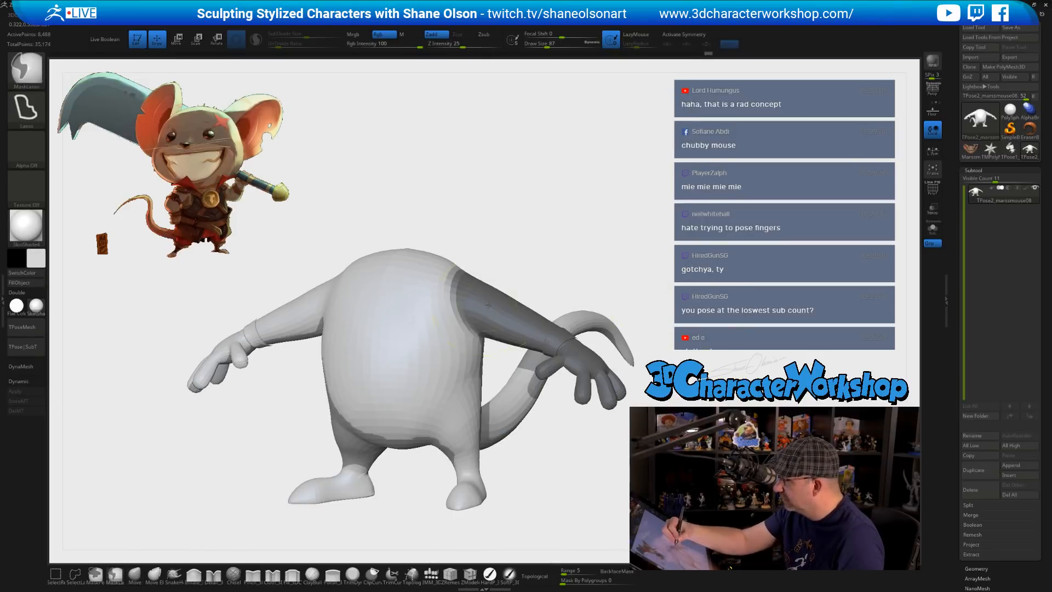
ctrl+click(485, 310)
ctrl+click(485, 310)
ctrl+click(554, 257)
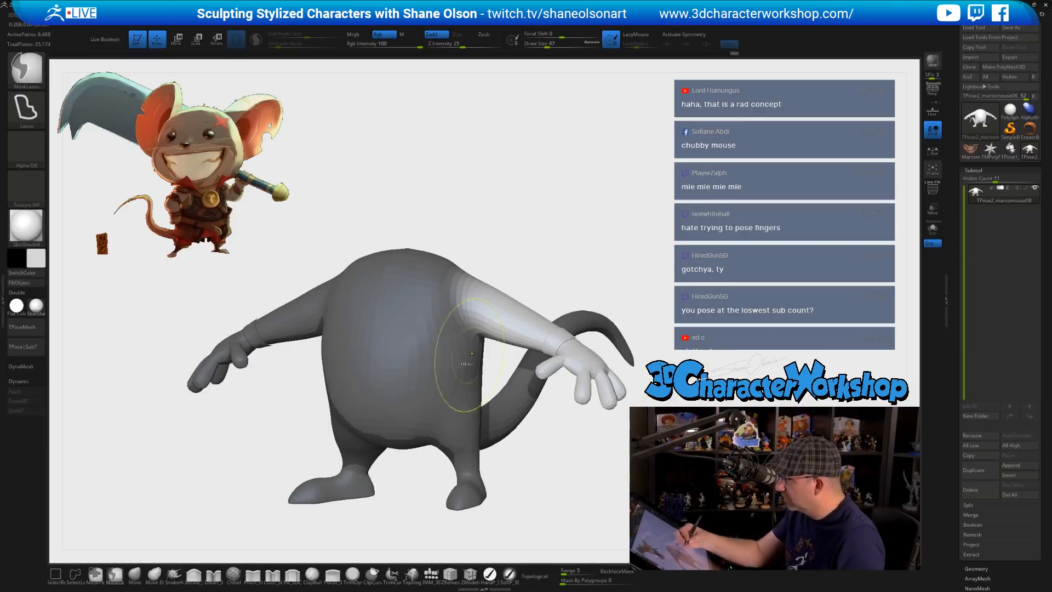
ctrl+click(472, 354)
mouse_move(642, 458)
mouse_down()
mouse_move(685, 465)
mouse_move(636, 472)
mouse_up()
- Place the transform gizmo at the left shoulder and rotate the whole arm downward and forward
key(e)
alt+click(465, 310)
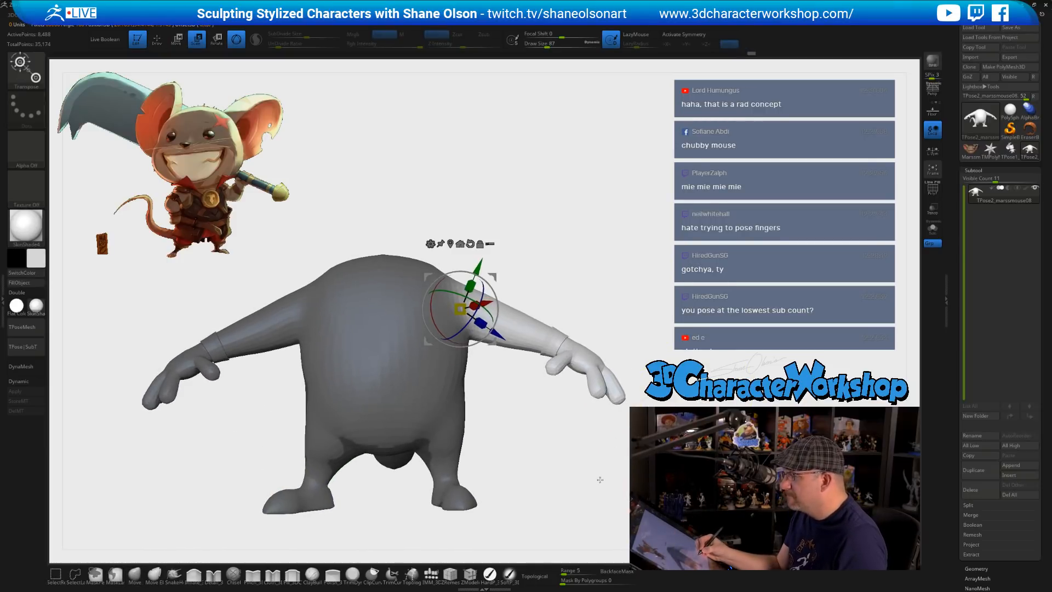
drag(495, 291, 515, 304)
drag(751, 170, 566, 324)
alt+drag(585, 437, 559, 381)
alt+drag(407, 311, 436, 308)
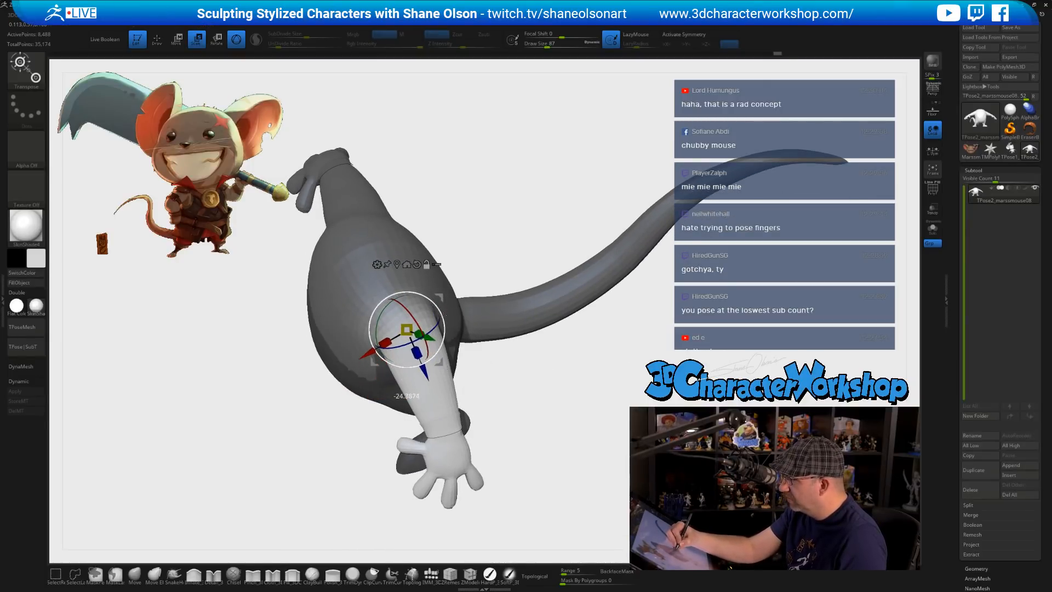
drag(567, 426, 574, 340)
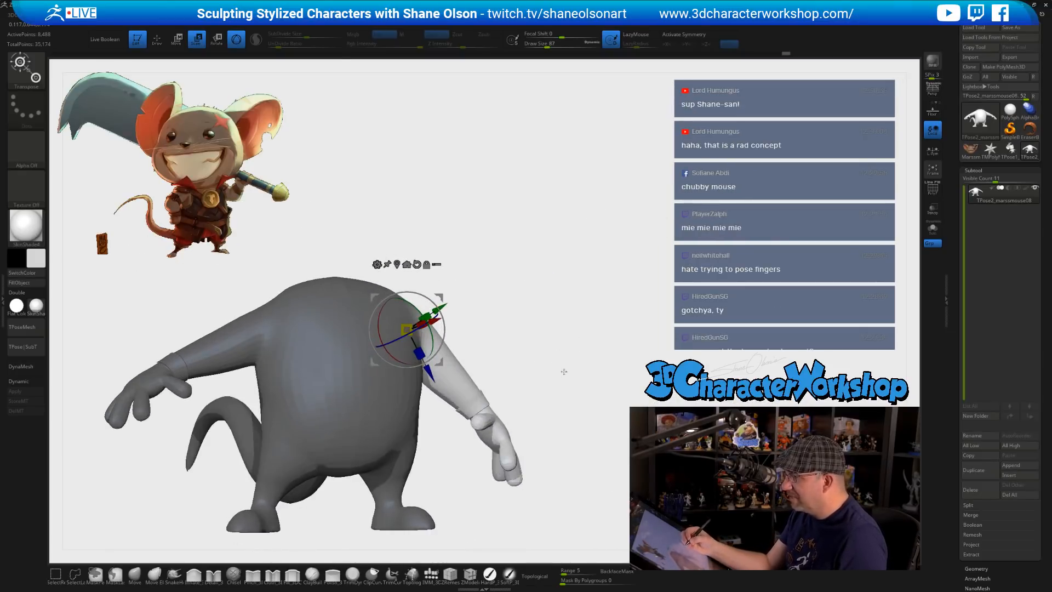
drag(559, 376, 582, 389)
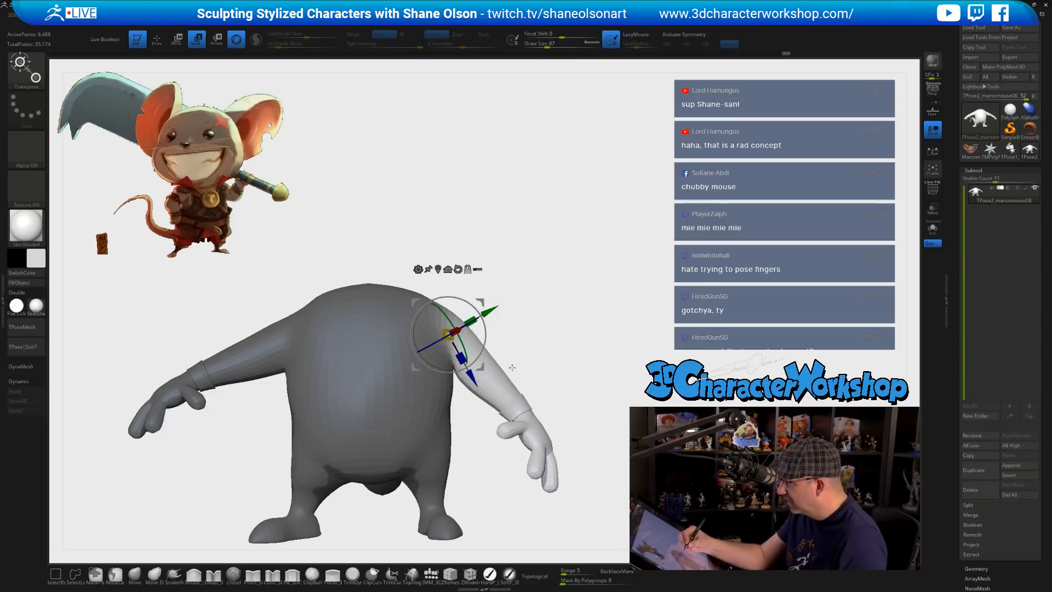
- Mask the left upper arm so only the forearm and hand stay free, and place the gizmo at the elbow
mouse_move(509, 367)
ctrl+mouse_down()
mouse_move(525, 288)
mouse_move(477, 422)
mouse_move(513, 376)
ctrl+mouse_up()
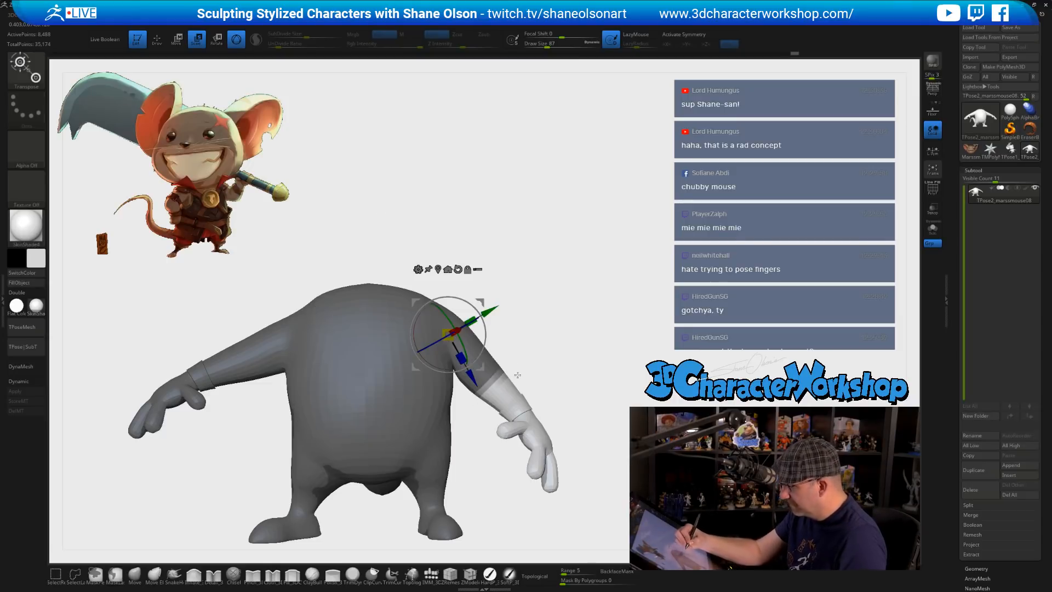
key(ctrl)
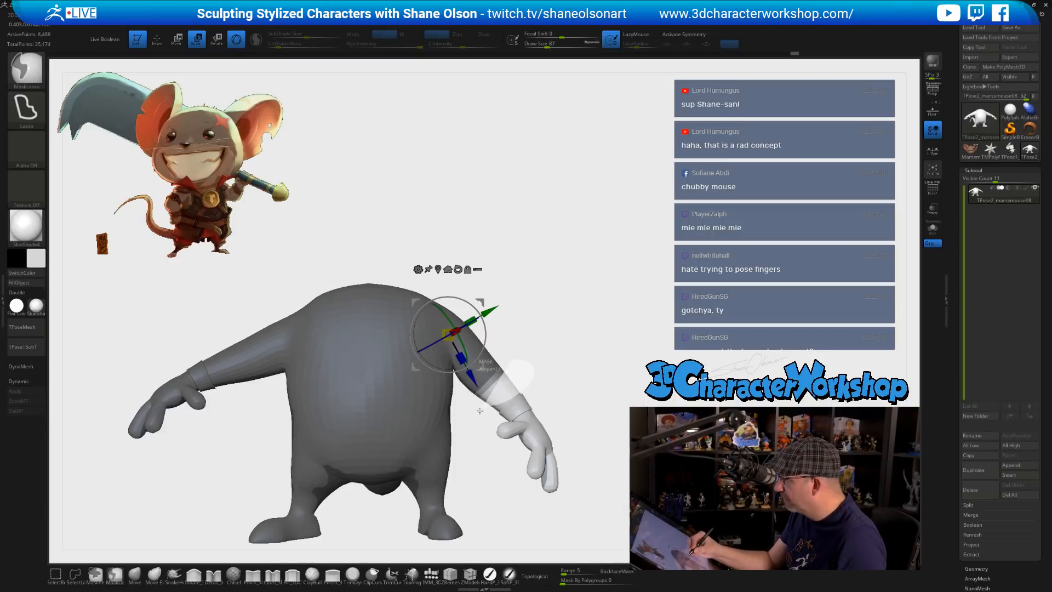
mouse_move(585, 363)
mouse_down()
mouse_move(544, 386)
mouse_move(584, 376)
mouse_move(529, 407)
mouse_up()
click(485, 383)
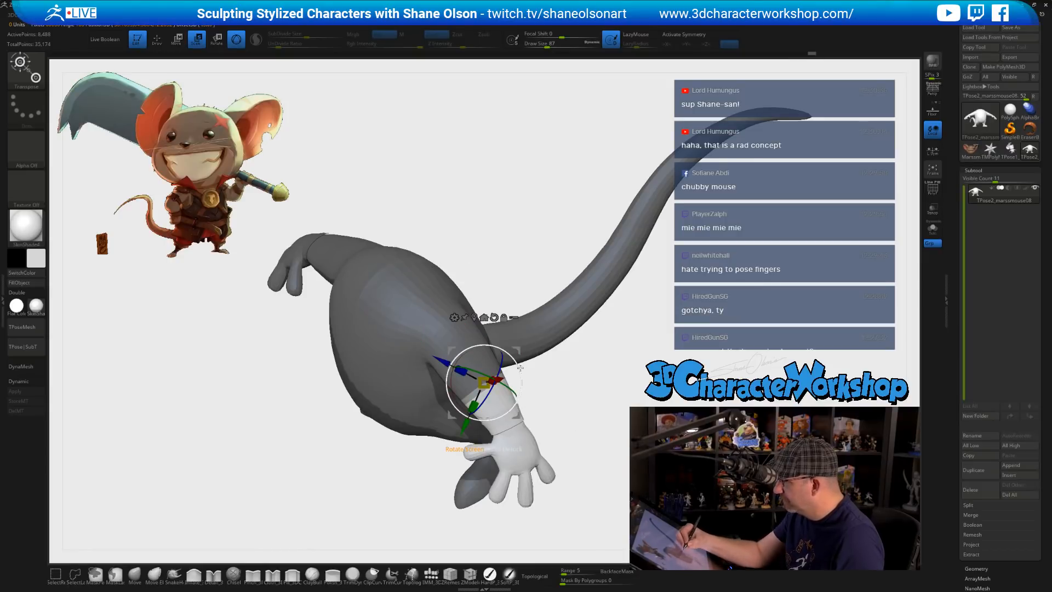
- Blur the mask at the elbow and rotate the left forearm inward so it bends across the belly
drag(520, 368, 524, 386)
key(ctrl+z)
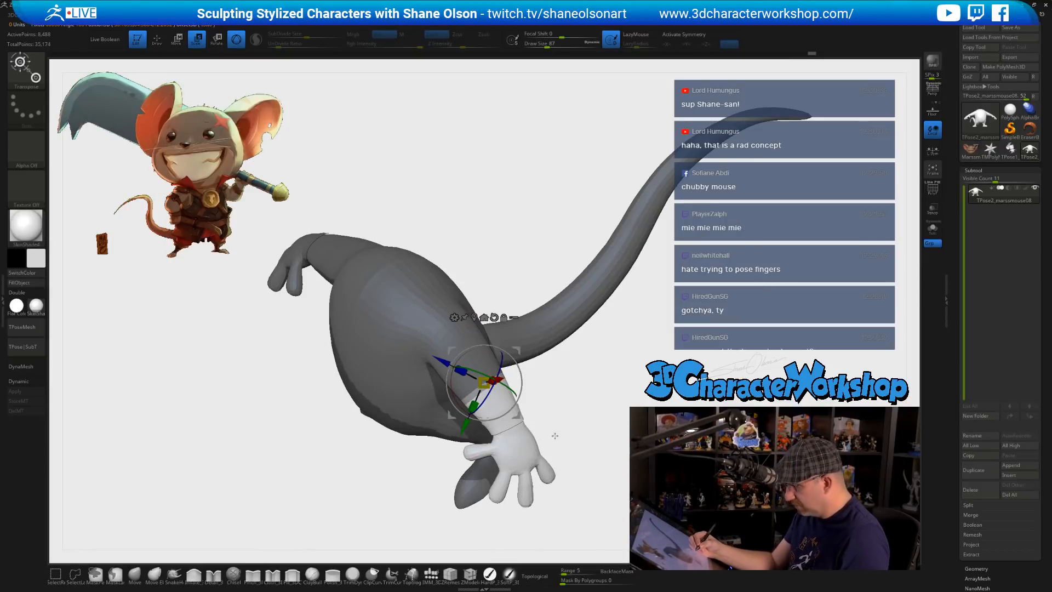
key(space)
click(541, 240)
click(541, 240)
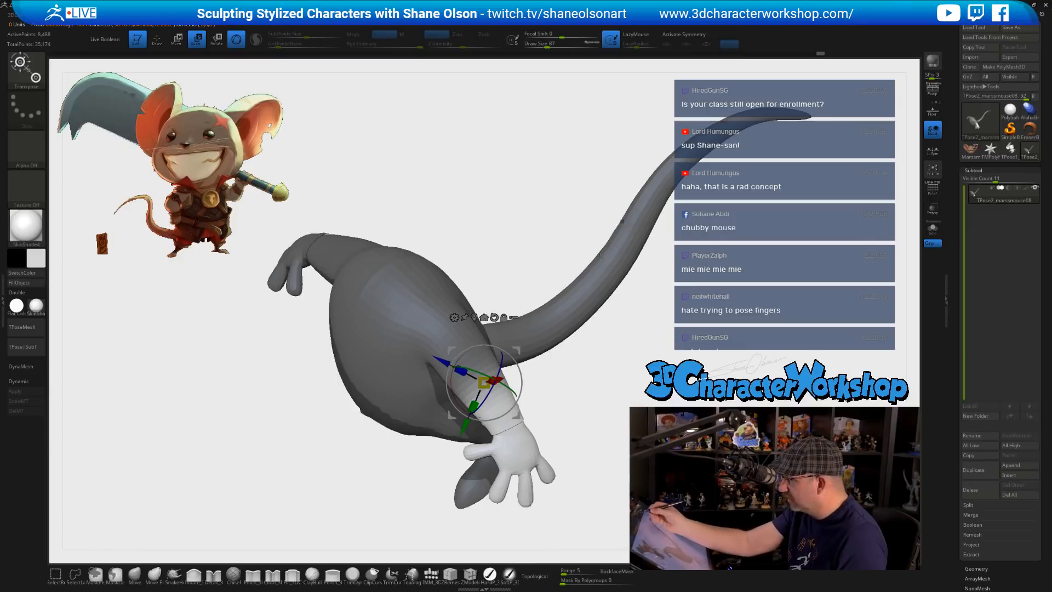
drag(518, 364, 511, 412)
drag(553, 415, 498, 256)
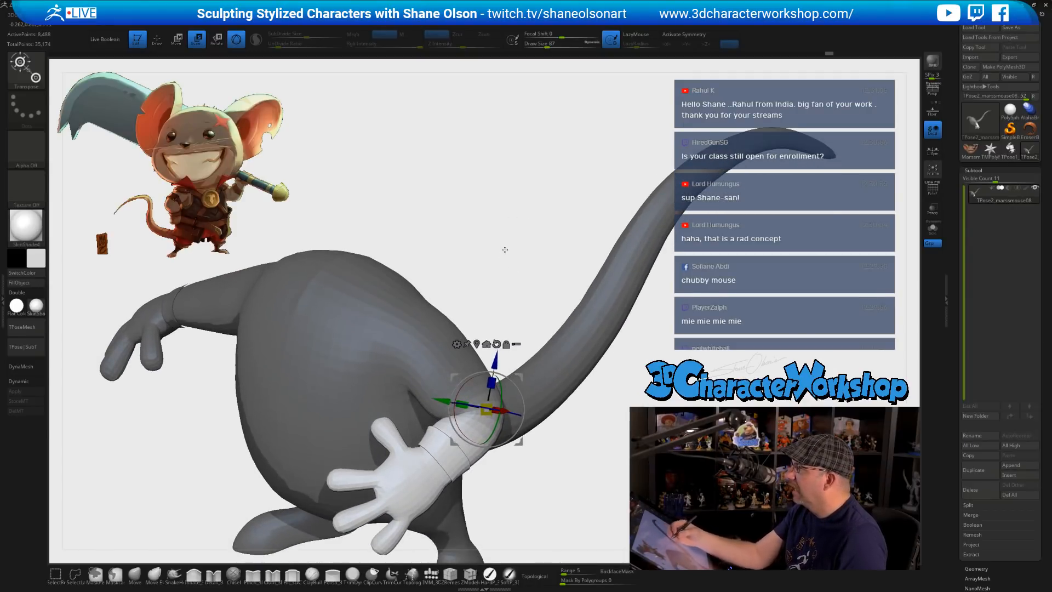
- Free the left upper arm, place the gizmo at the shoulder, and rotate the bent arm into position beside the torso
drag(495, 264, 446, 366)
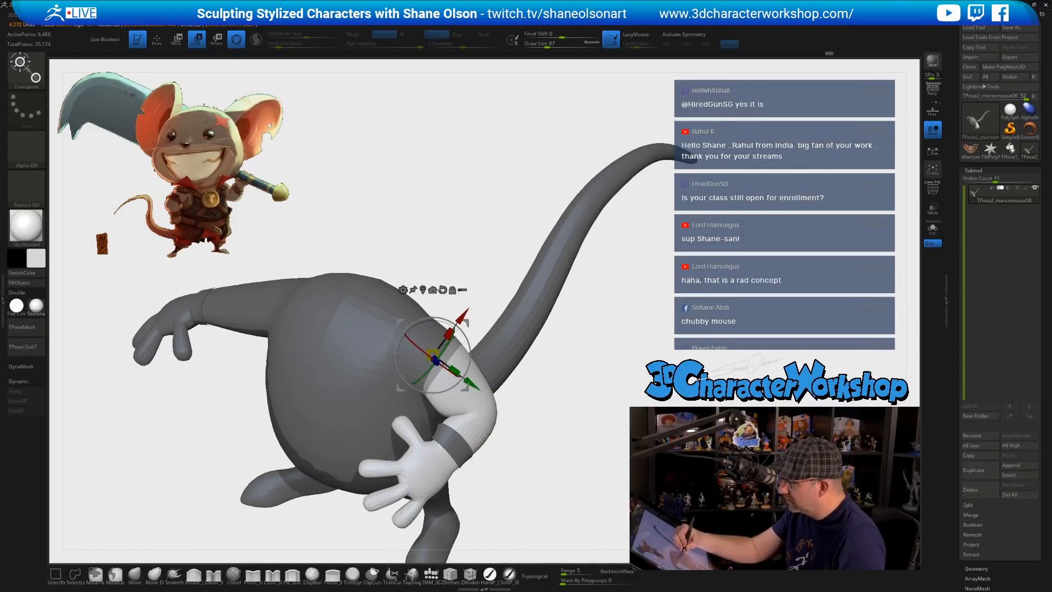
mouse_move(568, 460)
mouse_down()
mouse_move(585, 470)
mouse_move(580, 481)
mouse_move(570, 463)
mouse_move(585, 450)
mouse_move(548, 419)
mouse_up()
drag(467, 326, 461, 347)
mouse_move(567, 449)
mouse_down()
mouse_move(488, 446)
mouse_move(565, 433)
mouse_move(571, 408)
mouse_up()
drag(531, 332, 483, 327)
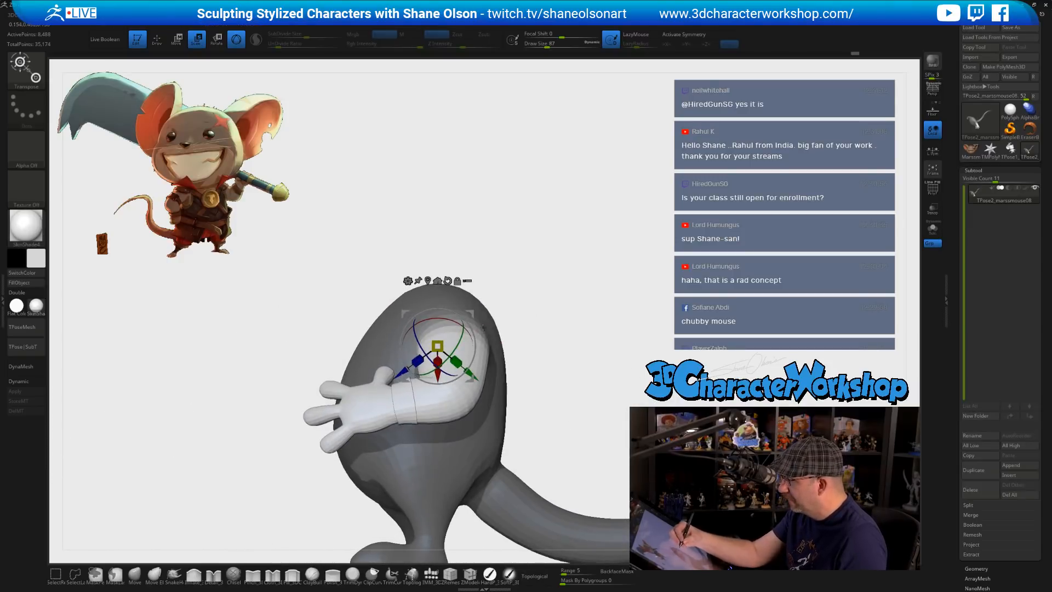
key(space)
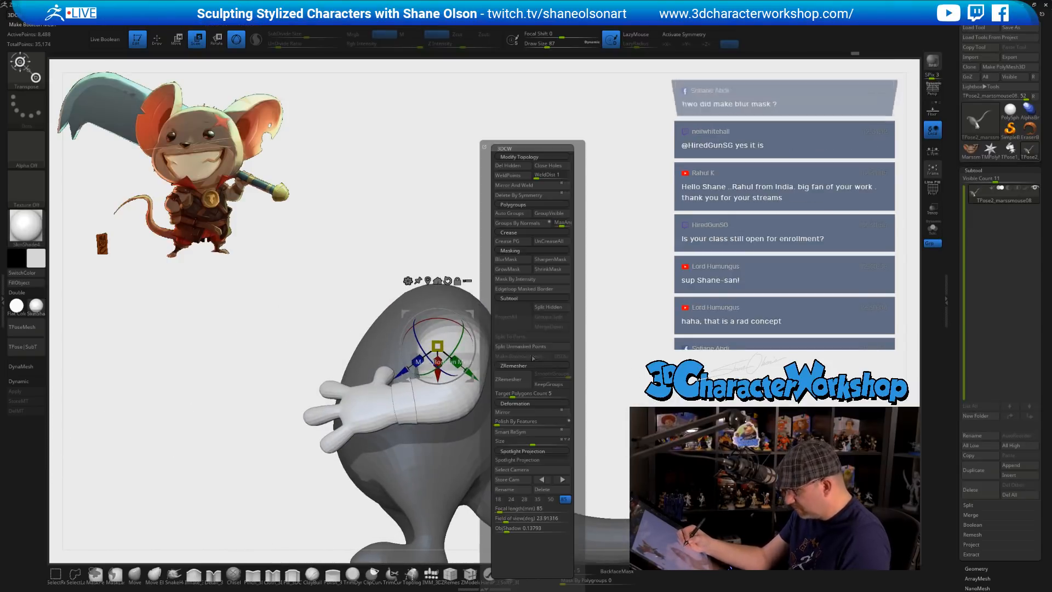
- Blur the mask around the shoulder and rotate the unmasked arm upward at the shoulder joint
click(512, 259)
drag(536, 243, 518, 308)
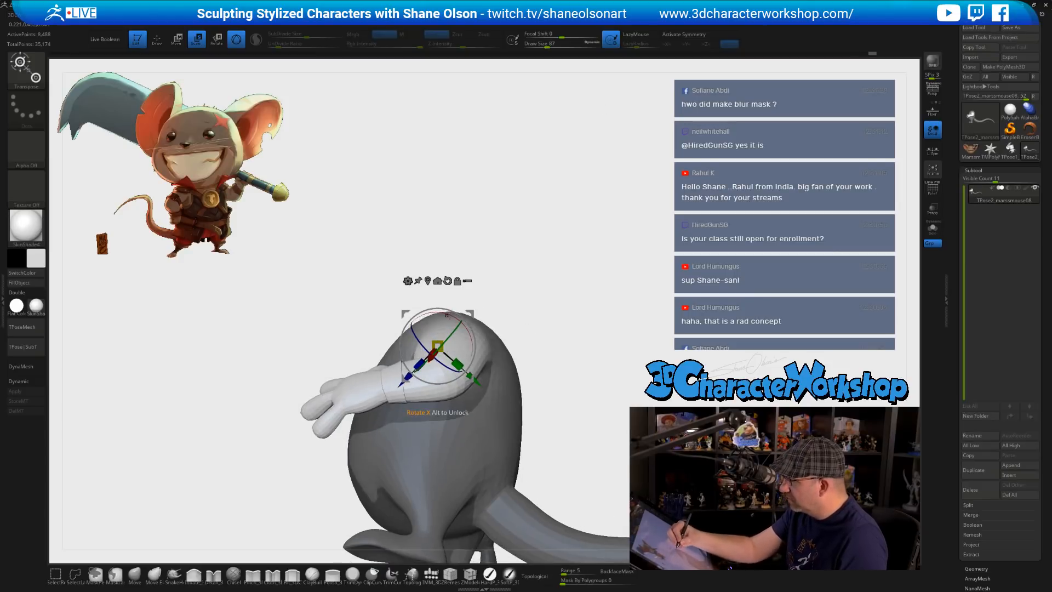
drag(447, 316, 464, 330)
drag(470, 336, 471, 351)
drag(560, 351, 549, 326)
- Look up the Blur Mask command in the custom popup and among the tool's Masking options
key(space)
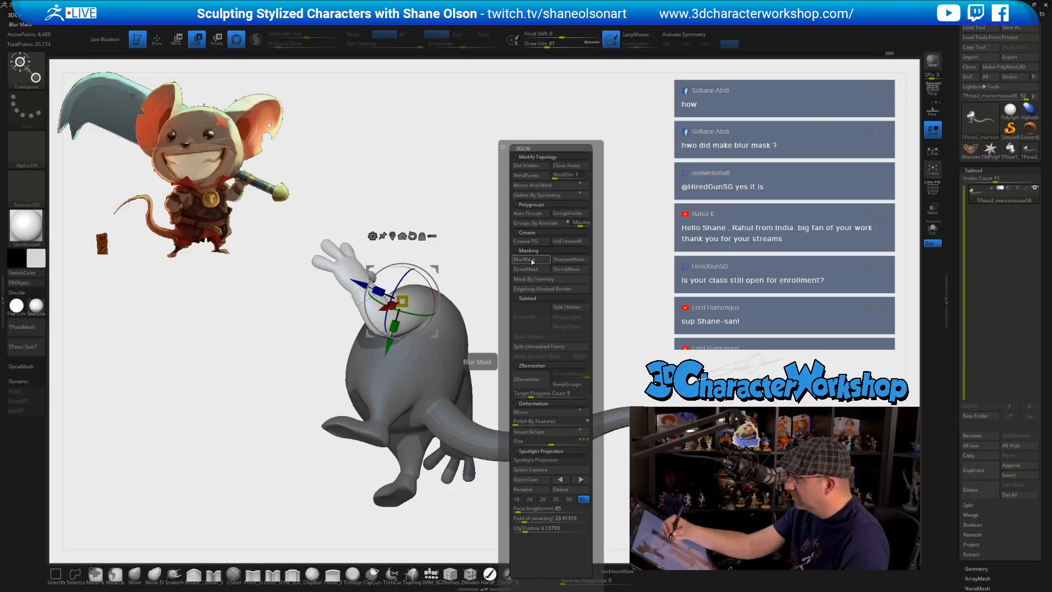
key(ctrl)
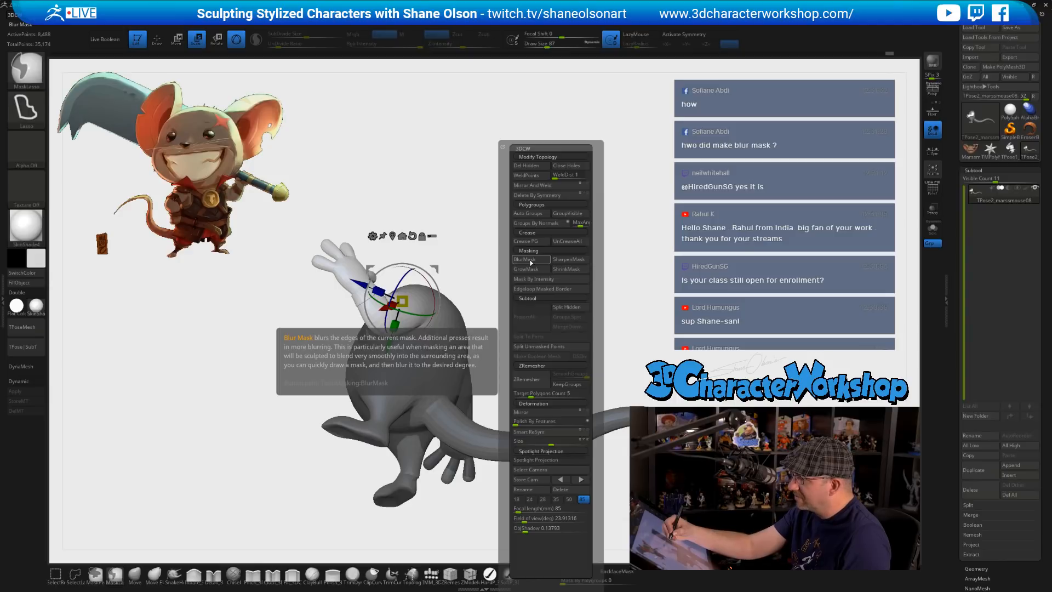
click(530, 261)
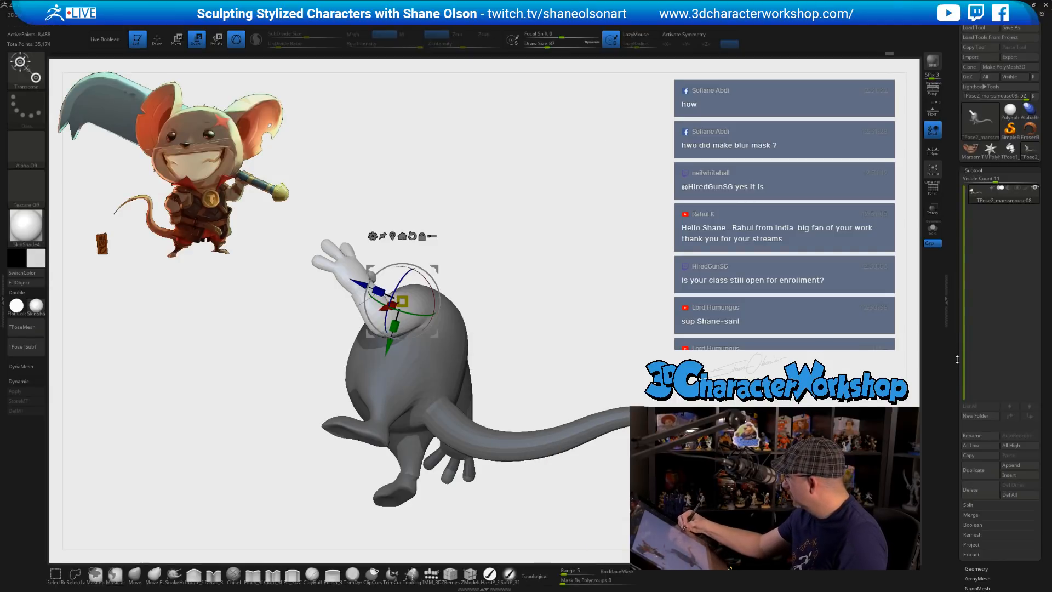
scroll(978, 331, down, 6)
click(976, 328)
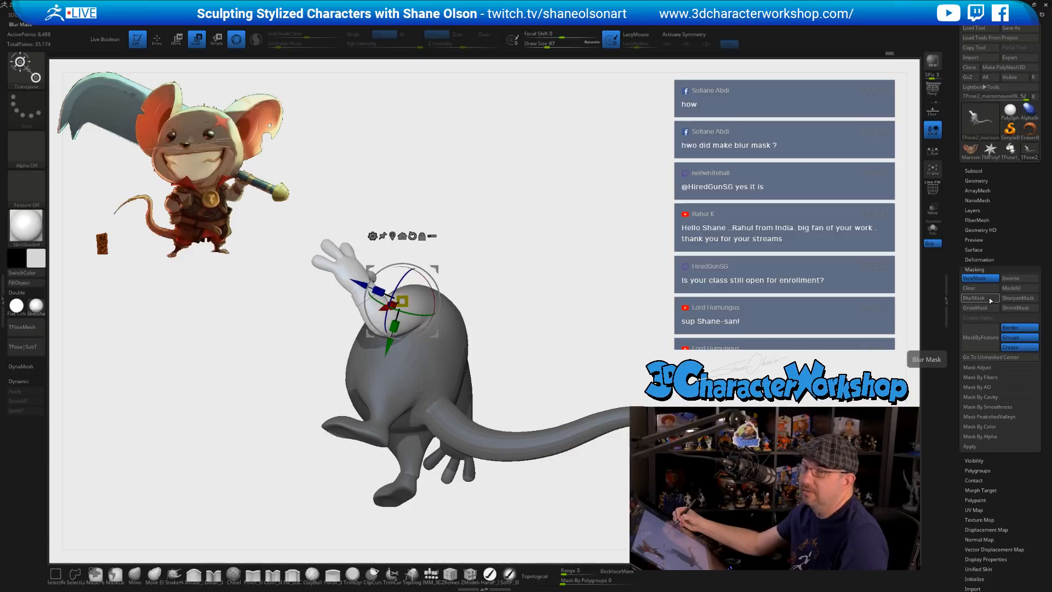
click(975, 270)
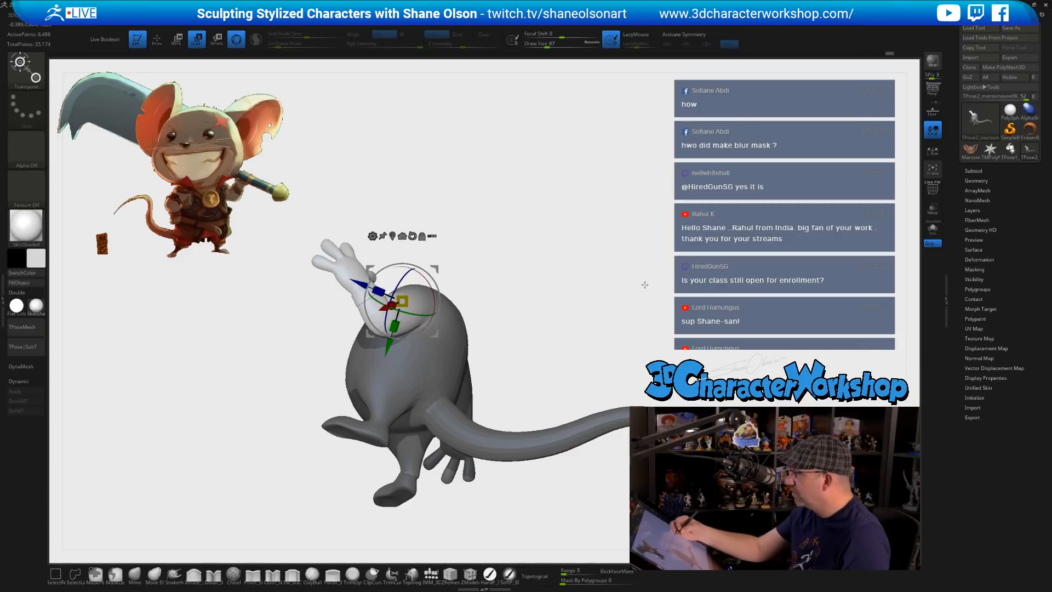
- Clear the mask on the posed body and return to brush sculpting with a draw size of 49
alt+drag(647, 285, 582, 359)
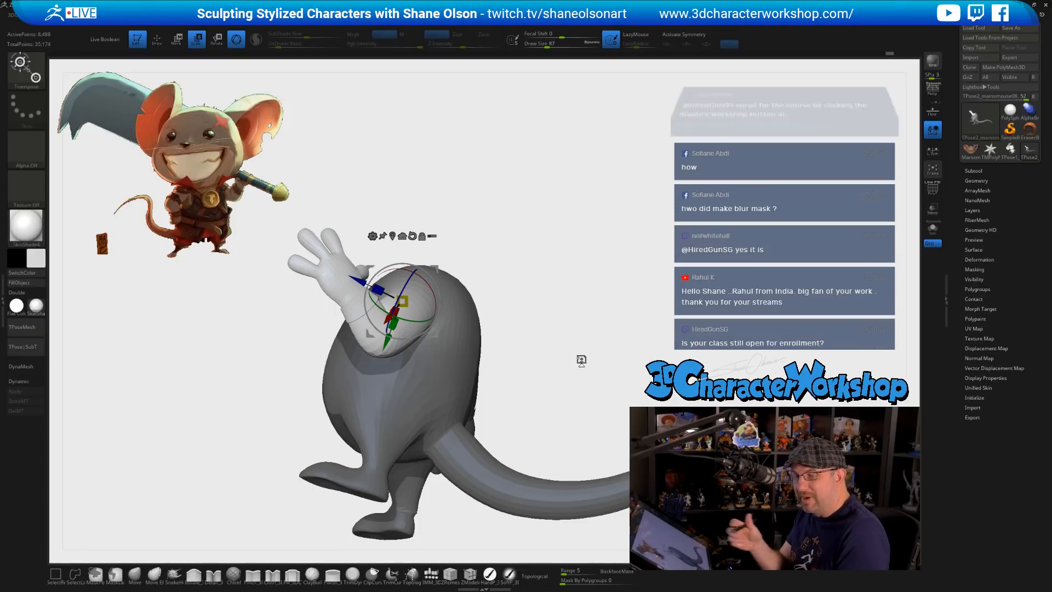
key(space)
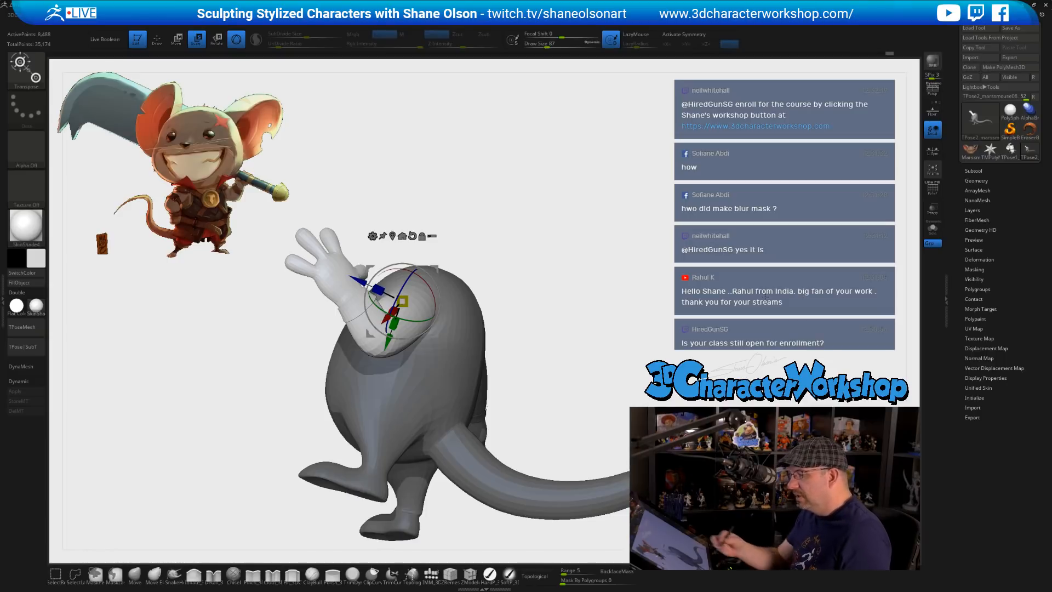
drag(601, 318, 598, 368)
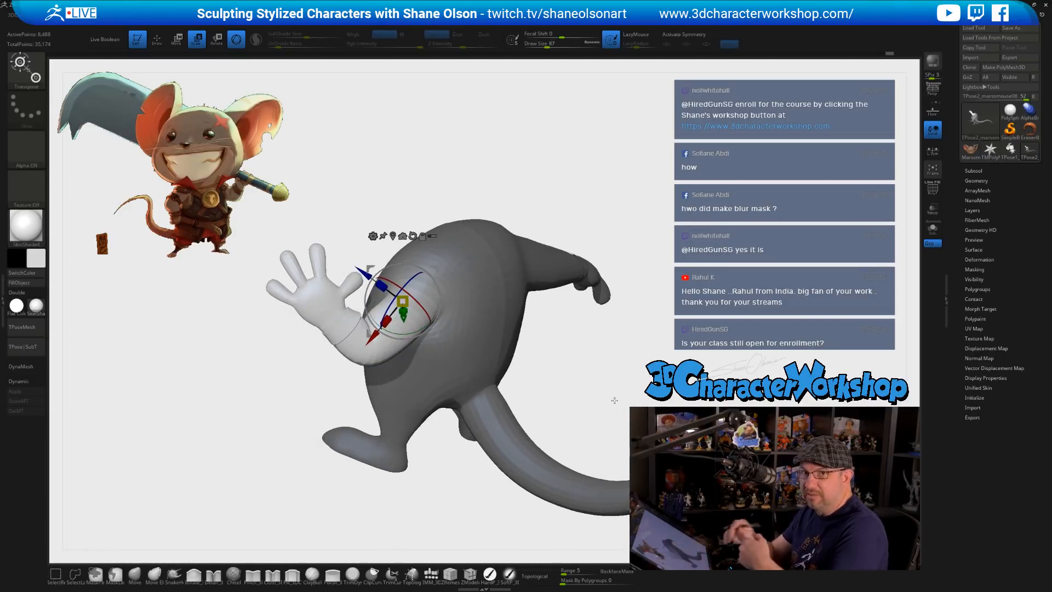
mouse_move(637, 359)
mouse_down()
mouse_move(628, 430)
mouse_move(622, 402)
mouse_move(437, 389)
mouse_up()
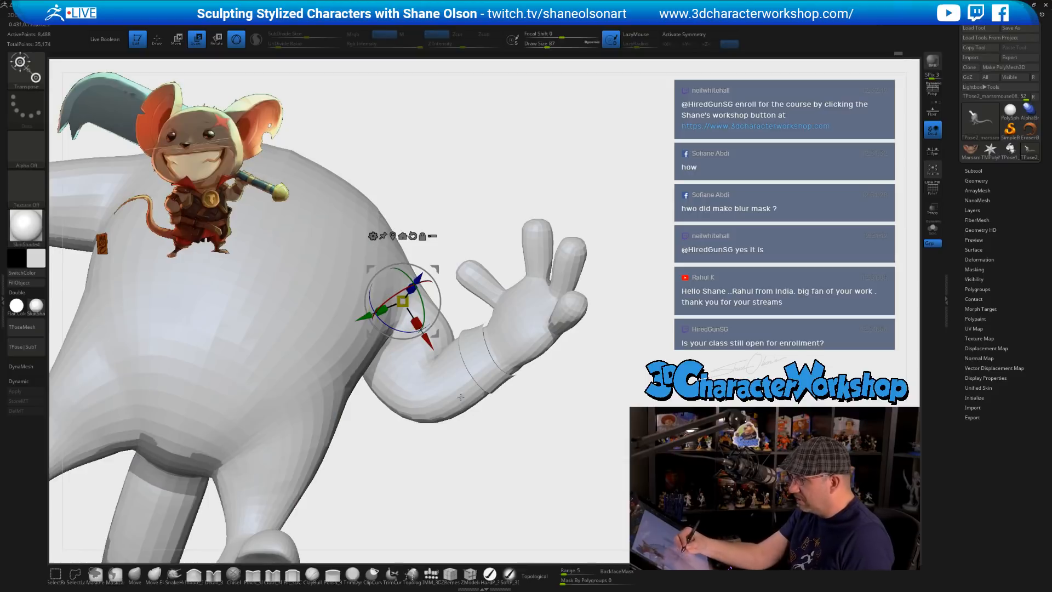
key(q)
drag(571, 463, 581, 473)
key(s)
alt+drag(512, 312, 740, 417)
- Refine the armpit, upper arm and elbow of the raised arm with the Smooth and Move brushes
key(shift)
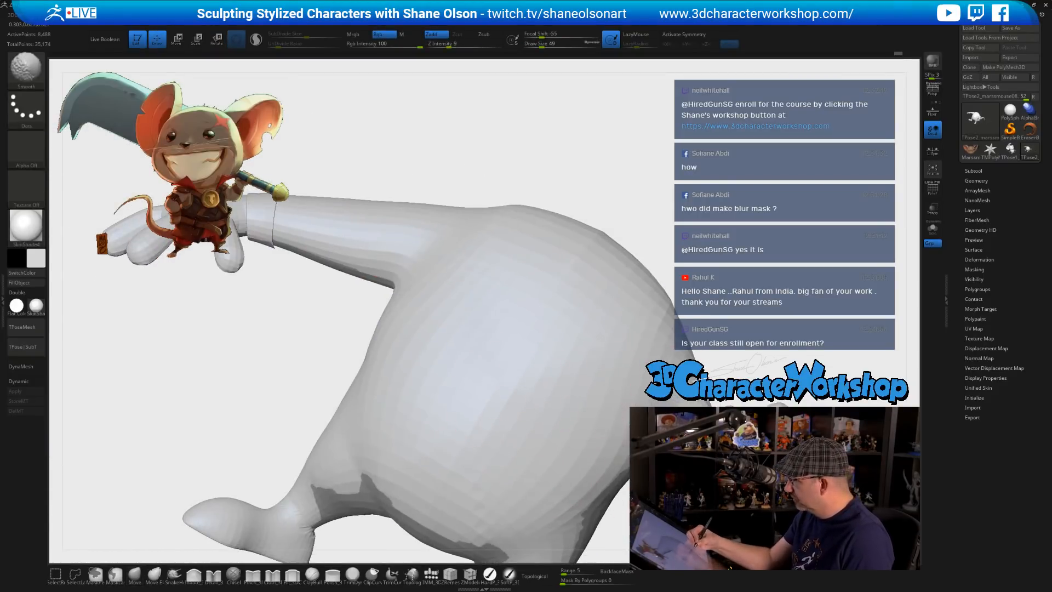
alt+right_drag(695, 404, 552, 265)
alt+right_drag(527, 328, 488, 333)
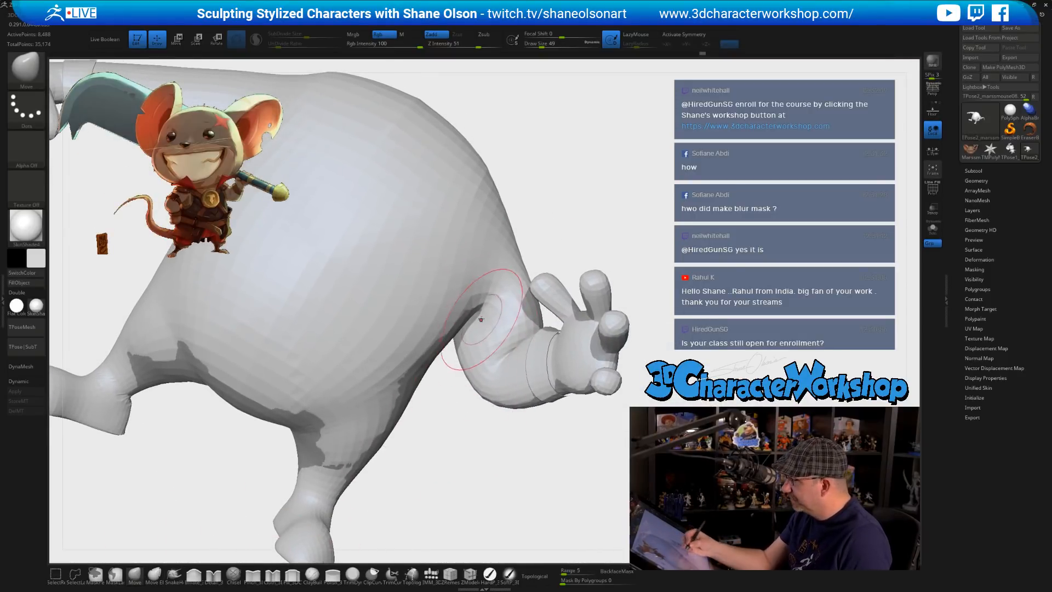
mouse_move(482, 442)
right_down()
mouse_move(482, 486)
mouse_move(472, 329)
right_up()
mouse_move(480, 412)
right_down()
mouse_move(467, 352)
mouse_move(460, 394)
right_up()
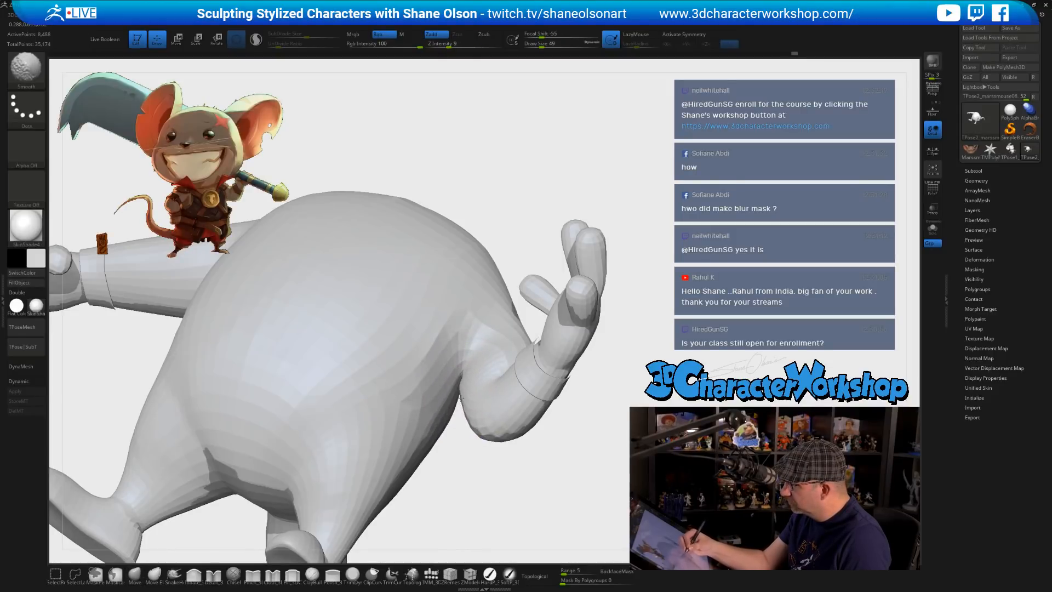
right_drag(463, 403, 493, 435)
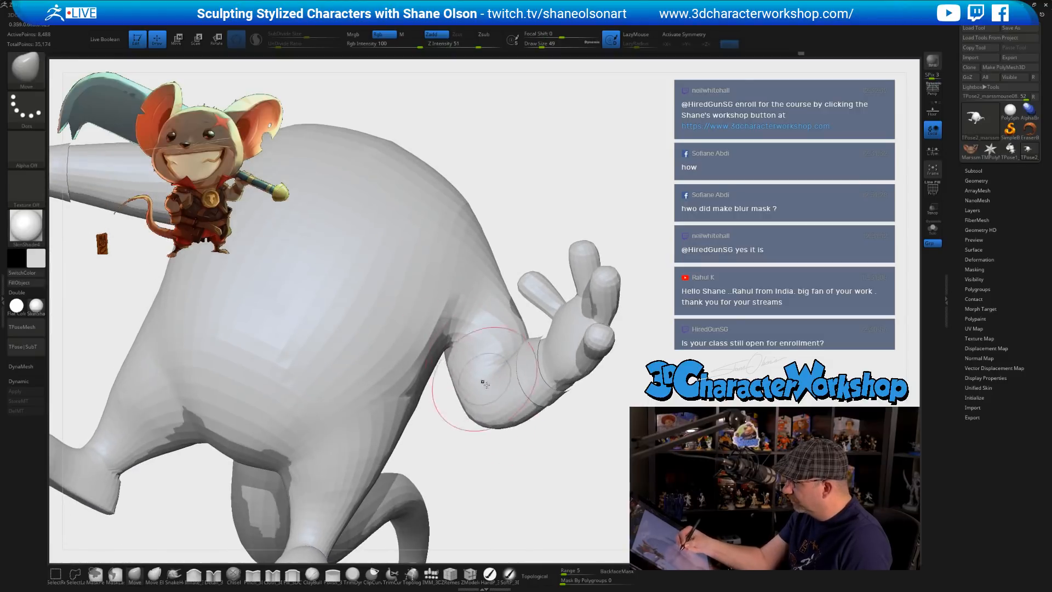
mouse_move(485, 383)
right_down()
mouse_move(479, 417)
mouse_move(490, 438)
mouse_move(499, 356)
right_up()
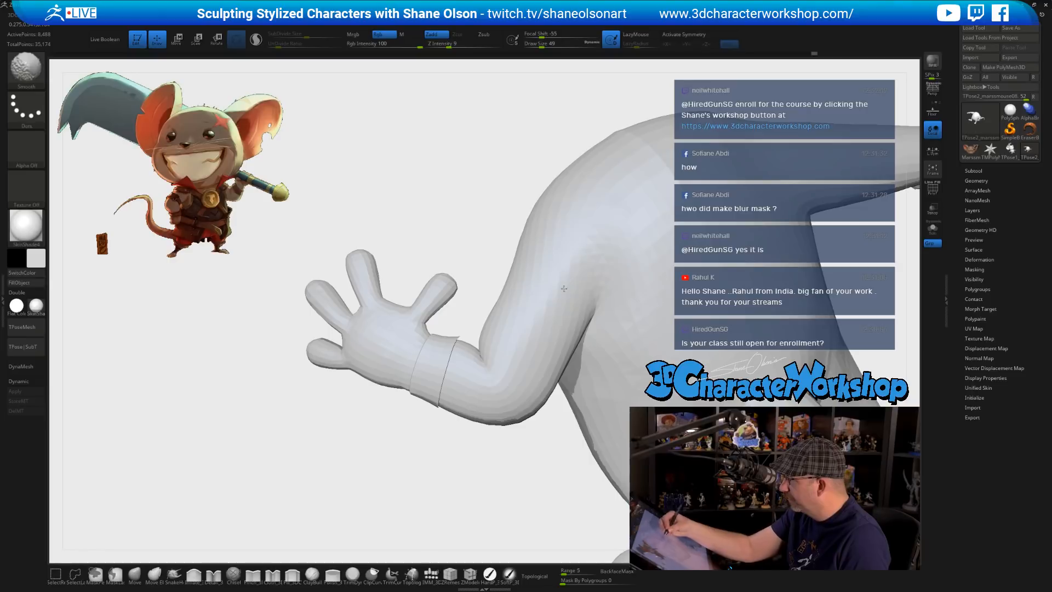
- Smooth the inner elbow of the raised arm and save the project
mouse_move(515, 353)
shift+mouse_down()
mouse_move(498, 317)
mouse_move(470, 353)
mouse_move(498, 324)
mouse_move(482, 352)
mouse_move(487, 328)
shift+mouse_up()
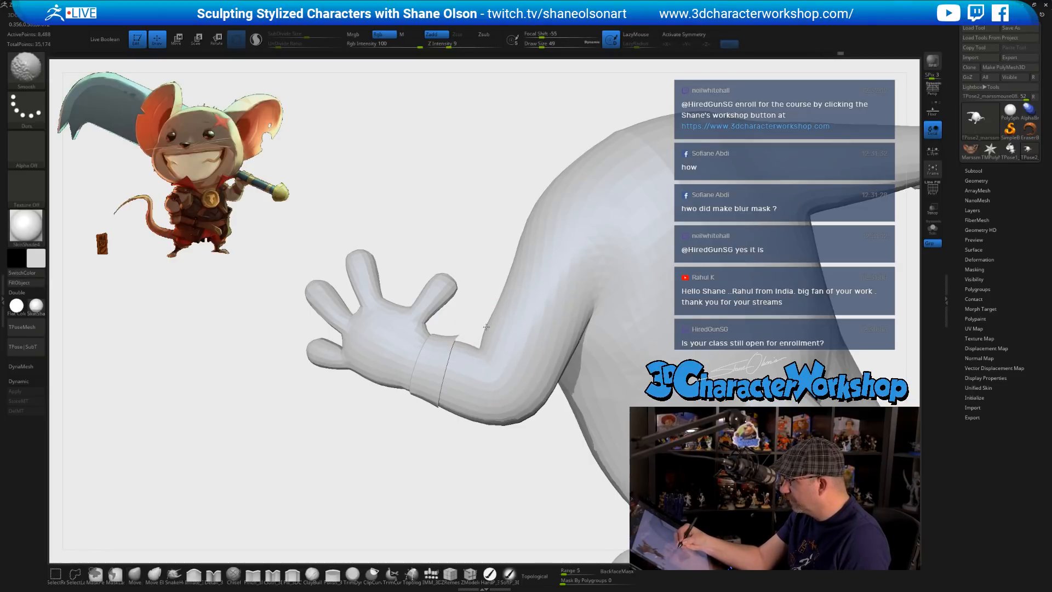
right_drag(526, 334, 655, 441)
key(f)
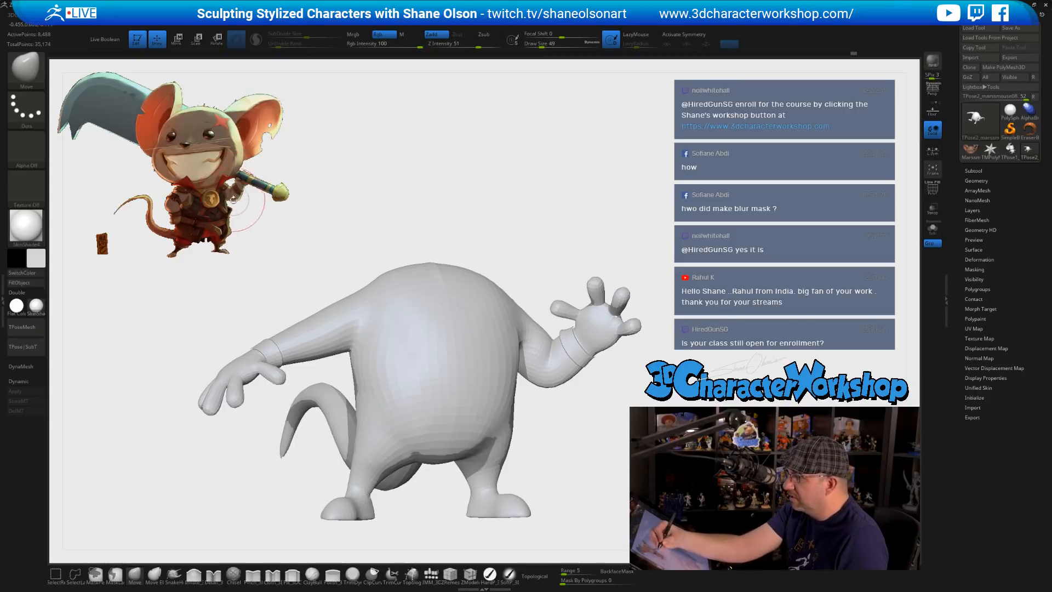
key(ctrl+s)
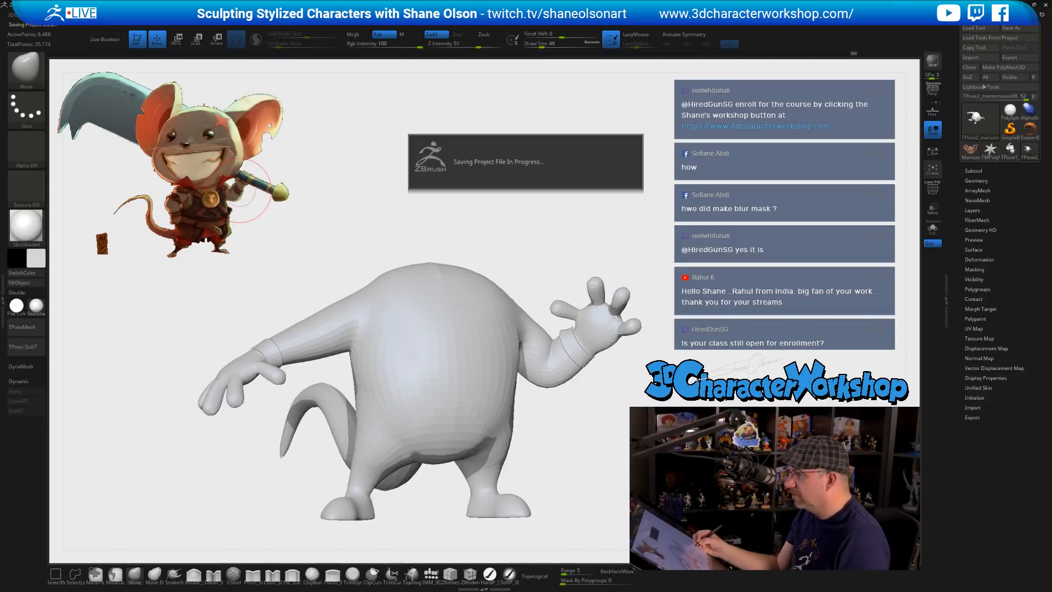
- Reduce the brush draw size to 33 and unhide the mouse's head, clothing and sword
alt+drag(650, 357, 647, 408)
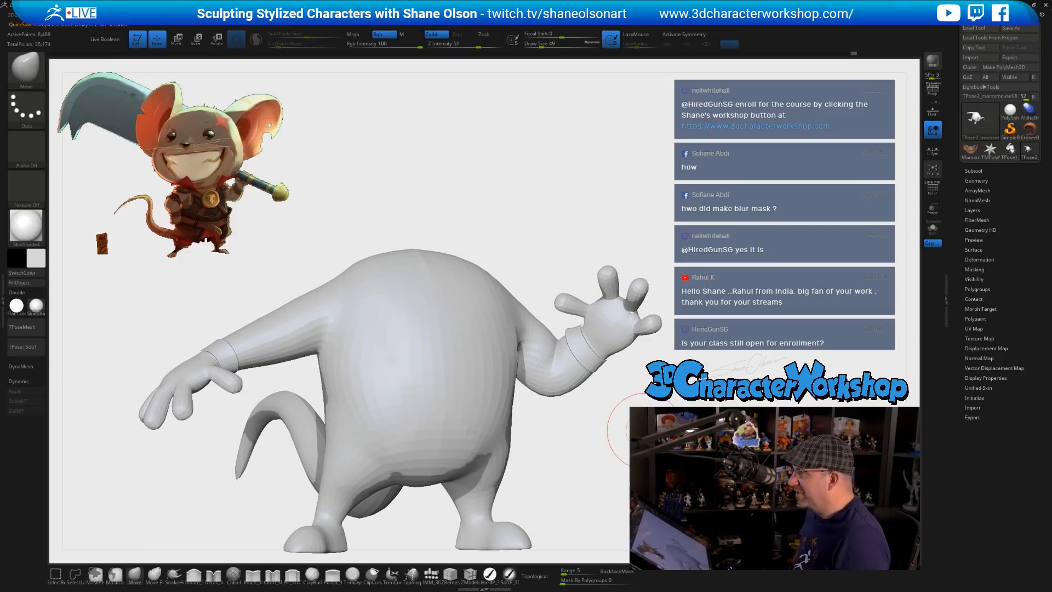
key([)
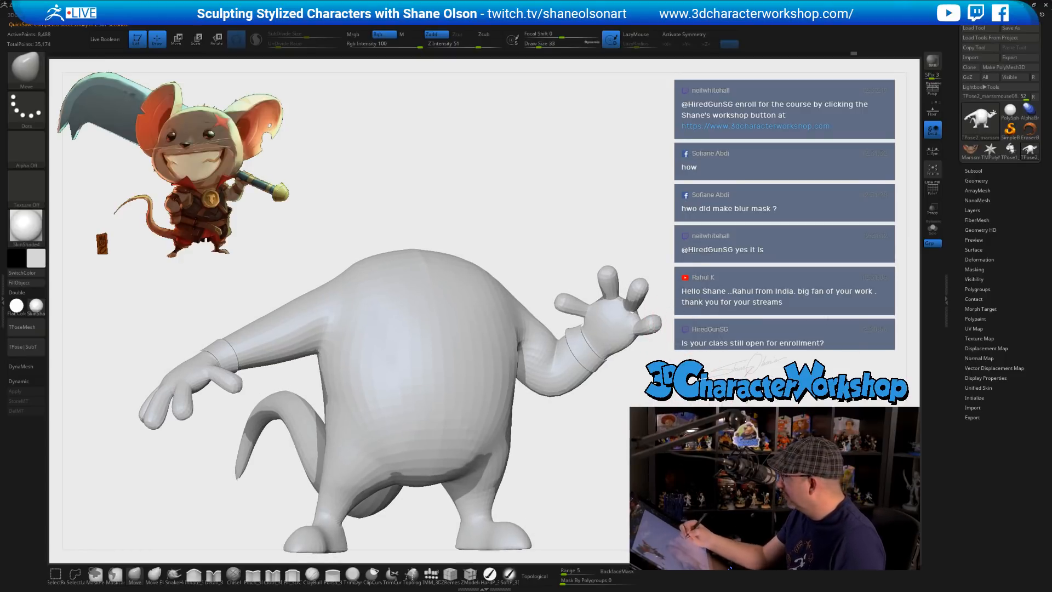
ctrl+shift+click(902, 268)
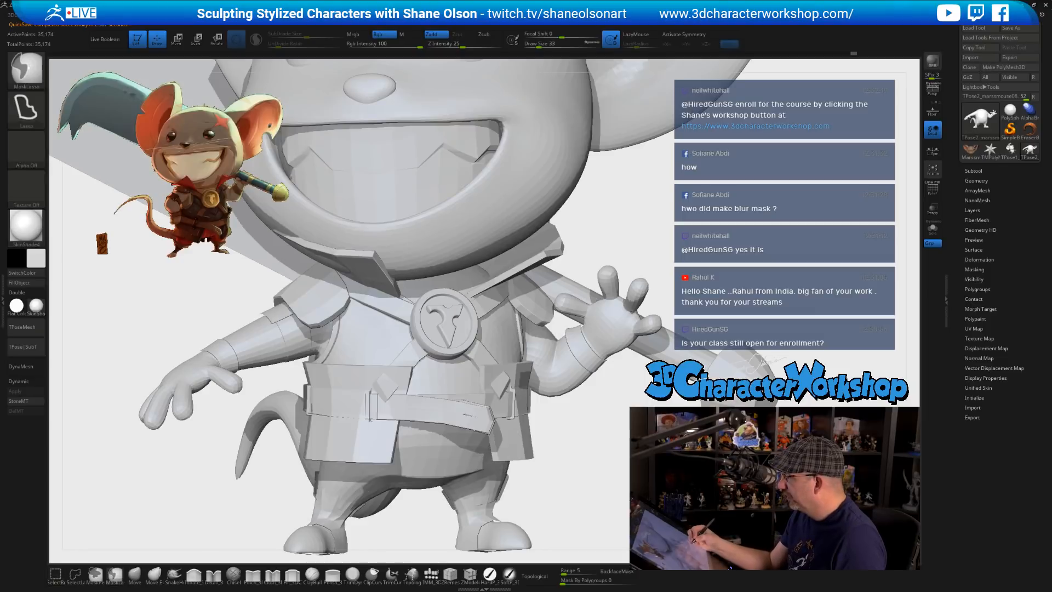
key(ctrl+z)
mouse_move(608, 214)
ctrl+shift+mouse_down()
mouse_move(625, 231)
mouse_move(427, 222)
ctrl+shift+mouse_up()
ctrl+shift+click(614, 219)
drag(329, 399, 407, 449)
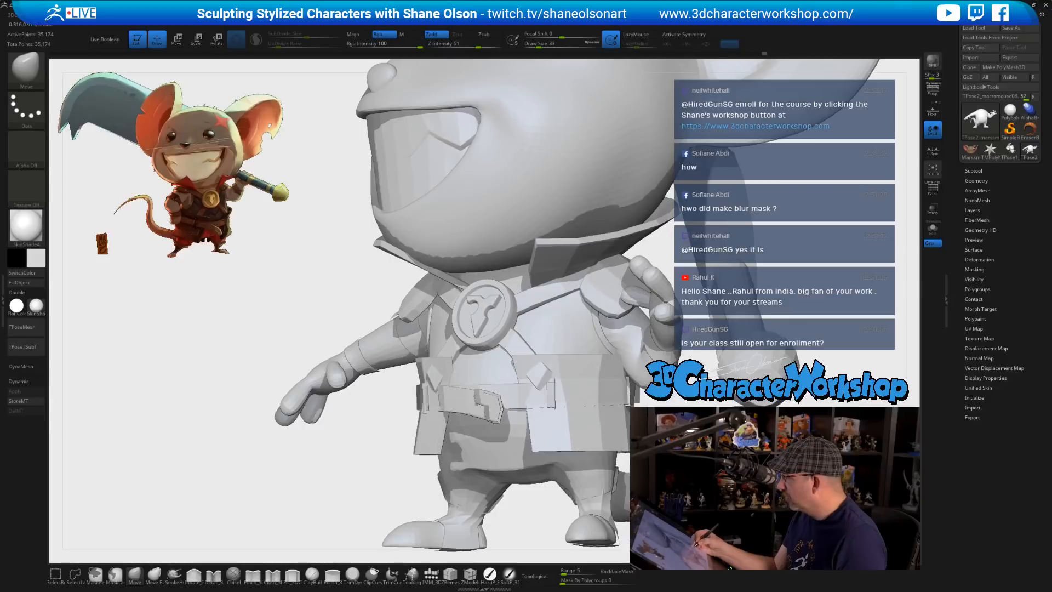
- Mask everything except the sword, then move and rotate the sword toward the raised hand
drag(647, 482, 557, 406)
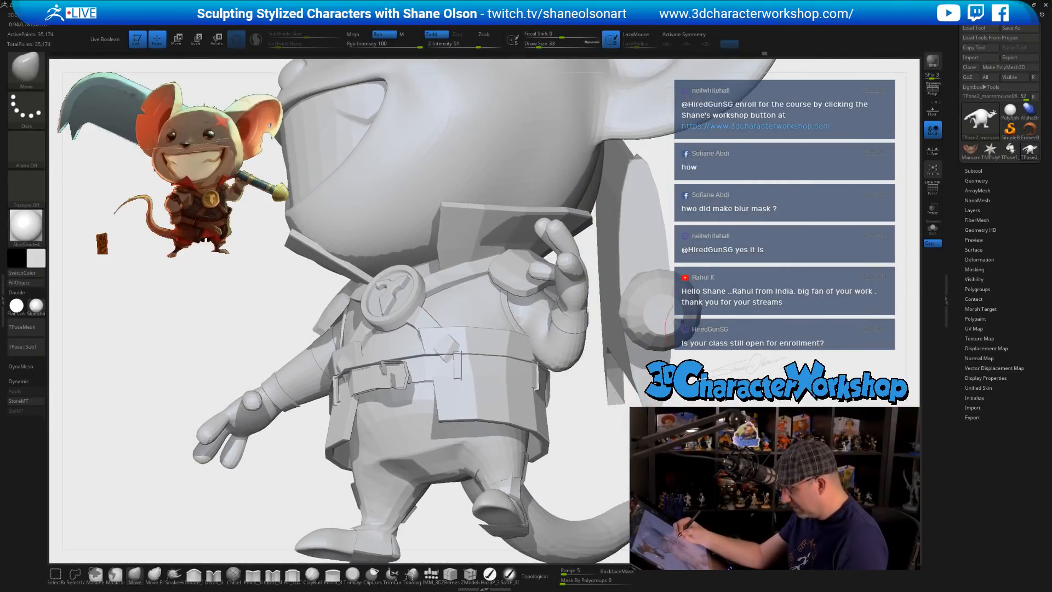
key(w)
ctrl+click(683, 322)
mouse_move(703, 407)
mouse_down()
mouse_move(694, 407)
mouse_move(725, 405)
mouse_up()
drag(715, 286, 673, 278)
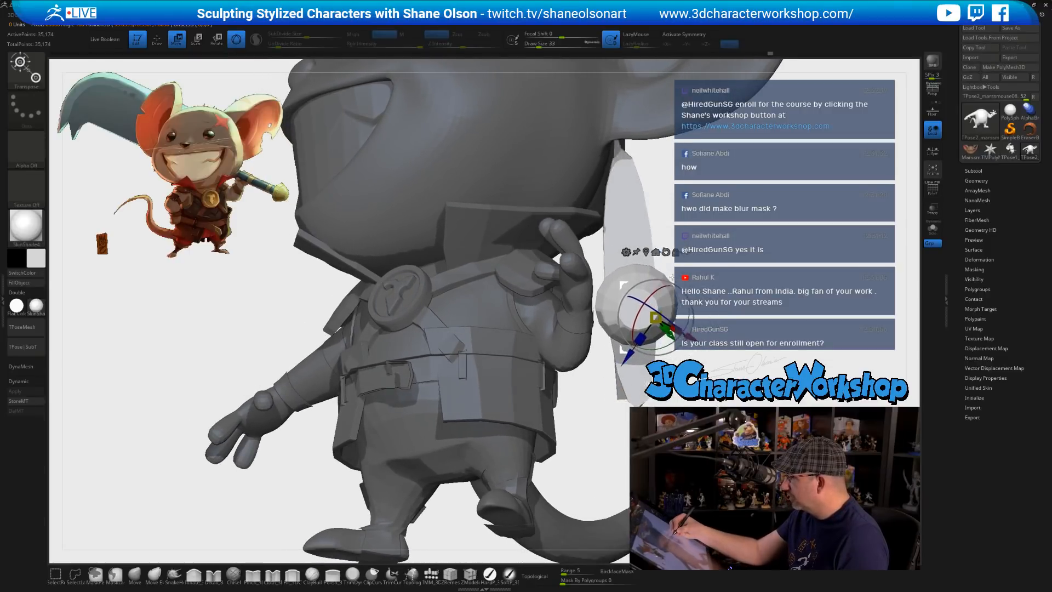
mouse_move(713, 359)
mouse_down()
mouse_move(824, 360)
mouse_move(703, 362)
mouse_move(733, 361)
mouse_up()
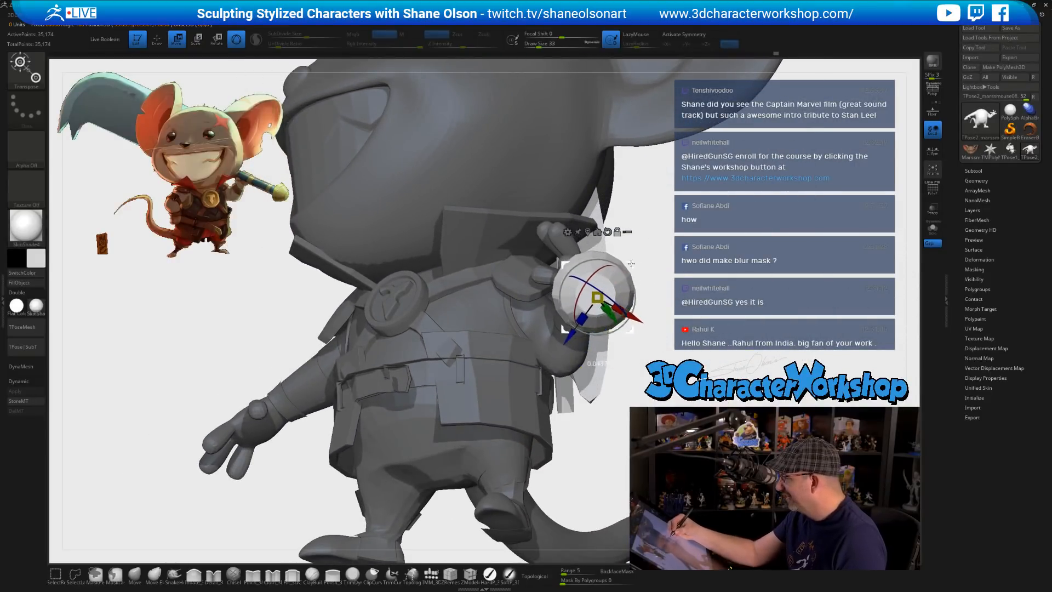
drag(629, 275, 629, 283)
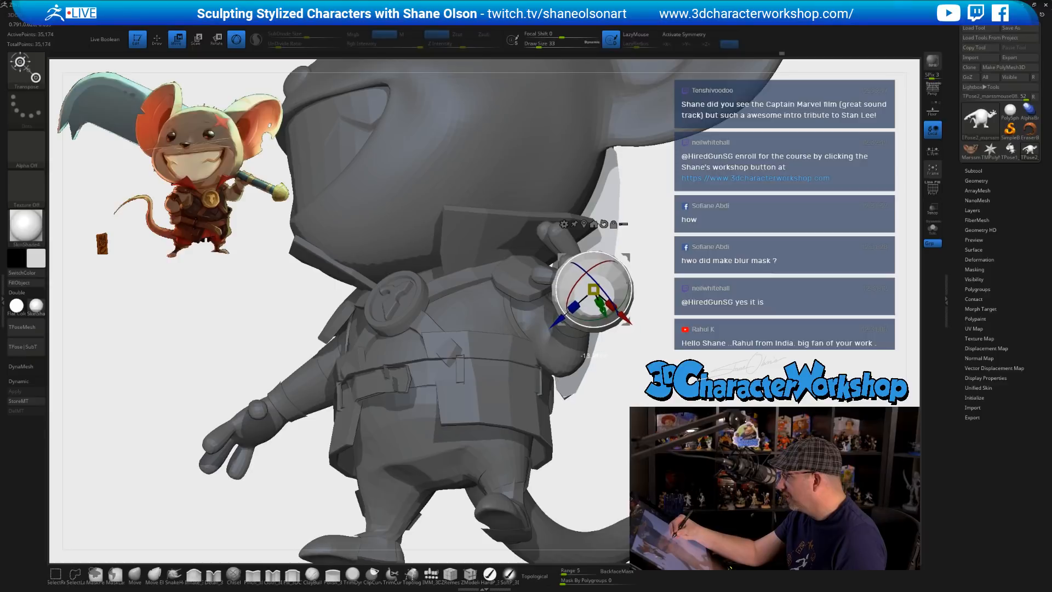
- Adjust the sword's position and angle from above so its handle meets the raised hand
drag(653, 356, 628, 382)
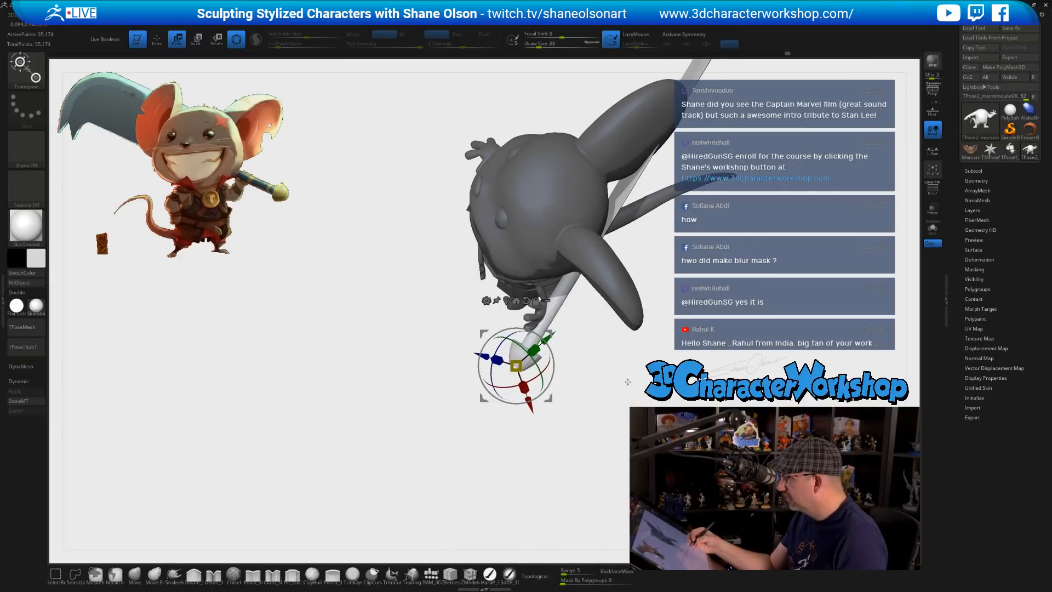
drag(552, 338, 573, 293)
drag(630, 395, 660, 282)
drag(552, 333, 641, 298)
alt+drag(641, 299, 651, 353)
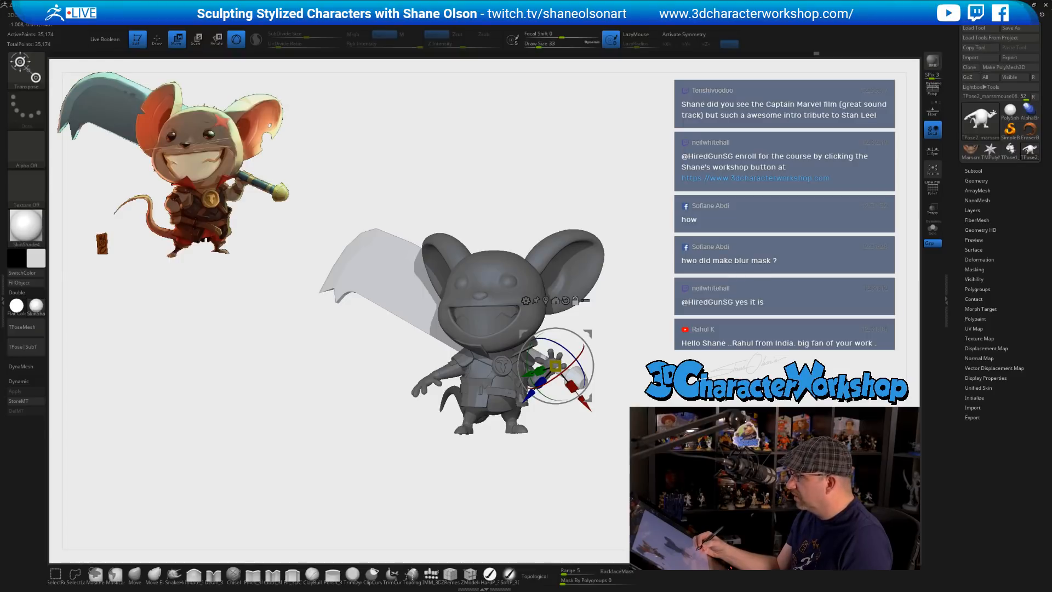
- Invert the mask so only the sword is protected, and switch back to the Move brush
drag(649, 339, 504, 472)
drag(698, 403, 596, 415)
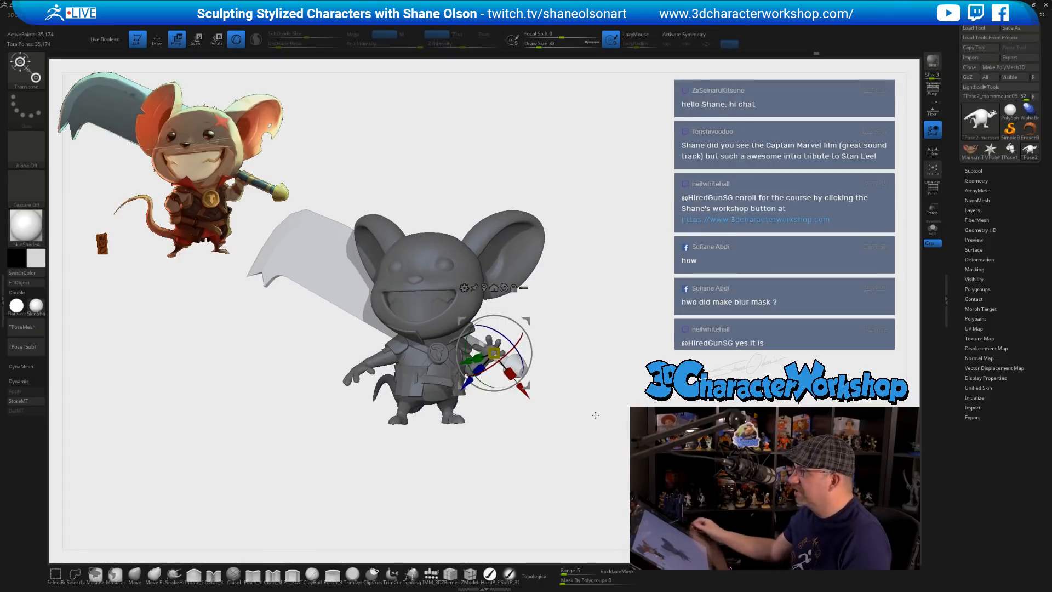
drag(656, 324, 620, 347)
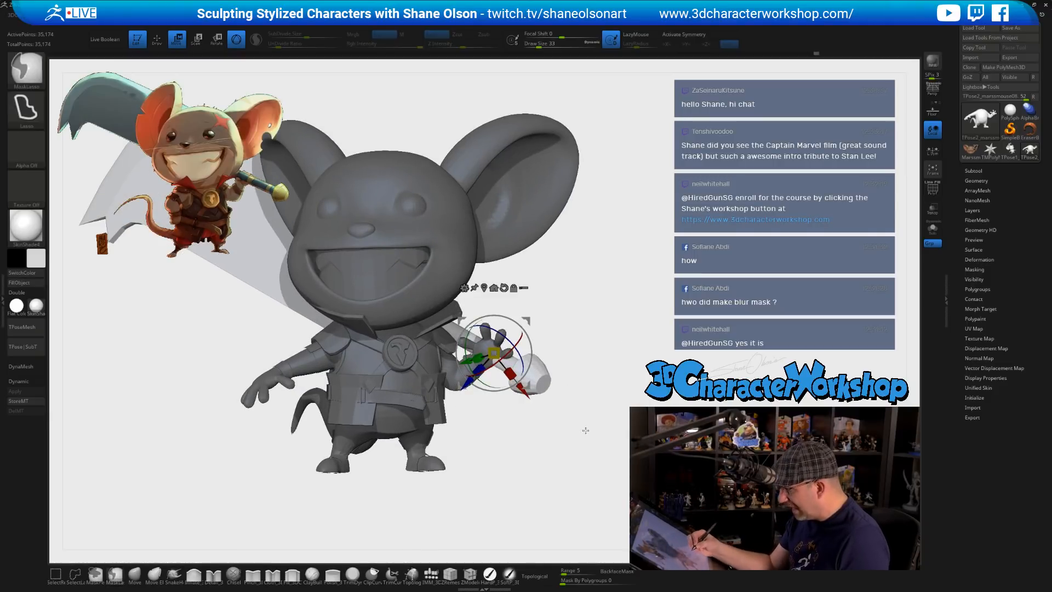
mouse_move(594, 430)
mouse_down()
mouse_move(586, 461)
mouse_move(594, 463)
mouse_move(589, 348)
mouse_up()
key(q)
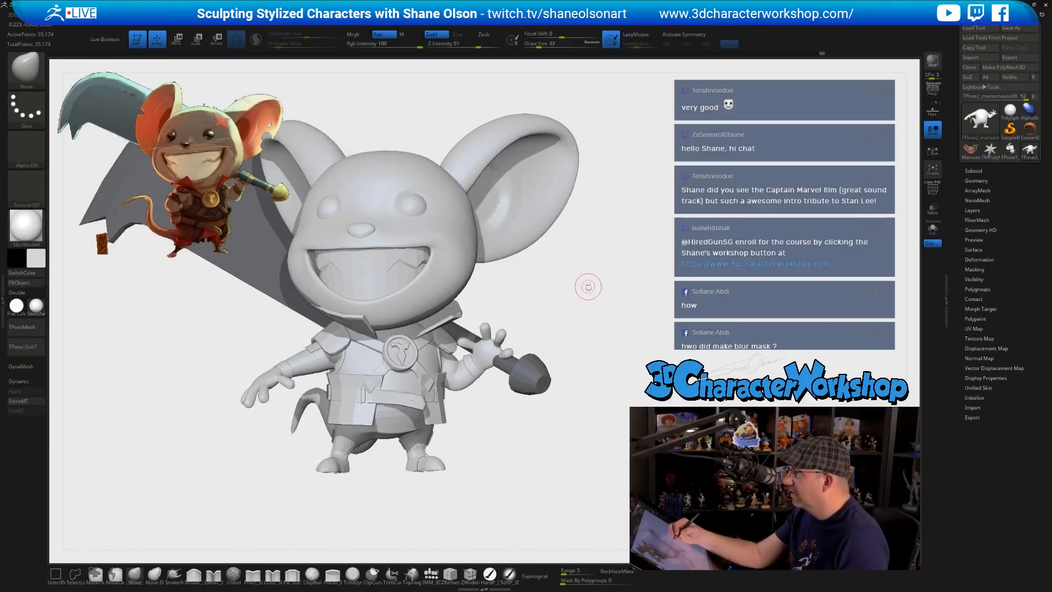
- Hide the shoulder pads to expose the mouse's upper arms
alt+drag(587, 288, 588, 316)
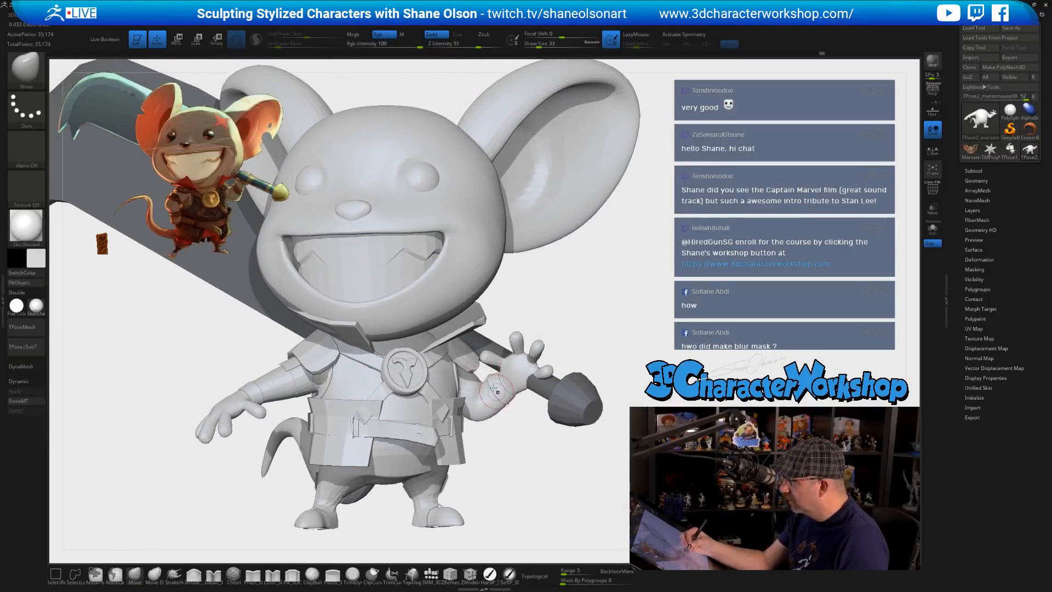
ctrl+shift+click(464, 364)
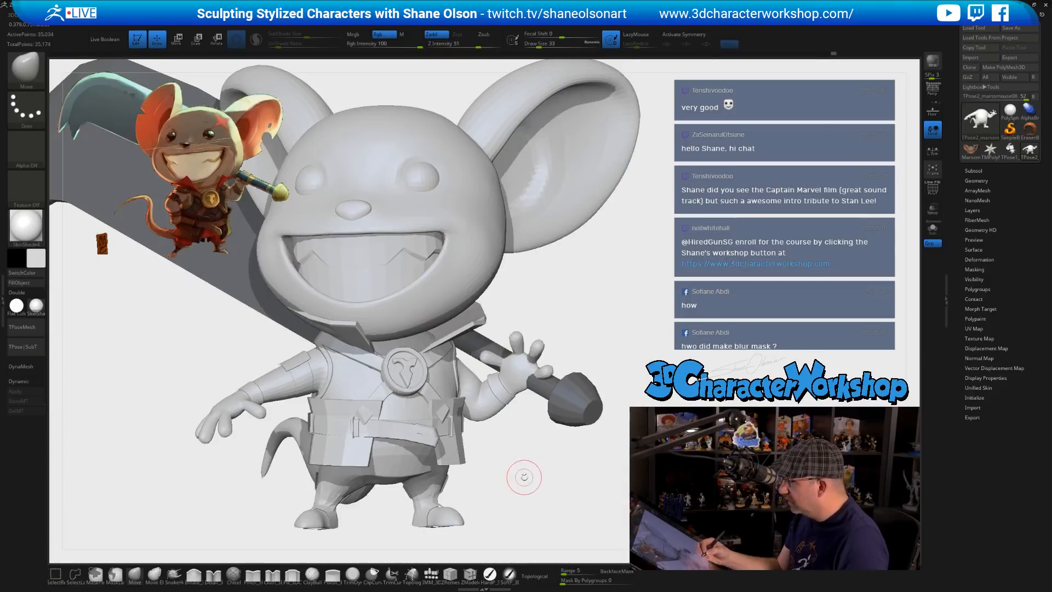
drag(521, 475, 495, 420)
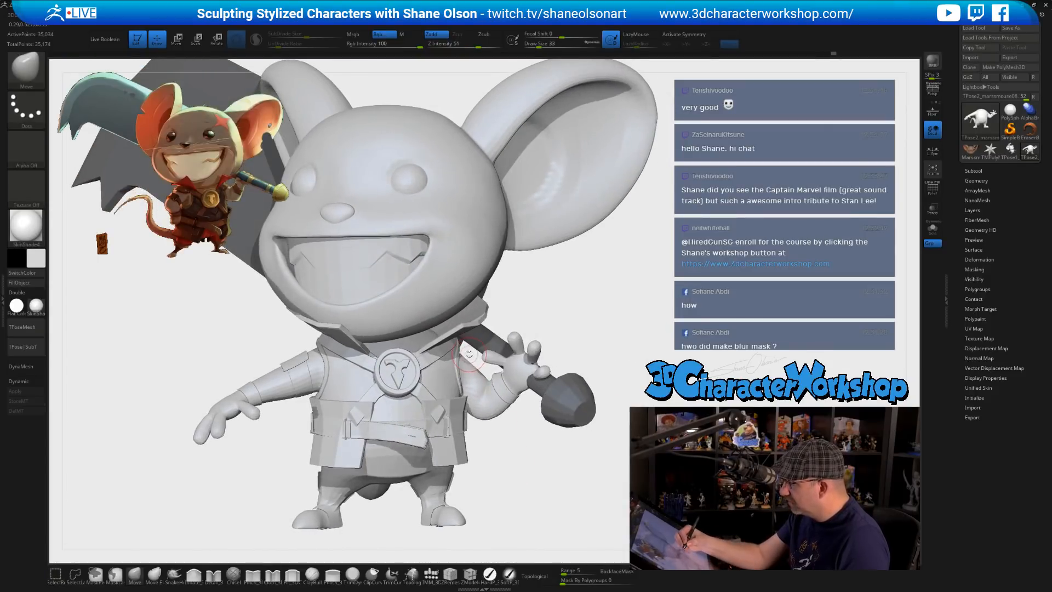
key(ctrl)
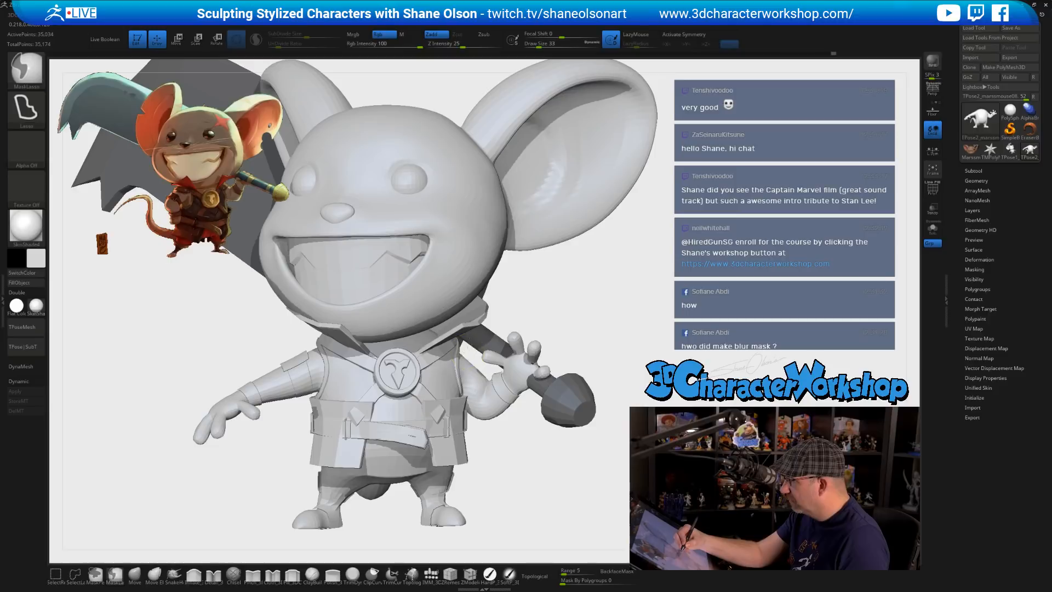
- Mask the whole mouse and sword except the raised arm and hand, and activate the Rotate gizmo
mouse_move(549, 274)
ctrl+mouse_down()
mouse_move(609, 245)
mouse_move(315, 109)
mouse_move(329, 534)
mouse_move(522, 526)
mouse_move(516, 474)
mouse_move(535, 470)
ctrl+mouse_up()
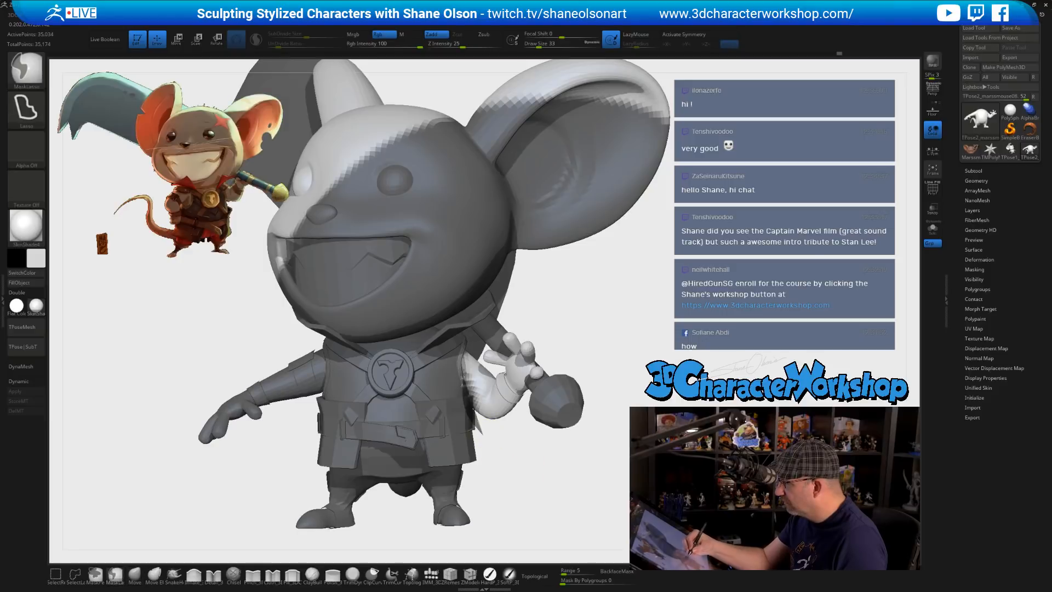
mouse_move(605, 480)
alt+mouse_down()
mouse_move(594, 416)
mouse_move(594, 453)
alt+mouse_up()
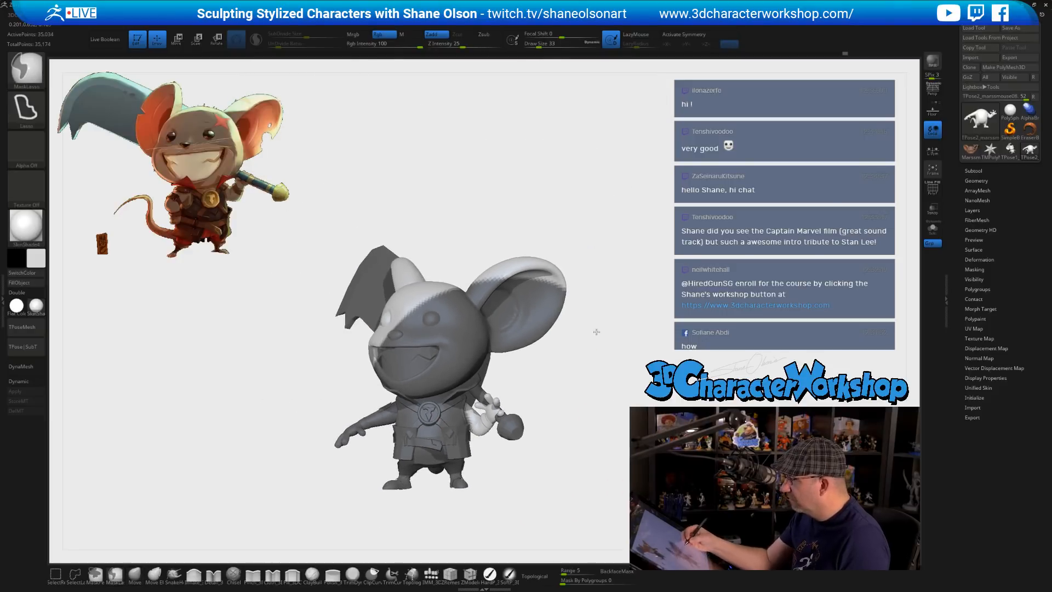
mouse_move(593, 338)
ctrl+mouse_down()
mouse_move(212, 354)
mouse_move(537, 359)
mouse_move(658, 337)
mouse_move(642, 430)
mouse_move(631, 391)
mouse_move(623, 446)
ctrl+mouse_up()
key(e)
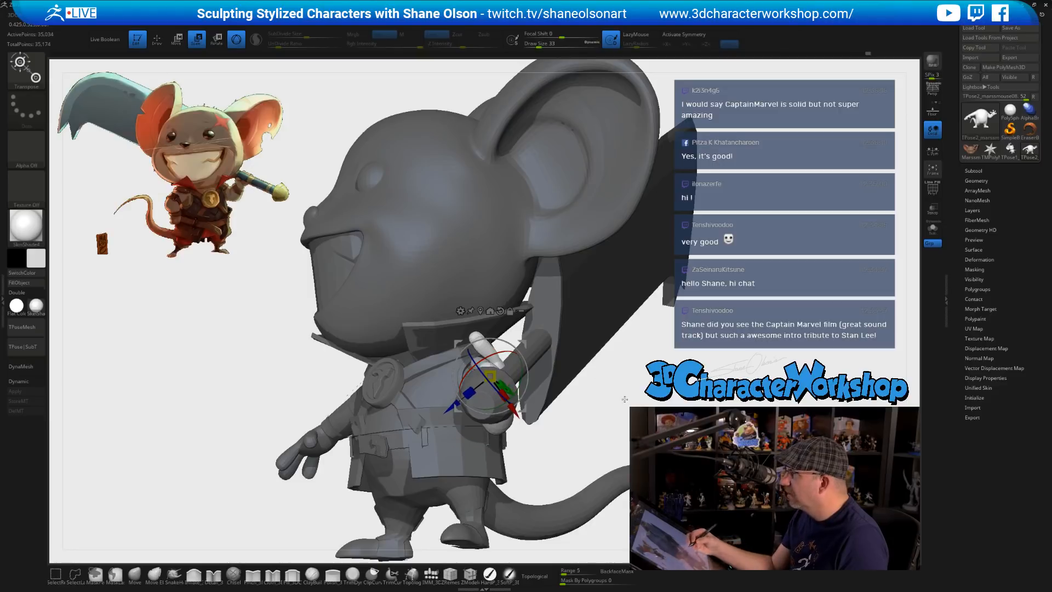
mouse_move(625, 399)
mouse_down()
mouse_move(610, 418)
mouse_move(611, 446)
mouse_up()
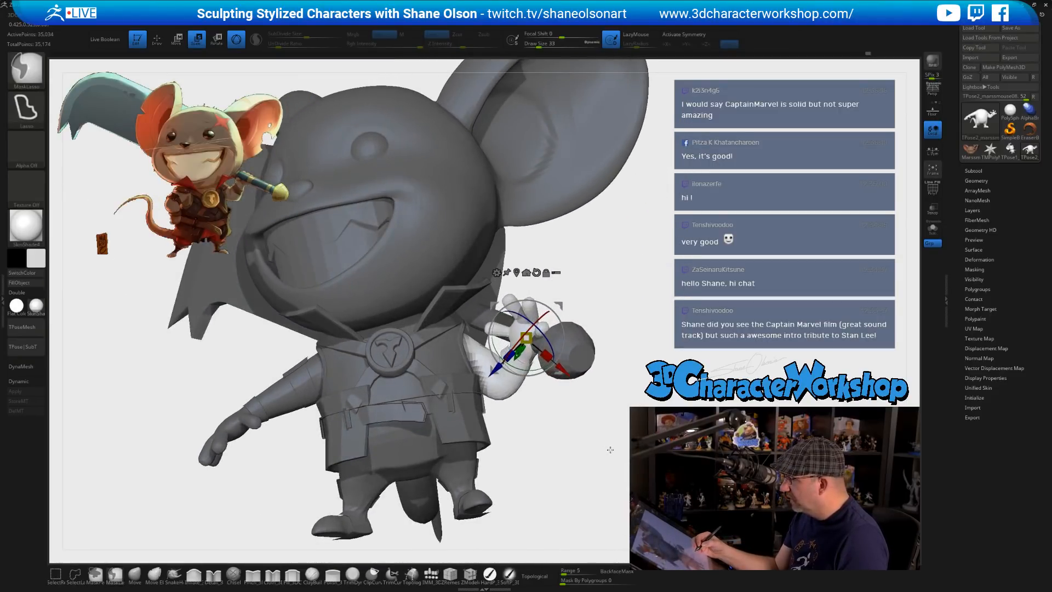
- Set the pivot at the raised arm's upper end and rotate the arm so its hand comes outside the sword handle
alt+drag(559, 307, 498, 321)
drag(603, 433, 439, 420)
alt+drag(467, 353, 504, 316)
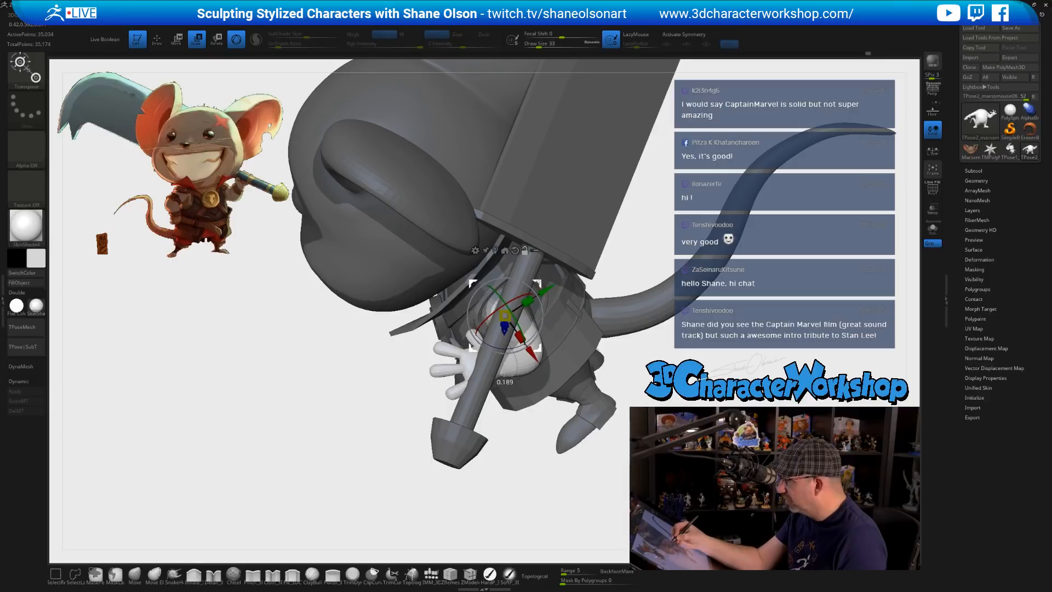
drag(548, 483, 509, 384)
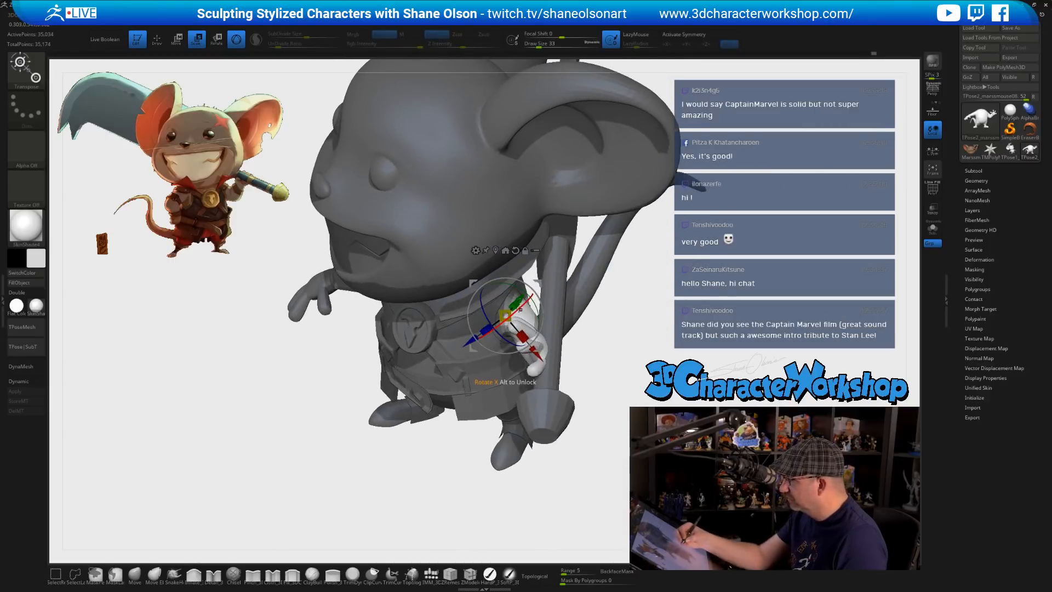
drag(529, 302, 543, 280)
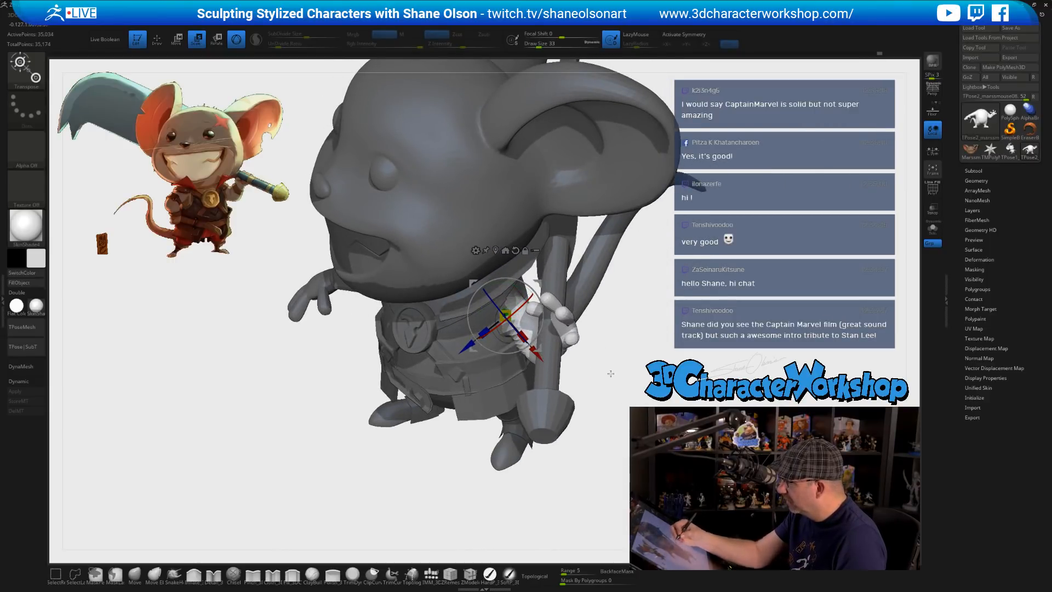
drag(592, 494, 488, 471)
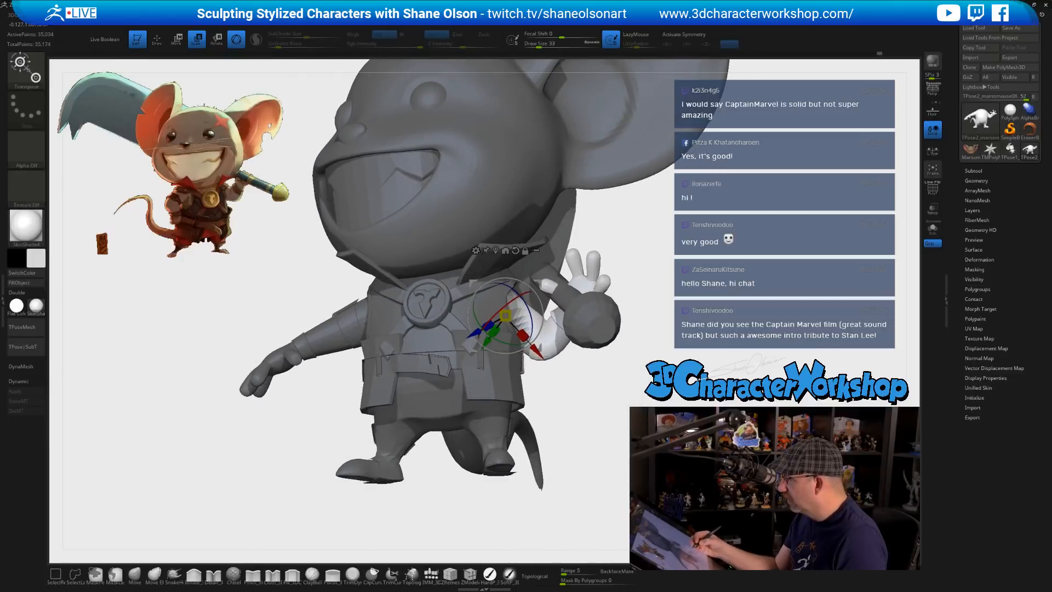
- Blur the mask and rotate the raised arm further so the open palm sits behind the sword handle
key(space)
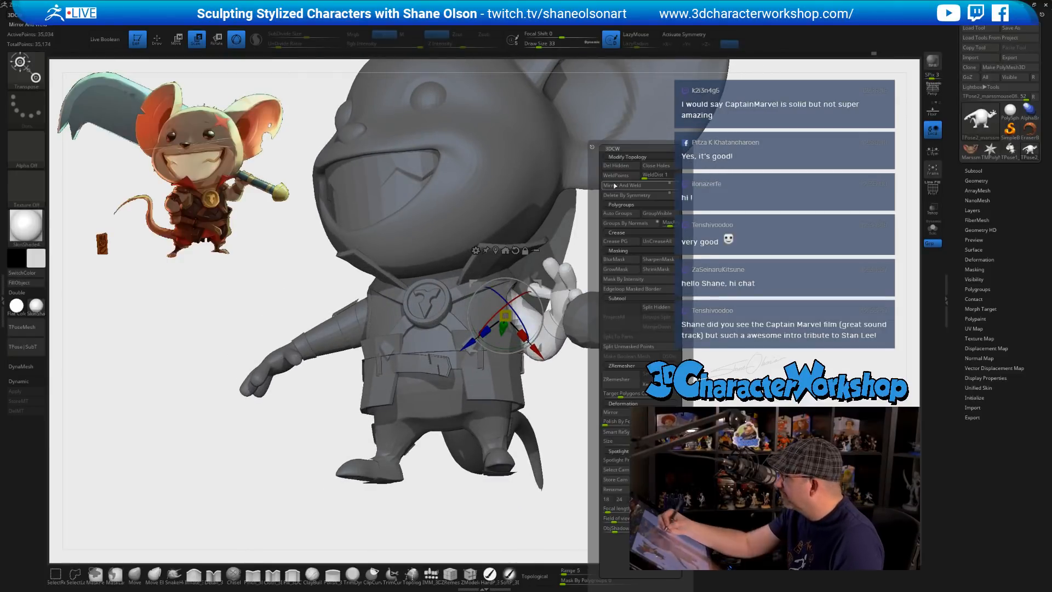
click(619, 261)
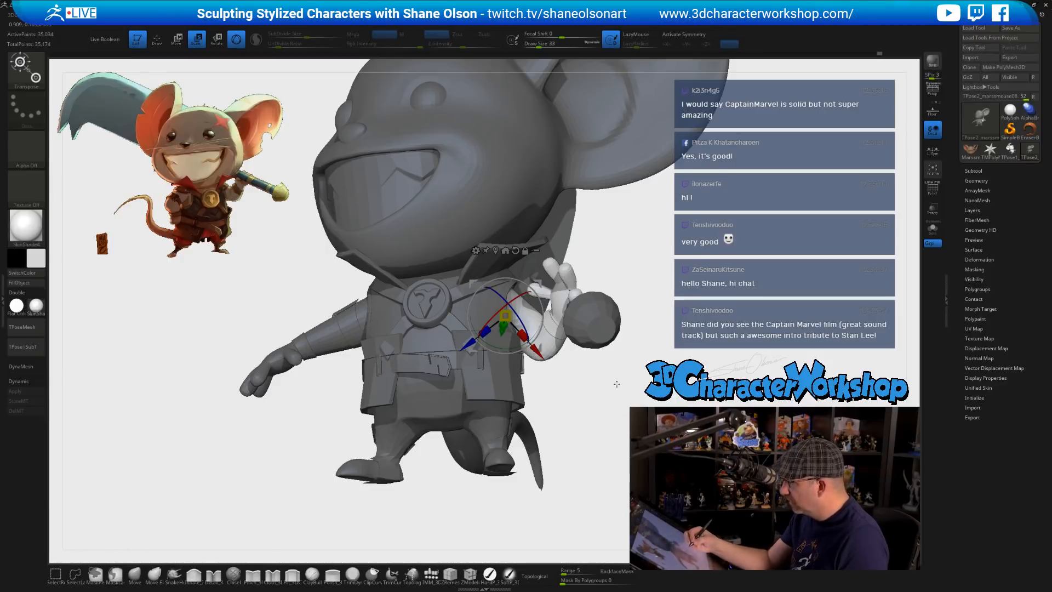
drag(517, 295, 548, 286)
drag(608, 419, 552, 408)
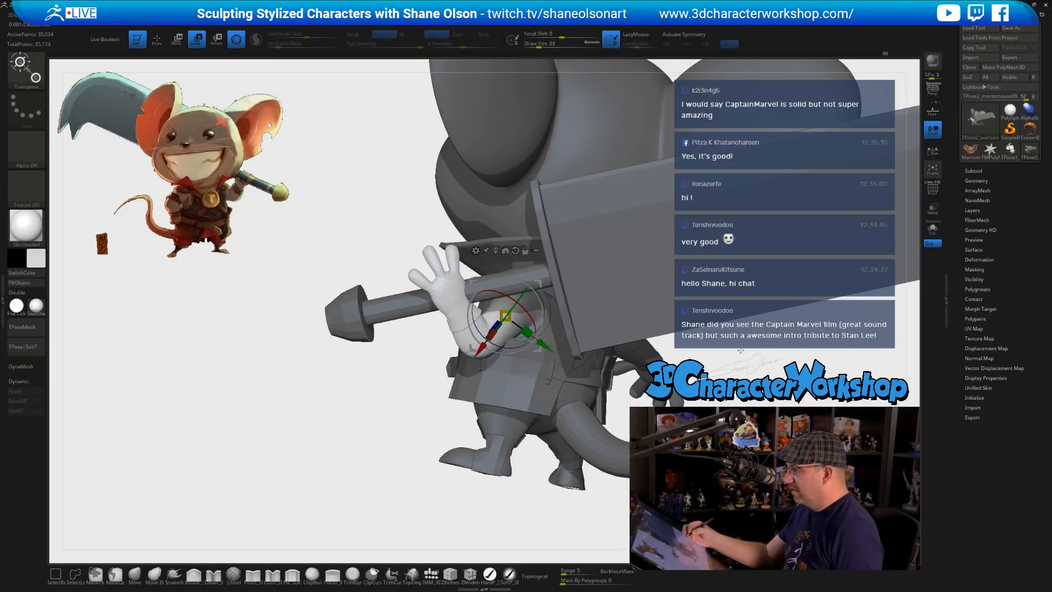
drag(741, 351, 756, 368)
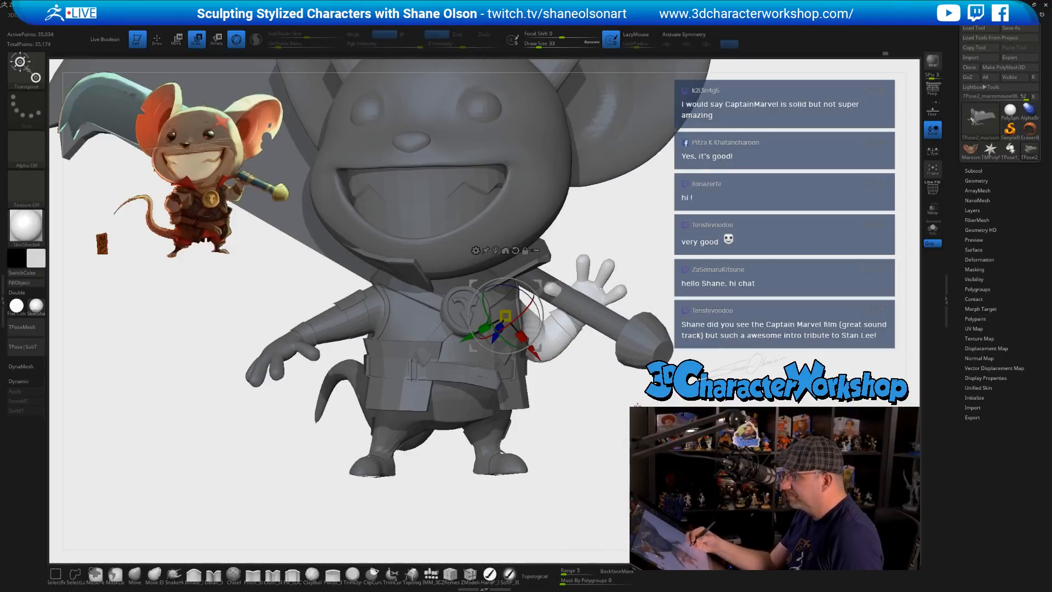
- Clear the mask, switch to the Move brush, and isolate the body mesh without the shoulder pads
mouse_move(637, 406)
alt+mouse_down()
mouse_move(640, 456)
mouse_move(621, 427)
mouse_move(622, 454)
alt+mouse_up()
key(ctrl)
key(q)
mouse_move(548, 477)
mouse_down()
mouse_move(621, 447)
mouse_move(595, 434)
mouse_up()
ctrl+shift+double_click(529, 318)
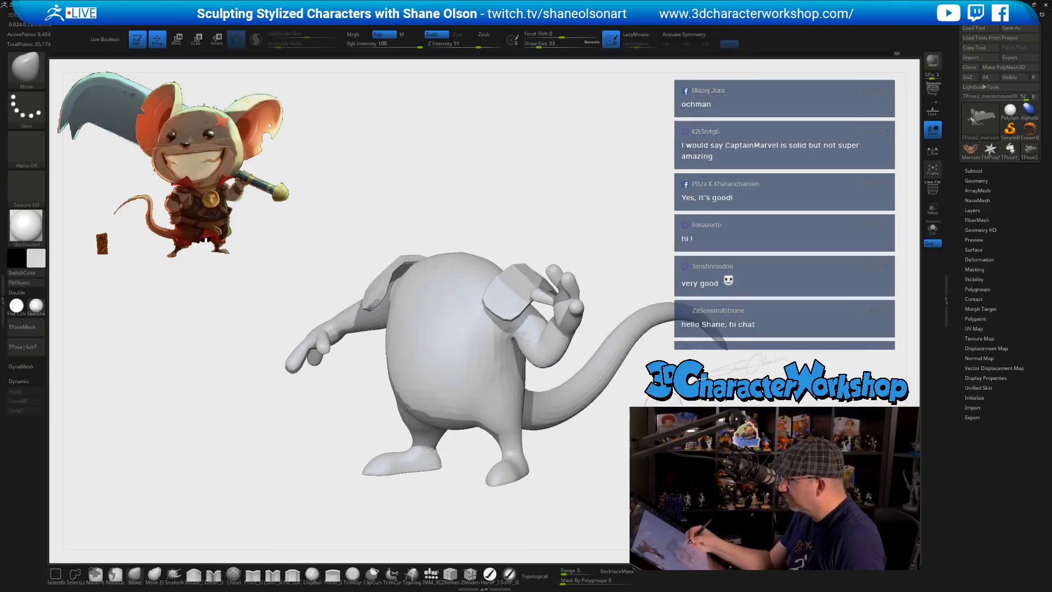
alt+drag(606, 365, 615, 389)
ctrl+shift+click(503, 277)
drag(623, 473, 510, 483)
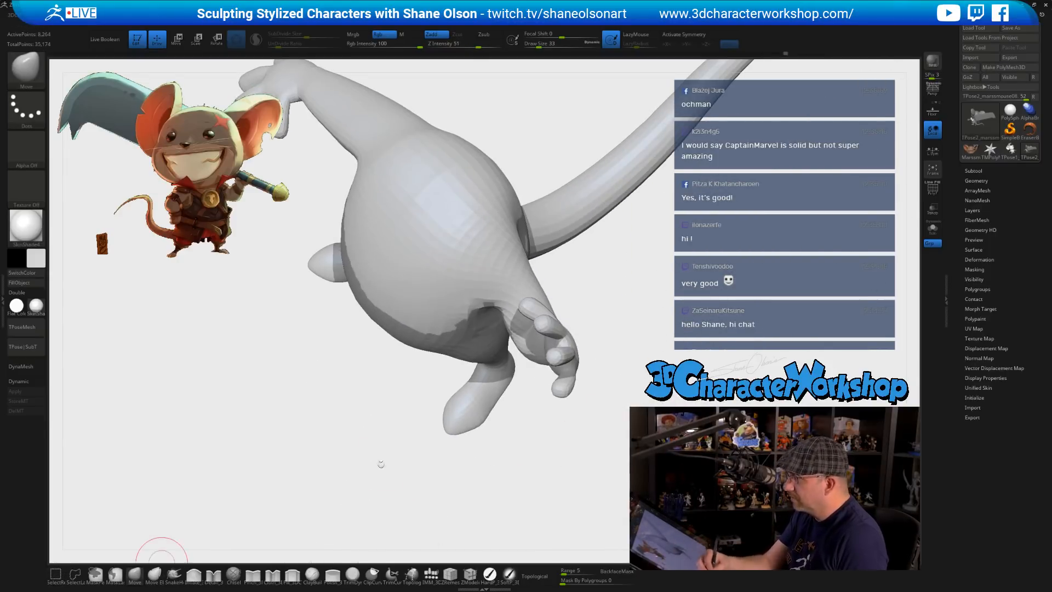
- Smooth and reshape the shoulder and armpit of the raised arm with the Smooth and Move brushes
key(b)
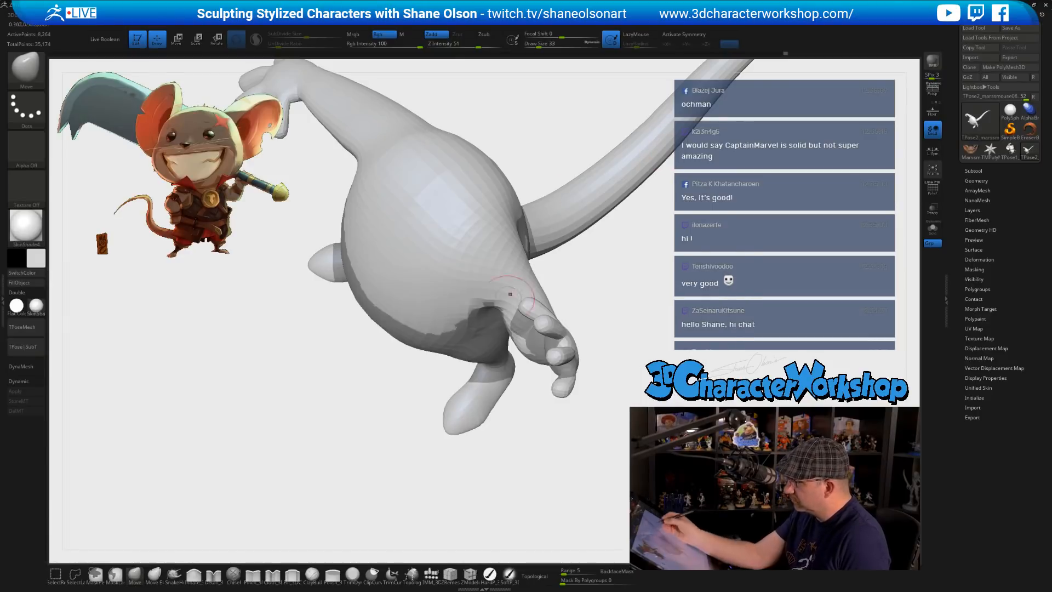
key(s)
mouse_move(507, 440)
mouse_down()
mouse_move(564, 481)
mouse_move(493, 310)
mouse_up()
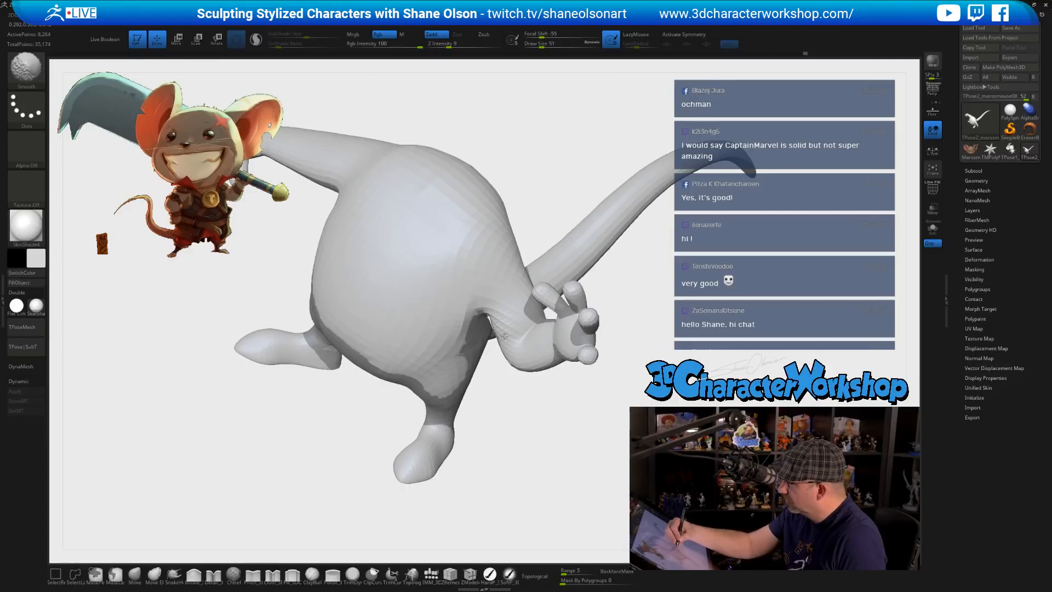
drag(550, 493, 554, 425)
drag(491, 318, 483, 310)
mouse_move(574, 443)
mouse_down()
mouse_move(591, 470)
mouse_move(613, 458)
mouse_up()
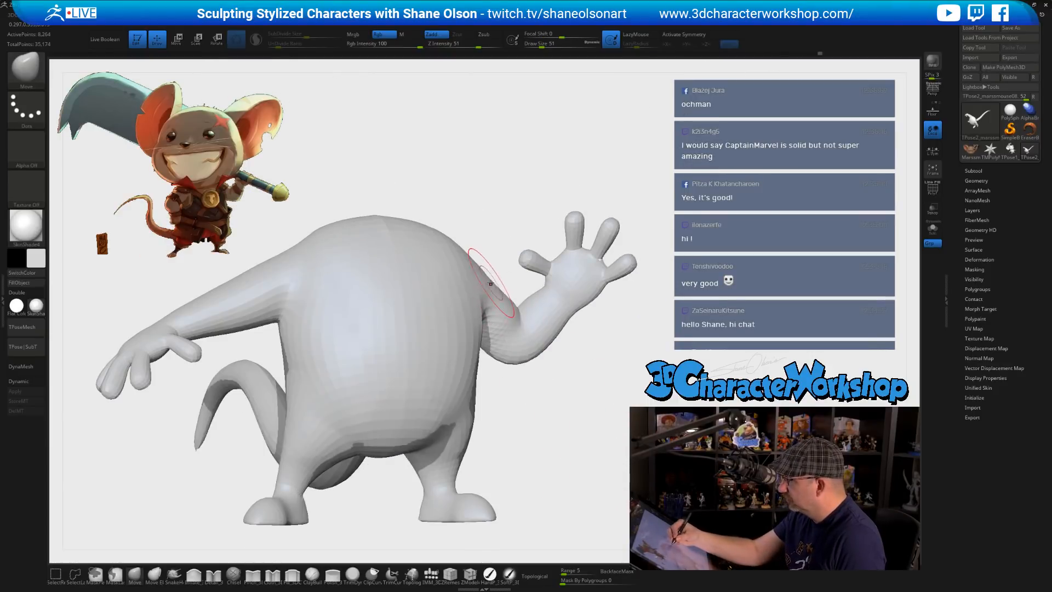
mouse_move(583, 387)
mouse_down()
mouse_move(609, 405)
mouse_move(587, 411)
mouse_up()
drag(630, 317, 623, 357)
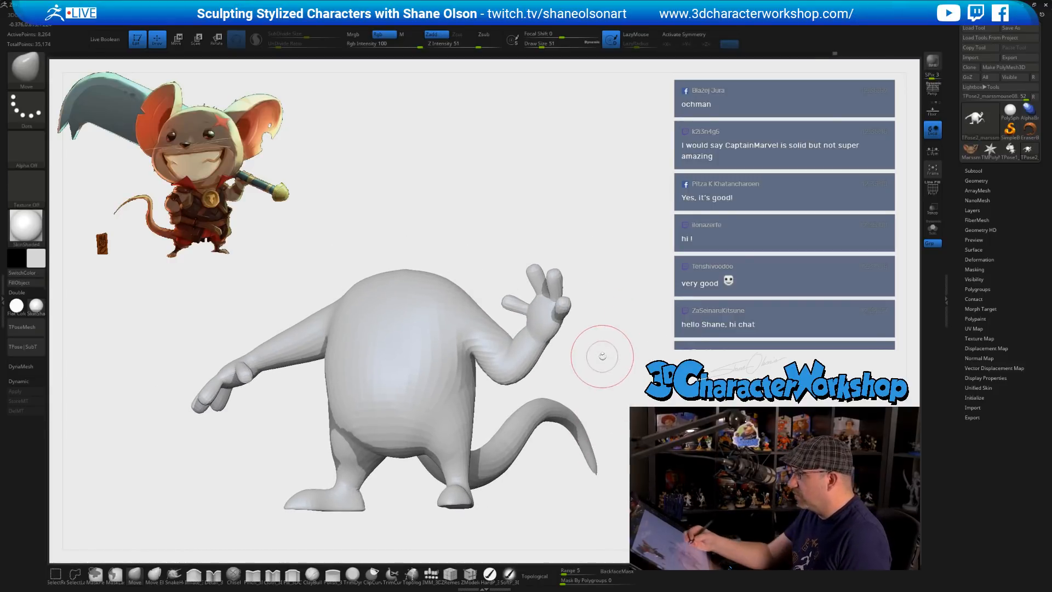
- Mask everything except the raised hand's index finger and rotate that finger toward the middle finger
mouse_move(599, 352)
mouse_down()
mouse_move(594, 324)
mouse_move(615, 369)
mouse_move(625, 450)
mouse_up()
key(w)
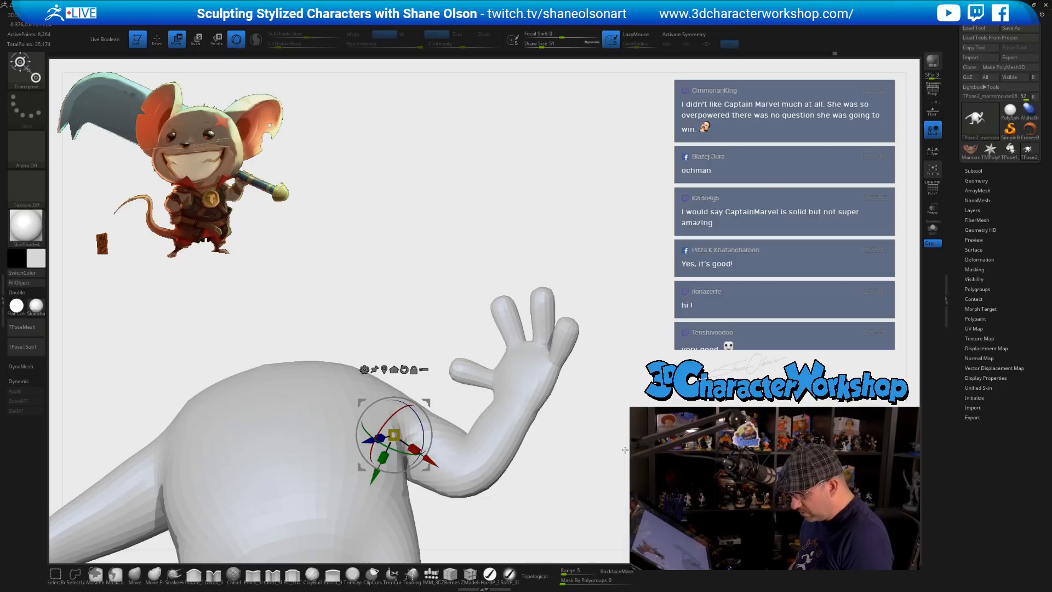
drag(595, 307, 563, 317)
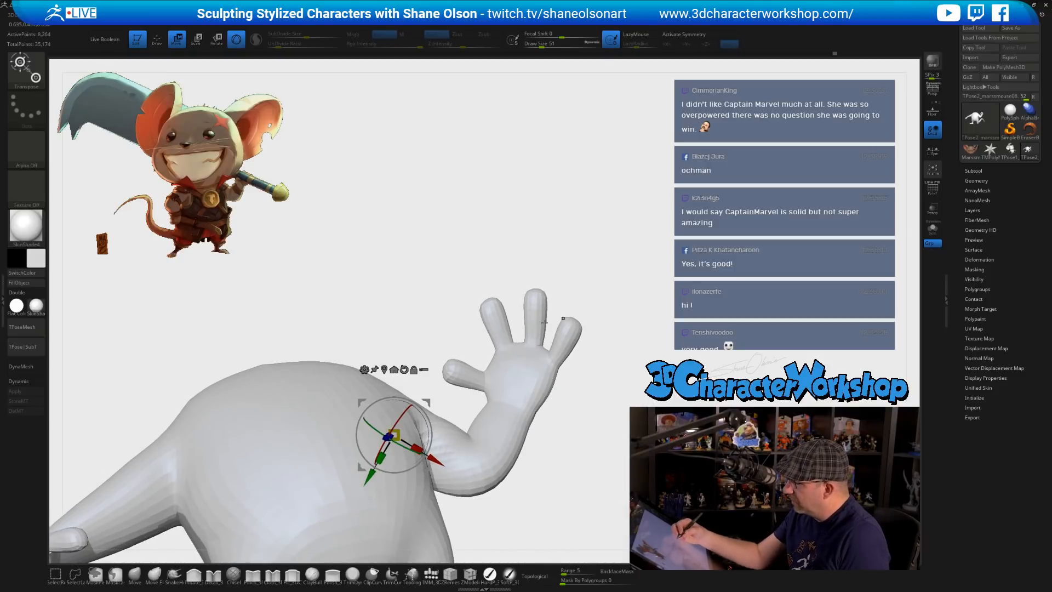
ctrl+click(504, 346)
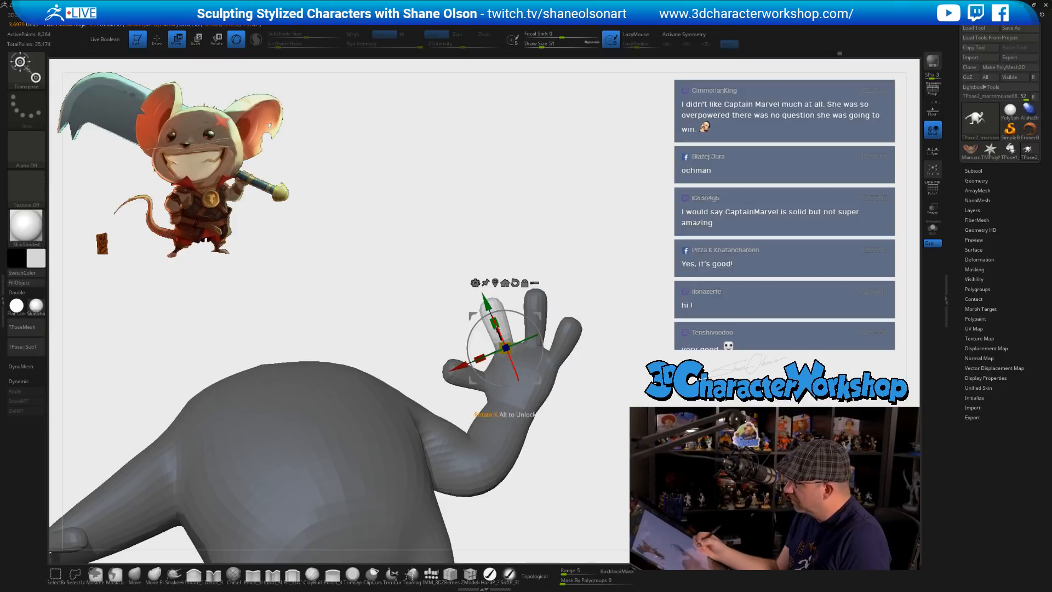
mouse_move(605, 457)
alt+mouse_down()
mouse_move(609, 414)
mouse_move(482, 424)
mouse_move(612, 453)
mouse_move(599, 460)
alt+mouse_up()
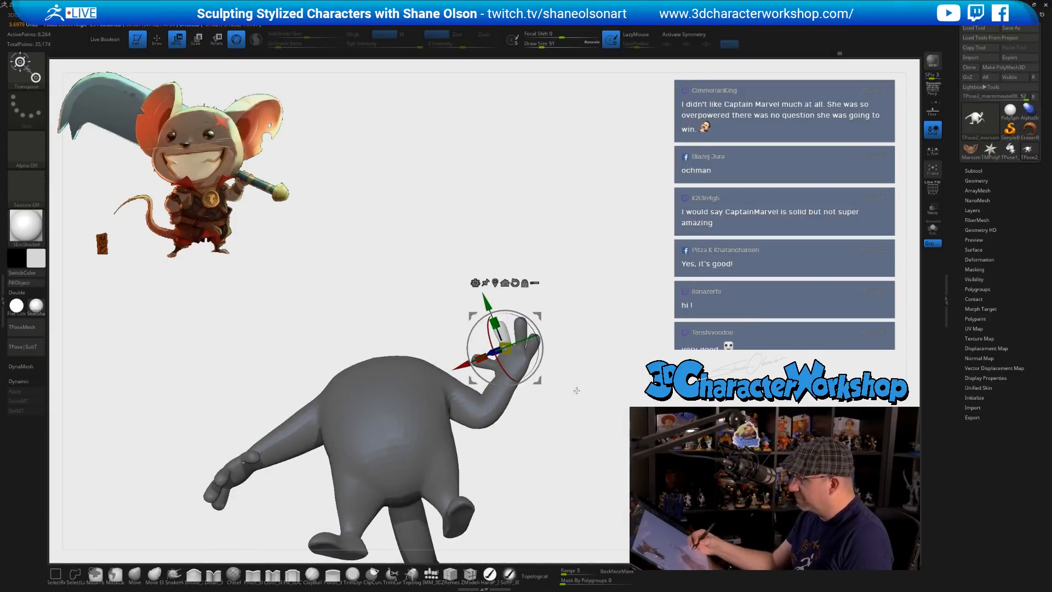
drag(592, 408, 547, 293)
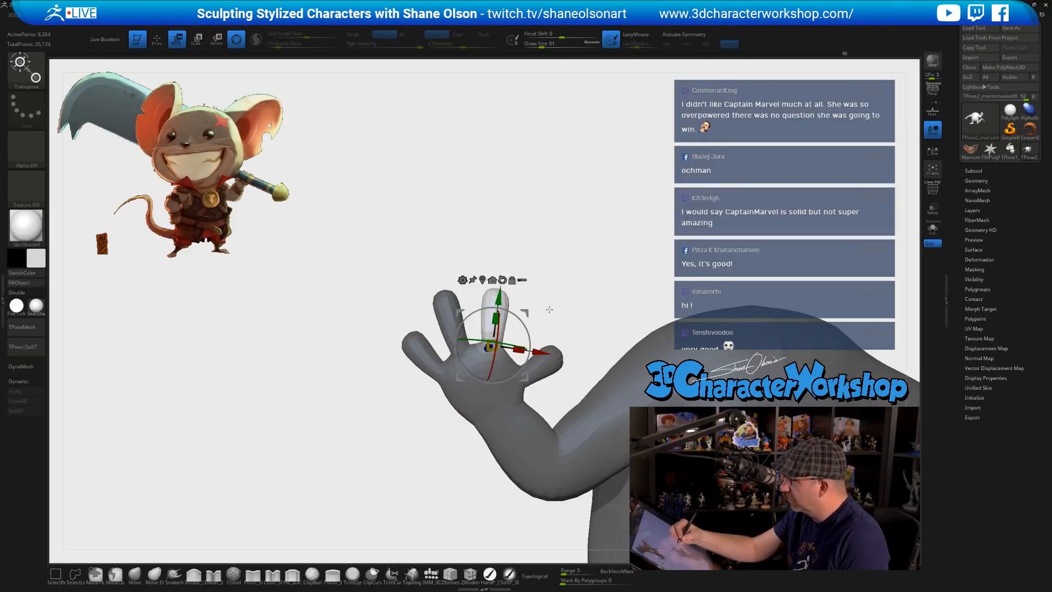
drag(550, 309, 569, 264)
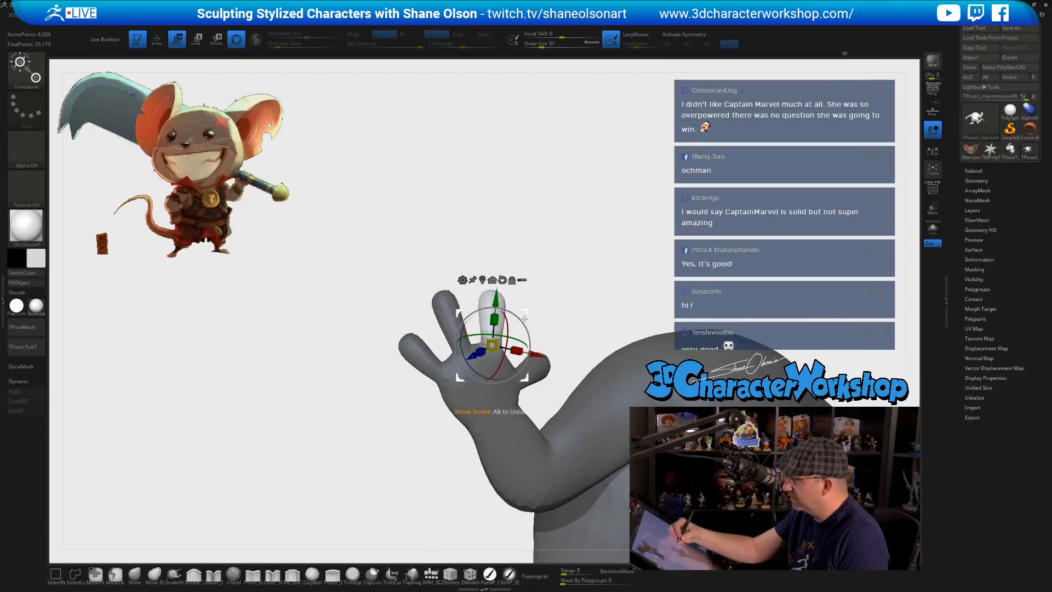
drag(524, 319, 551, 268)
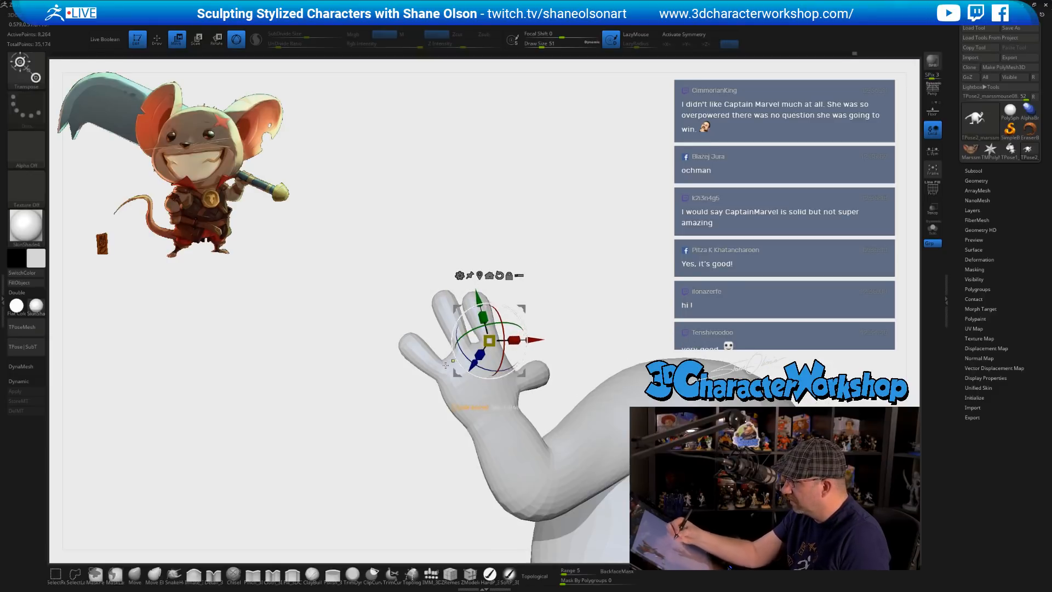
- Mask everything except the raised hand's outermost finger, set the pivot at its base, and straighten it upward
mouse_move(421, 315)
ctrl+mouse_down()
mouse_move(329, 374)
mouse_move(423, 393)
mouse_move(443, 361)
ctrl+mouse_up()
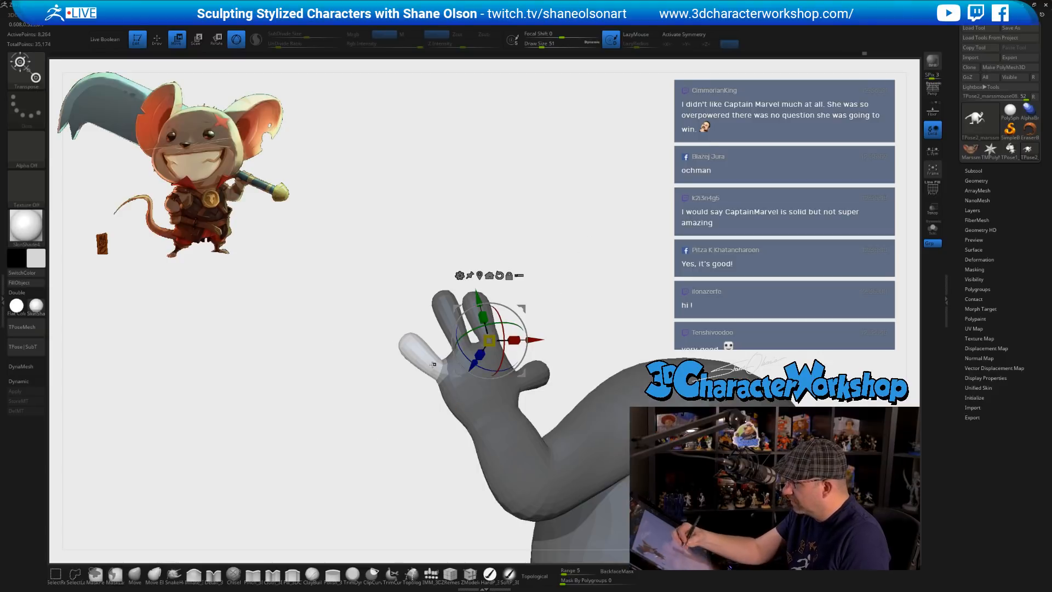
alt+click(439, 371)
drag(594, 251, 548, 431)
drag(464, 381, 463, 389)
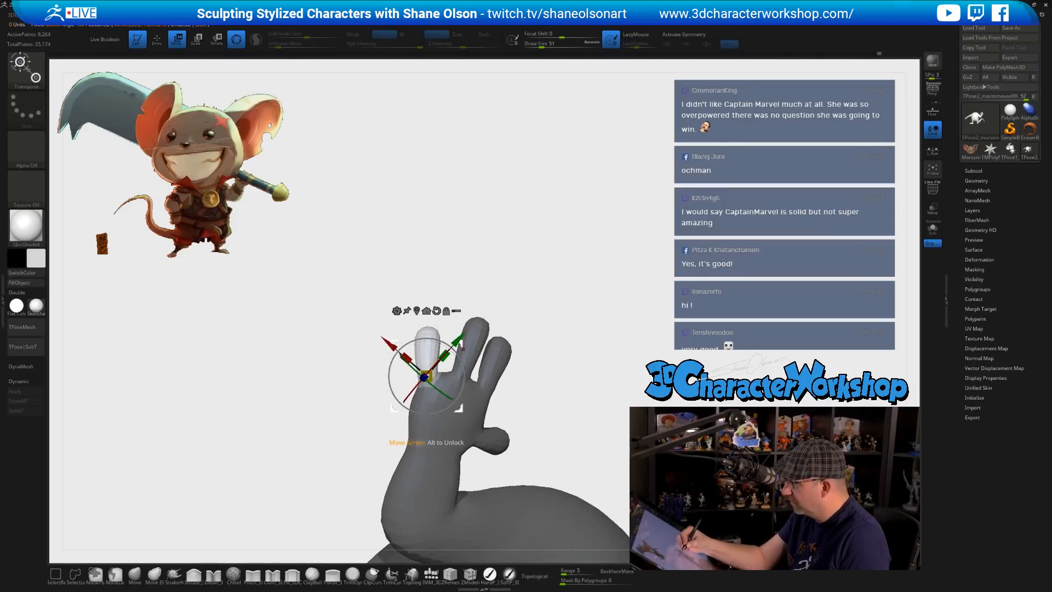
drag(462, 344, 466, 342)
key(q)
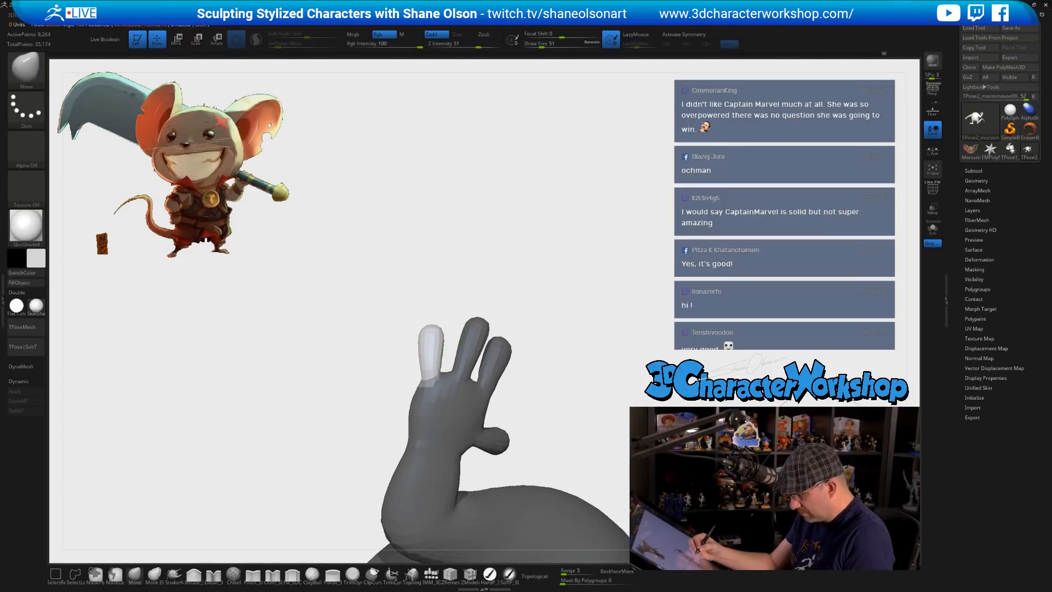
- Rotate the outermost finger closer to the middle finger and clear the mask
ctrl+click(590, 346)
ctrl+click(577, 398)
key(w)
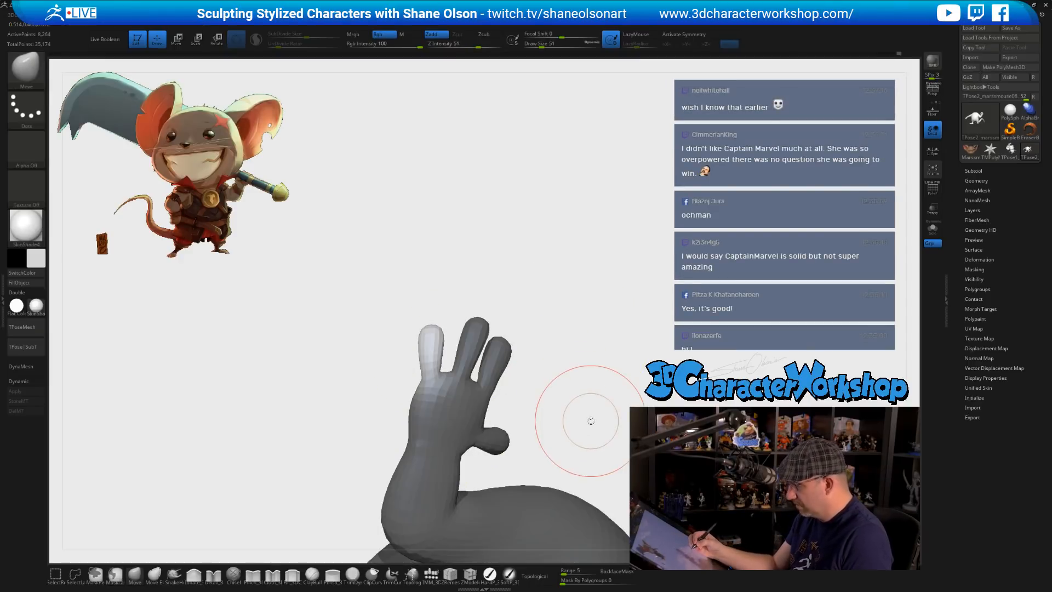
drag(465, 342, 473, 366)
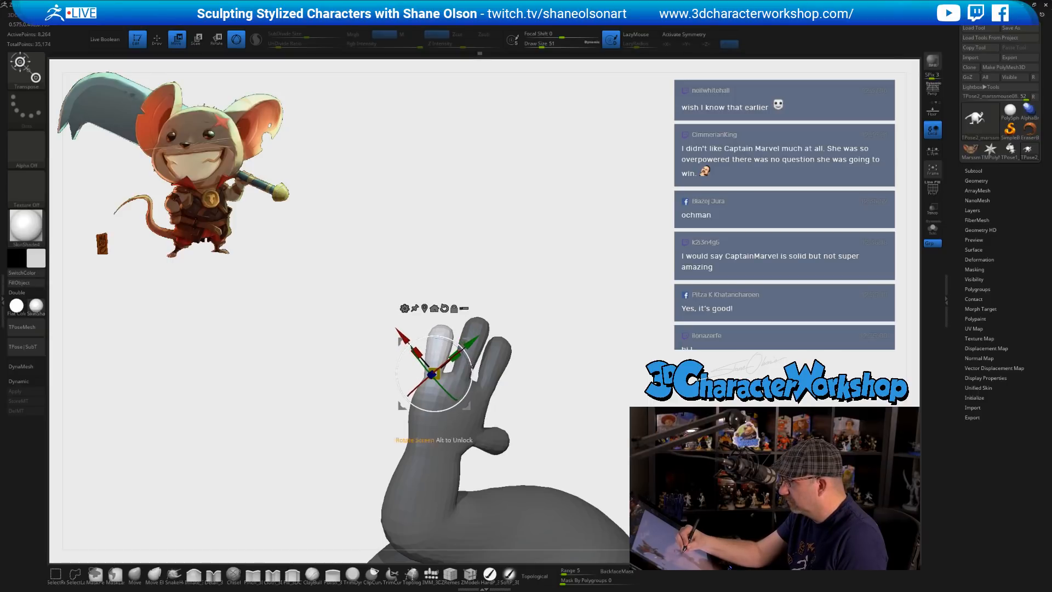
drag(468, 407, 467, 406)
drag(582, 415, 579, 374)
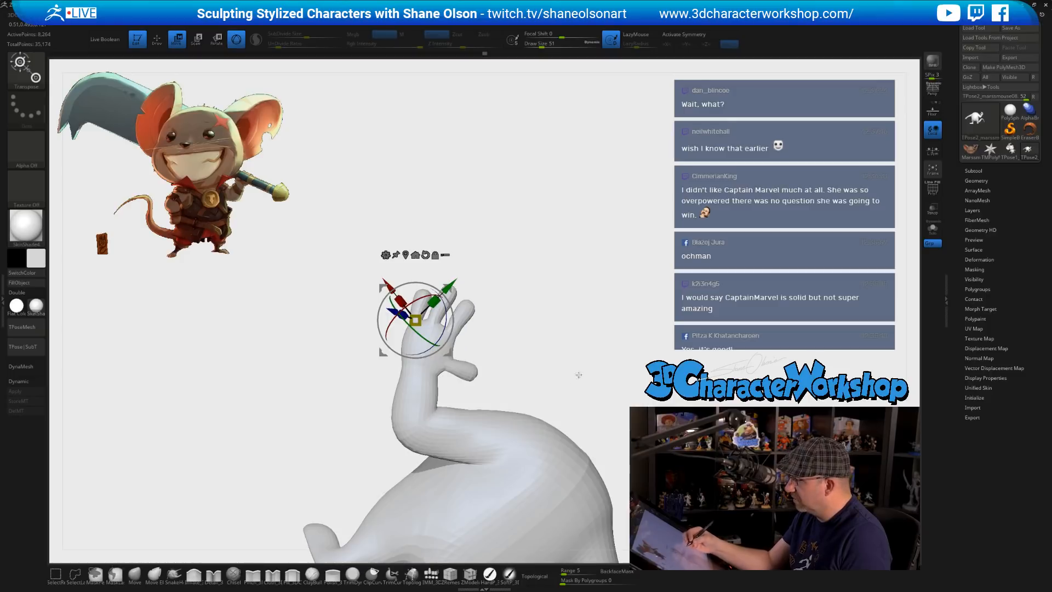
- Mask the body so that only the raised arm stays editable
ctrl+drag(465, 431, 416, 413)
alt+drag(614, 415, 590, 406)
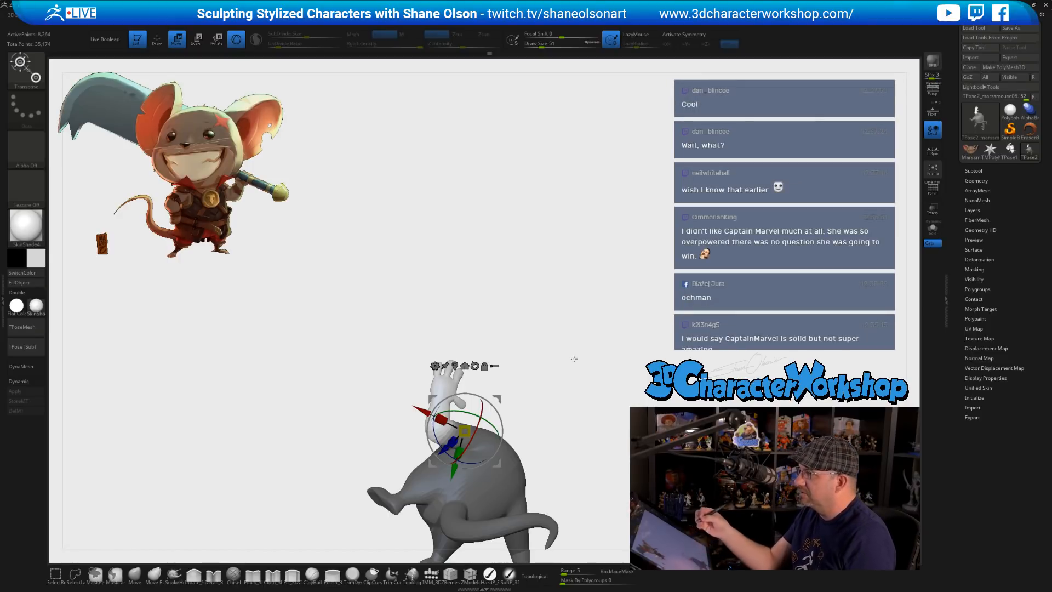
alt+drag(606, 423, 532, 301)
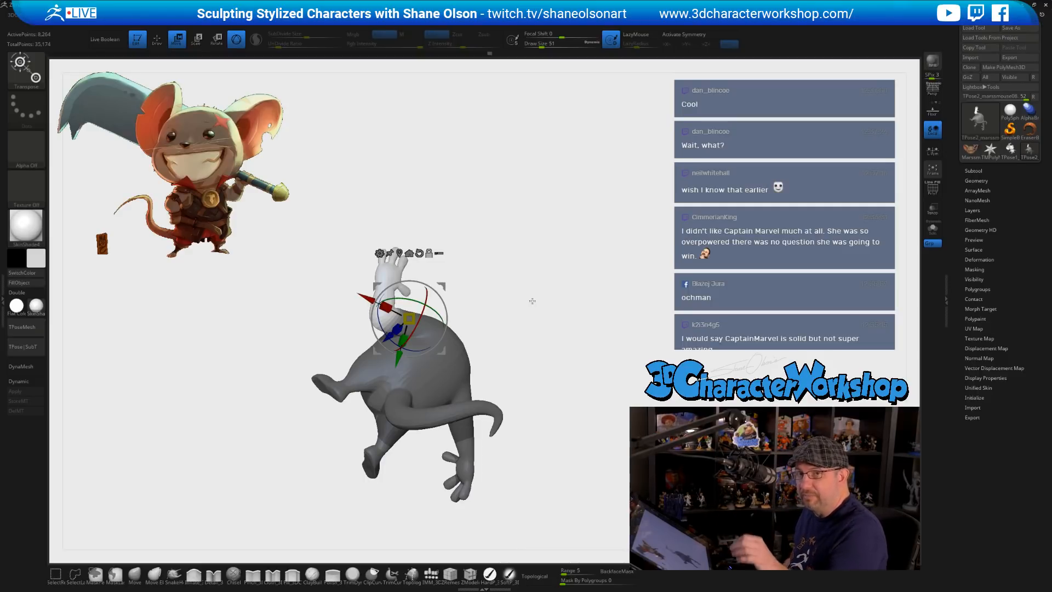
mouse_move(532, 301)
alt+mouse_down()
mouse_move(528, 362)
mouse_move(498, 305)
mouse_move(529, 298)
alt+mouse_up()
- Show all the hidden character parts again, including the sword, and clear the mask
ctrl+shift+click(533, 302)
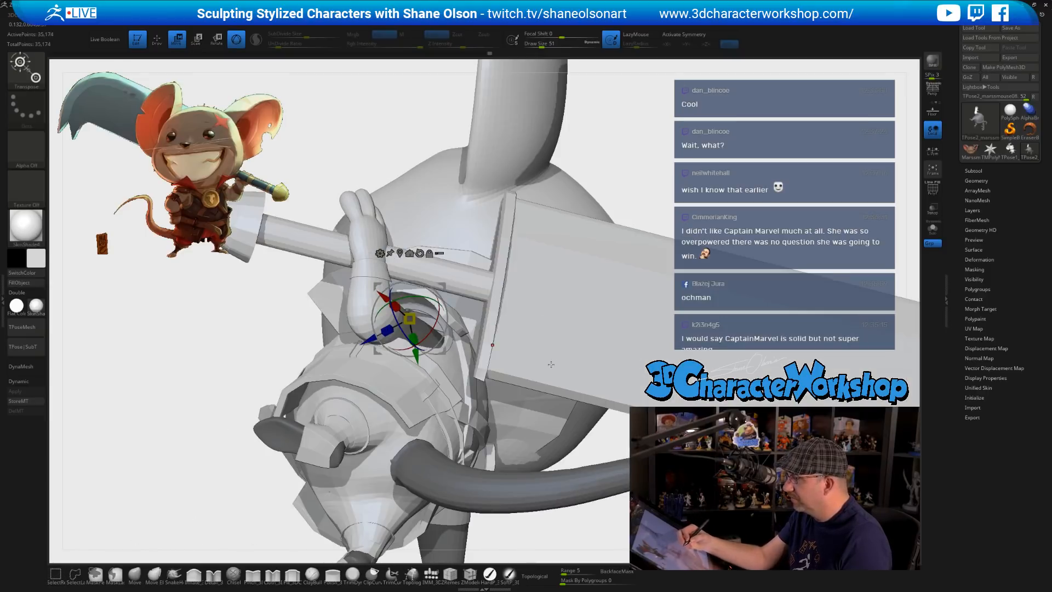
right_drag(403, 258, 543, 309)
ctrl+drag(521, 288, 529, 280)
mouse_move(530, 280)
right_down()
mouse_move(530, 266)
mouse_move(536, 294)
mouse_move(523, 291)
right_up()
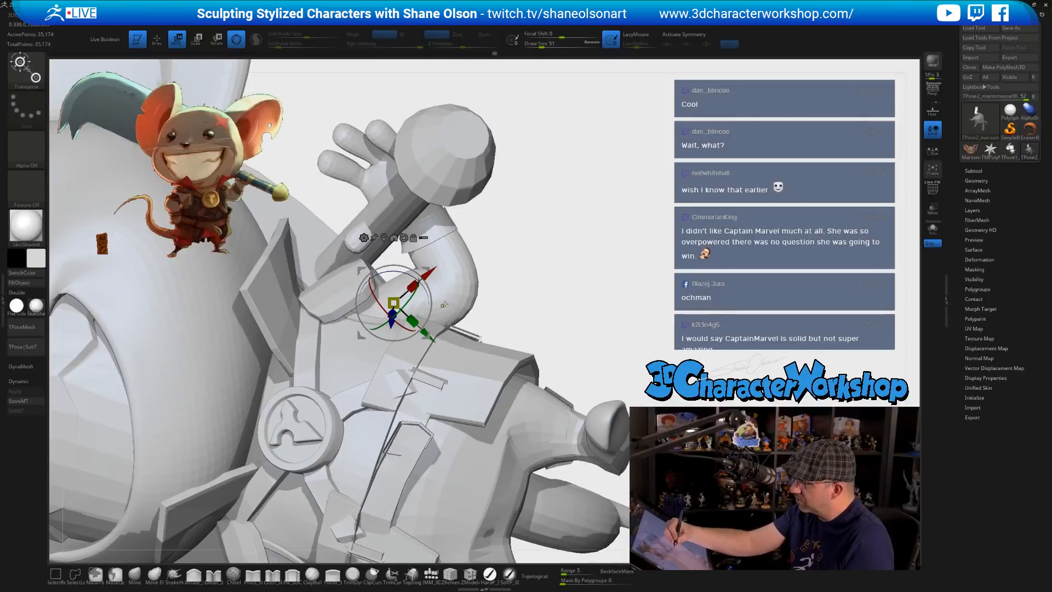
- Mask everything above the elbow, align the pivot to the elbow joint, and rotate the raised forearm toward the sword handle
ctrl+click(444, 304)
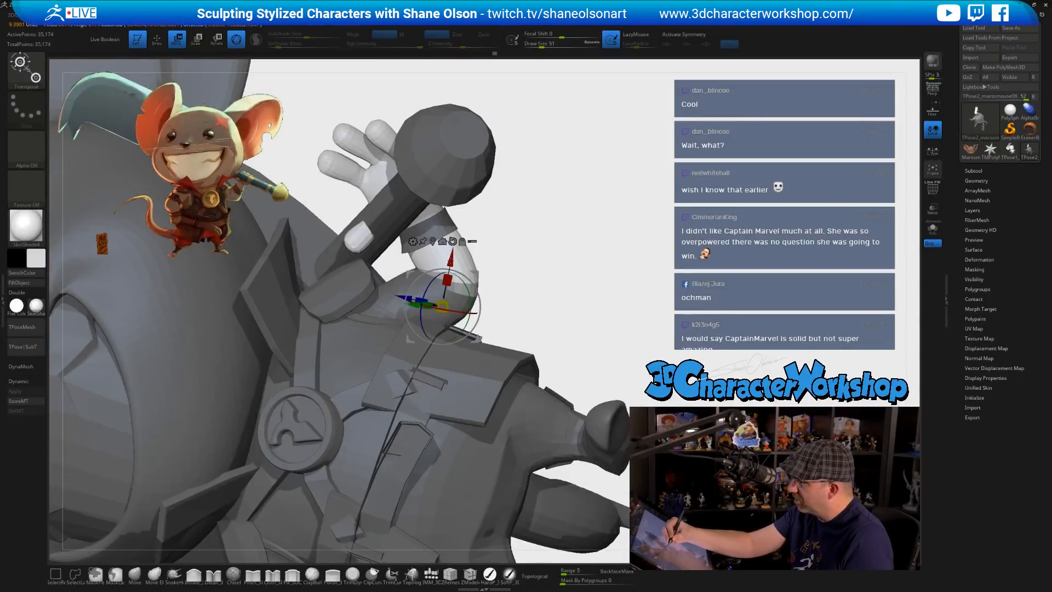
alt+drag(433, 320, 453, 322)
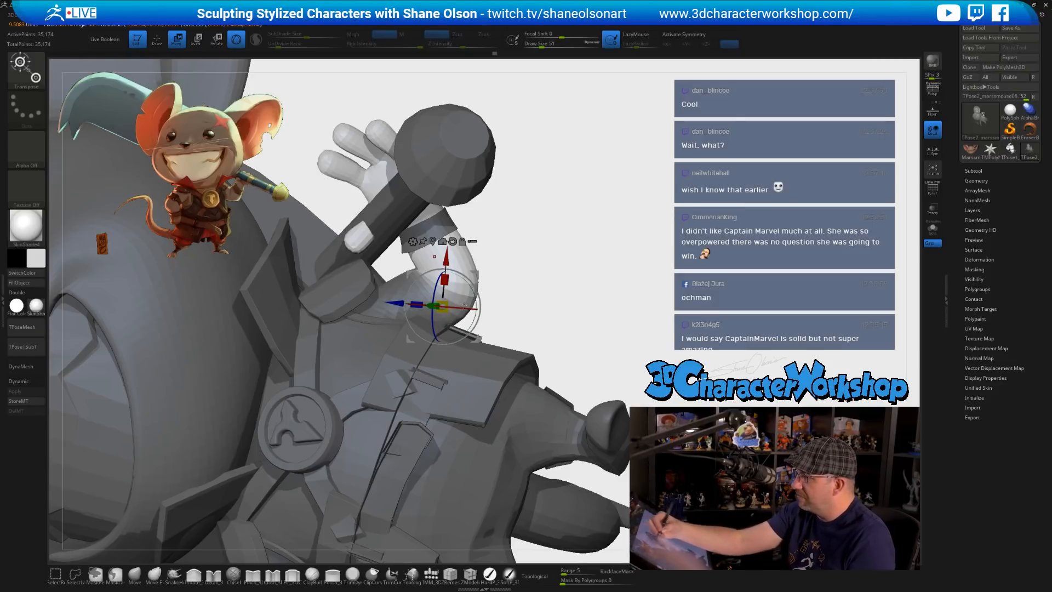
drag(513, 290, 442, 218)
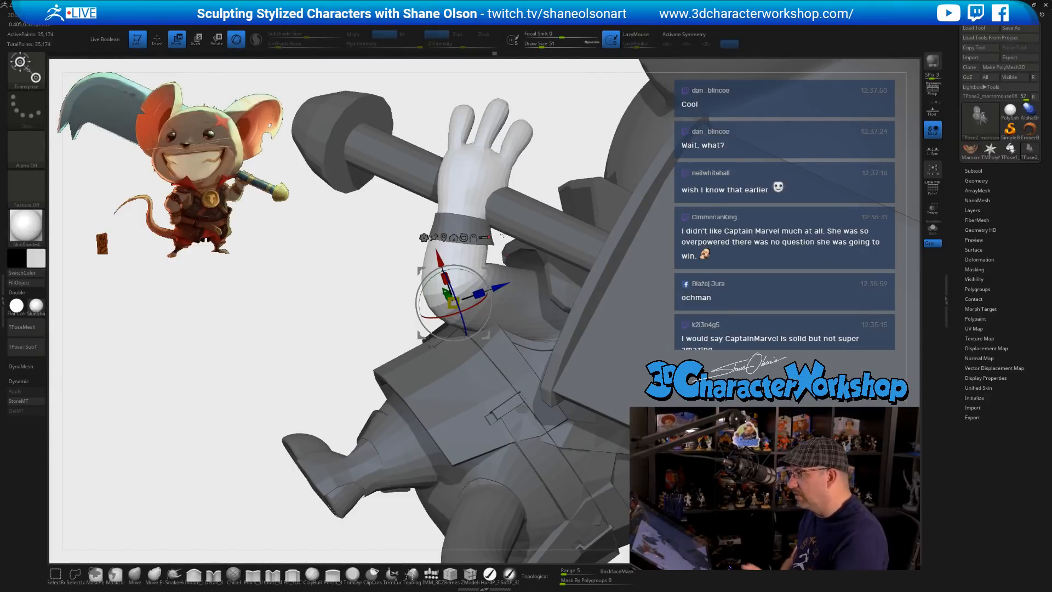
mouse_move(547, 328)
right_down()
mouse_move(551, 312)
mouse_move(632, 335)
mouse_move(556, 321)
right_up()
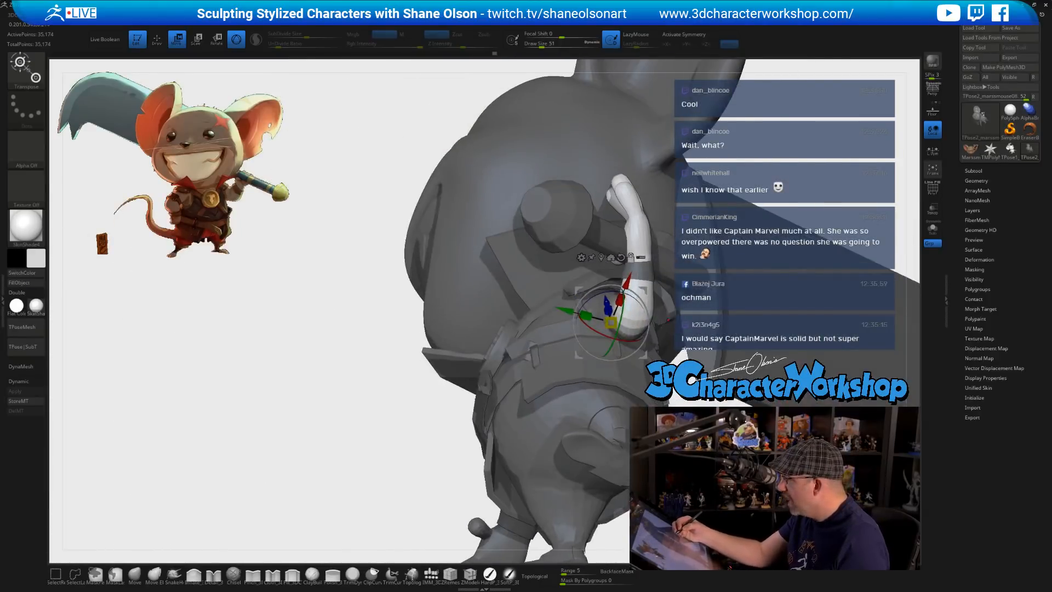
right_drag(667, 319, 553, 317)
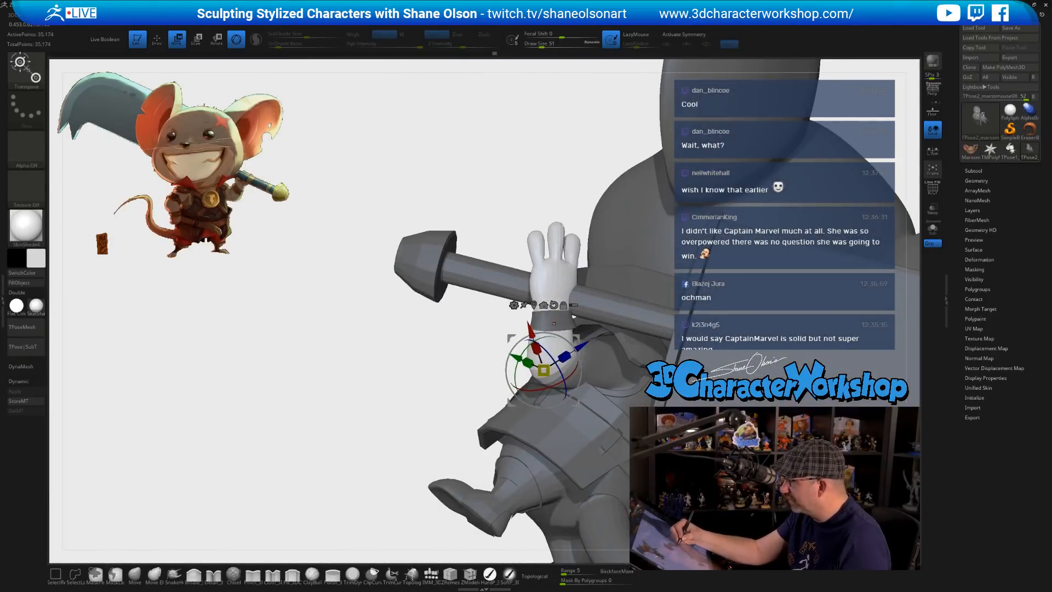
- Restrict the mask to free only the raised hand, place the pivot at the wrist, and rotate the hand to face the handle
click(554, 323)
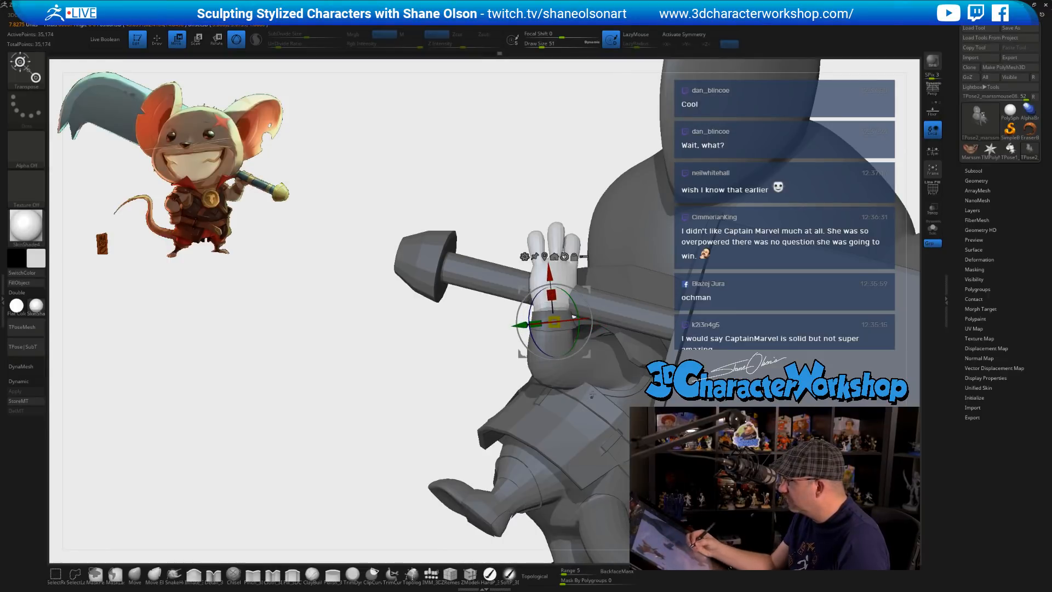
right_drag(571, 312, 600, 419)
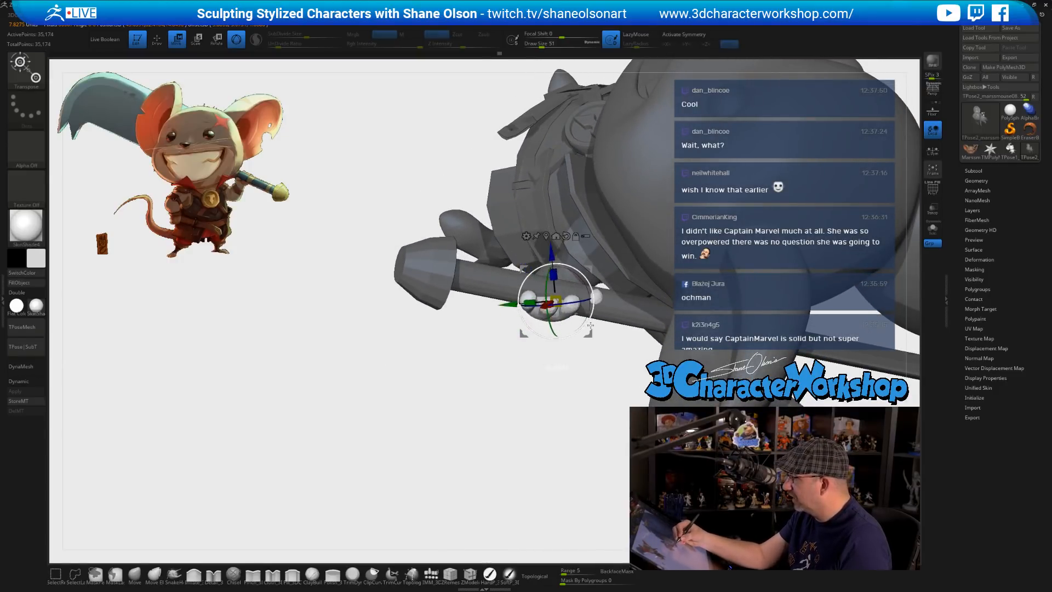
mouse_move(597, 341)
right_down()
mouse_move(596, 385)
mouse_move(586, 344)
right_up()
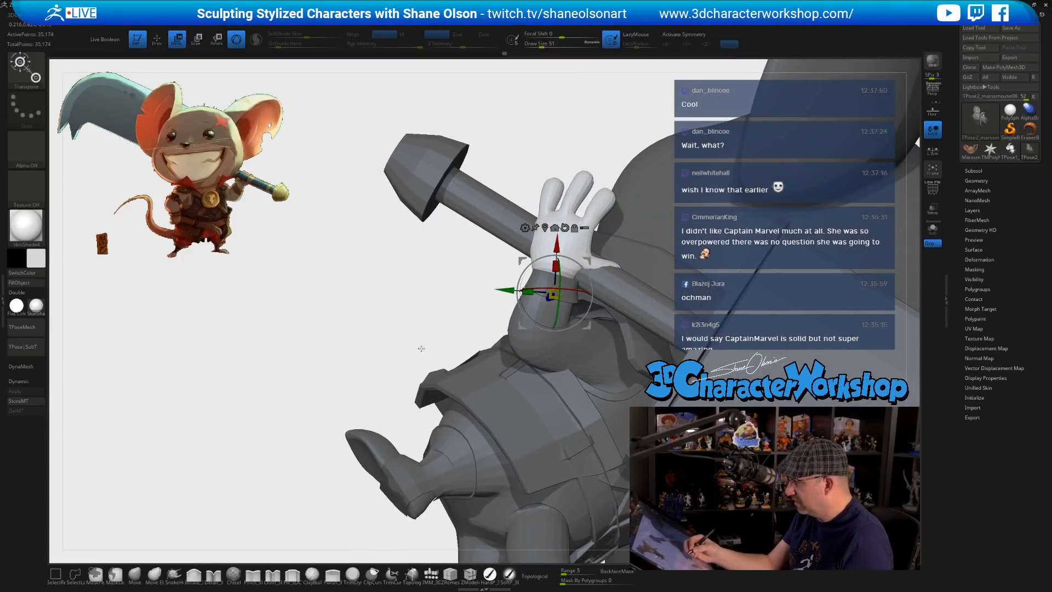
ctrl+right_drag(421, 349, 396, 264)
right_drag(460, 315, 498, 421)
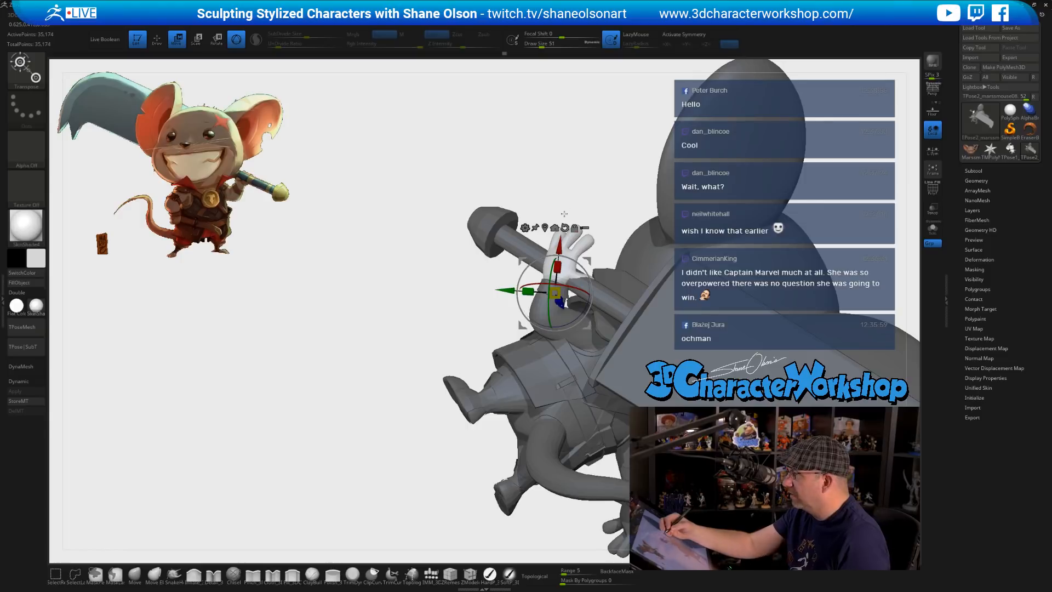
right_drag(564, 214, 514, 211)
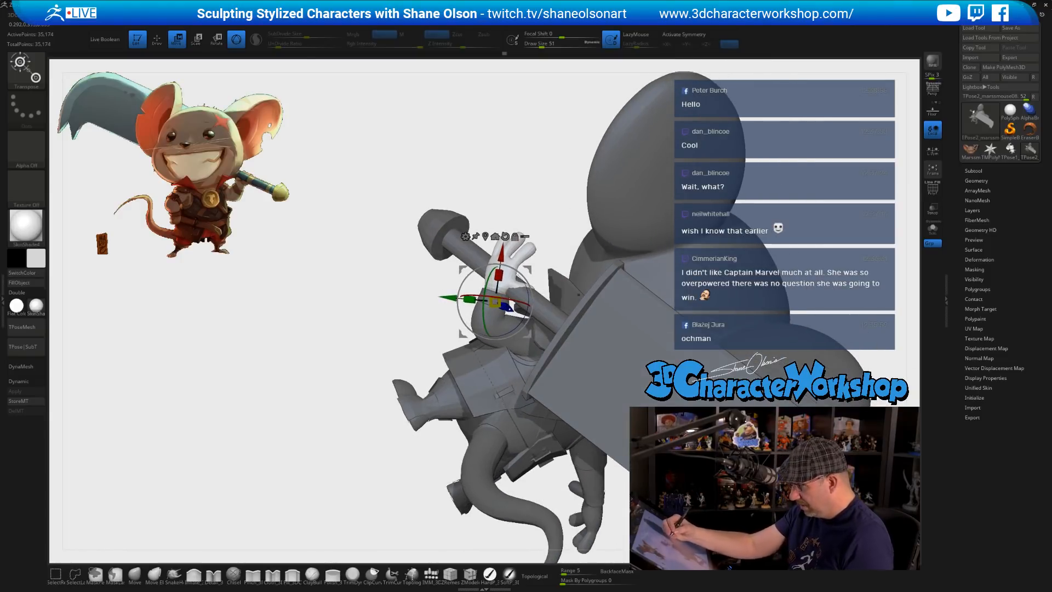
- Hide the sword and unmask the raised forearm and hand with a lasso selection
key(q)
ctrl+shift+click(574, 324)
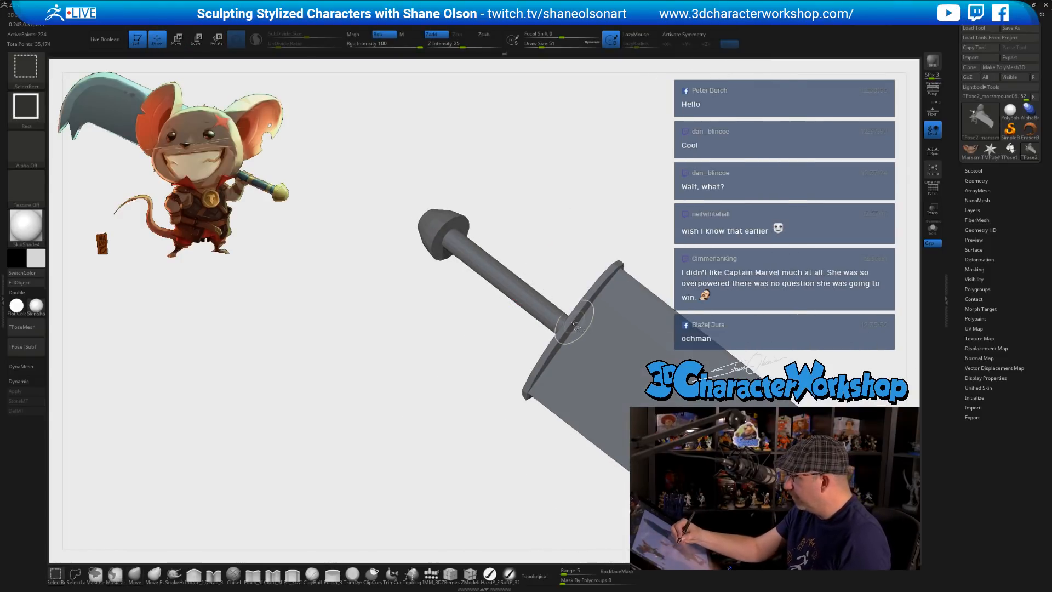
ctrl+shift+click(557, 234)
mouse_move(556, 242)
right_down()
mouse_move(547, 230)
mouse_move(568, 255)
mouse_move(519, 288)
right_up()
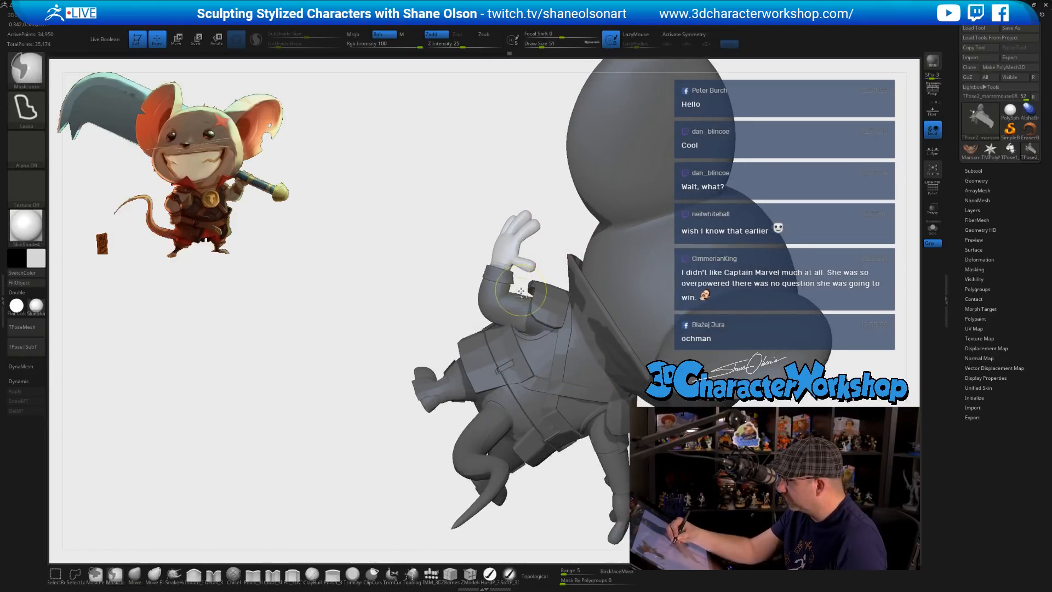
mouse_move(521, 285)
ctrl+mouse_down()
mouse_move(509, 306)
mouse_move(447, 290)
mouse_move(553, 210)
ctrl+mouse_up()
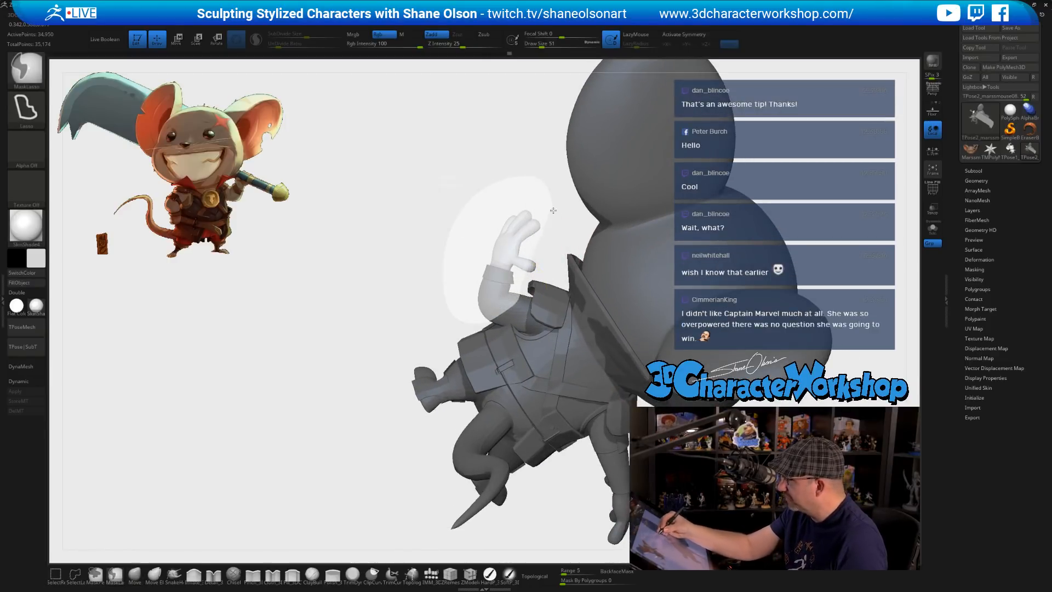
ctrl+drag(550, 265, 552, 268)
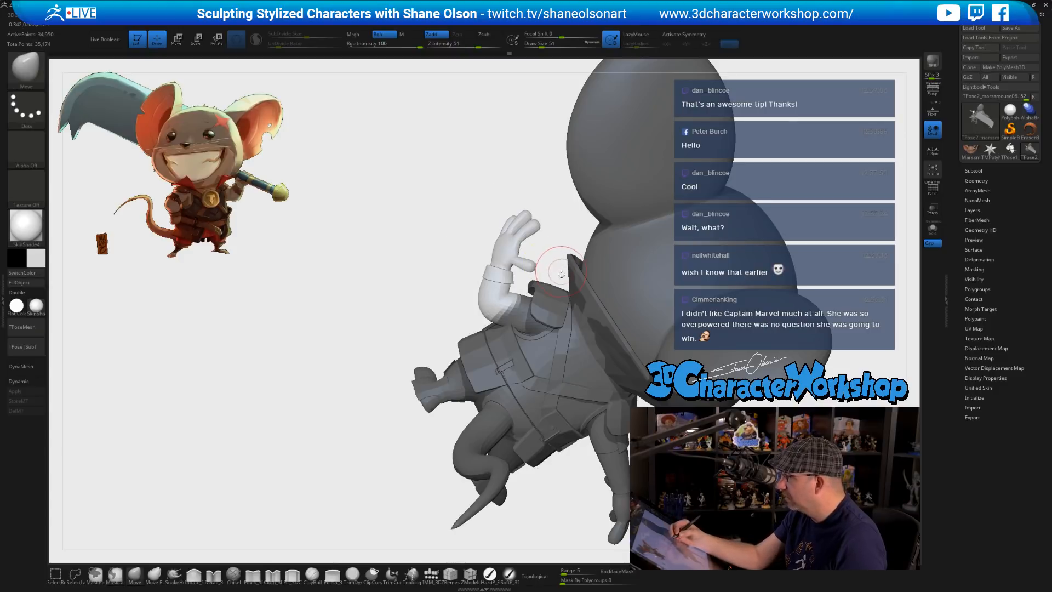
- Extend the unmasked area of the raised arm past the elbow onto the upper arm and show the sword again
right_drag(549, 310, 553, 364)
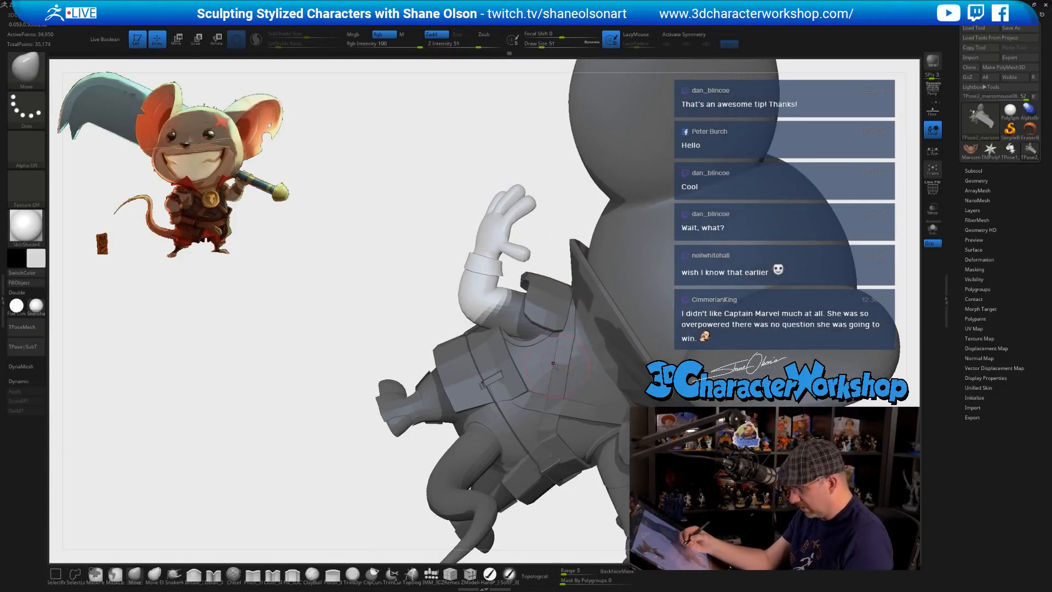
right_drag(537, 271, 532, 329)
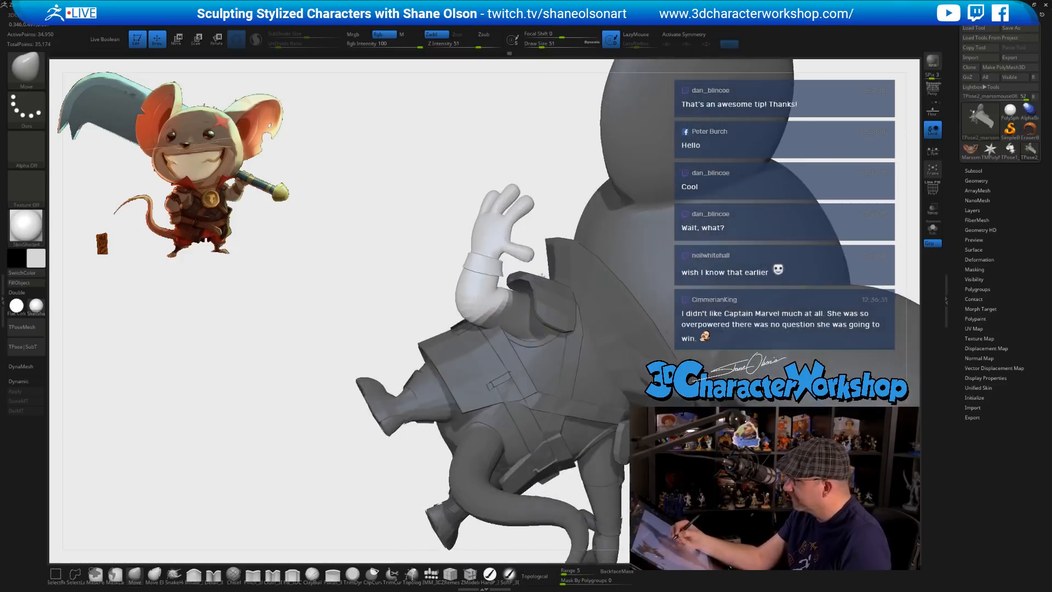
drag(532, 332, 536, 334)
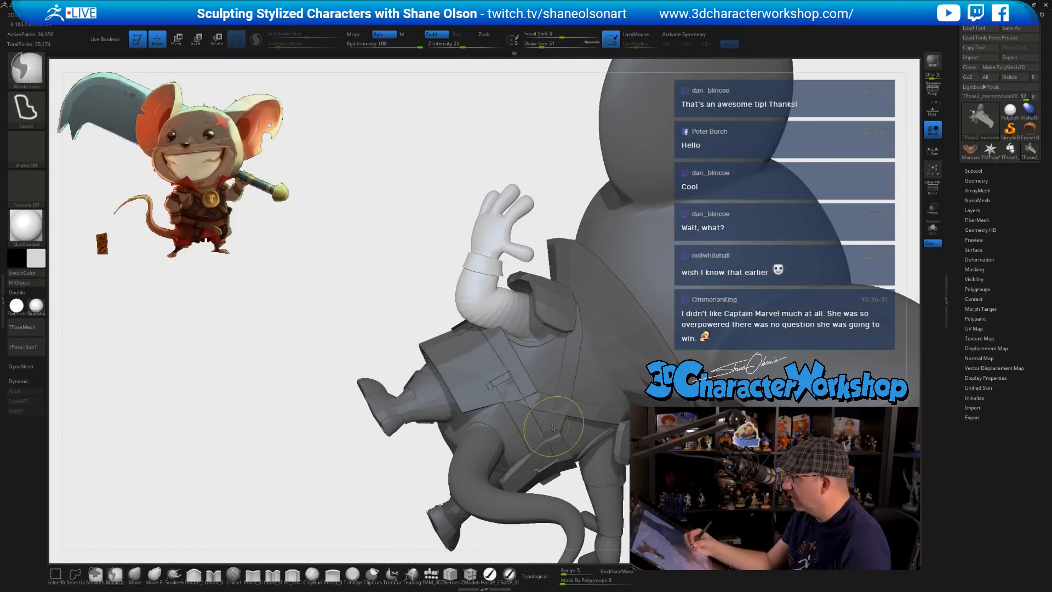
mouse_move(568, 209)
right_down()
mouse_move(554, 180)
mouse_move(566, 208)
mouse_move(540, 233)
right_up()
ctrl+shift+click(570, 219)
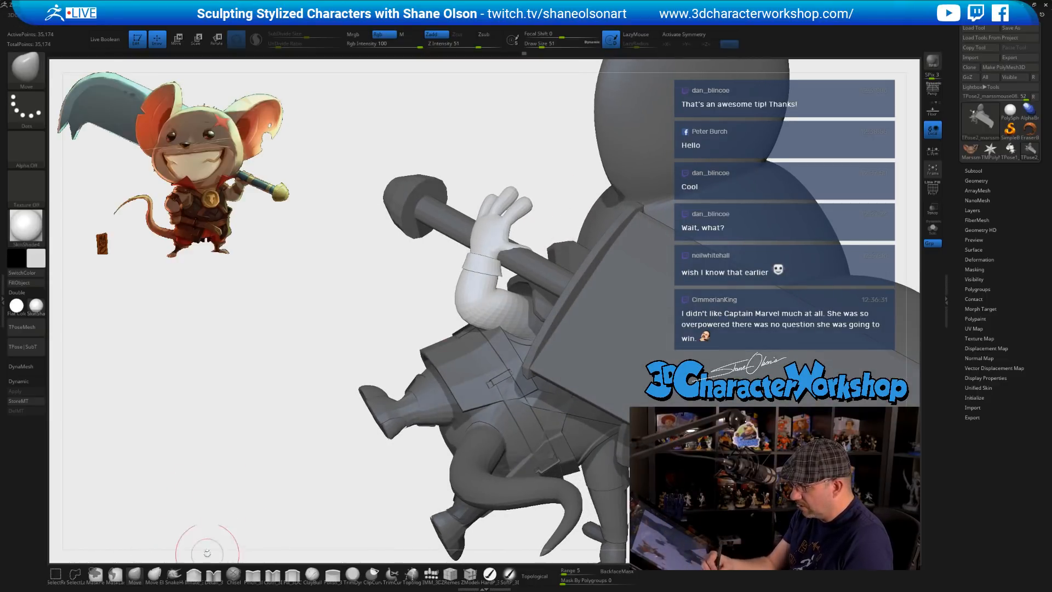
- Pull the raised arm and hand closer to the sword handle using the Move Elastic brush with an enlarged draw size
click(154, 574)
key(s)
drag(238, 409, 258, 408)
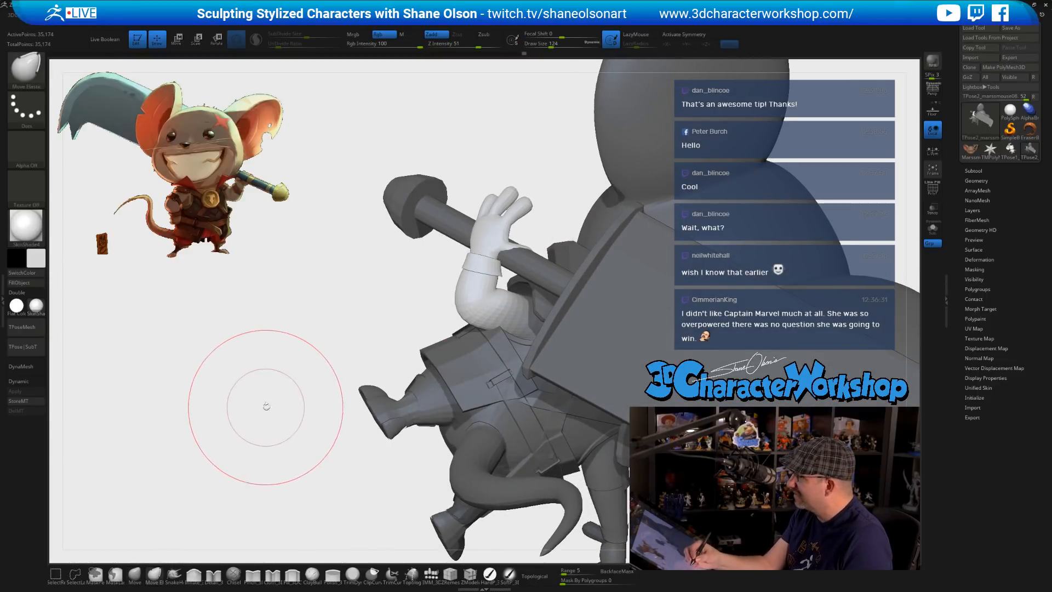
ctrl+right_drag(265, 406, 253, 377)
key(s)
drag(304, 371, 312, 371)
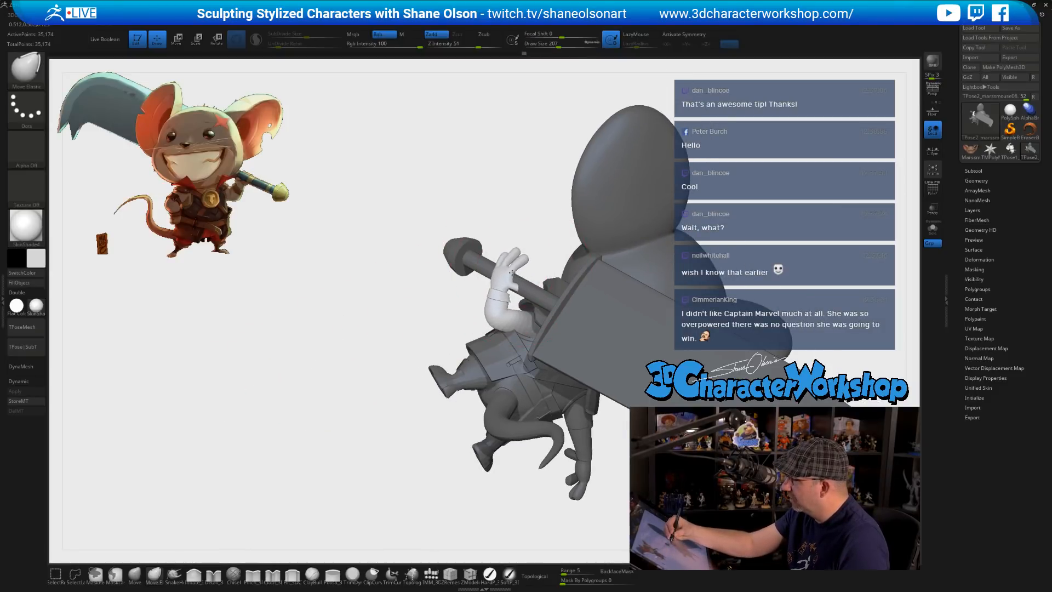
mouse_move(545, 235)
right_down()
mouse_move(632, 238)
mouse_move(594, 247)
right_up()
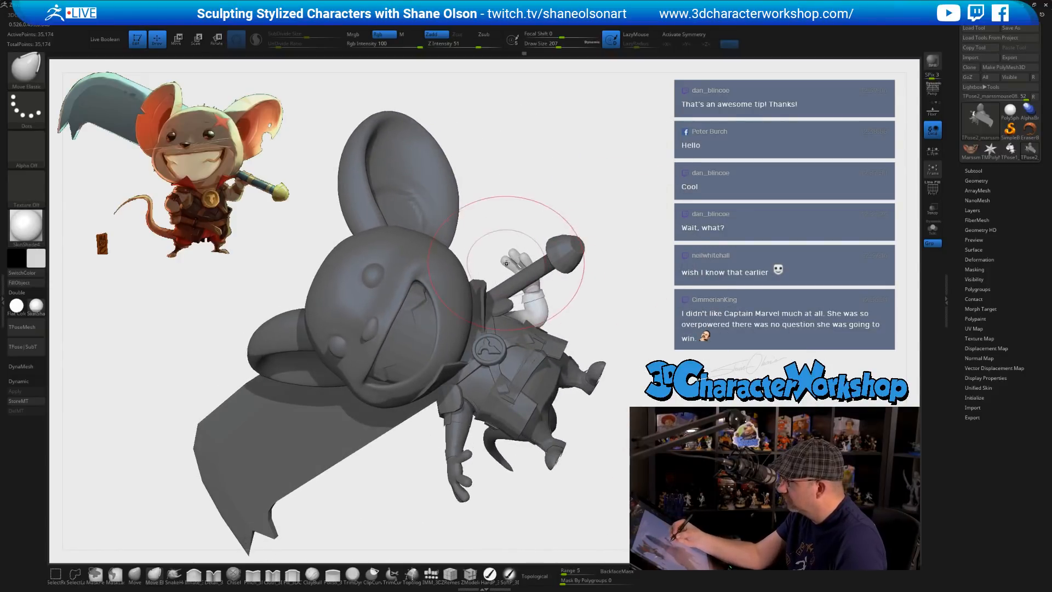
right_drag(493, 236, 603, 258)
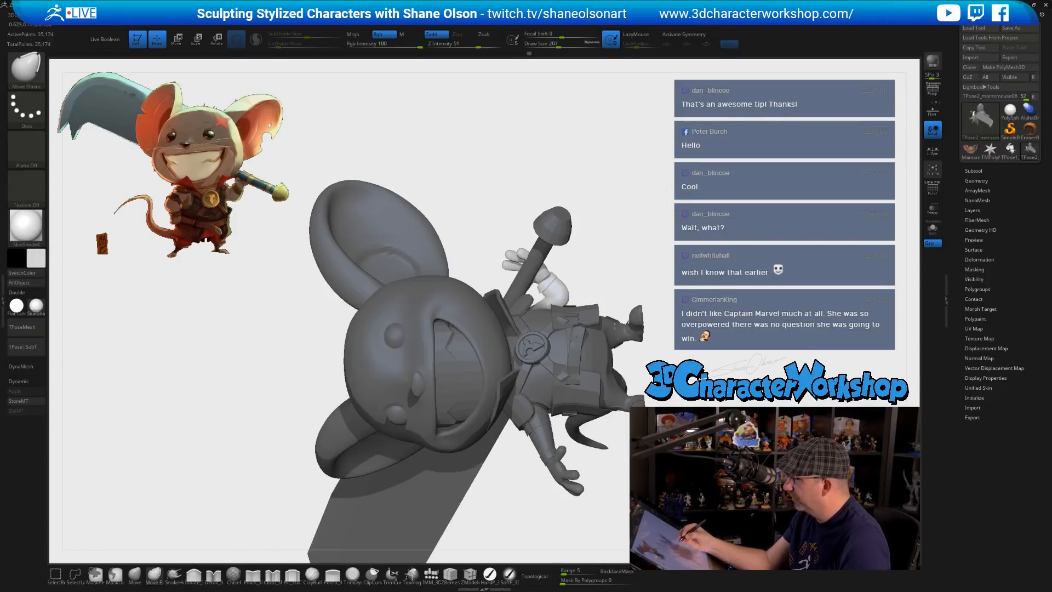
right_drag(713, 258, 556, 470)
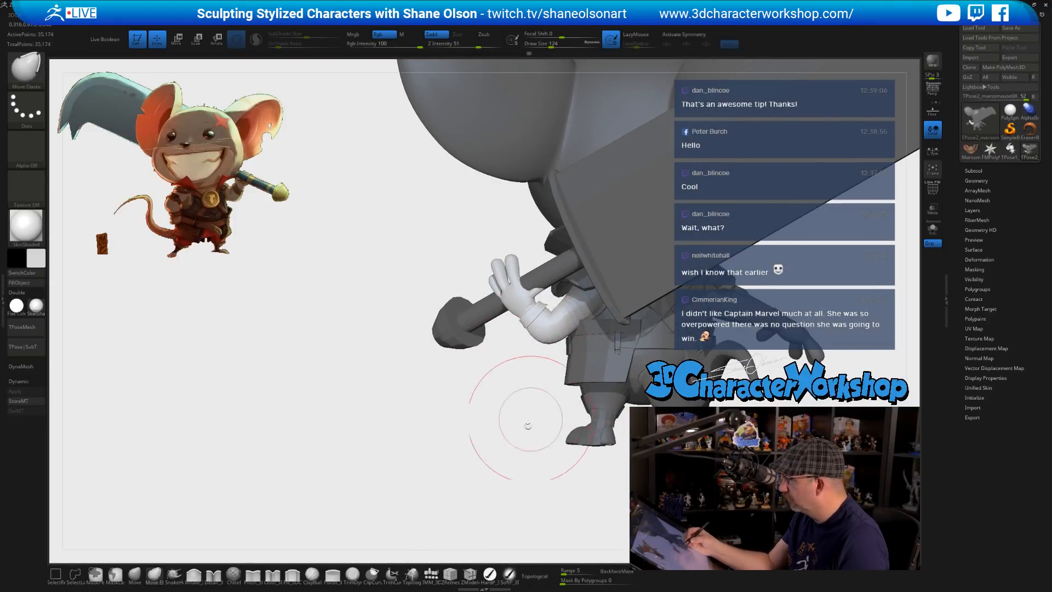
- Refine the raised arm's bend and the hand's placement against the handle from several angles with the Move Elastic brush
mouse_move(528, 427)
right_down()
mouse_move(562, 437)
mouse_move(610, 421)
right_up()
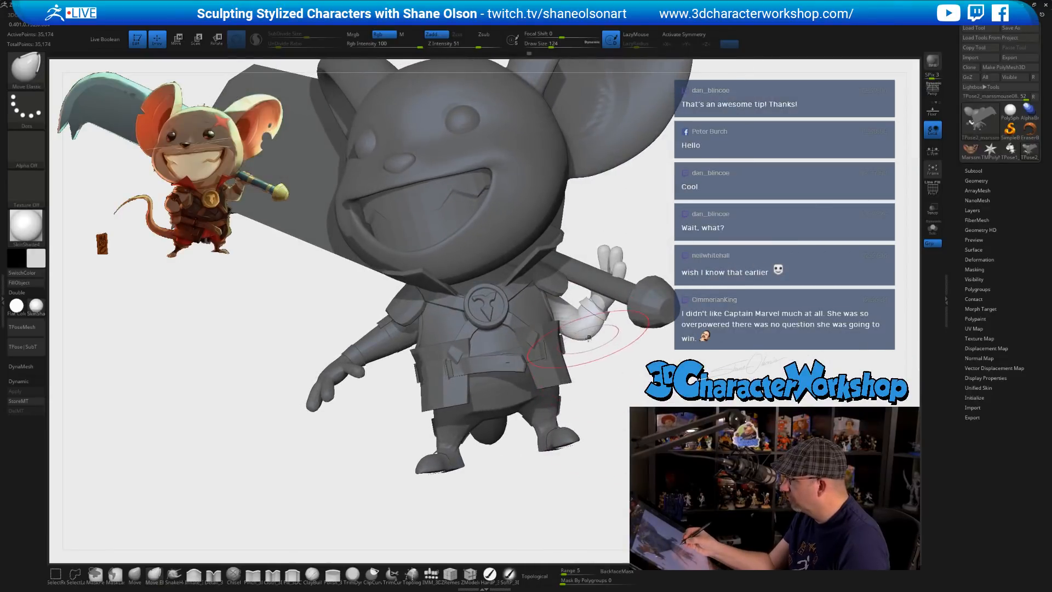
right_drag(592, 344, 603, 350)
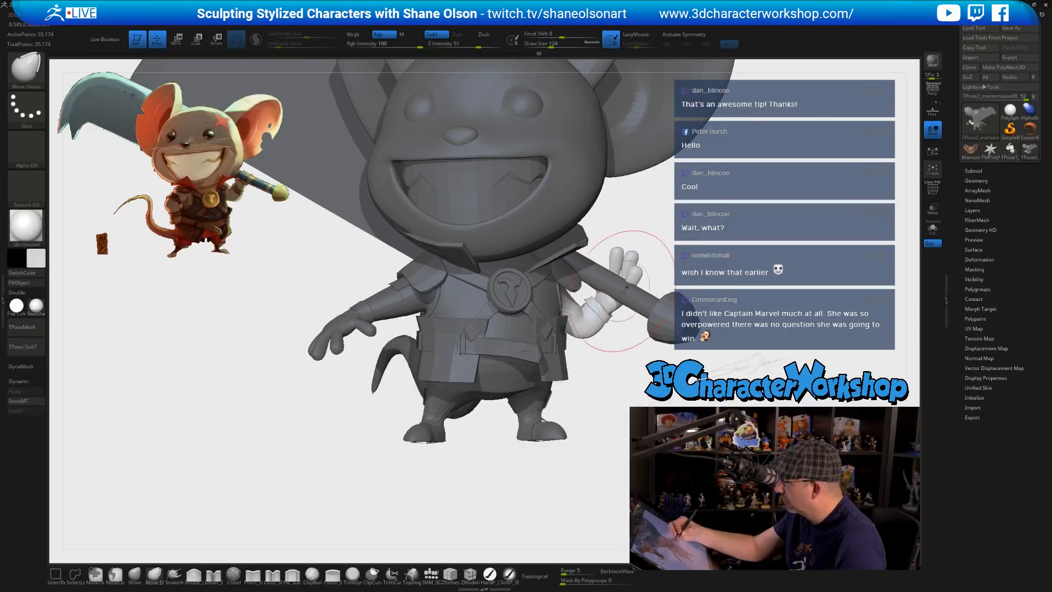
mouse_move(624, 290)
right_down()
mouse_move(554, 376)
mouse_move(564, 369)
mouse_move(611, 433)
mouse_move(627, 430)
right_up()
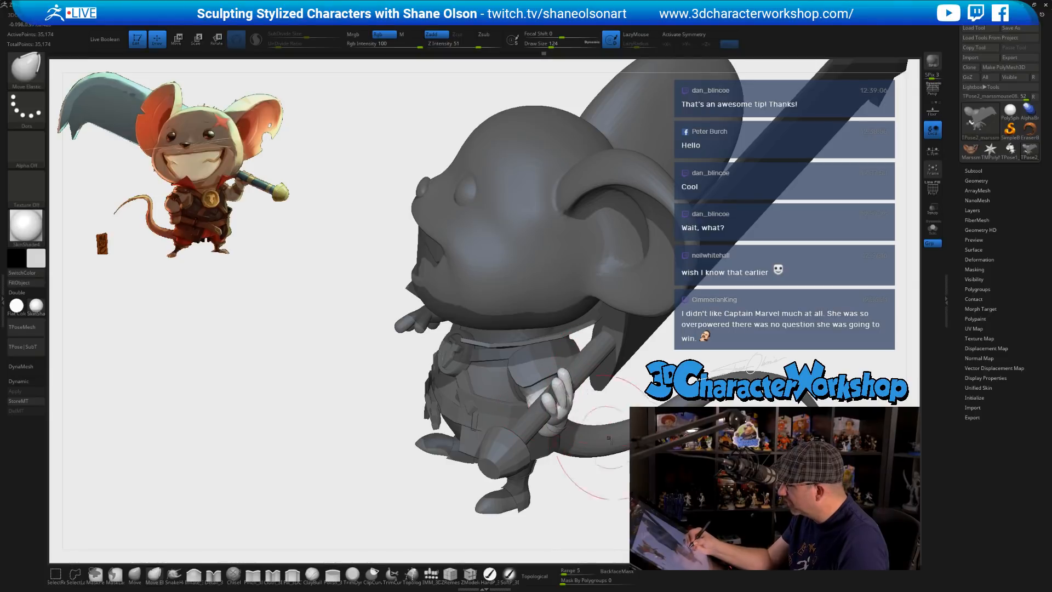
right_drag(608, 439, 562, 400)
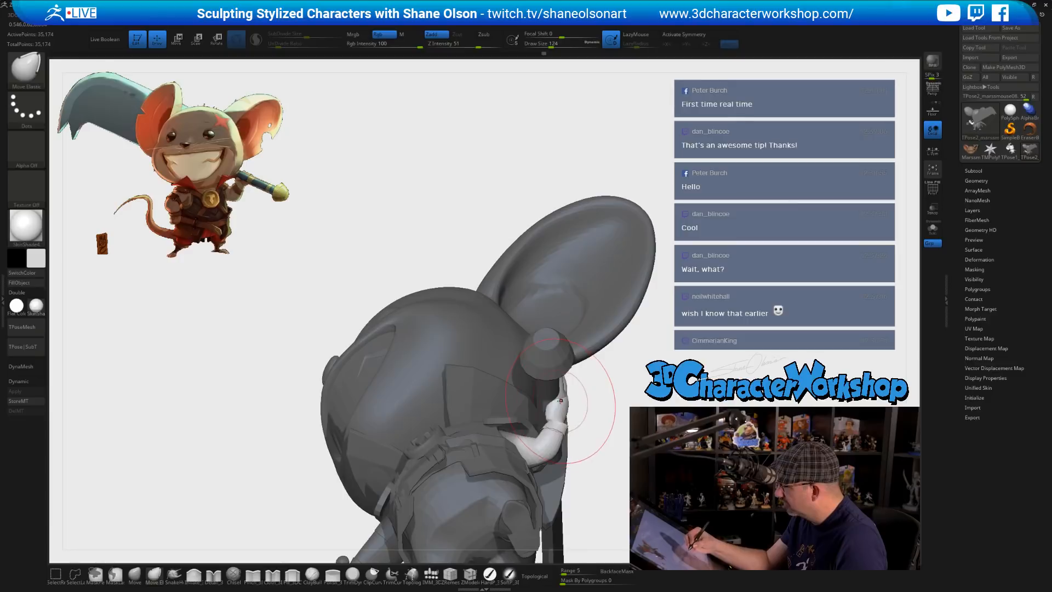
mouse_move(649, 390)
right_down()
mouse_move(596, 300)
mouse_move(499, 240)
mouse_move(358, 251)
mouse_move(501, 231)
mouse_move(490, 225)
mouse_move(499, 289)
right_up()
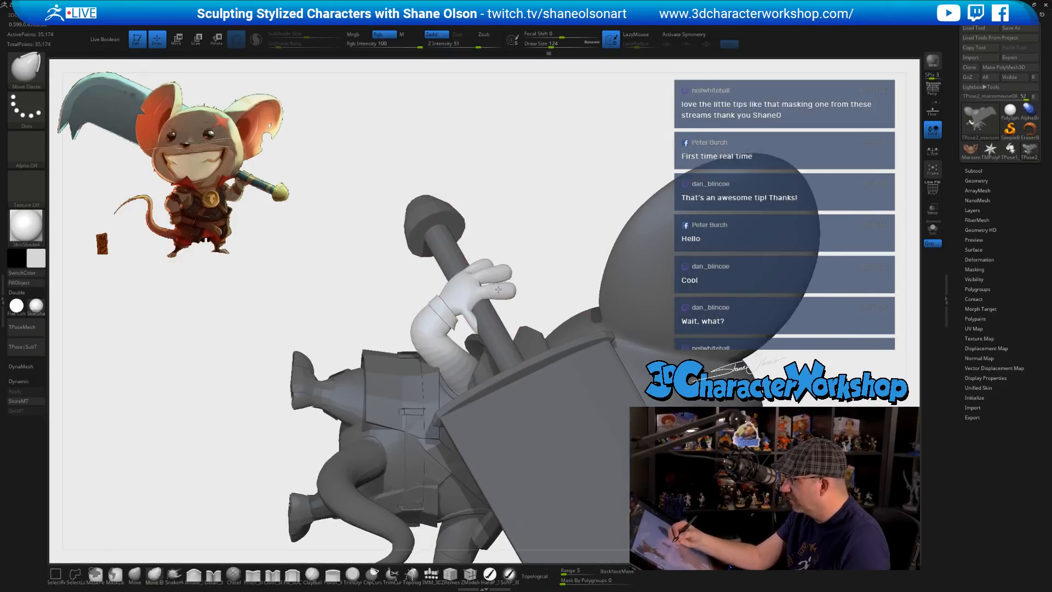
mouse_move(543, 223)
right_down()
mouse_move(606, 280)
mouse_move(575, 298)
mouse_move(587, 304)
right_up()
right_drag(623, 366, 518, 335)
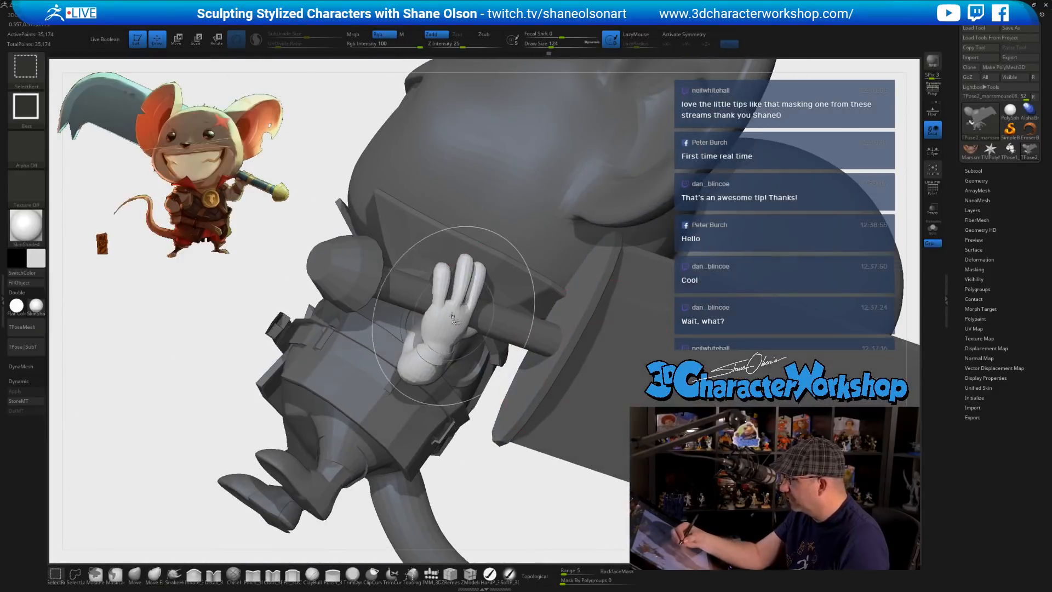
- Isolate the body mesh, reduce the draw size to 44, and reshape and smooth the base of the raised hand's thumb
ctrl+shift+click(454, 317)
right_drag(515, 423, 568, 396)
ctrl+right_drag(545, 240, 572, 238)
key(s)
mouse_move(572, 239)
mouse_down()
mouse_move(555, 241)
mouse_move(558, 263)
mouse_up()
key(s)
right_drag(571, 263, 580, 249)
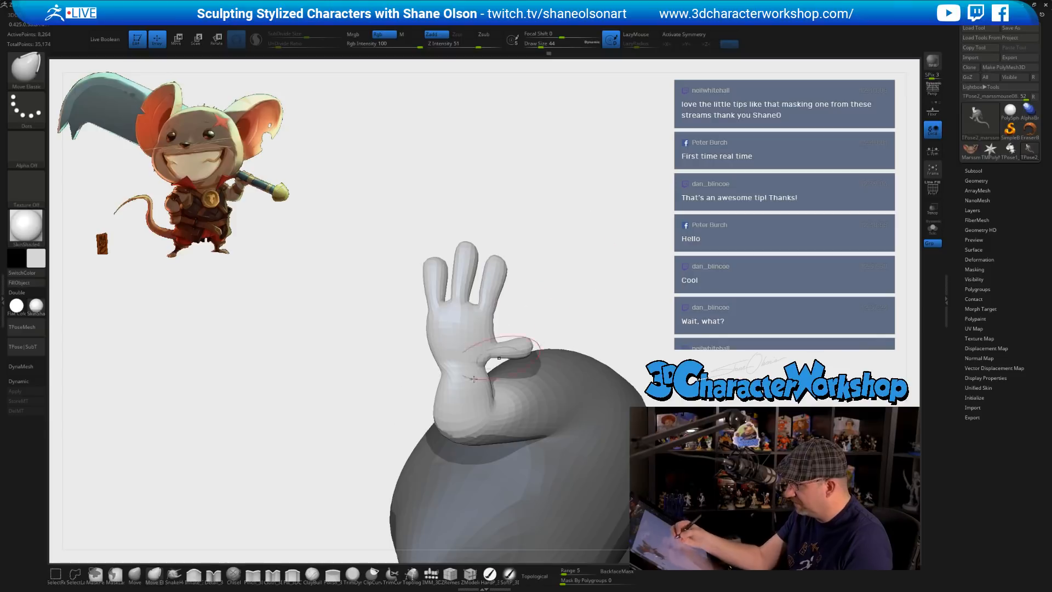
key(shift)
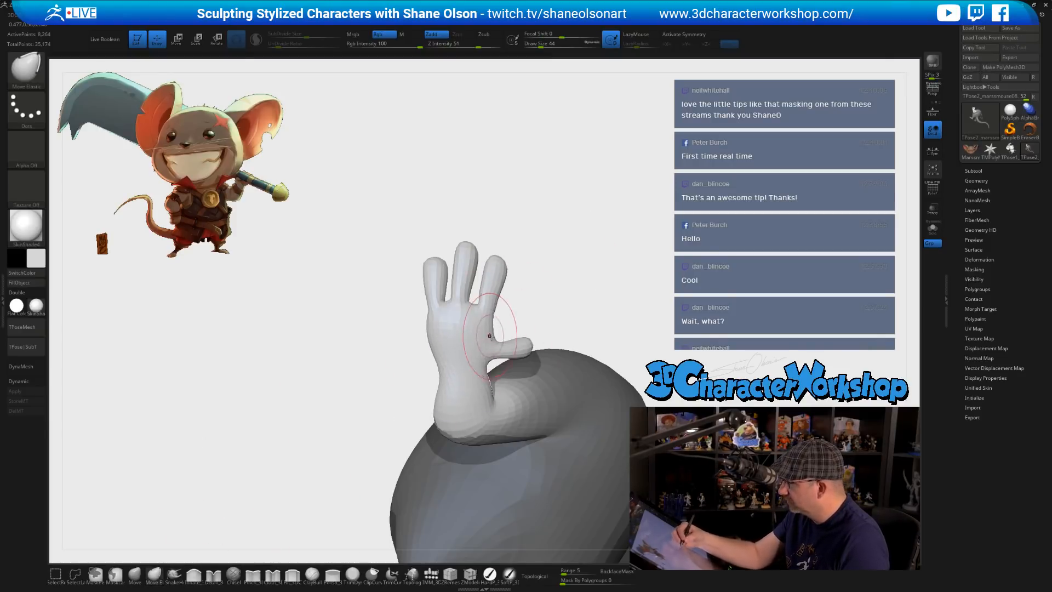
- Smooth the bases of the fingers from the other side of the raised hand
mouse_move(460, 342)
right_down()
mouse_move(552, 328)
mouse_move(564, 356)
mouse_move(462, 305)
right_up()
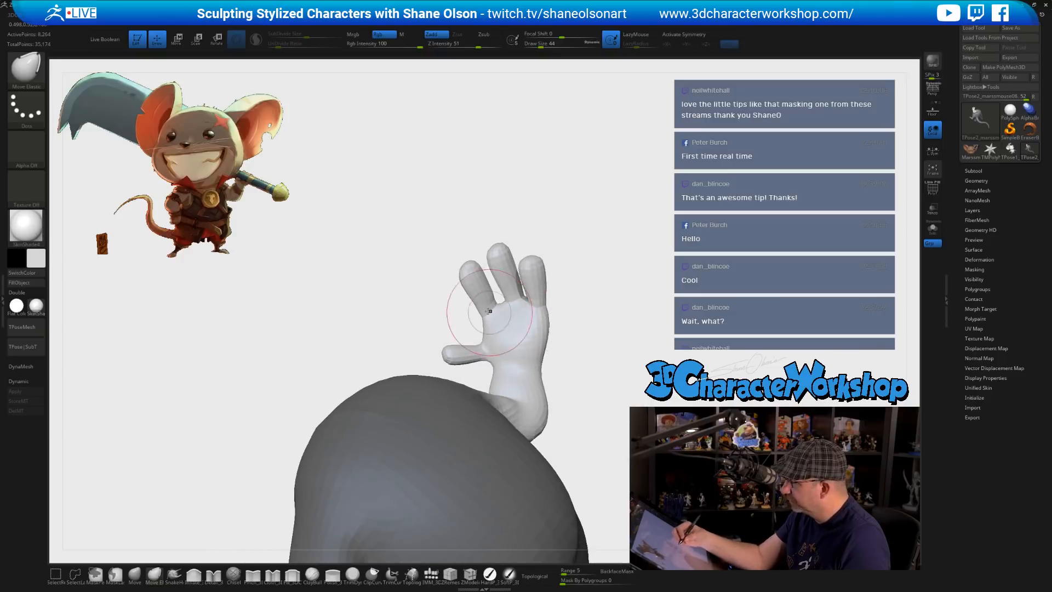
key(shift)
mouse_move(581, 329)
right_down()
mouse_move(578, 361)
mouse_move(553, 365)
mouse_move(595, 347)
mouse_move(586, 360)
mouse_move(559, 364)
right_up()
- Thicken the raised hand's fingers and thumb with the Inflate brush at Z Intensity 5
click(193, 574)
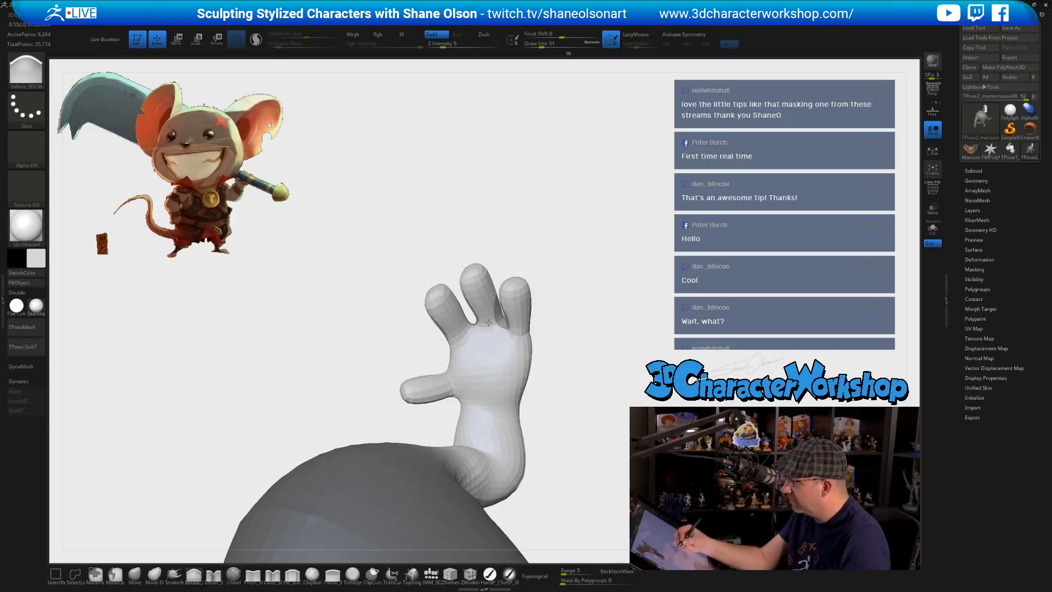
drag(556, 342, 575, 329)
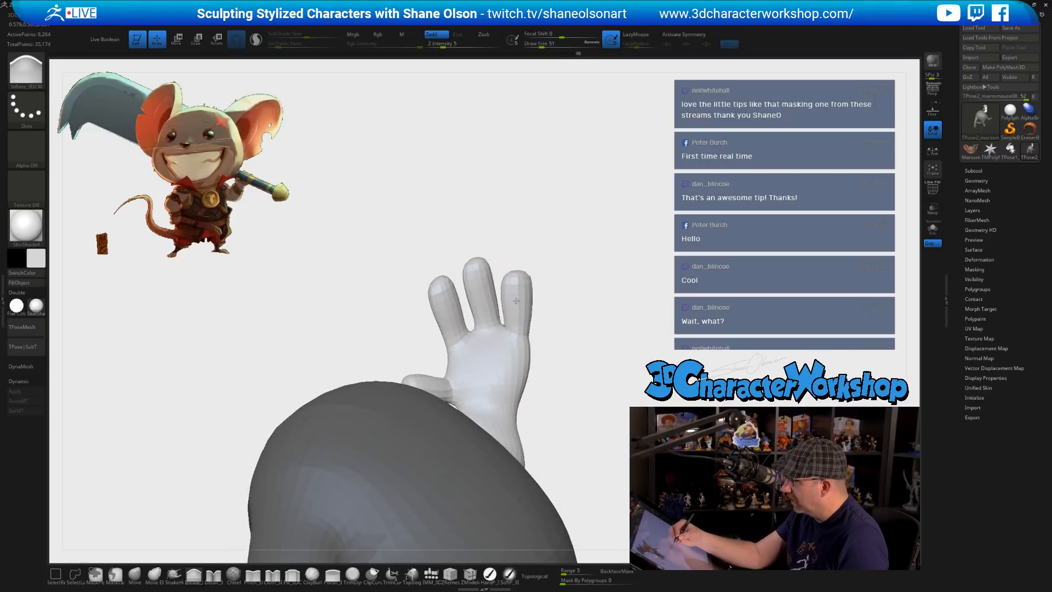
right_drag(465, 344, 491, 404)
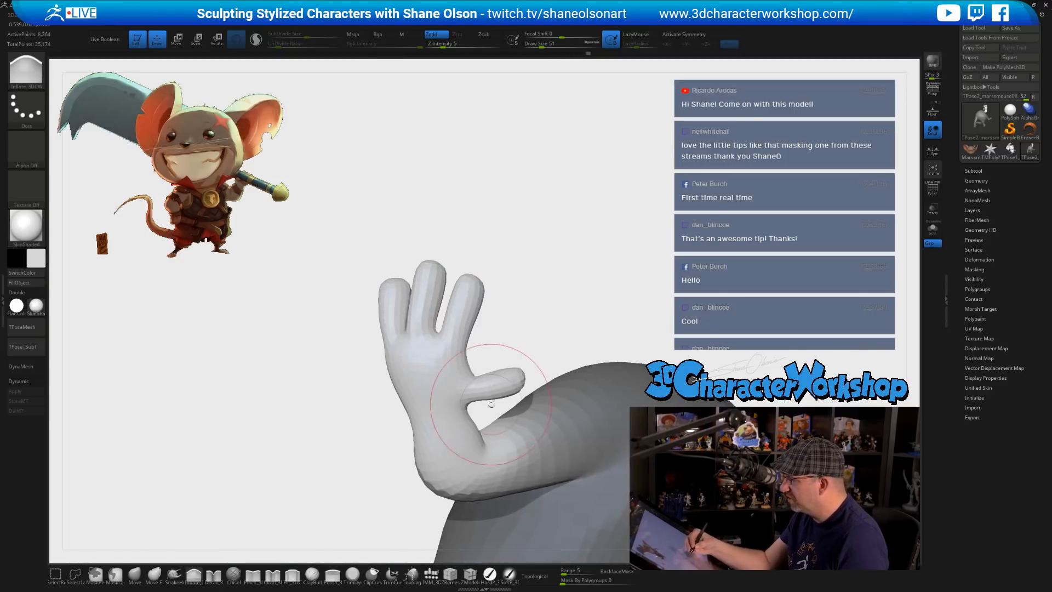
- Thicken the three fingertips of the raised hand with the Inflate brush after checking the fingers from both sides
drag(513, 287, 557, 293)
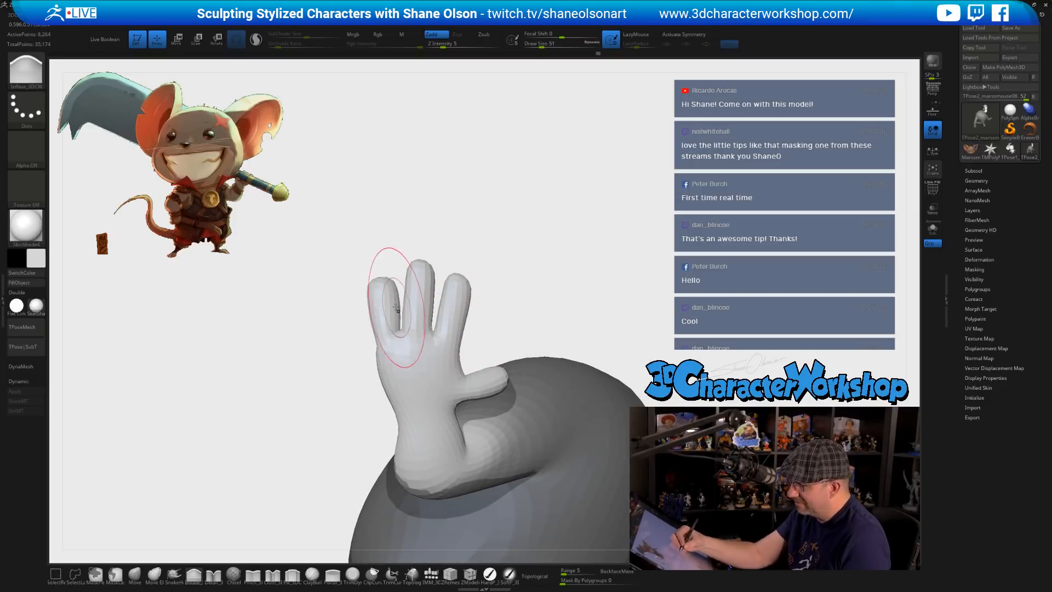
drag(470, 228, 479, 238)
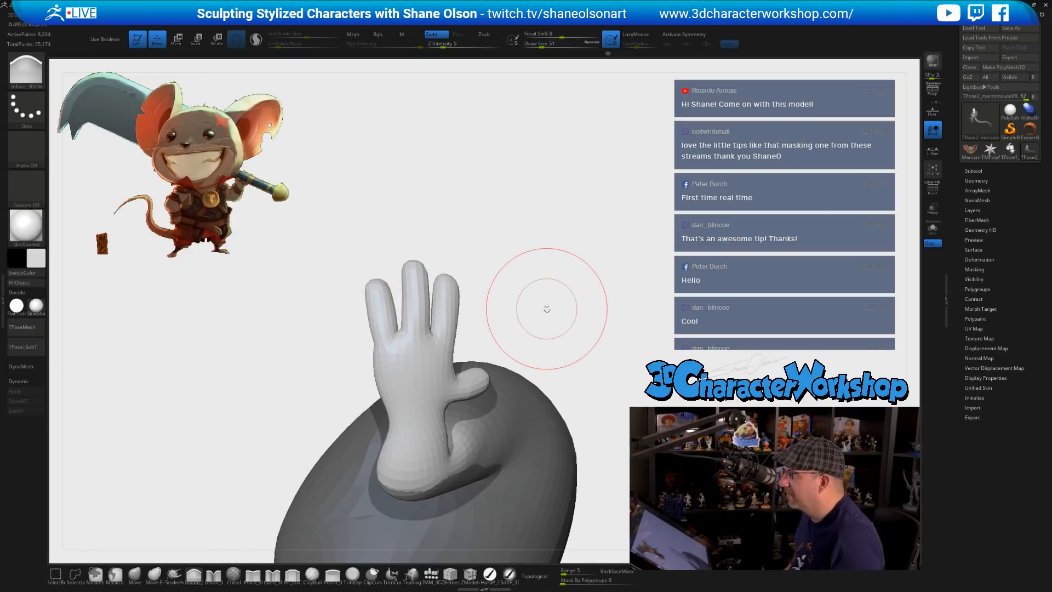
drag(547, 309, 539, 269)
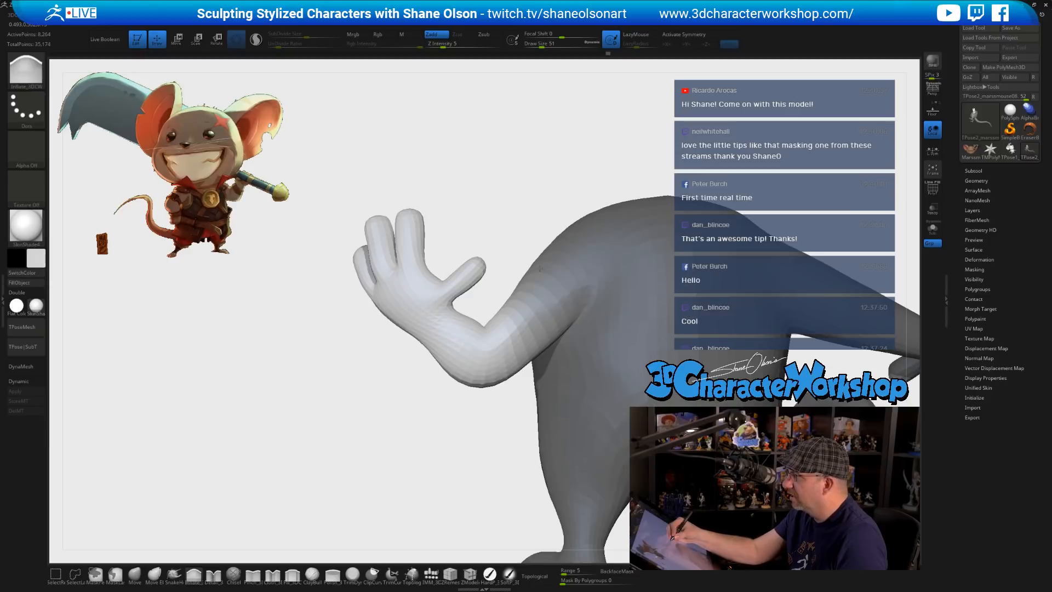
drag(521, 195, 432, 330)
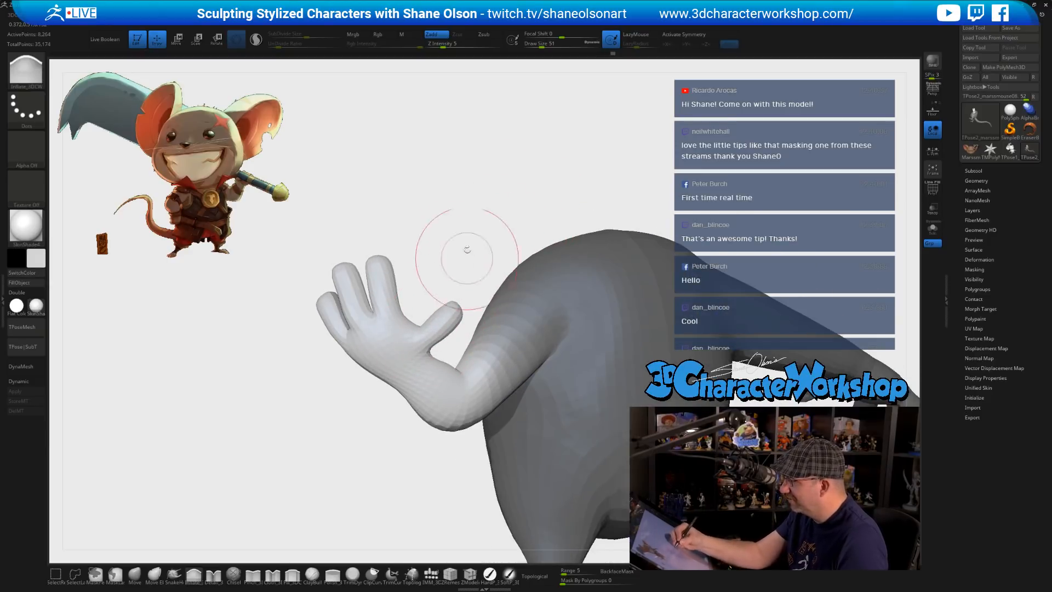
drag(467, 249, 594, 381)
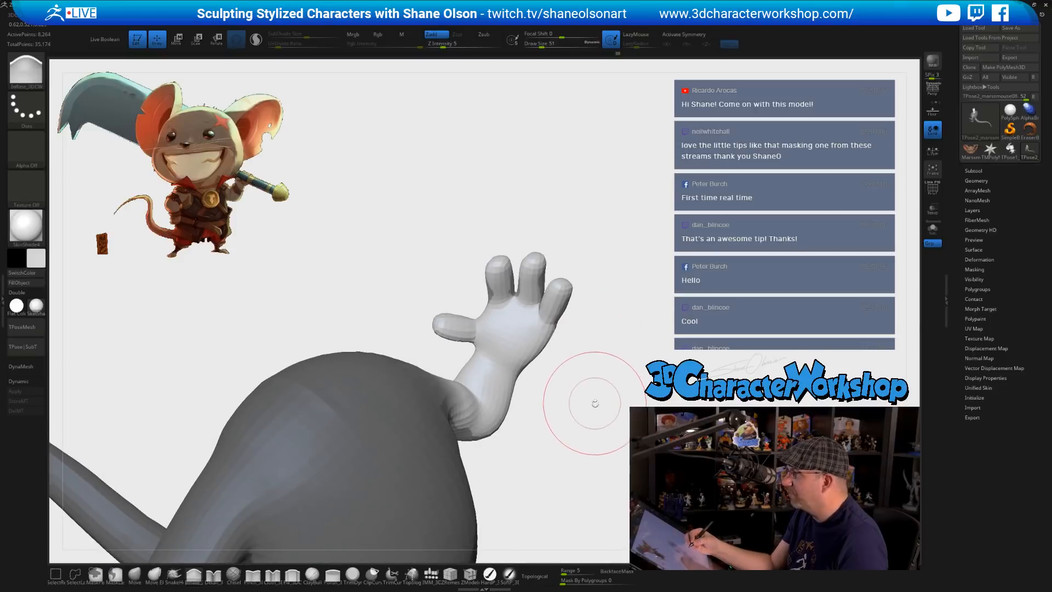
drag(587, 426, 589, 403)
click(502, 275)
click(538, 270)
click(561, 284)
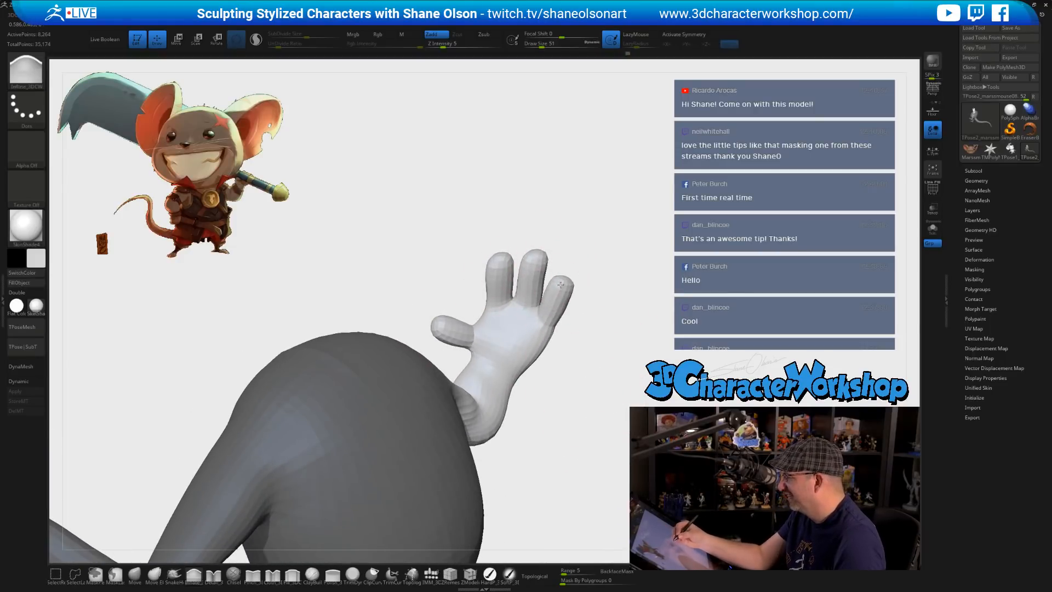
mouse_move(588, 336)
mouse_down()
mouse_move(597, 374)
mouse_move(587, 371)
mouse_move(601, 394)
mouse_move(634, 383)
mouse_move(556, 390)
mouse_move(592, 430)
mouse_up()
- Clear the mask from the whole body and make the Move brush active
key(ctrl)
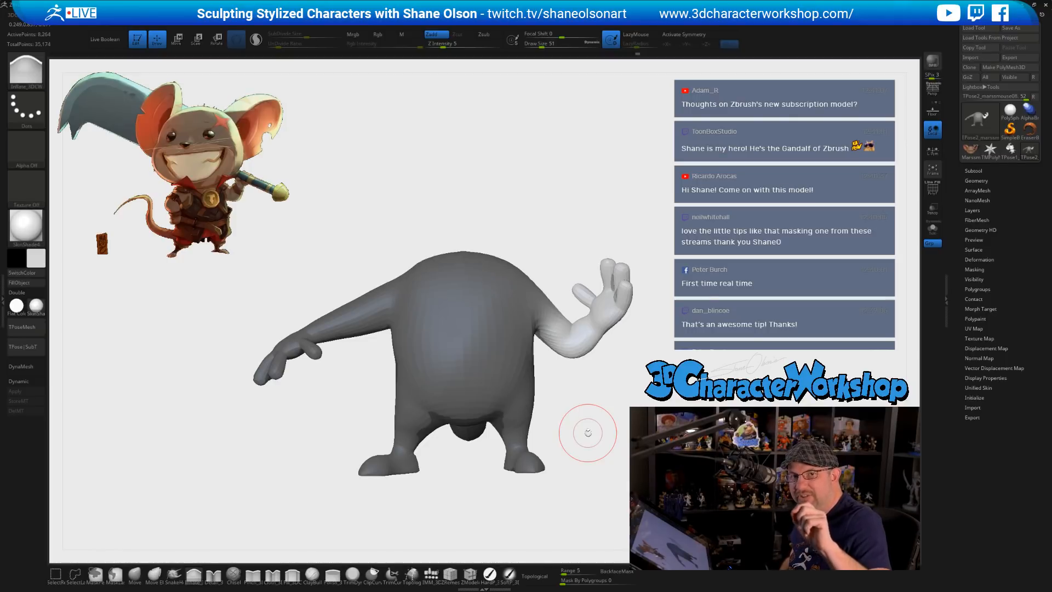
drag(645, 354, 633, 381)
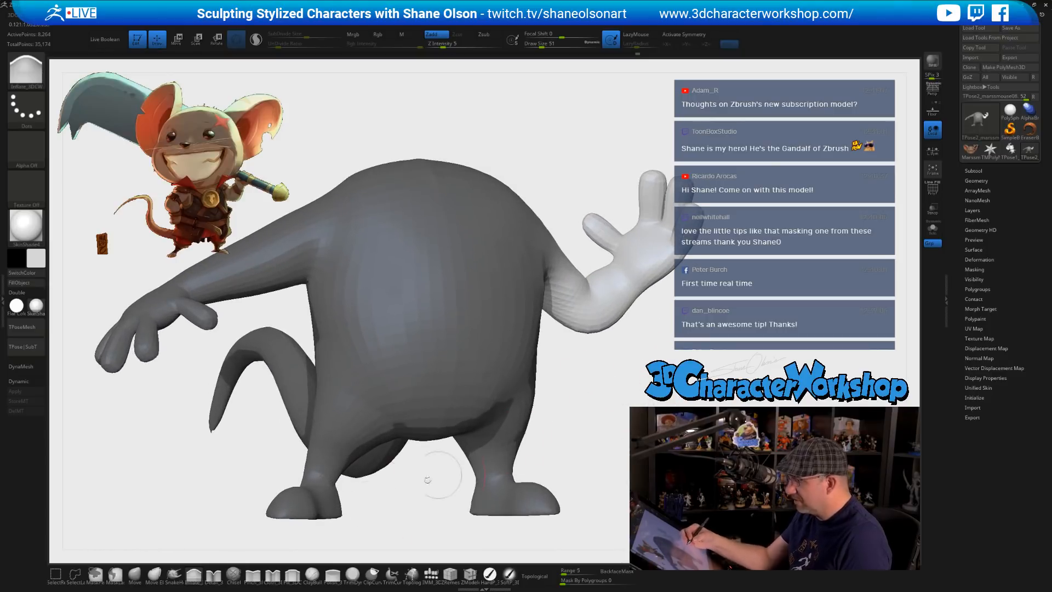
click(135, 574)
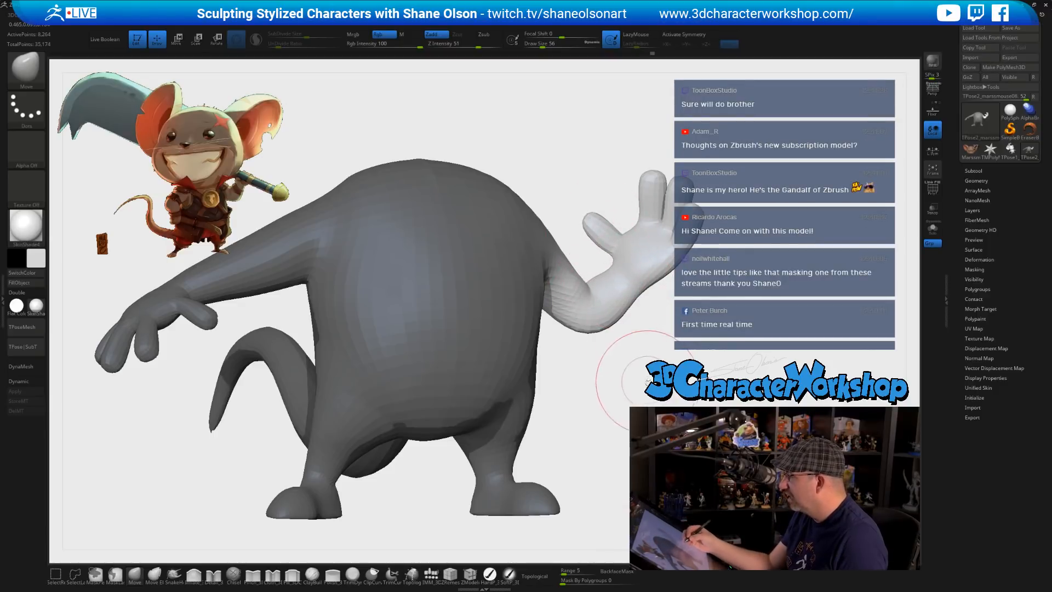
drag(649, 382, 592, 330)
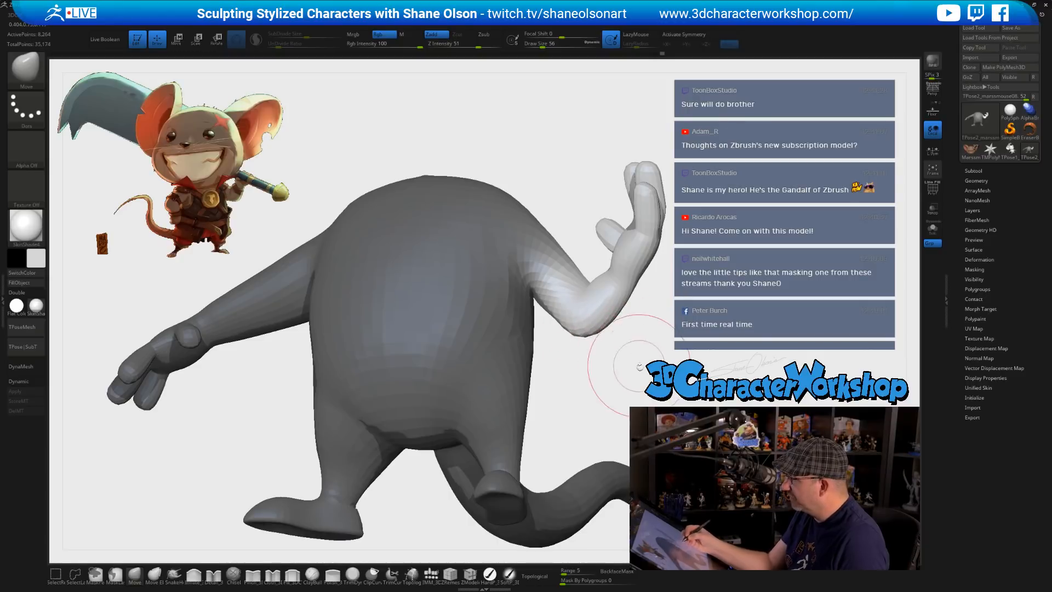
key(ctrl+z)
drag(653, 407, 707, 418)
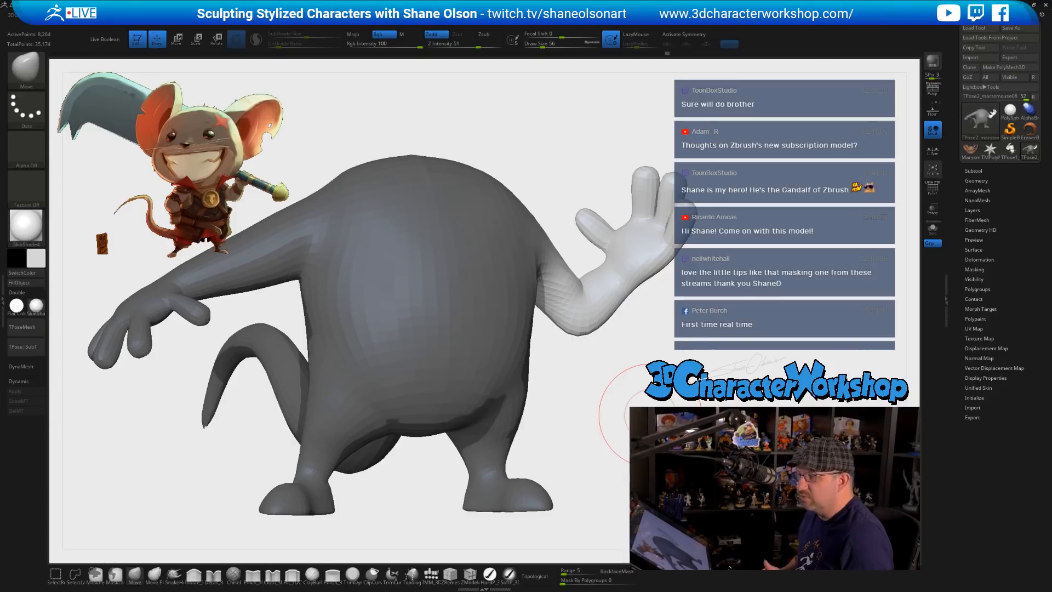
mouse_move(651, 415)
alt+mouse_down()
mouse_move(664, 363)
mouse_move(652, 391)
mouse_move(589, 393)
mouse_move(559, 418)
mouse_move(658, 405)
mouse_move(564, 340)
alt+mouse_up()
key(ctrl+shift+a)
key(b)
key(m)
key(v)
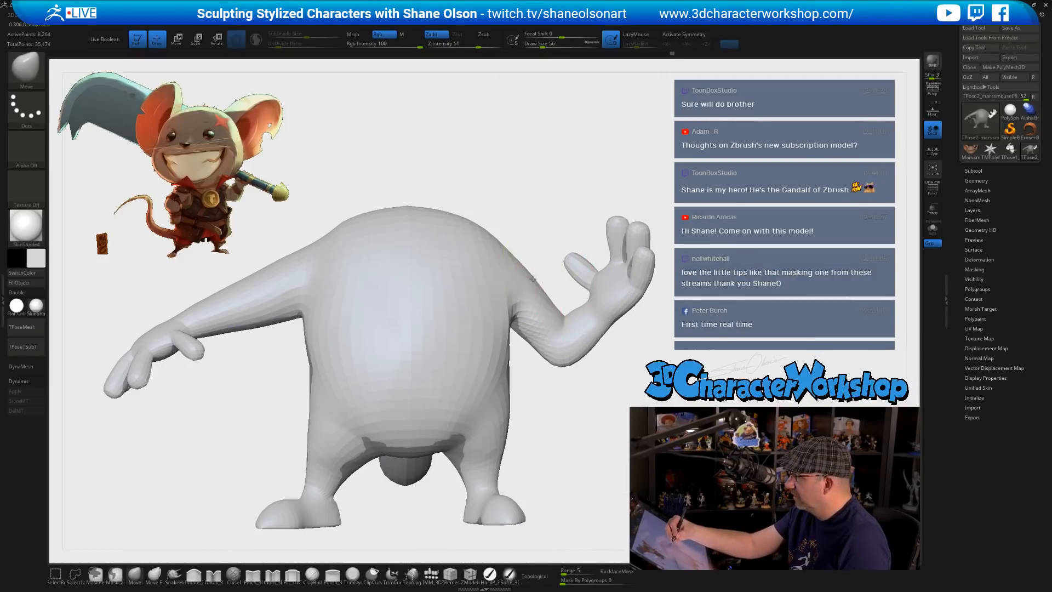
- Refine the raised arm's shoulder and smooth the upper edge of the isolated torso
drag(568, 325, 634, 387)
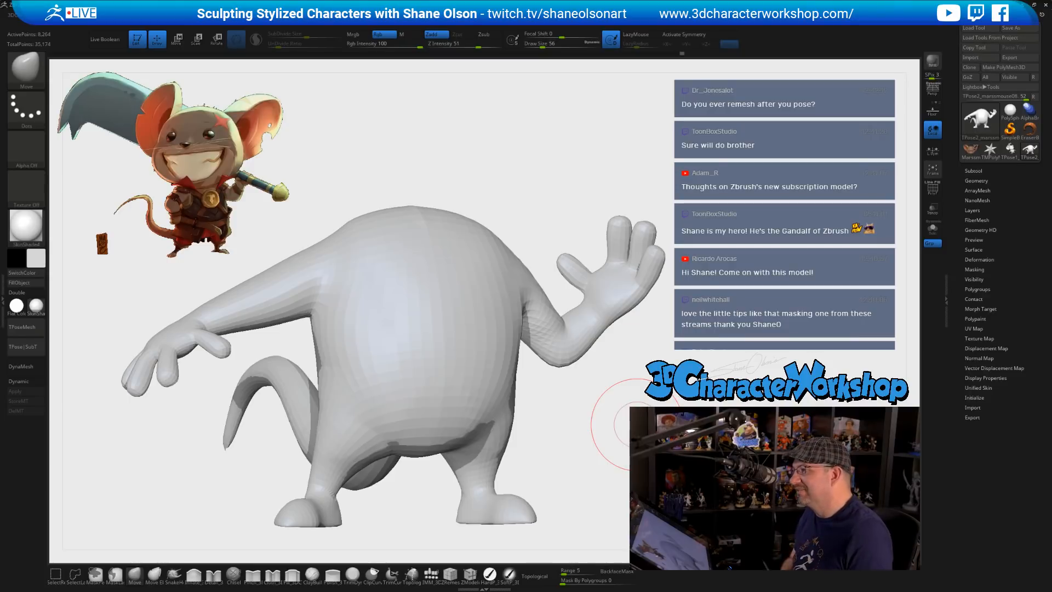
mouse_move(630, 425)
mouse_down()
mouse_move(592, 438)
mouse_move(661, 390)
mouse_up()
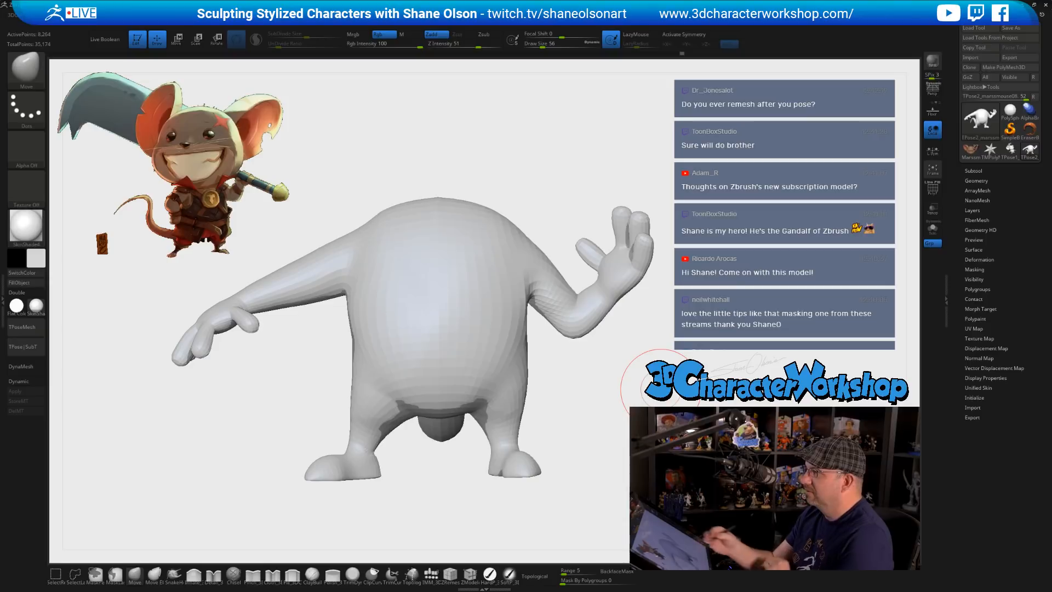
drag(634, 411, 620, 419)
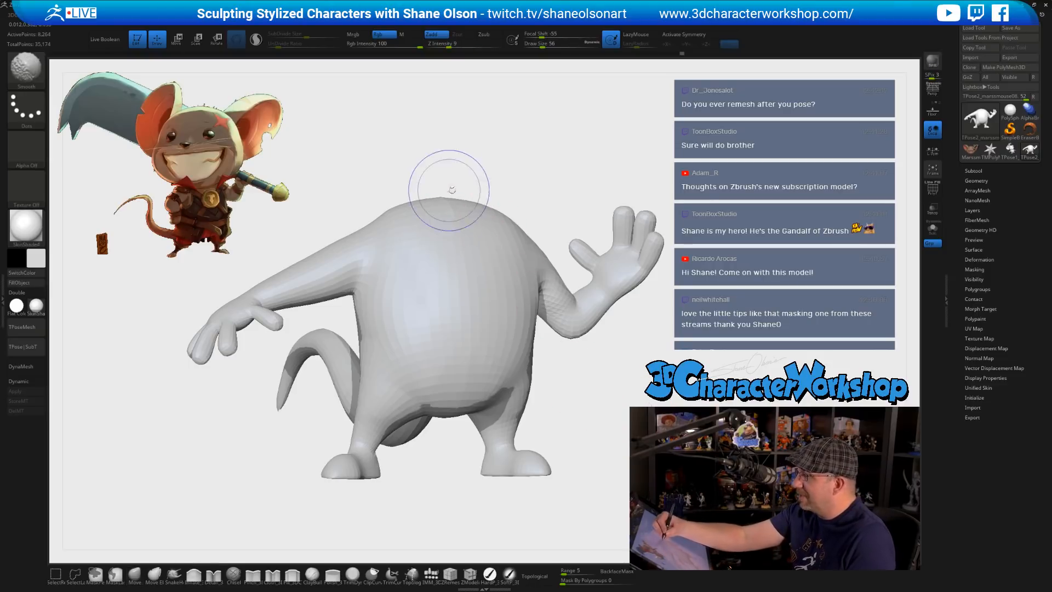
mouse_move(639, 354)
mouse_down()
mouse_move(597, 353)
mouse_move(650, 383)
mouse_move(648, 397)
mouse_up()
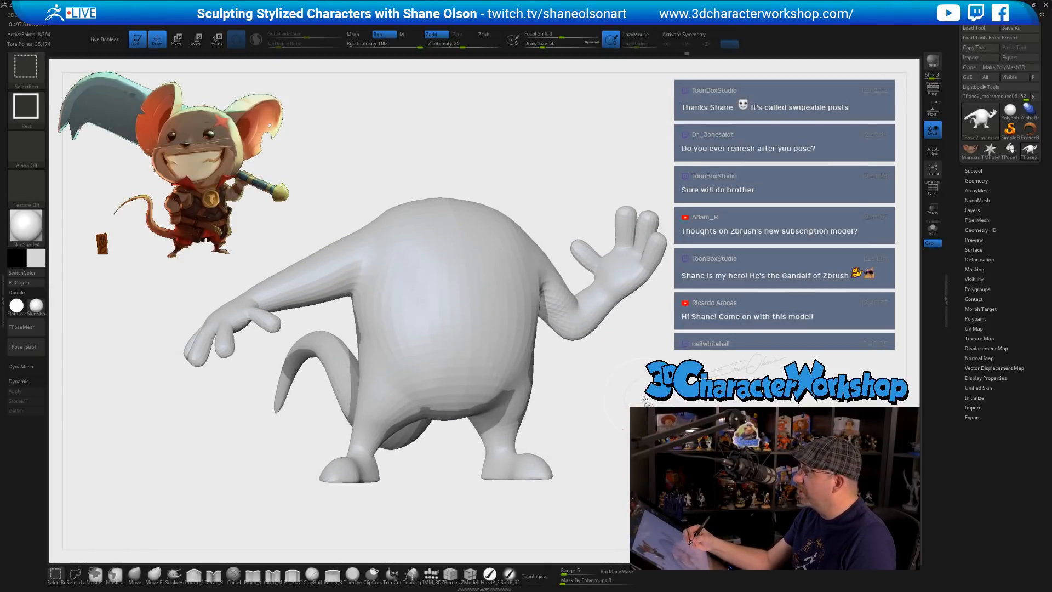
- Show all the character's parts again and nudge the raised arm beside the tunic with an enlarged Move brush
ctrl+shift+click(647, 402)
mouse_move(659, 421)
mouse_down()
mouse_move(588, 419)
mouse_move(574, 430)
mouse_up()
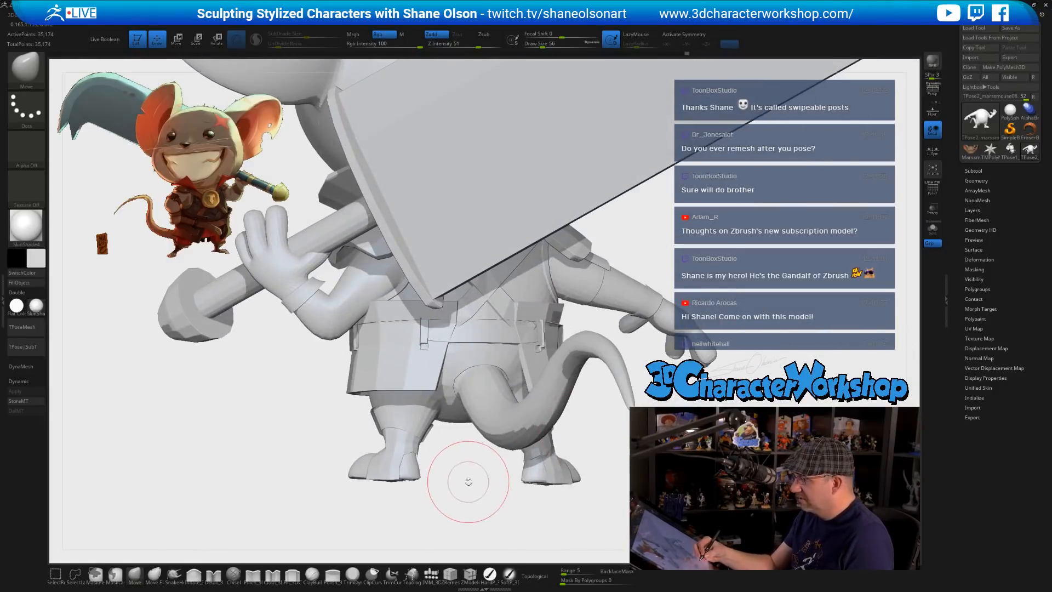
key(s)
drag(469, 482, 478, 482)
drag(369, 296, 362, 290)
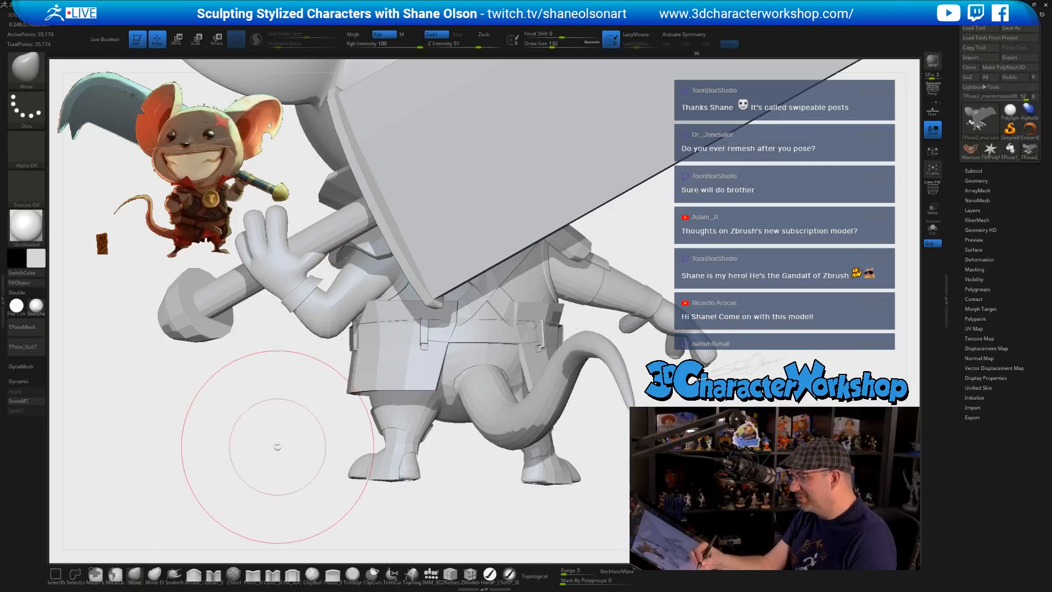
drag(277, 441, 338, 354)
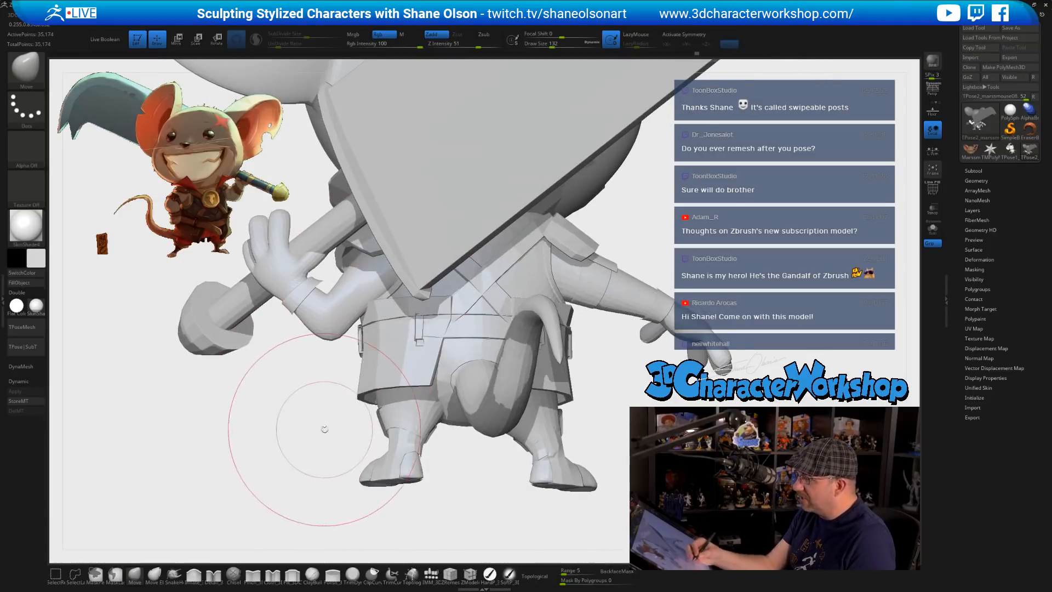
mouse_move(329, 429)
mouse_down()
mouse_move(340, 406)
mouse_move(323, 383)
mouse_move(337, 398)
mouse_up()
- Turn on Topological for the Move brush and adjust the raised arm's wrist and cuff with smaller draw sizes
click(535, 577)
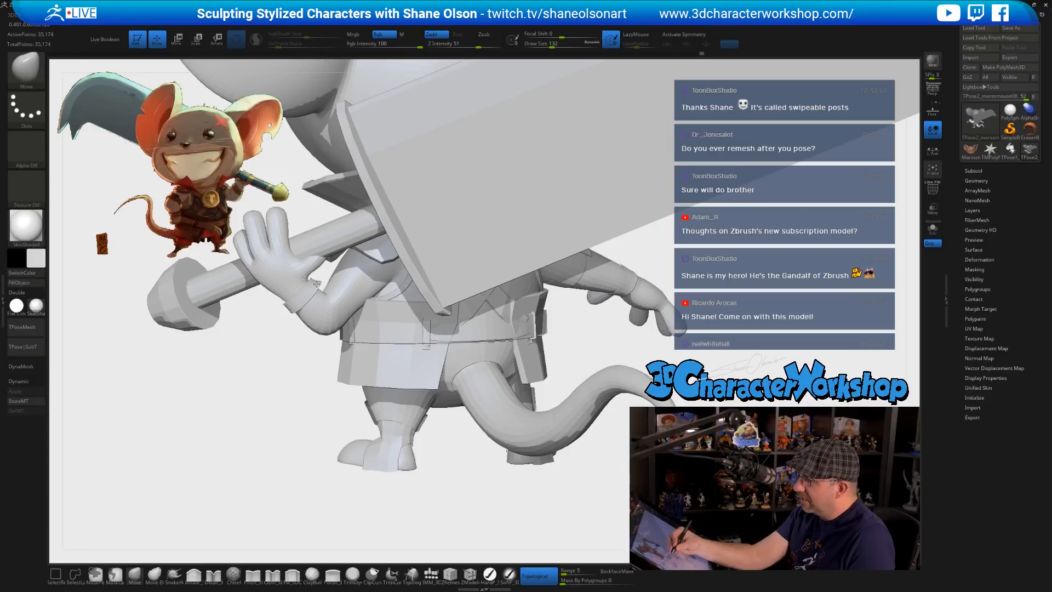
key(s)
mouse_move(314, 352)
mouse_down()
mouse_move(409, 339)
mouse_move(345, 280)
mouse_move(417, 288)
mouse_move(401, 260)
mouse_up()
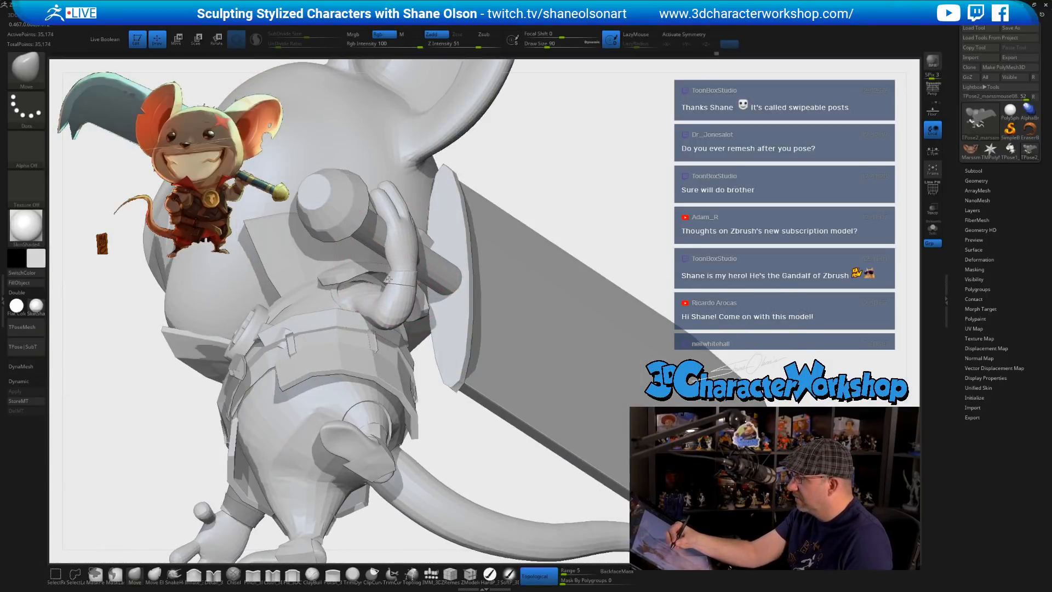
mouse_move(452, 310)
mouse_down()
mouse_move(444, 324)
mouse_move(580, 320)
mouse_move(604, 340)
mouse_move(592, 334)
mouse_move(569, 385)
mouse_move(552, 376)
mouse_move(548, 390)
mouse_up()
key(s)
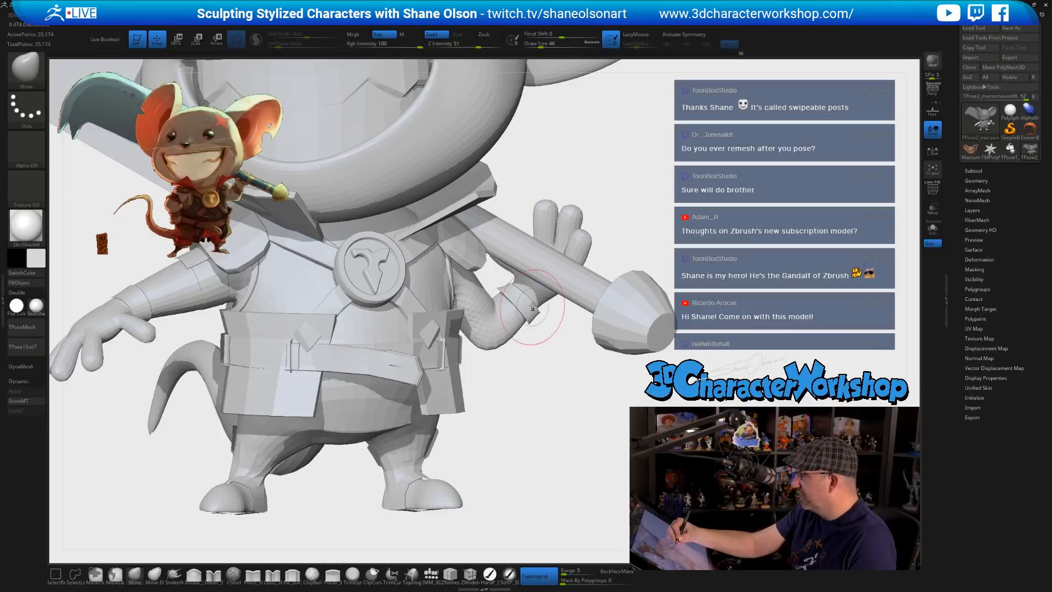
mouse_move(553, 379)
mouse_down()
mouse_move(542, 392)
mouse_move(511, 306)
mouse_move(550, 387)
mouse_move(536, 329)
mouse_move(530, 347)
mouse_up()
key(s)
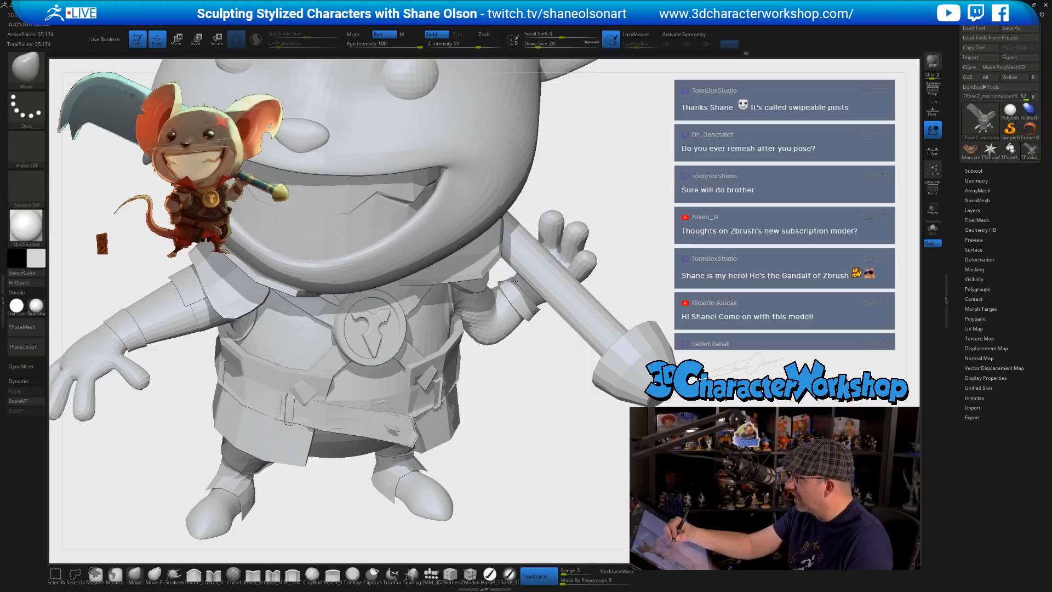
- Adjust the raised forearm and cuff below the sword handle with the Move brush at draw size 54
mouse_move(547, 369)
mouse_down()
mouse_move(554, 395)
mouse_move(571, 404)
mouse_move(554, 387)
mouse_move(567, 407)
mouse_move(554, 409)
mouse_up()
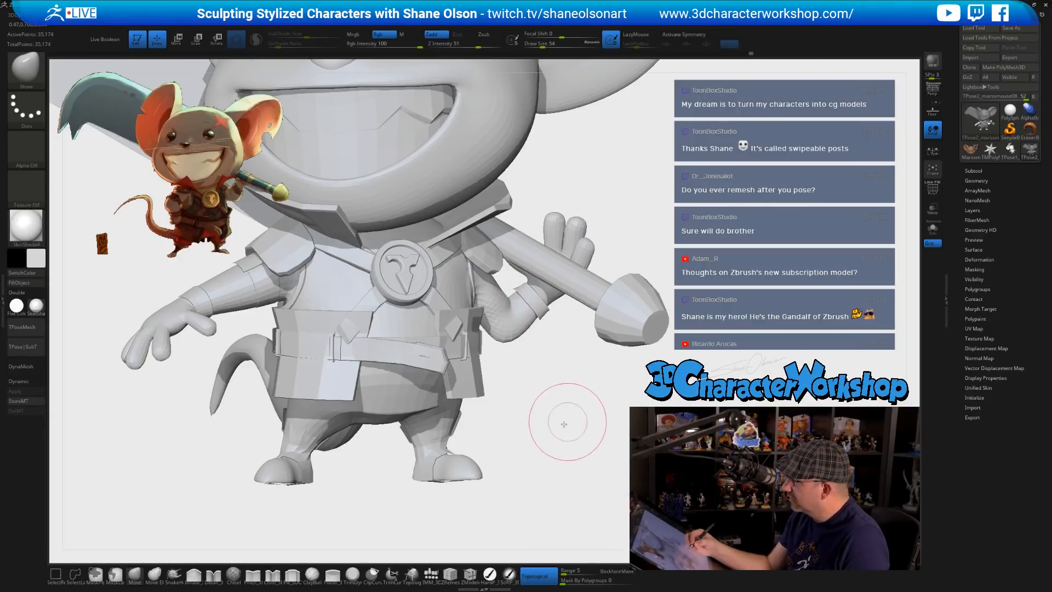
drag(557, 423, 527, 414)
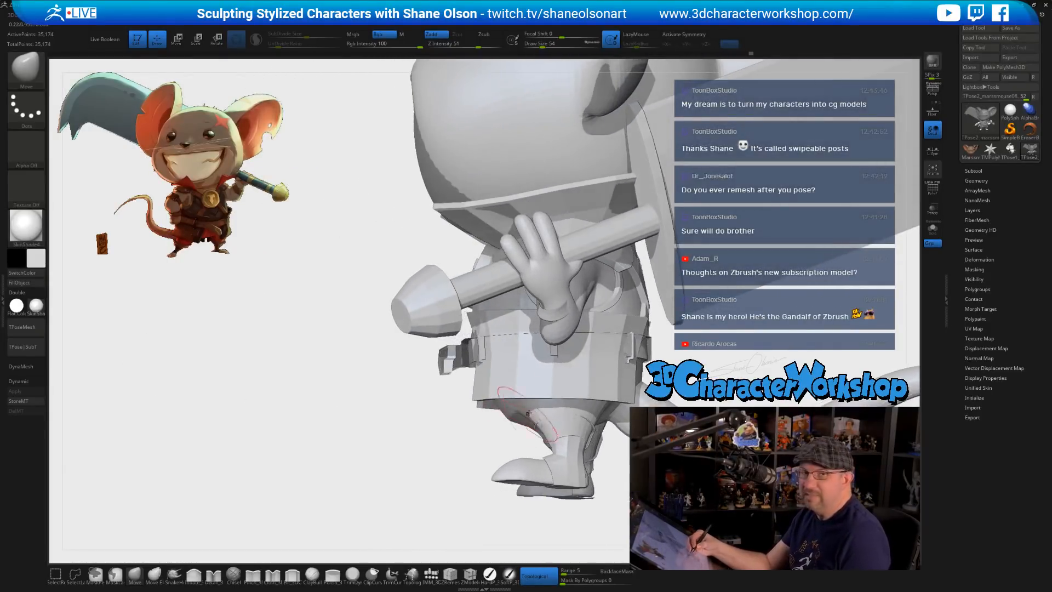
drag(569, 312, 578, 310)
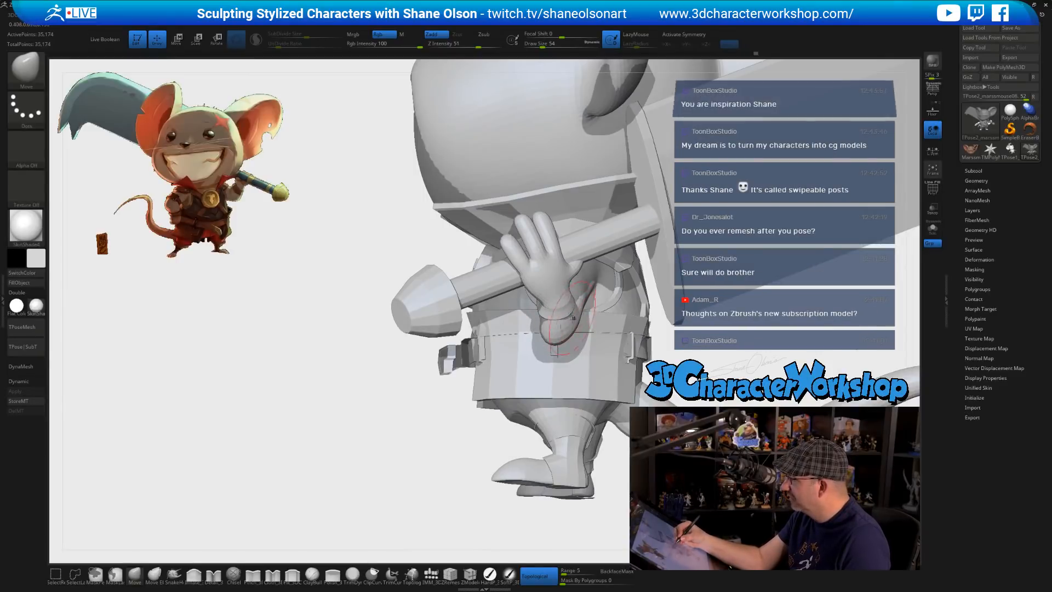
mouse_move(527, 419)
mouse_down()
mouse_move(478, 415)
mouse_move(500, 408)
mouse_move(496, 387)
mouse_up()
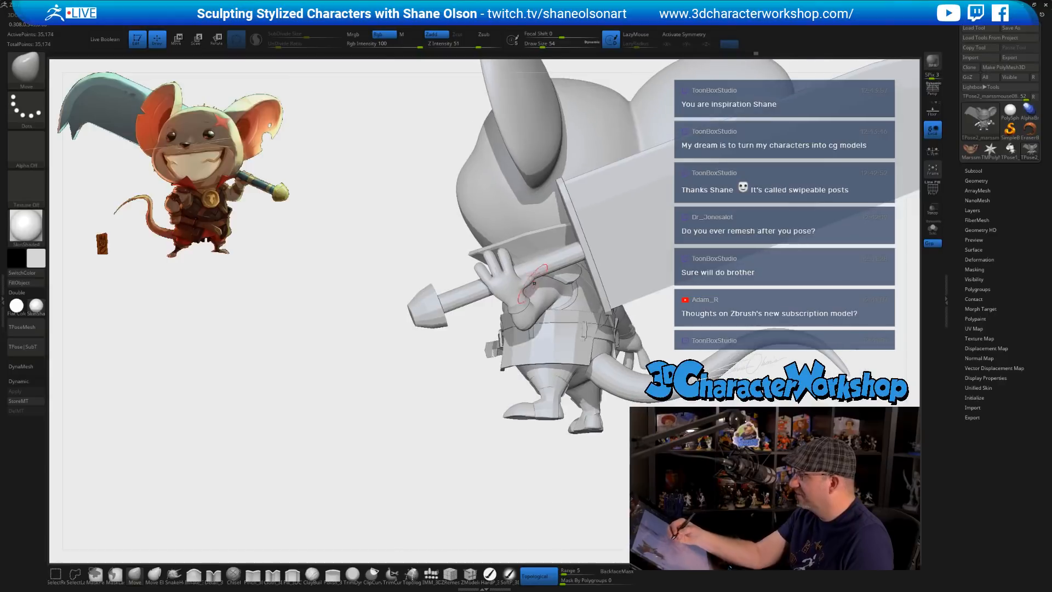
mouse_move(534, 283)
right_down()
mouse_move(630, 277)
mouse_move(568, 278)
mouse_move(647, 299)
mouse_move(629, 280)
mouse_move(584, 335)
right_up()
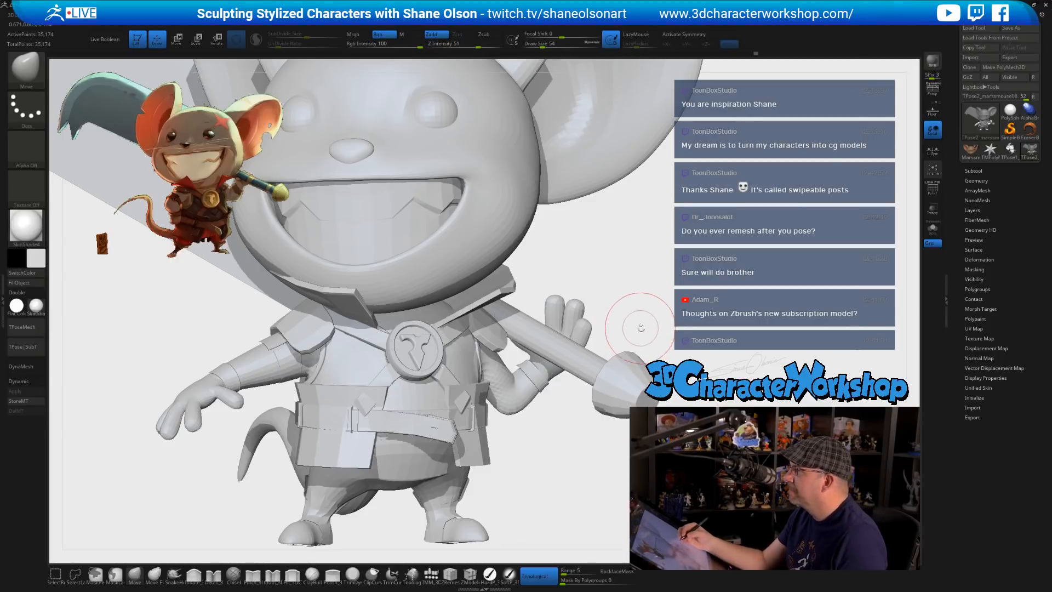
mouse_move(641, 328)
right_down()
mouse_move(548, 329)
mouse_move(398, 427)
mouse_move(383, 417)
mouse_move(388, 396)
mouse_move(374, 441)
right_up()
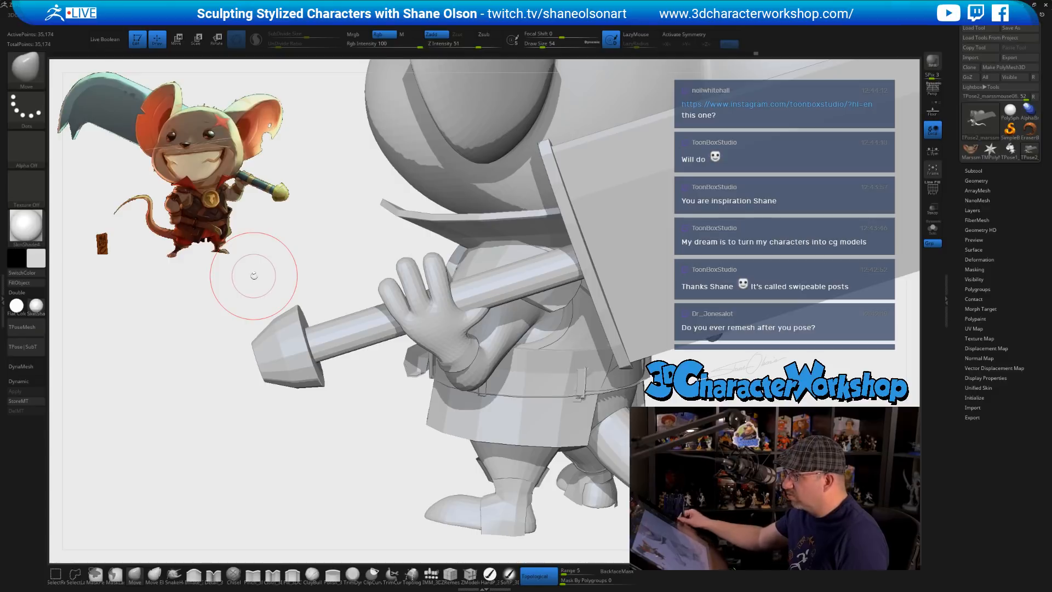
- Mask everything except the upper part of one raised finger and place the transform gizmo on it
mouse_move(299, 432)
mouse_down()
mouse_move(357, 430)
mouse_move(342, 447)
mouse_move(356, 453)
mouse_up()
key(s)
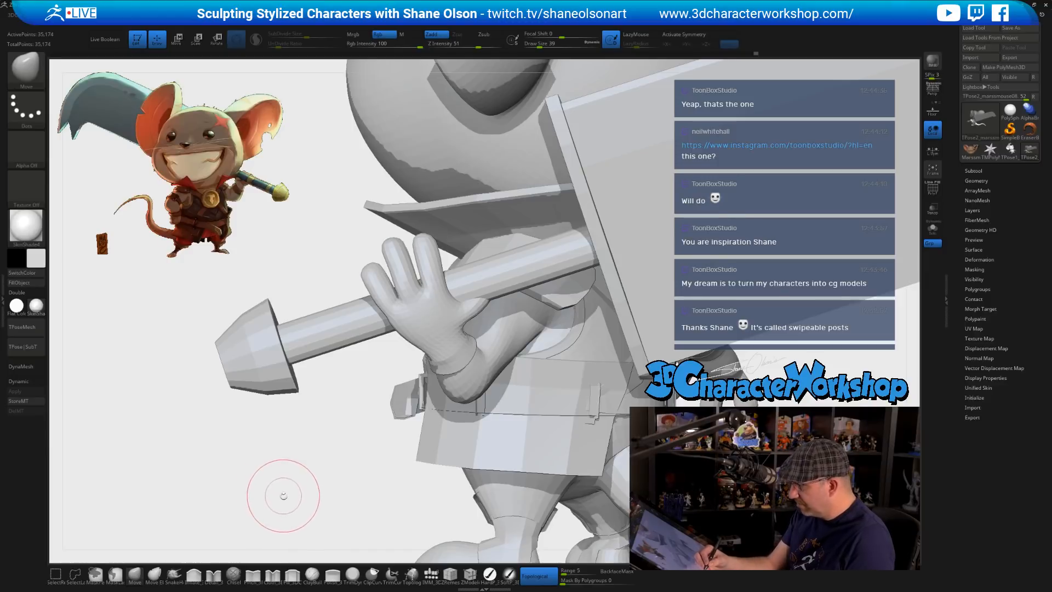
key(w)
alt+drag(487, 302, 341, 475)
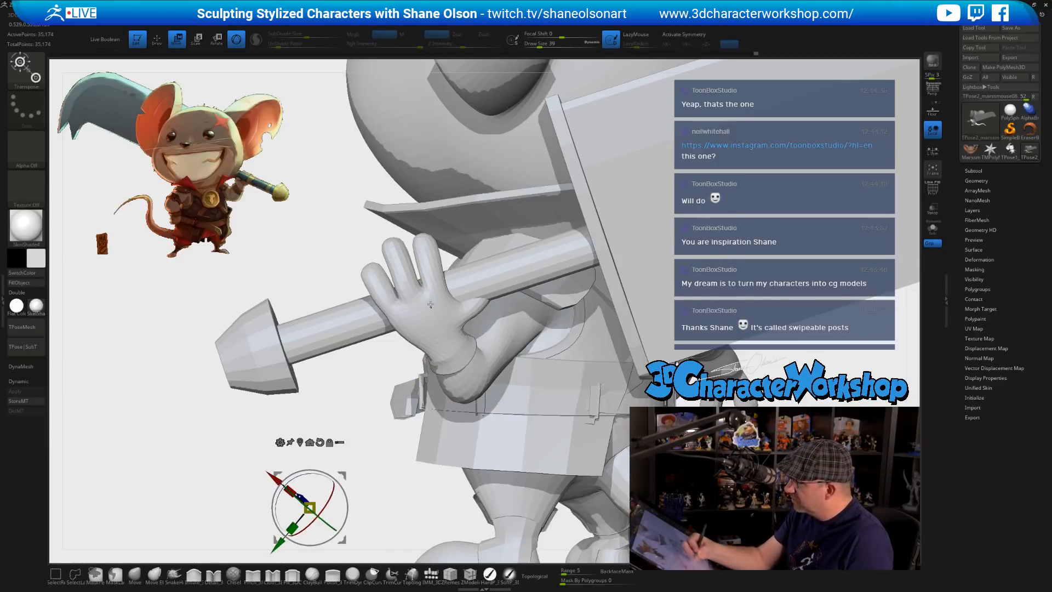
mouse_move(441, 296)
ctrl+mouse_down()
mouse_move(435, 279)
mouse_move(399, 397)
ctrl+mouse_up()
click(427, 278)
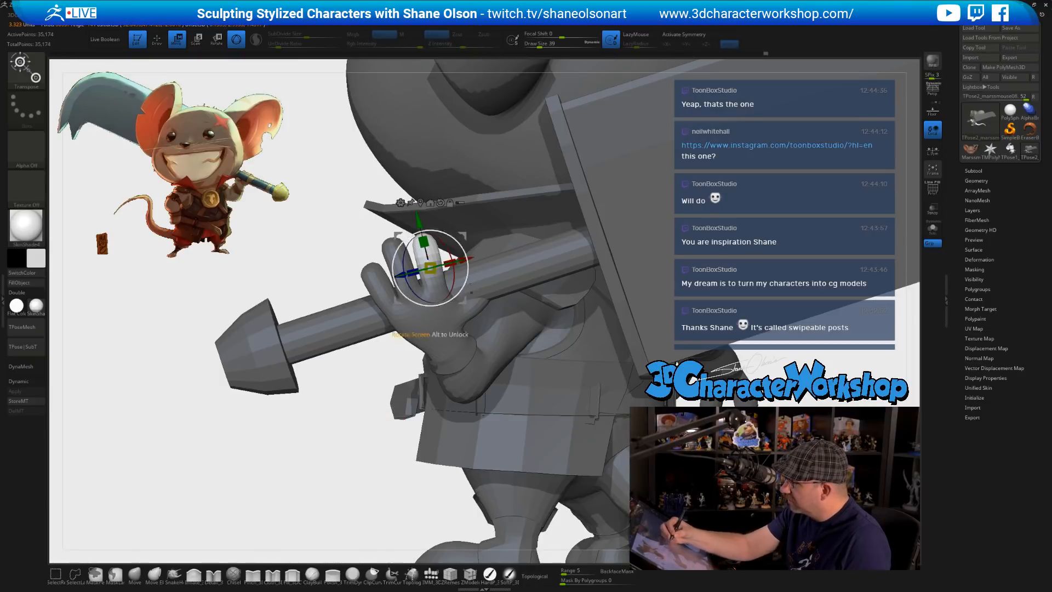
- Isolate the body and sword by hiding the head and clothing around the raised hand
drag(480, 326, 496, 476)
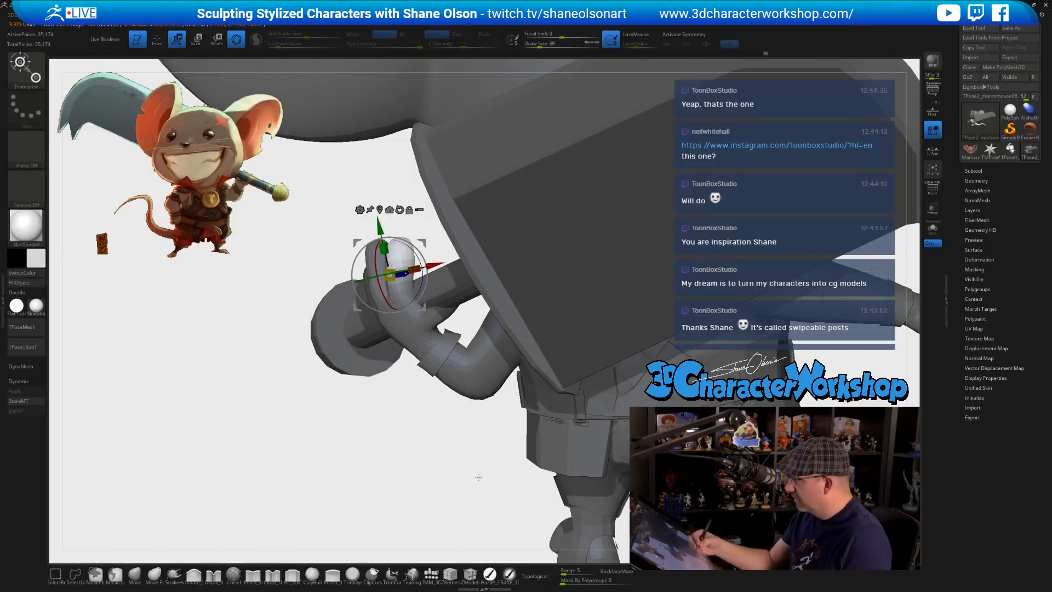
ctrl+shift+click(483, 384)
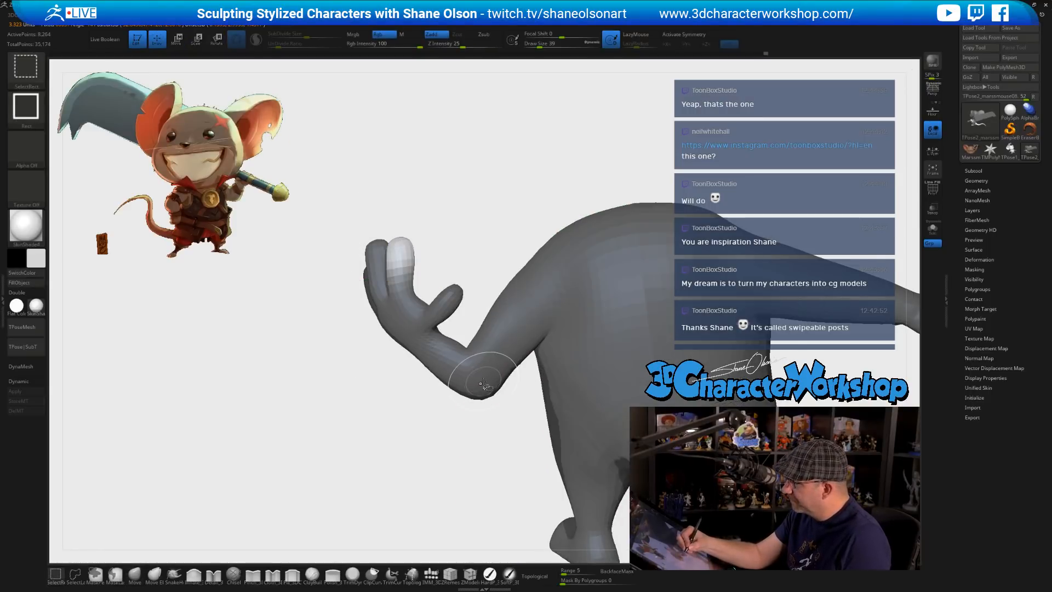
ctrl+shift+drag(466, 438, 467, 442)
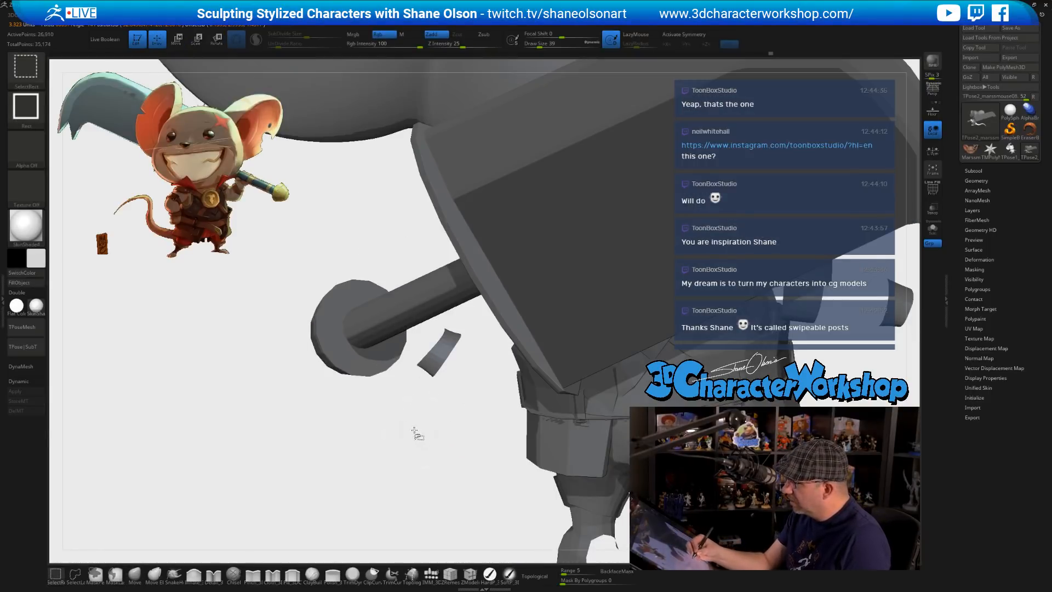
ctrl+shift+click(354, 351)
ctrl+shift+drag(348, 432, 474, 439)
mouse_move(540, 382)
alt+mouse_down()
mouse_move(652, 344)
mouse_move(645, 277)
mouse_move(580, 446)
alt+mouse_up()
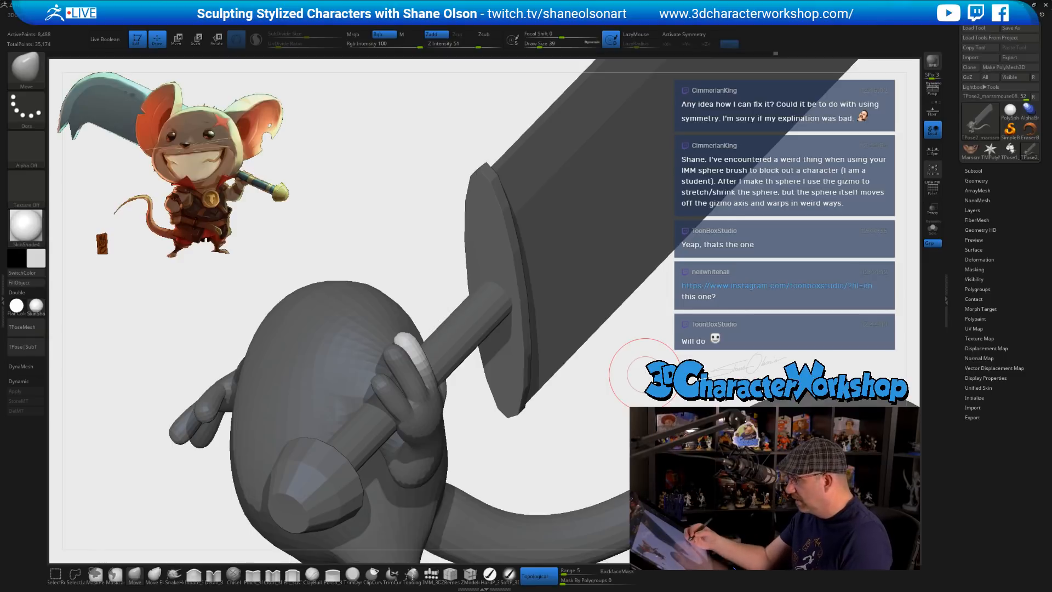
drag(636, 370, 666, 306)
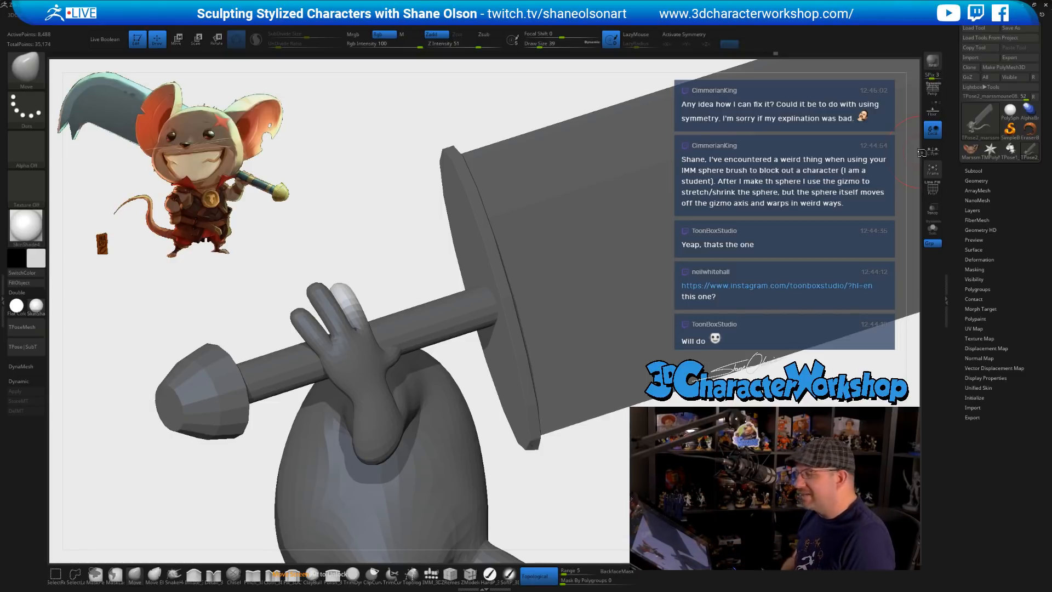
drag(526, 441, 563, 400)
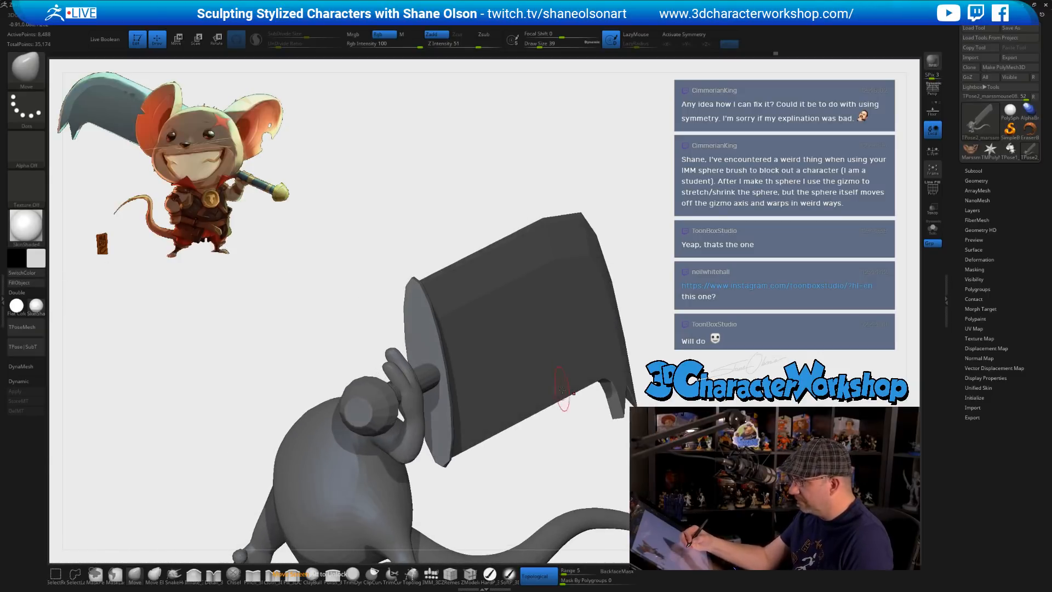
- Rotate the unmasked upper part of the finger nearest the sword guard over the handle with a transpose line
key(e)
drag(537, 453, 556, 468)
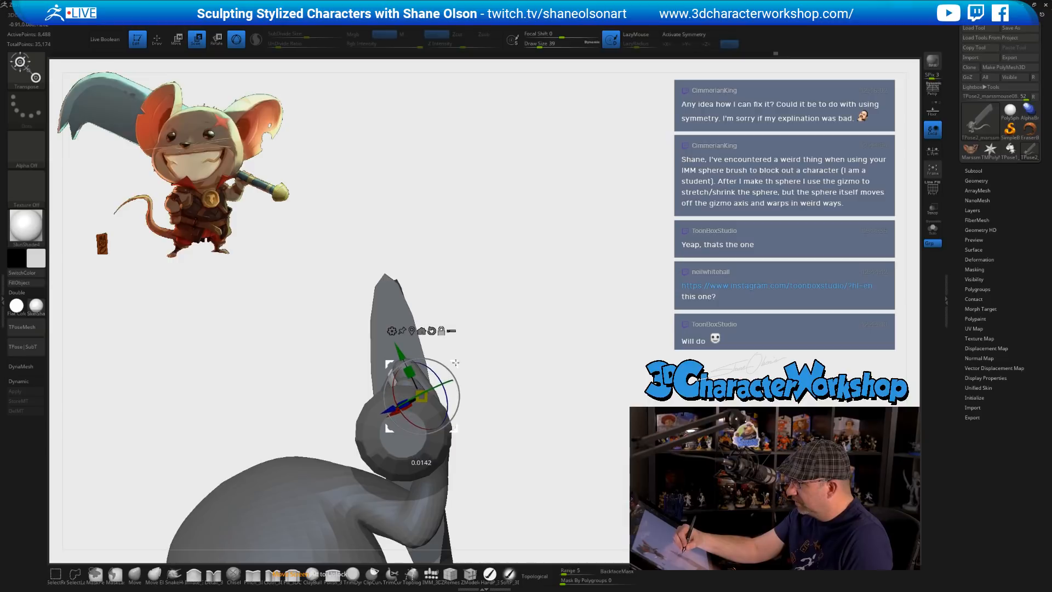
click(239, 44)
drag(418, 377, 341, 248)
key(r)
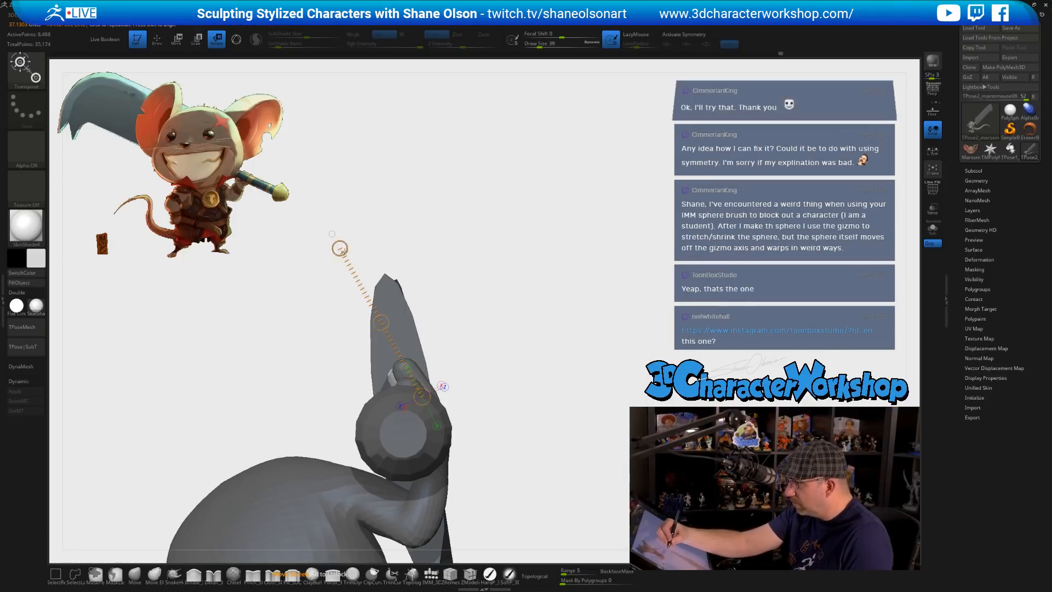
mouse_move(271, 304)
mouse_down()
mouse_move(526, 331)
mouse_move(492, 346)
mouse_move(496, 362)
mouse_move(596, 333)
mouse_move(526, 331)
mouse_up()
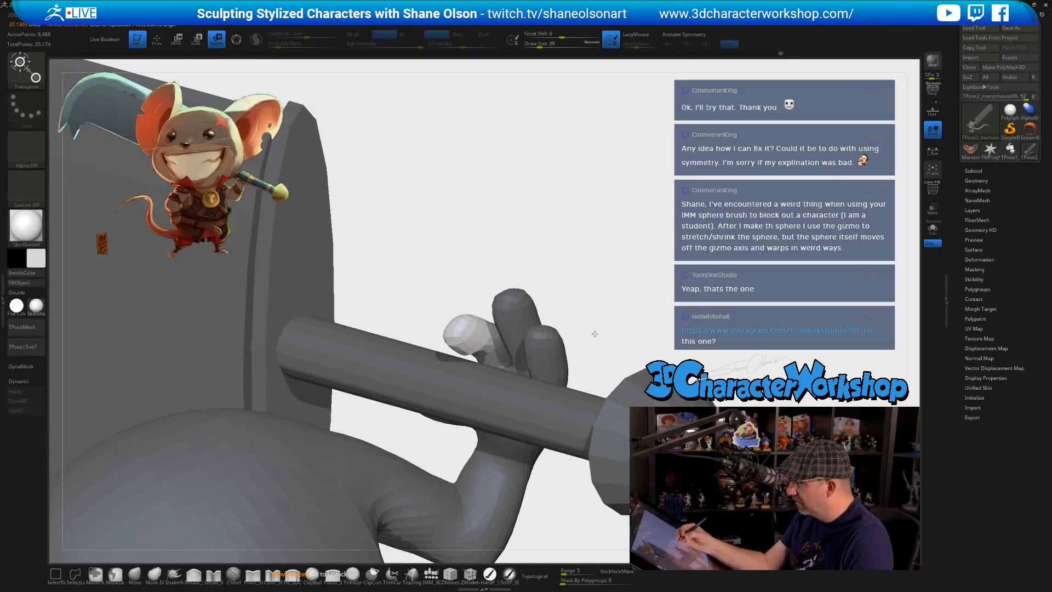
- Clear the finger mask, mask only the sword, and set up the Move brush at draw size 46
click(147, 582)
ctrl+drag(595, 299, 579, 322)
key(s)
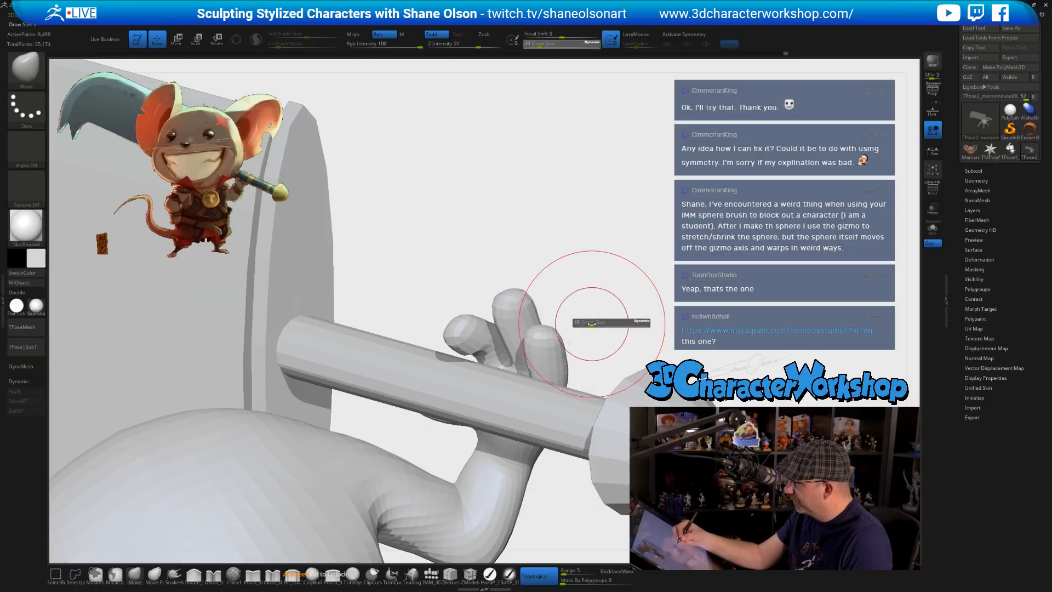
key(w)
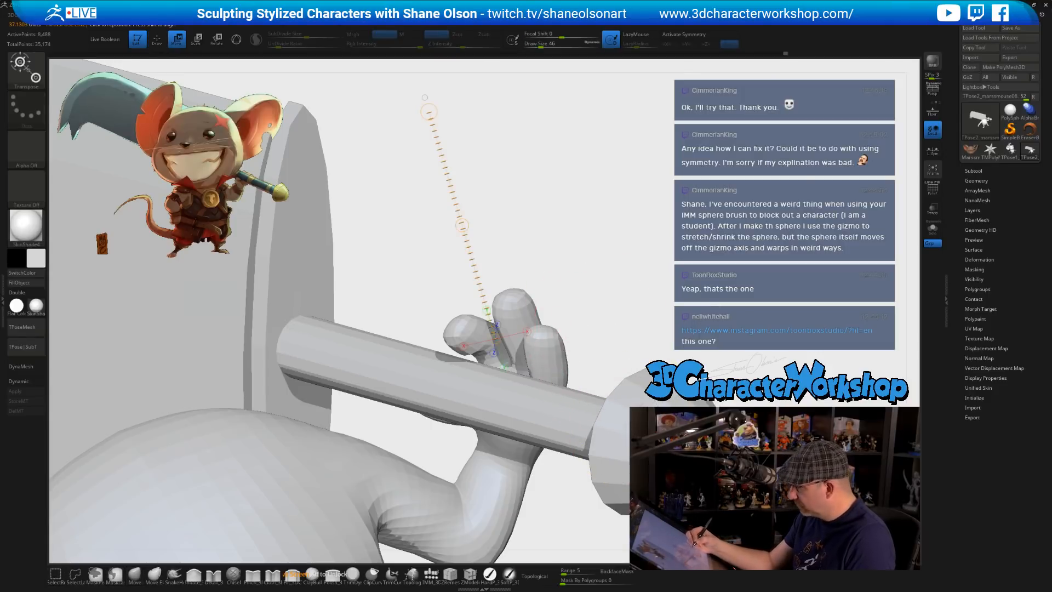
ctrl+click(610, 403)
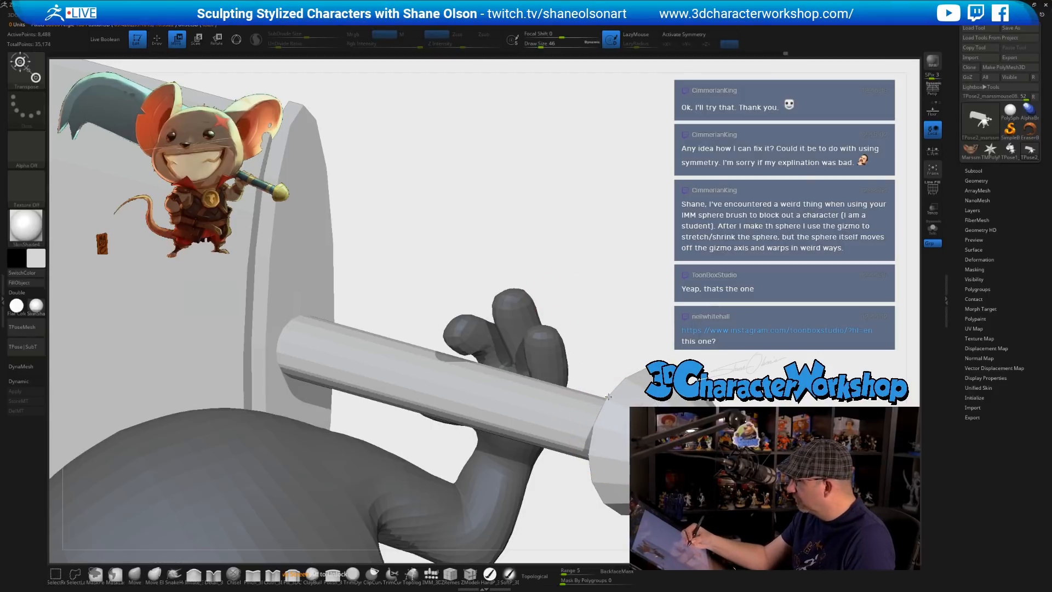
ctrl+click(645, 306)
key(q)
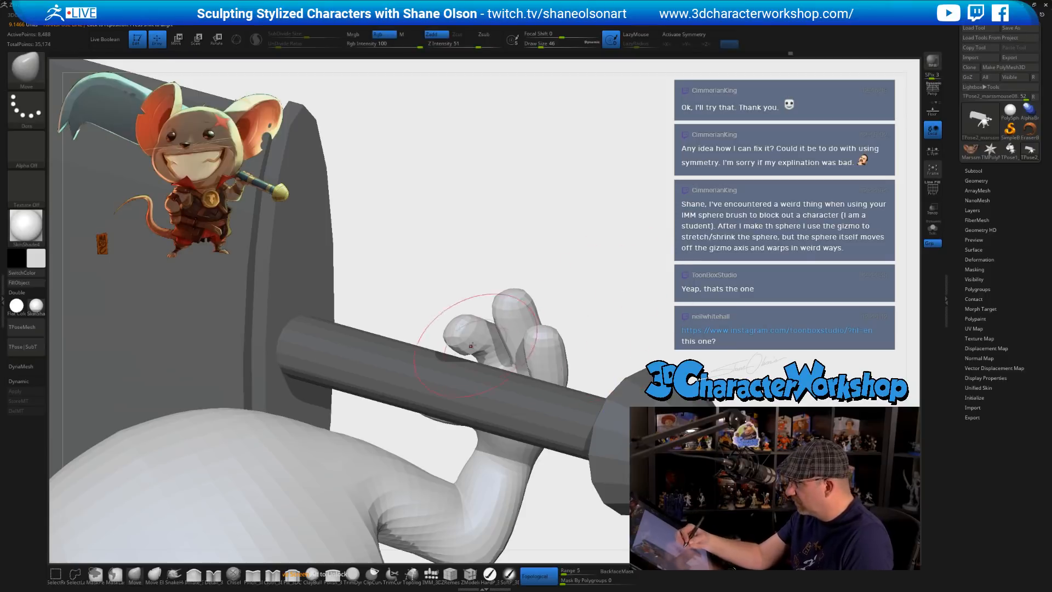
- Pull the bent finger nearest the guard against the sword handle with the Move brush at draw size 46
right_drag(479, 320, 475, 355)
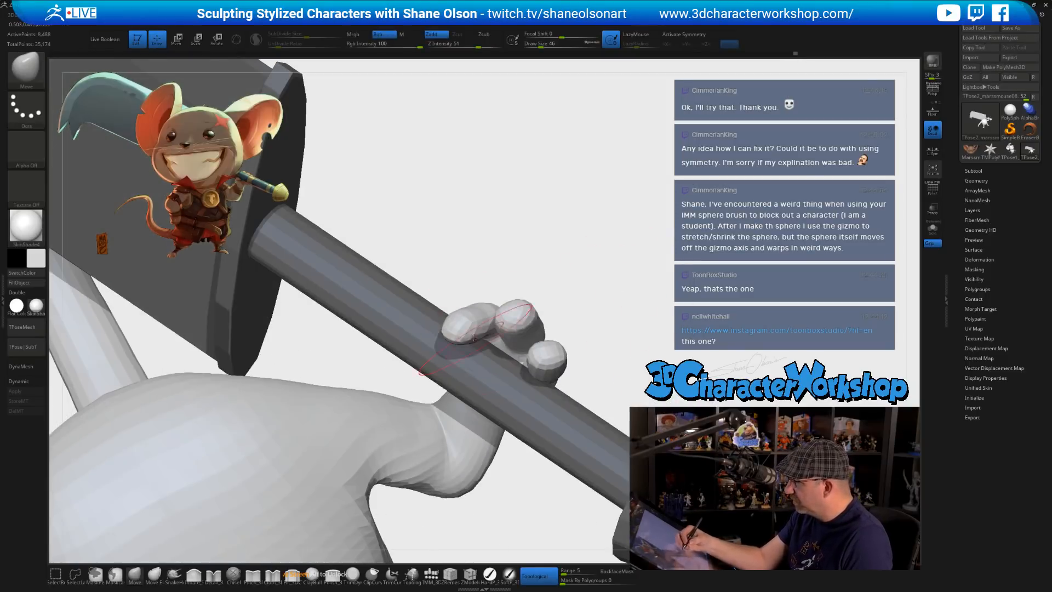
drag(467, 331, 456, 338)
right_drag(456, 362, 450, 326)
drag(451, 326, 445, 321)
mouse_move(474, 288)
right_down()
mouse_move(526, 278)
mouse_move(524, 317)
right_up()
right_drag(576, 341, 570, 418)
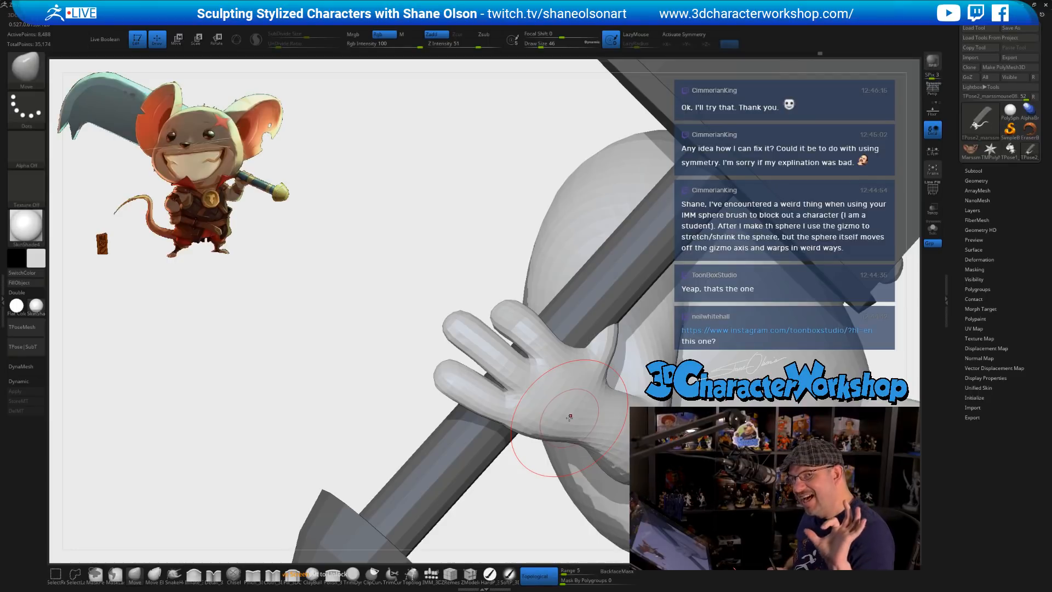
right_drag(560, 309, 603, 340)
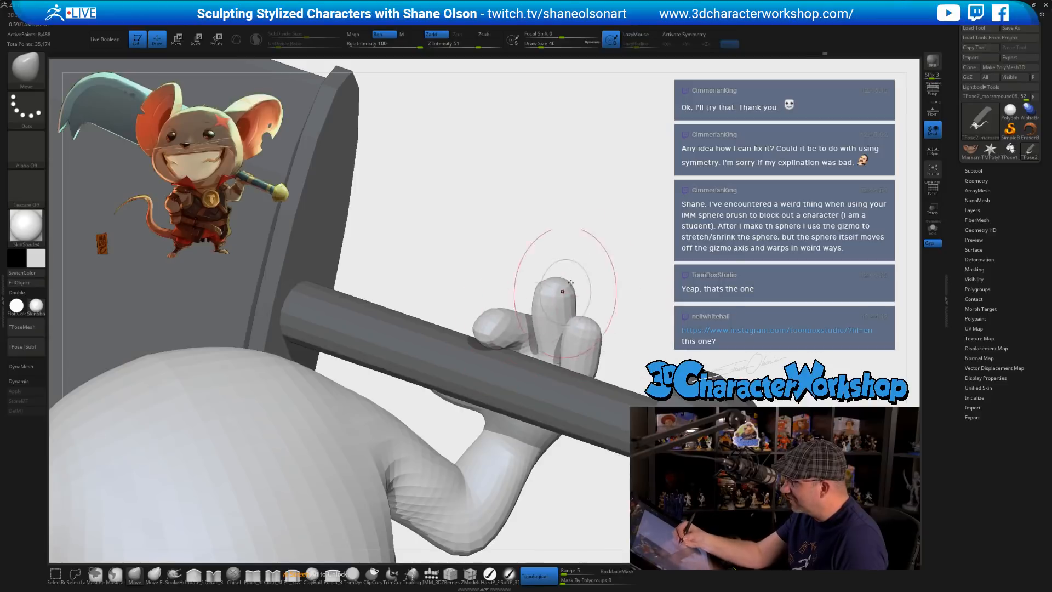
mouse_move(562, 291)
right_down()
mouse_move(519, 348)
mouse_move(511, 332)
mouse_move(555, 266)
mouse_move(545, 284)
right_up()
- Refine the shape and spacing of the fingers on the handle with the Move brush at draw size 25
key(s)
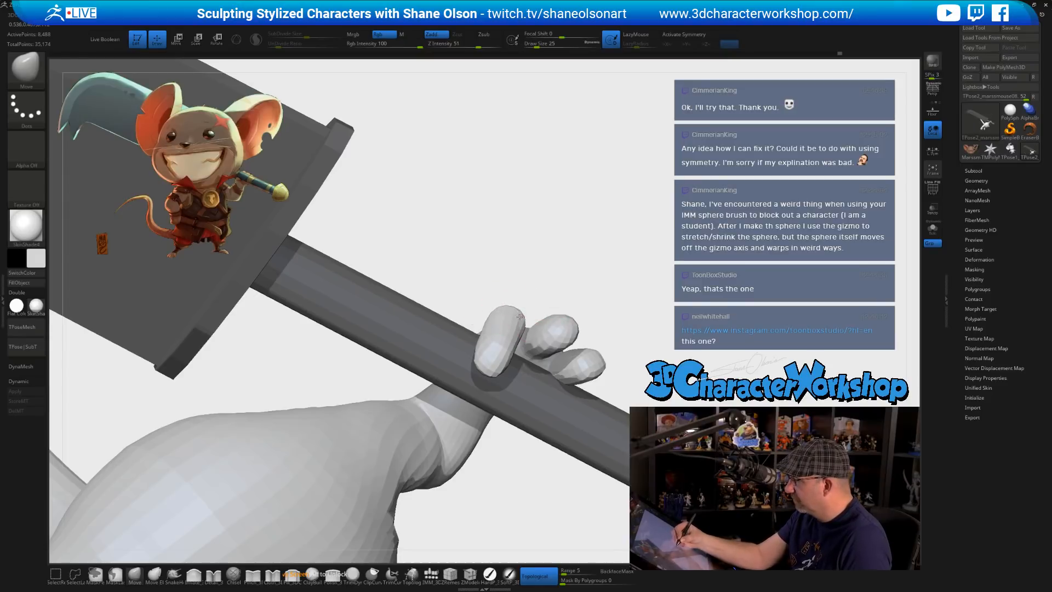
right_drag(520, 317, 492, 369)
right_drag(523, 294, 557, 223)
mouse_move(569, 281)
right_down()
mouse_move(573, 262)
mouse_move(560, 277)
mouse_move(571, 296)
right_up()
right_drag(615, 266, 500, 318)
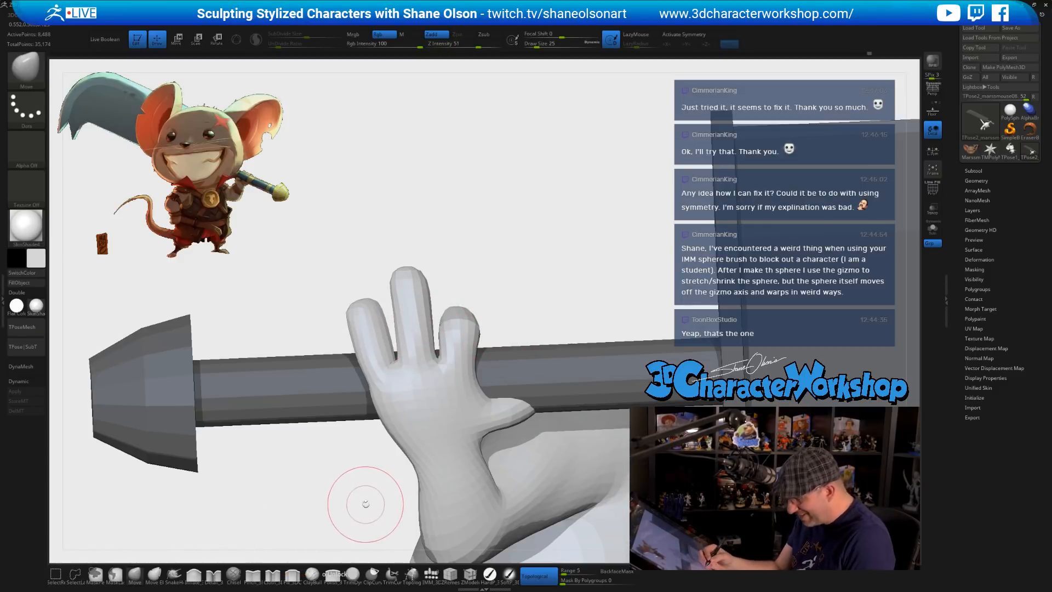
- Mask everything except the middle finger, rotate it down around the sword handle with a transpose line, and clear the mask
key(w)
drag(460, 275, 458, 291)
ctrl+drag(411, 360, 404, 321)
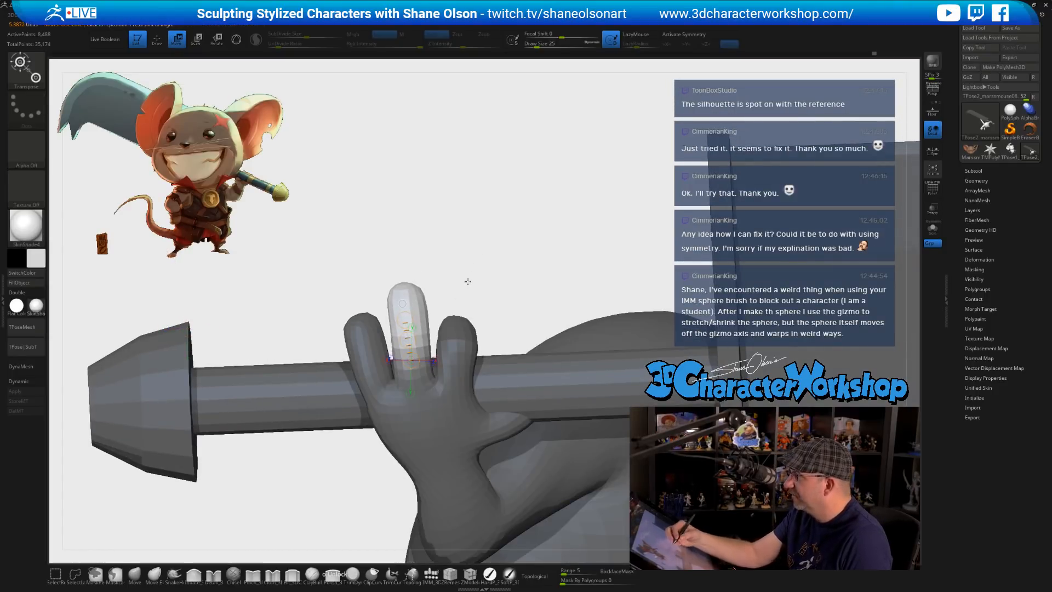
drag(467, 282, 448, 303)
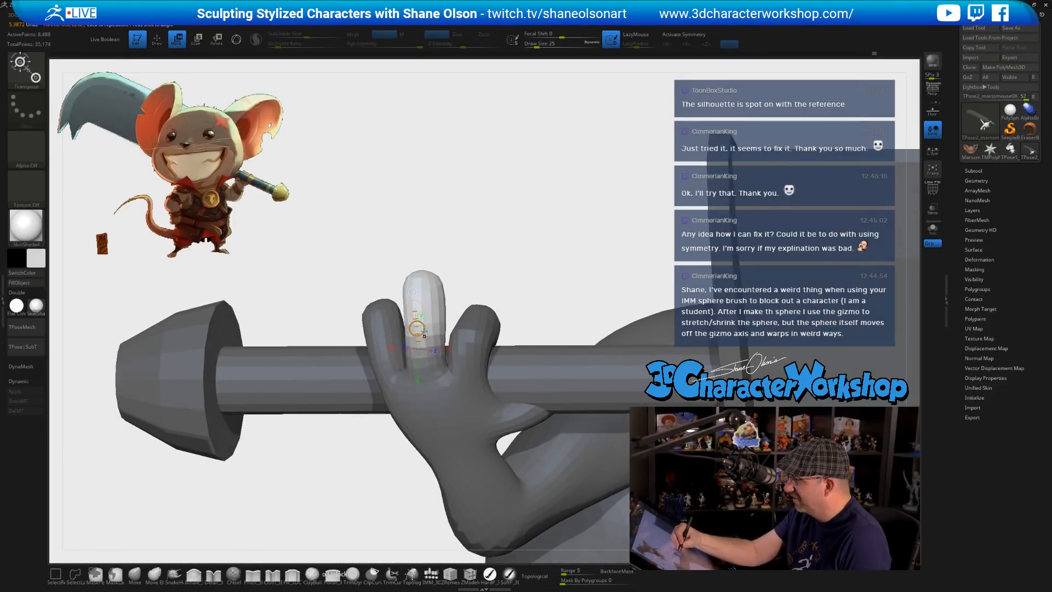
drag(488, 280, 533, 272)
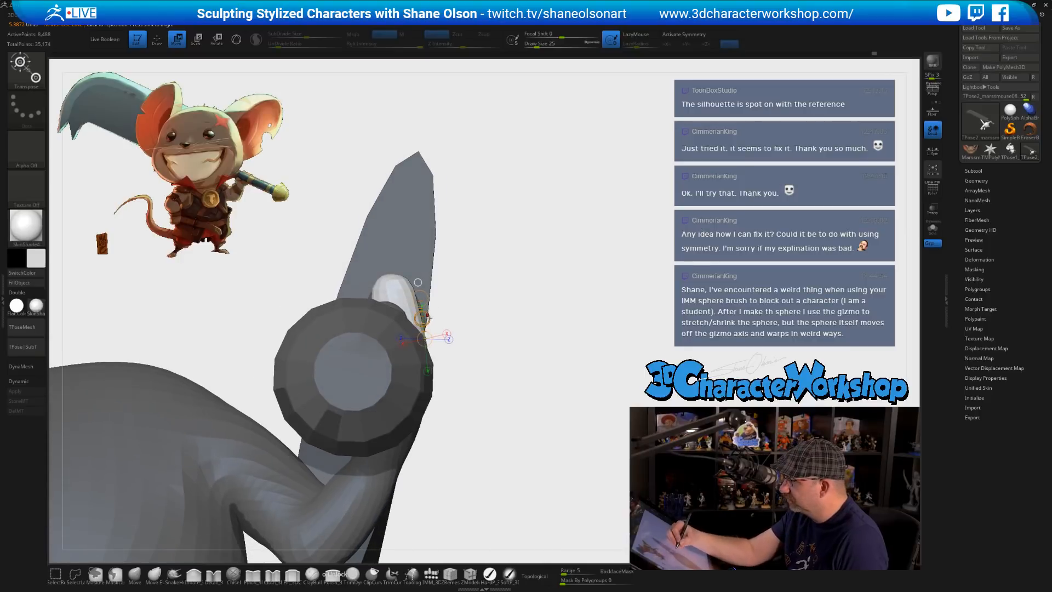
key(r)
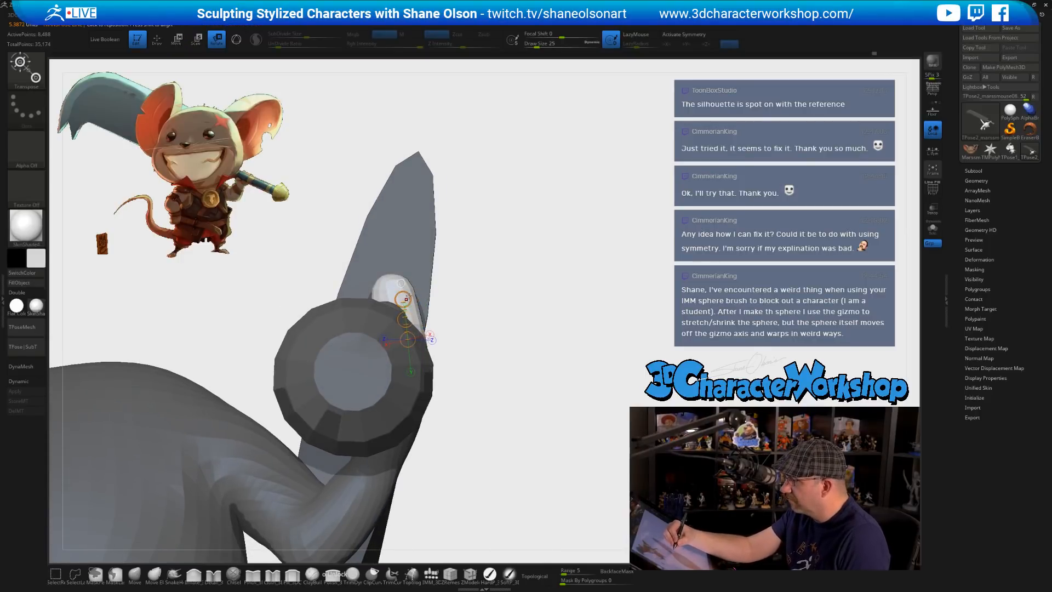
drag(407, 299, 369, 147)
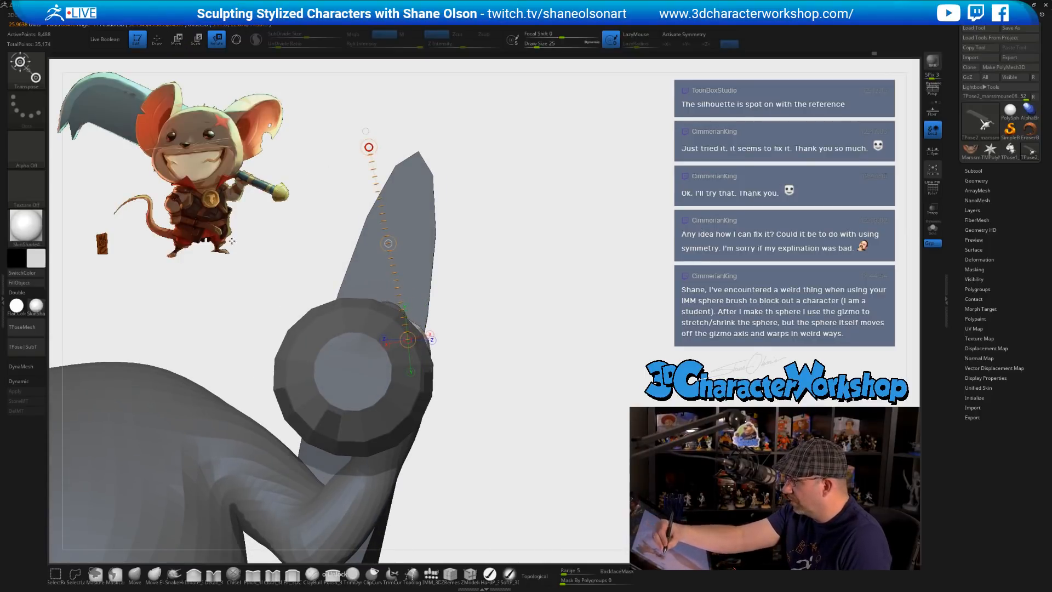
mouse_move(496, 327)
mouse_down()
mouse_move(520, 314)
mouse_move(523, 324)
mouse_move(535, 296)
mouse_move(526, 287)
mouse_move(526, 348)
mouse_move(537, 330)
mouse_up()
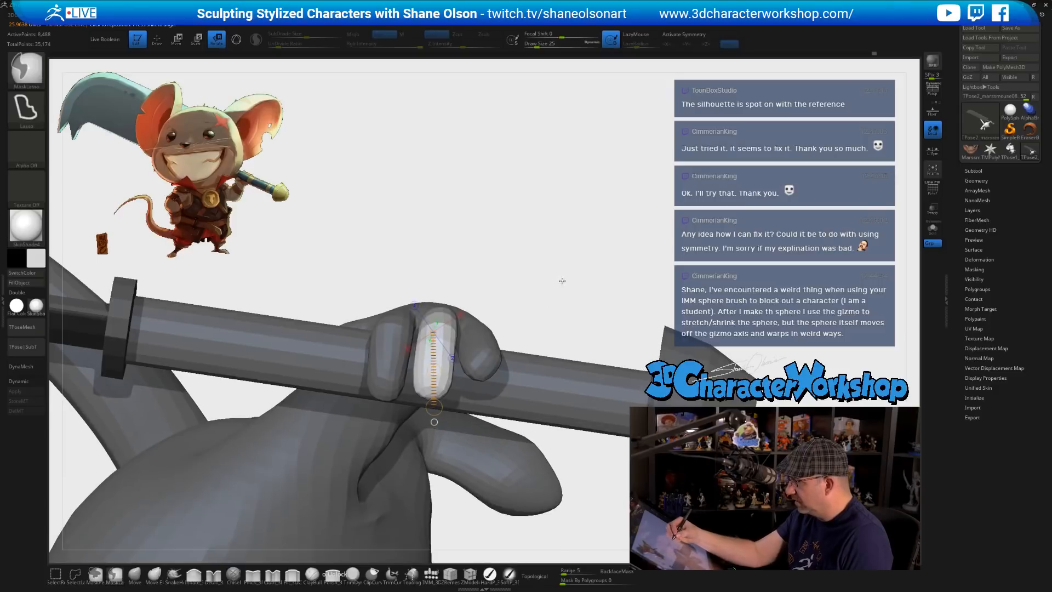
key(q)
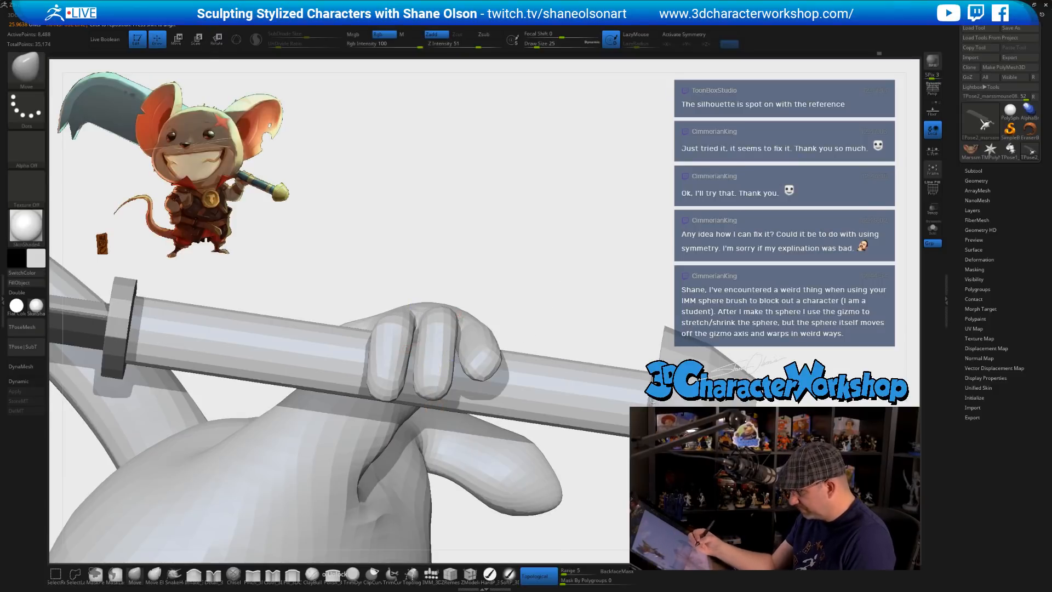
ctrl+shift+click(661, 359)
ctrl+shift+drag(656, 278, 671, 307)
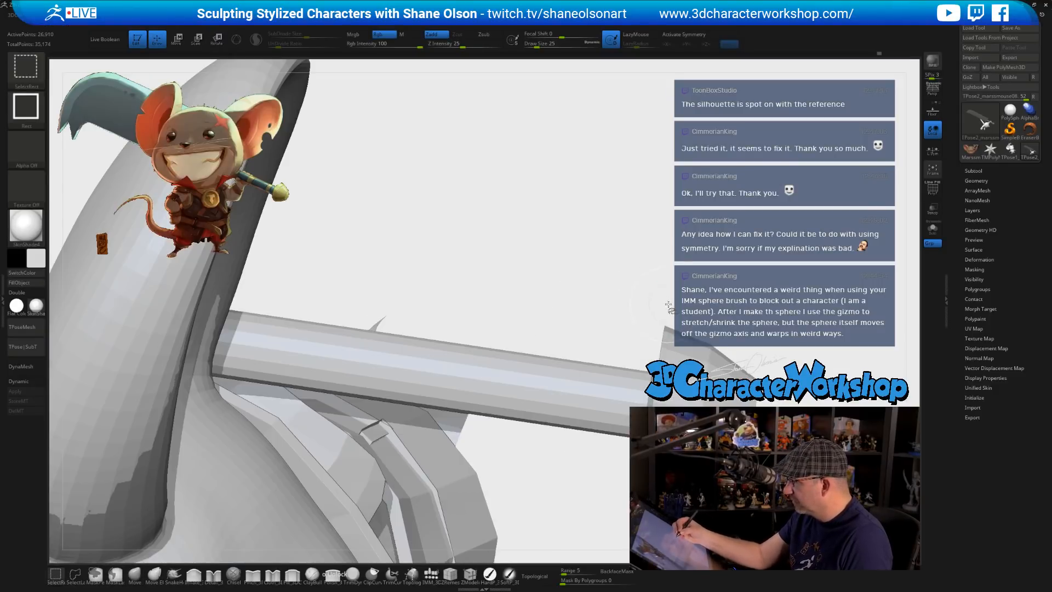
key(ctrl+z)
ctrl+shift+click(669, 332)
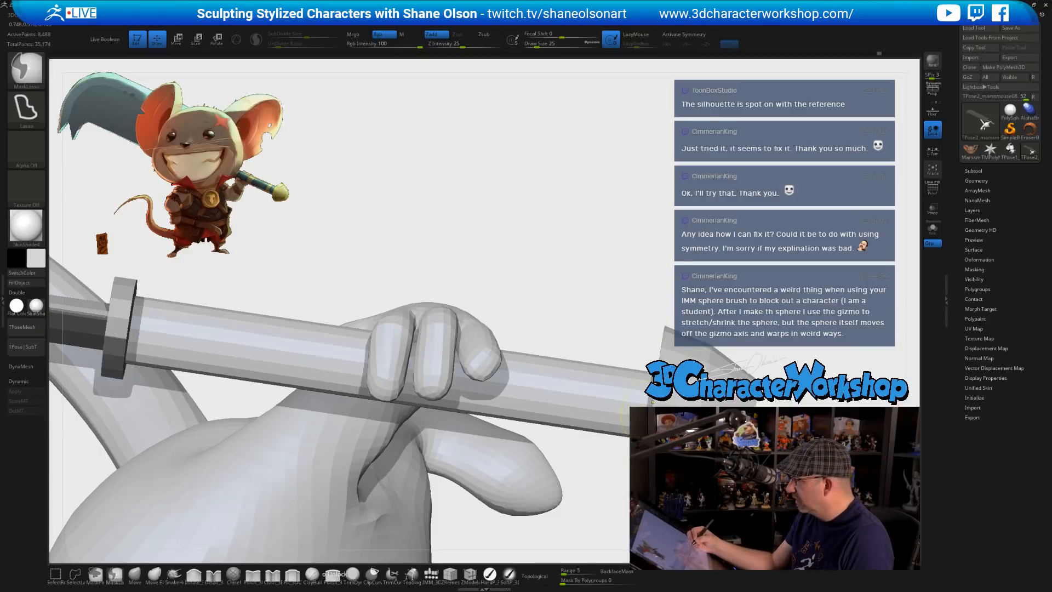
- Mask the sword again and nudge the gripping hand with the Move brush at draw size 62
key(w)
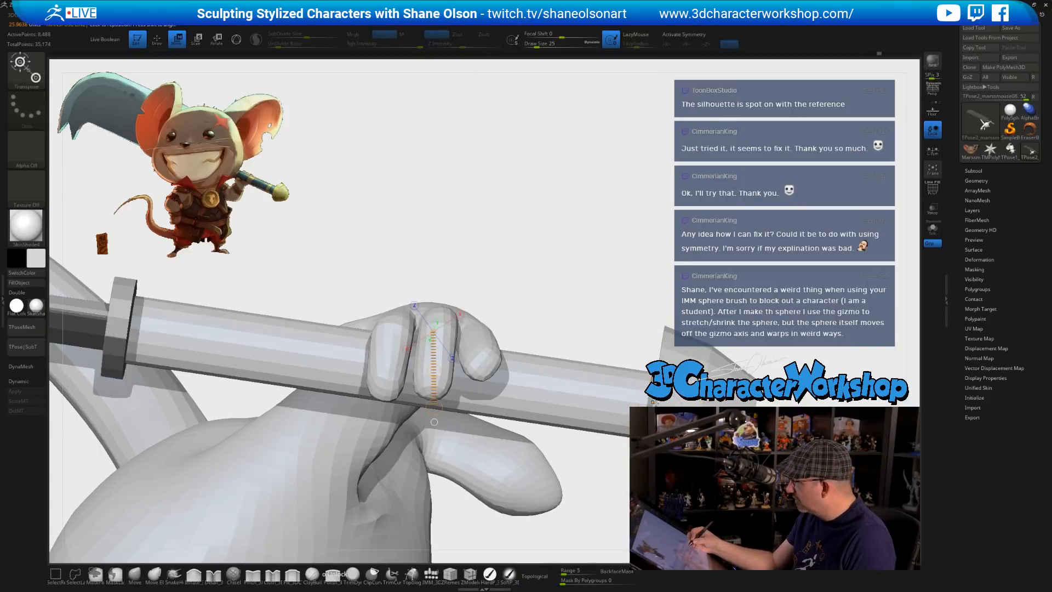
ctrl+click(653, 403)
ctrl+click(639, 285)
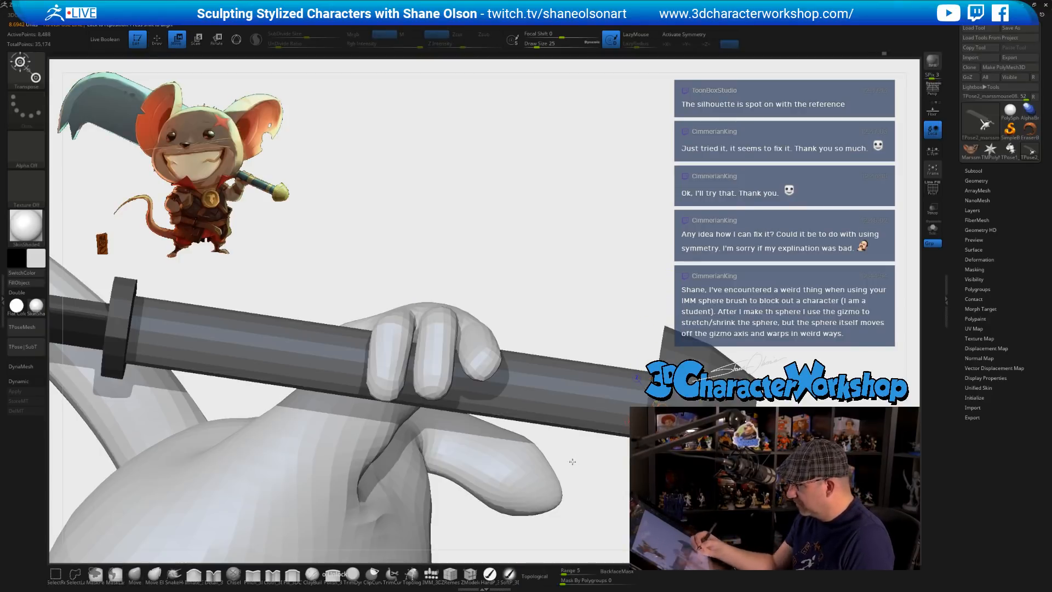
click(149, 572)
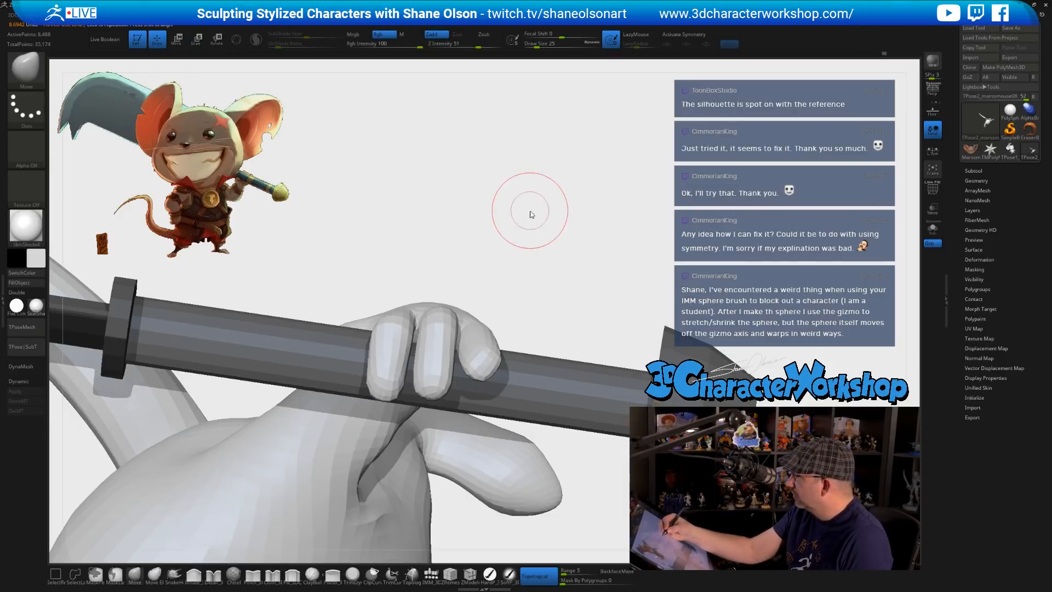
key(s)
drag(536, 211, 559, 211)
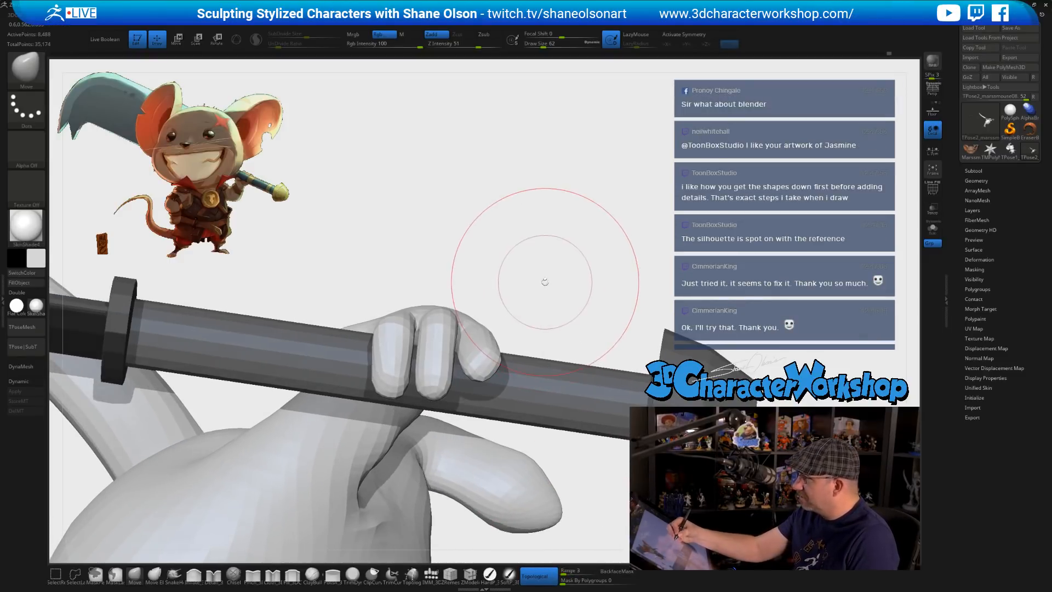
- Nudge the middle finger on the sword handle with the Move brush at draw size 54
key(s)
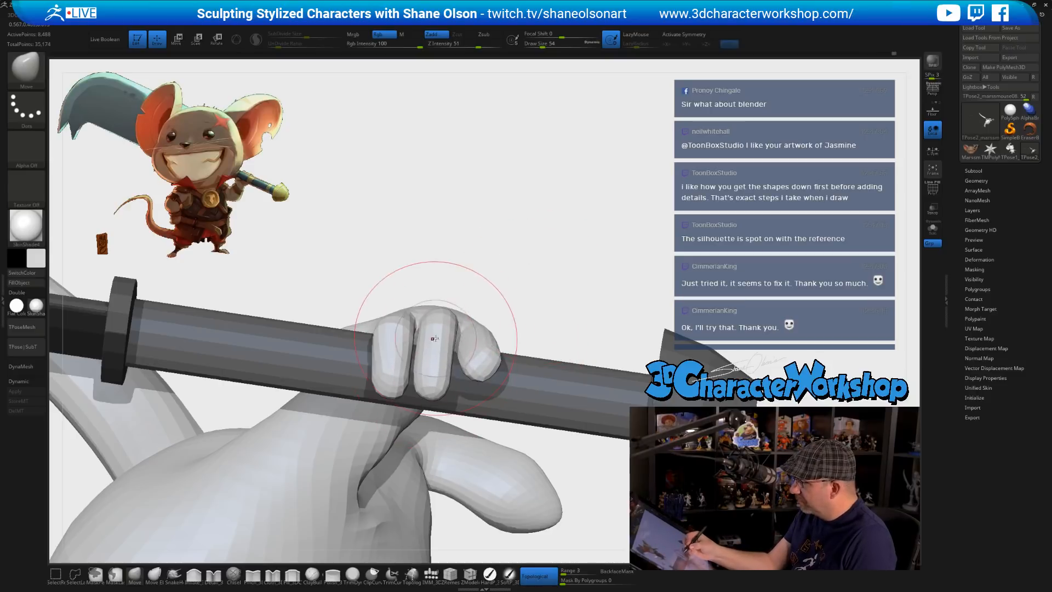
mouse_move(434, 338)
mouse_down()
mouse_move(399, 359)
mouse_move(394, 379)
mouse_move(424, 376)
mouse_move(408, 350)
mouse_up()
mouse_move(466, 225)
mouse_down()
mouse_move(463, 312)
mouse_move(413, 308)
mouse_up()
drag(533, 163, 542, 294)
key(s)
drag(542, 299, 536, 300)
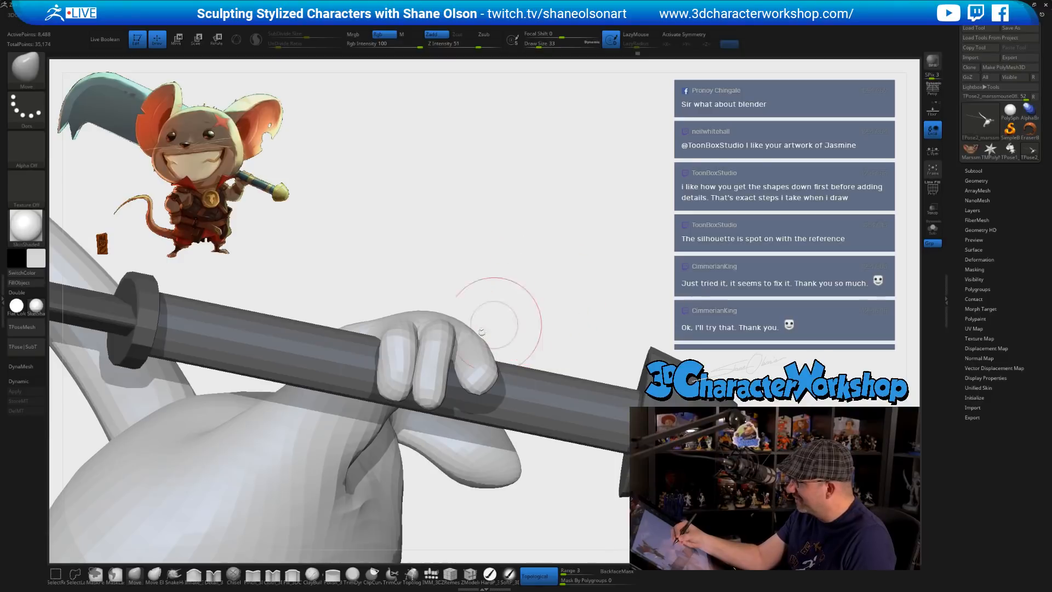
- Adjust the knuckles and finger spacing over the sword handle with the Move brush at draw sizes 56 and 35
key(])
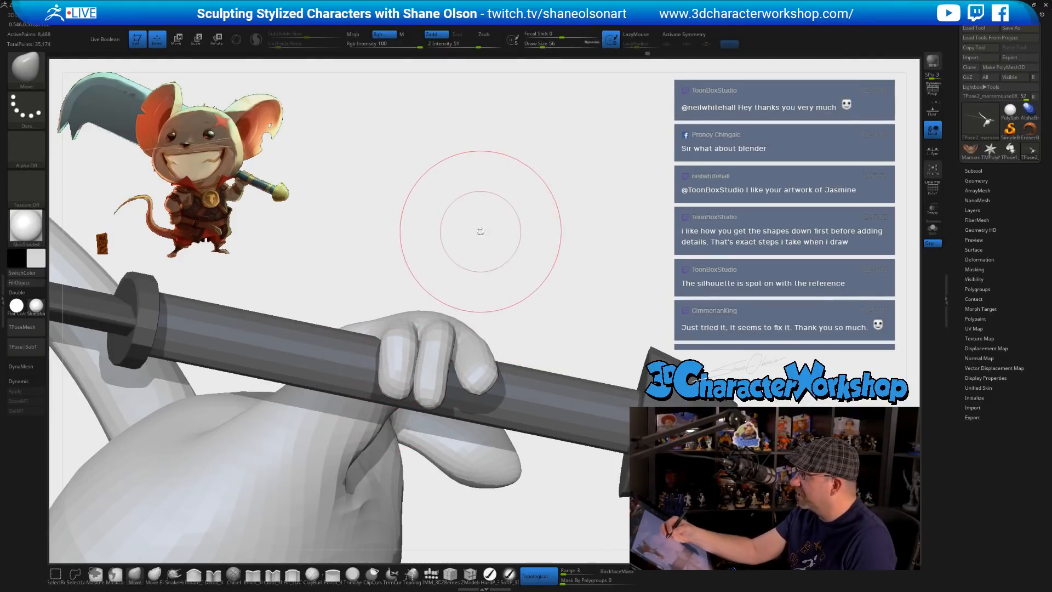
drag(479, 230, 435, 234)
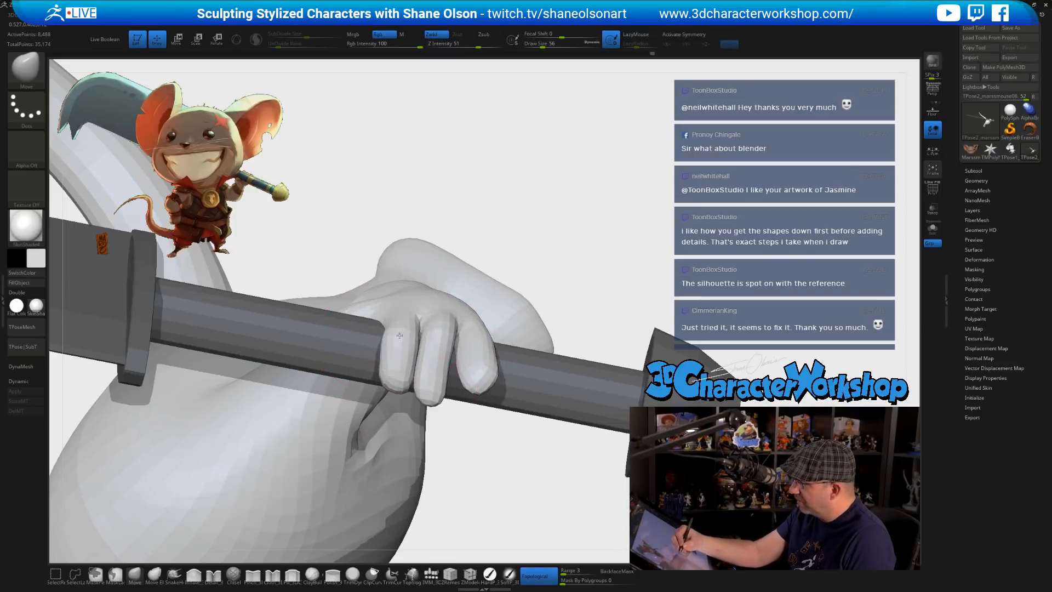
right_drag(440, 335, 441, 327)
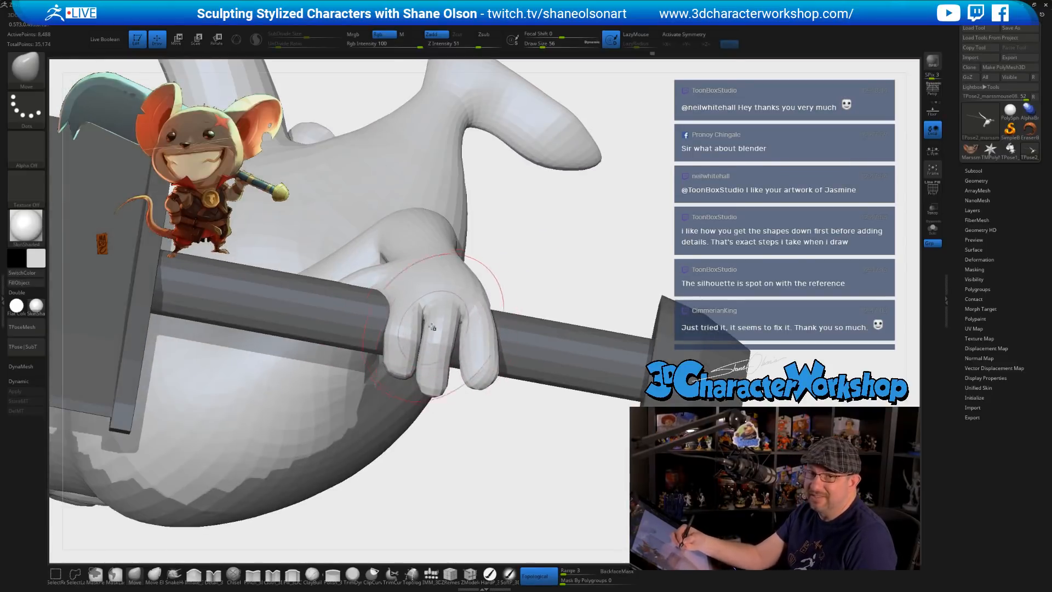
key(s)
drag(436, 330, 428, 330)
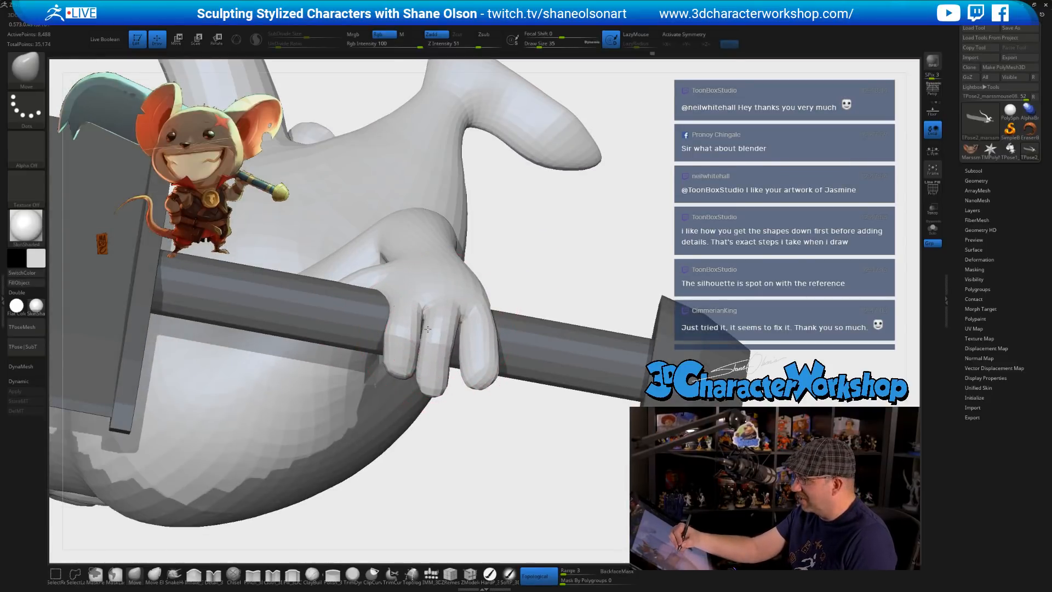
right_drag(449, 357, 455, 301)
- Shift the fingertips wrapped around the handle with the Move brush at draw size 51
key(s)
drag(477, 323, 488, 325)
mouse_move(496, 323)
right_down()
mouse_move(499, 314)
mouse_move(487, 345)
right_up()
drag(433, 380, 432, 385)
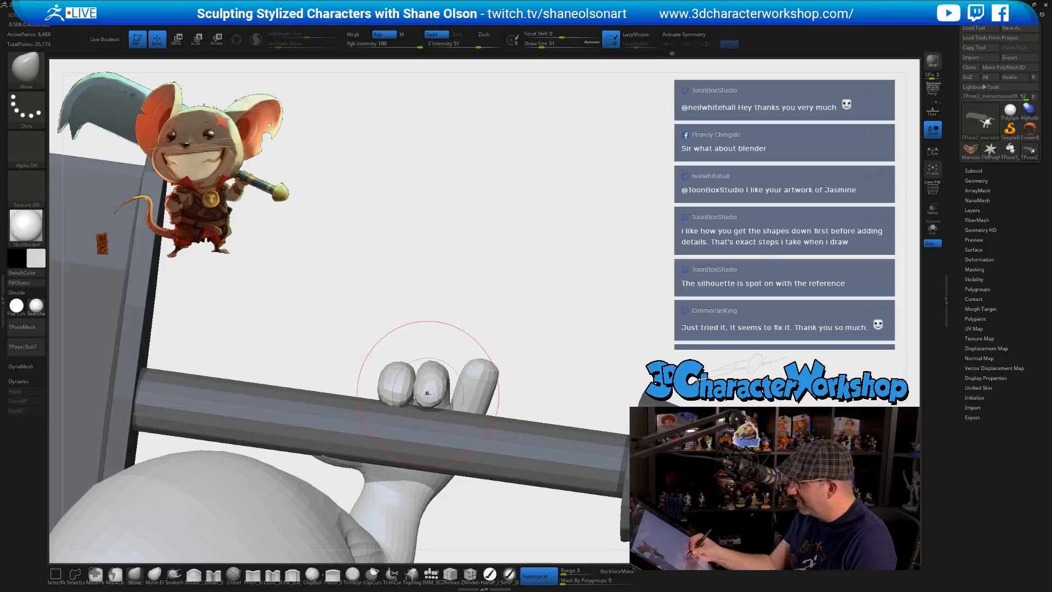
right_drag(470, 331, 467, 336)
- Refine the curl of the fingers around the handle from several sides with the Move brush at draw size 33
key(s)
drag(470, 333, 476, 329)
key(s)
right_drag(449, 341, 445, 345)
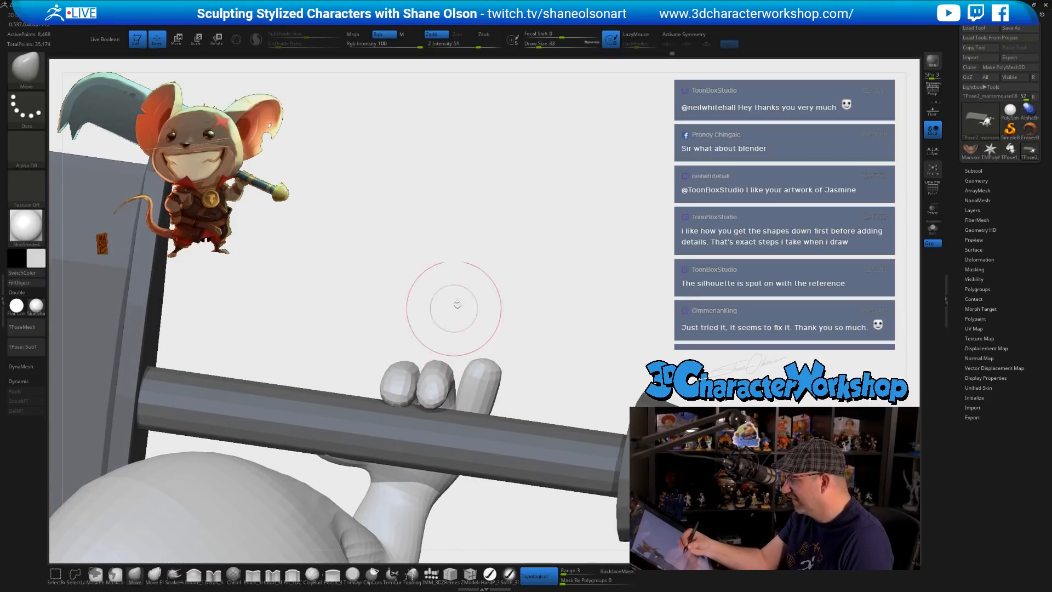
drag(455, 307, 431, 330)
drag(445, 287, 435, 324)
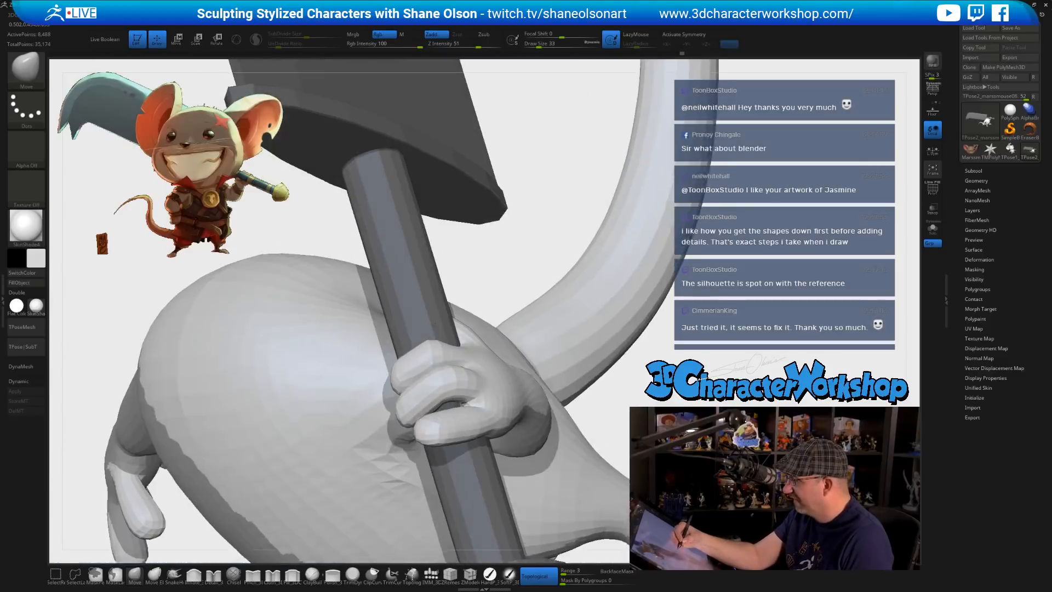
right_drag(434, 325, 433, 329)
mouse_move(438, 422)
right_down()
mouse_move(451, 345)
mouse_move(431, 414)
mouse_move(422, 404)
right_up()
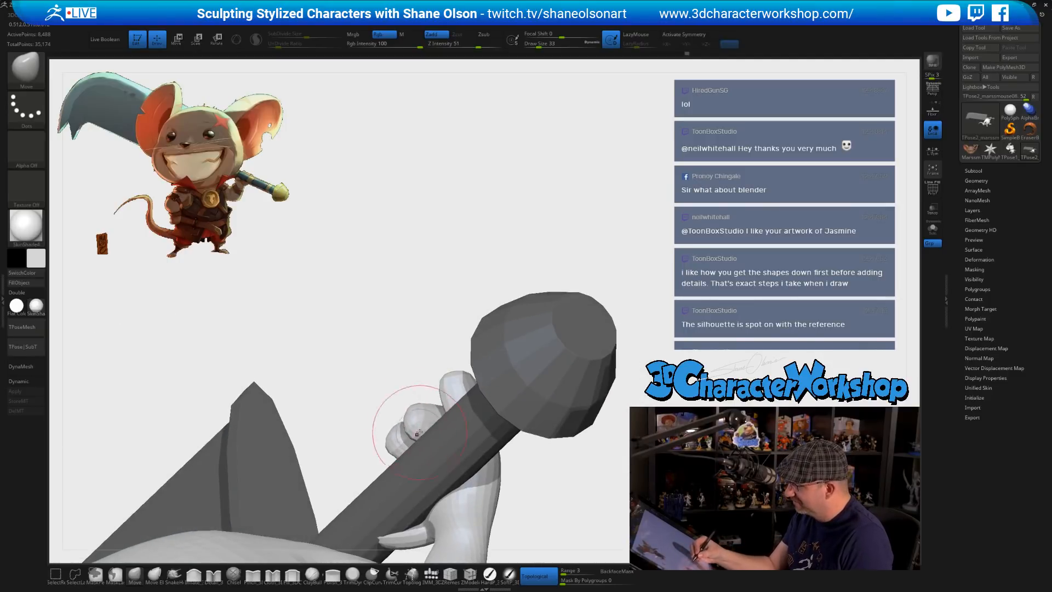
right_drag(443, 307, 437, 409)
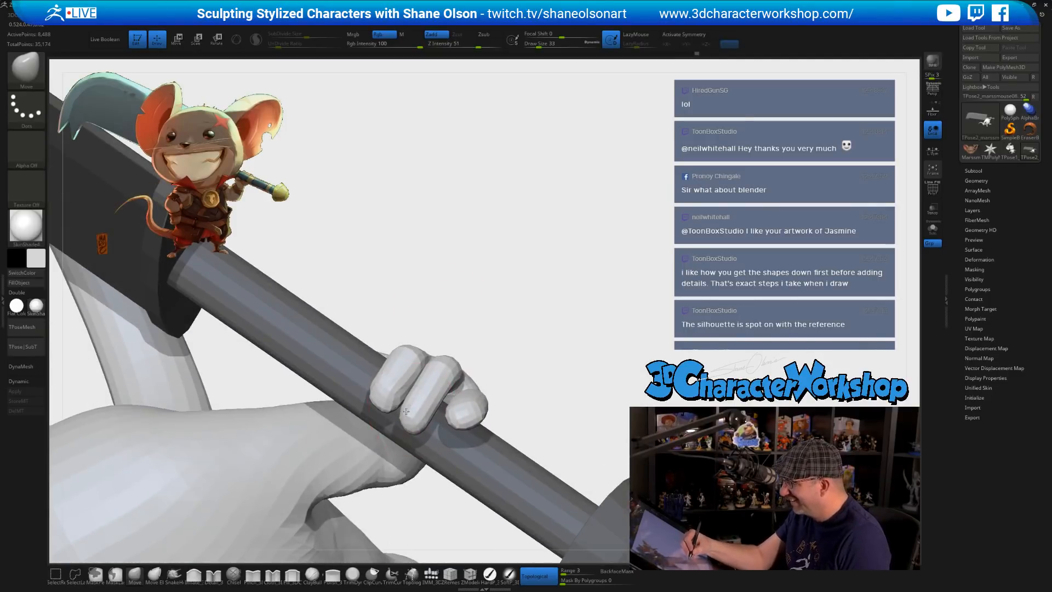
right_drag(463, 363, 481, 356)
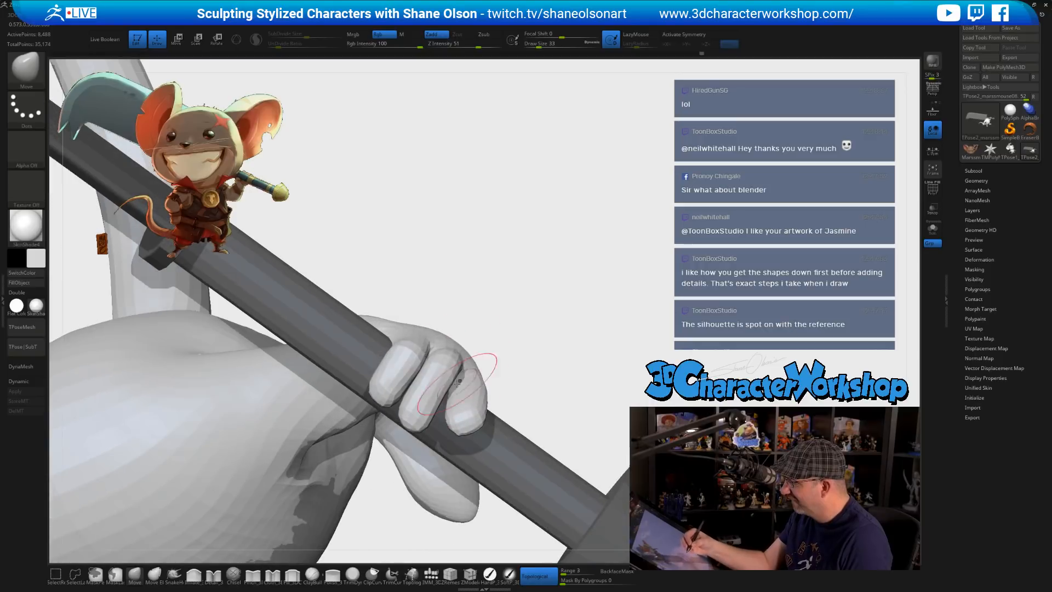
- Nudge the gripping fingers with the Move brush at draw size 56 and frame the whole model
mouse_move(505, 303)
right_down()
mouse_move(493, 298)
mouse_move(532, 284)
mouse_move(526, 272)
mouse_move(542, 291)
mouse_move(526, 339)
mouse_move(545, 352)
mouse_move(543, 343)
right_up()
key(s)
drag(543, 338, 554, 353)
key(s)
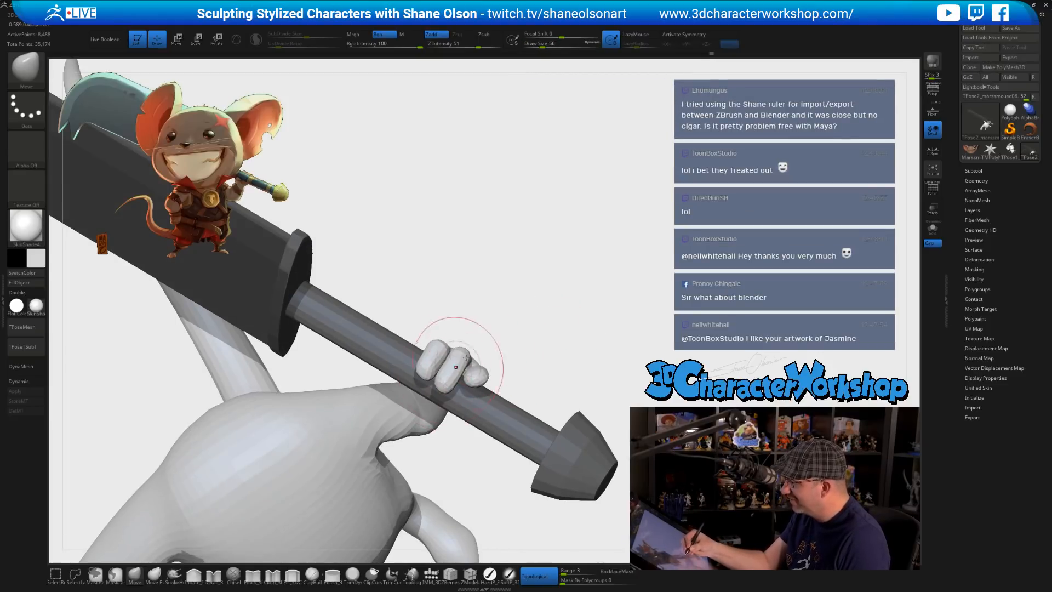
right_drag(456, 367, 422, 372)
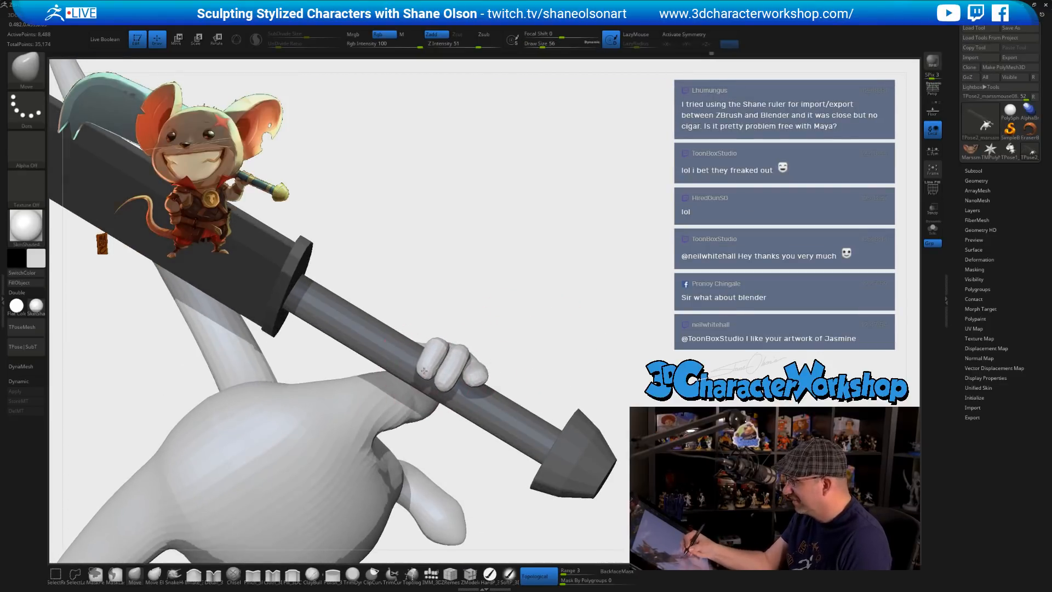
mouse_move(529, 341)
right_down()
mouse_move(531, 317)
mouse_move(536, 371)
mouse_move(504, 384)
mouse_move(564, 318)
mouse_move(534, 369)
mouse_move(553, 306)
mouse_move(541, 318)
mouse_move(543, 373)
right_up()
mouse_move(564, 286)
right_down()
mouse_move(582, 301)
mouse_move(568, 351)
mouse_move(583, 305)
mouse_move(636, 295)
mouse_move(615, 263)
right_up()
key(f)
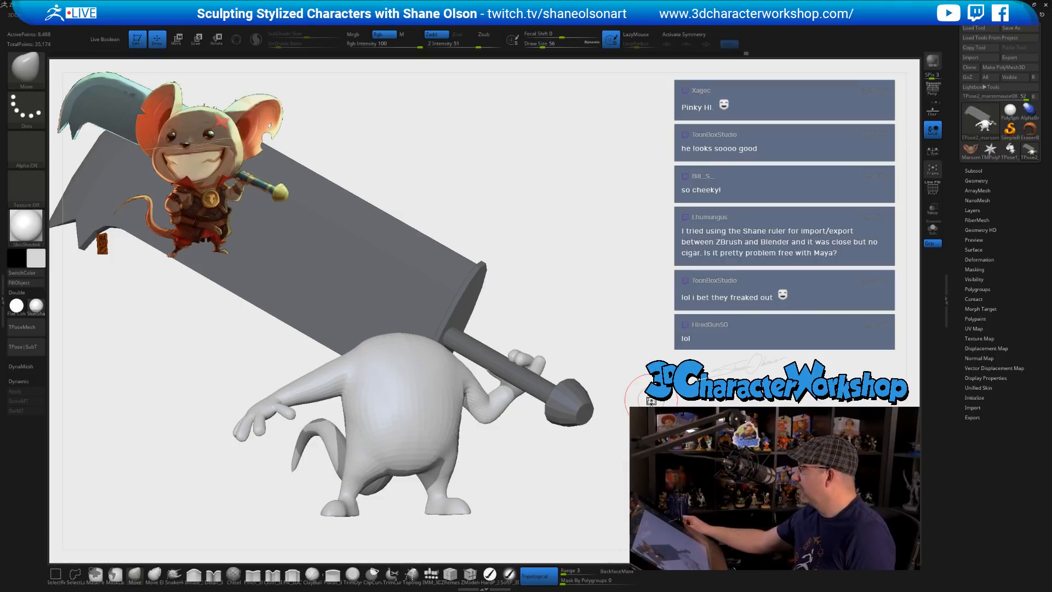
- Switch through the loaded tools to the original colored mouse and look for the ruler in its subtool list
click(1011, 111)
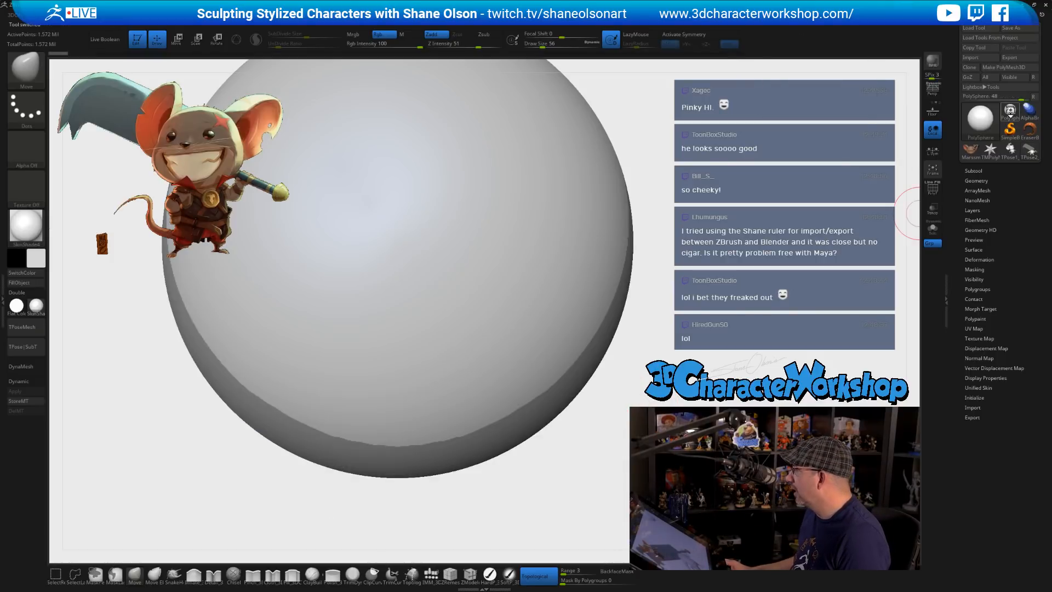
click(974, 171)
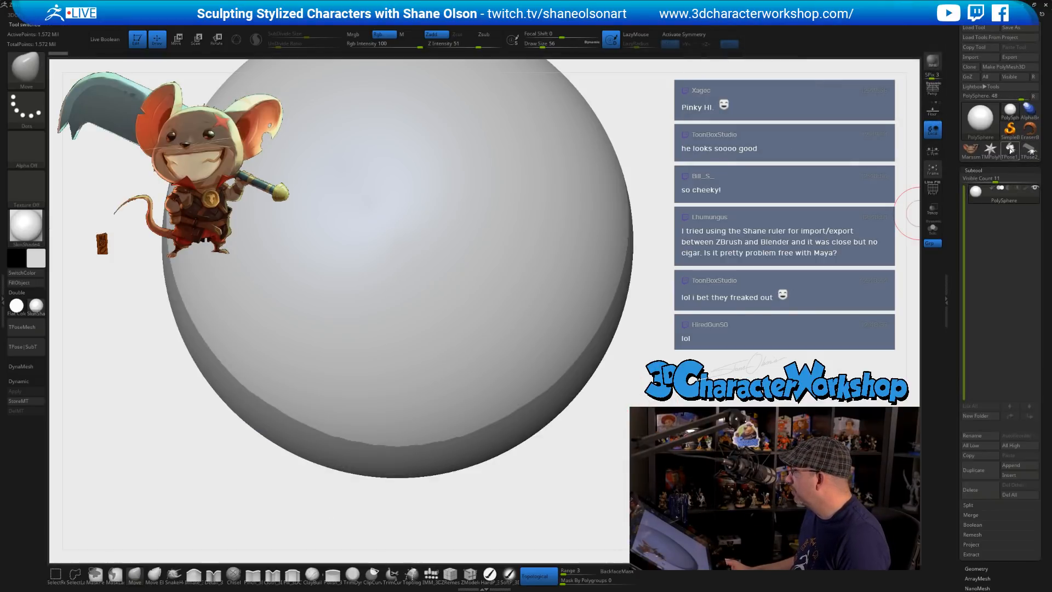
click(1026, 152)
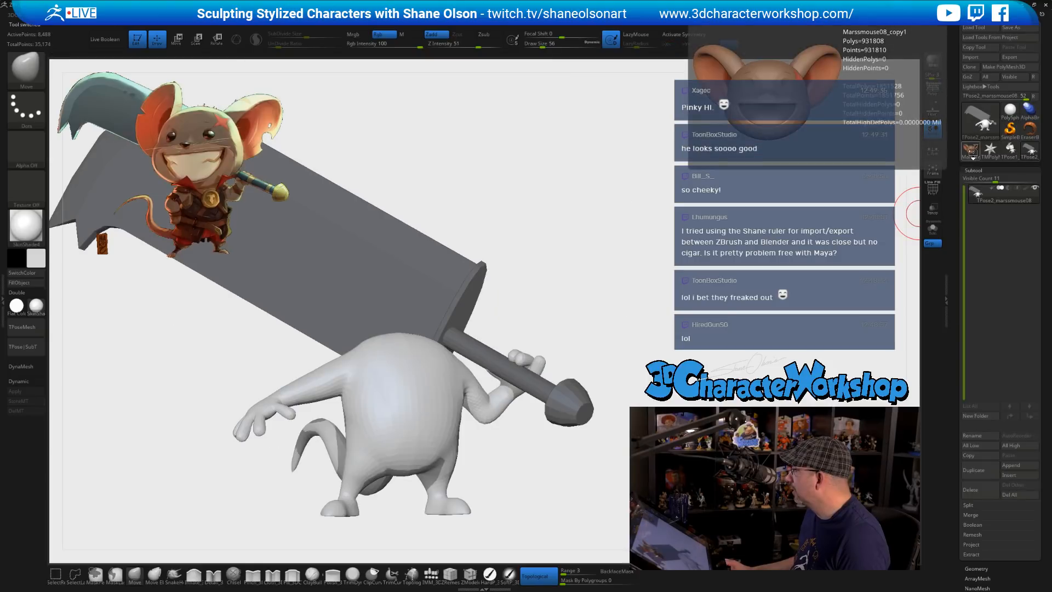
click(972, 151)
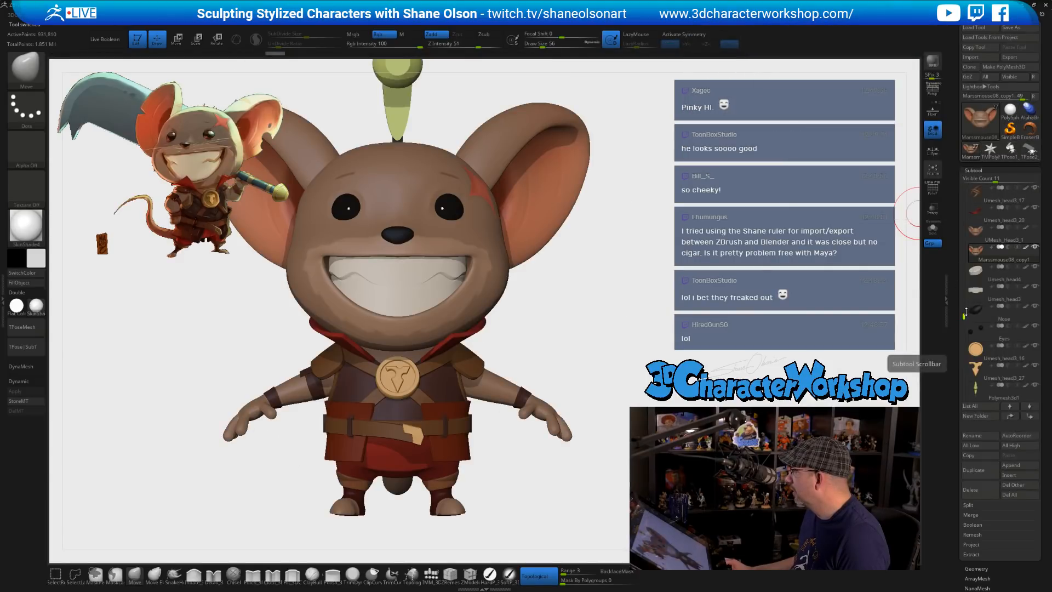
drag(966, 317, 966, 189)
mouse_move(978, 195)
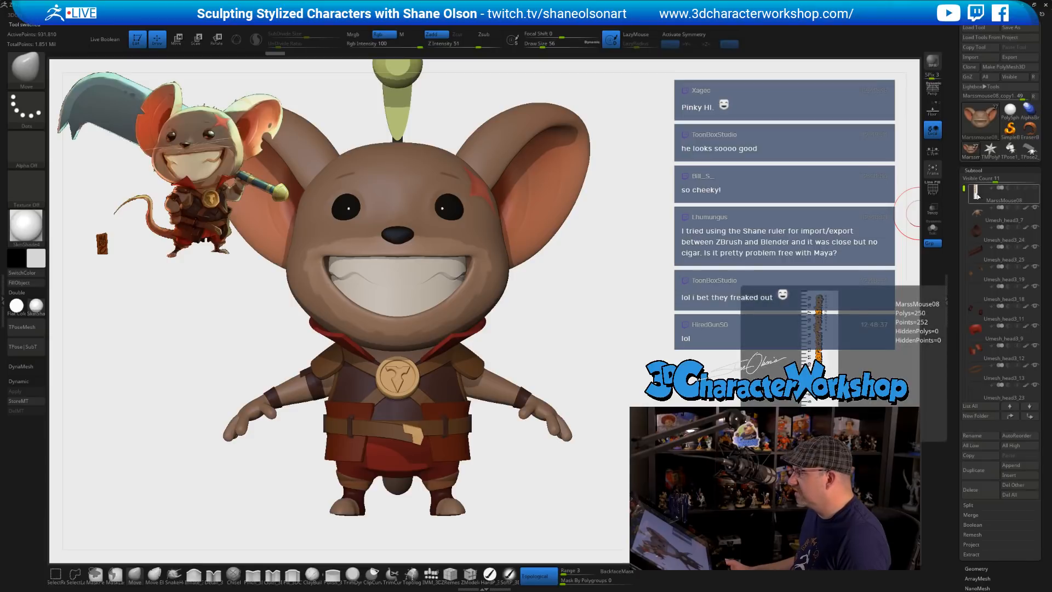
click(1010, 149)
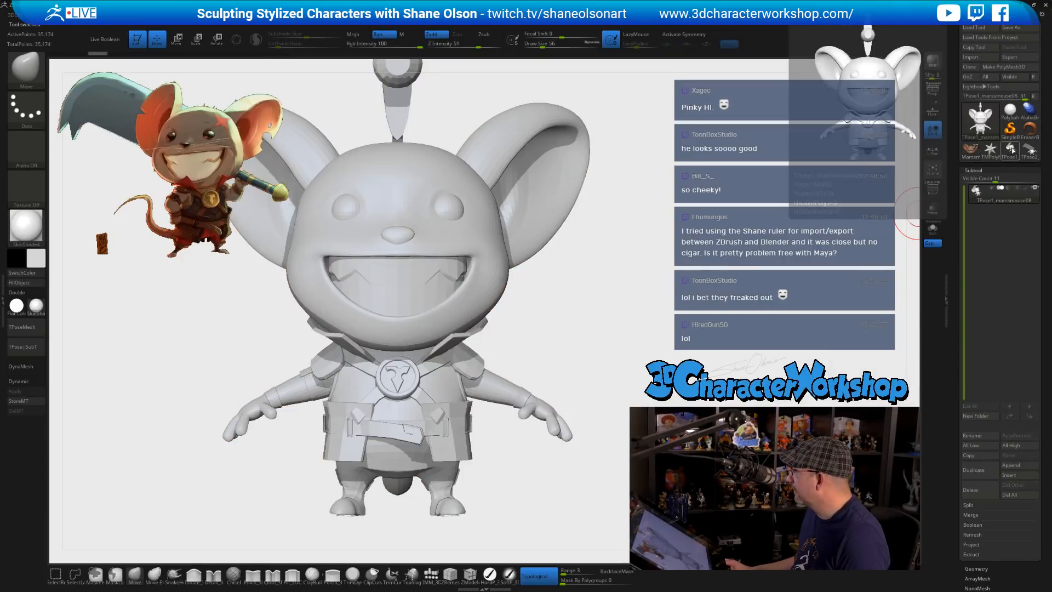
click(970, 149)
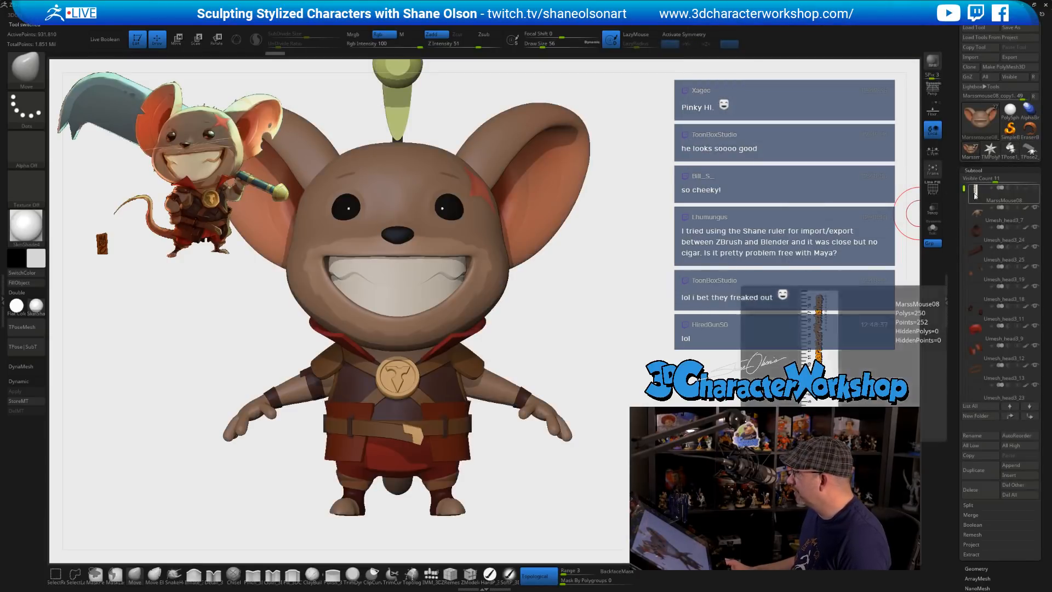
- Examine the ruler subtool beside the colored mouse from front and side, and open the export settings
alt+drag(647, 285, 607, 175)
alt+drag(438, 149, 548, 364)
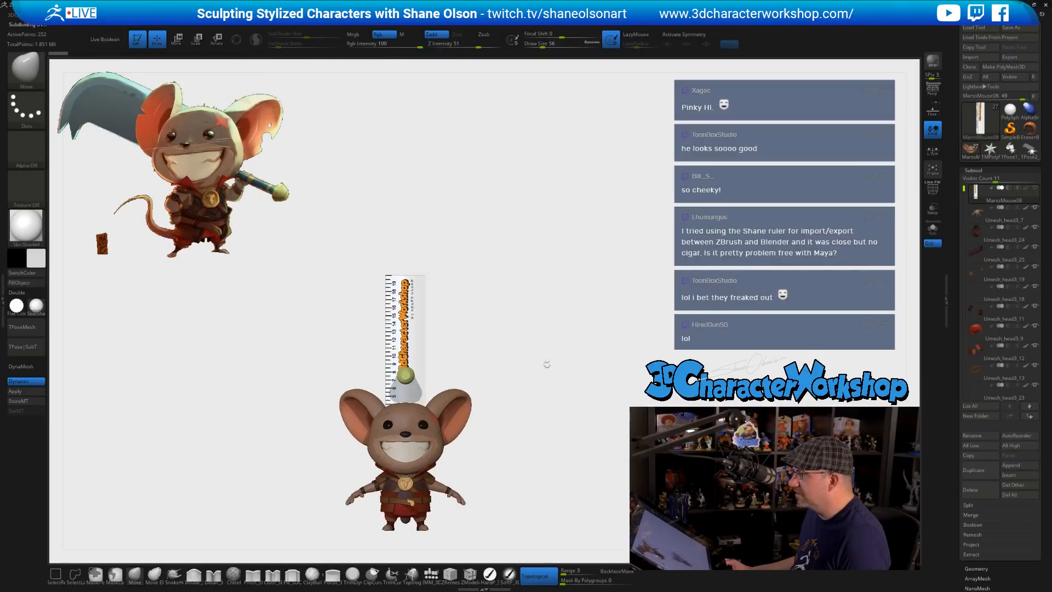
shift+drag(575, 252, 602, 251)
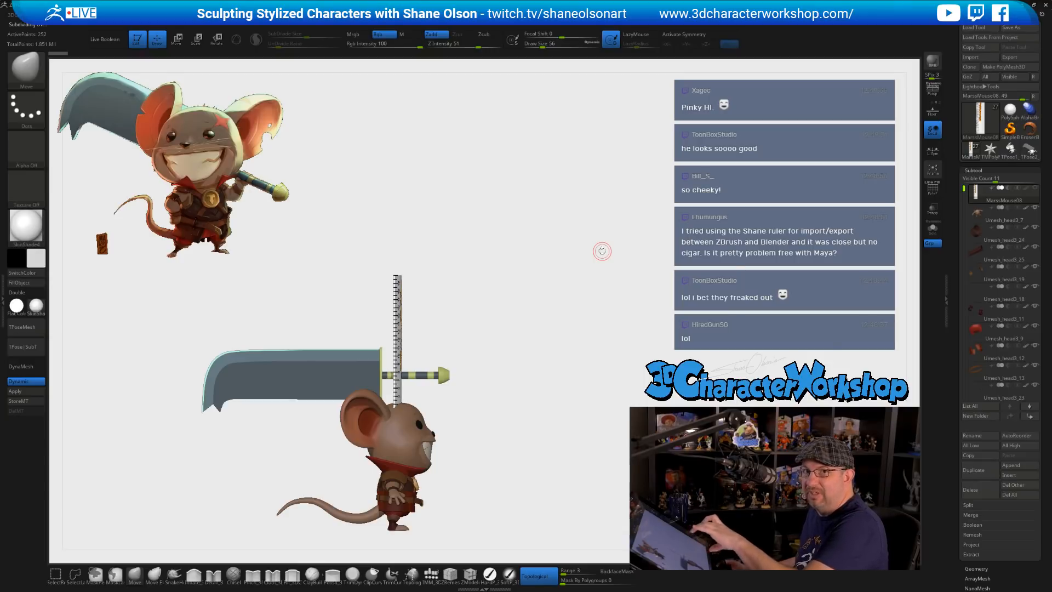
drag(960, 354, 988, 322)
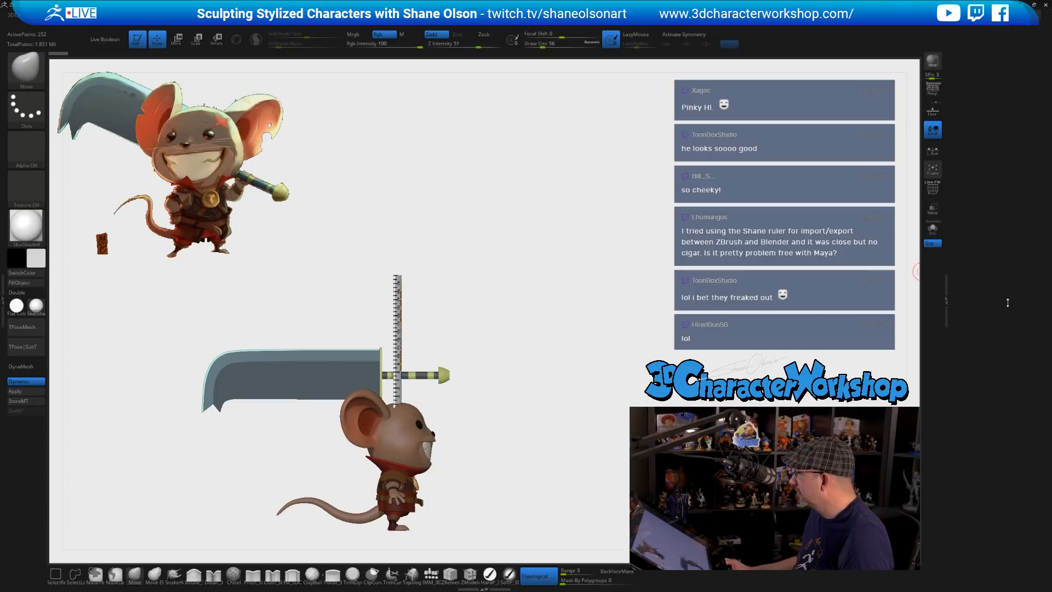
click(977, 334)
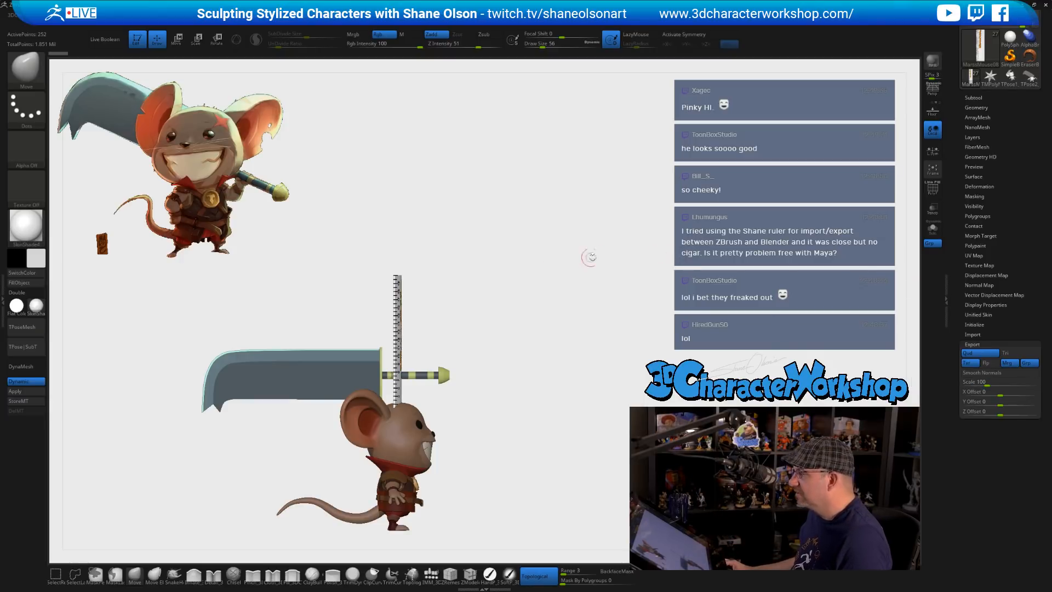
- Switch back to the TPose2 posing mesh with the mouse body and sword
drag(587, 258, 603, 257)
click(1010, 76)
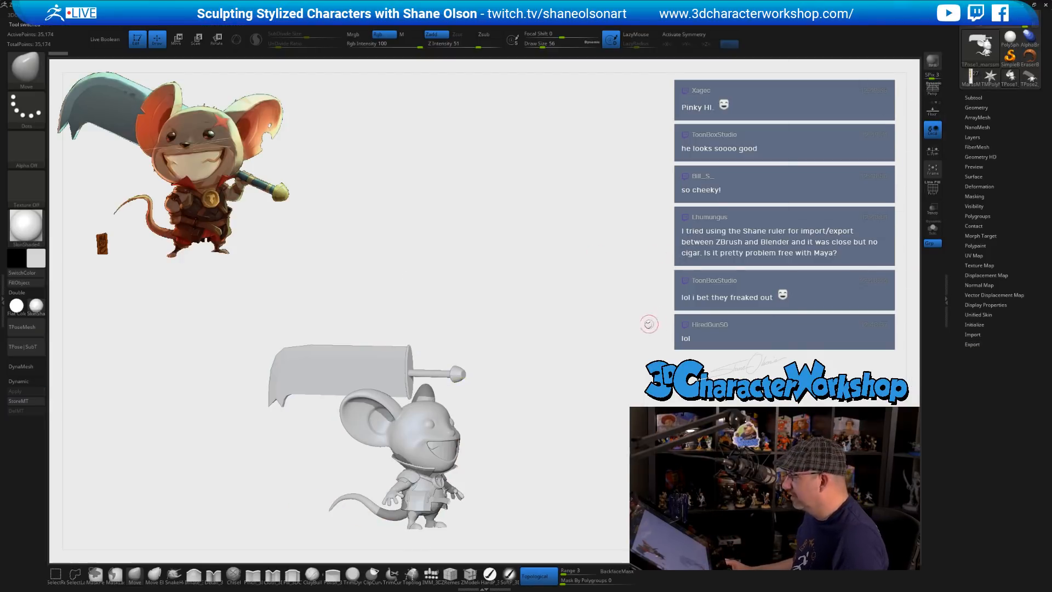
click(1030, 77)
alt+drag(567, 336, 645, 330)
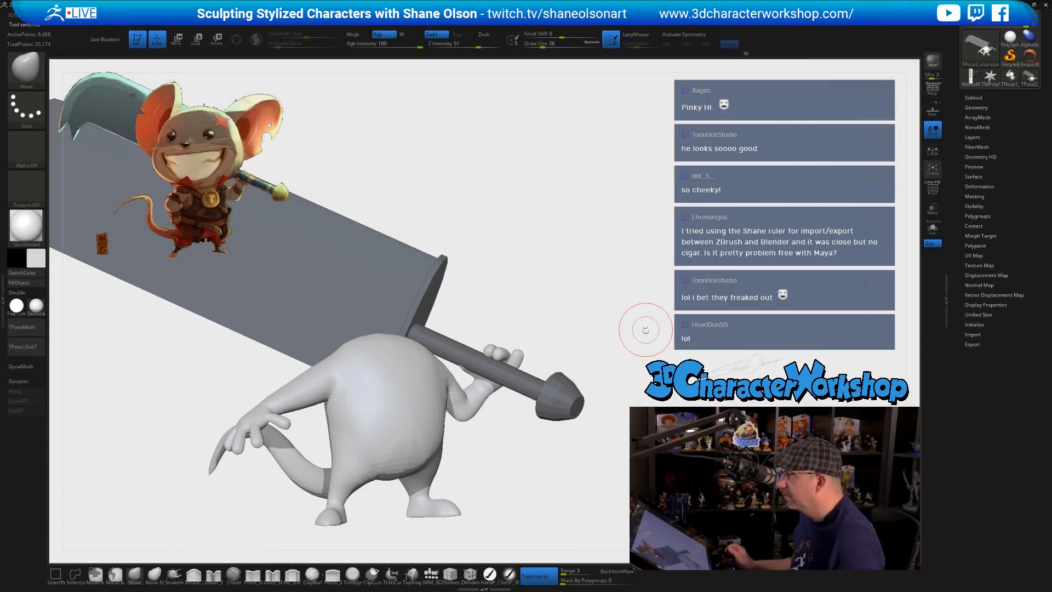
alt+drag(617, 372, 587, 394)
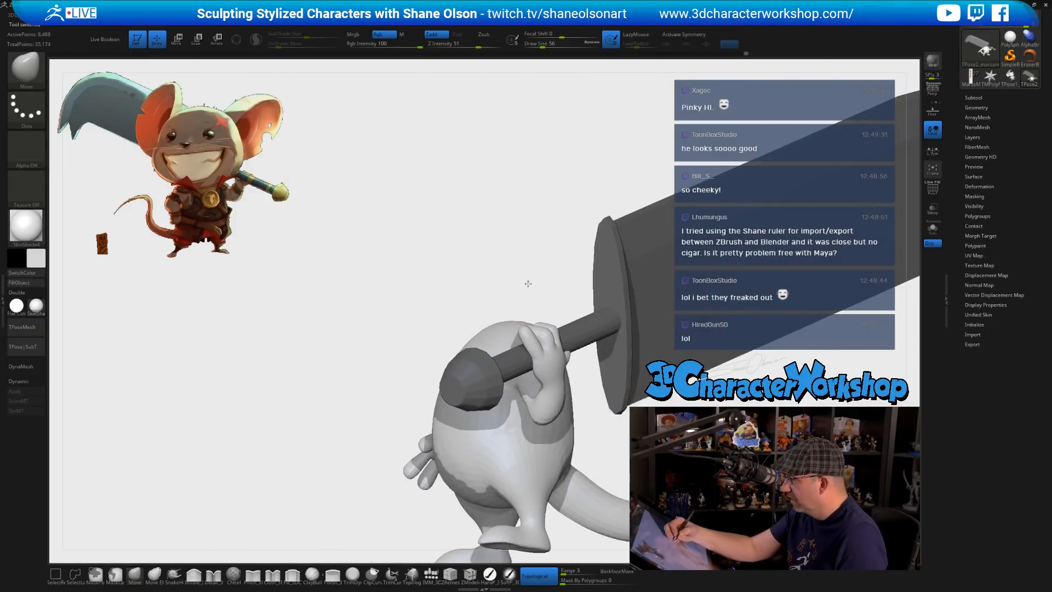
- Mask everything except the finger nearest the pommel and rotate it down around the sword handle with a transpose line
alt+drag(528, 284, 535, 302)
key(w)
ctrl+drag(548, 347, 533, 322)
drag(530, 218, 505, 306)
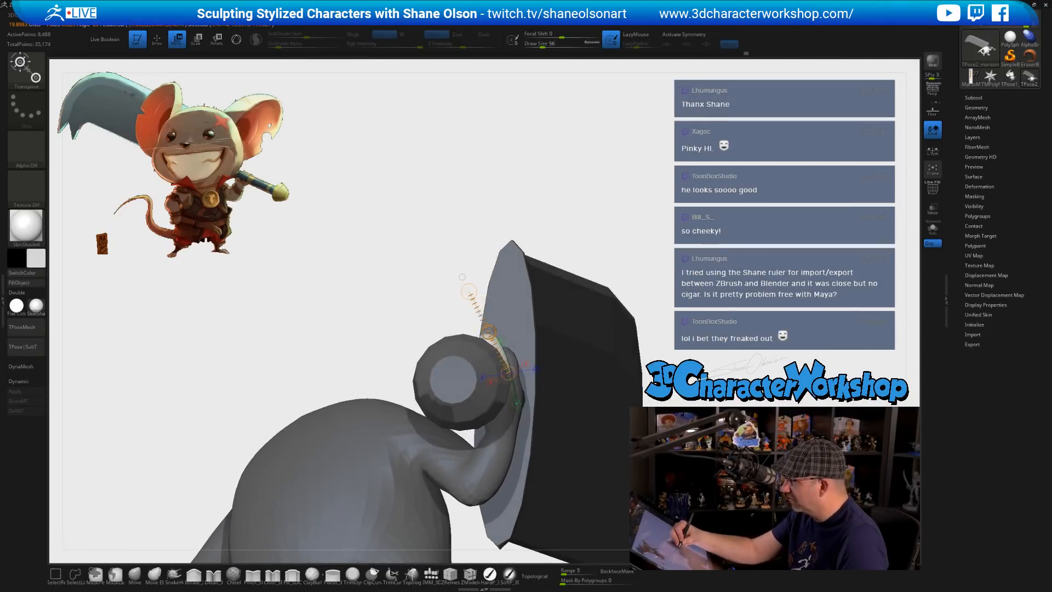
key(r)
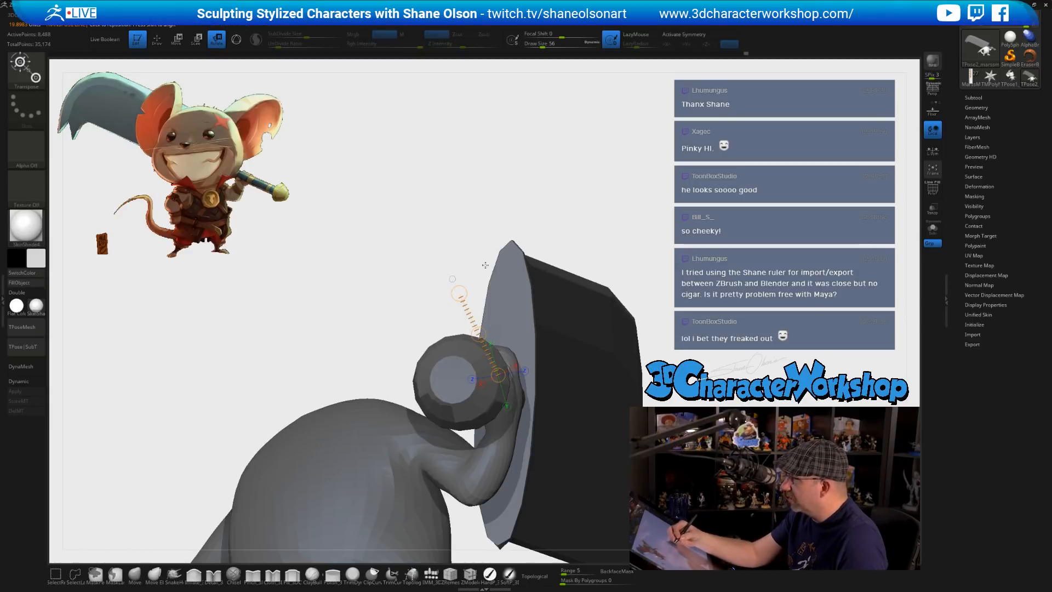
drag(485, 265, 546, 270)
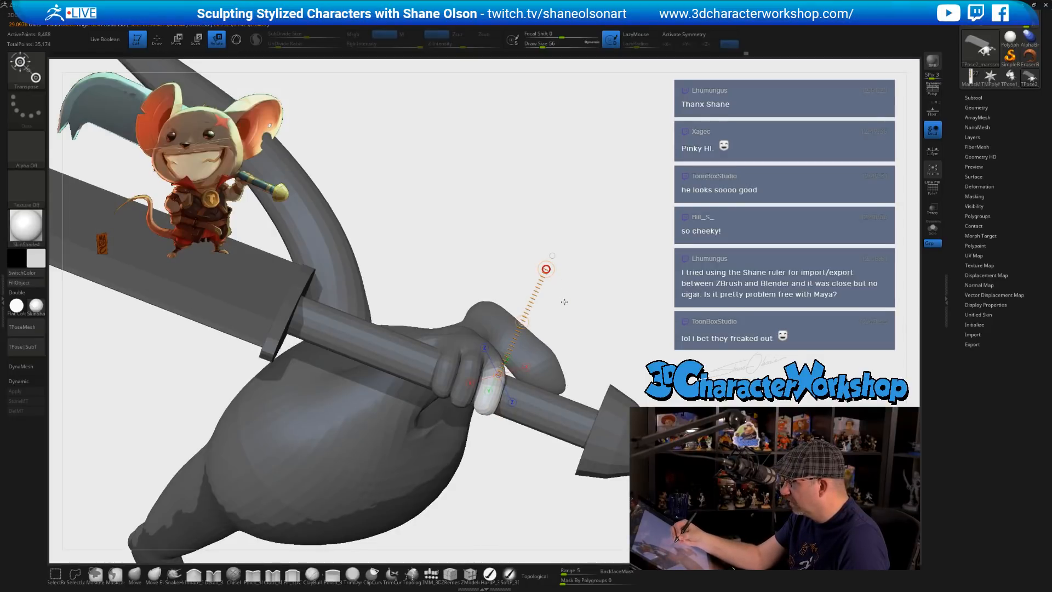
- Return to the Move brush, clear the mask, and hide the sword to expose the gripping hand
key(w)
key(q)
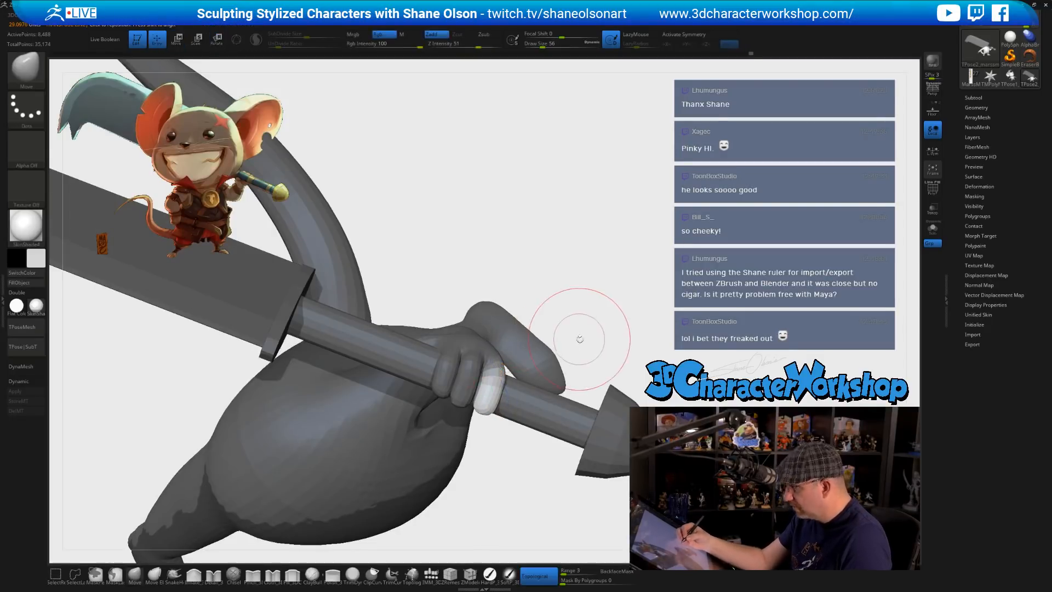
mouse_move(581, 338)
alt+mouse_down()
mouse_move(587, 296)
mouse_move(594, 360)
mouse_move(585, 335)
alt+mouse_up()
ctrl+click(589, 377)
ctrl+drag(584, 372, 588, 368)
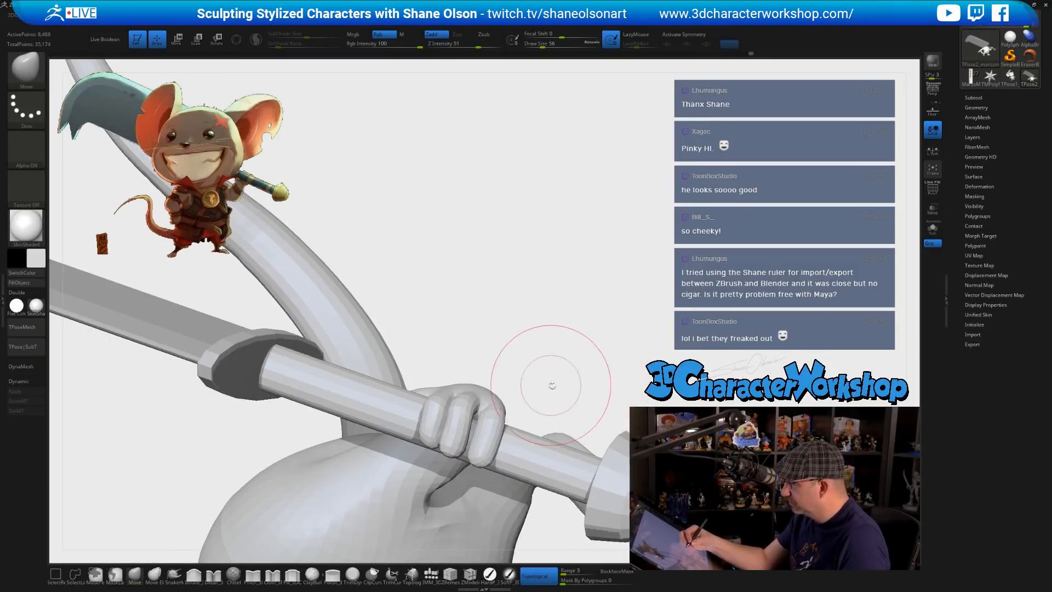
ctrl+shift+click(569, 446)
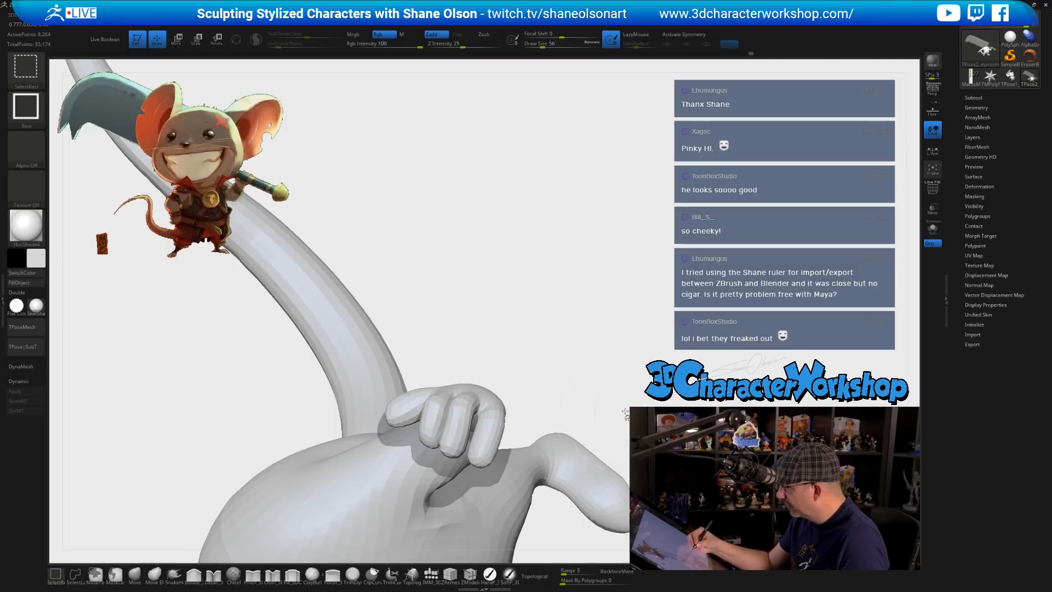
- Unhide the sword, mask it so only the mouse body can be edited, and return to the Move brush
ctrl+shift+click(631, 384)
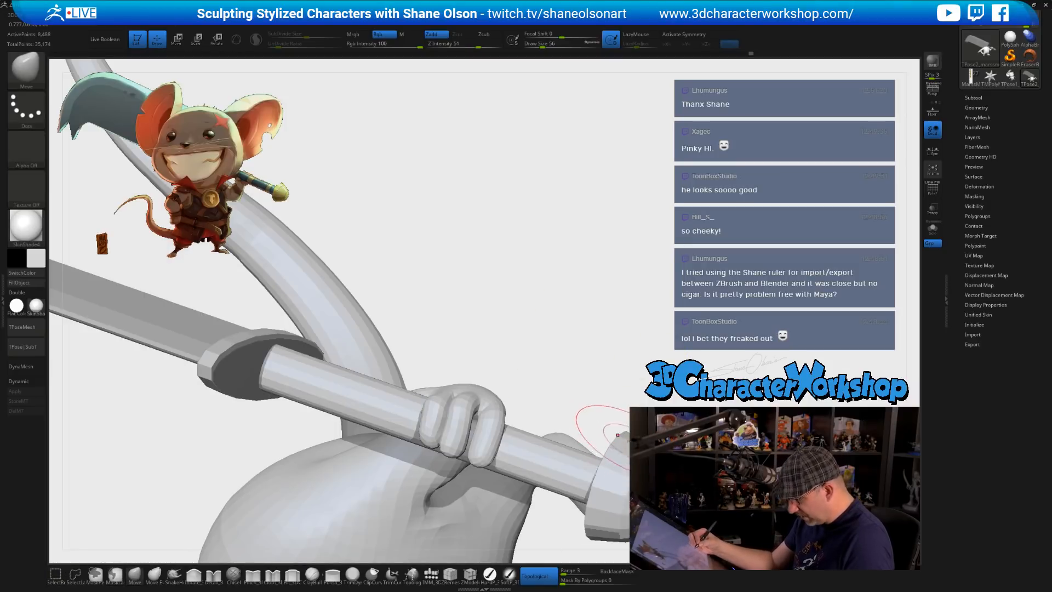
key(w)
ctrl+click(613, 447)
ctrl+click(632, 339)
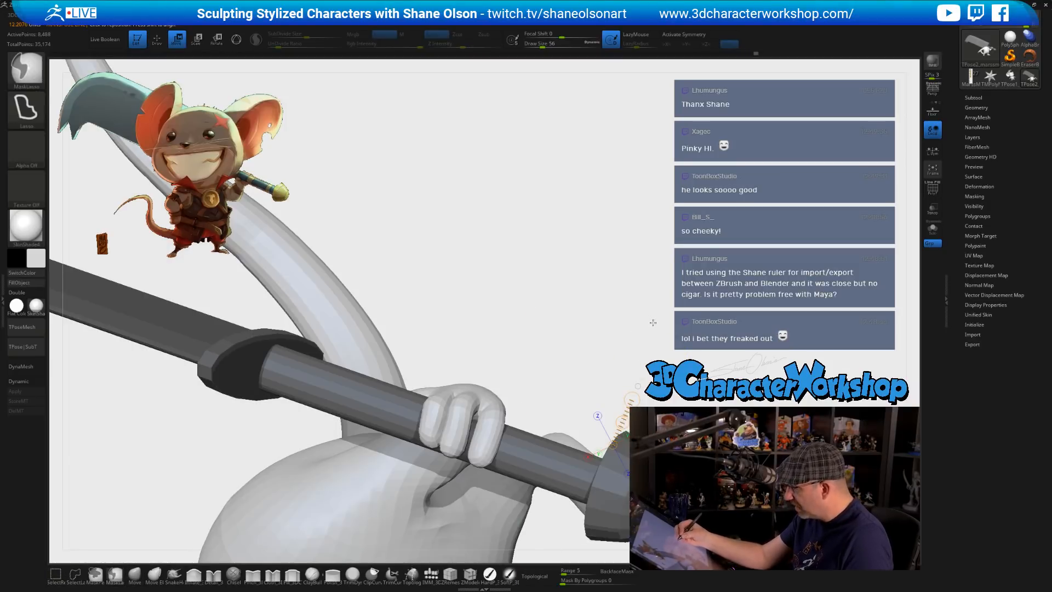
key(q)
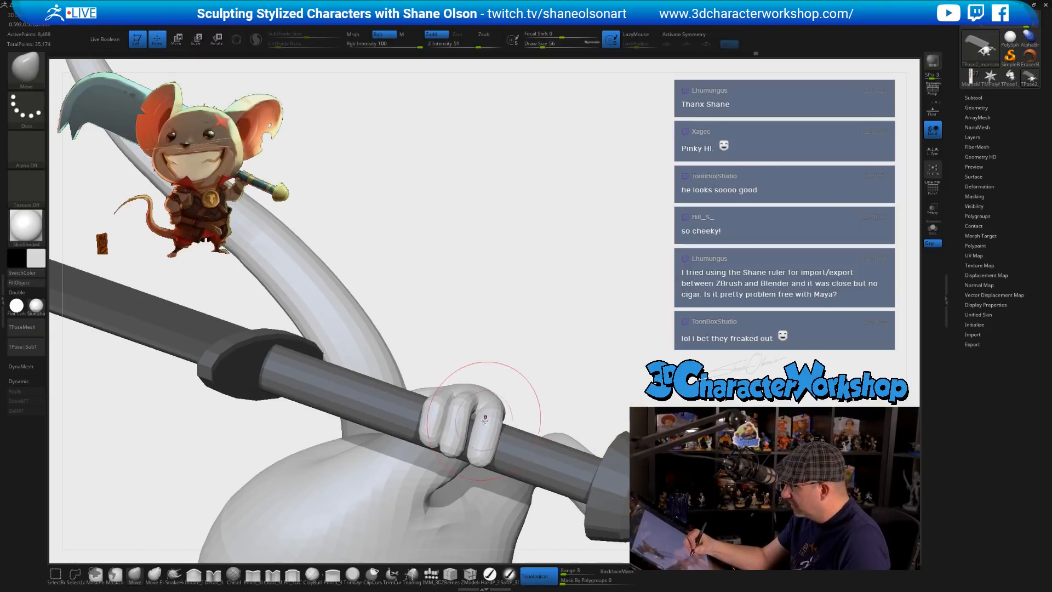
- Shape the finger nearest the pommel with a smaller Move brush so it wraps closely around the sword handle
key(s)
click(494, 421)
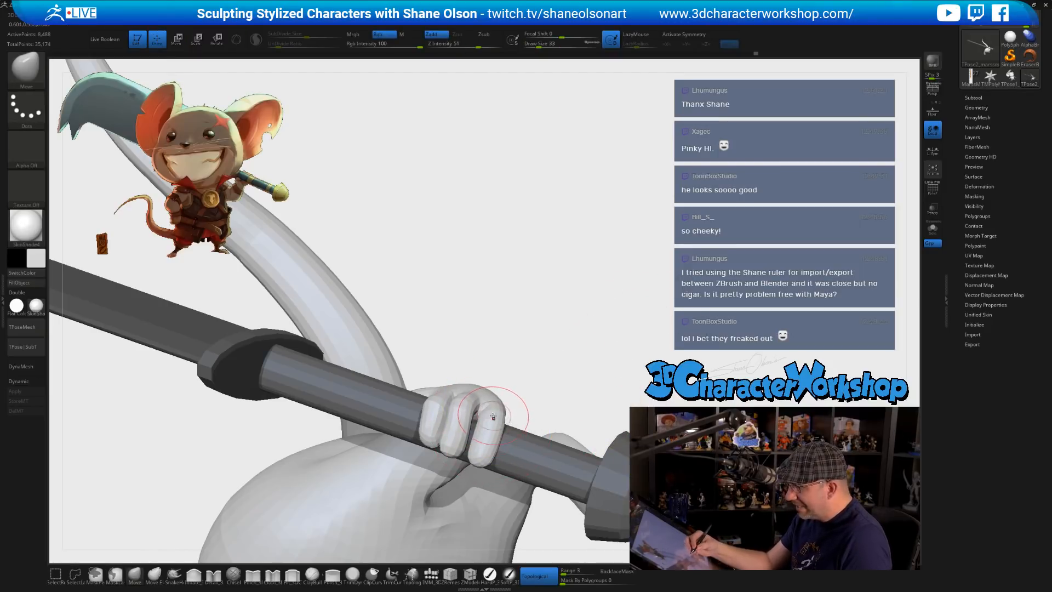
drag(493, 418, 485, 420)
key(bracketright)
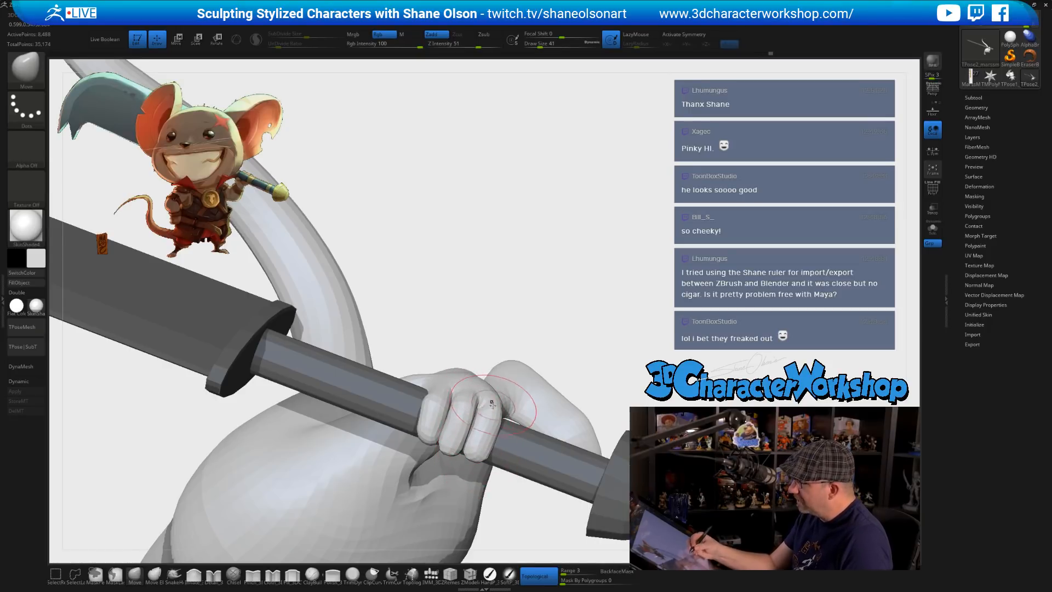
mouse_move(491, 404)
right_down()
mouse_move(488, 430)
mouse_move(477, 417)
mouse_move(492, 429)
mouse_move(502, 418)
mouse_move(477, 445)
mouse_move(488, 380)
mouse_move(466, 418)
right_up()
key(bracketleft)
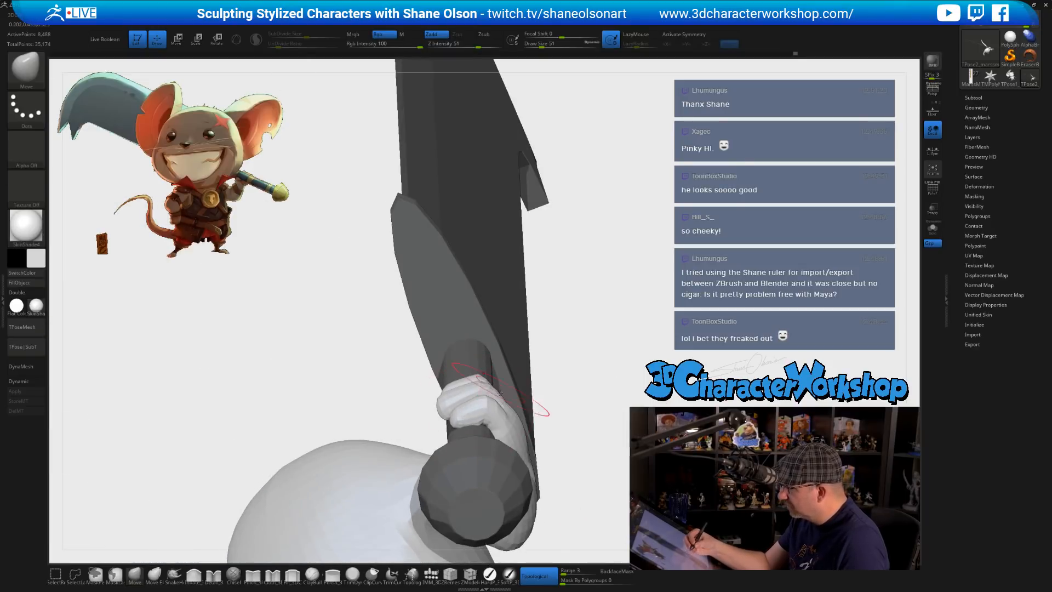
- Reposition the thumb of the gripping hand against the sword handle with the Move brush at size 68
mouse_move(532, 387)
right_down()
mouse_move(323, 427)
mouse_move(327, 445)
right_up()
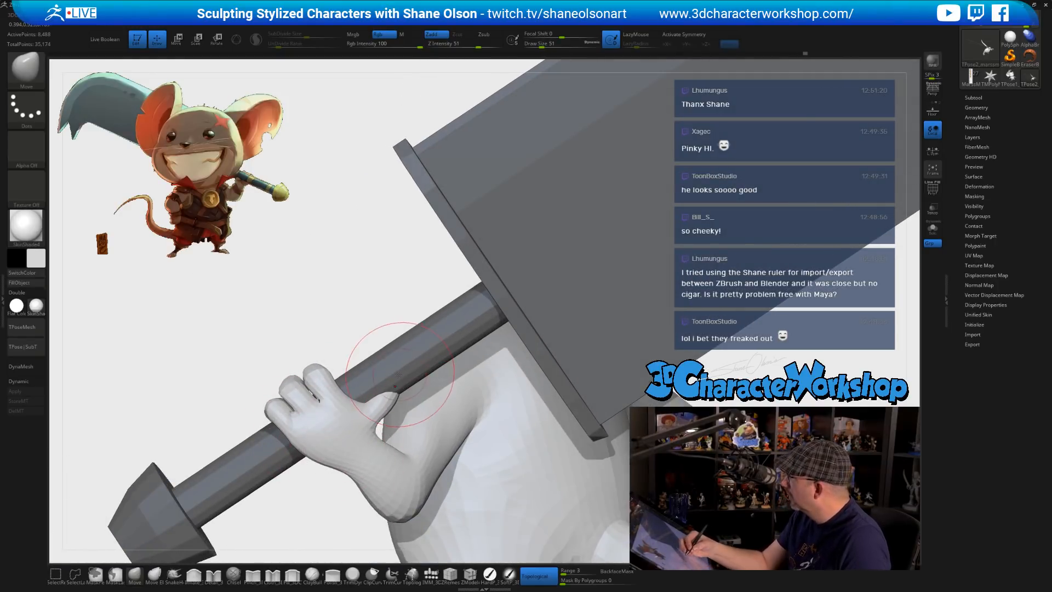
mouse_move(353, 363)
right_down()
mouse_move(394, 359)
mouse_move(352, 277)
right_up()
drag(352, 277, 388, 280)
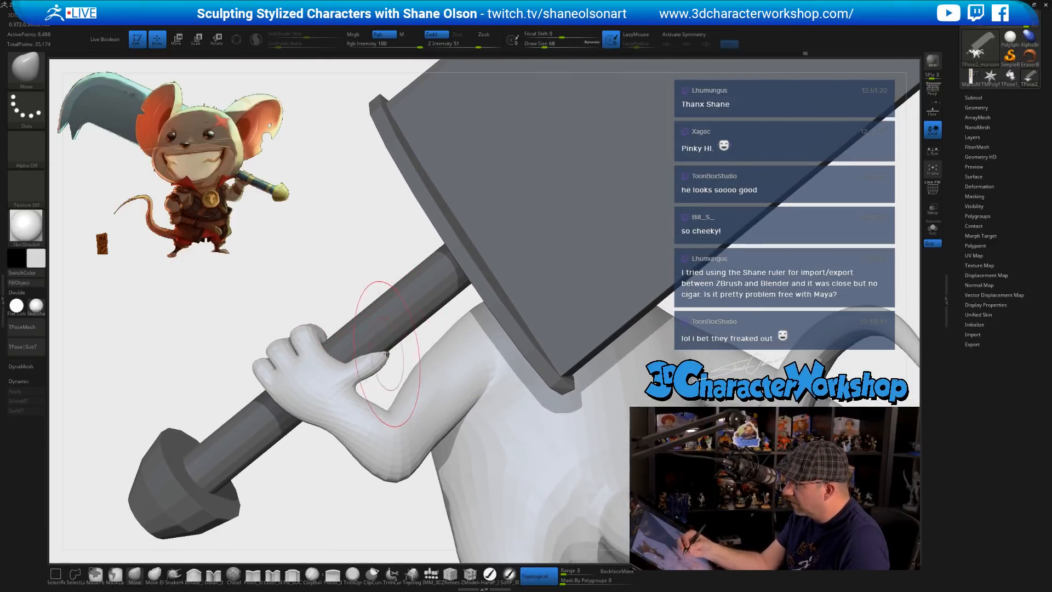
right_drag(381, 356, 382, 350)
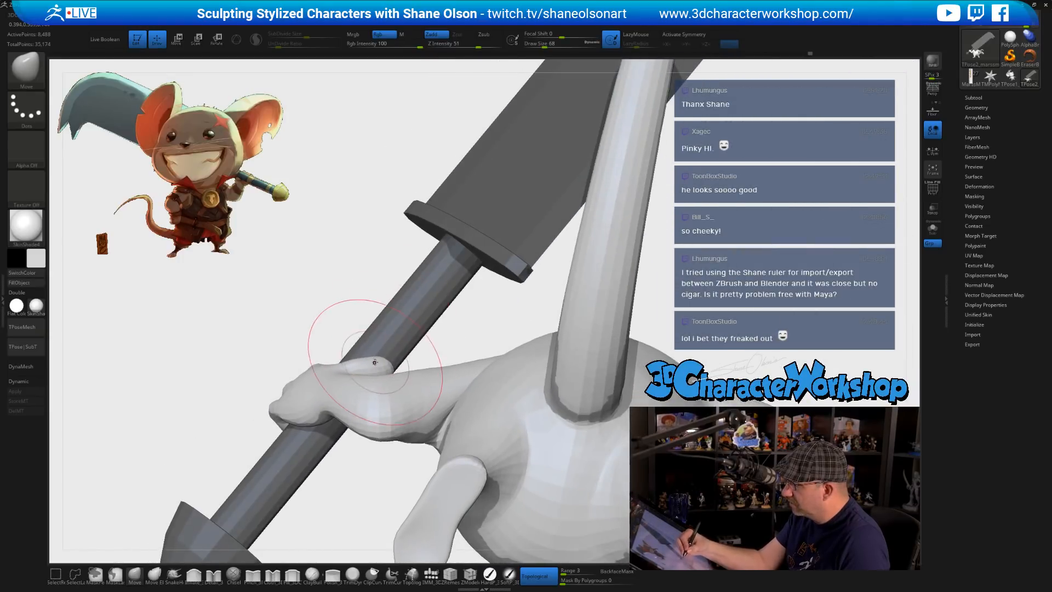
right_drag(390, 324, 390, 365)
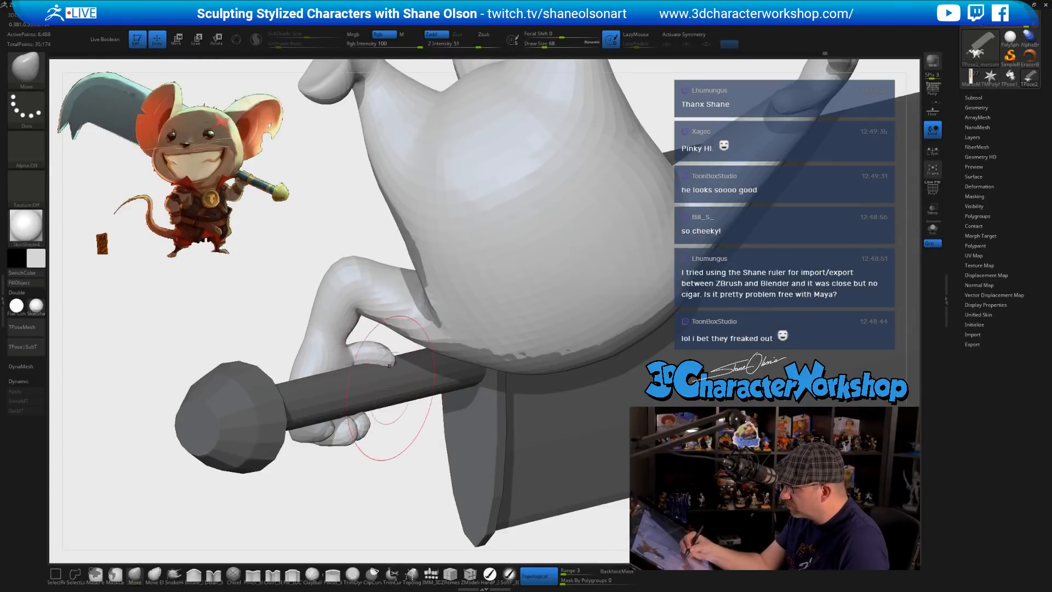
mouse_move(391, 388)
right_down()
mouse_move(393, 363)
mouse_move(406, 416)
mouse_move(400, 258)
mouse_move(392, 382)
right_up()
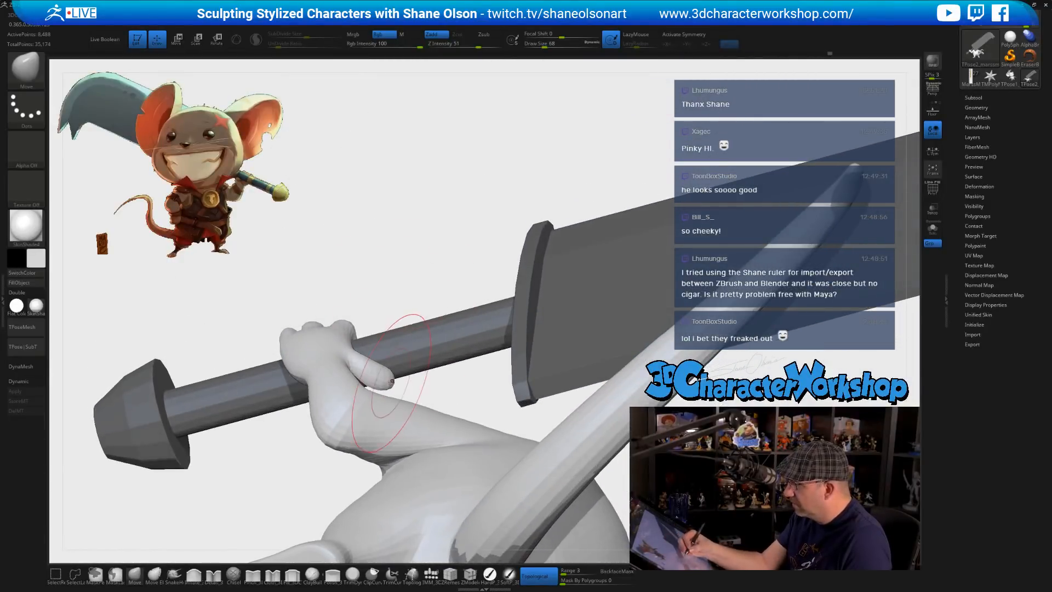
- Refine the thumb's bend and base beside the handle with the Move brush at size 33, smoothing where needed
mouse_move(398, 341)
right_down()
mouse_move(372, 373)
mouse_move(384, 320)
right_up()
key(s)
drag(403, 281, 398, 281)
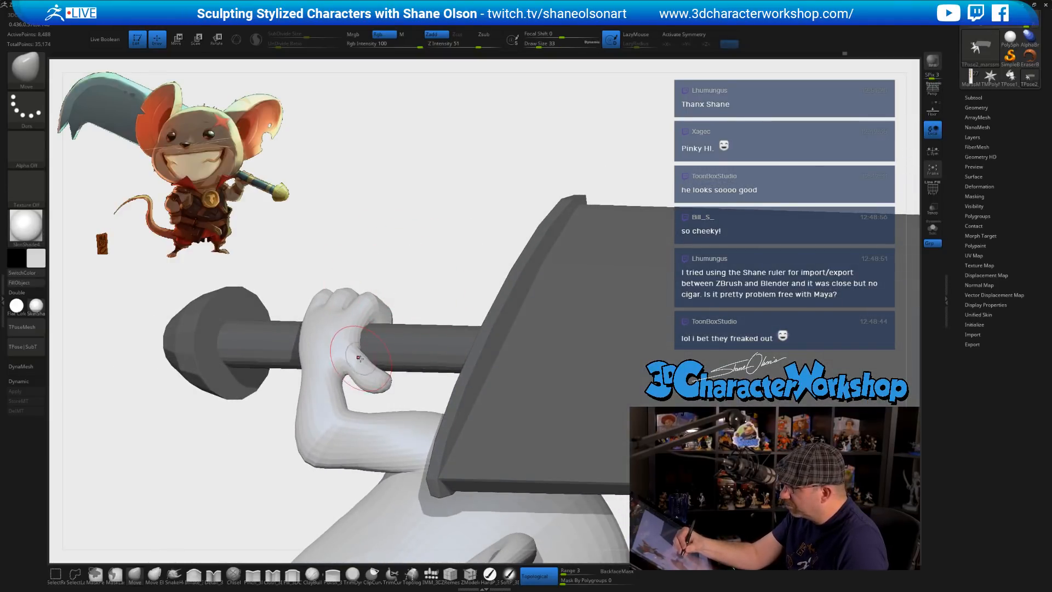
mouse_move(343, 379)
right_down()
mouse_move(385, 375)
mouse_move(496, 285)
mouse_move(498, 335)
right_up()
mouse_move(371, 381)
right_down()
mouse_move(392, 387)
mouse_move(373, 380)
right_up()
key(shift)
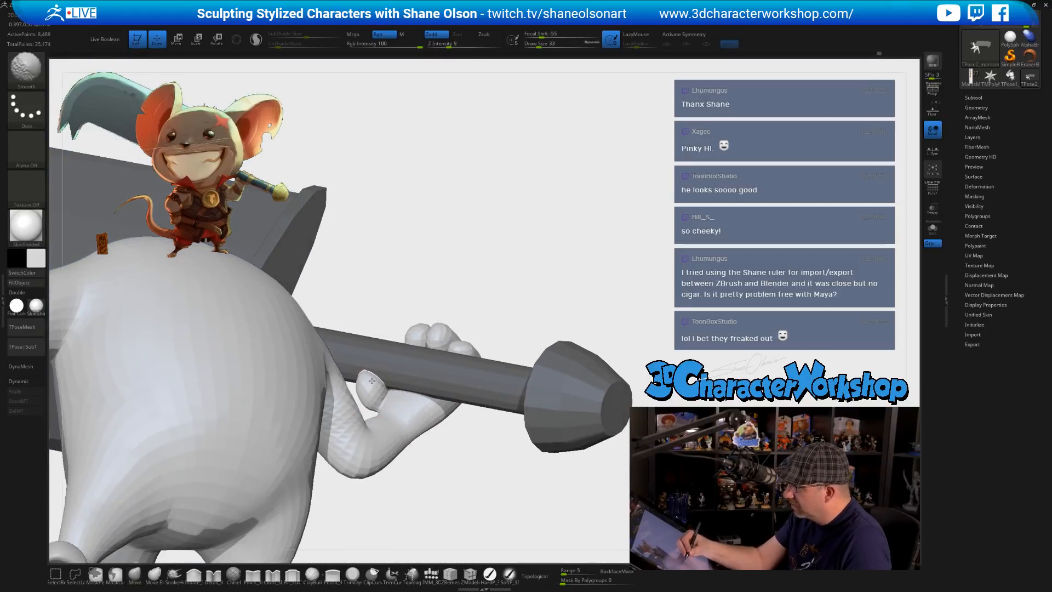
- Examine the raised arm and its grip on the sword against the whole headless body
right_drag(455, 485, 436, 497)
right_click(433, 500)
ctrl+right_drag(581, 372, 564, 336)
ctrl+right_drag(564, 387, 495, 486)
mouse_move(442, 456)
ctrl+right_down()
mouse_move(442, 475)
mouse_move(439, 462)
ctrl+right_up()
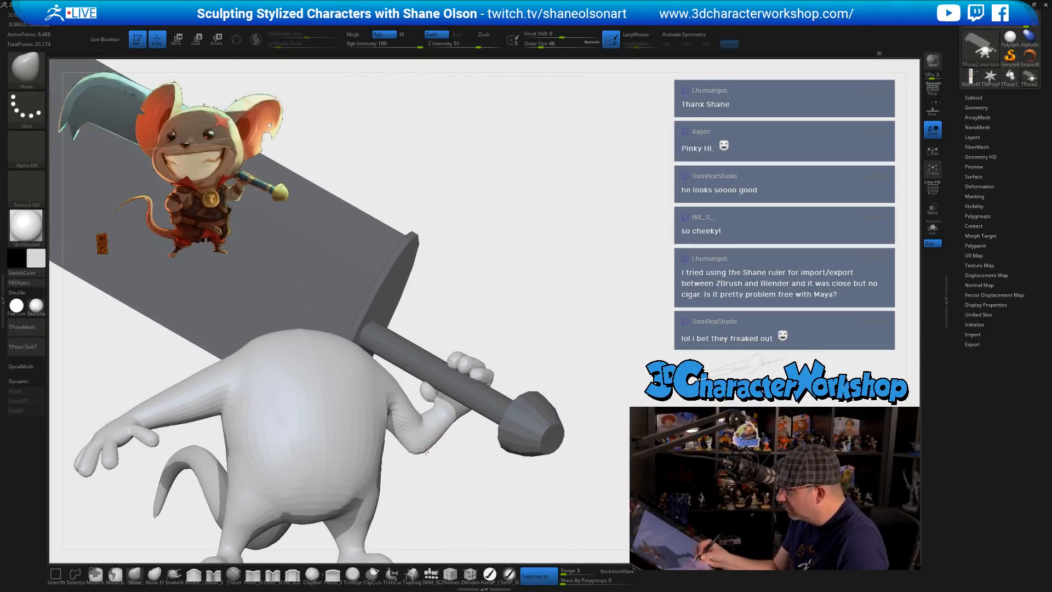
alt+right_drag(421, 461, 443, 456)
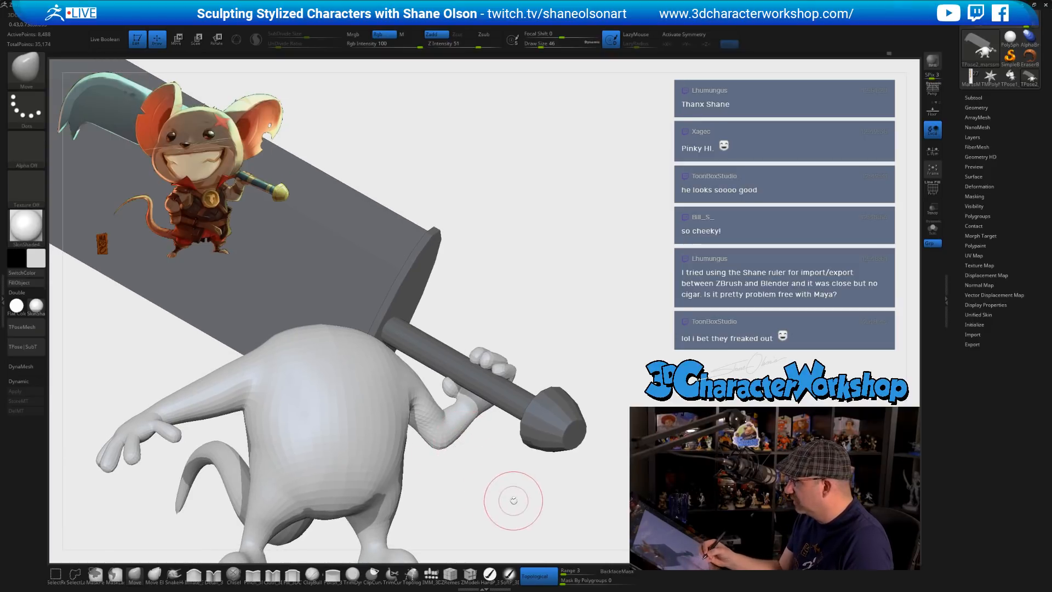
mouse_move(530, 329)
right_down()
mouse_move(589, 335)
mouse_move(548, 373)
right_up()
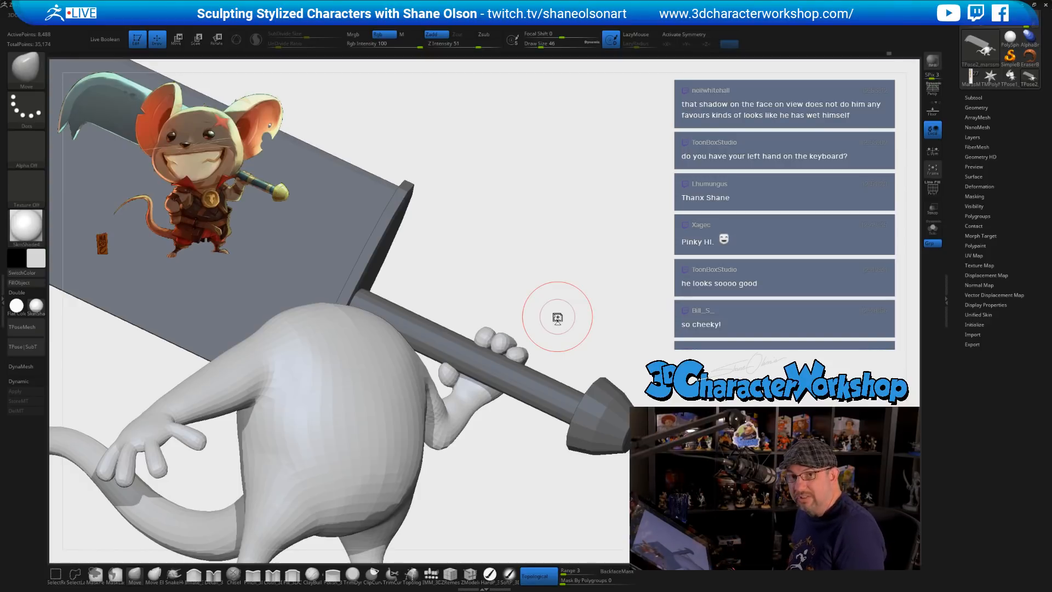
- Save the project
alt+drag(629, 282, 620, 275)
key(ctrl+s)
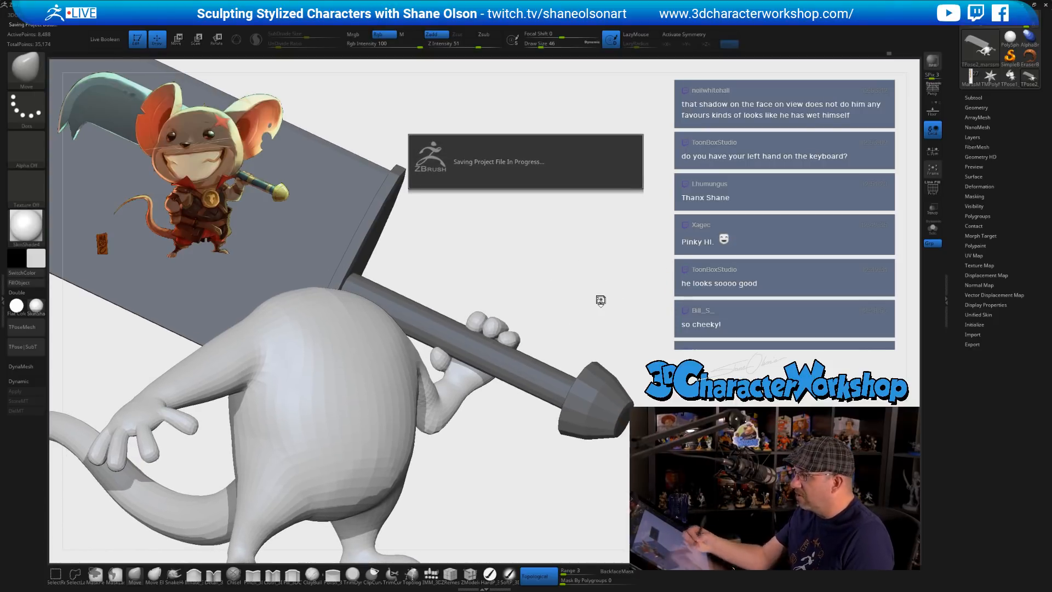
mouse_move(599, 277)
mouse_down()
mouse_move(601, 301)
mouse_move(589, 300)
mouse_up()
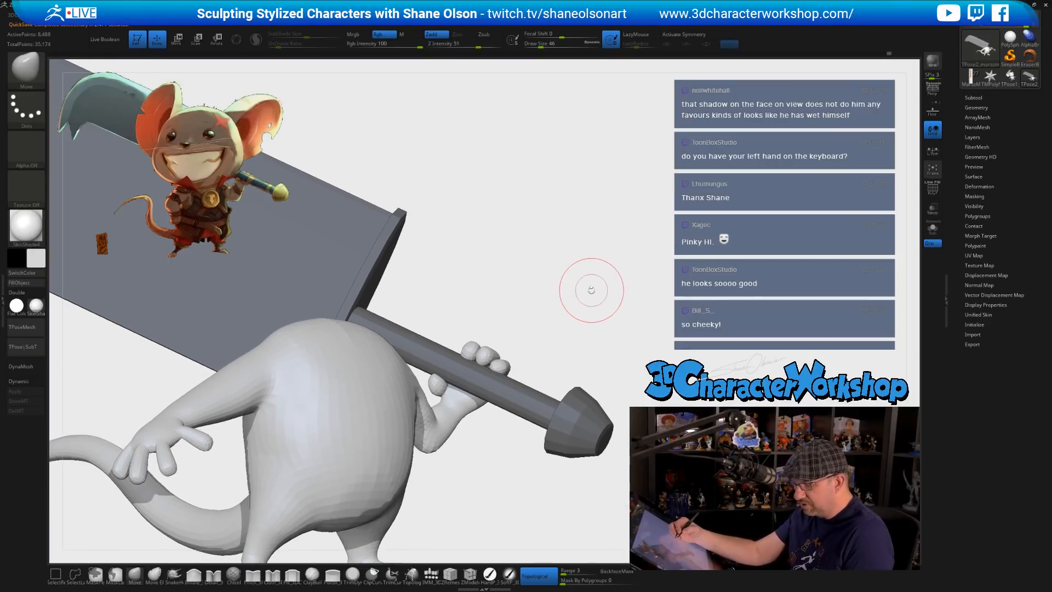
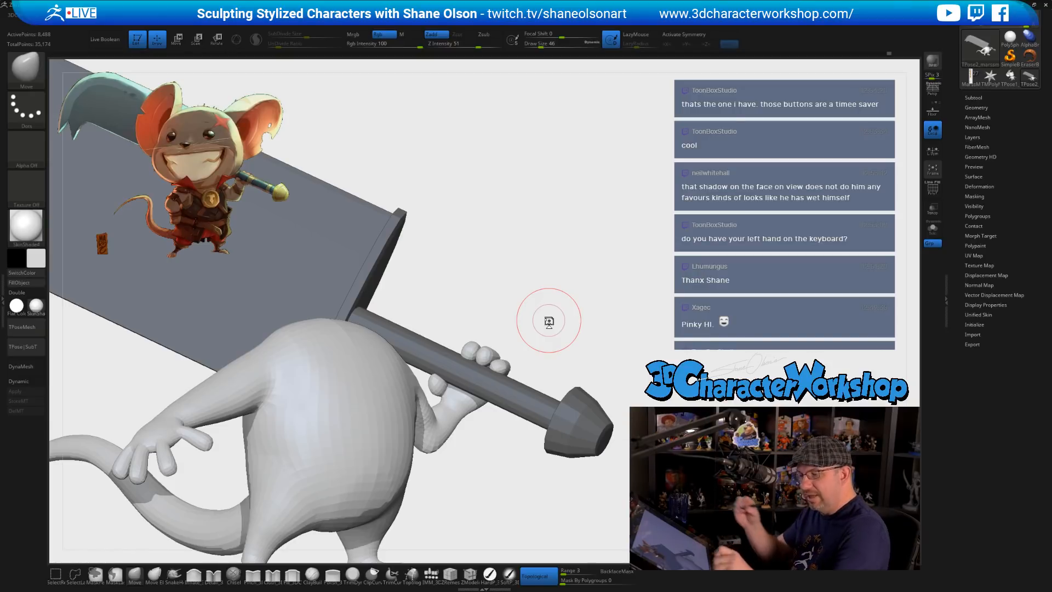
- Hide the sword so the inside of the raised gripping hand is exposed
drag(616, 334, 625, 282)
drag(649, 266, 630, 273)
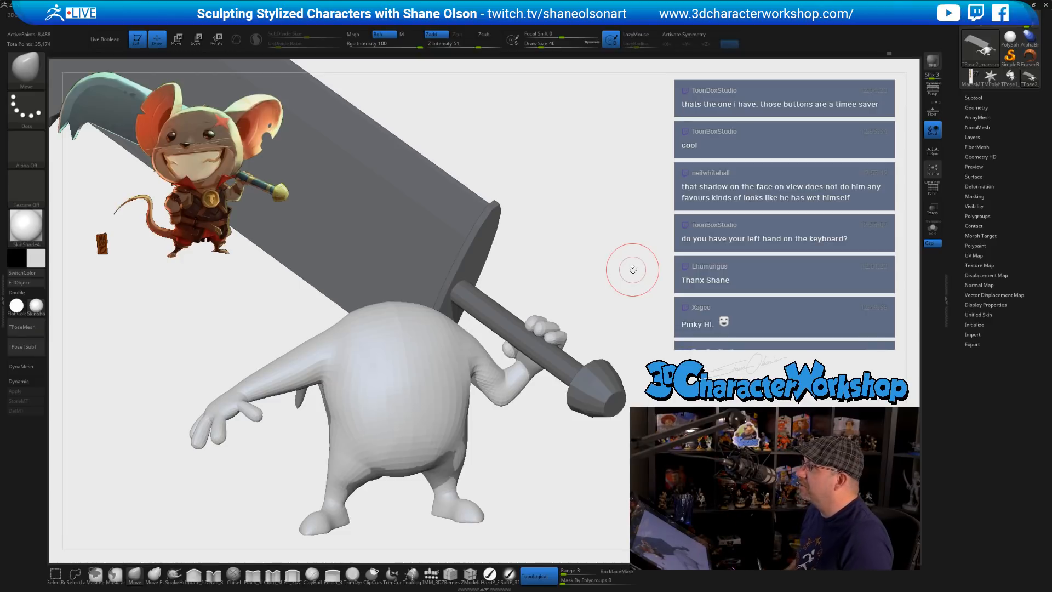
drag(638, 354, 472, 433)
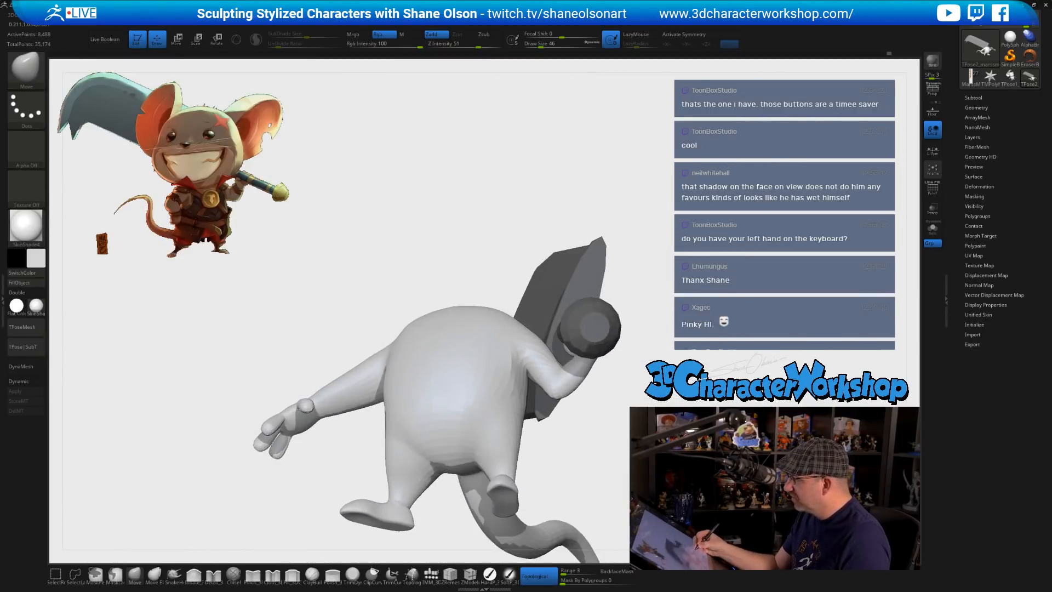
ctrl+alt+shift+click(596, 319)
mouse_move(619, 315)
mouse_down()
mouse_move(672, 405)
mouse_move(623, 361)
mouse_up()
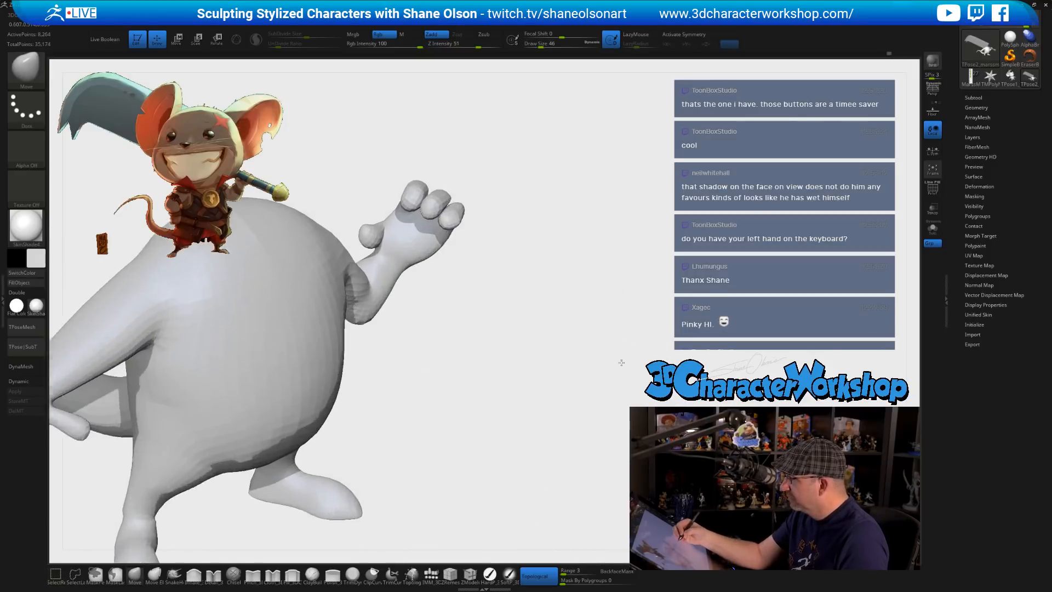
alt+drag(554, 302, 685, 482)
drag(641, 396, 680, 471)
mouse_move(609, 465)
alt+mouse_down()
mouse_move(621, 495)
mouse_move(571, 380)
alt+mouse_up()
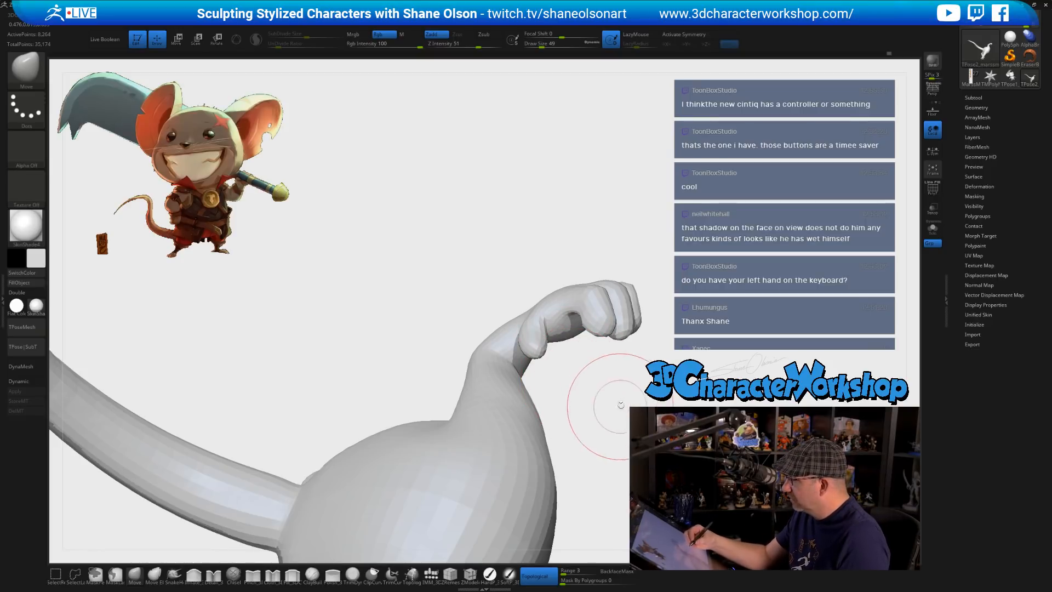
- Reshape the thumb of the exposed gripping hand with the Move brush, reducing the draw size for finer adjustments
mouse_move(621, 406)
mouse_down()
mouse_move(529, 306)
mouse_move(516, 363)
mouse_up()
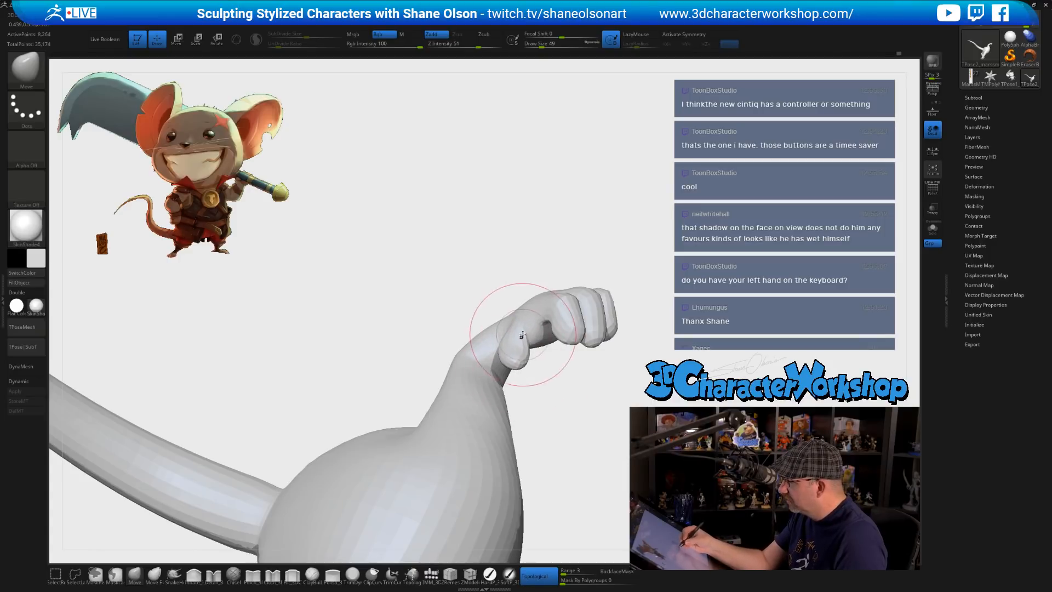
mouse_move(571, 422)
mouse_down()
mouse_move(592, 411)
mouse_move(607, 423)
mouse_up()
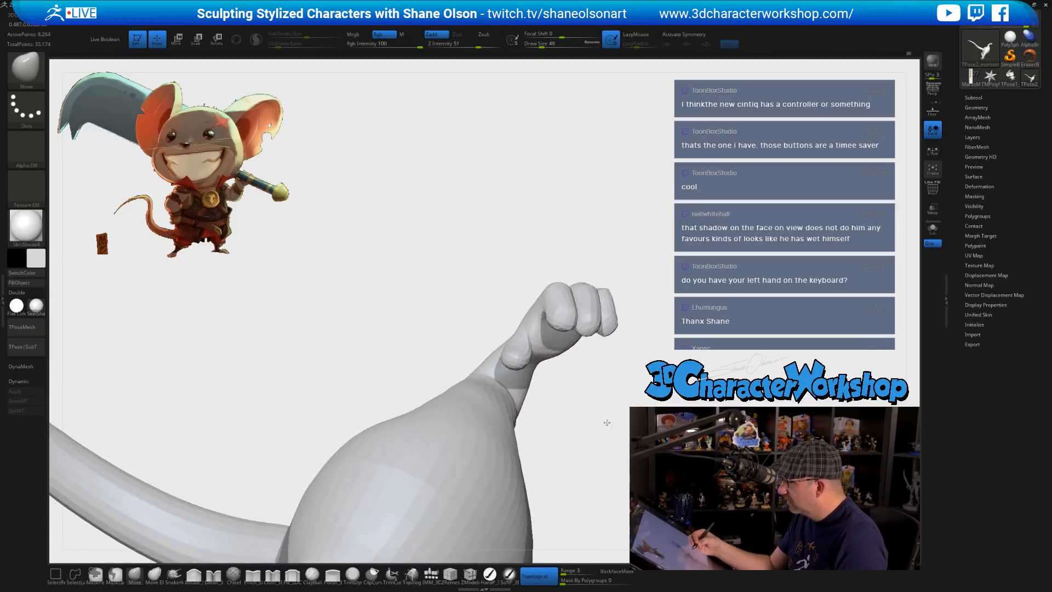
mouse_move(587, 387)
mouse_down()
mouse_move(550, 339)
mouse_move(541, 356)
mouse_up()
key(s)
key(shift)
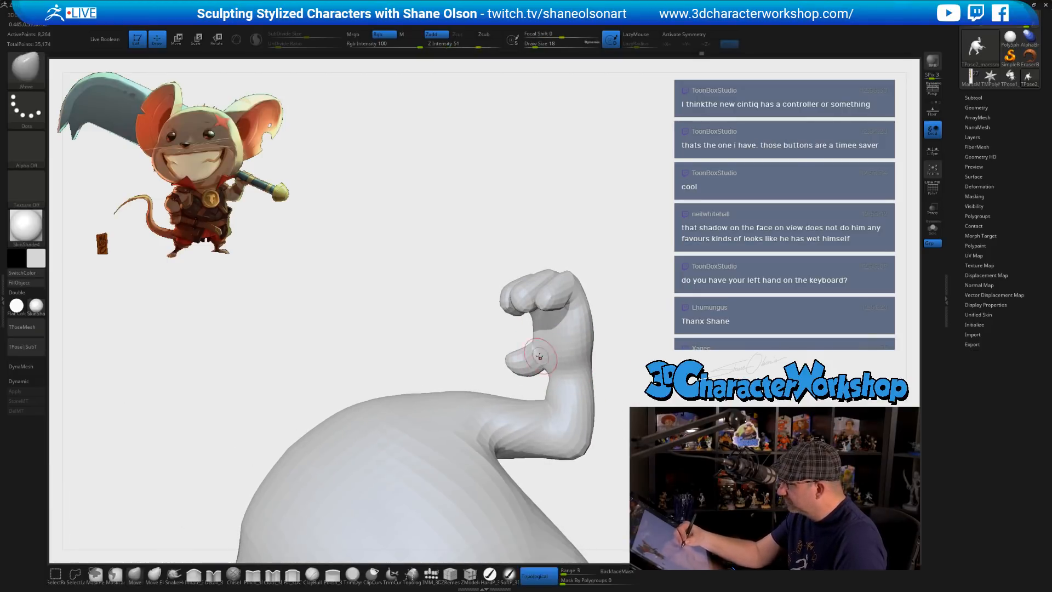
mouse_move(540, 339)
right_down()
mouse_move(634, 386)
mouse_move(566, 343)
mouse_move(568, 362)
mouse_move(559, 343)
mouse_move(574, 340)
mouse_move(541, 351)
right_up()
key(bracketright)
key(bracketright)
key(bracketright)
key([)
key([)
key([)
key([)
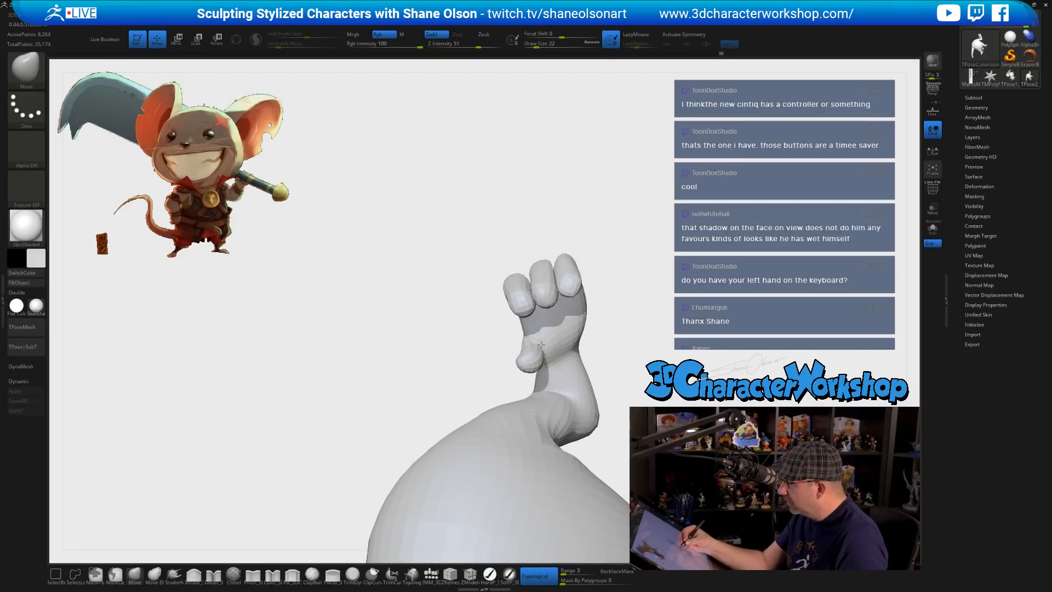
- Smooth the web between the thumb and palm and adjust its contour with the Move brush at size 22
mouse_move(605, 340)
right_down()
mouse_move(529, 337)
mouse_move(544, 353)
right_up()
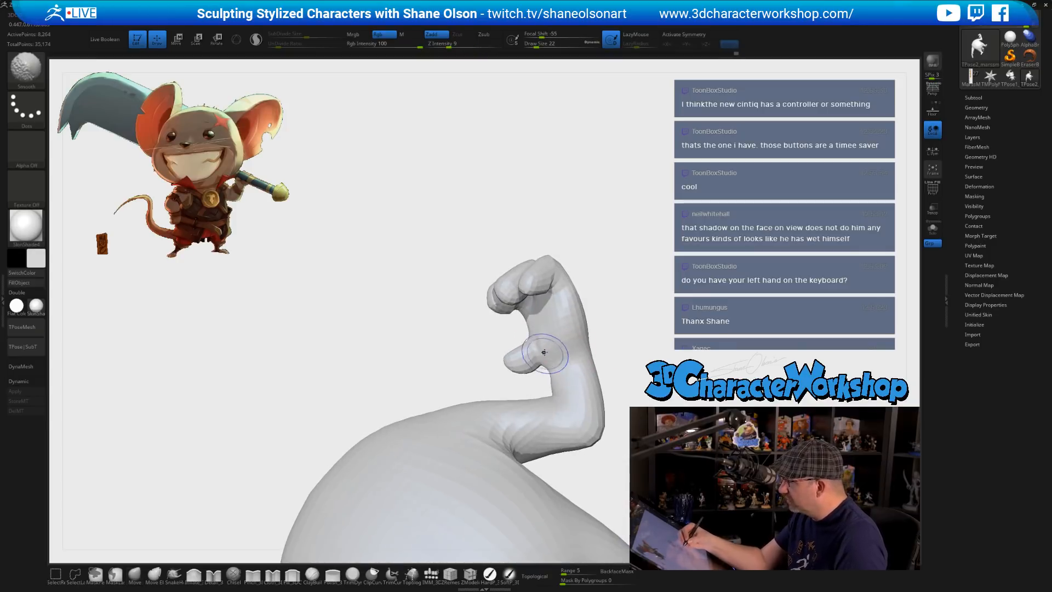
shift+drag(544, 353, 547, 348)
right_drag(554, 351, 548, 349)
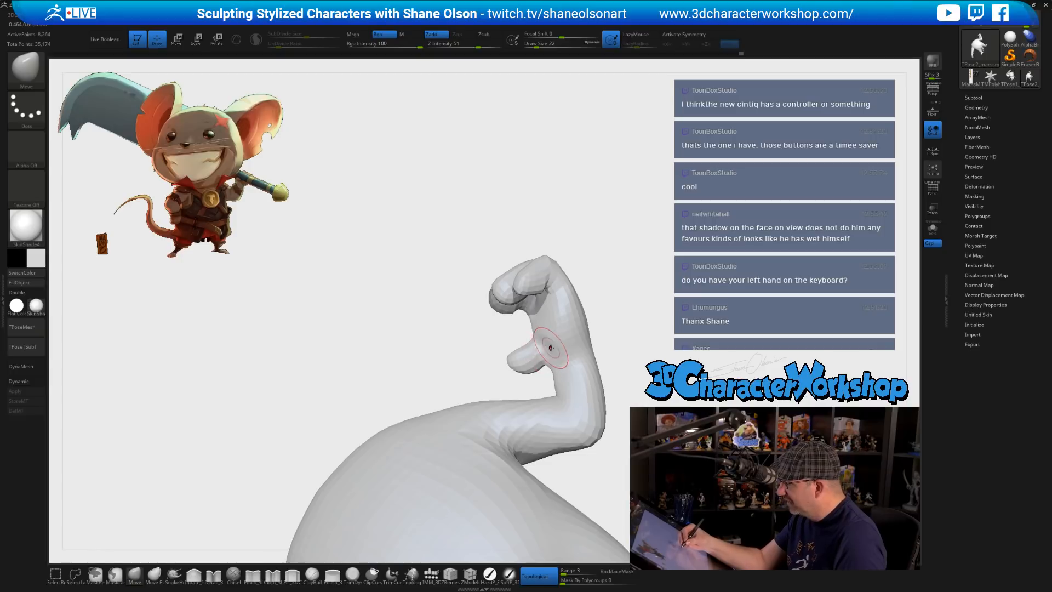
key(shift)
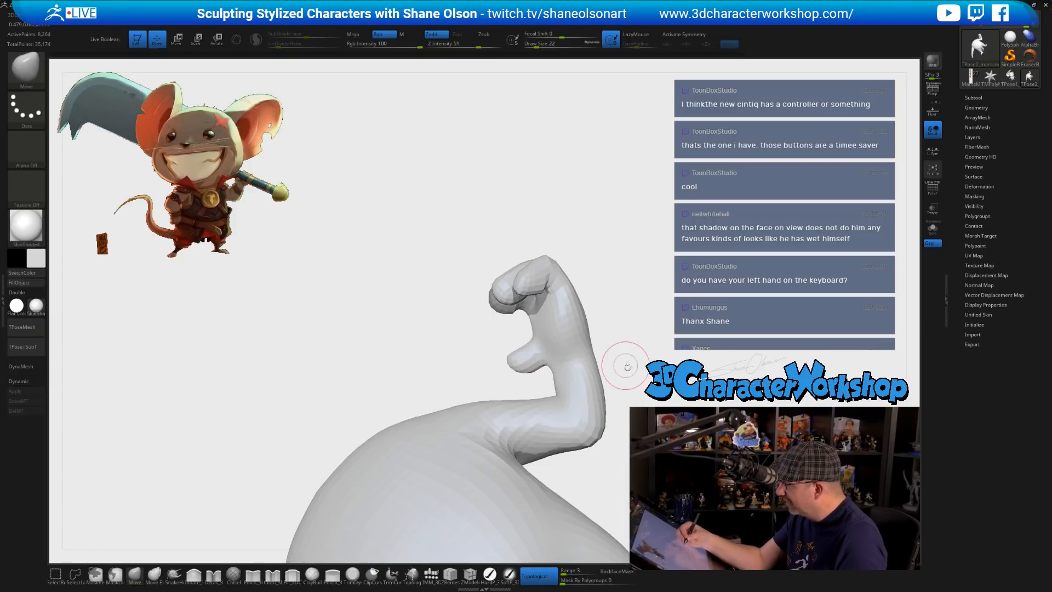
- Adjust the thumb's placement below the curled fingers with the Move brush at size 41
mouse_move(622, 360)
right_down()
mouse_move(647, 370)
mouse_move(557, 369)
mouse_move(595, 378)
right_up()
key(bracketright)
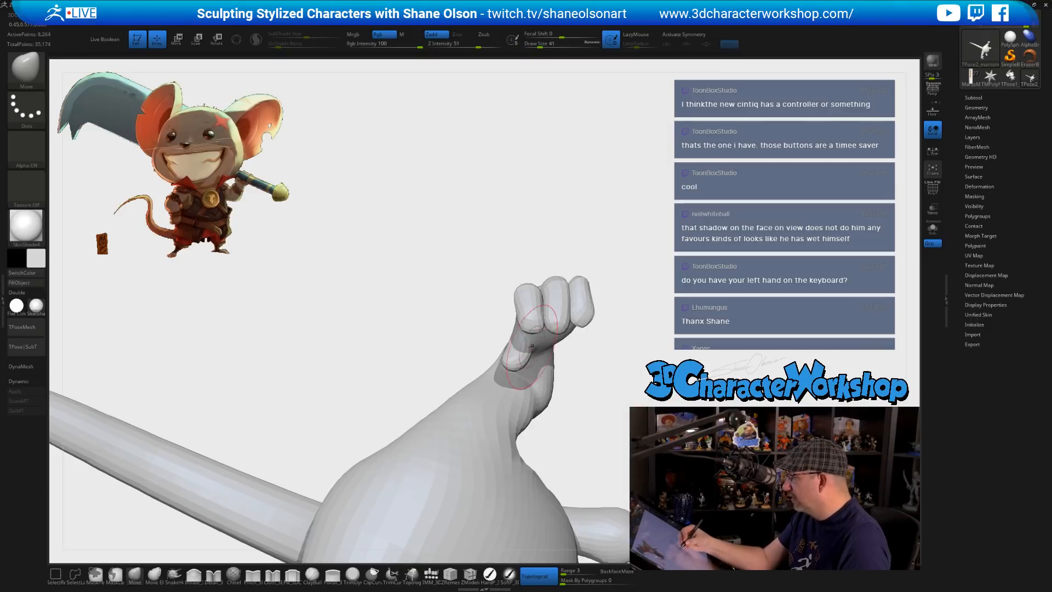
right_drag(635, 401, 523, 338)
- Show the complete character with head, clothing and sword again, and frame it from the front to match the concept art
mouse_move(624, 395)
right_down()
mouse_move(711, 375)
mouse_move(581, 344)
mouse_move(592, 307)
mouse_move(608, 304)
mouse_move(751, 369)
mouse_move(759, 404)
mouse_move(751, 323)
right_up()
click(933, 228)
alt+right_drag(751, 324, 759, 389)
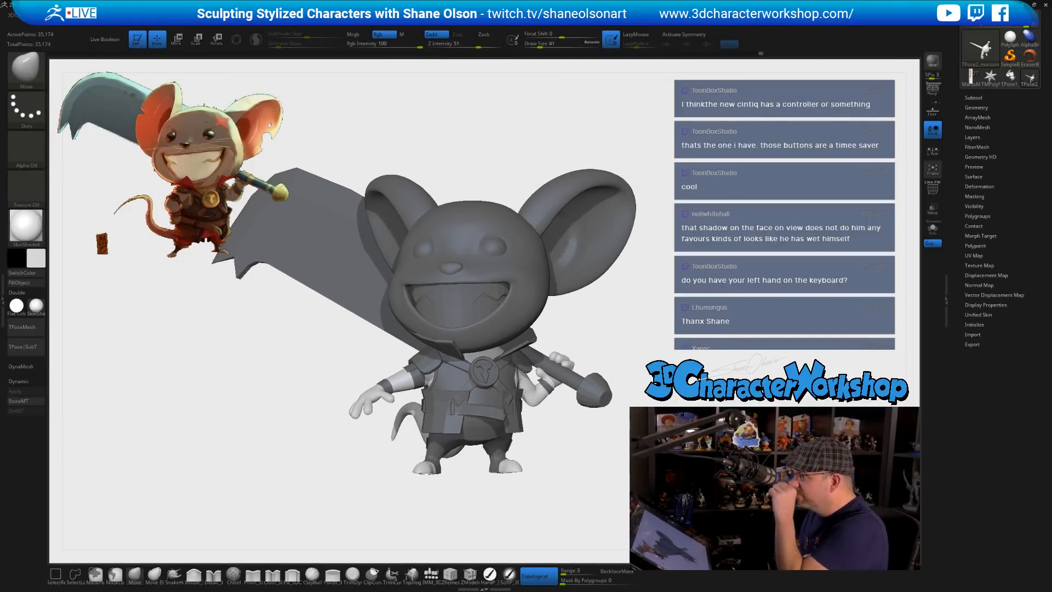
ctrl+right_drag(646, 377, 640, 384)
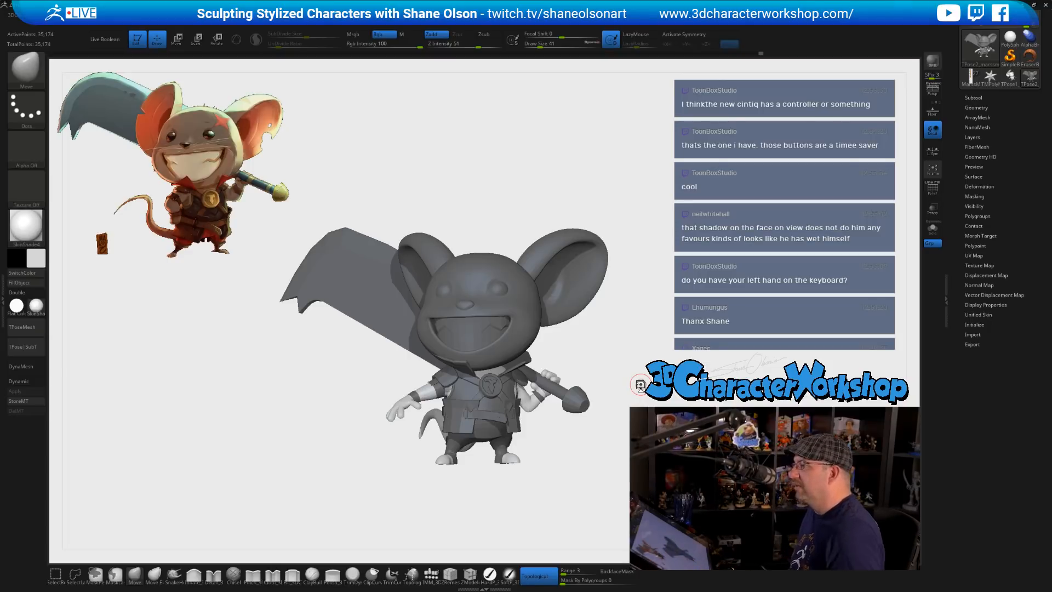
mouse_move(641, 385)
mouse_down()
mouse_move(620, 384)
mouse_move(642, 382)
mouse_move(628, 379)
mouse_up()
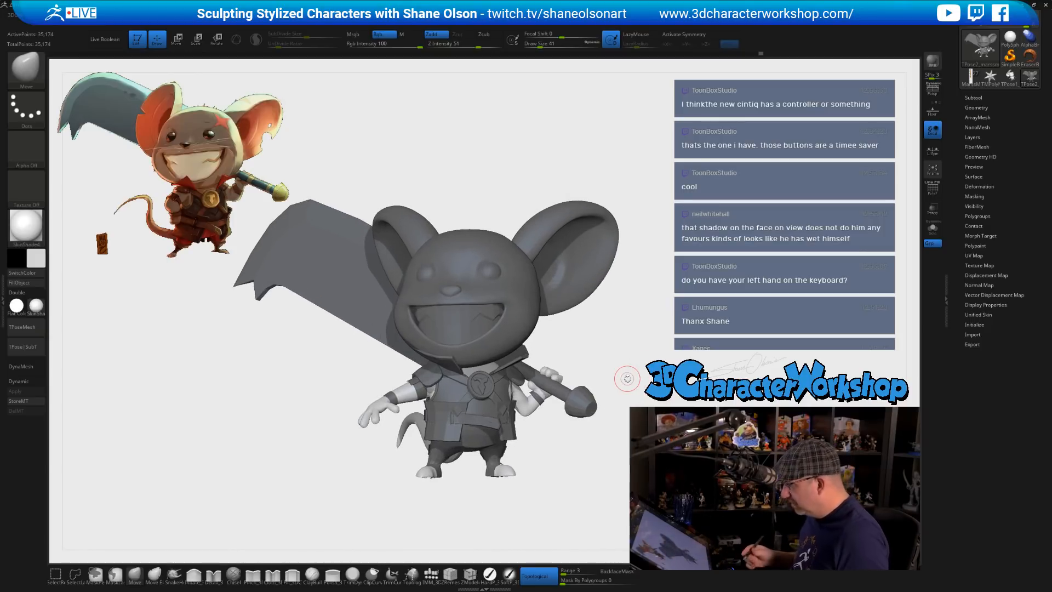
alt+drag(647, 333, 642, 374)
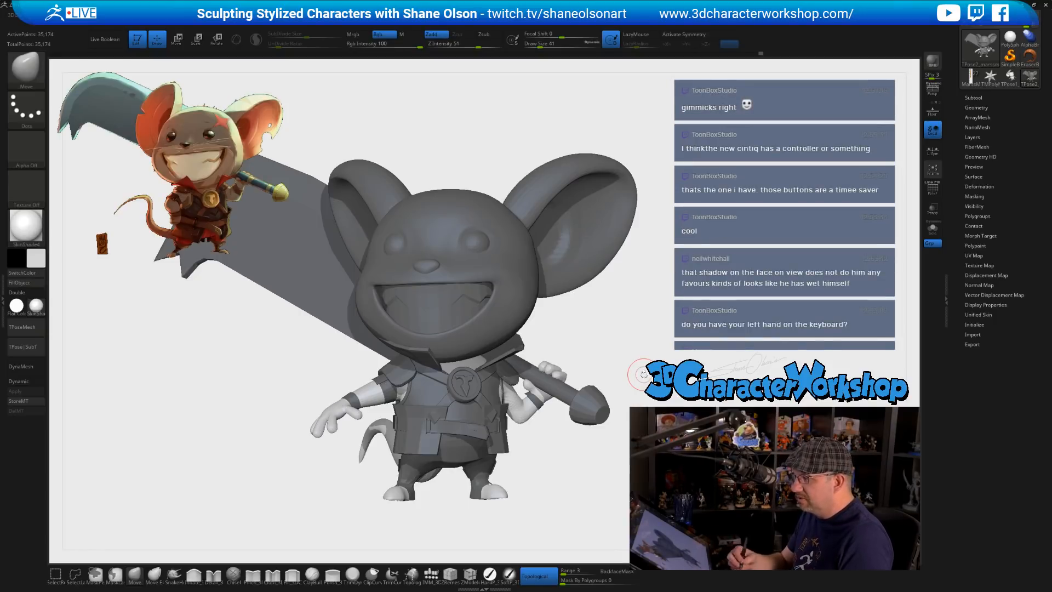
- Hide the shoulder armor covering the lowered arm to expose the arm where it meets the tunic
alt+drag(339, 450, 398, 473)
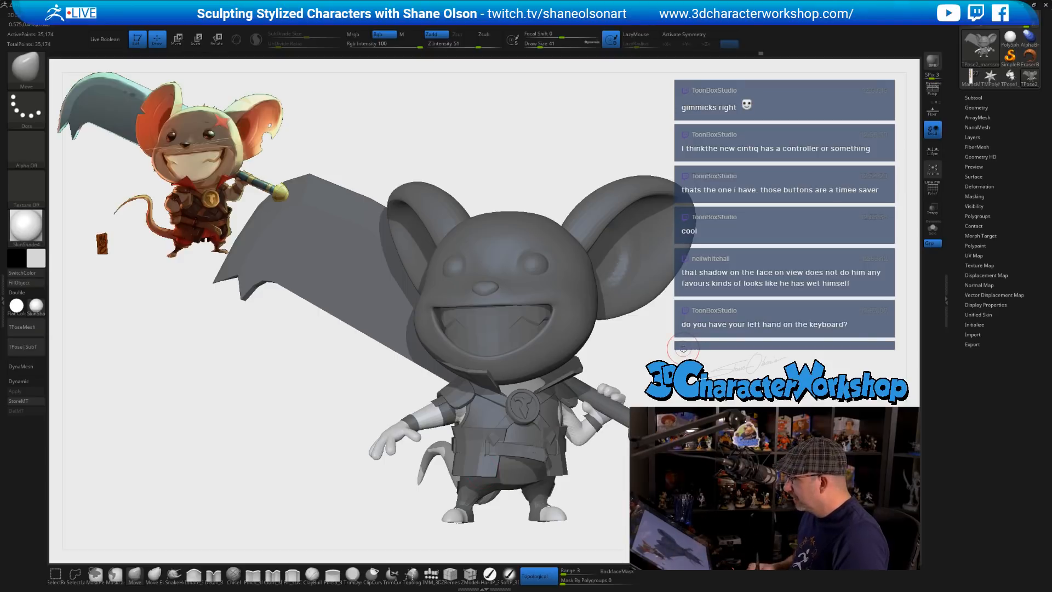
alt+drag(418, 384, 521, 376)
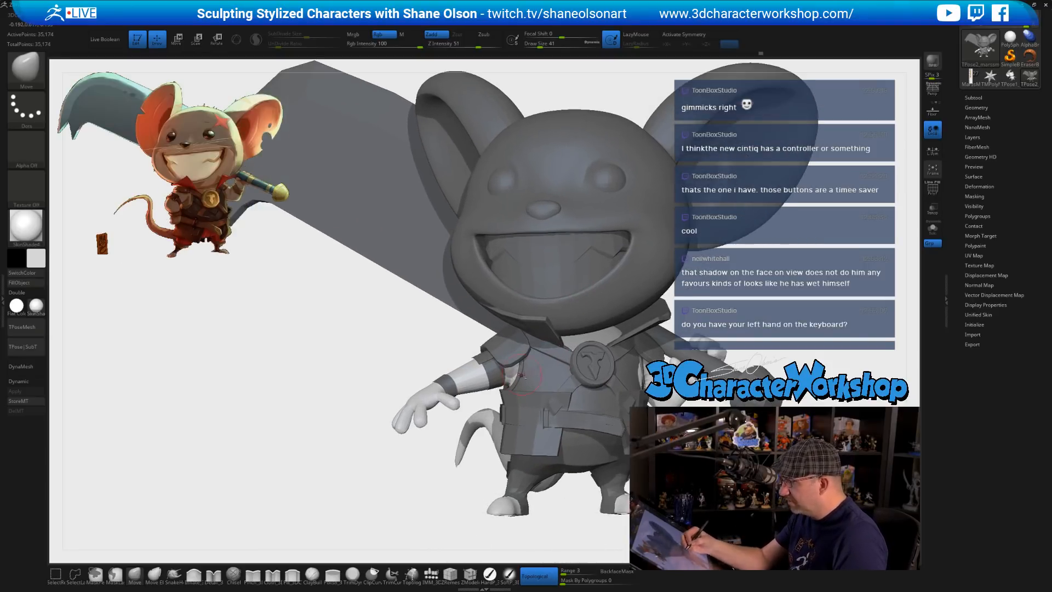
drag(442, 495, 481, 491)
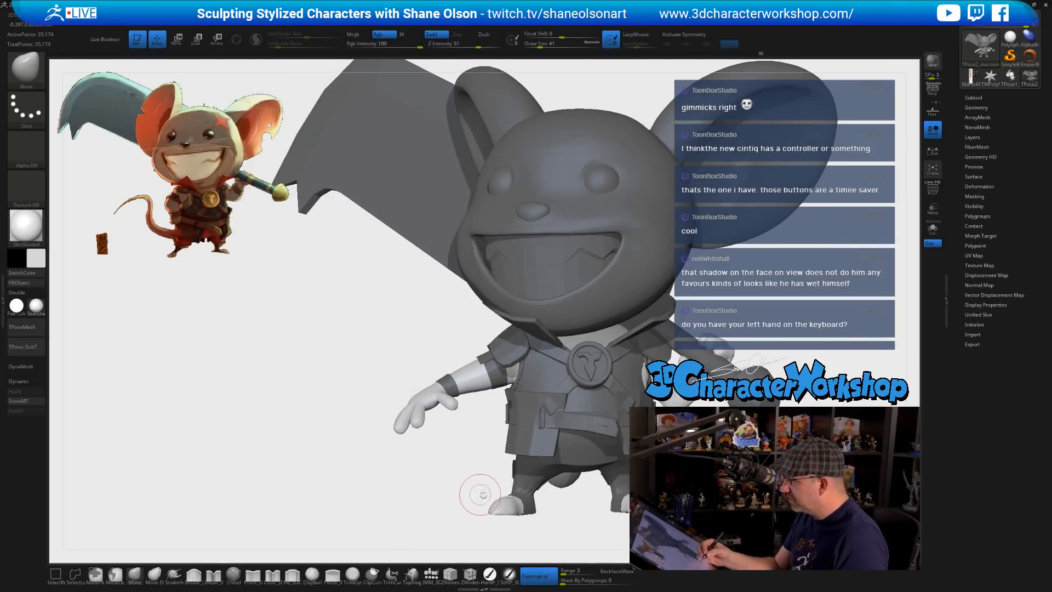
ctrl+shift+click(534, 362)
ctrl+shift+click(522, 363)
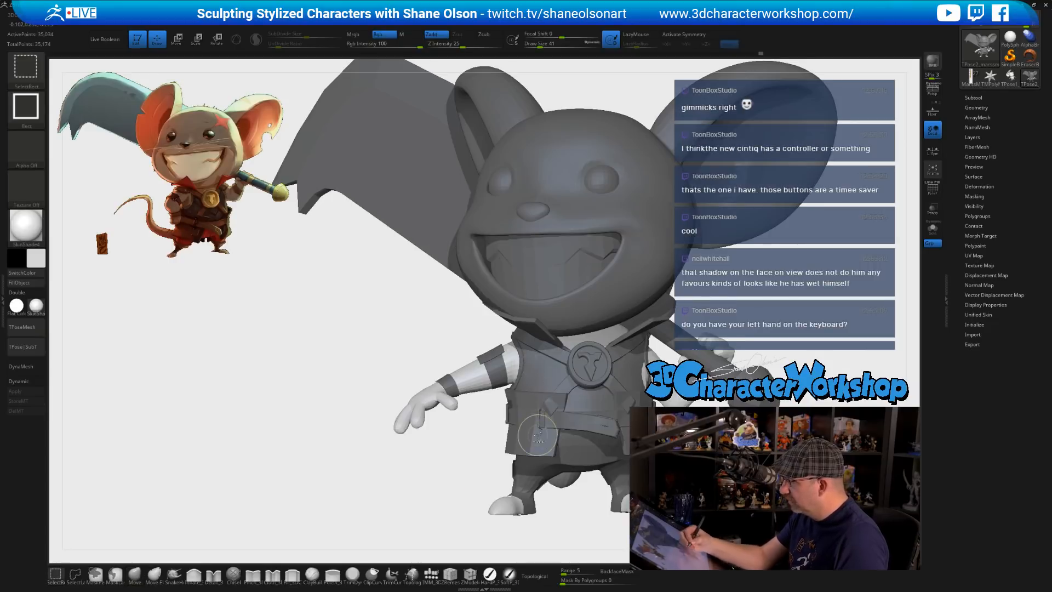
ctrl+right_drag(540, 382, 502, 462)
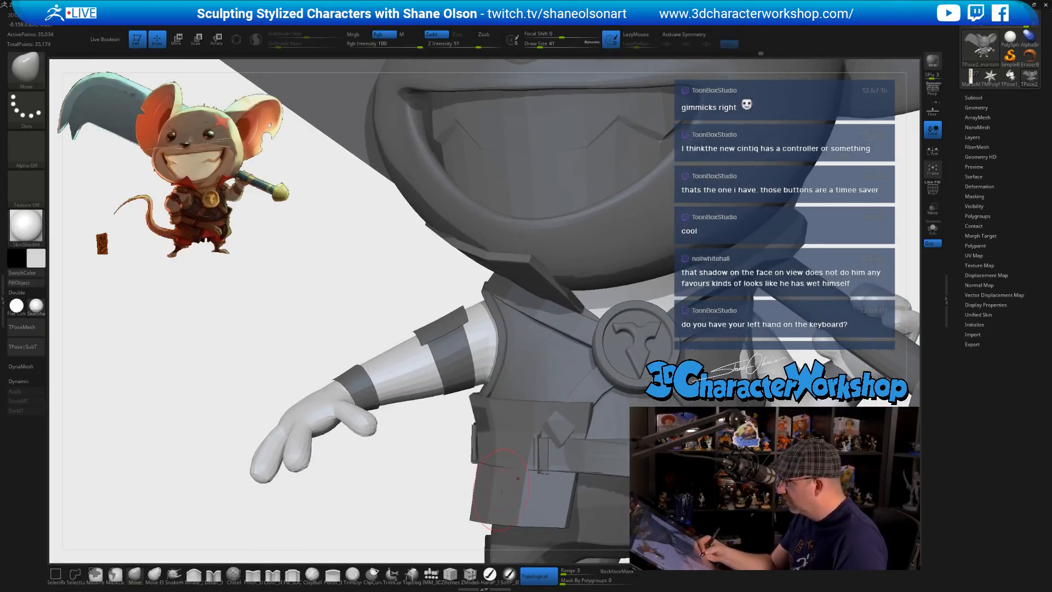
- Try to mask the body around the lowered arm with a transpose mask starting at the shoulder
key(w)
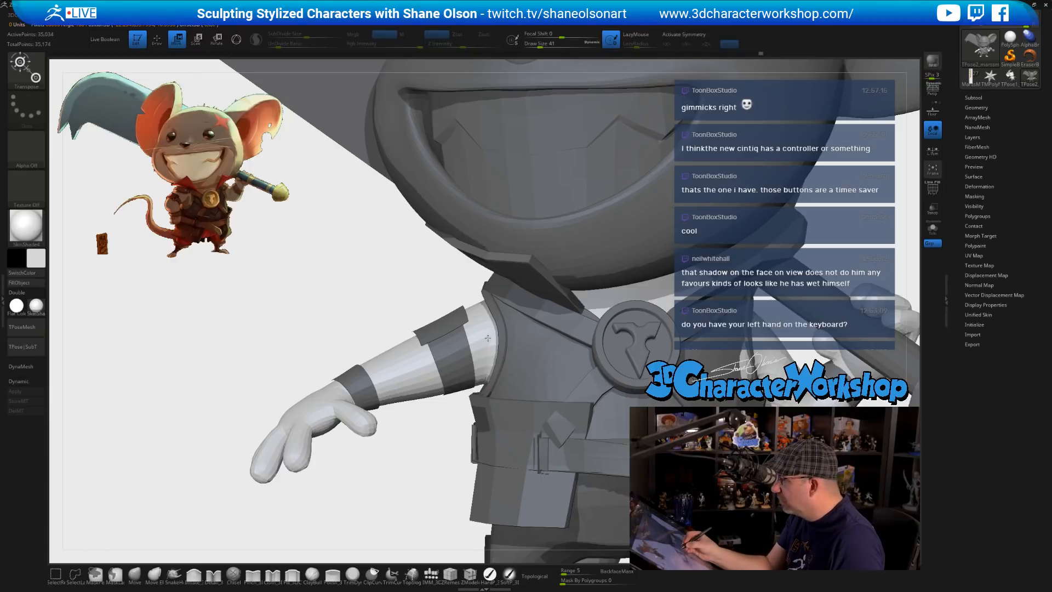
ctrl+drag(489, 338, 456, 348)
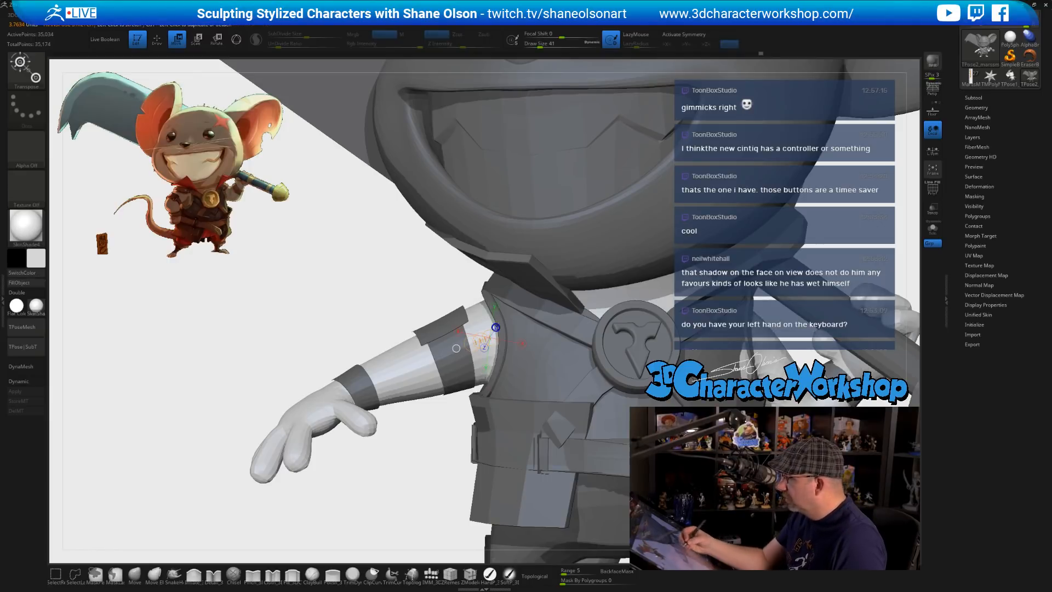
ctrl+click(481, 333)
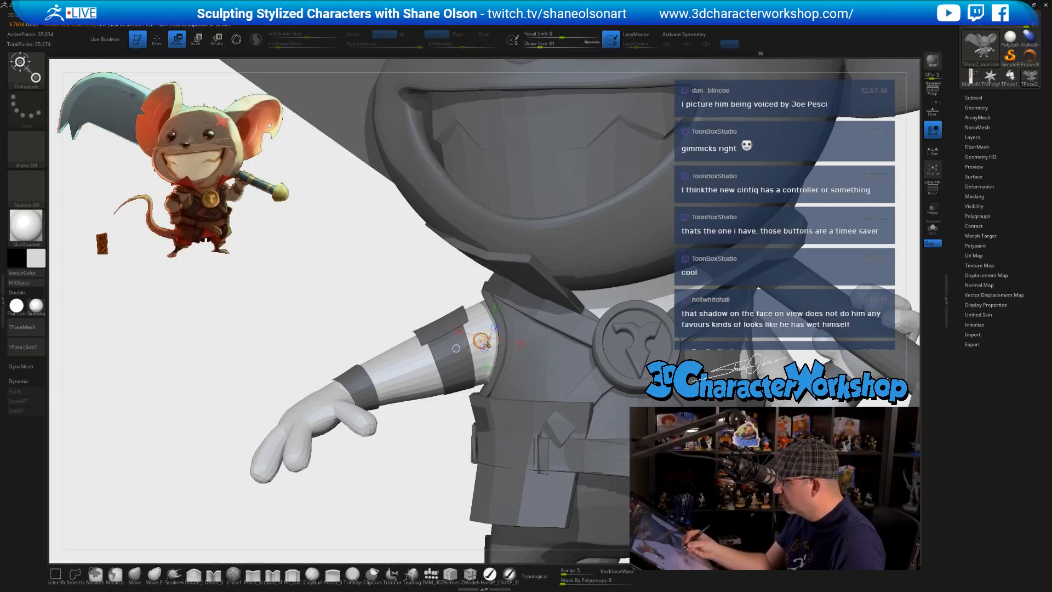
ctrl+drag(419, 239, 406, 234)
ctrl+drag(490, 339, 459, 349)
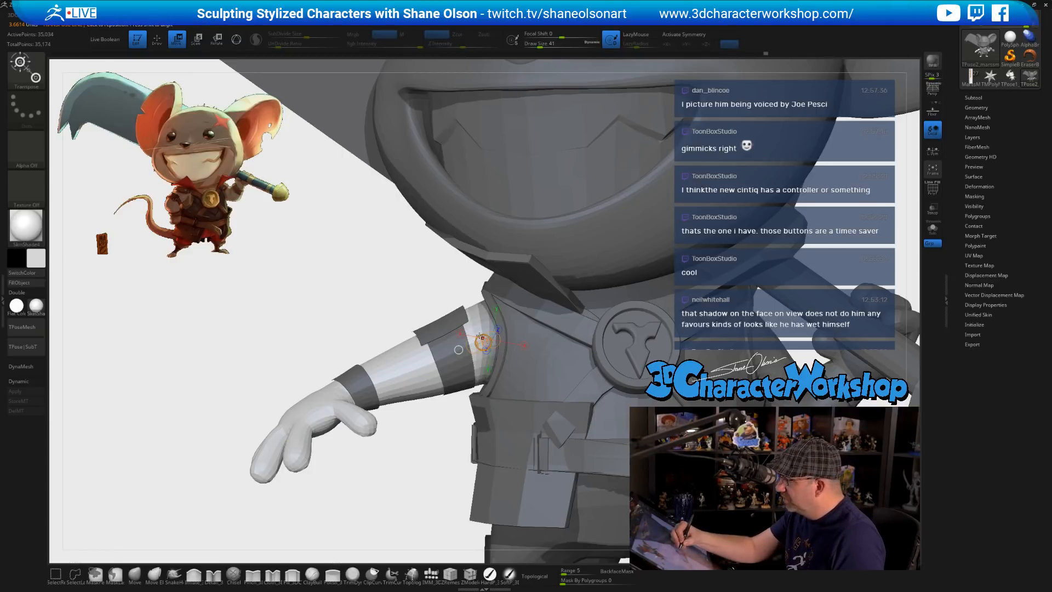
drag(483, 342, 338, 208)
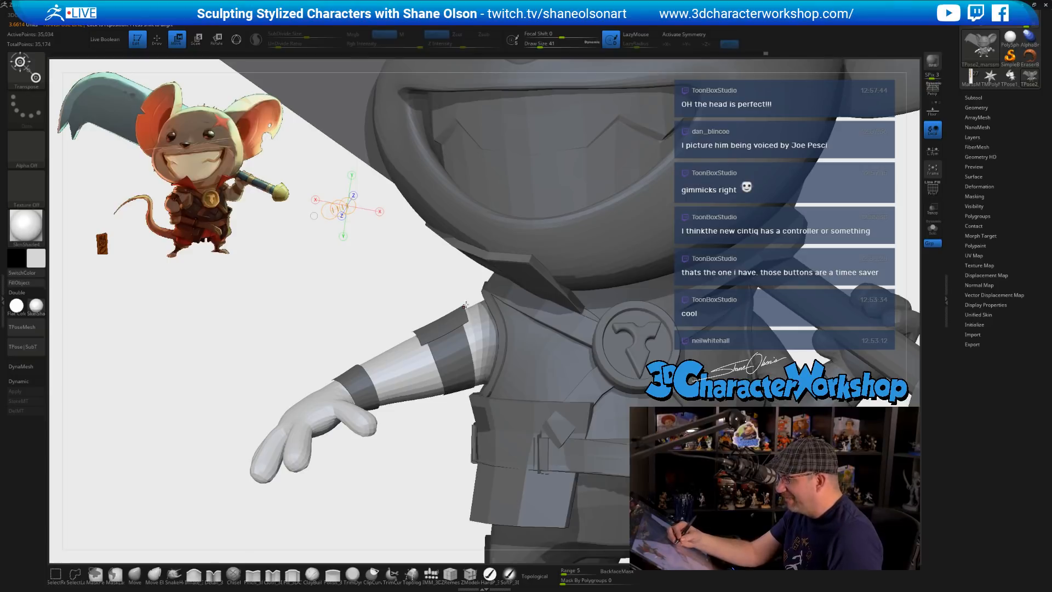
key(ctrl)
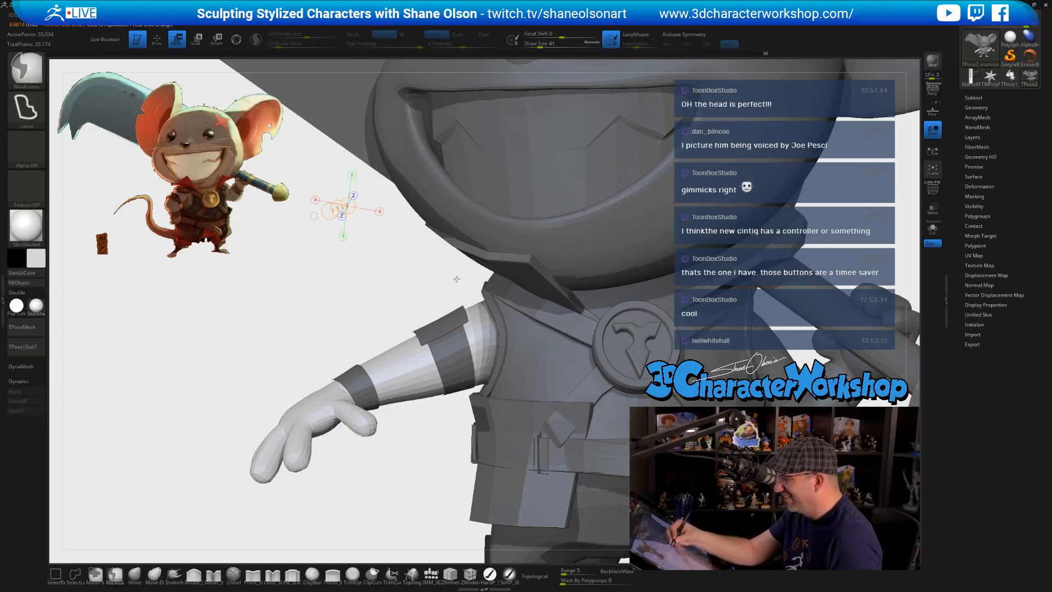
ctrl+click(488, 313)
key(ctrl+z)
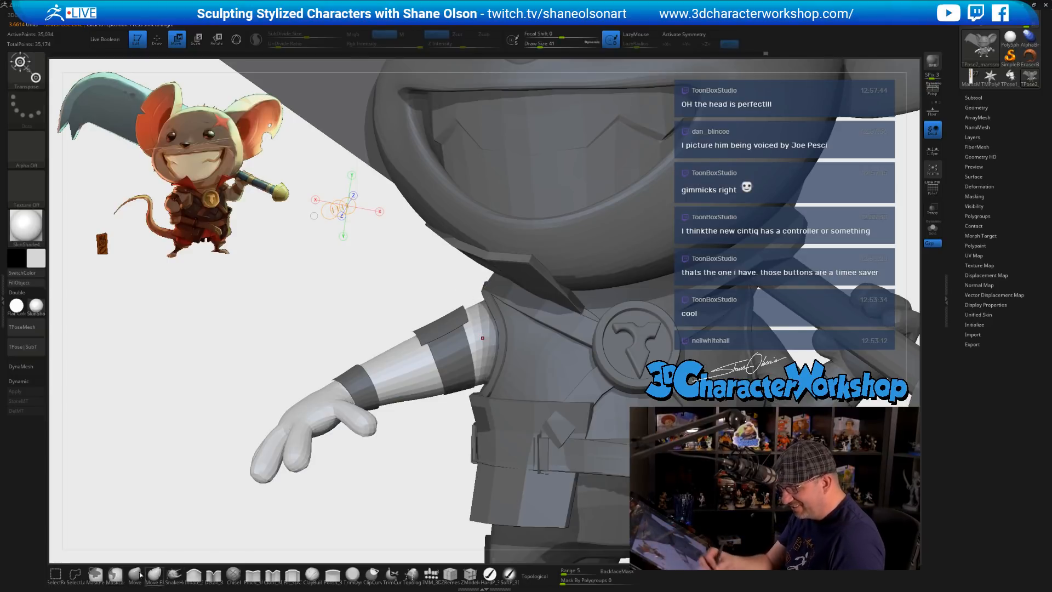
- Mask the whole character except the lowered arm and its bands, using the lasso mask brush
click(95, 574)
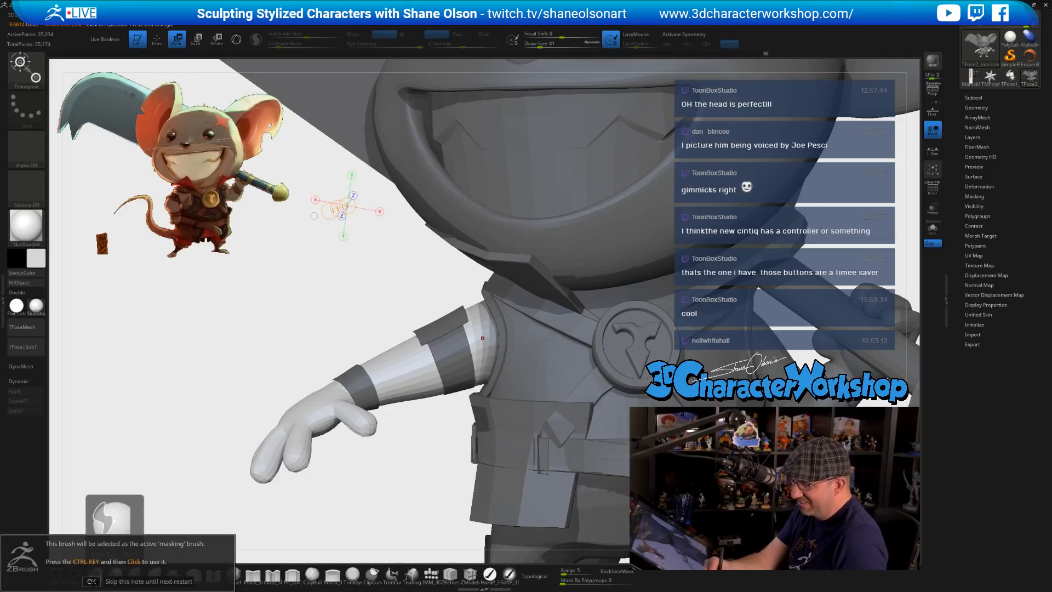
click(92, 582)
mouse_move(448, 426)
ctrl+mouse_down()
mouse_move(452, 280)
mouse_move(267, 372)
mouse_move(312, 510)
ctrl+mouse_up()
mouse_move(491, 410)
right_down()
mouse_move(495, 462)
mouse_move(459, 412)
right_up()
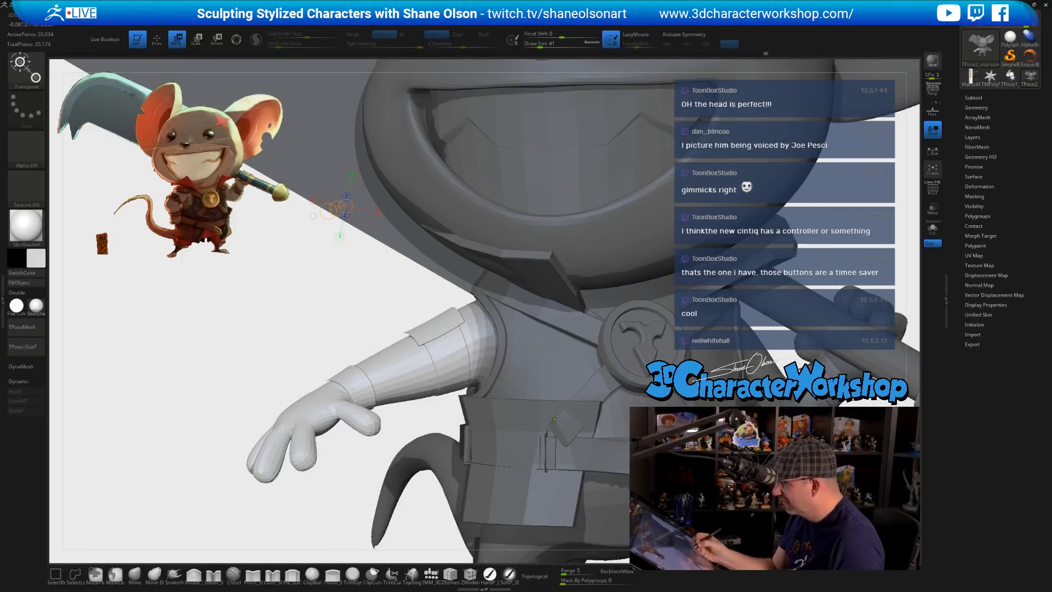
ctrl+right_drag(551, 360, 554, 439)
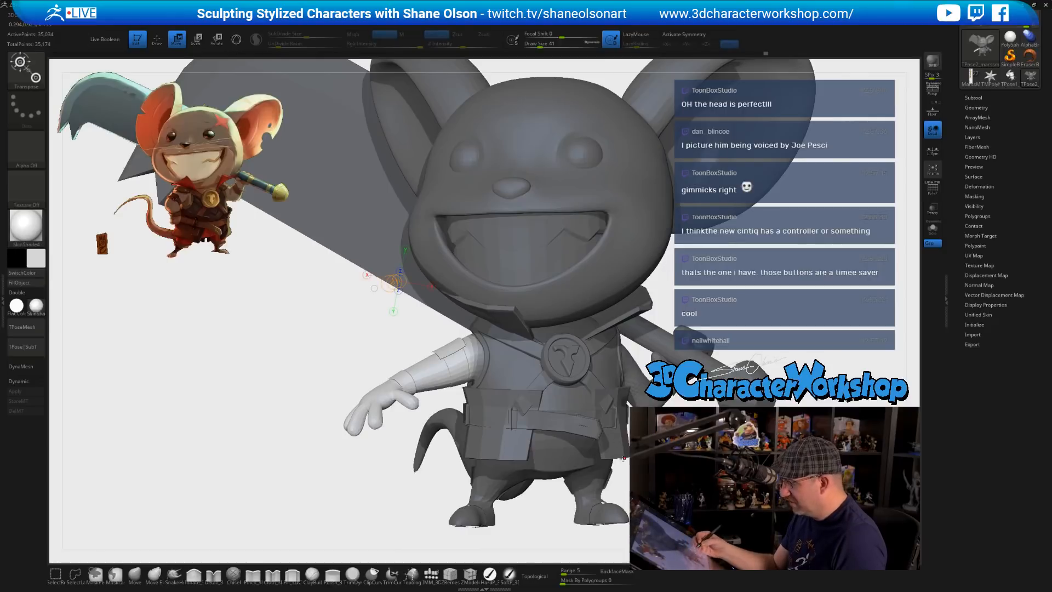
- Place the transpose line at the shoulder of the unmasked arm and switch to the rotation gizmo there
key(q)
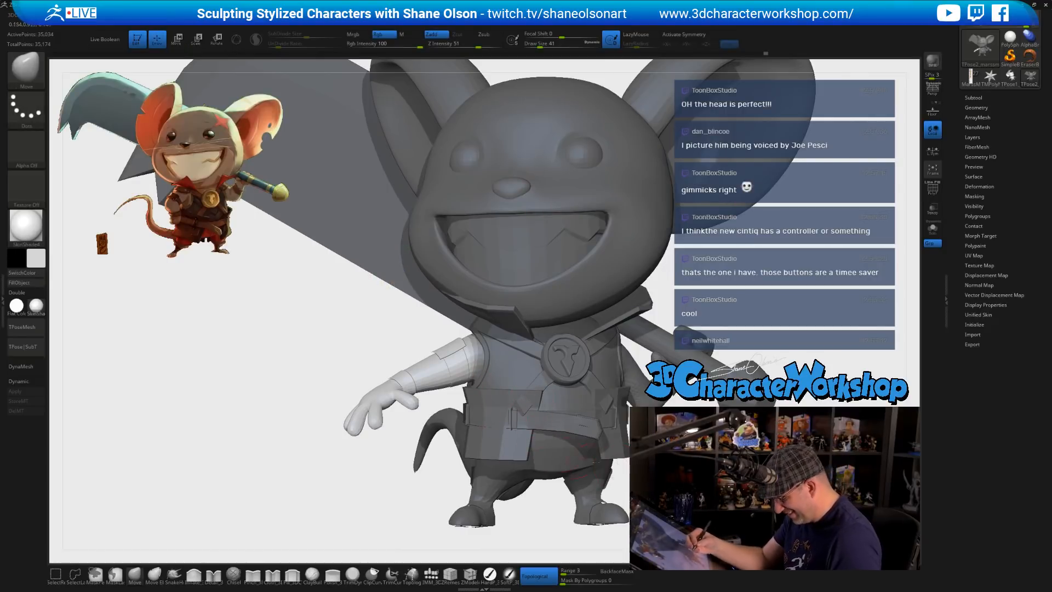
key(e)
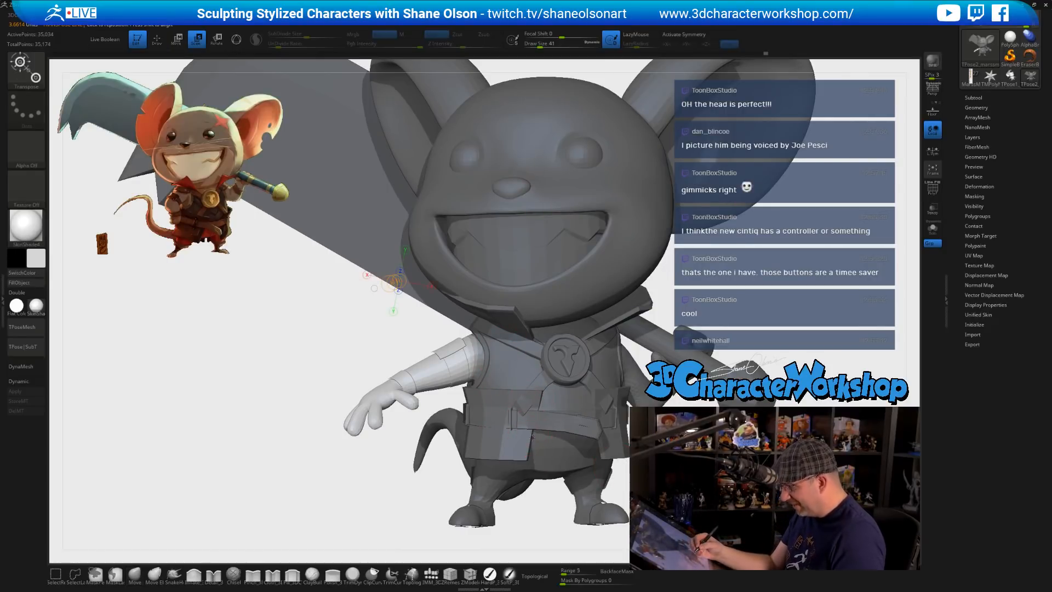
drag(441, 356, 726, 317)
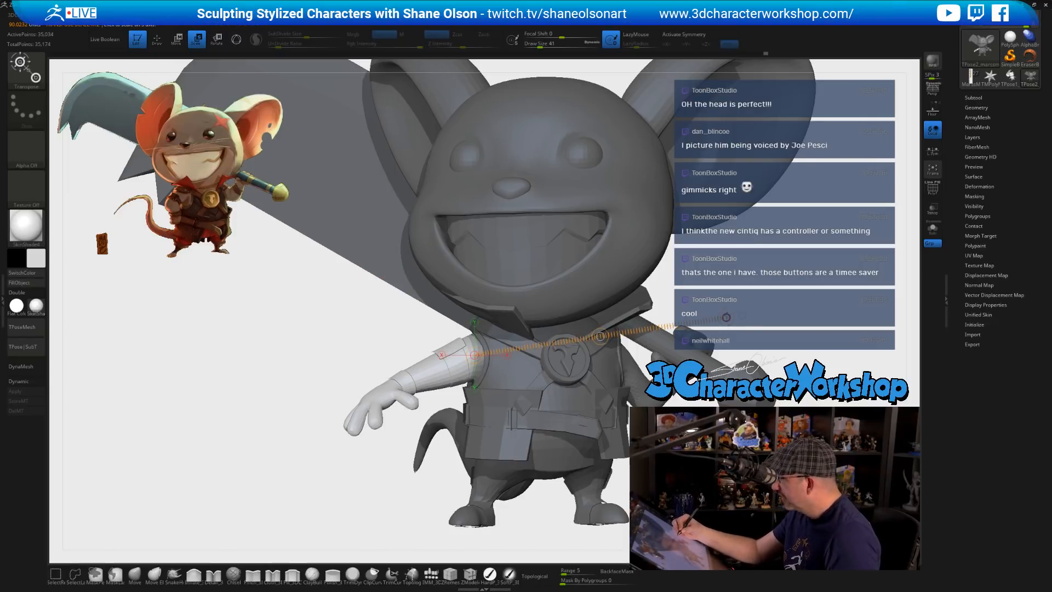
key(r)
drag(723, 307, 611, 243)
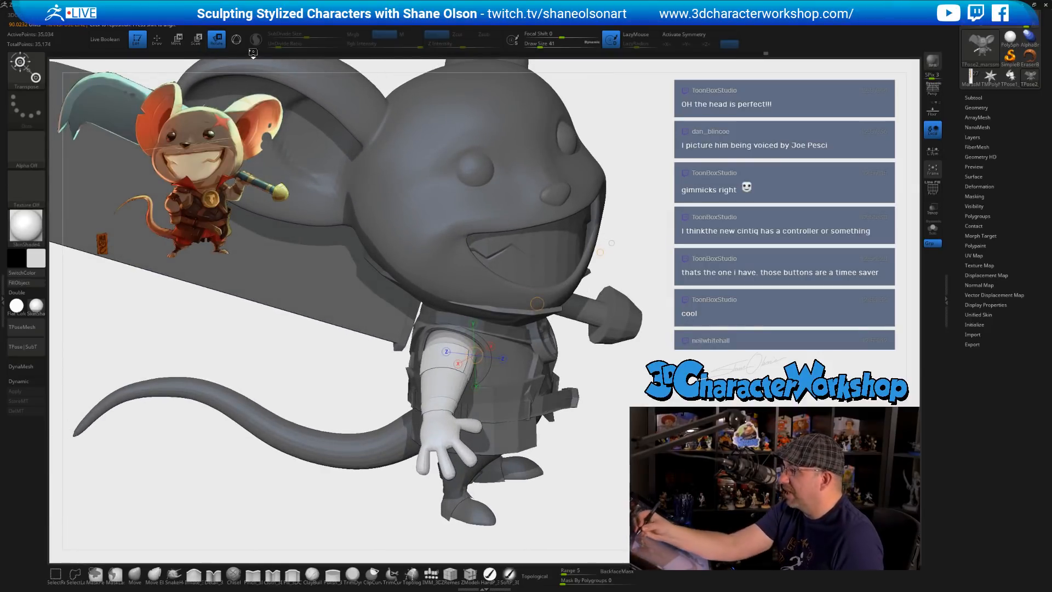
click(241, 47)
- Align the gizmo's pivot with the lowered arm's shoulder joint, from both the front and the side
alt+drag(590, 379, 667, 488)
alt+drag(596, 432, 566, 425)
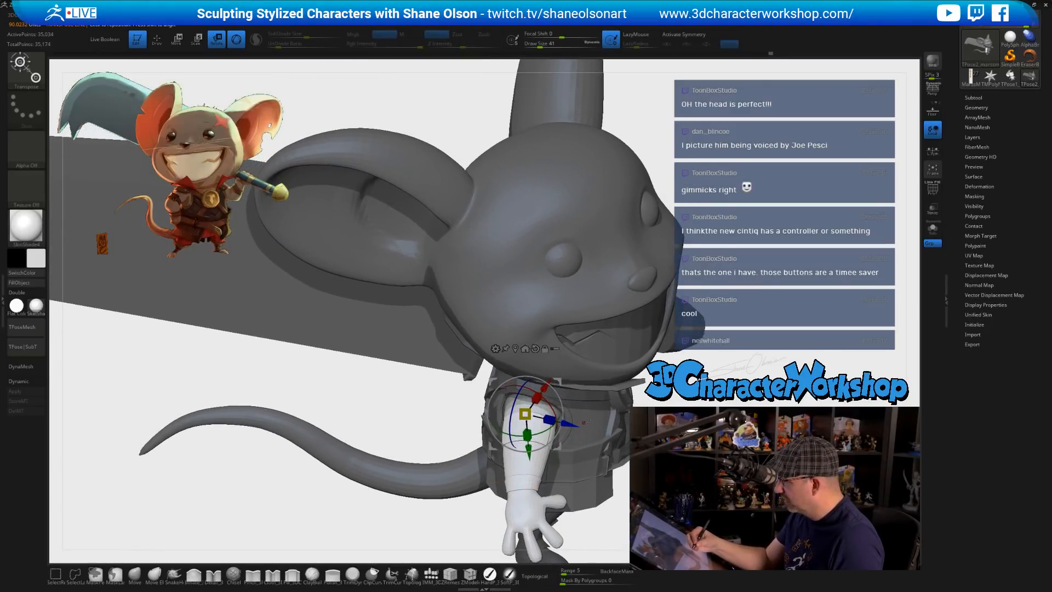
drag(653, 433, 592, 416)
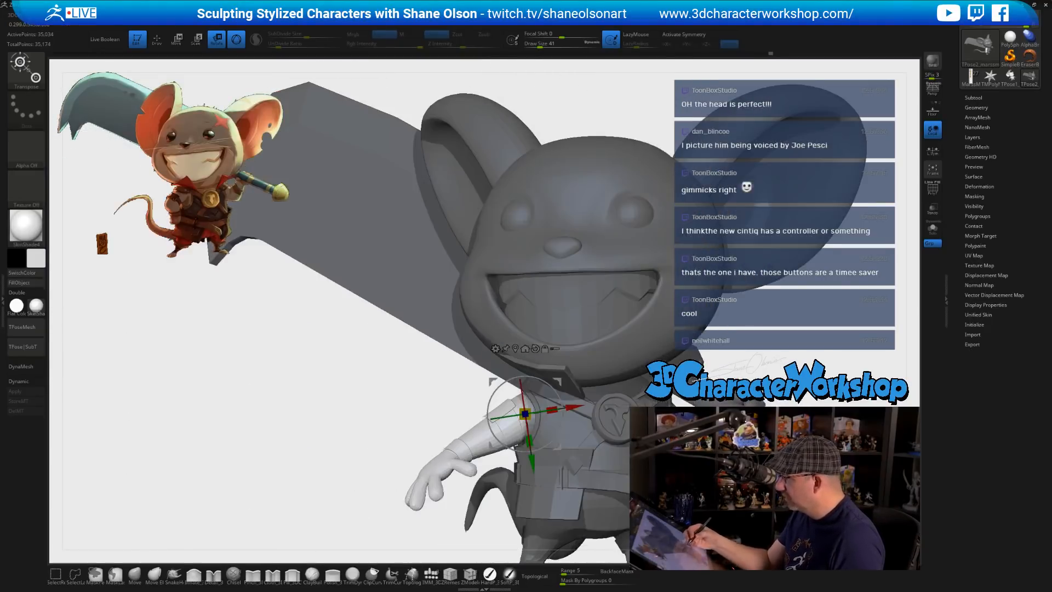
alt+drag(560, 382, 564, 381)
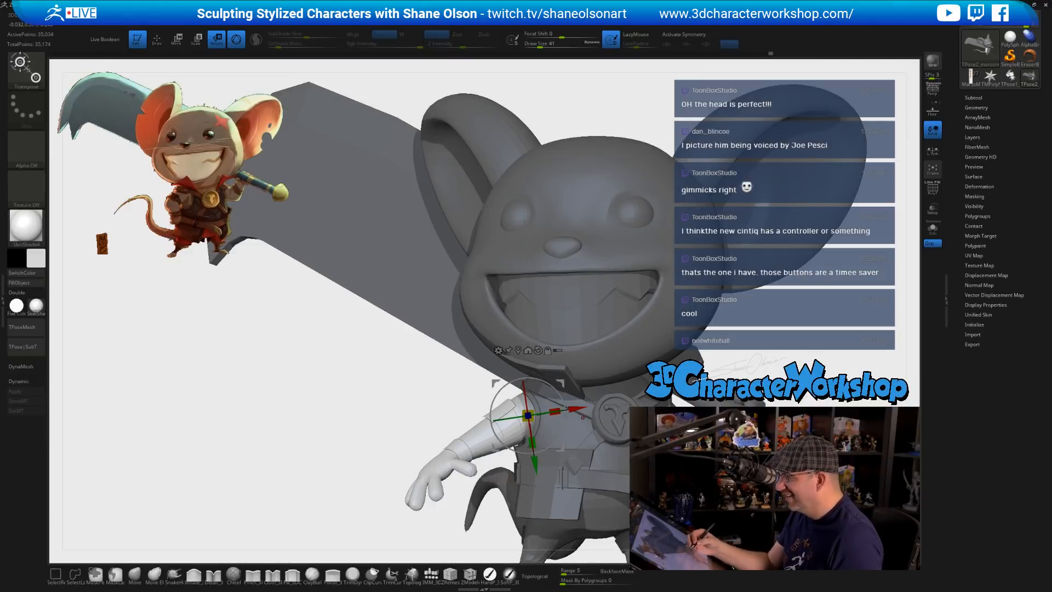
right_drag(587, 418, 617, 418)
drag(605, 403, 580, 405)
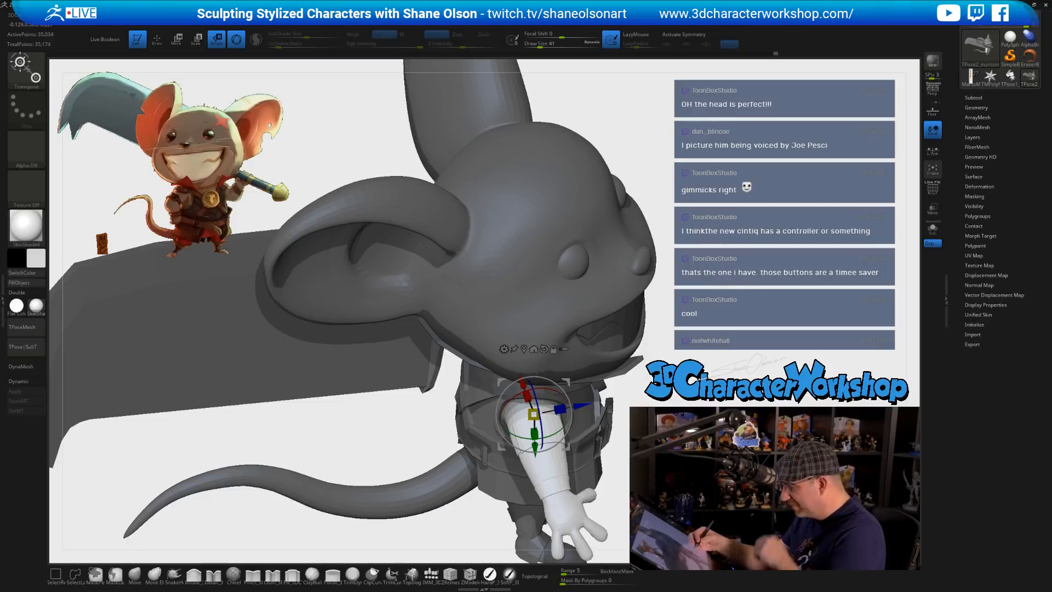
drag(328, 494, 329, 427)
drag(384, 466, 241, 482)
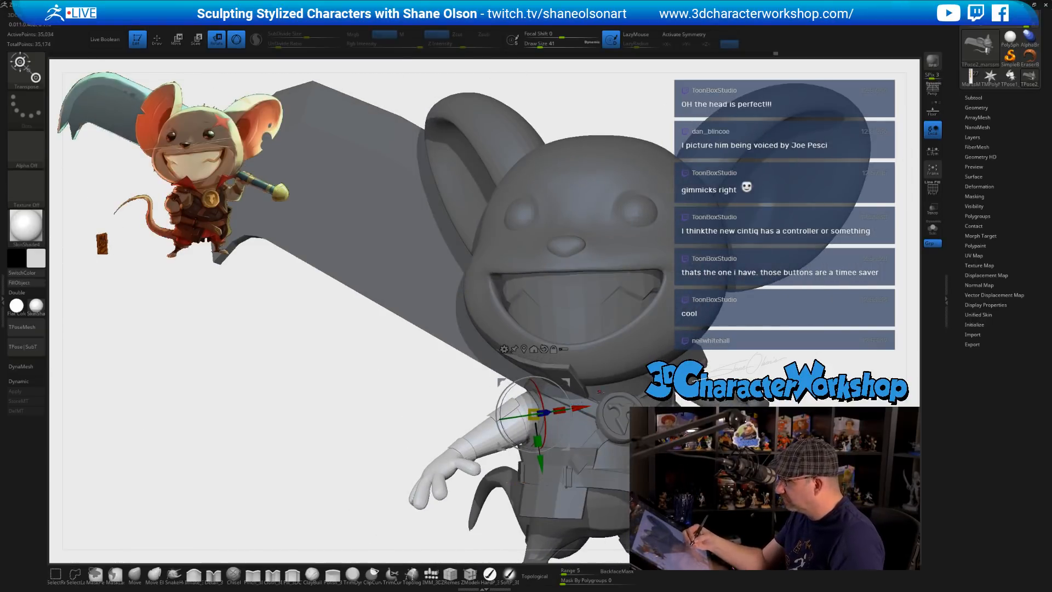
- Rotate the unmasked arm around its shoulder pivot to turn the hand and spread the fingers toward the front
alt+right_drag(577, 412, 557, 386)
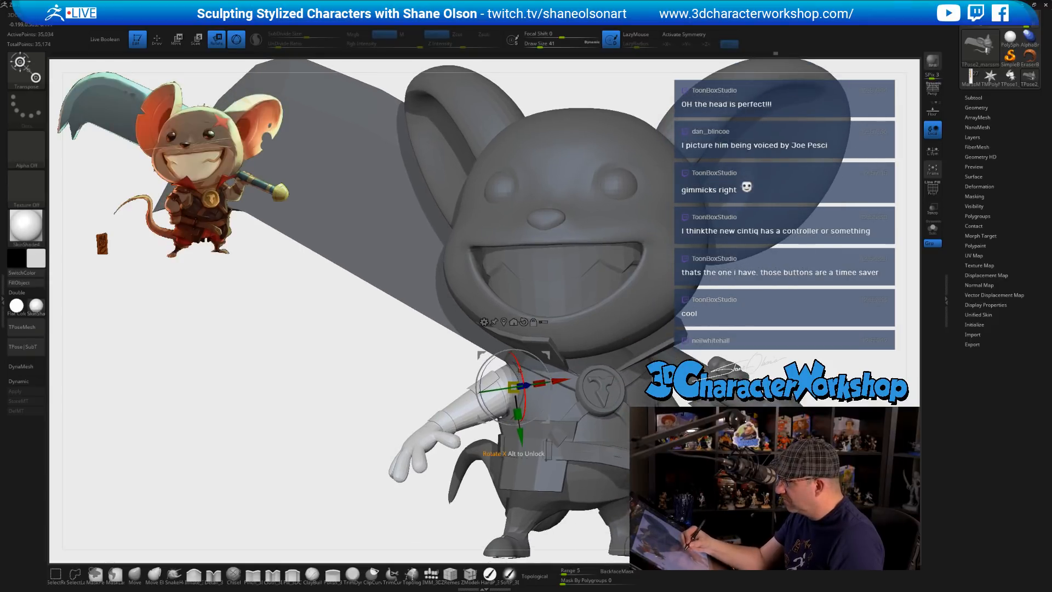
drag(558, 385, 523, 382)
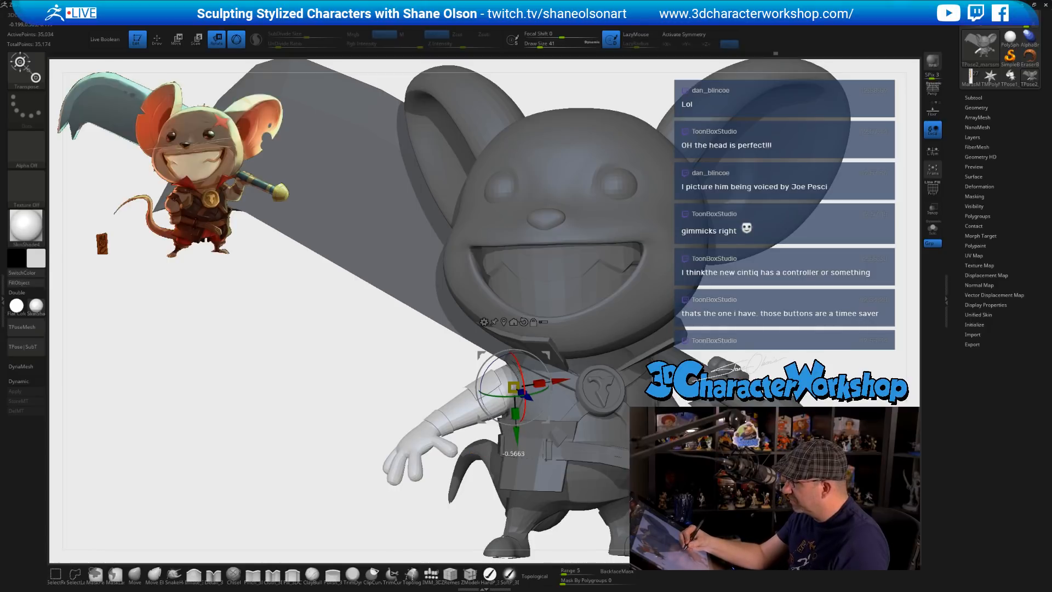
key(q)
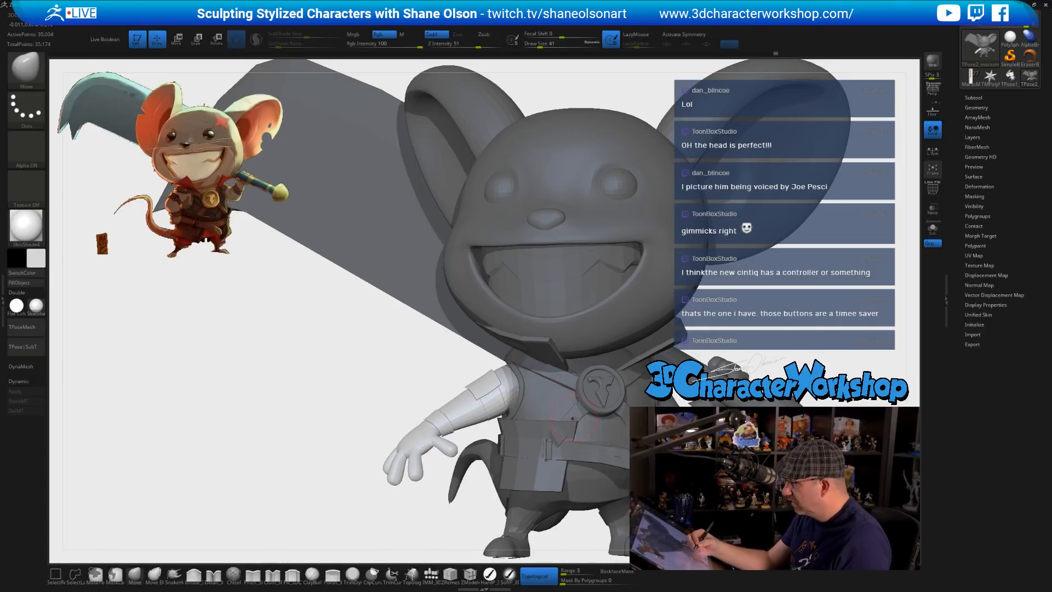
key(space)
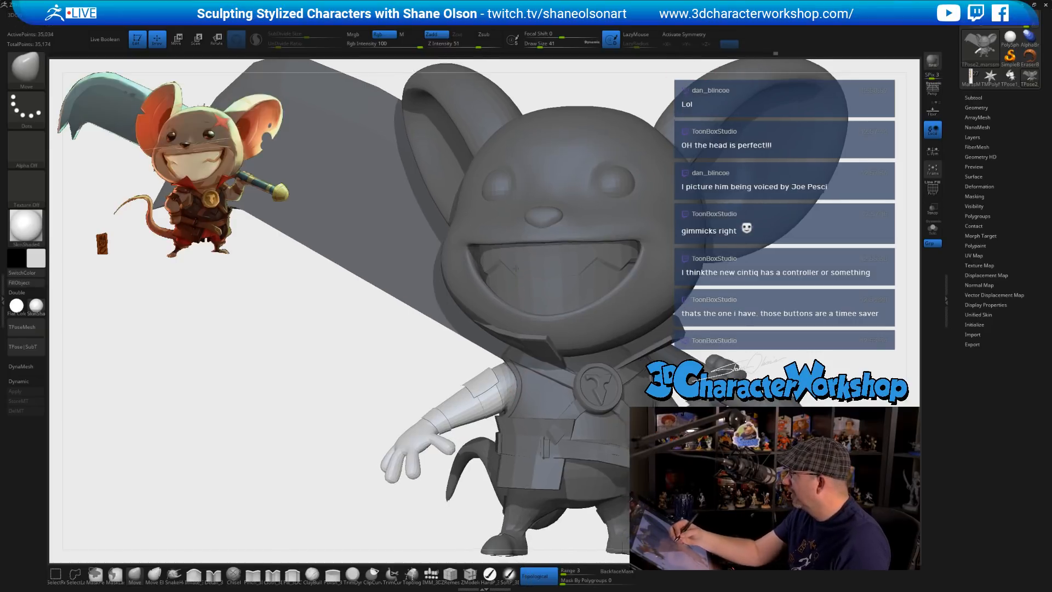
alt+drag(535, 300, 502, 282)
key(e)
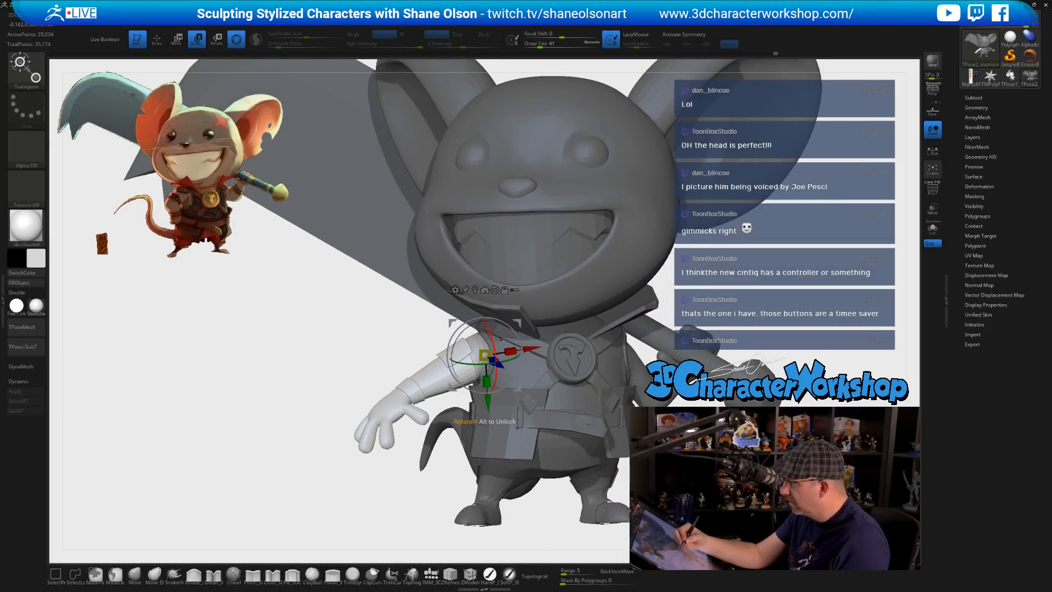
drag(485, 355, 526, 376)
right_drag(534, 387, 408, 295)
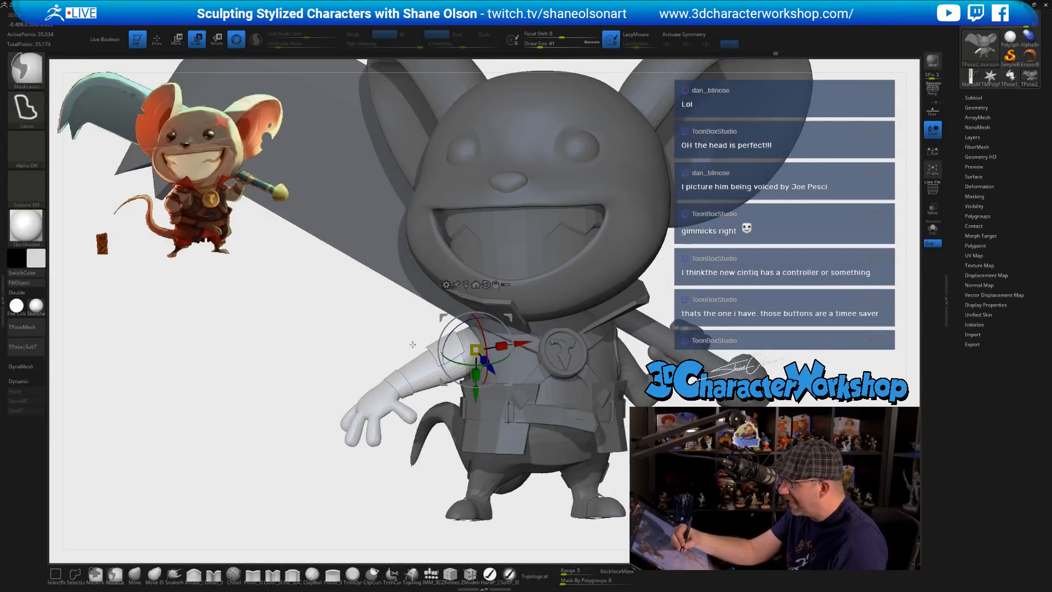
- Mask the upper arm down to the elbow, leaving only the forearm and hand free, and activate the Move brush
mouse_move(412, 347)
ctrl+mouse_down()
mouse_move(293, 446)
mouse_move(351, 485)
mouse_move(415, 428)
mouse_move(410, 350)
mouse_move(474, 293)
mouse_move(523, 438)
mouse_move(417, 439)
mouse_move(410, 351)
ctrl+mouse_up()
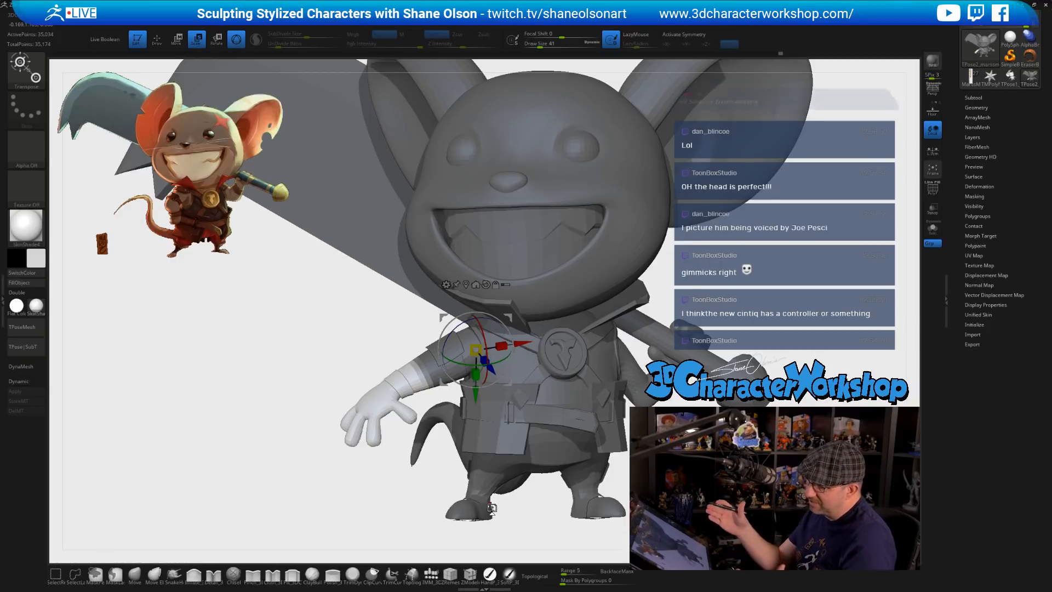
key(q)
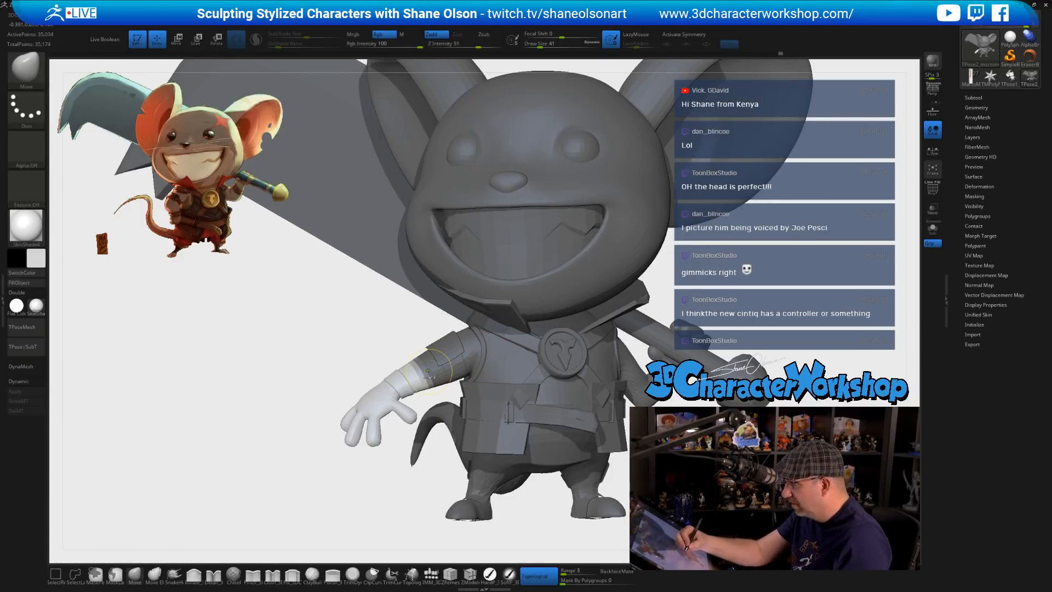
key(b)
key(m)
key(v)
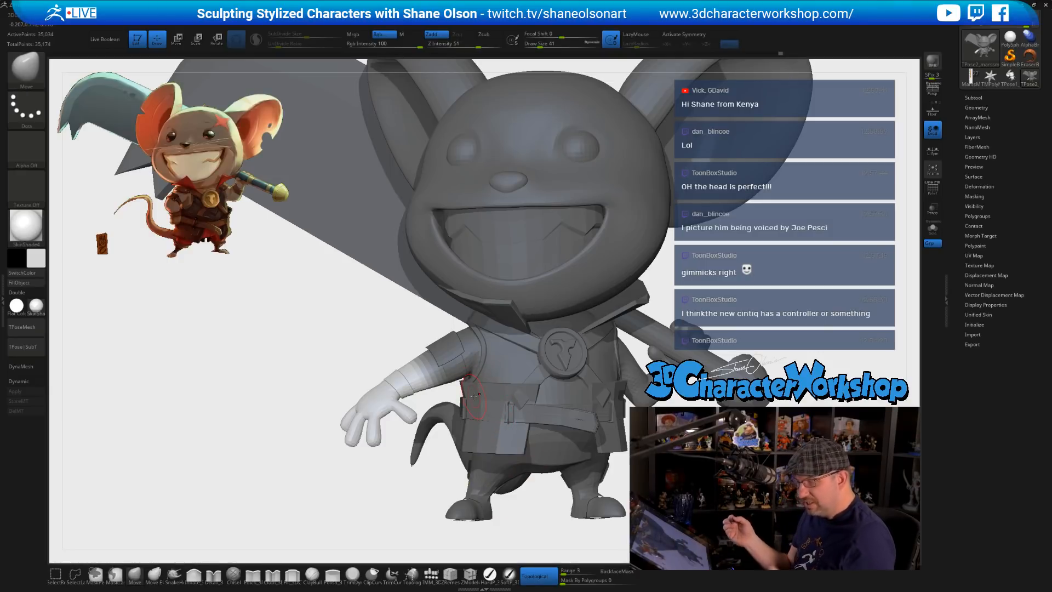
- Move the gizmo pivot to the elbow of the unmasked arm and rotate the forearm down toward the body
right_drag(522, 396, 496, 356)
key(w)
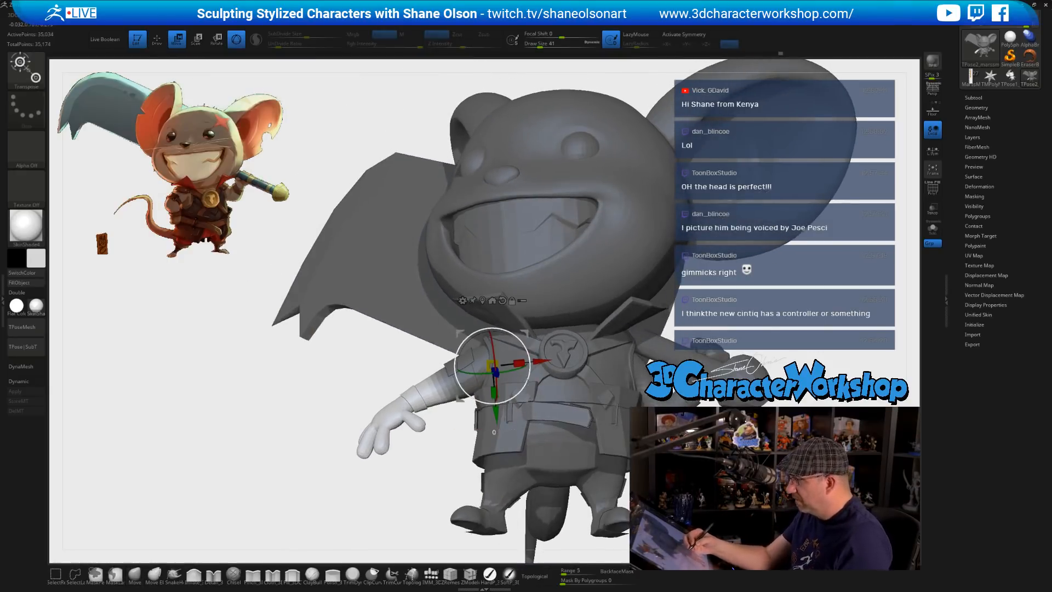
mouse_move(518, 424)
right_down()
mouse_move(519, 390)
mouse_move(439, 228)
mouse_move(506, 326)
mouse_move(483, 332)
right_up()
right_click(481, 372)
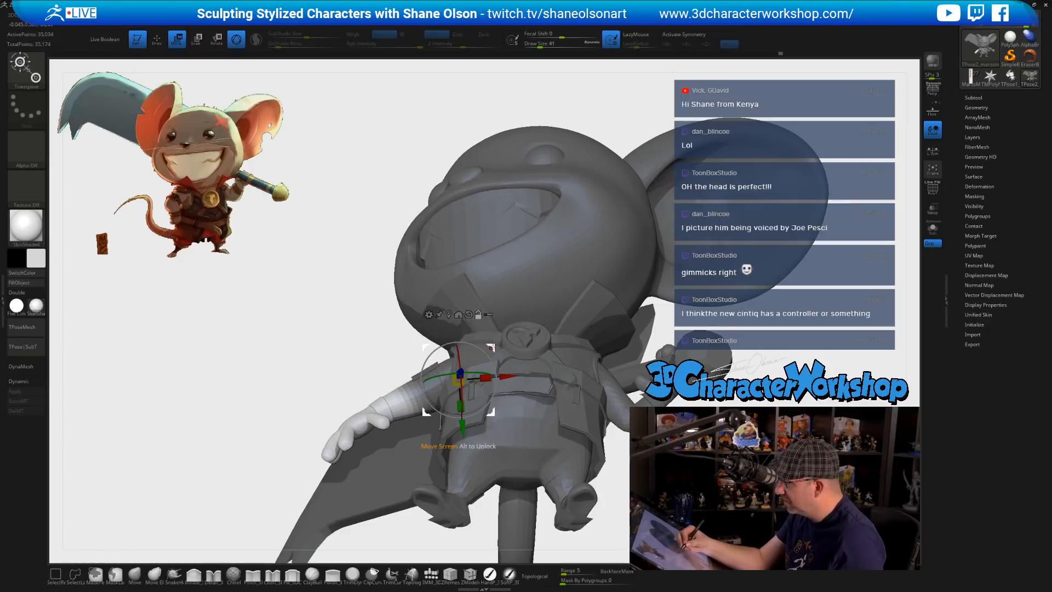
alt+drag(492, 344, 406, 341)
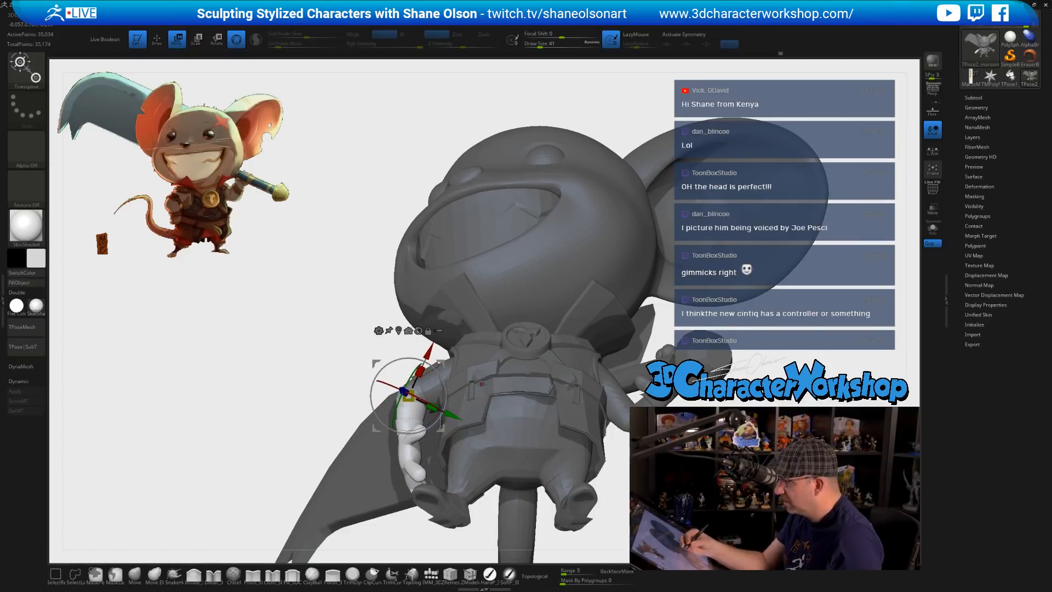
right_drag(409, 351, 508, 402)
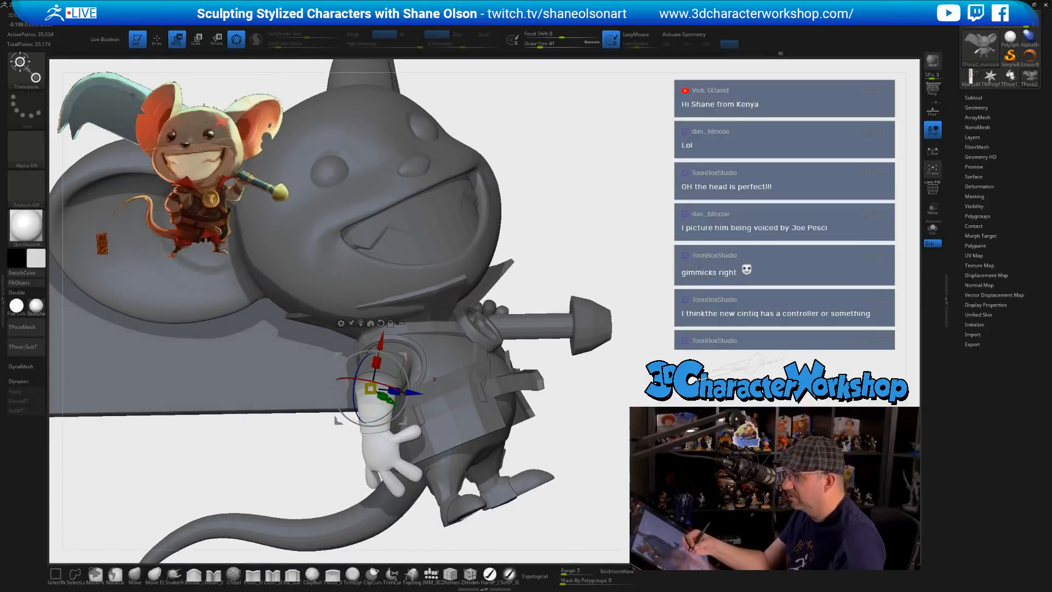
- Refine the forearm's rotation at the elbow so the hand sits against the character's hip
drag(344, 378, 354, 411)
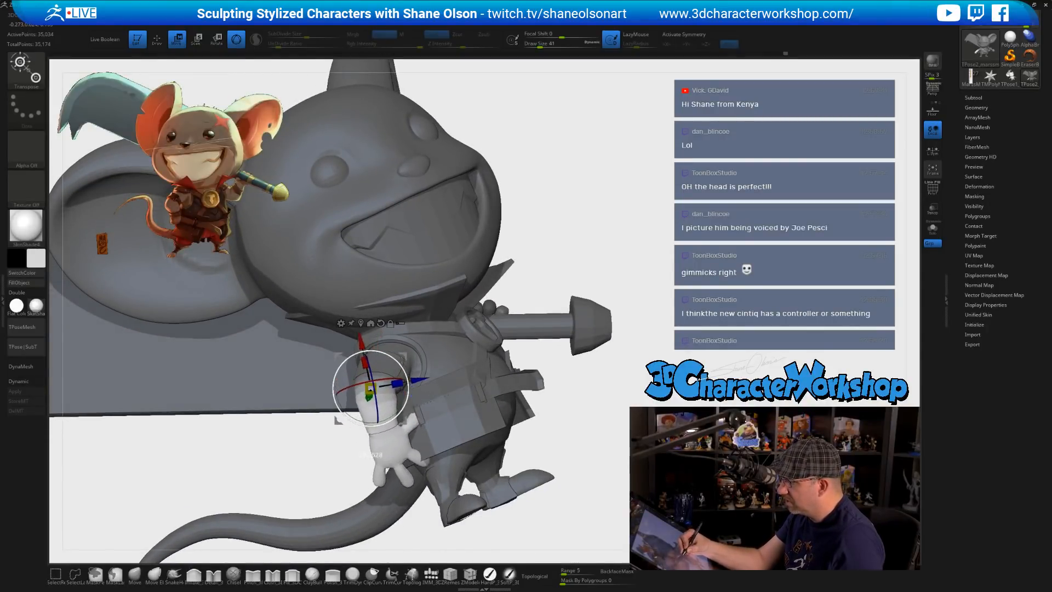
right_drag(485, 403, 430, 345)
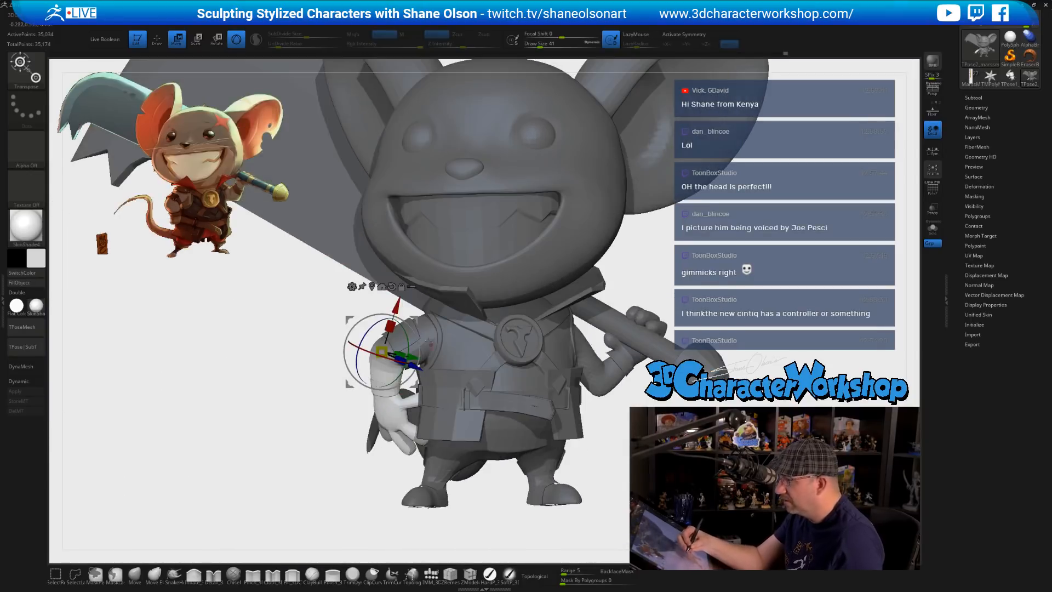
drag(405, 317, 418, 331)
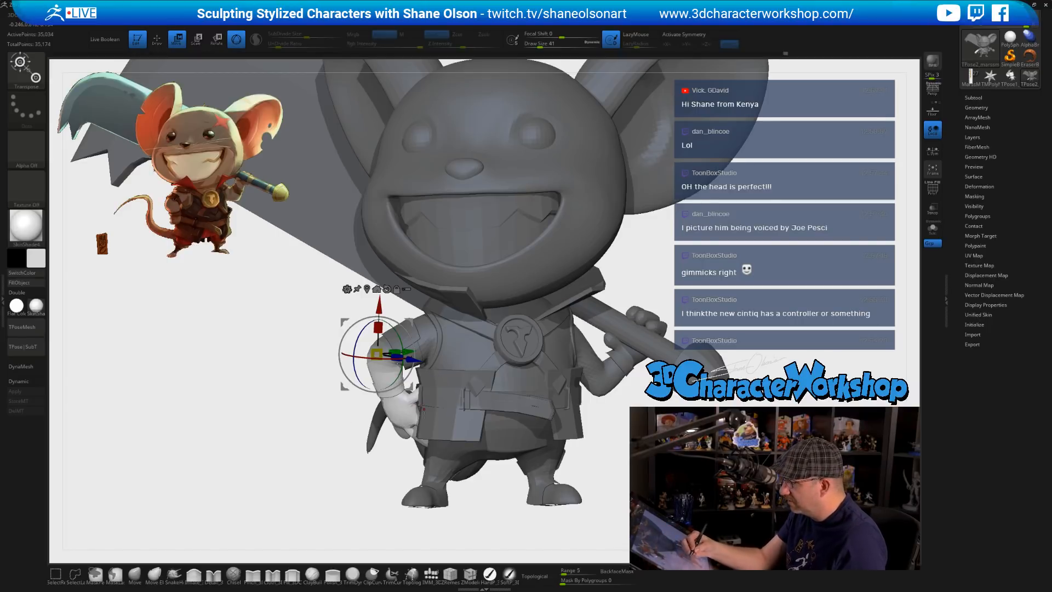
- Extend the mask down the forearm to the wrist, leaving only the hand free, and blur the mask edge
mouse_move(423, 410)
right_down()
mouse_move(540, 408)
mouse_move(424, 410)
mouse_move(414, 378)
mouse_move(410, 406)
mouse_move(370, 444)
right_up()
mouse_move(359, 438)
ctrl+mouse_down()
mouse_move(331, 423)
mouse_move(425, 351)
ctrl+mouse_up()
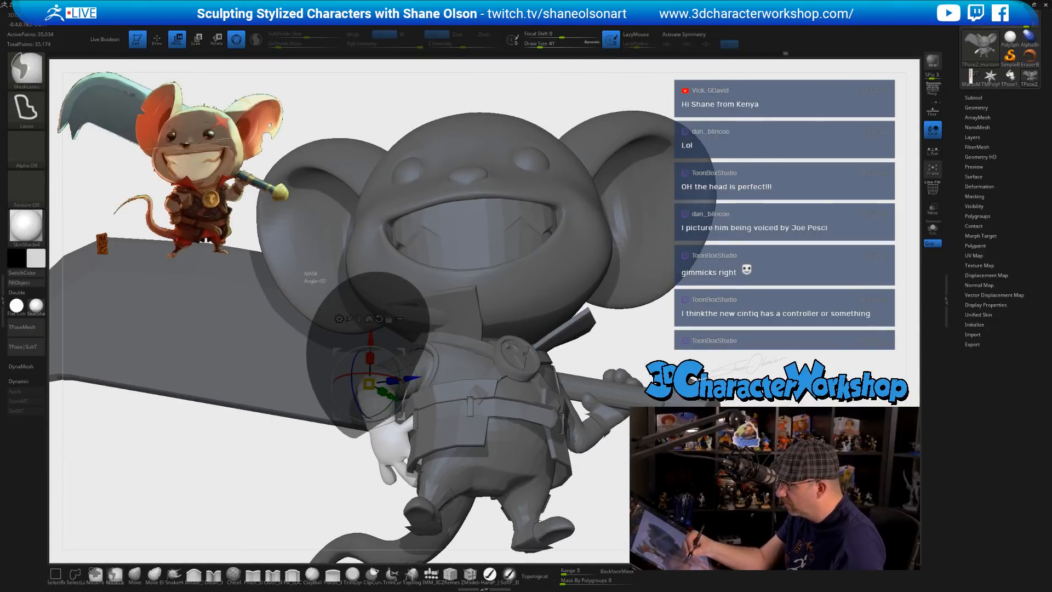
ctrl+drag(397, 422, 383, 431)
mouse_move(372, 433)
right_down()
mouse_move(527, 374)
mouse_move(671, 350)
right_up()
key(space)
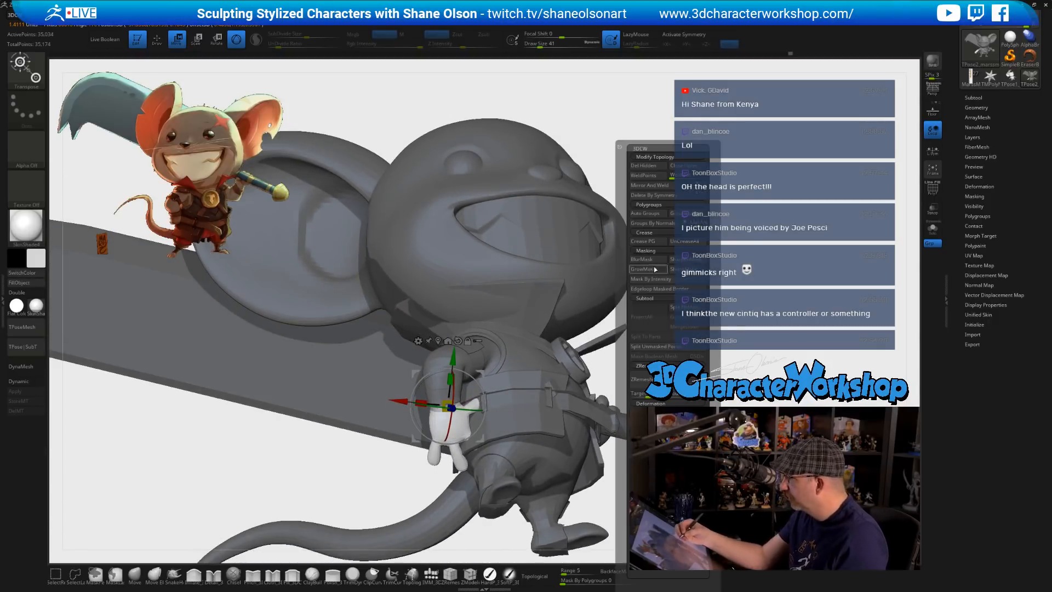
click(649, 260)
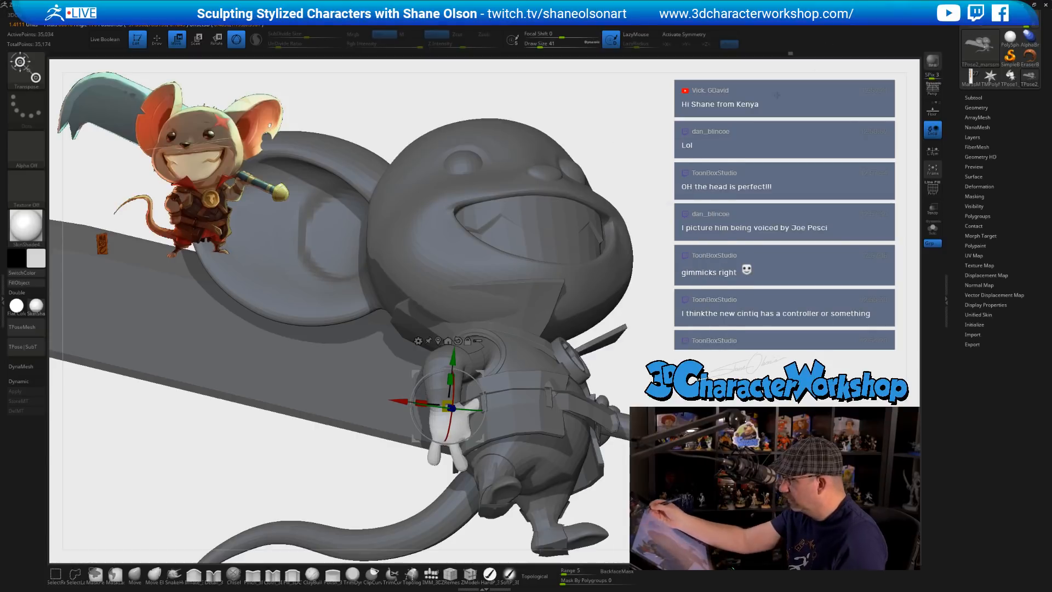
- Rotate the unmasked hand at the wrist from the side and front so it rests on the hip
alt+right_drag(654, 332, 574, 363)
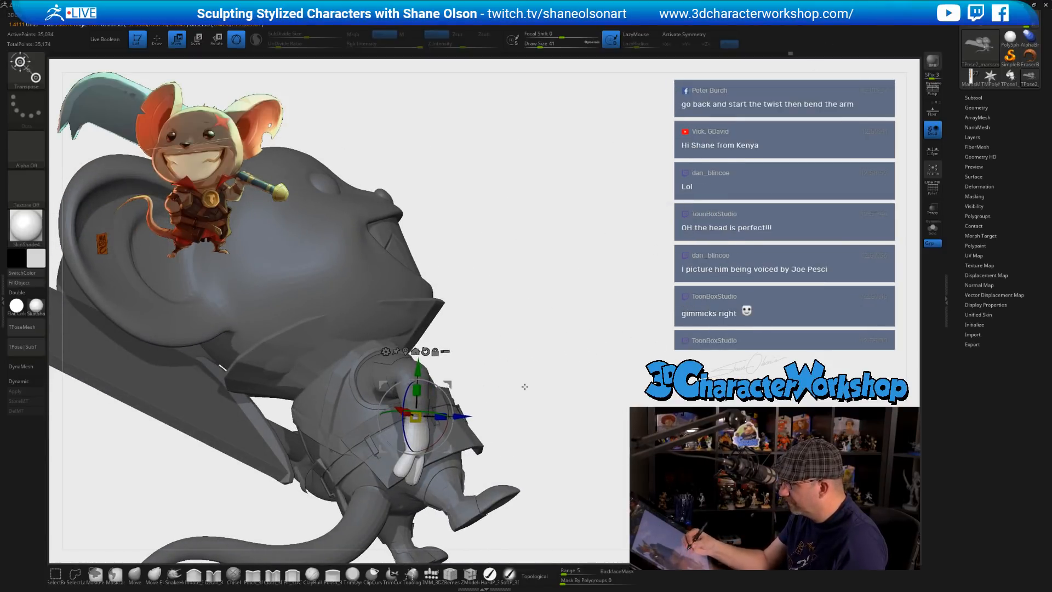
mouse_move(521, 384)
right_down()
mouse_move(495, 402)
mouse_move(580, 317)
right_up()
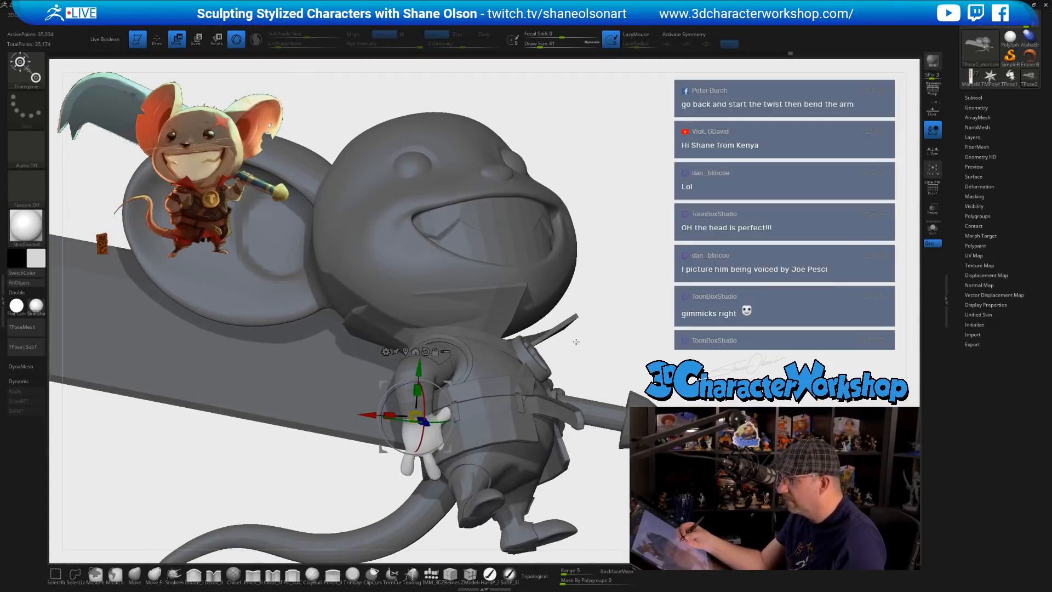
right_drag(549, 378, 453, 393)
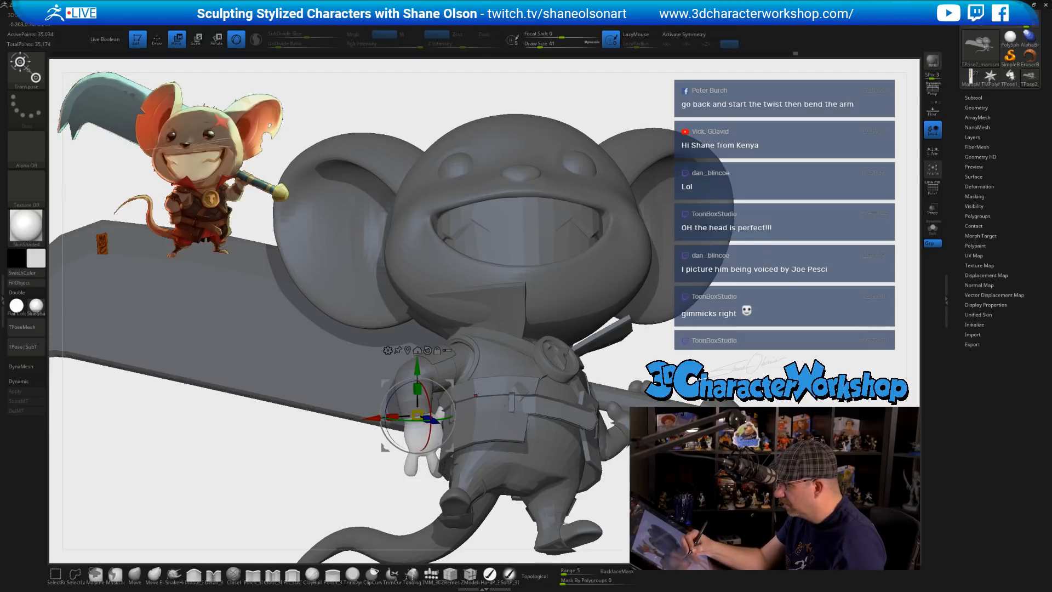
right_drag(476, 394, 463, 397)
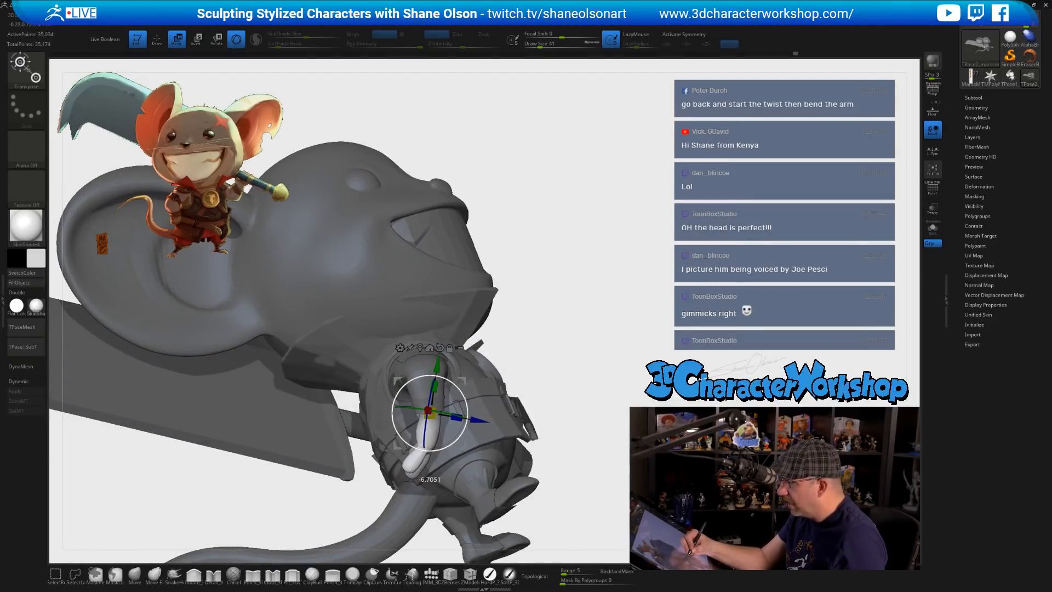
drag(465, 398, 465, 397)
right_drag(583, 338, 604, 344)
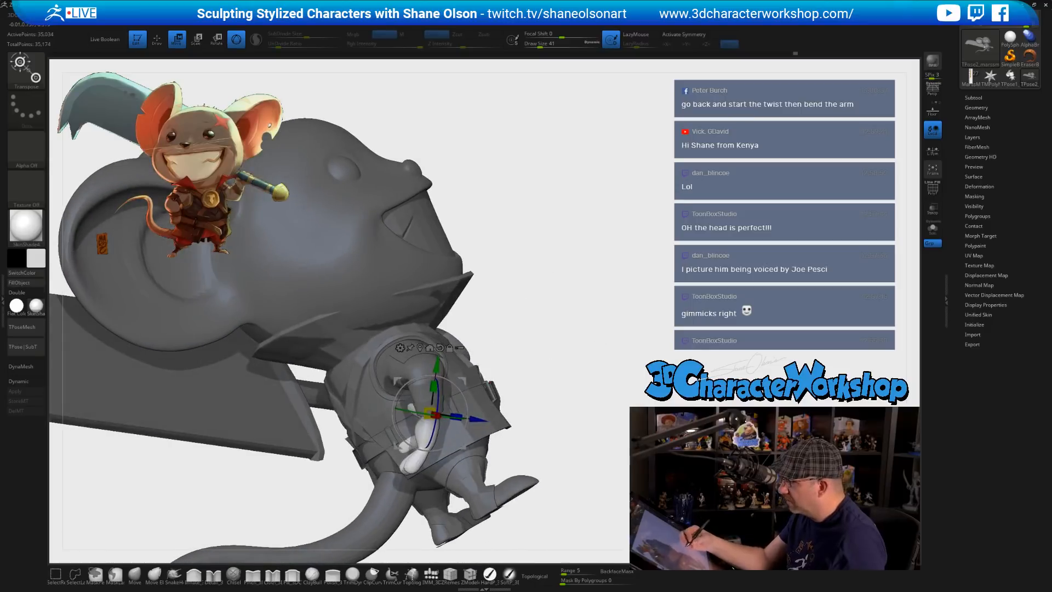
drag(431, 474, 433, 475)
mouse_move(531, 396)
right_down()
mouse_move(543, 411)
mouse_move(534, 390)
mouse_move(502, 381)
mouse_move(496, 438)
mouse_move(482, 428)
mouse_move(509, 440)
mouse_move(474, 421)
right_up()
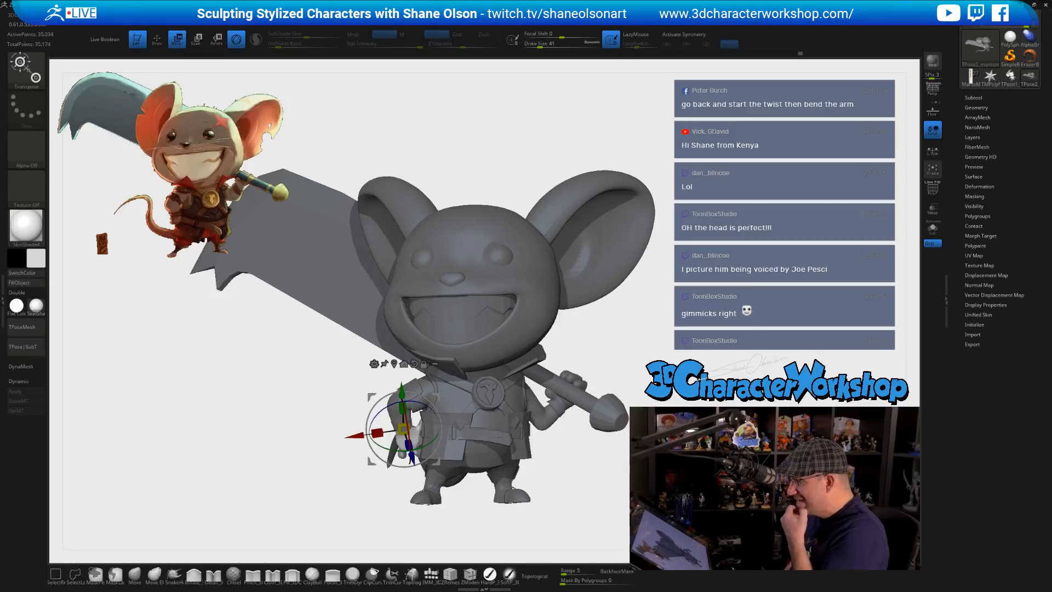
- Clear the mask, return to the Move brush and isolate the body mesh, hiding the head, clothing and sword
ctrl+click(616, 468)
key(q)
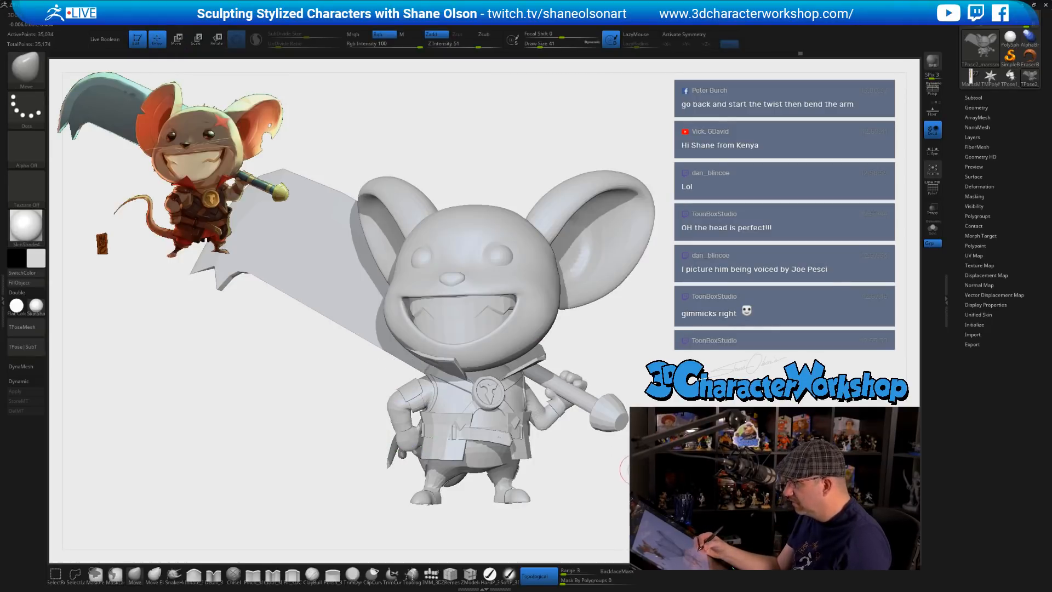
mouse_move(626, 485)
ctrl+right_down()
mouse_move(624, 459)
mouse_move(597, 456)
mouse_move(593, 505)
ctrl+right_up()
ctrl+shift+click(398, 399)
ctrl+shift+drag(333, 383, 348, 403)
ctrl+right_drag(391, 490, 392, 519)
- Set the brush draw size to 54, then reshape and smooth the bent arm around the shoulder and elbow
right_drag(440, 328, 474, 199)
key(s)
drag(455, 262, 459, 260)
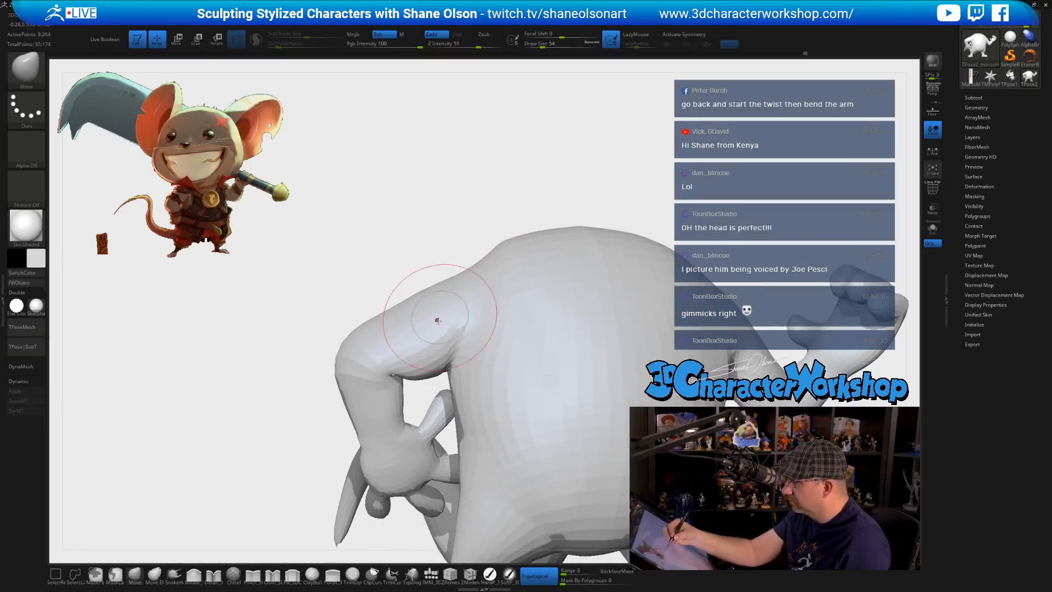
mouse_move(433, 328)
right_down()
mouse_move(418, 376)
mouse_move(341, 364)
mouse_move(452, 352)
mouse_move(430, 364)
right_up()
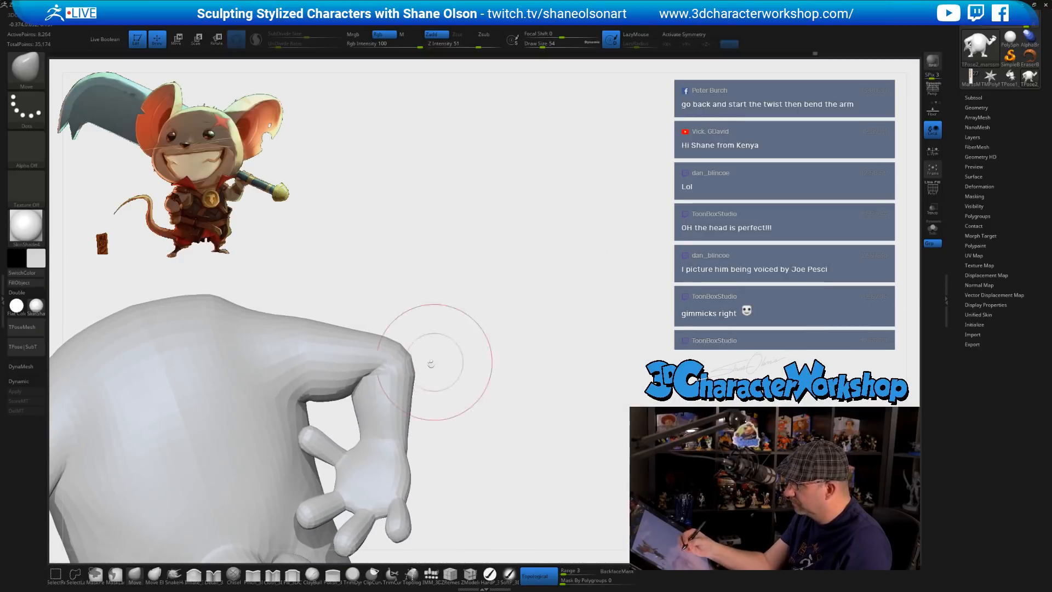
key(shift)
shift+drag(367, 386, 371, 379)
mouse_move(374, 379)
right_down()
mouse_move(461, 413)
mouse_move(401, 417)
right_up()
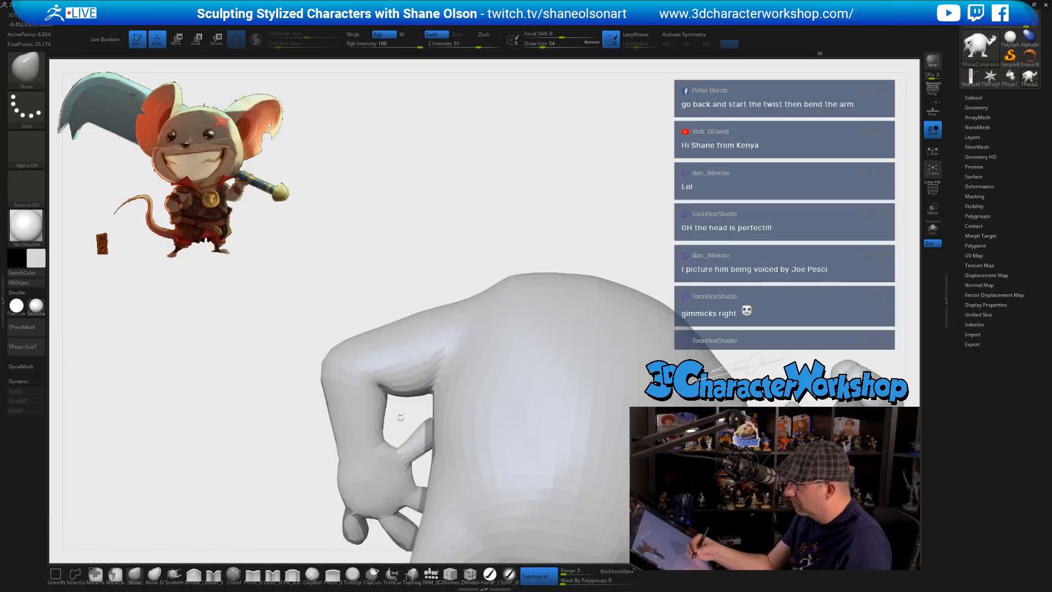
- Smooth the back of the shoulder where the bent arm joins the torso
mouse_move(412, 339)
right_down()
mouse_move(400, 258)
mouse_move(428, 240)
mouse_move(388, 206)
mouse_move(389, 190)
mouse_move(512, 224)
mouse_move(601, 296)
mouse_move(616, 356)
mouse_move(640, 371)
right_up()
mouse_move(621, 369)
mouse_down()
mouse_move(632, 382)
mouse_move(616, 380)
mouse_up()
key(shift)
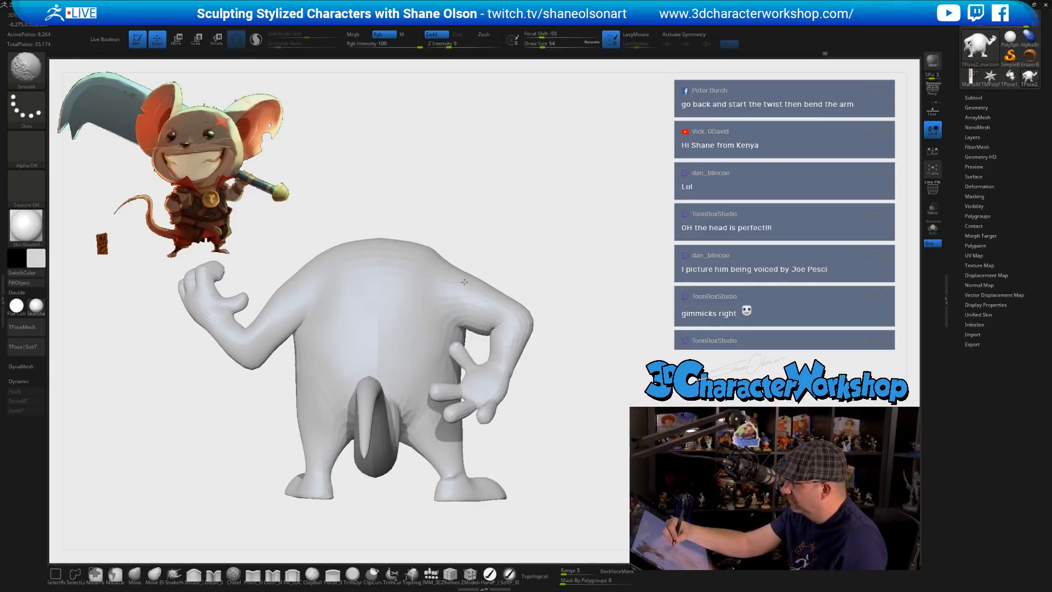
drag(574, 329, 560, 379)
shift+drag(472, 275, 449, 273)
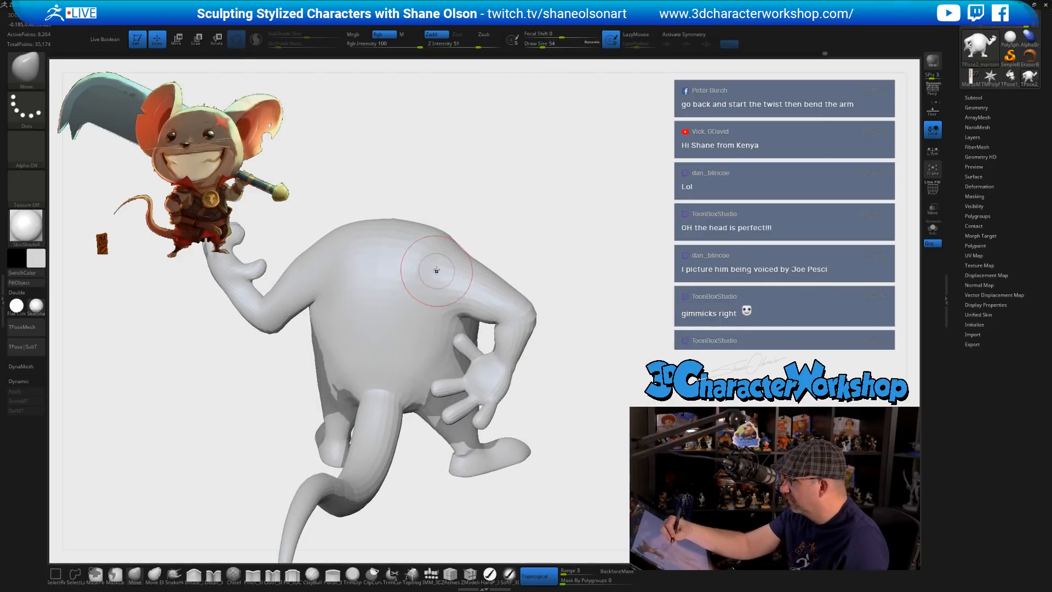
drag(636, 393, 630, 378)
drag(563, 308, 630, 404)
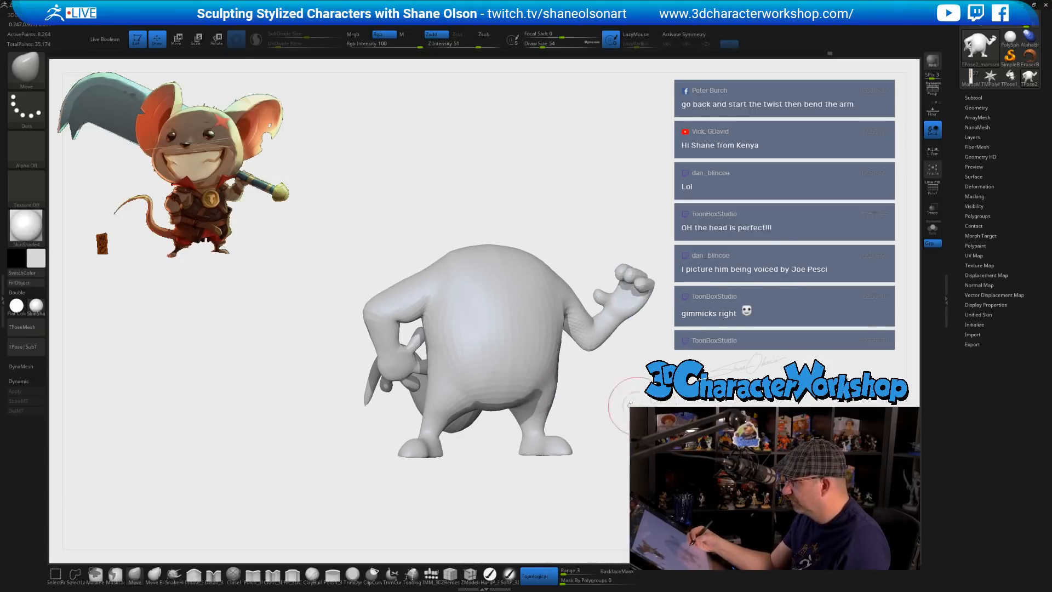
- Try to mask everything except one finger of the hip hand and curl that finger with the gizmo
drag(386, 419, 605, 436)
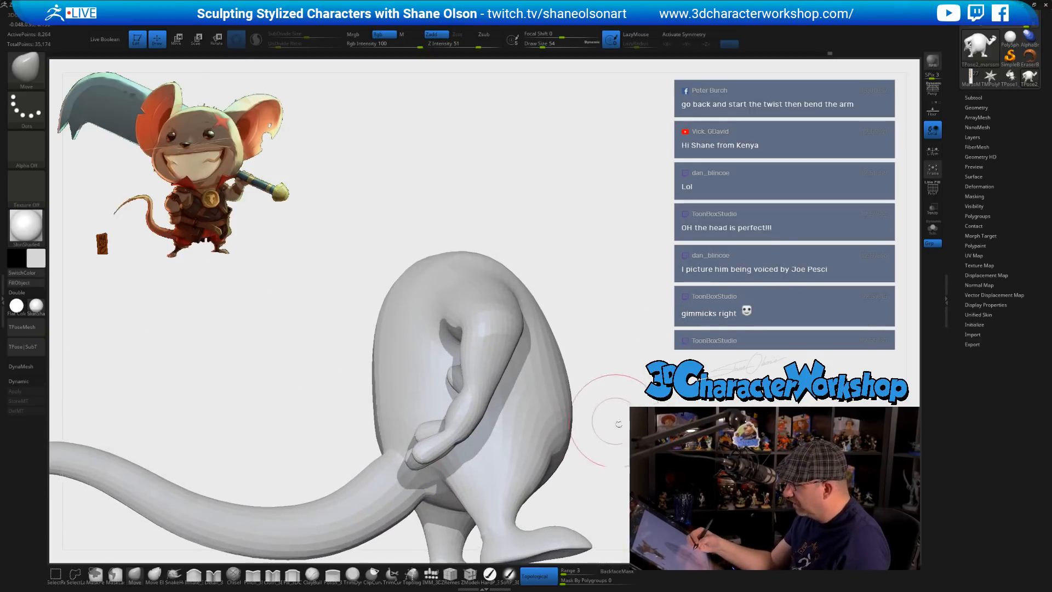
alt+drag(622, 488, 584, 423)
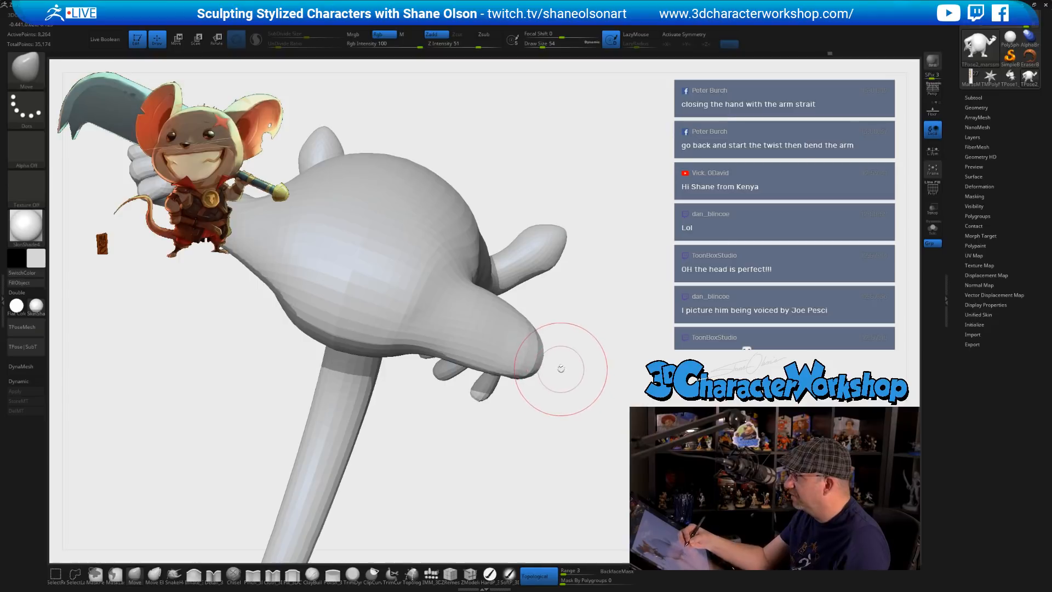
drag(574, 362, 608, 363)
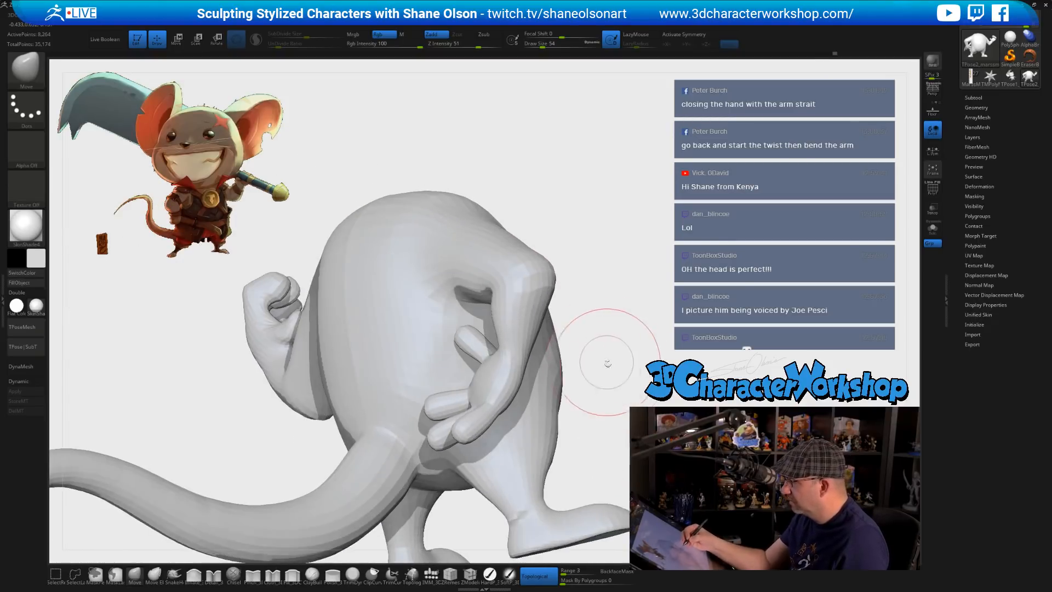
drag(650, 422, 592, 405)
key(w)
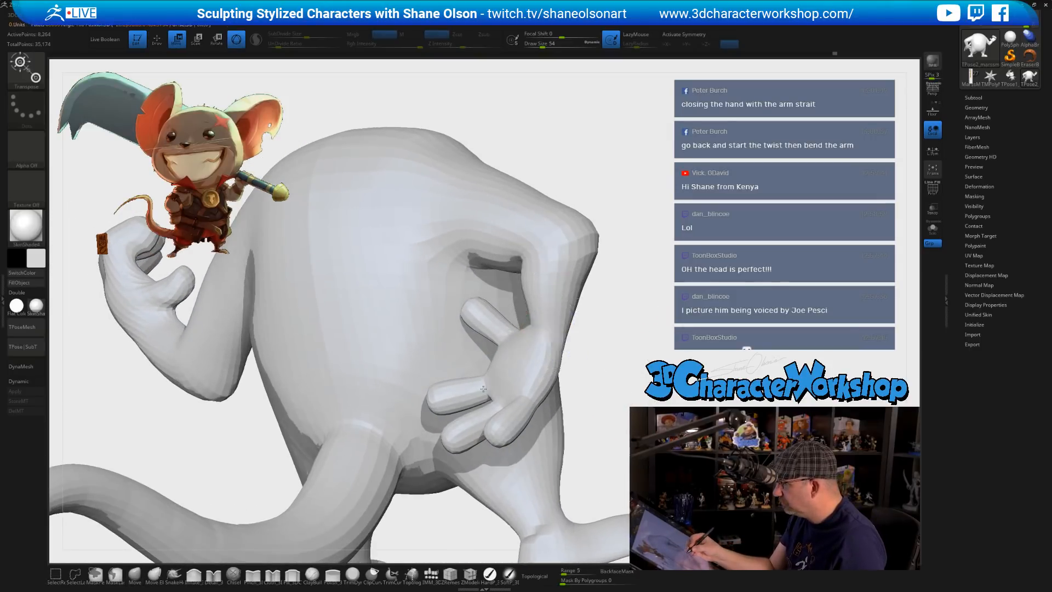
ctrl+drag(484, 388, 438, 399)
drag(614, 411, 570, 376)
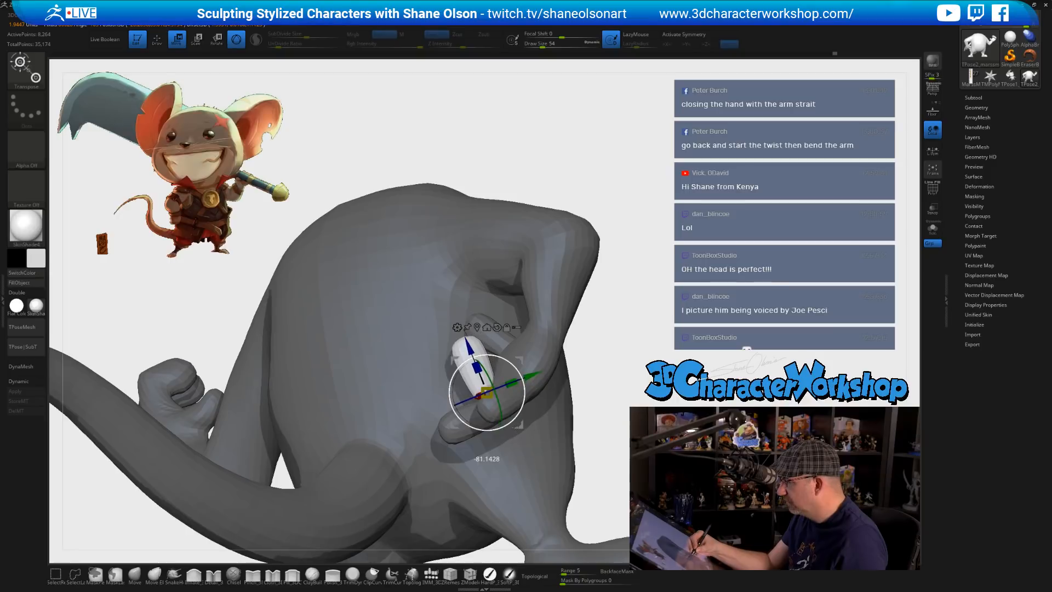
key(ctrl+z)
key(ctrl+z)
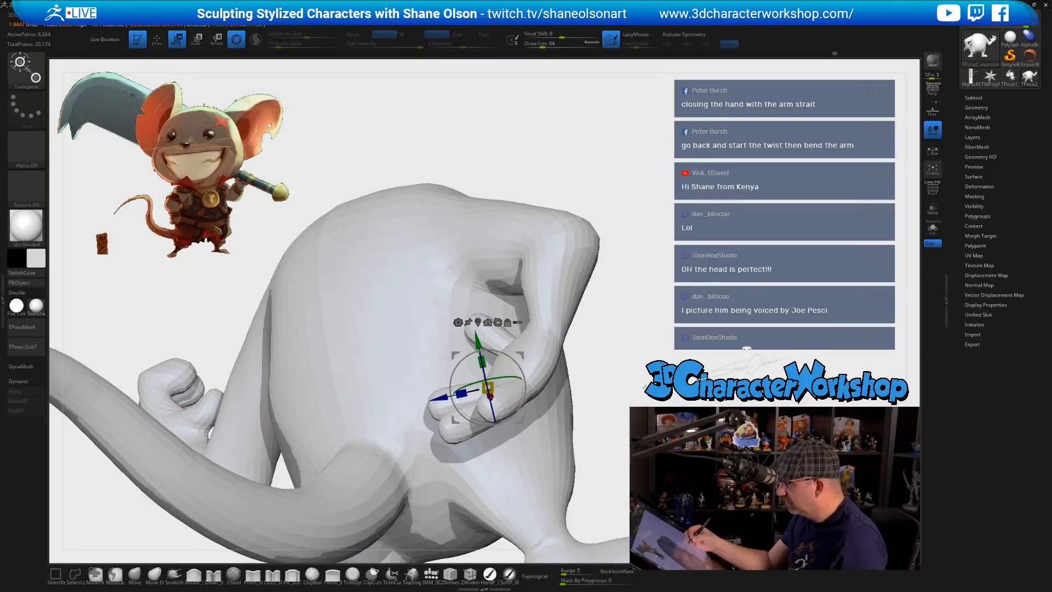
- Mask all but a middle finger of the hip hand and rotate it at its base to curl it inward
mouse_move(608, 372)
mouse_down()
mouse_move(612, 411)
mouse_move(595, 373)
mouse_up()
alt+drag(518, 380, 675, 384)
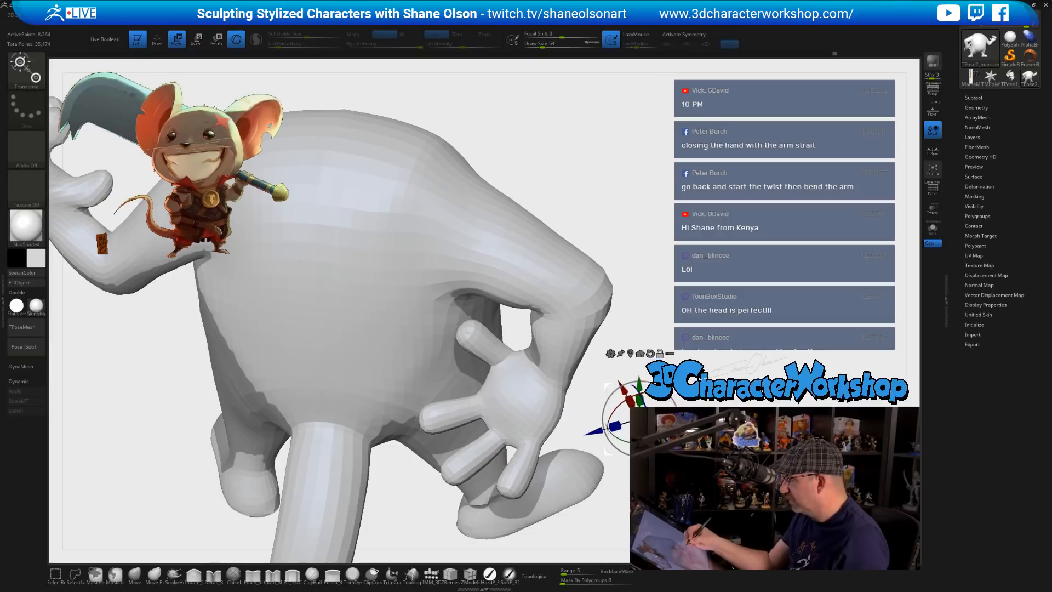
ctrl+click(454, 415)
drag(445, 418, 540, 391)
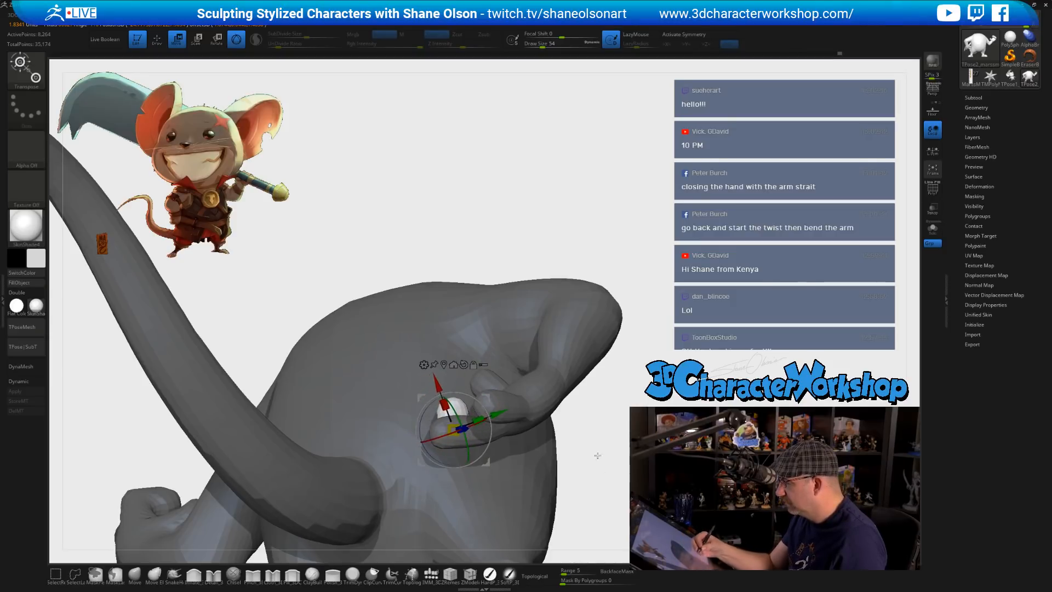
drag(598, 455, 167, 233)
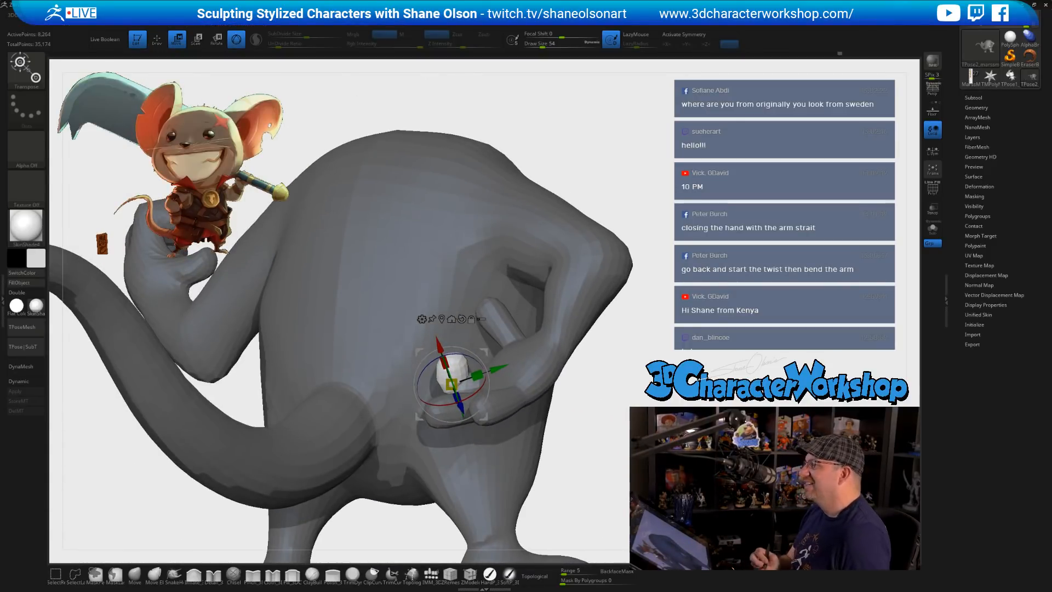
- Isolate the neighbouring finger of the hip hand with a mask and rotate it at its base to curl it inward
mouse_move(608, 384)
mouse_down()
mouse_move(617, 291)
mouse_move(590, 288)
mouse_move(588, 305)
mouse_up()
click(436, 344)
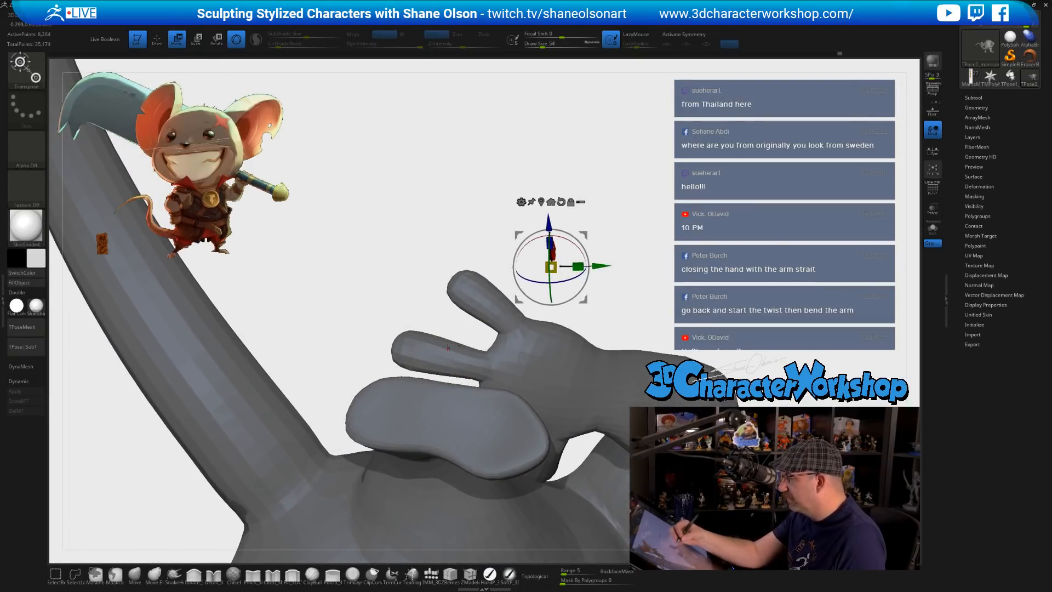
ctrl+drag(436, 356, 437, 357)
drag(526, 351, 521, 417)
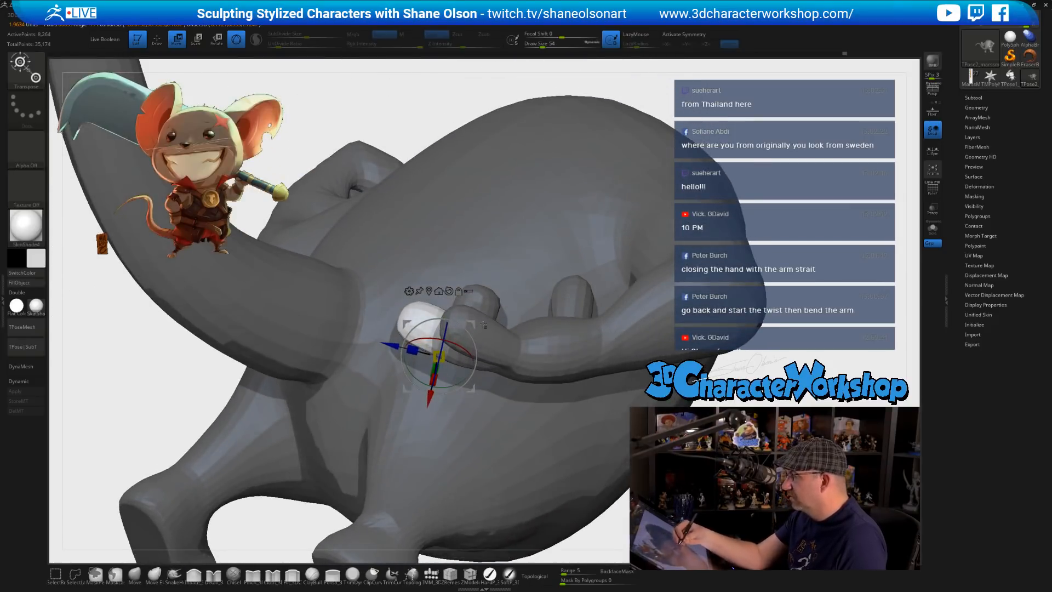
drag(472, 323, 473, 372)
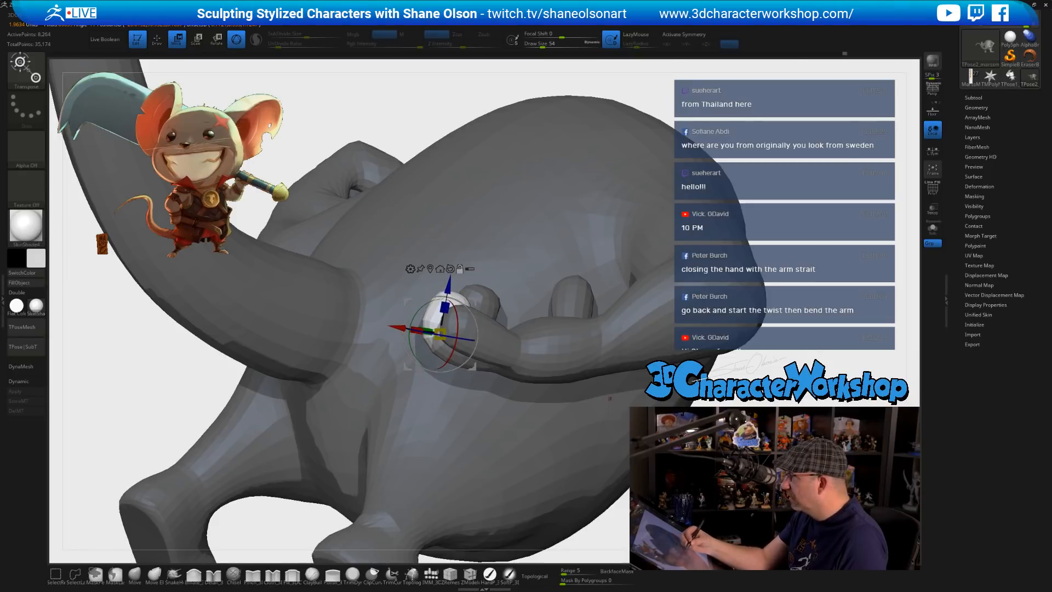
- Isolate the outermost finger of the hip hand with a mask and rotate it at its base about 73 degrees to curl it inward
right_drag(610, 400, 625, 457)
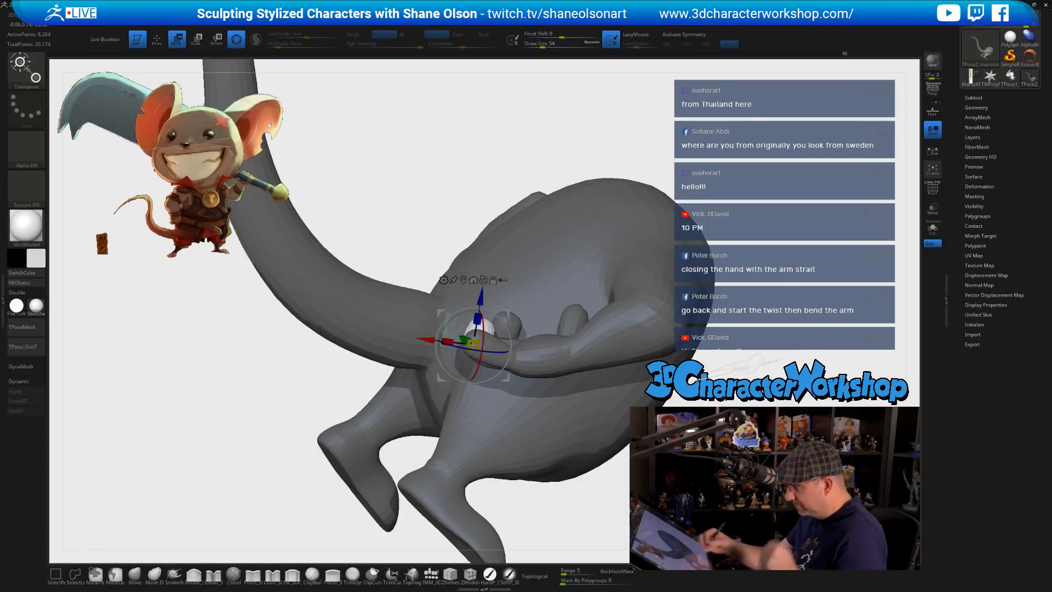
right_drag(624, 351, 524, 318)
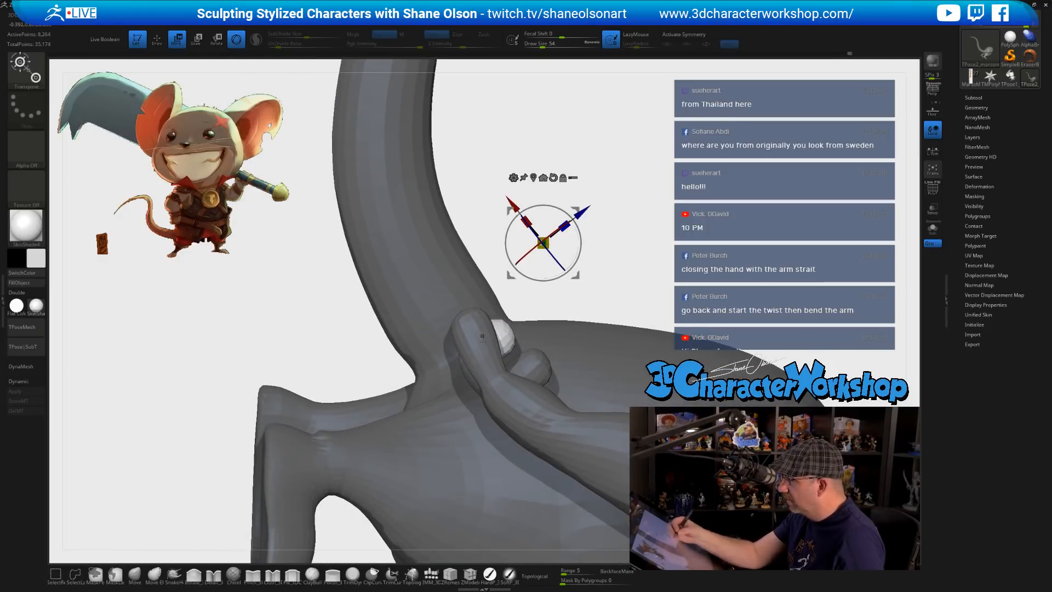
ctrl+click(484, 332)
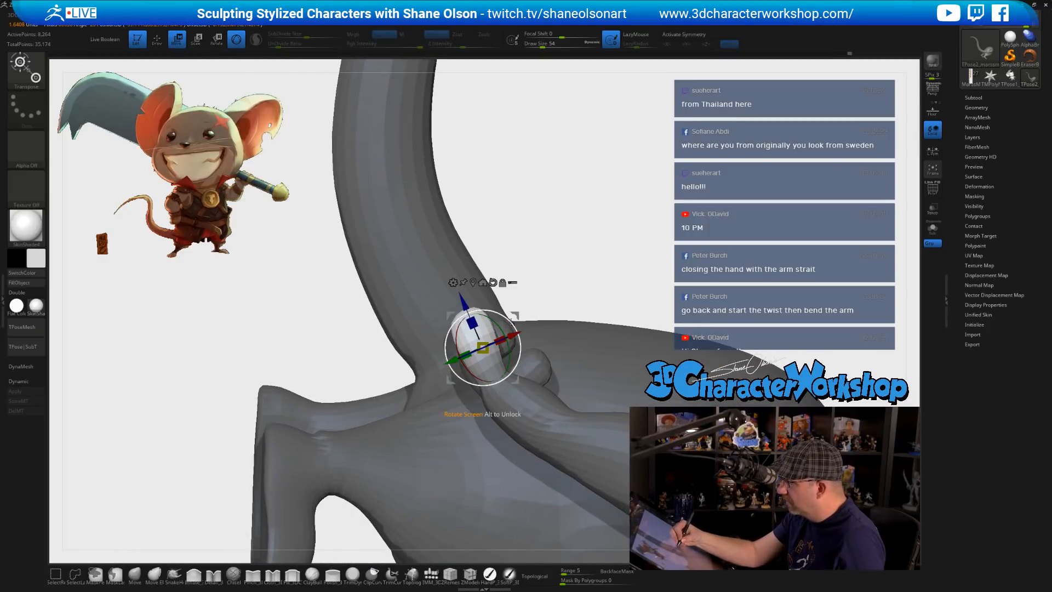
drag(511, 320, 531, 359)
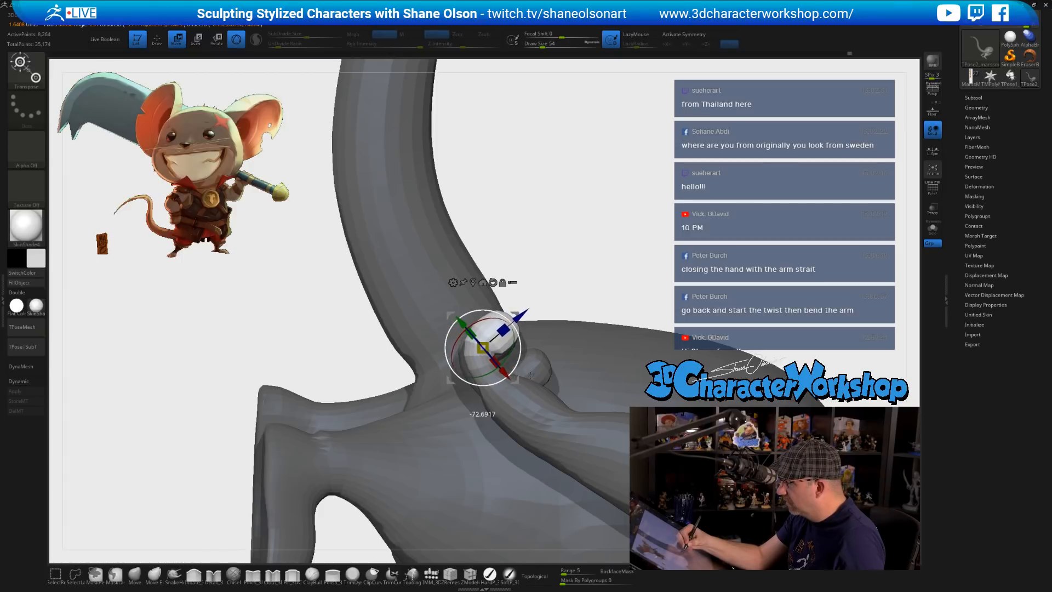
right_drag(590, 297, 614, 356)
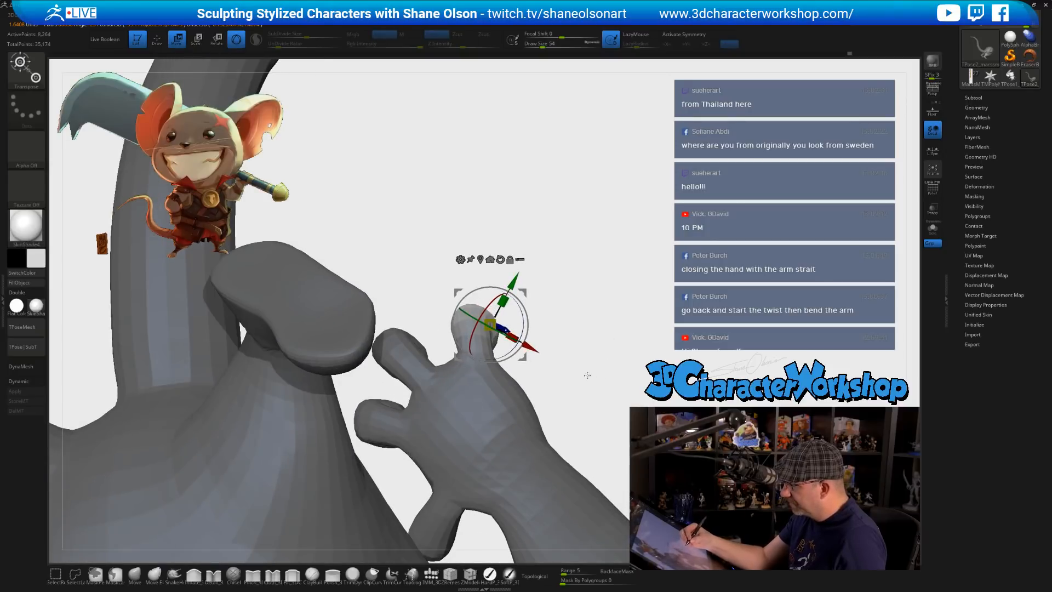
- Clear the mask, isolate the finger nearest the thumb on the hip hand, and rotate it at its base to curl it
ctrl+drag(588, 375, 567, 368)
right_drag(598, 384, 589, 387)
ctrl+drag(401, 427, 382, 418)
mouse_move(542, 361)
right_down()
mouse_move(544, 390)
mouse_move(549, 354)
right_up()
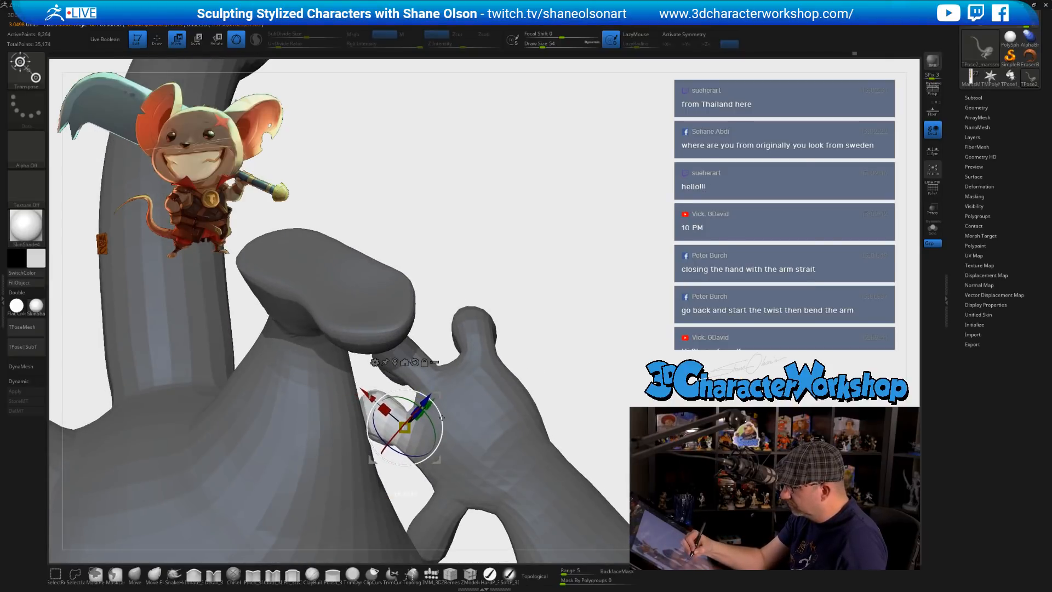
drag(566, 344, 477, 275)
- Isolate the outermost finger of the hip hand again, reposition the gizmo at its base and refine its bend by about 22 degrees
ctrl+drag(414, 308, 411, 303)
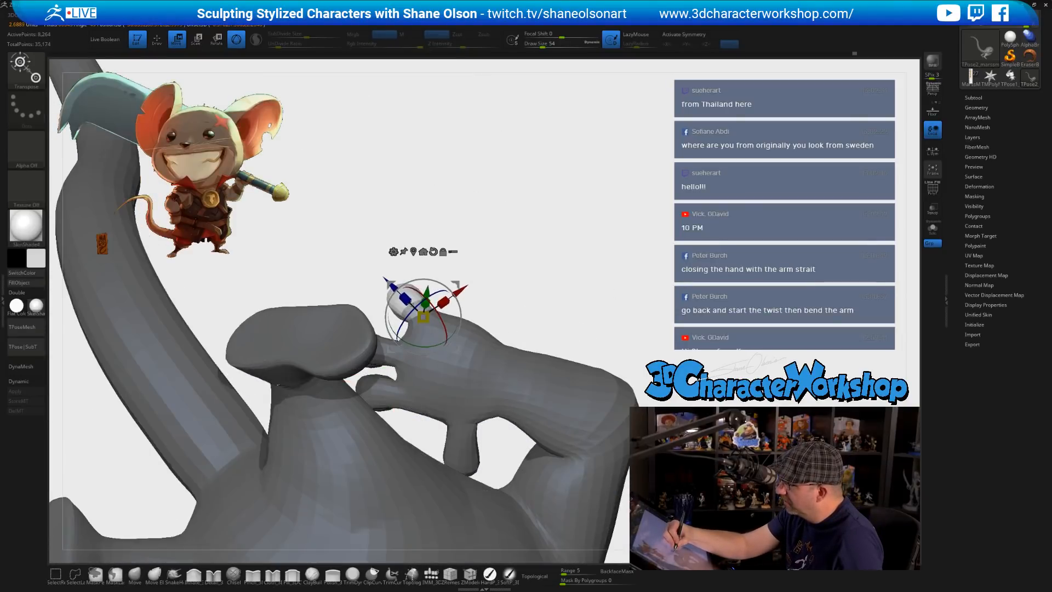
alt+drag(460, 280, 574, 214)
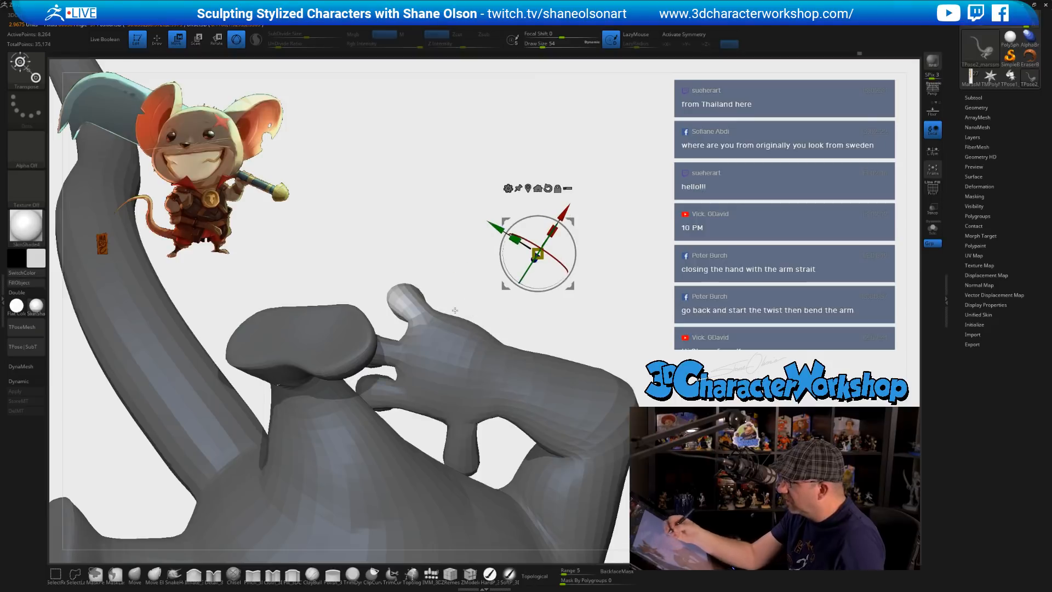
alt+click(424, 317)
drag(493, 256, 491, 258)
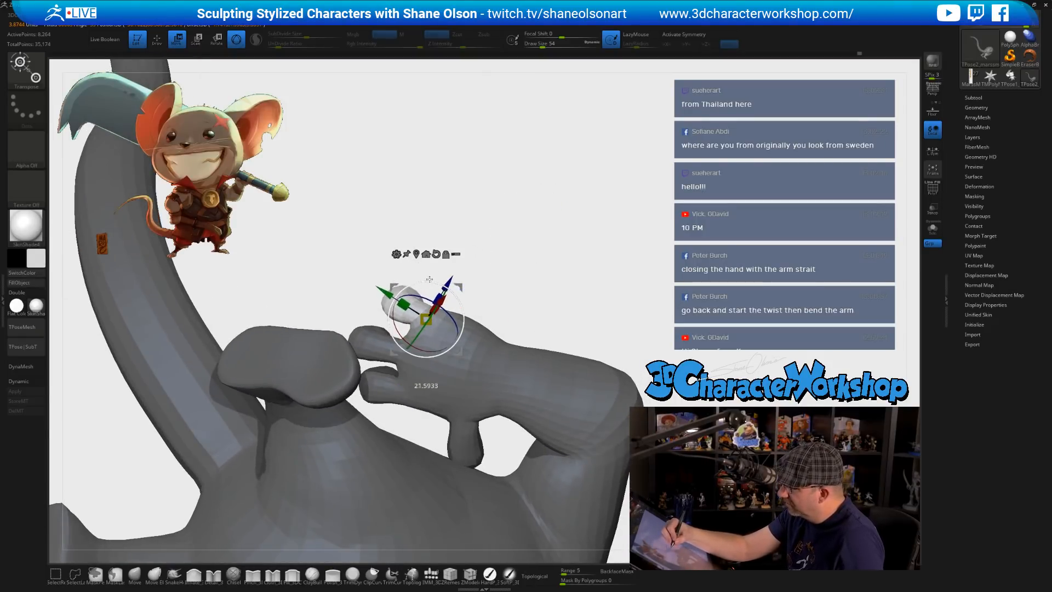
drag(449, 283, 546, 444)
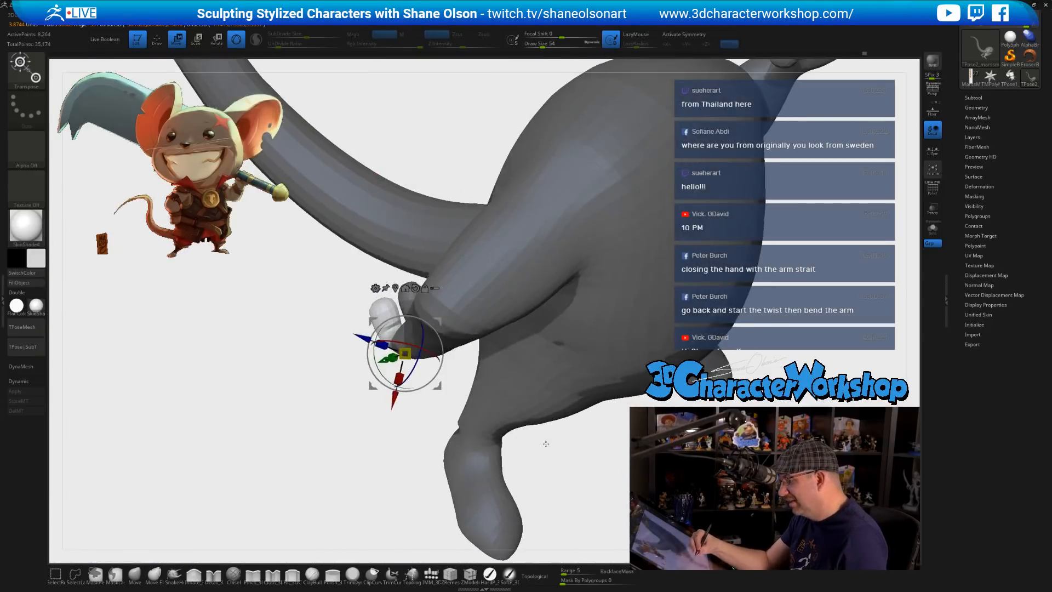
- Clear the mask and return to brush sculpting on the palm side of the hip hand with a draw size of 27
mouse_move(382, 432)
mouse_down()
mouse_move(488, 476)
mouse_move(474, 496)
mouse_up()
key(q)
ctrl+click(479, 481)
key(s)
ctrl+right_drag(474, 496, 482, 523)
right_drag(458, 367, 437, 397)
key(s)
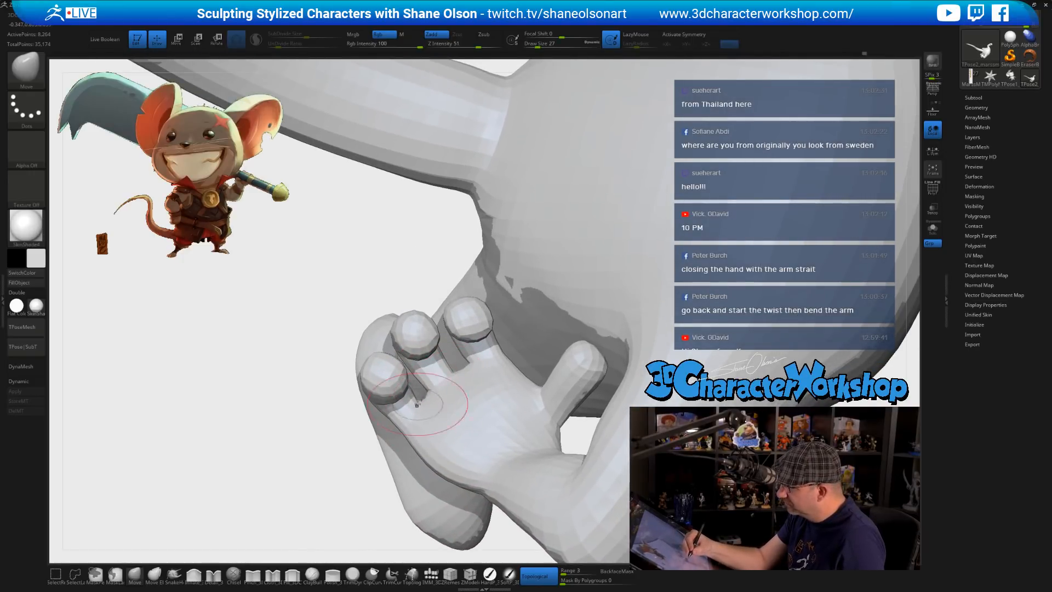
- Fill out the thinned finger bases of the hip hand with the Inflate brush and smooth where they join the palm
click(194, 574)
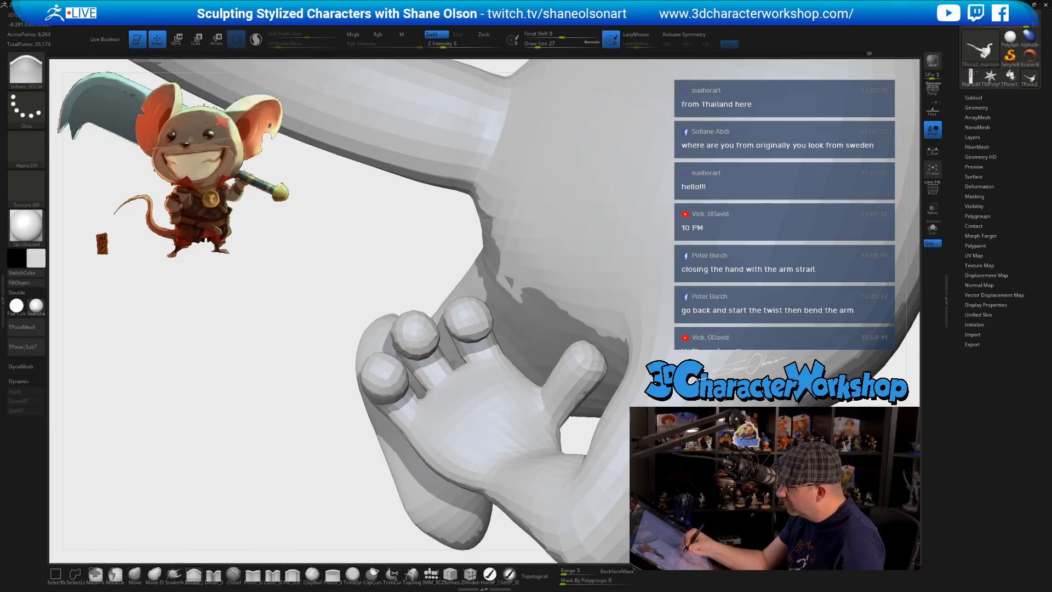
right_drag(468, 387, 450, 379)
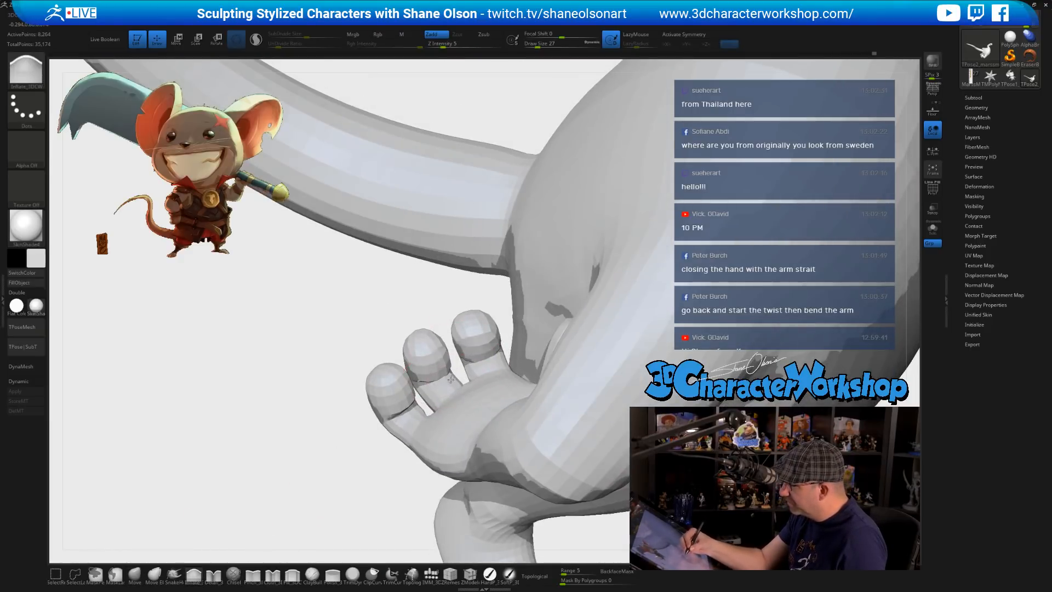
right_drag(449, 424, 501, 320)
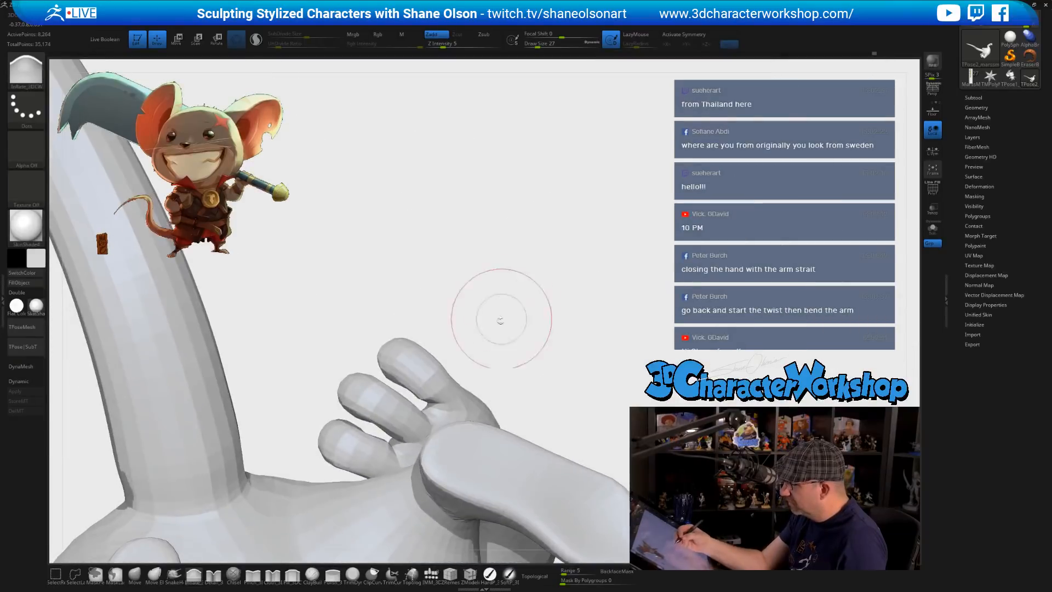
shift+drag(434, 409, 433, 407)
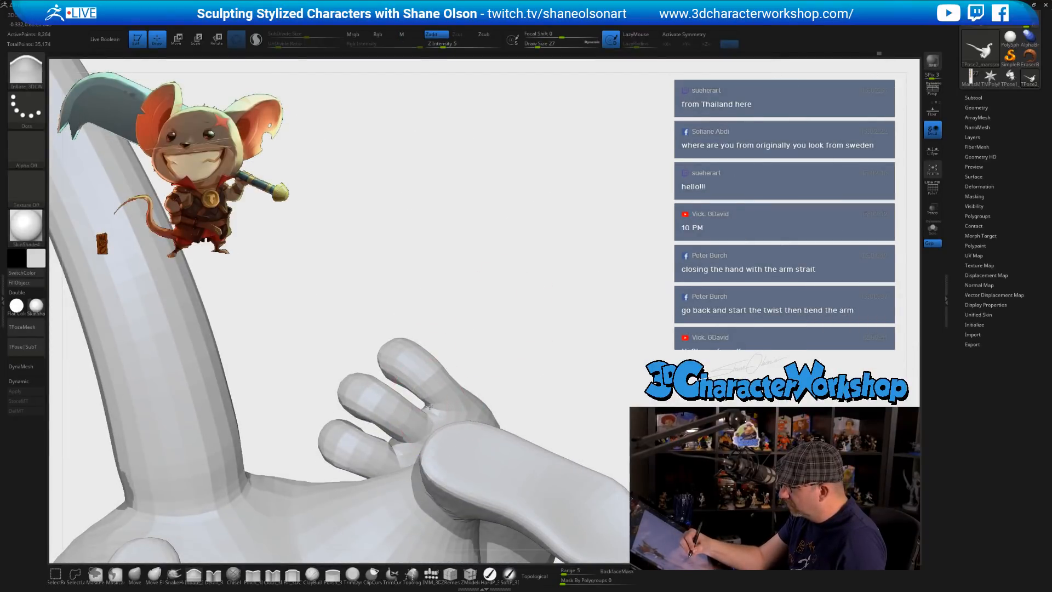
right_drag(491, 357, 429, 414)
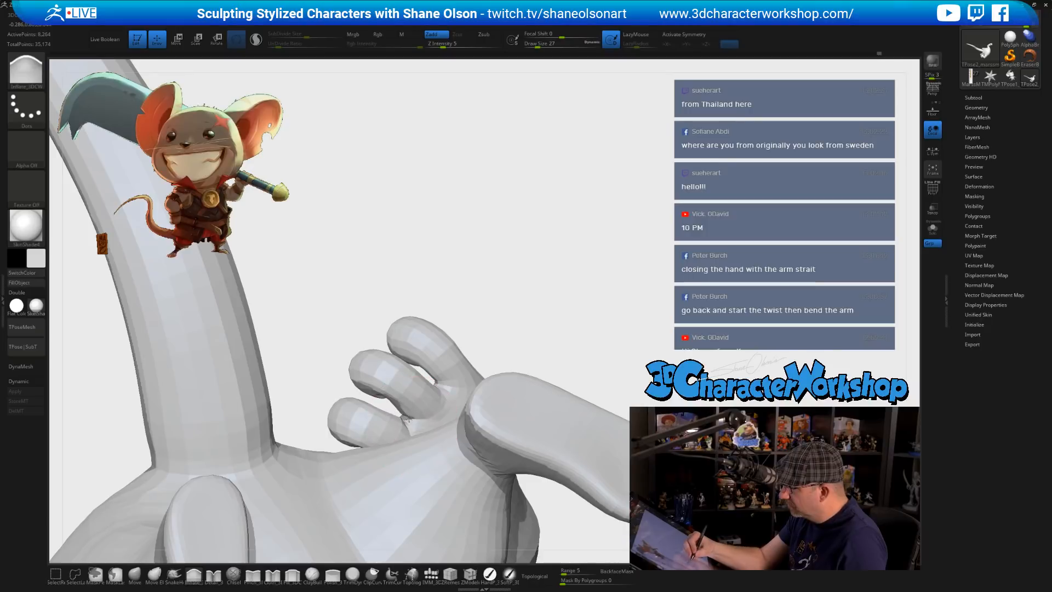
mouse_move(470, 317)
right_down()
mouse_move(482, 336)
mouse_move(456, 354)
right_up()
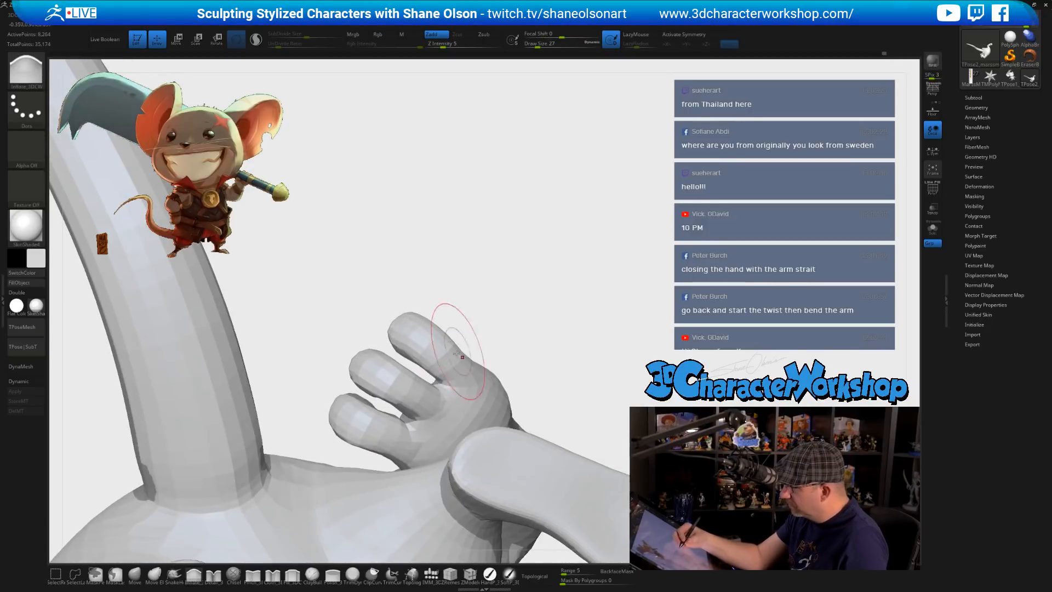
right_drag(545, 294, 503, 426)
mouse_move(403, 373)
shift+mouse_down()
mouse_move(390, 381)
mouse_move(406, 376)
shift+mouse_up()
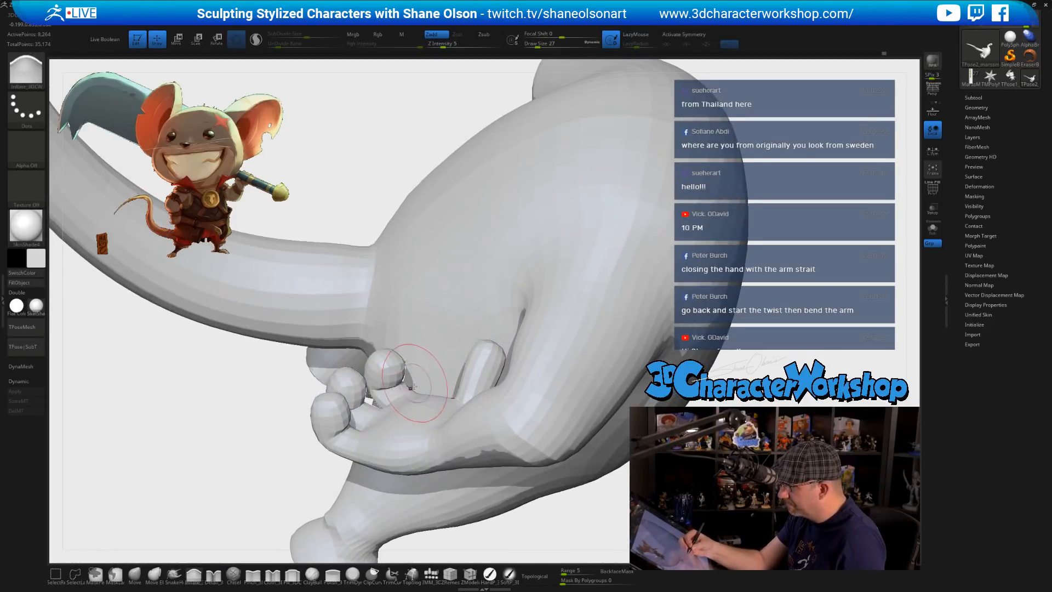
- Smooth the palm and finger bases on the mouse's open hand
right_drag(413, 377, 357, 415)
shift+drag(352, 418, 345, 408)
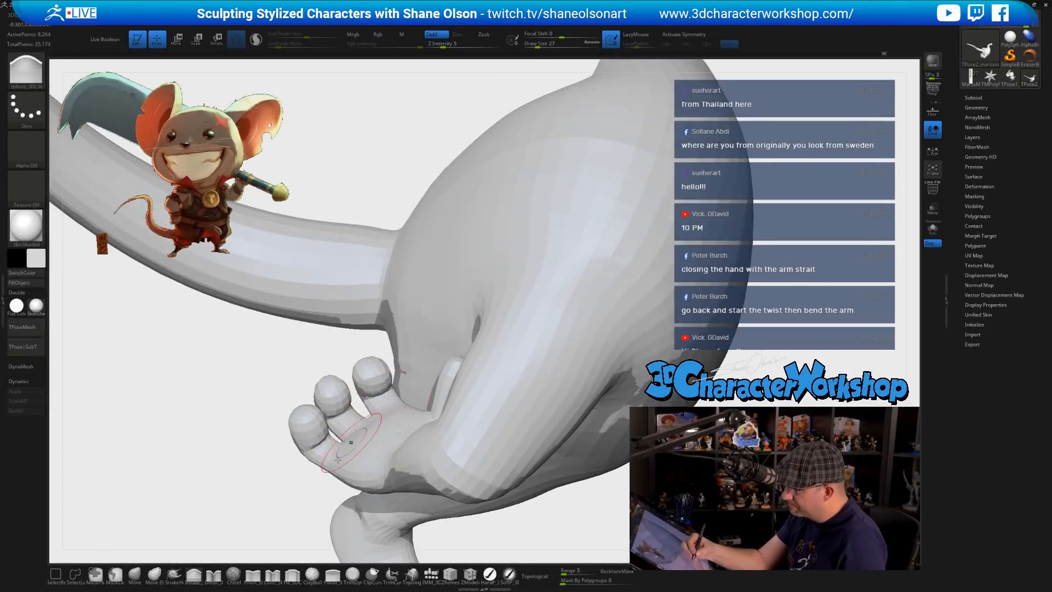
click(135, 576)
mouse_move(176, 482)
right_down()
mouse_move(364, 408)
mouse_move(351, 457)
right_up()
shift+drag(312, 430, 349, 413)
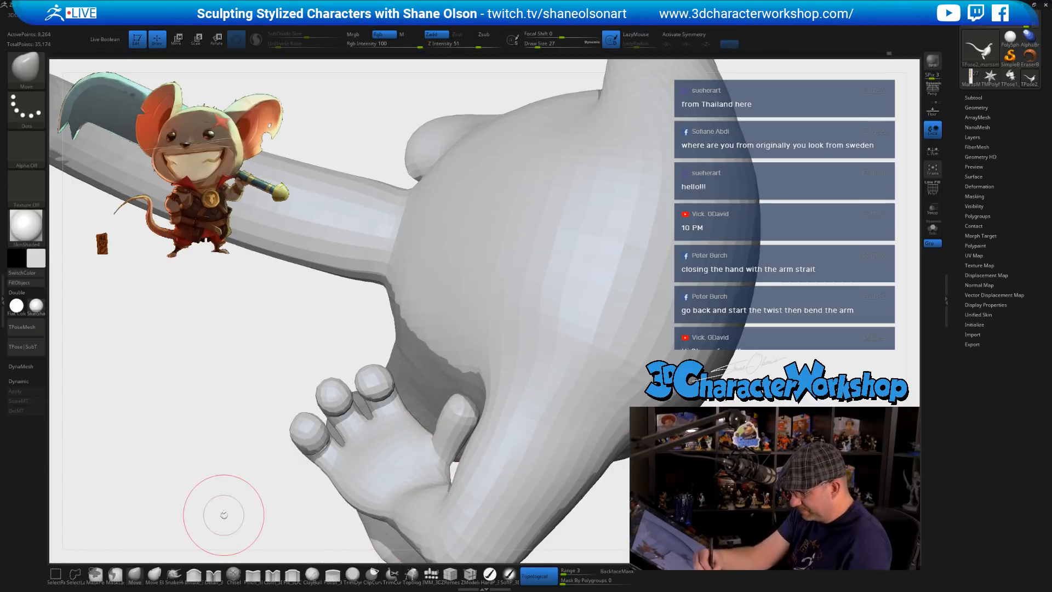
- Mask everything except the hand's middle finger and rotate that finger to curl it toward the palm
key(w)
ctrl+drag(234, 439, 217, 434)
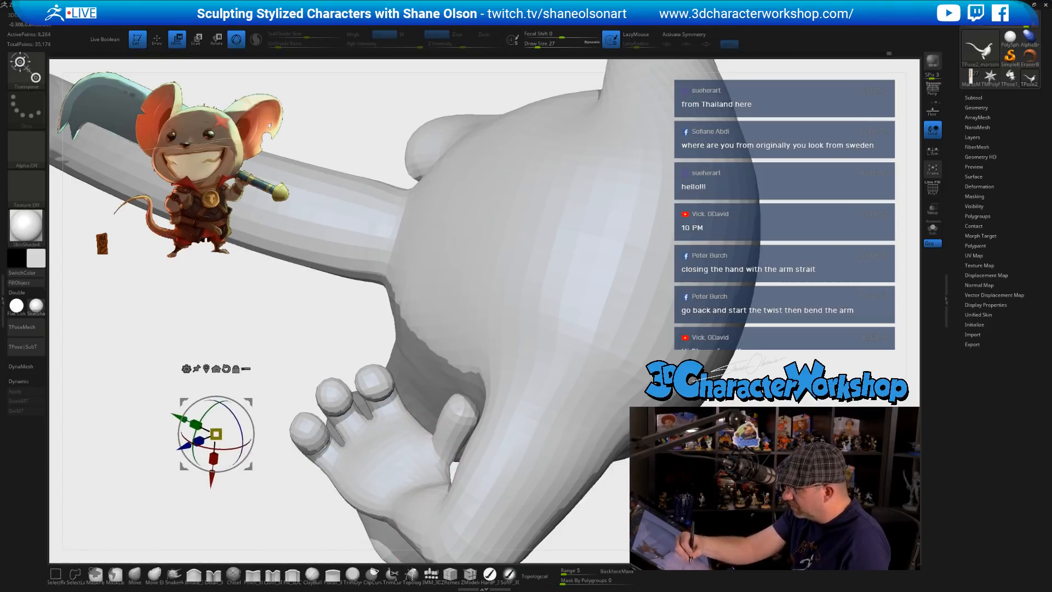
ctrl+drag(332, 394, 353, 425)
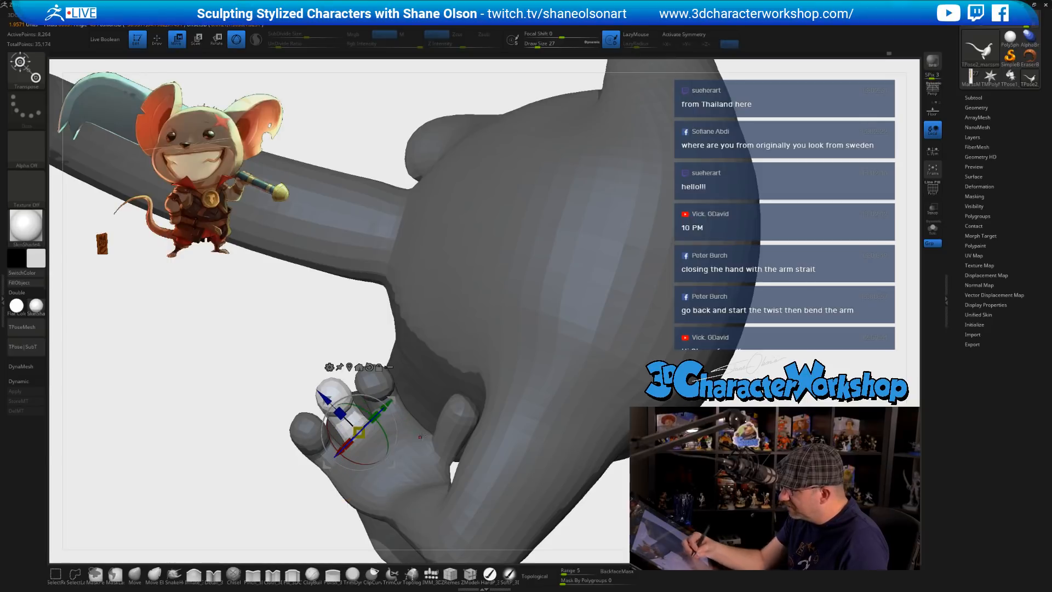
drag(268, 357, 420, 476)
right_drag(419, 476, 537, 408)
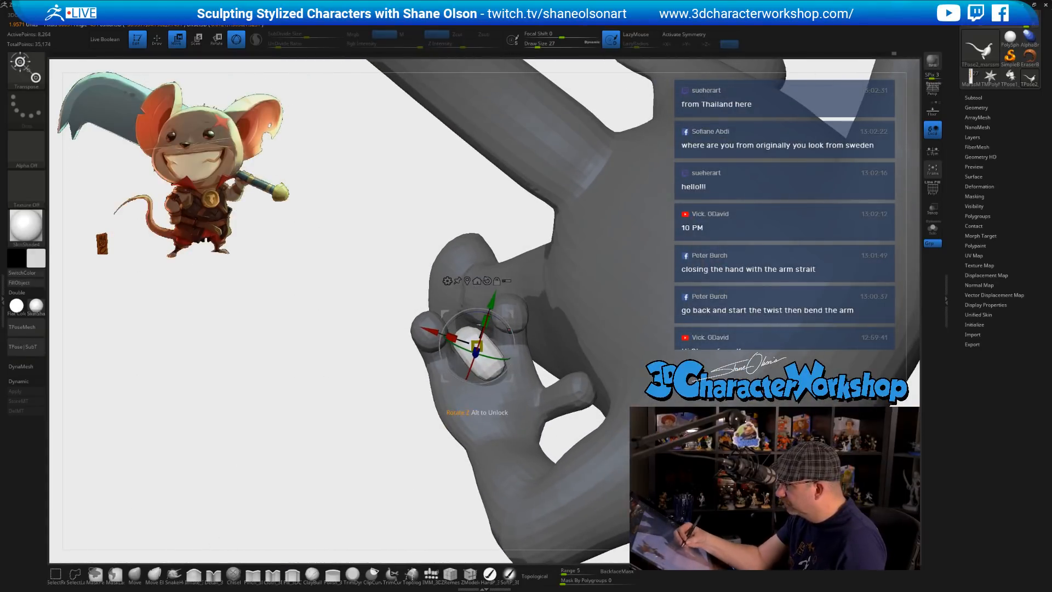
drag(503, 318, 481, 348)
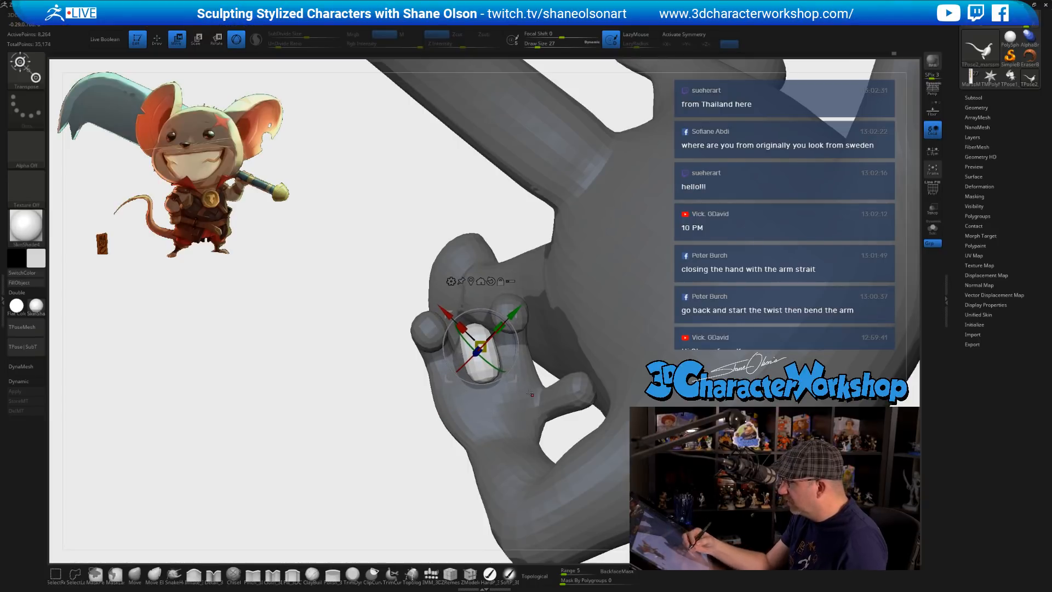
- Isolate the finger beside the thumb with a mask and curl it into the palm with the gizmo
right_drag(531, 393, 636, 329)
alt+drag(581, 378, 638, 240)
right_drag(707, 378, 679, 306)
ctrl+click(540, 357)
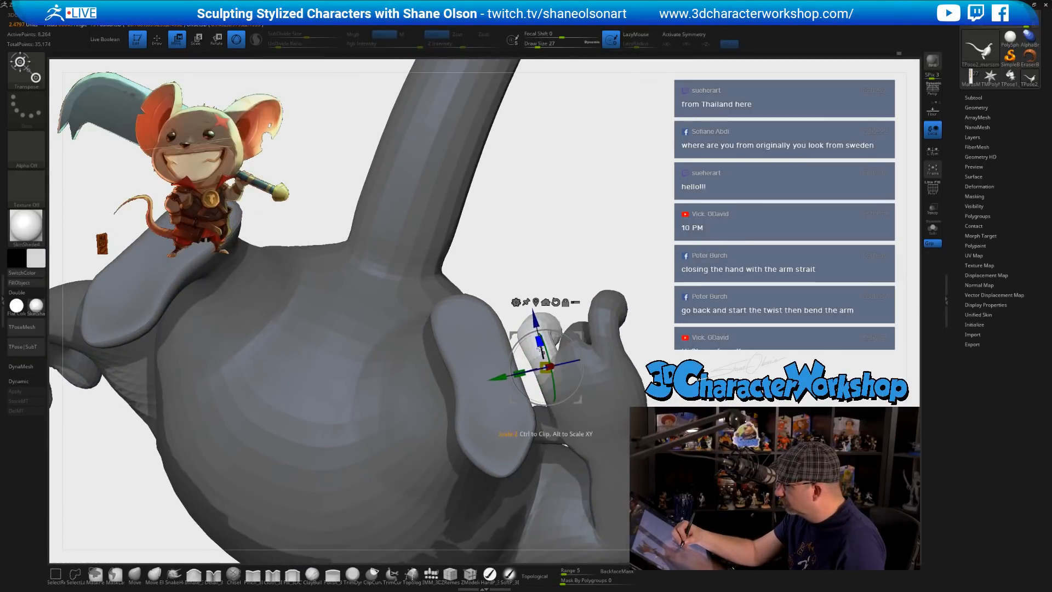
right_drag(620, 246, 599, 272)
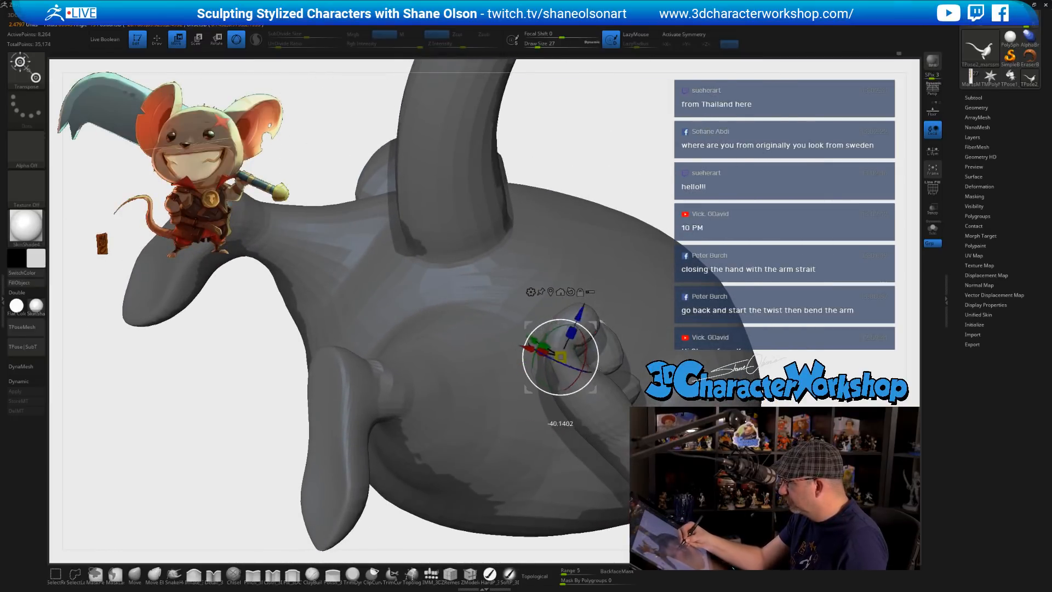
right_drag(627, 385, 604, 337)
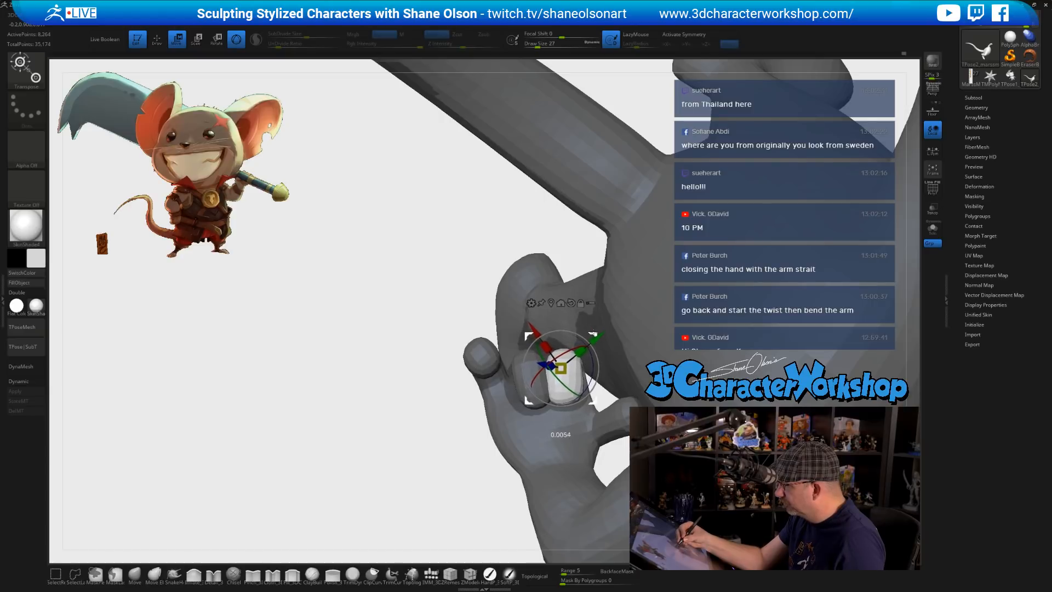
drag(356, 533, 605, 440)
drag(351, 526, 313, 507)
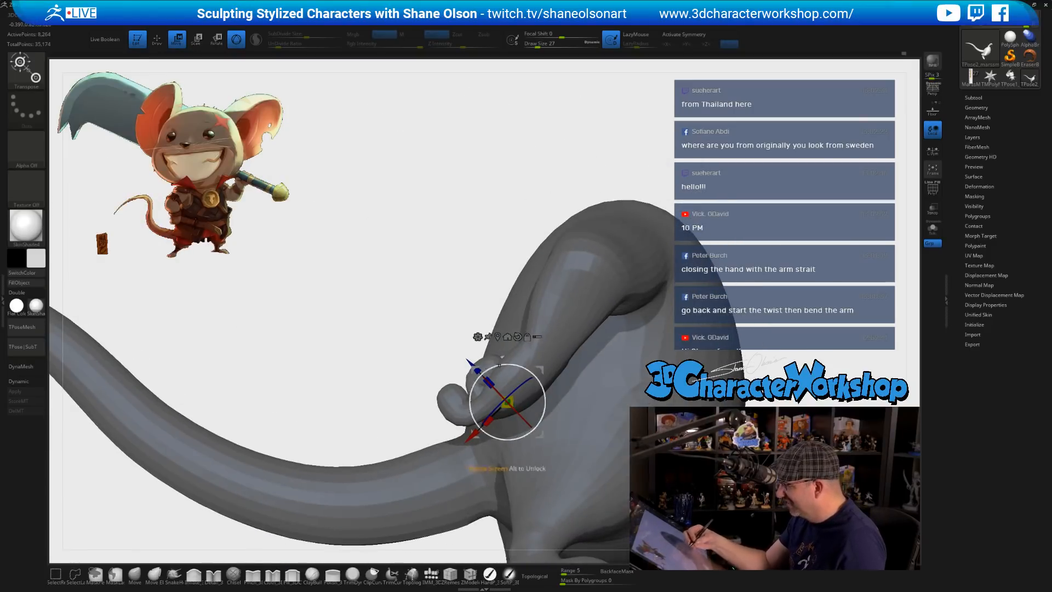
- Isolate the outermost finger with a mask, rotate it closed into the fist, and clear the mask
alt+drag(542, 370, 483, 224)
ctrl+click(496, 393)
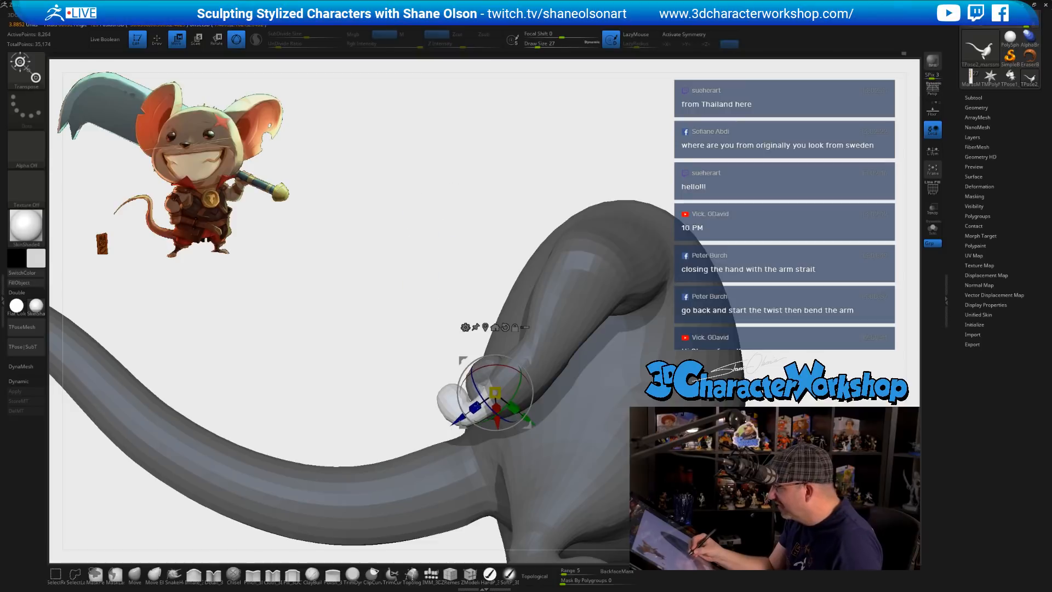
alt+drag(531, 364, 459, 253)
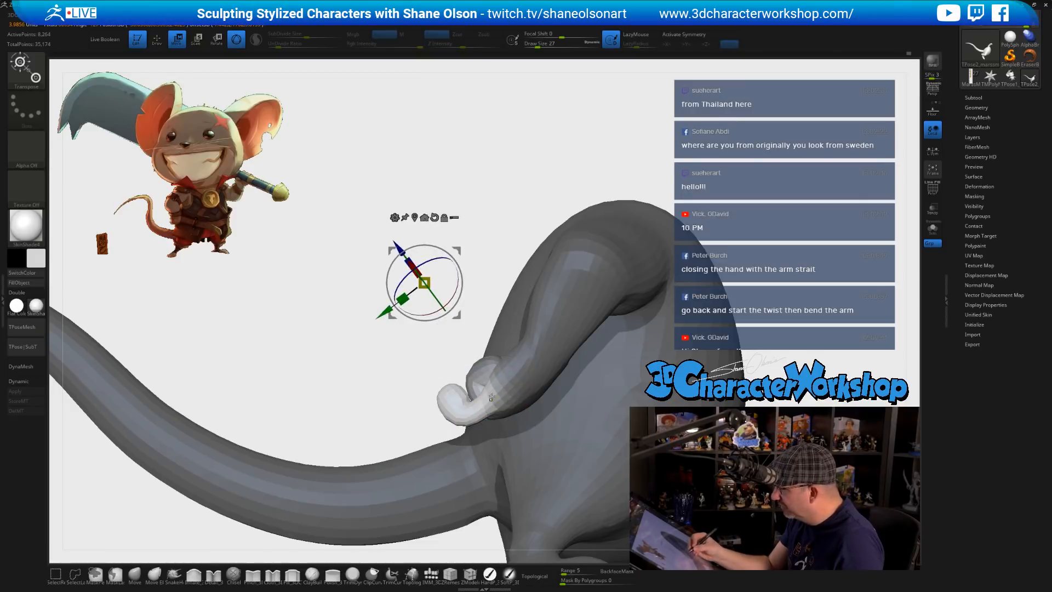
ctrl+drag(493, 396, 473, 409)
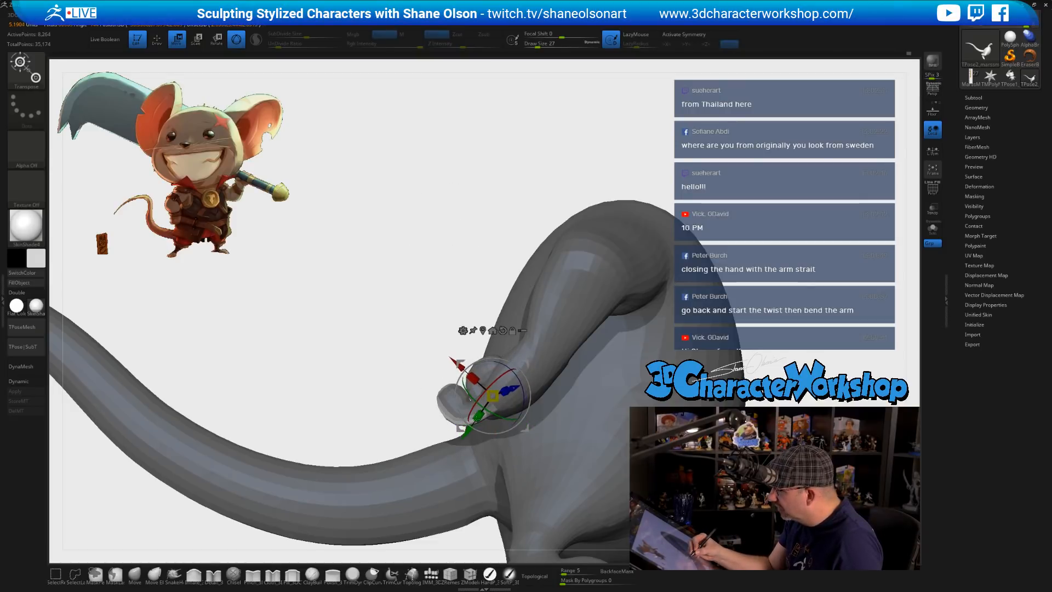
right_drag(550, 371, 550, 396)
alt+drag(521, 373, 520, 372)
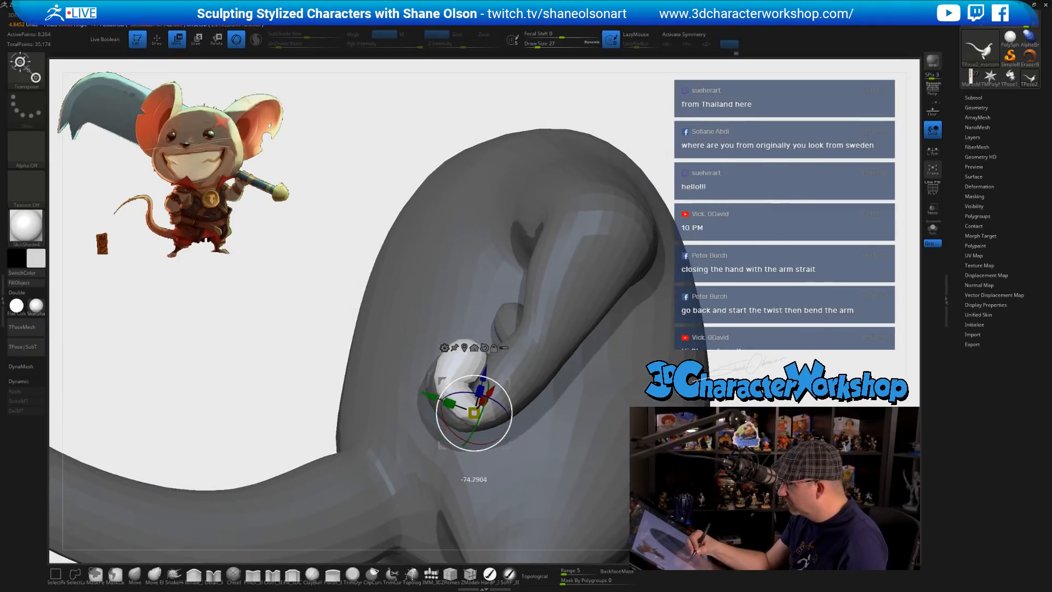
drag(507, 440, 504, 444)
right_drag(447, 386, 558, 231)
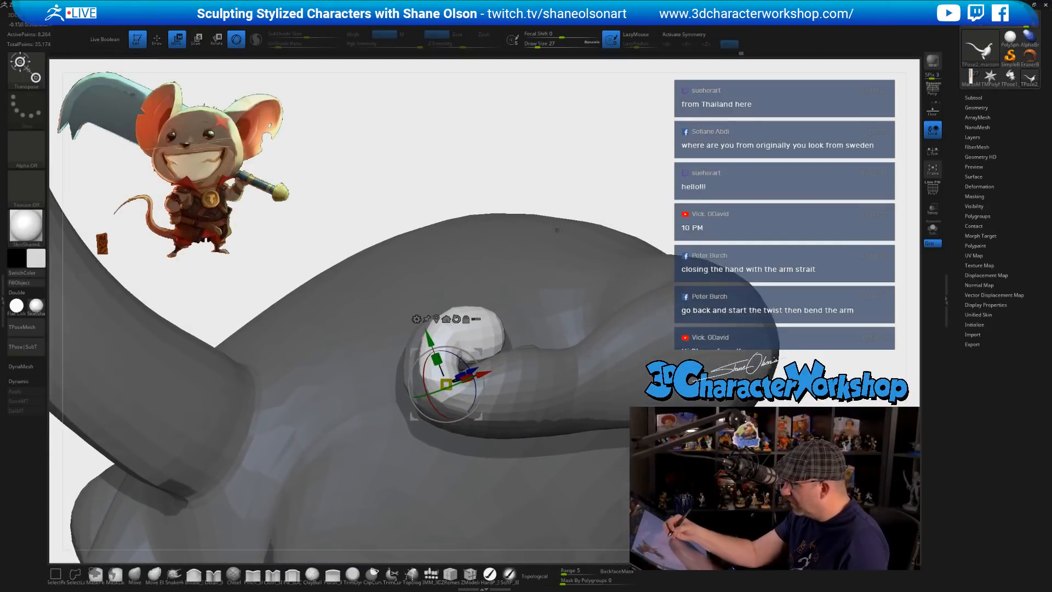
ctrl+drag(643, 189, 652, 190)
- Reshape the curled fingers with the Move brush, using draw sizes of 23 and 29
mouse_move(652, 190)
right_down()
mouse_move(666, 184)
mouse_move(667, 222)
right_up()
click(137, 576)
key(s)
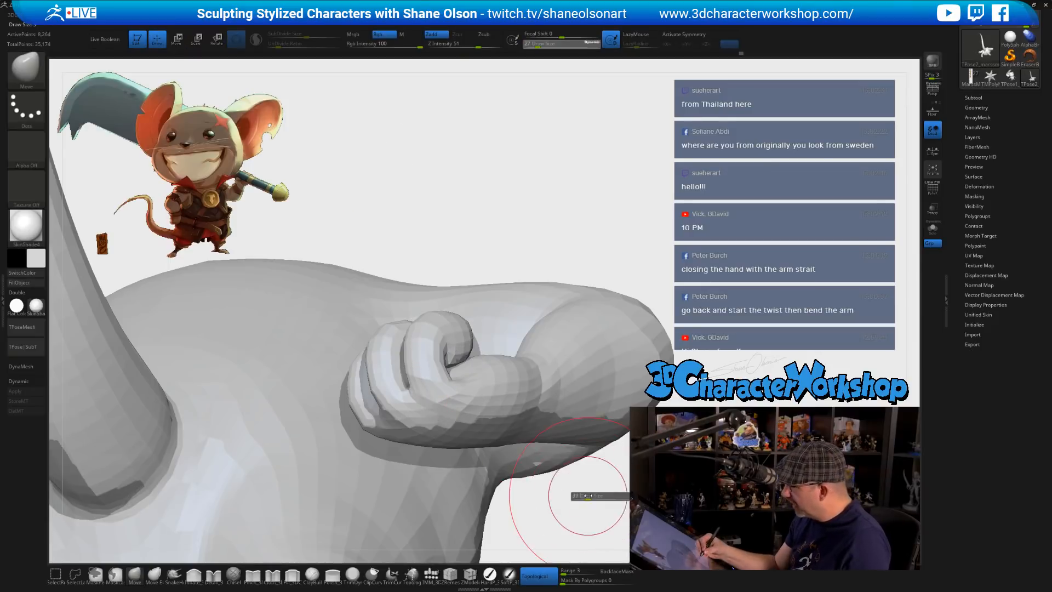
drag(587, 496, 579, 496)
key(s)
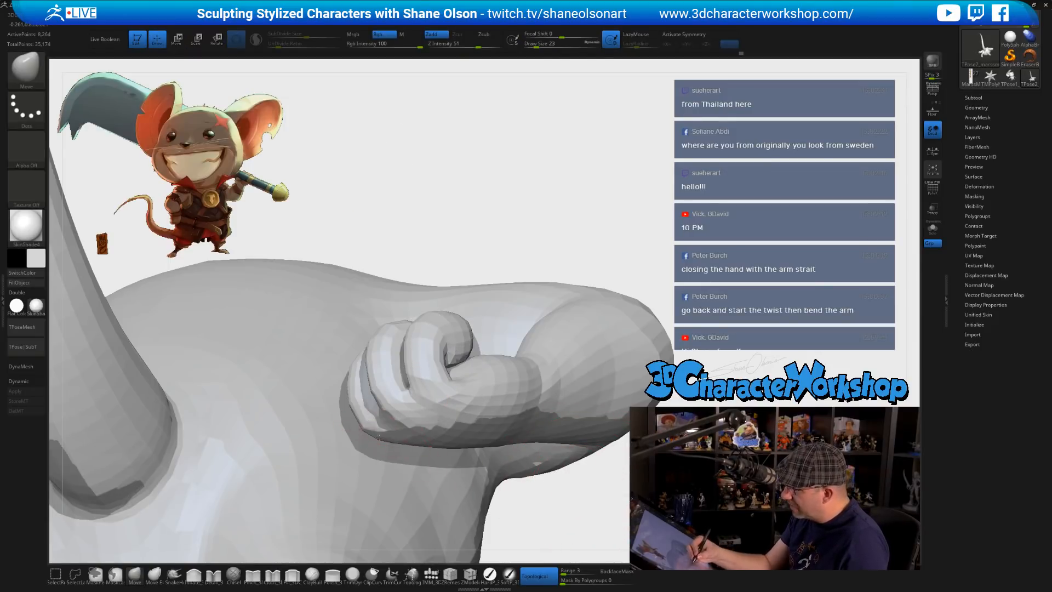
mouse_move(404, 423)
right_down()
mouse_move(398, 464)
mouse_move(408, 469)
mouse_move(436, 362)
right_up()
key(s)
drag(436, 356, 423, 356)
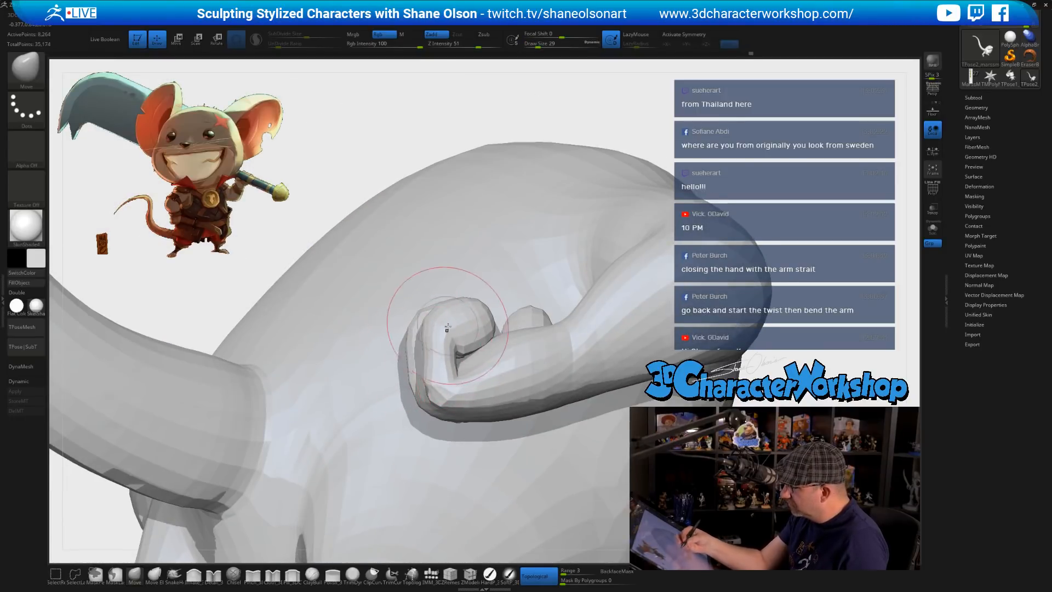
- Refine the finger contours and knuckle area with the Move brush at draw sizes 16 and 23
right_drag(411, 360, 393, 302)
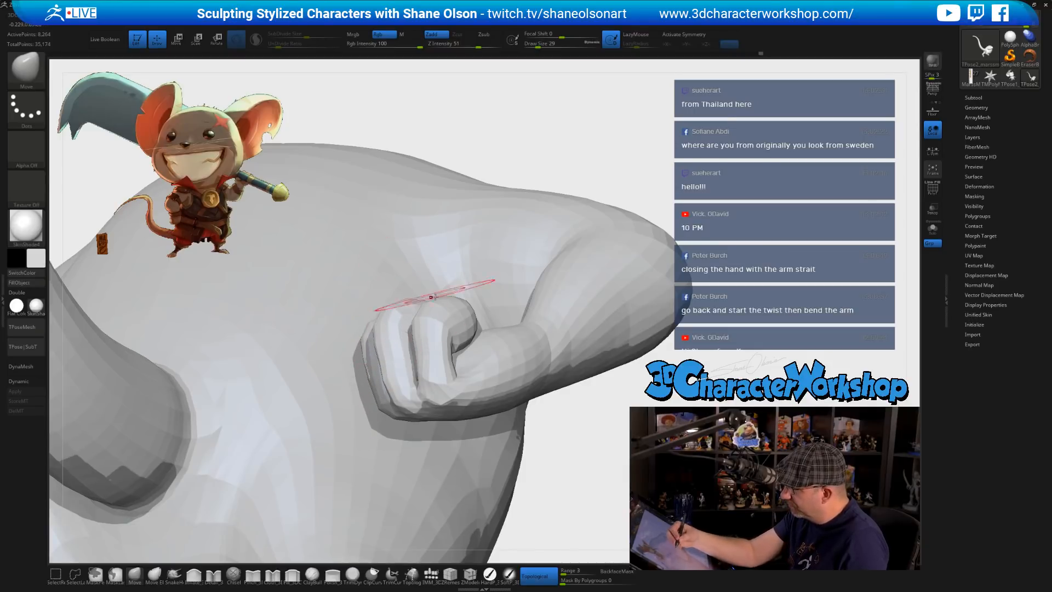
key(s)
drag(406, 375, 393, 381)
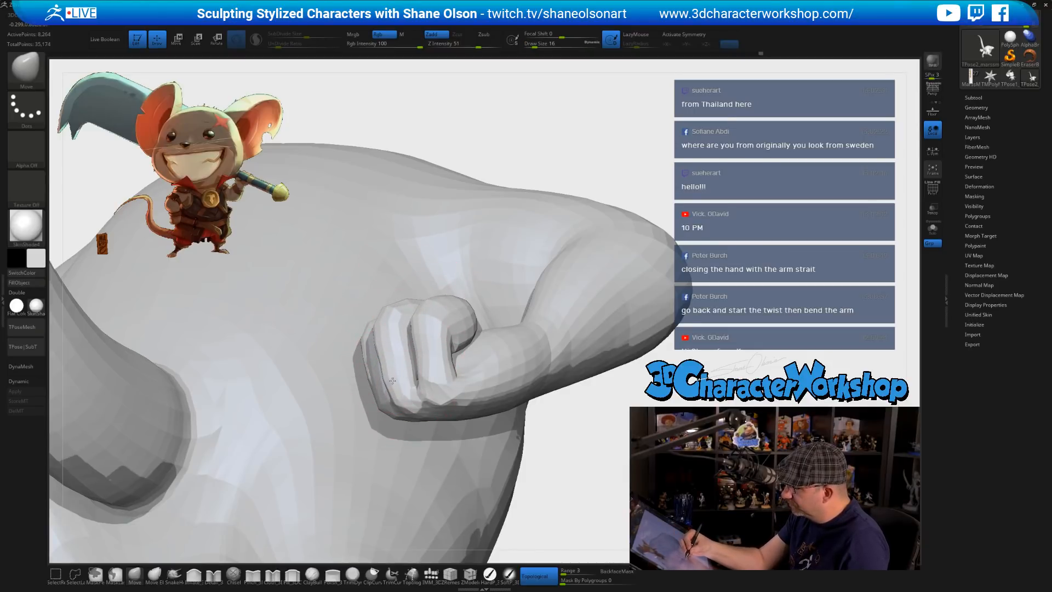
mouse_move(391, 368)
right_down()
mouse_move(432, 349)
mouse_move(411, 351)
right_up()
key(s)
drag(395, 352, 401, 352)
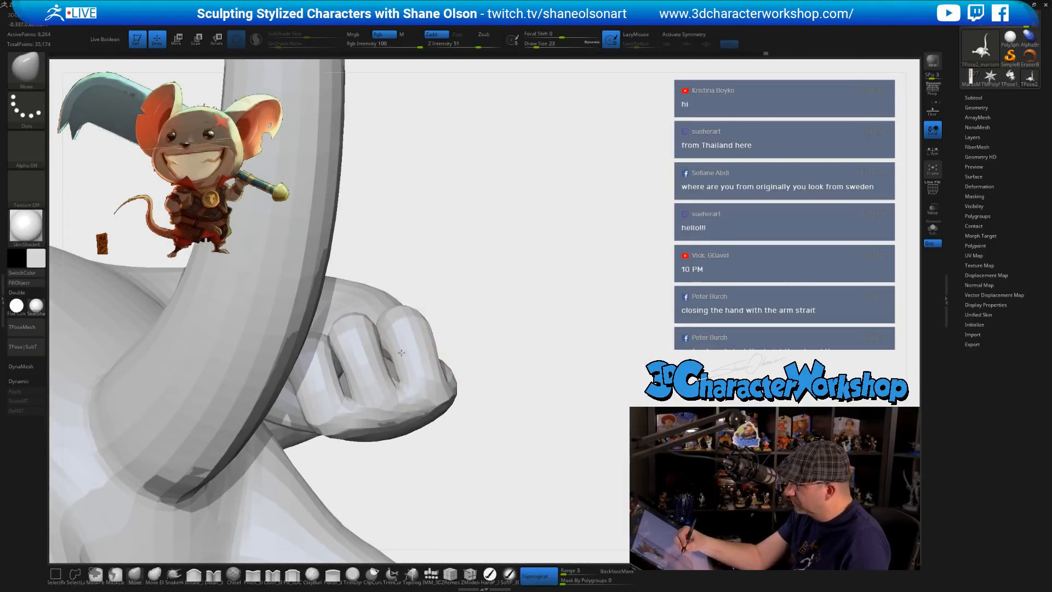
right_drag(444, 341, 538, 238)
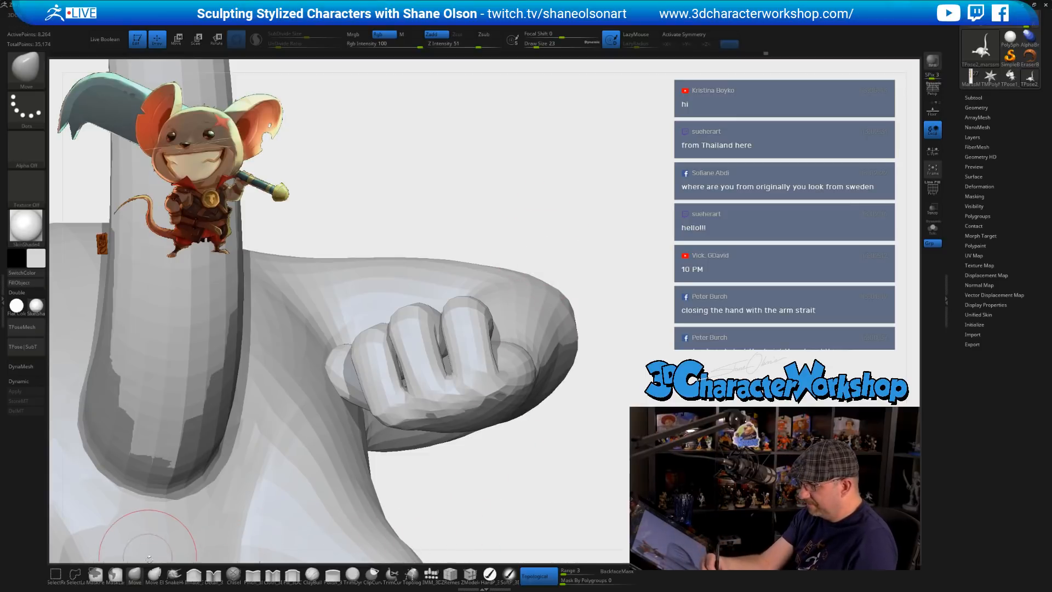
- Fill out the closed fingers with the Inflate brush and smooth the surfaces and gaps between them
click(193, 574)
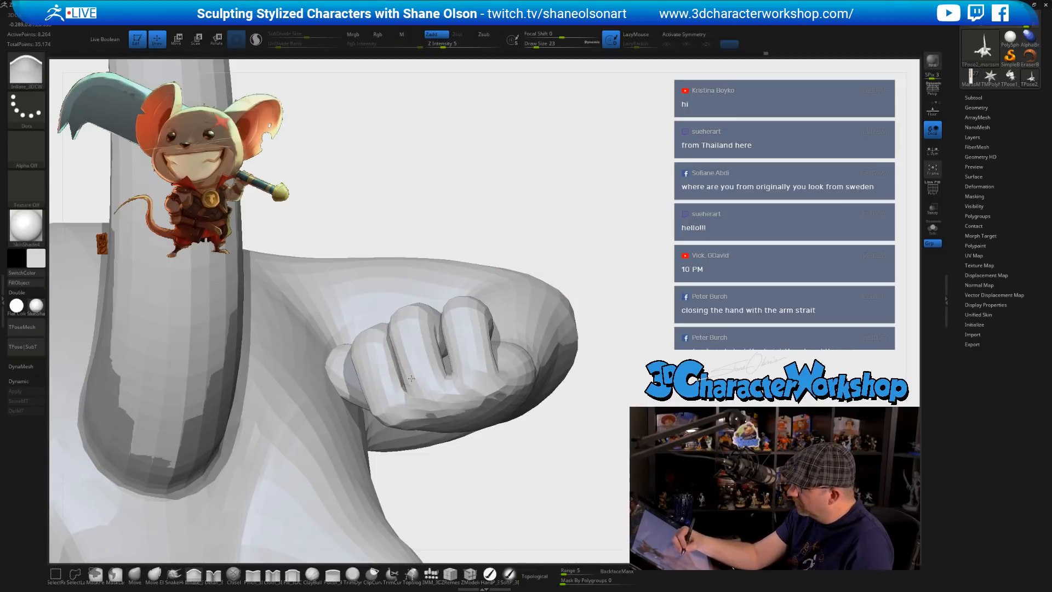
mouse_move(411, 378)
right_down()
mouse_move(446, 372)
mouse_move(475, 349)
right_up()
shift+drag(432, 305, 448, 376)
right_drag(452, 377, 459, 275)
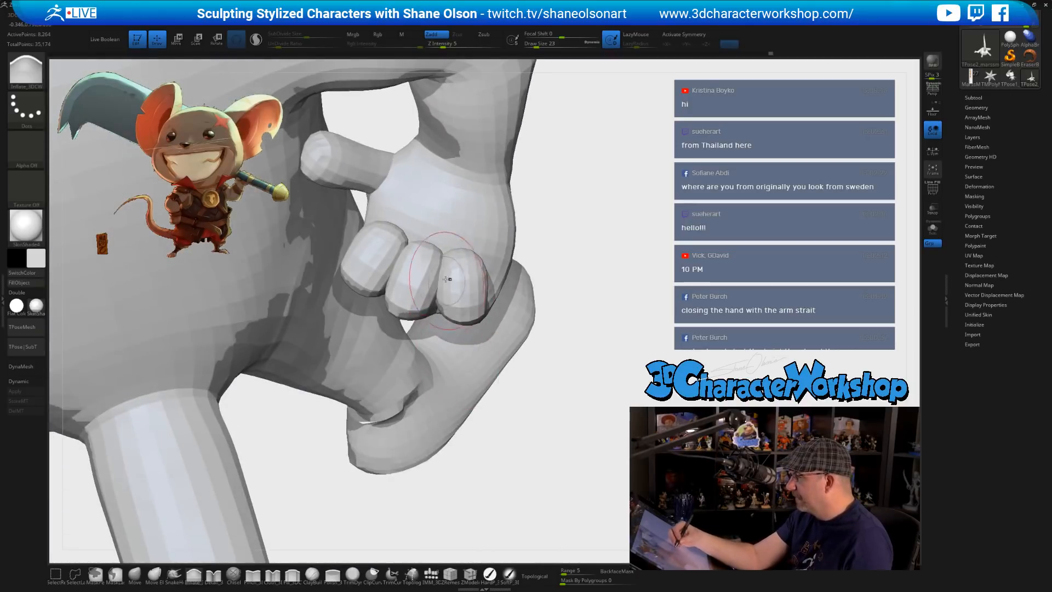
mouse_move(439, 257)
shift+mouse_down()
mouse_move(449, 296)
mouse_move(464, 273)
shift+mouse_up()
mouse_move(464, 273)
right_down()
mouse_move(455, 296)
mouse_move(493, 285)
mouse_move(537, 299)
right_up()
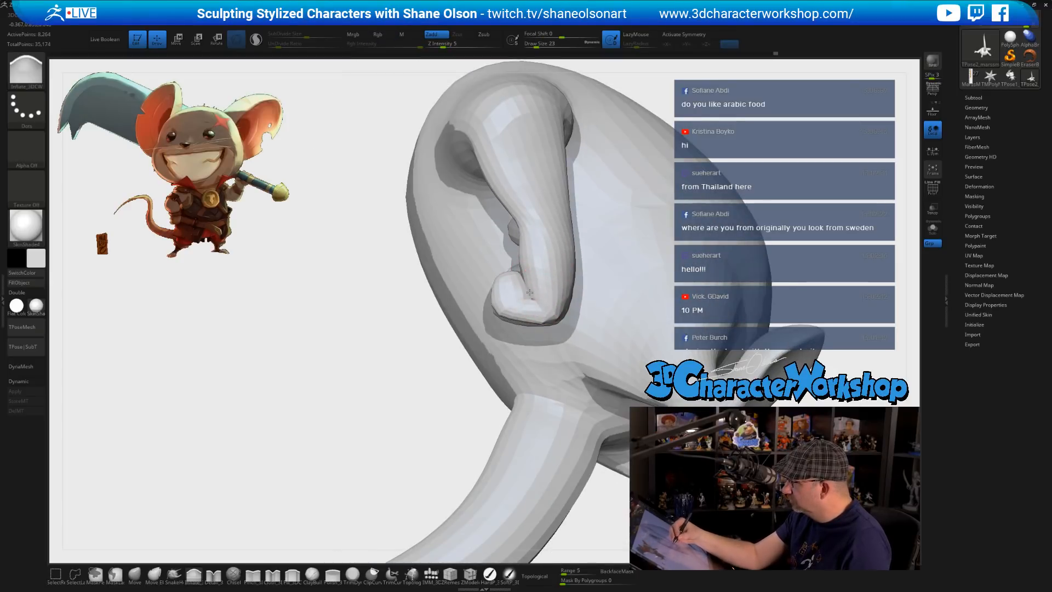
- Adjust the fist's shape with the Move brush and check the bent arm and hand from several angles
mouse_move(530, 292)
right_down()
mouse_move(550, 298)
mouse_move(564, 351)
right_up()
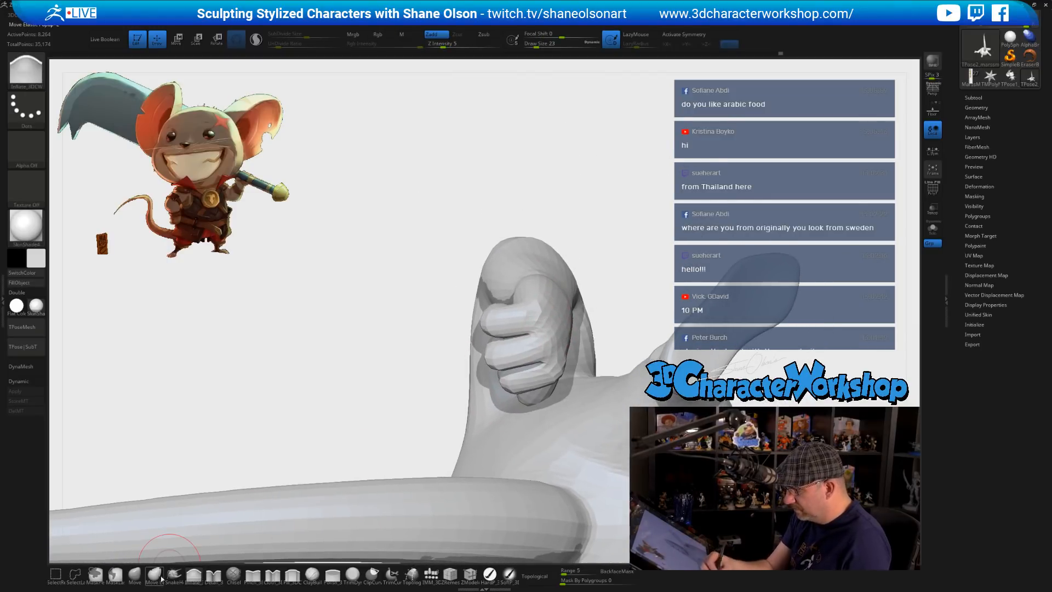
click(135, 574)
right_drag(606, 246, 607, 238)
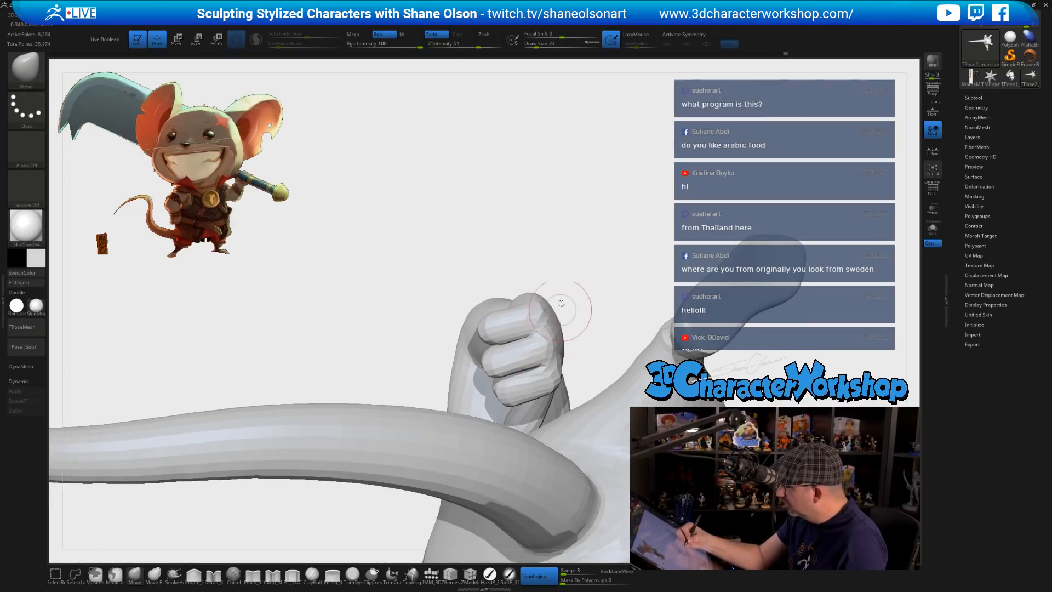
mouse_move(559, 301)
right_down()
mouse_move(557, 234)
mouse_move(637, 418)
right_up()
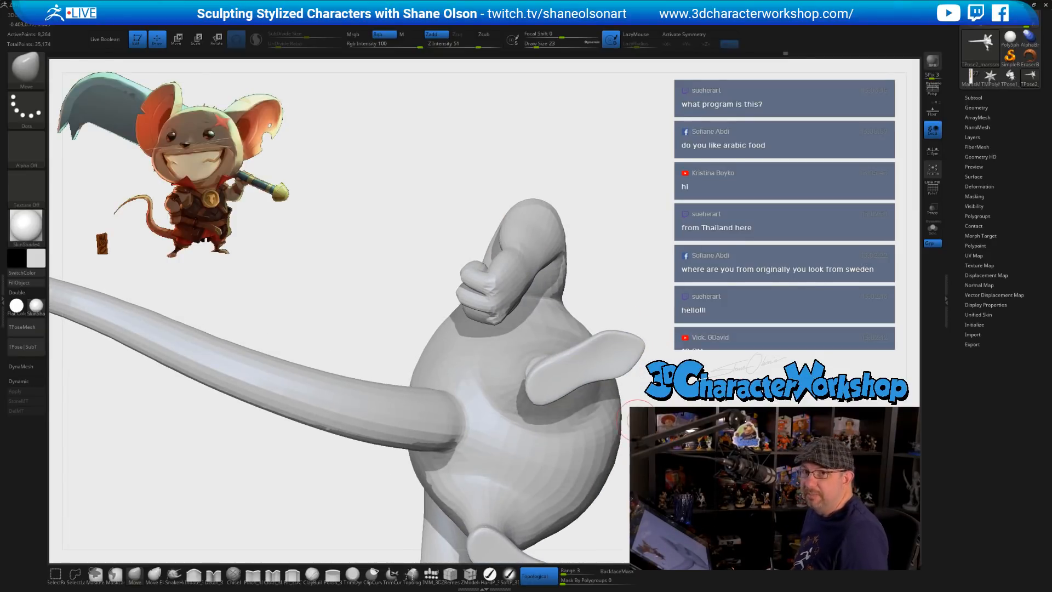
right_drag(637, 418, 691, 344)
drag(692, 340, 649, 414)
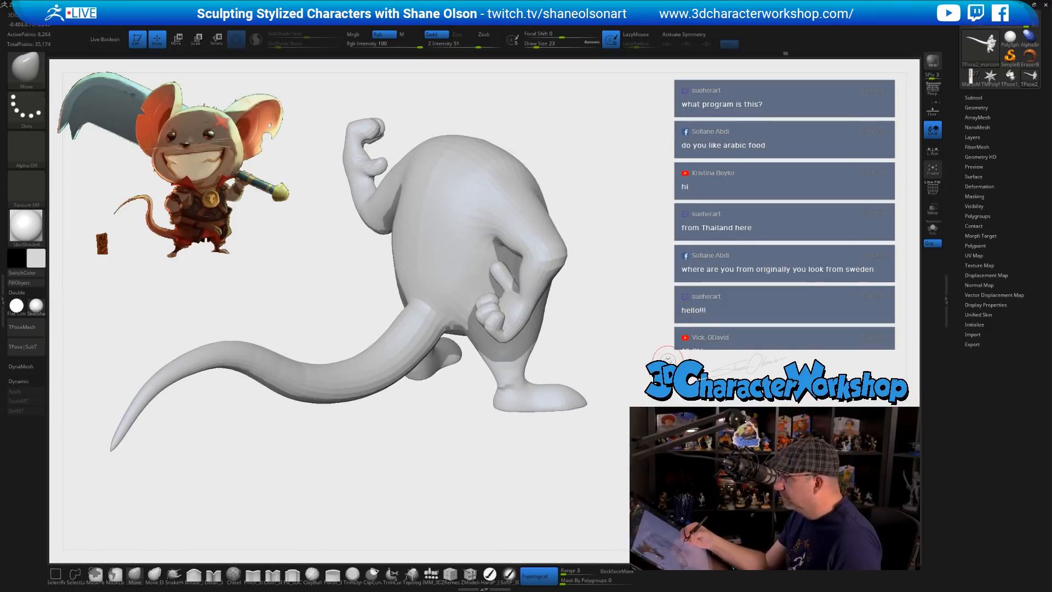
mouse_move(663, 352)
alt+mouse_down()
mouse_move(654, 445)
mouse_move(587, 482)
mouse_move(546, 525)
alt+mouse_up()
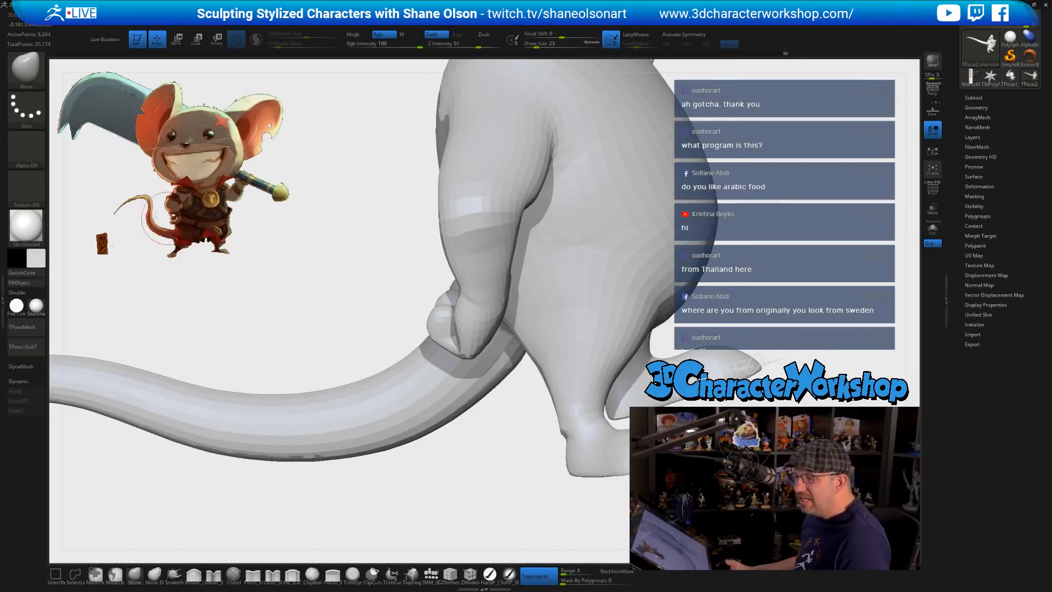
mouse_move(338, 279)
mouse_down()
mouse_move(340, 263)
mouse_move(357, 298)
mouse_move(322, 298)
mouse_up()
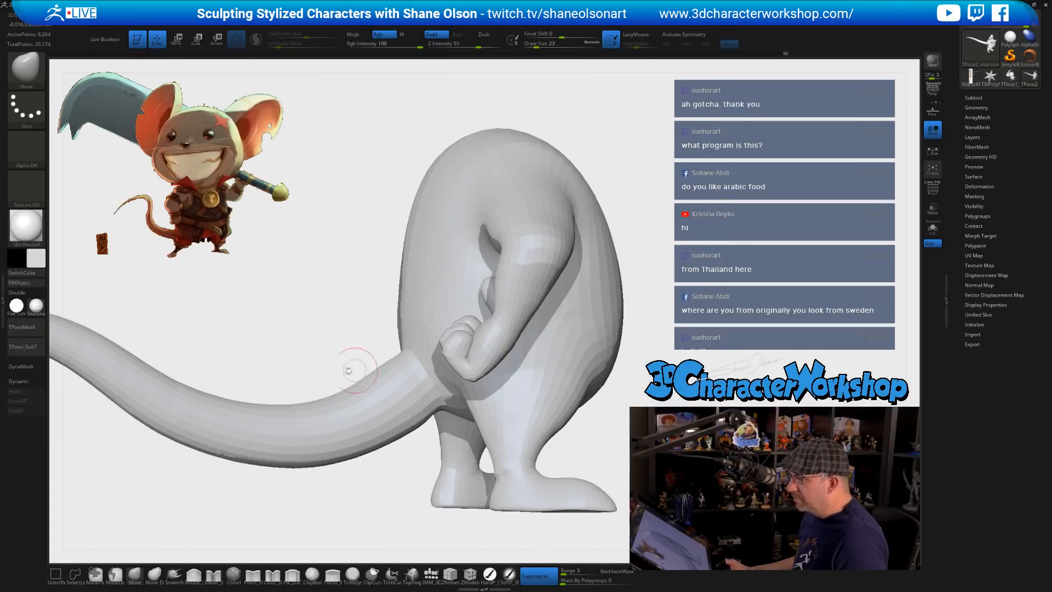
- Save the selected TPose mesh to disk in the Twitch folder inside 3DCW on the Storage (D:) drive
click(32, 327)
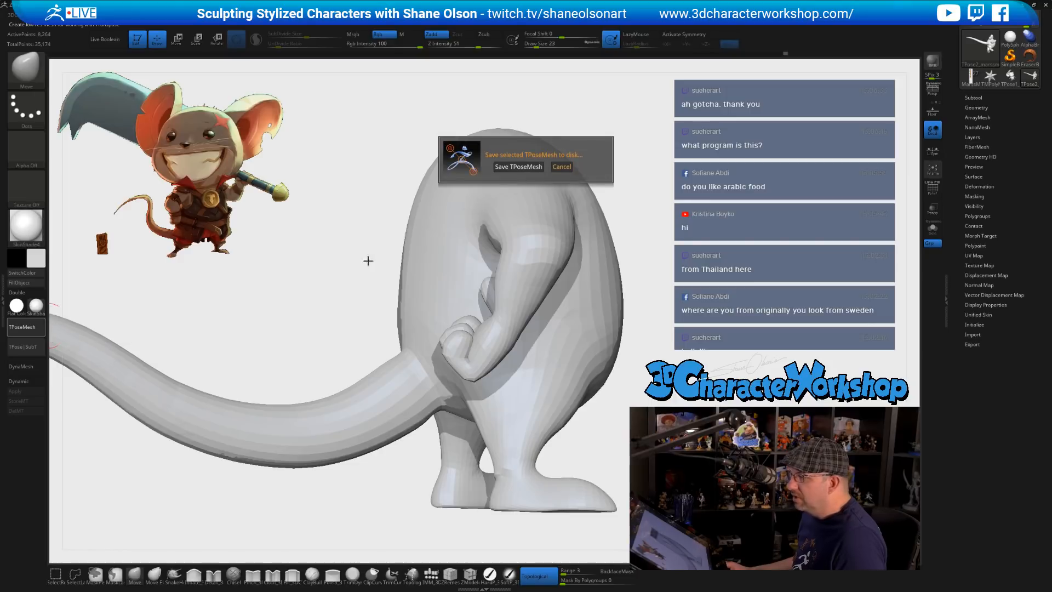
click(530, 167)
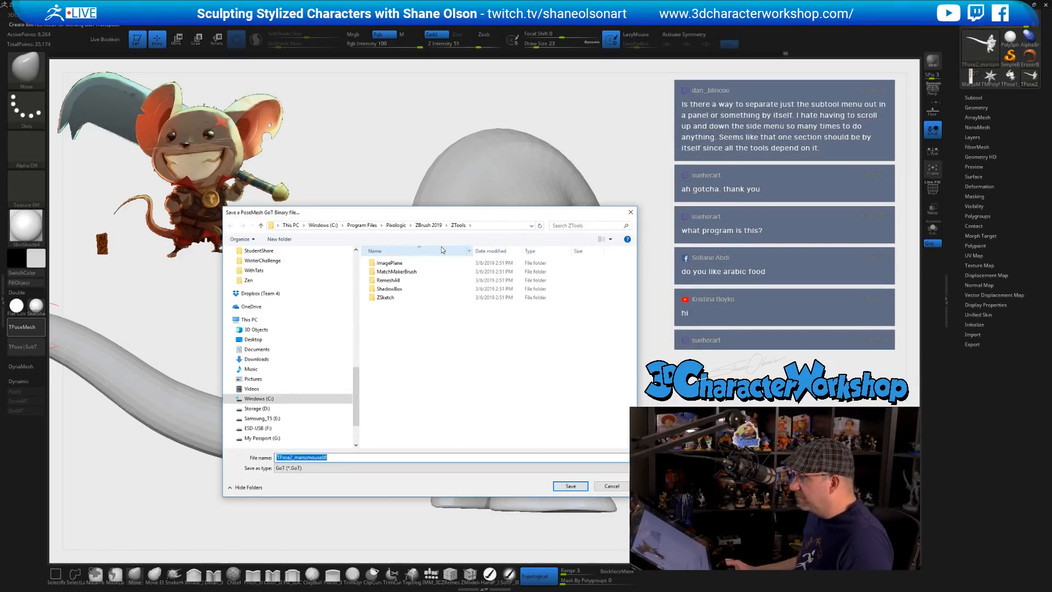
click(355, 280)
click(355, 278)
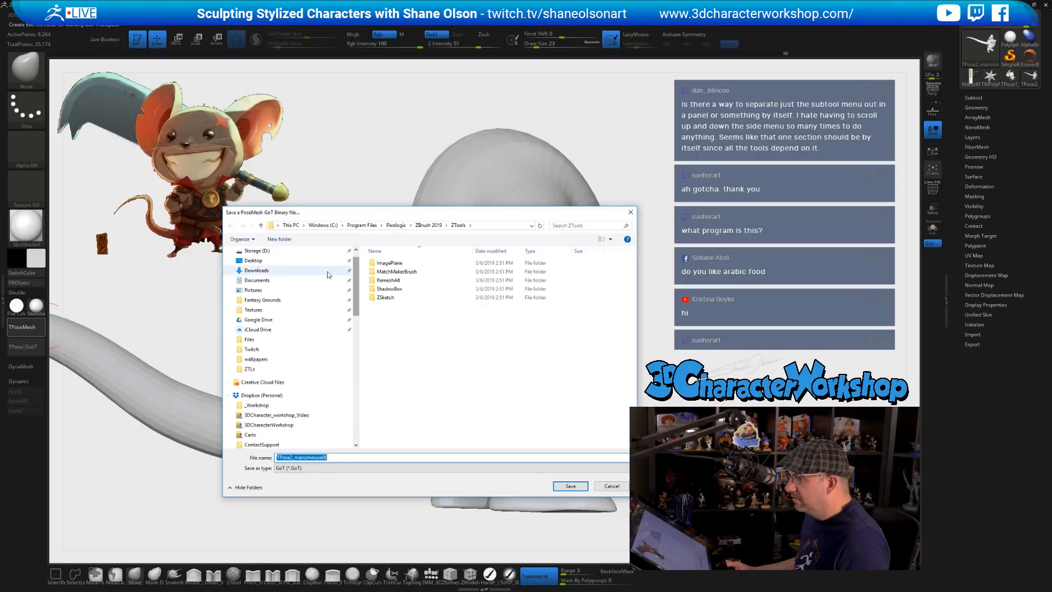
click(256, 260)
scroll(398, 394, down, 4)
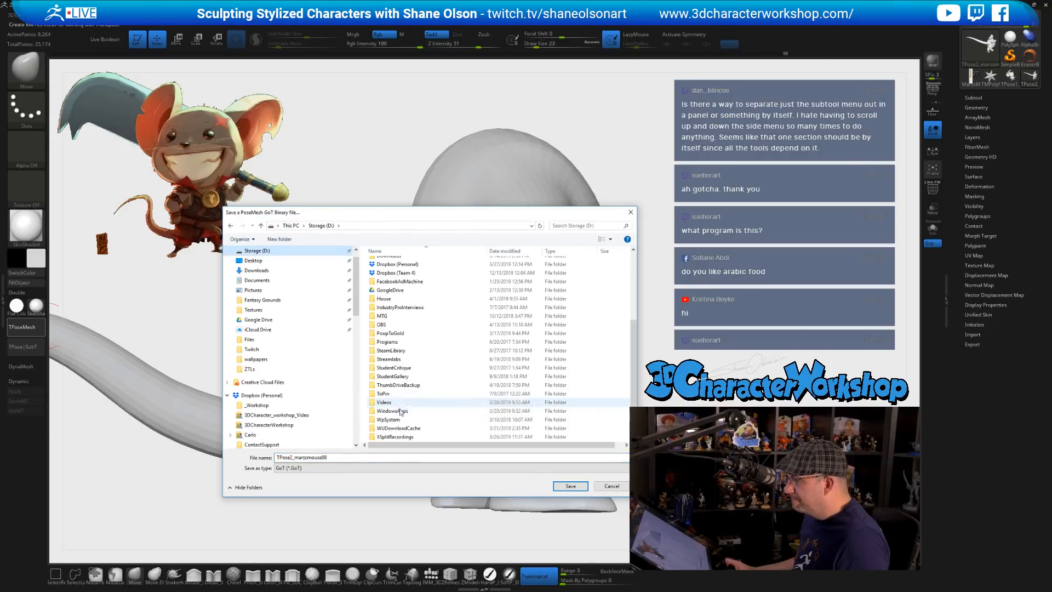
scroll(402, 395, up, 5)
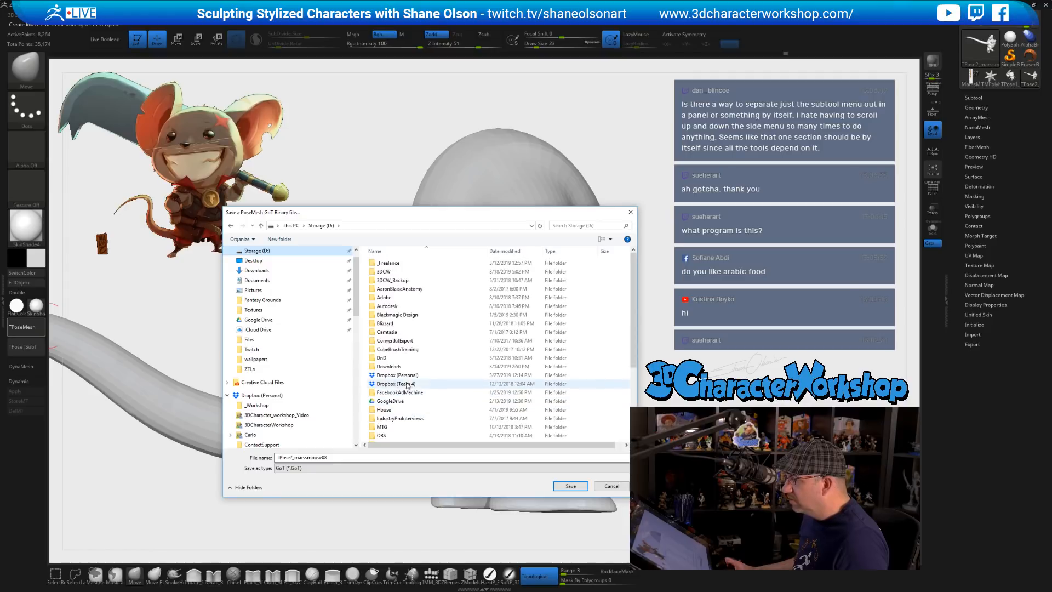
double_click(399, 272)
scroll(443, 324, down, 5)
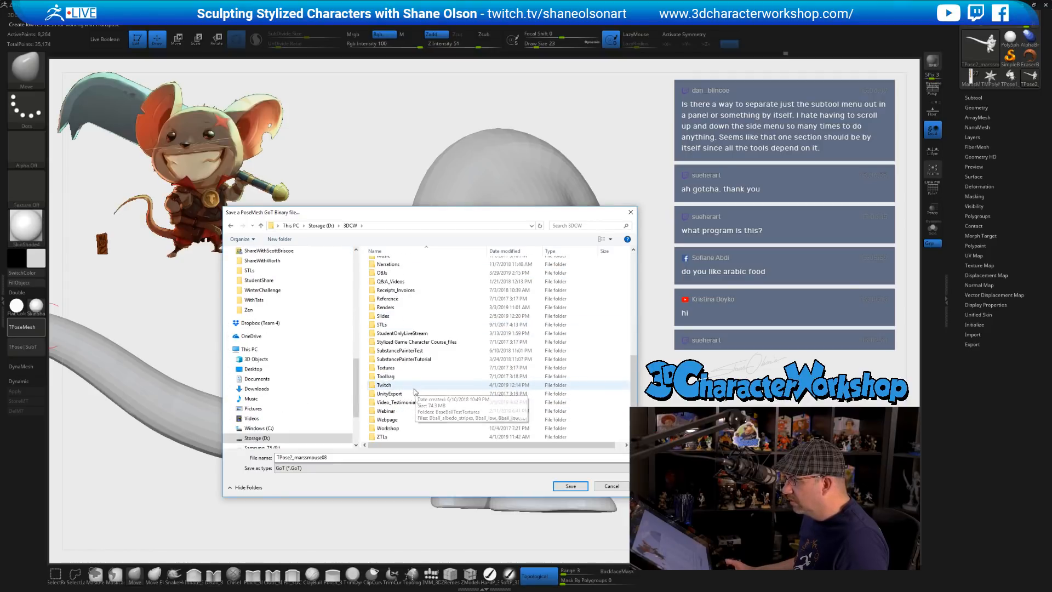
double_click(433, 387)
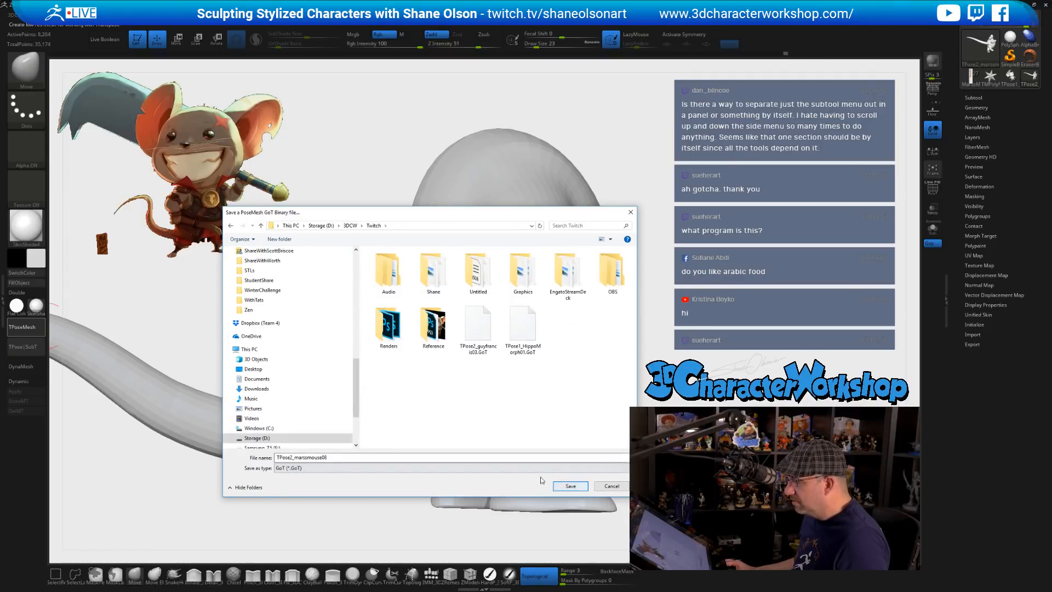
click(570, 486)
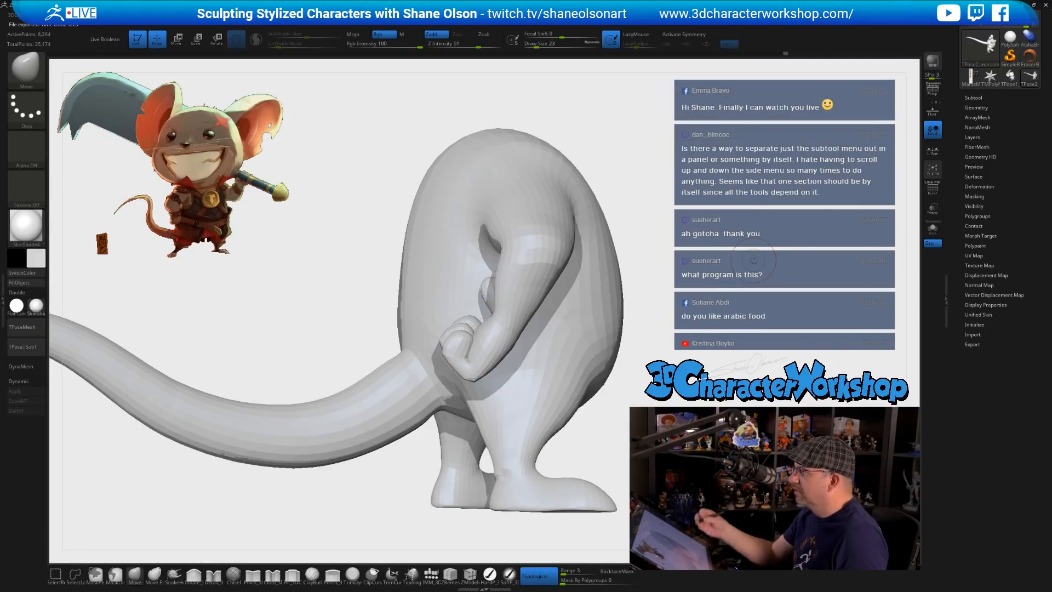
- Enlarge the draw size and show the custom pop-up menu containing the masking and deformation commands
mouse_move(653, 343)
alt+mouse_down()
mouse_move(649, 336)
mouse_move(650, 362)
alt+mouse_up()
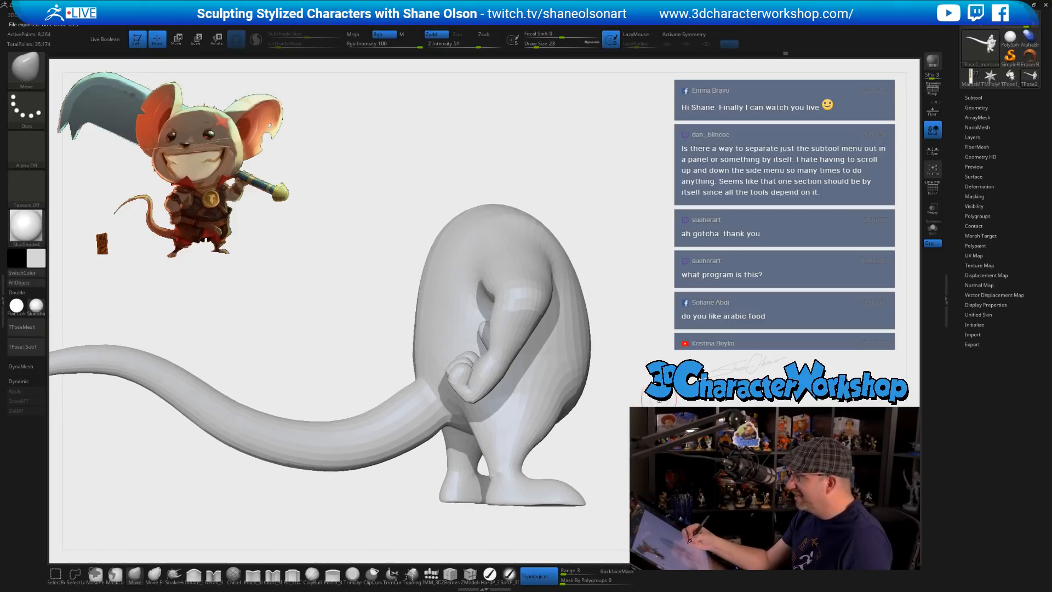
key(bracketright)
key(bracketright)
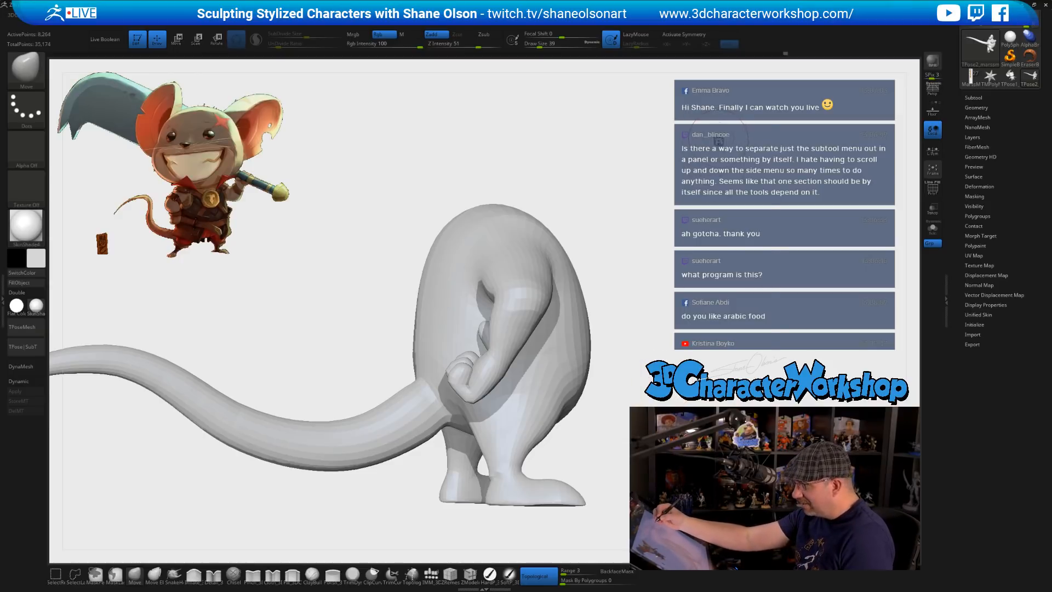
key(space)
key(space)
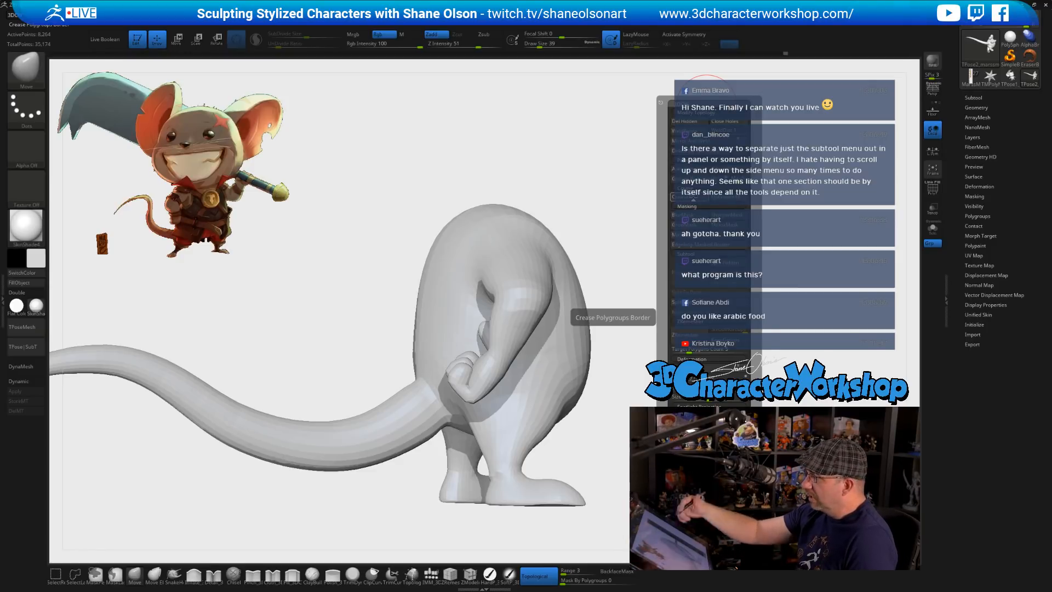
key(space)
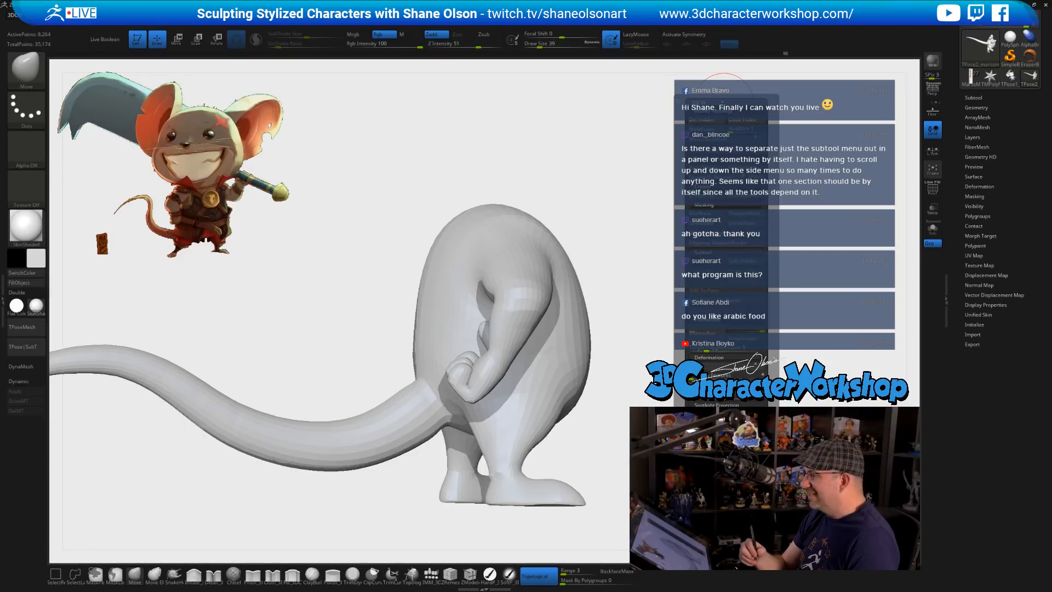
- Mask everything except the thumb of the closed hand with a topological transpose mask
drag(642, 393, 444, 501)
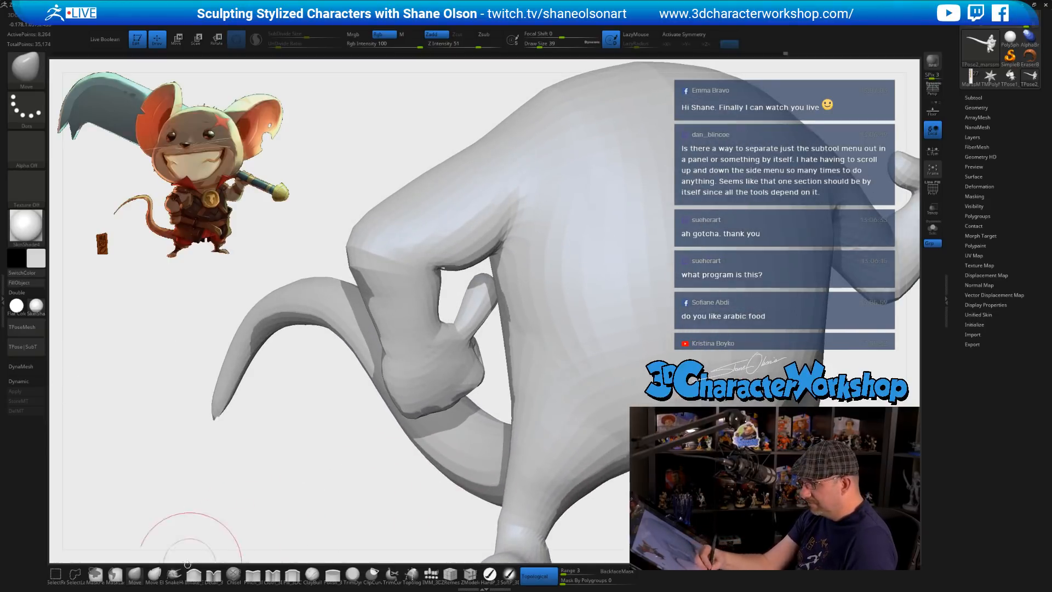
key(w)
drag(319, 500, 333, 444)
ctrl+drag(446, 348, 478, 305)
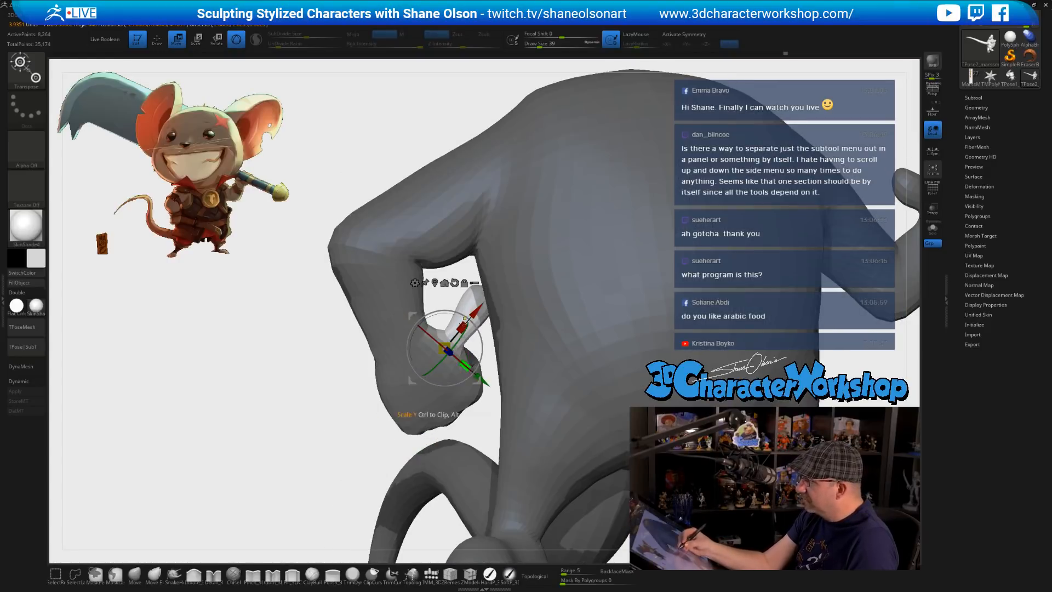
- Move the unmasked thumb closer to the curled fingers with the transform gizmo
right_drag(478, 309, 527, 351)
alt+drag(487, 327, 454, 294)
right_drag(458, 298, 587, 340)
right_drag(613, 378, 568, 271)
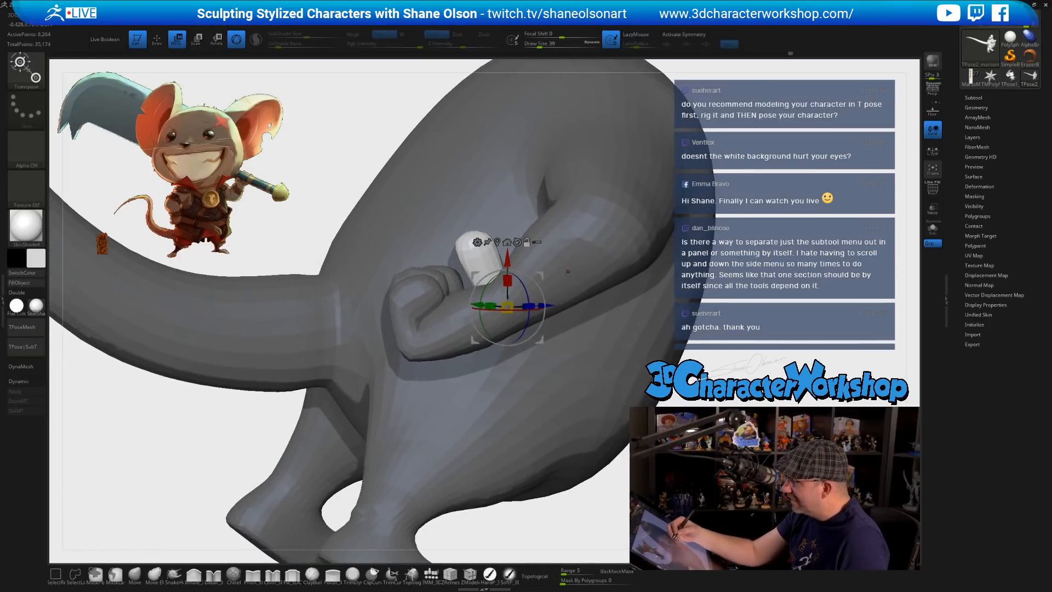
drag(540, 275, 532, 275)
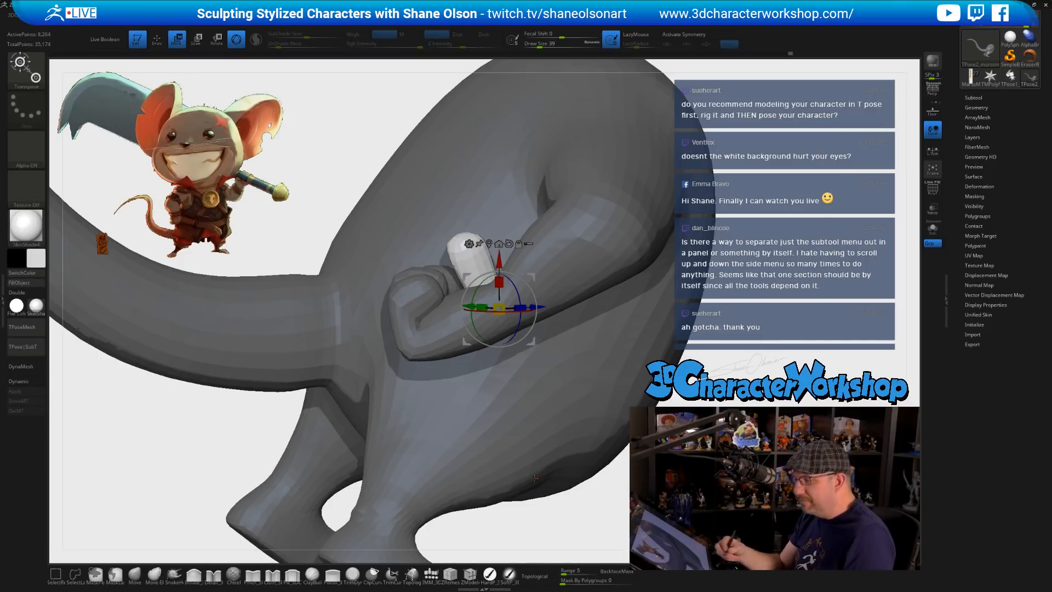
- Recenter the gizmo on the thumb, then move and rotate the thumb to lie across the palm beside the fingers
mouse_move(535, 478)
mouse_down()
mouse_move(526, 300)
mouse_move(573, 348)
mouse_up()
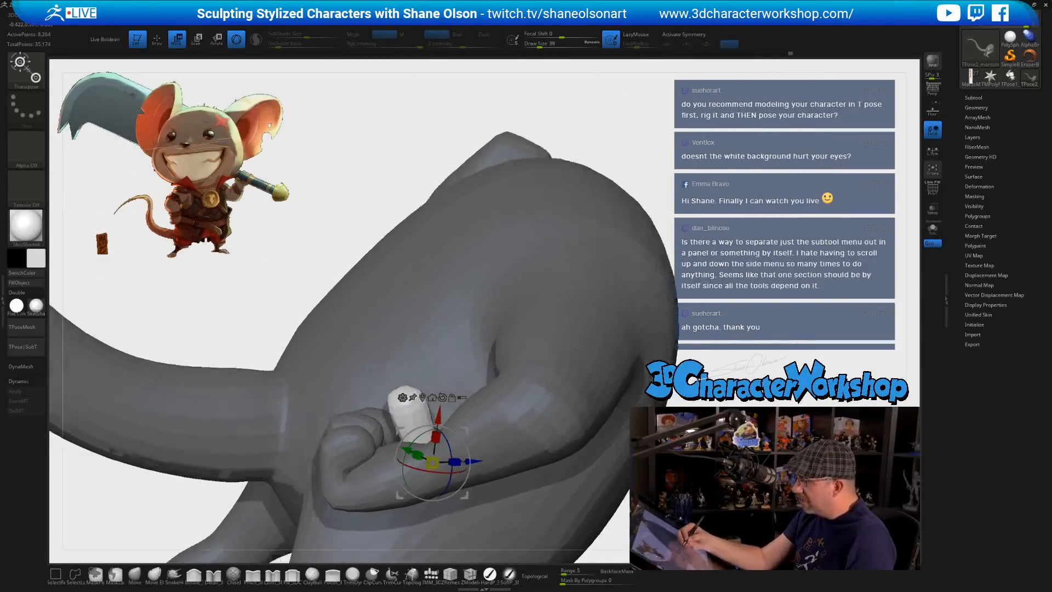
right_drag(573, 348, 617, 359)
alt+drag(516, 417, 371, 168)
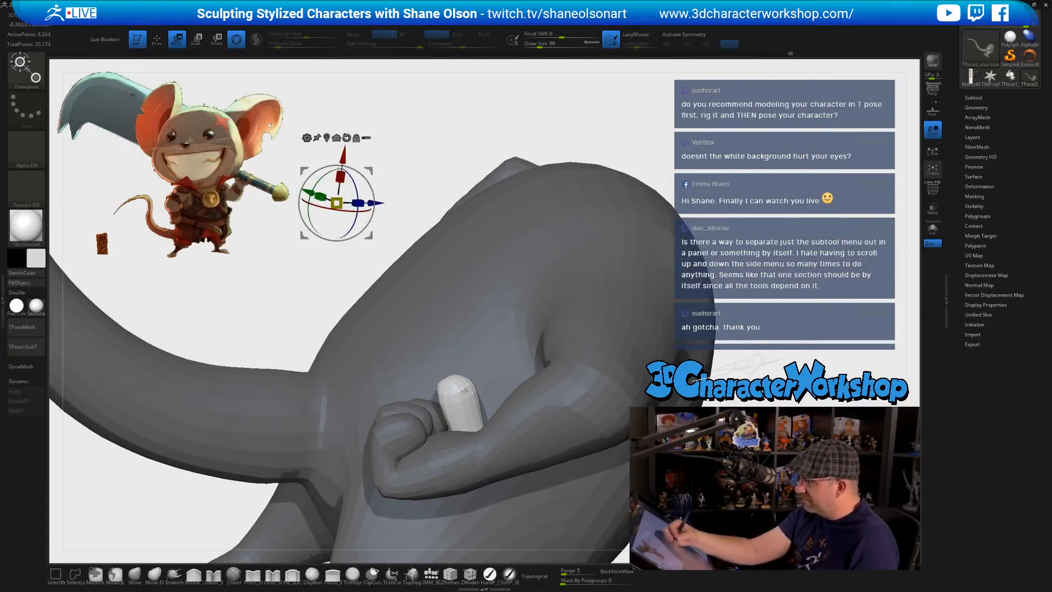
right_drag(465, 391, 493, 435)
alt+click(461, 407)
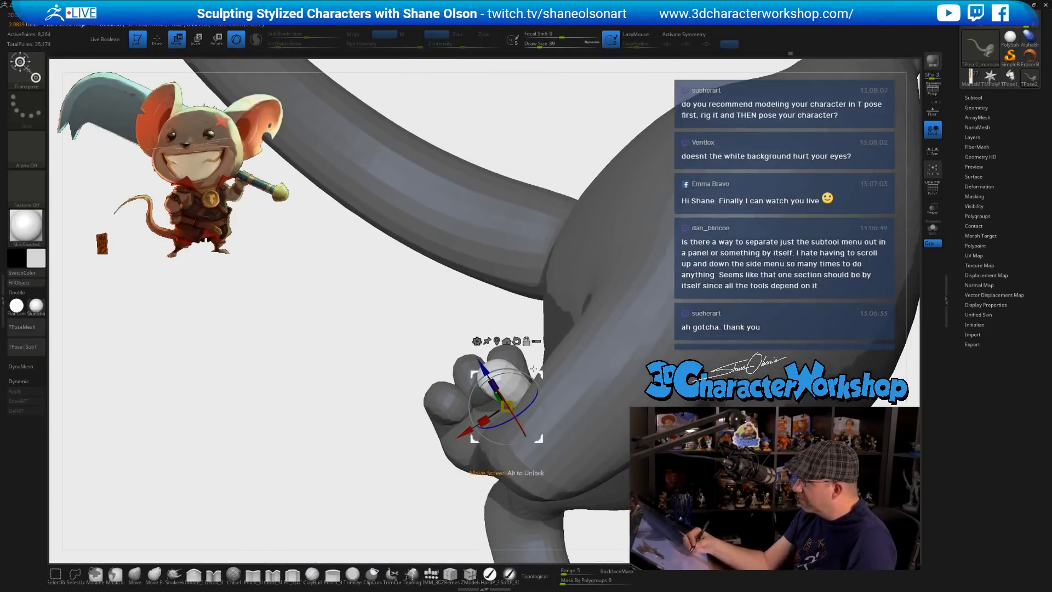
right_drag(528, 353, 491, 360)
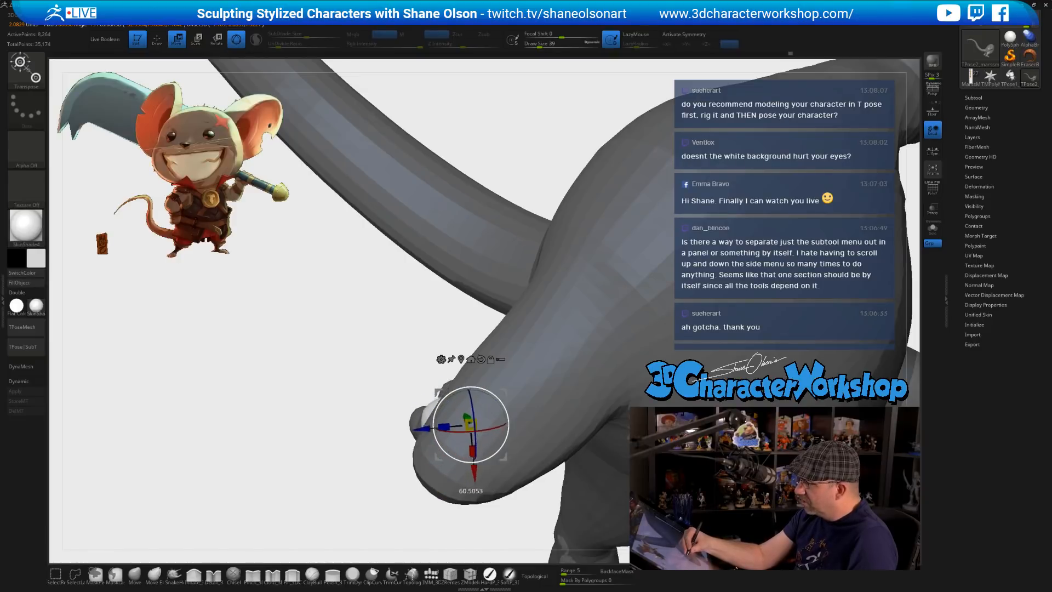
right_drag(515, 396, 473, 403)
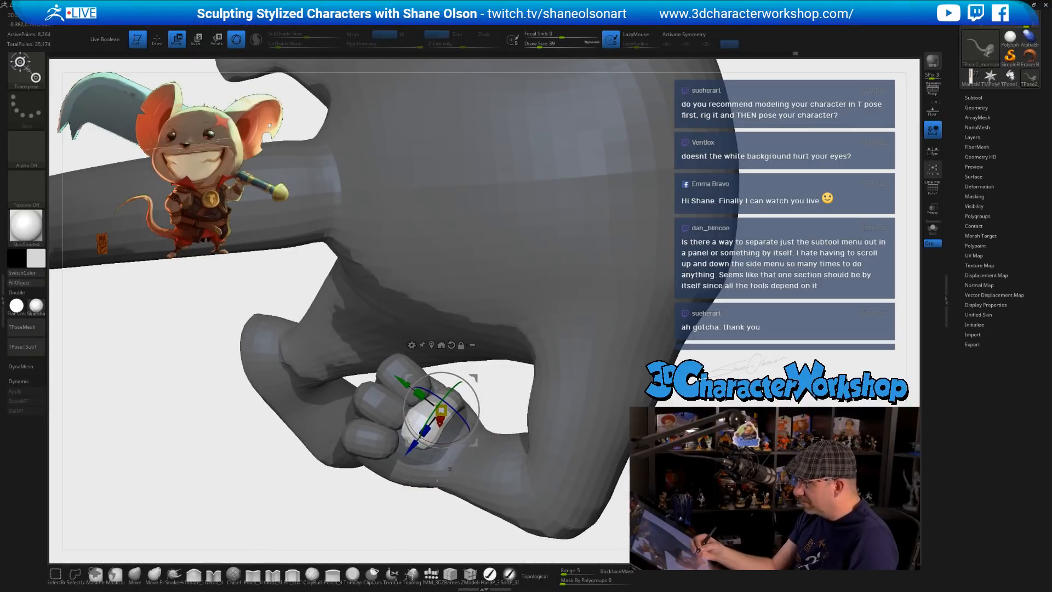
- Reshape the thumb against the curled fingers with the Move brush, using draw sizes of 20 and 29
key(q)
key(s)
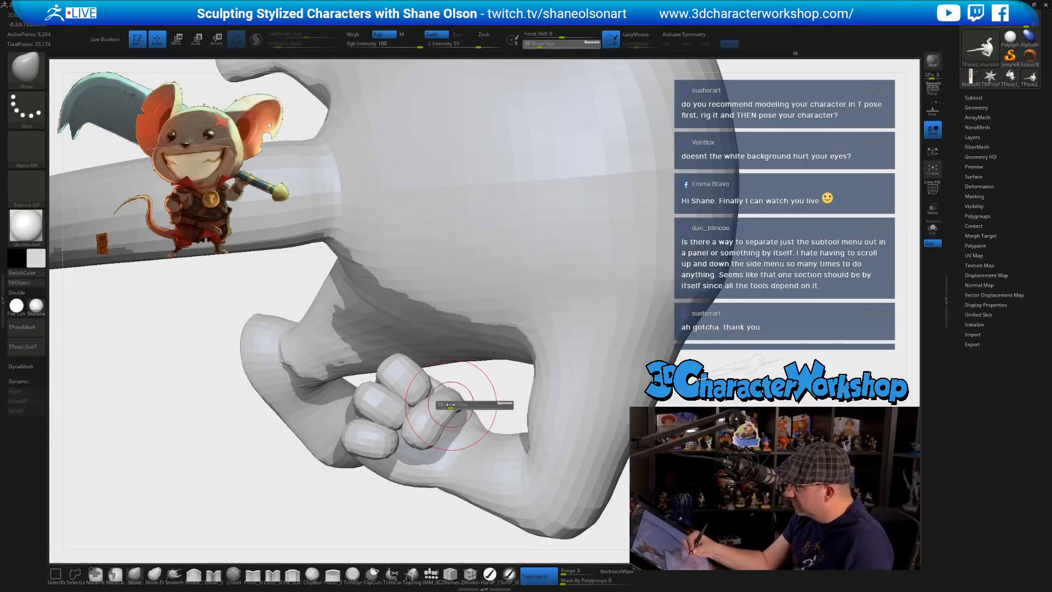
drag(451, 404, 442, 405)
right_drag(436, 400, 448, 400)
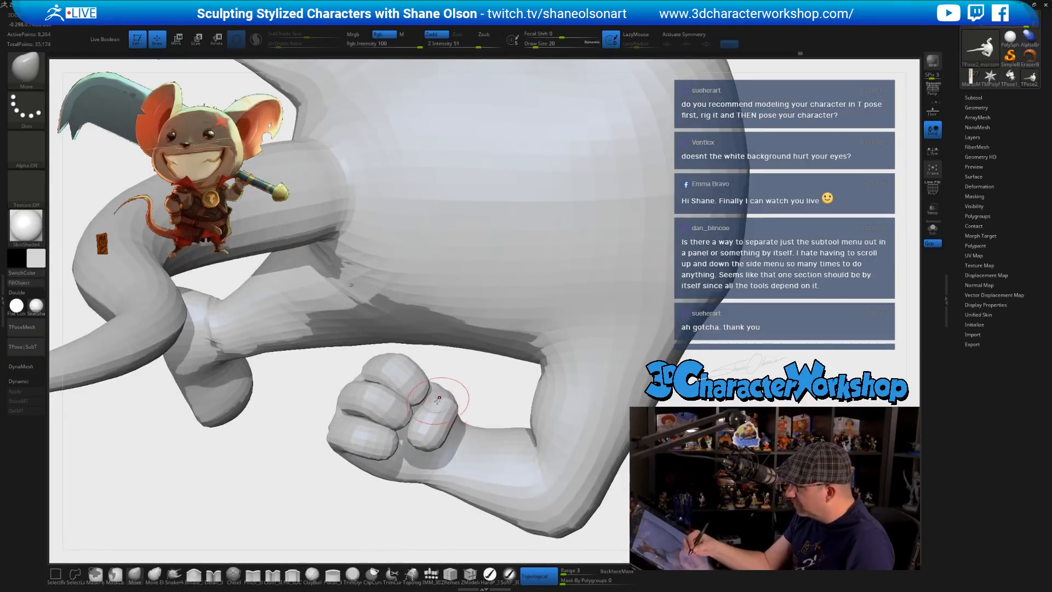
key(s)
drag(432, 403, 437, 404)
mouse_move(442, 408)
right_down()
mouse_move(469, 386)
mouse_move(417, 415)
right_up()
key(s)
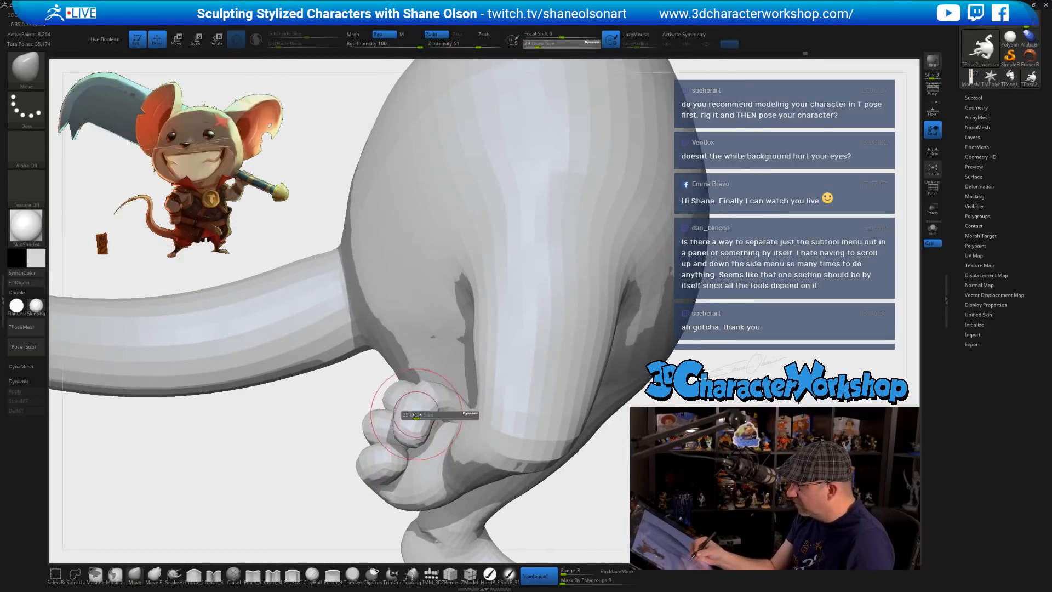
drag(409, 416, 414, 410)
- Refine the thumb's contour and base on the fist with the Move brush at draw sizes 25 and 23
mouse_move(437, 396)
right_down()
mouse_move(429, 438)
mouse_move(469, 299)
mouse_move(448, 375)
mouse_move(472, 389)
right_up()
right_drag(458, 345, 453, 333)
key(s)
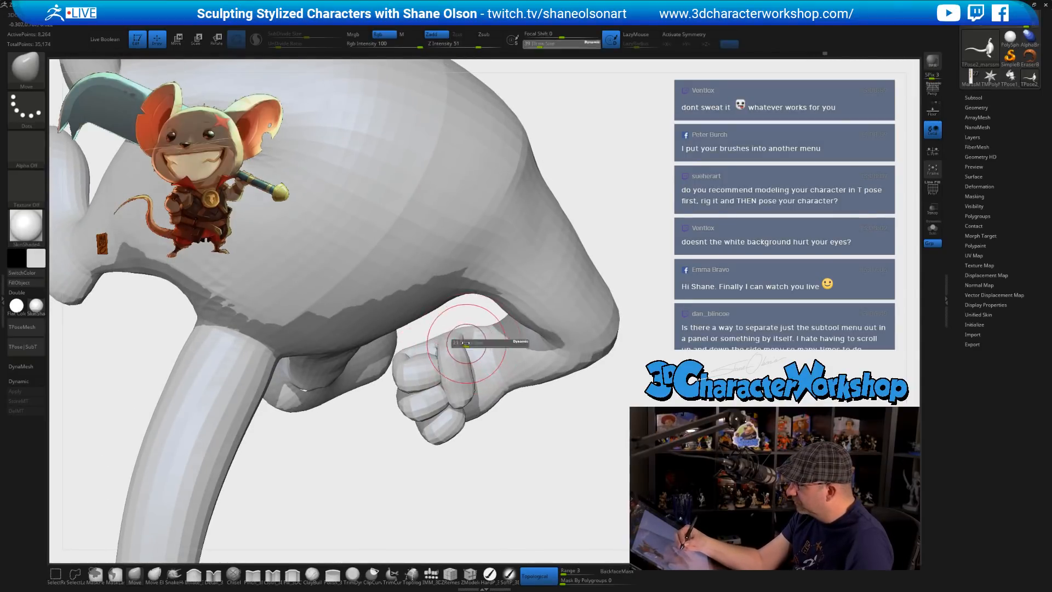
drag(467, 343, 464, 343)
drag(463, 336, 468, 340)
right_drag(467, 336, 487, 373)
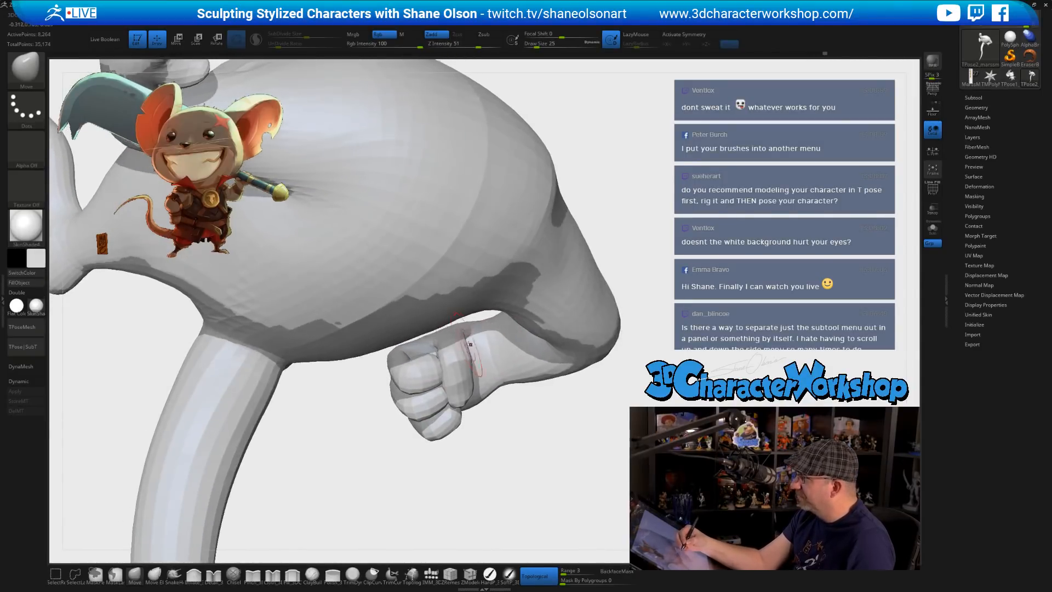
right_drag(493, 411, 500, 434)
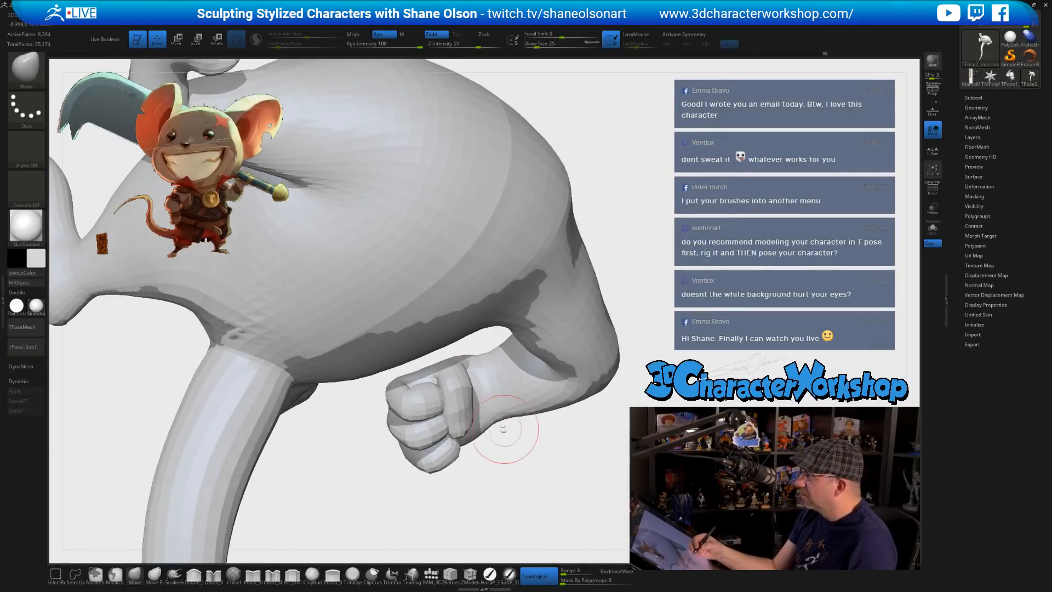
drag(439, 371, 433, 371)
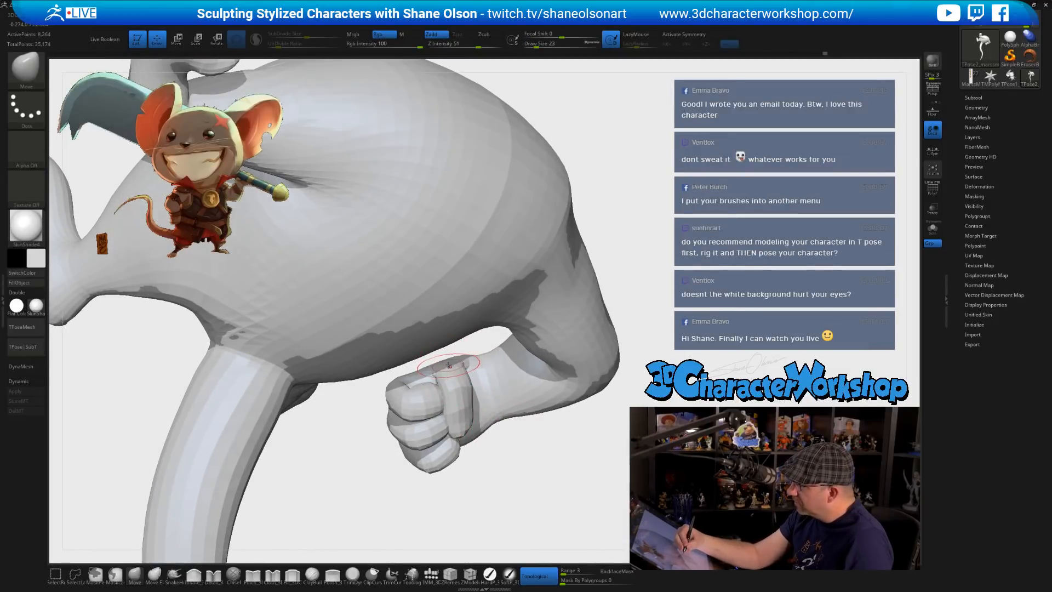
mouse_move(526, 441)
right_down()
mouse_move(515, 437)
mouse_move(521, 453)
right_up()
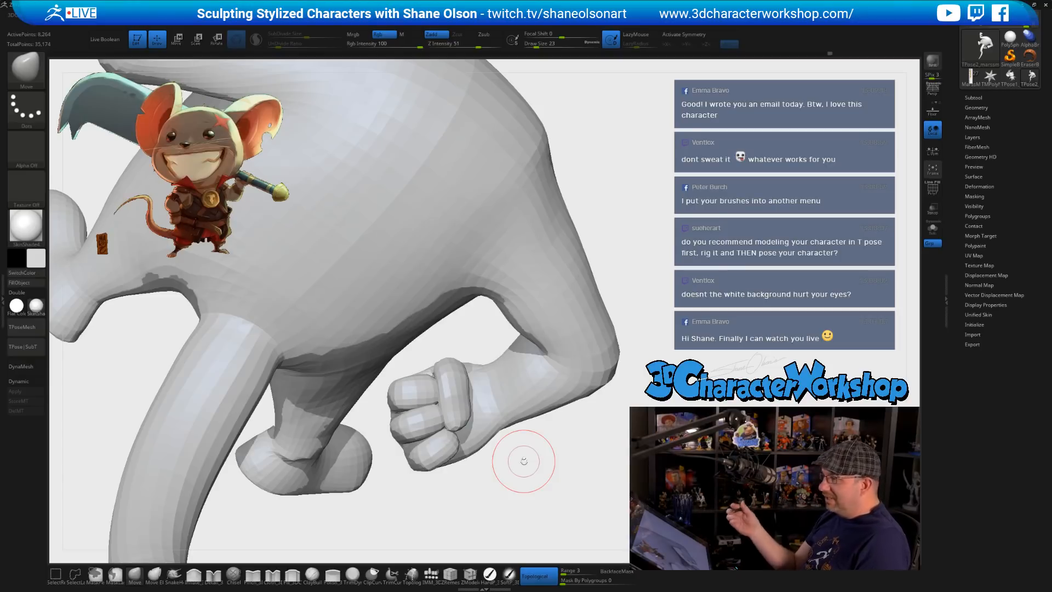
- Adjust the inner elbow of the bent arm from the front with a larger Move brush
key(space)
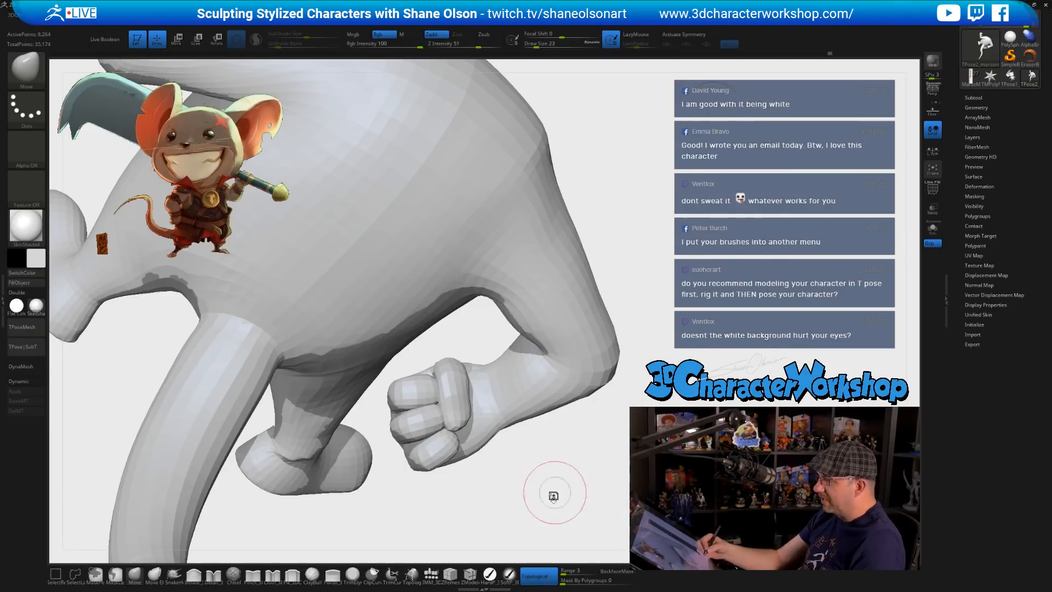
mouse_move(552, 493)
mouse_down()
mouse_move(563, 458)
mouse_move(582, 479)
mouse_move(580, 428)
mouse_move(543, 457)
mouse_up()
key(shift)
key(shift)
key(shift)
shift+drag(336, 460, 367, 428)
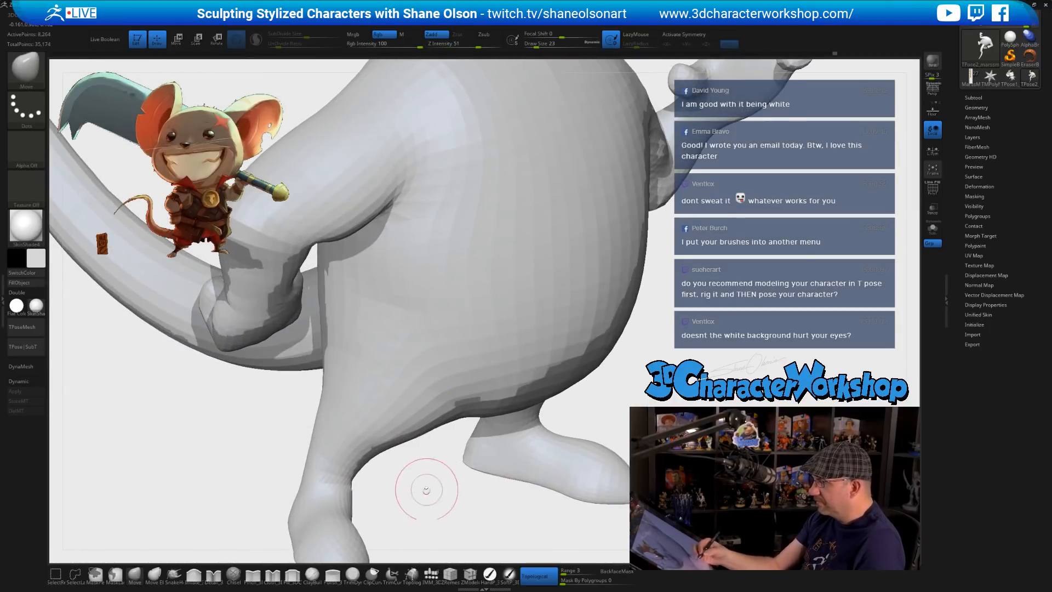
mouse_move(426, 491)
alt+mouse_down()
mouse_move(420, 498)
mouse_move(417, 479)
mouse_move(460, 460)
alt+mouse_up()
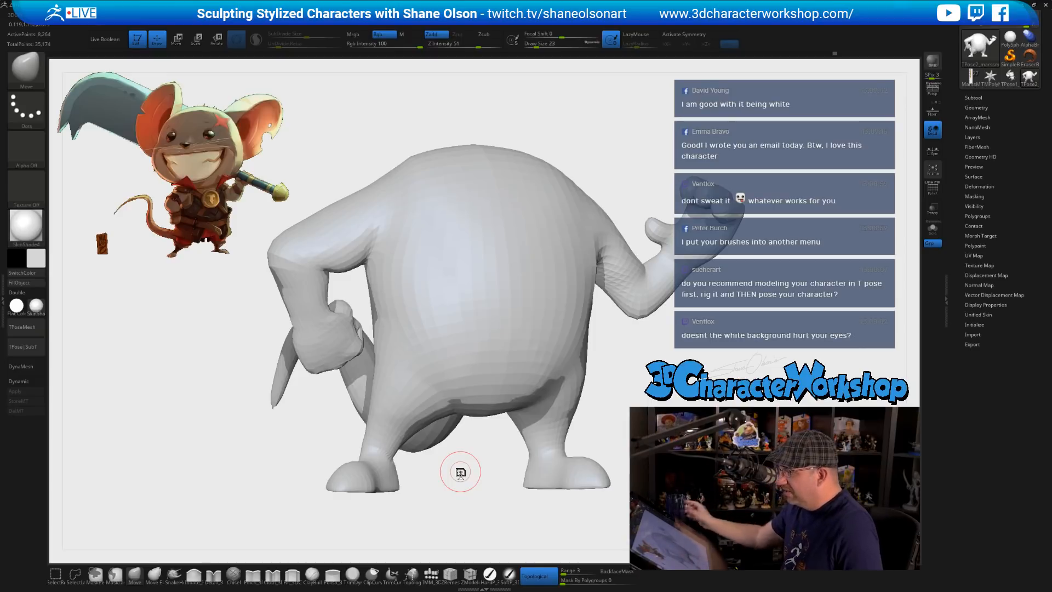
key(s)
drag(350, 281, 354, 280)
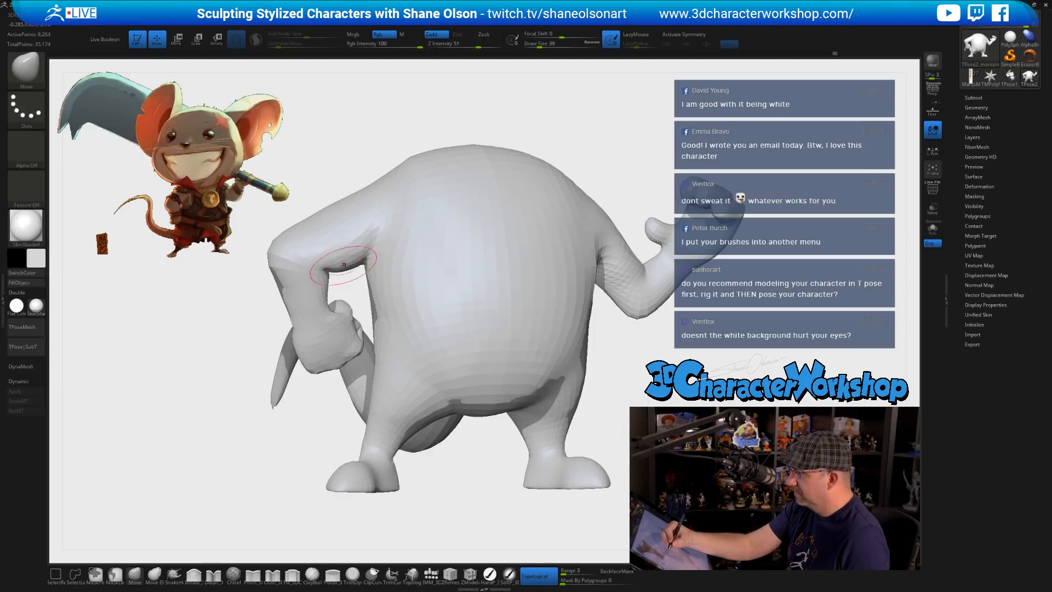
- Check the pose from above and unhide all remaining parts of the mouse to show the full character
mouse_move(357, 229)
right_down()
mouse_move(355, 248)
mouse_move(374, 249)
mouse_move(430, 214)
mouse_move(526, 220)
mouse_move(518, 192)
mouse_move(542, 248)
right_up()
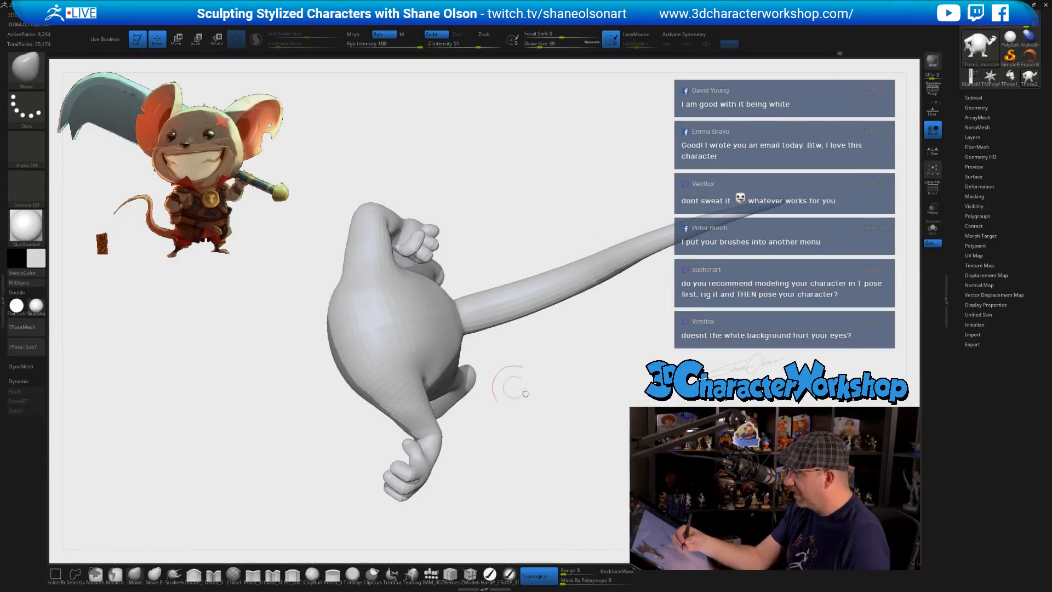
right_drag(508, 376, 699, 422)
mouse_move(602, 406)
ctrl+right_down()
mouse_move(602, 383)
mouse_move(636, 391)
mouse_move(630, 403)
ctrl+right_up()
ctrl+shift+click(636, 390)
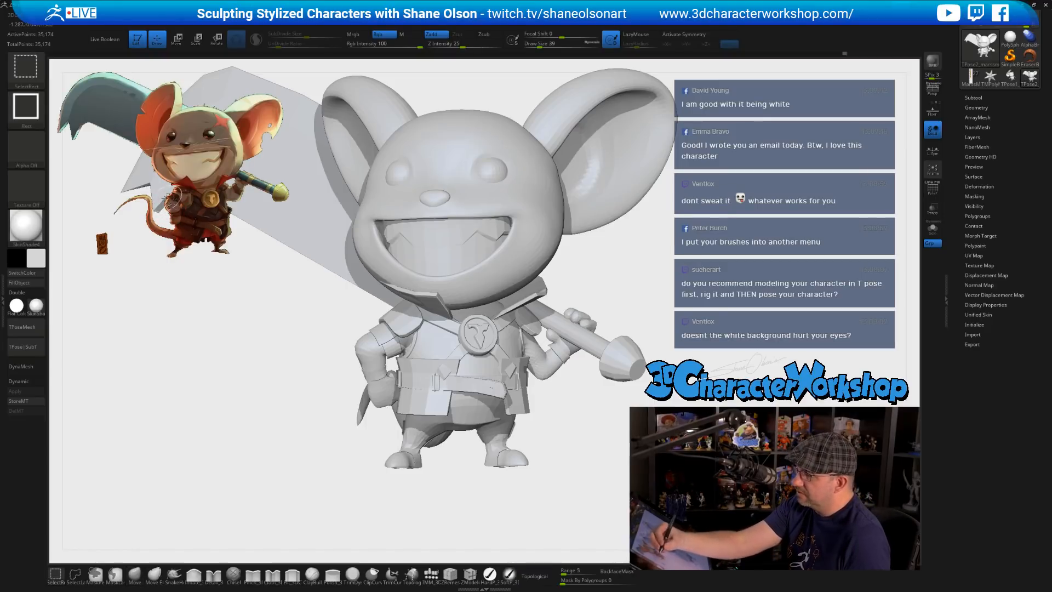
- Isolate the mouse's body and wrist cuff by hiding the head, clothing, armour and sword
mouse_move(527, 374)
alt+right_down()
mouse_move(526, 420)
mouse_move(644, 407)
alt+right_up()
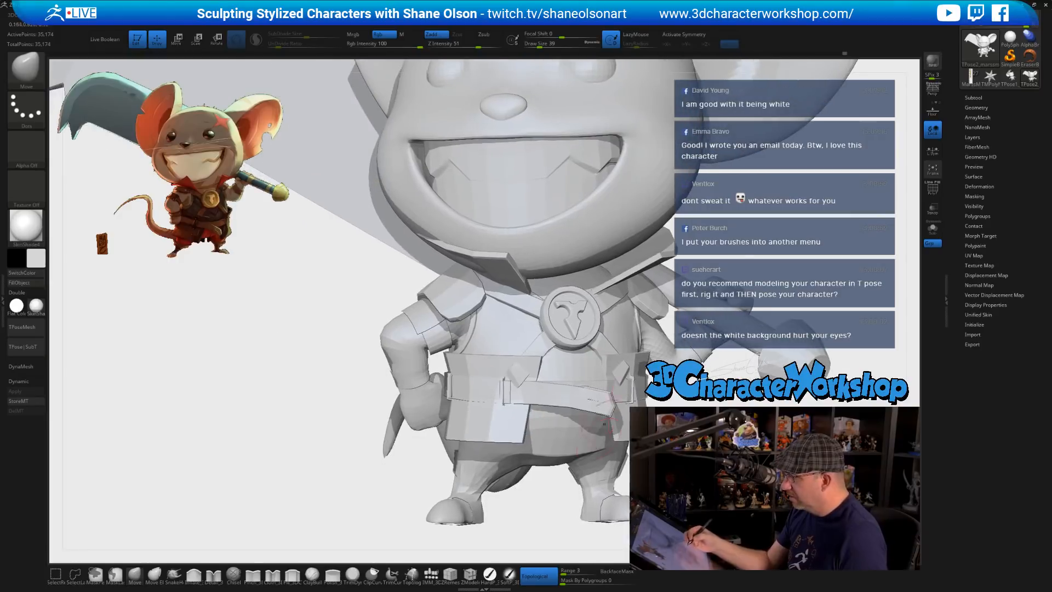
ctrl+shift+click(416, 383)
ctrl+shift+click(417, 382)
ctrl+alt+shift+click(417, 382)
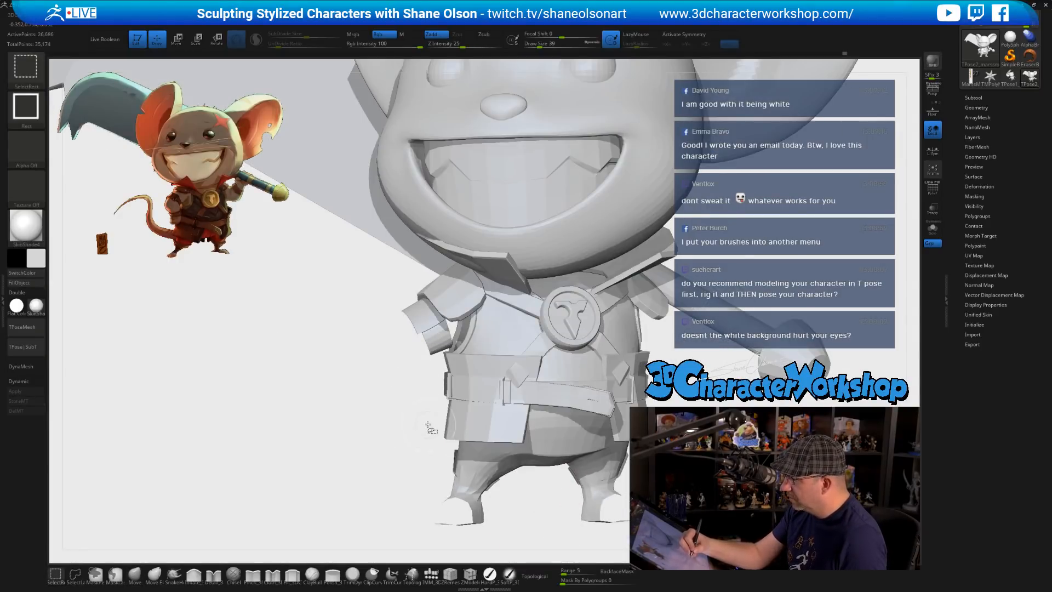
ctrl+shift+click(390, 496)
key(ctrl+z)
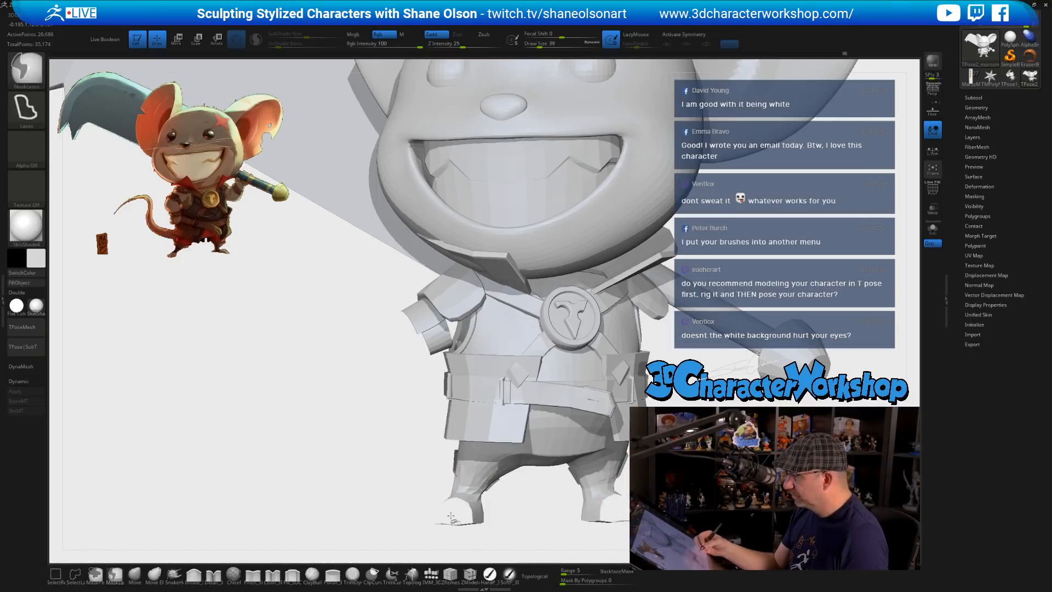
ctrl+shift+drag(387, 510, 374, 500)
mouse_move(517, 440)
ctrl+right_down()
mouse_move(488, 435)
mouse_move(503, 397)
mouse_move(512, 407)
mouse_move(517, 371)
ctrl+right_up()
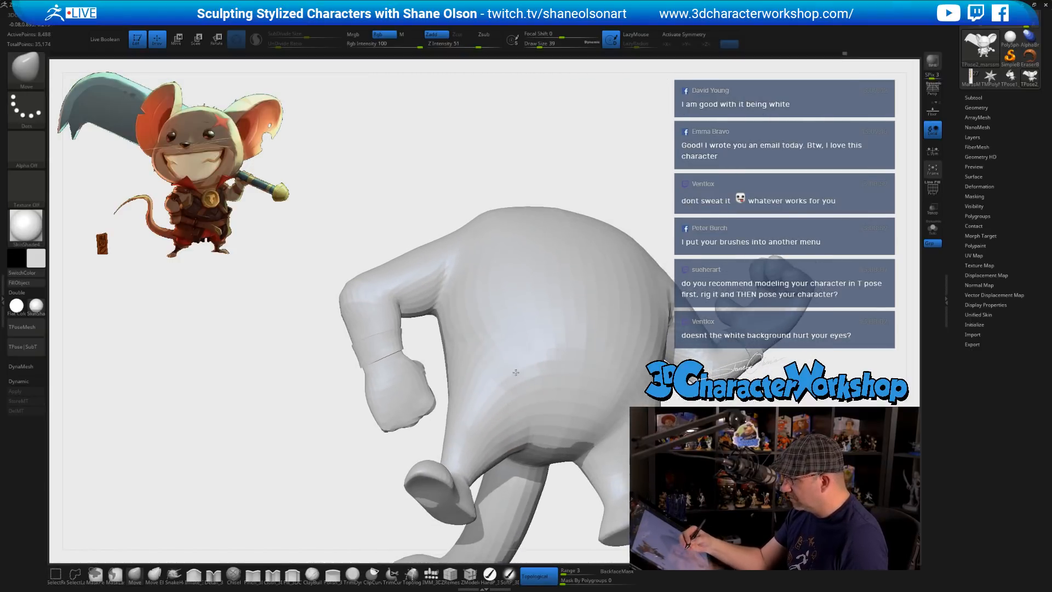
- Shift the bent forearm inward with the Move brush in topological mode, using draw sizes of 74 and 54
click(543, 577)
key(s)
drag(331, 449, 336, 447)
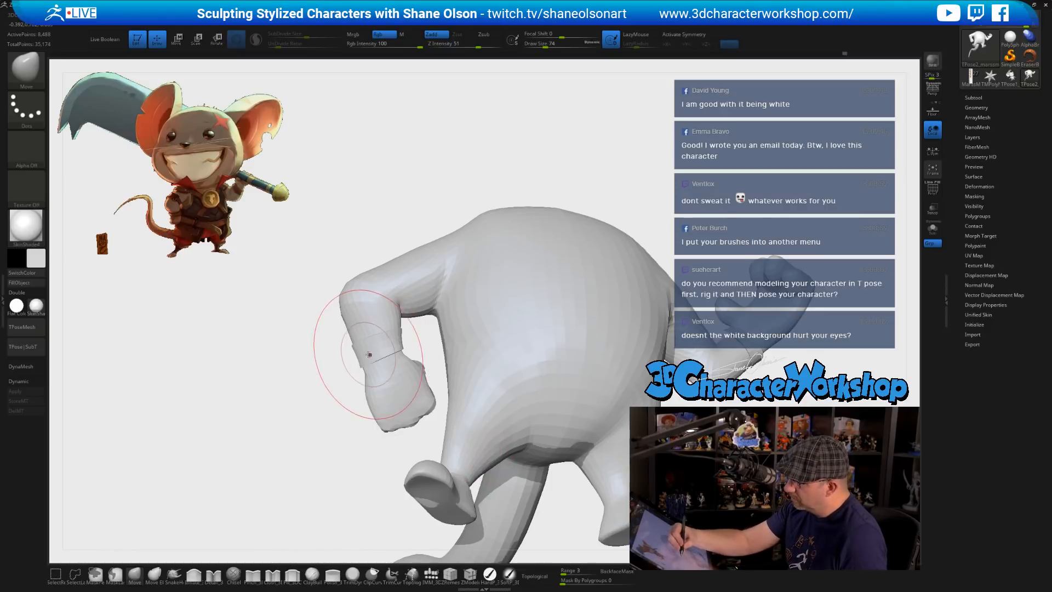
drag(370, 354, 397, 349)
key(s)
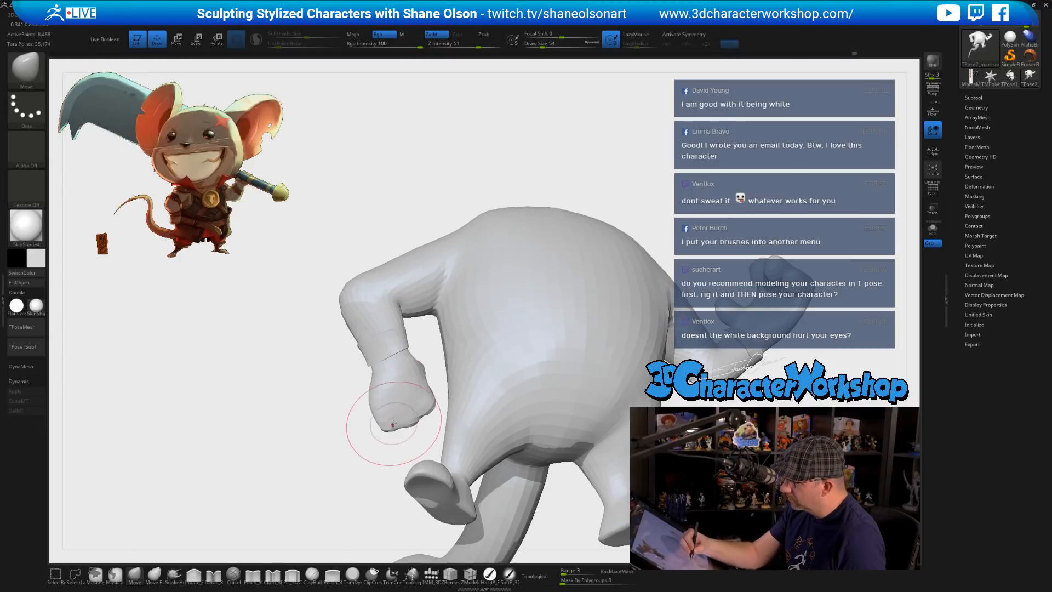
- Mask everything except the fist and set up the transform gizmo at the wrist
mouse_move(403, 373)
ctrl+right_down()
mouse_move(447, 372)
mouse_move(431, 370)
mouse_move(431, 344)
ctrl+right_up()
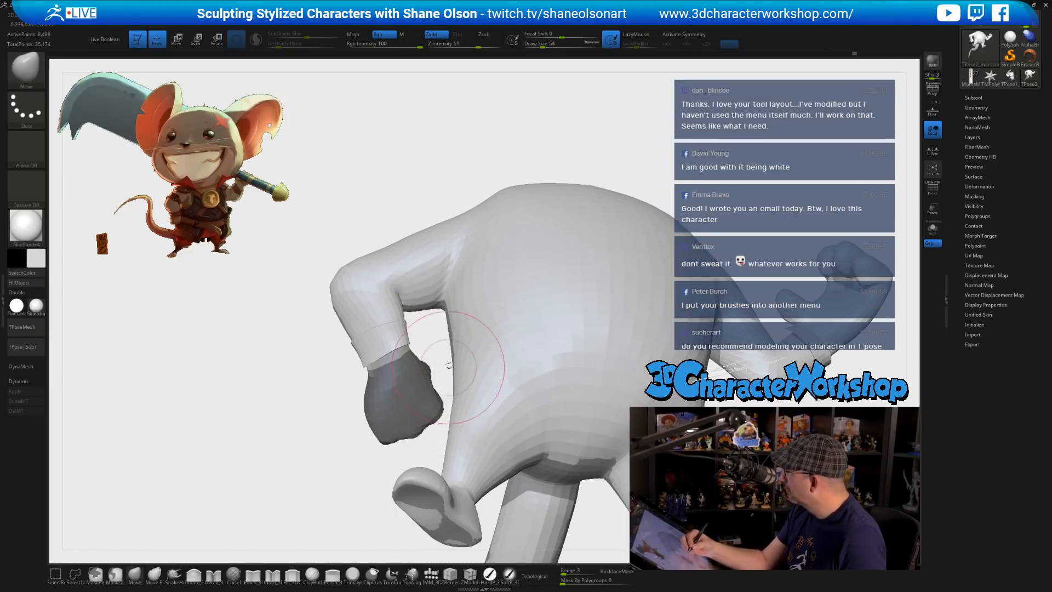
ctrl+click(395, 201)
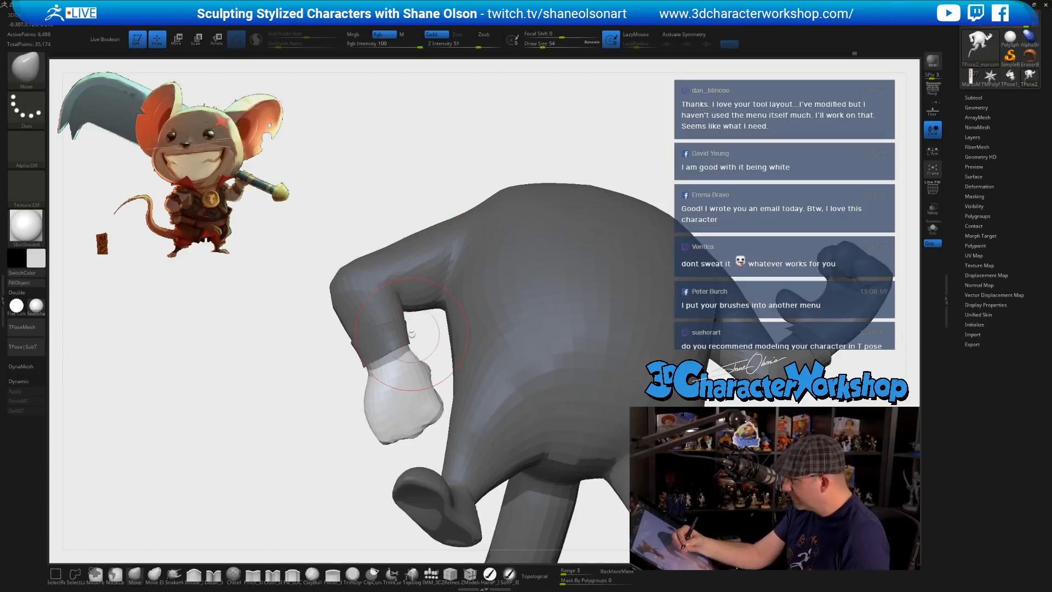
key(ctrl)
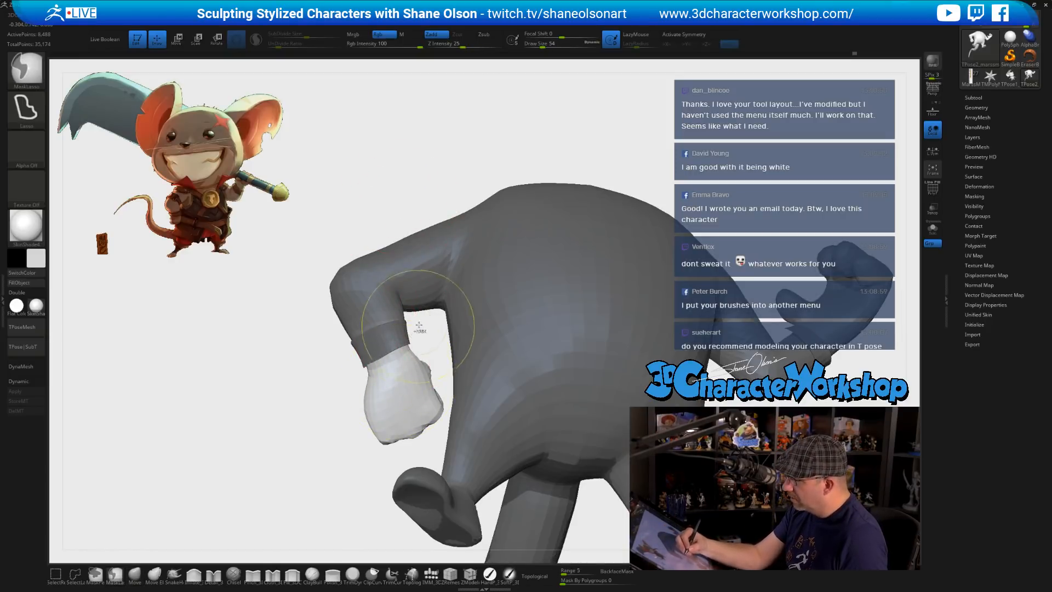
key(e)
right_drag(428, 341, 461, 298)
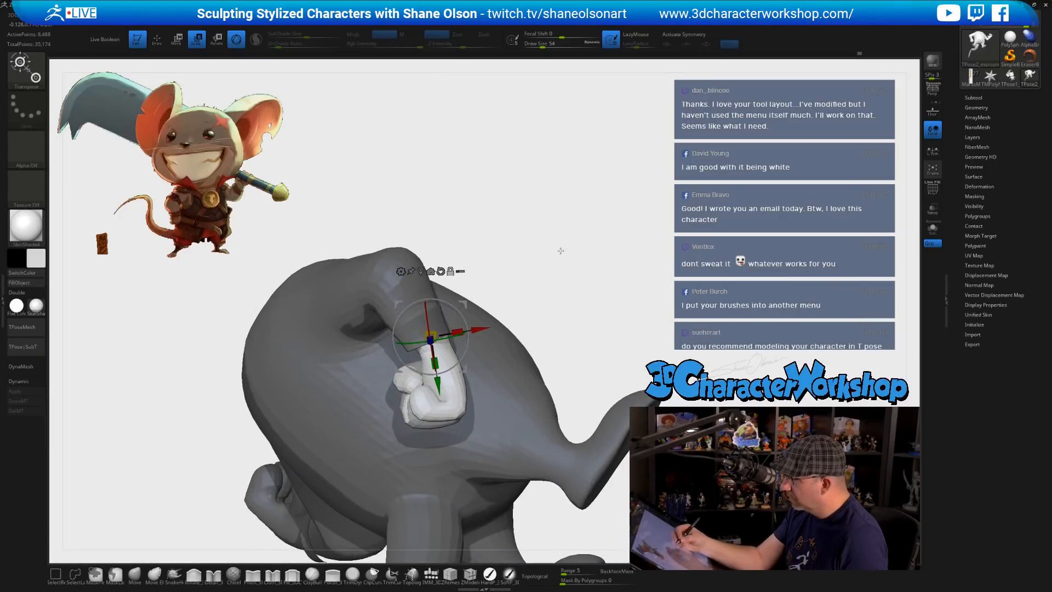
- Rotate the unmasked fist at the wrist so it rests against the hip, and clear the mask
right_drag(561, 250, 516, 268)
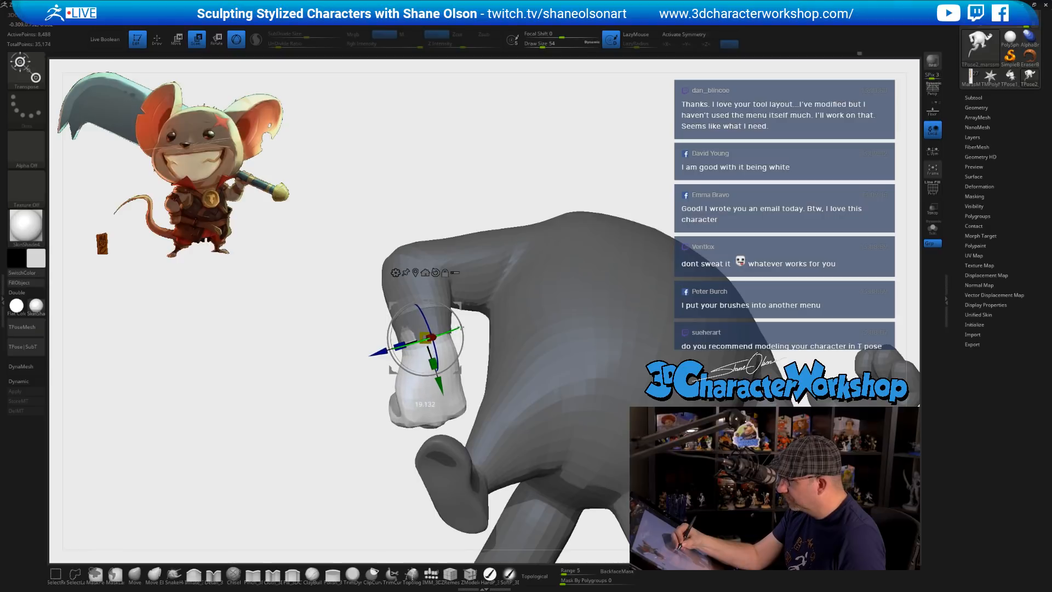
right_drag(465, 317, 485, 326)
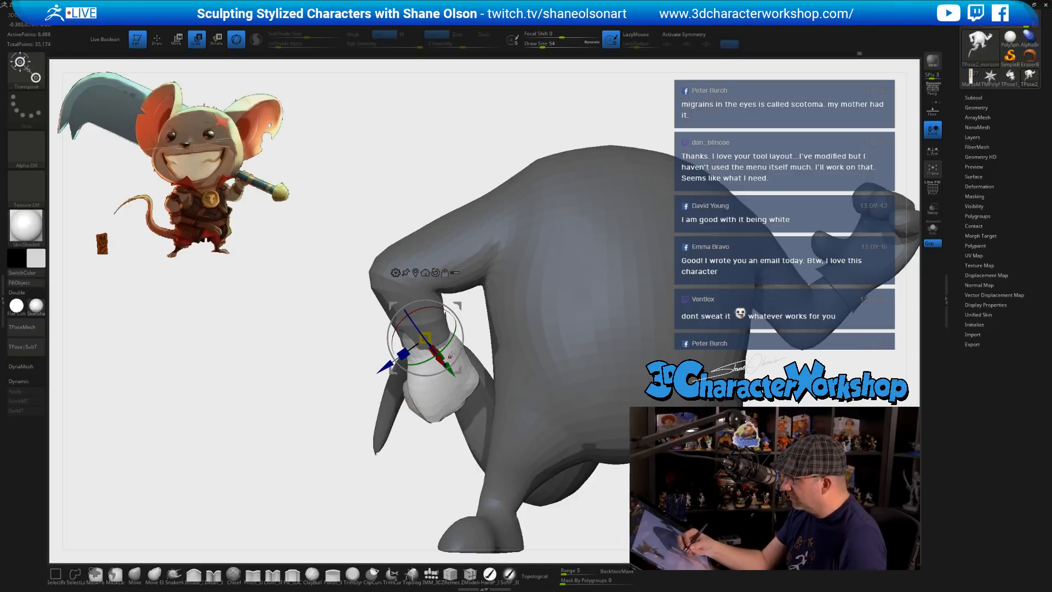
right_drag(450, 355, 503, 335)
drag(495, 297, 484, 301)
right_drag(528, 352, 380, 370)
ctrl+drag(261, 413, 265, 409)
ctrl+right_drag(266, 409, 281, 462)
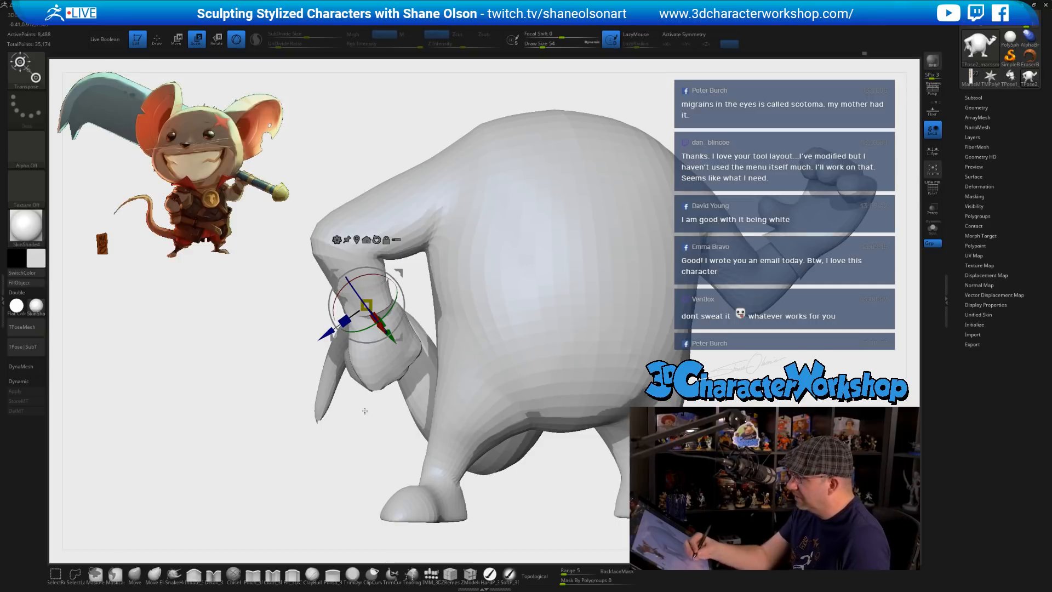
- Adjust the wrist and cuff around the rotated fist with the topological Move brush at draw sizes 54 and 37
key(q)
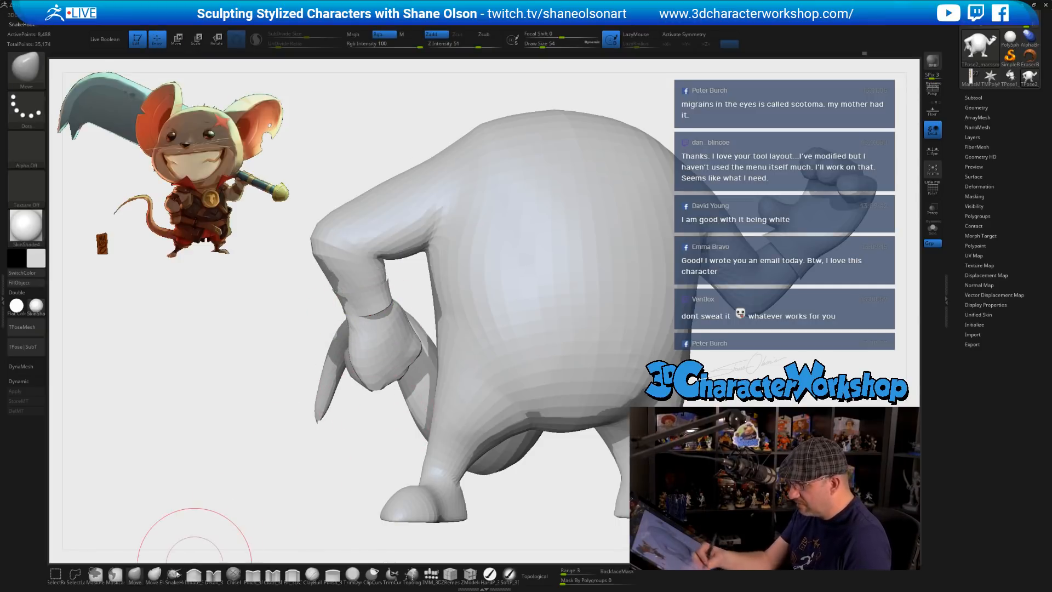
drag(331, 426, 323, 438)
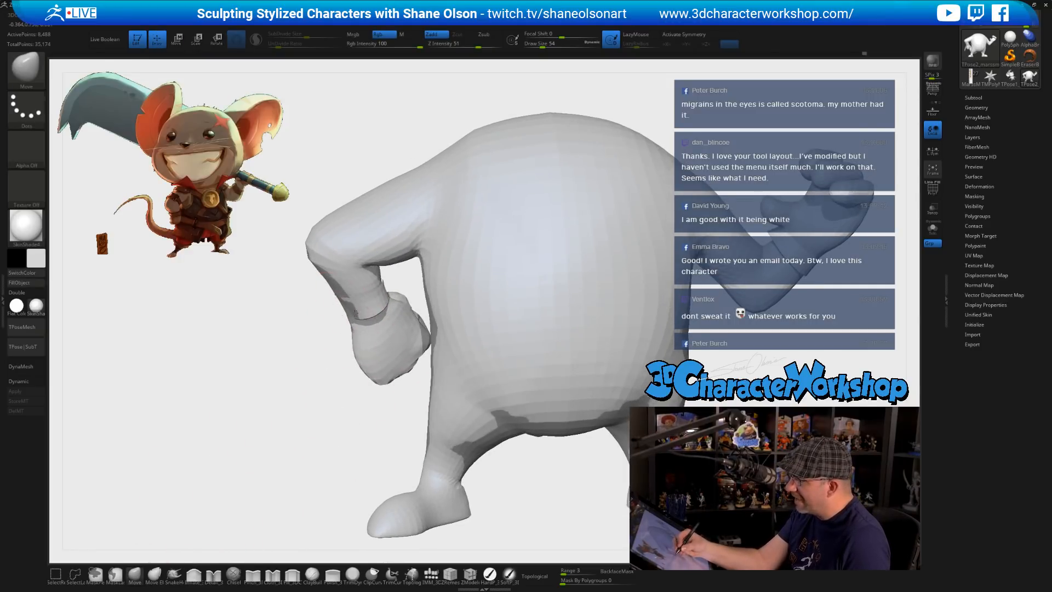
click(544, 578)
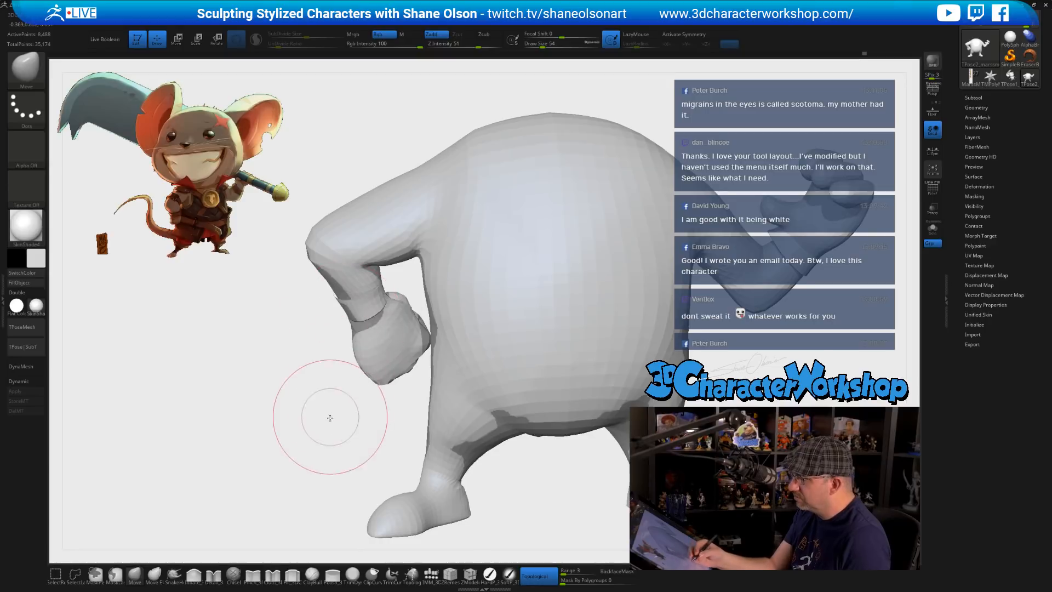
drag(329, 418, 359, 334)
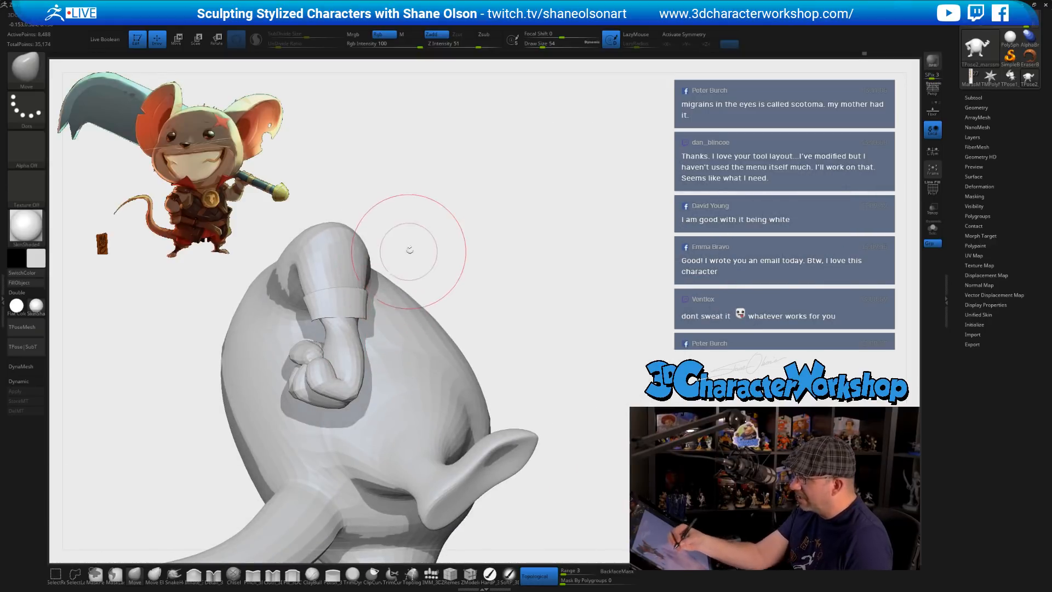
key(s)
drag(410, 250, 403, 251)
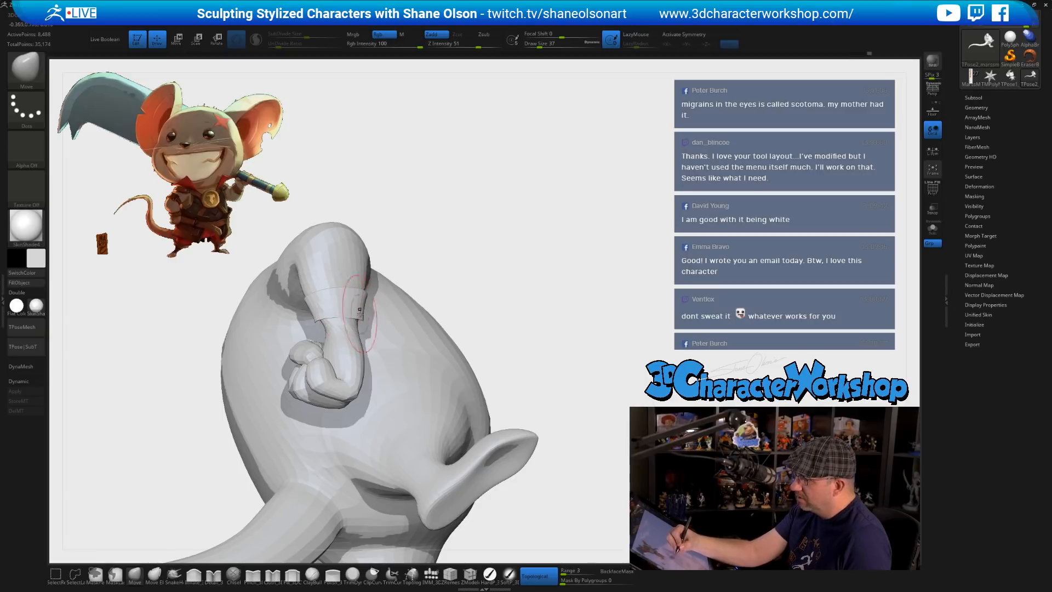
right_drag(358, 314, 362, 306)
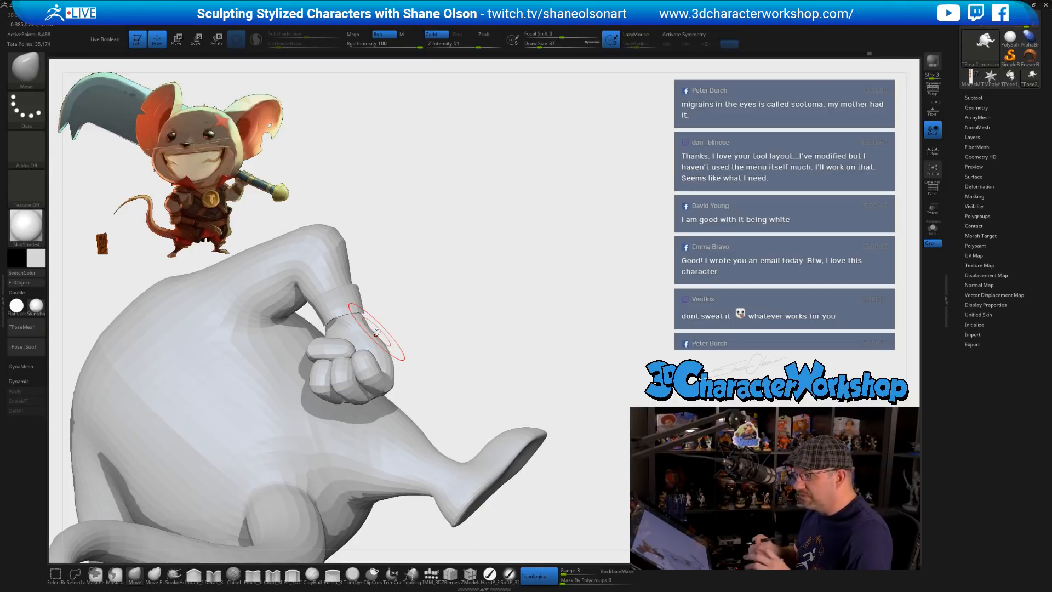
right_drag(411, 298, 347, 324)
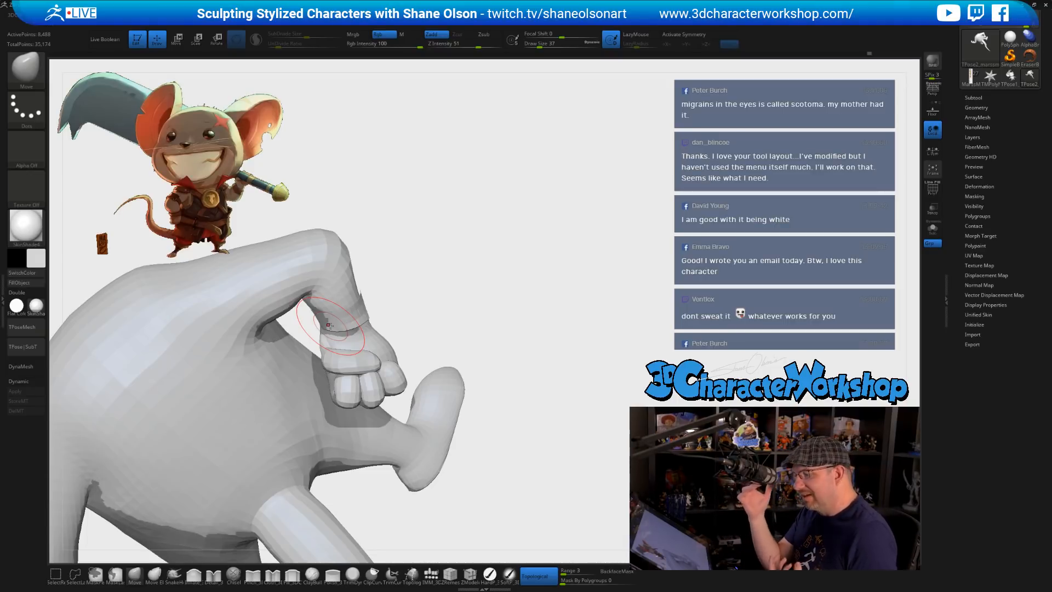
- Refine the bare forearm with the Move brush at draw size 54 while its cuff is hidden, and unhide all parts
mouse_move(545, 364)
mouse_down()
mouse_move(446, 353)
mouse_move(505, 283)
mouse_up()
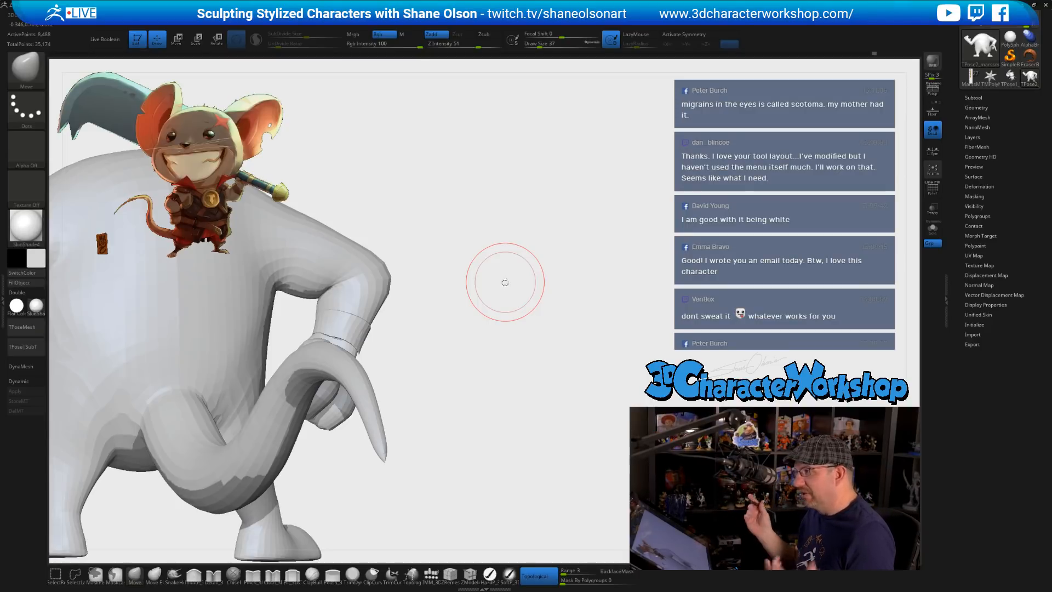
mouse_move(505, 282)
mouse_down()
mouse_move(627, 324)
mouse_move(597, 354)
mouse_move(566, 349)
mouse_move(597, 347)
mouse_move(574, 344)
mouse_move(601, 383)
mouse_move(584, 356)
mouse_up()
key(s)
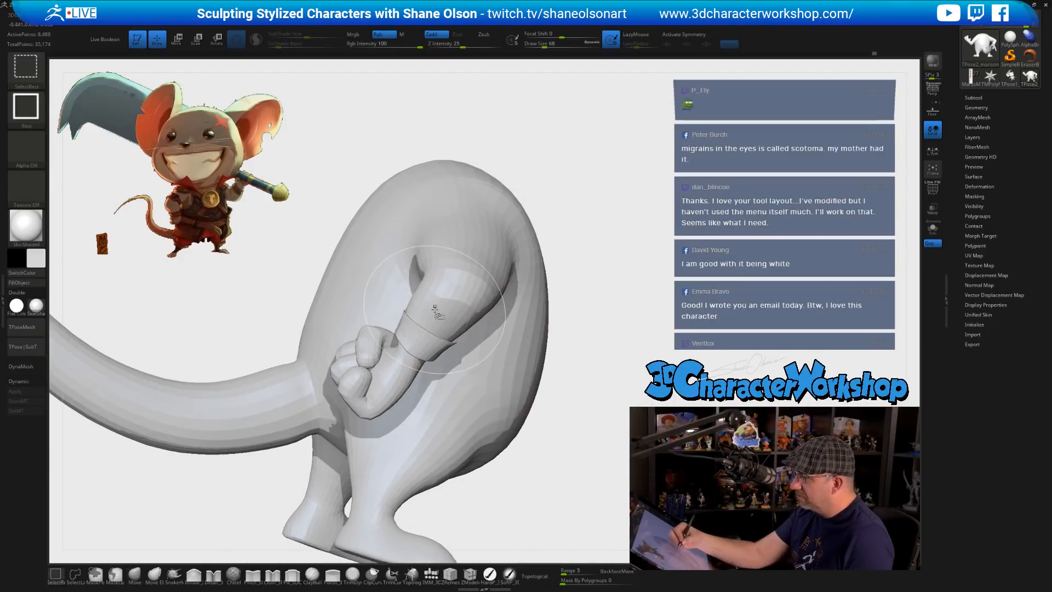
ctrl+shift+click(440, 336)
ctrl+shift+click(466, 337)
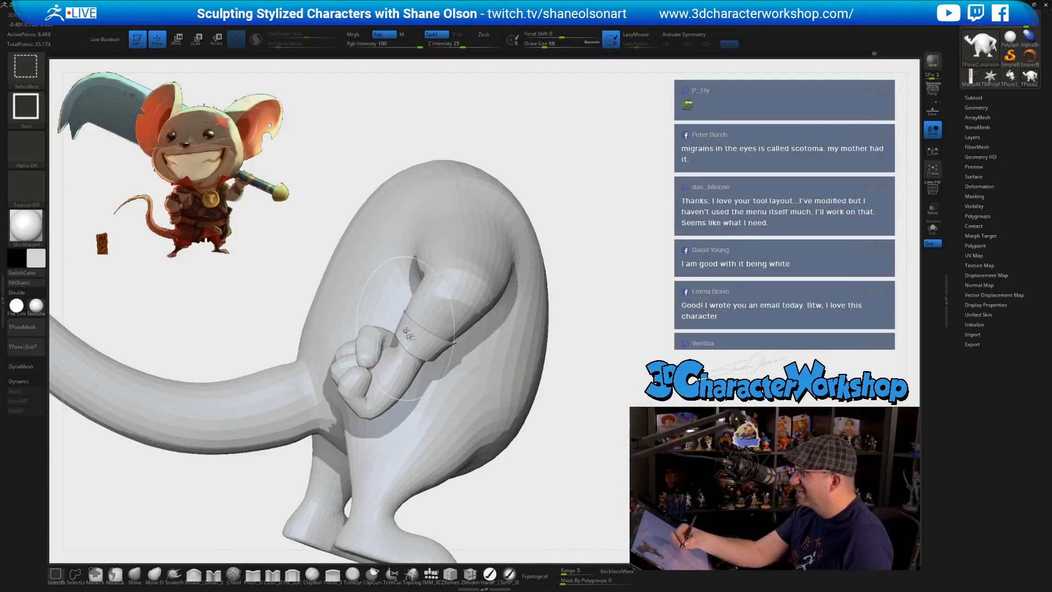
mouse_move(575, 361)
mouse_down()
mouse_move(590, 404)
mouse_move(603, 393)
mouse_up()
key(s)
mouse_move(384, 329)
shift+mouse_down()
mouse_move(450, 362)
mouse_move(440, 312)
mouse_move(547, 301)
mouse_move(600, 248)
mouse_move(616, 296)
mouse_move(606, 348)
shift+mouse_up()
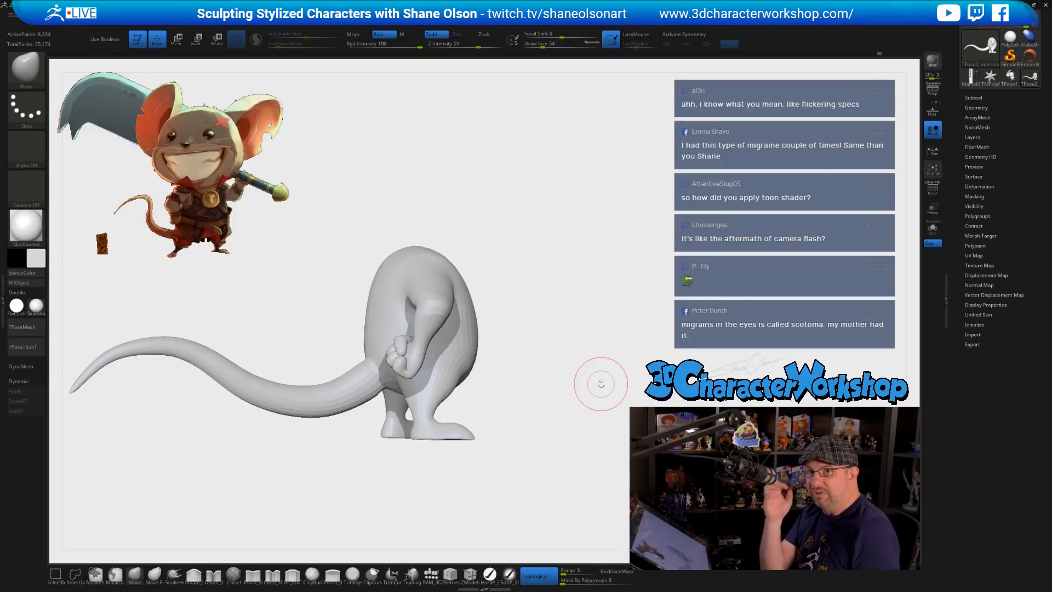
ctrl+shift+click(633, 354)
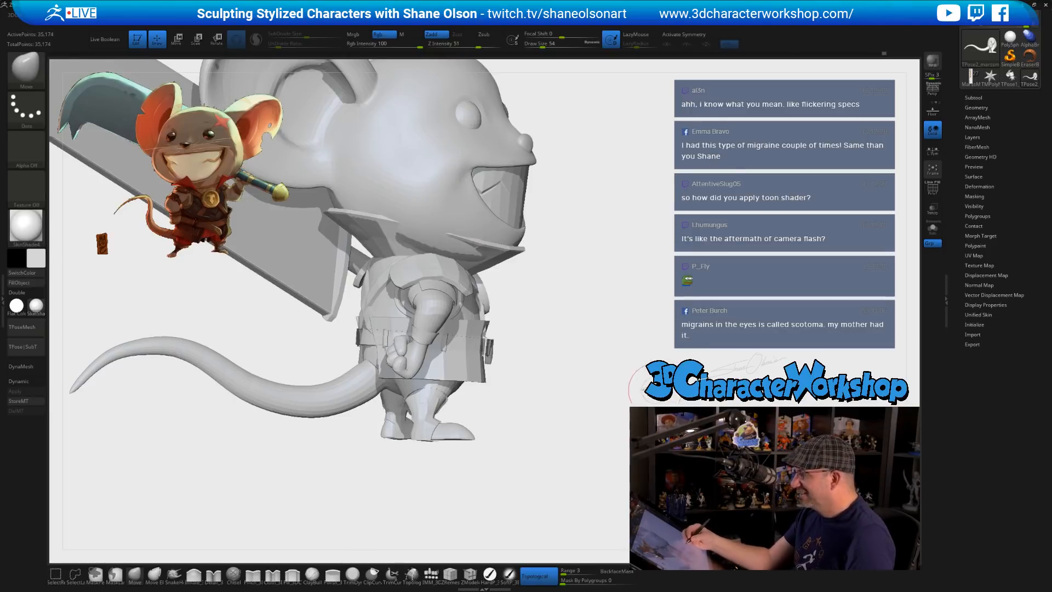
- Adjust the bent arm's silhouette on the full character with the Move brush at draw sizes 104 and 120
mouse_move(630, 370)
mouse_down()
mouse_move(622, 460)
mouse_move(674, 466)
mouse_move(672, 427)
mouse_move(660, 468)
mouse_move(603, 469)
mouse_move(611, 416)
mouse_move(622, 450)
mouse_move(568, 467)
mouse_up()
key(s)
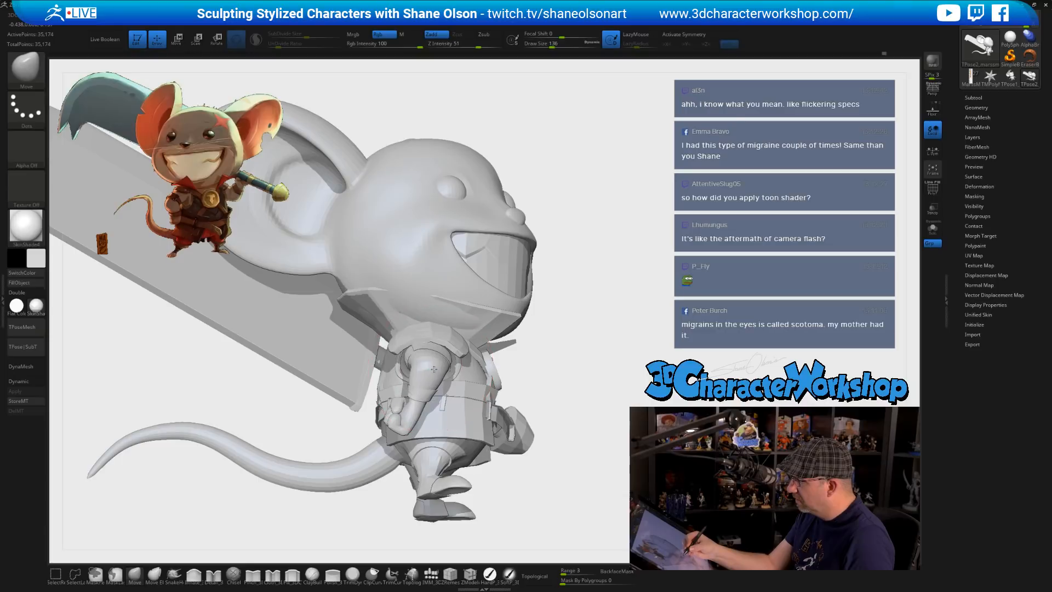
key(bracketleft)
key(bracketleft)
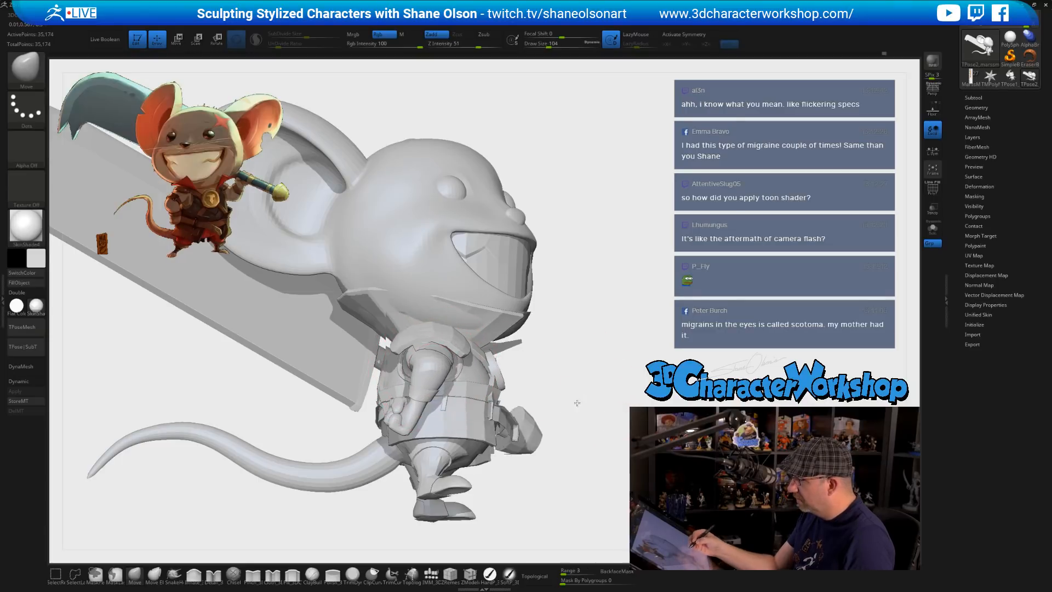
drag(576, 402, 553, 457)
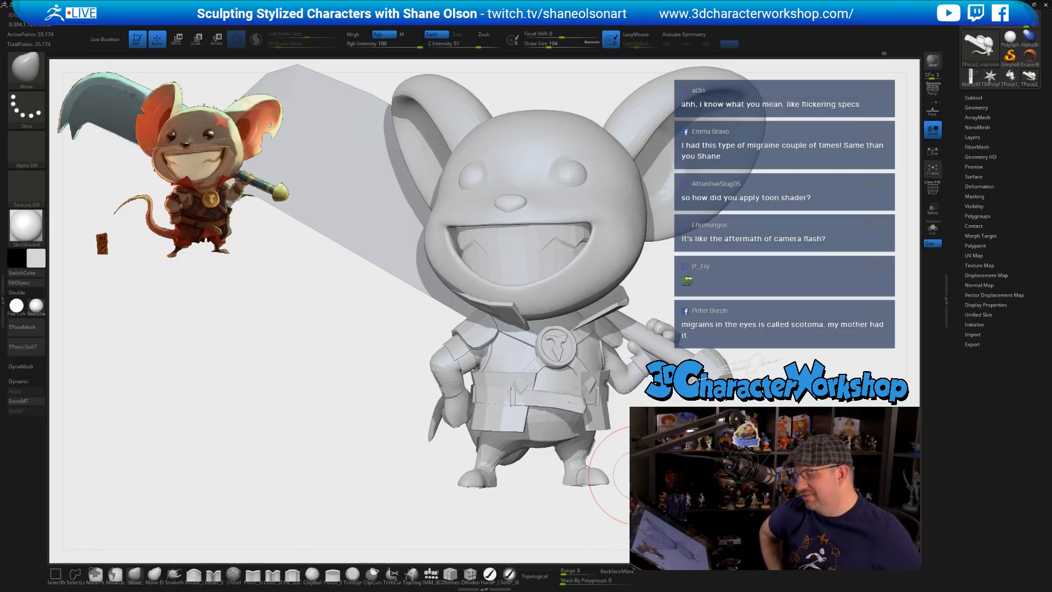
drag(638, 475, 685, 471)
key(bracketright)
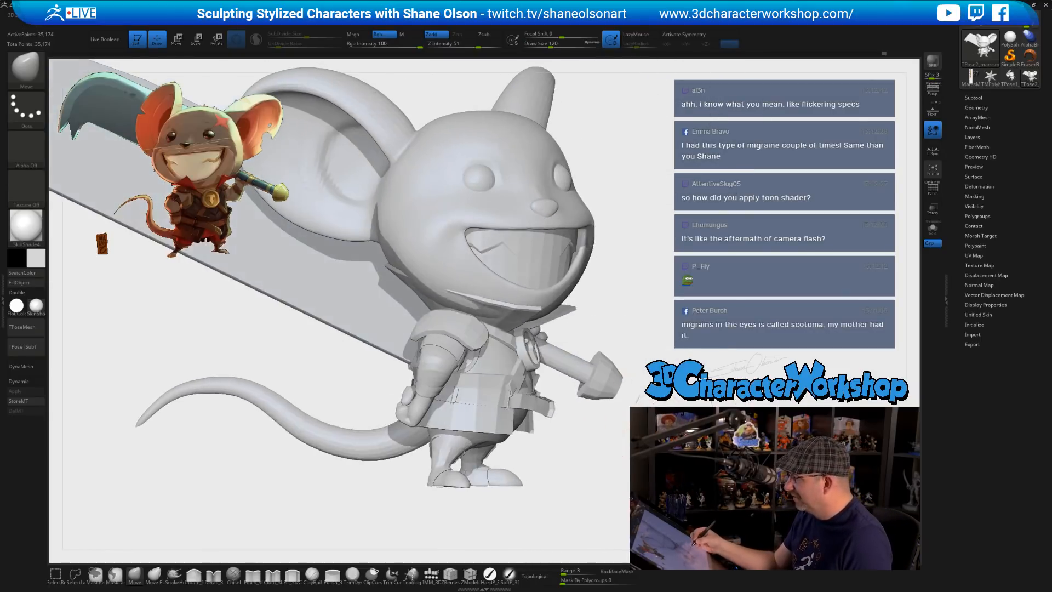
drag(548, 516, 493, 512)
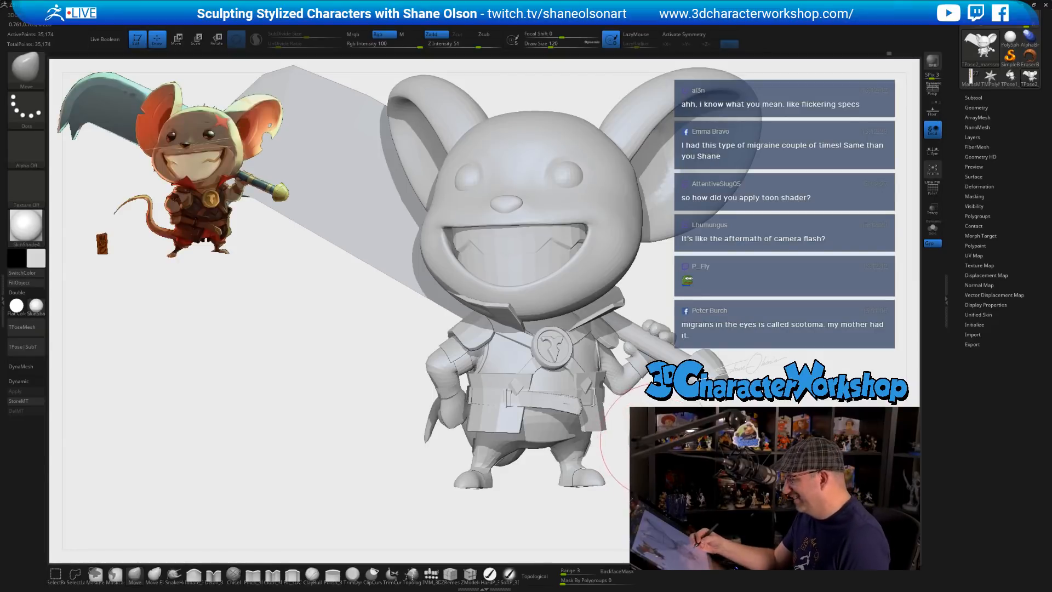
- Mask everything except the tail, blur the mask and rotate the tail from its base out to the side of the body
drag(624, 472, 655, 409)
key(e)
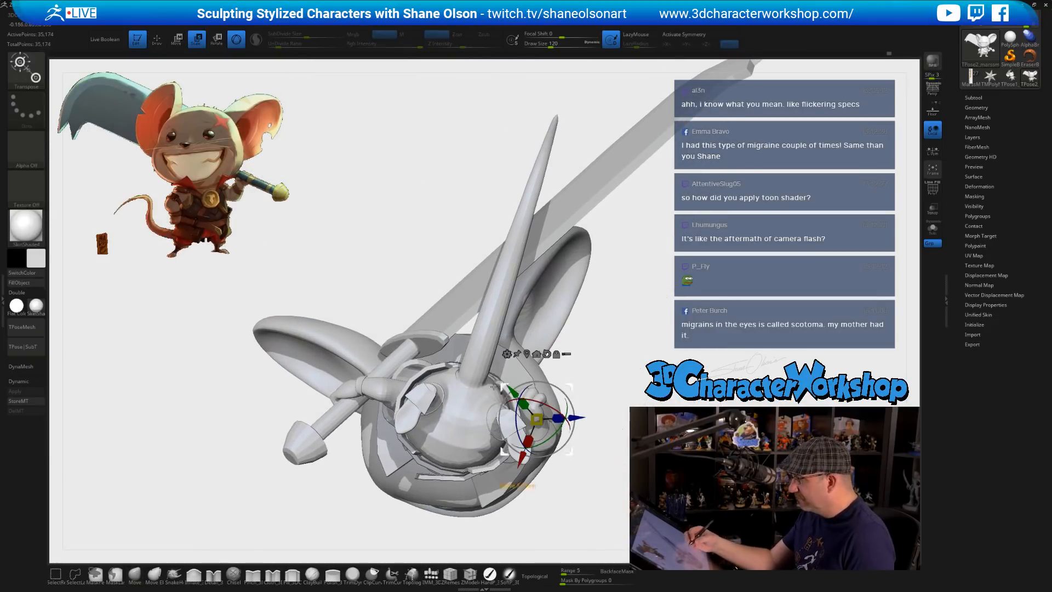
alt+drag(589, 371, 607, 345)
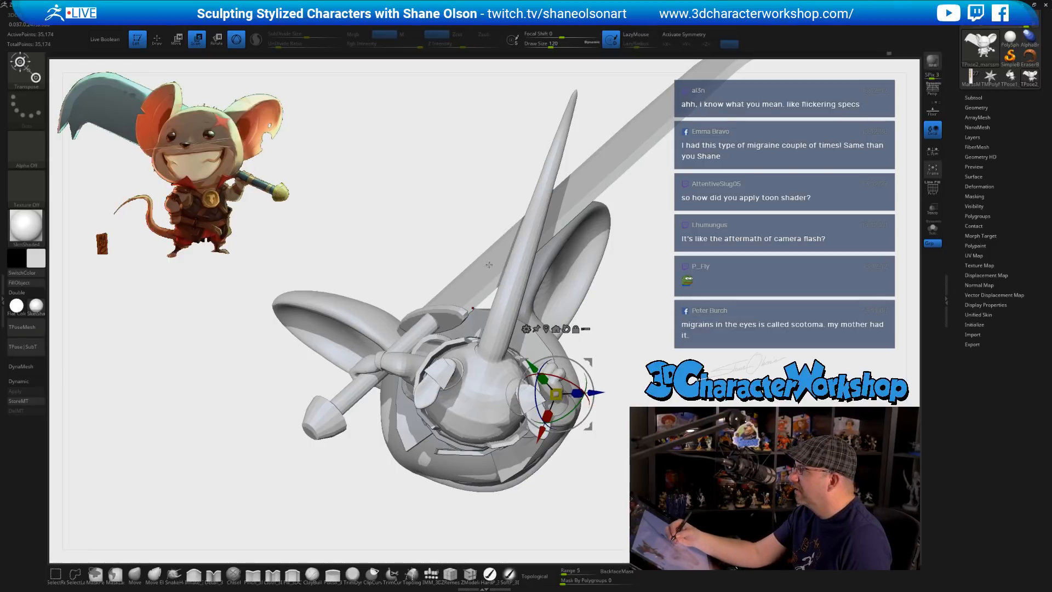
alt+click(490, 357)
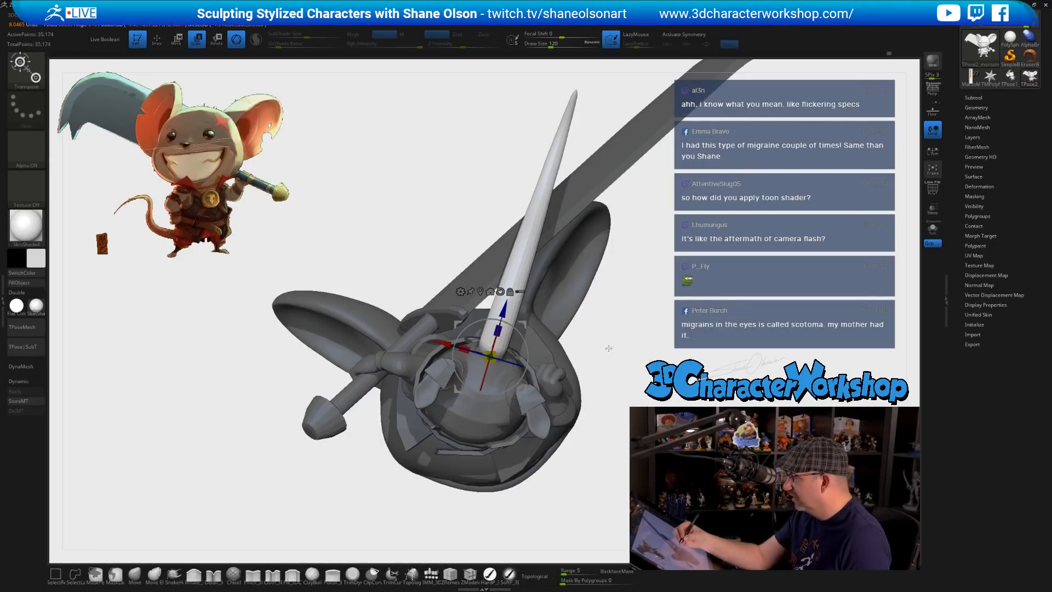
drag(608, 348, 483, 363)
key(ctrl+z)
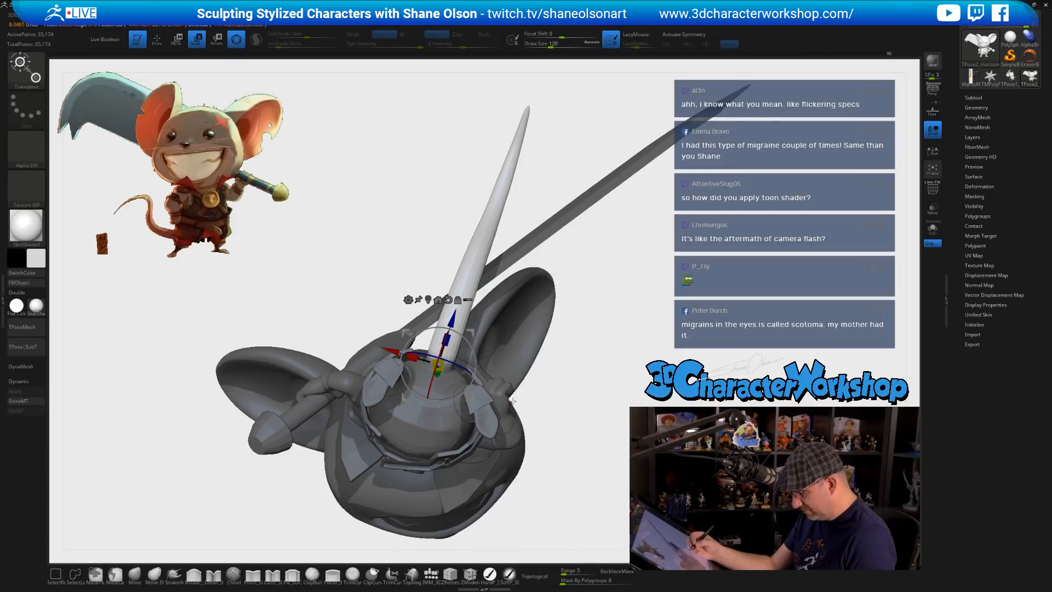
key(space)
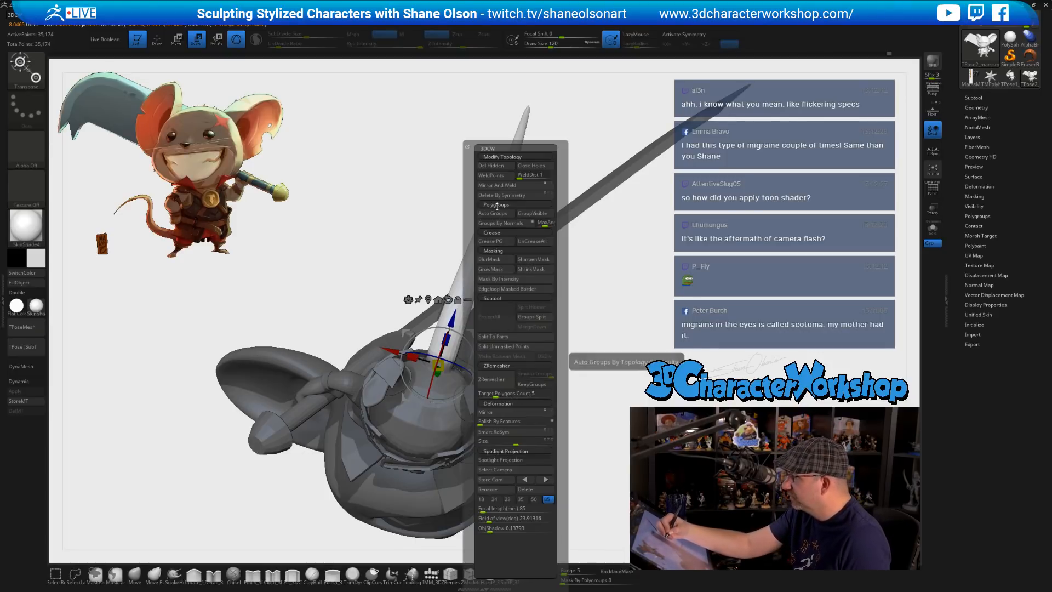
click(513, 262)
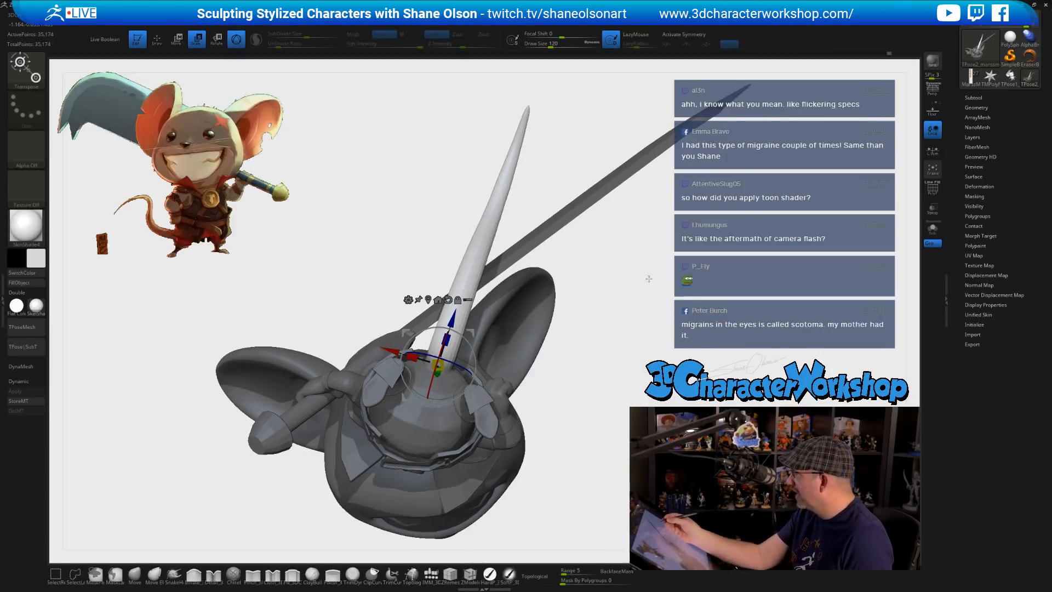
drag(473, 346, 507, 374)
drag(591, 397, 568, 454)
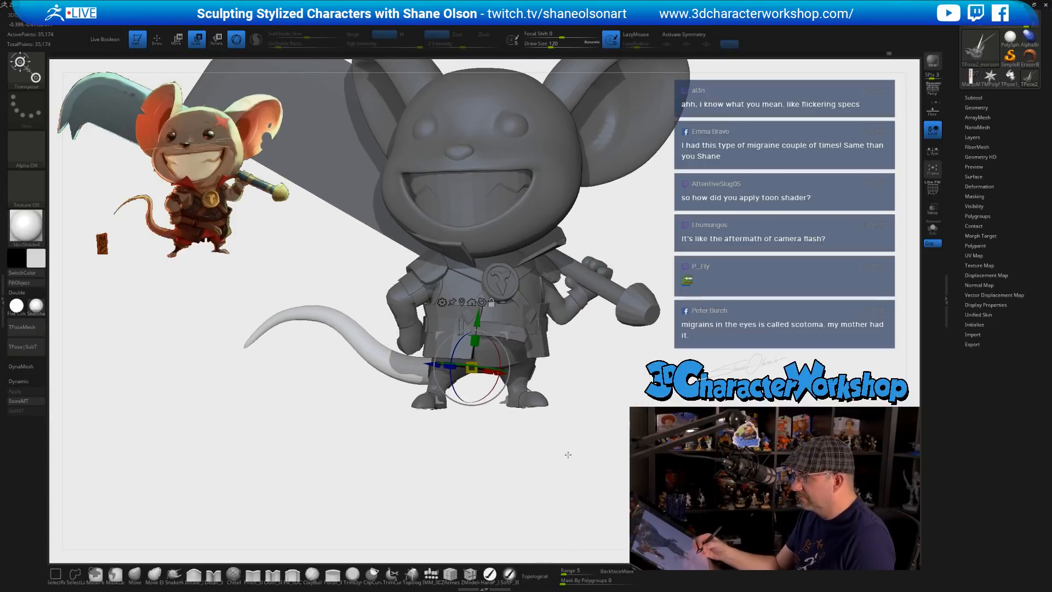
- Reshape the tail into a smoother raised curve with the Move Elastic brush at draw size 163, and clear the mask
click(154, 575)
key(s)
drag(299, 413, 303, 414)
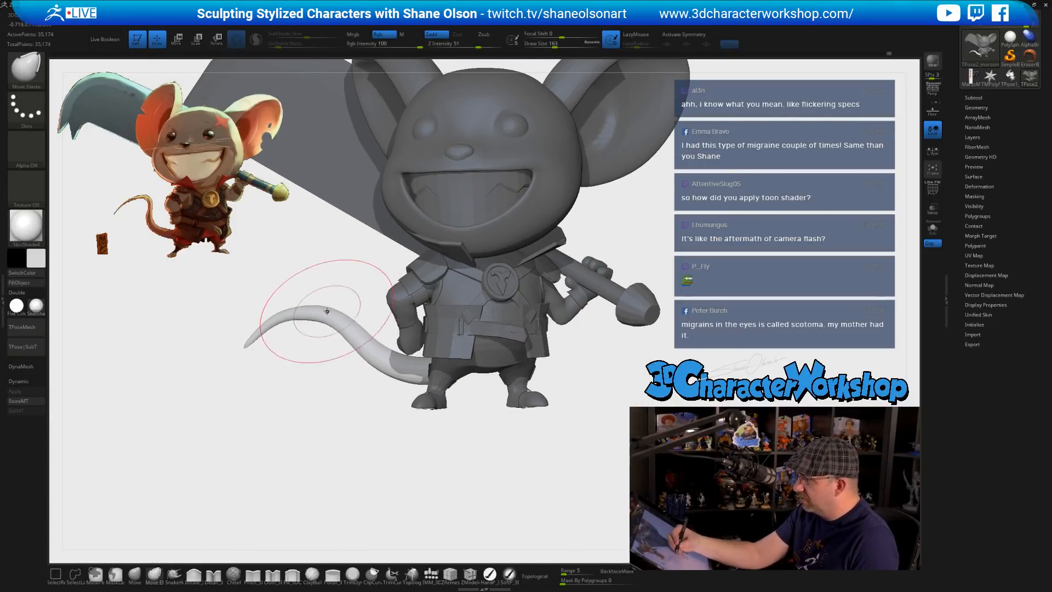
drag(327, 318, 339, 303)
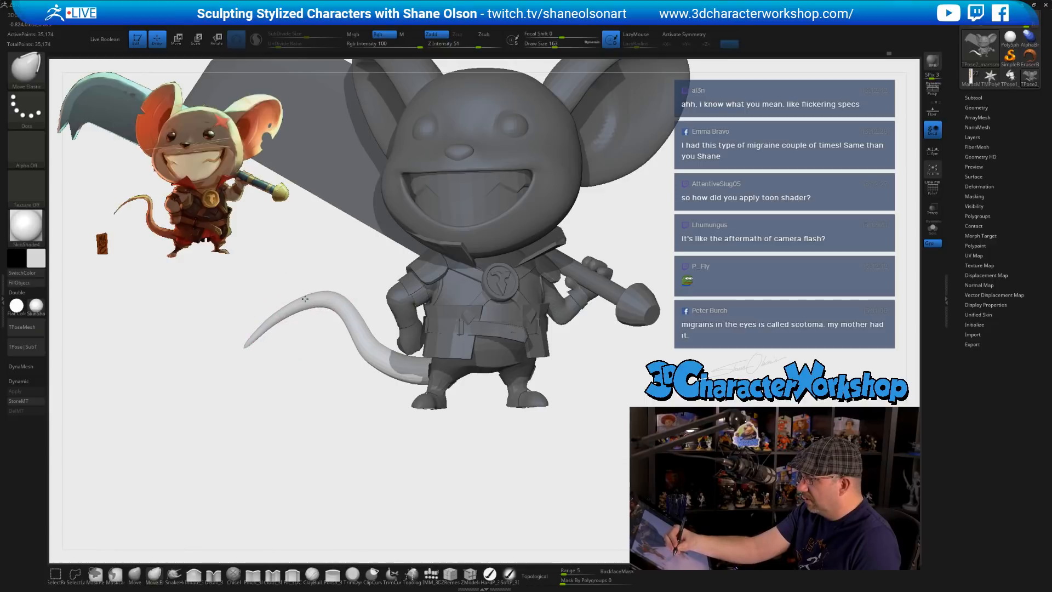
drag(387, 360, 365, 349)
mouse_move(549, 454)
alt+mouse_down()
mouse_move(547, 421)
mouse_move(544, 464)
alt+mouse_up()
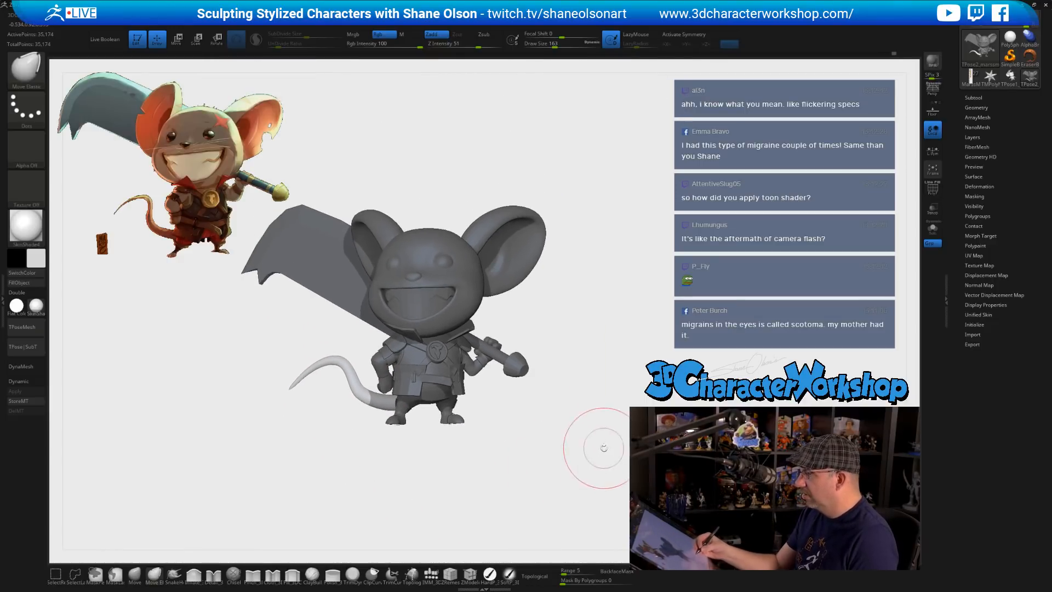
ctrl+drag(604, 446, 653, 437)
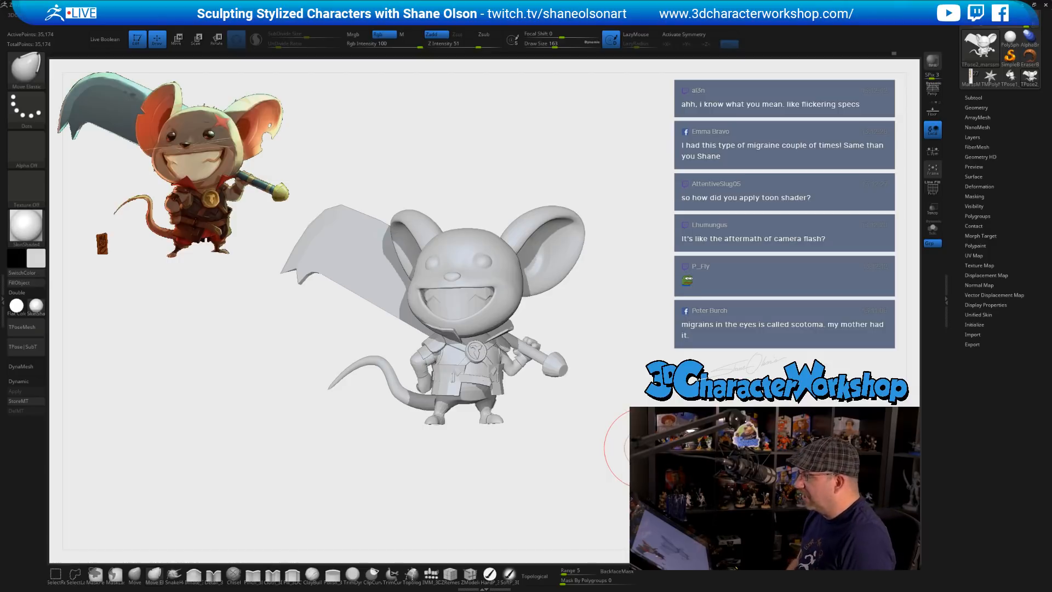
- Hide the head, clothing and accessories so that only the body and the sword remain visible
drag(644, 449, 652, 420)
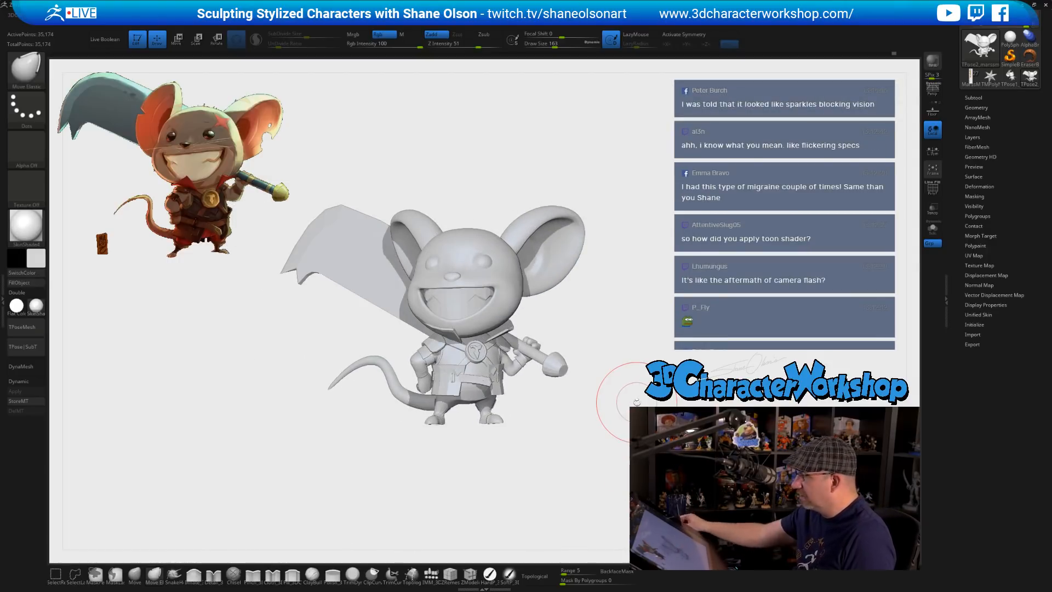
alt+drag(630, 317, 619, 380)
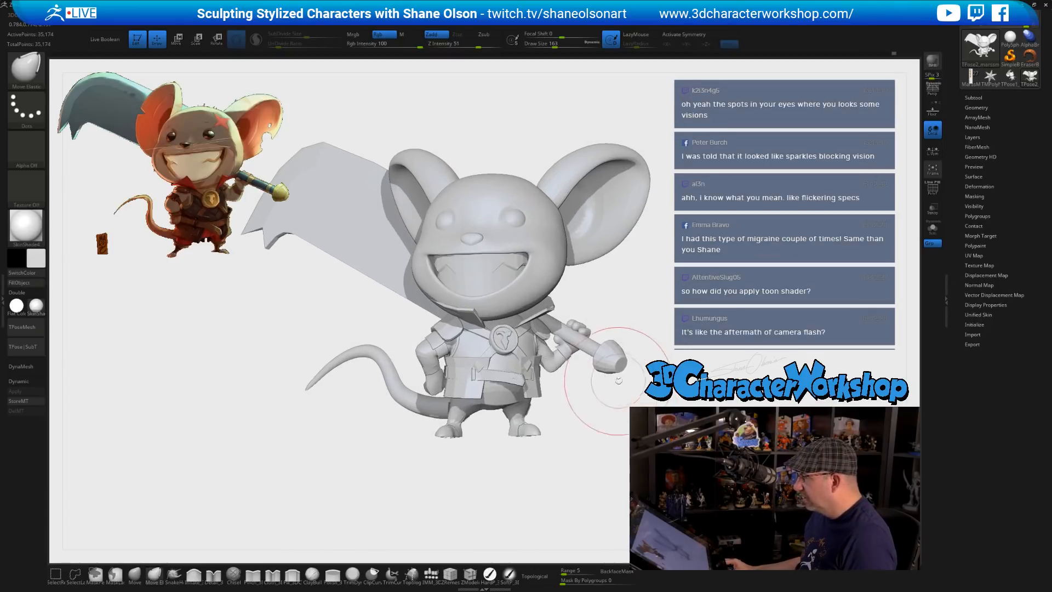
ctrl+shift+click(611, 363)
ctrl+shift+click(608, 365)
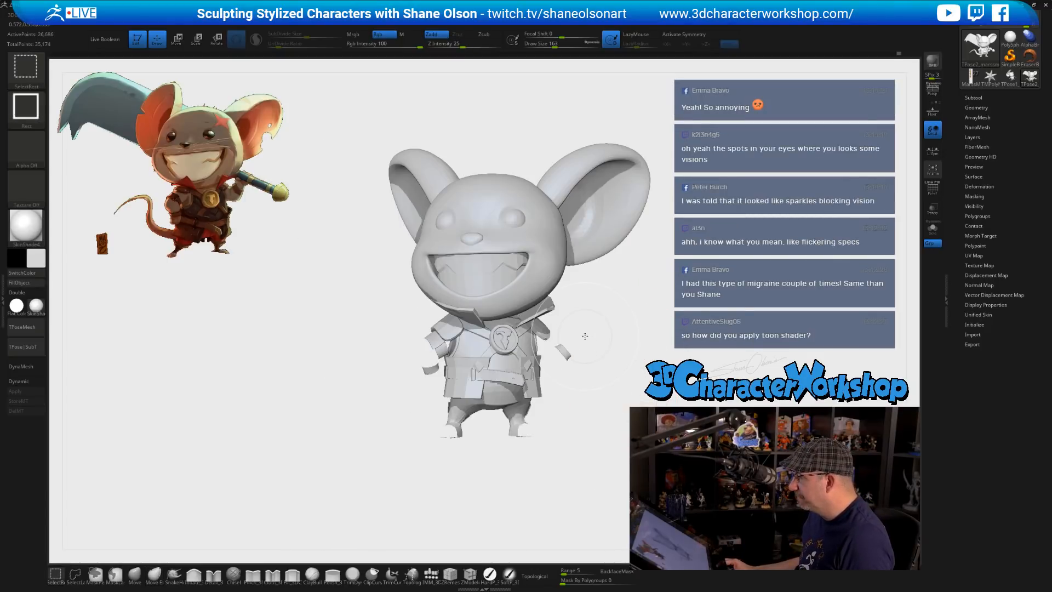
ctrl+shift+drag(660, 308, 704, 355)
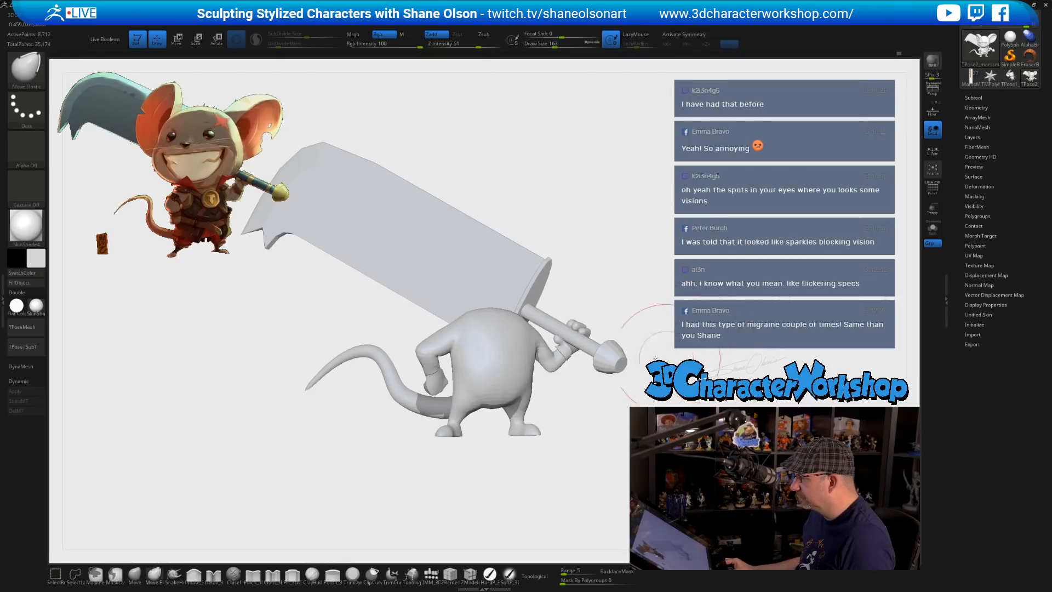
- Mask the body while leaving the sword and the arm holding it unmasked
key(w)
ctrl+click(618, 362)
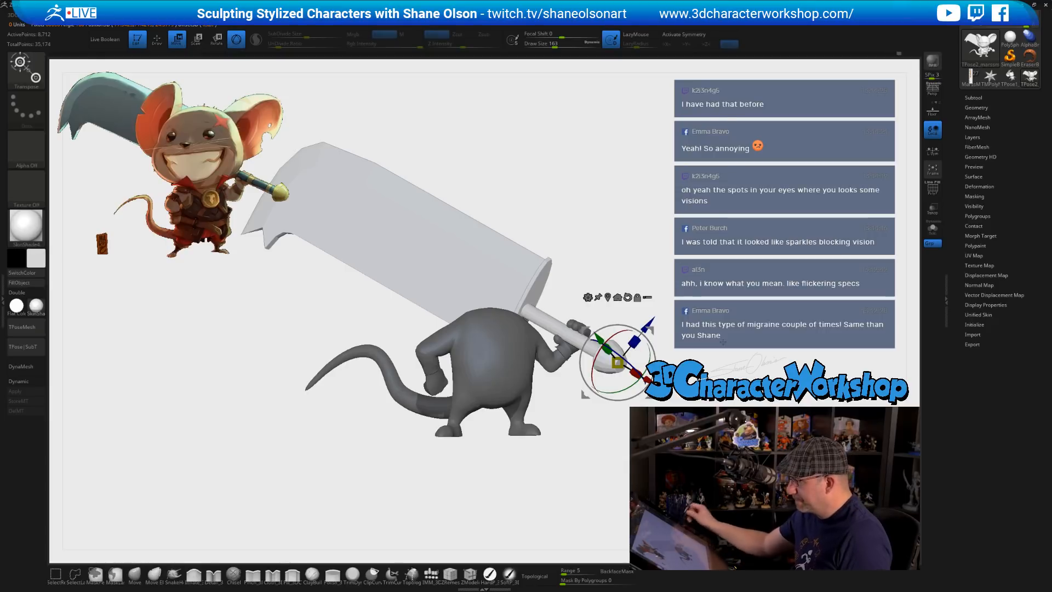
drag(570, 482, 482, 504)
drag(274, 471, 252, 444)
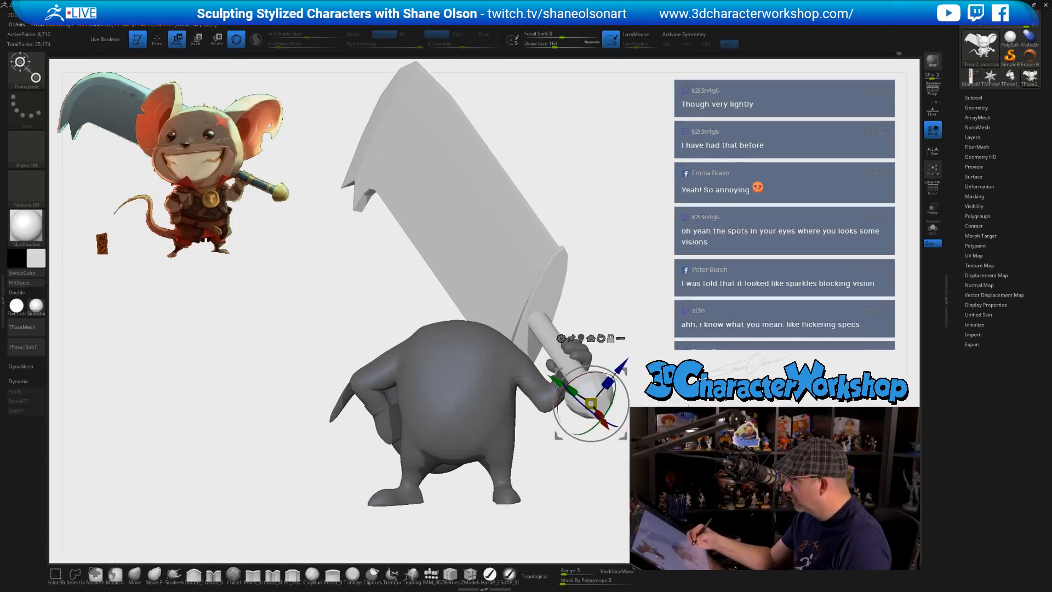
key(q)
mouse_move(658, 356)
ctrl+mouse_down()
mouse_move(607, 283)
mouse_move(496, 262)
mouse_move(500, 342)
mouse_move(655, 447)
mouse_move(794, 461)
ctrl+mouse_up()
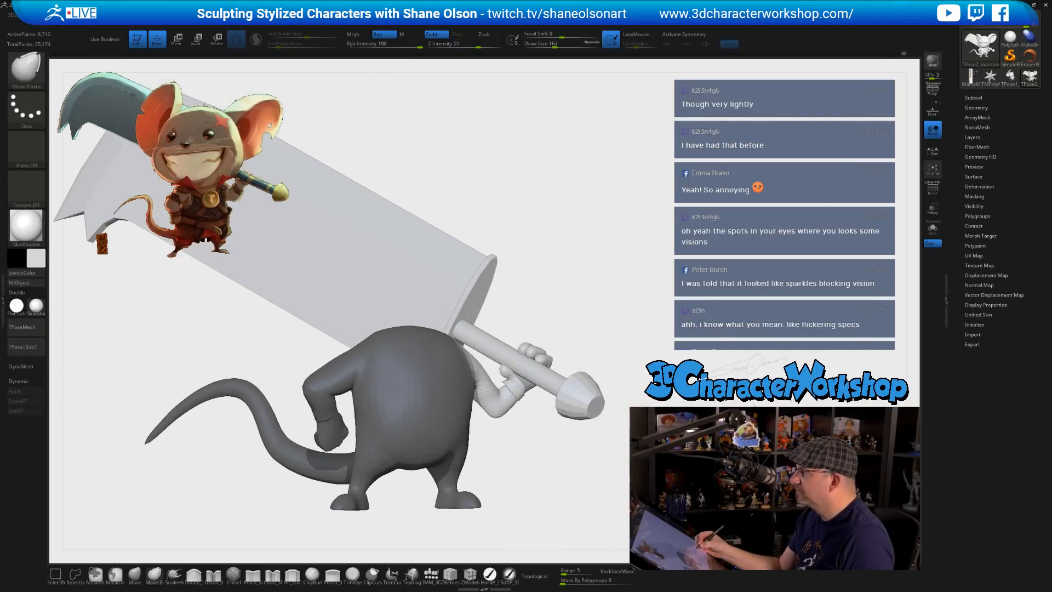
- Blur the mask edge where the sword arm meets the shoulder, inverting the mask to check the falloff
alt+drag(670, 455, 639, 459)
ctrl+click(522, 432)
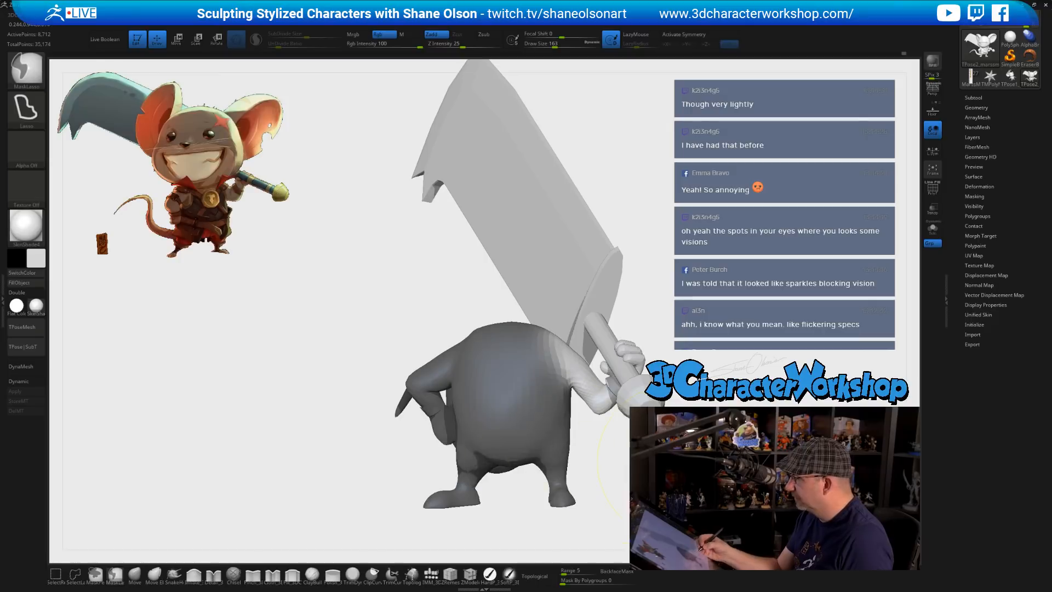
ctrl+click(638, 466)
ctrl+click(545, 400)
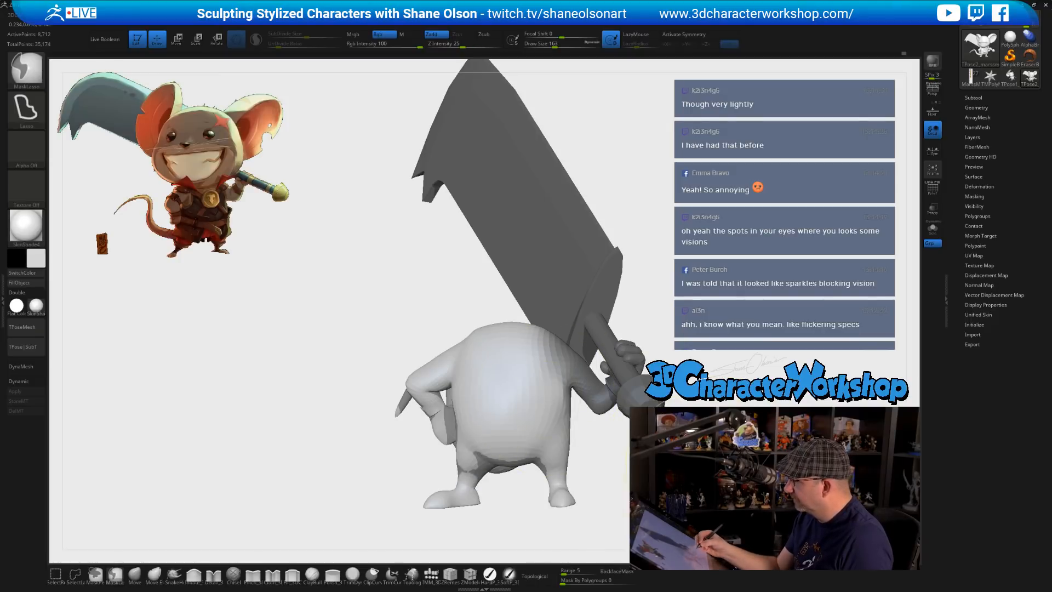
ctrl+click(641, 463)
drag(653, 462, 729, 462)
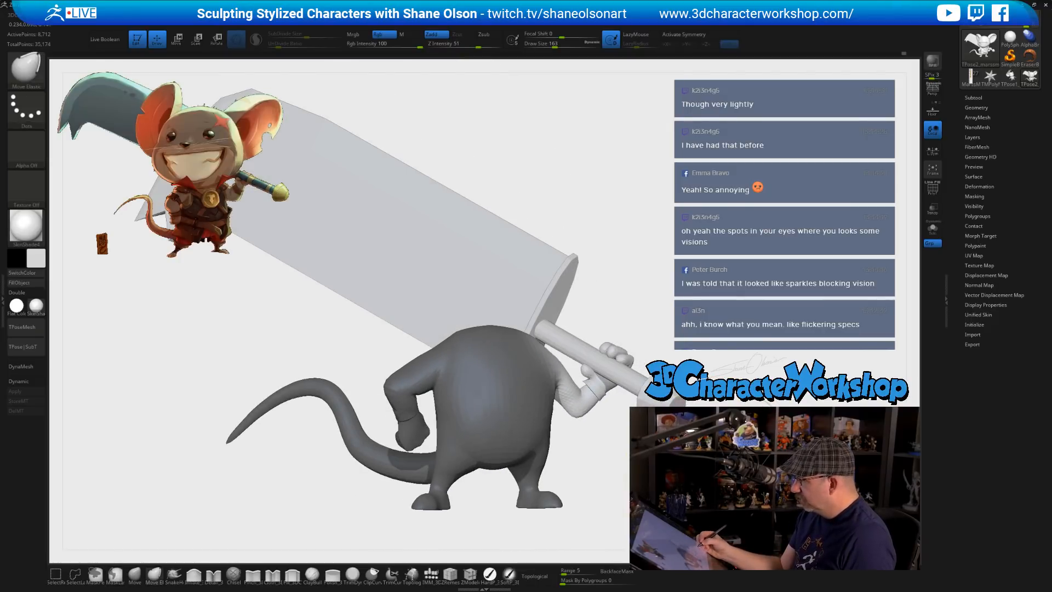
ctrl+click(685, 463)
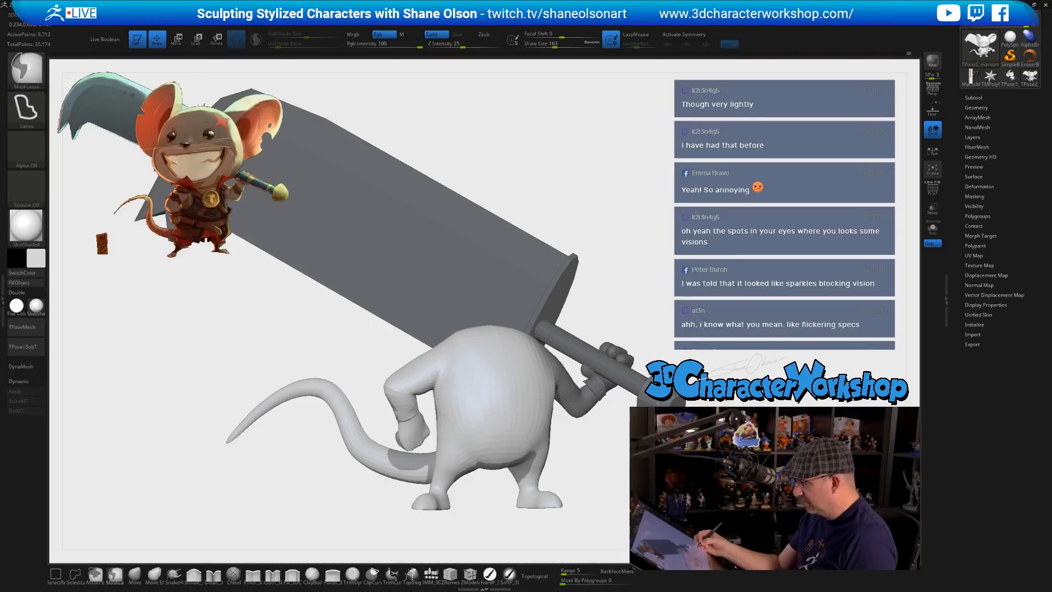
- Unhide all parts, move the unmasked sword and its holding arm upward at the shoulder, and save the project
ctrl+shift+click(747, 427)
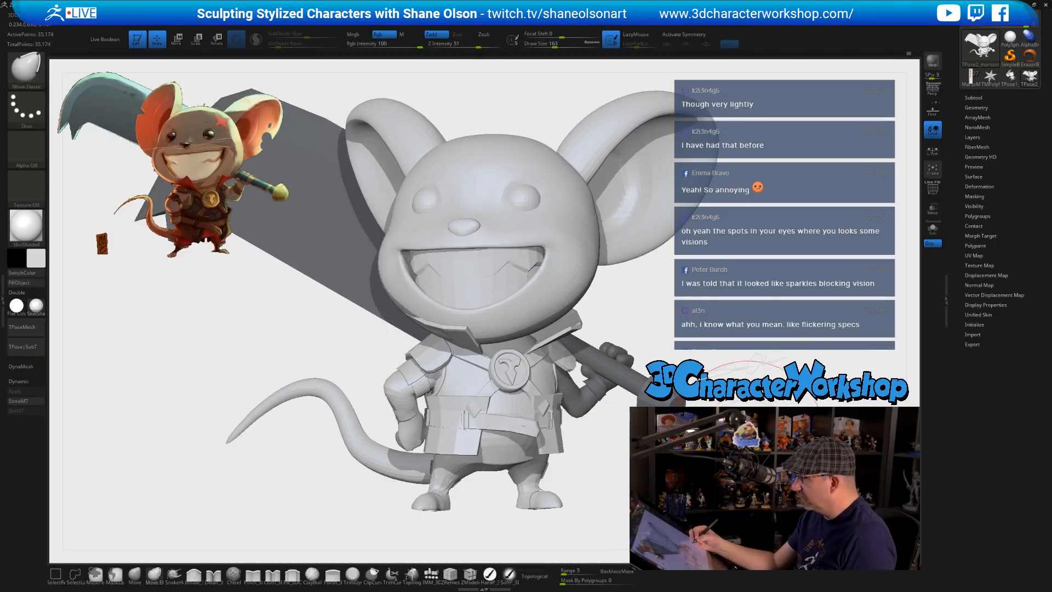
ctrl+click(746, 427)
alt+drag(746, 427, 746, 400)
key(w)
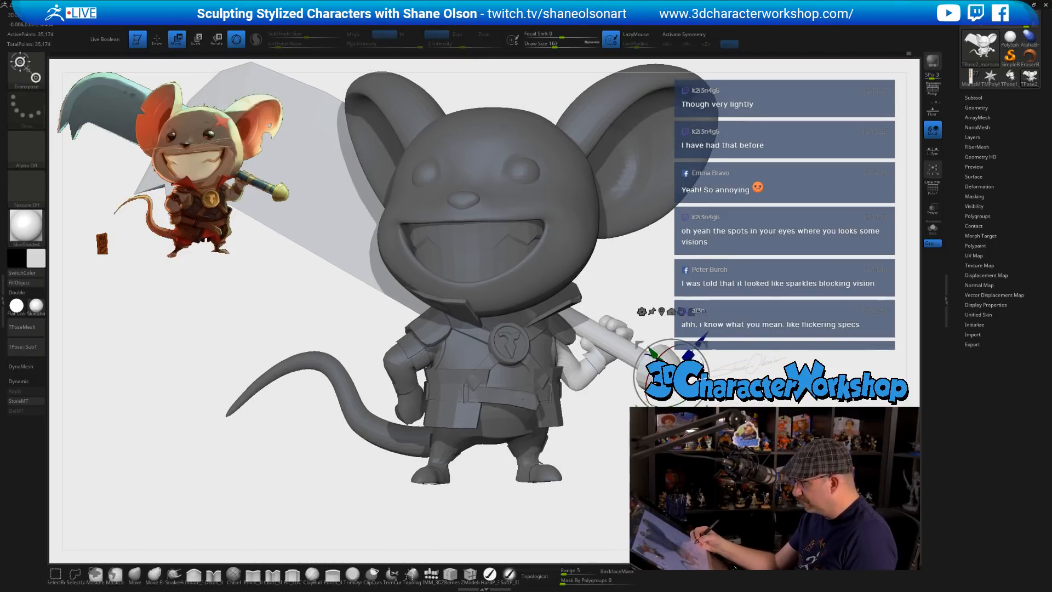
drag(636, 345, 641, 311)
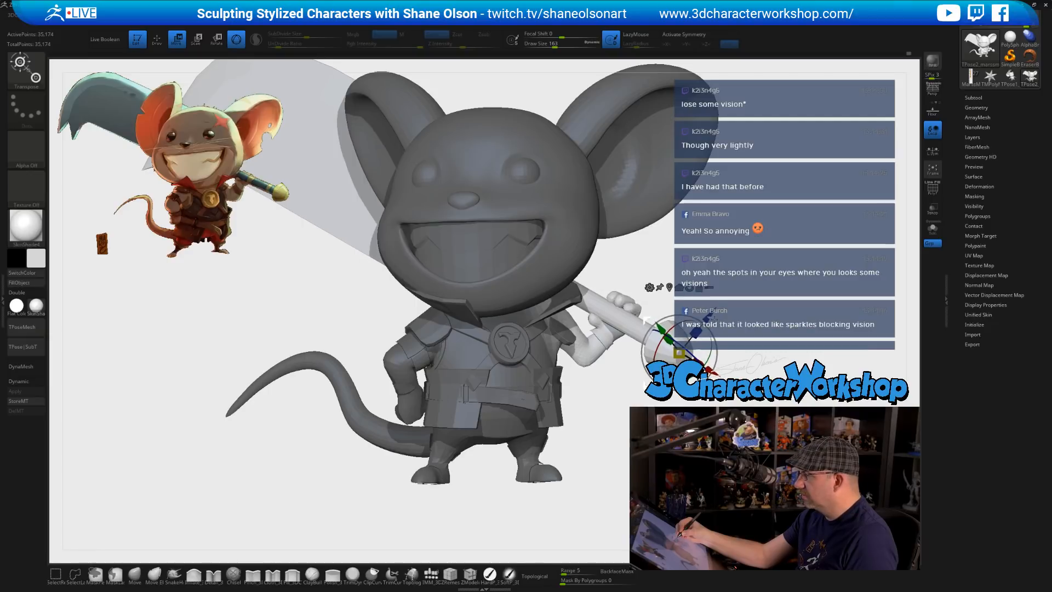
drag(680, 353, 673, 349)
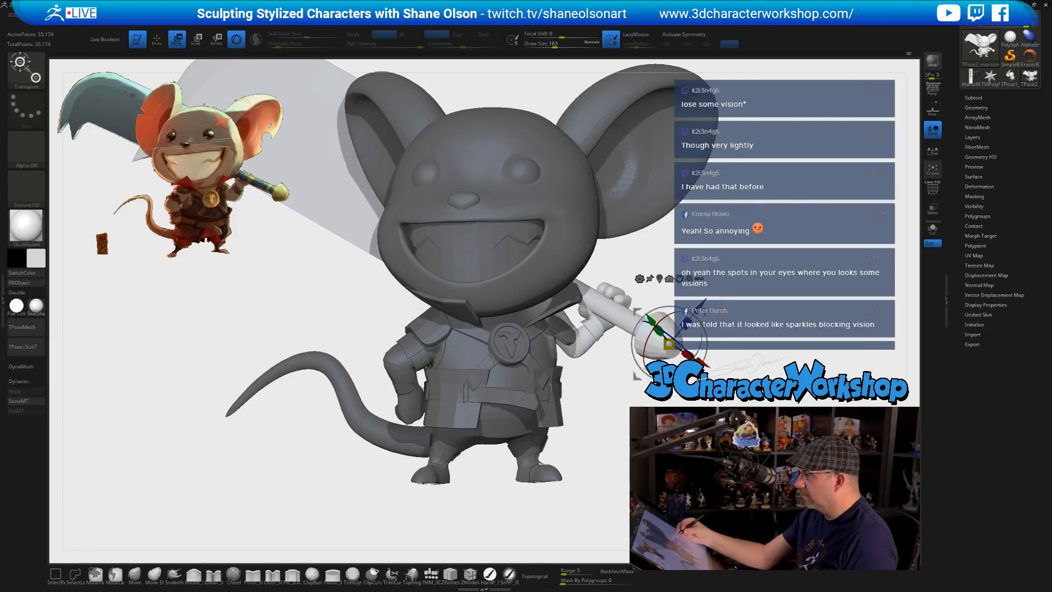
drag(592, 466, 427, 531)
key(ctrl+s)
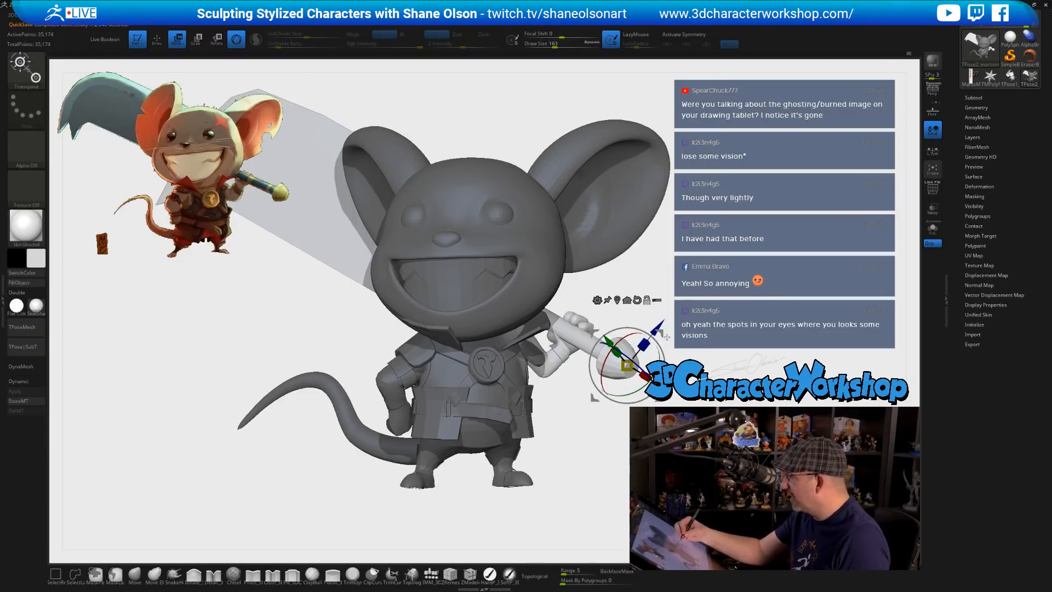
- Fine-tune the position of the sword and its holding arm from several angles, and clear the mask
drag(613, 308, 608, 300)
drag(649, 342, 581, 344)
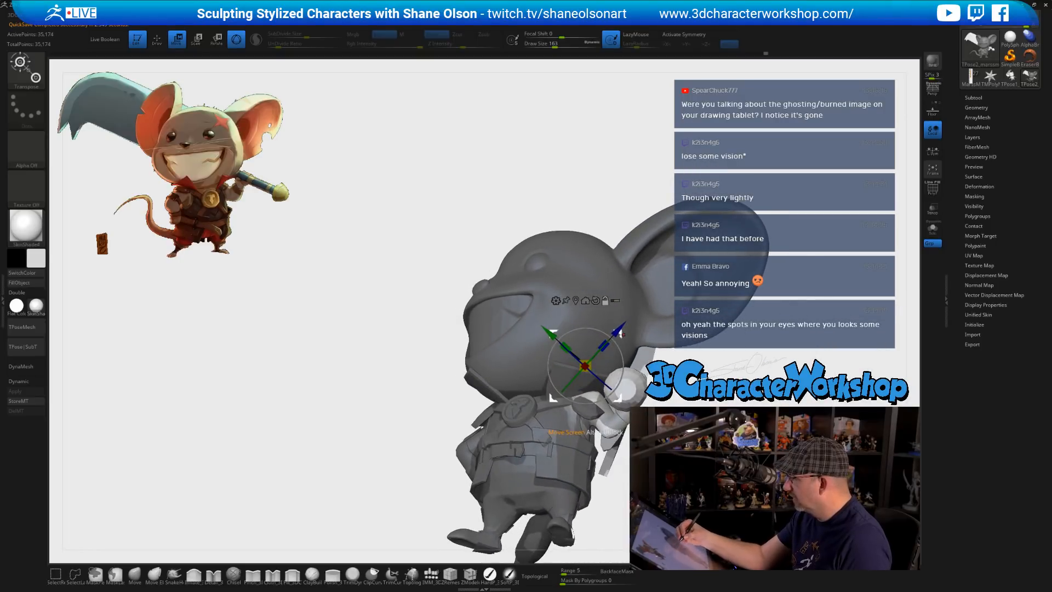
drag(668, 356, 619, 457)
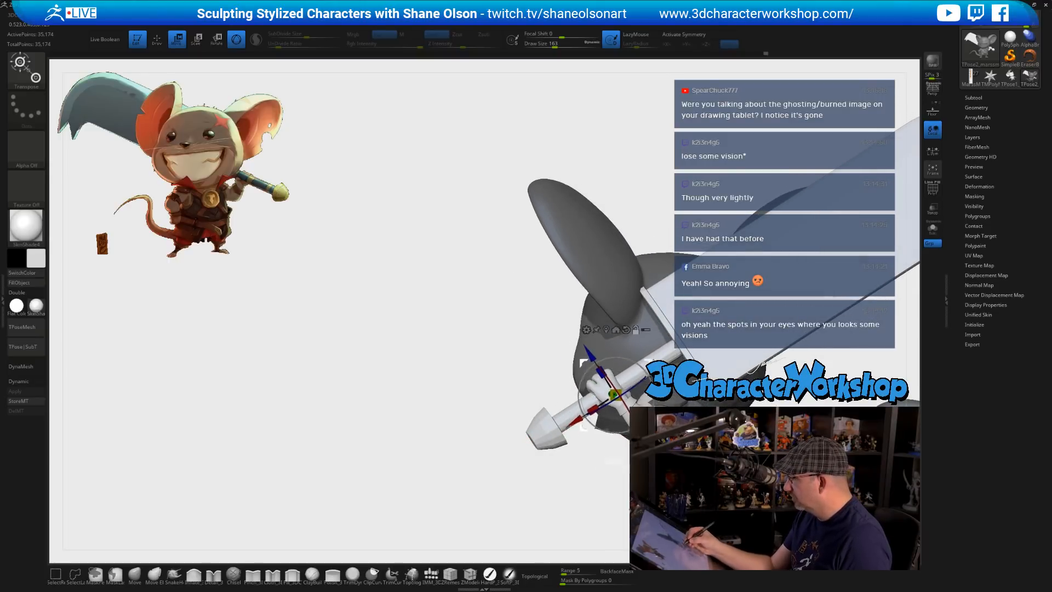
drag(646, 358, 591, 399)
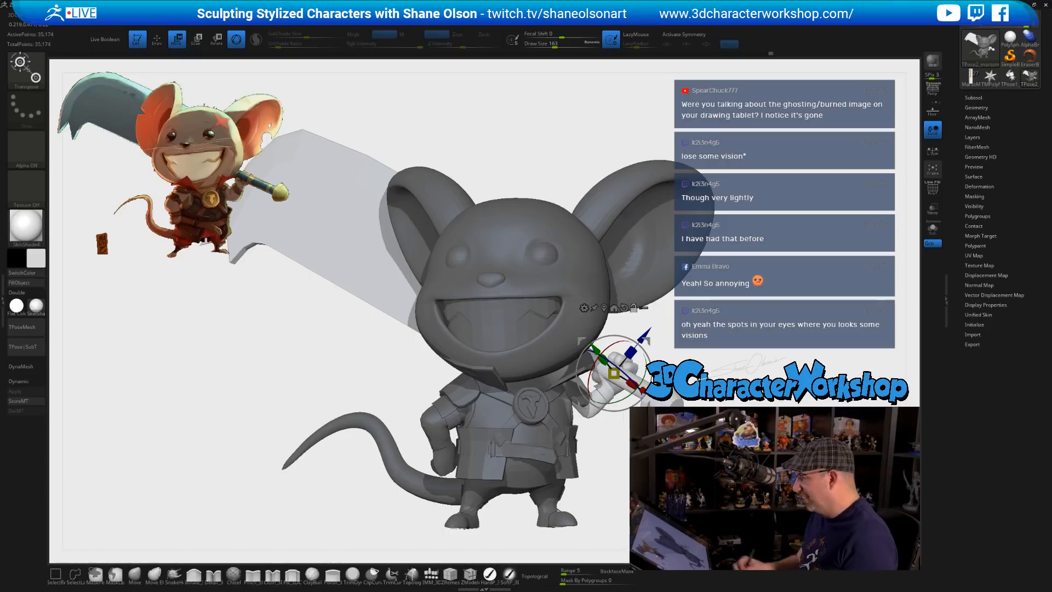
mouse_move(597, 466)
alt+mouse_down()
mouse_move(598, 481)
mouse_move(649, 484)
mouse_move(608, 481)
mouse_move(616, 502)
alt+mouse_up()
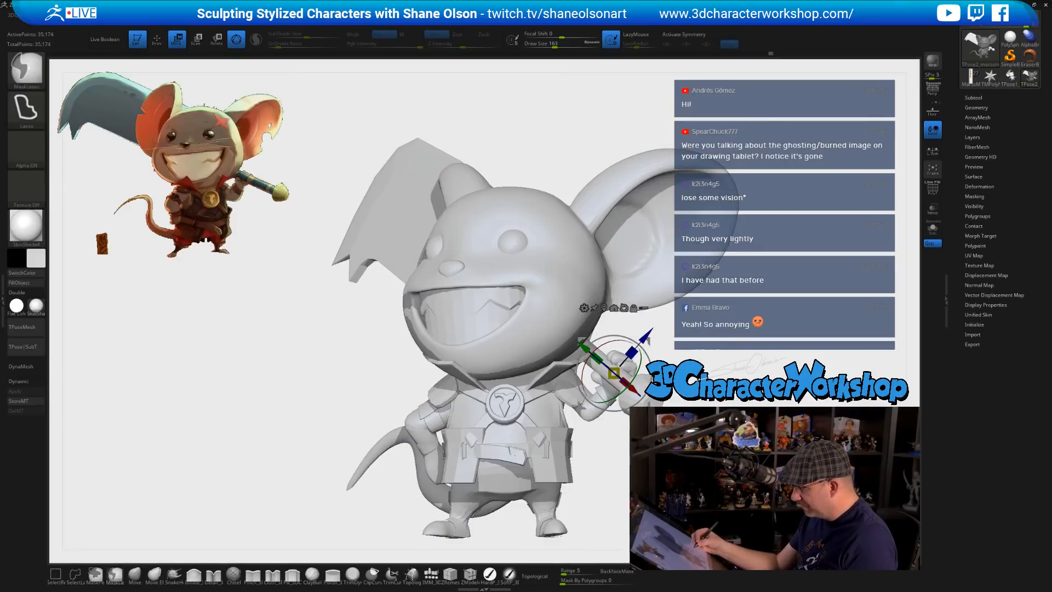
key(q)
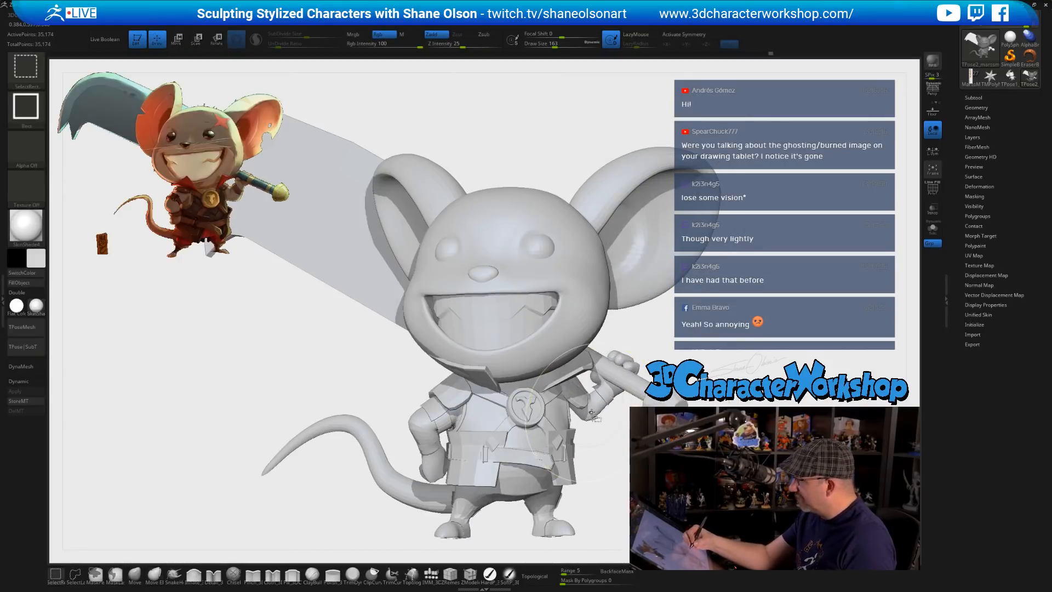
- Isolate the body, set the draw size to 65, and reshape the top of the raised arm's shoulder with the Move brushes
ctrl+shift+click(622, 466)
mouse_move(631, 460)
mouse_down()
mouse_move(677, 458)
mouse_move(670, 421)
mouse_up()
drag(555, 47, 548, 48)
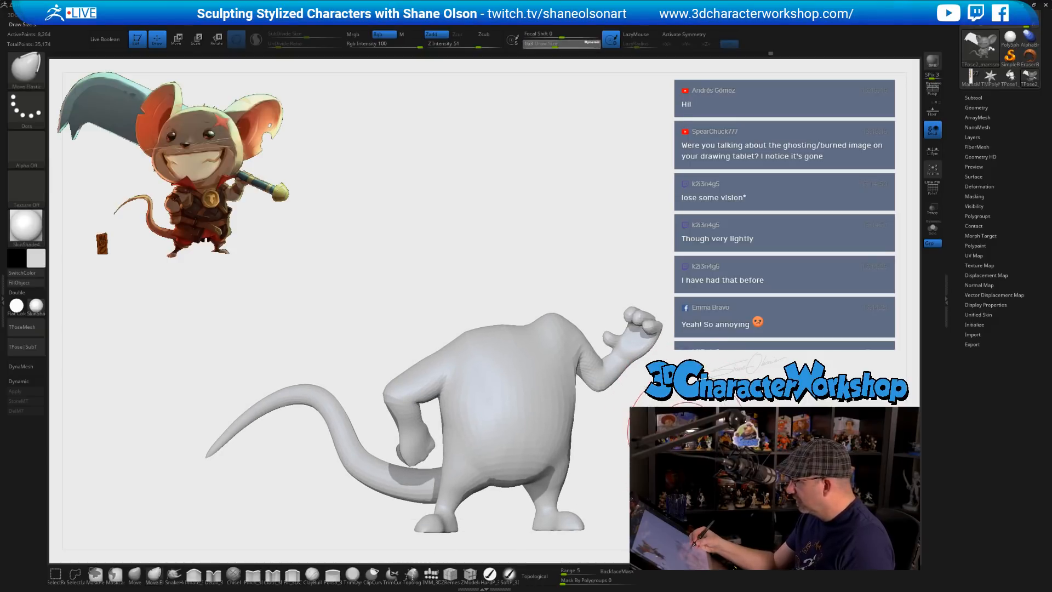
mouse_move(548, 242)
shift+mouse_down()
mouse_move(614, 301)
mouse_move(550, 312)
shift+mouse_up()
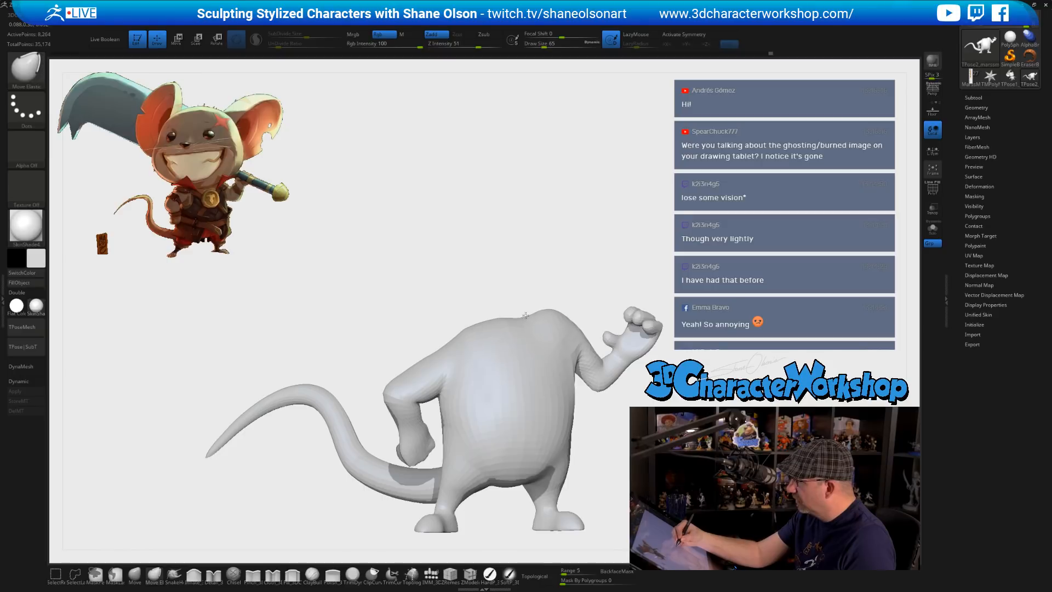
click(134, 574)
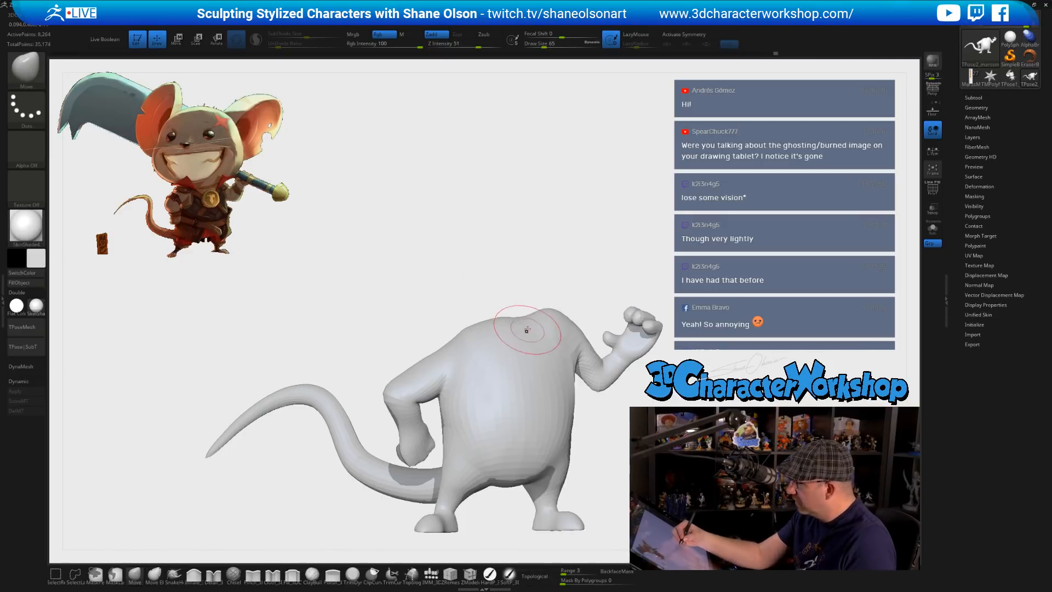
key(shift)
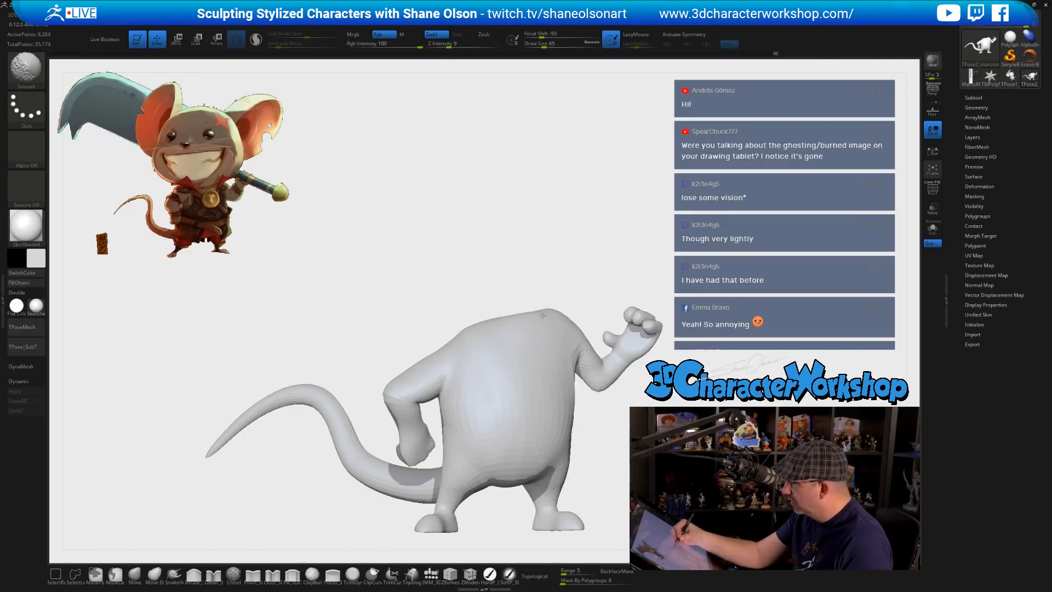
- Smooth the upper torso around the raised shoulder and refine the upper arm's shape from above, behind and the front
drag(597, 291, 585, 375)
key(shift)
key(shift)
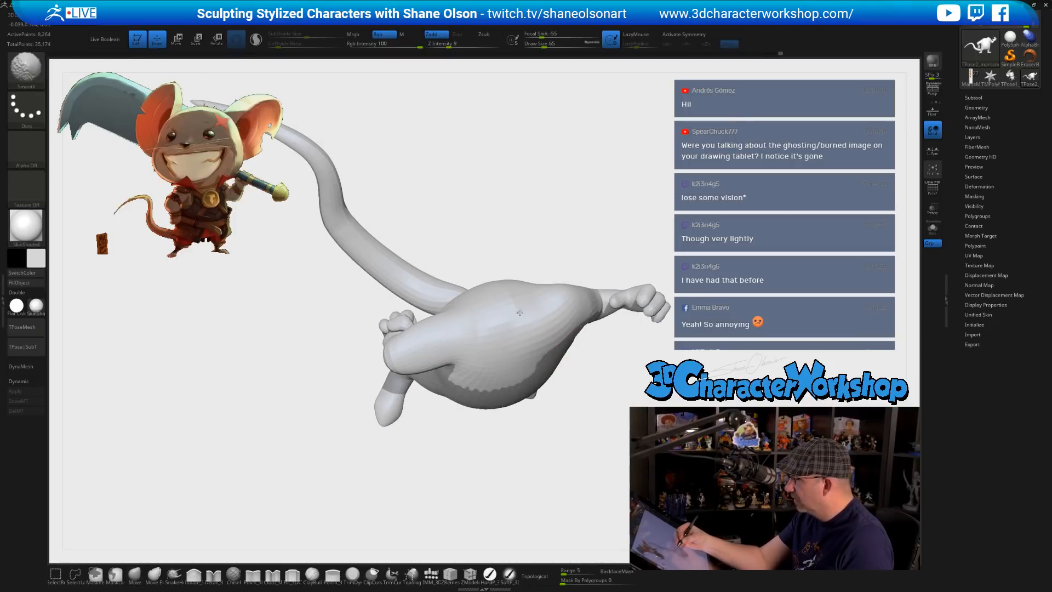
mouse_move(637, 426)
mouse_down()
mouse_move(640, 351)
mouse_move(654, 346)
mouse_move(570, 348)
mouse_move(587, 348)
mouse_move(623, 298)
mouse_up()
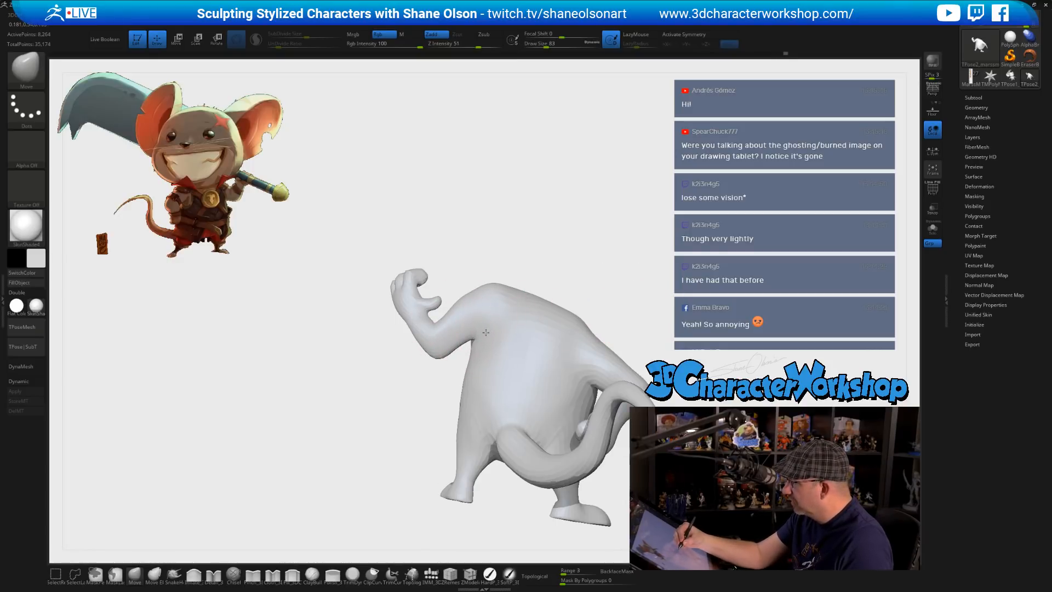
drag(619, 284, 660, 296)
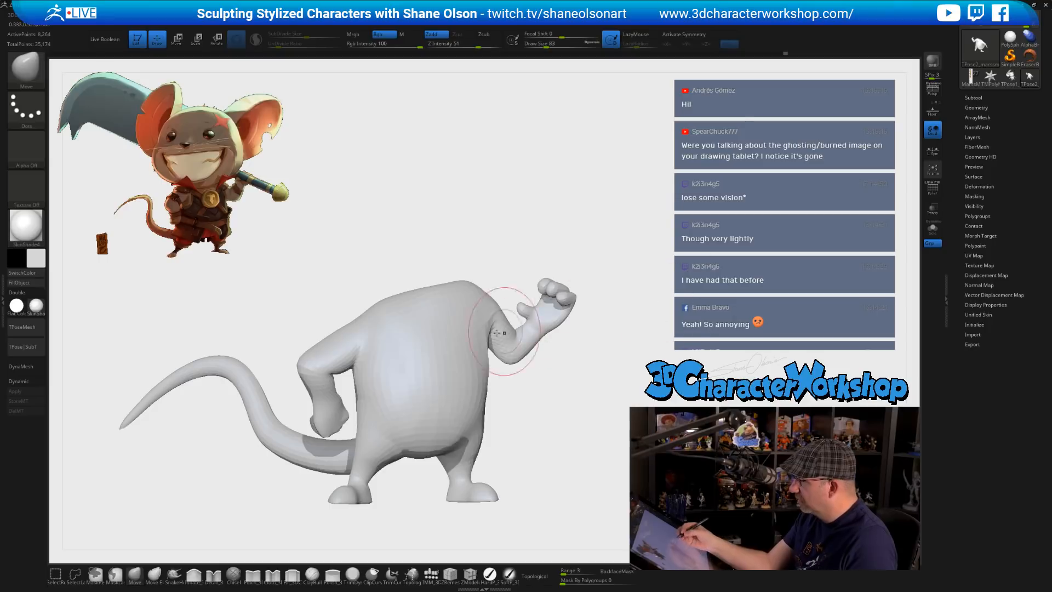
mouse_move(496, 335)
mouse_down()
mouse_move(554, 378)
mouse_move(625, 383)
mouse_move(661, 372)
mouse_move(559, 378)
mouse_up()
- Show only the collar and the body, and mask the body
ctrl+shift+click(603, 372)
ctrl+shift+click(563, 287)
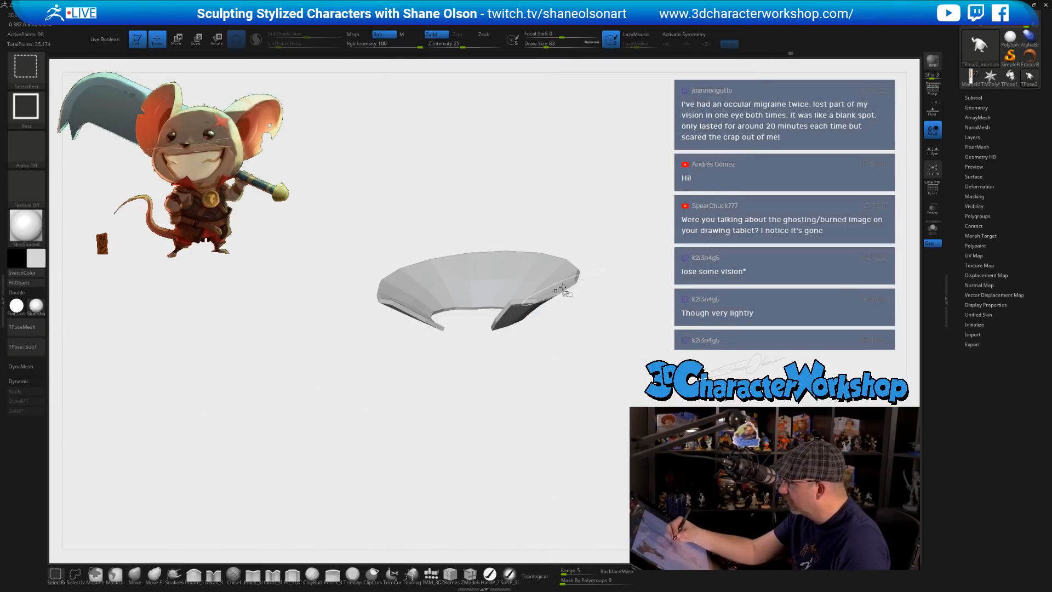
ctrl+shift+click(563, 286)
ctrl+shift+click(581, 335)
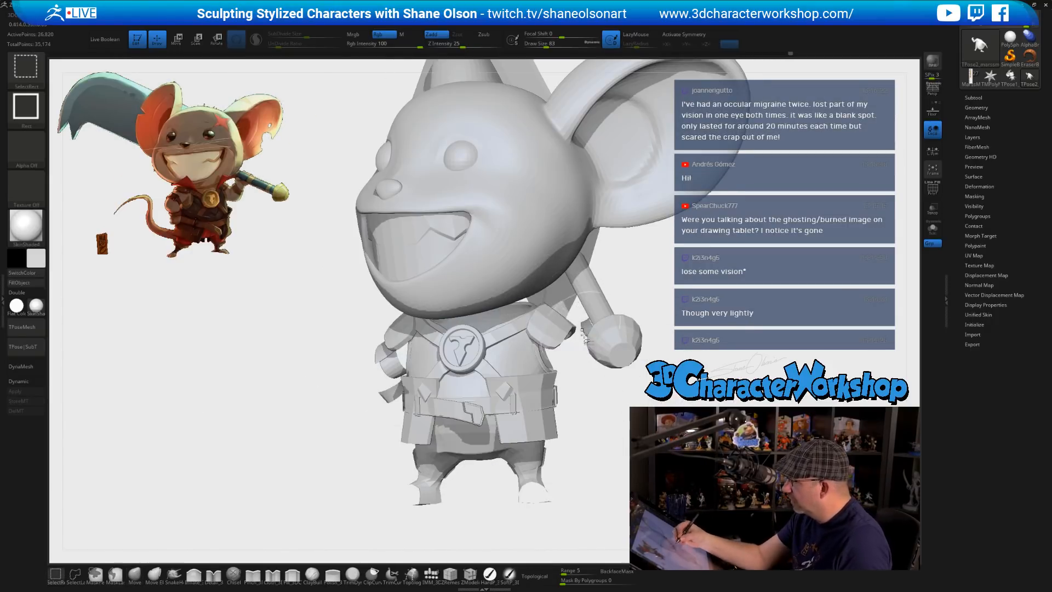
mouse_move(594, 408)
ctrl+shift+mouse_down()
mouse_move(606, 422)
mouse_move(668, 414)
mouse_move(565, 429)
ctrl+shift+mouse_up()
key(w)
ctrl+click(542, 266)
- Pull the collar upward above the raised arm using the Move Elastic brush at draw size 132
click(154, 574)
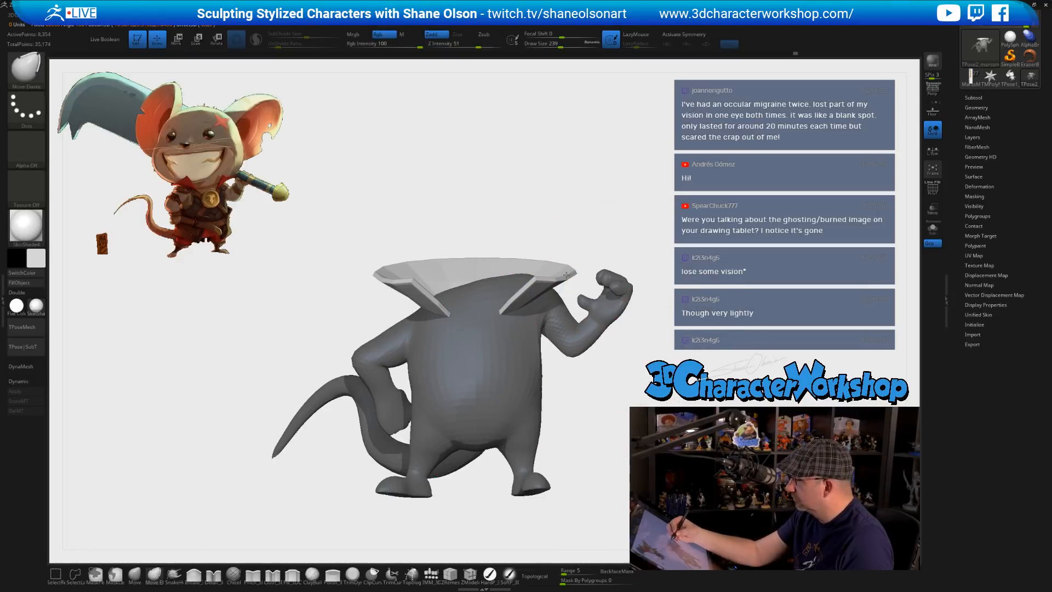
key(ctrl+z)
key(s)
drag(578, 249, 570, 249)
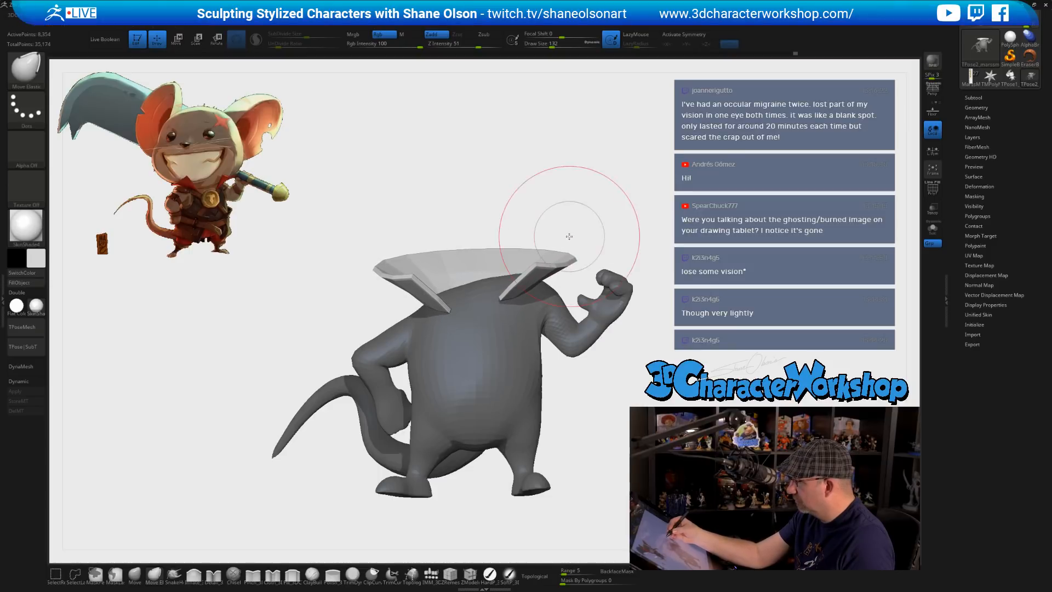
mouse_move(681, 405)
mouse_down()
mouse_move(597, 407)
mouse_move(700, 408)
mouse_move(608, 408)
mouse_move(675, 400)
mouse_up()
- Unhide all parts, enable topological masking for the brush, and nudge the collar's front corner beneath the chin
ctrl+shift+click(693, 410)
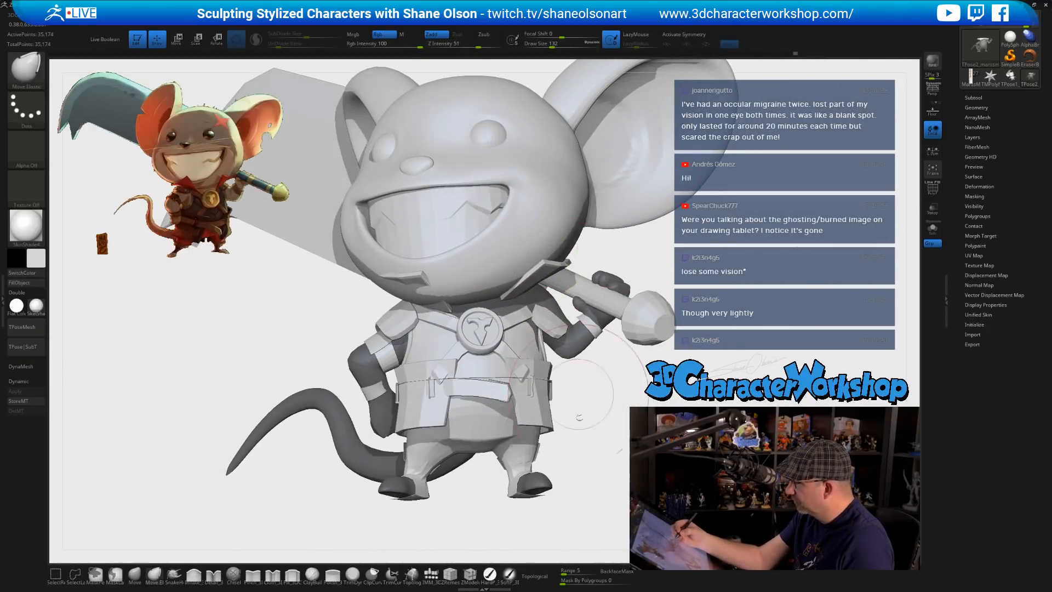
click(534, 576)
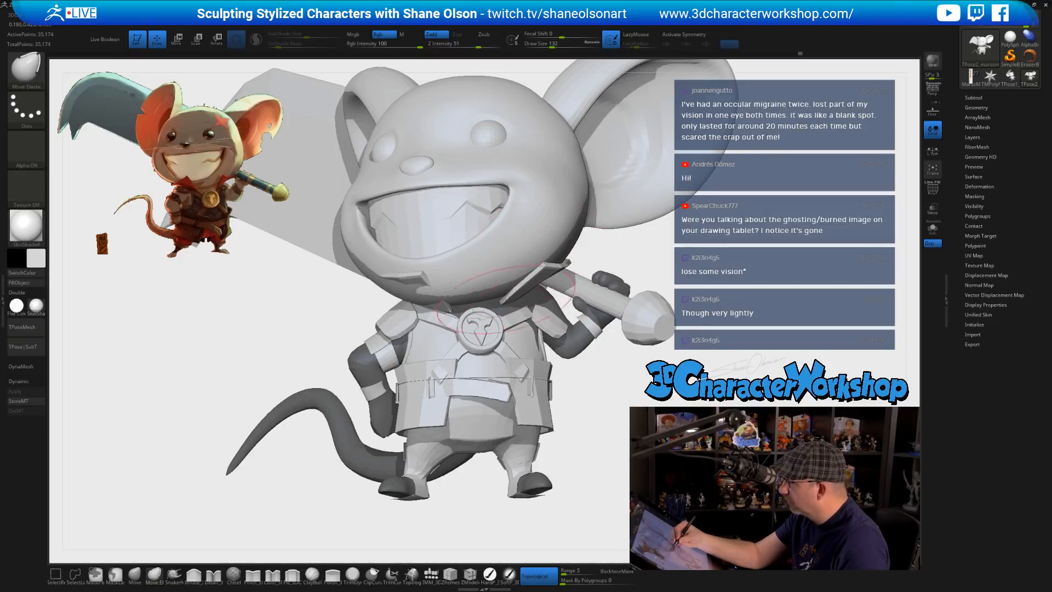
drag(426, 280, 421, 277)
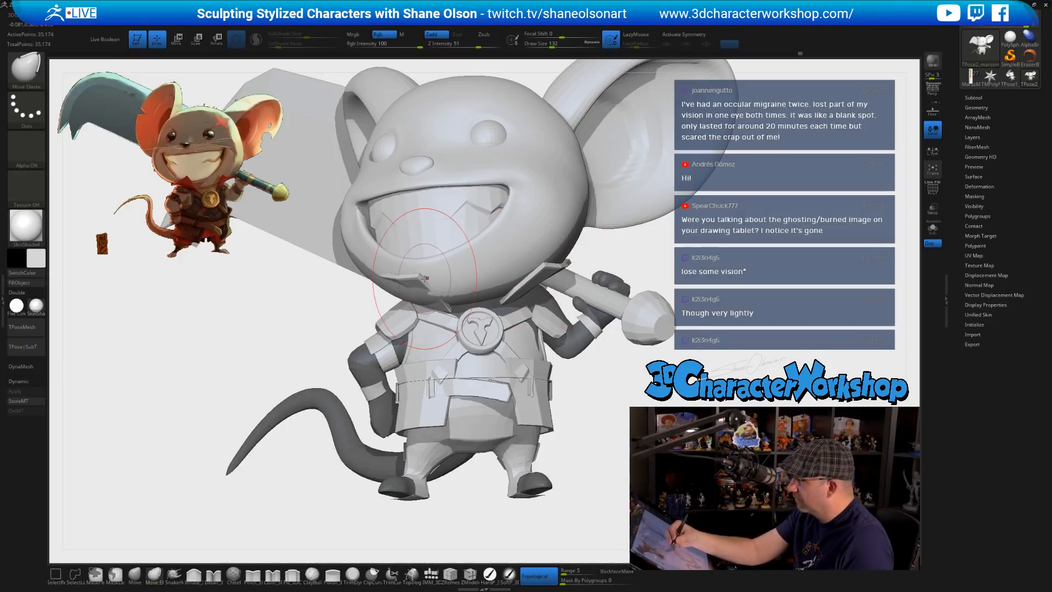
mouse_move(559, 430)
mouse_down()
mouse_move(578, 414)
mouse_move(566, 422)
mouse_move(713, 400)
mouse_move(647, 408)
mouse_up()
- Isolate the collar, reshape its front flap with the Move Elastic brush at draw size 154, and unhide all parts
ctrl+shift+click(526, 311)
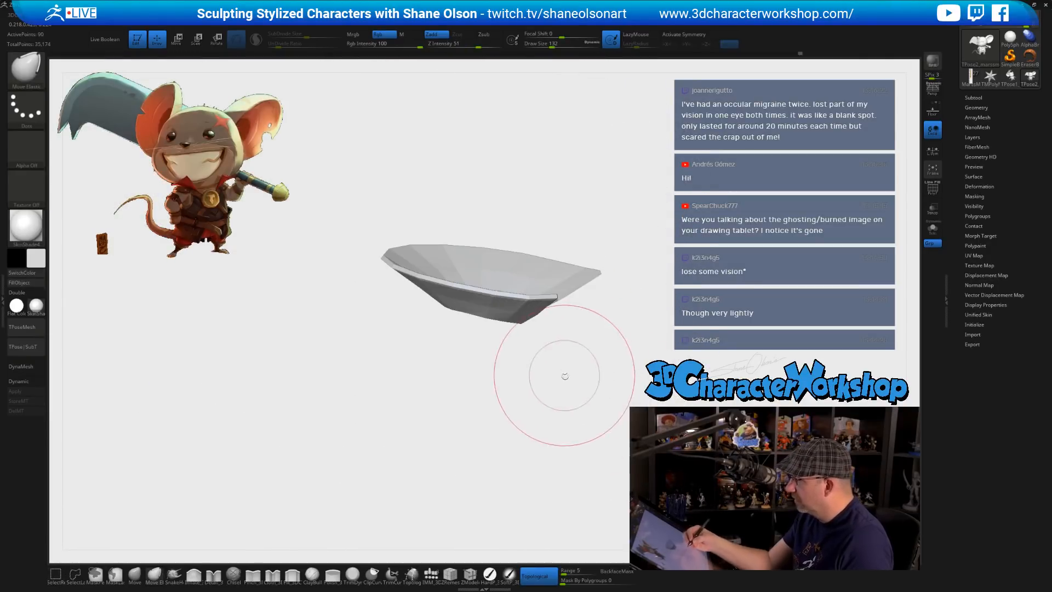
mouse_move(580, 376)
mouse_down()
mouse_move(566, 388)
mouse_move(520, 362)
mouse_move(534, 376)
mouse_up()
key(s)
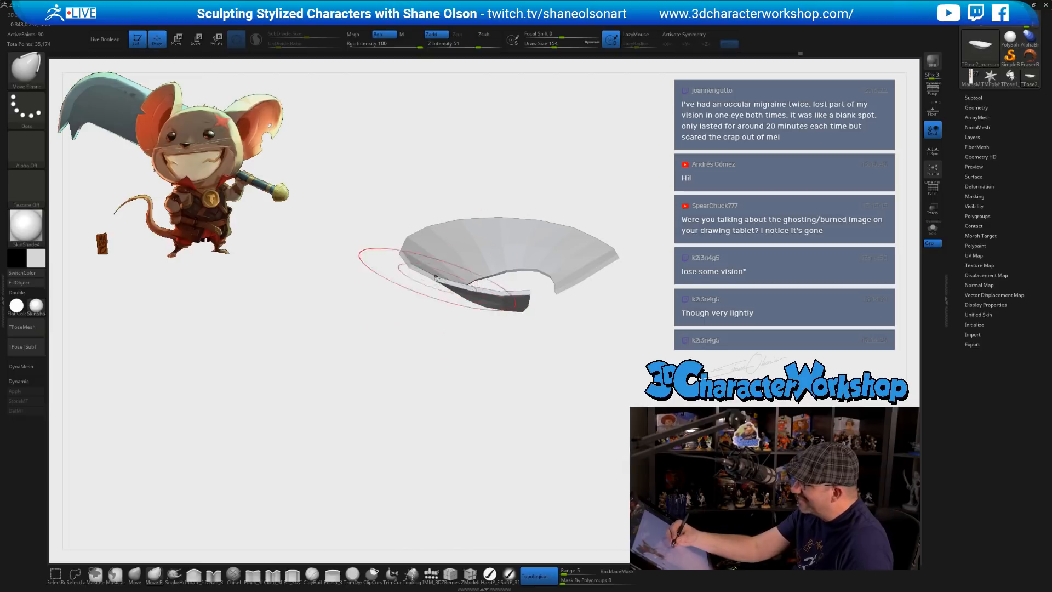
mouse_move(434, 279)
mouse_down()
mouse_move(431, 290)
mouse_move(464, 300)
mouse_up()
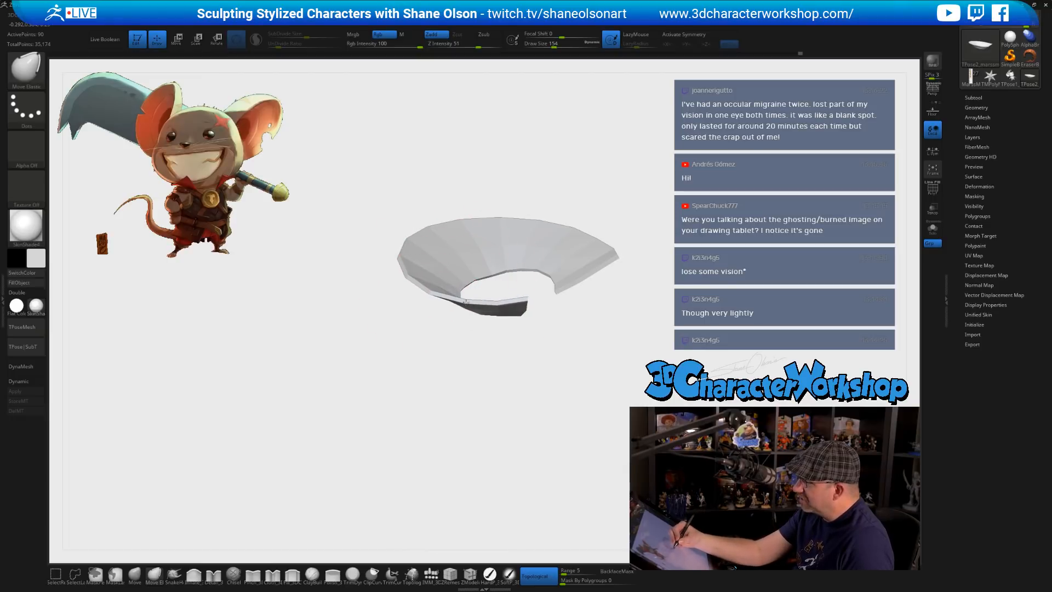
drag(514, 378, 503, 418)
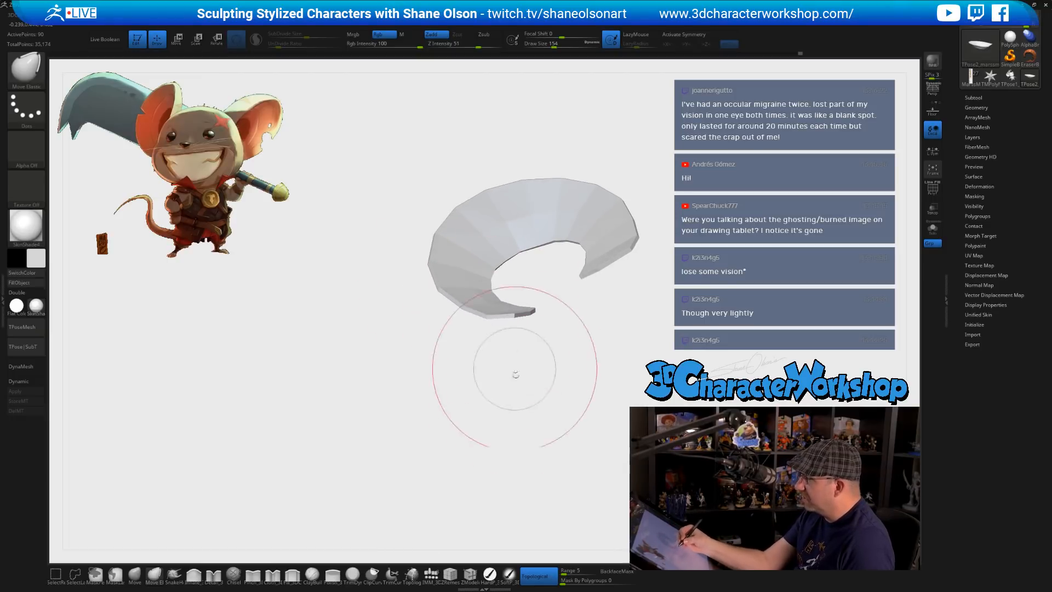
mouse_move(512, 368)
mouse_down()
mouse_move(533, 411)
mouse_move(529, 386)
mouse_up()
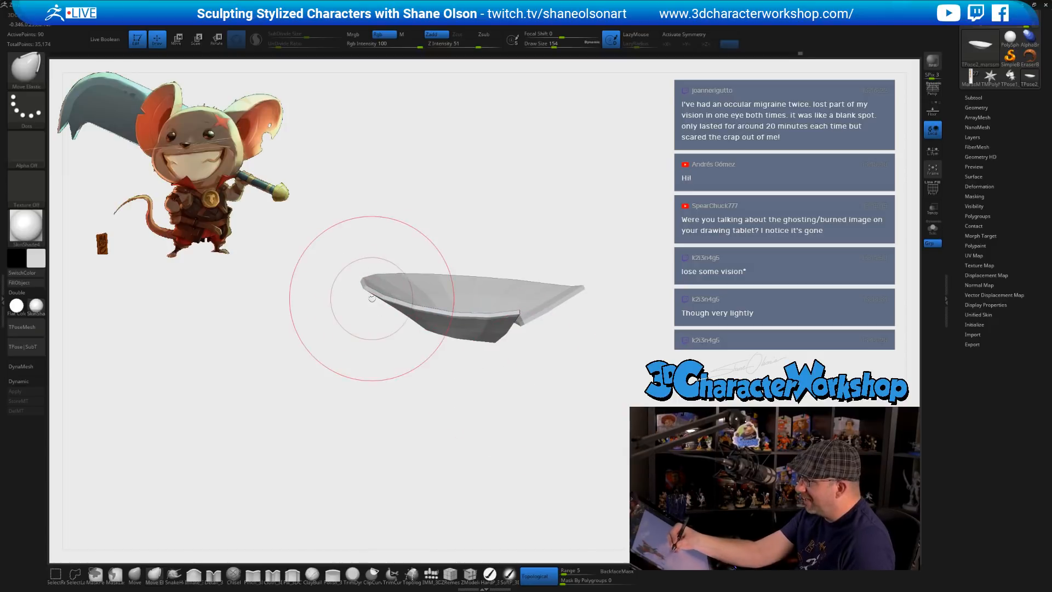
ctrl+shift+click(634, 455)
mouse_move(634, 455)
mouse_down()
mouse_move(608, 433)
mouse_move(630, 419)
mouse_up()
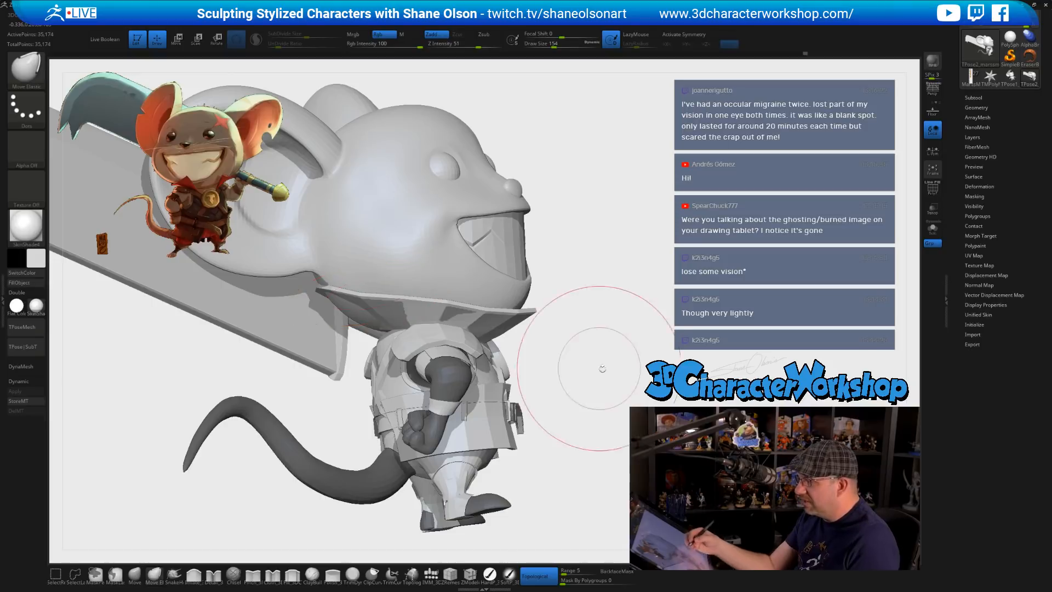
drag(601, 369, 607, 374)
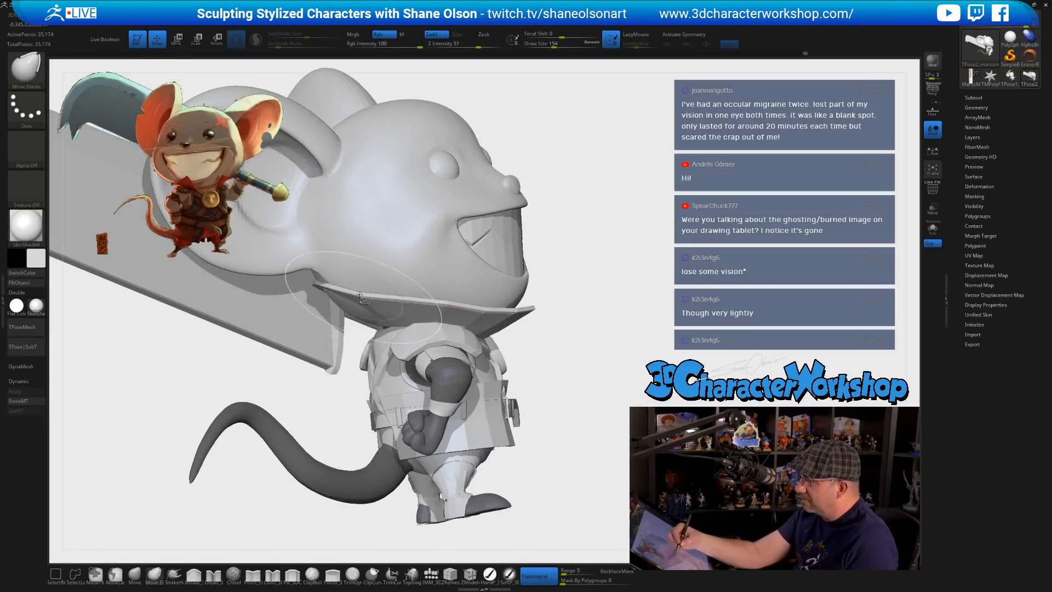
- Isolate the collar again and adjust its underside with the Move Elastic brush at draw size 83
ctrl+shift+click(445, 317)
drag(454, 346, 509, 362)
key(s)
drag(474, 406, 466, 405)
drag(314, 329, 312, 331)
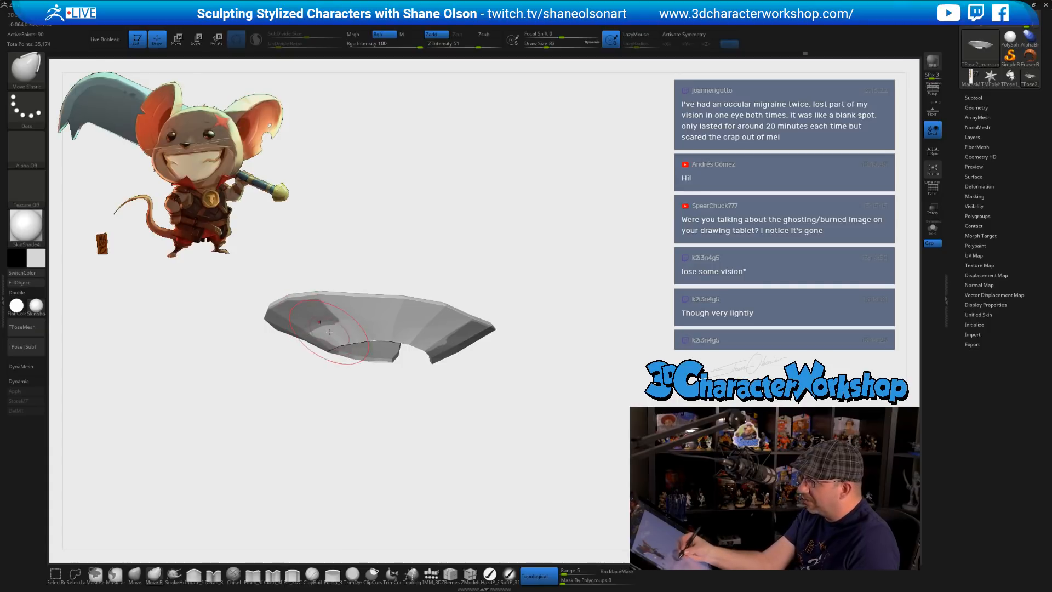
mouse_move(370, 421)
mouse_down()
mouse_move(363, 437)
mouse_move(354, 411)
mouse_up()
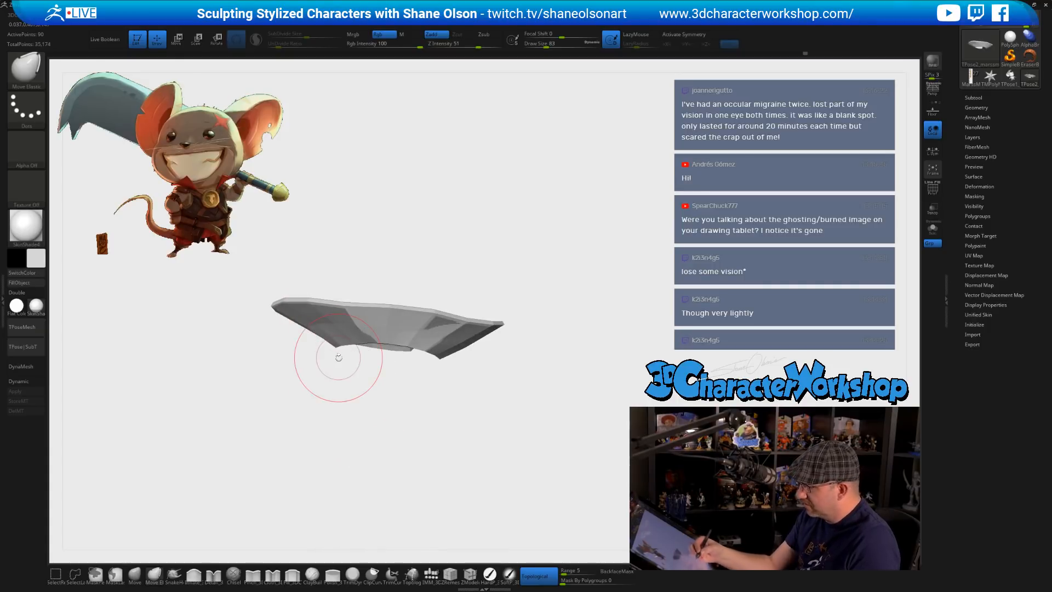
- Refine the collar's side and edges with the Move brush from several angles, and unhide all parts
click(134, 575)
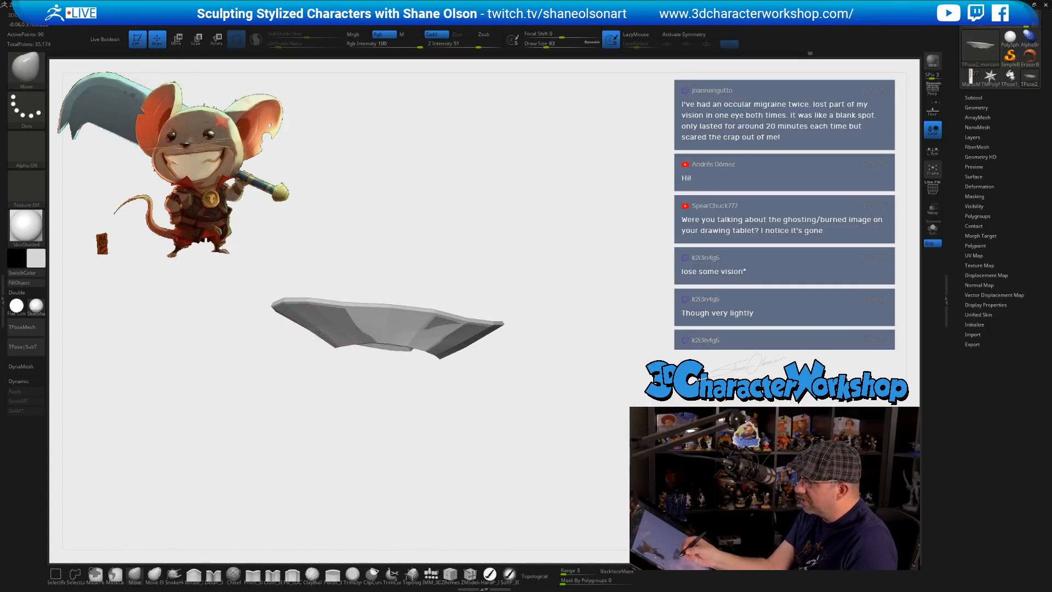
mouse_move(311, 372)
mouse_down()
mouse_move(302, 409)
mouse_move(316, 408)
mouse_move(307, 389)
mouse_move(353, 422)
mouse_move(478, 395)
mouse_move(396, 349)
mouse_move(449, 411)
mouse_move(446, 397)
mouse_up()
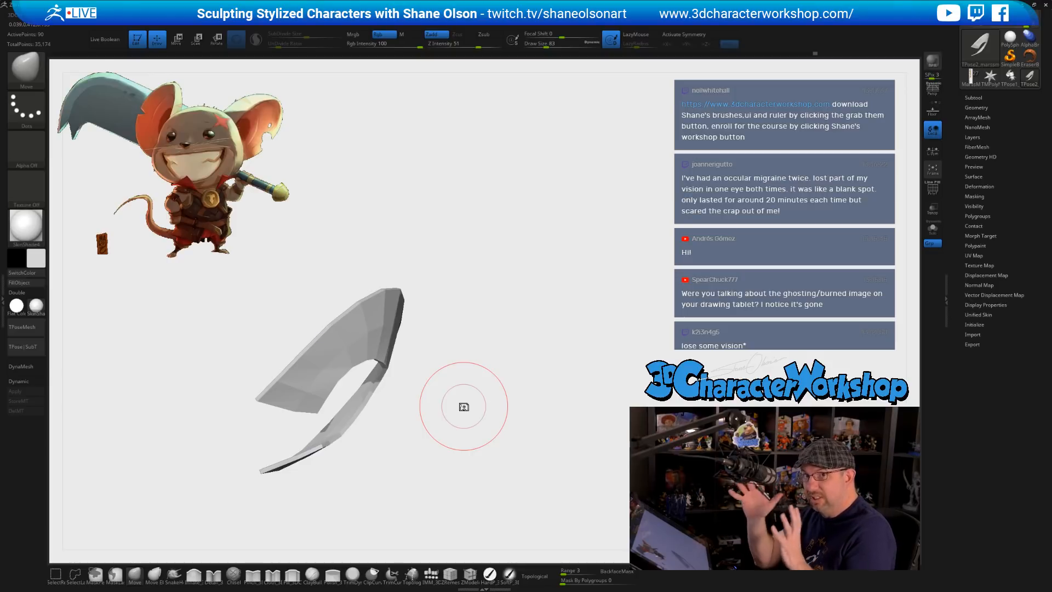
drag(463, 407, 504, 431)
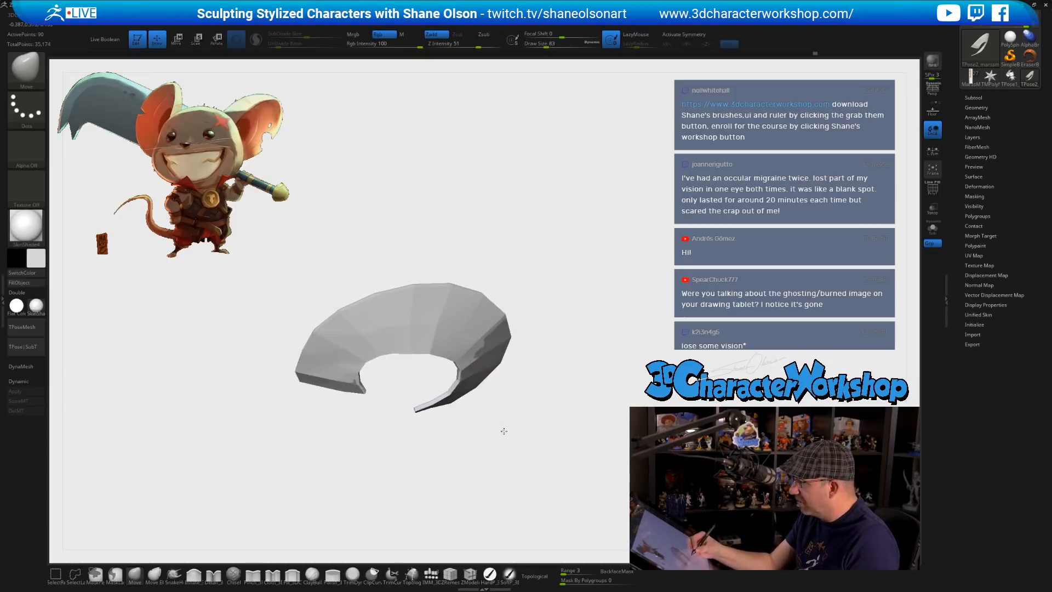
drag(473, 339, 520, 415)
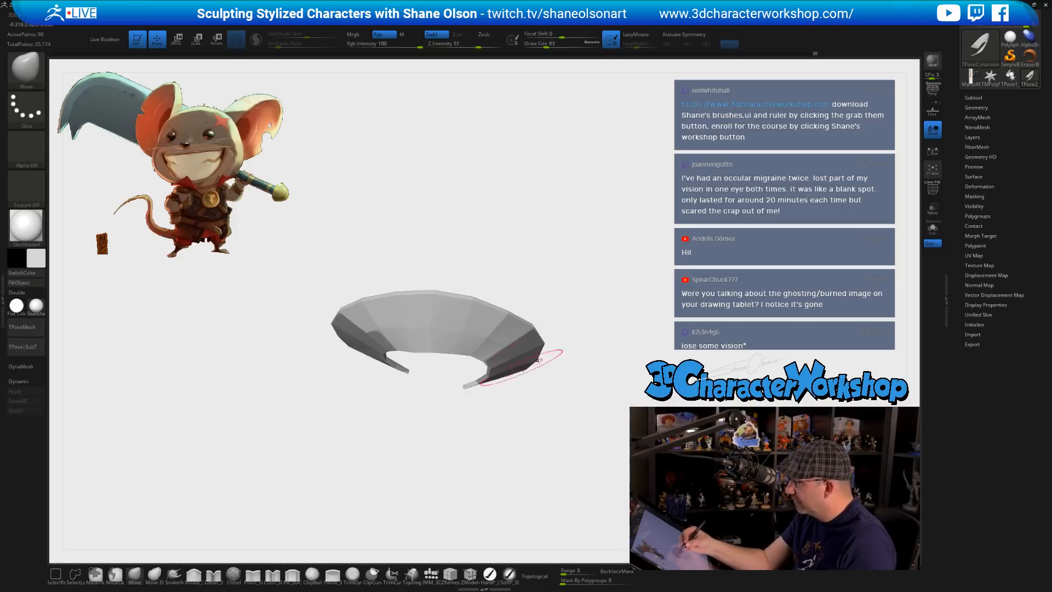
drag(538, 361, 693, 403)
ctrl+shift+click(611, 422)
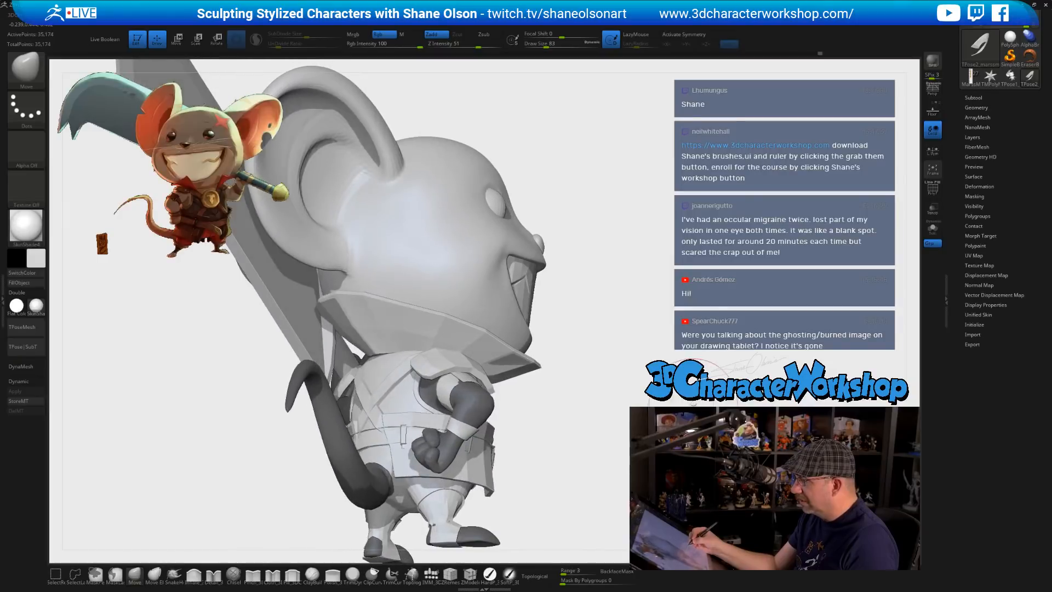
- Set the draw size to 128, enable topological masking for the Move brush, and adjust the collar's edge behind the head
key(s)
drag(339, 317, 342, 317)
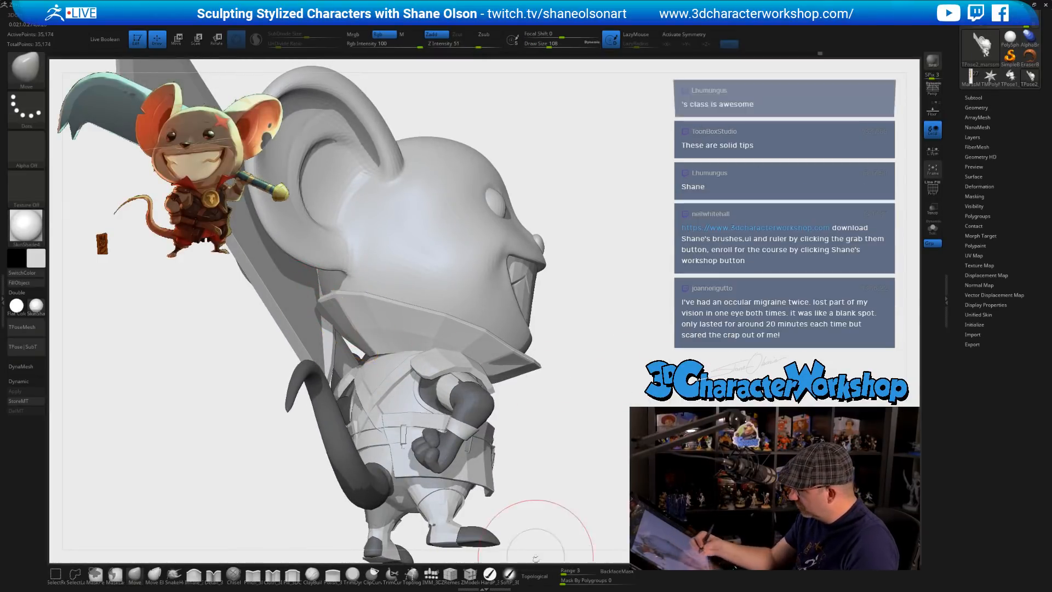
click(535, 576)
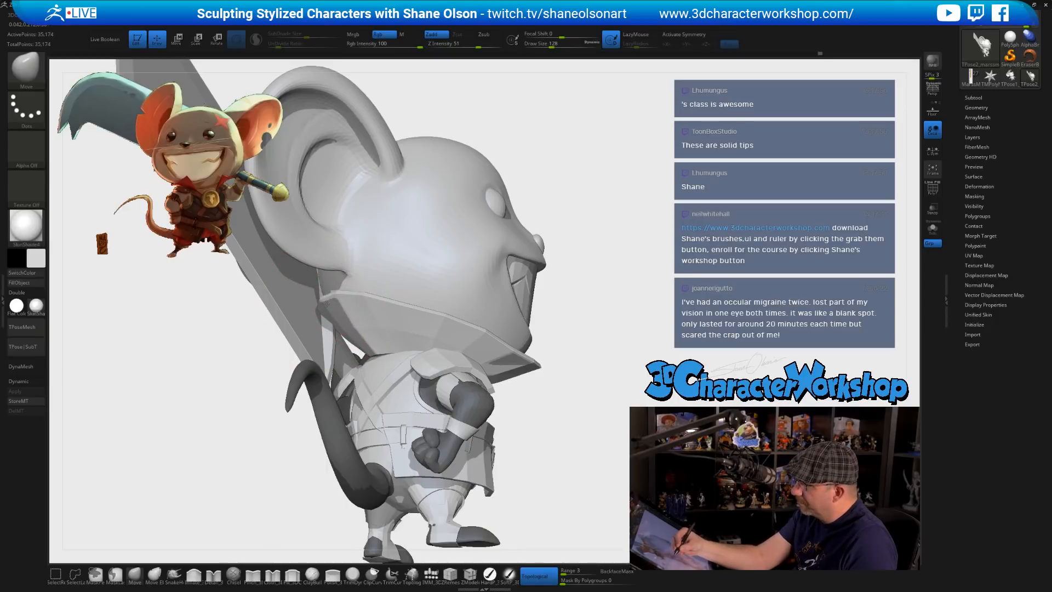
drag(336, 301, 455, 323)
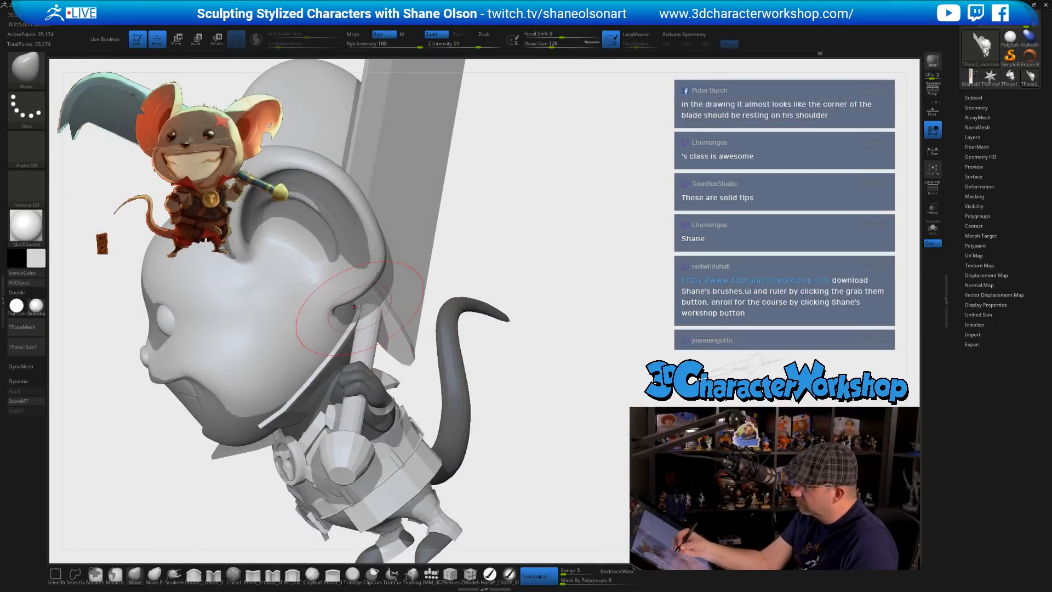
- Examine the pose and the sword's placement against the shoulder and head from the back, front and side
drag(517, 352, 623, 434)
mouse_move(619, 465)
mouse_down()
mouse_move(631, 444)
mouse_move(643, 451)
mouse_up()
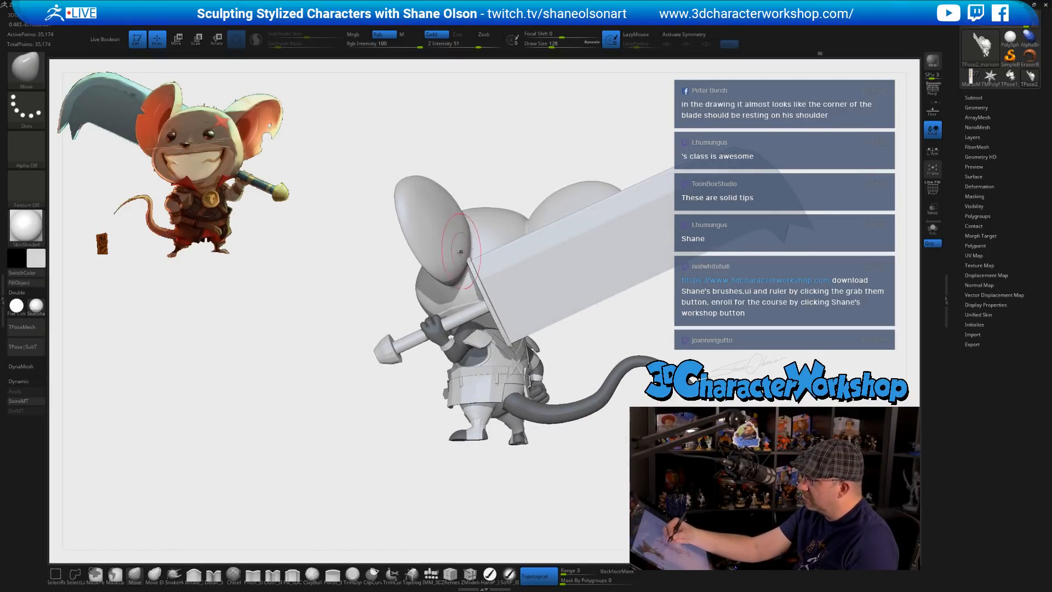
mouse_move(507, 366)
right_down()
mouse_move(476, 373)
mouse_move(519, 374)
right_up()
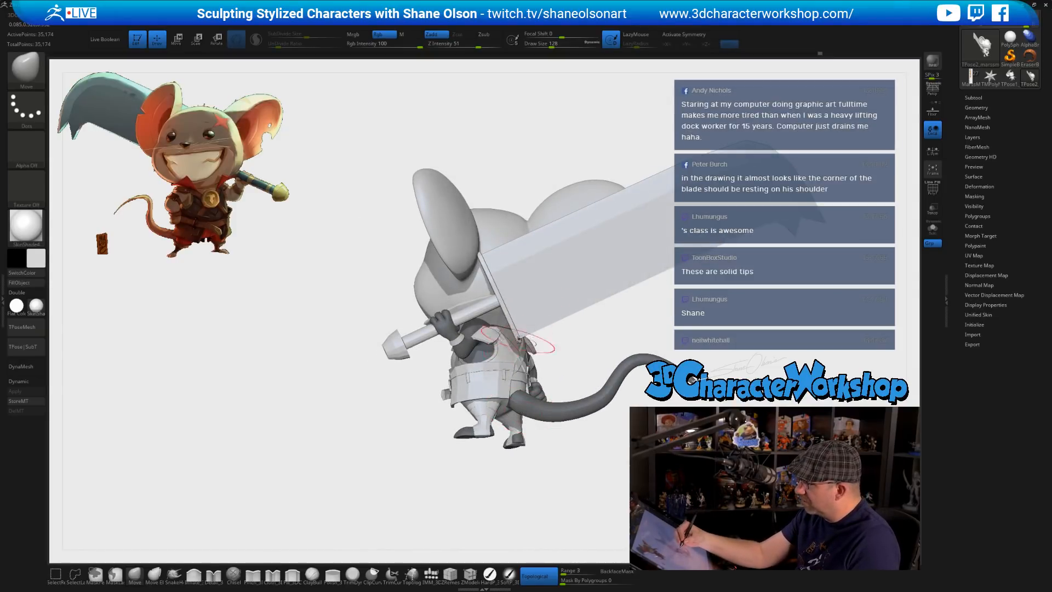
mouse_move(564, 457)
right_down()
mouse_move(629, 454)
mouse_move(650, 402)
right_up()
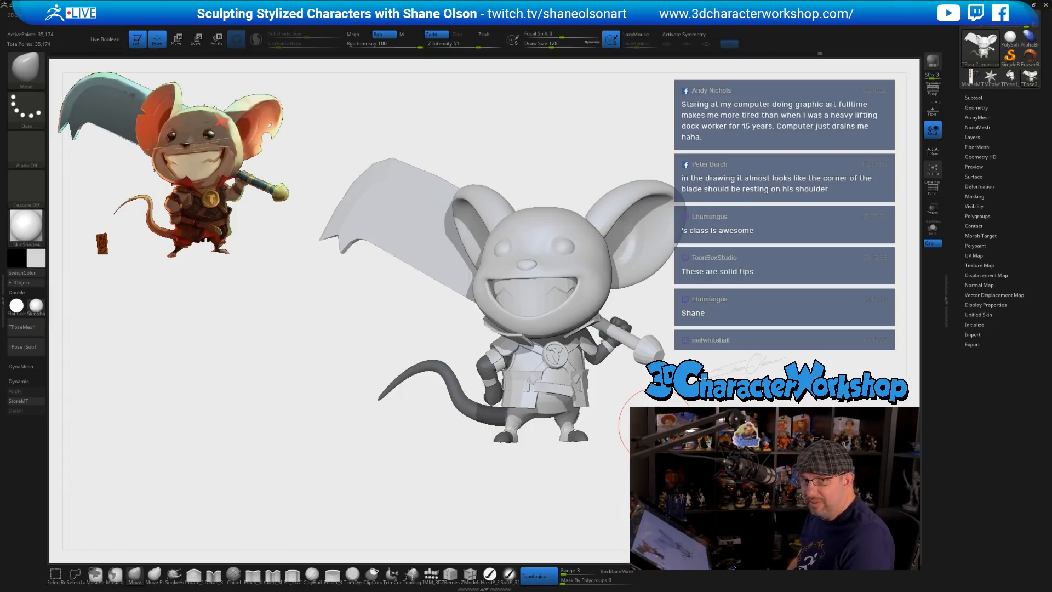
drag(784, 403, 666, 483)
right_click(666, 500)
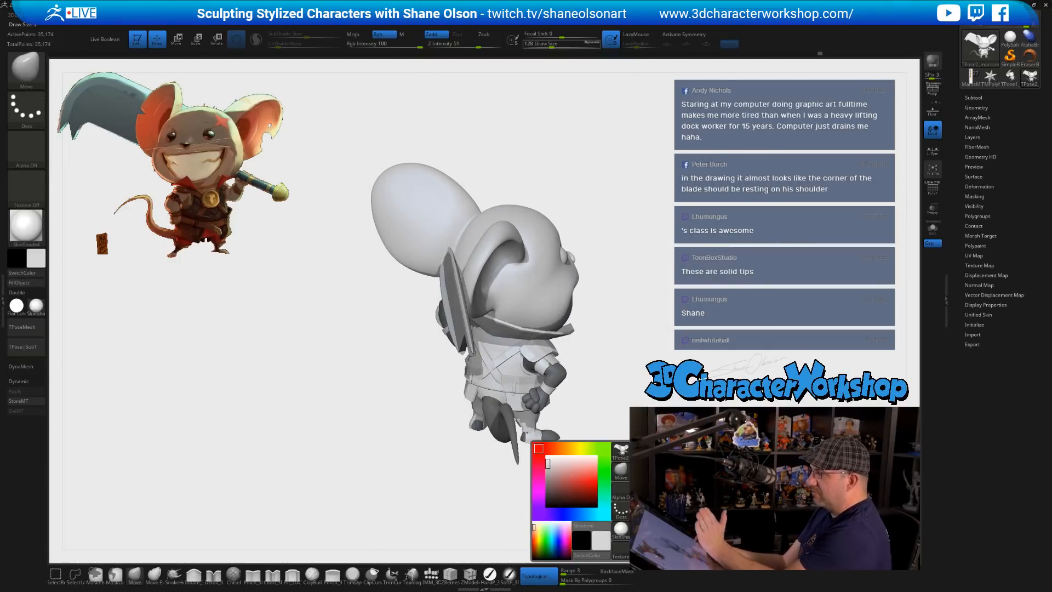
- Isolate the sword with masking and reposition it from the pommel with the gizmo, bringing the blade toward the shoulder
mouse_move(608, 412)
mouse_down()
mouse_move(587, 429)
mouse_move(639, 389)
mouse_move(674, 402)
mouse_move(666, 405)
mouse_up()
key(e)
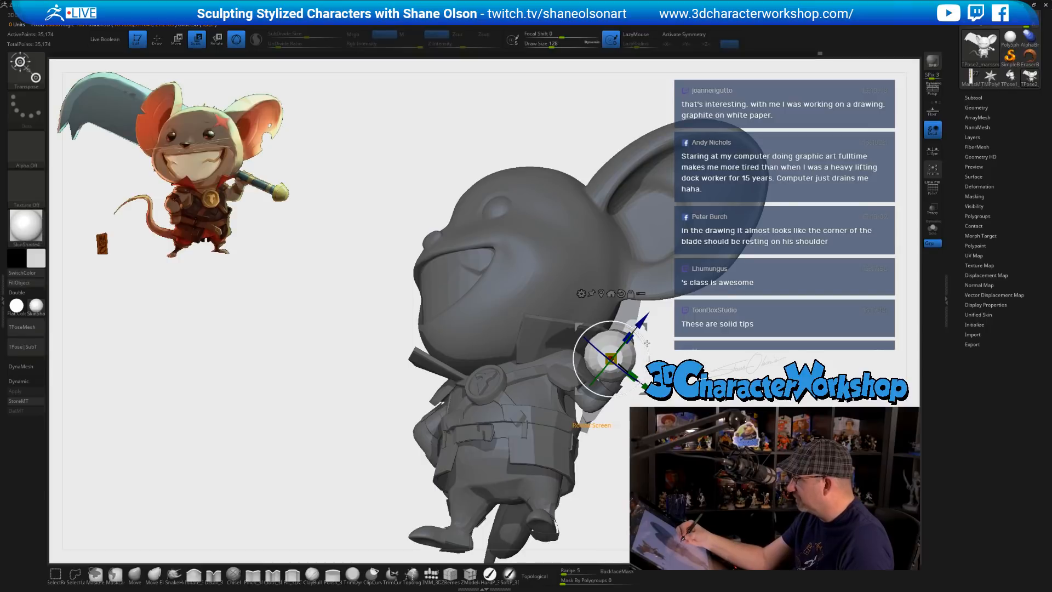
mouse_move(647, 344)
mouse_down()
mouse_move(674, 340)
mouse_move(630, 343)
mouse_move(634, 376)
mouse_move(617, 378)
mouse_move(632, 393)
mouse_move(521, 418)
mouse_move(512, 431)
mouse_move(515, 384)
mouse_move(507, 405)
mouse_move(513, 398)
mouse_move(529, 430)
mouse_move(548, 430)
mouse_up()
drag(615, 435, 416, 367)
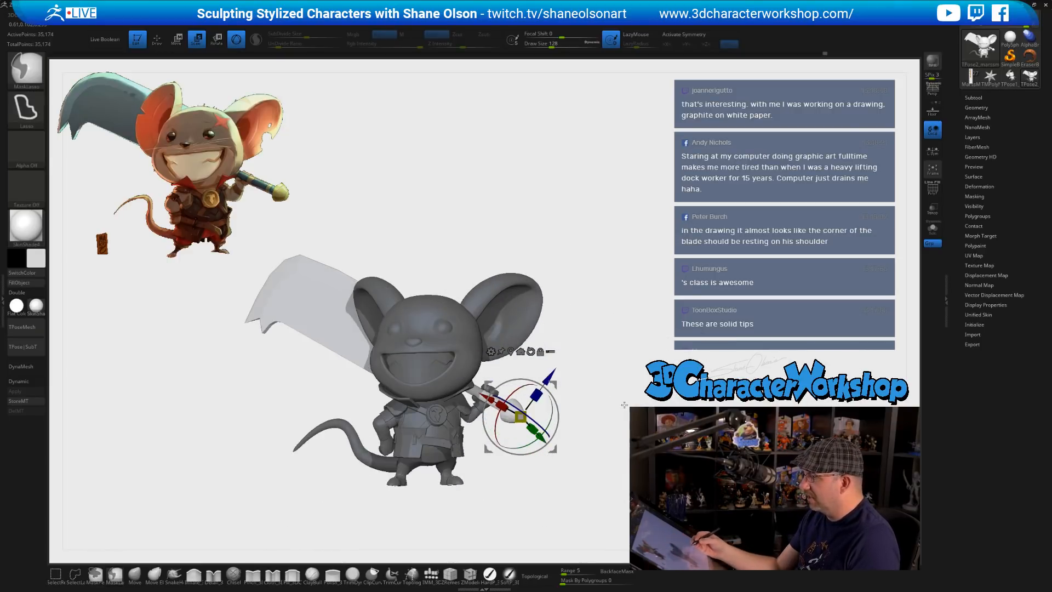
alt+drag(586, 381, 439, 370)
drag(718, 469, 612, 472)
alt+drag(807, 371, 729, 350)
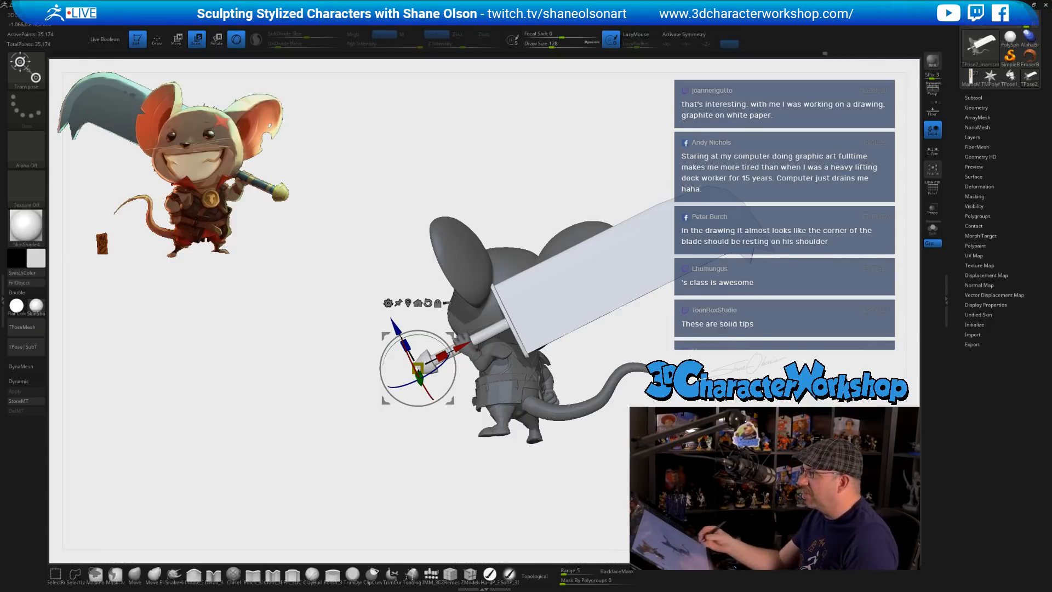
drag(455, 336, 540, 336)
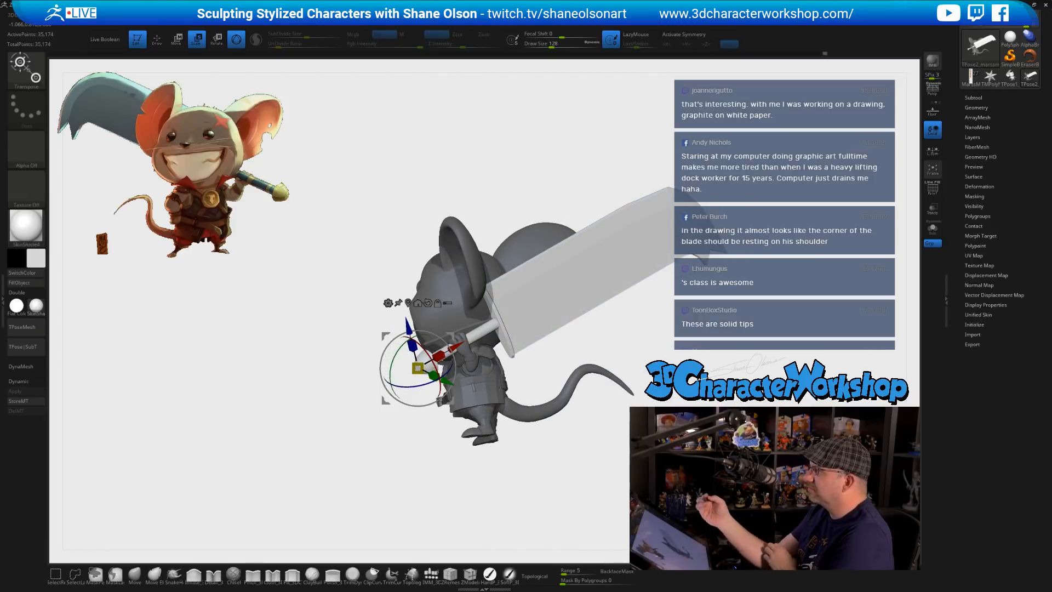
- Return to the Move brush and invert the mask so the sword is protected and the mouse can be sculpted
drag(329, 483, 509, 455)
key(q)
mouse_move(651, 440)
alt+mouse_down()
mouse_move(639, 459)
mouse_move(593, 434)
mouse_move(611, 423)
mouse_move(606, 466)
alt+mouse_up()
ctrl+click(602, 465)
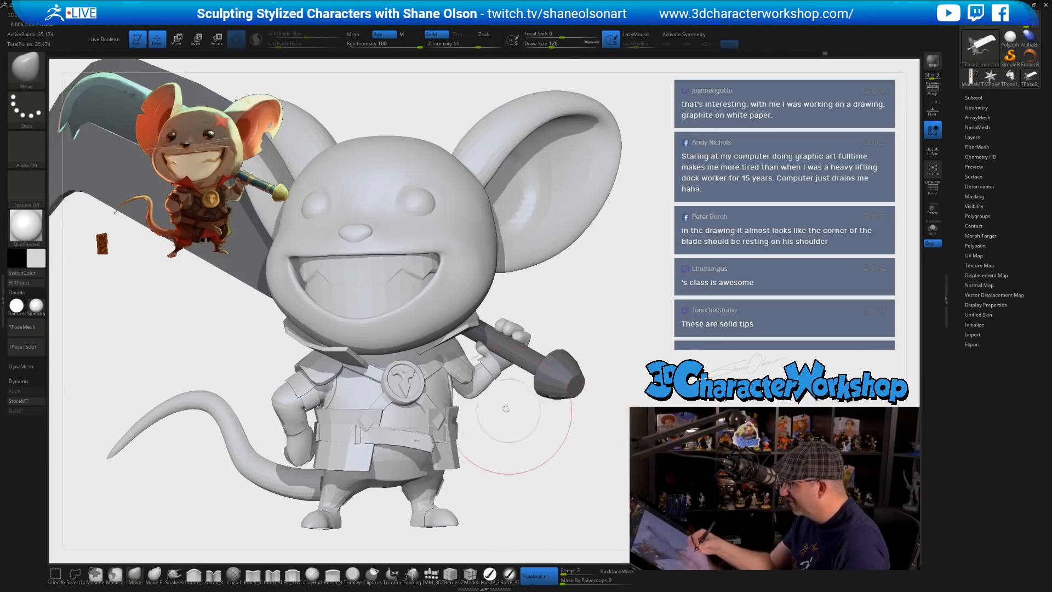
- Reduce the draw size to 65 and adjust the wrist of the sword-holding arm with the Move brush
key(s)
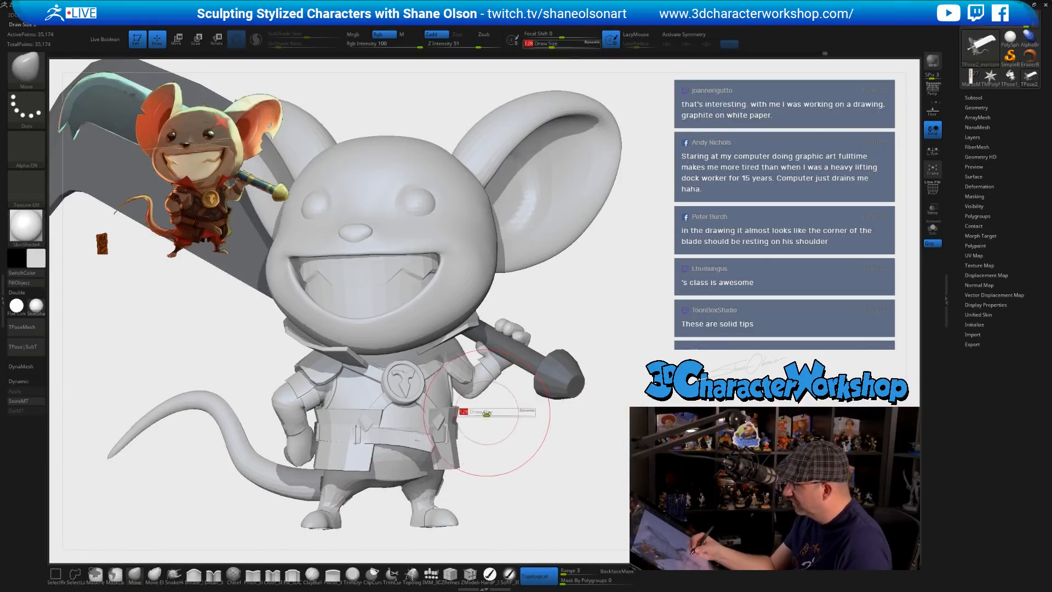
drag(486, 413, 480, 400)
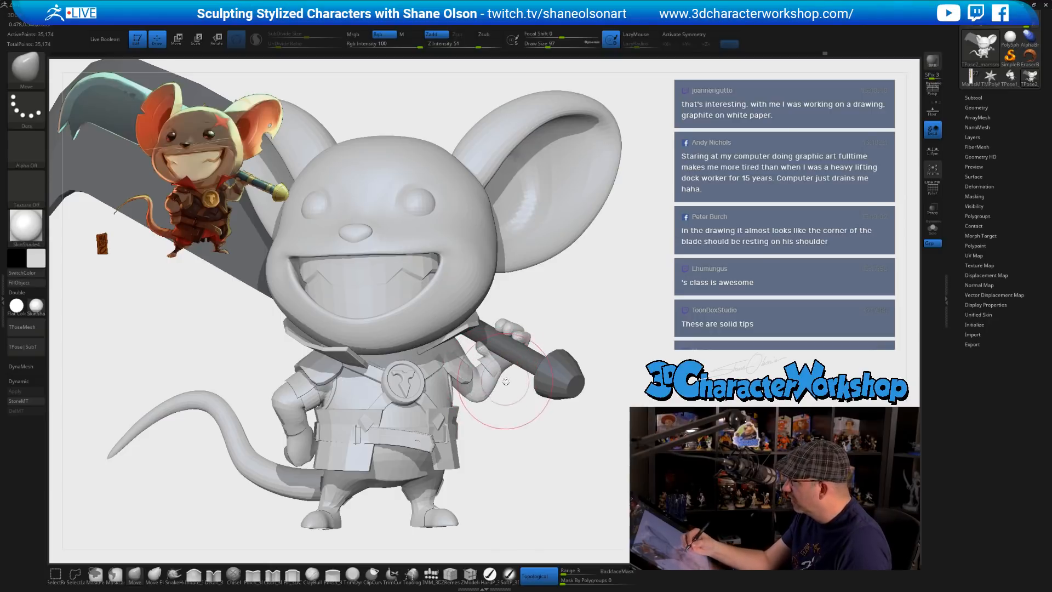
ctrl+right_drag(504, 382, 535, 422)
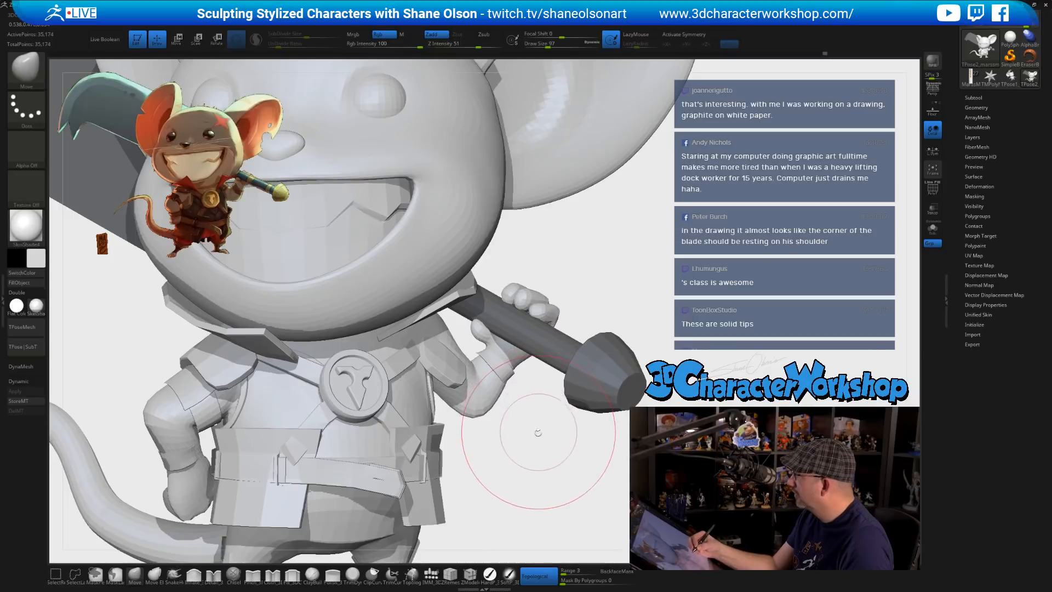
key(s)
drag(538, 433, 534, 433)
mouse_move(488, 356)
mouse_down()
mouse_move(479, 354)
mouse_move(492, 349)
mouse_up()
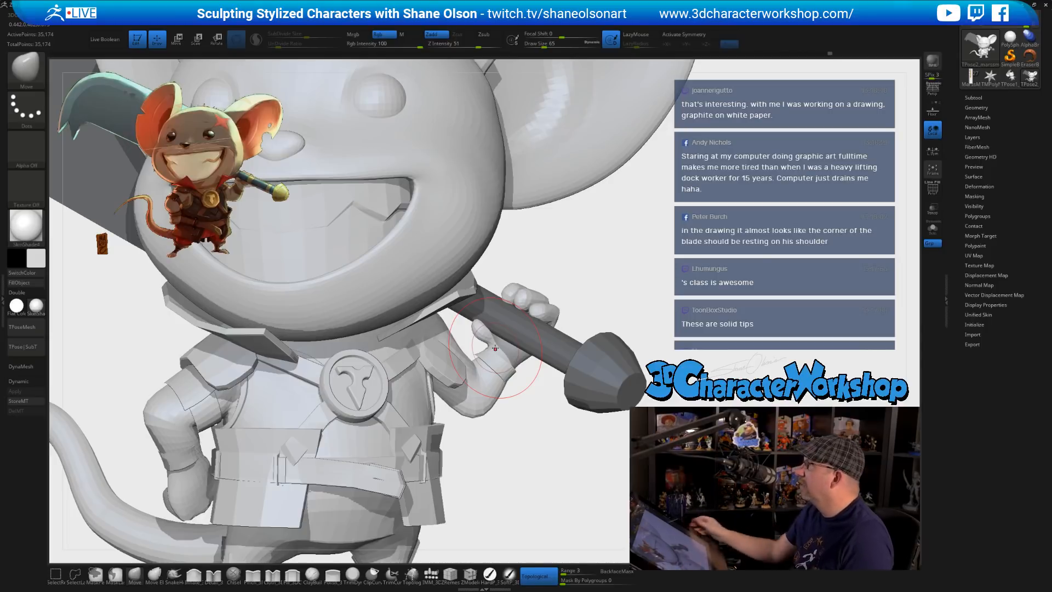
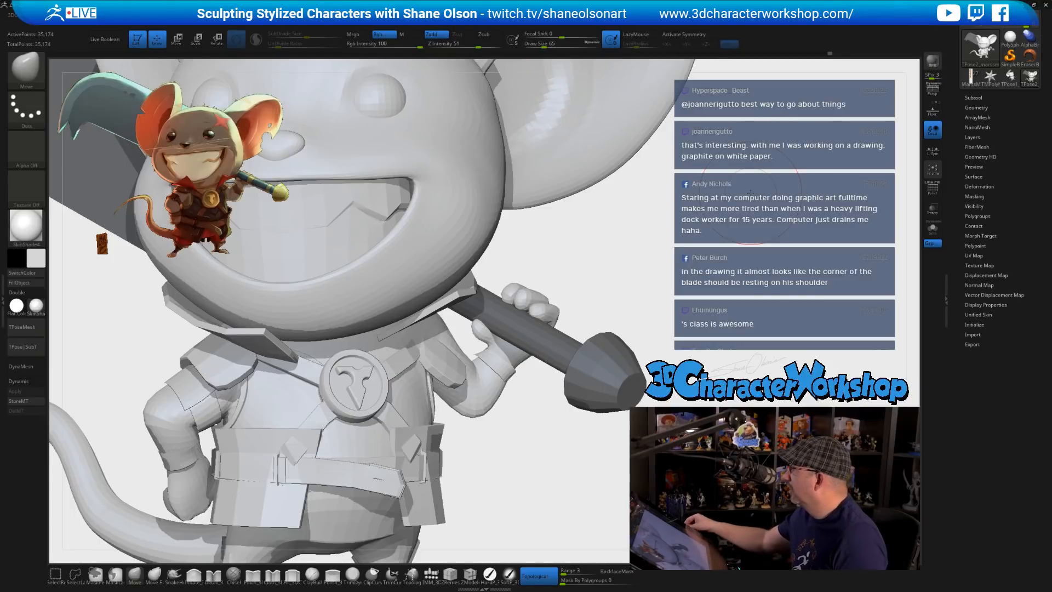
- Turn off topological masking, set the draw size to 158, and shift the torso and belt area with the Move brush
alt+drag(653, 317, 675, 374)
alt+drag(646, 439, 662, 499)
click(544, 573)
key(s)
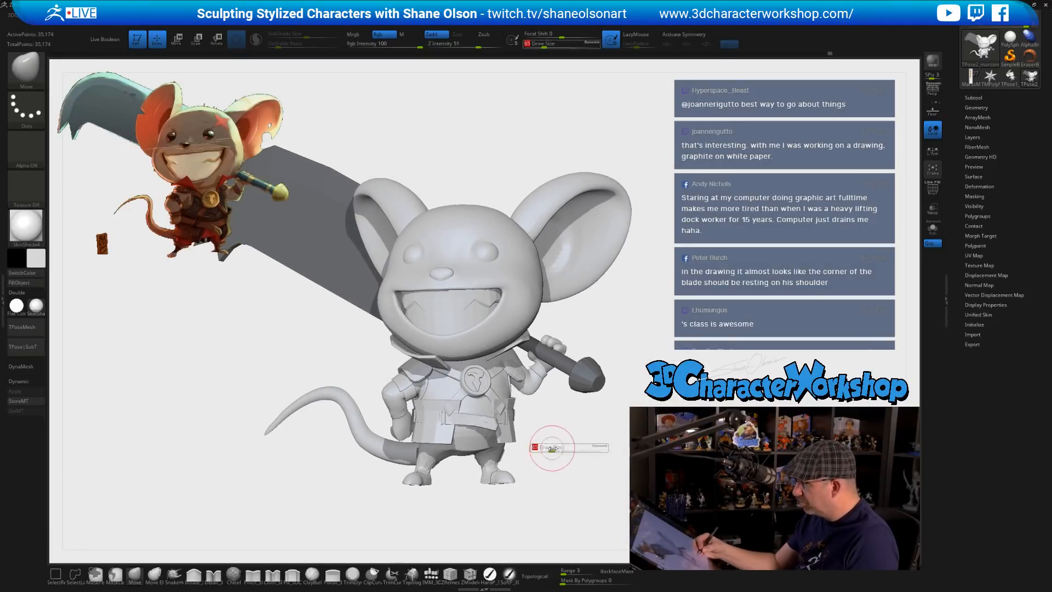
drag(553, 448, 562, 448)
mouse_move(470, 425)
mouse_down()
mouse_move(470, 435)
mouse_move(445, 417)
mouse_move(503, 424)
mouse_move(459, 434)
mouse_up()
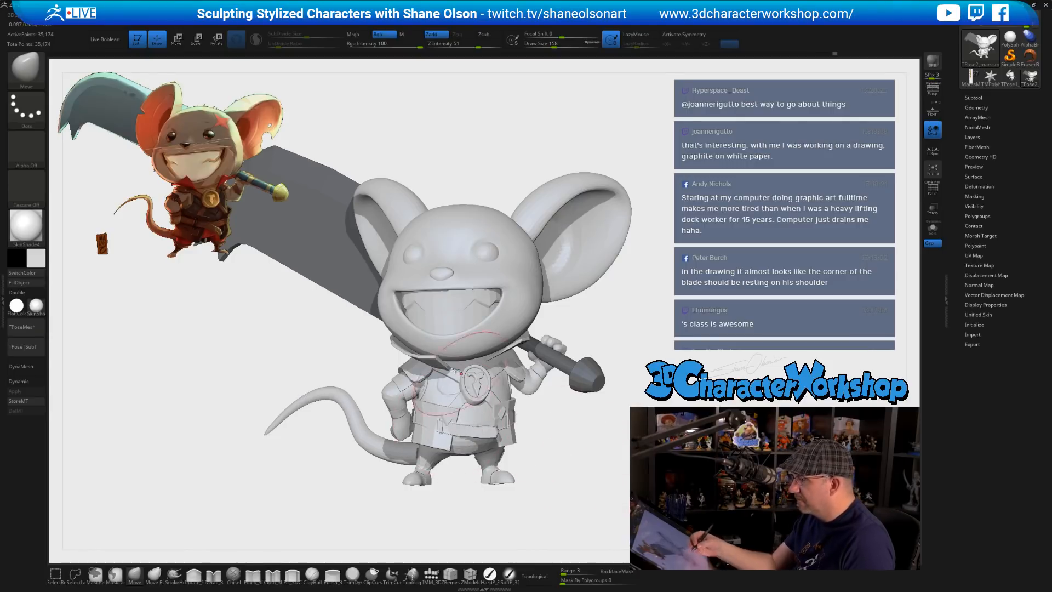
- Turn topological masking back on, set the draw size to 101, and adjust the front of the collar below the chin
click(534, 576)
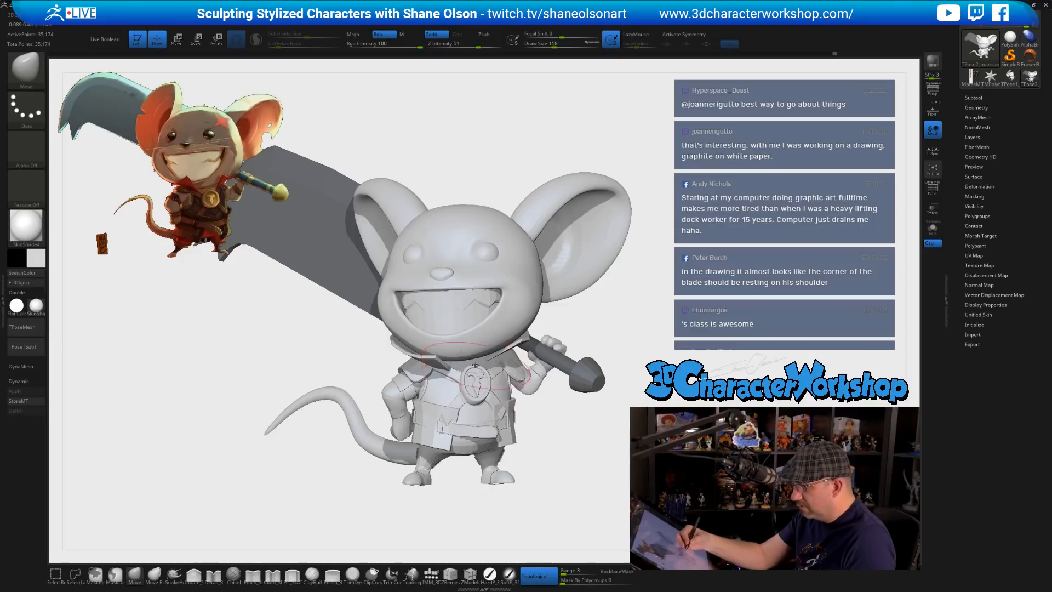
right_drag(476, 366, 463, 333)
key(s)
drag(459, 335, 451, 335)
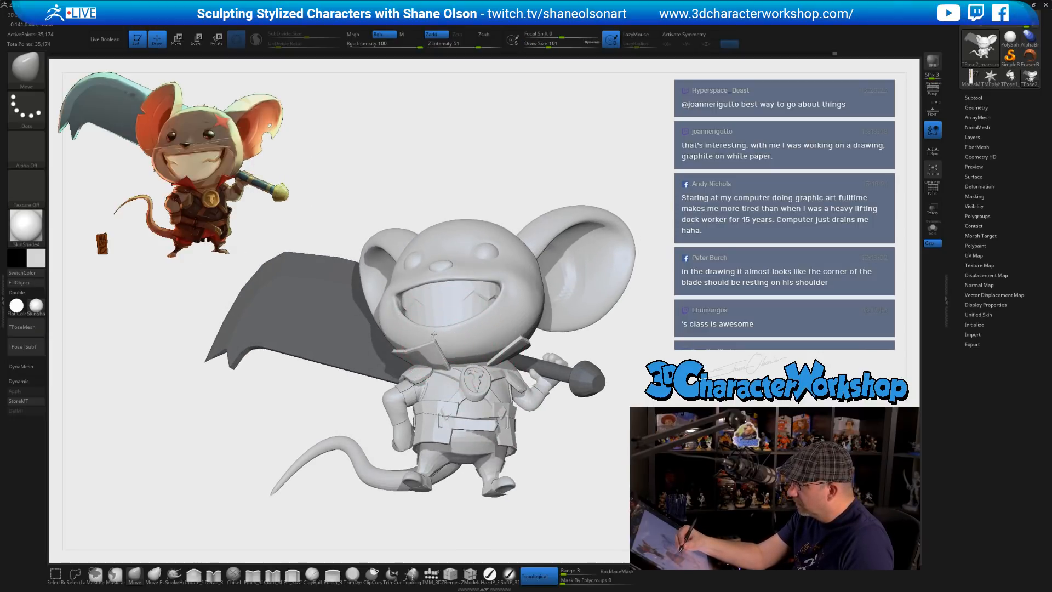
right_drag(444, 336, 471, 321)
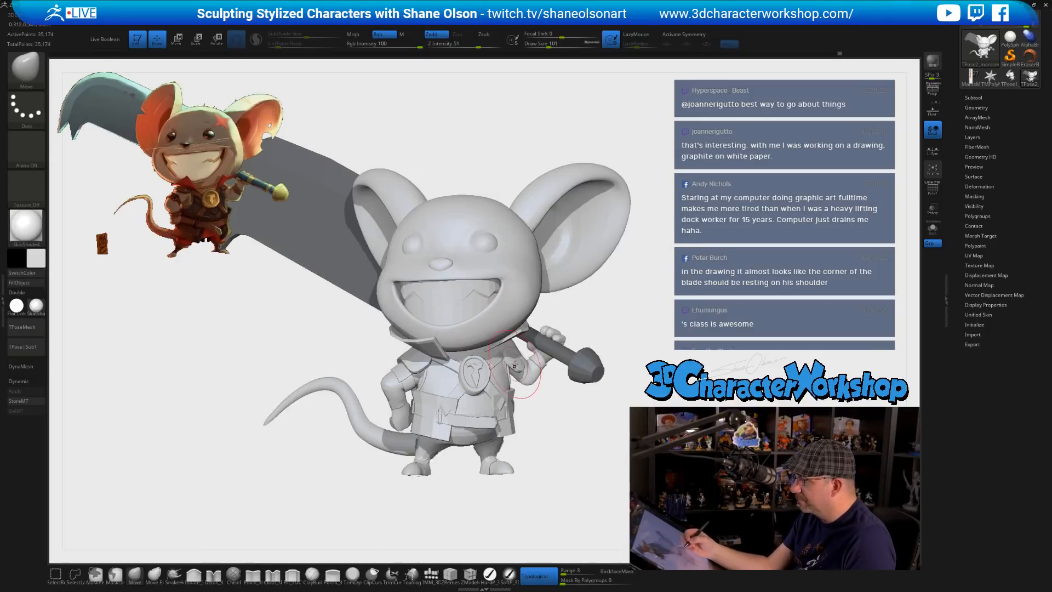
- Set the draw size to 163 and reshape the collar on the side below the blade-side ear
key(s)
drag(611, 341, 619, 341)
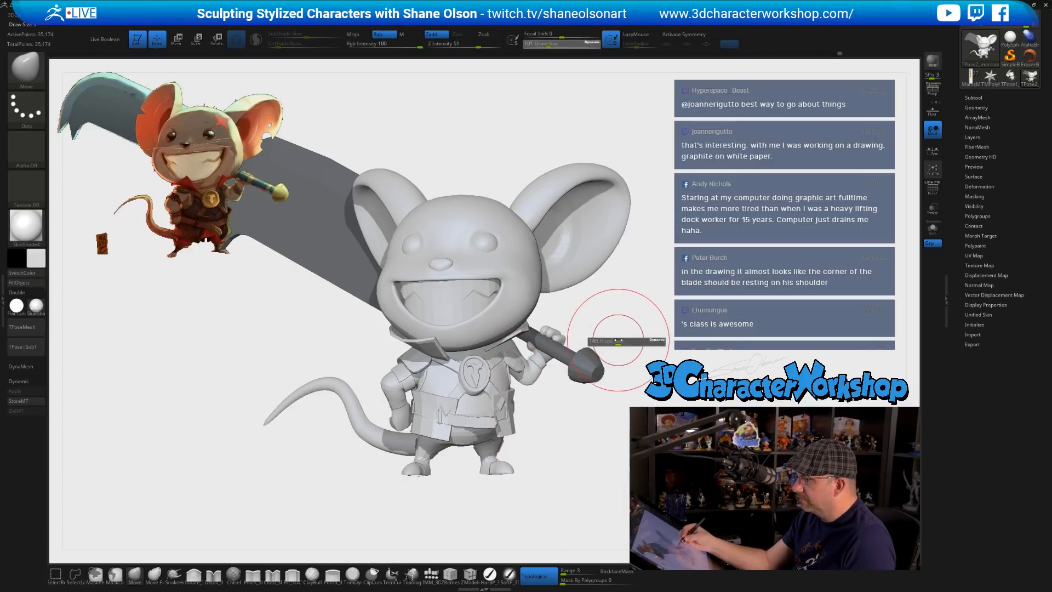
right_drag(444, 339, 566, 303)
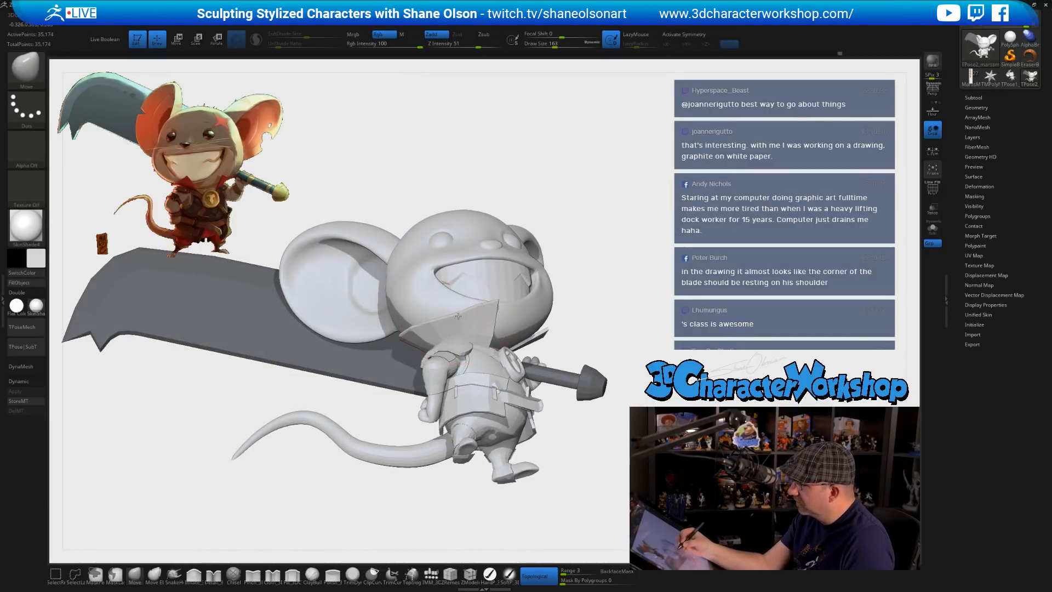
mouse_move(610, 321)
mouse_down()
mouse_move(613, 350)
mouse_move(629, 321)
mouse_move(590, 373)
mouse_up()
- Set the draw size to 124 and refine the collar's edge beside the sword-holding hand
key([)
alt+drag(615, 424, 674, 350)
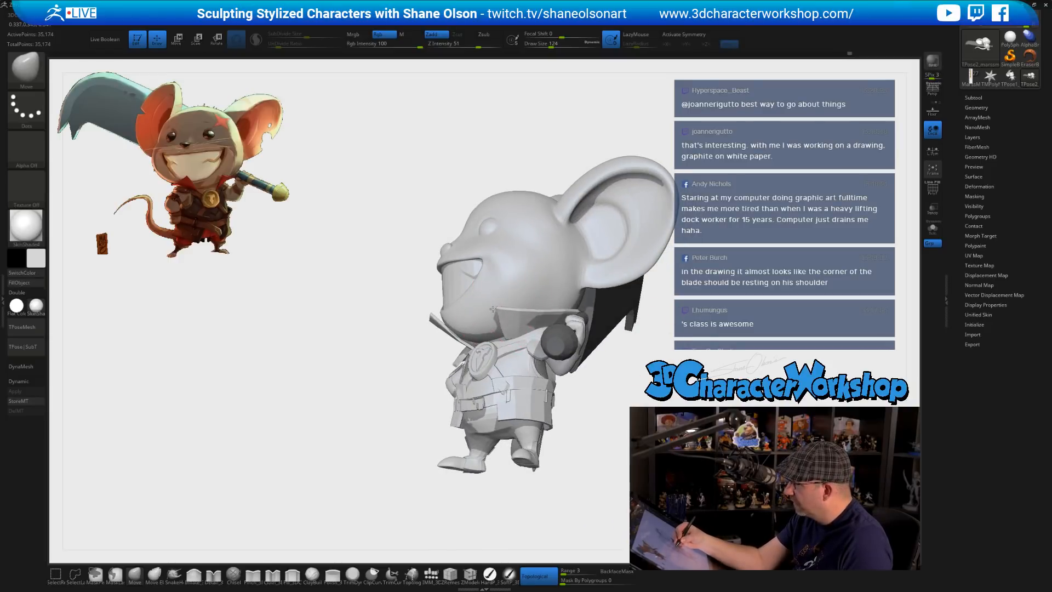
drag(611, 362, 587, 347)
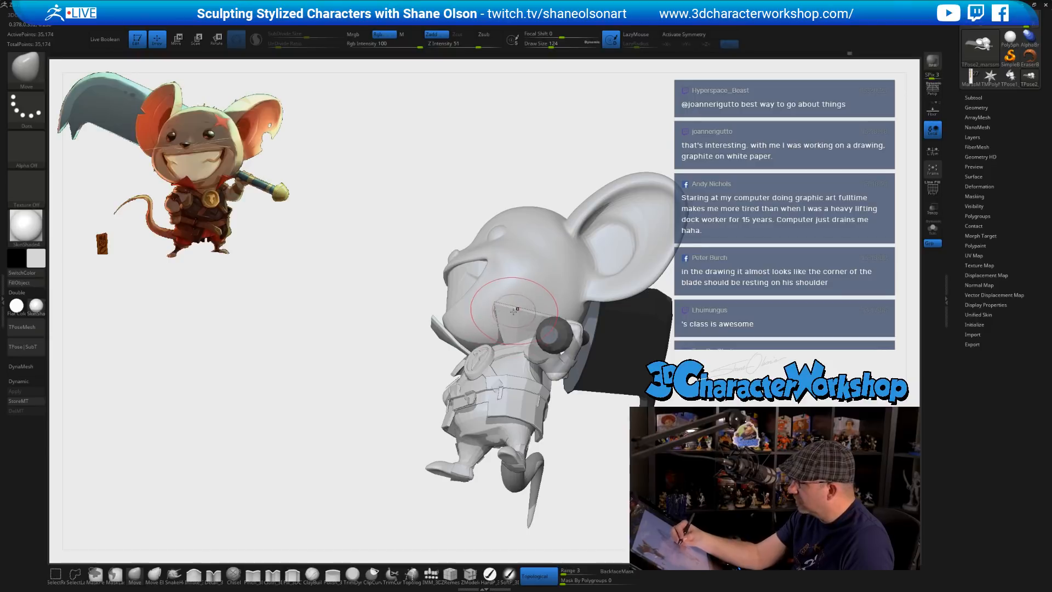
right_drag(514, 312, 541, 316)
right_drag(651, 352, 674, 333)
- Set the draw size to 293 and pull the top of the blade-side ear upward and inward with the Move brush
key(s)
drag(673, 333, 686, 334)
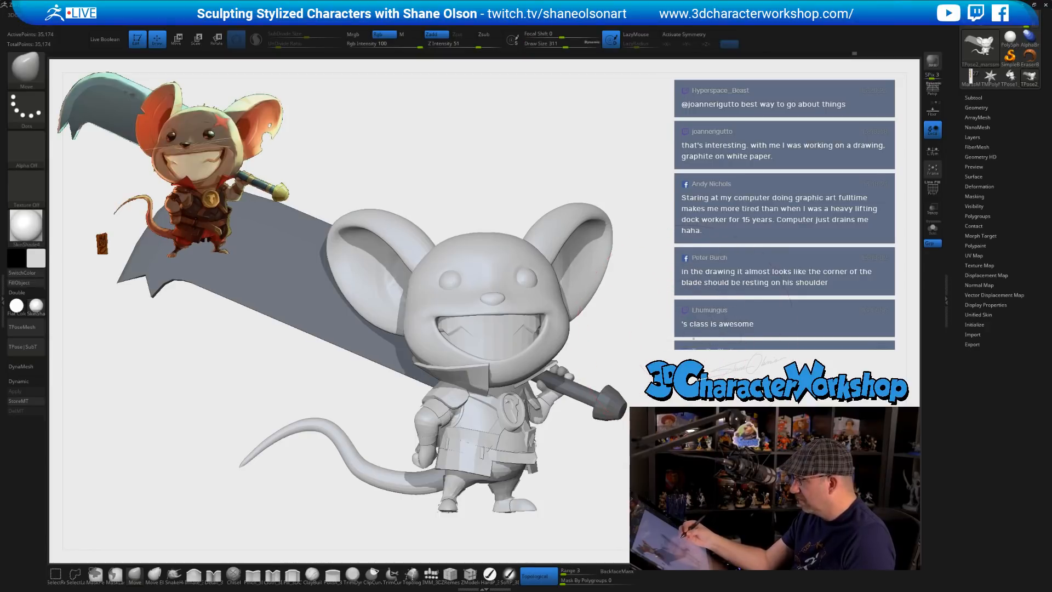
alt+right_drag(671, 365, 704, 355)
key(s)
drag(705, 356, 704, 355)
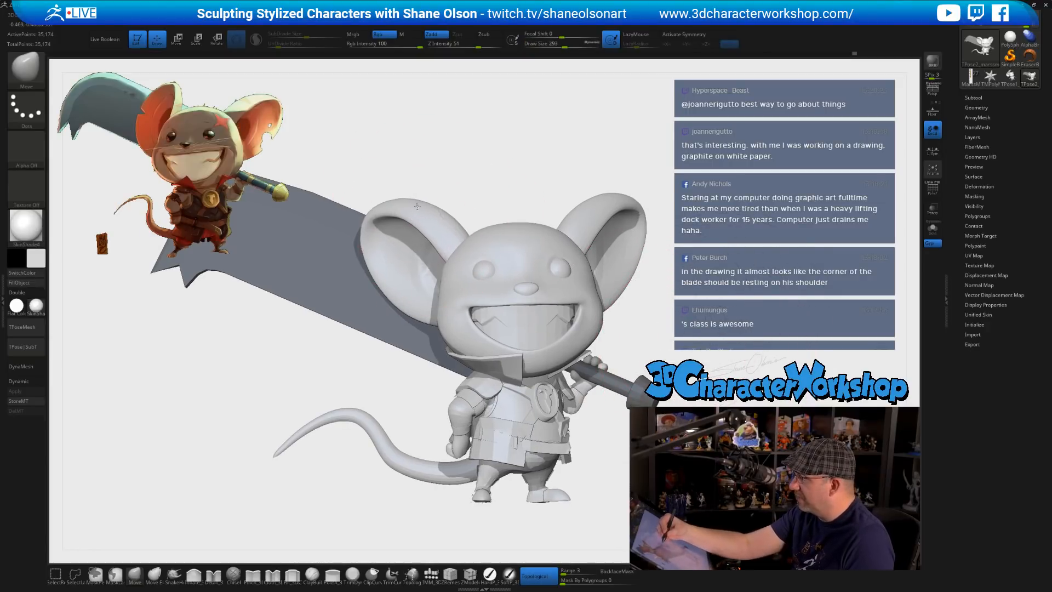
drag(403, 197, 437, 188)
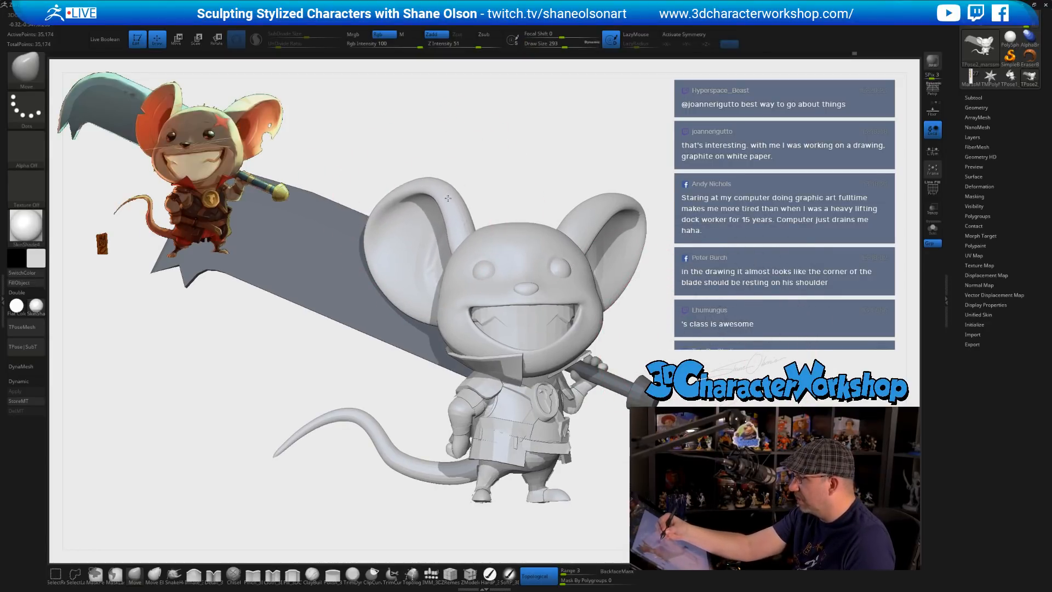
right_drag(587, 170, 539, 174)
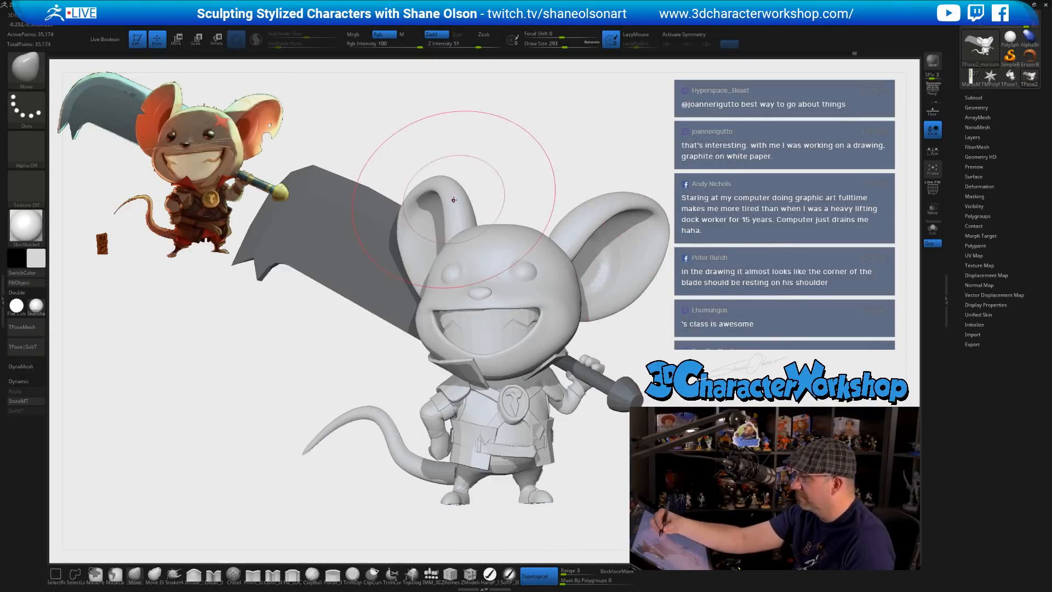
drag(456, 206, 461, 178)
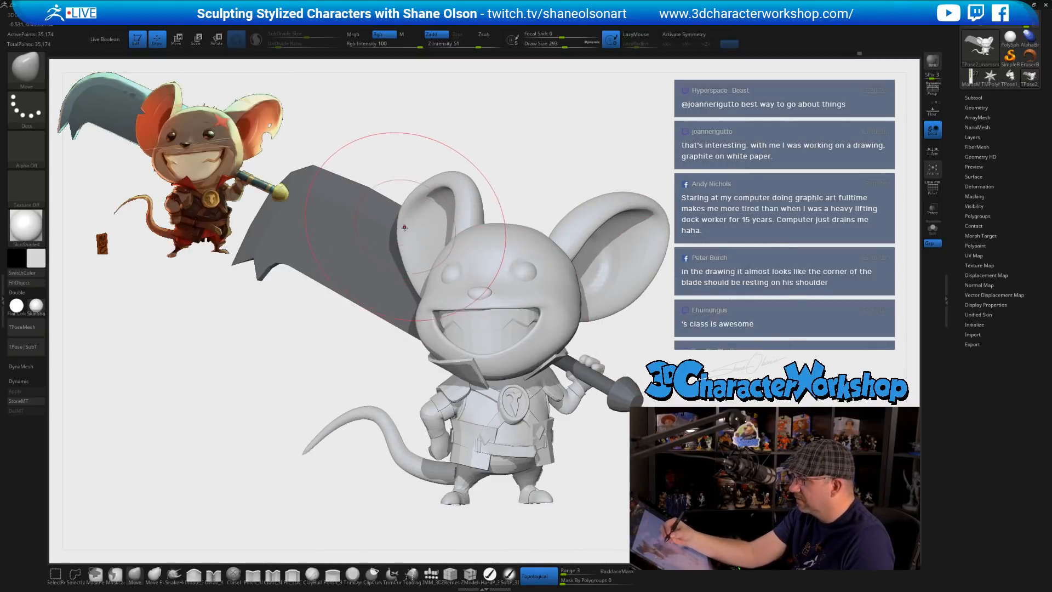
- Set the draw size to 212 and move the outer edge of the blade-side ear away from the blade
key(s)
drag(406, 226, 411, 224)
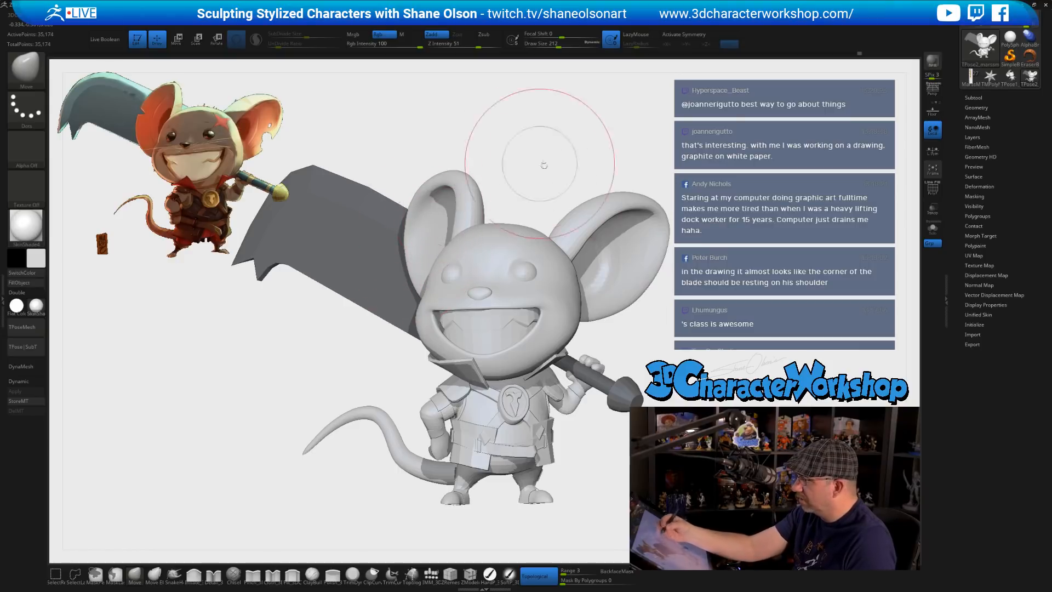
mouse_move(571, 117)
mouse_down()
mouse_move(606, 165)
mouse_move(566, 110)
mouse_up()
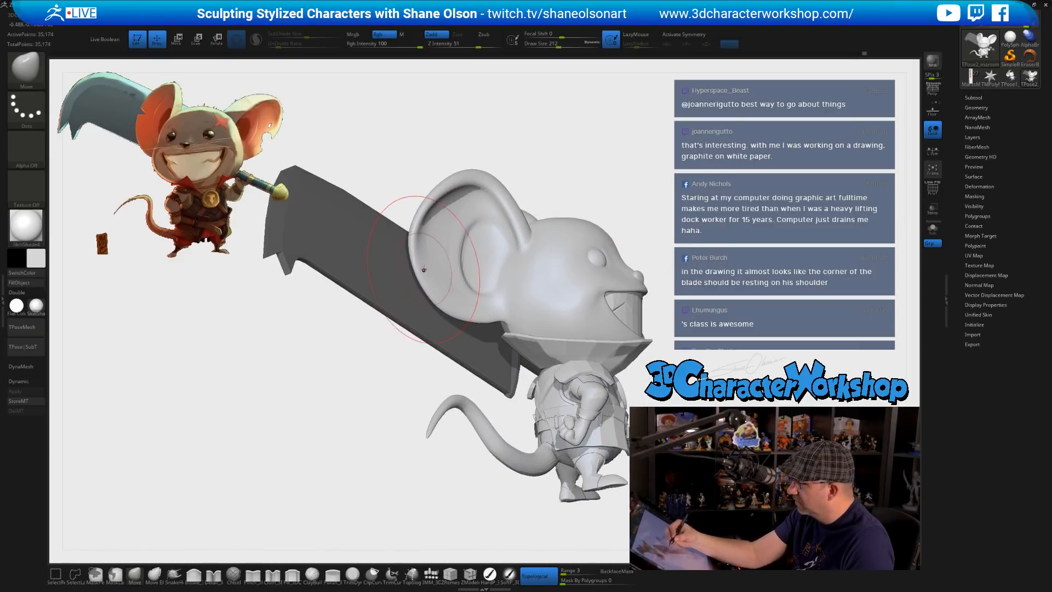
drag(423, 270, 433, 284)
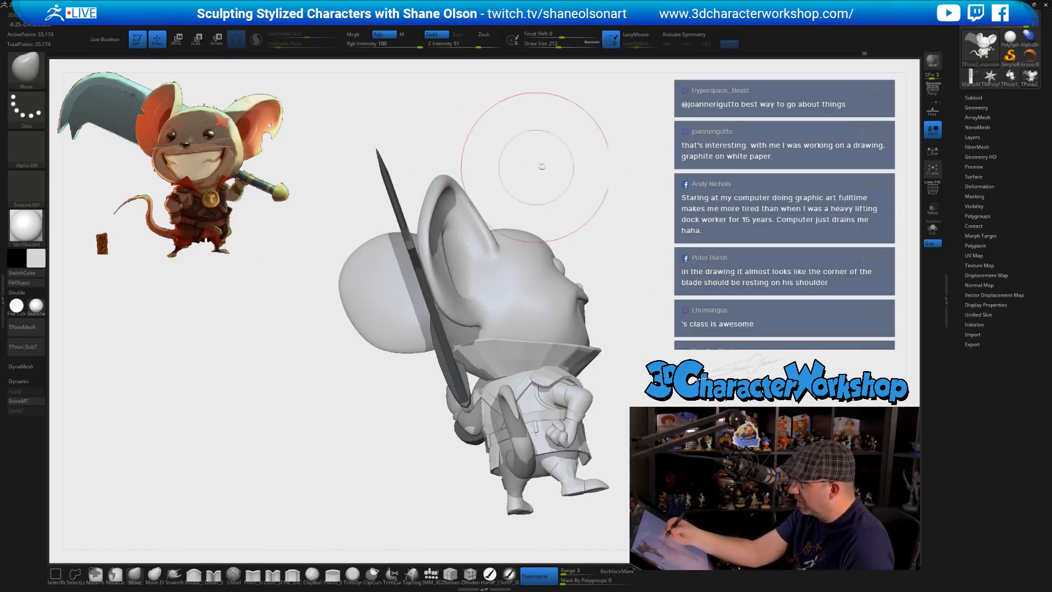
drag(541, 165, 613, 300)
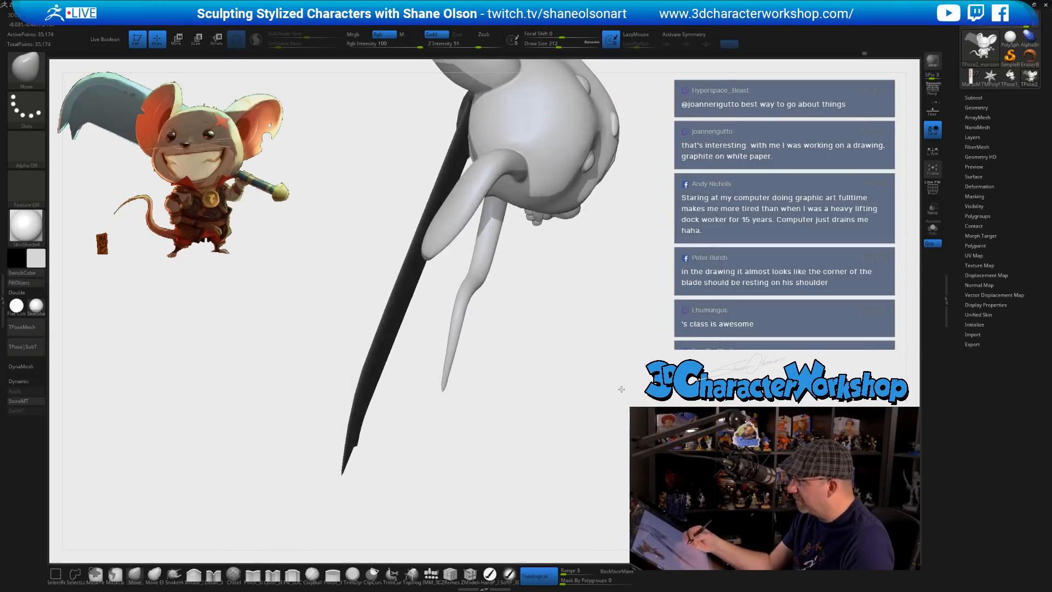
- Set the draw size to 177 and refine the blade-side ear's rim and curvature from above, the side and the front
mouse_move(505, 282)
mouse_down()
mouse_move(566, 345)
mouse_move(571, 383)
mouse_move(564, 376)
mouse_up()
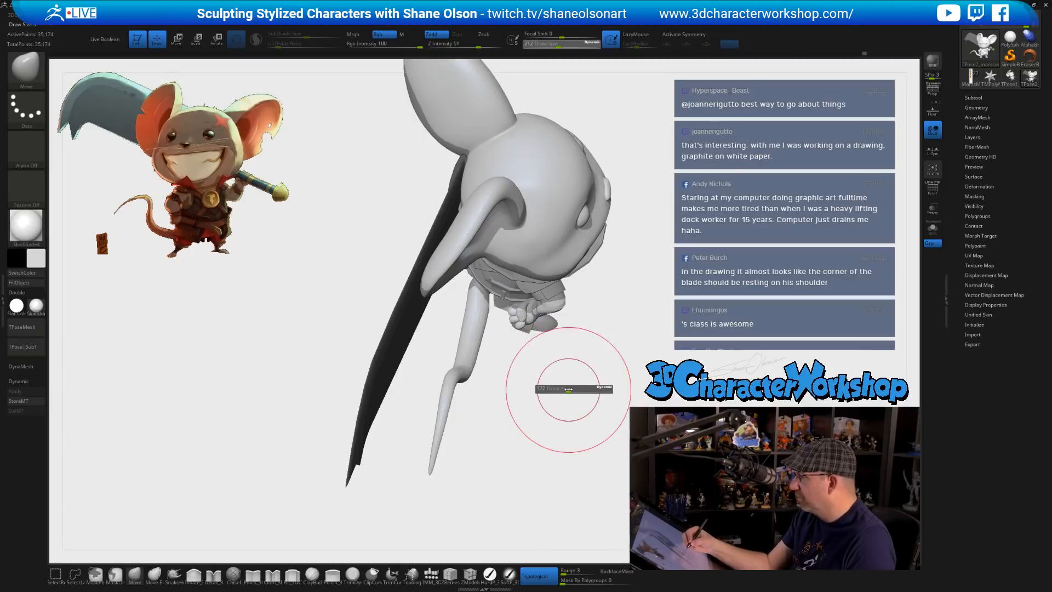
key([)
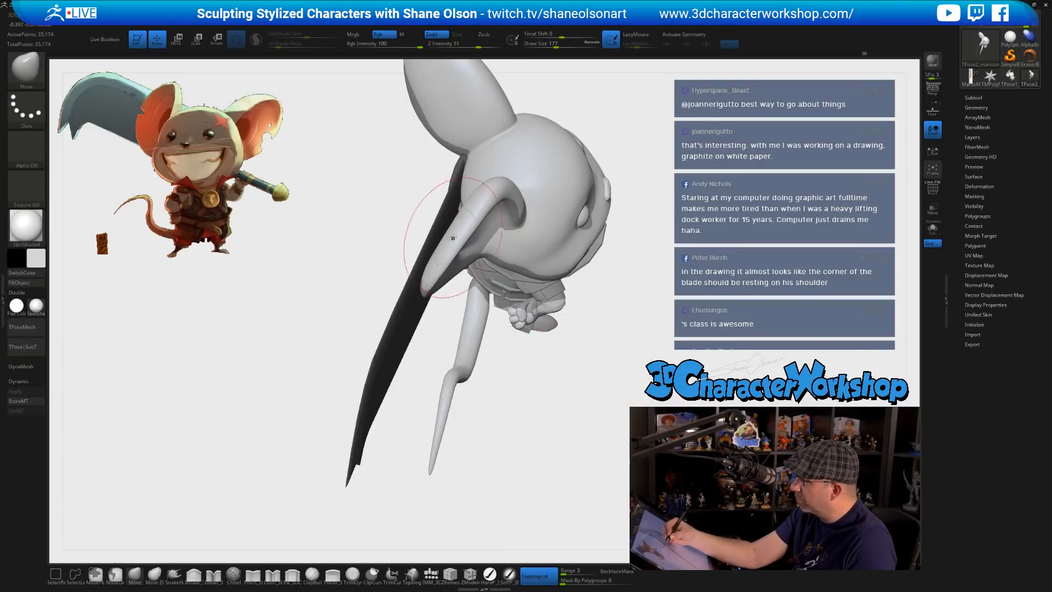
mouse_move(453, 237)
mouse_down()
mouse_move(557, 376)
mouse_move(603, 395)
mouse_move(656, 382)
mouse_move(660, 323)
mouse_up()
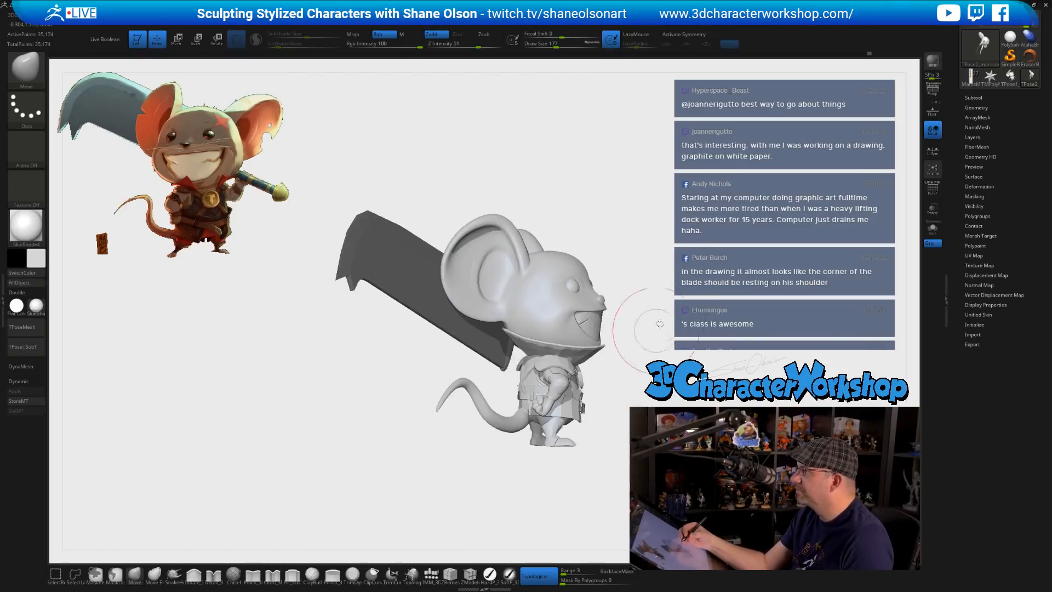
drag(634, 235, 433, 268)
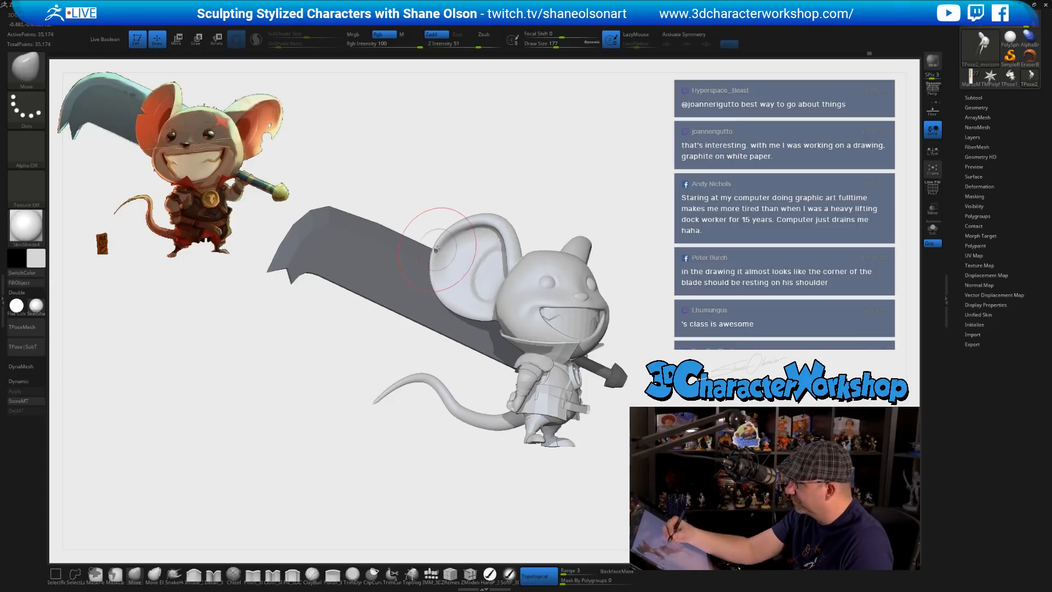
drag(575, 195, 614, 187)
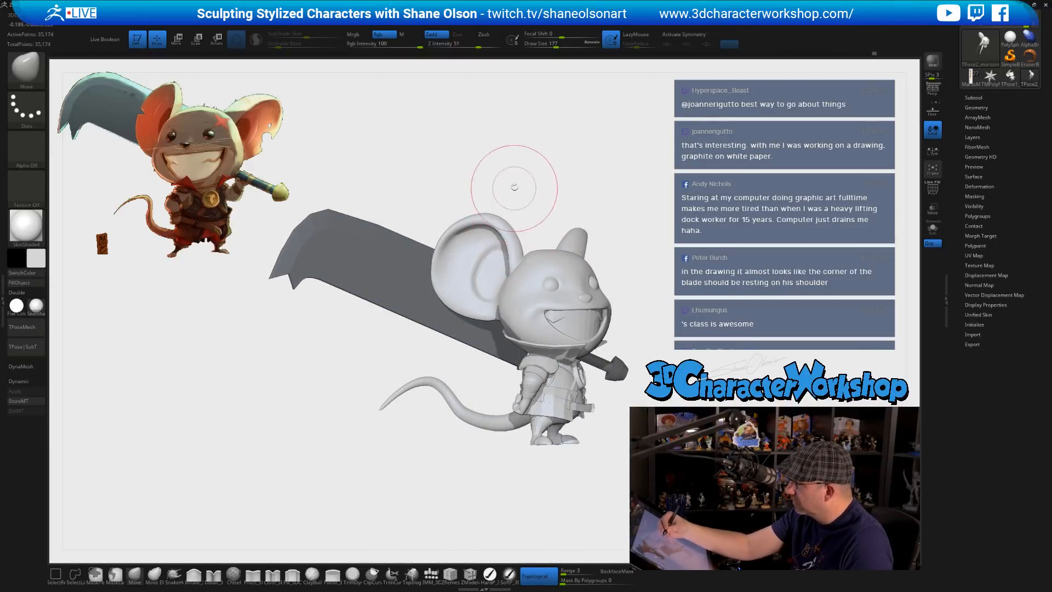
drag(515, 187, 476, 140)
drag(557, 145, 598, 233)
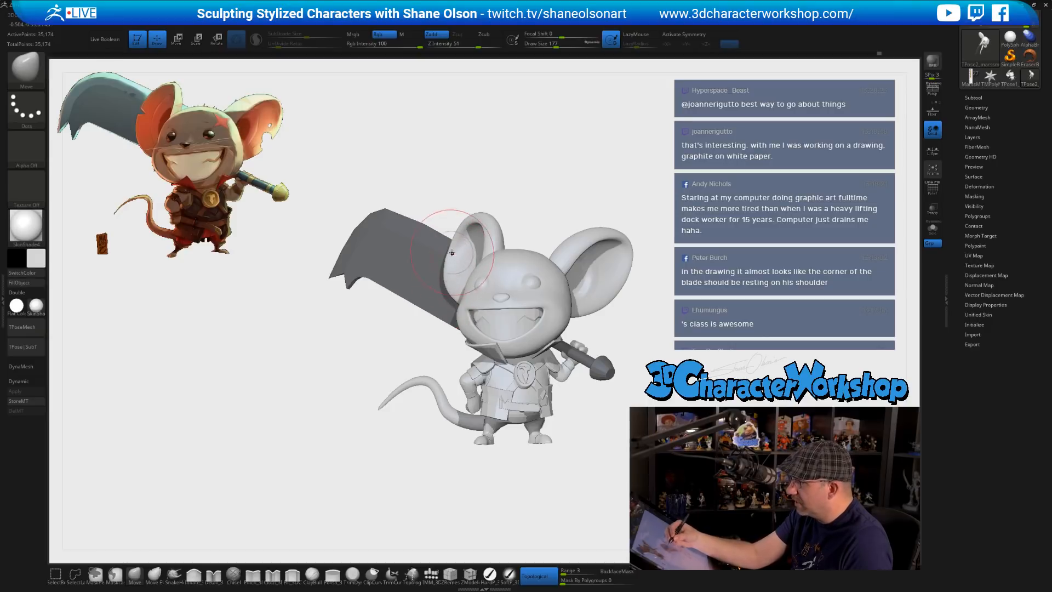
mouse_move(462, 238)
mouse_down()
mouse_move(460, 294)
mouse_move(470, 266)
mouse_move(464, 232)
mouse_up()
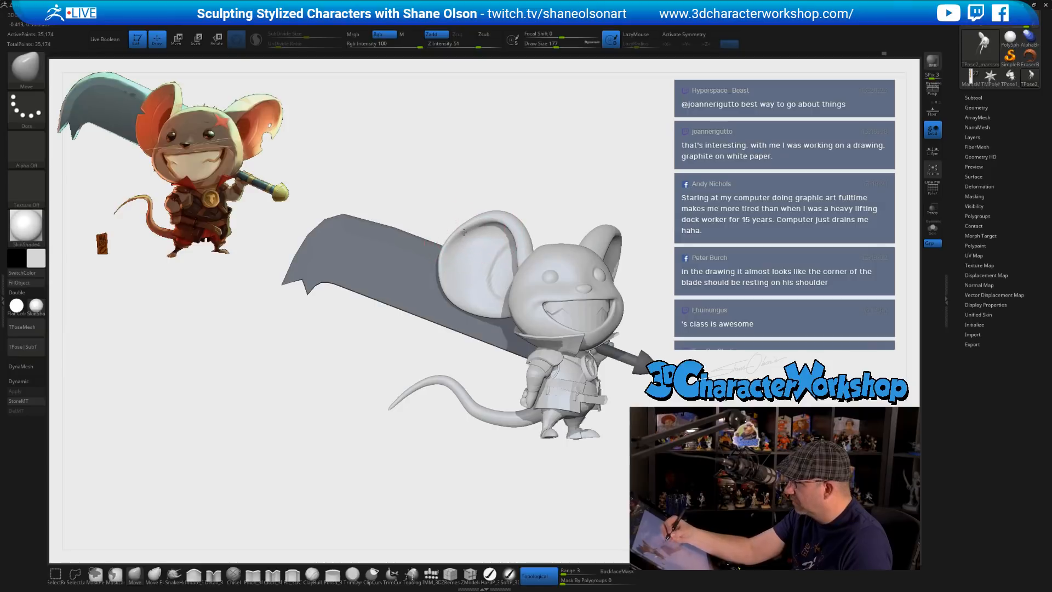
- Set the draw size to 149 and refine the blade-side ear's curvature from above
mouse_move(554, 159)
mouse_down()
mouse_move(517, 171)
mouse_move(539, 161)
mouse_up()
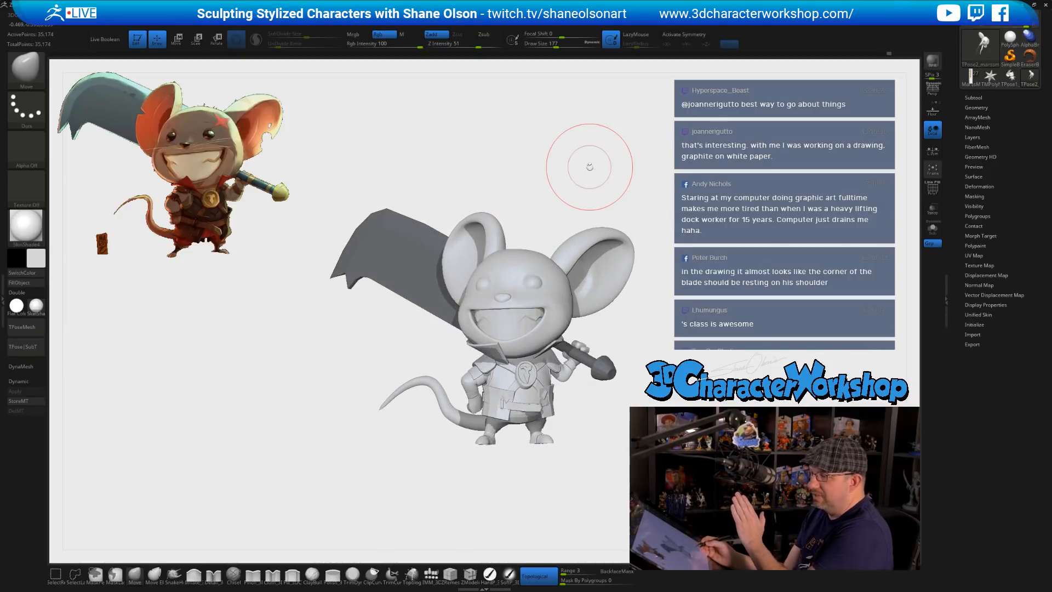
drag(589, 167, 635, 169)
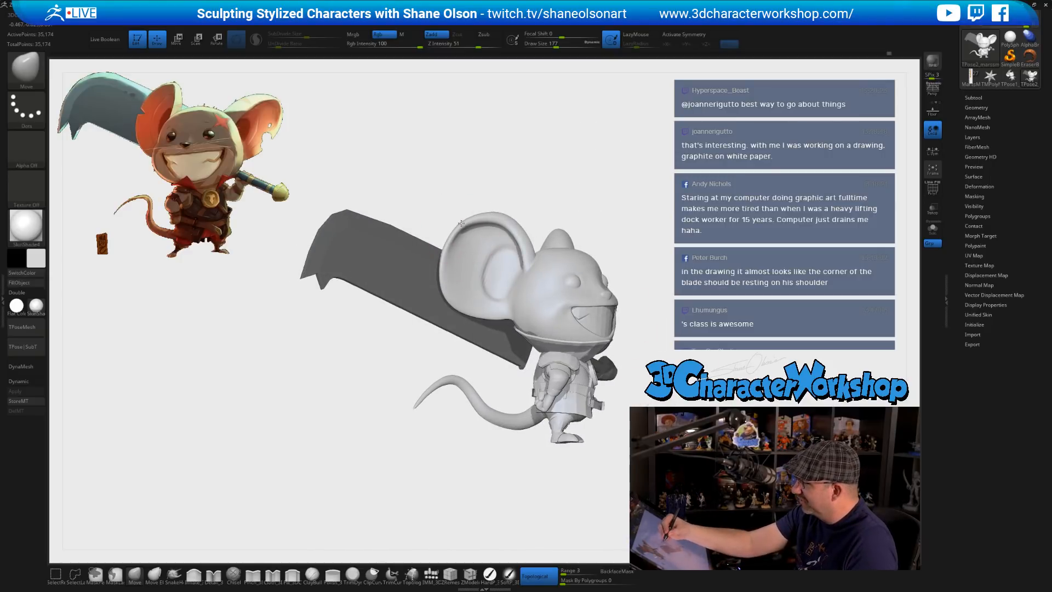
mouse_move(668, 233)
mouse_down()
mouse_move(671, 324)
mouse_move(699, 335)
mouse_move(655, 137)
mouse_up()
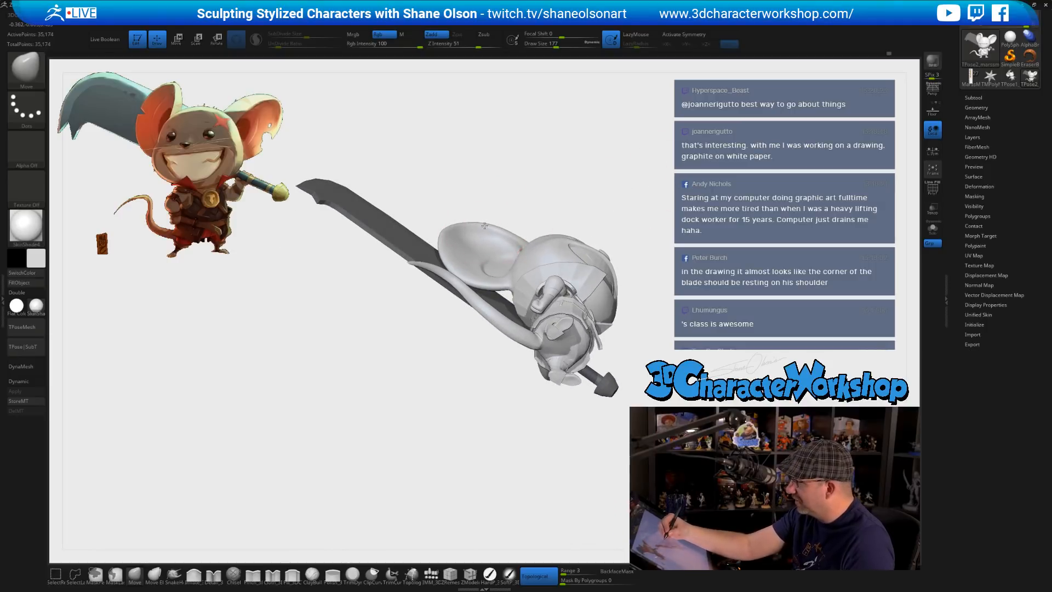
mouse_move(516, 188)
mouse_down()
mouse_move(522, 308)
mouse_move(495, 202)
mouse_move(486, 310)
mouse_move(459, 327)
mouse_up()
key(s)
drag(437, 273, 454, 334)
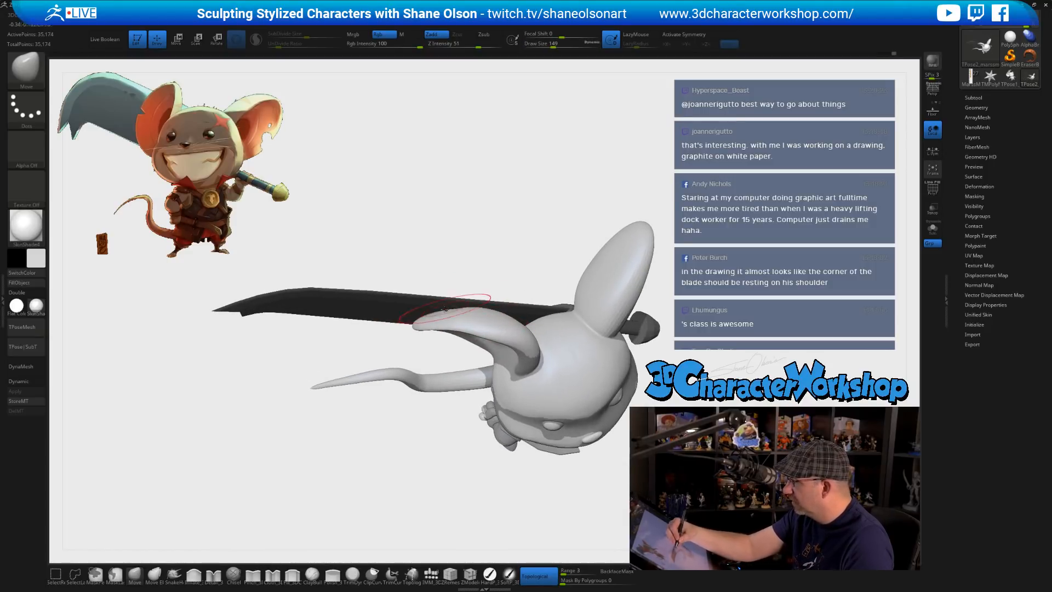
drag(496, 250, 558, 211)
alt+drag(659, 430, 682, 339)
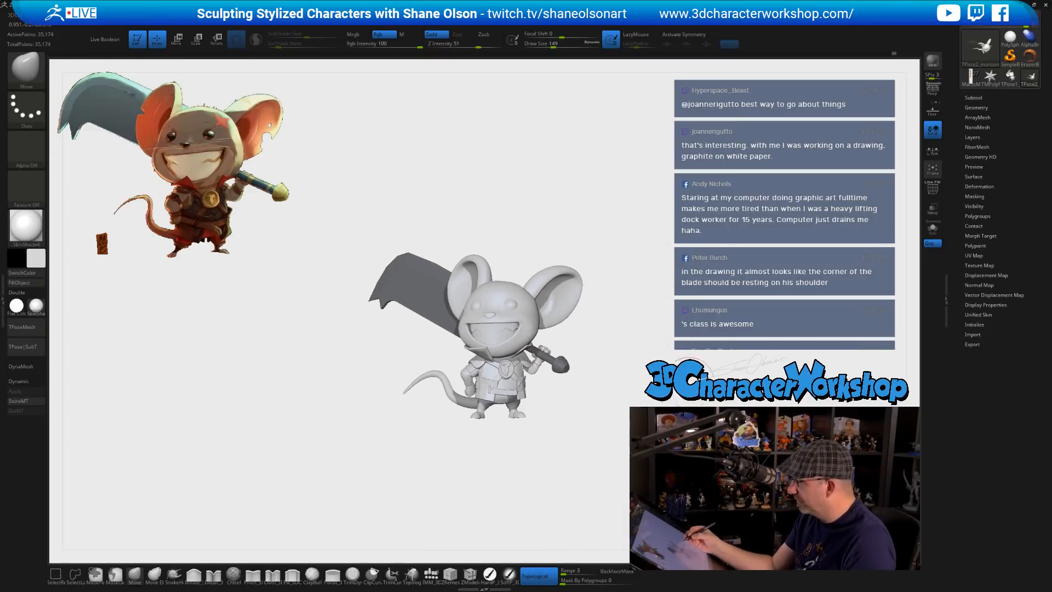
alt+drag(676, 434, 677, 421)
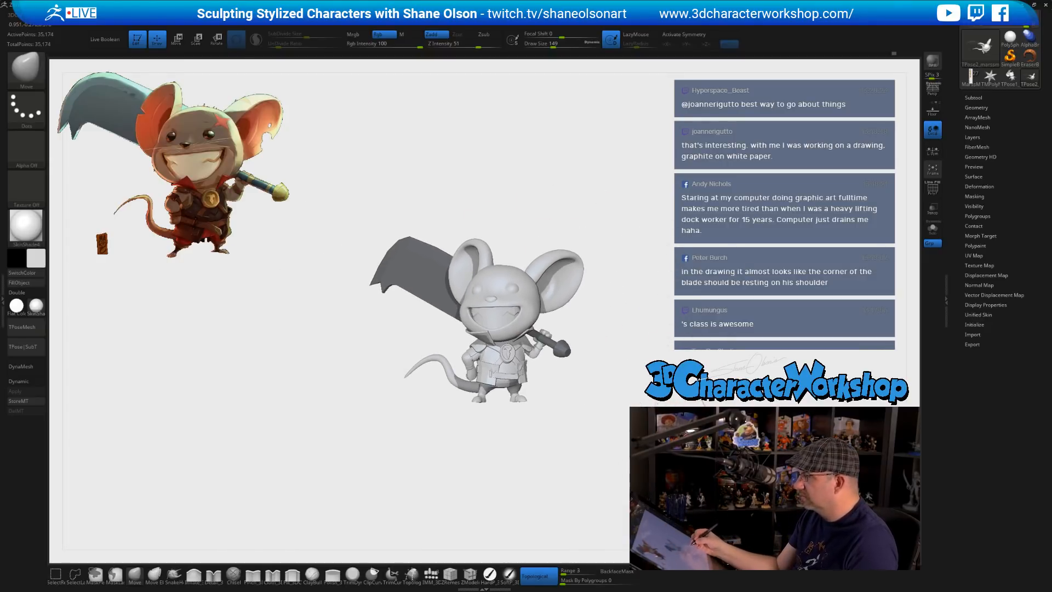
alt+drag(645, 347, 624, 394)
- Turn off the Topological option for the Move brush and set the draw size to 239
click(537, 575)
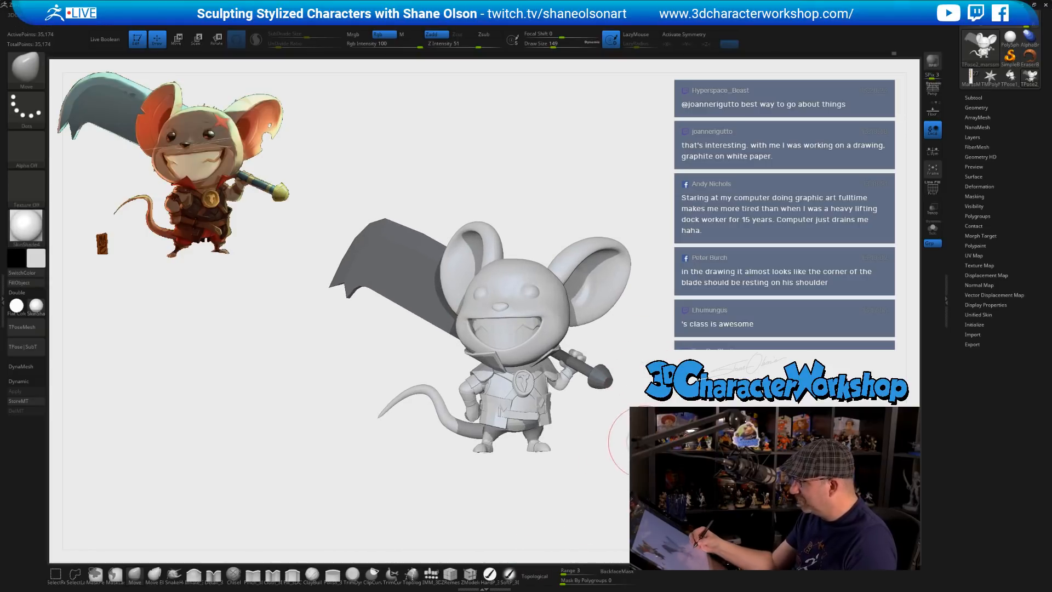
key(s)
mouse_move(626, 441)
mouse_down()
mouse_move(640, 441)
mouse_move(649, 405)
mouse_up()
alt+drag(669, 368, 652, 392)
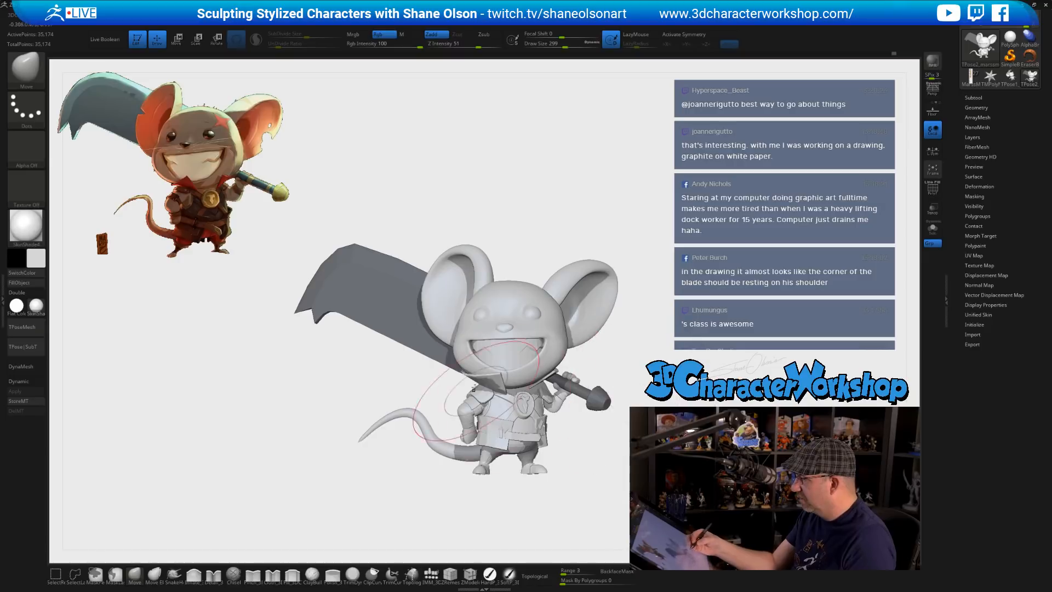
key(s)
drag(459, 355, 453, 354)
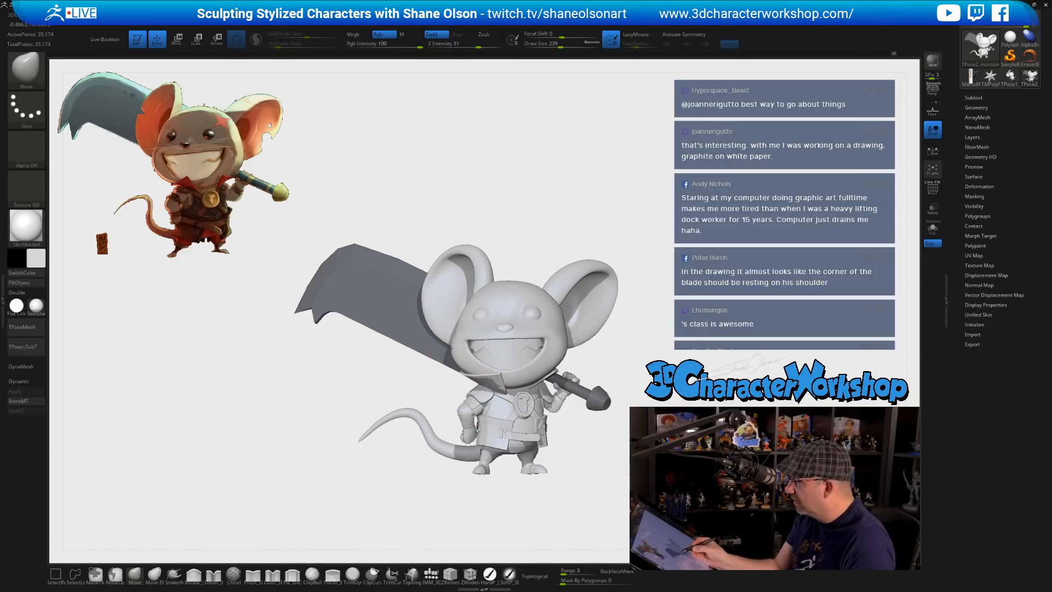
mouse_move(638, 351)
mouse_down()
mouse_move(650, 310)
mouse_move(655, 328)
mouse_up()
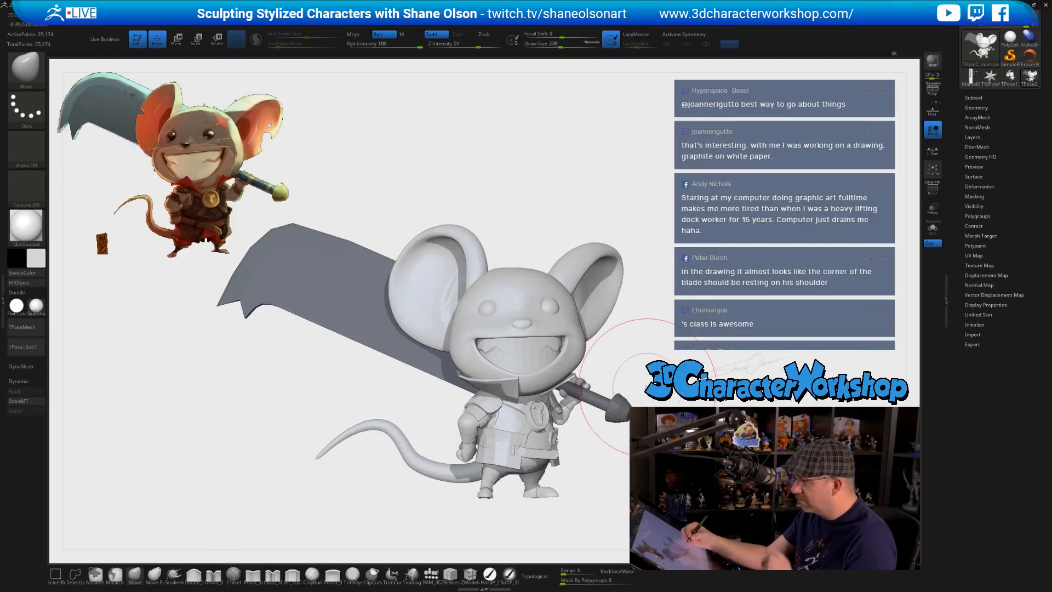
- Mask both eyes, leaving the other parts unmasked, and hide the sword
key(w)
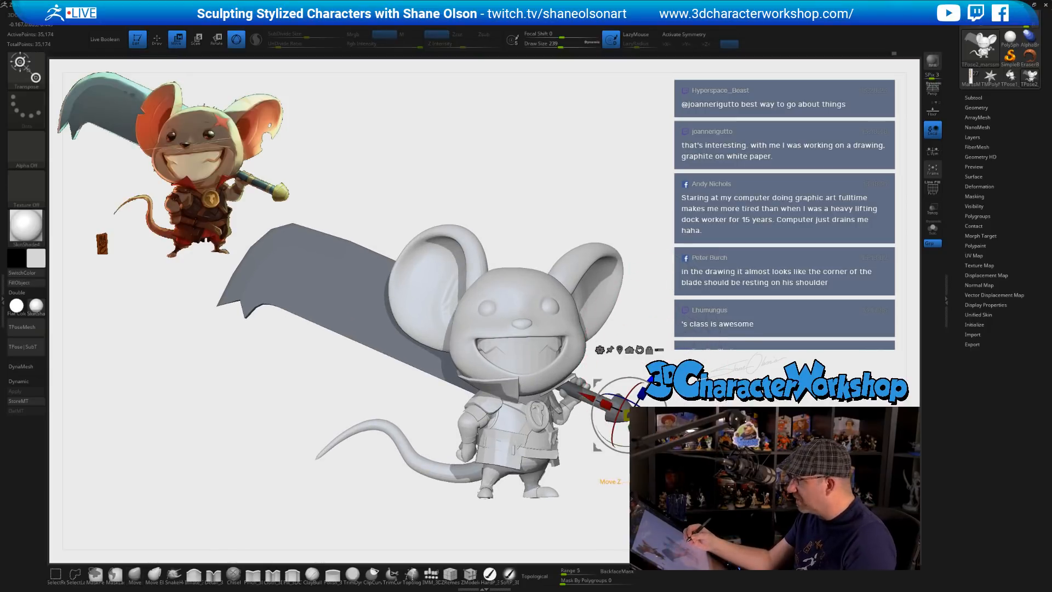
click(488, 307)
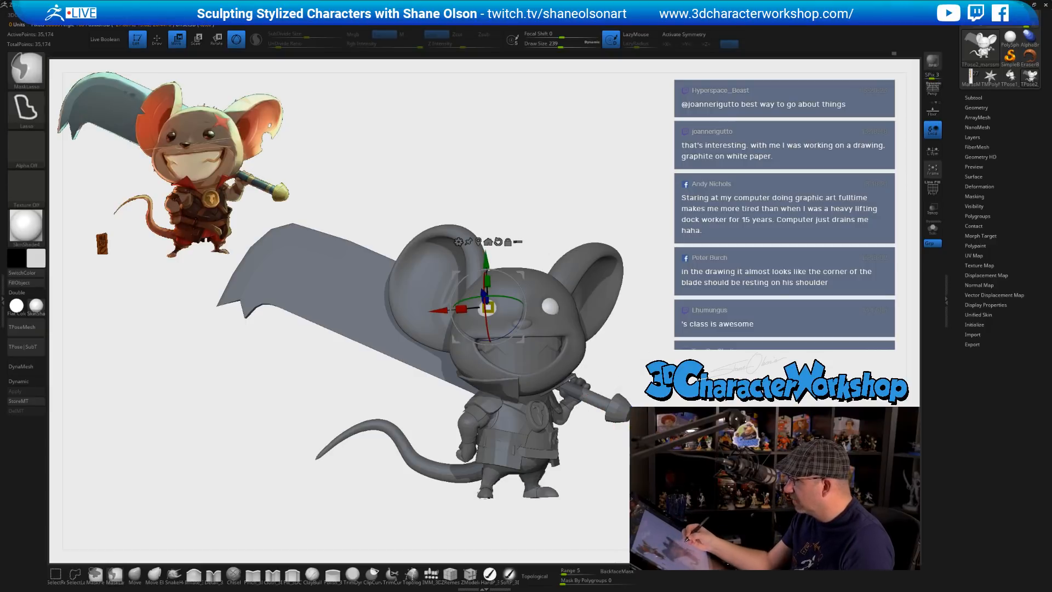
key(q)
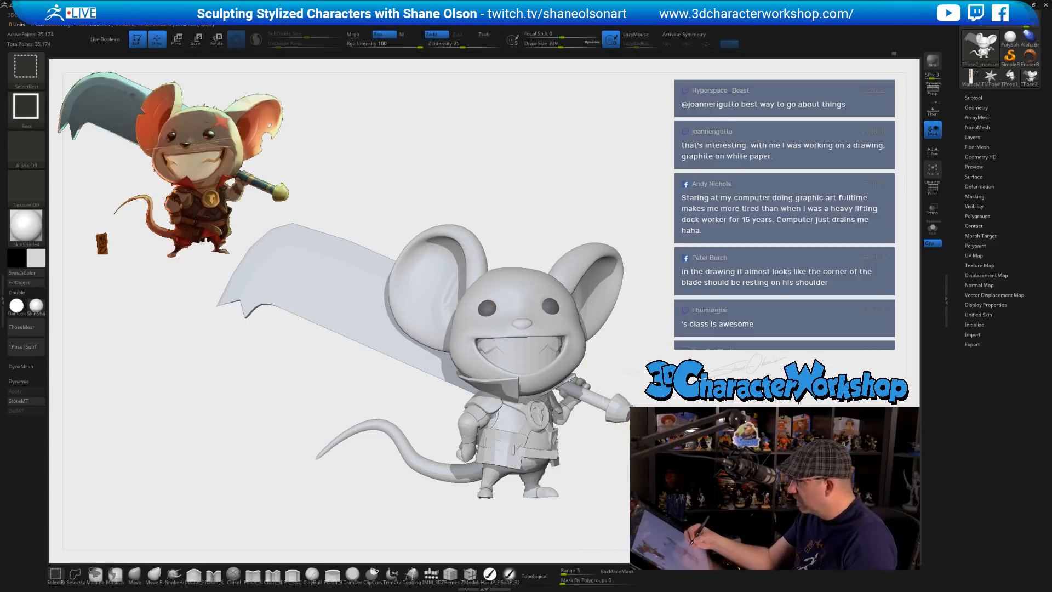
ctrl+shift+click(622, 410)
ctrl+shift+click(626, 413)
mouse_move(658, 392)
mouse_down()
mouse_move(685, 379)
mouse_move(673, 364)
mouse_move(677, 385)
mouse_up()
mouse_move(677, 385)
alt+mouse_down()
mouse_move(673, 363)
mouse_move(675, 391)
alt+mouse_up()
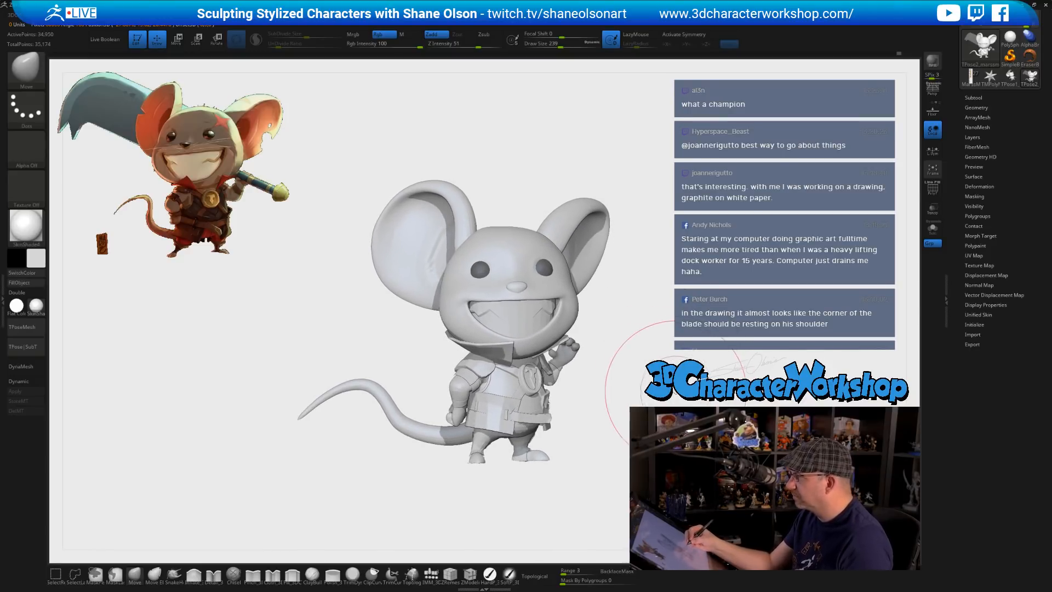
- Isolate the sword and nose, mask them as well, and show the whole character again
ctrl+shift+click(518, 286)
ctrl+shift+click(639, 324)
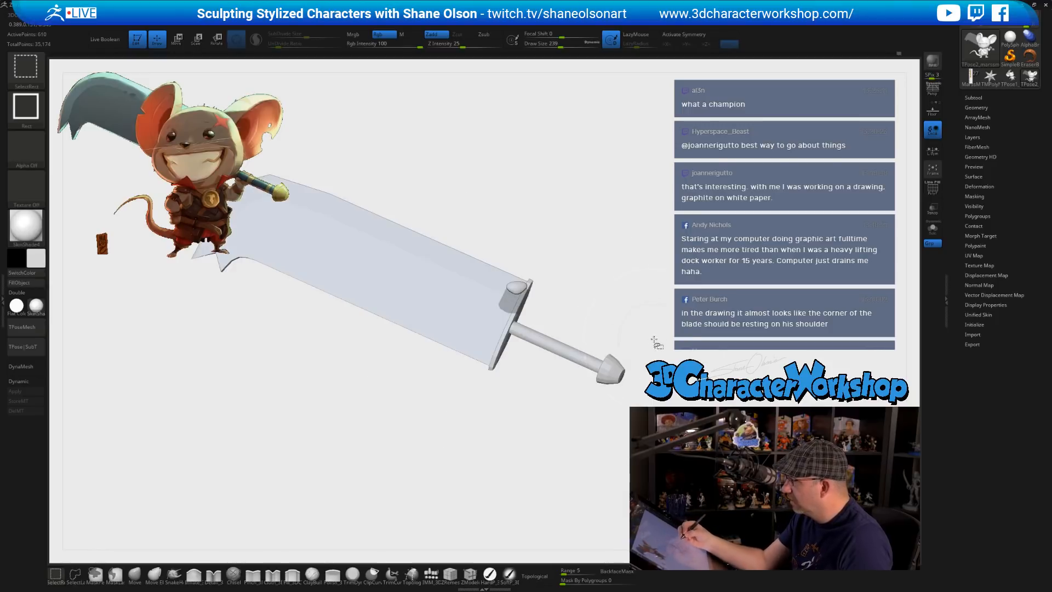
mouse_move(666, 313)
alt+mouse_down()
mouse_move(657, 289)
mouse_move(536, 449)
mouse_move(614, 411)
alt+mouse_up()
ctrl+shift+click(695, 351)
mouse_move(707, 368)
alt+mouse_down()
mouse_move(703, 388)
mouse_move(725, 391)
mouse_move(692, 359)
alt+mouse_up()
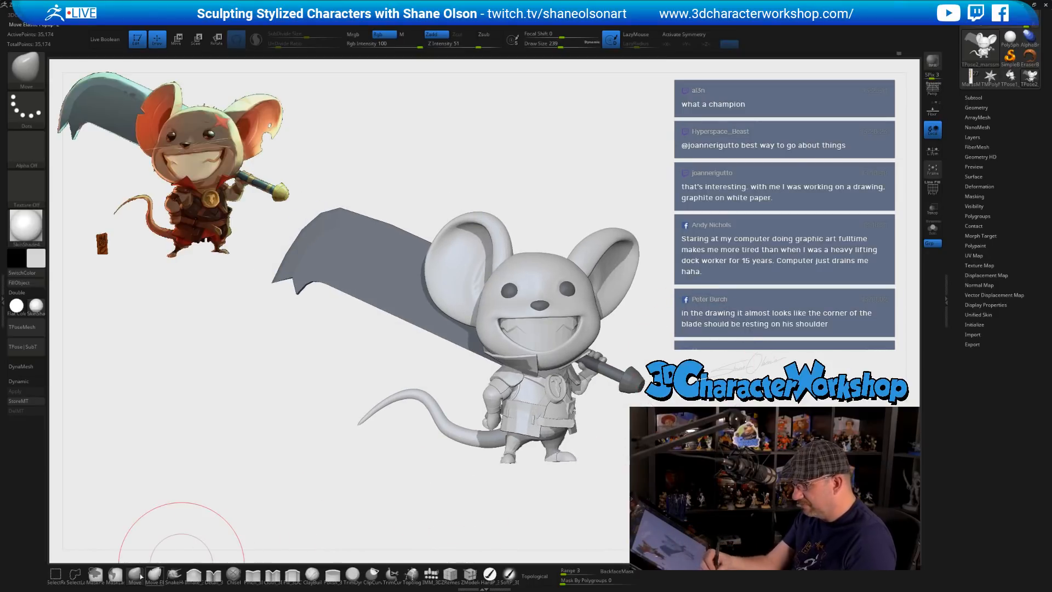
- Set the Move brush's draw size to 228 and turn on the perspective view
key(s)
drag(431, 466, 435, 466)
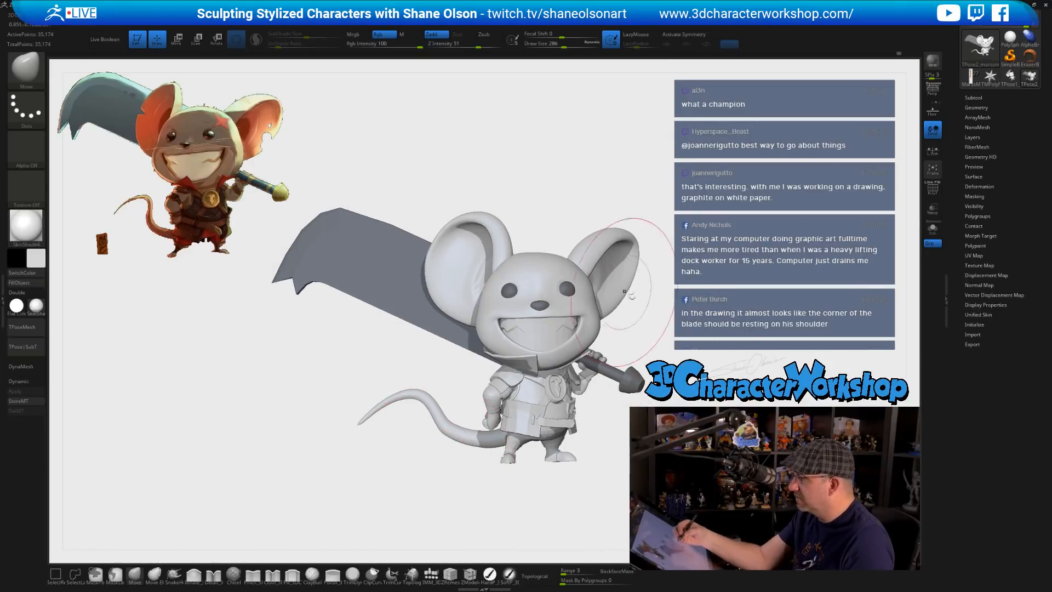
drag(693, 318, 676, 320)
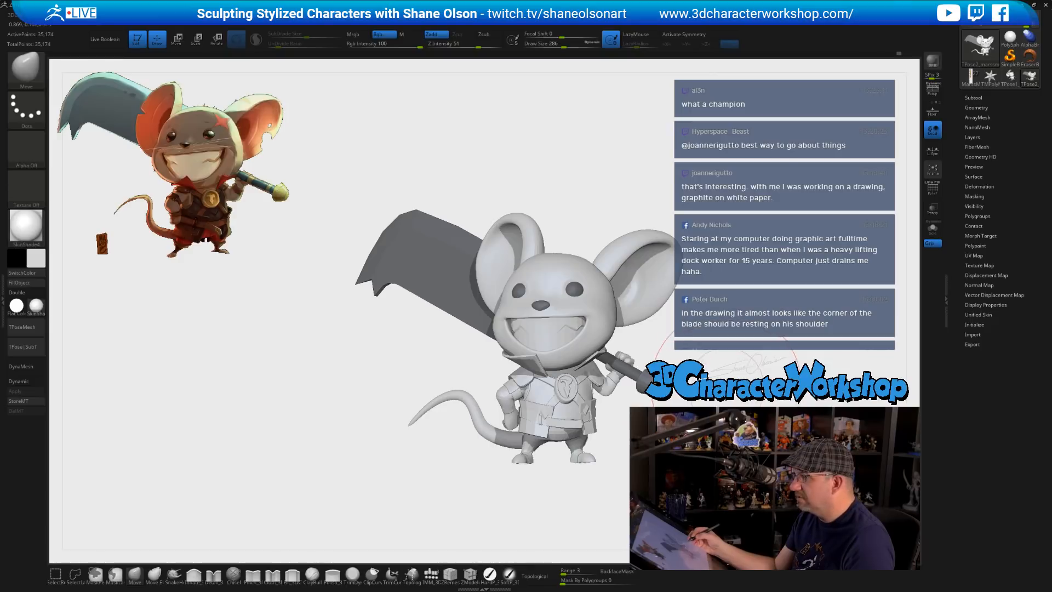
key(s)
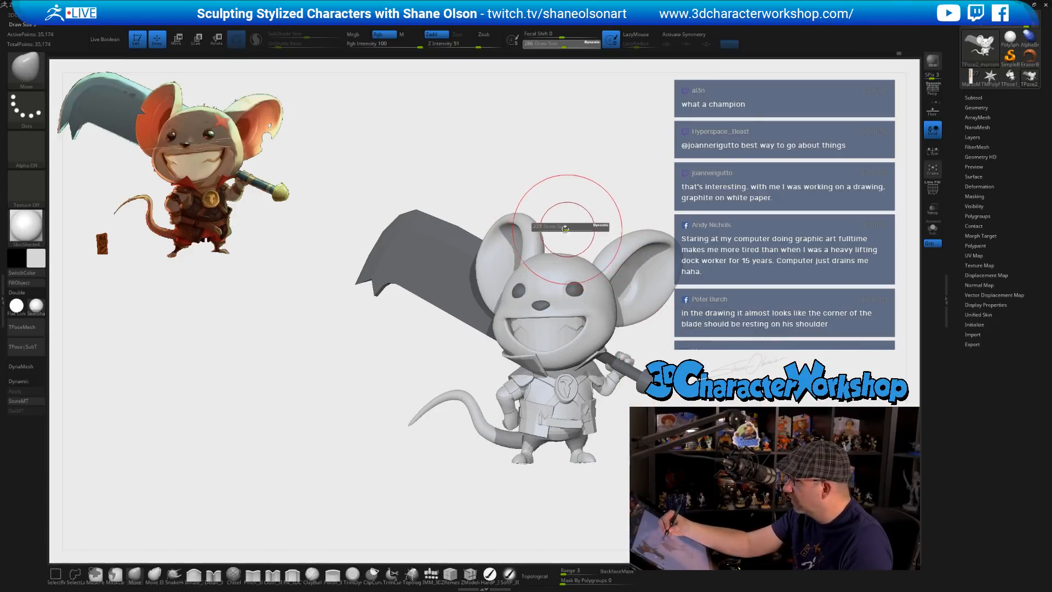
drag(565, 229, 556, 231)
key(s)
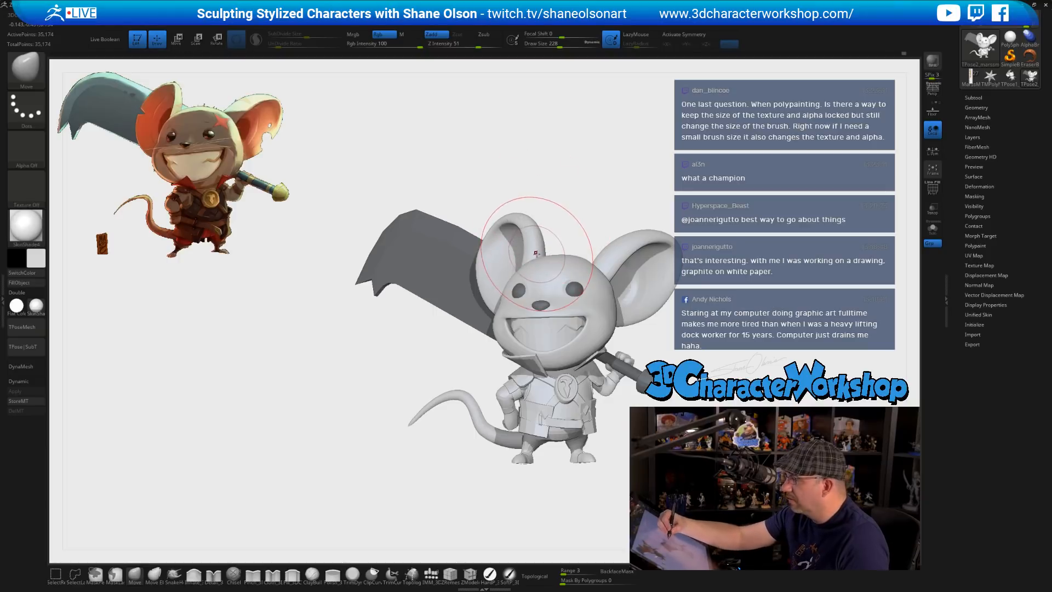
key(p)
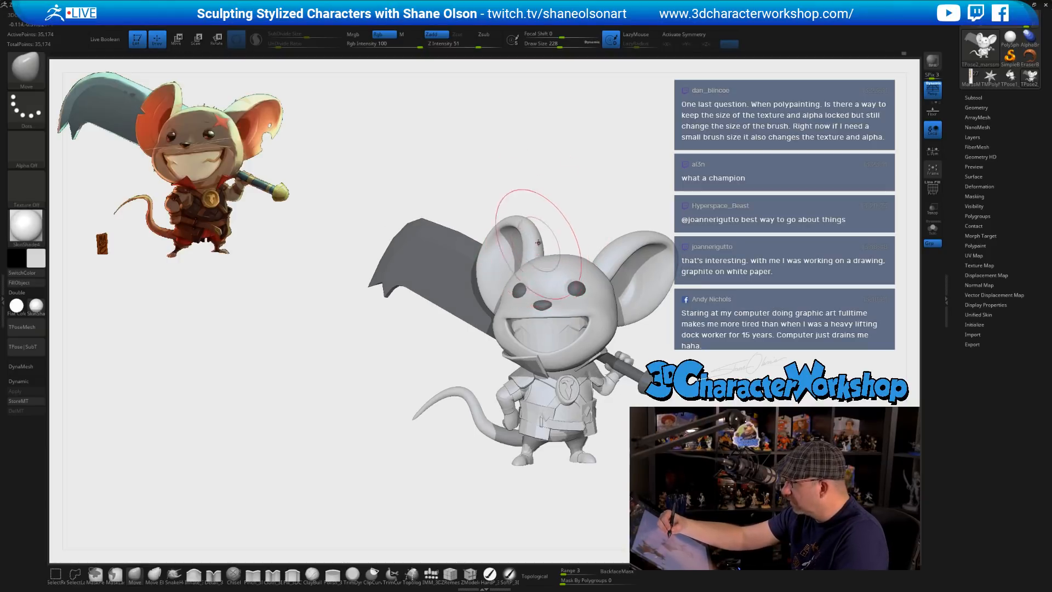
alt+drag(565, 225, 543, 220)
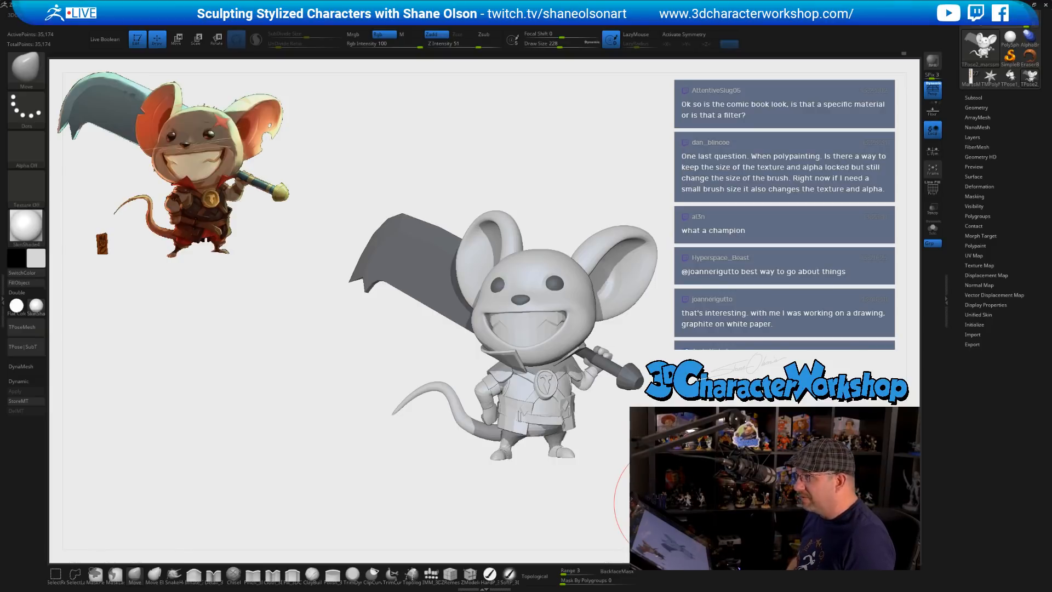
- Examine the posed mouse in perspective from several front angles and compare it with the reference artwork
mouse_move(667, 336)
alt+mouse_down()
mouse_move(649, 320)
mouse_move(674, 320)
mouse_move(683, 340)
alt+mouse_up()
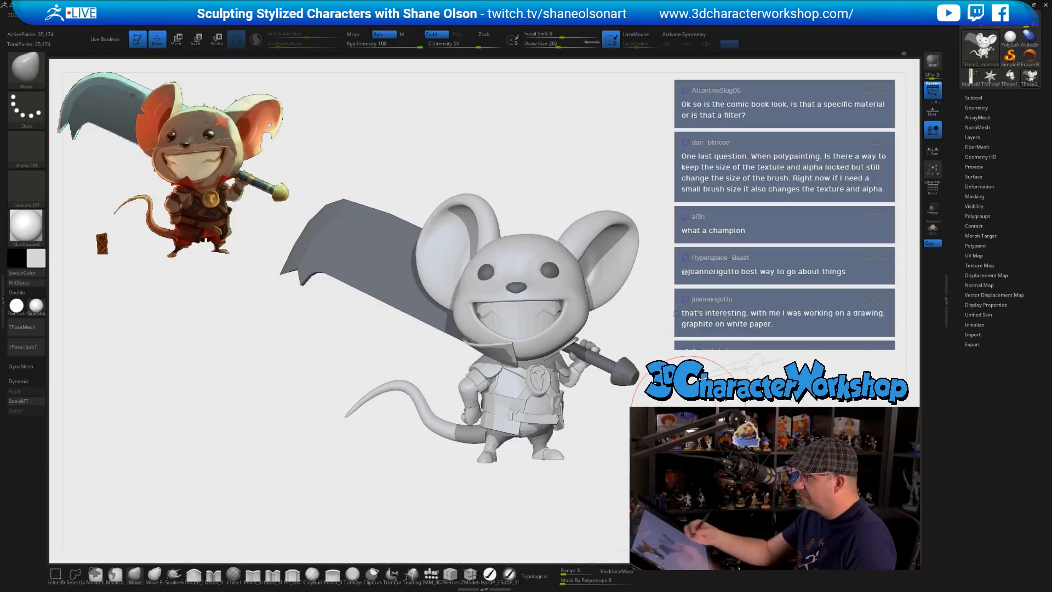
drag(685, 337, 680, 342)
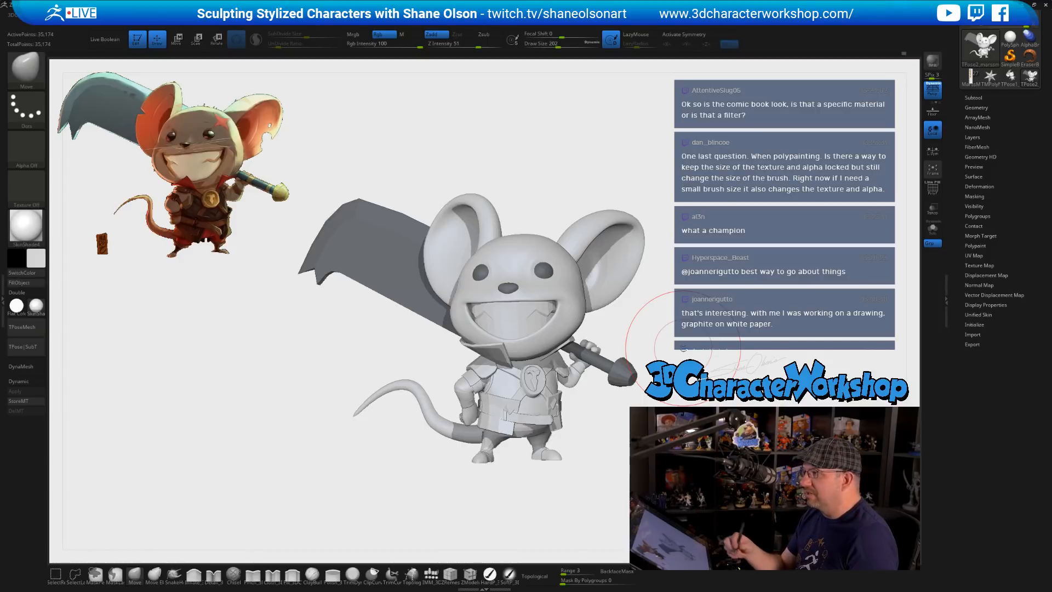
mouse_move(678, 420)
mouse_down()
mouse_move(723, 419)
mouse_move(670, 420)
mouse_up()
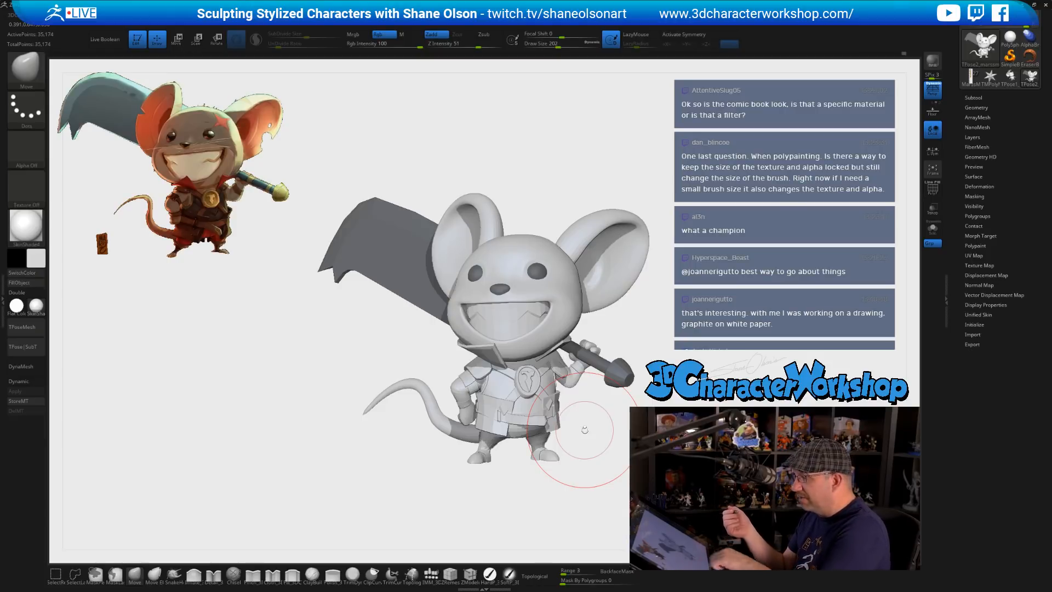
alt+drag(674, 337, 676, 438)
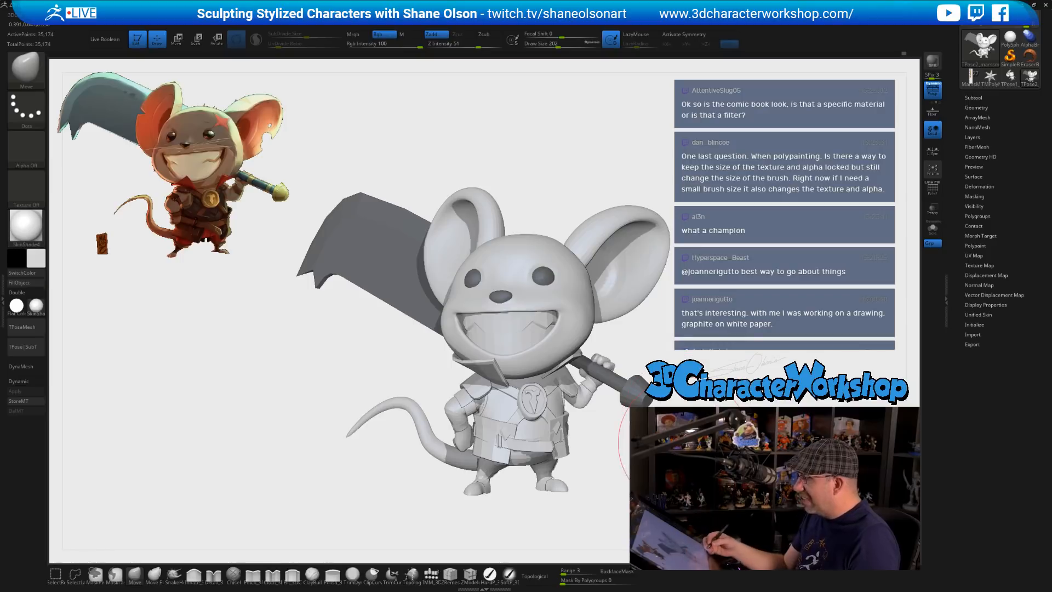
key(space)
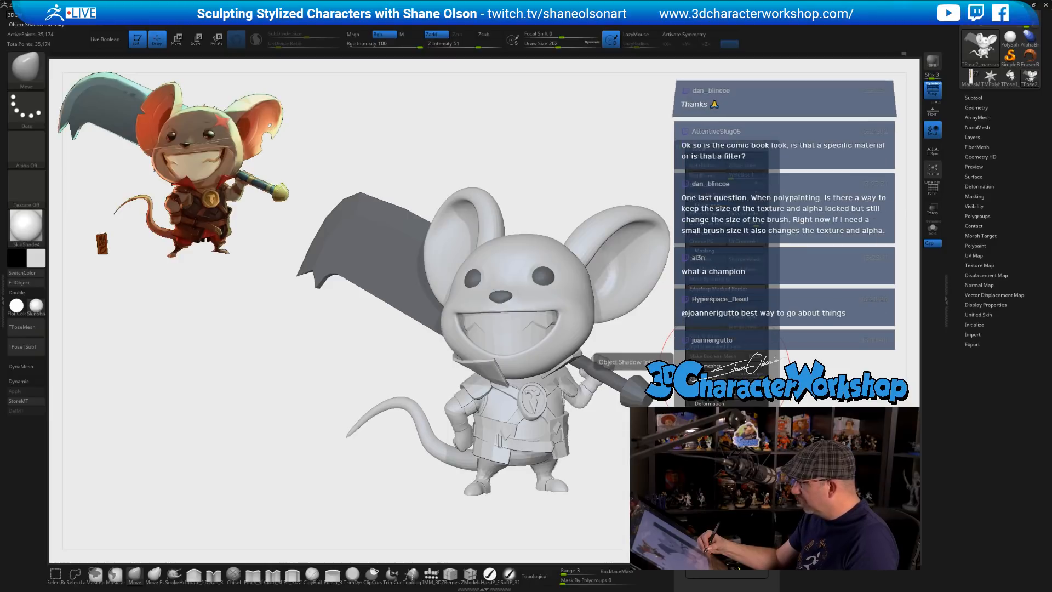
drag(724, 368, 695, 368)
mouse_move(646, 340)
ctrl+right_down()
mouse_move(641, 307)
mouse_move(638, 317)
mouse_move(735, 356)
mouse_move(652, 378)
mouse_move(692, 443)
mouse_move(691, 424)
ctrl+right_up()
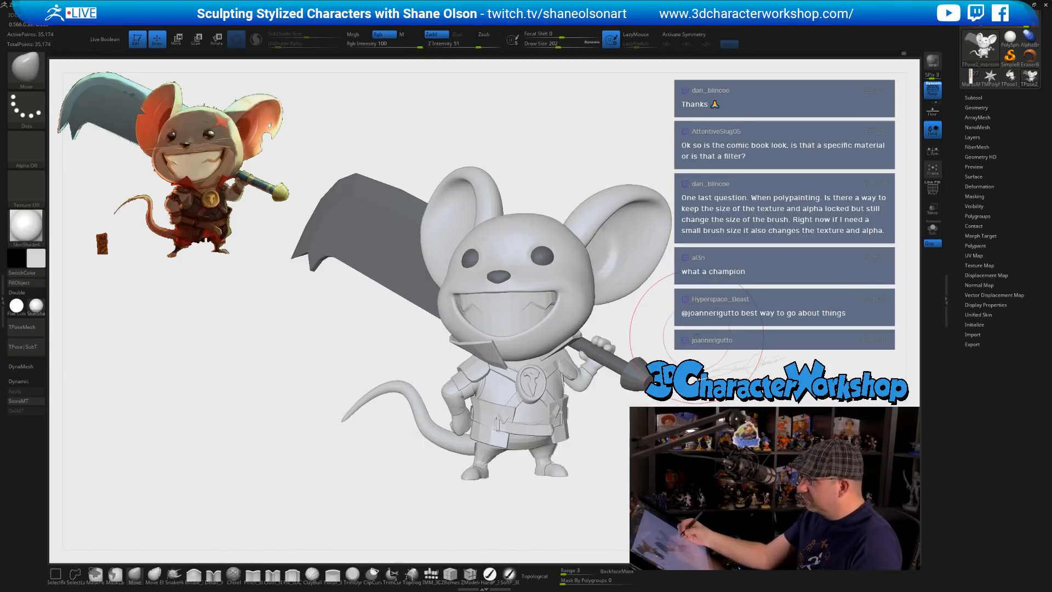
- Adjust the draw size and reshape the corner of the smile on the sword-holding hand's side
key(s)
drag(696, 339, 700, 340)
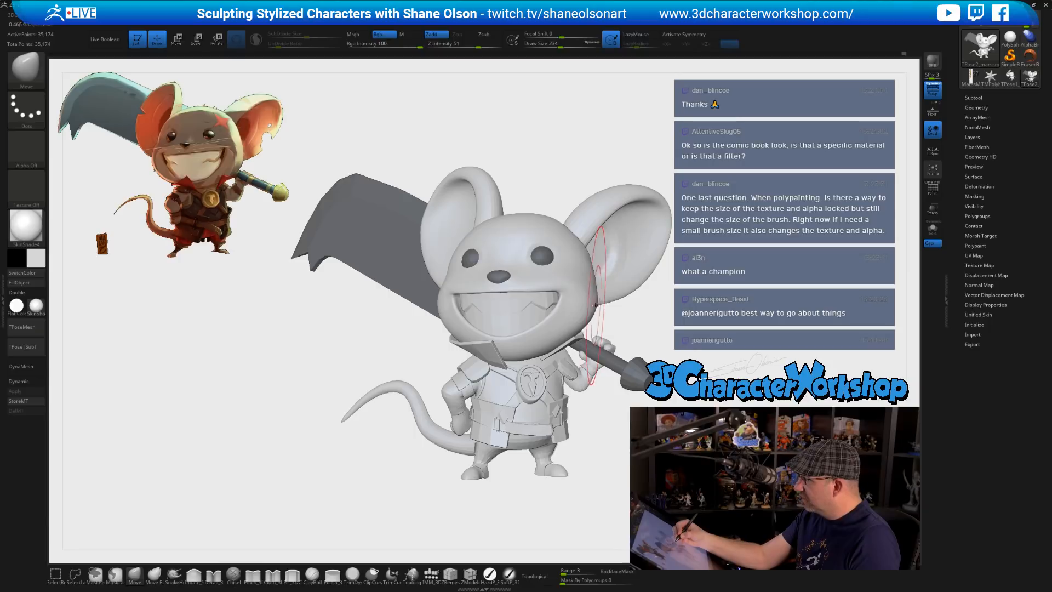
key(s)
drag(583, 299, 560, 297)
key(s)
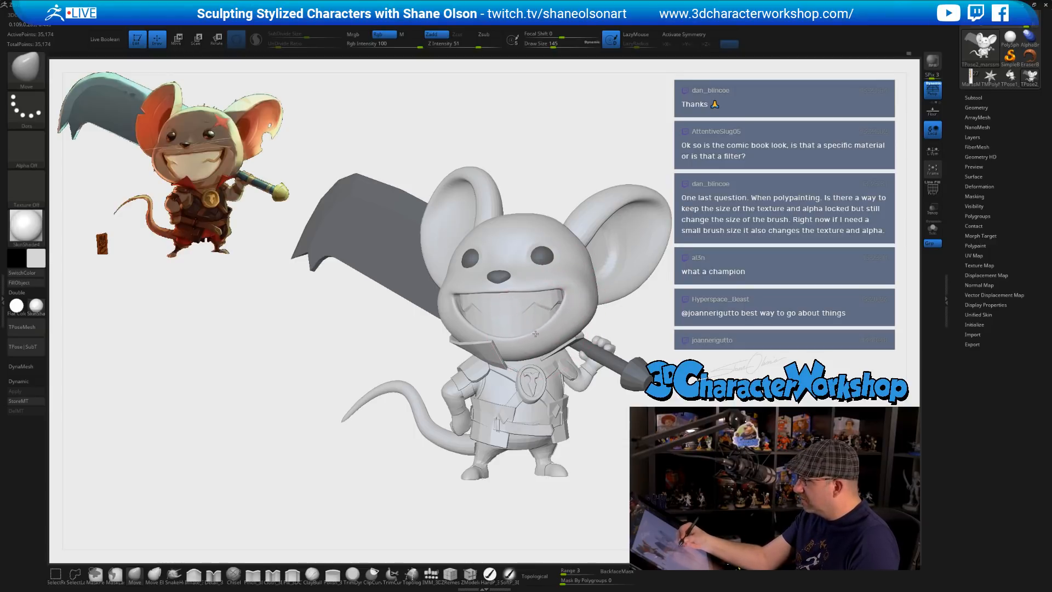
- Pull the blade-side cheek outward beside the smile, reducing the draw size to 112
mouse_move(470, 330)
mouse_down()
mouse_move(437, 303)
mouse_move(426, 315)
mouse_up()
key(s)
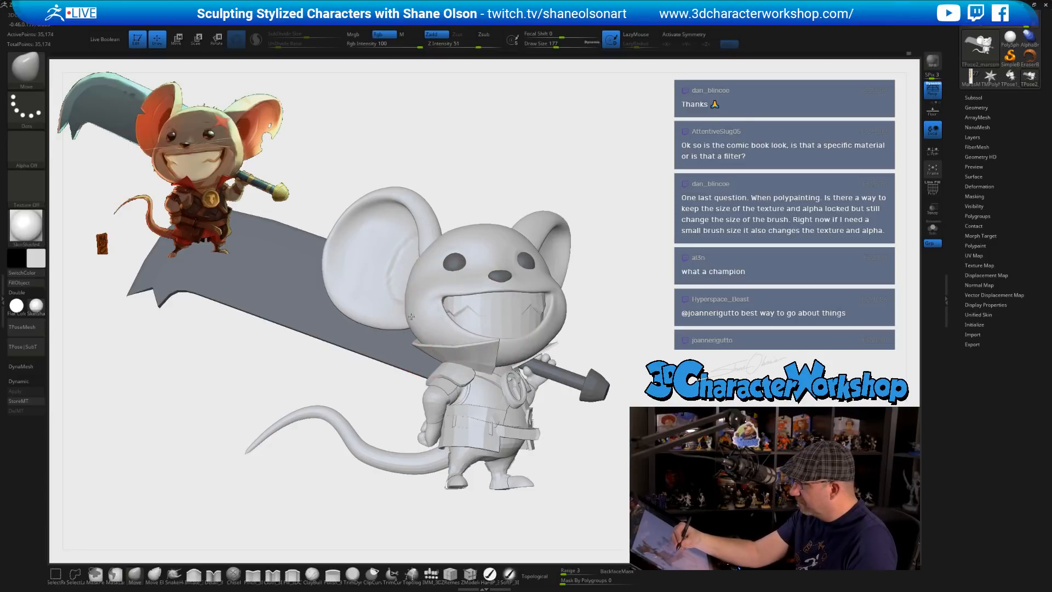
drag(636, 313, 648, 327)
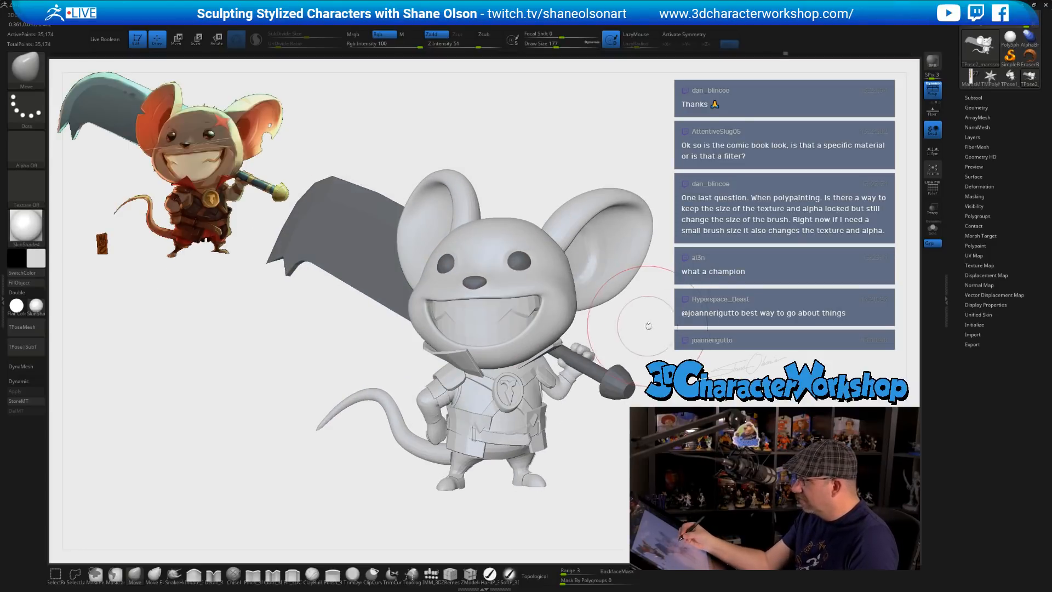
key(s)
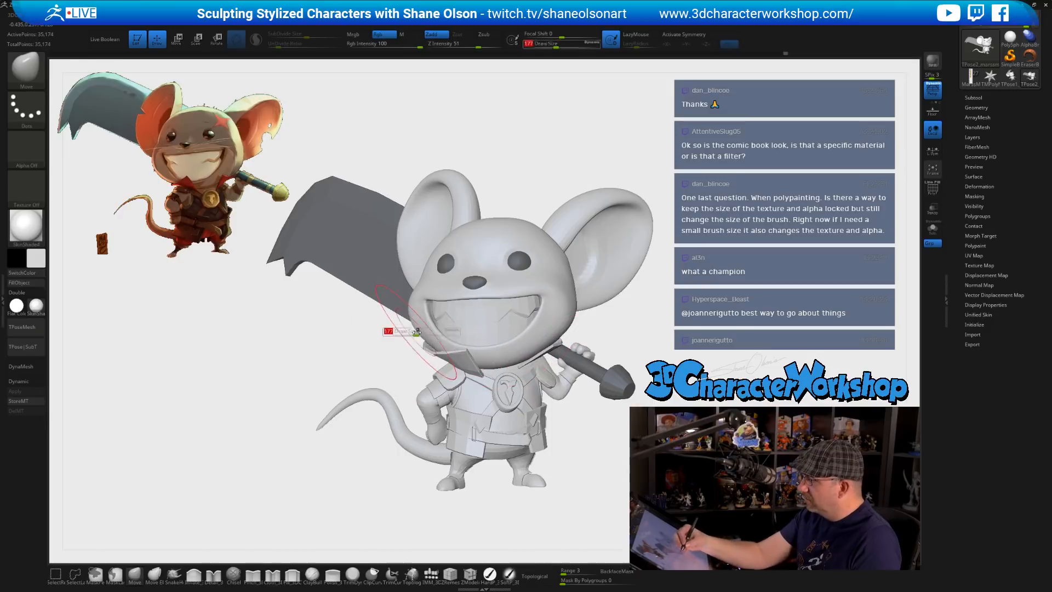
drag(415, 331, 408, 333)
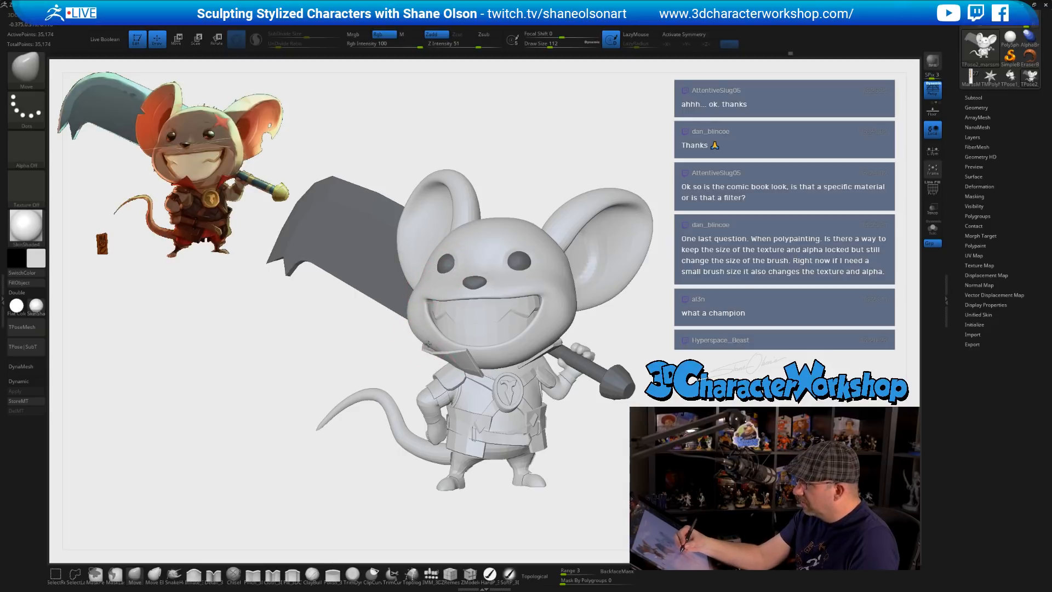
- Turn the Topological option back on for the Move brush and set the draw size to 172
click(539, 576)
mouse_move(388, 369)
mouse_down()
mouse_move(559, 357)
mouse_move(695, 378)
mouse_up()
key(s)
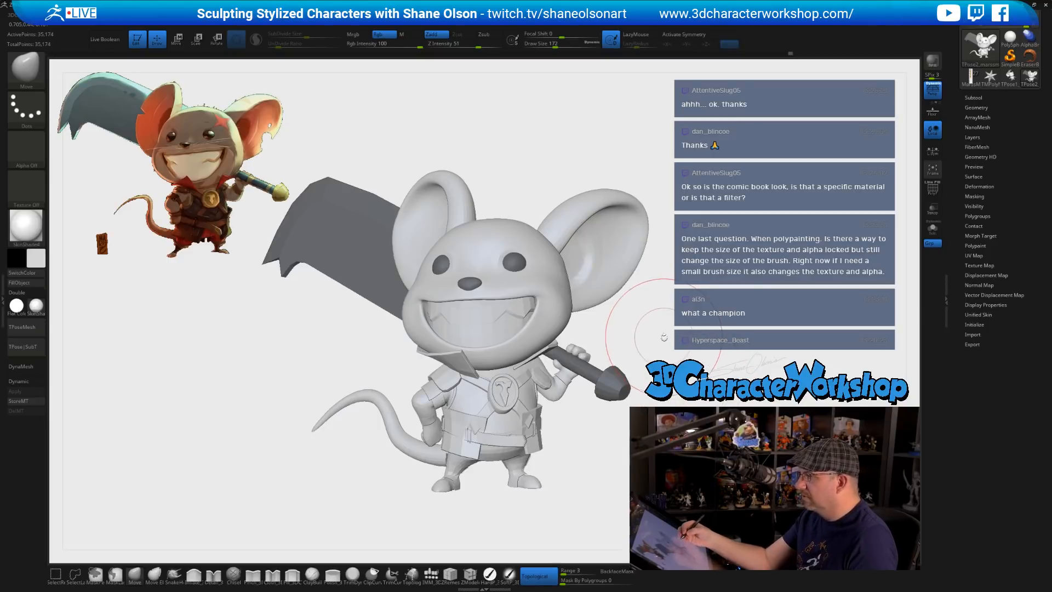
- Check the smile from angled front views and reduce the Move brush's draw size for the upper lip beneath the nose
mouse_move(660, 329)
alt+mouse_down()
mouse_move(669, 342)
mouse_move(577, 334)
alt+mouse_up()
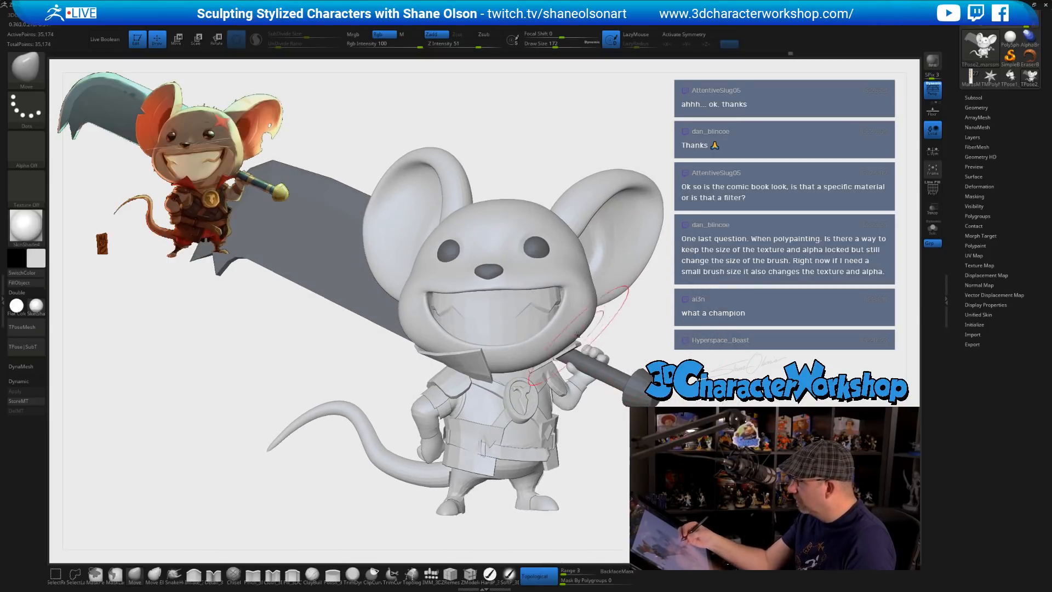
mouse_move(660, 335)
mouse_down()
mouse_move(619, 330)
mouse_move(655, 323)
mouse_move(696, 344)
mouse_up()
key(bracketleft)
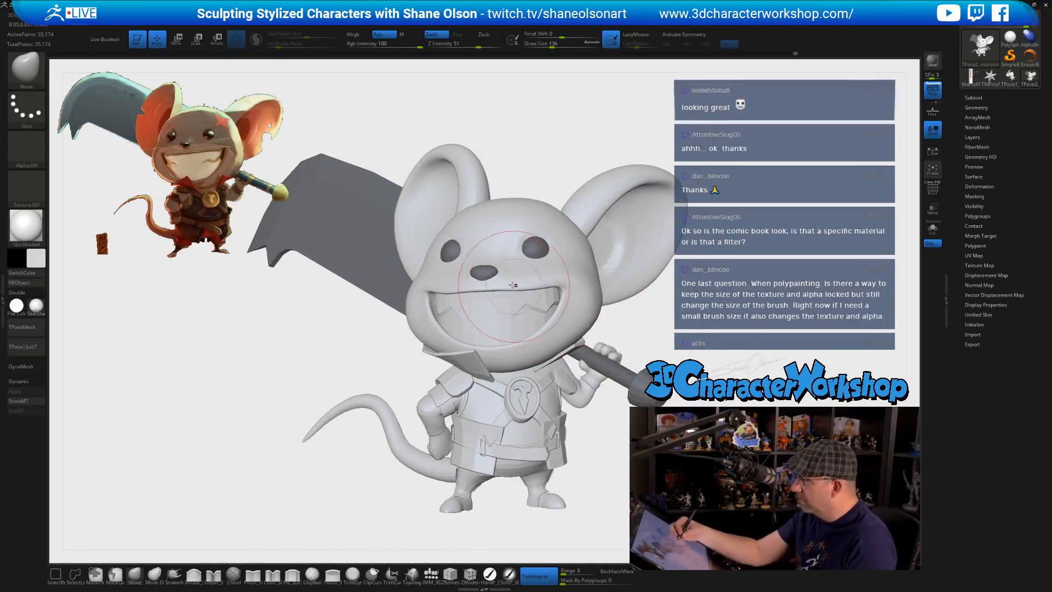
key(s)
drag(491, 288, 484, 287)
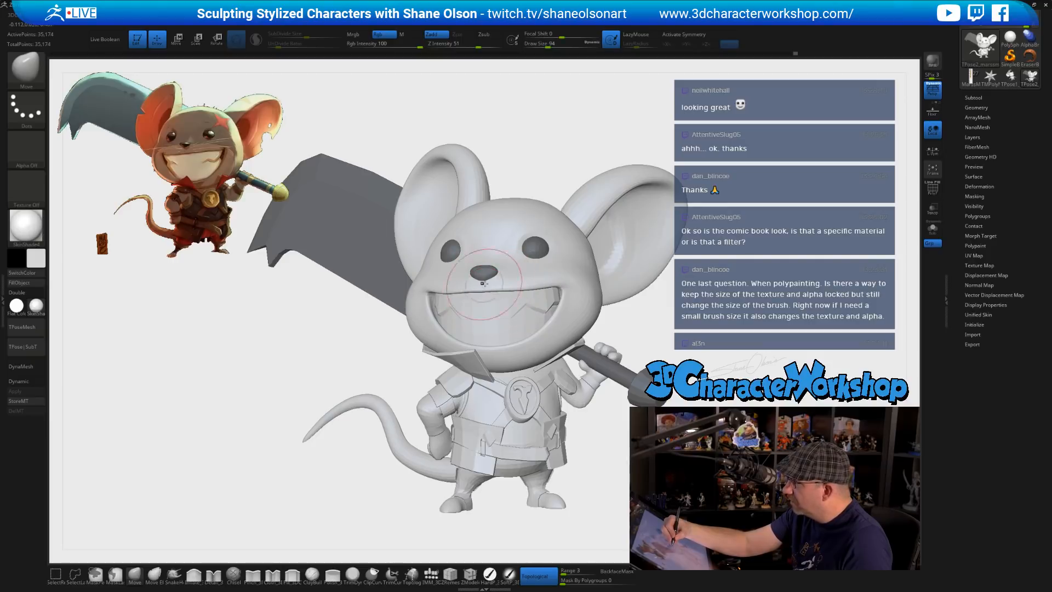
alt+drag(646, 319, 668, 348)
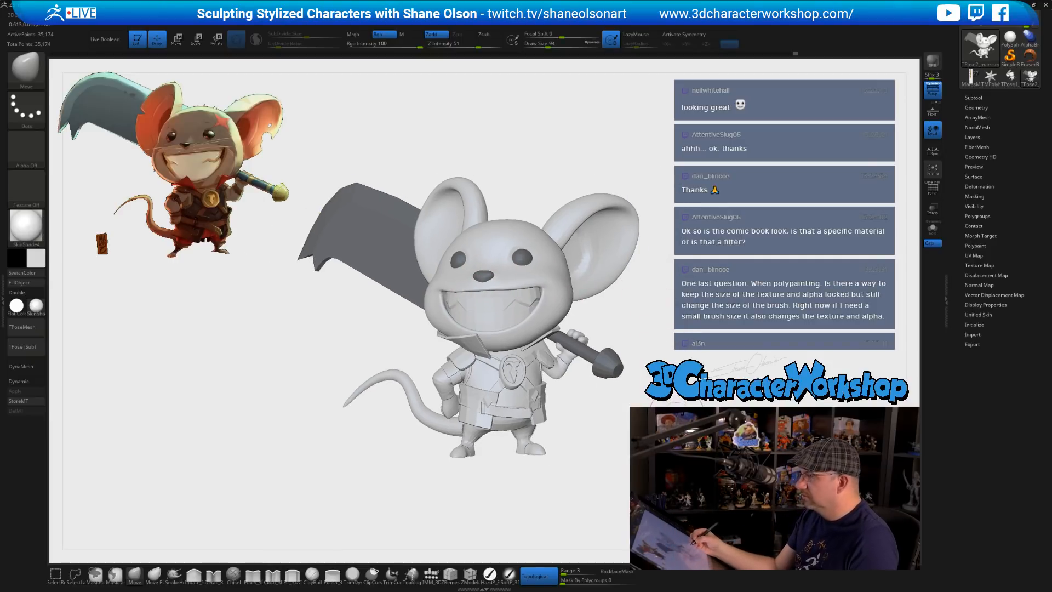
- Refine the head's contour at the crown and beside the ear on the sword-holding hand's side, bringing the draw size to 163
key(s)
drag(663, 305, 686, 306)
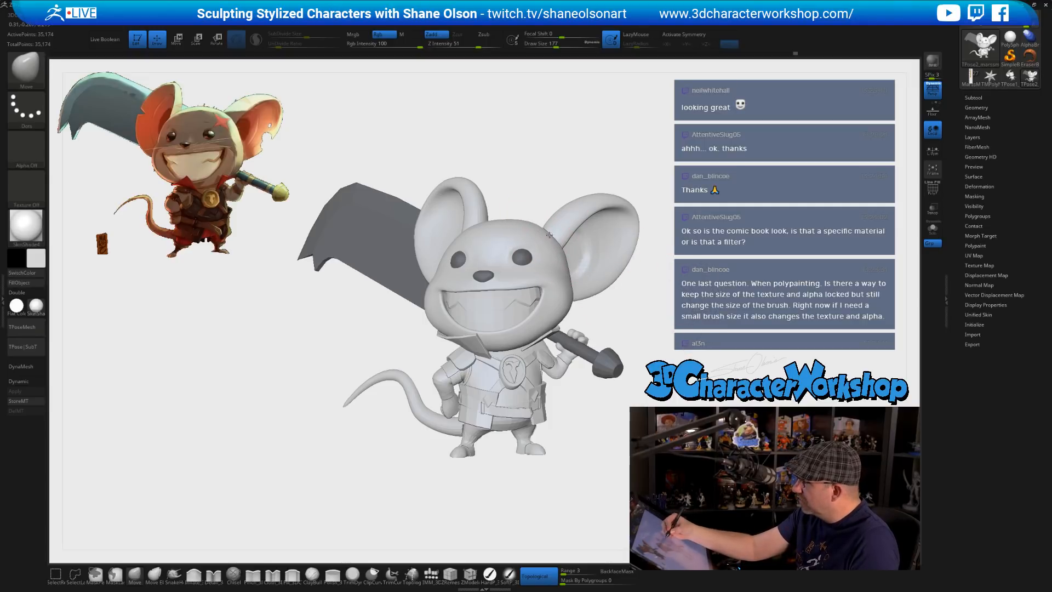
key(bracketright)
key(bracketright)
key(bracketright)
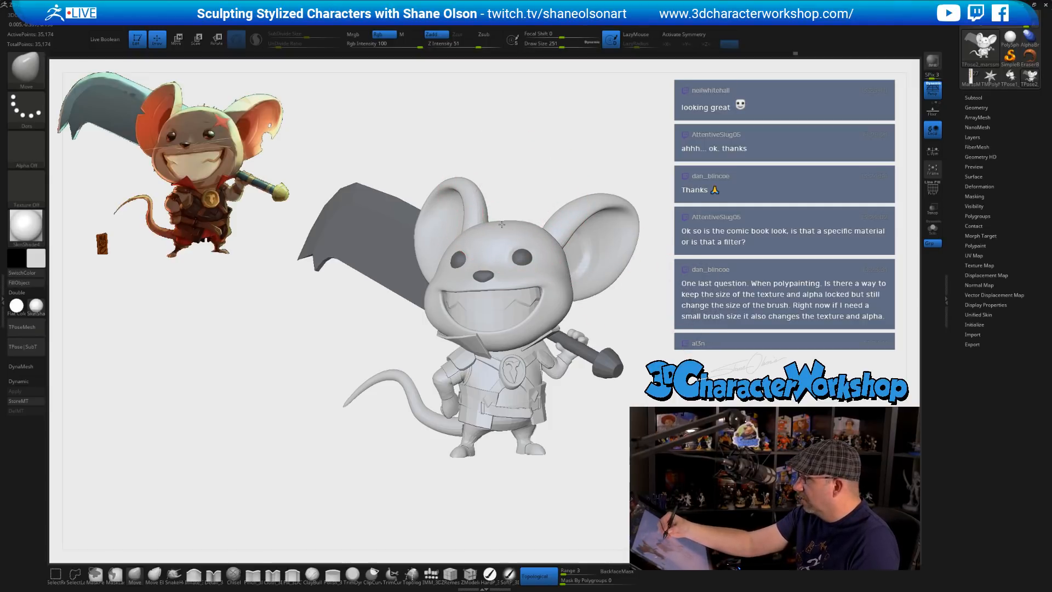
key(bracketleft)
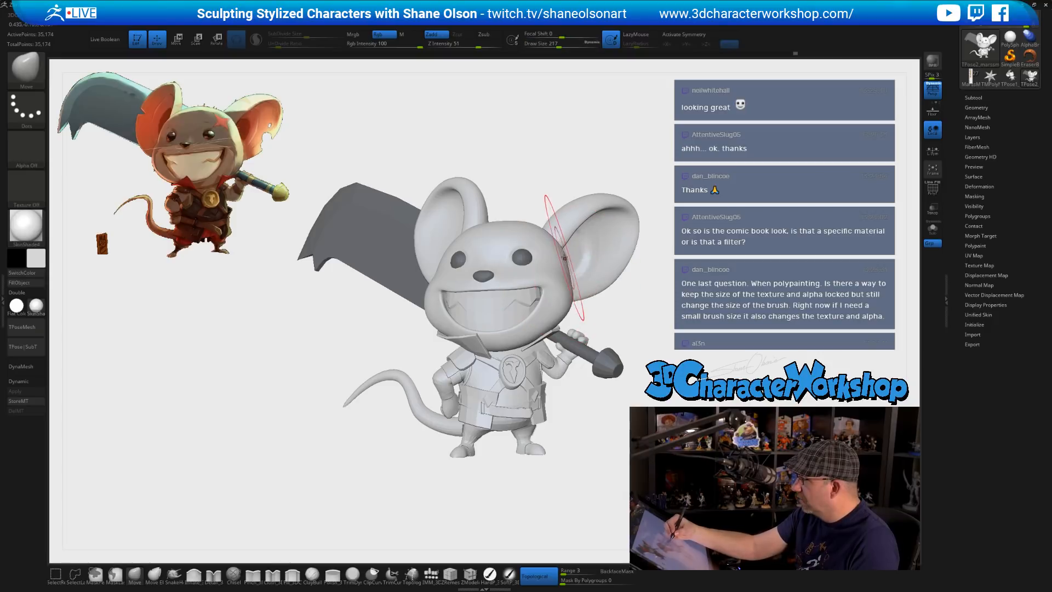
key(bracketleft)
key(bracketleft)
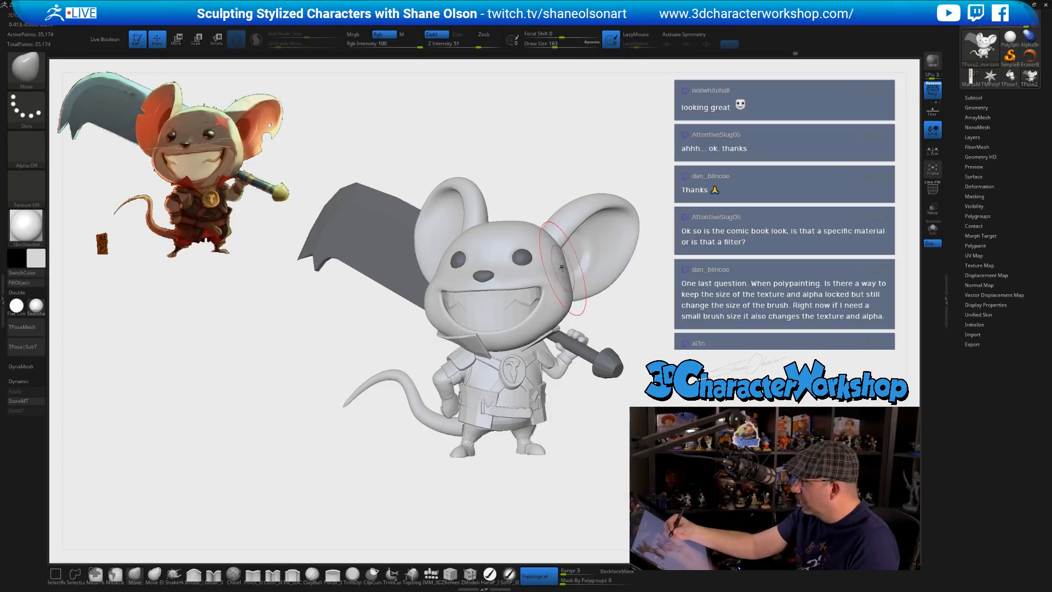
- Switch to the SnakeHook brush with Rgb turned off and set its draw size to 437
alt+drag(661, 310, 642, 378)
alt+drag(629, 311, 608, 305)
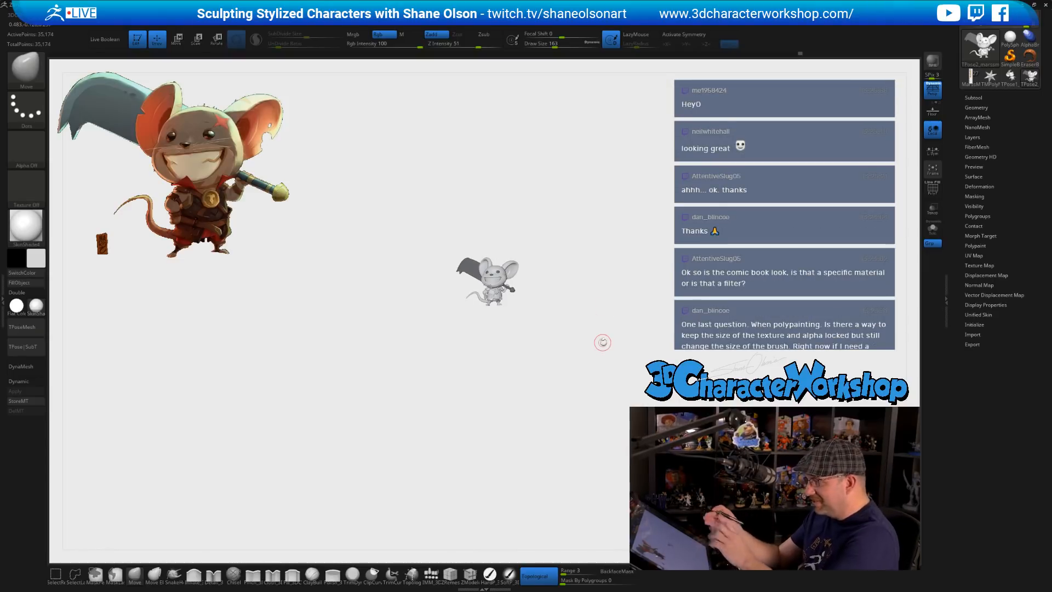
alt+drag(625, 284, 623, 347)
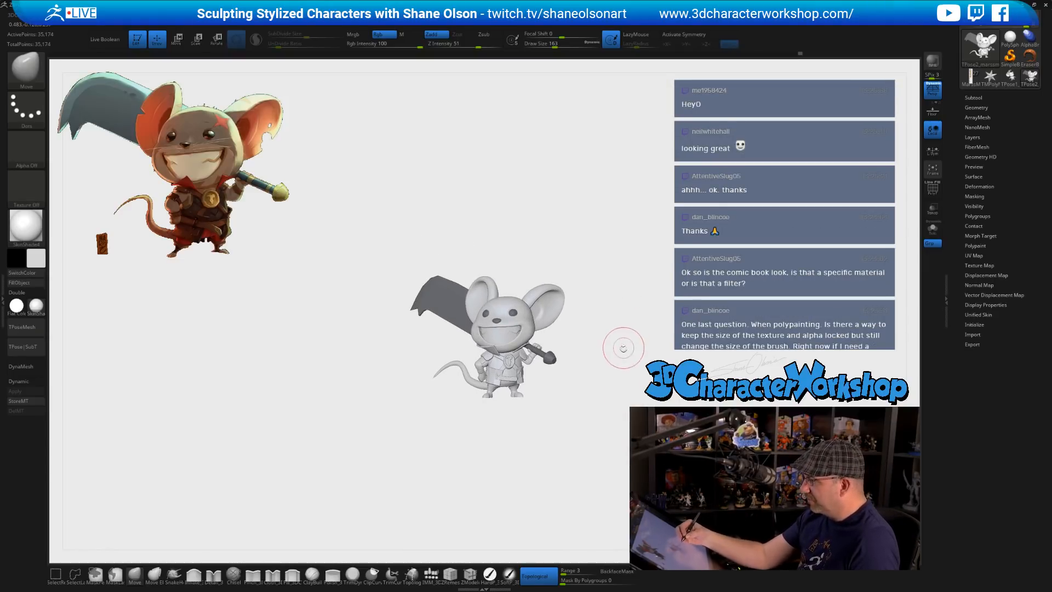
key(b)
key(s)
key(h)
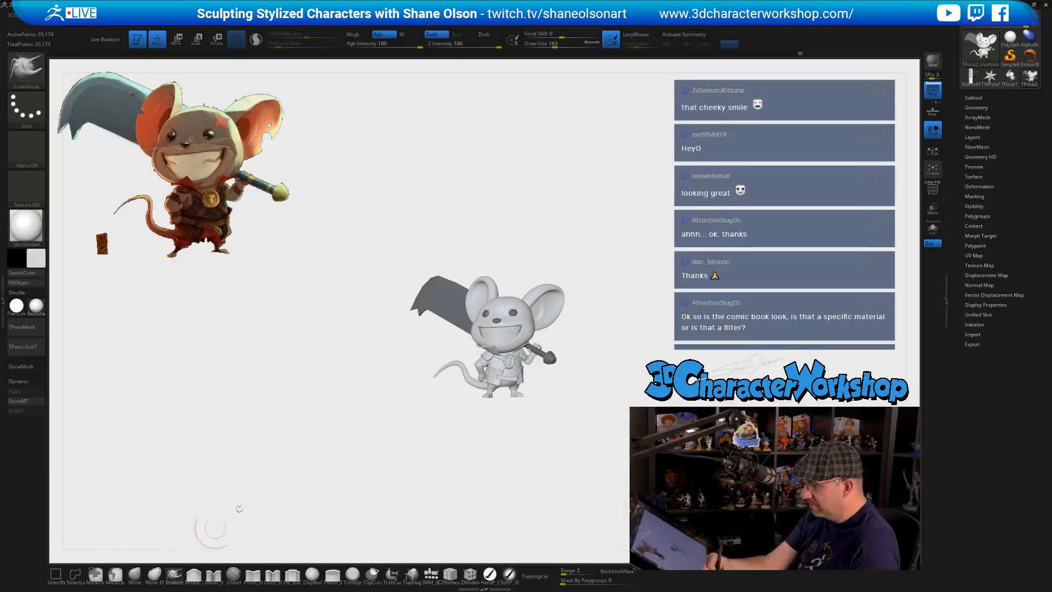
click(387, 36)
key(s)
drag(364, 340, 385, 330)
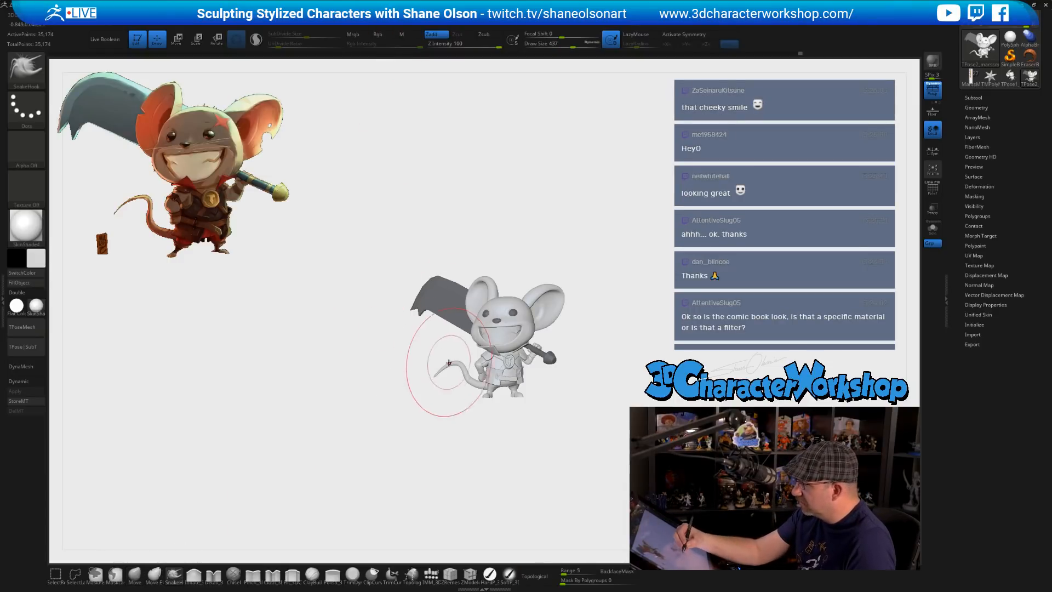
- Pull the tail into a tighter S-curve beside the body, reducing the draw size to 212 for the lower bend
drag(446, 383, 443, 376)
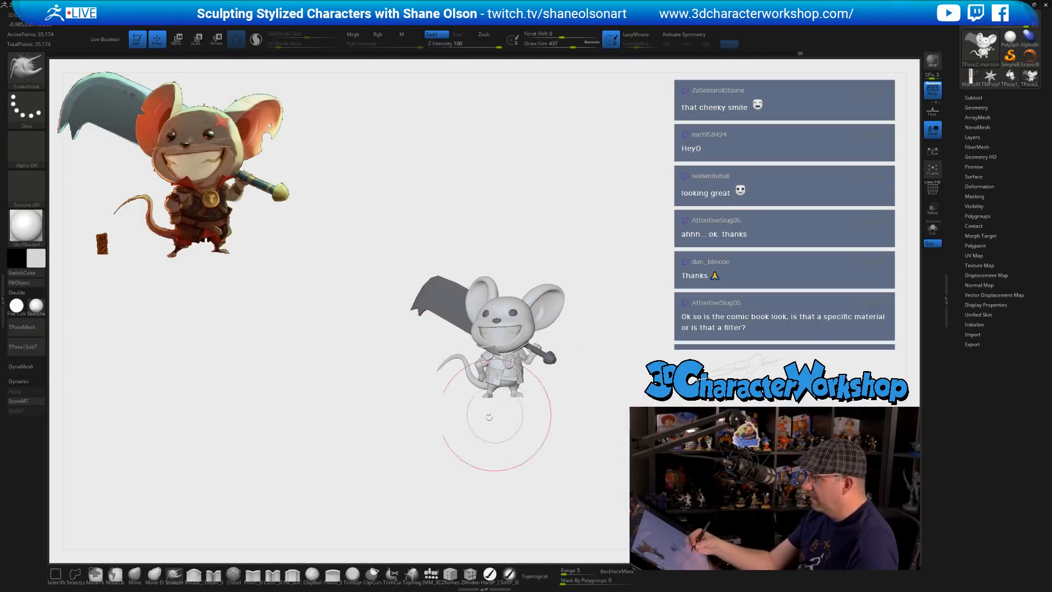
key(s)
drag(446, 418, 430, 418)
key(s)
drag(476, 351, 462, 357)
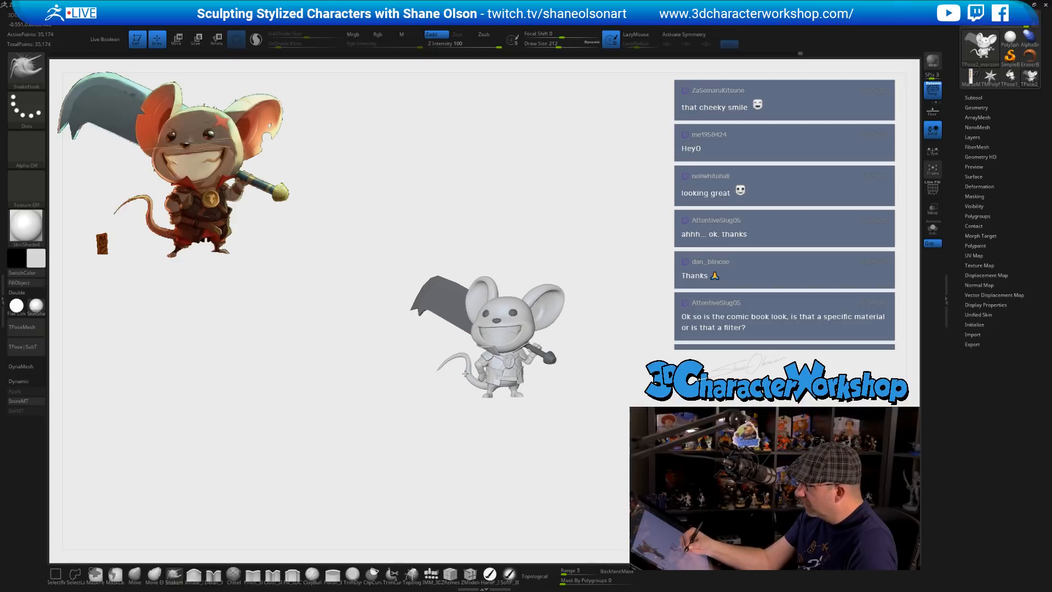
- Reduce the draw size to 51 and reshape the ankle and toe of the tail-side foot
mouse_move(625, 419)
mouse_down()
mouse_move(625, 483)
mouse_move(610, 417)
mouse_move(575, 455)
mouse_move(589, 479)
mouse_move(572, 480)
mouse_move(603, 507)
mouse_move(533, 436)
mouse_move(544, 445)
mouse_up()
key(s)
key(s)
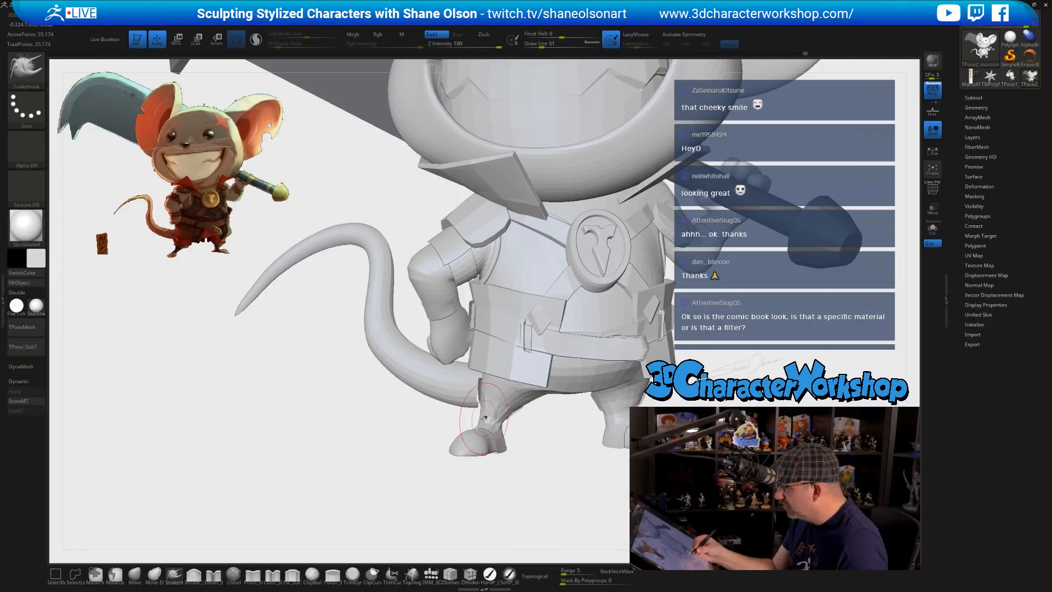
mouse_move(589, 451)
mouse_down()
mouse_move(598, 466)
mouse_move(608, 463)
mouse_move(603, 449)
mouse_up()
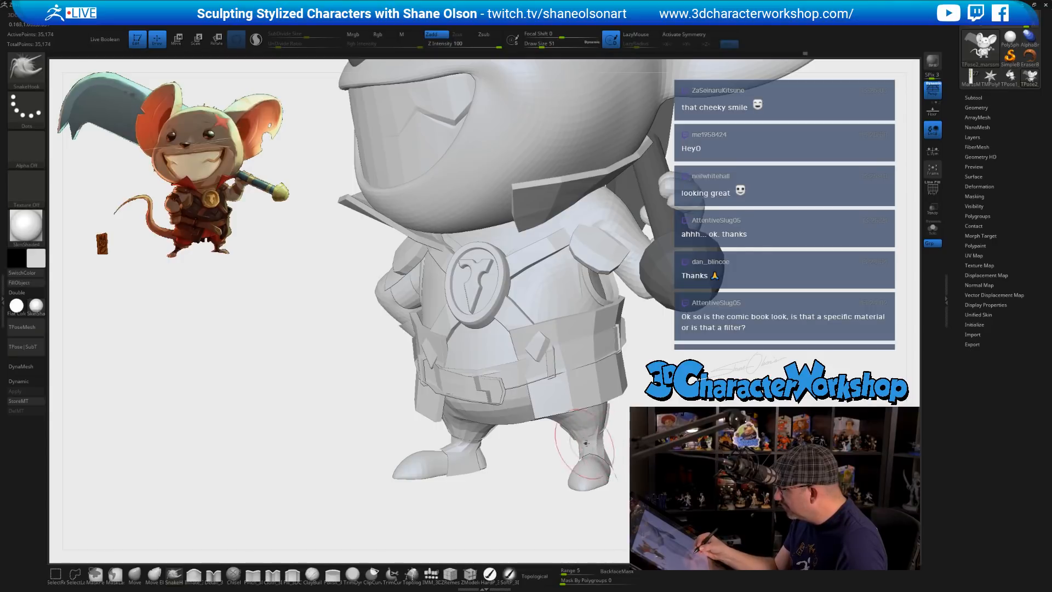
drag(529, 494, 613, 490)
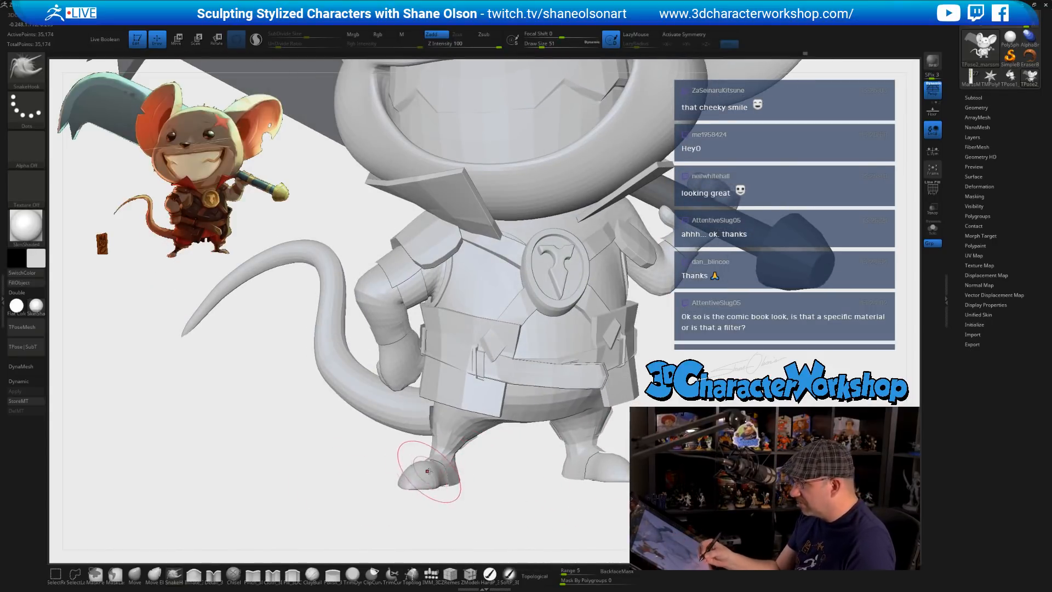
drag(430, 483, 425, 470)
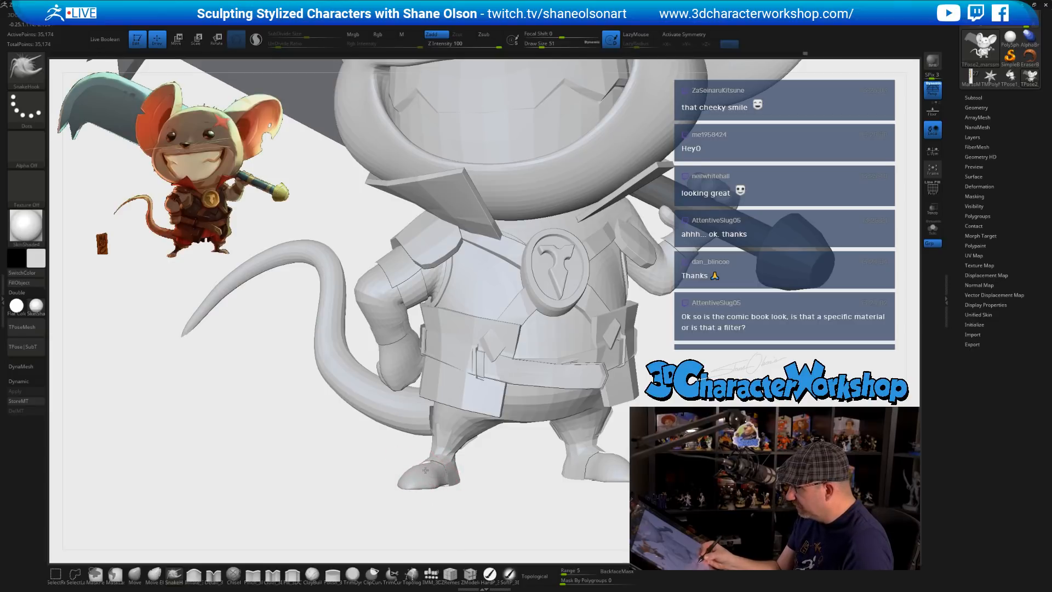
- Reshape the foot on the sword-holding side and refine the tail-side lower leg from several angles
drag(649, 441, 671, 440)
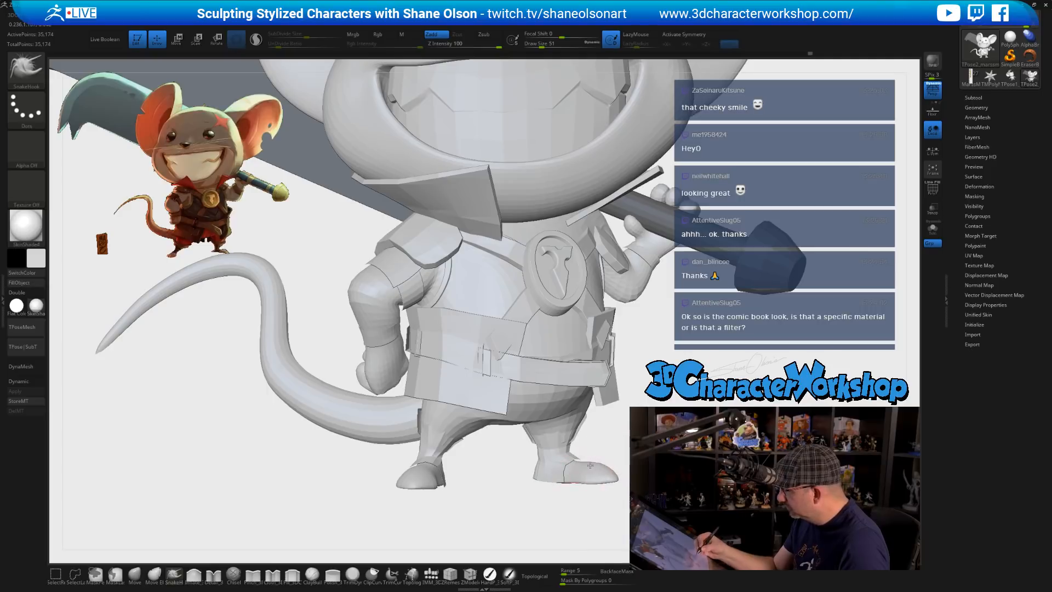
drag(590, 465, 564, 451)
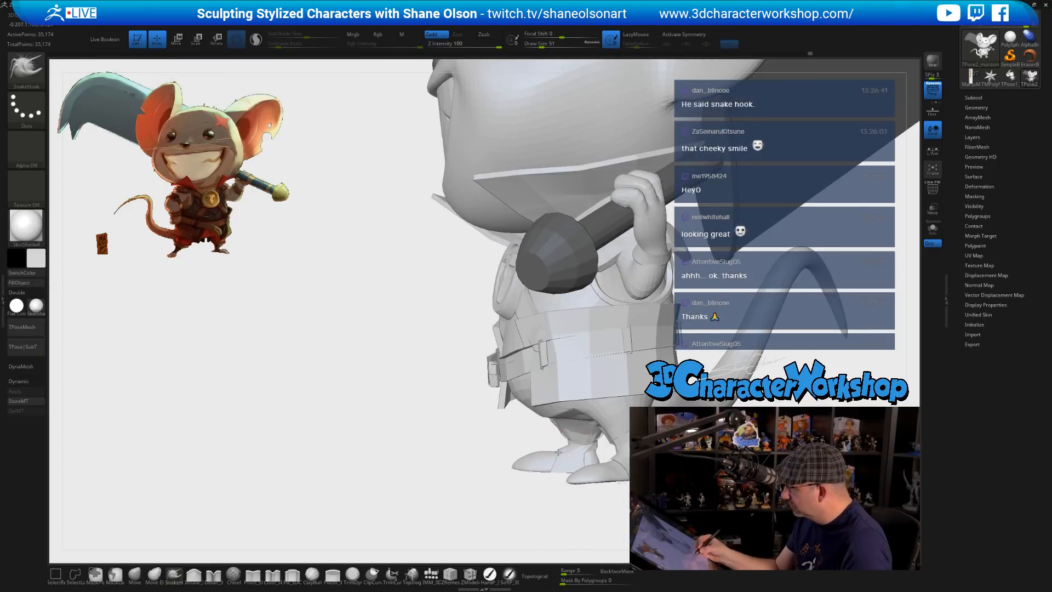
drag(532, 505, 604, 485)
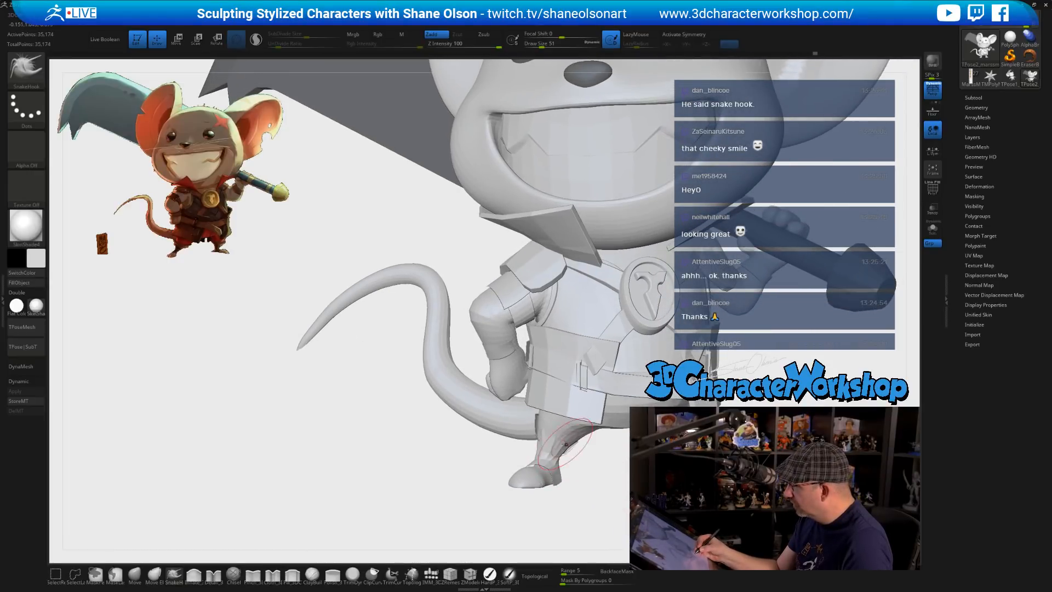
- Pull the upper rim of the blade-side ear into shape with the SnakeHook brush at draw sizes 187 and 158
drag(611, 474, 606, 433)
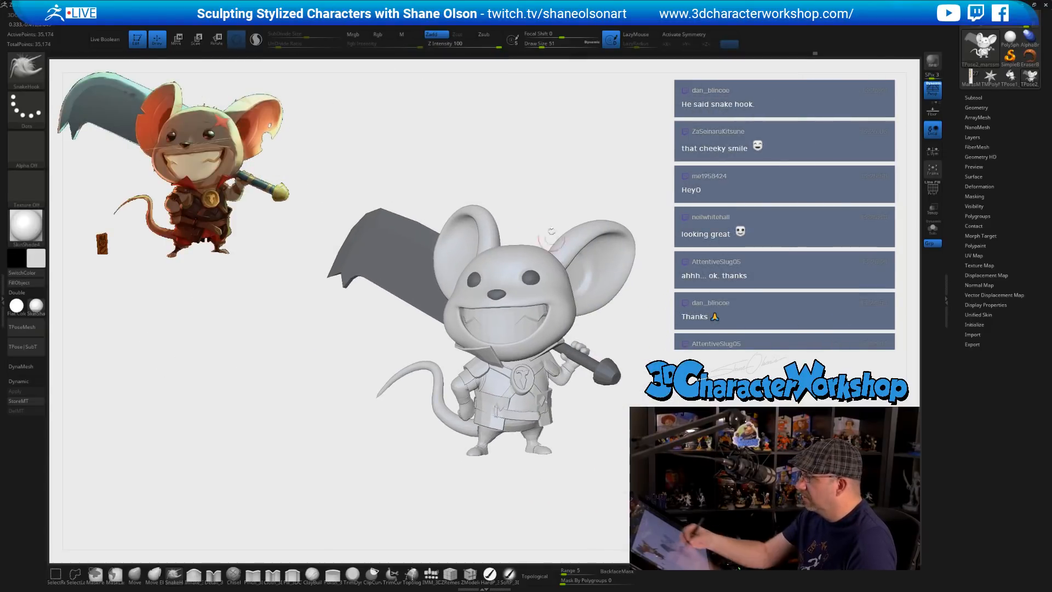
key(s)
drag(520, 187, 504, 197)
key(s)
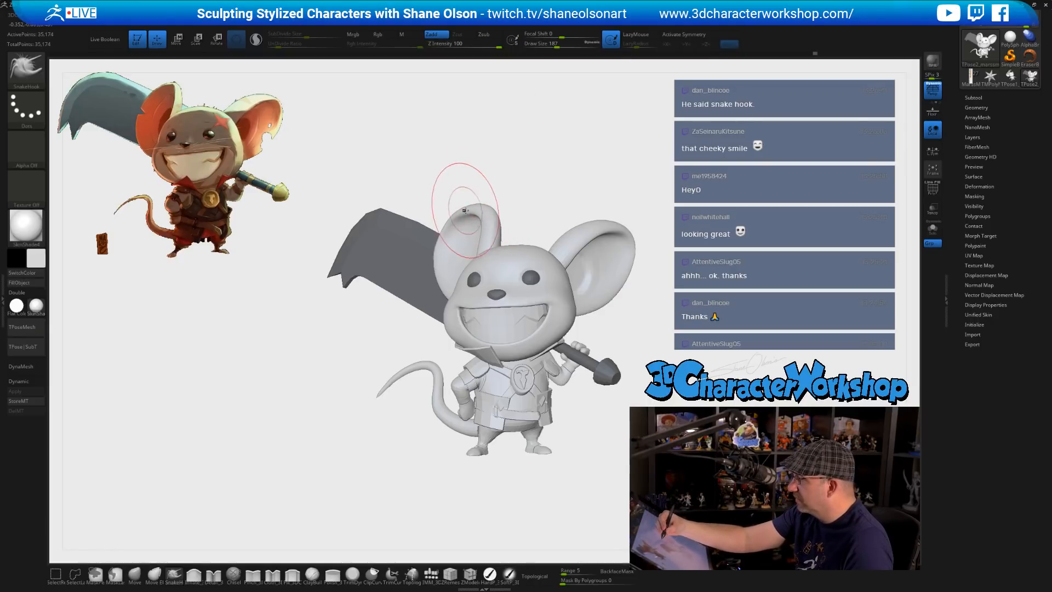
mouse_move(463, 209)
mouse_down()
mouse_move(478, 205)
mouse_move(501, 233)
mouse_up()
key(s)
drag(523, 198, 524, 198)
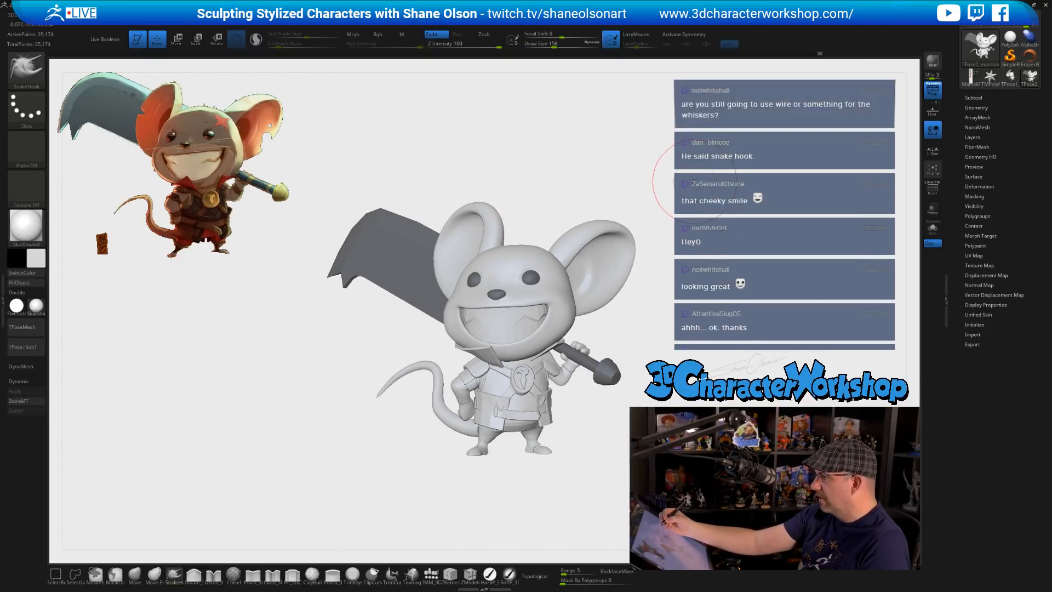
- Clear the mask from the posed mouse and start saving the TPoseMesh to disk
alt+drag(548, 181, 548, 157)
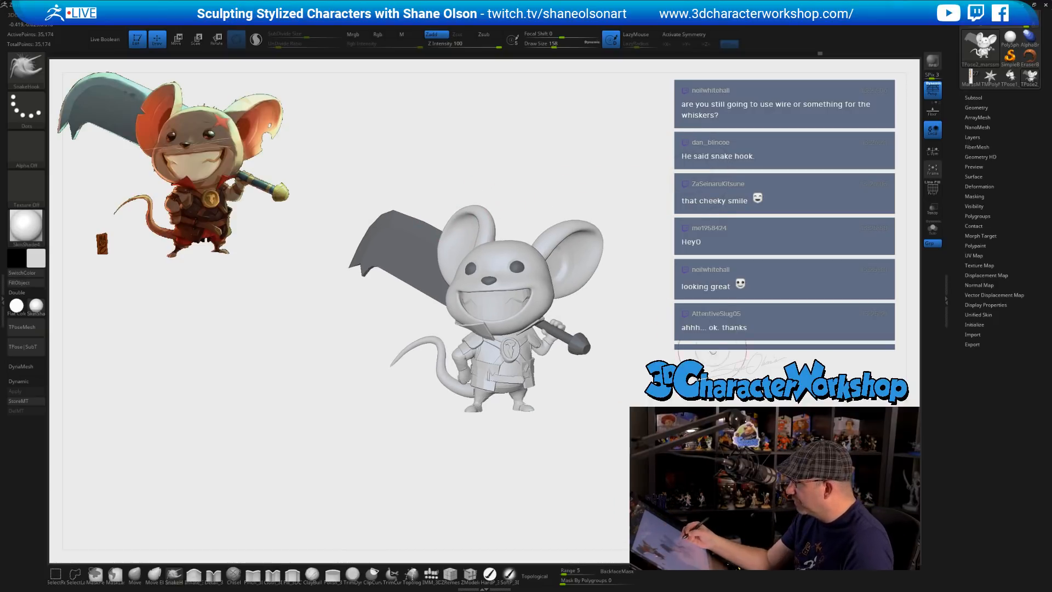
ctrl+drag(589, 184, 546, 218)
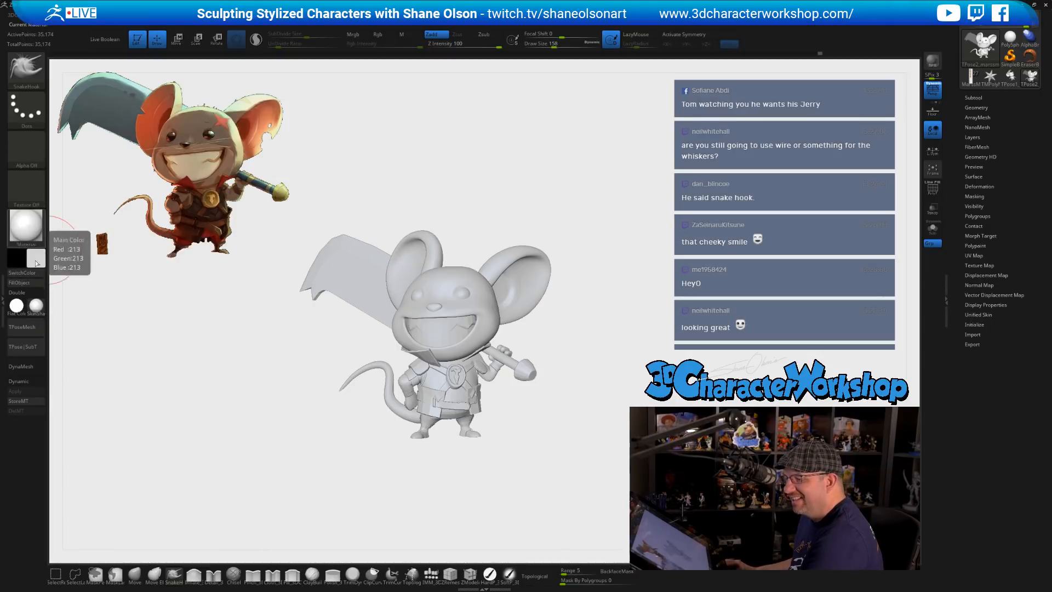
click(25, 327)
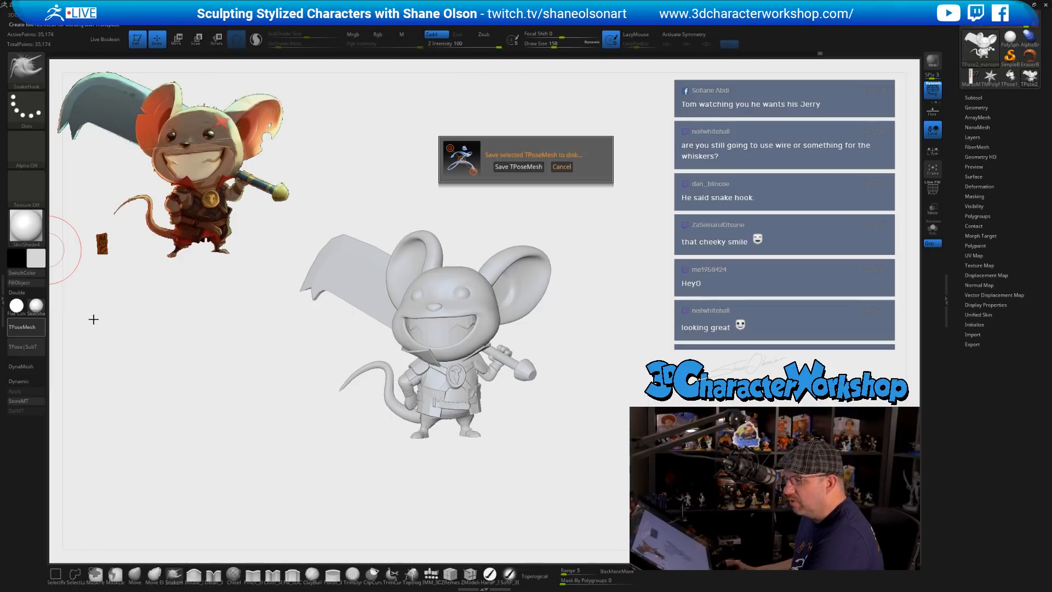
click(523, 167)
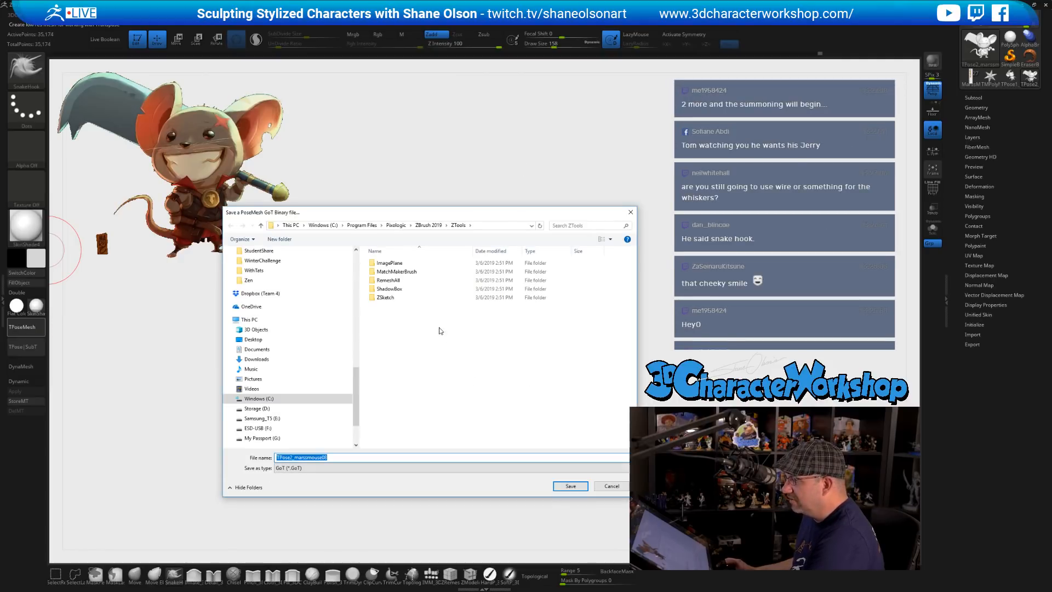
- Save the TPoseMesh as a GoT file in the 3DCW\Twitch folder on Storage (D:), overwriting the existing file of the same name
click(356, 261)
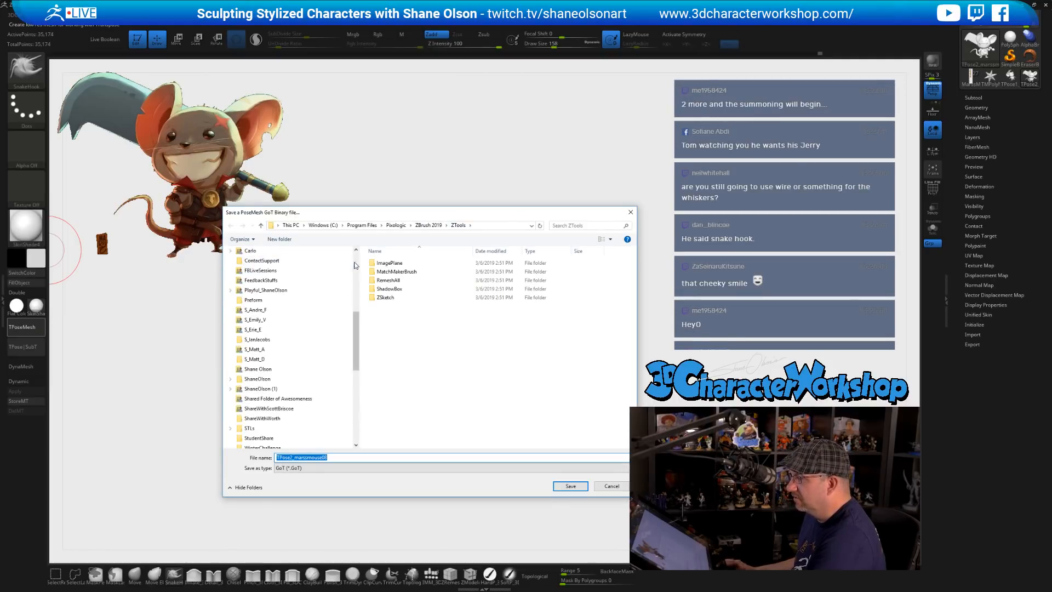
click(357, 260)
scroll(356, 262, up, 1)
click(256, 267)
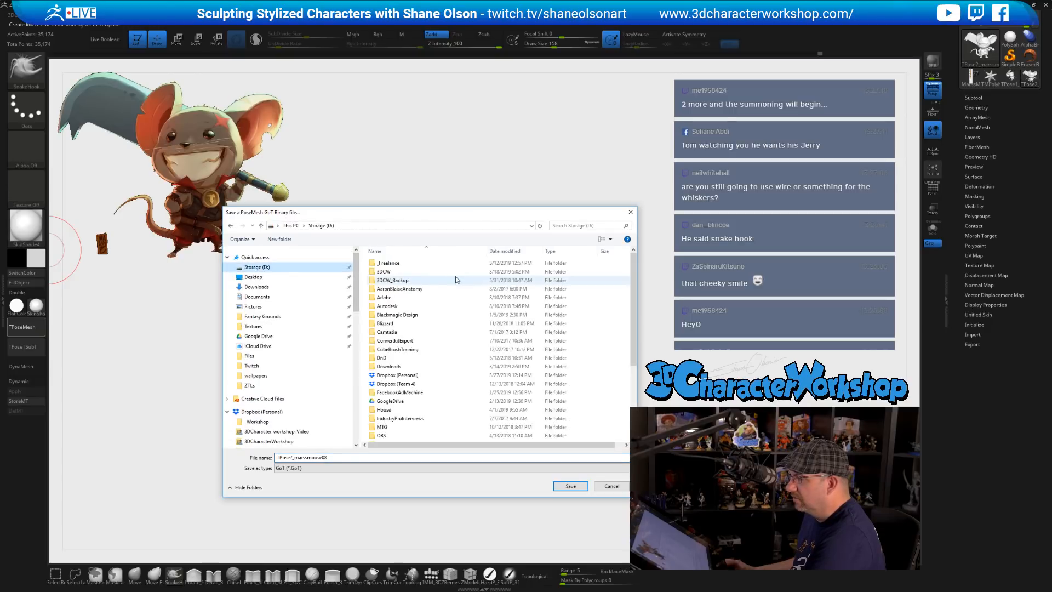
click(418, 272)
double_click(418, 272)
scroll(411, 384, down, 8)
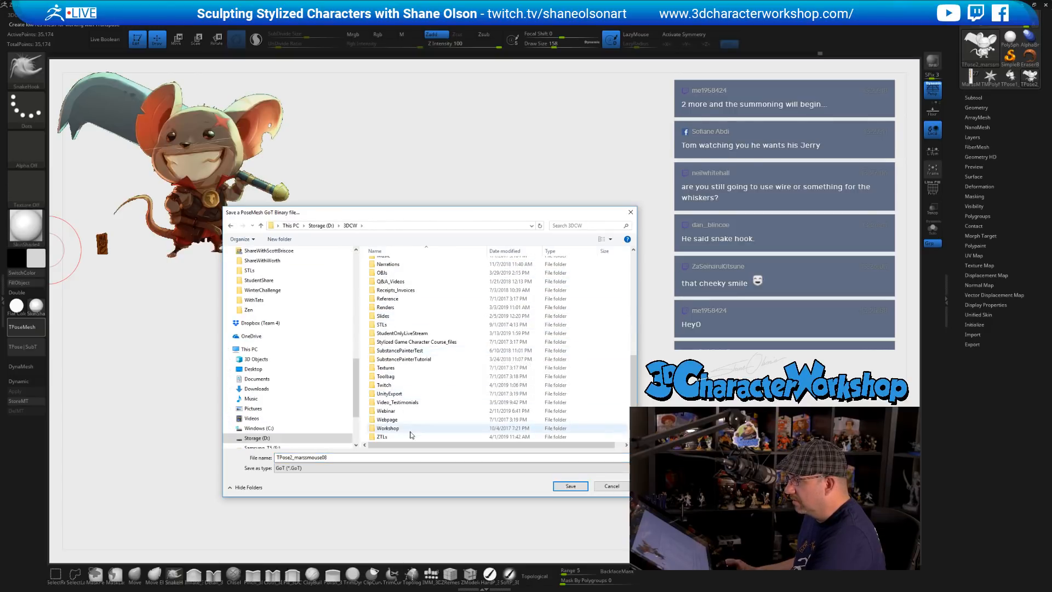
double_click(394, 385)
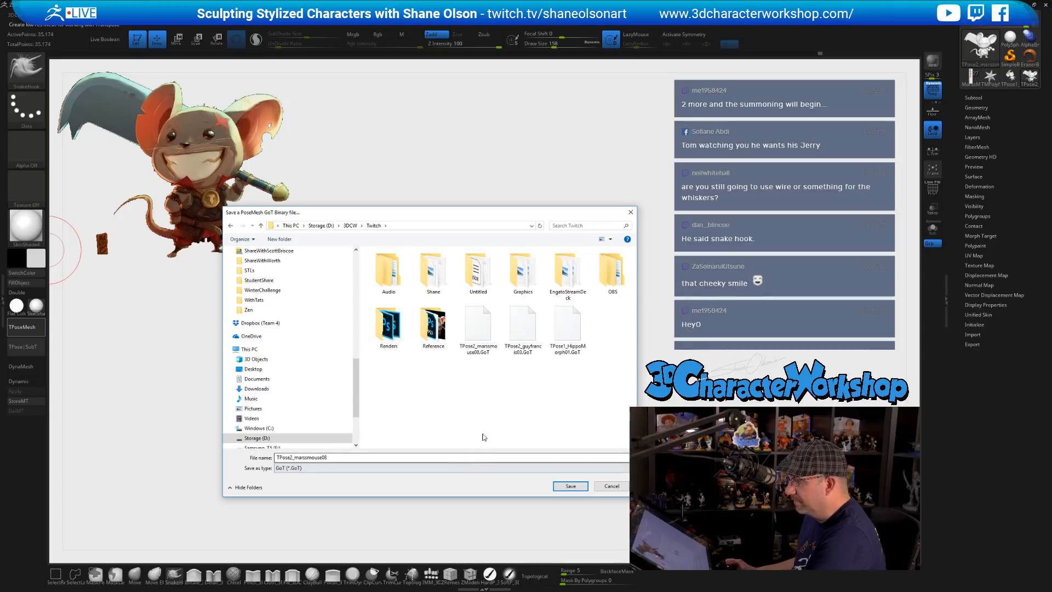
click(578, 487)
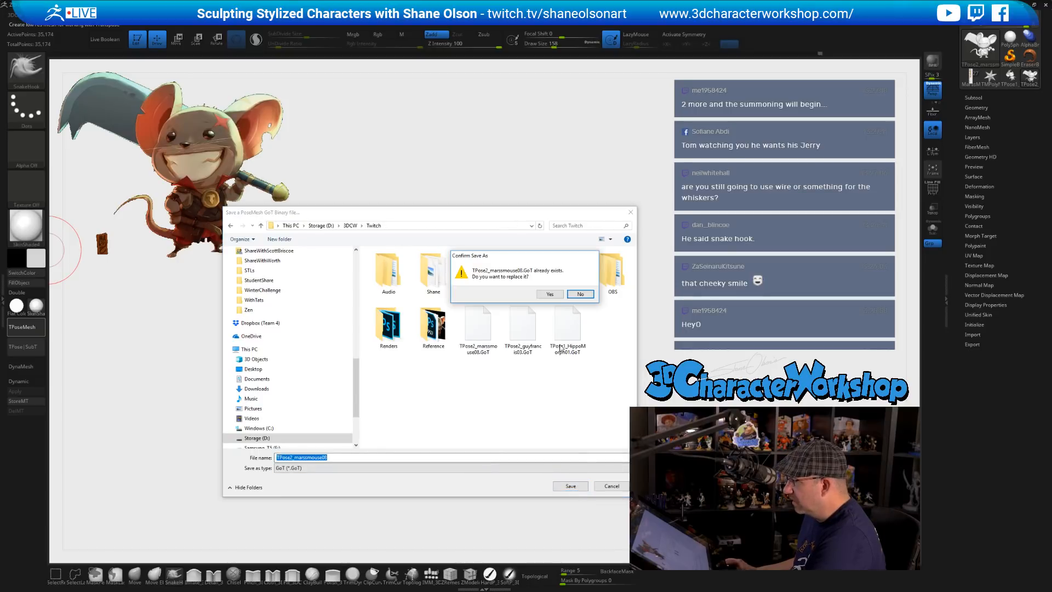
click(549, 294)
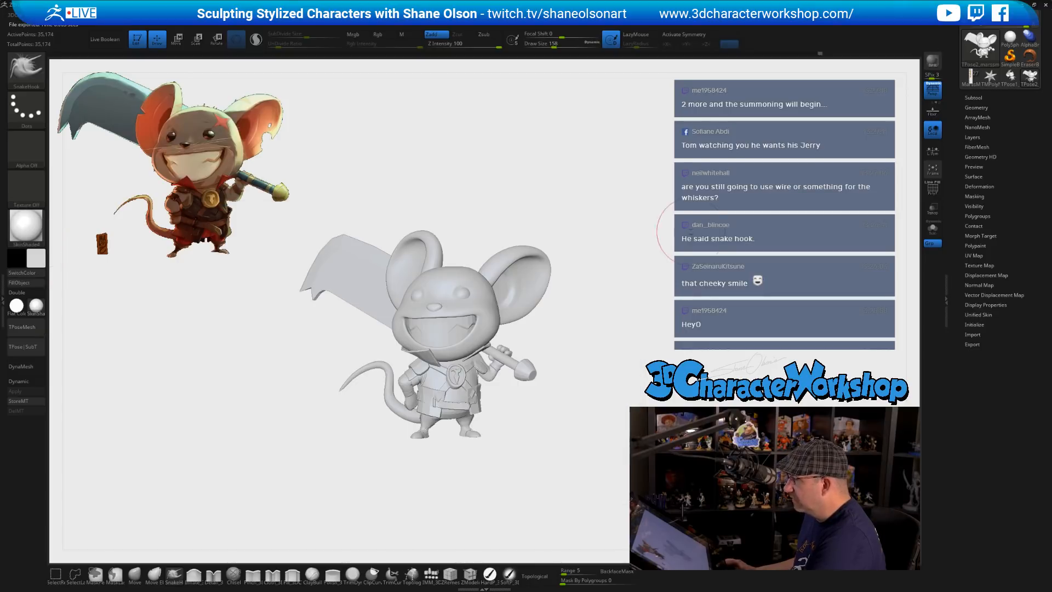
- Transfer the finished pose from the TPose mesh back to the original mouse subtools
click(25, 348)
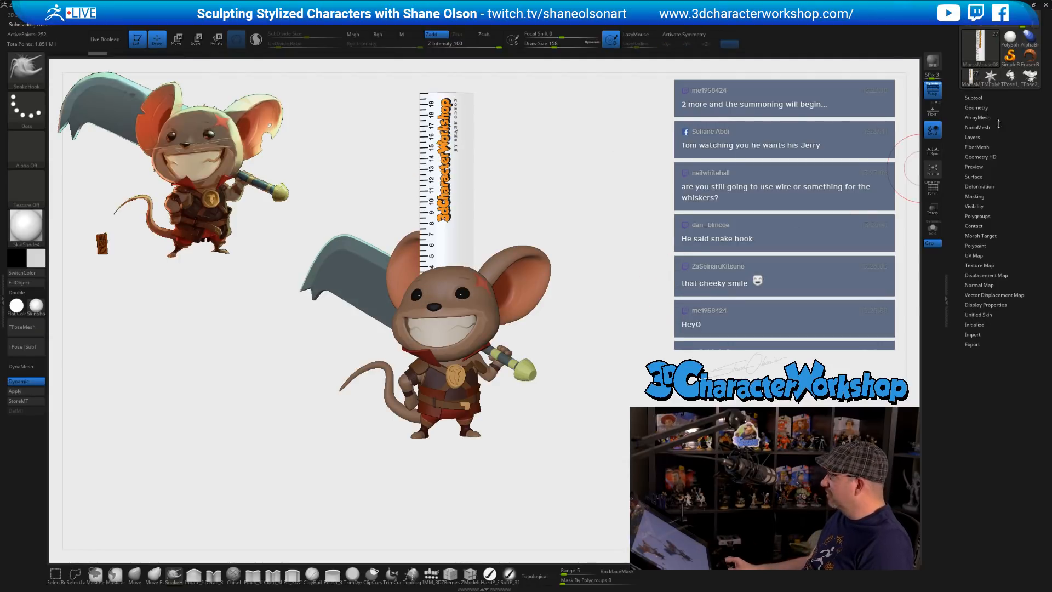
- Make the Umesh_head3_7 subtool active in place of the ruler and turn off perspective view
click(977, 97)
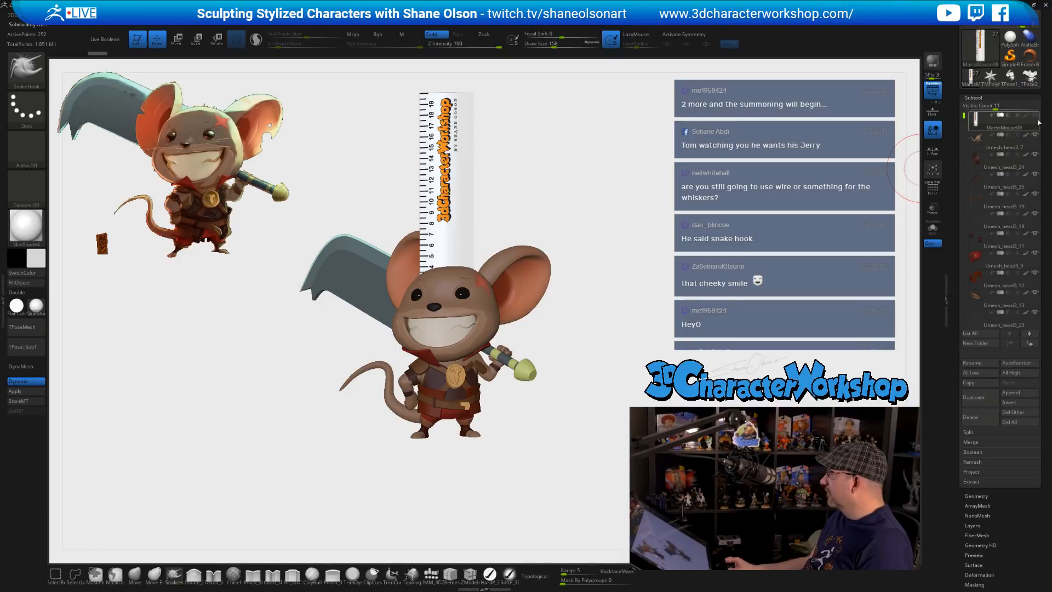
click(976, 142)
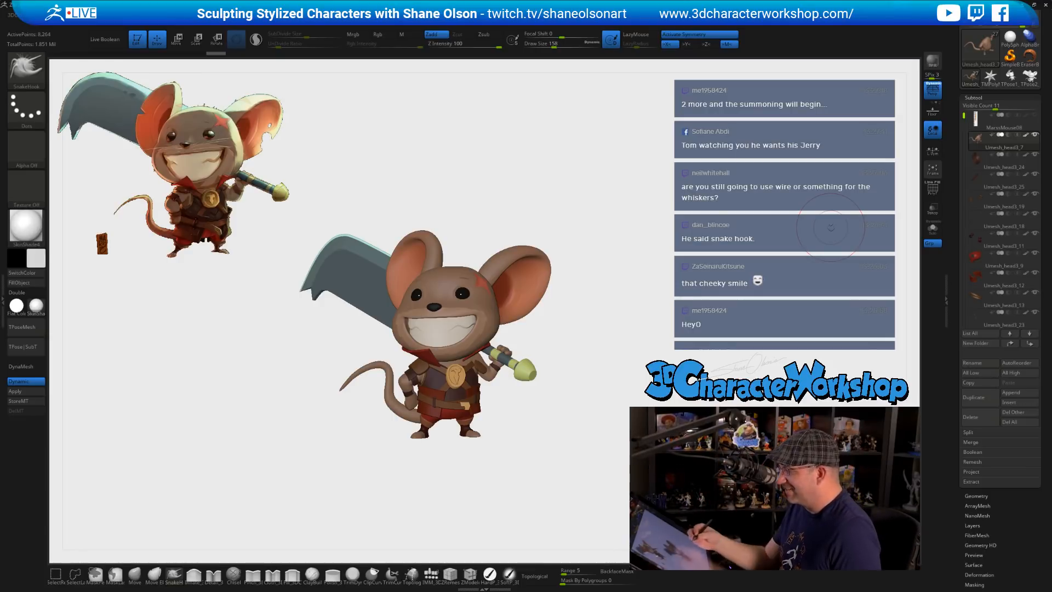
alt+drag(645, 372, 649, 404)
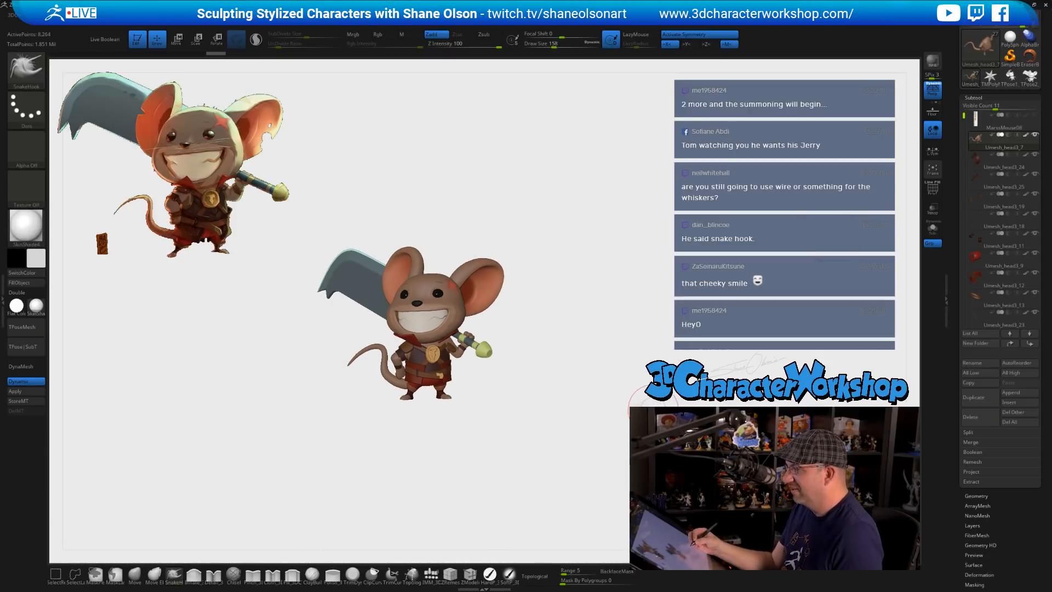
key(p)
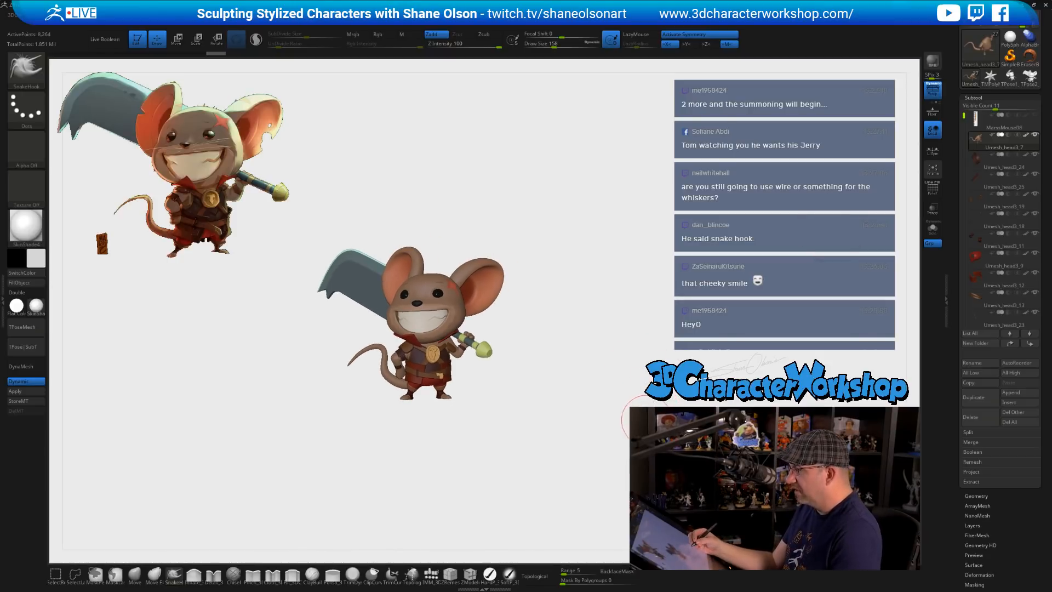
key(p)
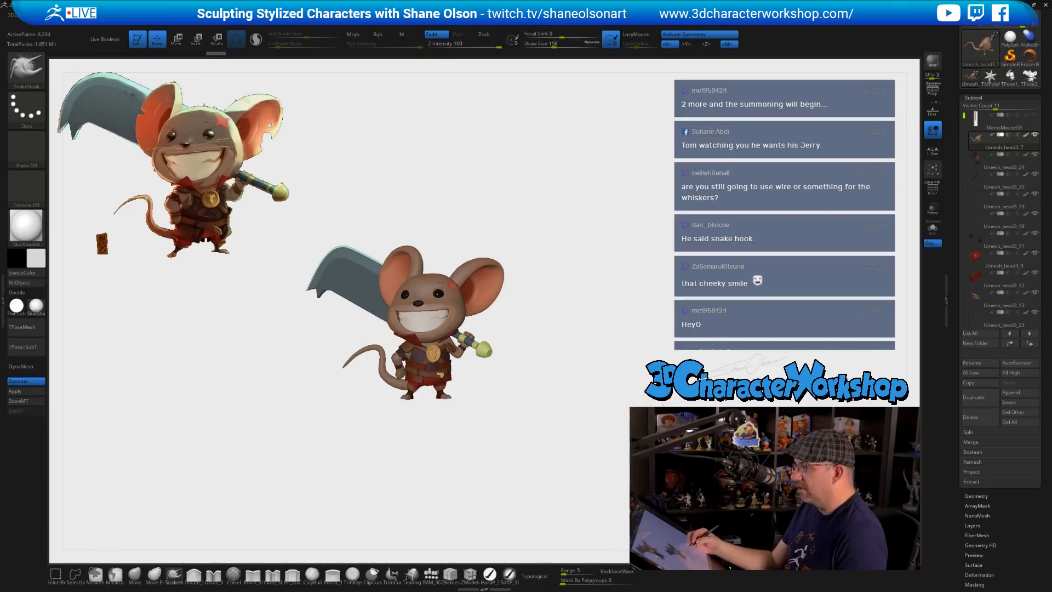
- Merge the medallion's disc subtool with the emblem subtool directly below it, checking the parts in wireframe
alt+drag(639, 366, 660, 435)
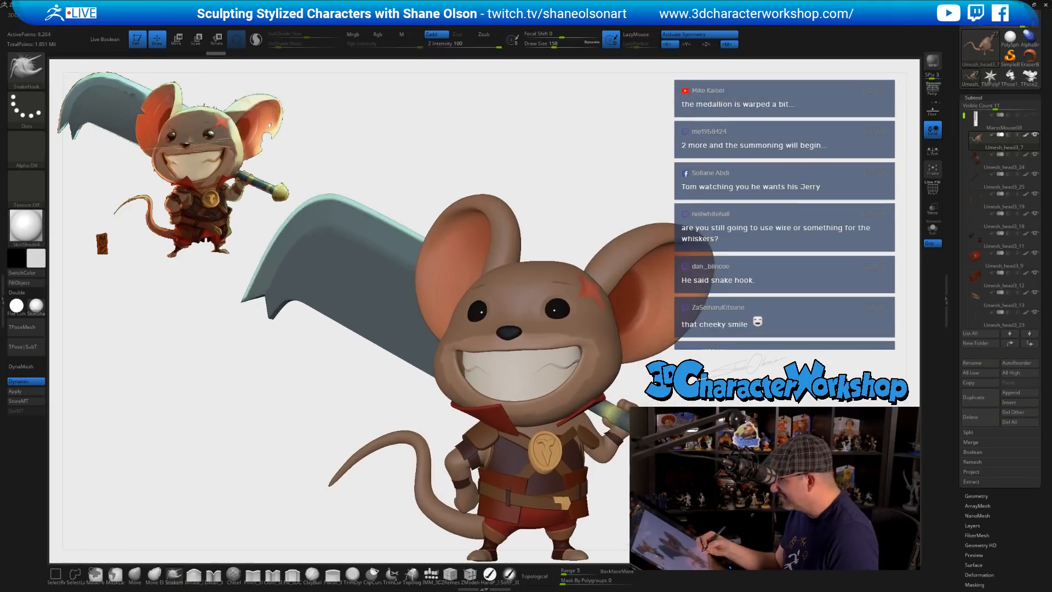
mouse_move(647, 519)
alt+mouse_down()
mouse_move(605, 473)
mouse_move(581, 466)
alt+mouse_up()
alt+drag(472, 379, 474, 383)
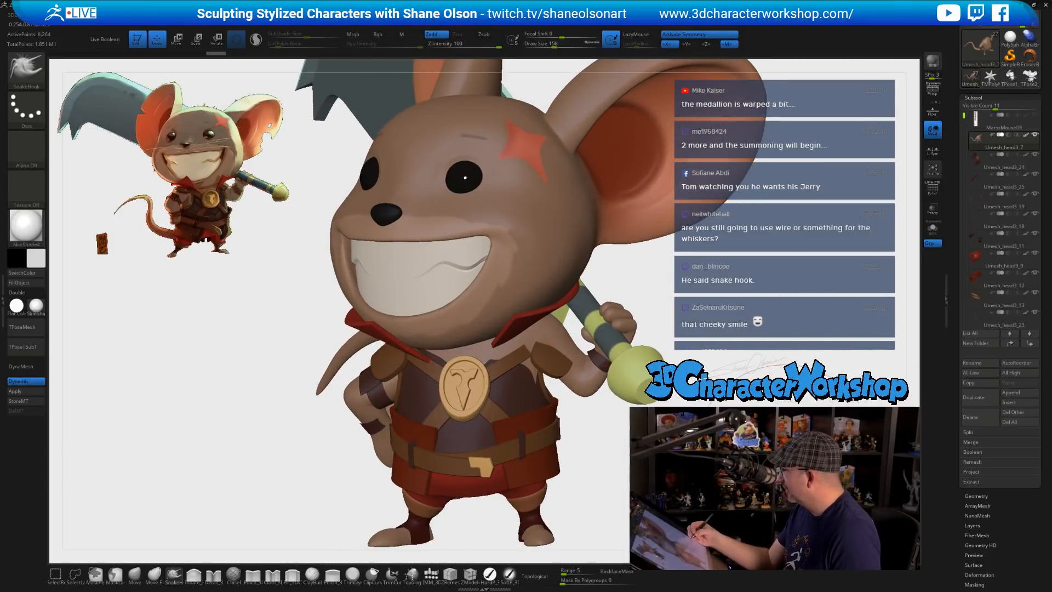
alt+click(463, 385)
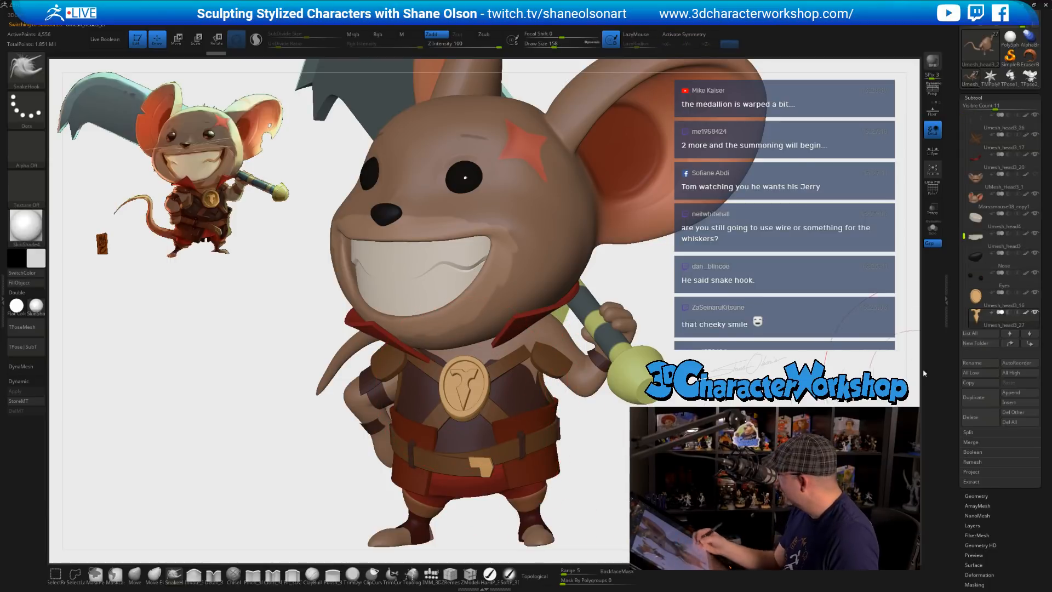
click(976, 298)
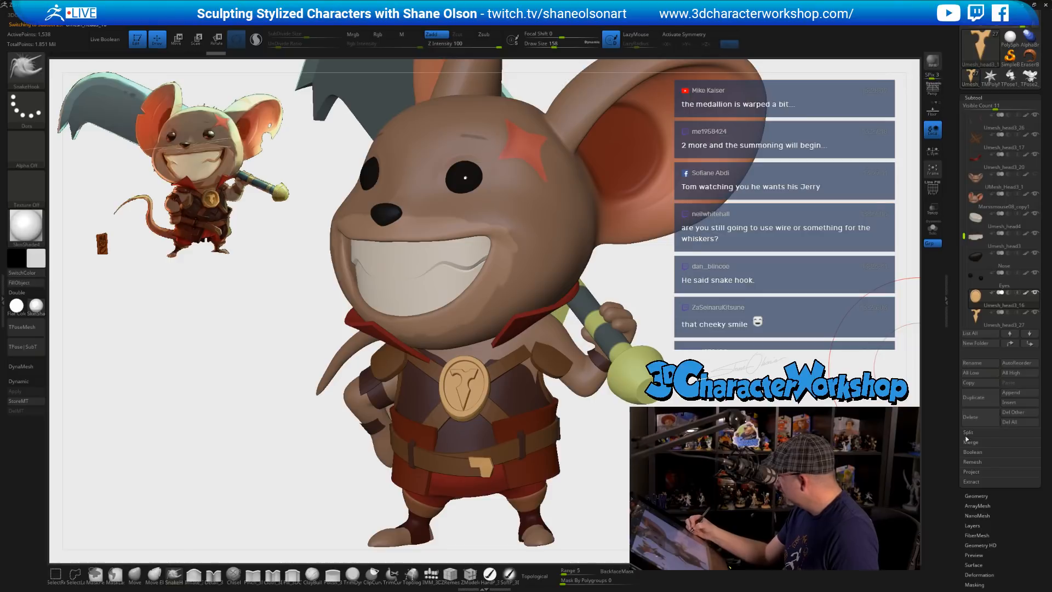
key(shift+f)
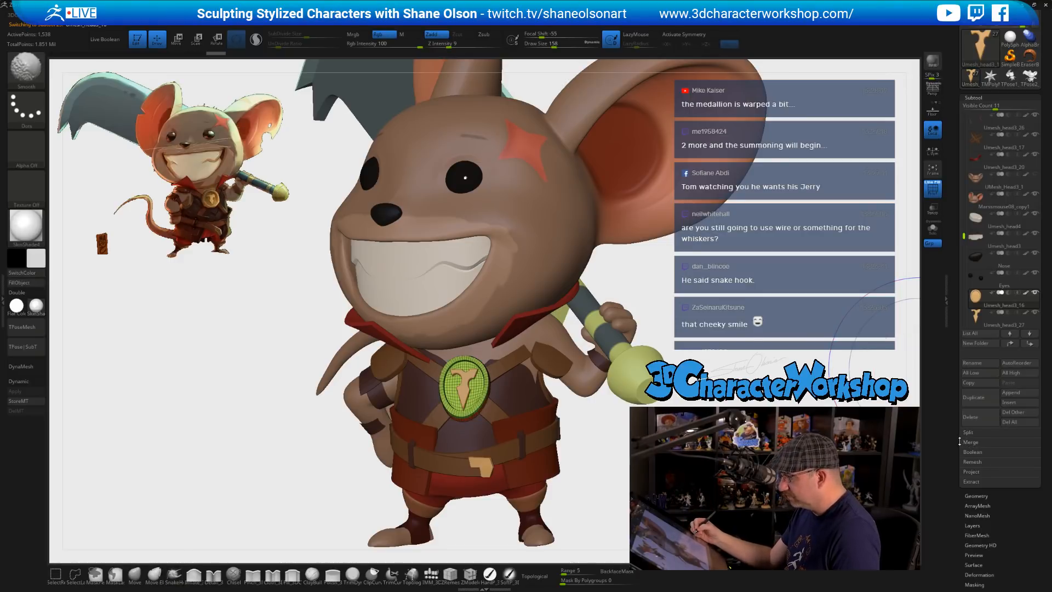
click(977, 495)
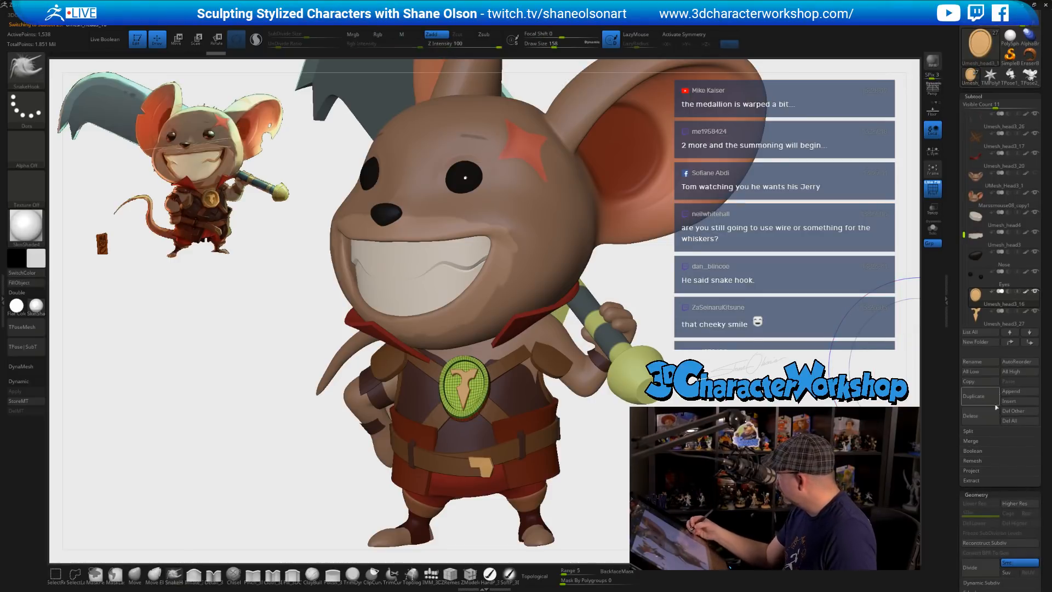
click(976, 317)
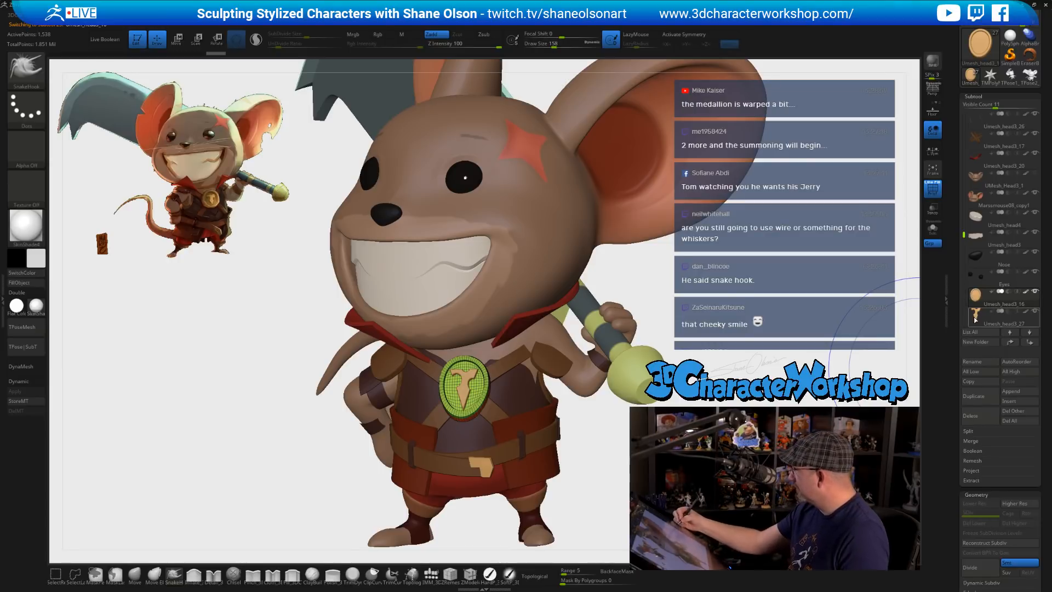
click(979, 270)
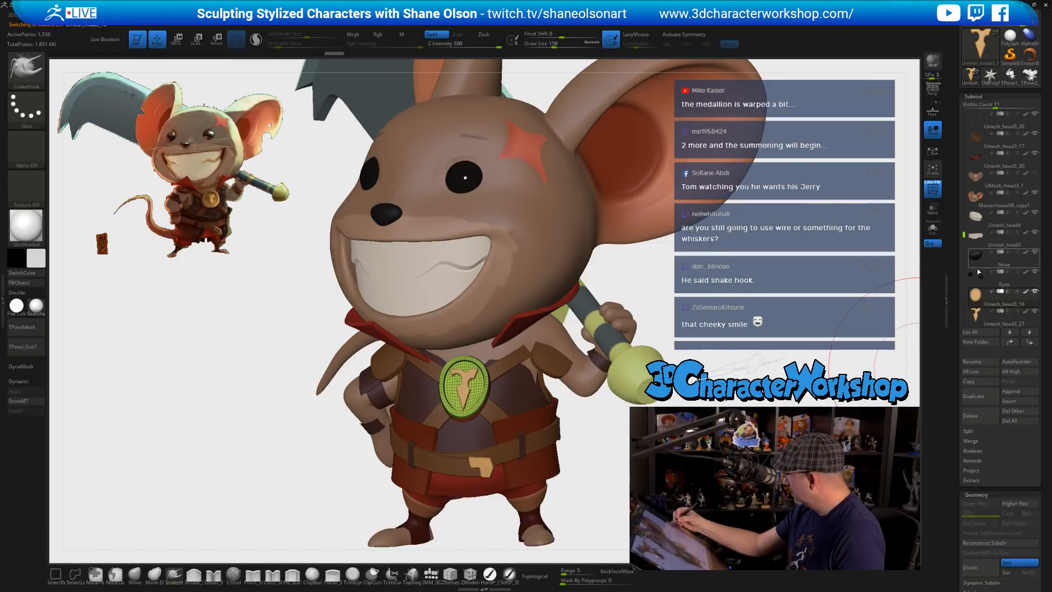
click(971, 442)
click(977, 450)
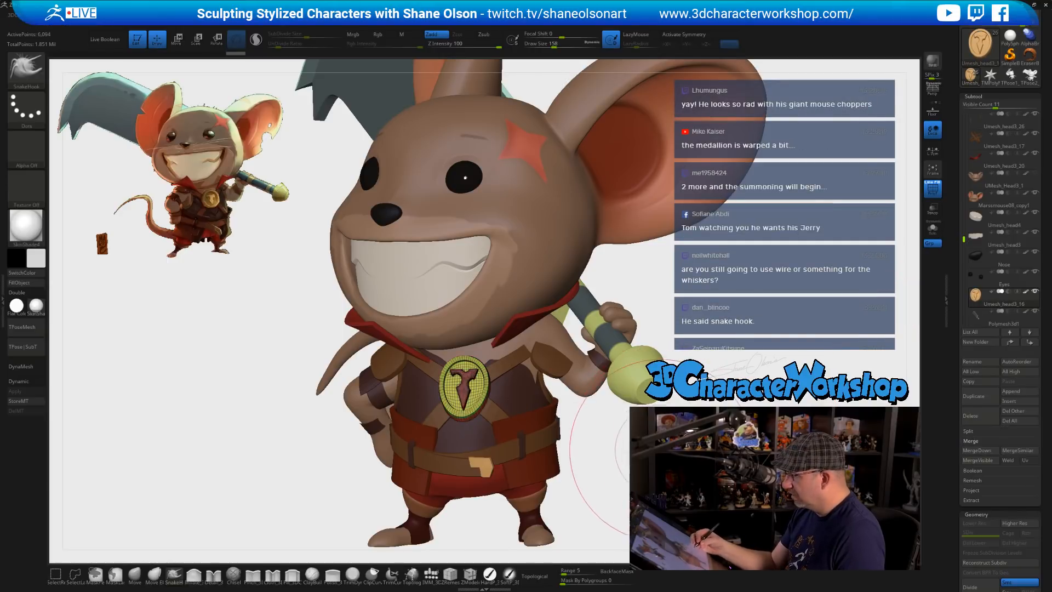
key(shift+f)
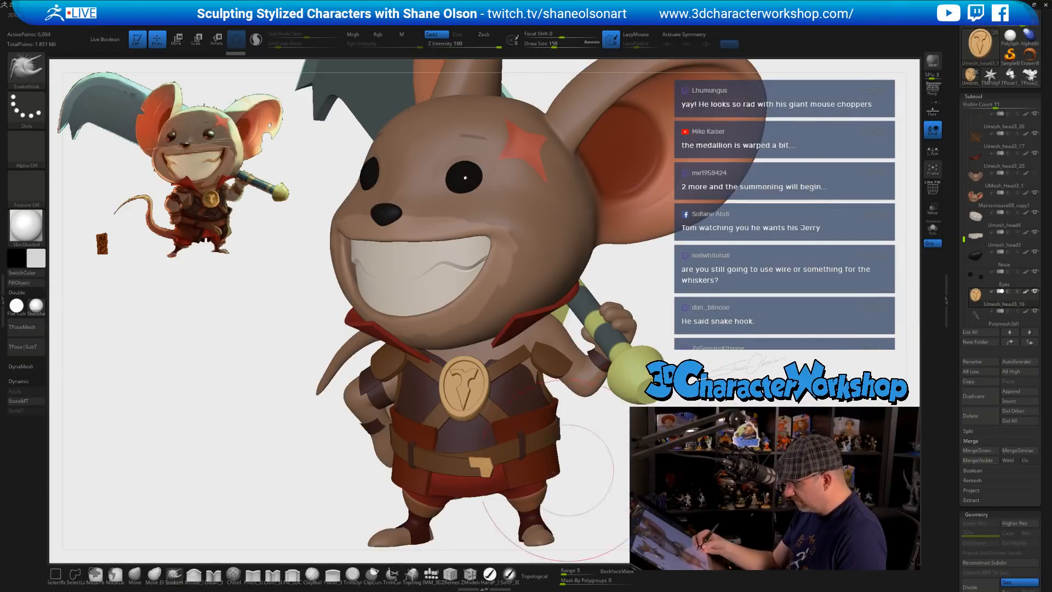
- Reshape the warped medallion into a rounder disc with the Move brush, topological mode off, reducing the draw size to 87
click(135, 574)
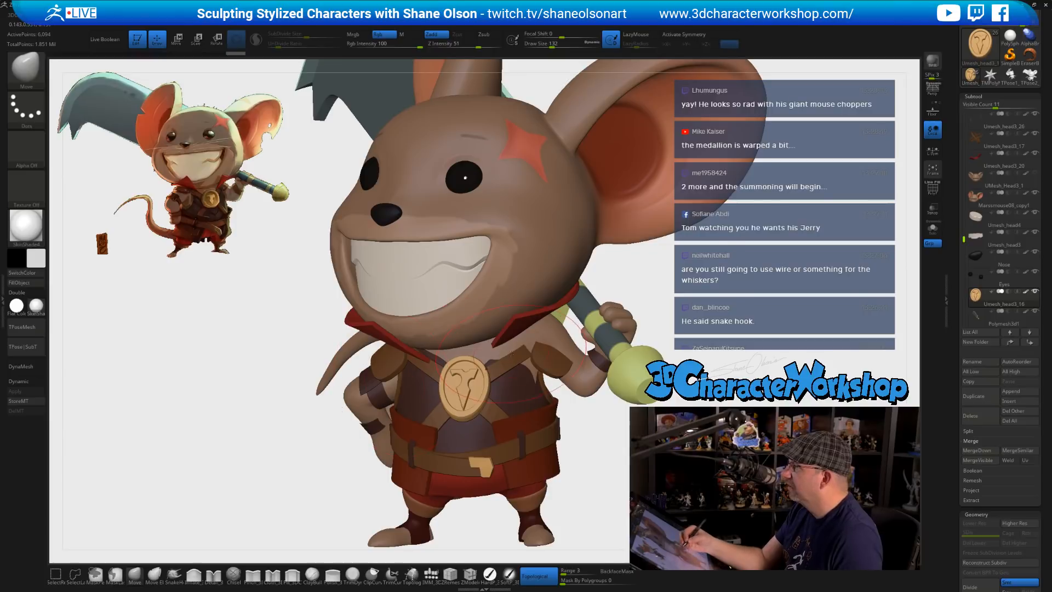
alt+drag(271, 435, 279, 483)
right_drag(471, 369, 471, 386)
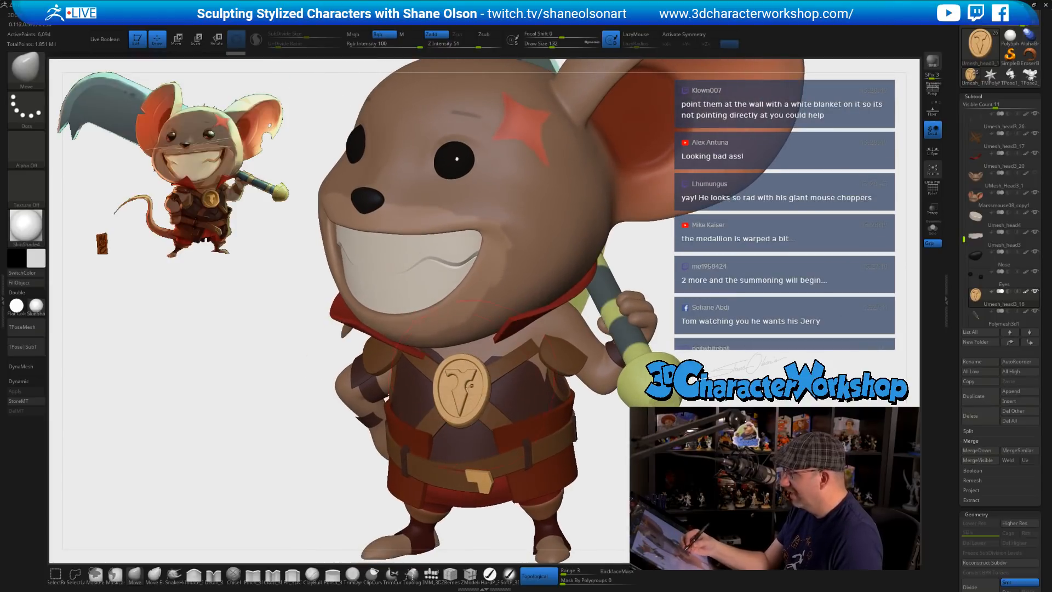
key([)
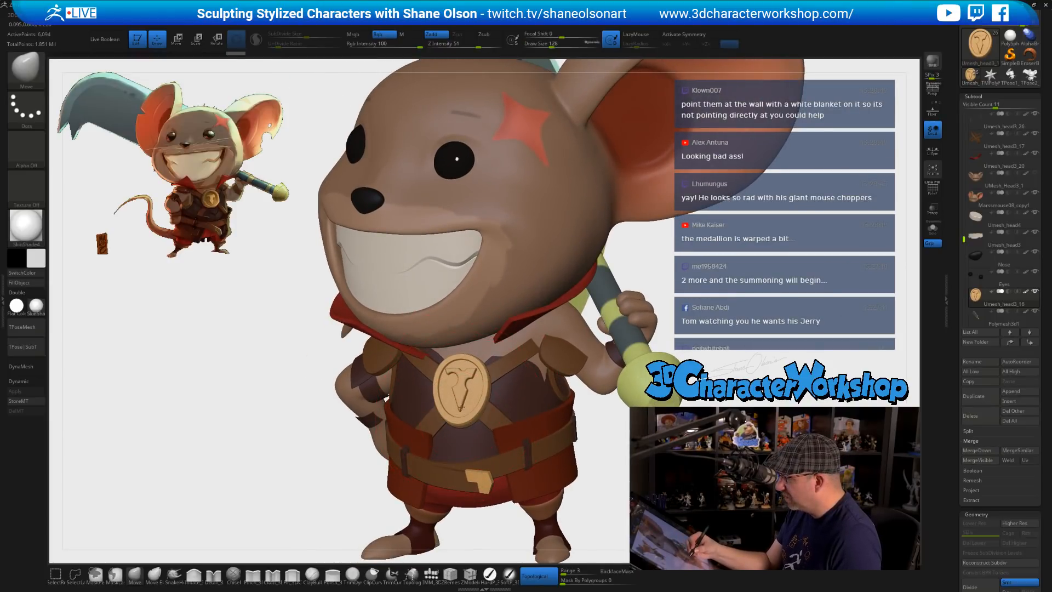
click(534, 577)
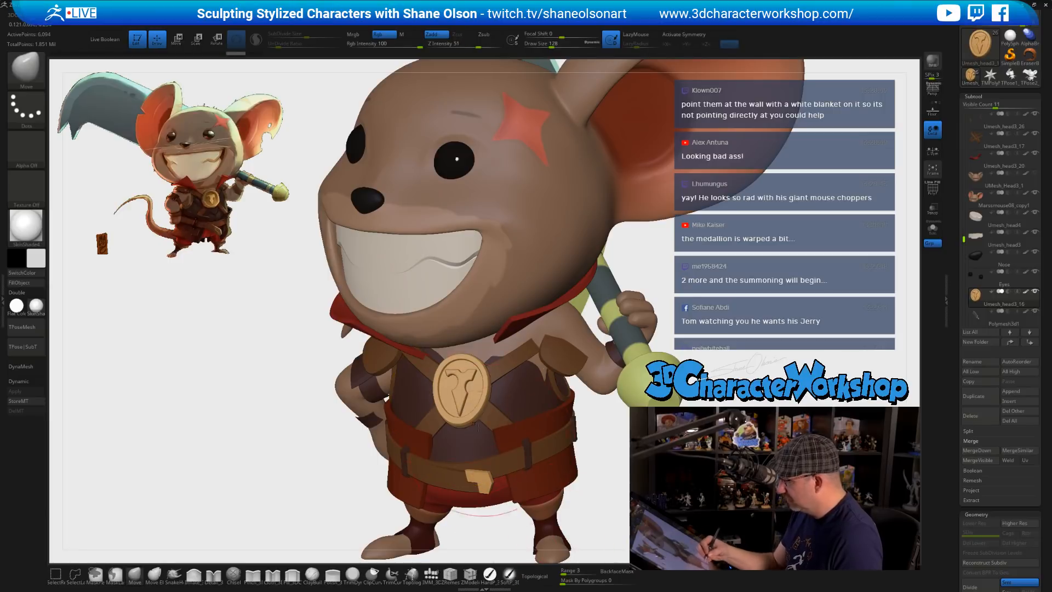
drag(458, 412, 459, 403)
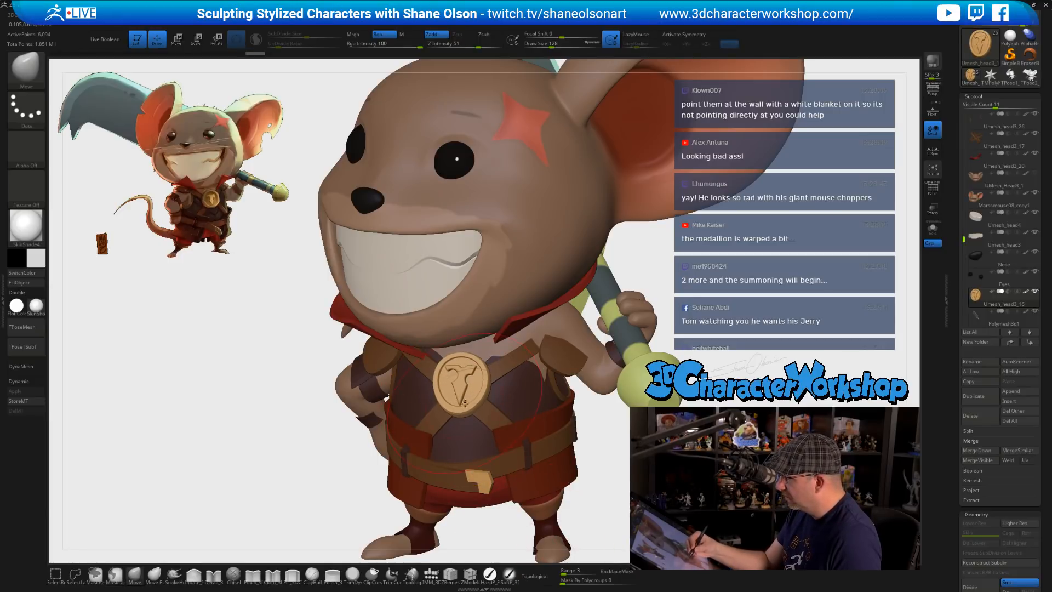
key([)
key([)
key([)
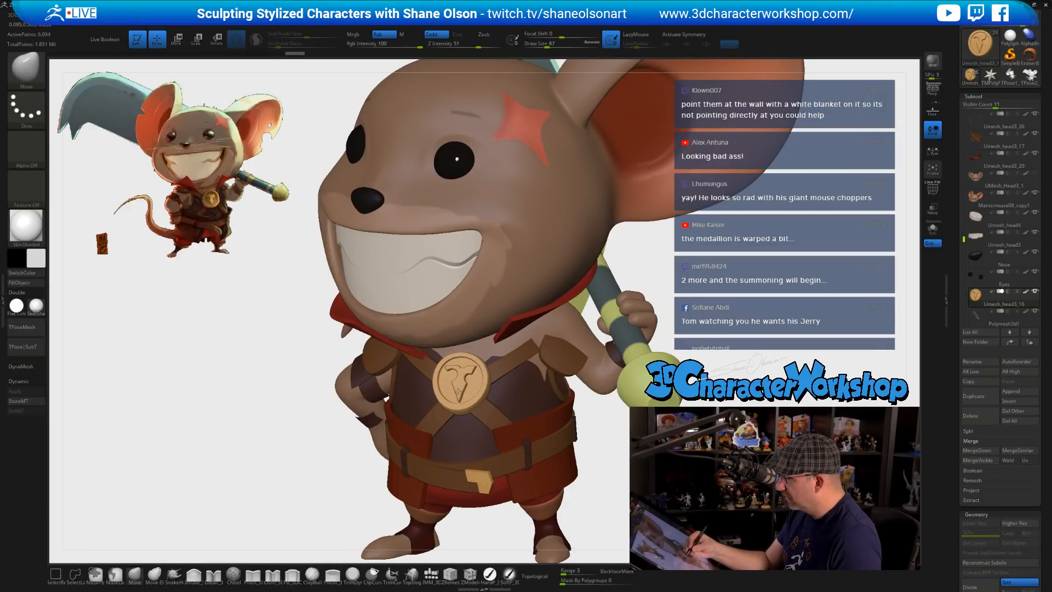
right_drag(458, 391, 480, 386)
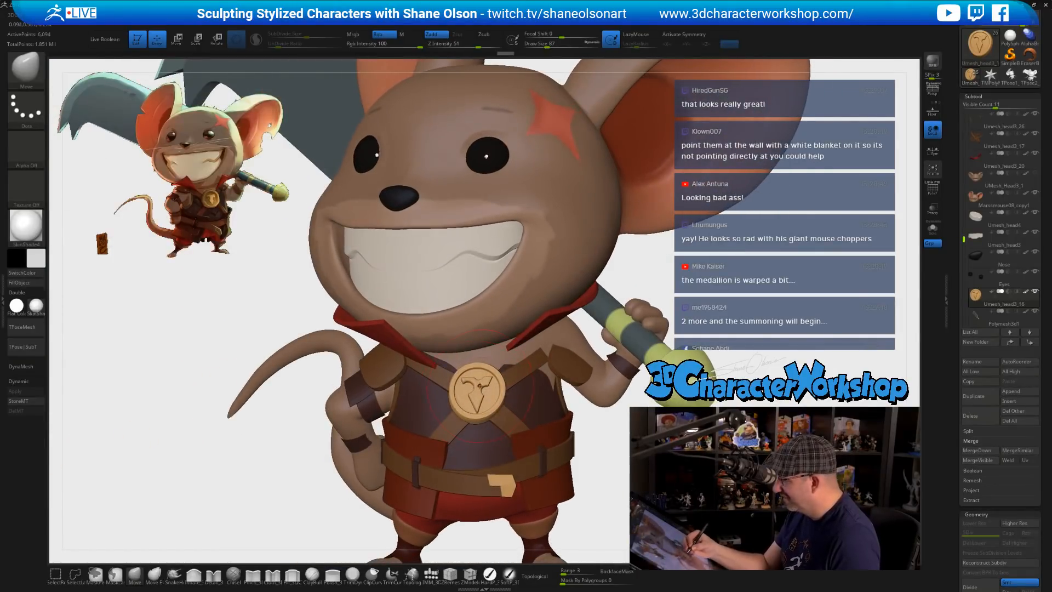
- Make the posed mouse head subtool active and switch the model to the flat, outlined toon-style material
ctrl+right_drag(561, 408, 556, 362)
right_drag(557, 362, 642, 375)
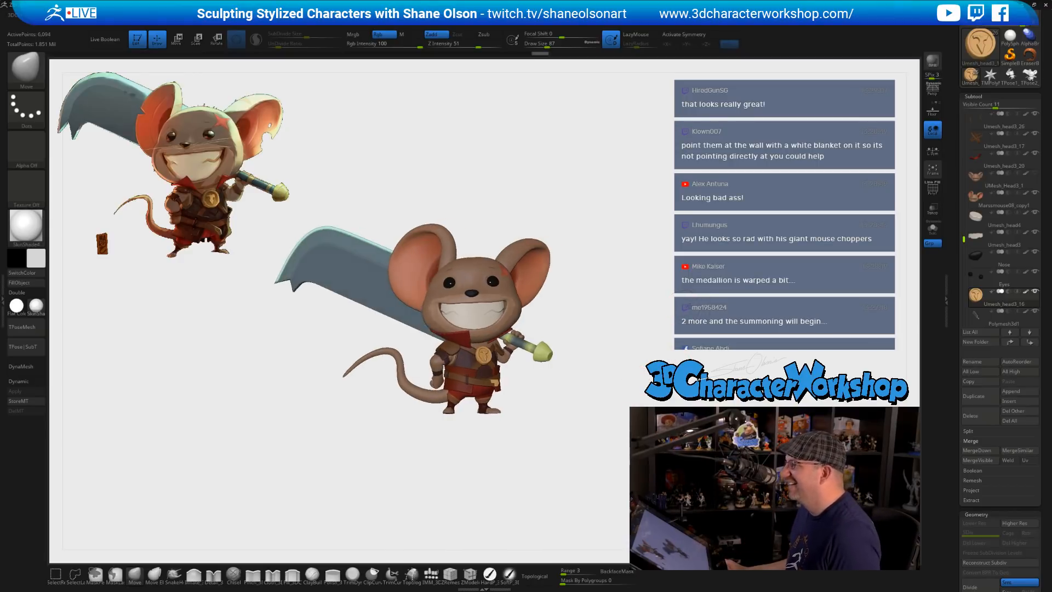
drag(686, 331, 686, 326)
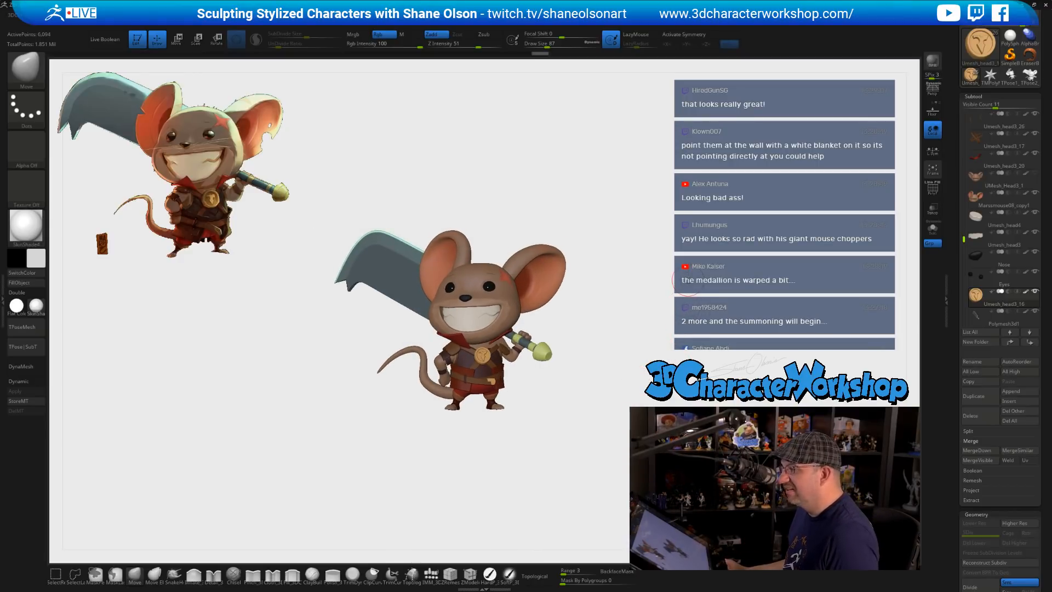
mouse_move(685, 281)
mouse_down()
mouse_move(486, 237)
mouse_move(505, 189)
mouse_up()
alt+click(461, 240)
key(s)
key(s)
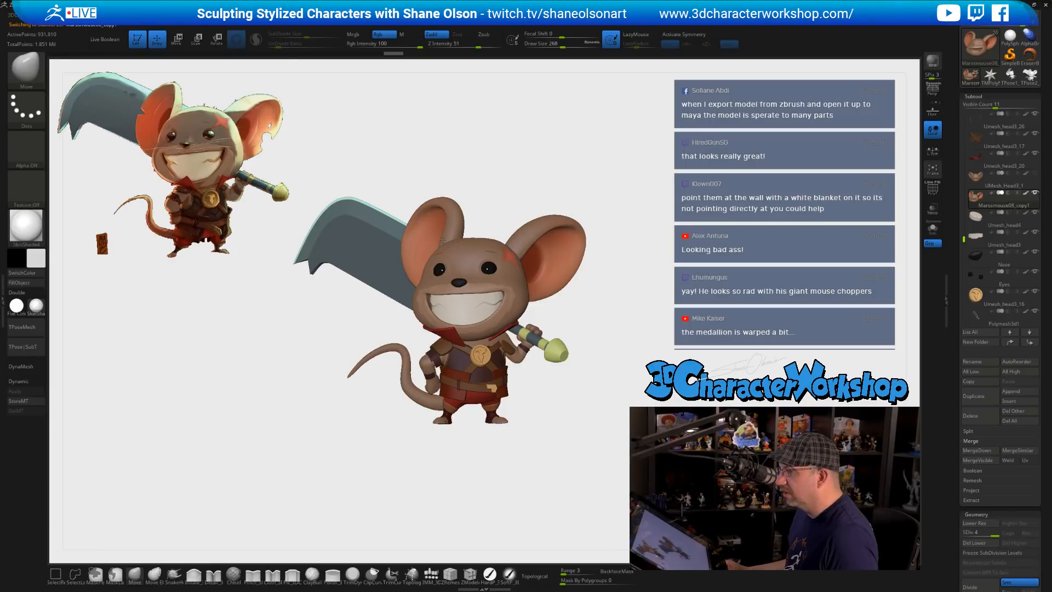
alt+drag(660, 162, 671, 166)
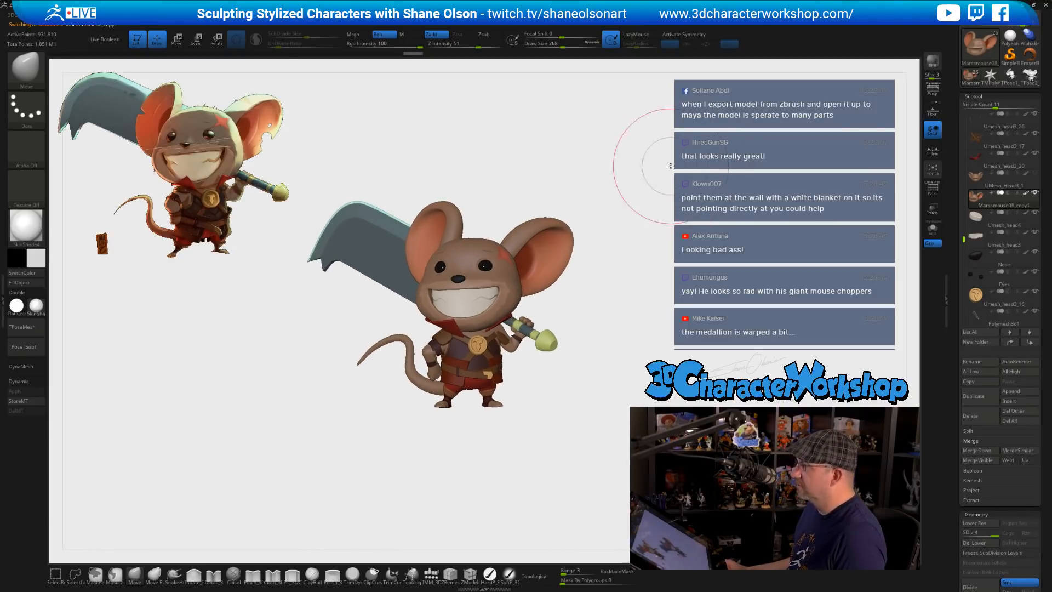
click(35, 305)
click(157, 320)
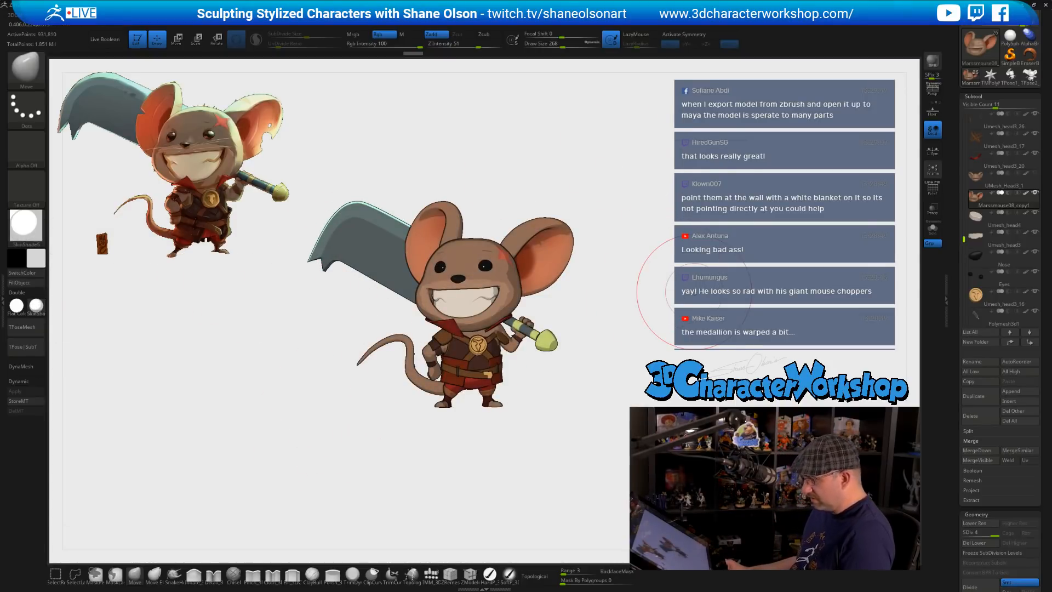
key(grave)
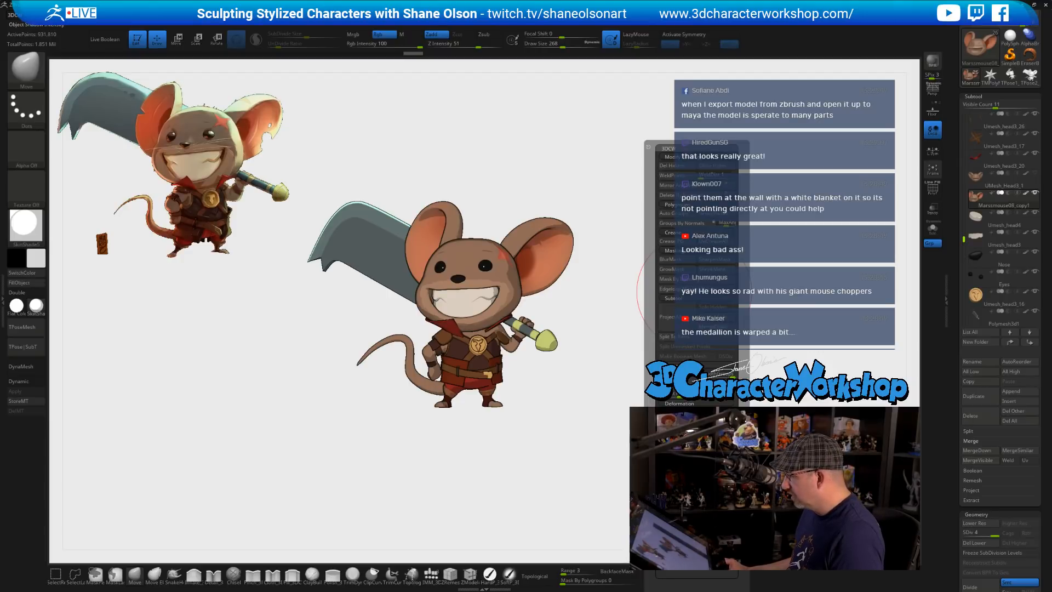
- Adjust the top of the mouse's head between the ears with the Move brush at draw size 140
mouse_move(725, 261)
alt+mouse_down()
mouse_move(679, 264)
mouse_move(693, 312)
alt+mouse_up()
key(s)
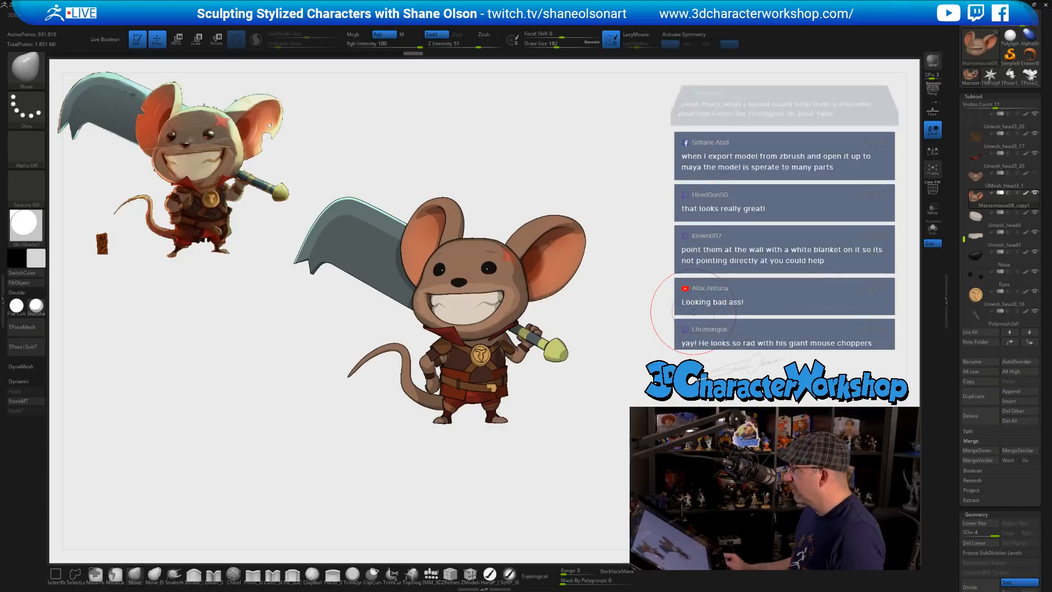
alt+drag(615, 387, 613, 410)
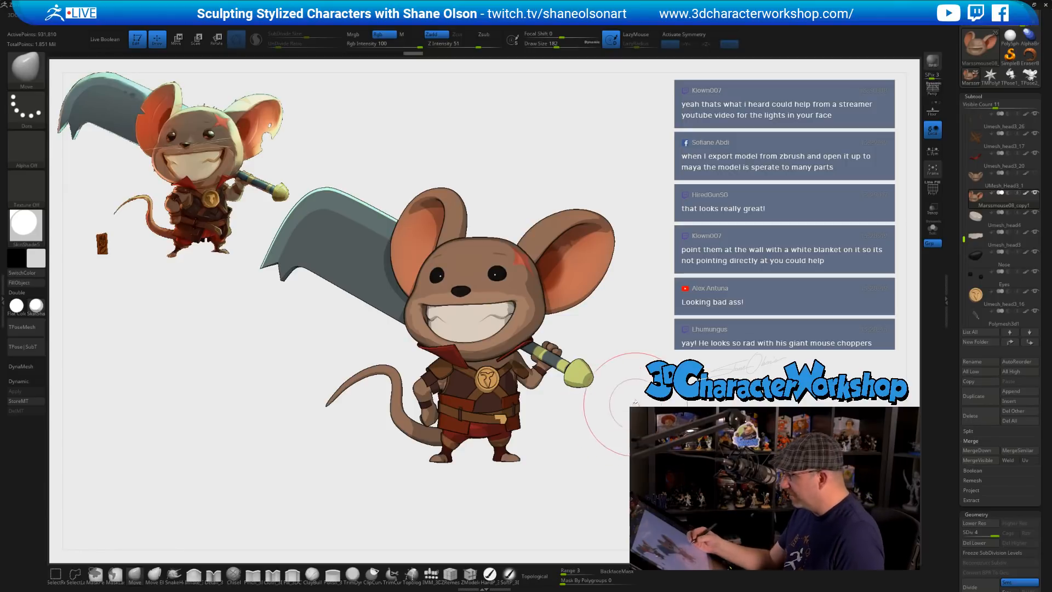
mouse_move(638, 404)
mouse_down()
mouse_move(632, 429)
mouse_move(648, 490)
mouse_move(678, 464)
mouse_move(651, 438)
mouse_move(644, 468)
mouse_move(658, 463)
mouse_move(664, 496)
mouse_up()
key(bracketleft)
key(bracketleft)
key(bracketleft)
key(bracketleft)
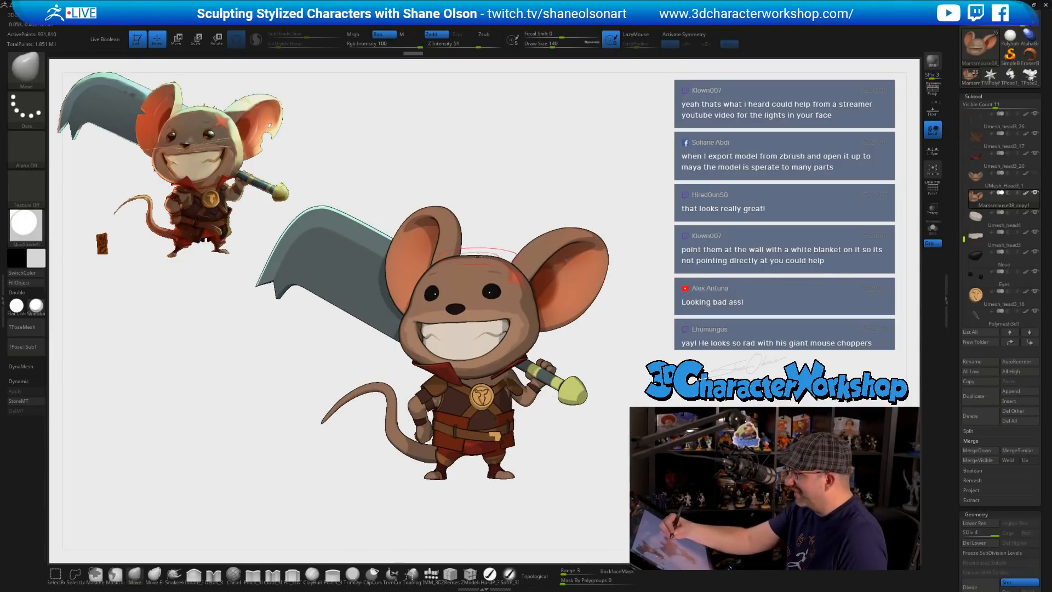
drag(481, 188, 484, 233)
key(s)
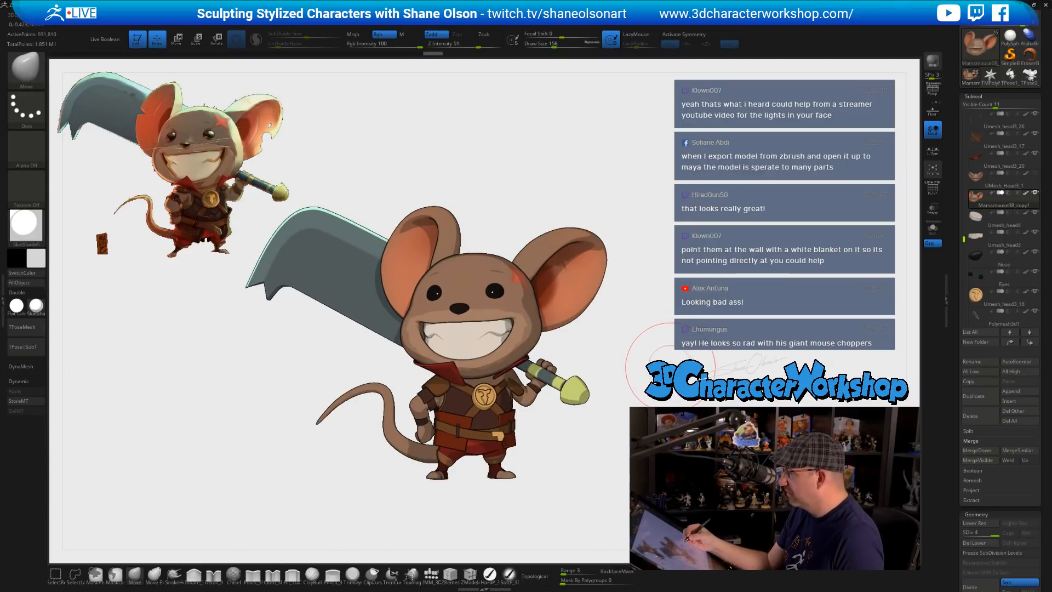
- Delete the leftover unposed head subtool UMesh_Head3_1 together with a duplicate made of it
drag(670, 366, 658, 384)
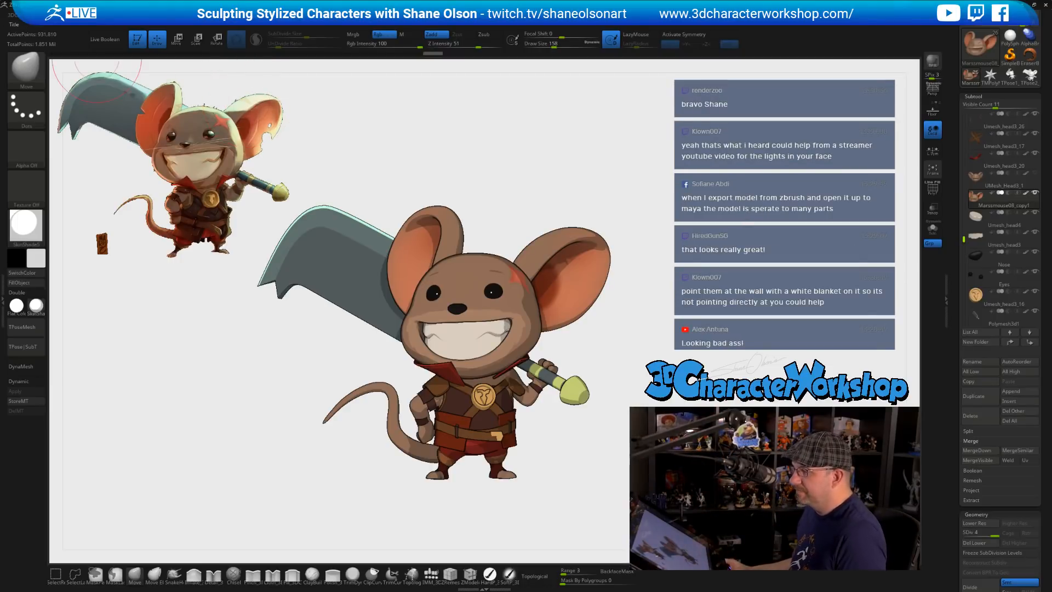
alt+drag(612, 151, 600, 177)
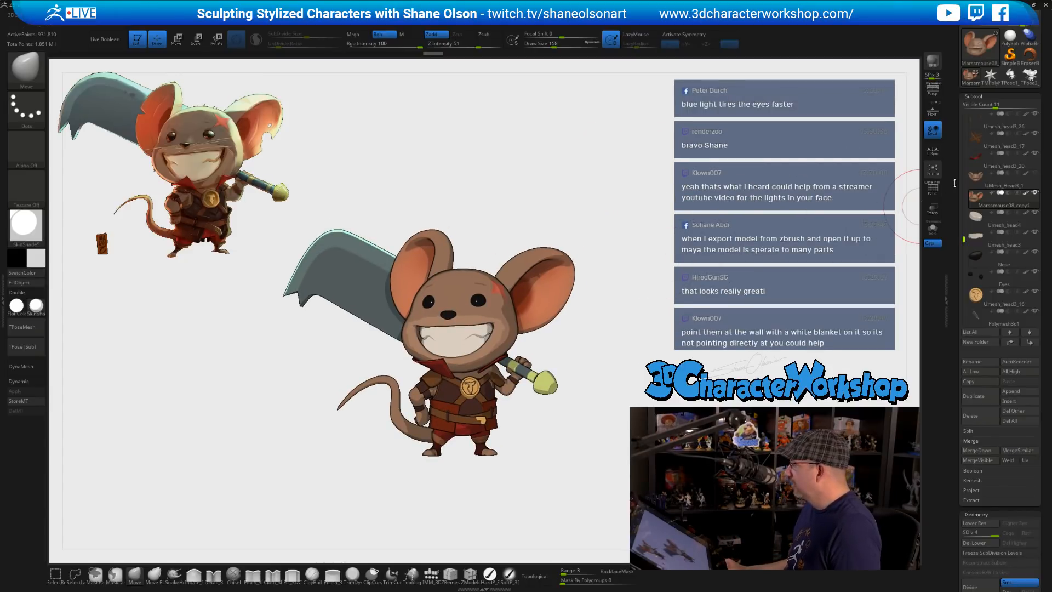
click(972, 181)
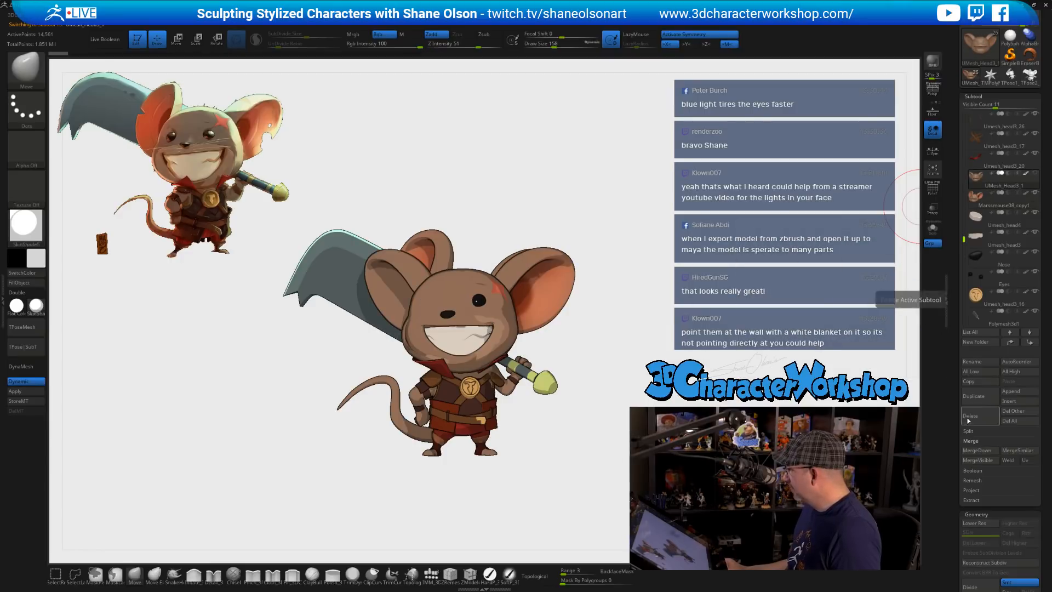
click(981, 397)
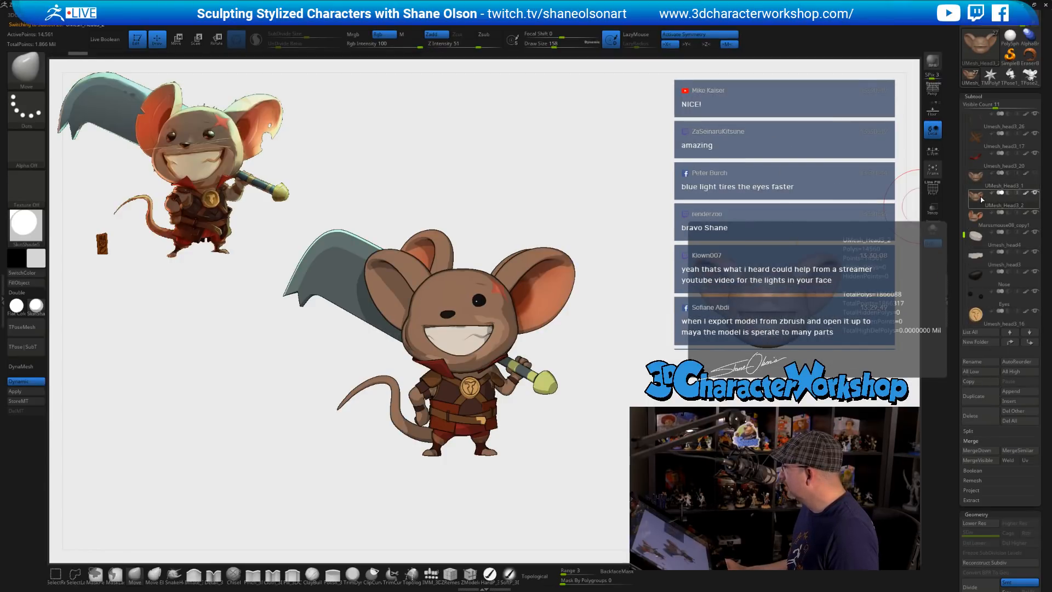
click(974, 177)
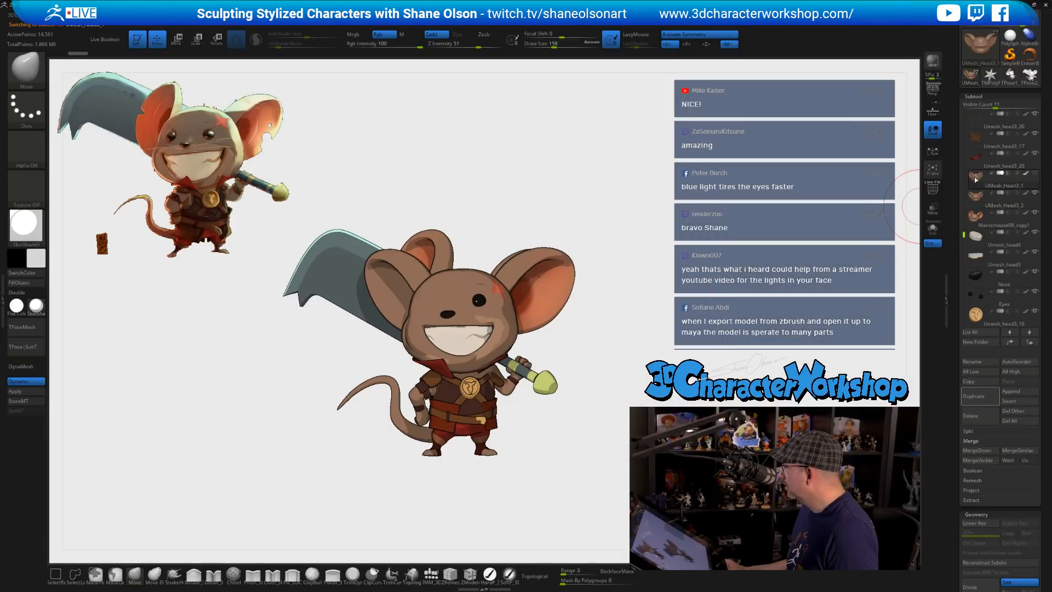
click(980, 417)
click(838, 435)
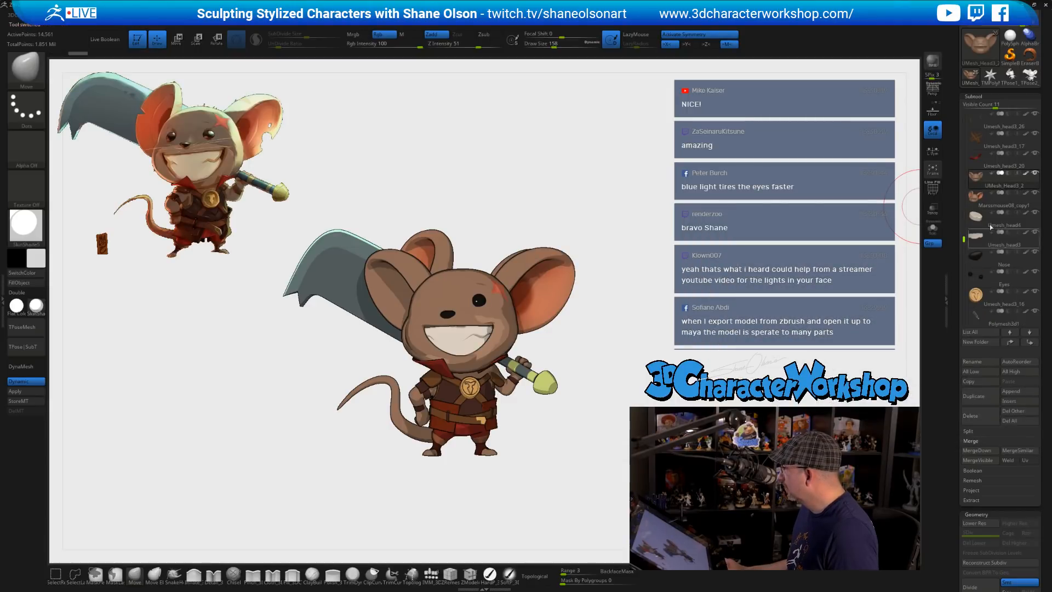
click(980, 416)
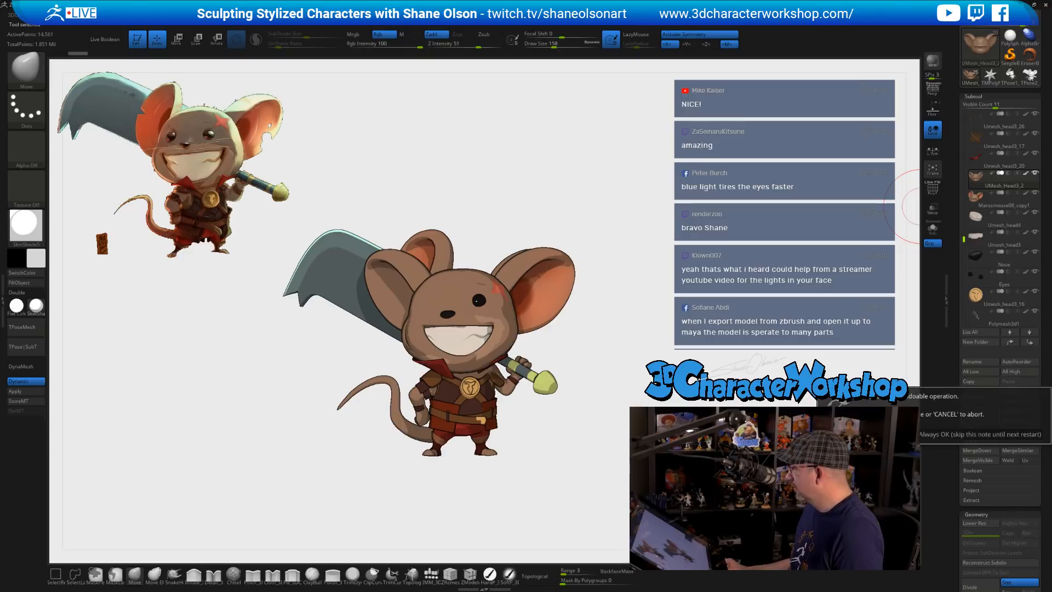
click(839, 436)
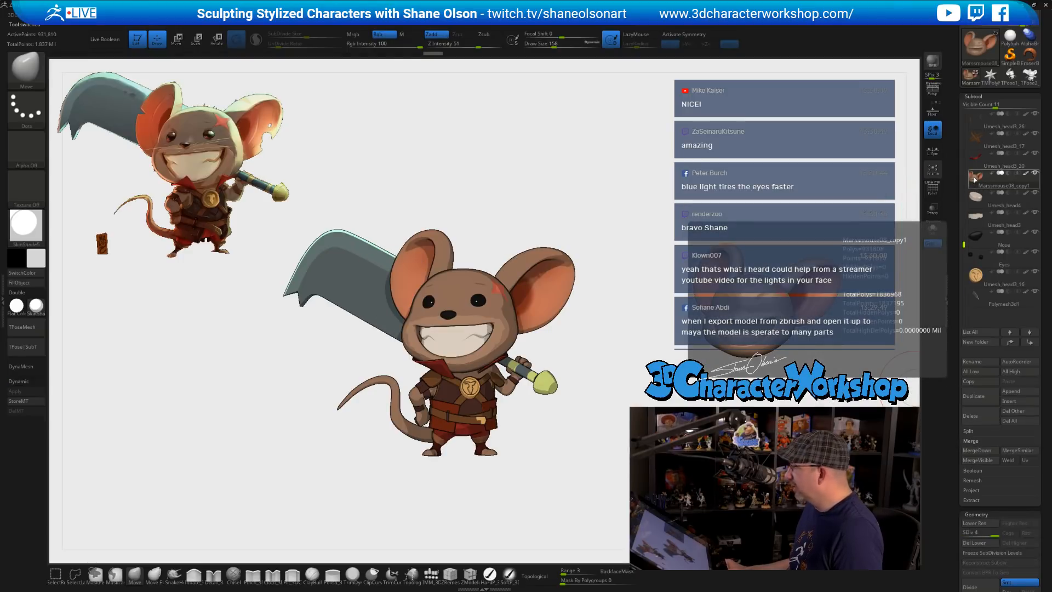
- Duplicate the posed mouse head subtool and turn on Live Boolean
click(971, 398)
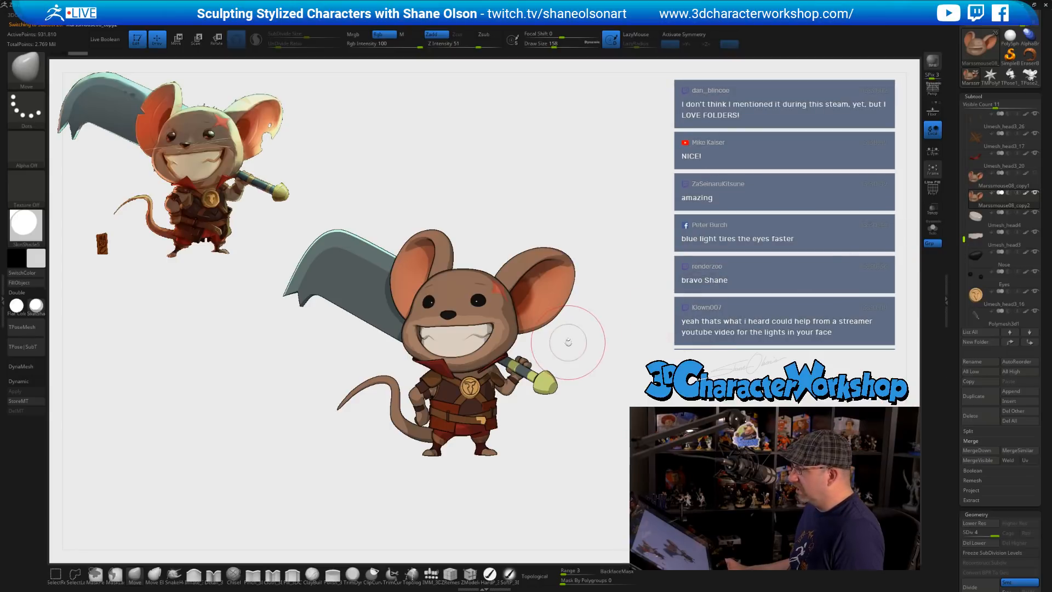
alt+drag(638, 271, 635, 265)
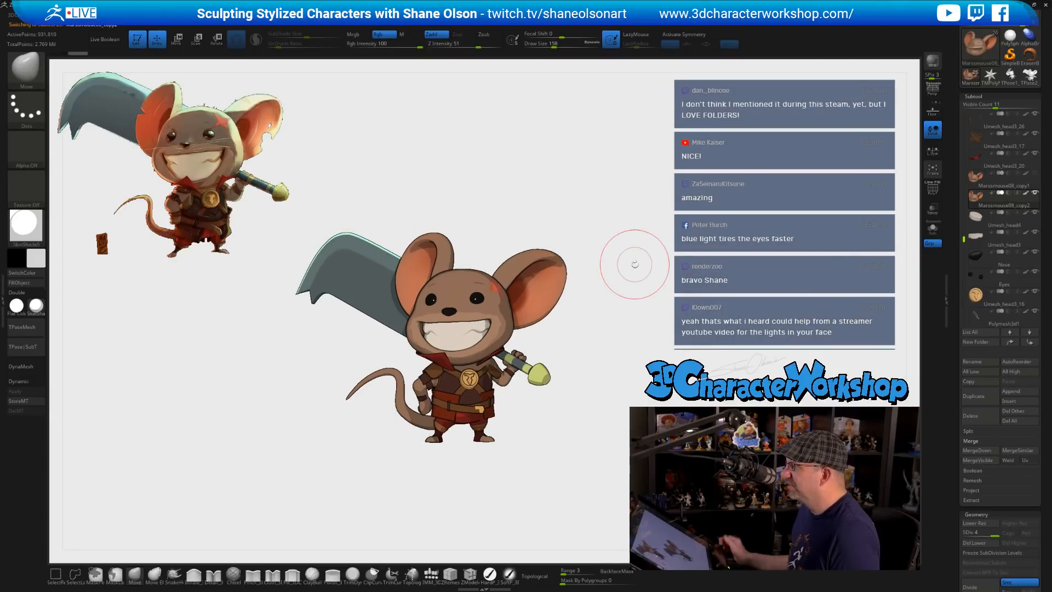
alt+drag(603, 390, 601, 351)
mouse_move(601, 351)
alt+mouse_down()
mouse_move(605, 400)
mouse_move(573, 404)
mouse_move(599, 434)
mouse_move(609, 425)
alt+mouse_up()
key(s)
alt+drag(607, 381, 607, 431)
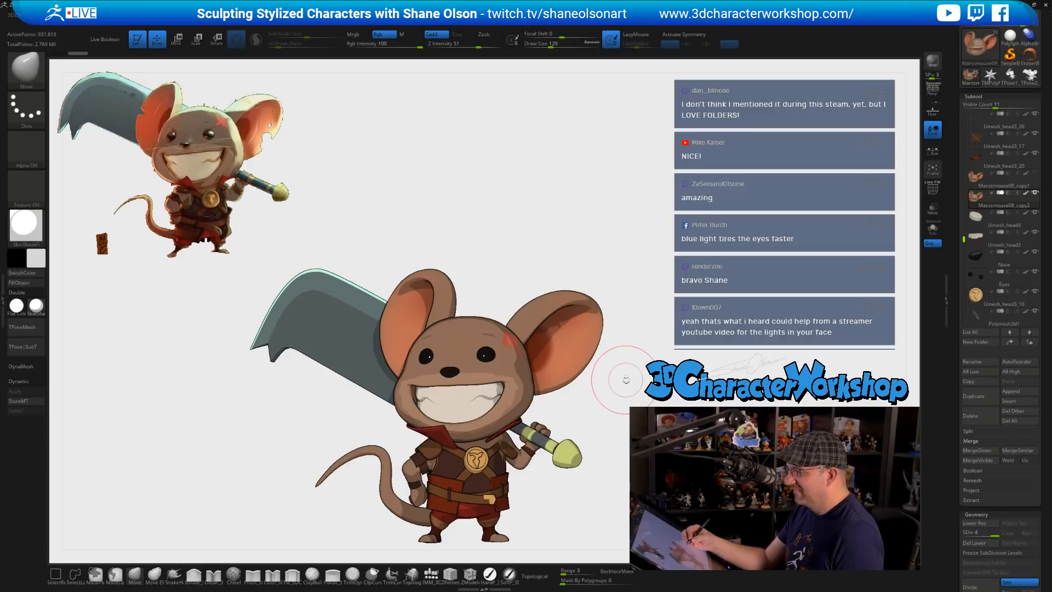
click(108, 39)
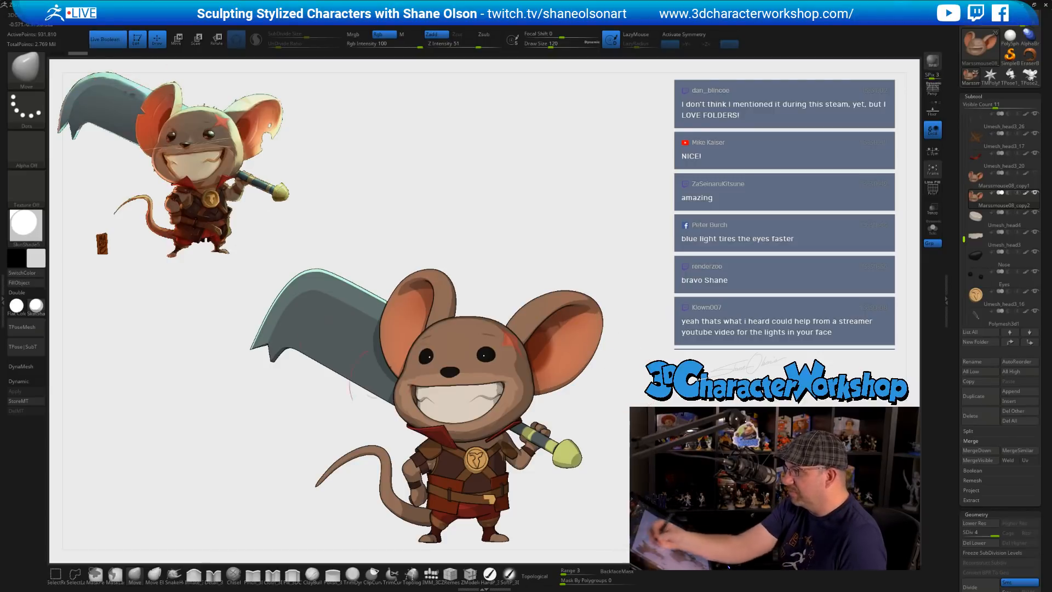
- Choose the Cylinder primitive from the insert-mesh brush and reduce the draw size to 54
click(431, 575)
click(282, 67)
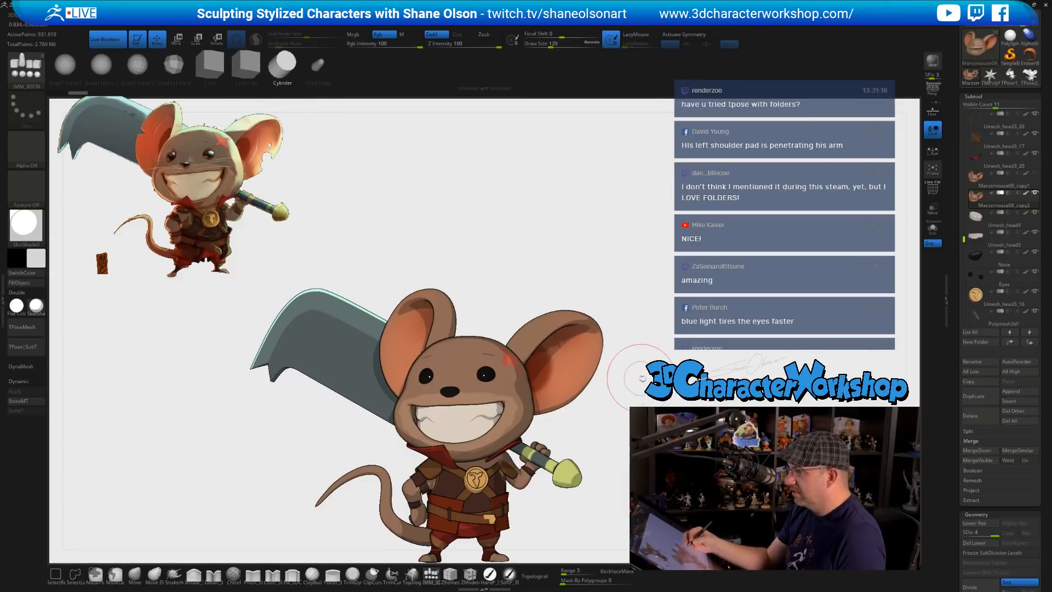
key(bracketleft)
key(bracketleft)
key(bracketleft)
key(bracketleft)
alt+drag(633, 387, 628, 424)
key(bracketleft)
key(bracketleft)
key(bracketleft)
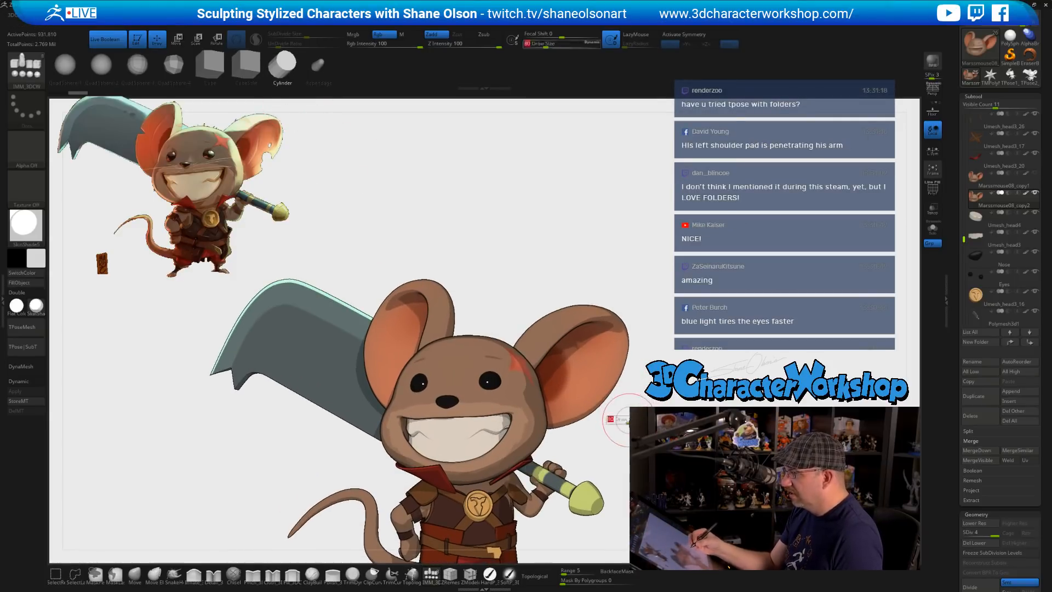
- Drop the duplicated head to a lower subdivision level and delete its higher levels so a mesh can be inserted
click(597, 402)
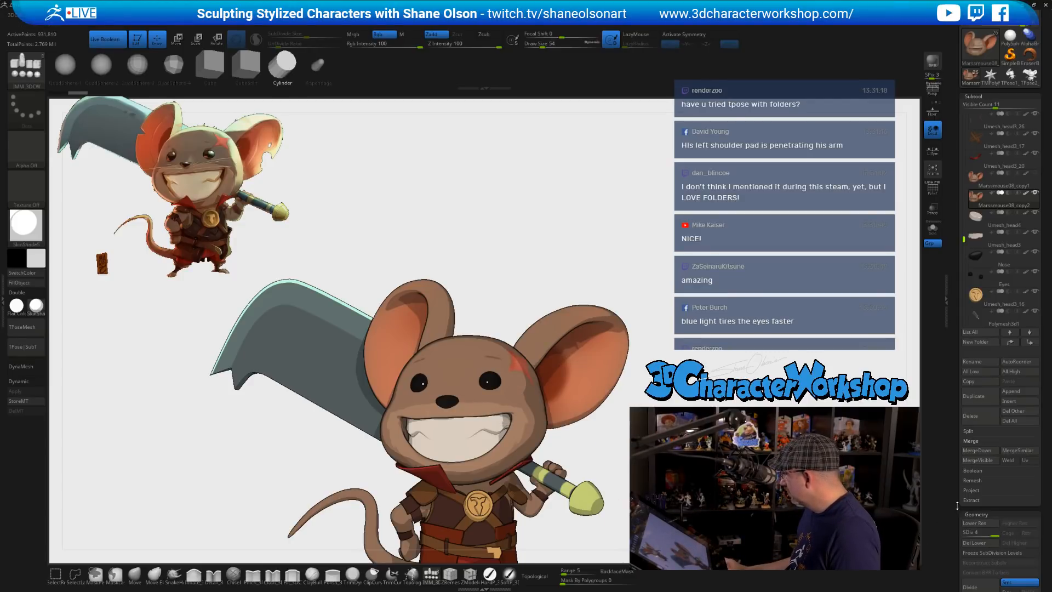
drag(946, 523, 966, 482)
click(1031, 492)
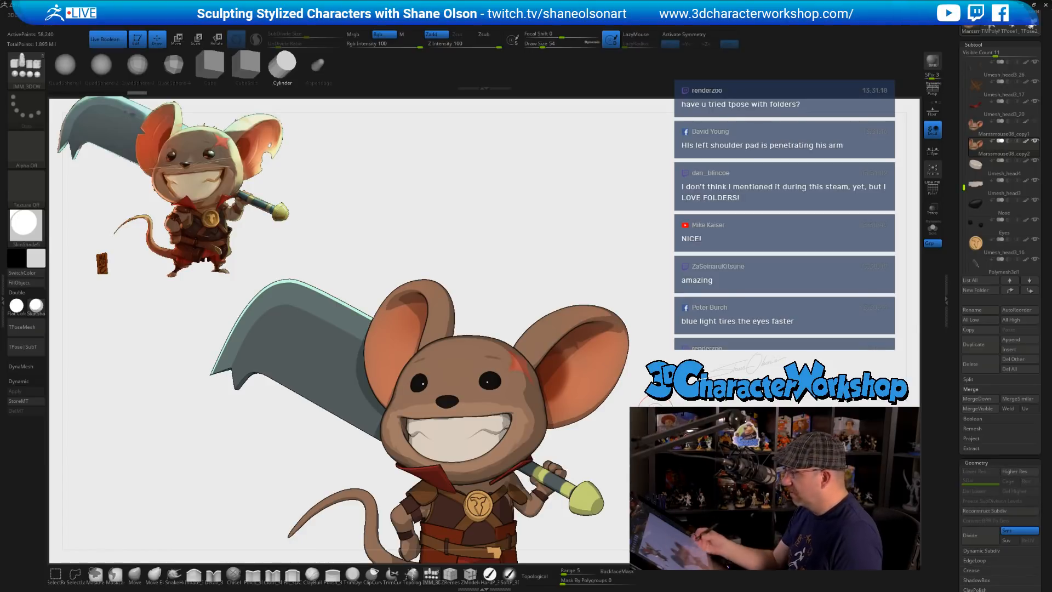
- Insert a small cylinder over the outer edge of the ear on the sword-handle side, reposition it, and split it into its own subtool
drag(592, 396, 596, 408)
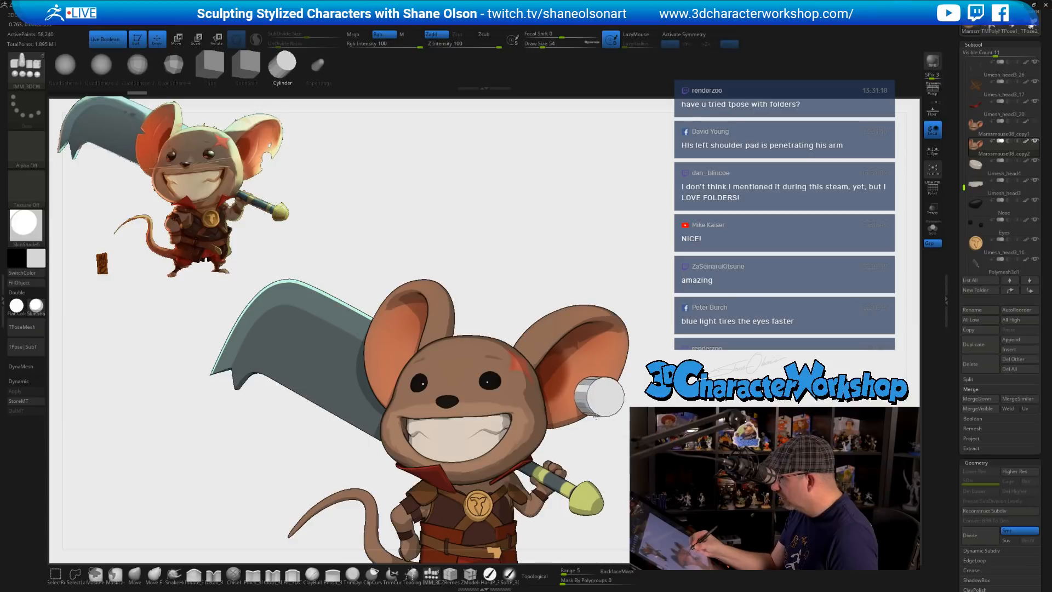
drag(595, 414, 504, 416)
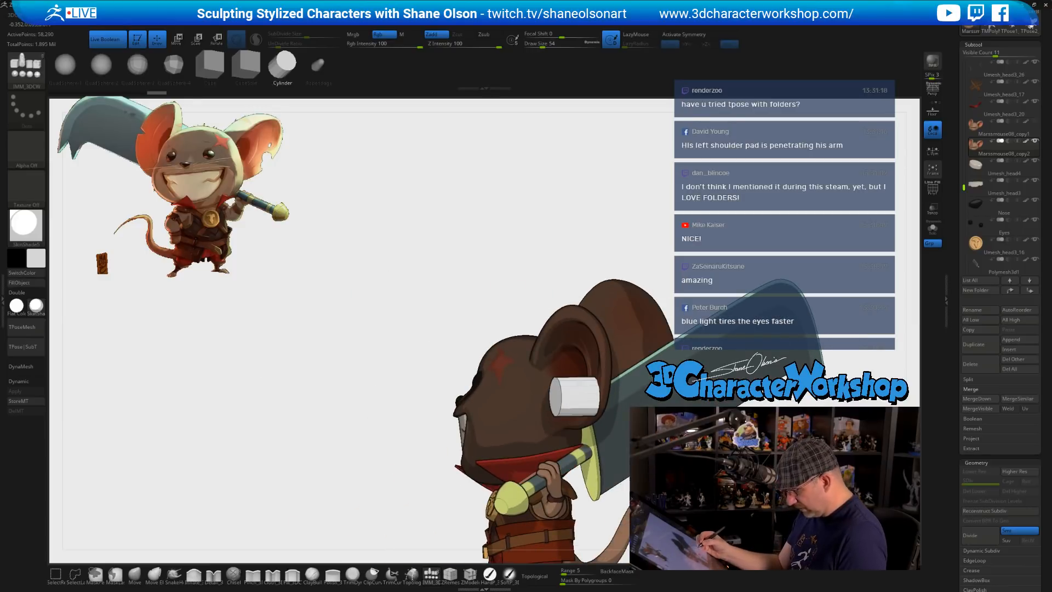
key(w)
mouse_move(570, 397)
mouse_down()
mouse_move(547, 402)
mouse_move(578, 398)
mouse_up()
drag(605, 462, 696, 462)
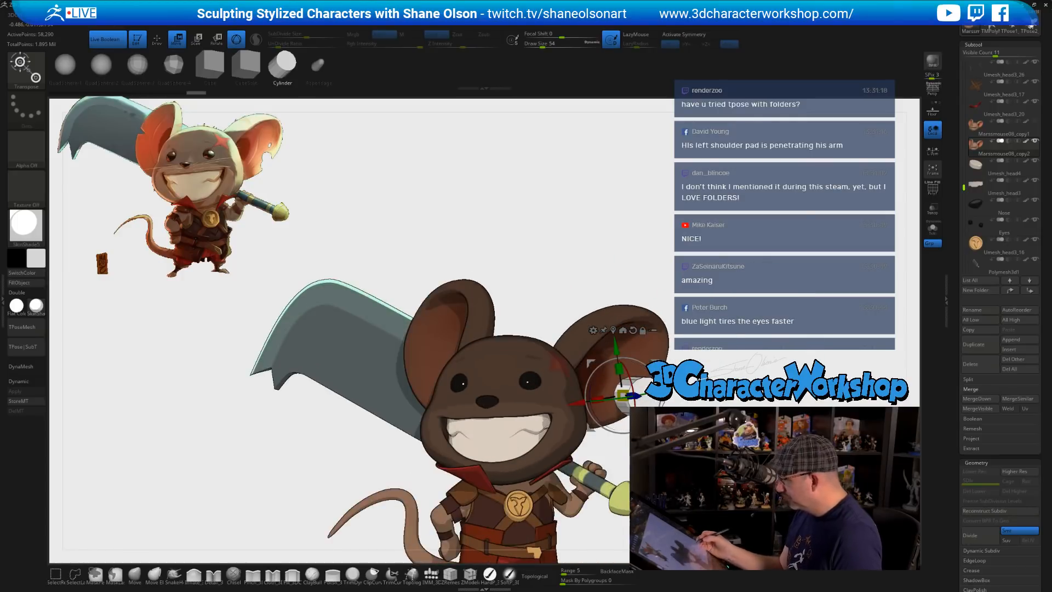
key(space)
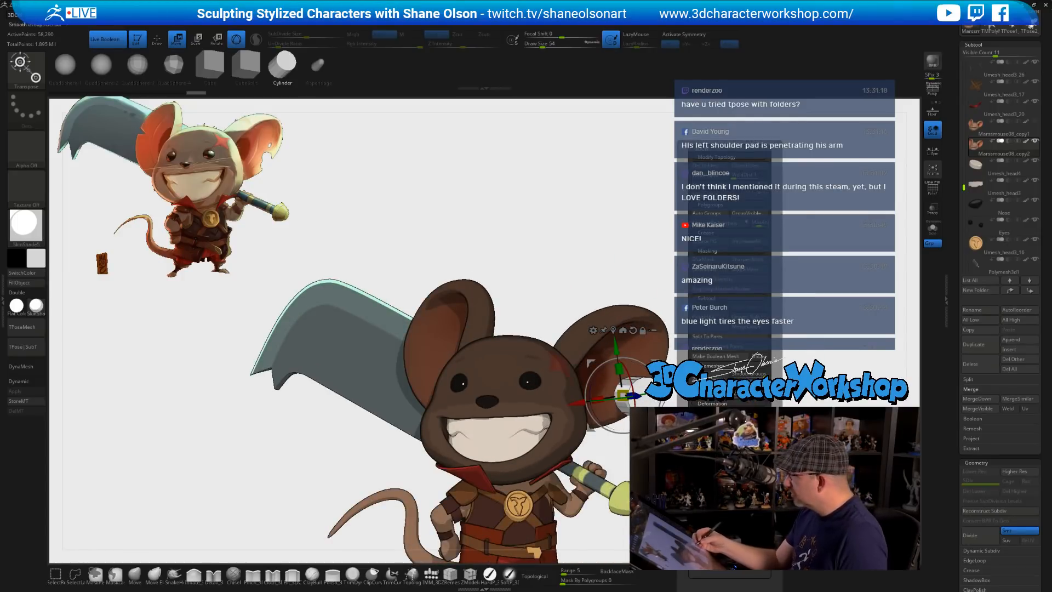
click(726, 345)
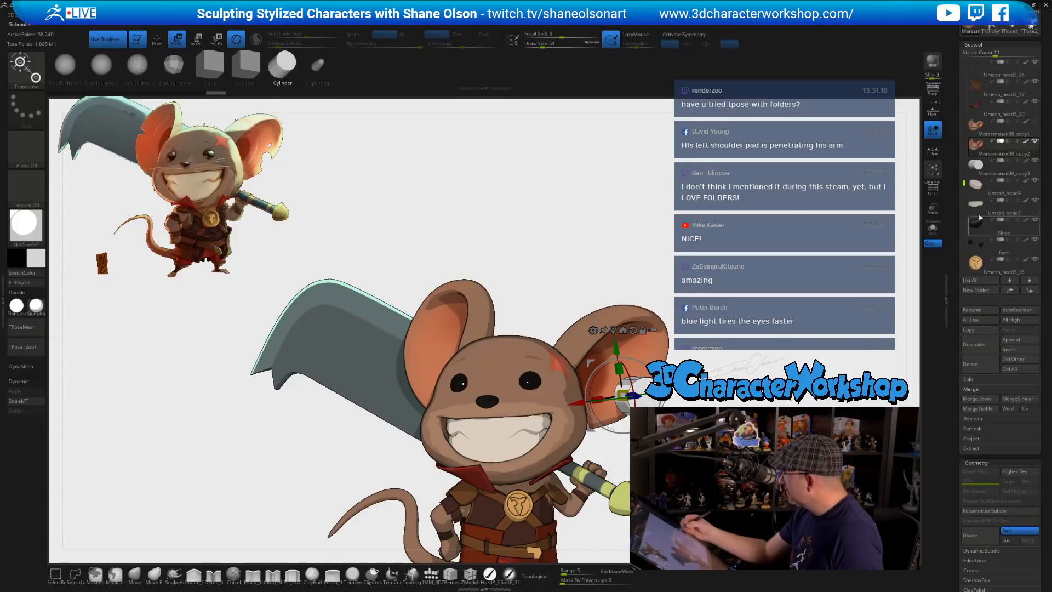
- Delete the duplicated head subtool, keeping the cylinder, and make the original posed head visible again
click(978, 147)
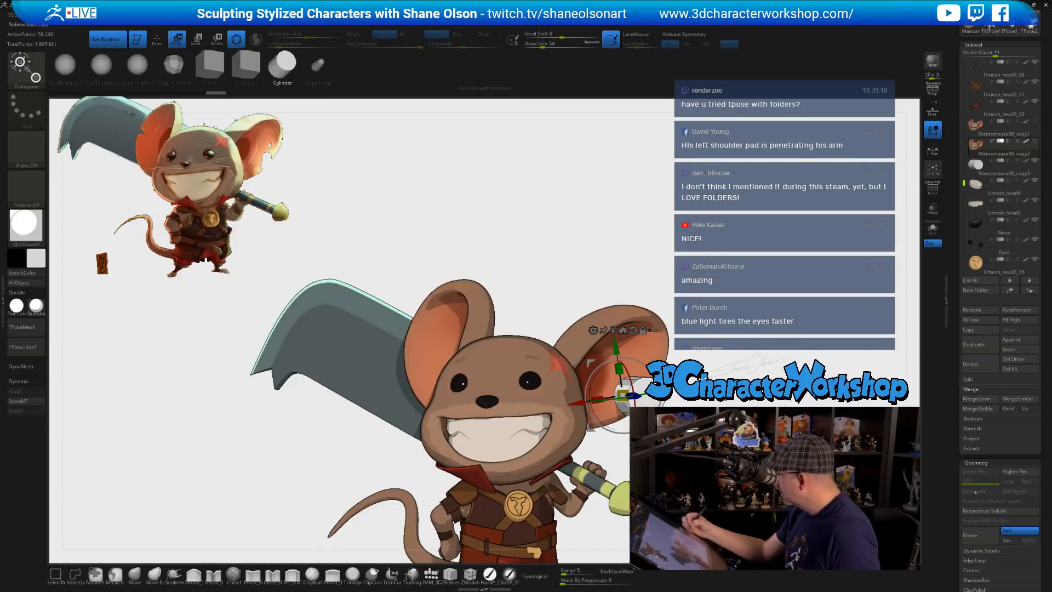
click(983, 371)
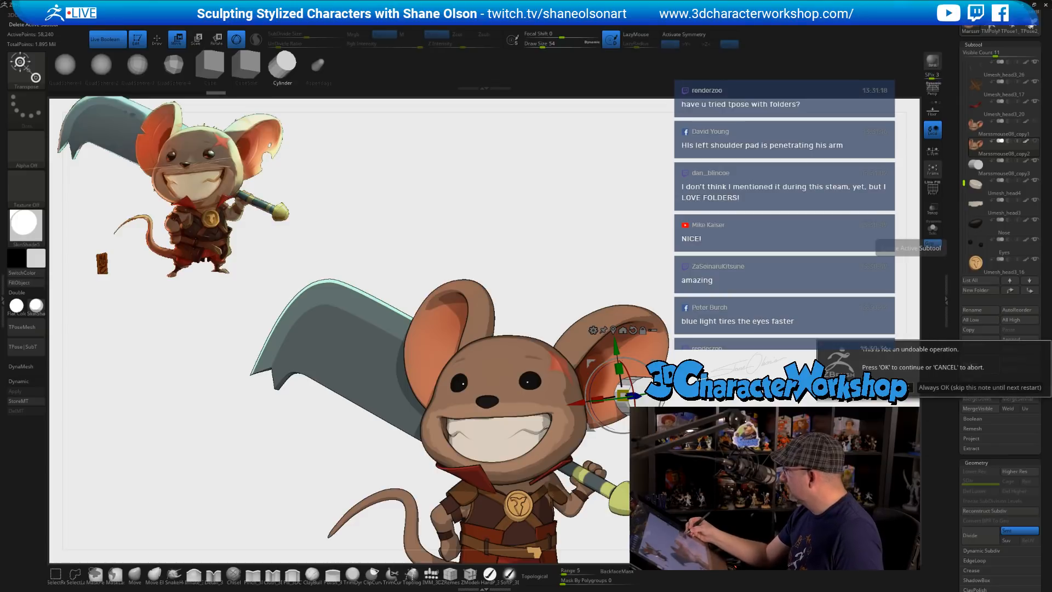
click(873, 387)
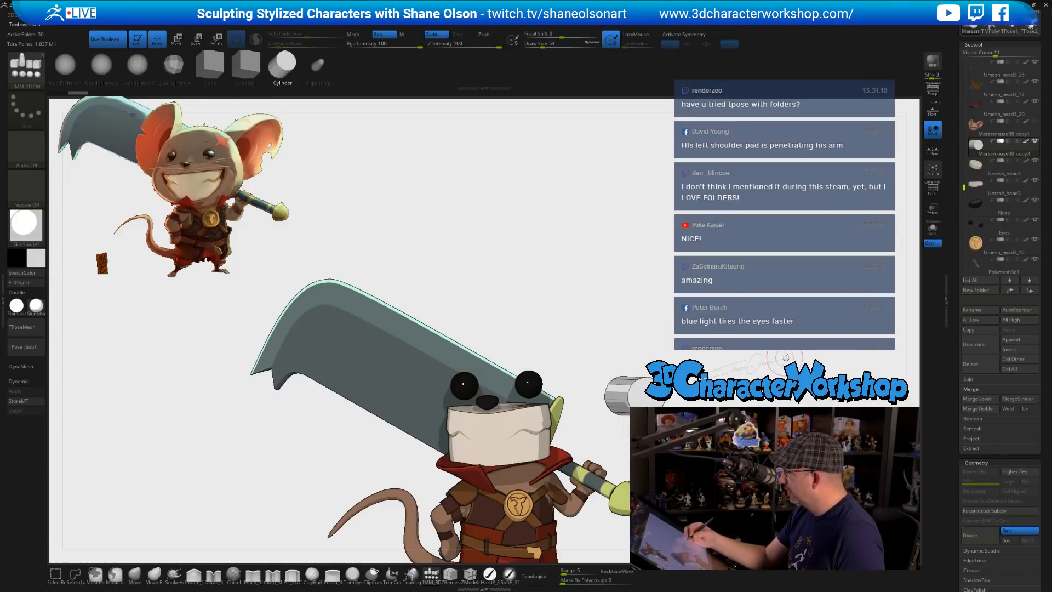
alt+drag(592, 329, 609, 249)
click(1035, 121)
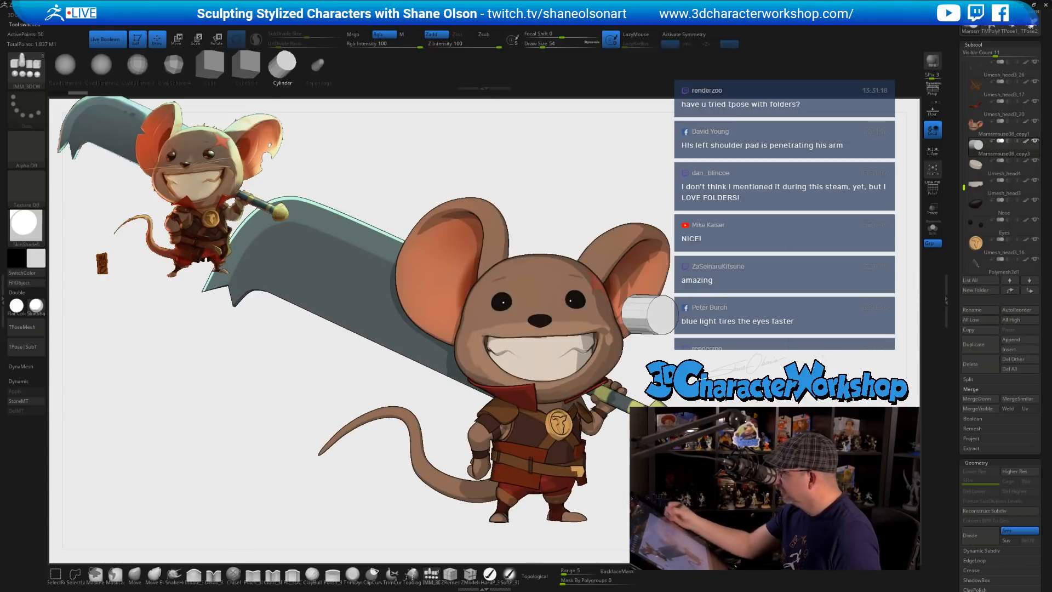
- Set the cylinder overlapping the mouse's ear to boolean subtraction so it cuts a notch out of the ear's edge
drag(899, 274, 871, 273)
alt+drag(682, 378, 593, 391)
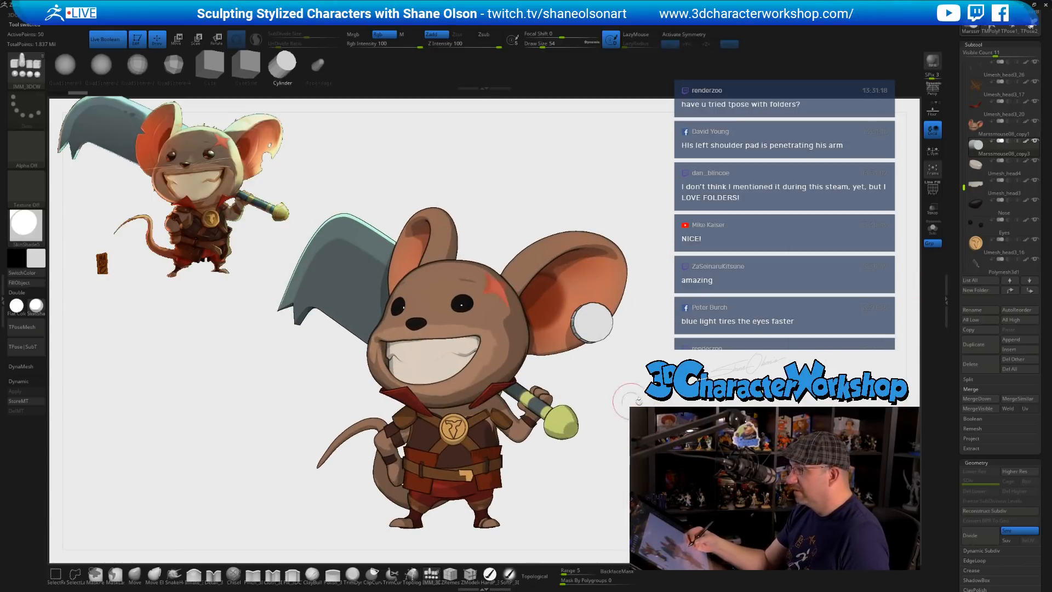
click(1009, 142)
drag(669, 383, 597, 384)
mouse_move(698, 403)
mouse_down()
mouse_move(681, 405)
mouse_move(671, 383)
mouse_move(663, 403)
mouse_move(724, 368)
mouse_move(725, 396)
mouse_move(722, 364)
mouse_move(734, 356)
mouse_move(722, 339)
mouse_move(616, 317)
mouse_up()
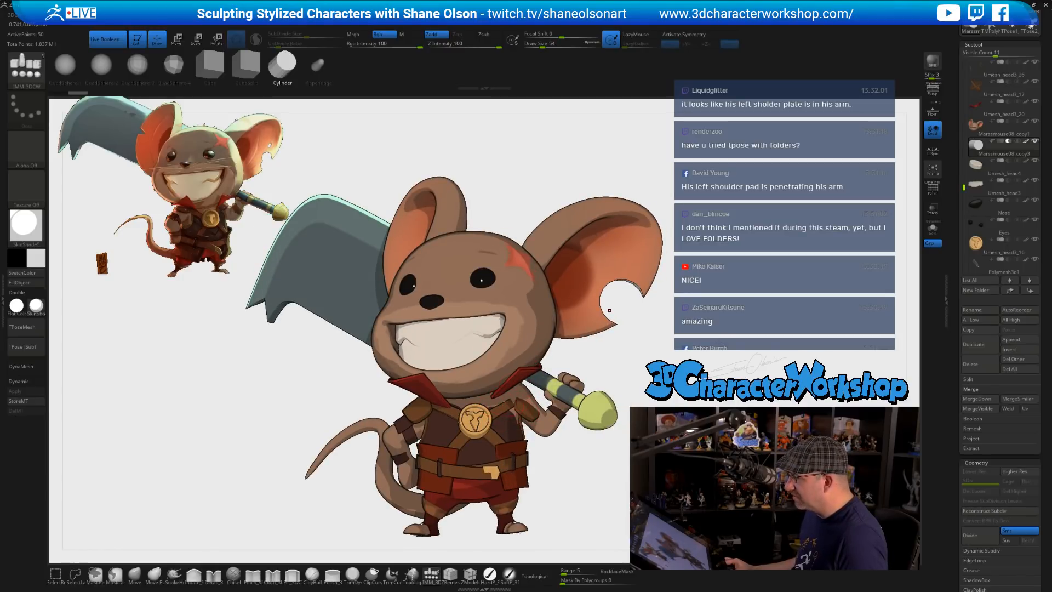
- Sample the orange colour from the inside of the ear and fill the cutting cylinder with it
drag(616, 317, 637, 299)
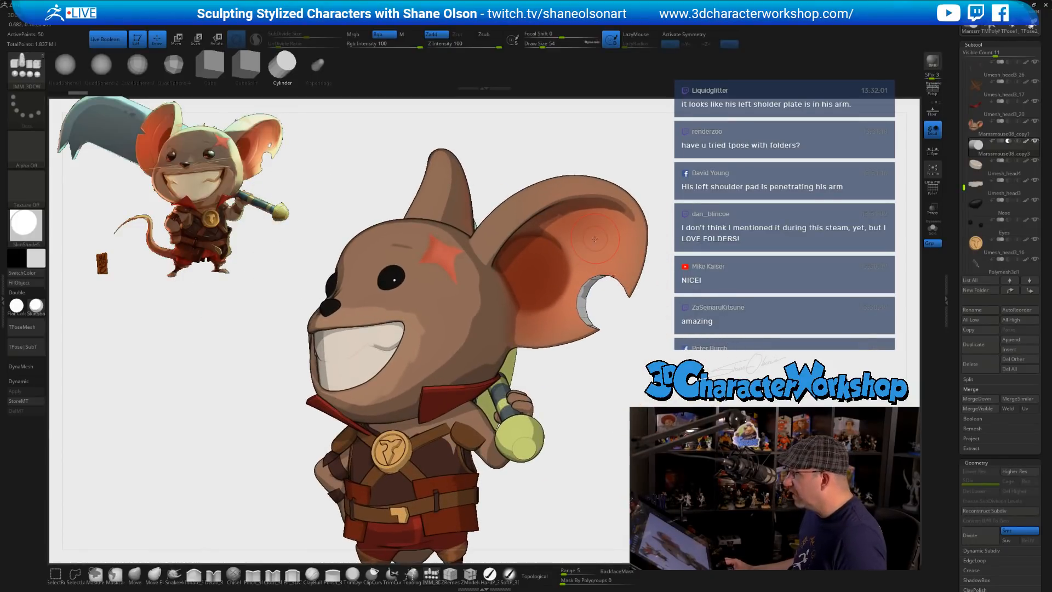
key(c)
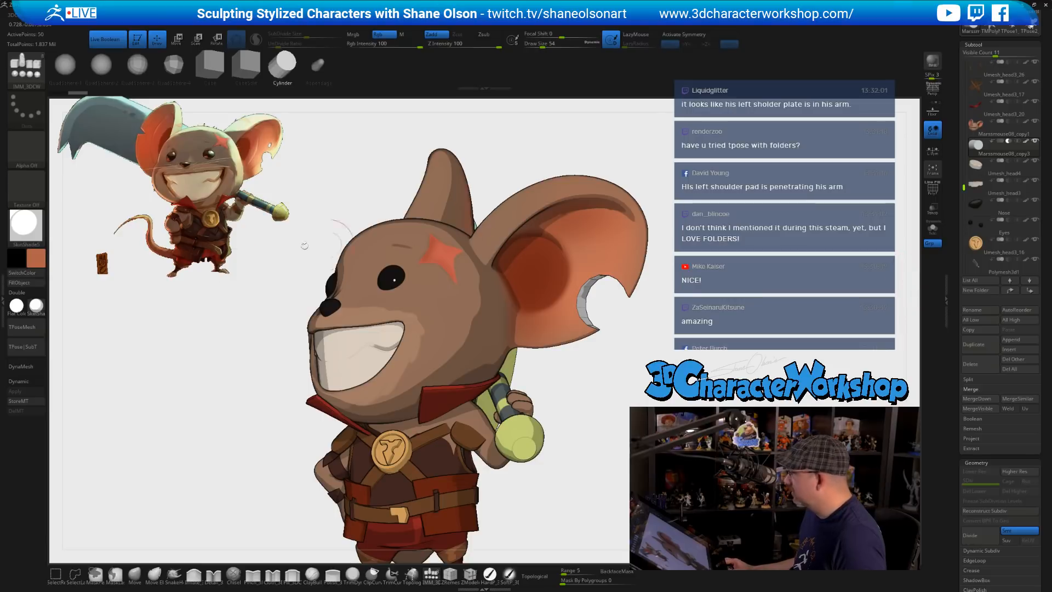
click(19, 282)
mouse_move(642, 348)
mouse_down()
mouse_move(652, 329)
mouse_move(629, 331)
mouse_move(691, 328)
mouse_move(729, 357)
mouse_up()
key(ctrl)
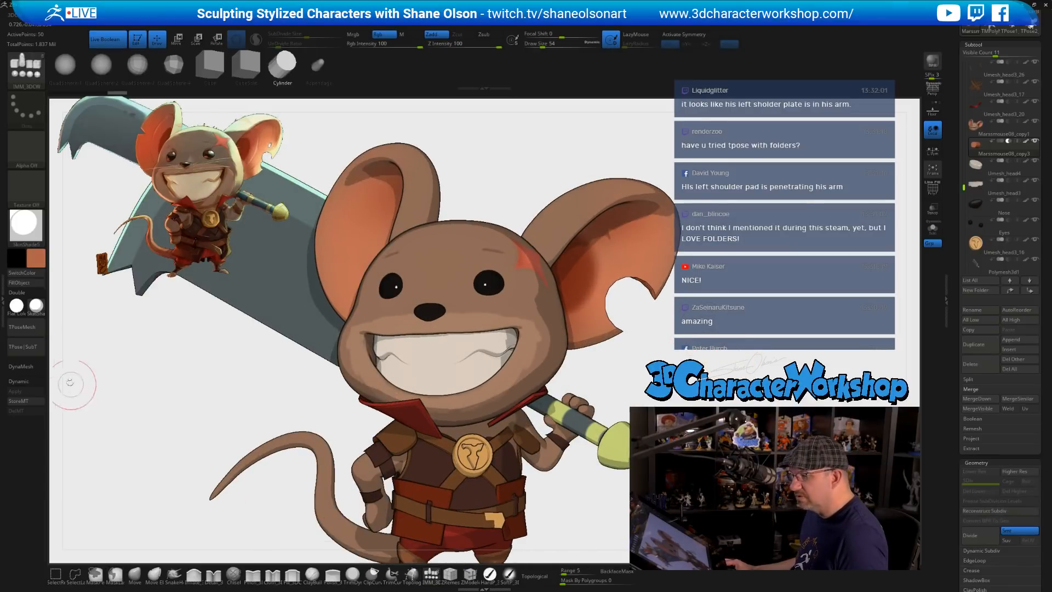
click(33, 366)
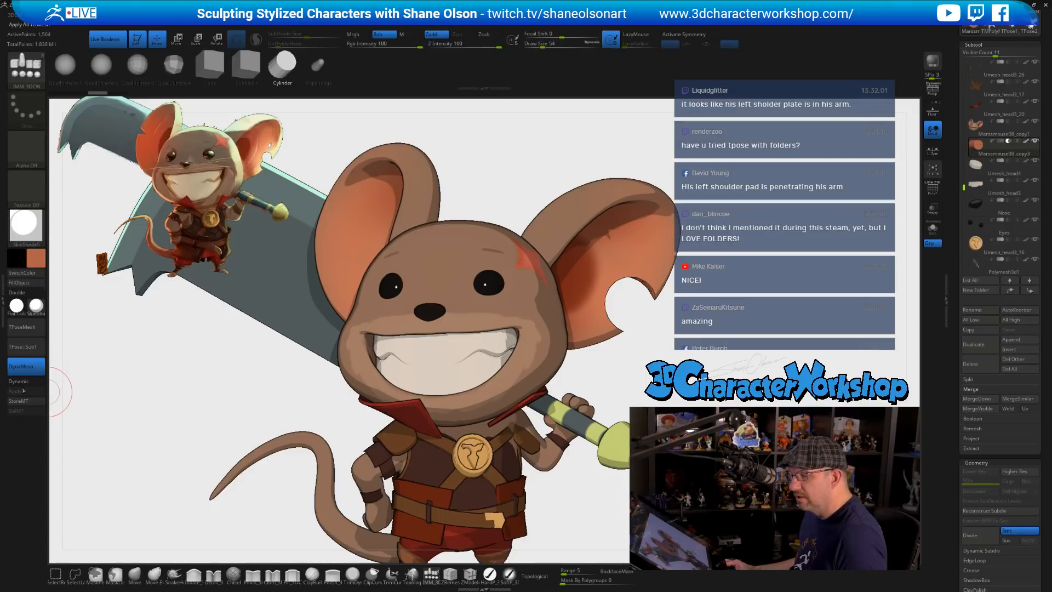
key(ctrl)
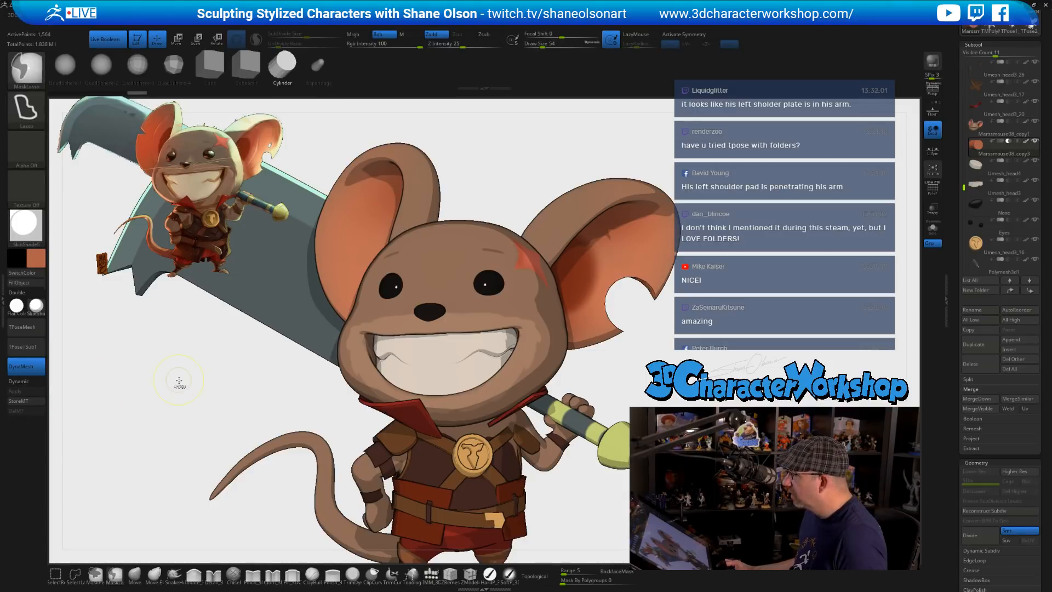
key(ctrl+z)
- Turn on dynamic subdivision for the cutting cylinder
click(24, 381)
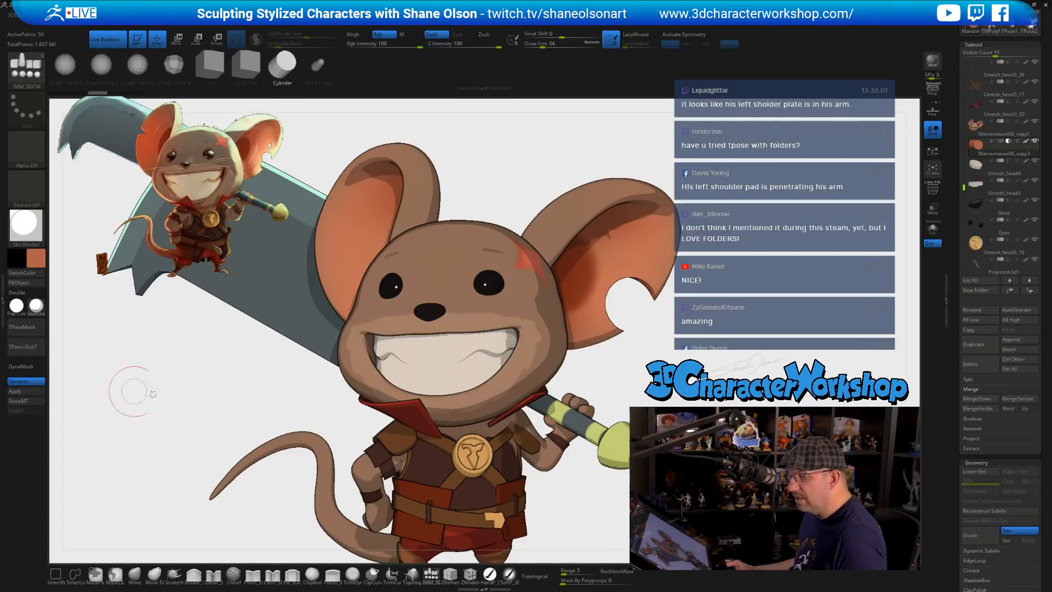
drag(206, 398, 653, 411)
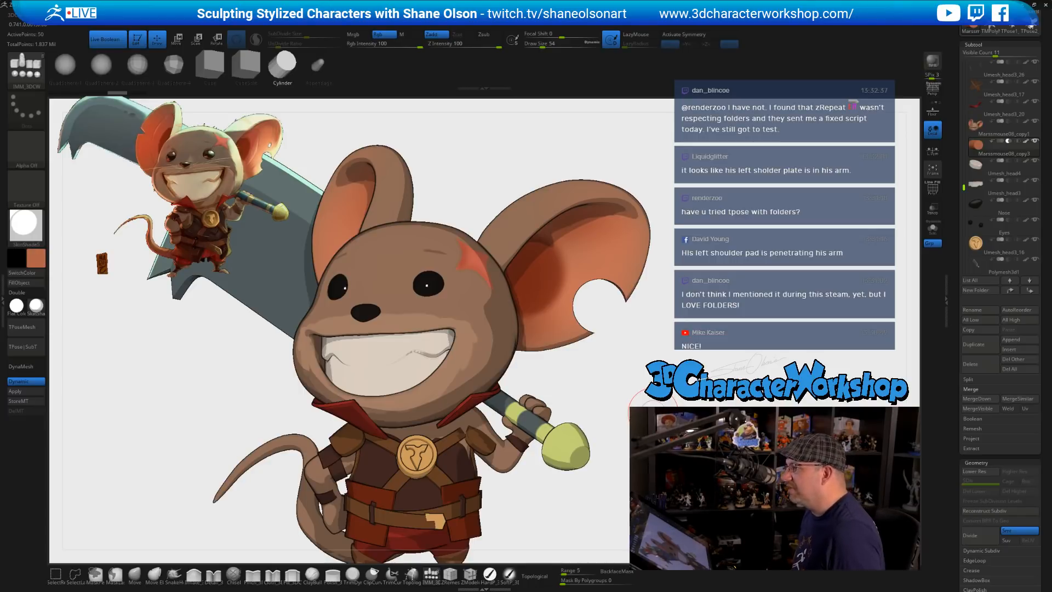
alt+drag(688, 425, 565, 409)
- Shrink the cutting cylinder and place a copy just below it to make the notch in the ear's edge irregular
key(shift+f)
key(e)
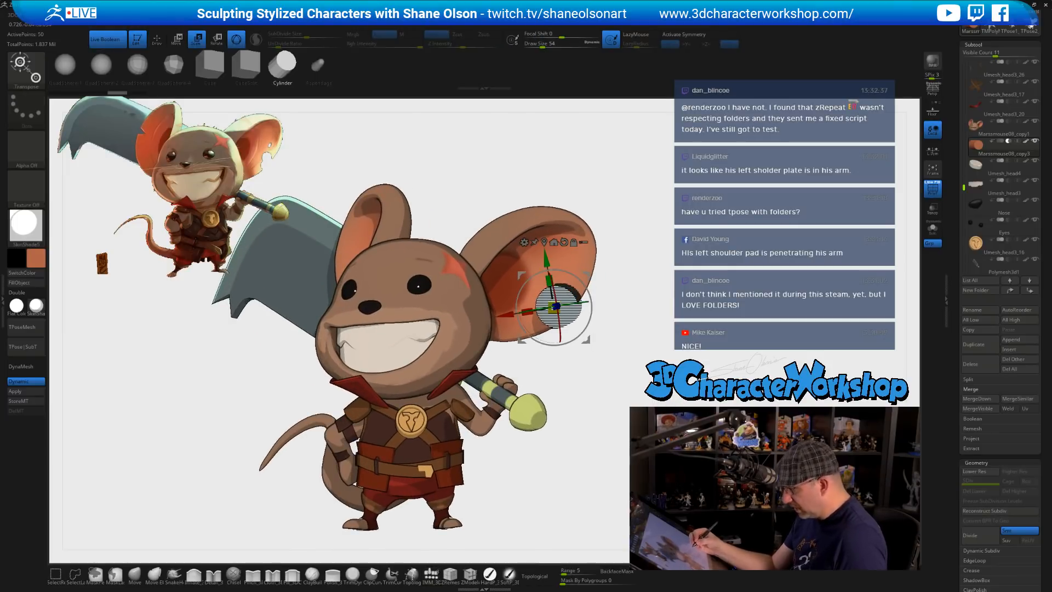
alt+drag(611, 295, 590, 295)
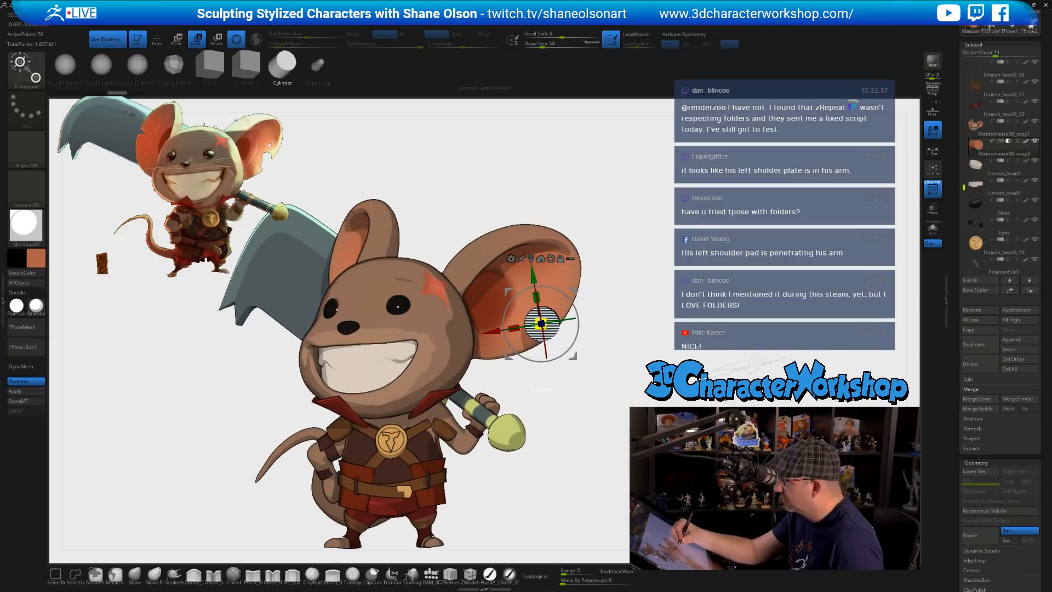
mouse_move(575, 297)
mouse_down()
mouse_move(578, 285)
mouse_move(577, 306)
mouse_up()
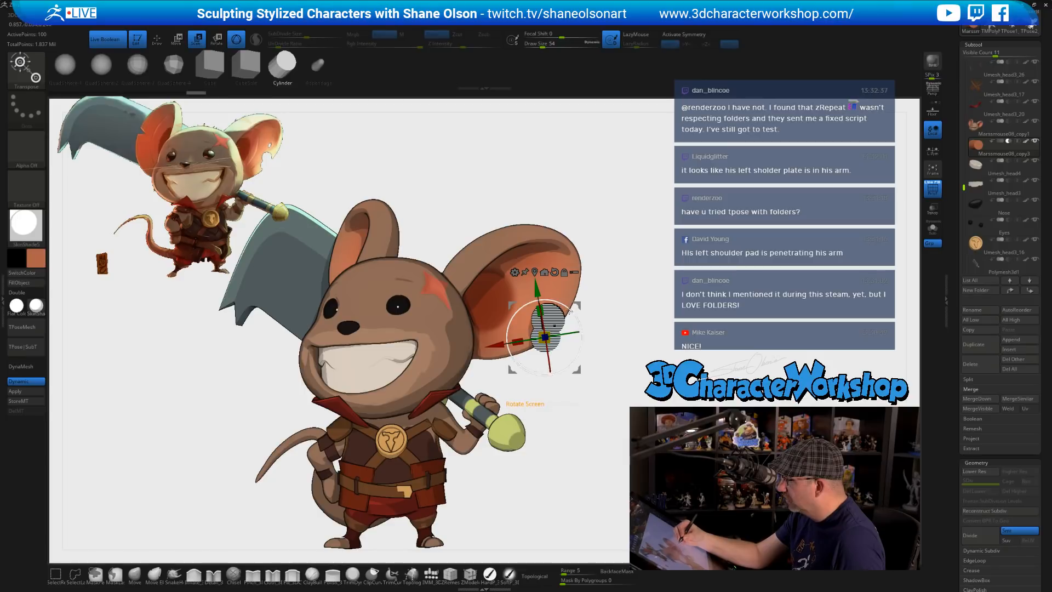
drag(544, 337, 543, 340)
mouse_move(644, 397)
mouse_down()
mouse_move(516, 395)
mouse_move(679, 393)
mouse_move(680, 416)
mouse_move(644, 416)
mouse_up()
key(shift+f)
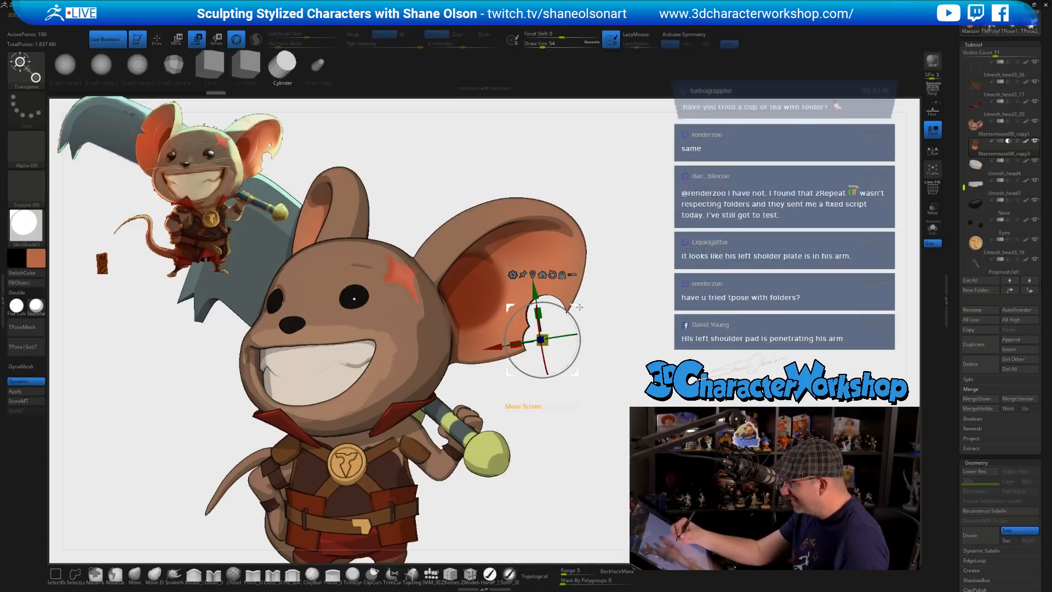
- Place a third copy of the cylinder higher up inside the ear and scale it down to cut a small hole
ctrl+drag(575, 308, 539, 276)
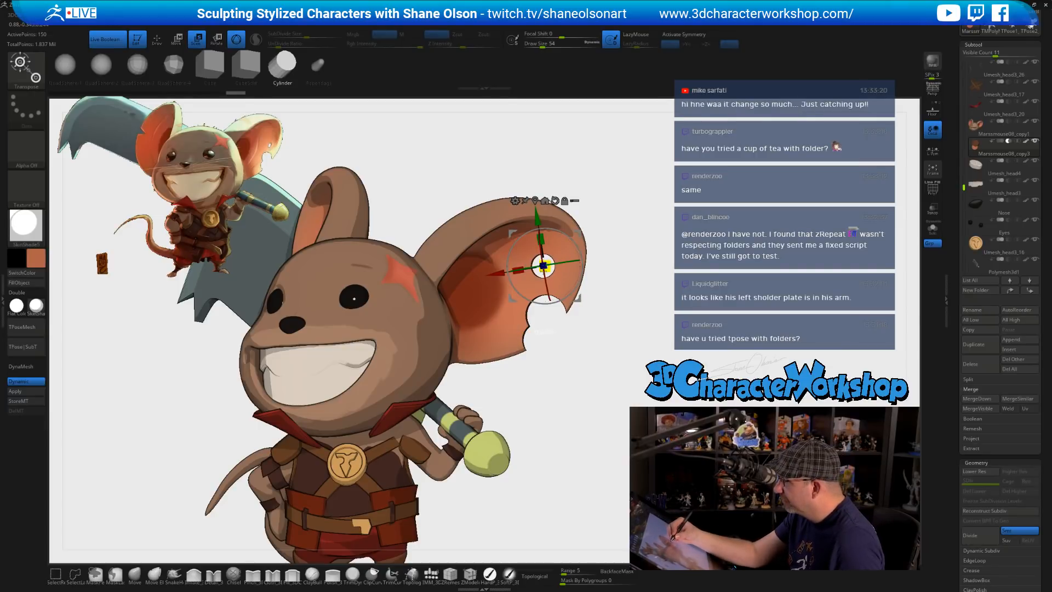
drag(632, 316, 669, 362)
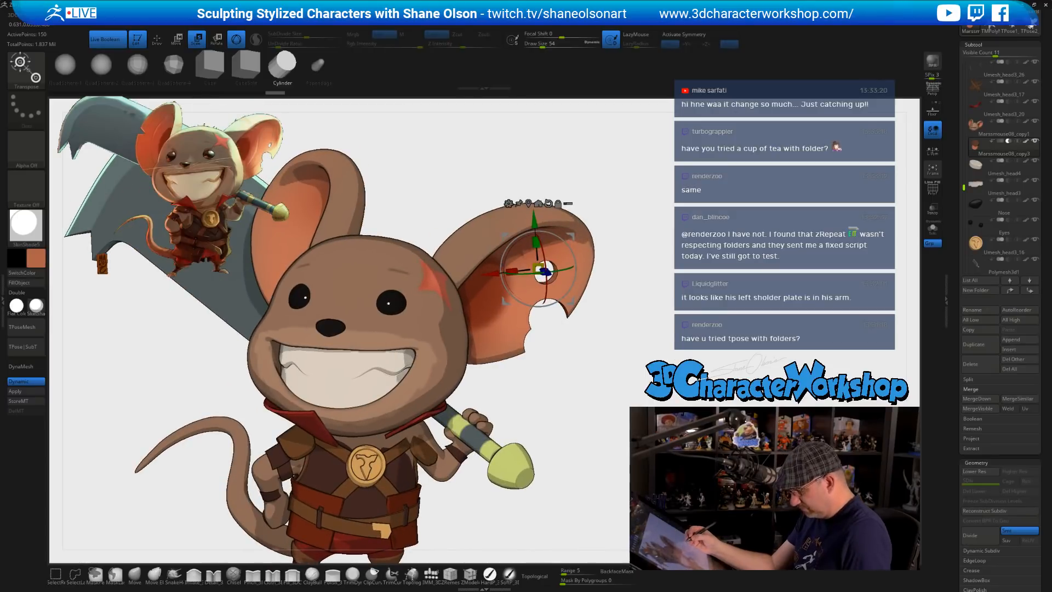
key(shift+f)
mouse_move(653, 316)
alt+mouse_down()
mouse_move(651, 402)
mouse_move(641, 309)
mouse_move(674, 314)
mouse_move(645, 298)
alt+mouse_up()
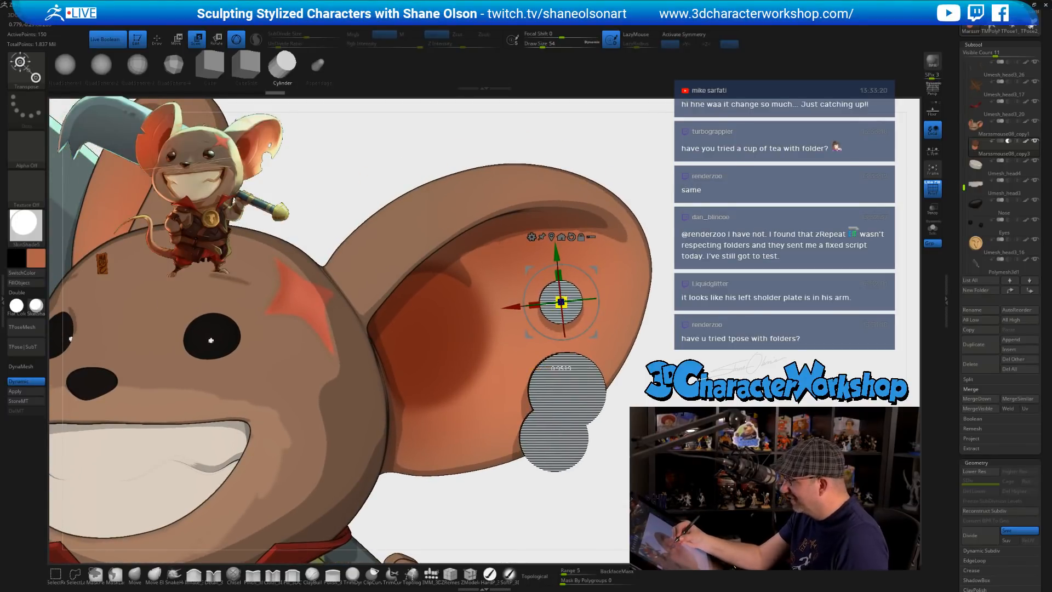
right_drag(567, 303, 517, 310)
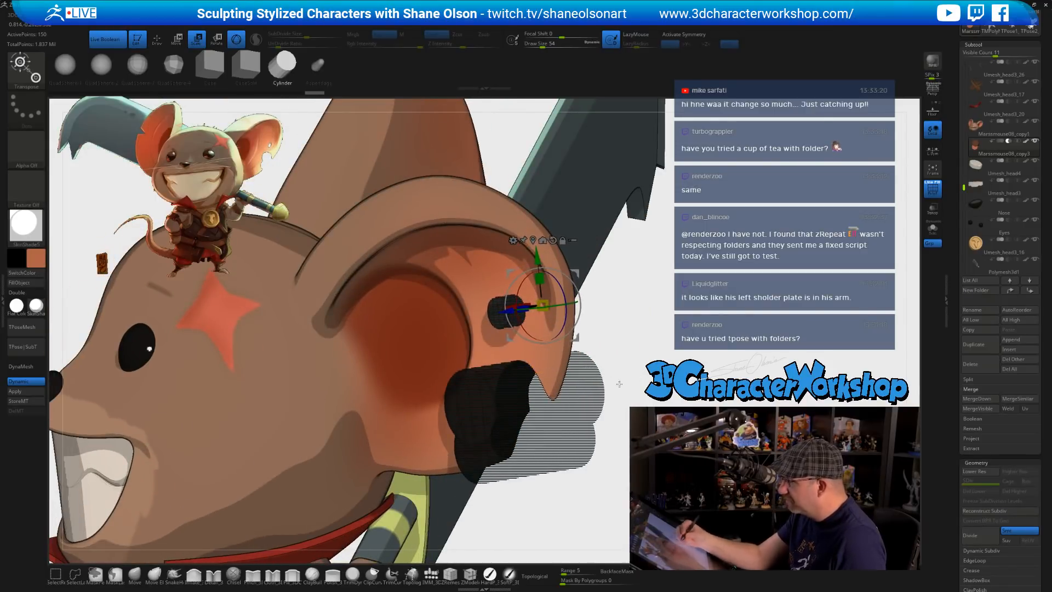
drag(620, 384, 688, 383)
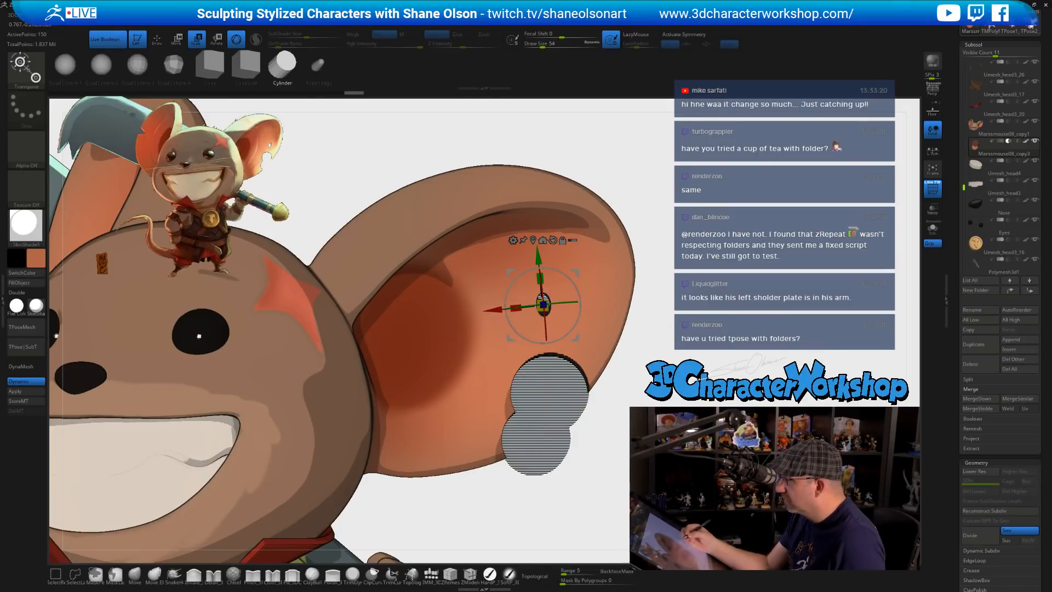
drag(636, 384, 672, 379)
mouse_move(576, 286)
mouse_down()
mouse_move(578, 309)
mouse_move(580, 273)
mouse_move(589, 273)
mouse_up()
alt+drag(636, 379, 671, 356)
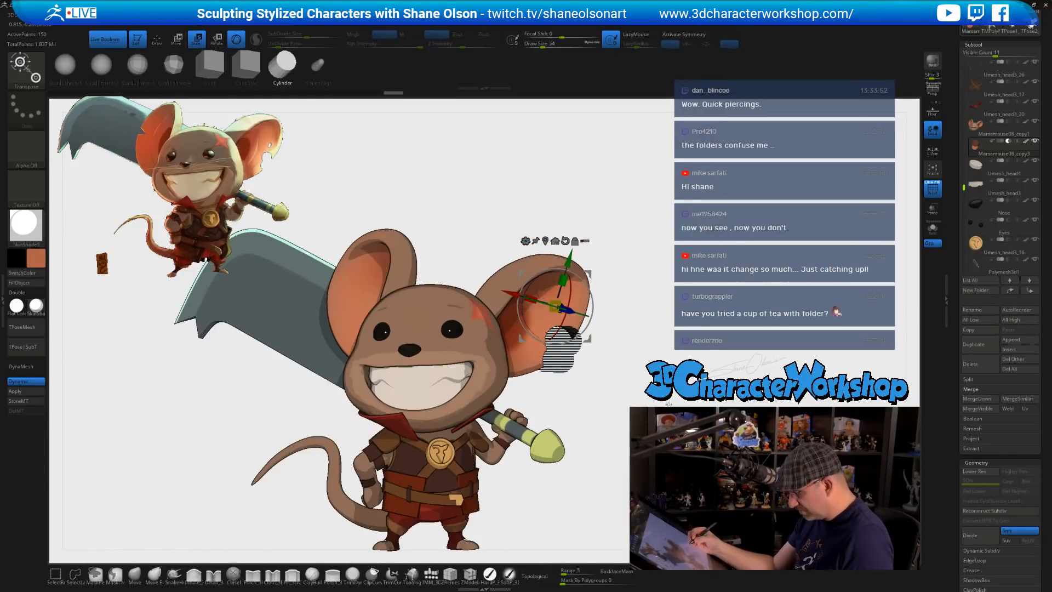
- Shift the small cylinder in depth so it cuts through the ear, and check the cuts on the whole character
key(shift+f)
mouse_move(663, 405)
mouse_down()
mouse_move(614, 406)
mouse_move(663, 402)
mouse_move(625, 403)
mouse_move(639, 471)
mouse_move(581, 472)
mouse_move(573, 426)
mouse_up()
key(q)
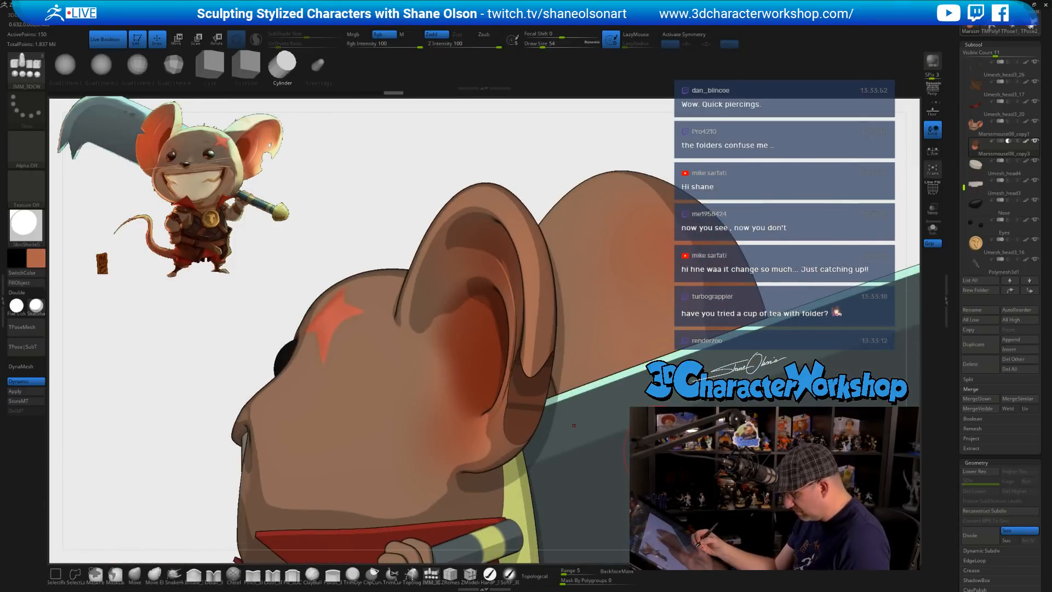
key(shift+f)
key(w)
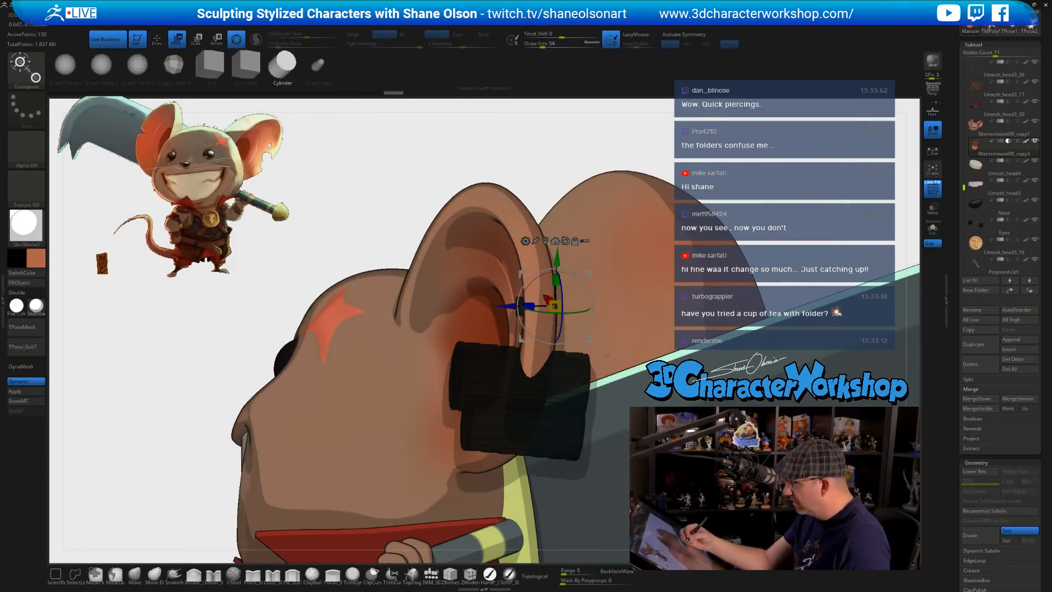
mouse_move(529, 305)
mouse_down()
mouse_move(510, 299)
mouse_move(523, 306)
mouse_up()
right_drag(526, 307, 707, 236)
key(shift+f)
key(q)
mouse_move(630, 307)
ctrl+right_down()
mouse_move(627, 246)
mouse_move(617, 246)
mouse_move(627, 247)
mouse_move(619, 283)
mouse_move(664, 301)
ctrl+right_up()
drag(680, 436, 685, 414)
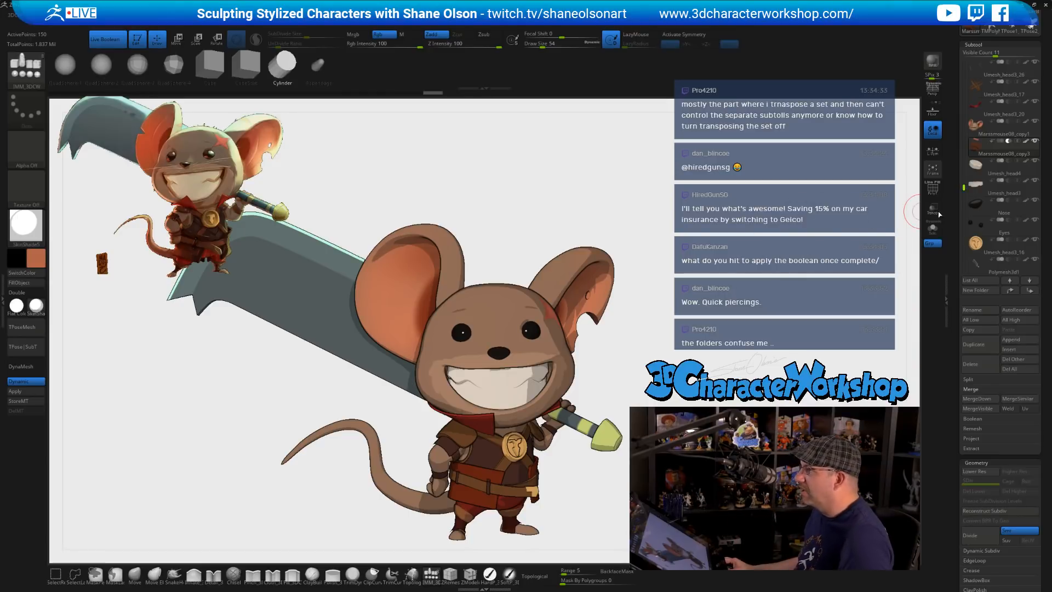
- Turn on DSDiv in the Boolean options for the cutting cylinders
click(973, 420)
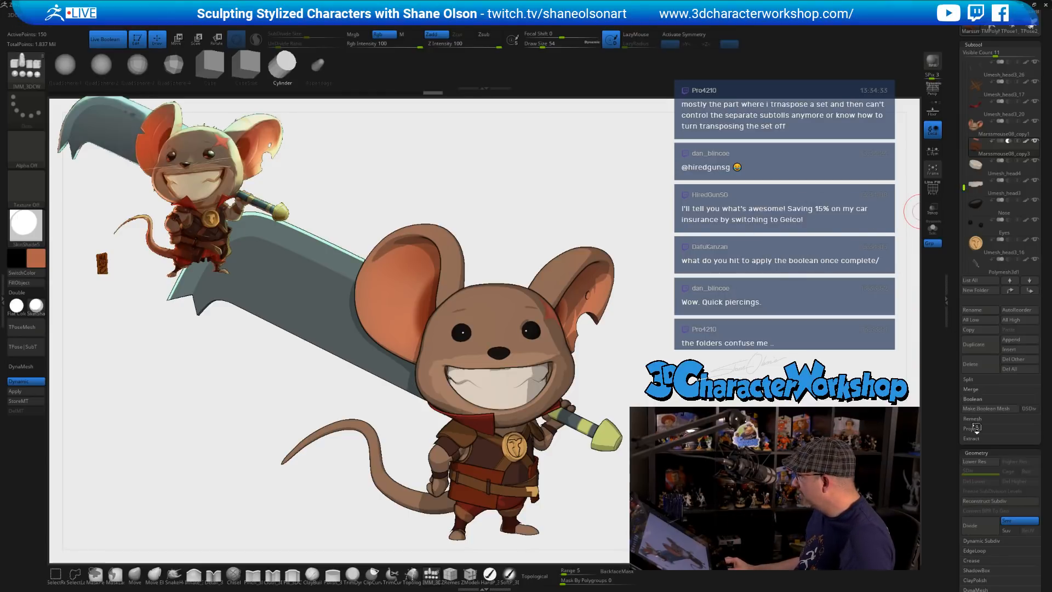
click(1029, 409)
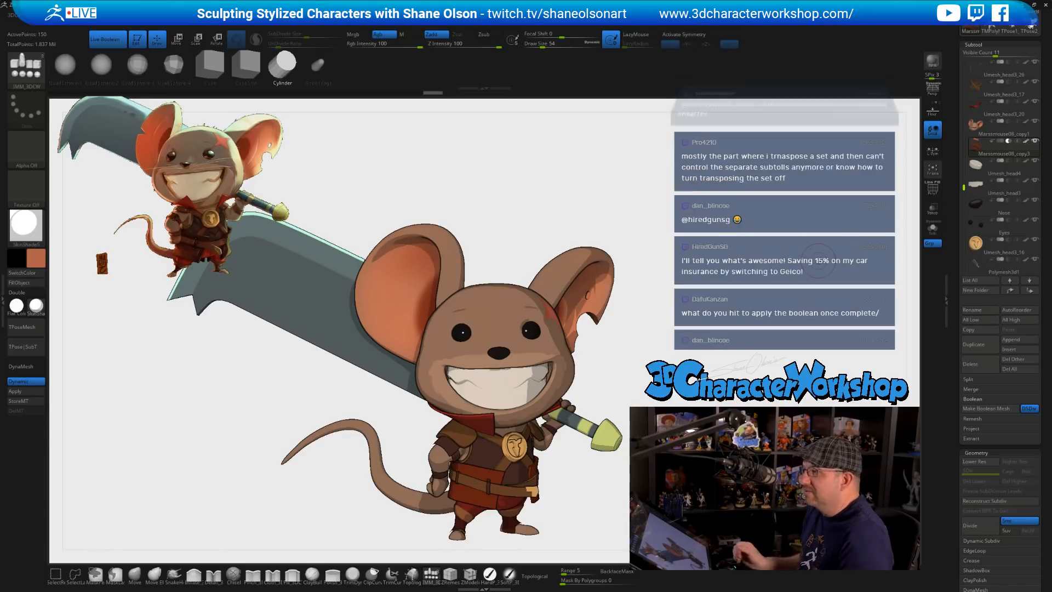
alt+drag(728, 285, 724, 255)
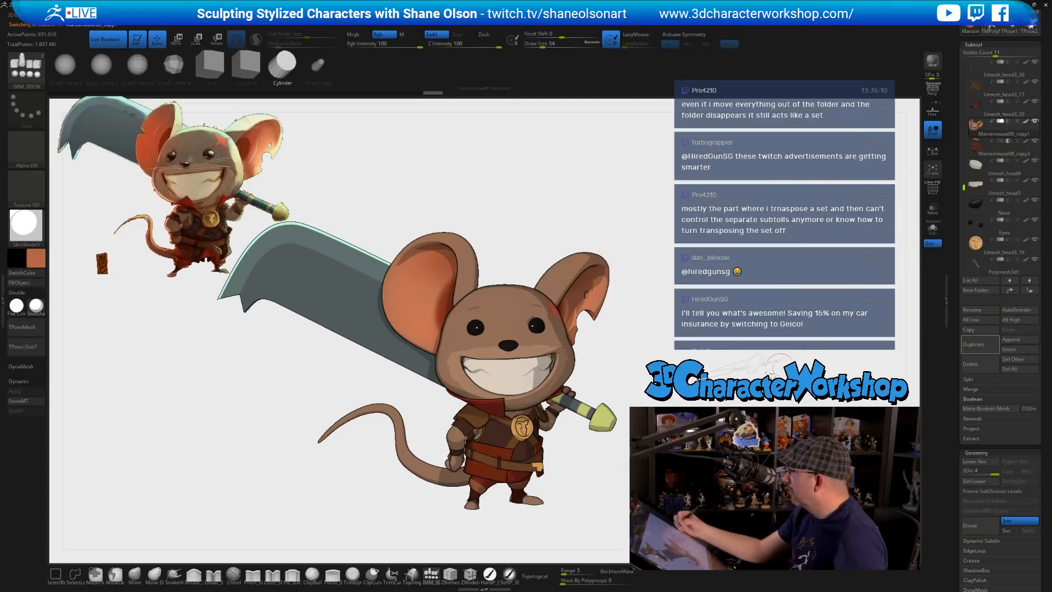
- Create a new subtool folder named Head from the mouse's head subtool
click(977, 126)
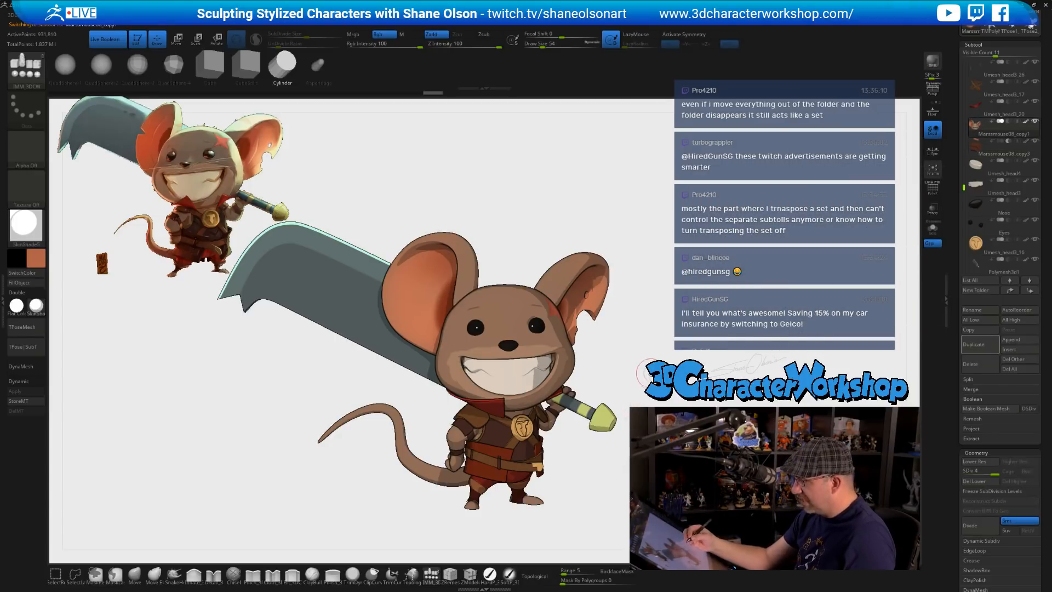
drag(644, 377, 626, 381)
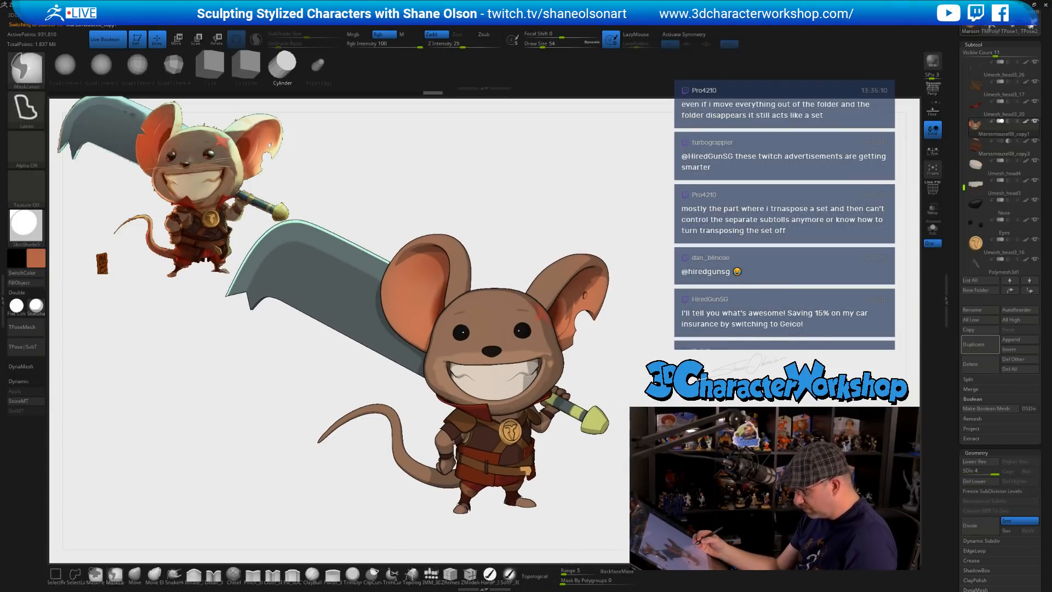
key(ctrl+r)
text(Head)
key(Return)
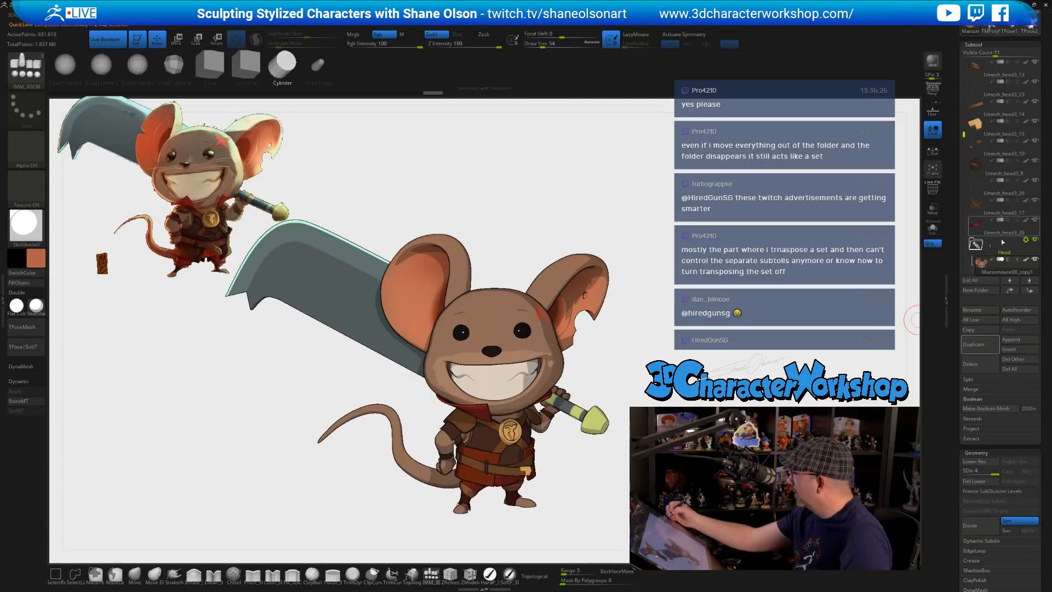
- Move the cutting cylinders, both mouth pieces, the nose and the eyes into the Head folder
drag(964, 131, 964, 147)
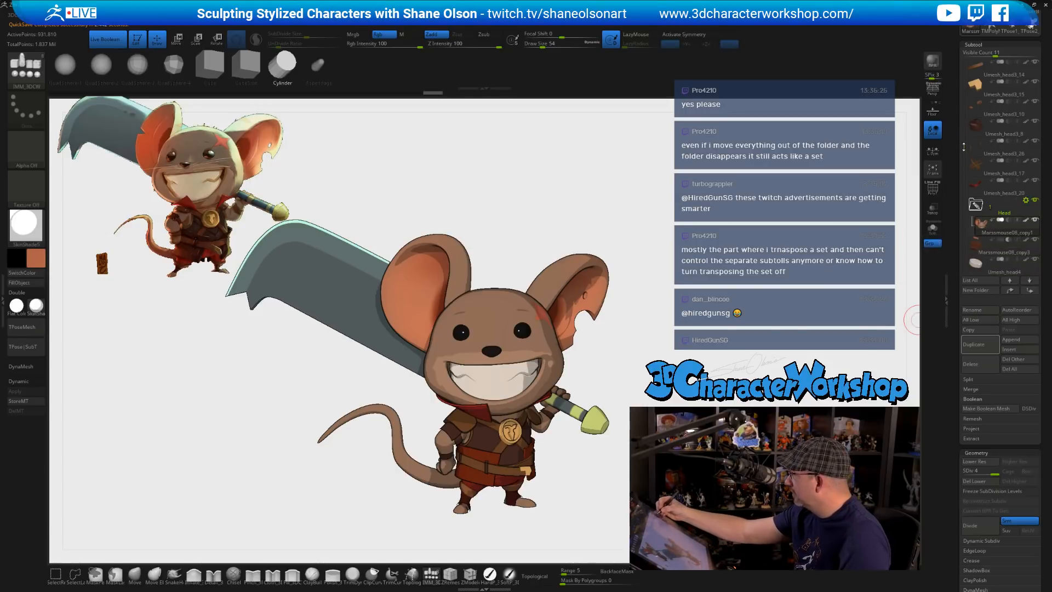
mouse_move(978, 247)
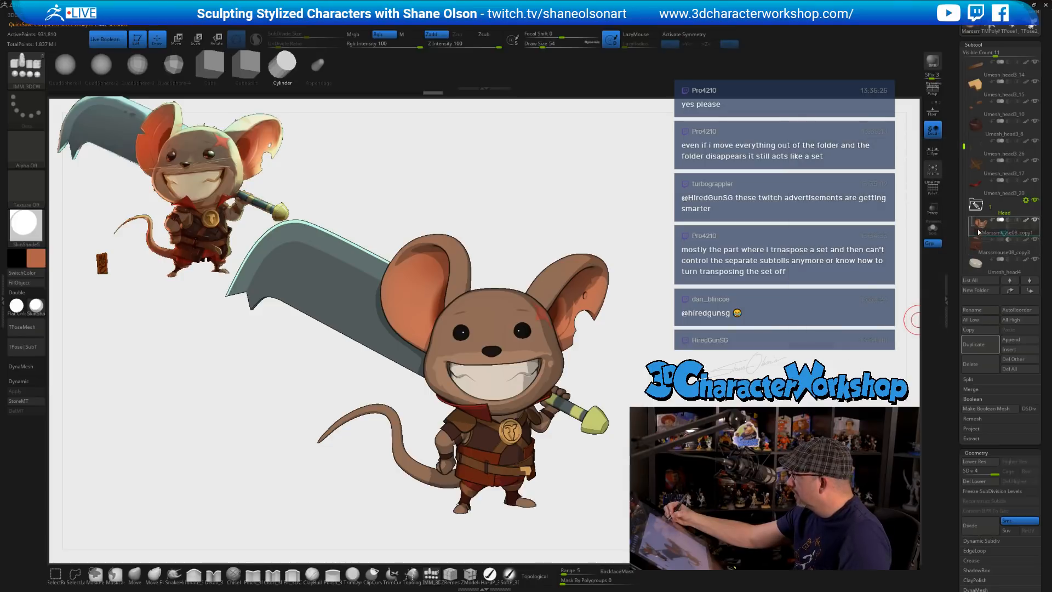
drag(980, 231, 979, 230)
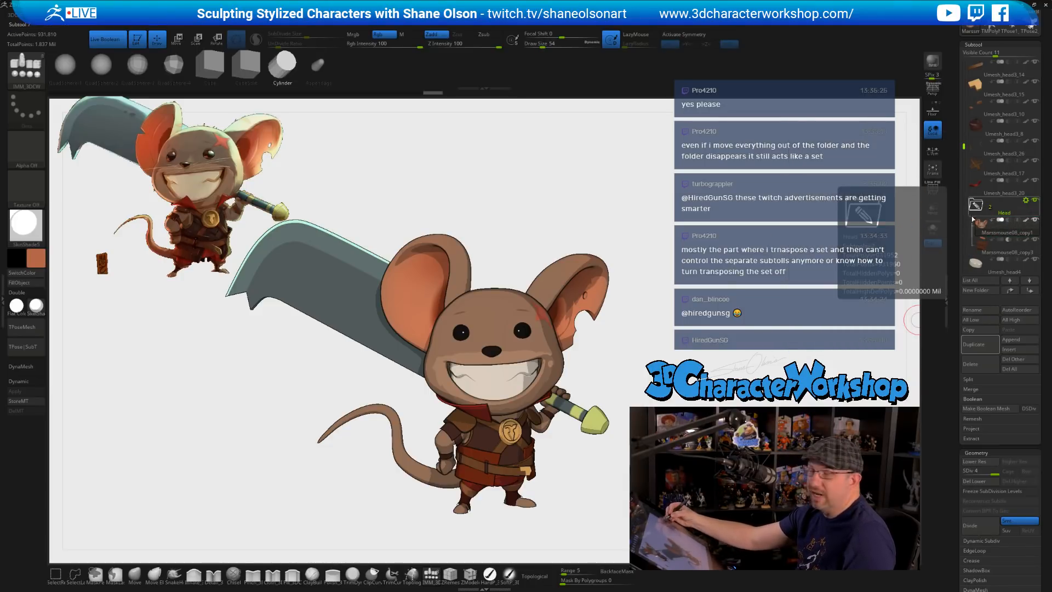
mouse_move(968, 267)
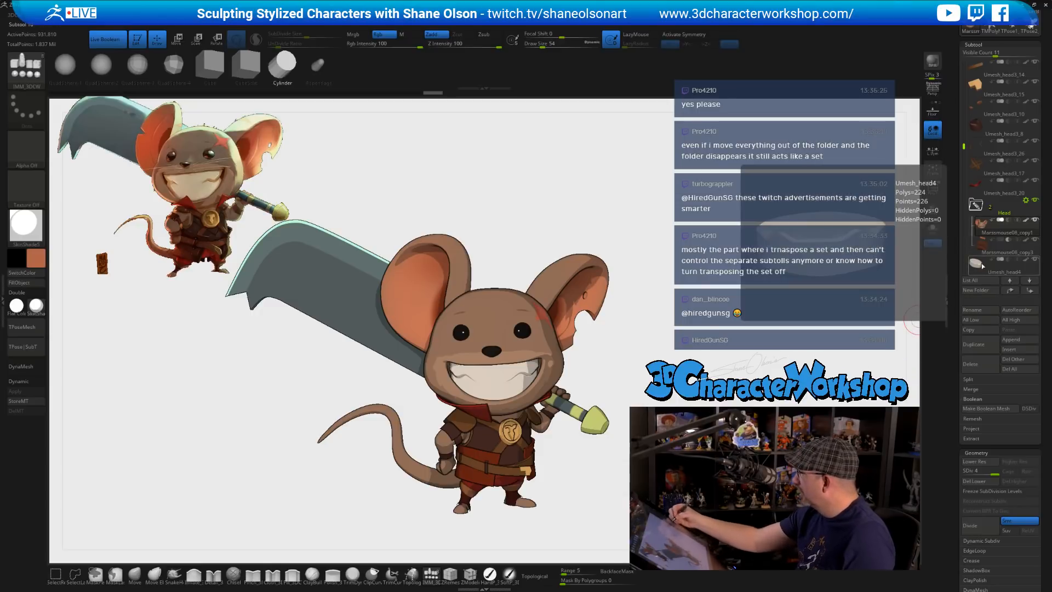
drag(979, 267, 983, 224)
scroll(980, 213, down, 3)
scroll(998, 192, down, 1)
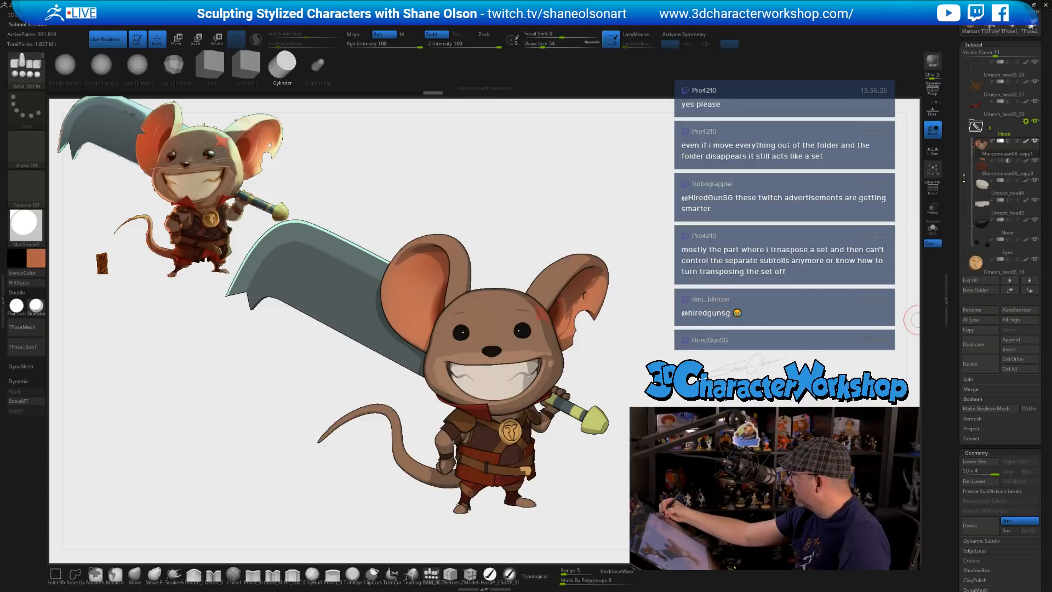
- Hide the Head folder, select the medallion subtool outside it, and show the folder again
click(1036, 122)
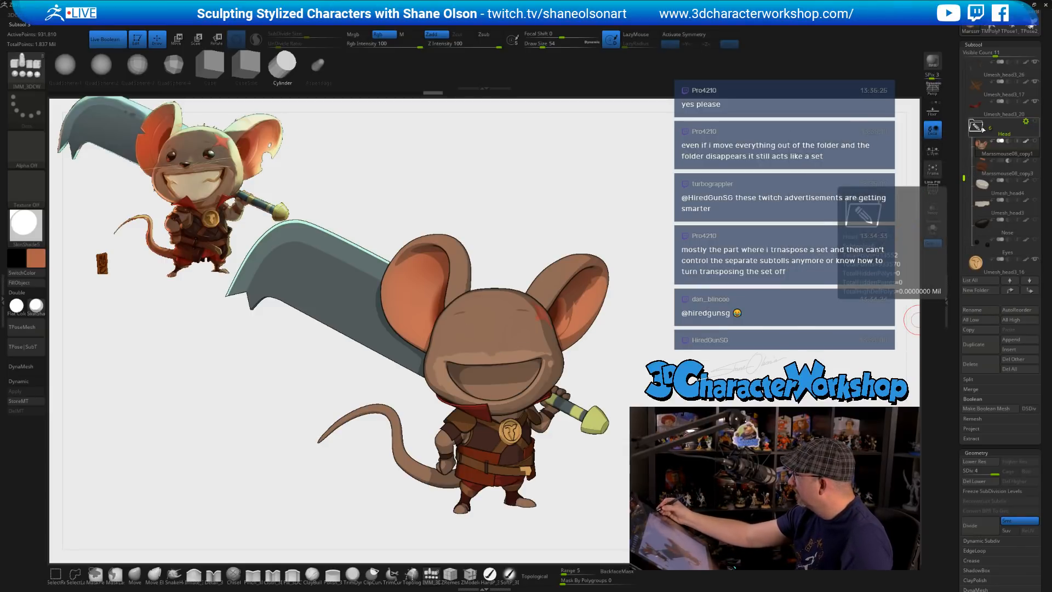
click(979, 264)
mouse_move(619, 274)
mouse_down()
mouse_move(526, 277)
mouse_move(614, 273)
mouse_up()
click(1034, 123)
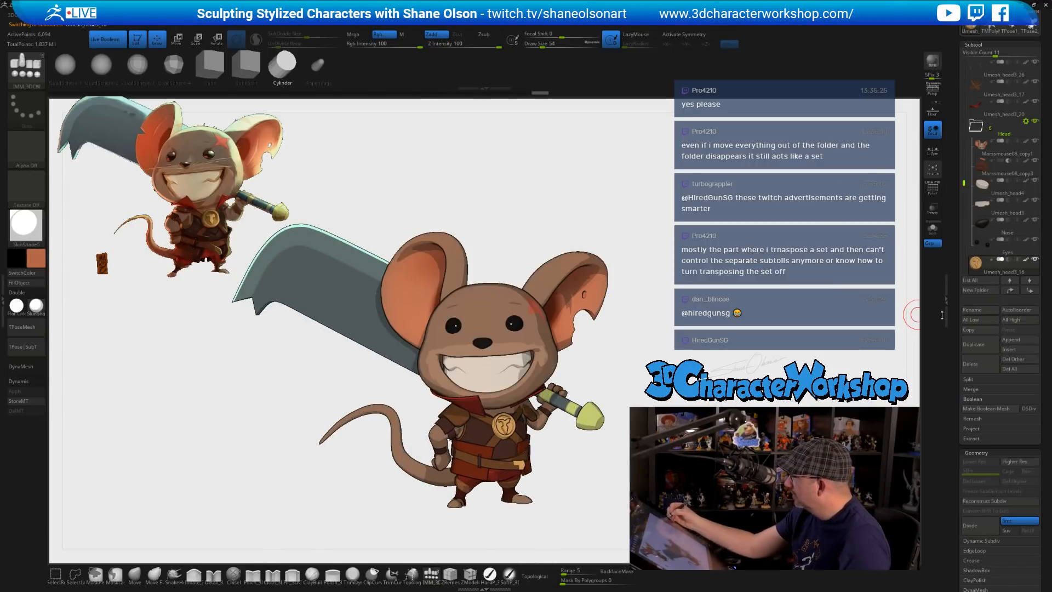
- Try Transpose Set on the Head folder, then clear the masking on the remaining subtools
mouse_move(1020, 129)
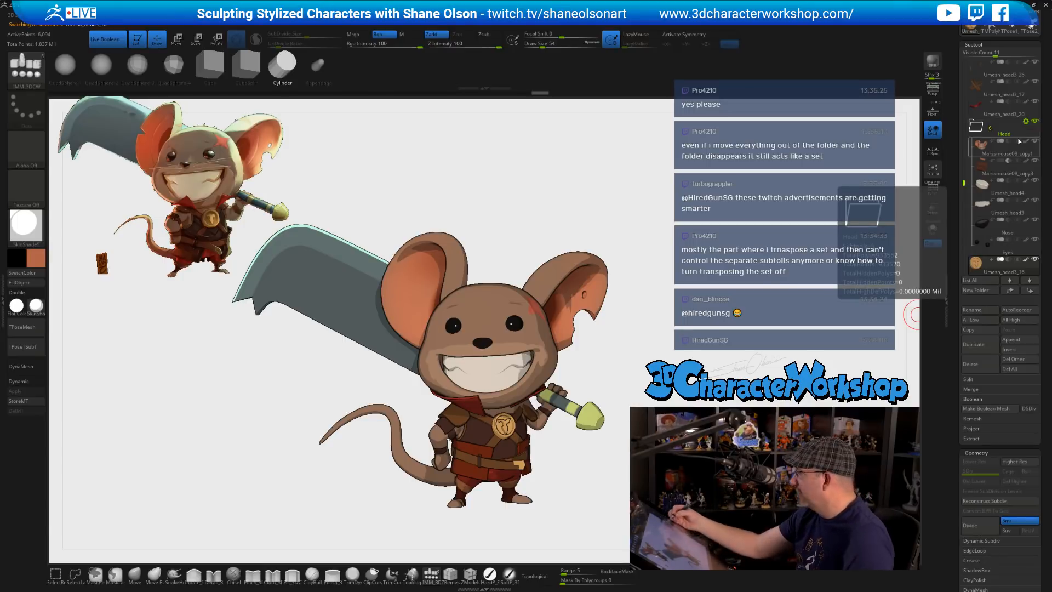
click(1027, 122)
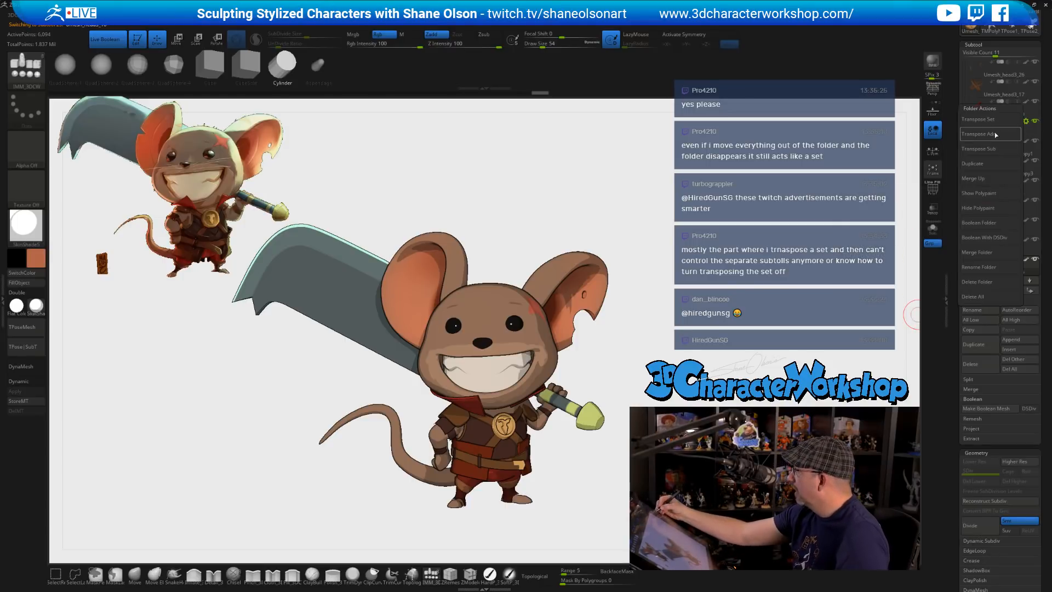
click(993, 119)
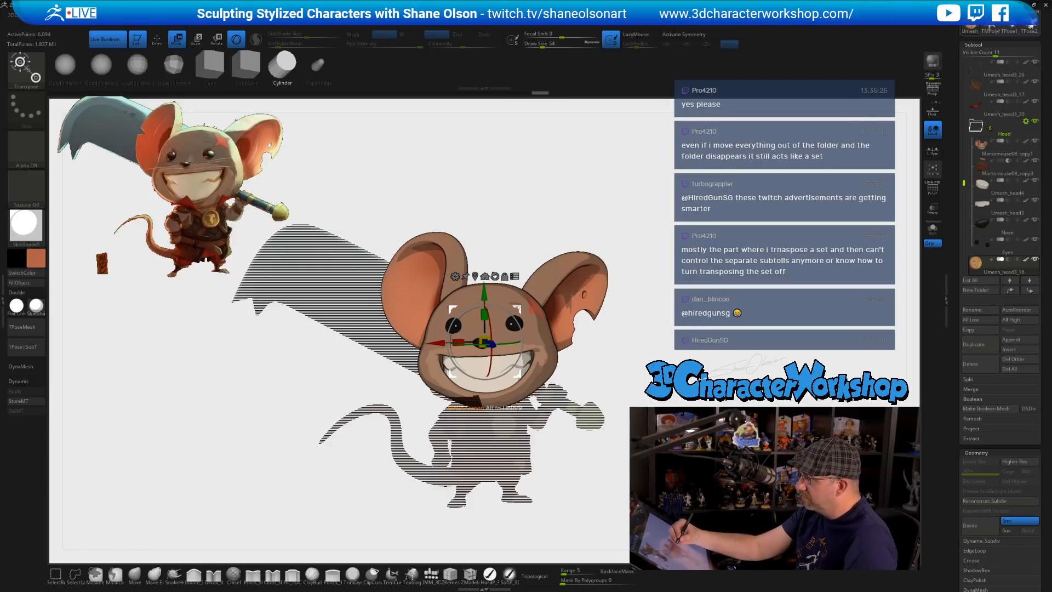
mouse_move(483, 343)
mouse_down()
mouse_move(485, 309)
mouse_move(510, 307)
mouse_move(450, 304)
mouse_move(532, 349)
mouse_move(441, 351)
mouse_move(483, 343)
mouse_up()
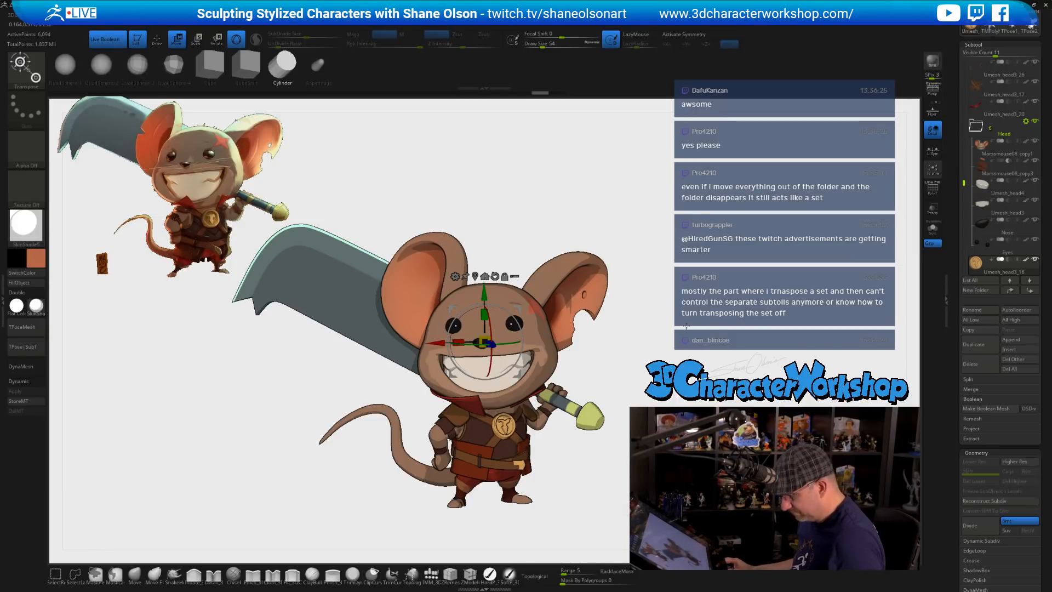
- Select the ear-cutting cylinders subtool inside the Head folder and choose Cube as the insert mesh
drag(658, 332, 705, 330)
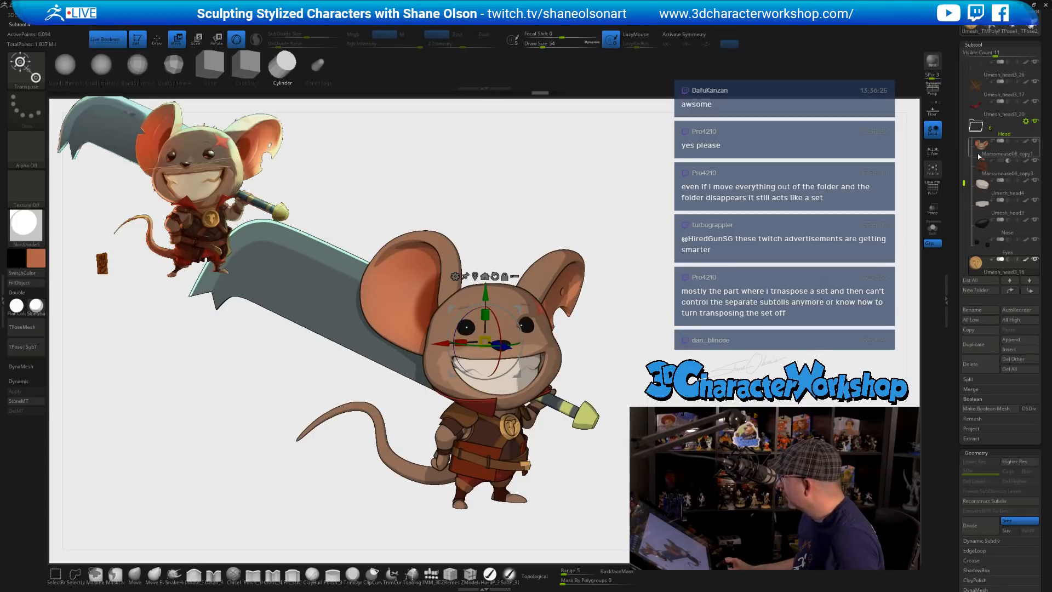
click(981, 165)
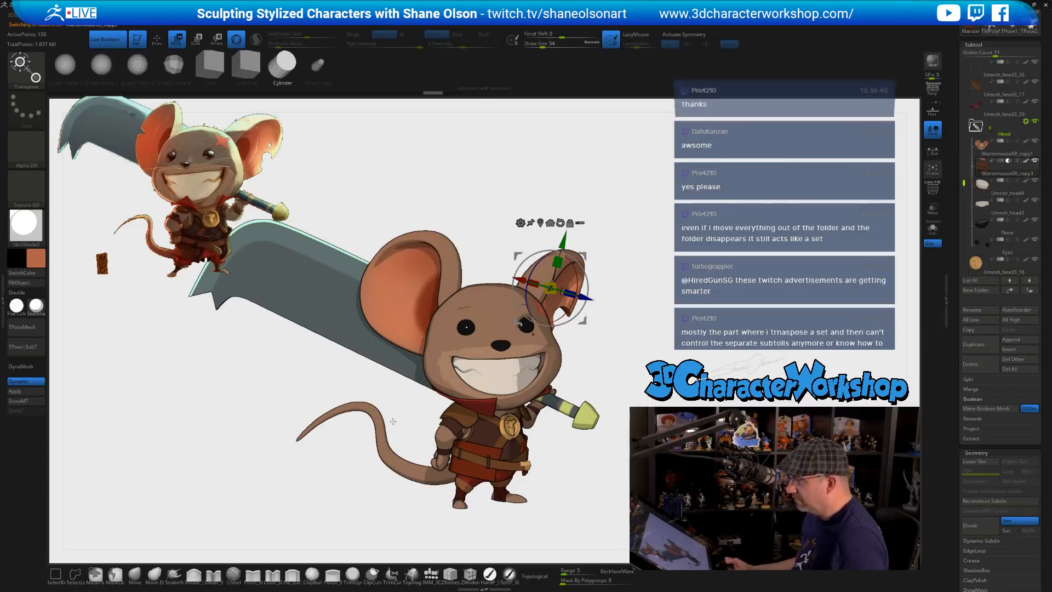
alt+drag(286, 405, 317, 400)
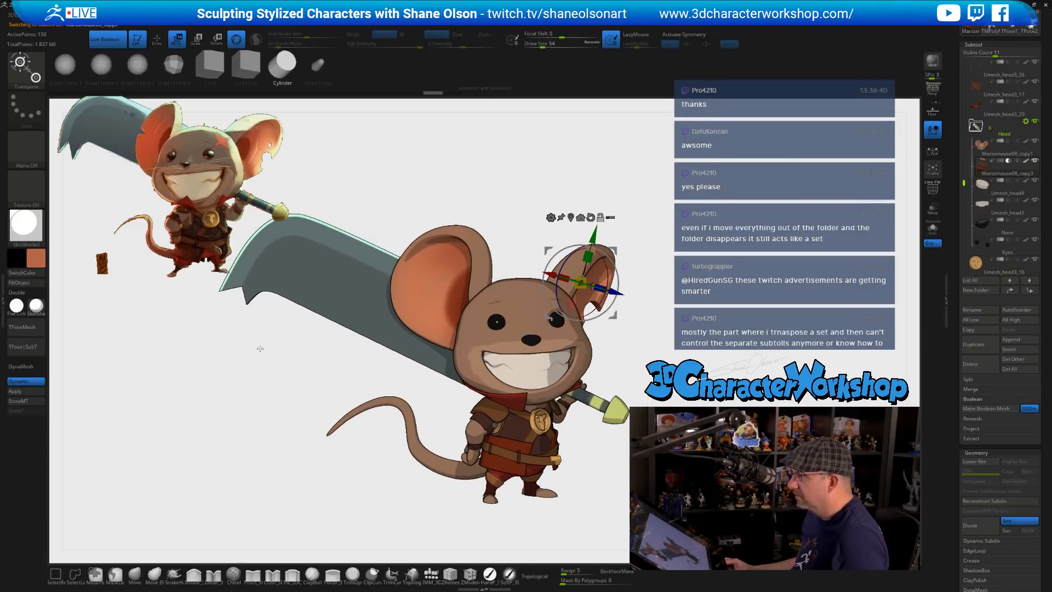
click(209, 67)
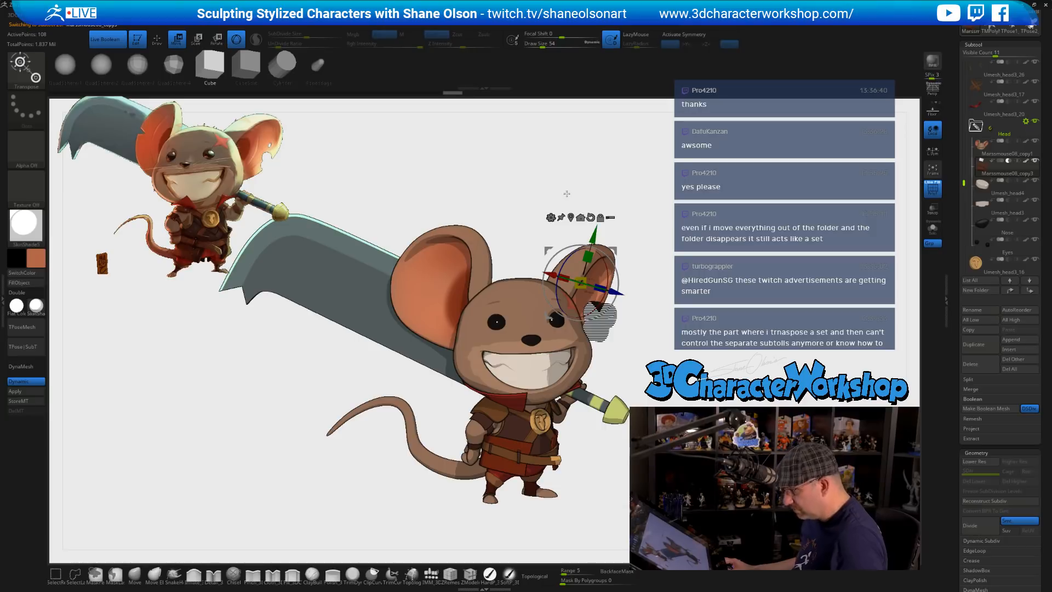
drag(543, 160, 549, 195)
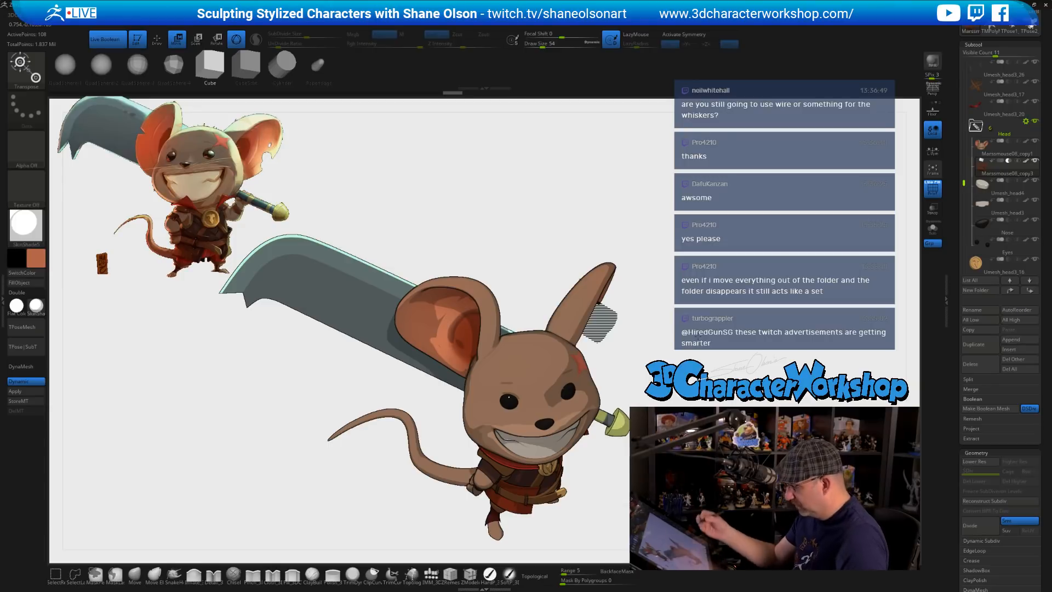
- Insert a cube cutter at the sword-side ear and activate the gizmo on it
key(q)
drag(553, 183, 504, 159)
drag(413, 305, 415, 327)
mouse_move(623, 226)
mouse_down()
mouse_move(615, 217)
mouse_move(630, 280)
mouse_move(548, 277)
mouse_move(690, 281)
mouse_move(690, 354)
mouse_up()
key(w)
key(shift+f)
key(shift+f)
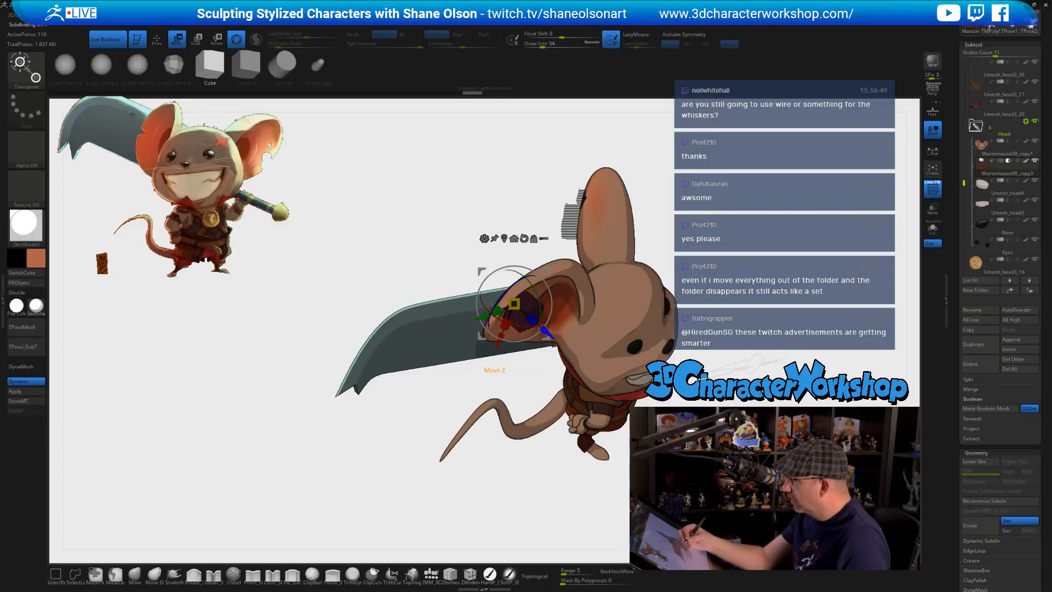
- Move and scale the new cube so it cuts an angular notch into the outer edge of the sword-side ear
drag(547, 332, 509, 259)
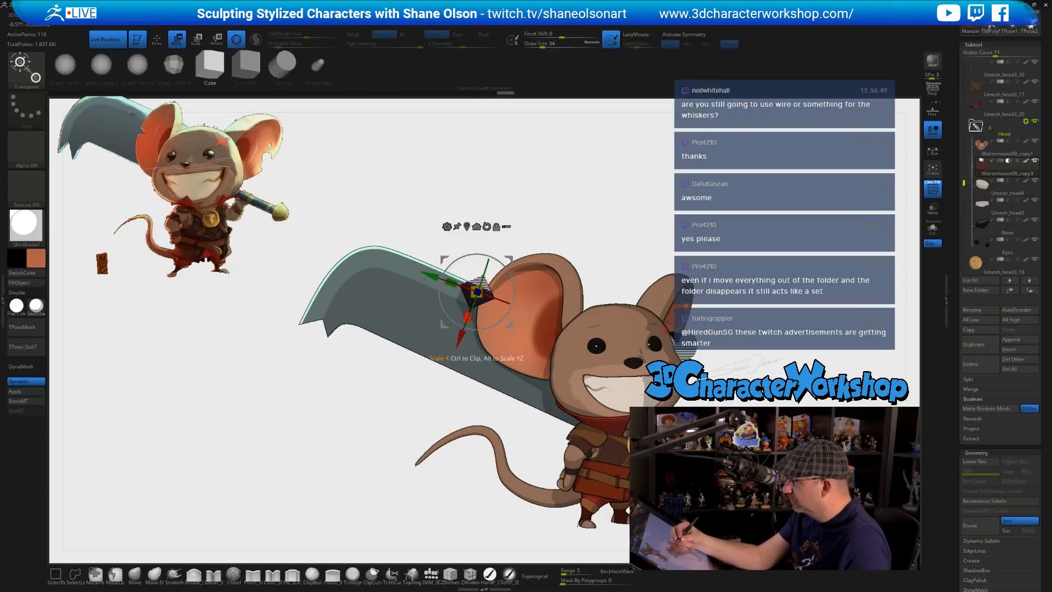
drag(475, 306, 475, 305)
mouse_move(584, 223)
mouse_down()
mouse_move(574, 230)
mouse_move(596, 223)
mouse_move(537, 241)
mouse_move(613, 270)
mouse_move(615, 255)
mouse_move(595, 241)
mouse_move(559, 242)
mouse_move(548, 205)
mouse_move(551, 230)
mouse_move(512, 216)
mouse_move(477, 222)
mouse_up()
key(shift+f)
key(q)
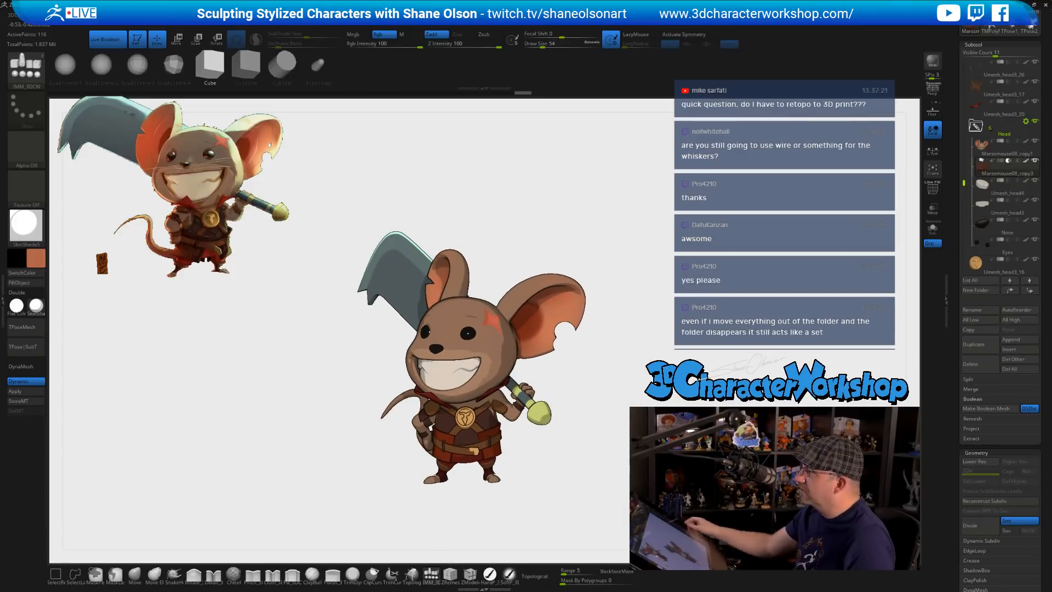
- Examine the cuts in both ears from the front, back and sides with the cutters' polyframe shown
mouse_move(668, 402)
mouse_down()
mouse_move(679, 402)
mouse_move(674, 384)
mouse_move(694, 381)
mouse_move(642, 350)
mouse_move(636, 364)
mouse_move(668, 384)
mouse_move(667, 403)
mouse_up()
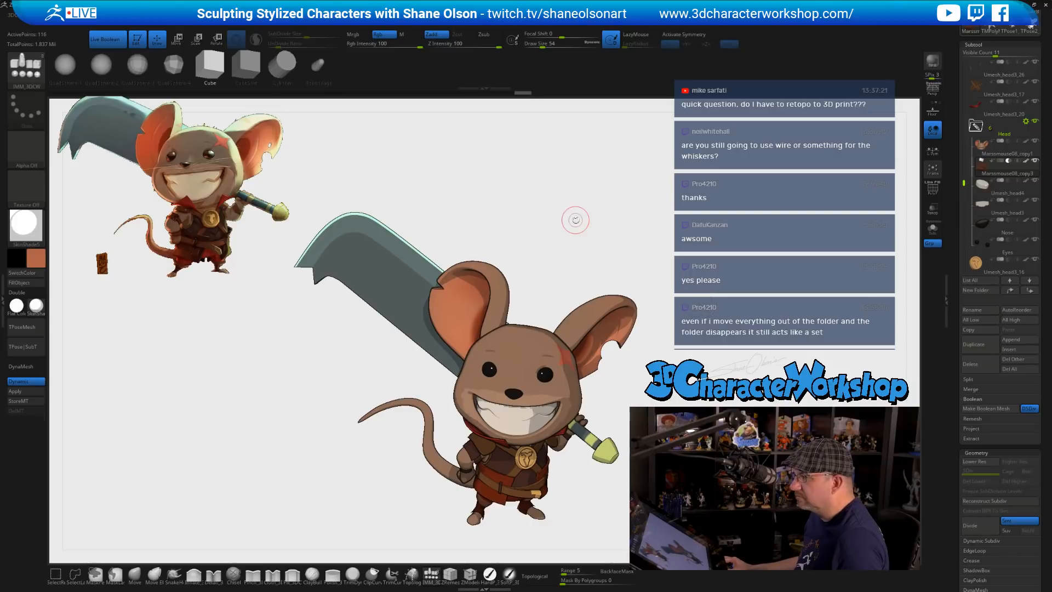
drag(576, 220, 556, 170)
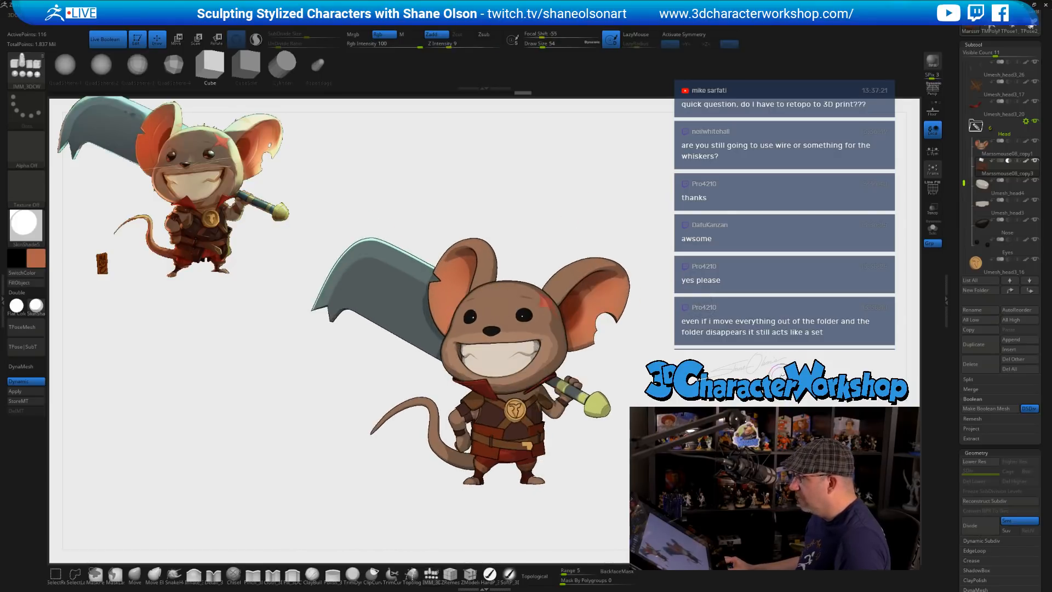
alt+drag(744, 377, 744, 374)
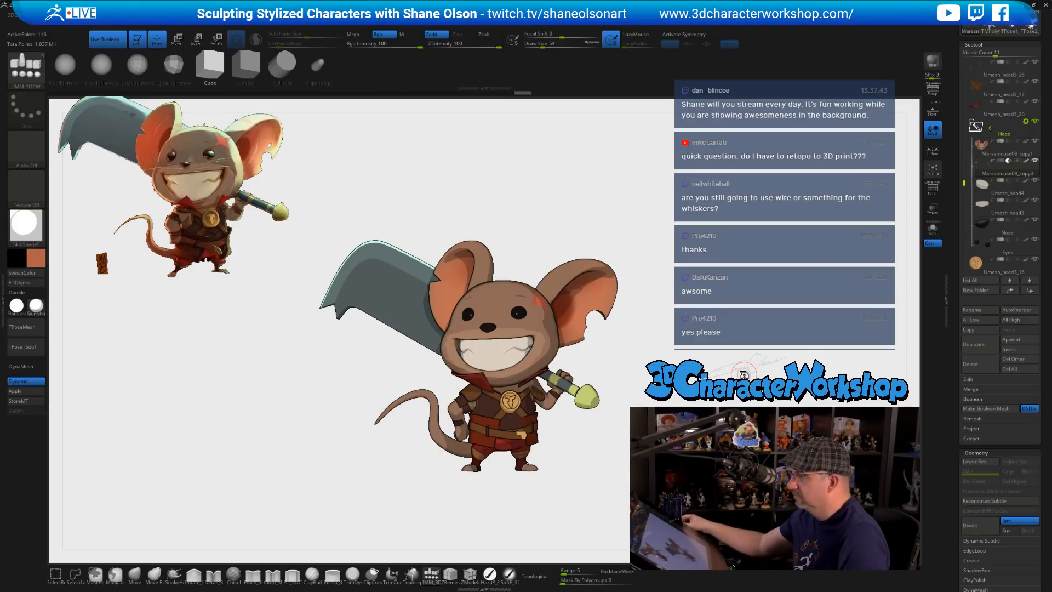
mouse_move(715, 336)
mouse_down()
mouse_move(614, 331)
mouse_move(603, 351)
mouse_move(625, 487)
mouse_up()
key(shift+f)
drag(646, 376, 786, 389)
drag(535, 346, 422, 386)
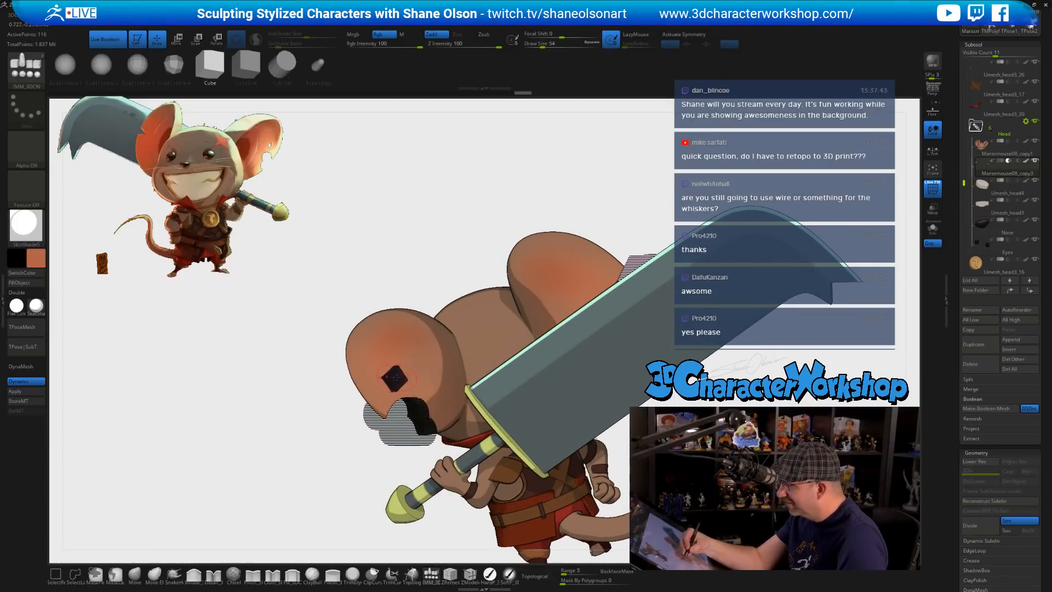
ctrl+right_drag(579, 383, 505, 407)
drag(565, 482, 677, 302)
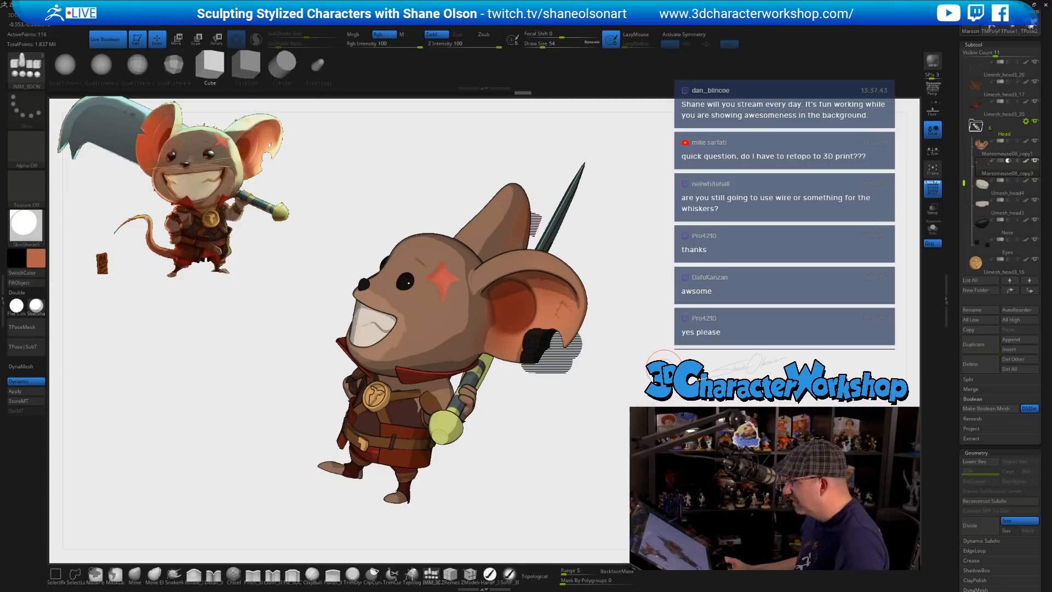
drag(664, 357, 691, 335)
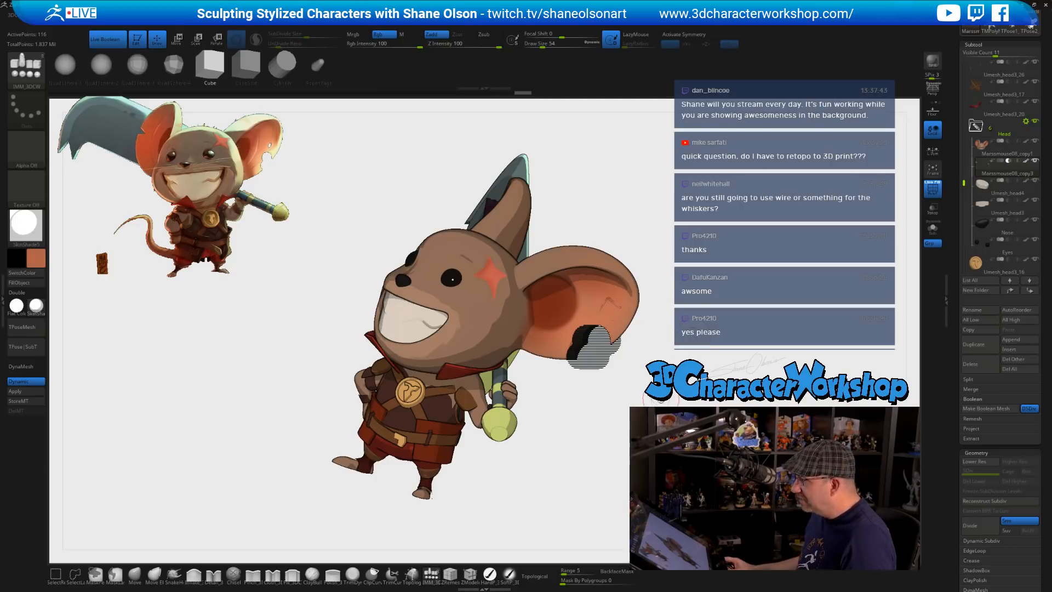
mouse_move(661, 399)
mouse_down()
mouse_move(703, 402)
mouse_move(678, 403)
mouse_up()
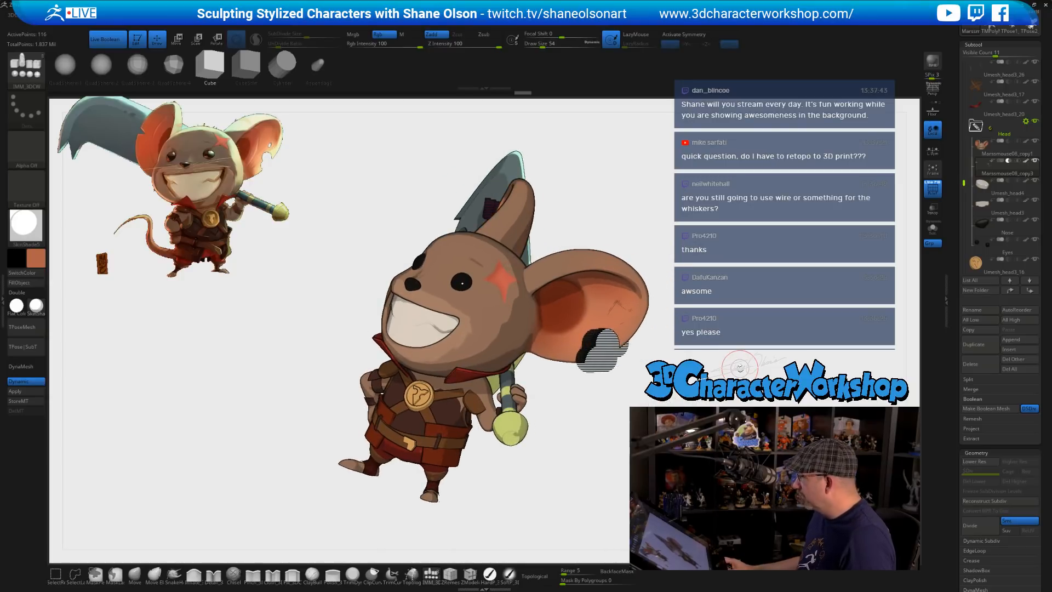
- Isolate the ear-cutting subtool and choose Cylinder as the insert mesh
click(932, 228)
alt+drag(802, 279, 707, 350)
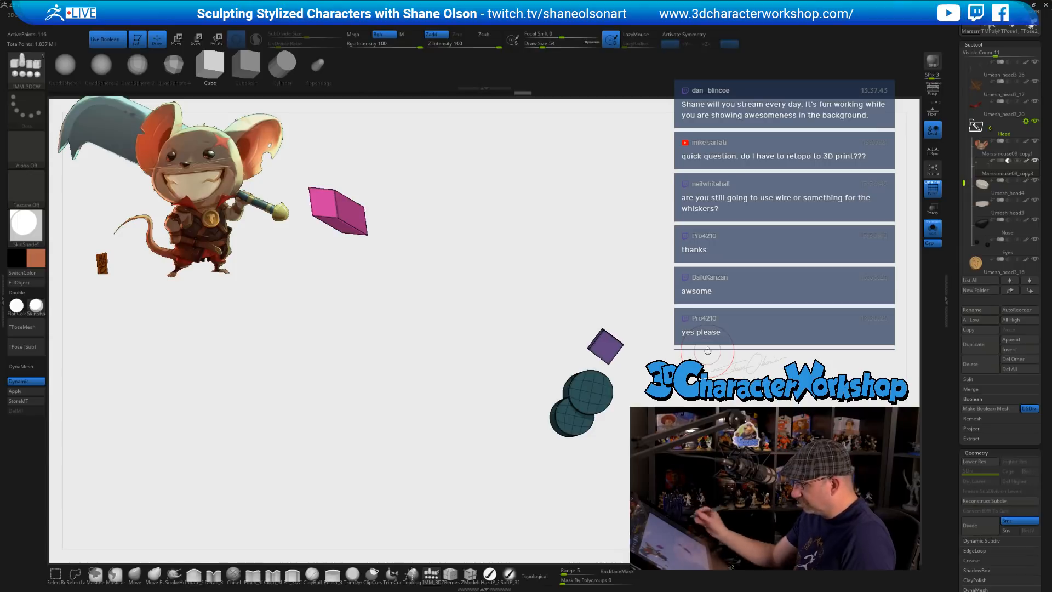
key(b)
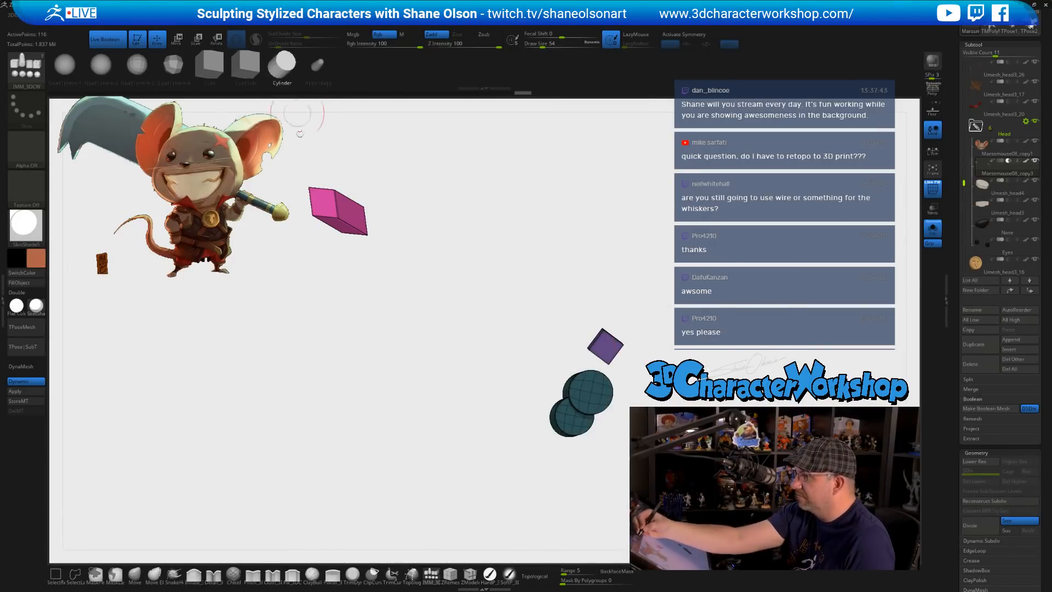
click(606, 348)
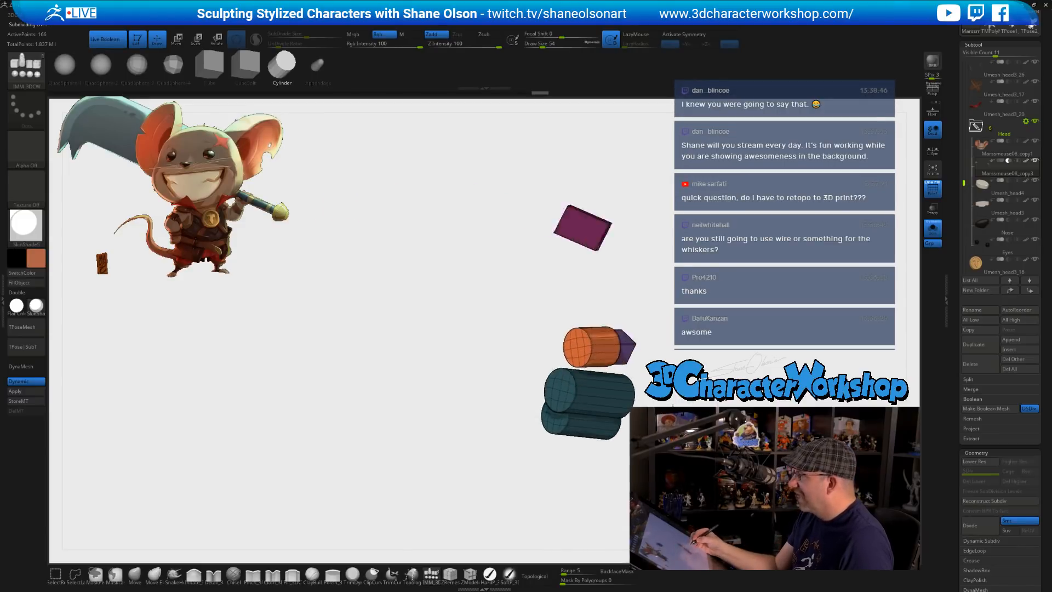
mouse_move(773, 427)
mouse_down()
mouse_move(735, 427)
mouse_move(768, 436)
mouse_up()
key(ctrl+z)
- Insert a small cylinder in place of the purple cube above the two teal cylinders, and delete that cube
drag(607, 347, 604, 356)
drag(762, 379, 700, 372)
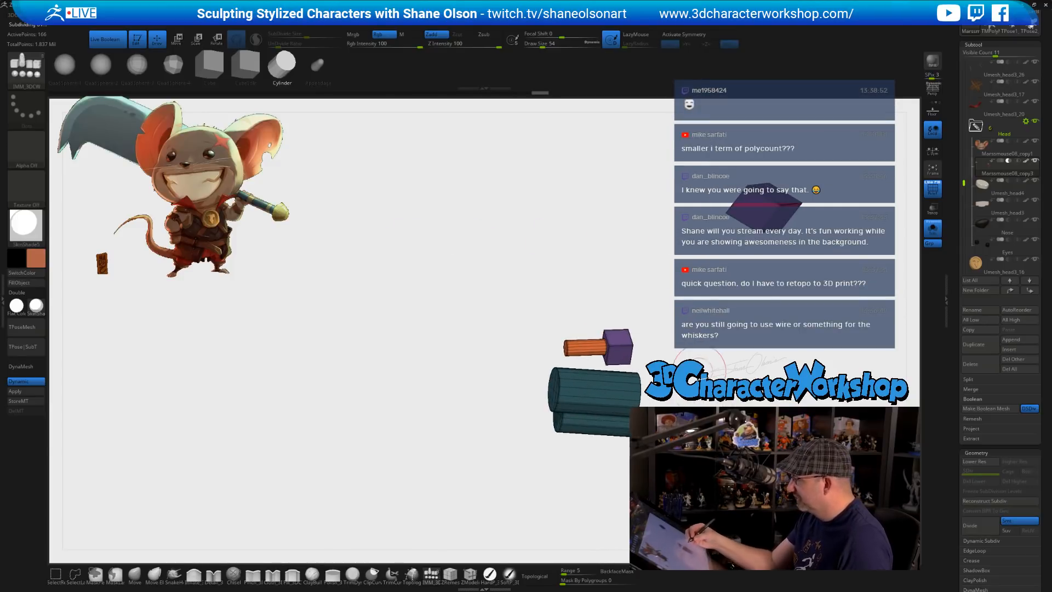
ctrl+shift+click(618, 347)
ctrl+shift+click(619, 347)
key(space)
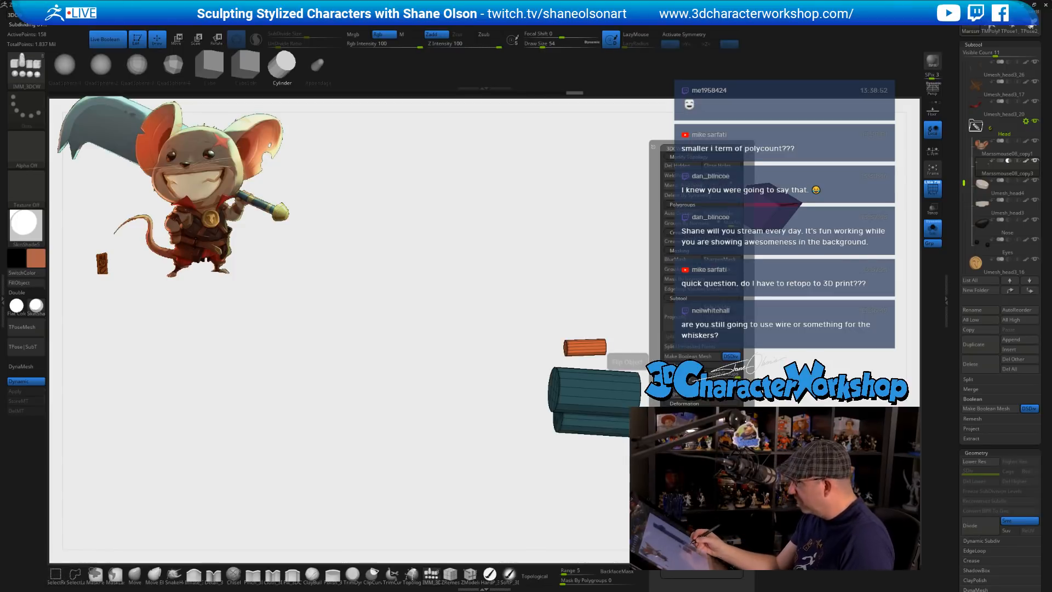
click(685, 369)
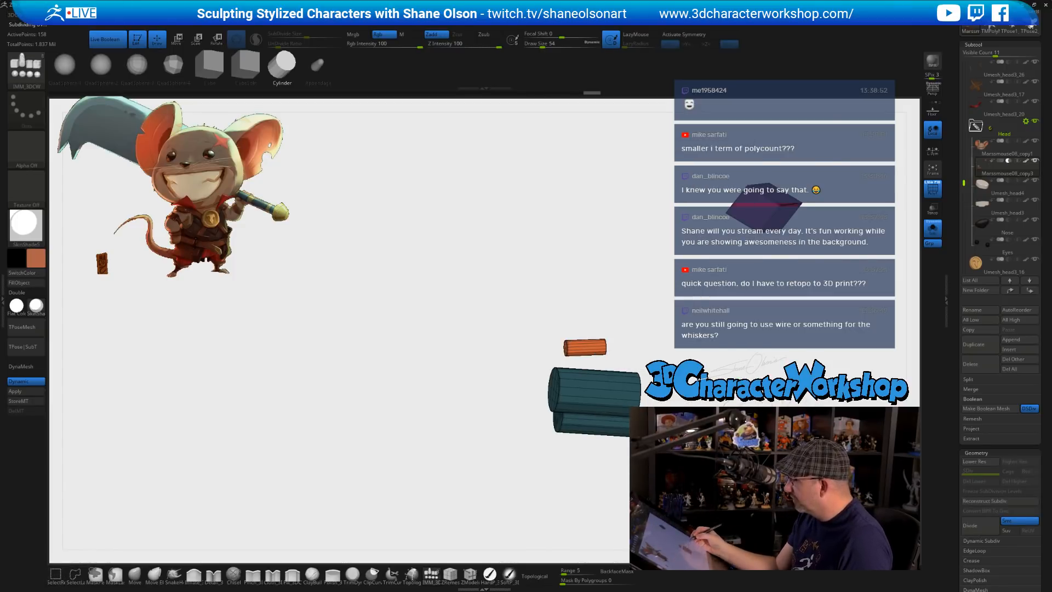
- Show the full model again and reposition the small cylinder so it cuts a hole completely through the ear
drag(707, 378, 729, 395)
click(933, 228)
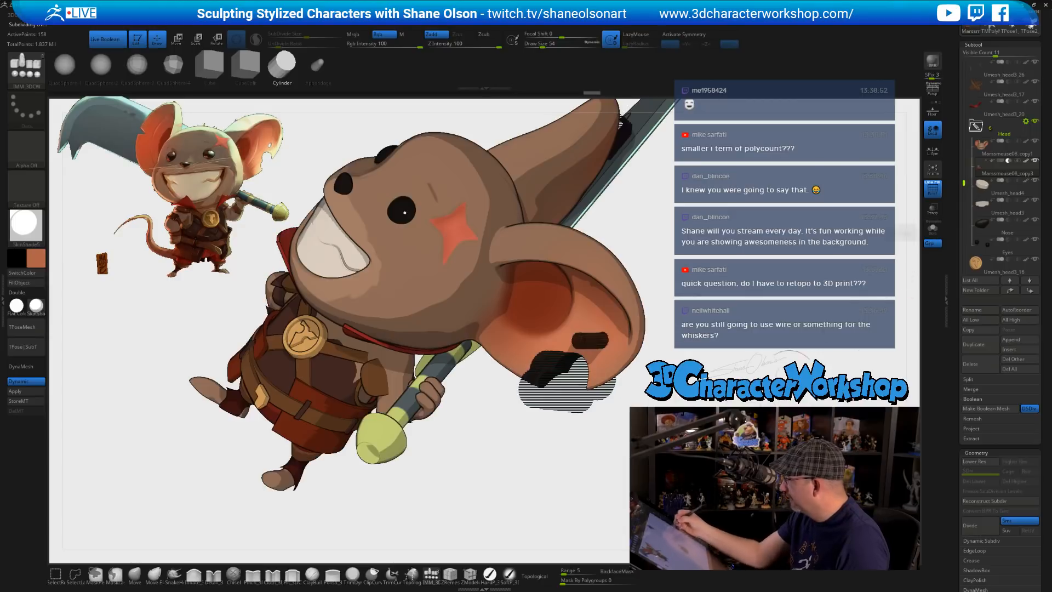
drag(793, 373, 734, 402)
key(w)
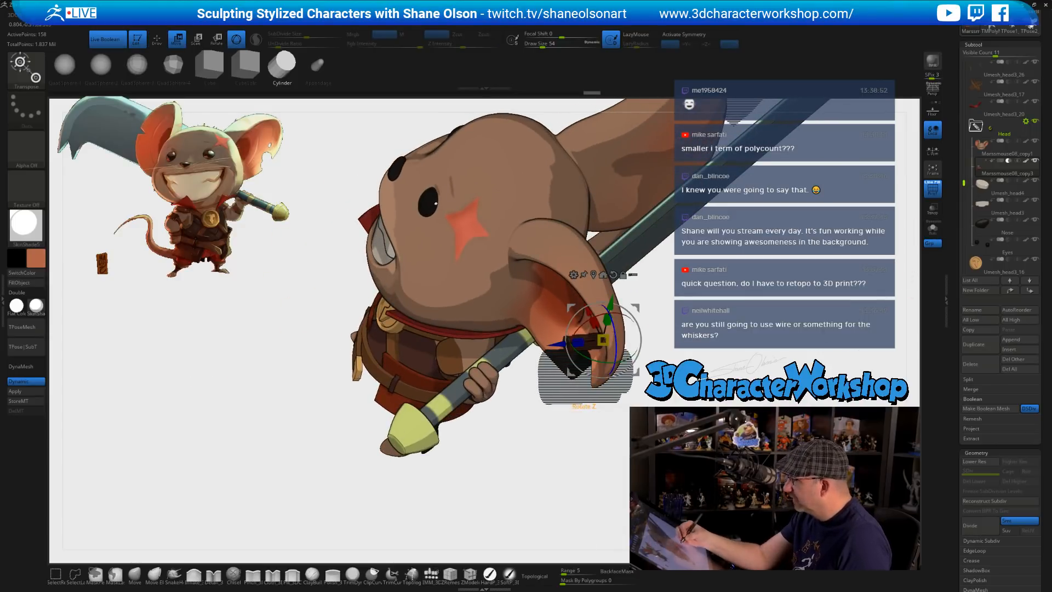
click(932, 229)
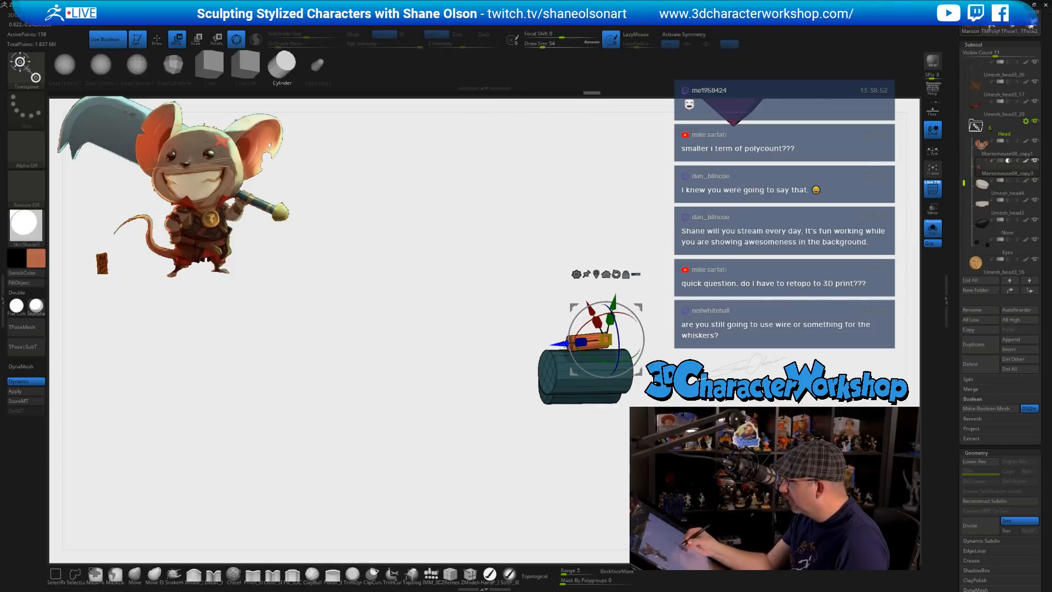
click(933, 229)
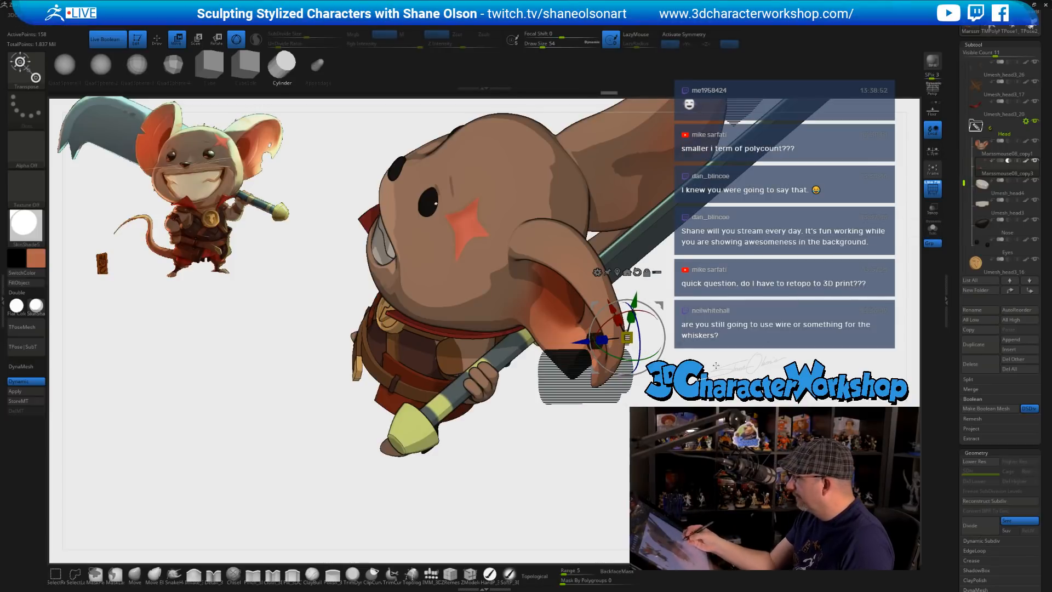
drag(716, 365, 647, 365)
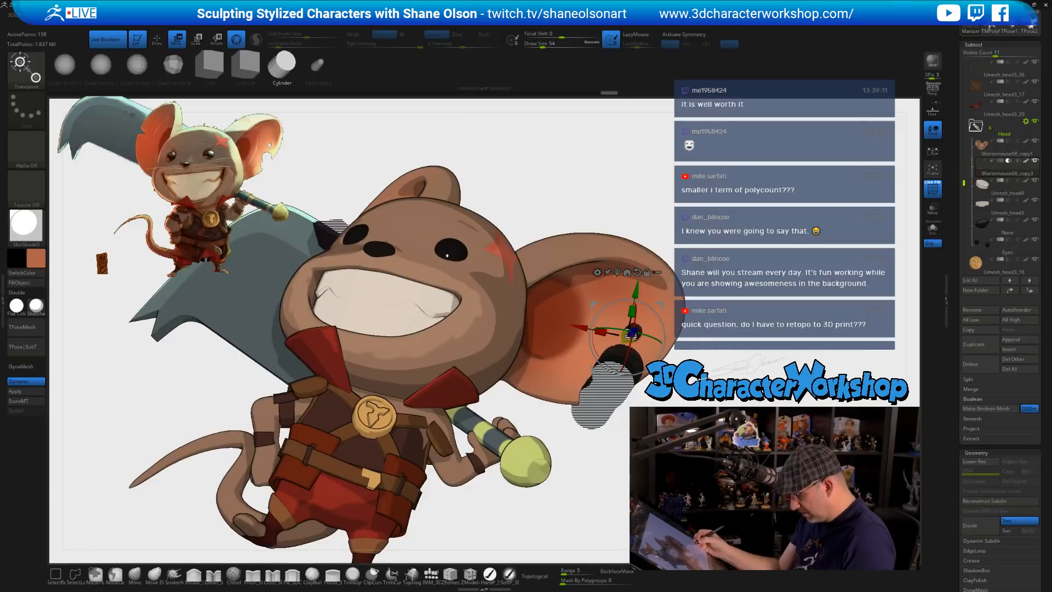
drag(714, 340, 650, 310)
key(q)
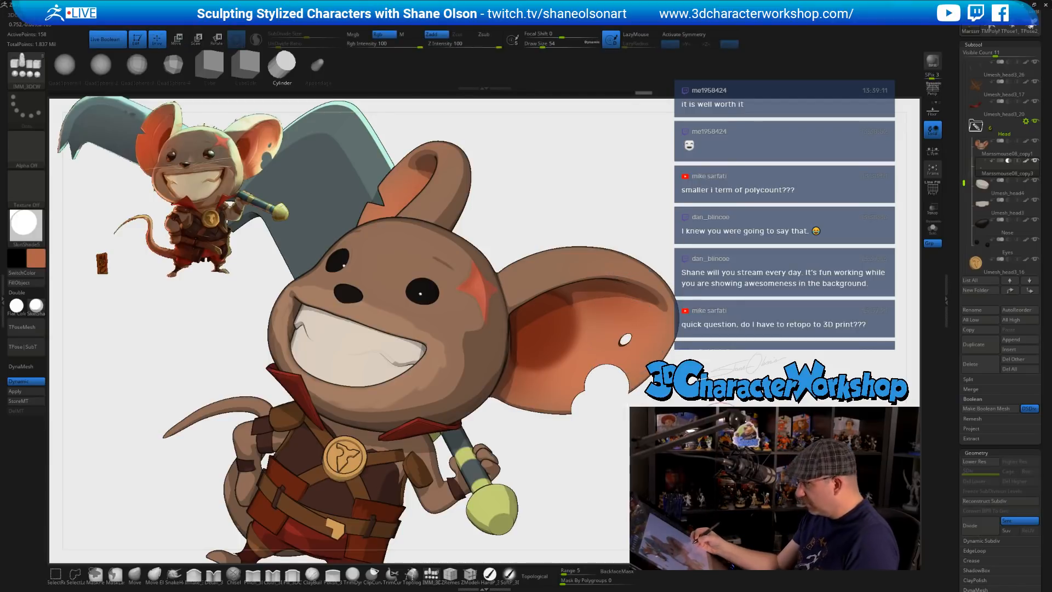
- Set the draw size to 124 and review the cut ears on the whole figure
alt+drag(701, 395, 698, 341)
mouse_move(329, 439)
mouse_down()
mouse_move(340, 439)
mouse_move(285, 439)
mouse_move(334, 438)
mouse_up()
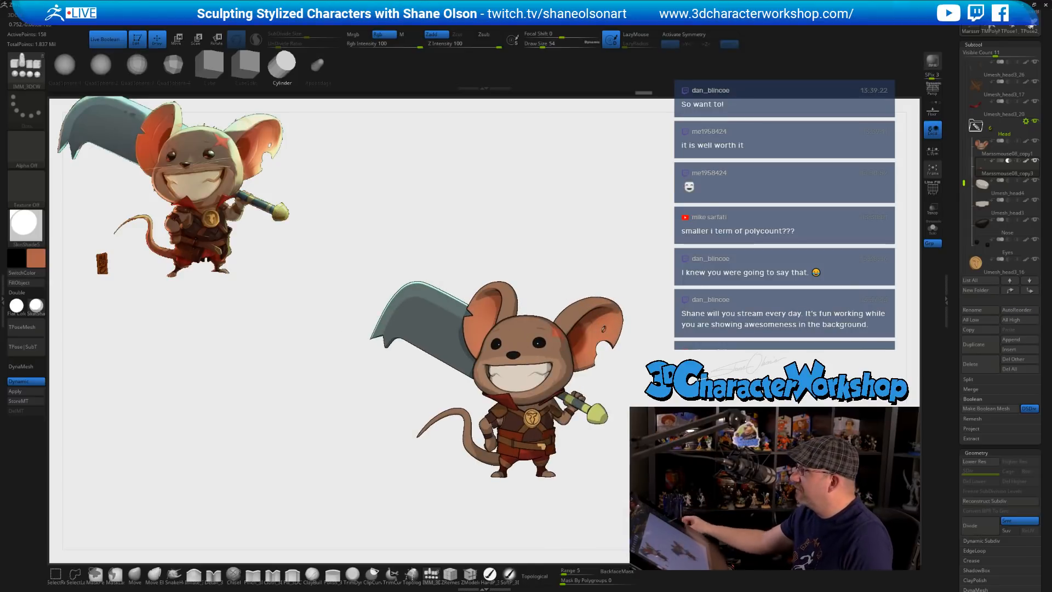
mouse_move(705, 372)
alt+mouse_down()
mouse_move(699, 389)
mouse_move(646, 399)
mouse_move(656, 399)
alt+mouse_up()
key(s)
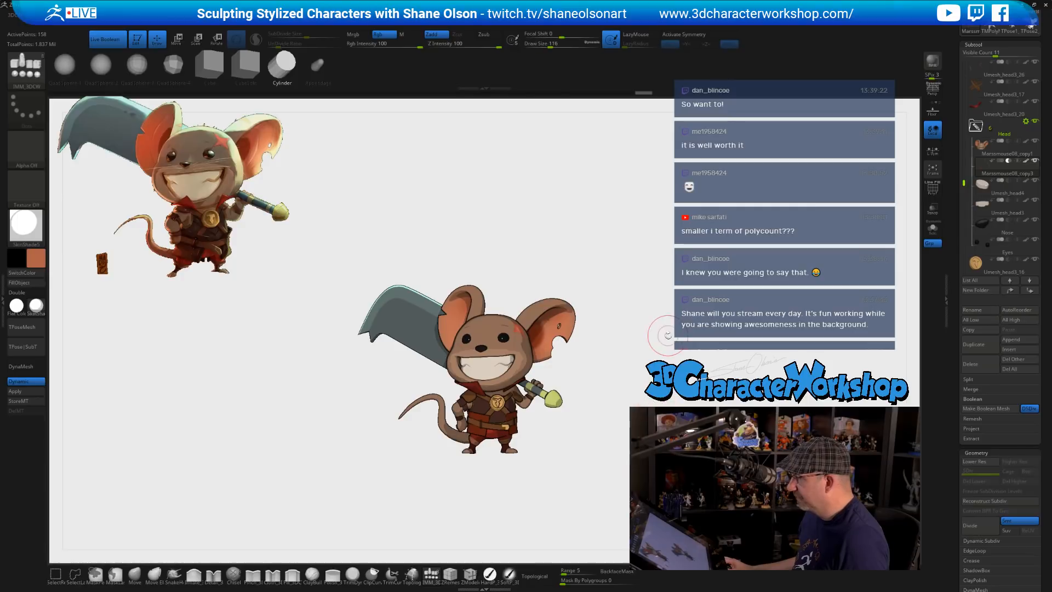
drag(666, 335, 655, 383)
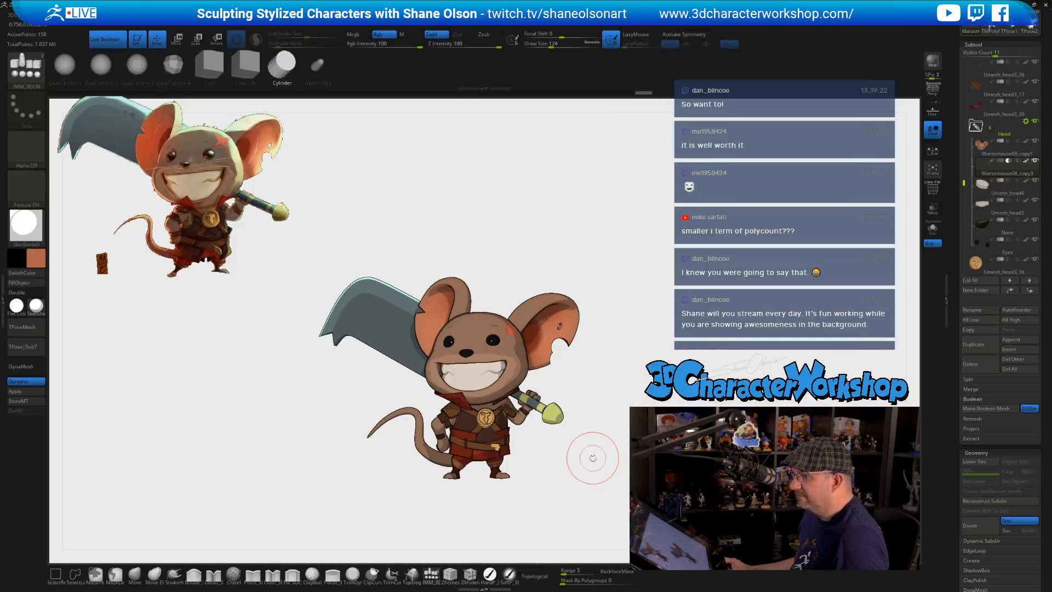
alt+drag(593, 458, 606, 436)
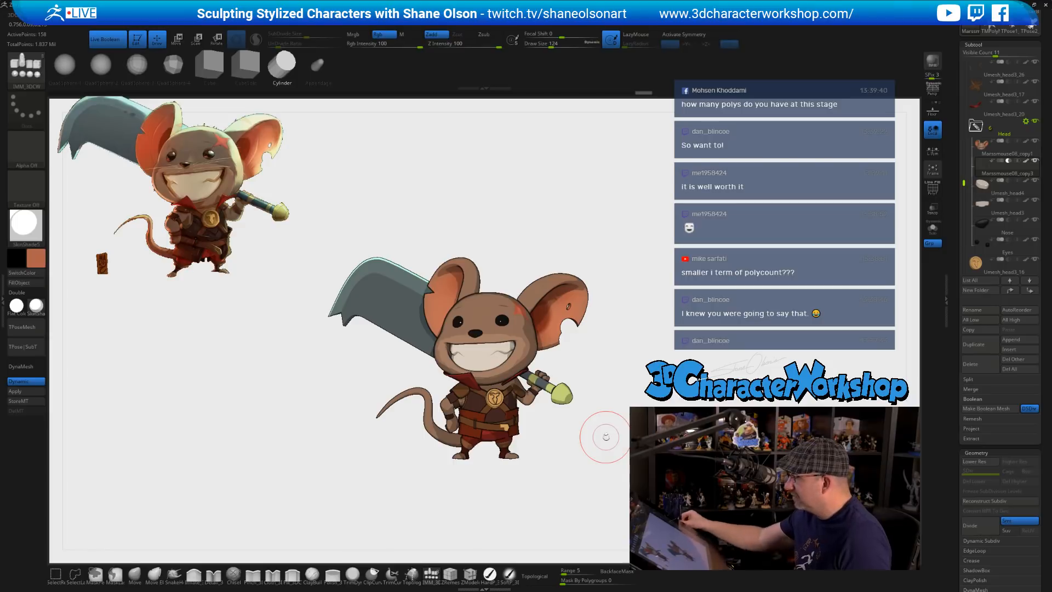
- Select the shoulder pads, turn off symmetry, and mask the pad on the character's right shoulder while the subtool is isolated
mouse_move(579, 341)
alt+mouse_down()
mouse_move(625, 414)
mouse_move(583, 430)
mouse_move(629, 418)
mouse_move(608, 436)
alt+mouse_up()
alt+click(502, 457)
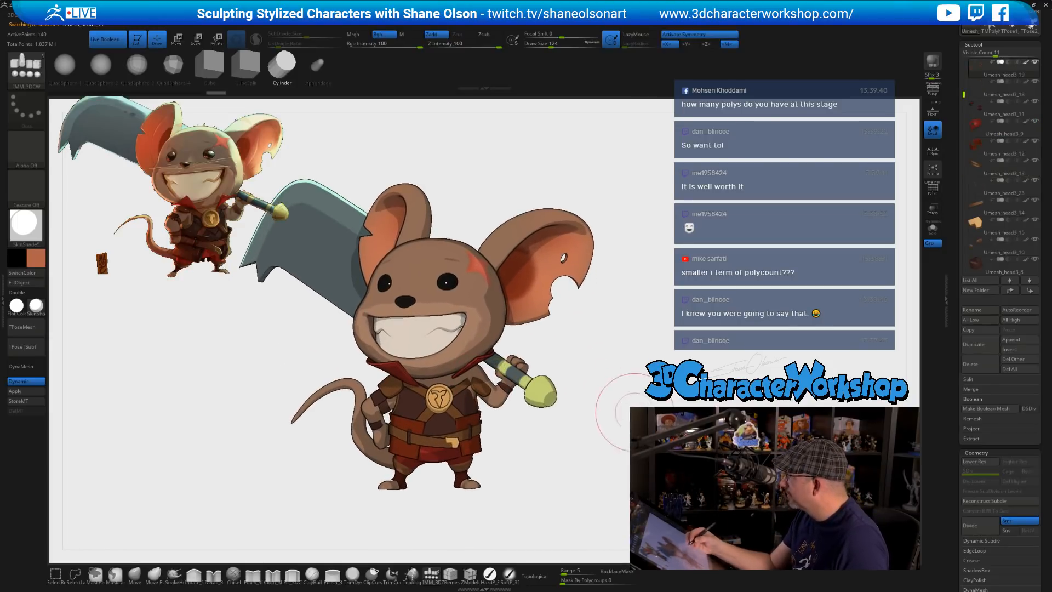
key(w)
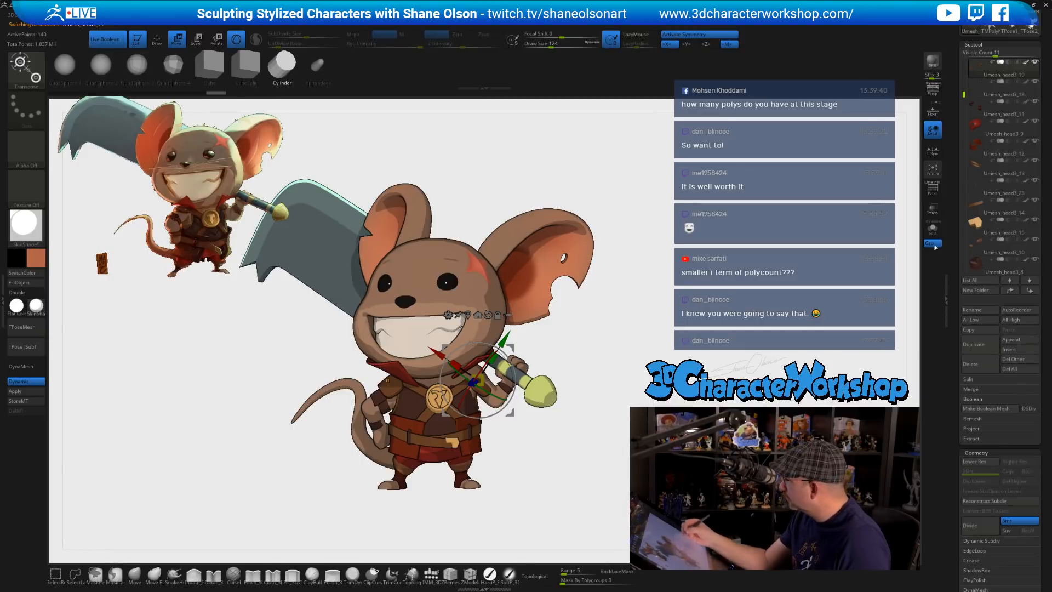
click(933, 228)
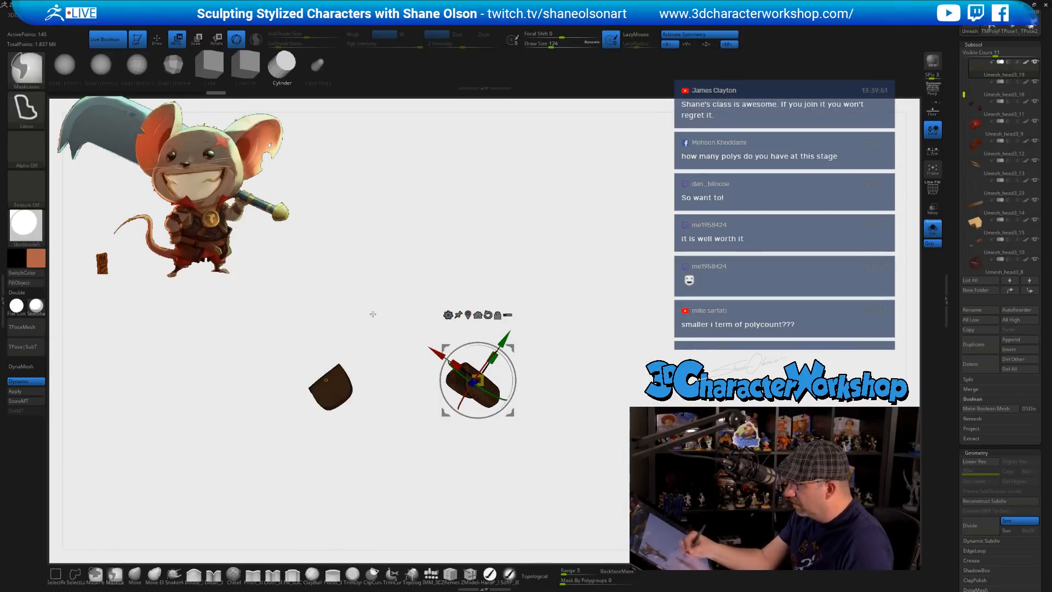
click(934, 235)
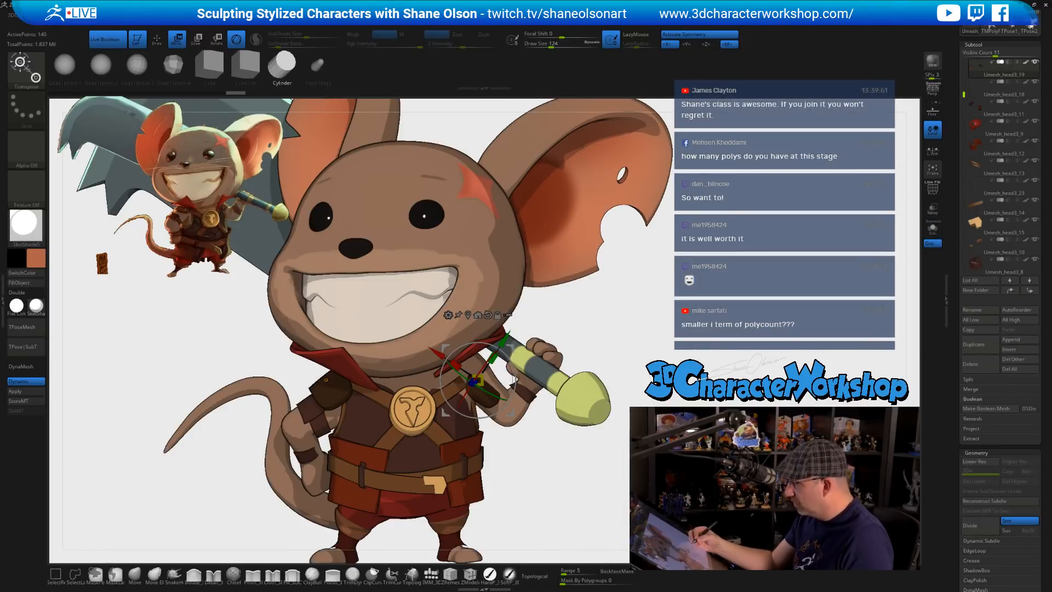
key(x)
click(931, 233)
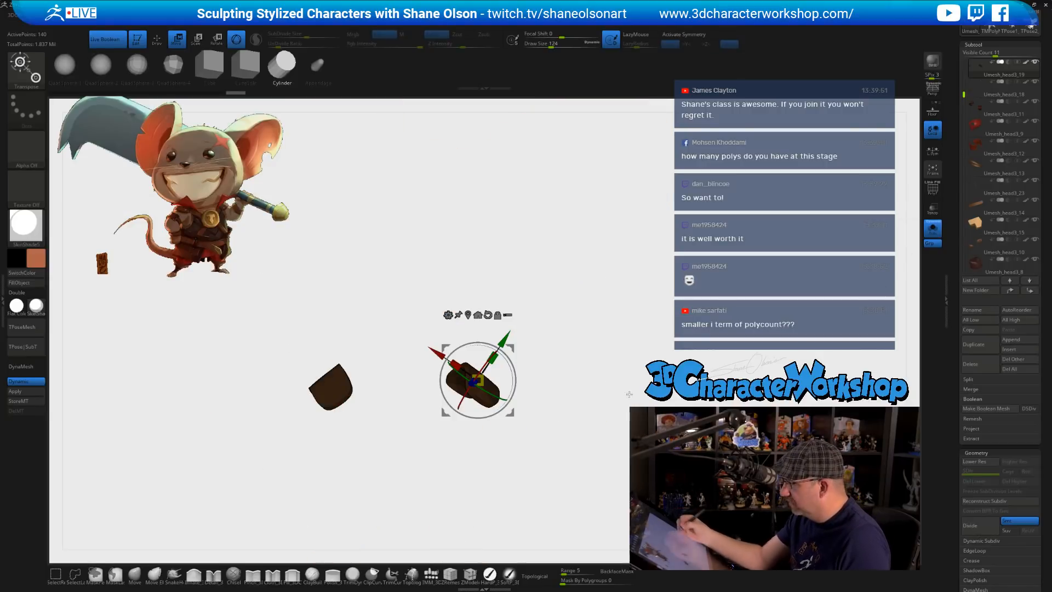
mouse_move(387, 308)
ctrl+mouse_down()
mouse_move(397, 298)
mouse_move(362, 476)
ctrl+mouse_up()
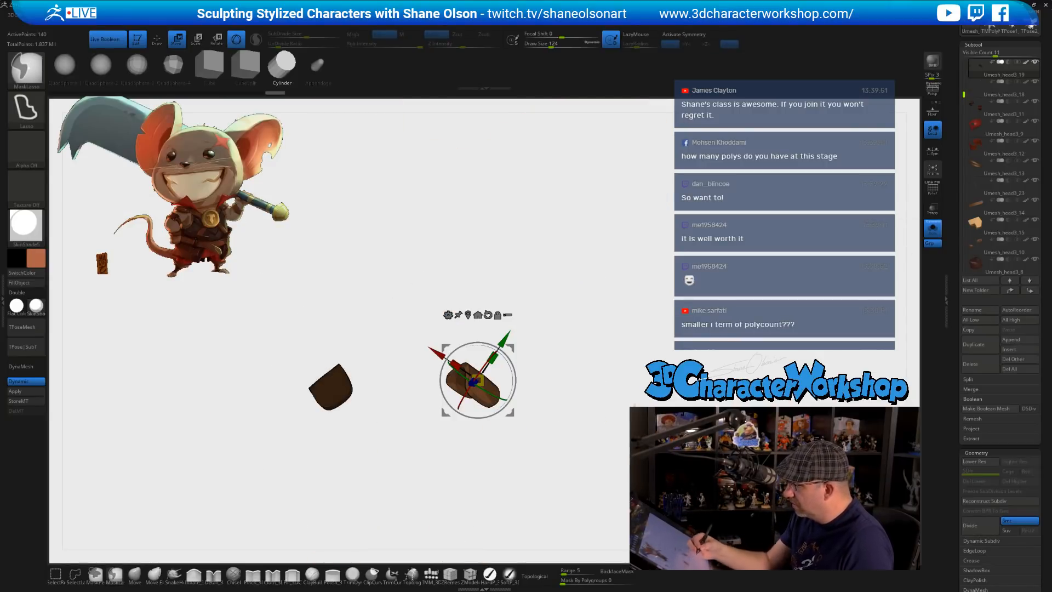
click(933, 229)
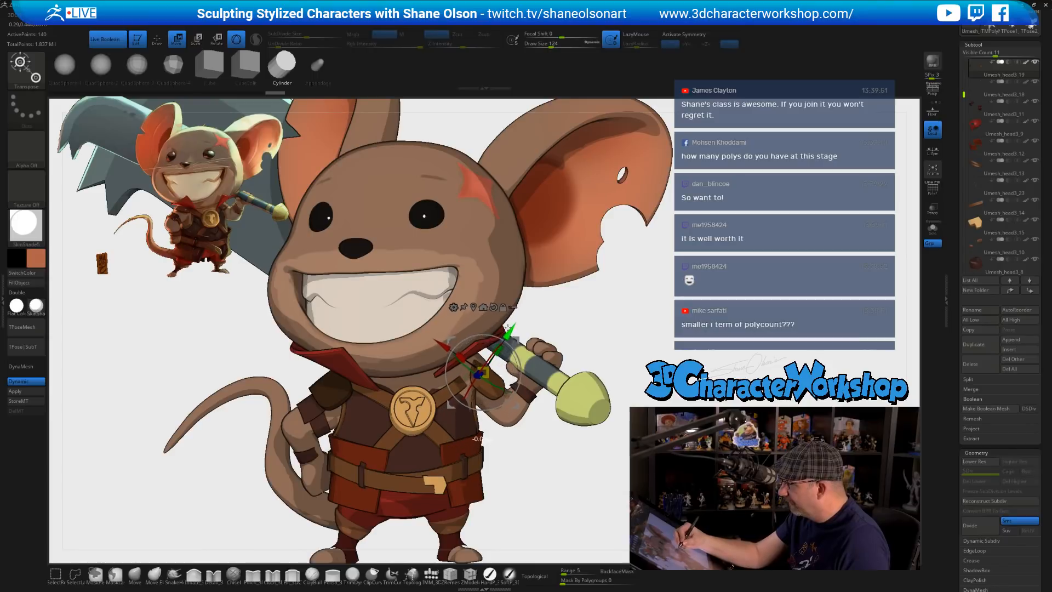
- Move and rotate the unmasked shoulder pad so it sits on the shoulder of the sword-holding arm
drag(619, 320, 709, 339)
drag(536, 303, 531, 311)
drag(639, 356, 608, 354)
drag(479, 349, 472, 358)
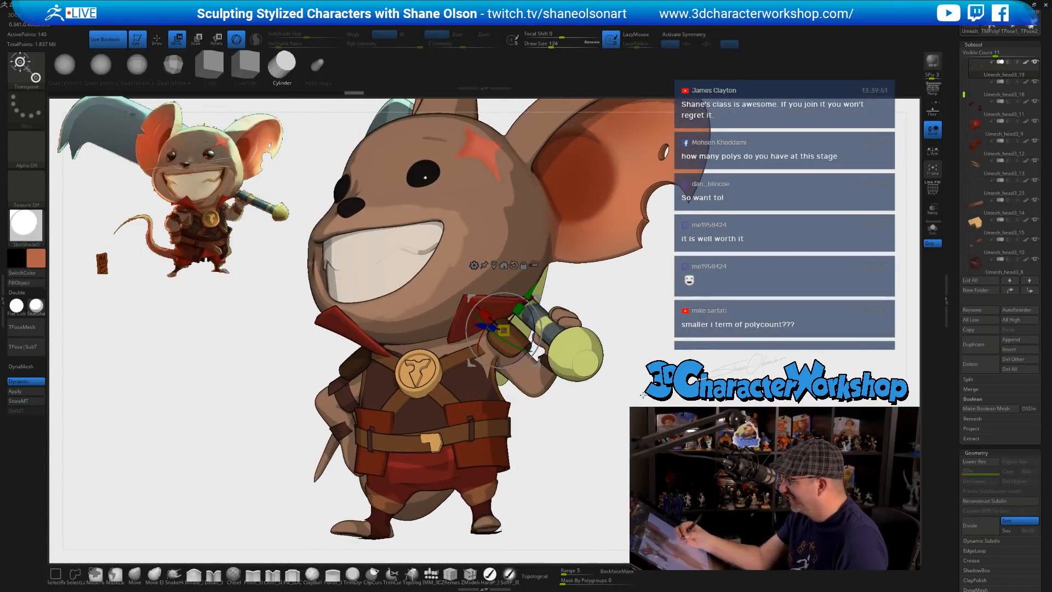
drag(605, 386, 648, 409)
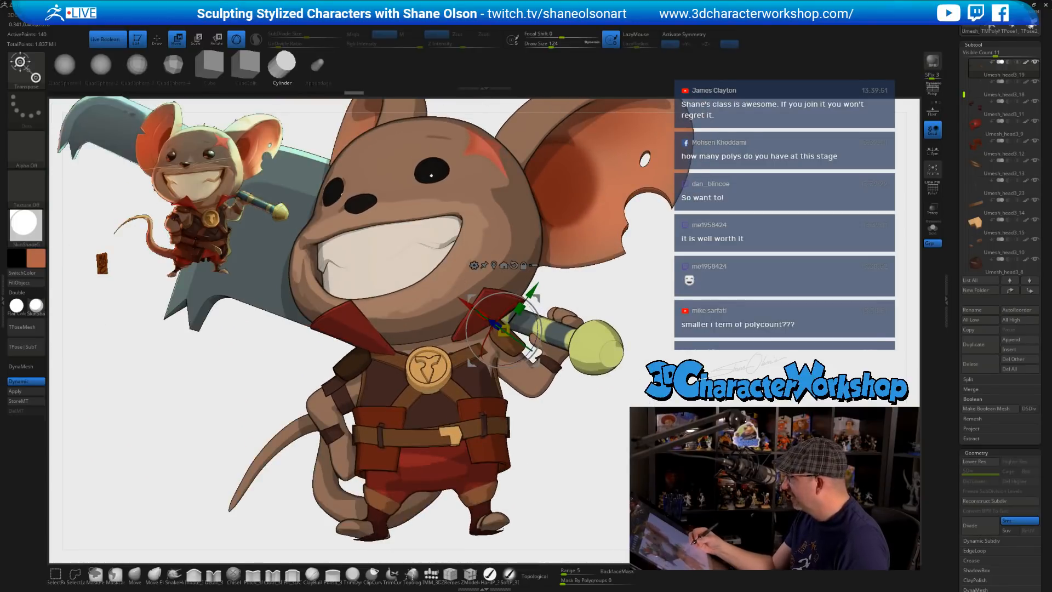
- Check the shoulder pads in isolation, return to draw mode, and restore both pads with the mask cleared
click(932, 233)
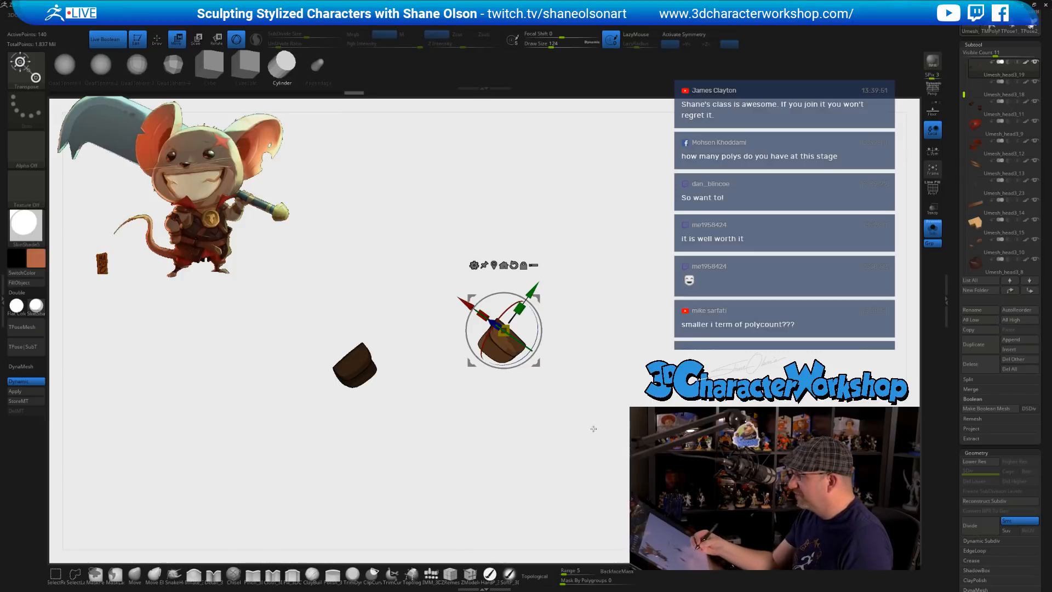
click(931, 231)
key(q)
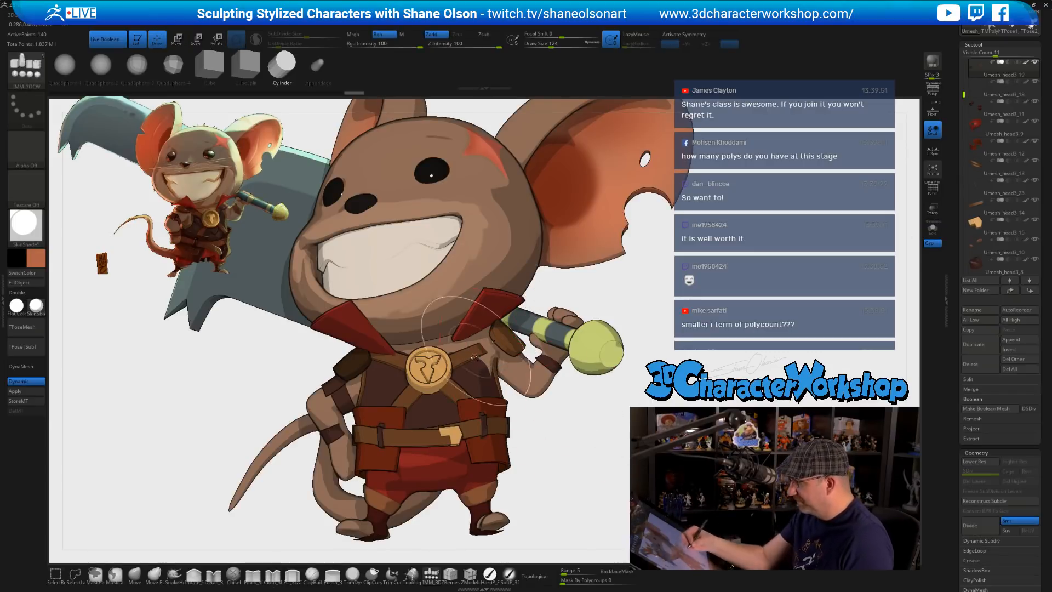
ctrl+shift+click(503, 346)
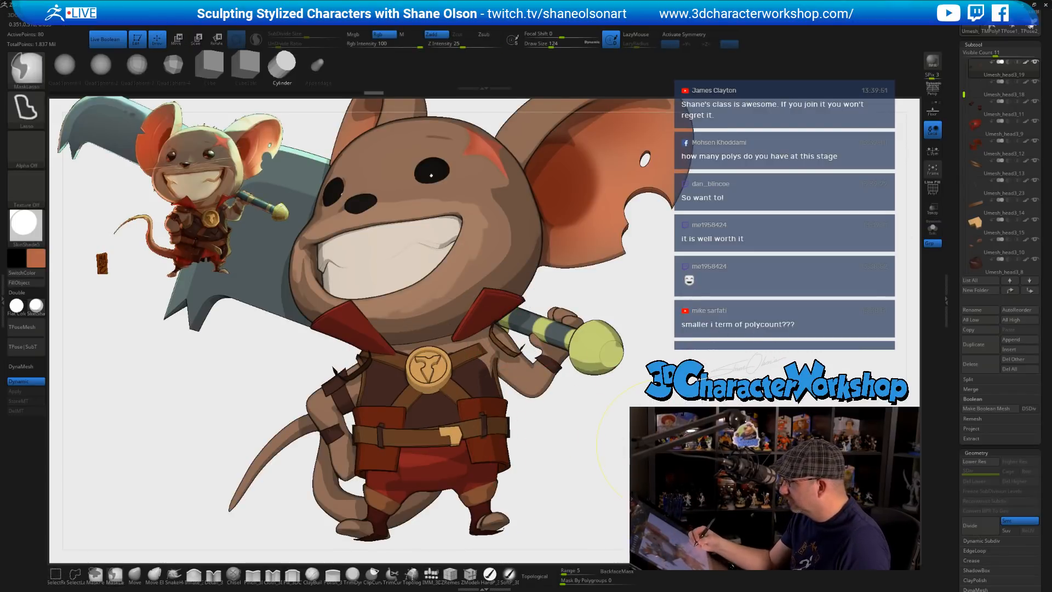
ctrl+shift+click(740, 404)
- Select the crossed chest straps, inspect them in isolation, and turn off symmetry
alt+click(473, 357)
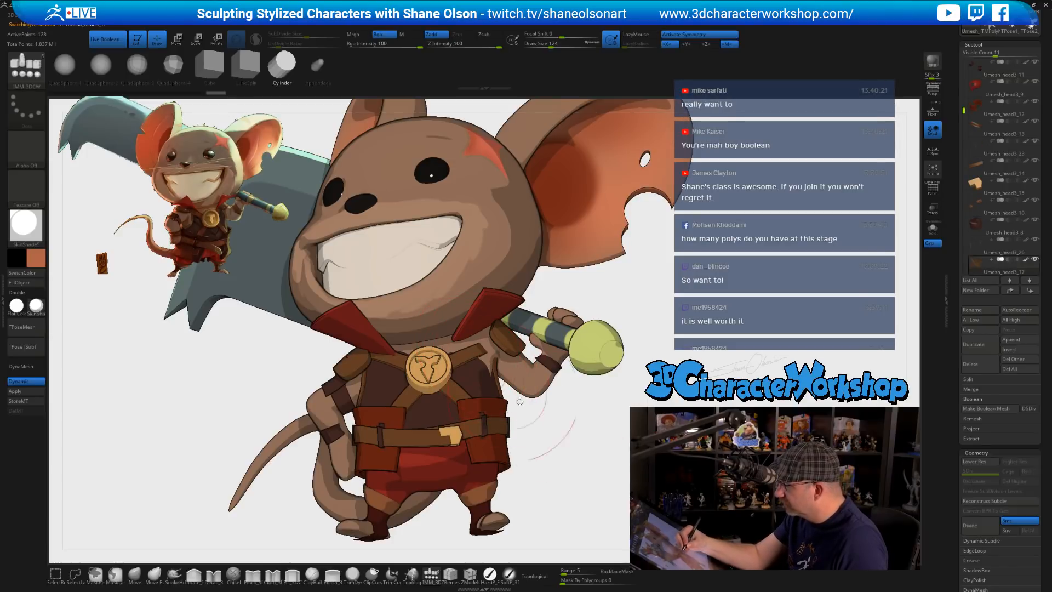
click(933, 230)
click(603, 380)
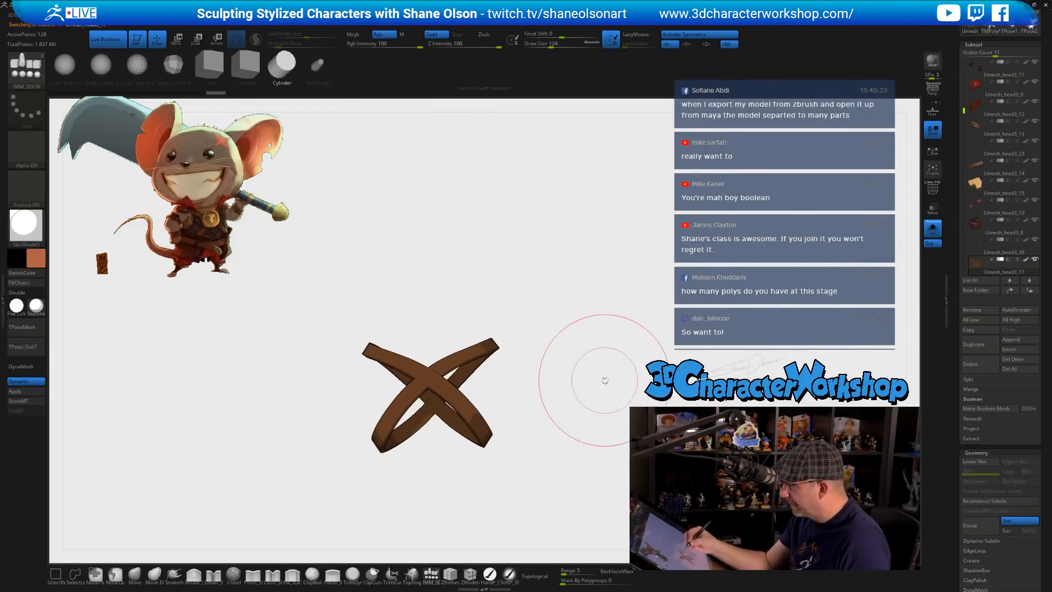
click(932, 230)
key(x)
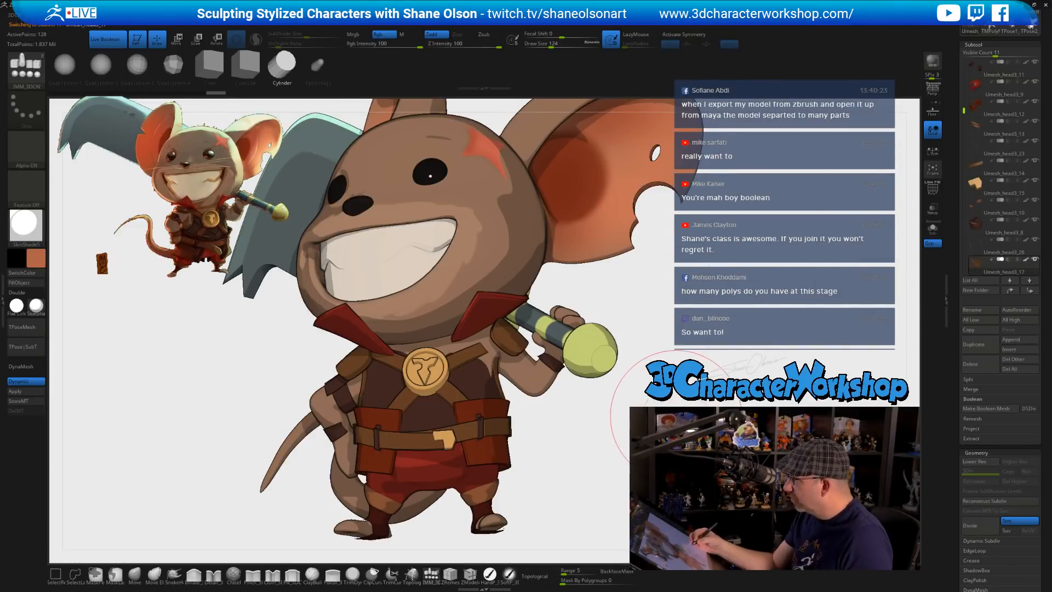
drag(647, 419, 631, 468)
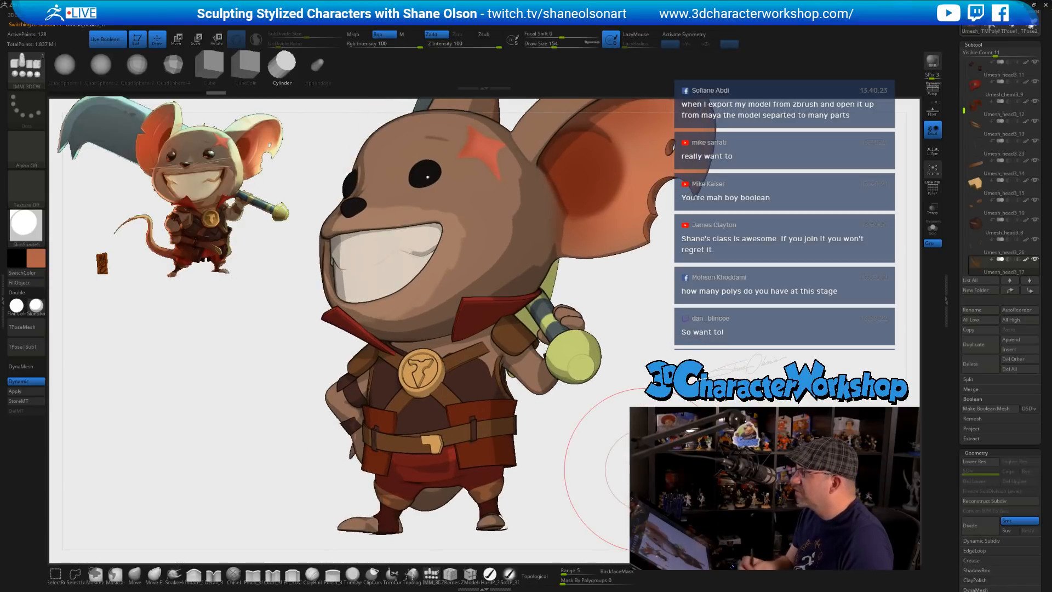
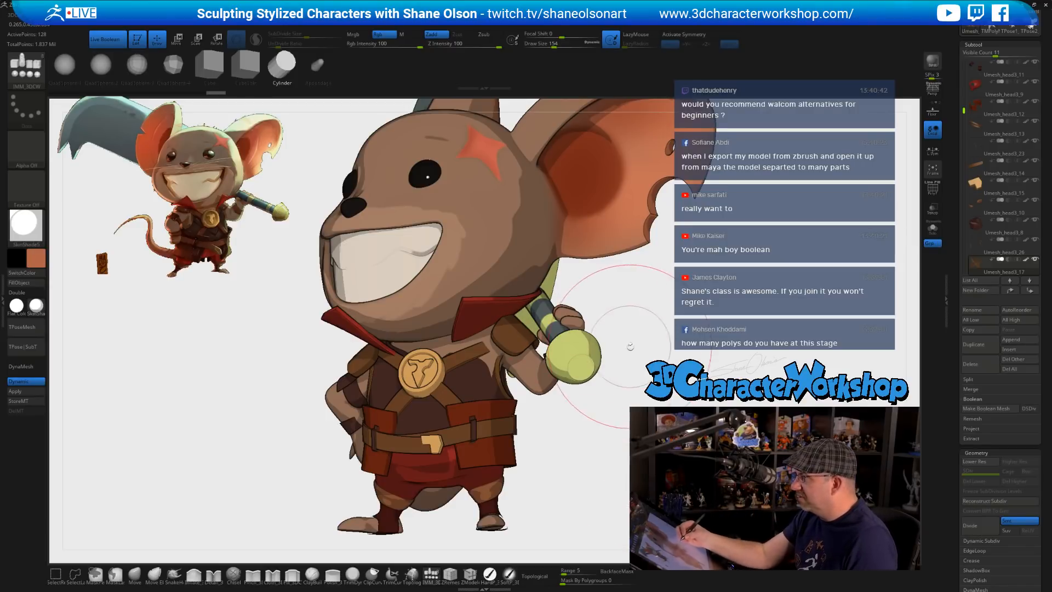
key(s)
drag(630, 344, 634, 345)
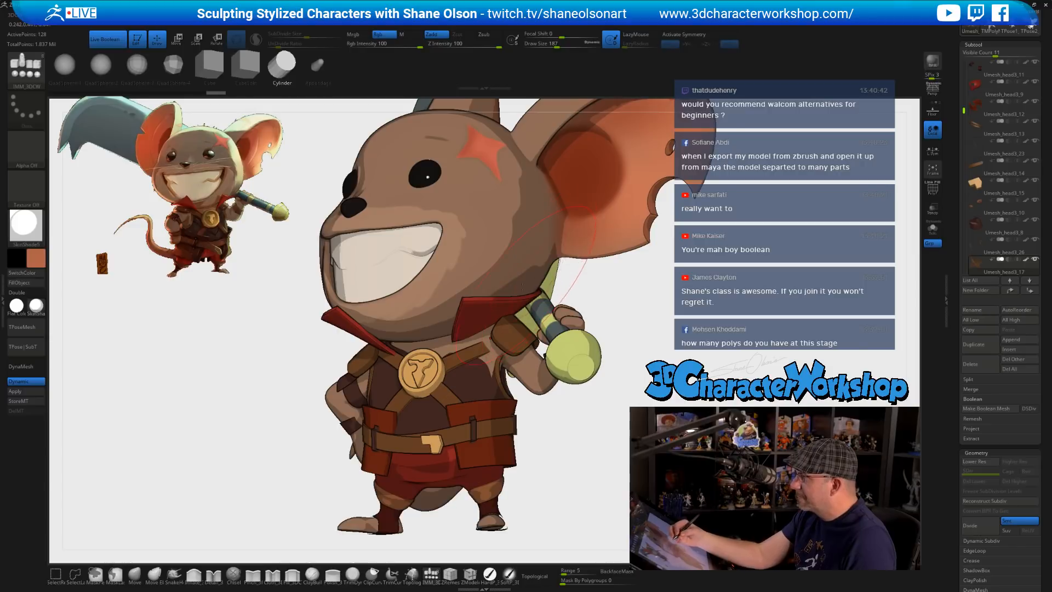
drag(486, 346, 490, 342)
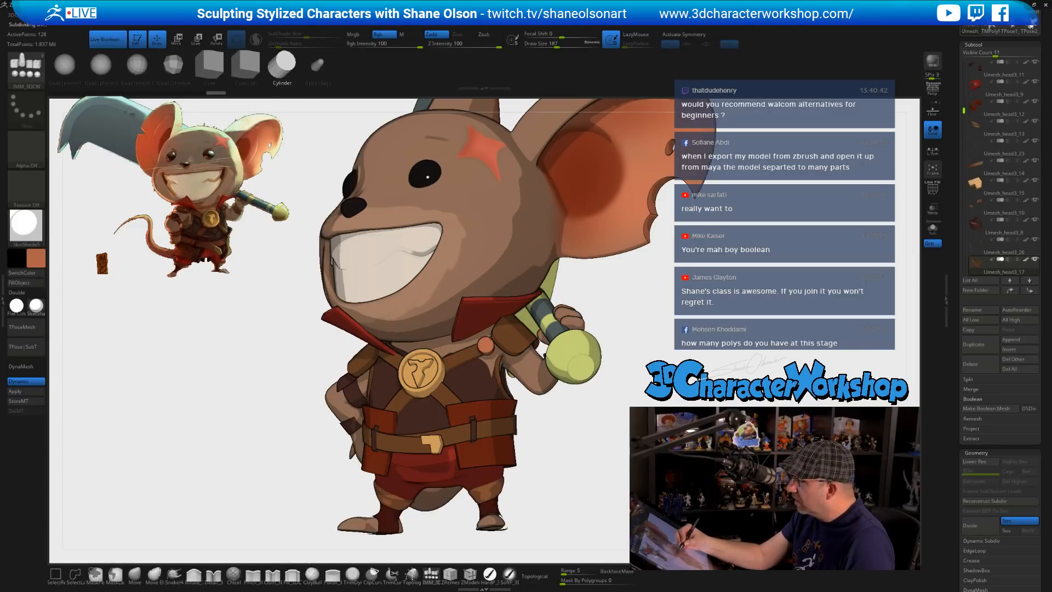
key(ctrl+z)
- Use the Move brush with Topological masking and a draw size of 197 to adjust the chest strap near the sword-arm shoulder
click(135, 575)
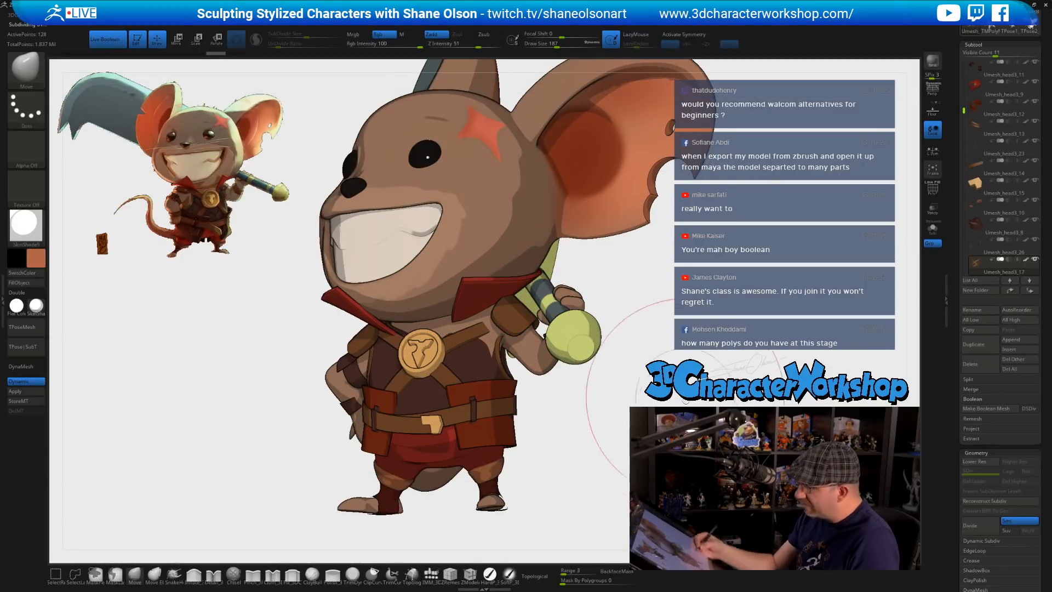
click(538, 576)
key(s)
drag(610, 370, 612, 369)
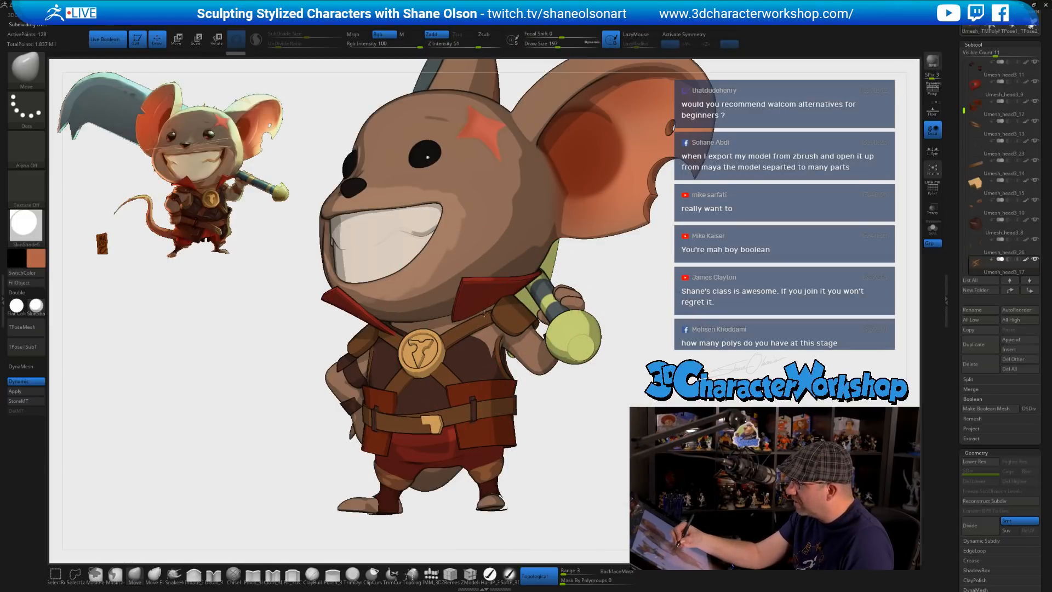
drag(484, 313, 481, 321)
- Isolate the chest straps and reshape the upper end of the strap loop, reducing the draw size to 87
right_drag(521, 339, 551, 354)
key(s)
drag(506, 335, 500, 335)
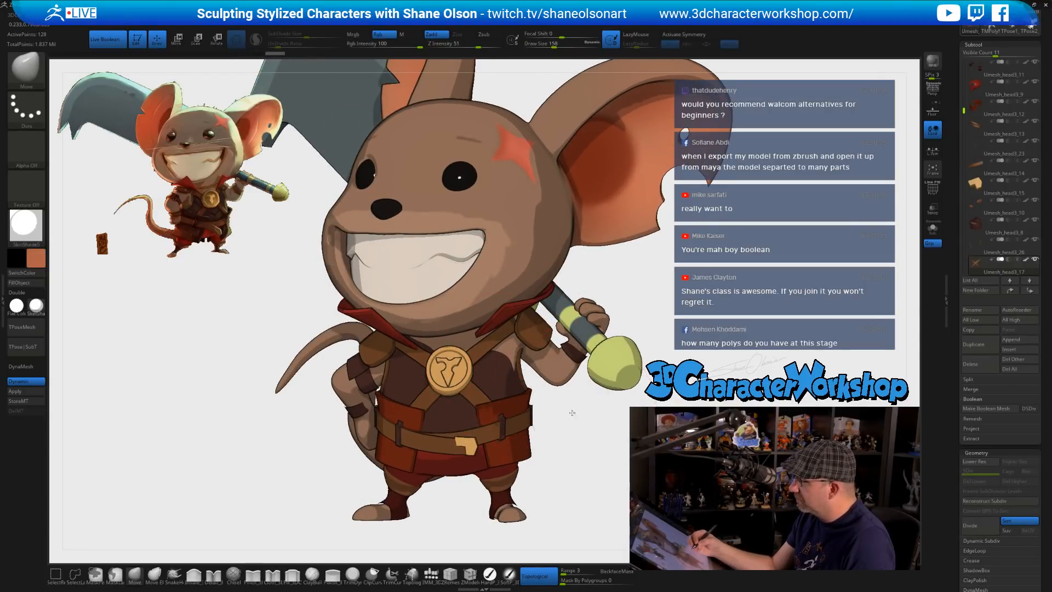
right_drag(517, 326, 492, 319)
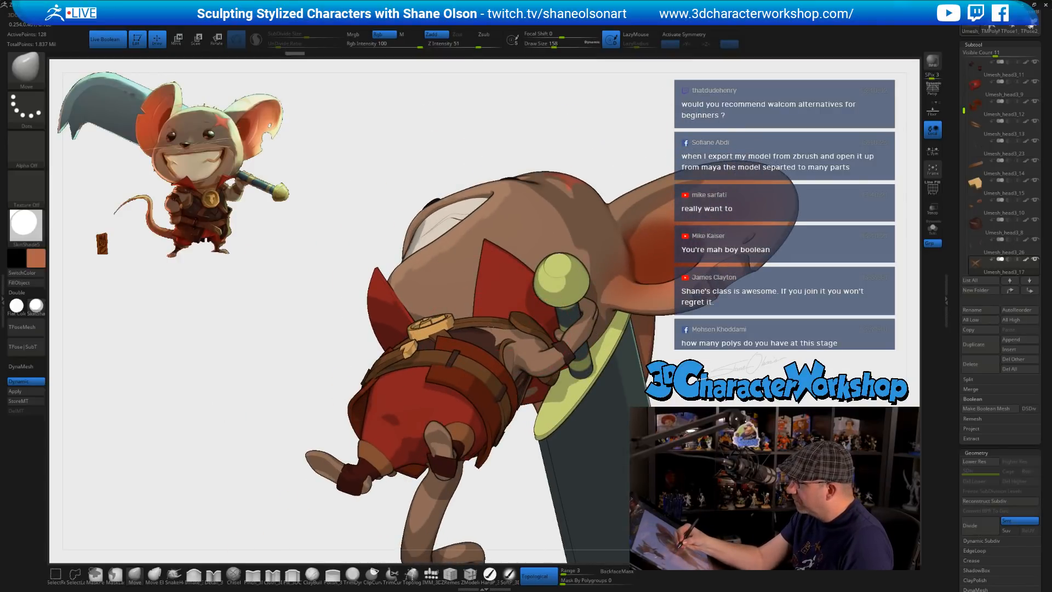
right_drag(520, 411, 518, 367)
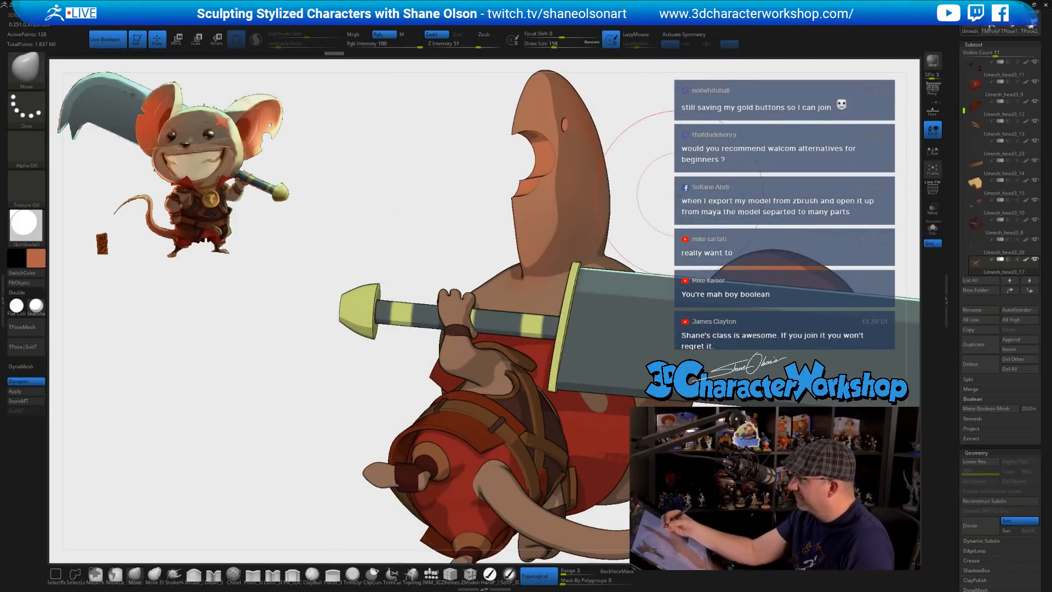
click(933, 228)
mouse_move(678, 351)
mouse_down()
mouse_move(610, 327)
mouse_move(607, 347)
mouse_move(573, 291)
mouse_move(606, 331)
mouse_up()
key(s)
drag(606, 331, 594, 331)
mouse_move(479, 261)
mouse_down()
mouse_move(487, 279)
mouse_move(457, 299)
mouse_move(455, 285)
mouse_up()
key(s)
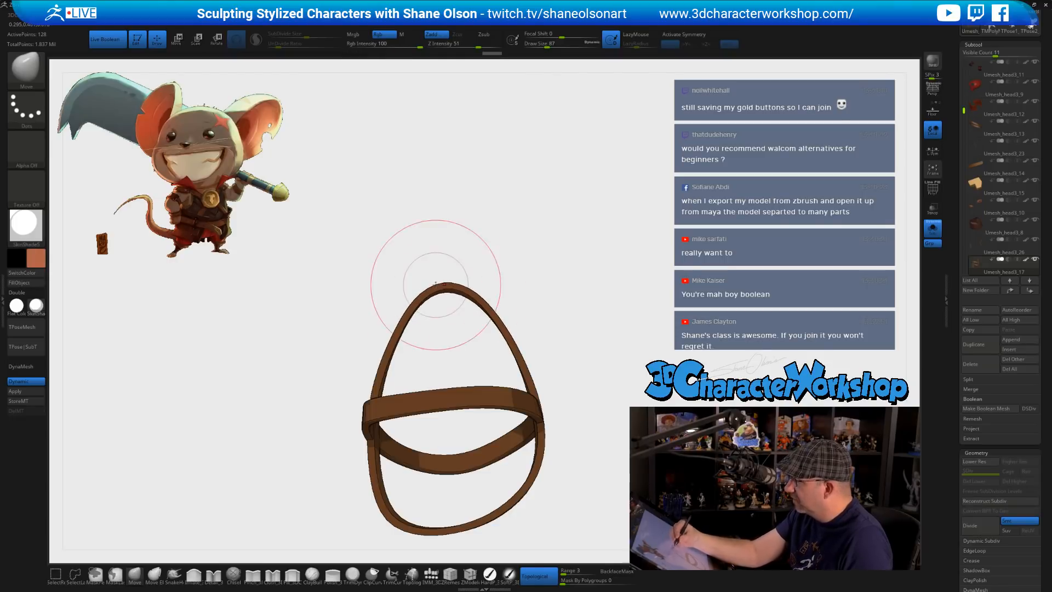
click(933, 227)
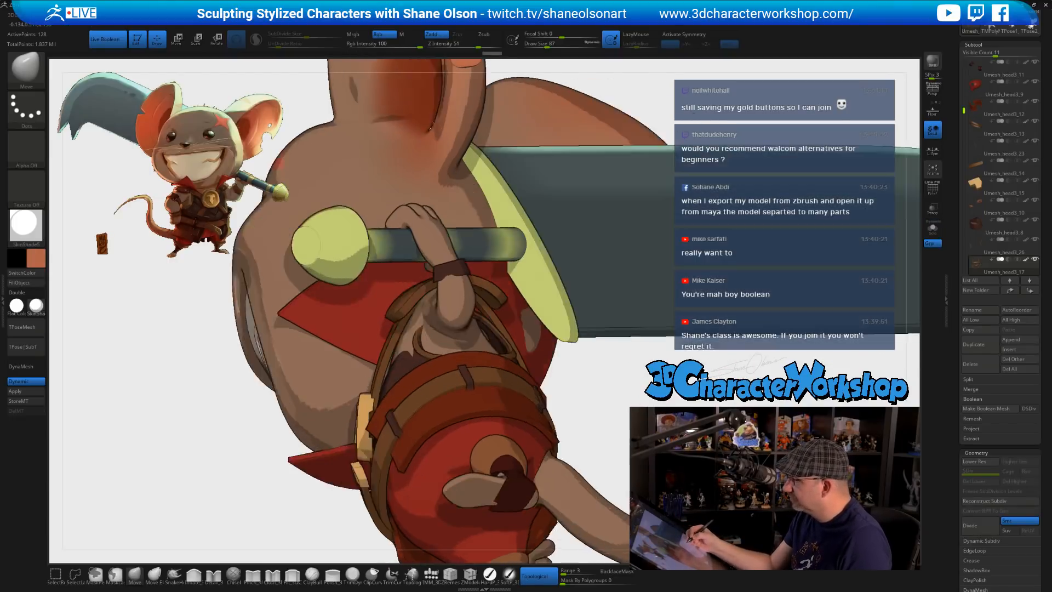
- Select the trim around the vest's armholes and turn on the polyframe display
drag(551, 561, 724, 374)
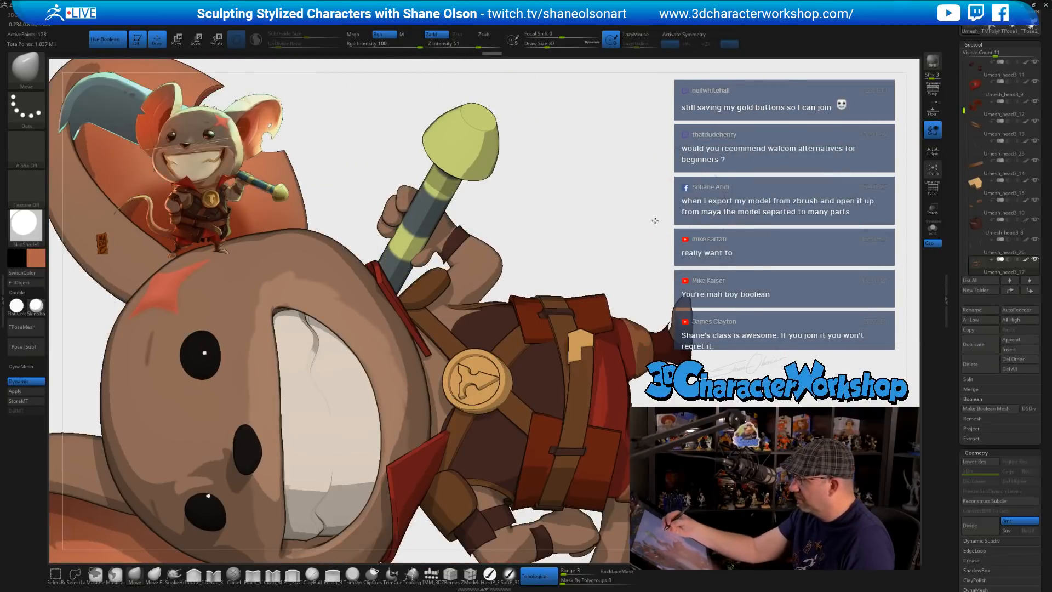
drag(658, 228, 492, 316)
alt+click(576, 382)
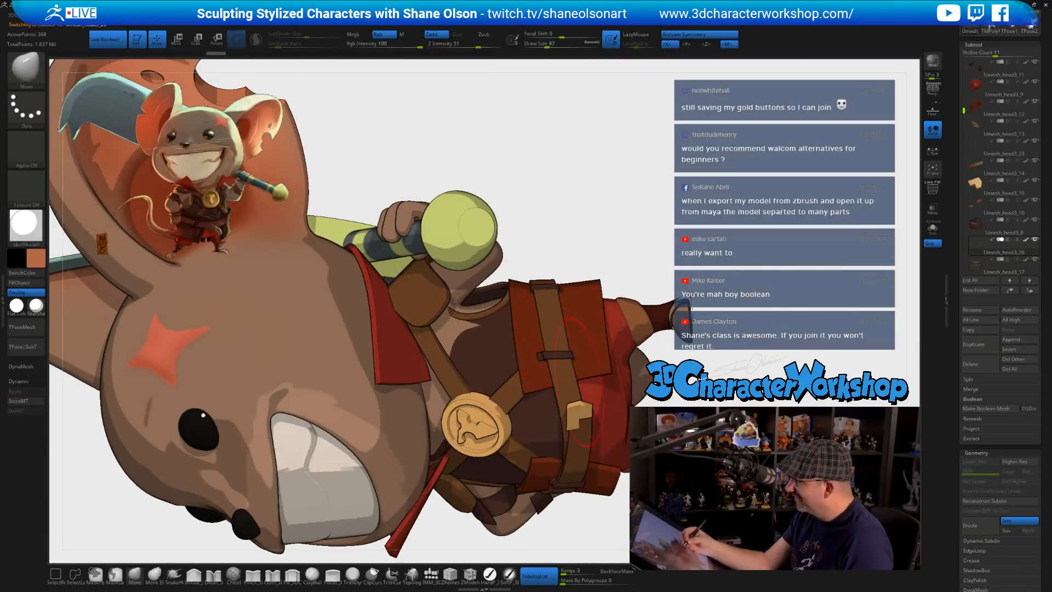
key(shift)
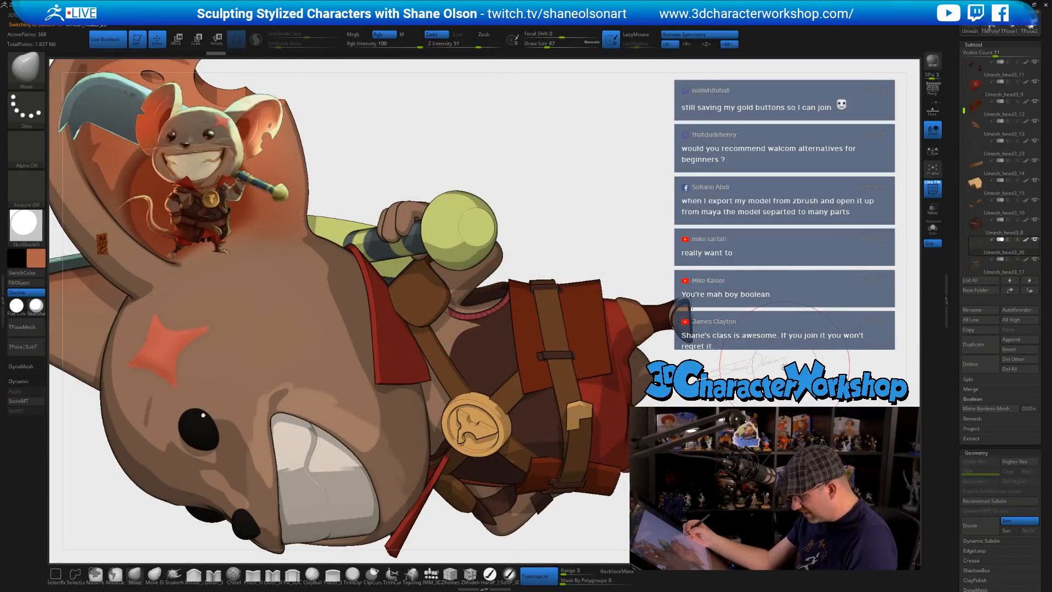
key(v)
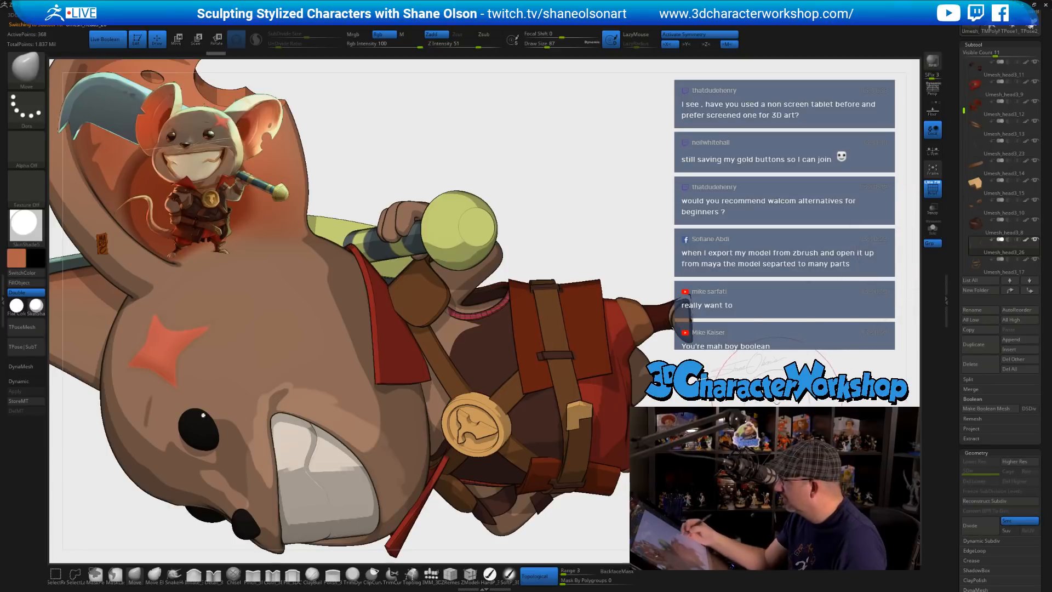
key(f)
drag(603, 263, 608, 449)
mouse_move(494, 466)
mouse_down()
mouse_move(513, 403)
mouse_move(656, 381)
mouse_move(658, 472)
mouse_move(636, 470)
mouse_up()
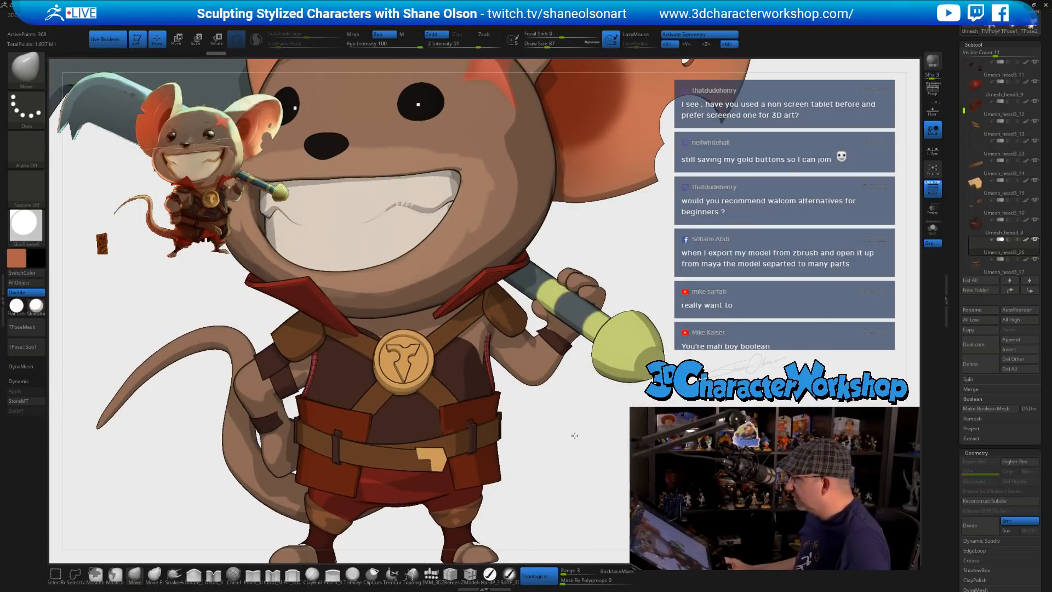
drag(575, 435, 540, 434)
drag(605, 451, 599, 423)
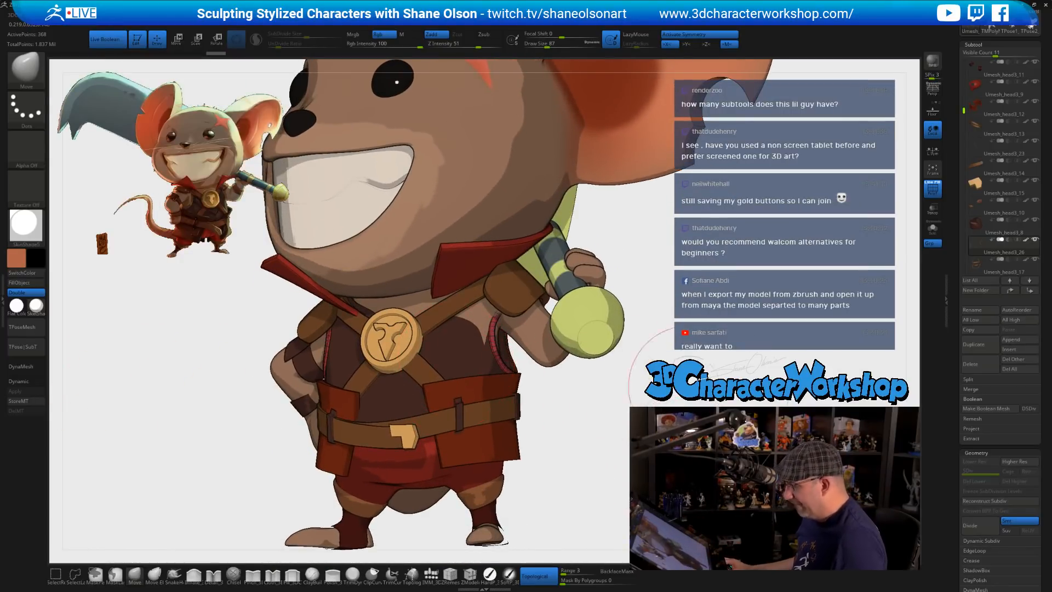
- Isolate the armhole trim and activate Dynamic Subdiv on it
click(930, 233)
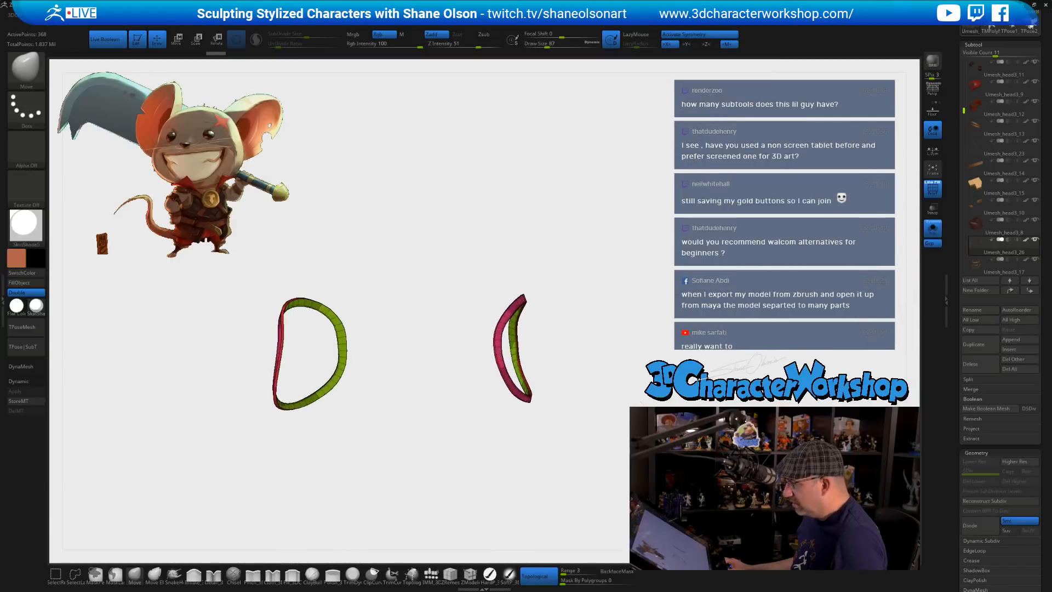
key(d)
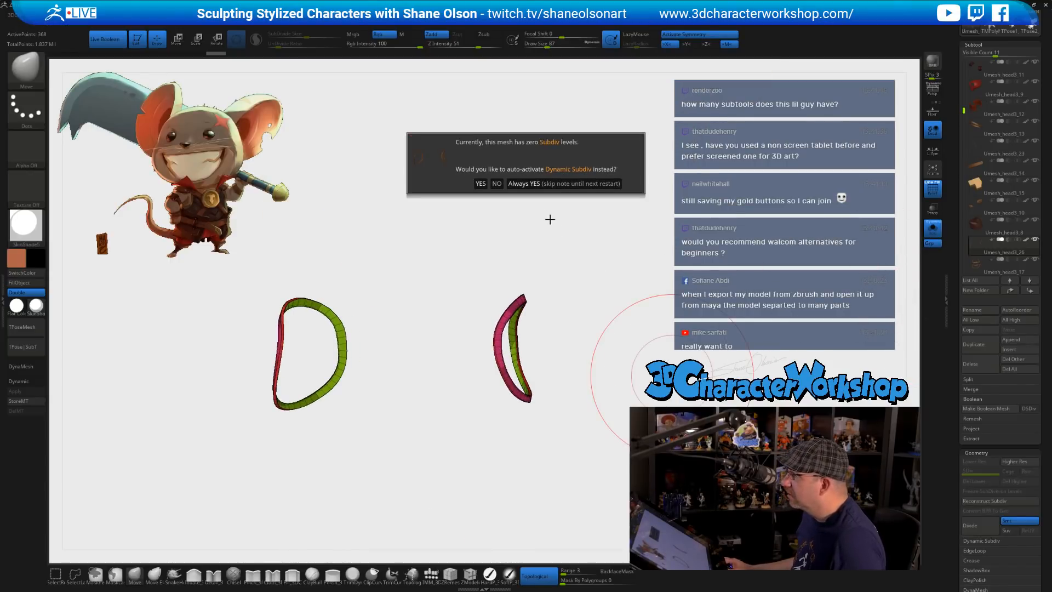
click(485, 185)
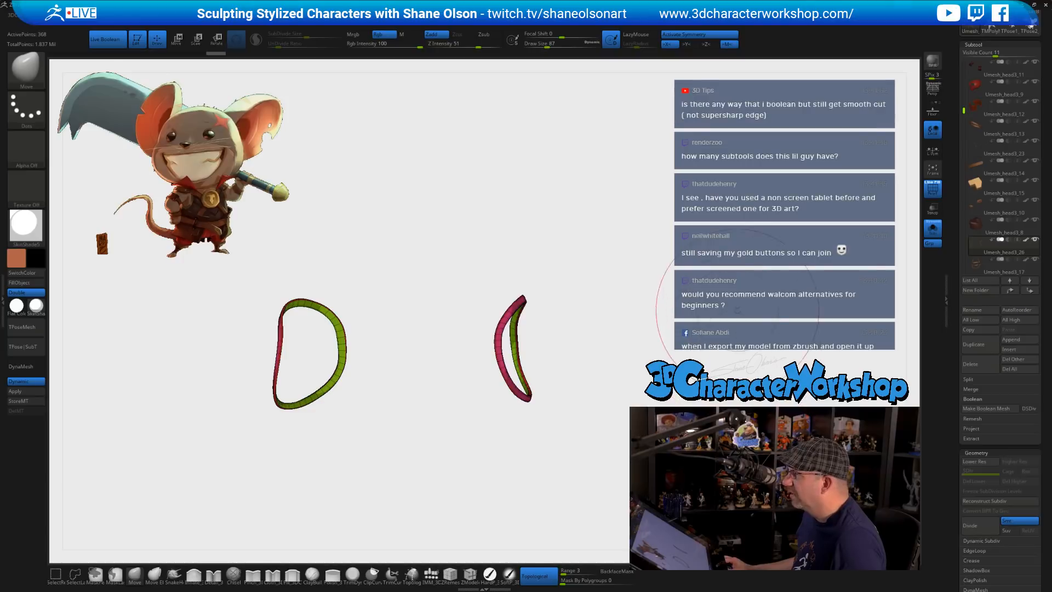
- Select the vest and merge it down with the armhole trim into one subtool
drag(669, 258, 692, 268)
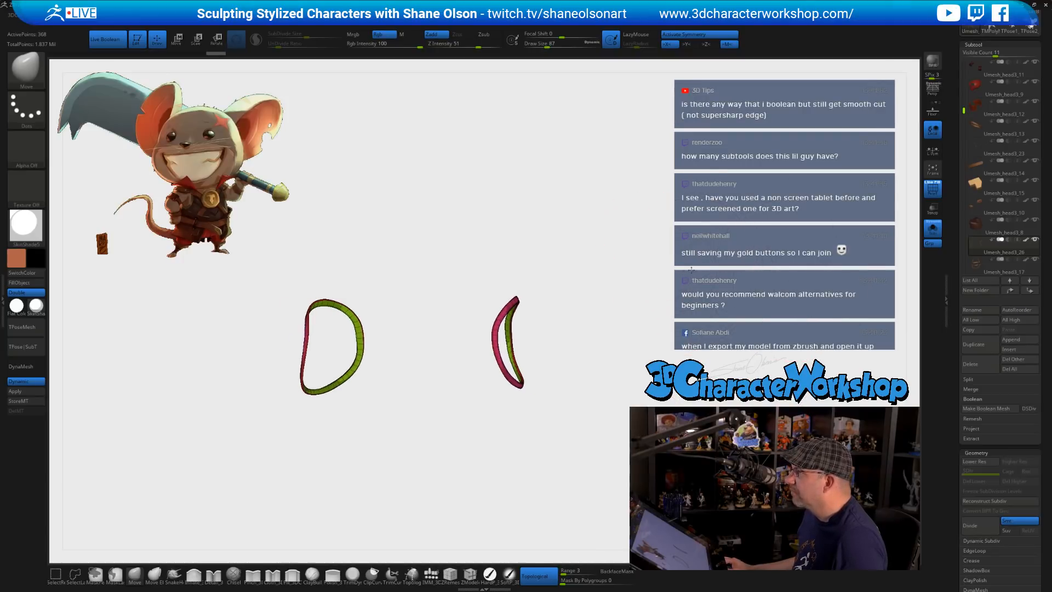
drag(965, 64, 965, 190)
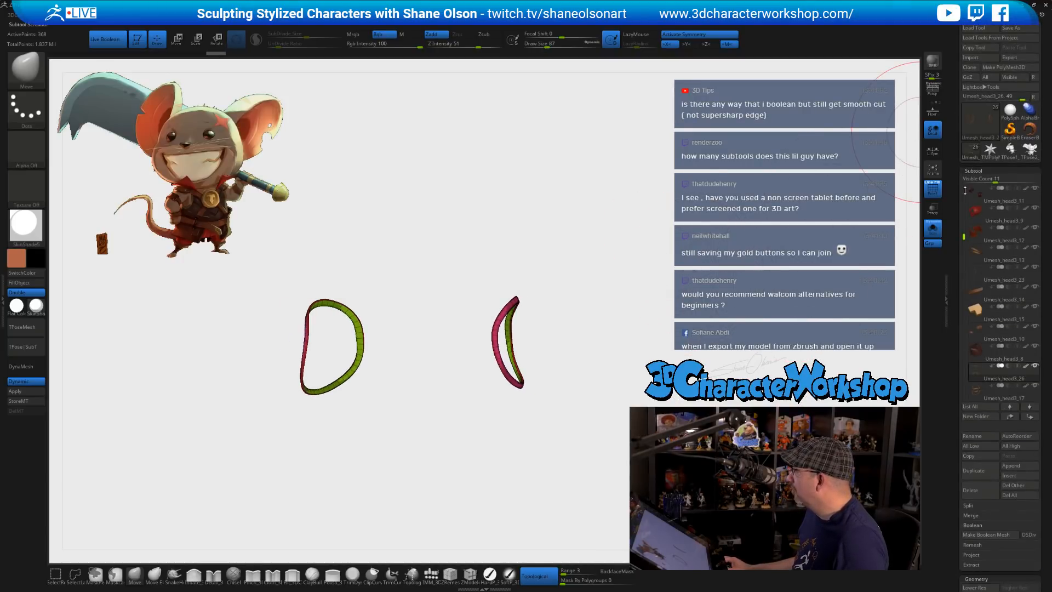
mouse_move(976, 148)
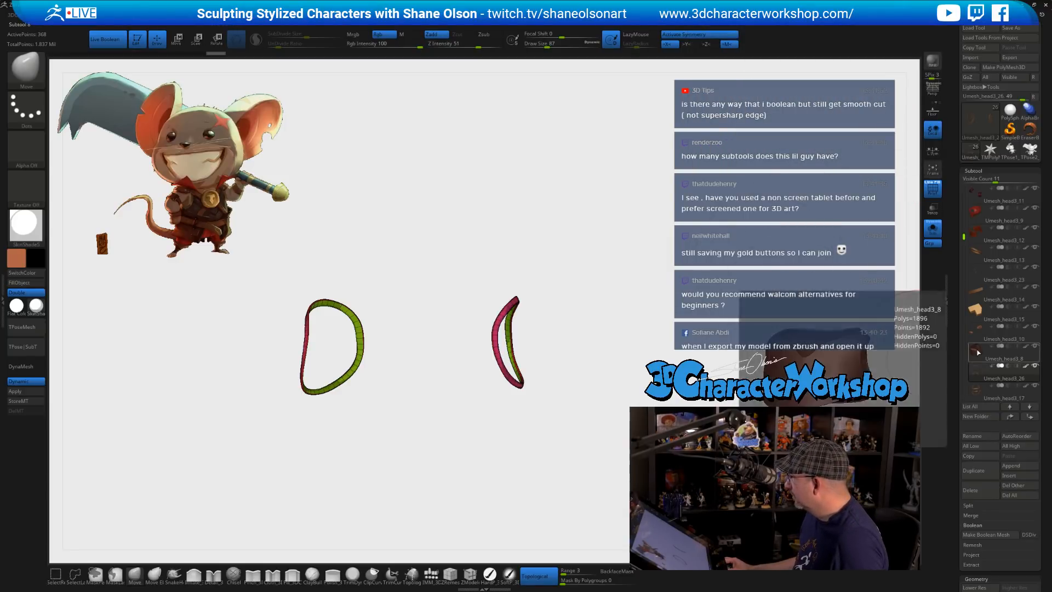
click(979, 353)
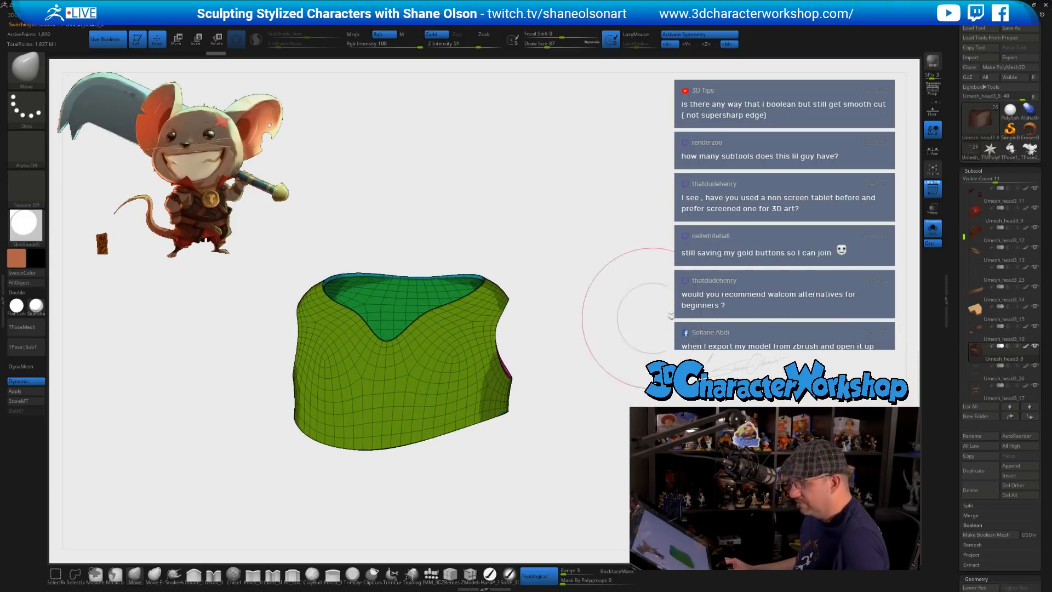
mouse_move(981, 375)
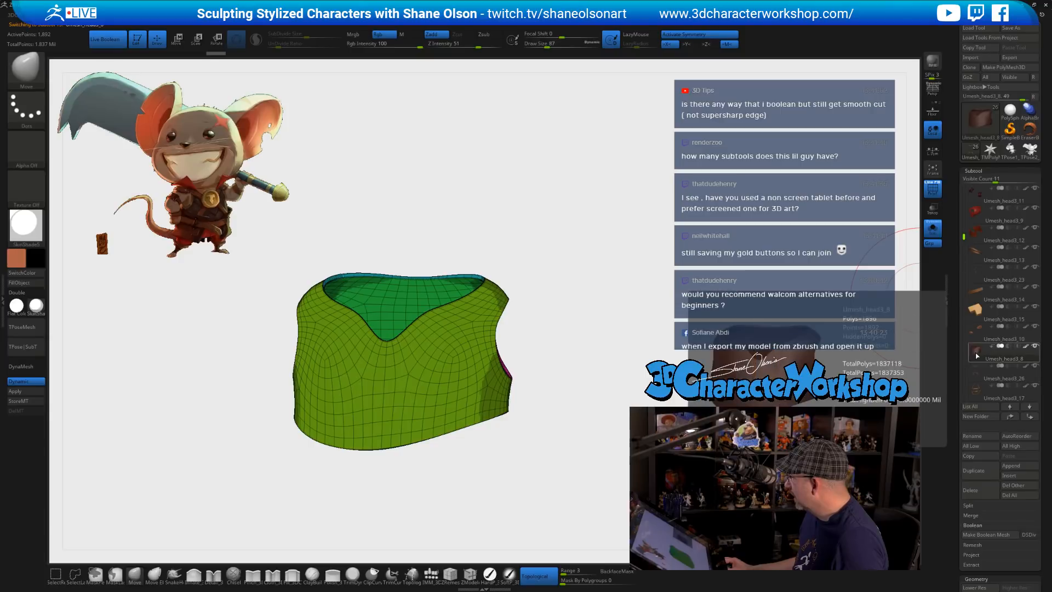
click(971, 515)
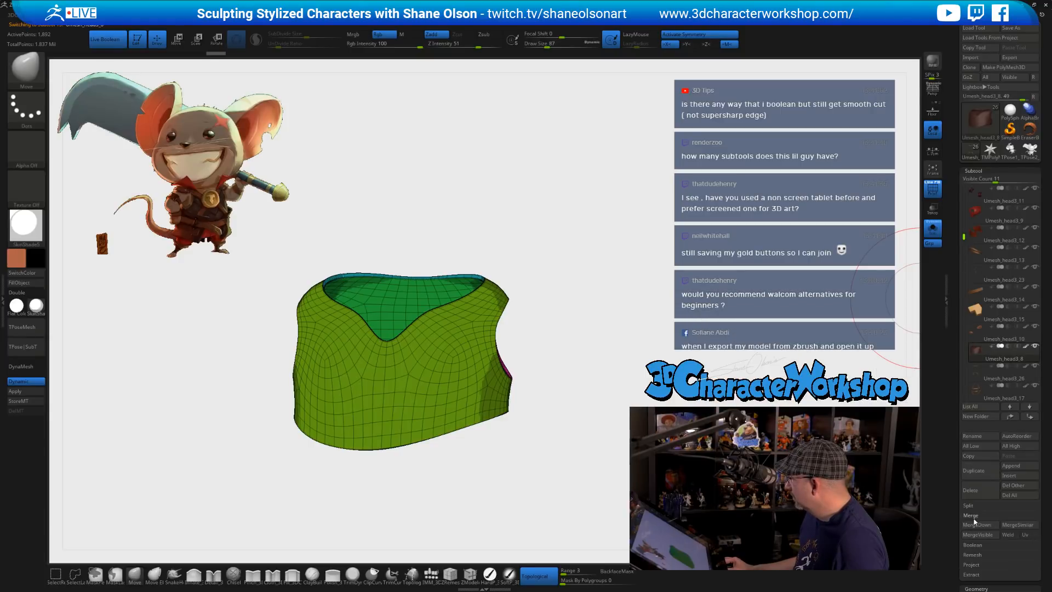
click(973, 525)
key(Return)
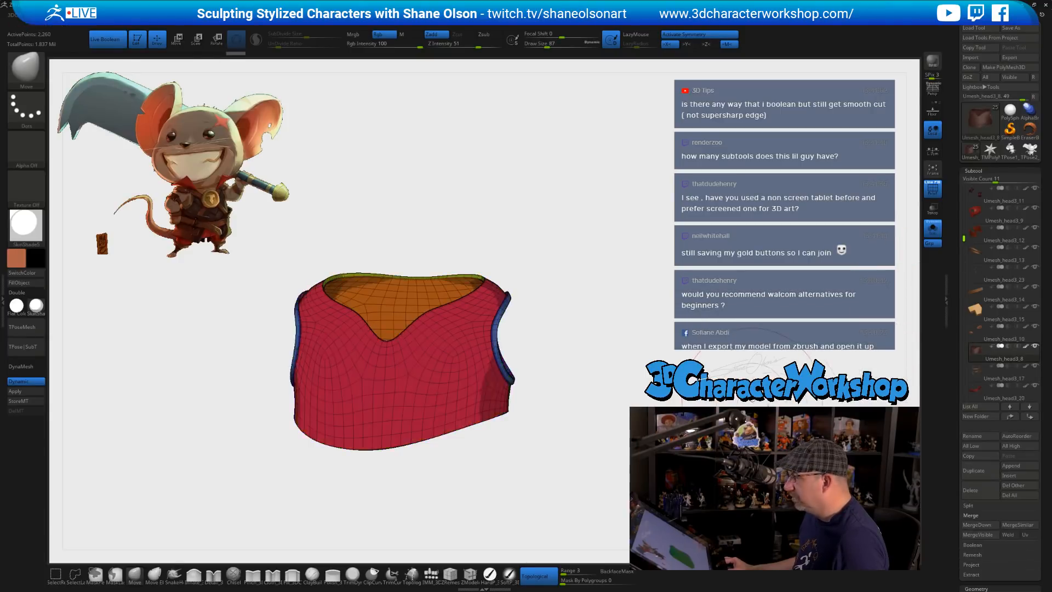
- Turn off Topological masking and symmetry, and raise the vest's shoulder above the sword-arm armhole with the Move brush at draw size 182
drag(701, 329, 592, 383)
click(548, 576)
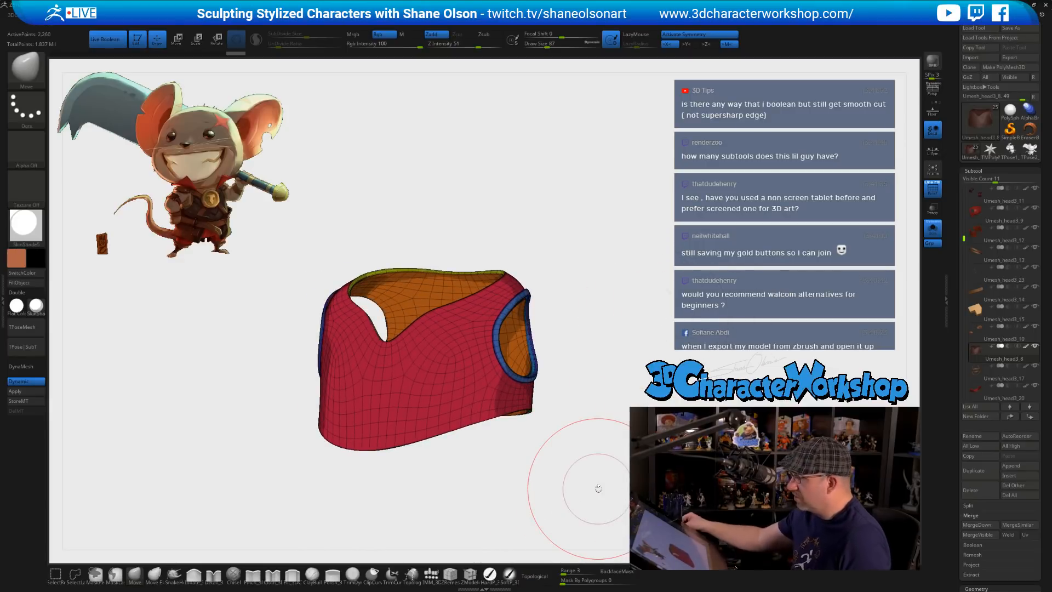
mouse_move(563, 329)
mouse_down()
mouse_move(611, 345)
mouse_move(587, 364)
mouse_move(620, 359)
mouse_up()
key(s)
key(s)
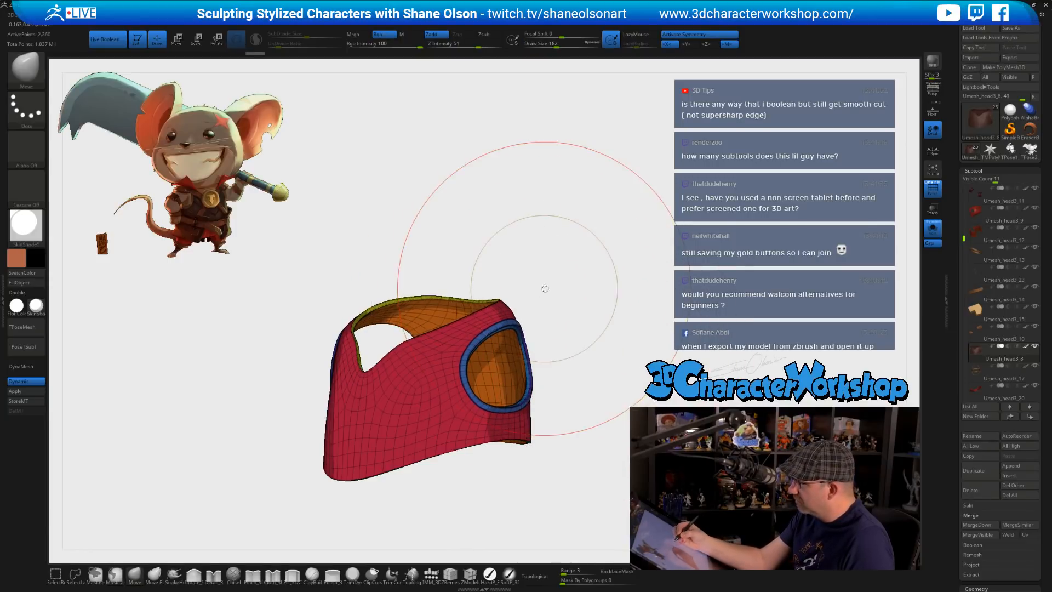
key(x)
drag(500, 321, 496, 299)
drag(611, 351, 593, 333)
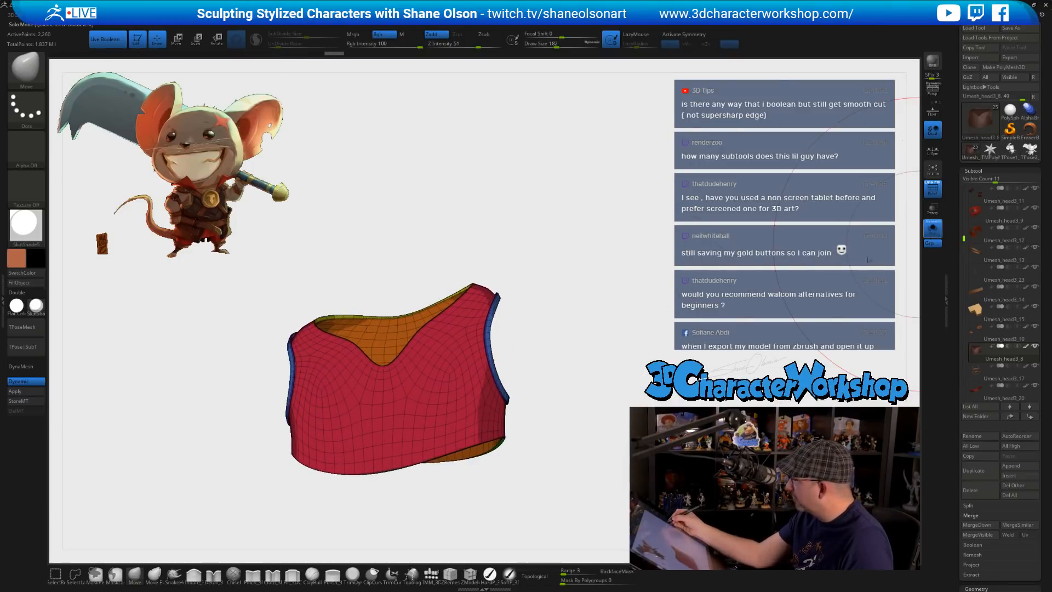
- Bring back the whole character and fit the vest's armhole edge around the sword arm, checking it from front and back
click(933, 228)
drag(673, 326, 658, 299)
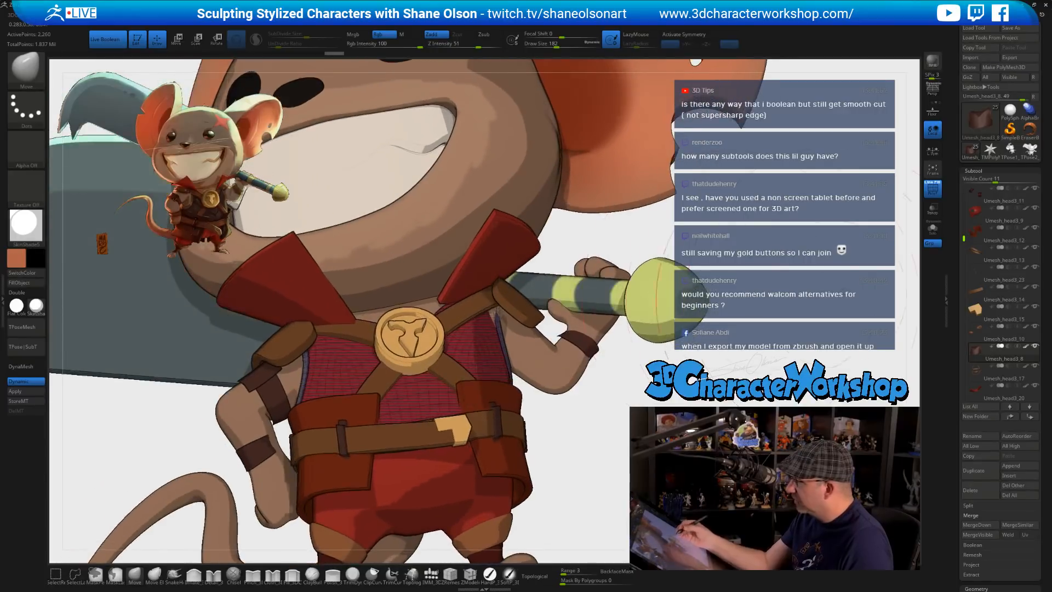
click(933, 228)
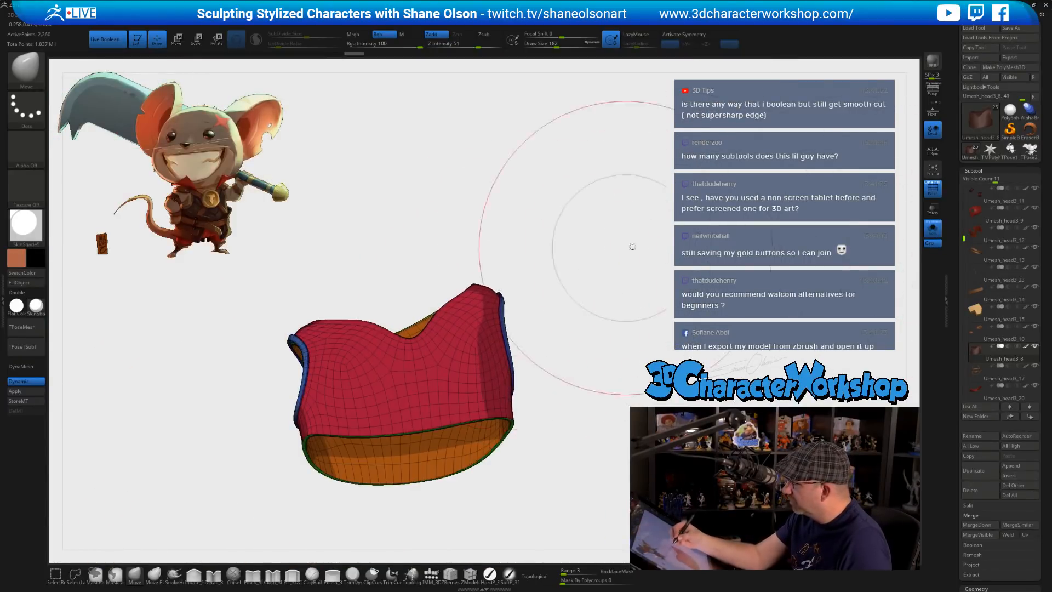
click(933, 227)
mouse_move(685, 307)
mouse_down()
mouse_move(663, 298)
mouse_move(570, 363)
mouse_up()
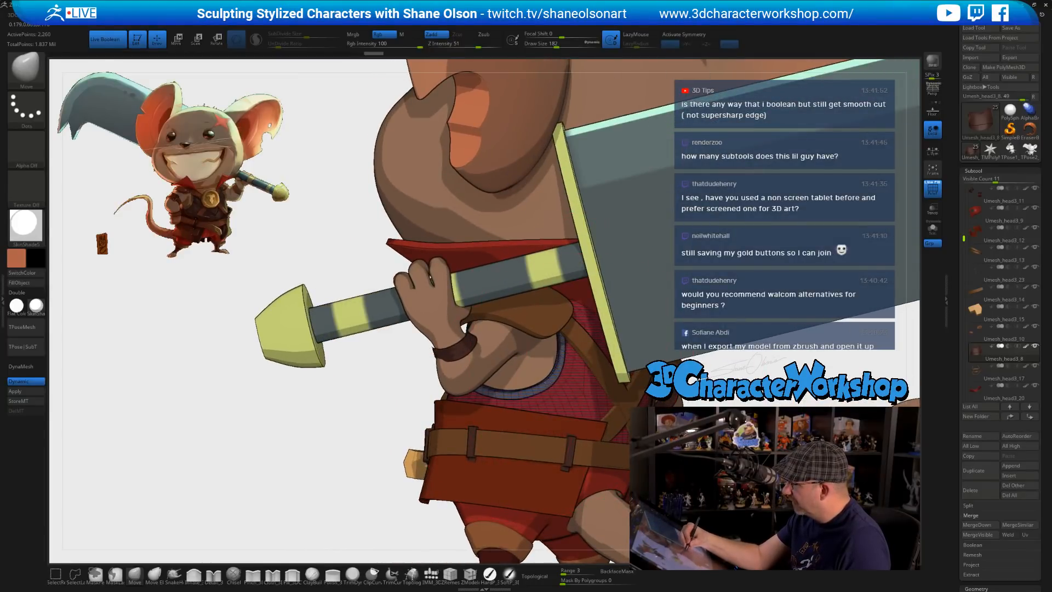
drag(562, 372, 582, 379)
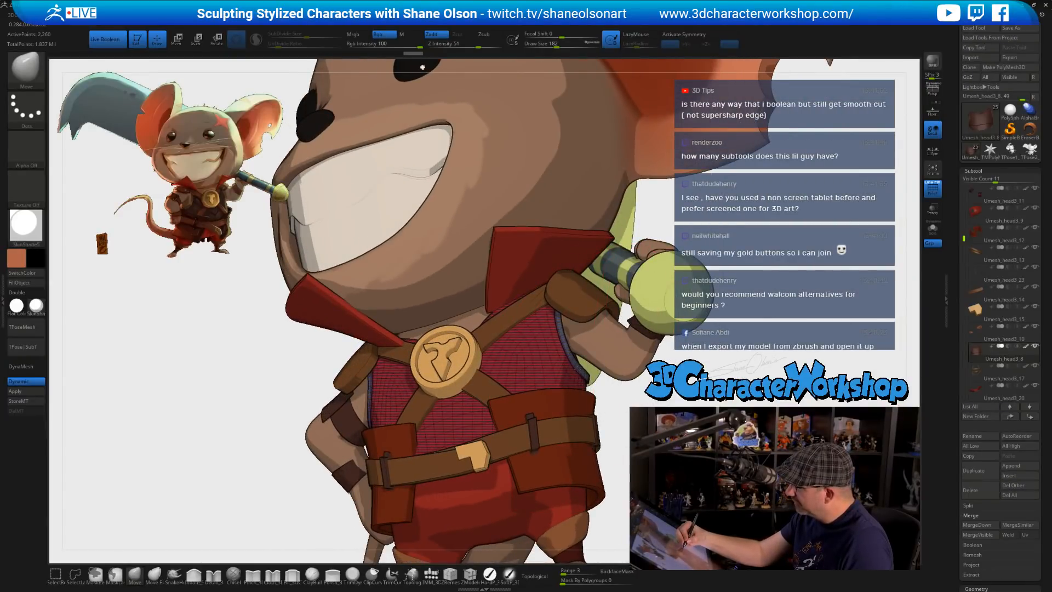
mouse_move(632, 400)
mouse_down()
mouse_move(592, 409)
mouse_move(636, 441)
mouse_move(592, 477)
mouse_up()
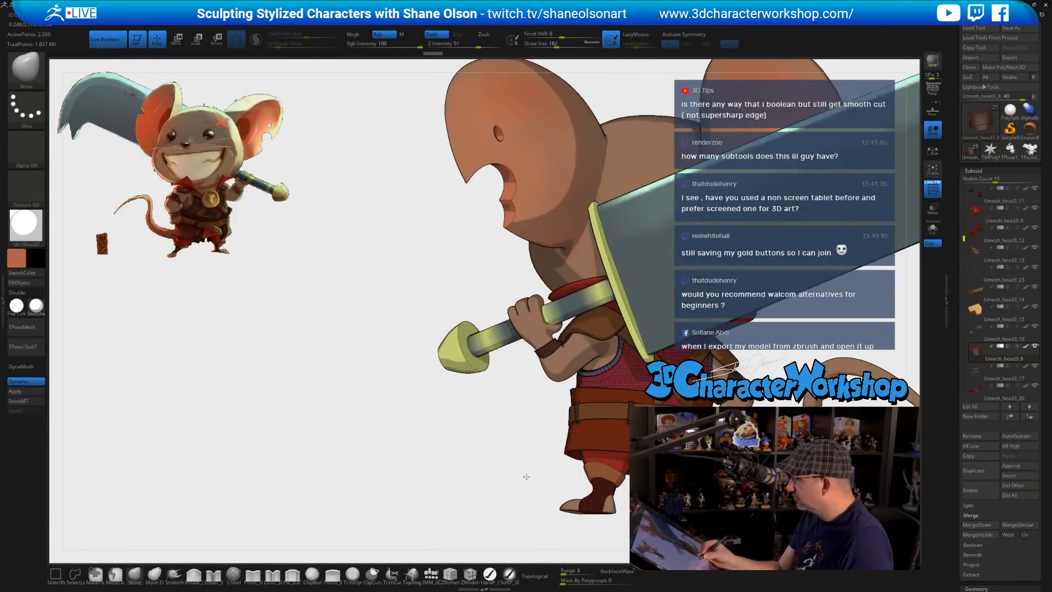
drag(521, 477, 576, 476)
mouse_move(647, 433)
alt+mouse_down()
mouse_move(660, 428)
mouse_move(657, 447)
alt+mouse_up()
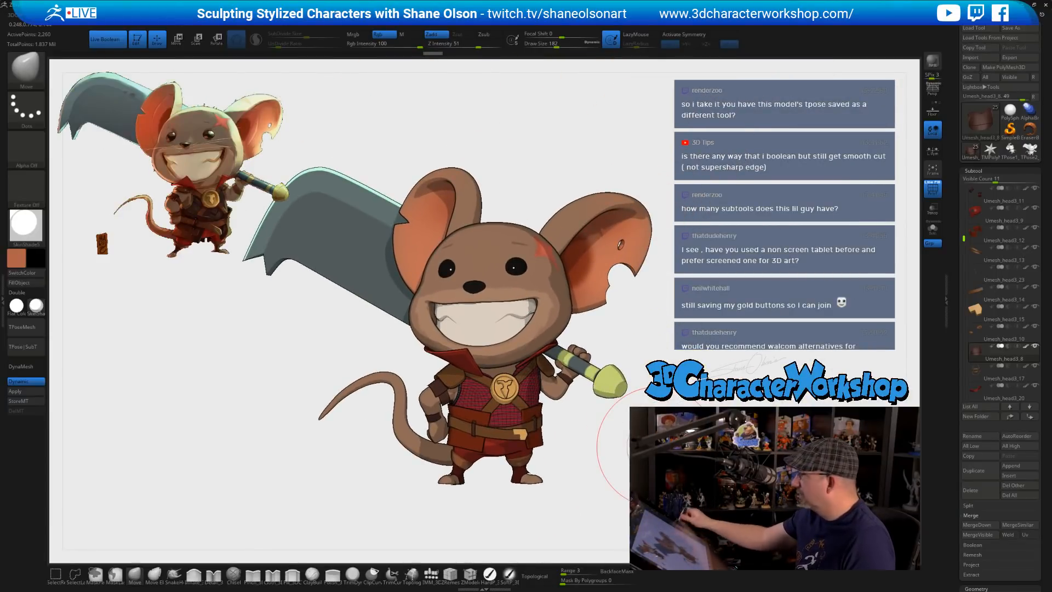
- Turn off the polyframe display and switch the view of the whole mouse to perspective
key(bracketleft)
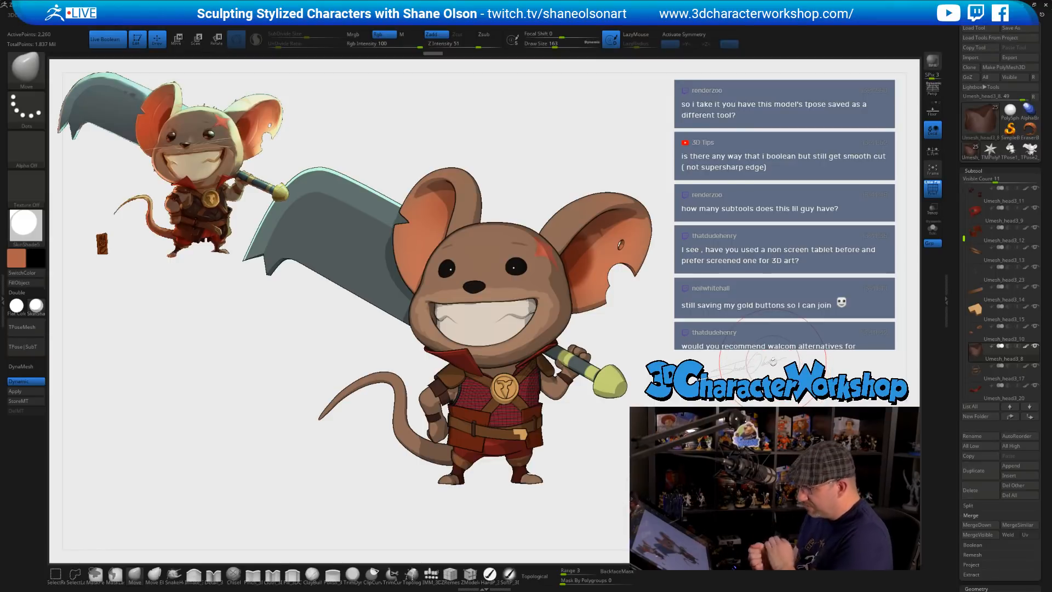
key(shift+f)
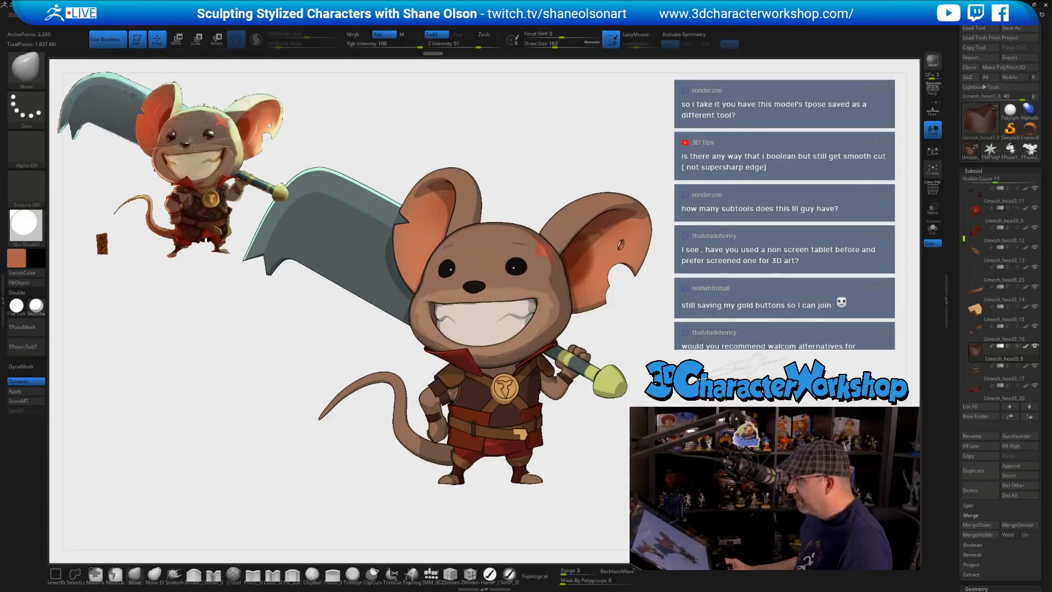
key(s)
alt+drag(704, 356, 694, 344)
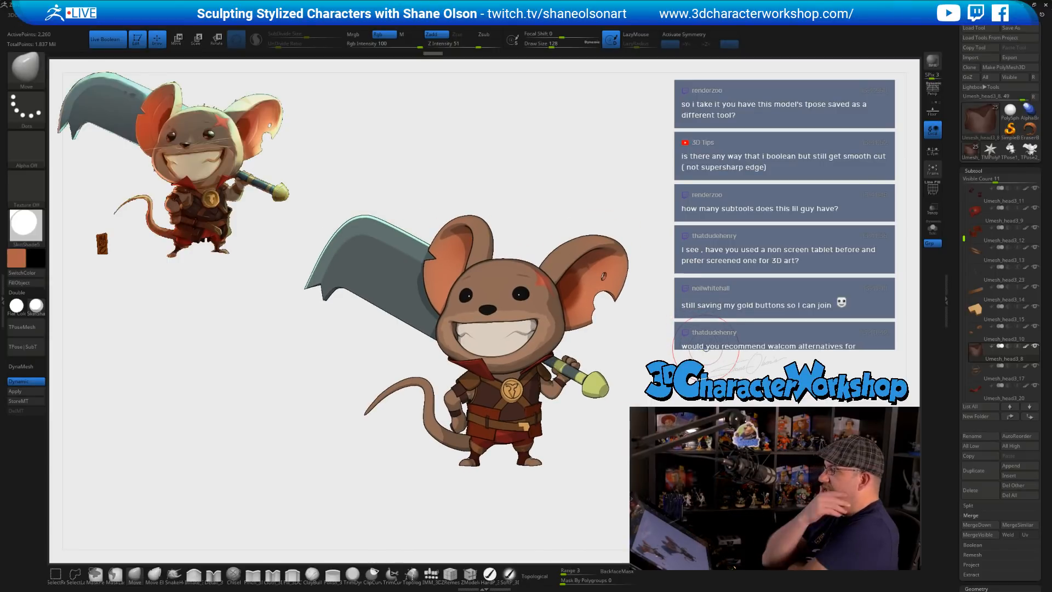
key(p)
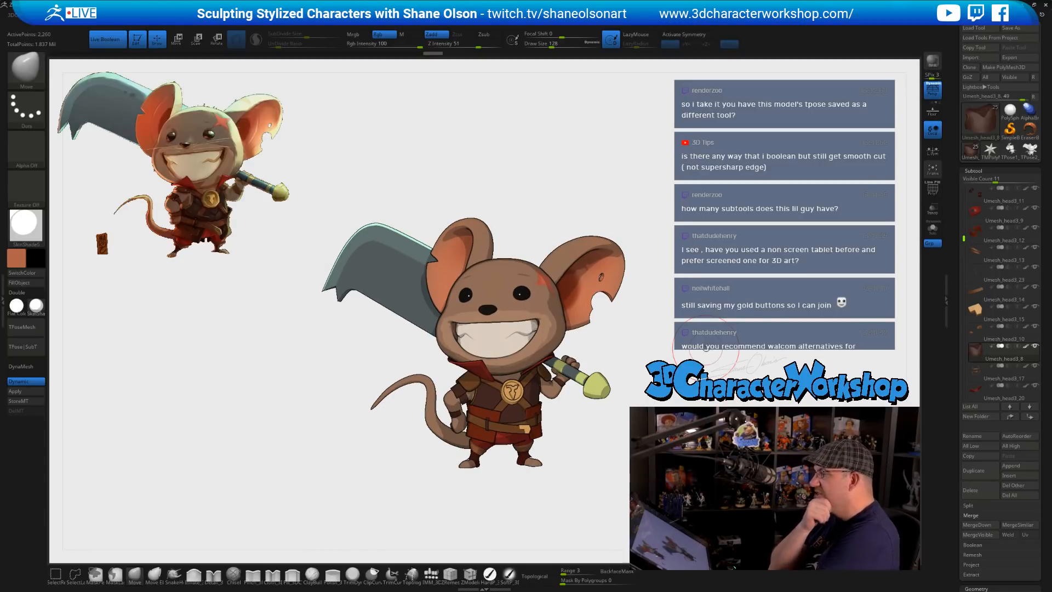
drag(700, 349, 703, 350)
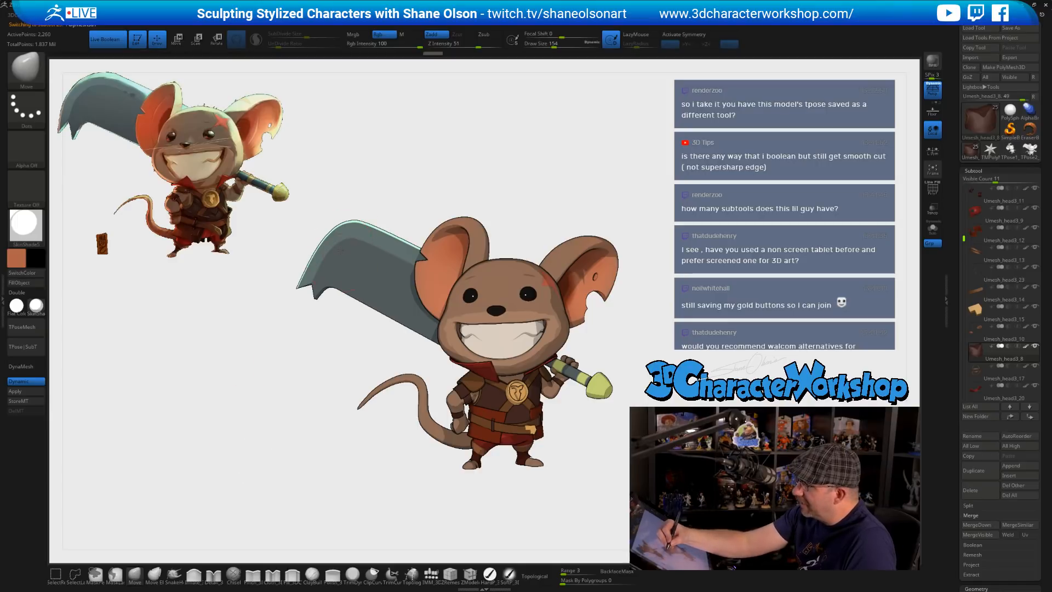
- Select the sword and reshape the outer end of its blade with the Move brush at draw size 187
alt+click(339, 240)
key(s)
drag(348, 196, 353, 192)
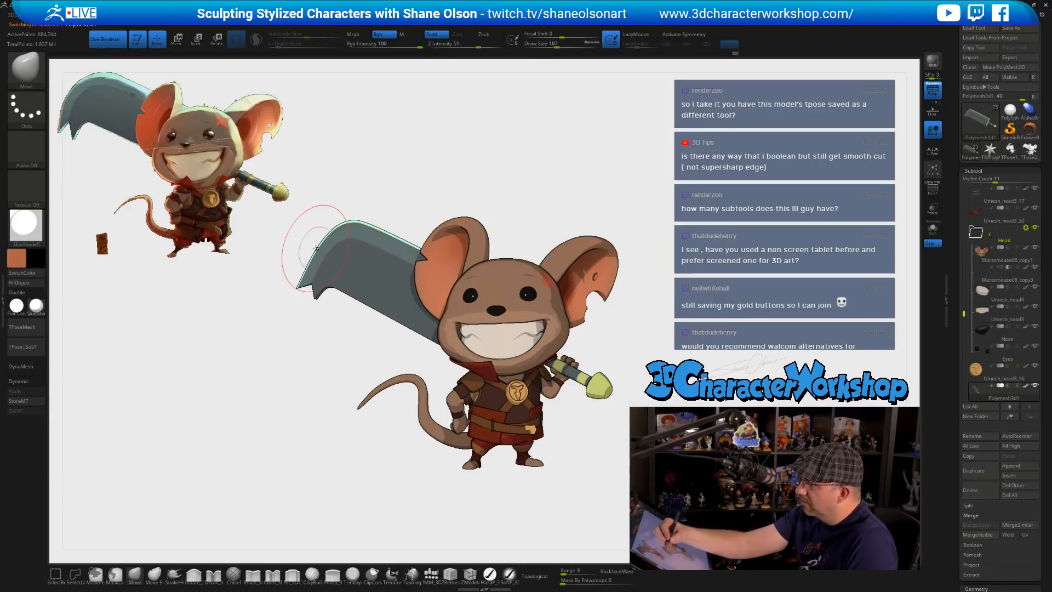
drag(311, 243, 317, 227)
drag(305, 269, 290, 266)
key(s)
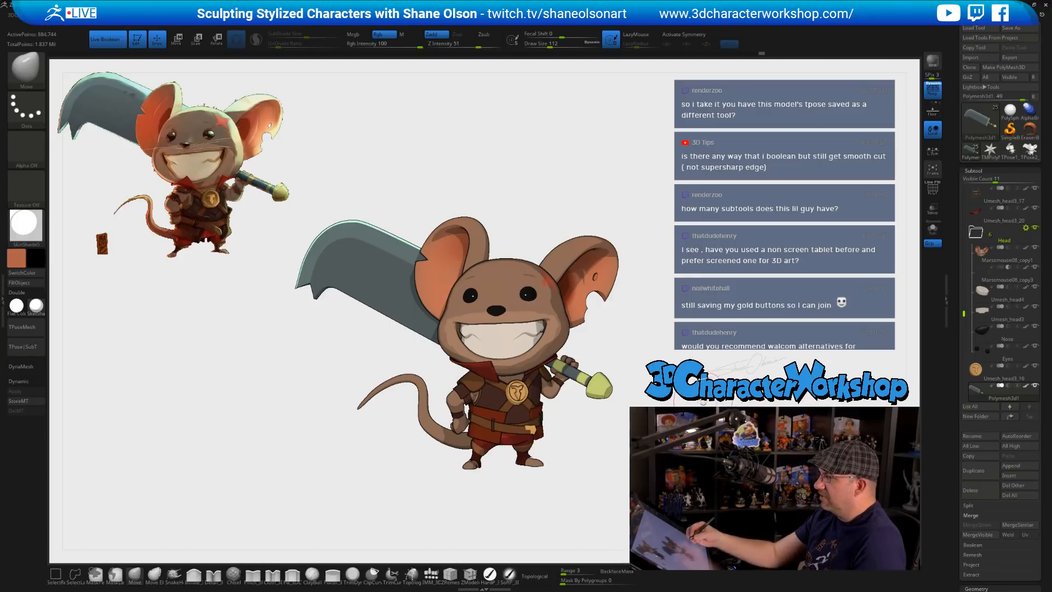
- Select the head and reshape the edges of both ears with the Move brush, undoing one broad stroke along the way
alt+click(498, 273)
key(s)
mouse_move(509, 221)
mouse_down()
mouse_move(450, 226)
mouse_move(424, 280)
mouse_up()
key(s)
key(ctrl+z)
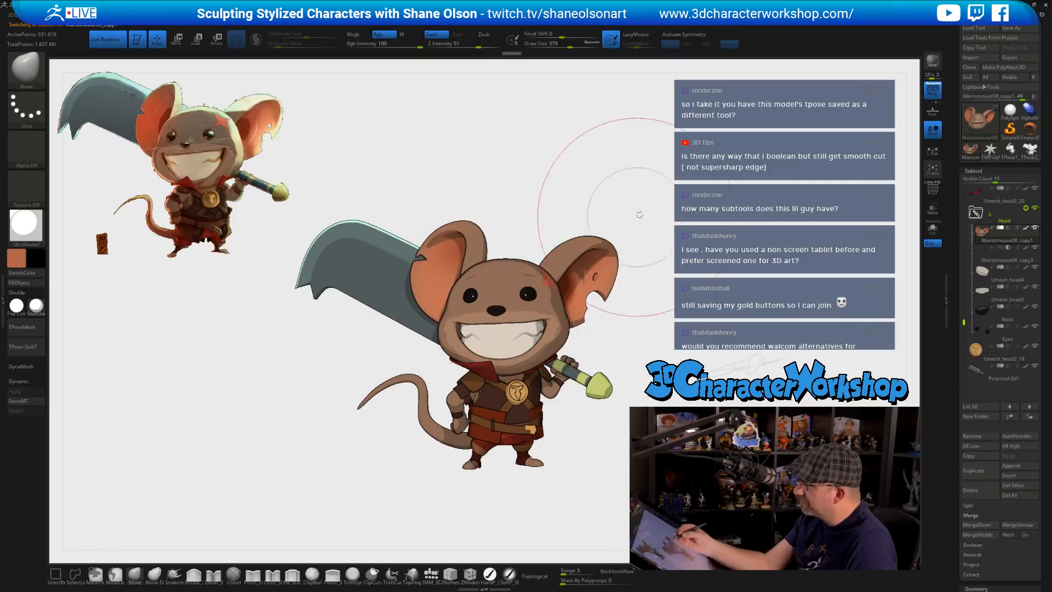
mouse_move(607, 186)
mouse_down()
mouse_move(671, 228)
mouse_move(753, 237)
mouse_up()
key(s)
drag(614, 248, 604, 249)
key(s)
drag(432, 256, 433, 240)
mouse_move(617, 273)
mouse_down()
mouse_move(596, 247)
mouse_move(616, 254)
mouse_move(658, 307)
mouse_move(630, 353)
mouse_up()
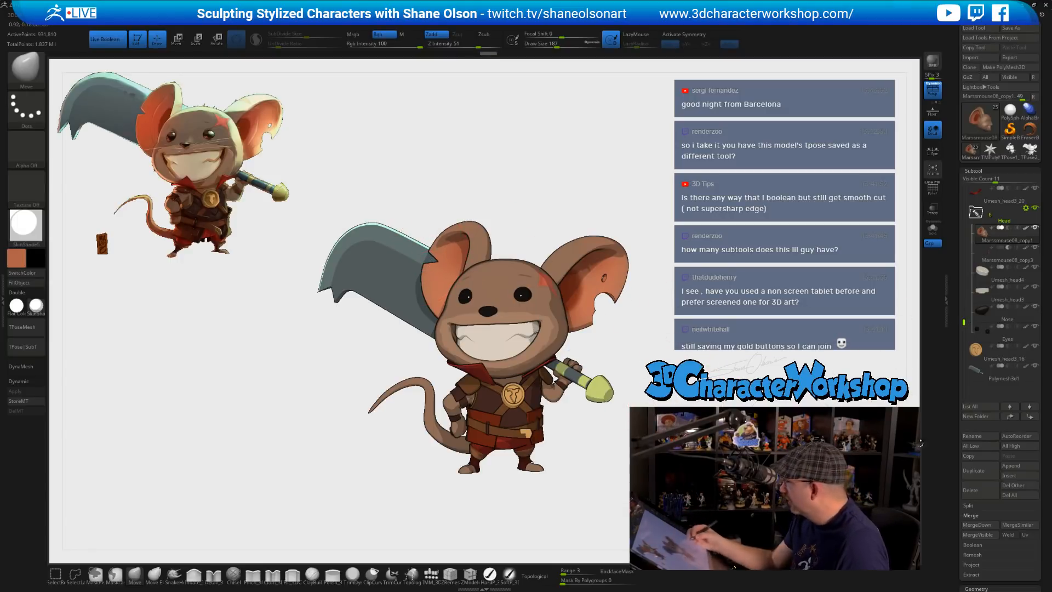
- Select the subtool that cuts the ears, mask part of it and shift the unmasked cutting shapes to adjust the ear notches
click(984, 254)
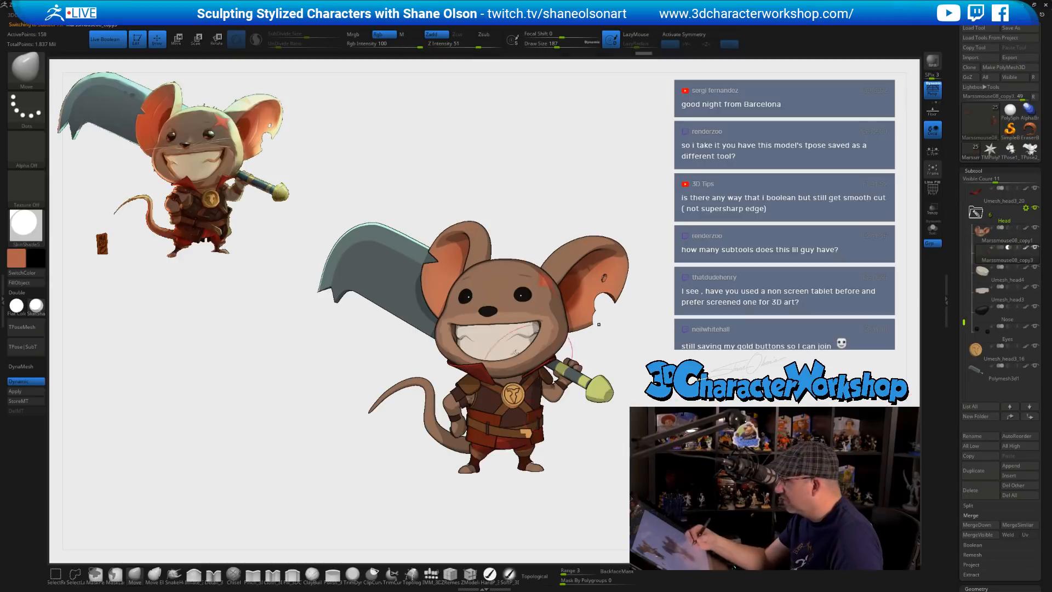
key(w)
alt+drag(470, 193, 466, 214)
mouse_move(409, 175)
ctrl+mouse_down()
mouse_move(354, 323)
mouse_move(450, 344)
mouse_move(512, 181)
ctrl+mouse_up()
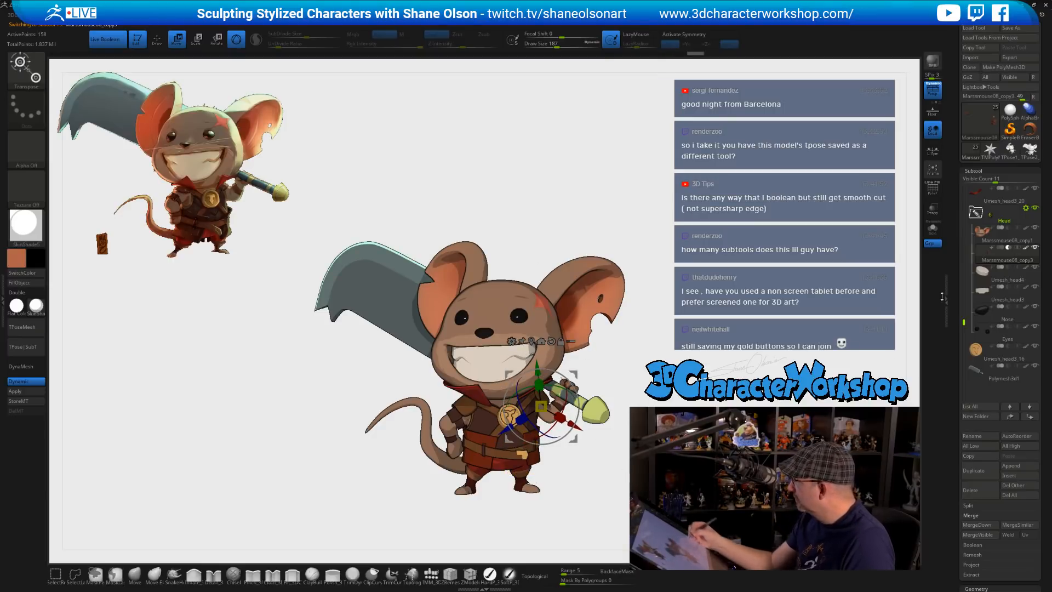
click(933, 228)
mouse_move(610, 238)
ctrl+mouse_down()
mouse_move(641, 257)
mouse_move(630, 246)
ctrl+mouse_up()
click(933, 227)
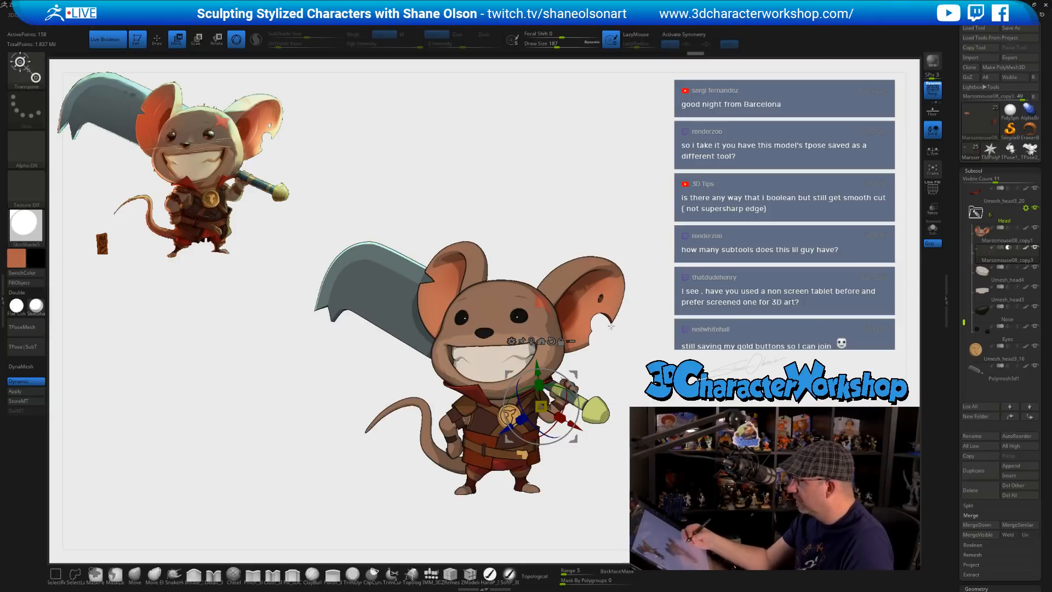
drag(572, 371, 565, 386)
key(q)
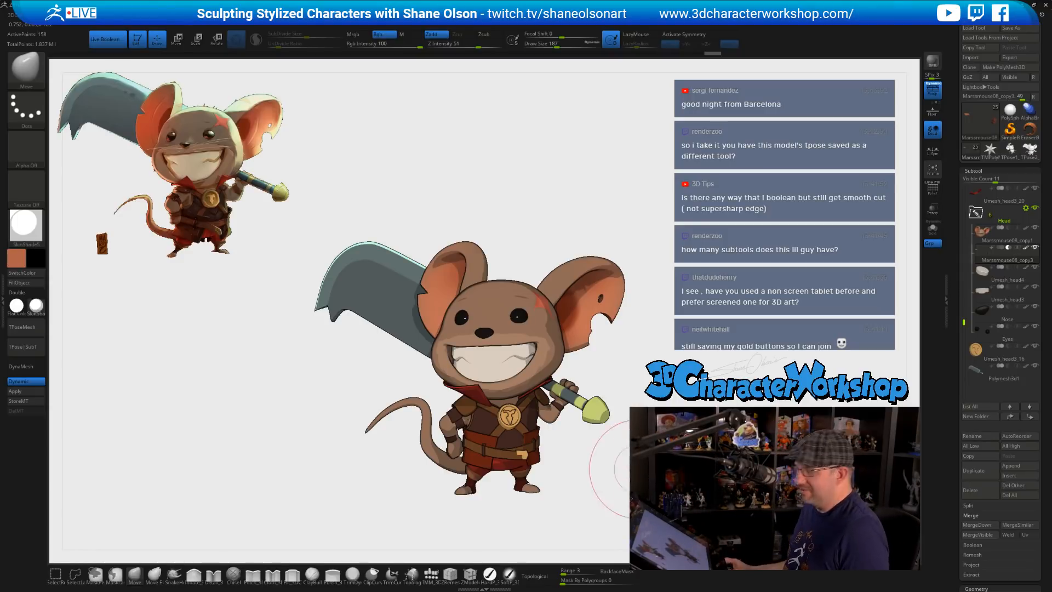
- Select the nose subtool and switch to the cylinder insert brush, with symmetry on and draw size 25
key([)
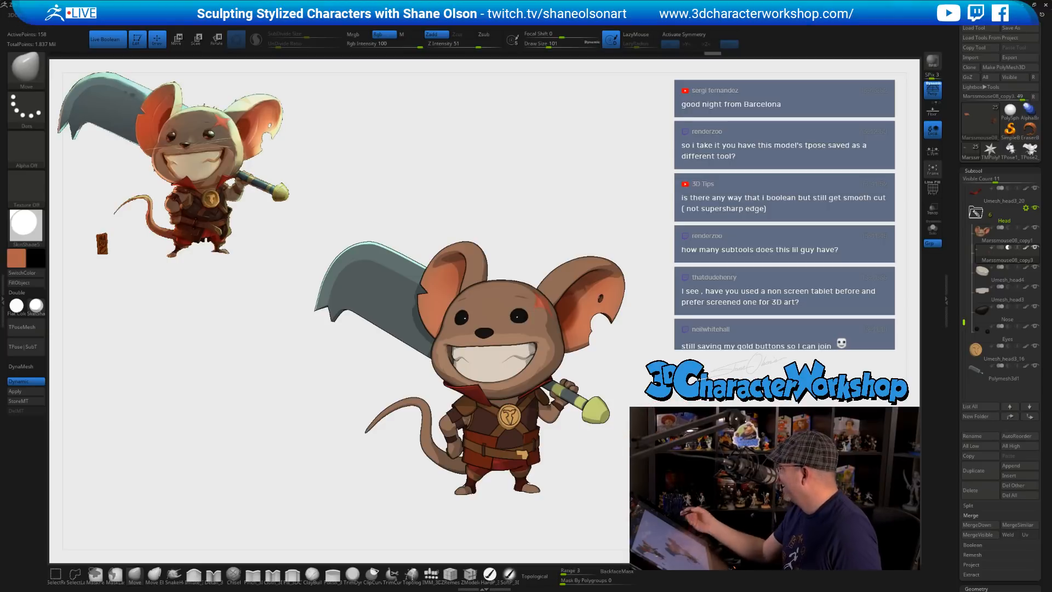
click(981, 315)
key(s)
mouse_move(632, 382)
mouse_down()
mouse_move(655, 378)
mouse_move(657, 367)
mouse_move(621, 359)
mouse_move(706, 326)
mouse_up()
key(s)
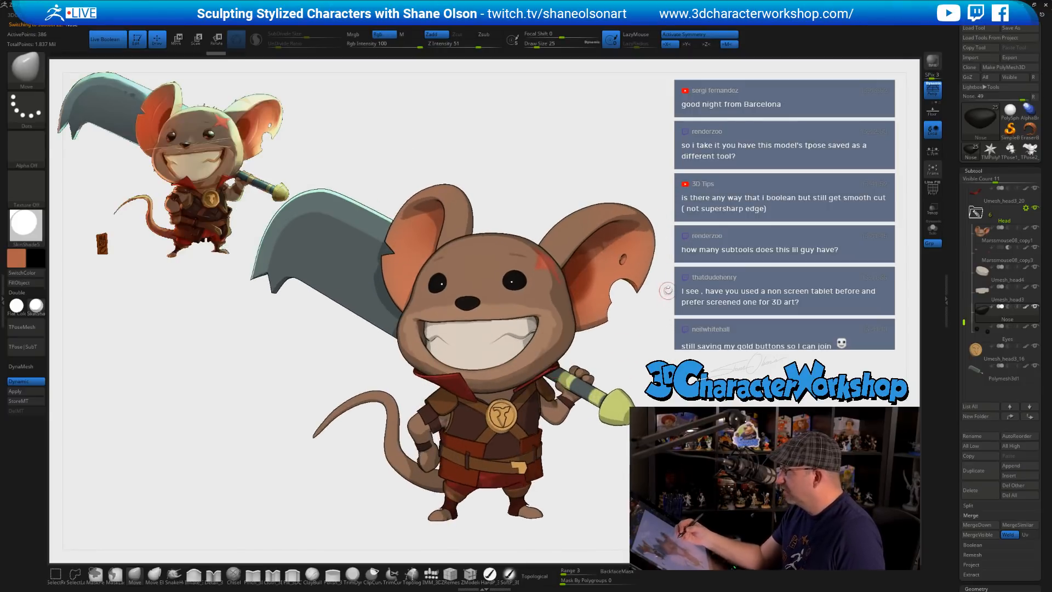
alt+drag(667, 291, 665, 323)
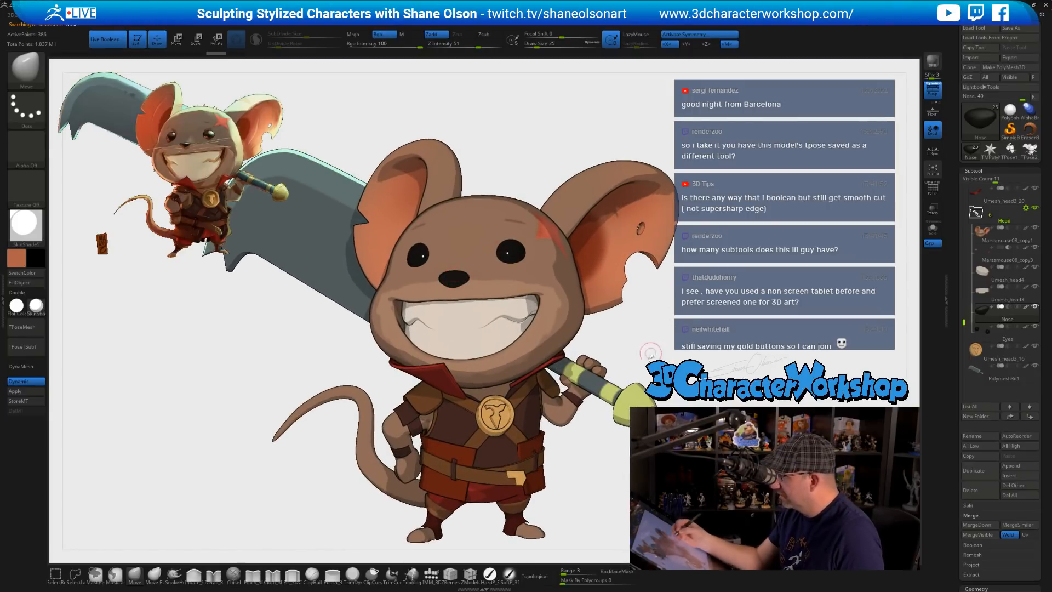
key(x)
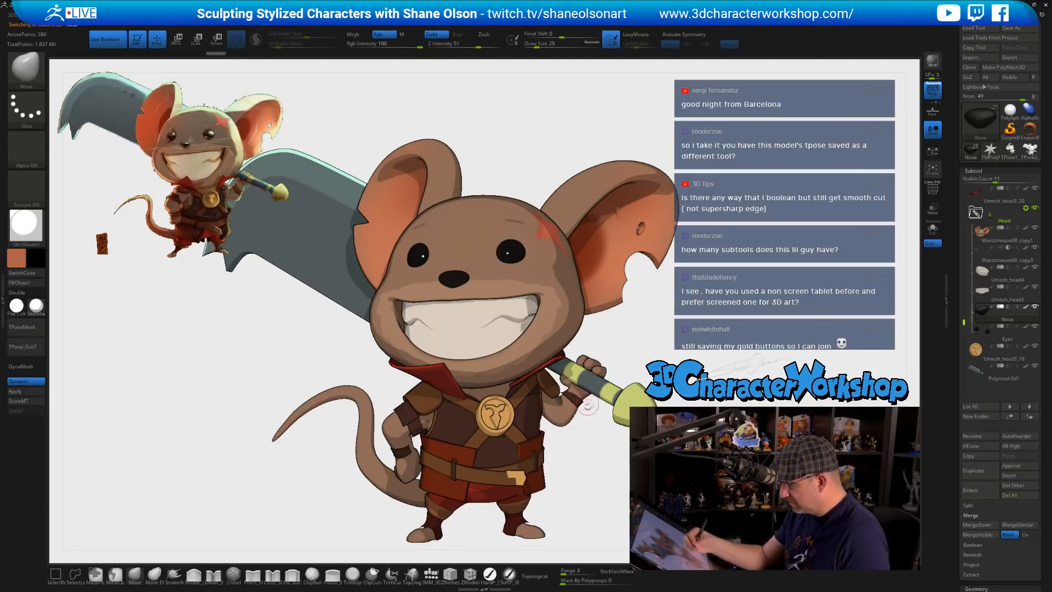
key(x)
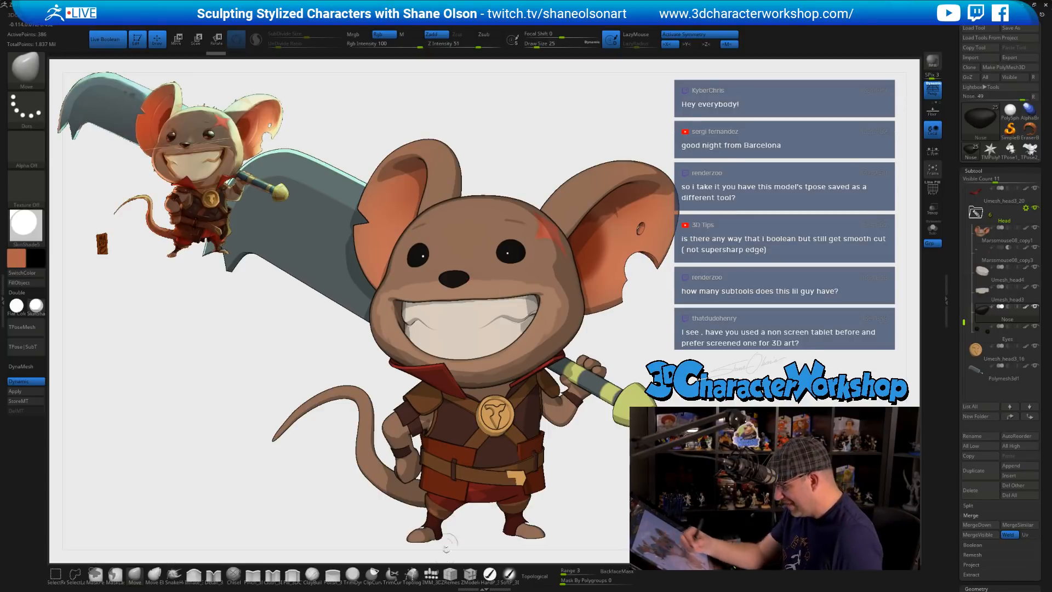
click(431, 575)
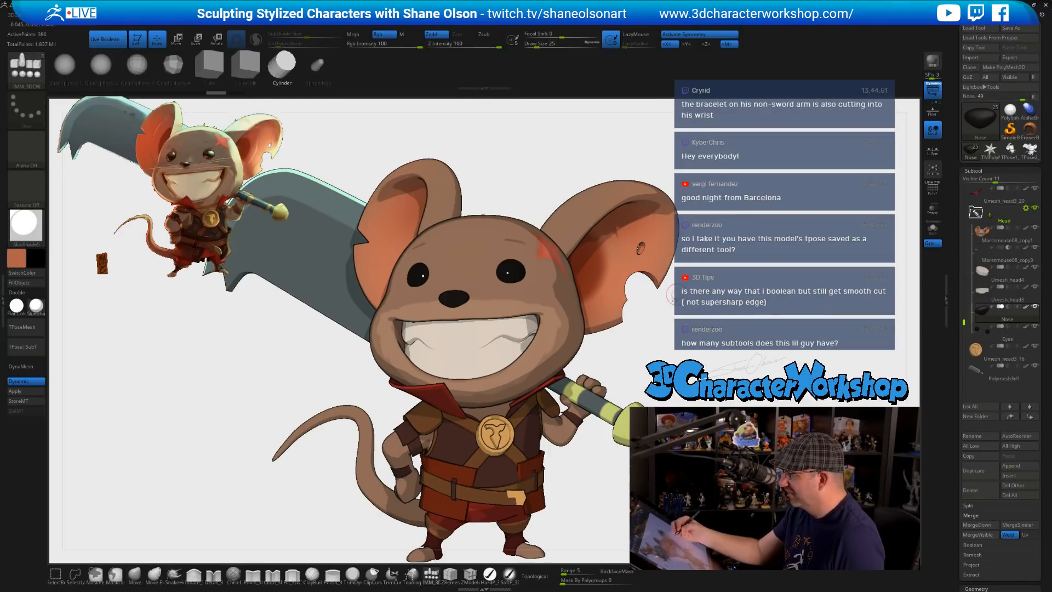
- Set the colour to white and insert a symmetrical pair of thin cylinders beside the nose as whiskers
alt+drag(673, 297, 700, 399)
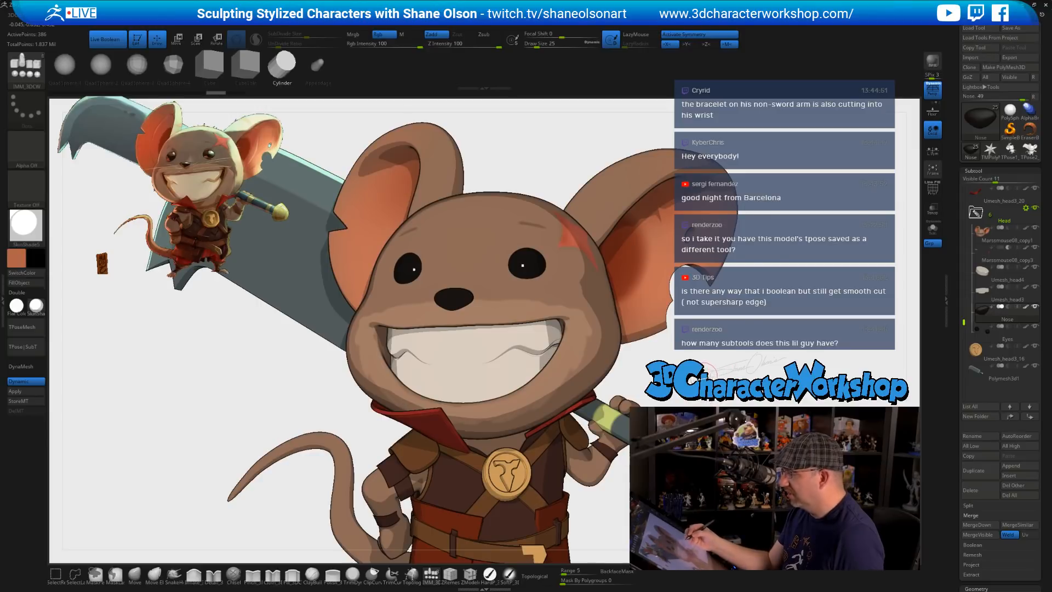
right_drag(548, 299, 469, 296)
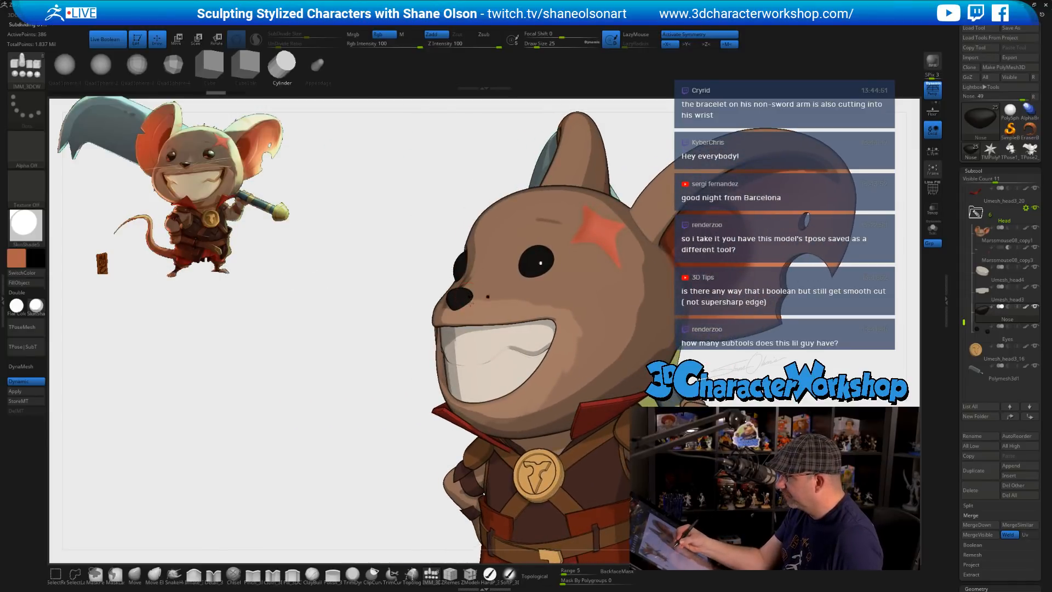
drag(470, 301, 480, 343)
key(ctrl+z)
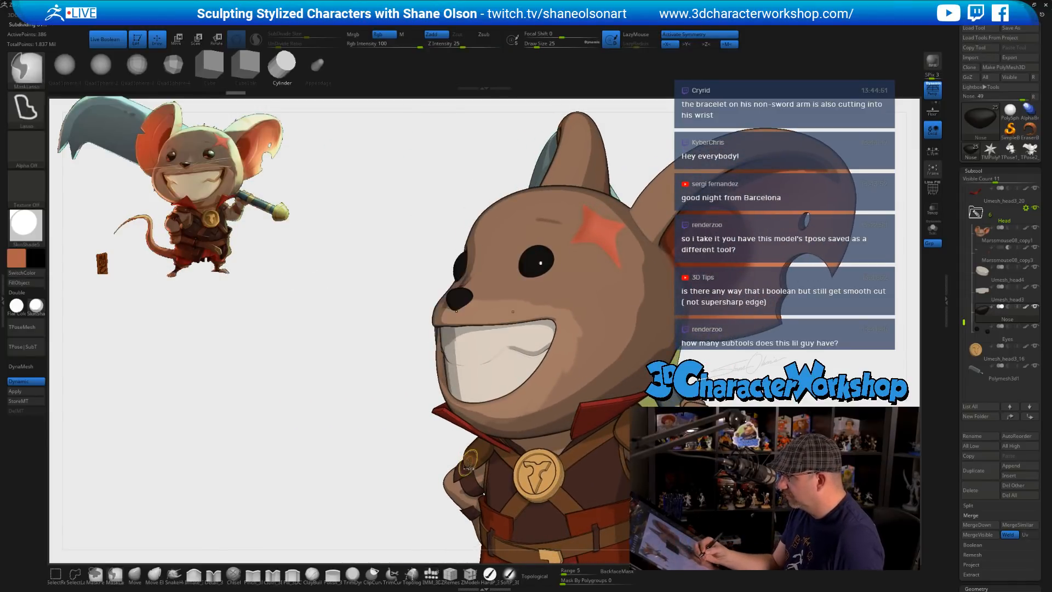
click(17, 258)
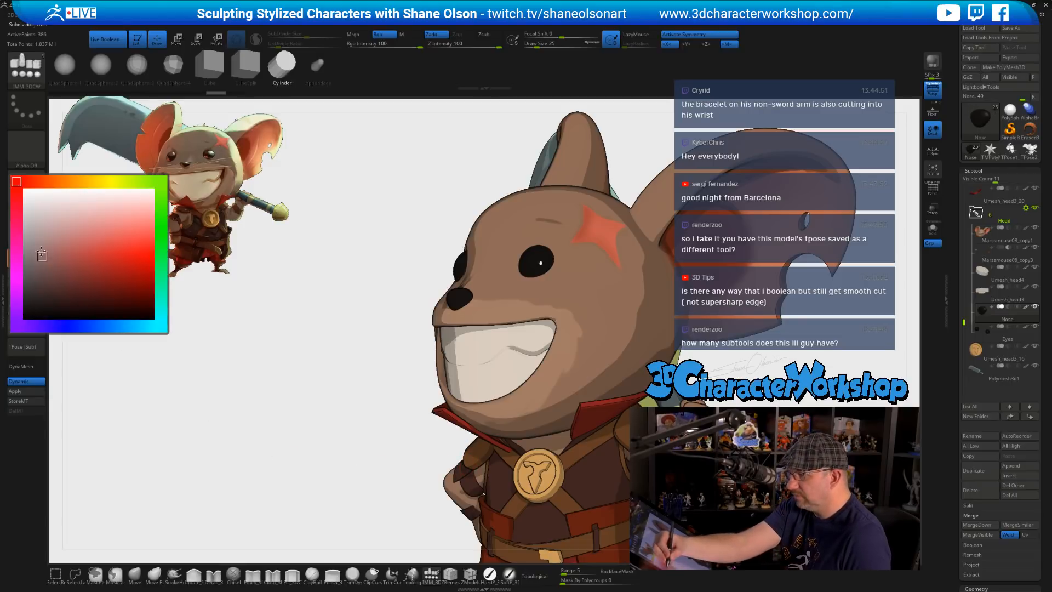
click(22, 192)
drag(277, 431, 299, 428)
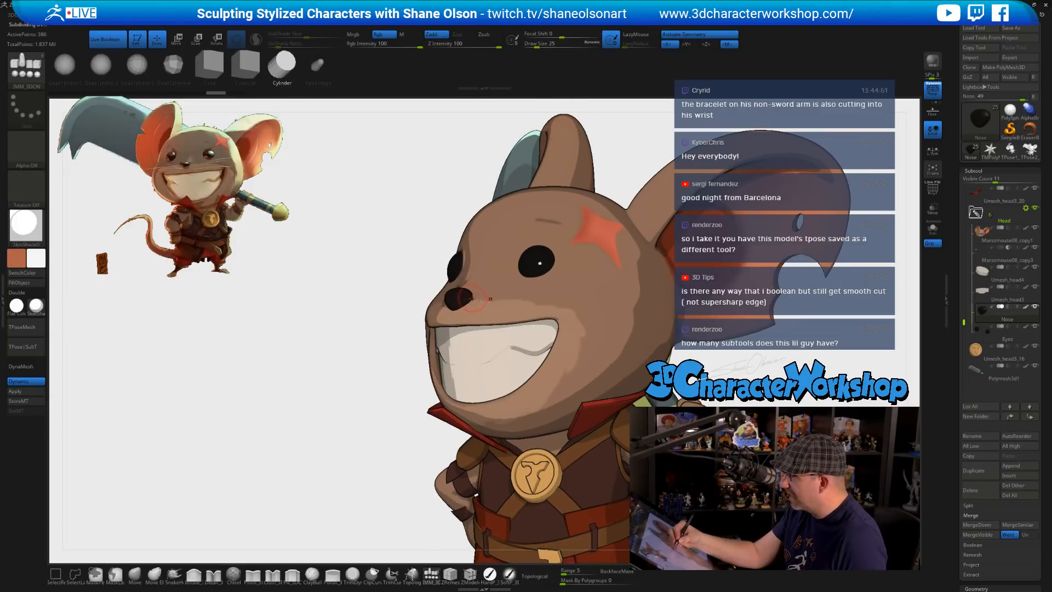
drag(501, 333, 509, 292)
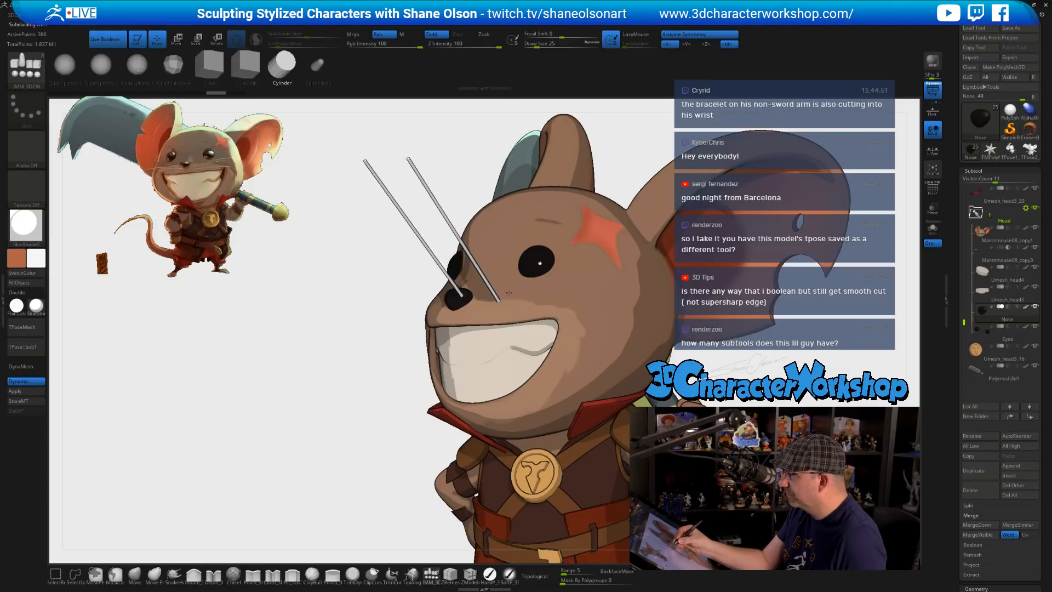
- Isolate the nose subtool and rotate the whisker cylinders so they extend straight out sideways from the nose
right_drag(569, 300, 630, 303)
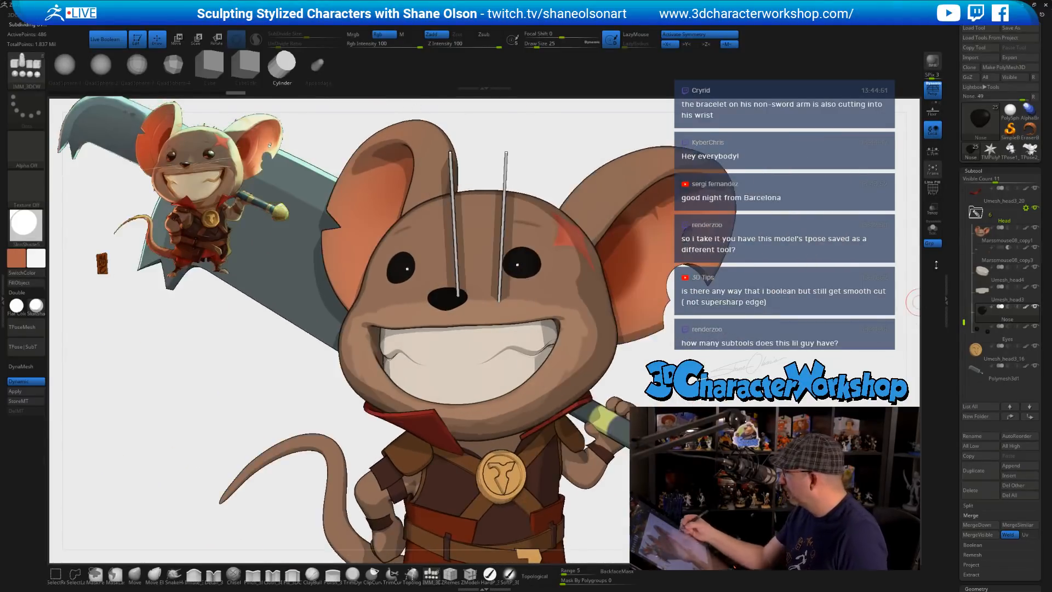
click(933, 228)
right_drag(709, 404, 674, 401)
key(r)
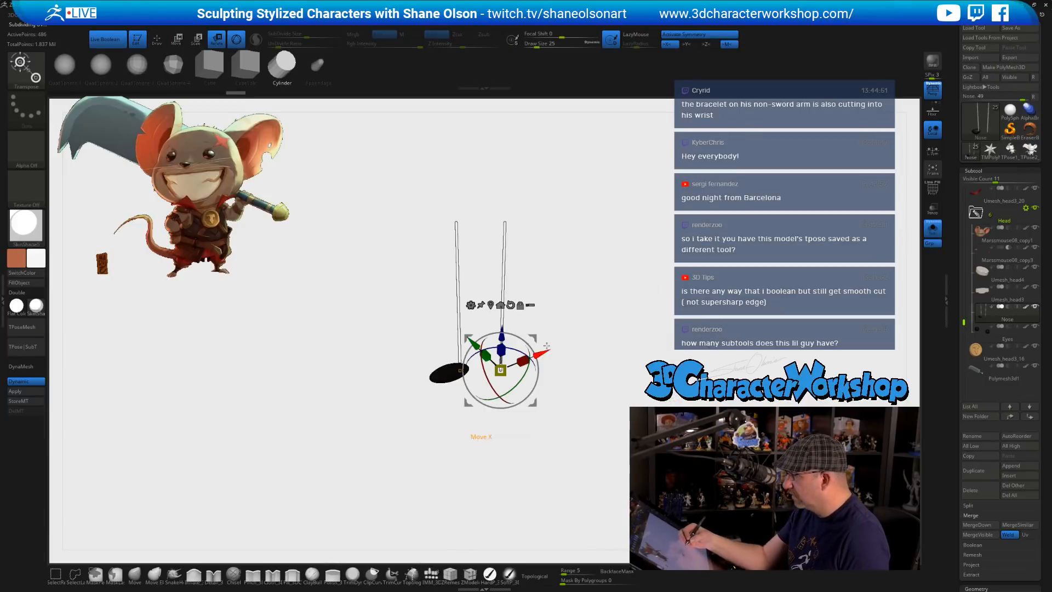
click(511, 305)
click(521, 305)
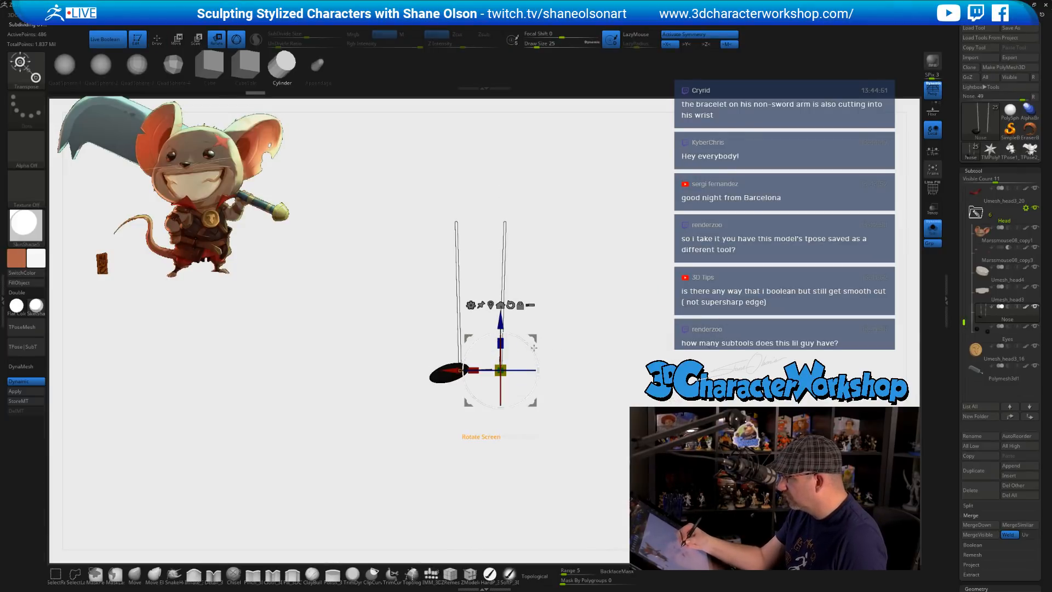
drag(533, 348, 564, 479)
alt+drag(602, 379, 602, 436)
drag(532, 389, 540, 415)
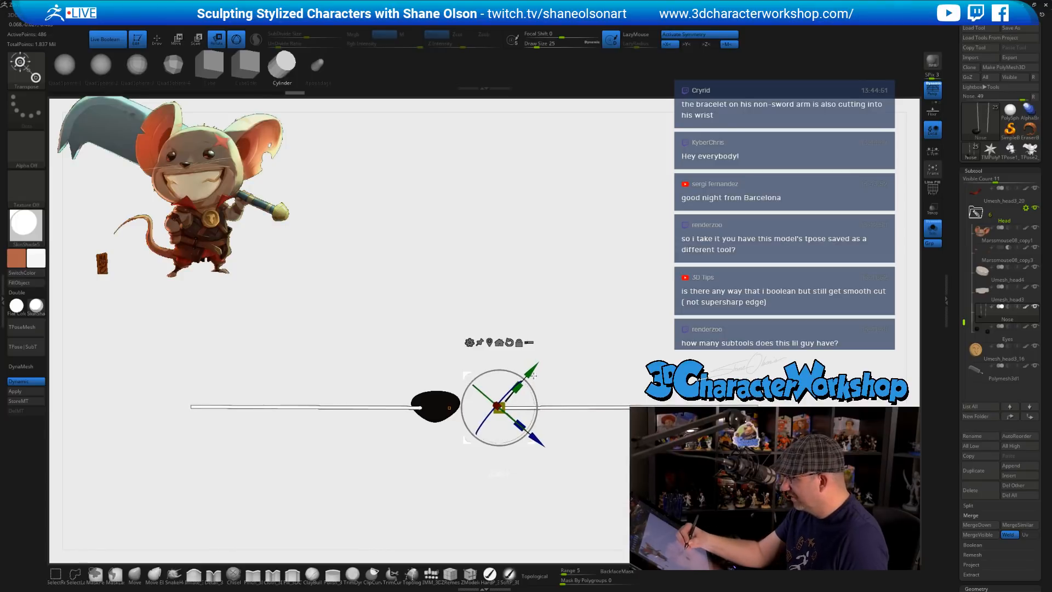
- Move the whiskers slightly inward toward the nose, realign the gizmo and shift them along its Z axis
drag(534, 376, 523, 376)
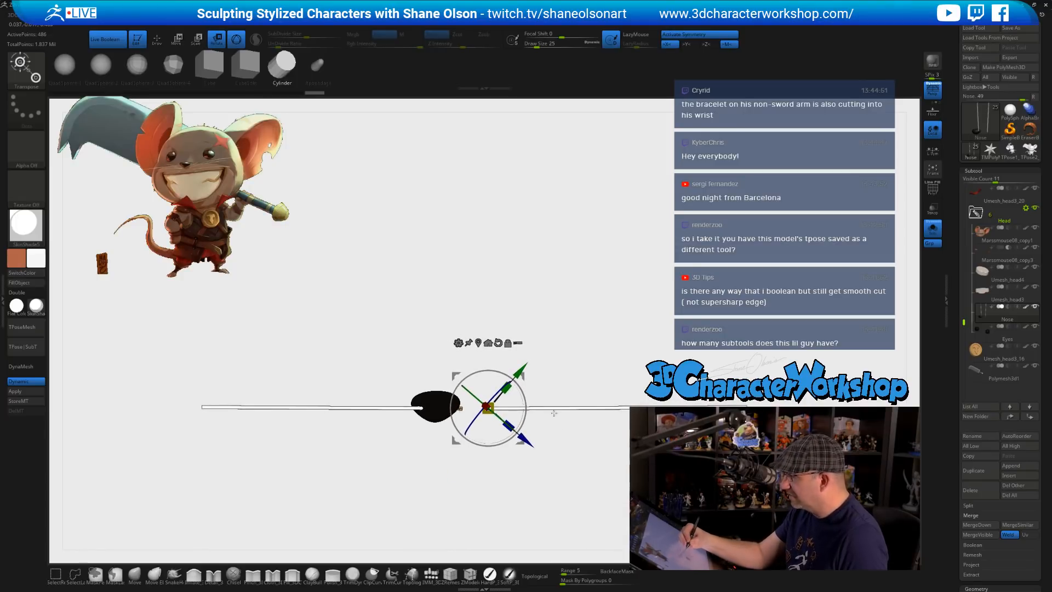
drag(582, 461, 585, 543)
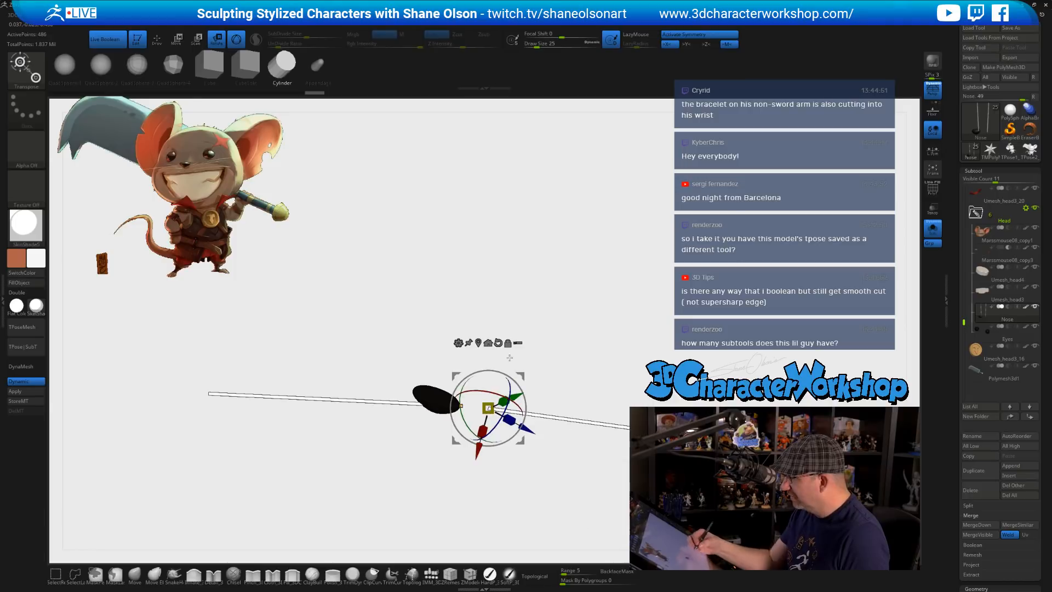
drag(540, 309, 541, 274)
alt+click(498, 343)
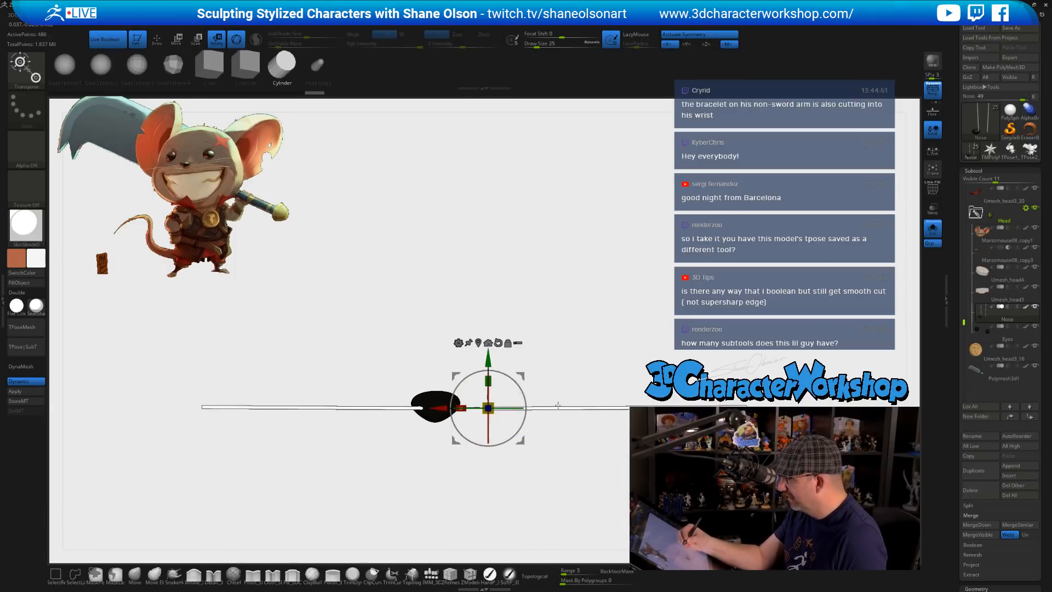
drag(565, 433, 569, 522)
drag(493, 457, 494, 472)
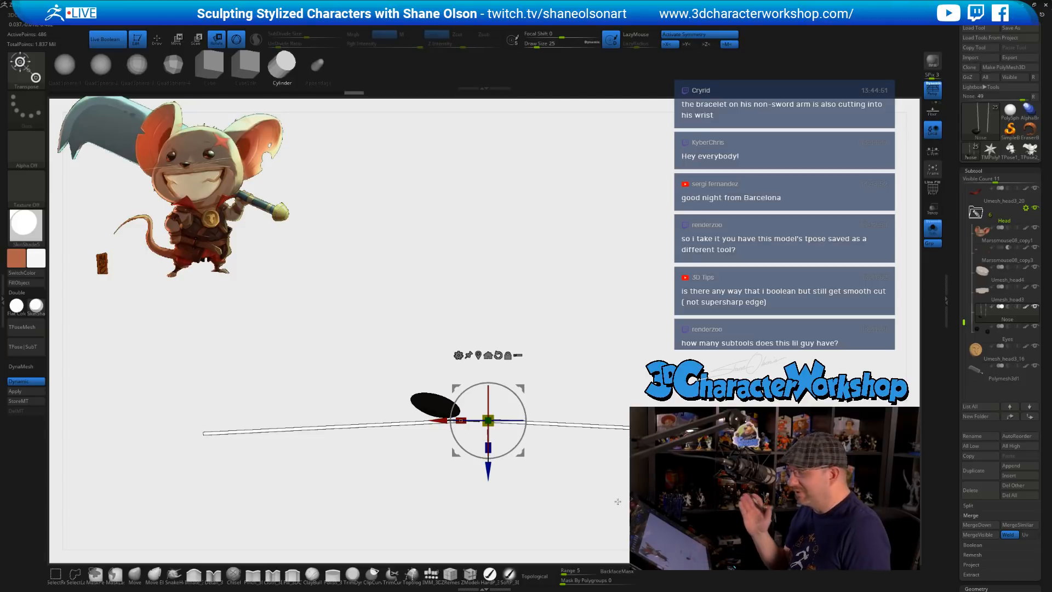
drag(620, 483, 620, 412)
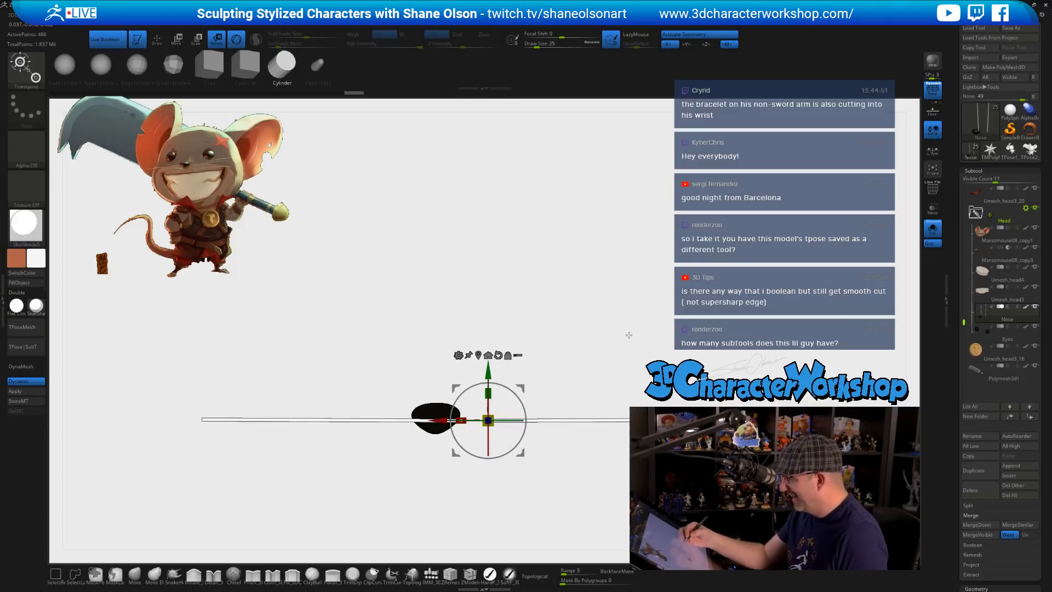
- Switch to the ZModeler brush at draw size 5 and set its edge action to insert multiple edge loops
mouse_move(659, 355)
mouse_down()
mouse_move(554, 463)
mouse_move(578, 476)
mouse_move(603, 453)
mouse_up()
key(q)
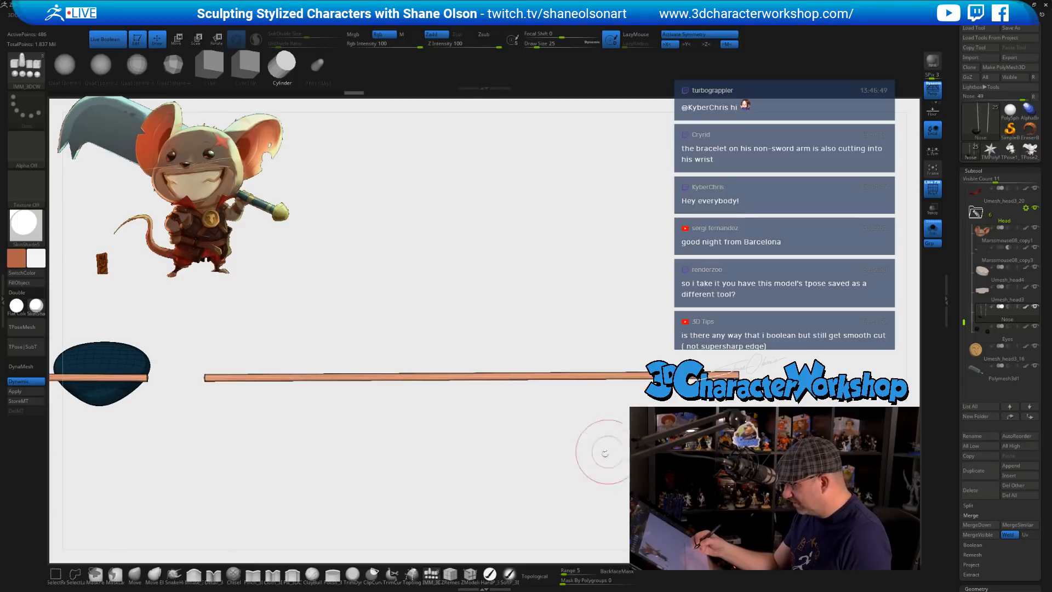
click(470, 573)
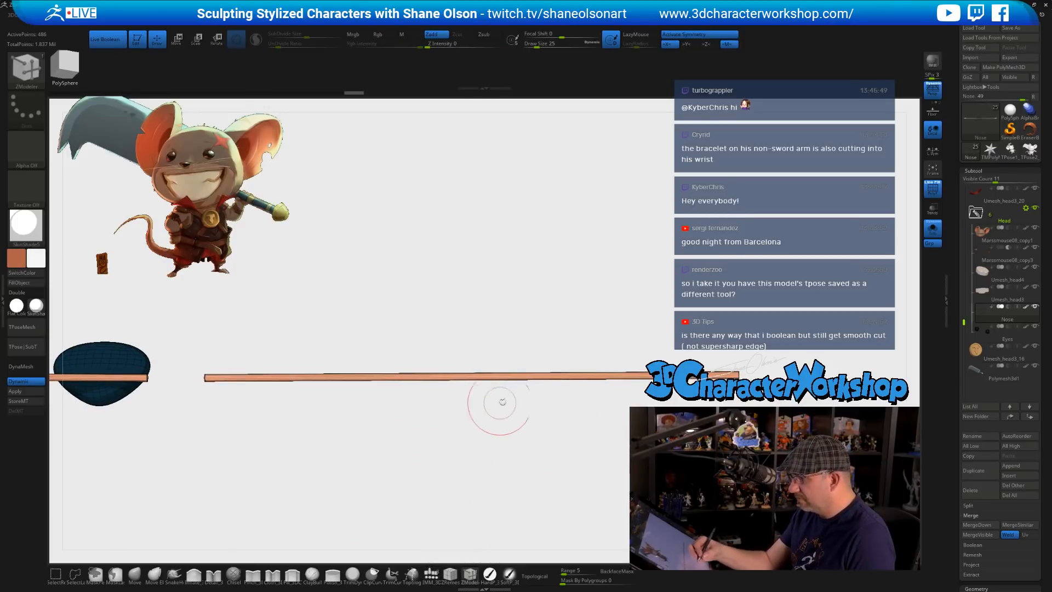
mouse_move(517, 312)
alt+mouse_down()
mouse_move(548, 483)
mouse_move(382, 443)
alt+mouse_up()
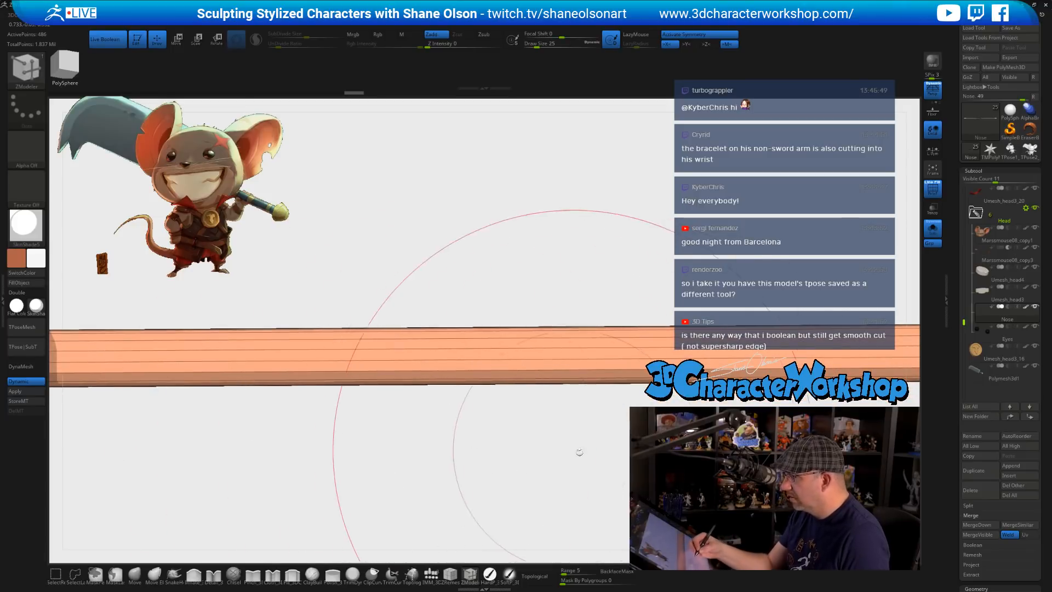
key(s)
drag(579, 451, 571, 452)
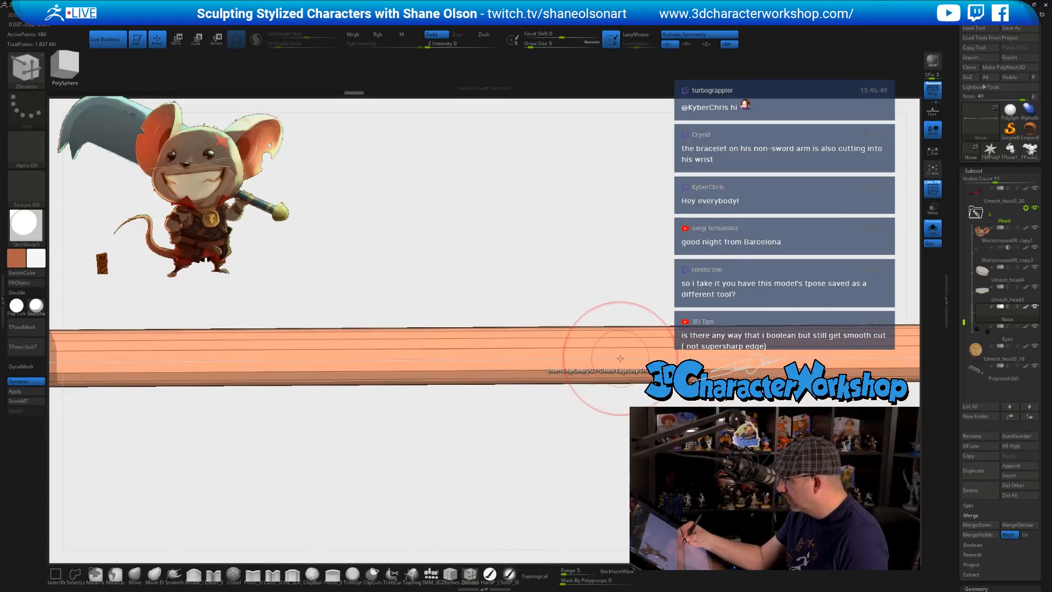
key(space)
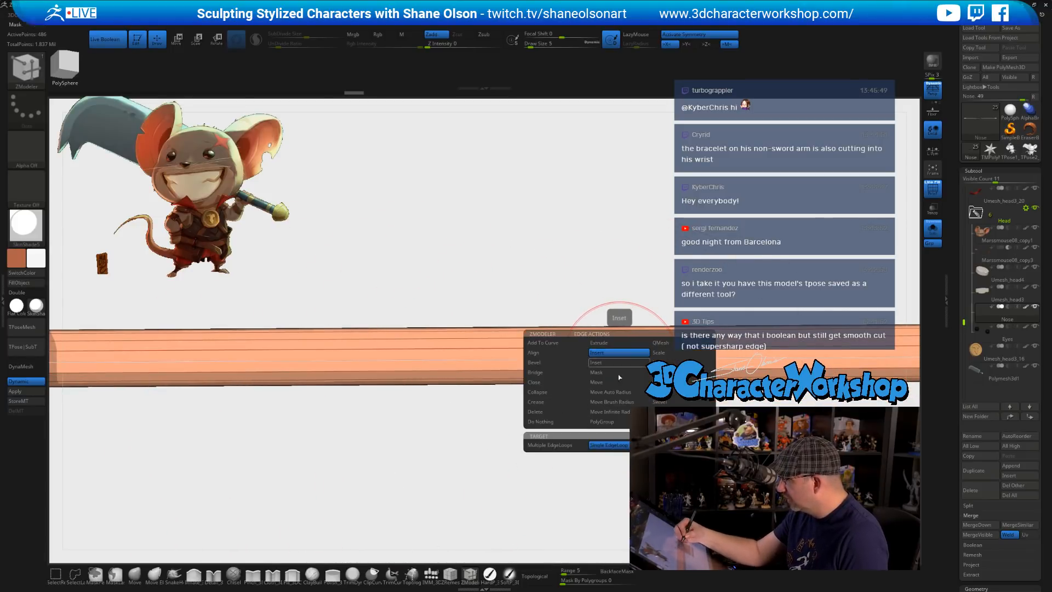
click(550, 445)
click(619, 353)
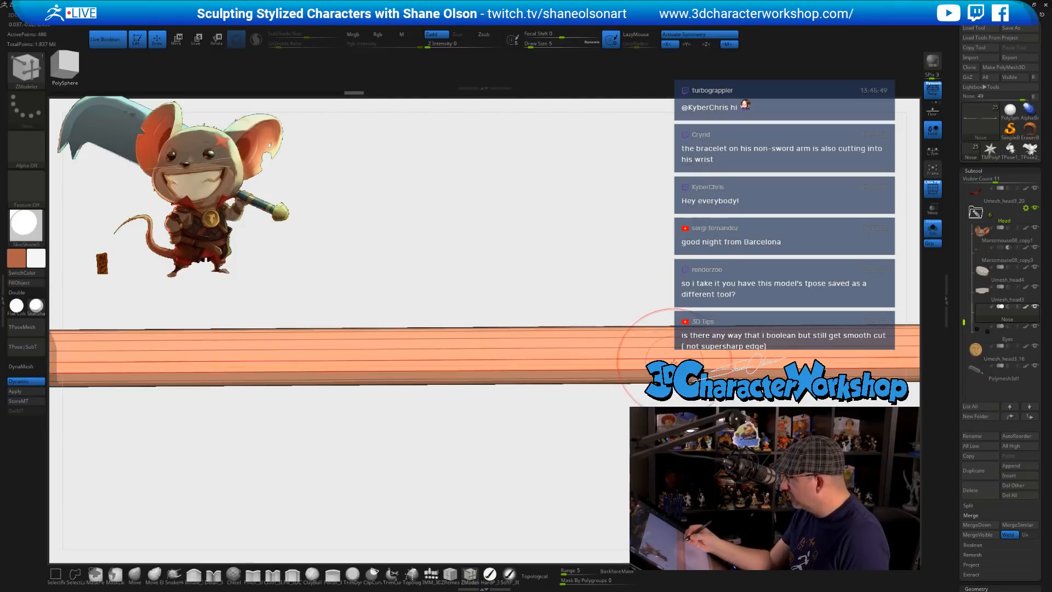
- Insert several evenly spaced edge loops across the length of both whiskers
drag(652, 328, 685, 332)
click(639, 355)
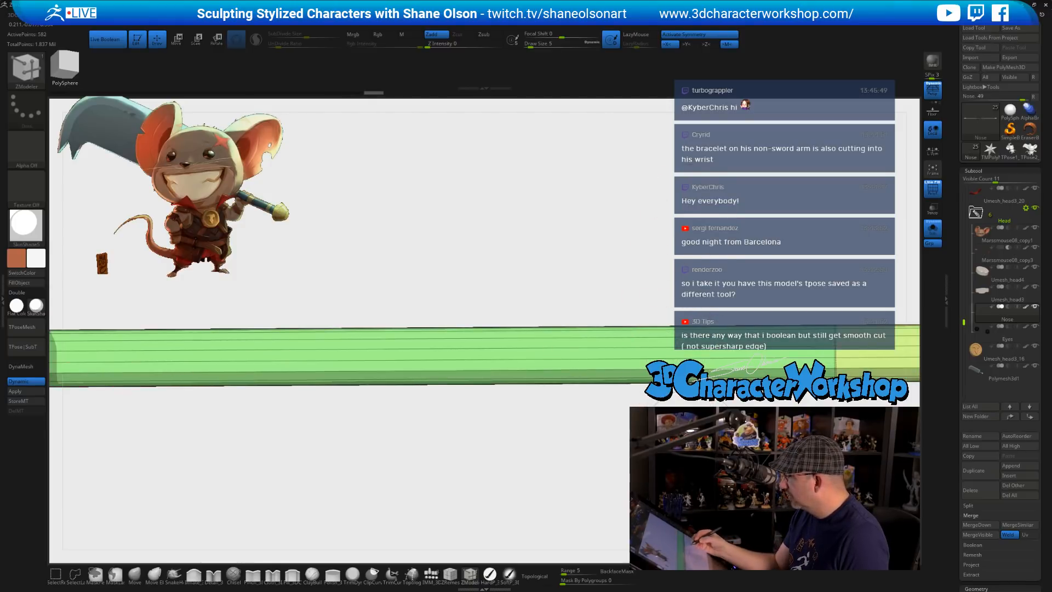
alt+drag(617, 439, 650, 350)
mouse_move(616, 472)
alt+mouse_down()
mouse_move(615, 422)
mouse_move(550, 488)
mouse_move(625, 477)
alt+mouse_up()
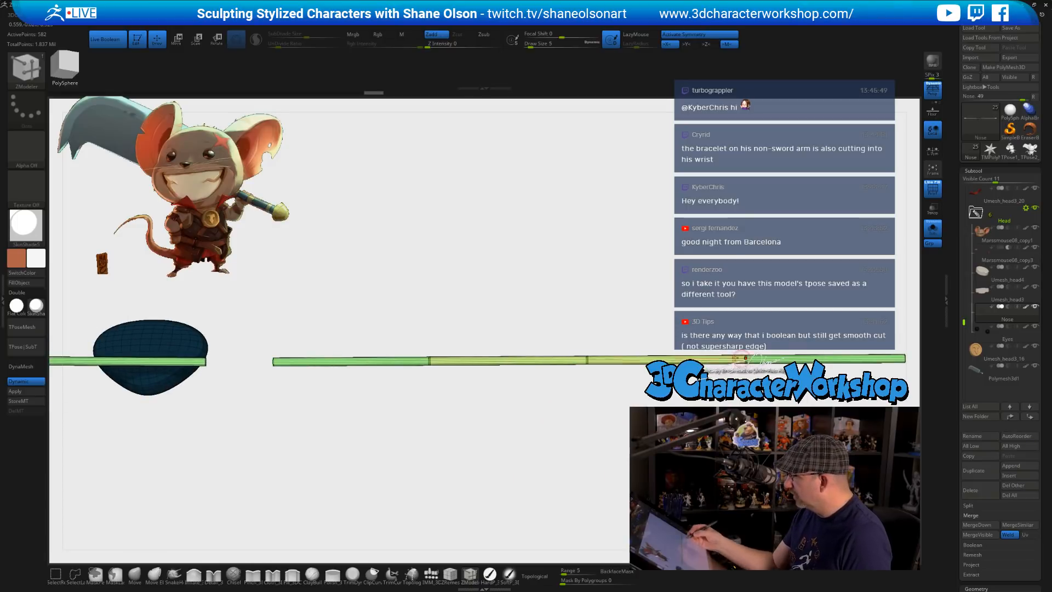
- Enlarge the brush to draw size 27 and smooth the outer ends of the whiskers into tapered tips
alt+drag(542, 459, 595, 456)
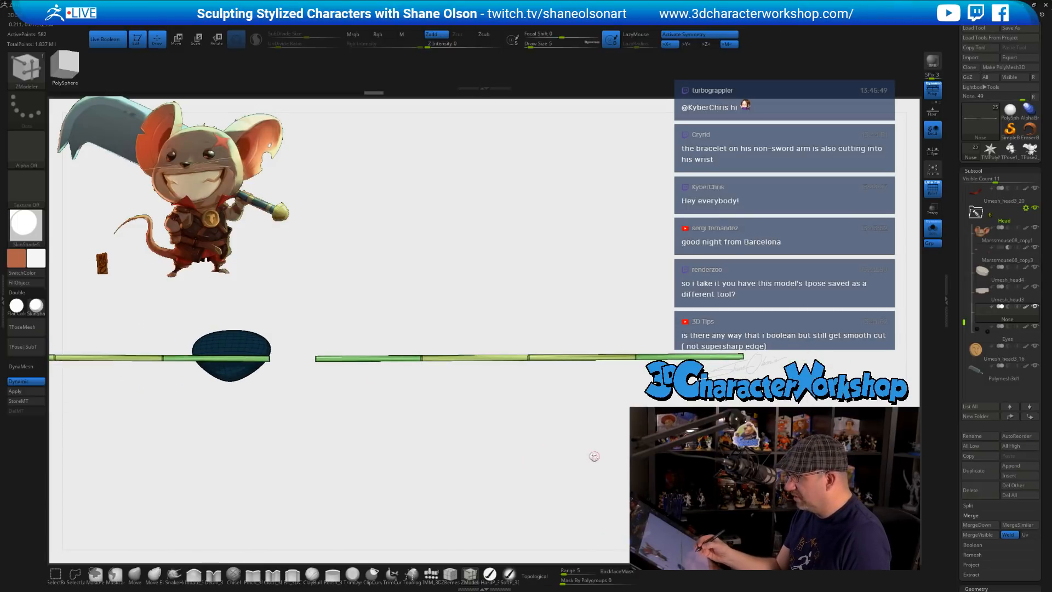
key(bracketright)
key(bracketright)
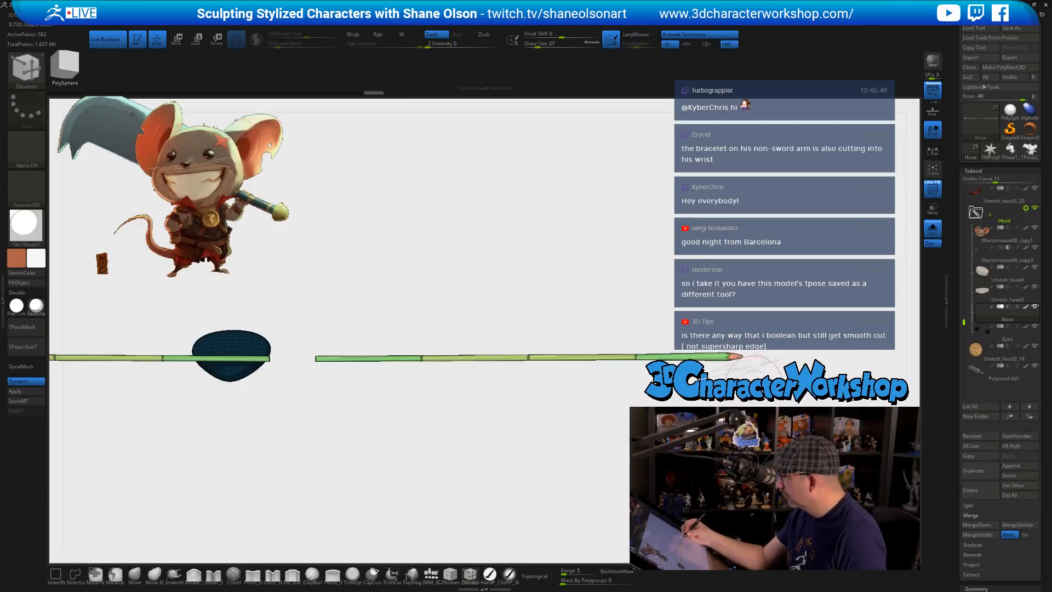
key(shift)
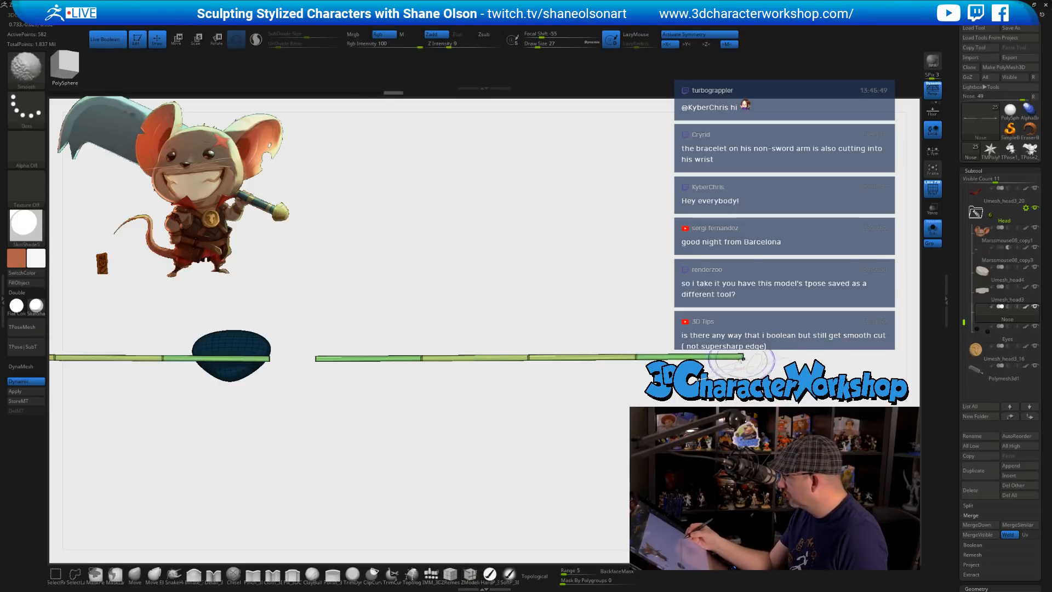
mouse_move(417, 439)
alt+mouse_down()
mouse_move(387, 453)
mouse_move(415, 458)
mouse_move(425, 441)
alt+mouse_up()
mouse_move(671, 422)
alt+mouse_down()
mouse_move(664, 452)
mouse_move(645, 457)
alt+mouse_up()
- Replace the gizmo with a transpose line along the whisker and bend the whiskers upward at their middle loop
key(w)
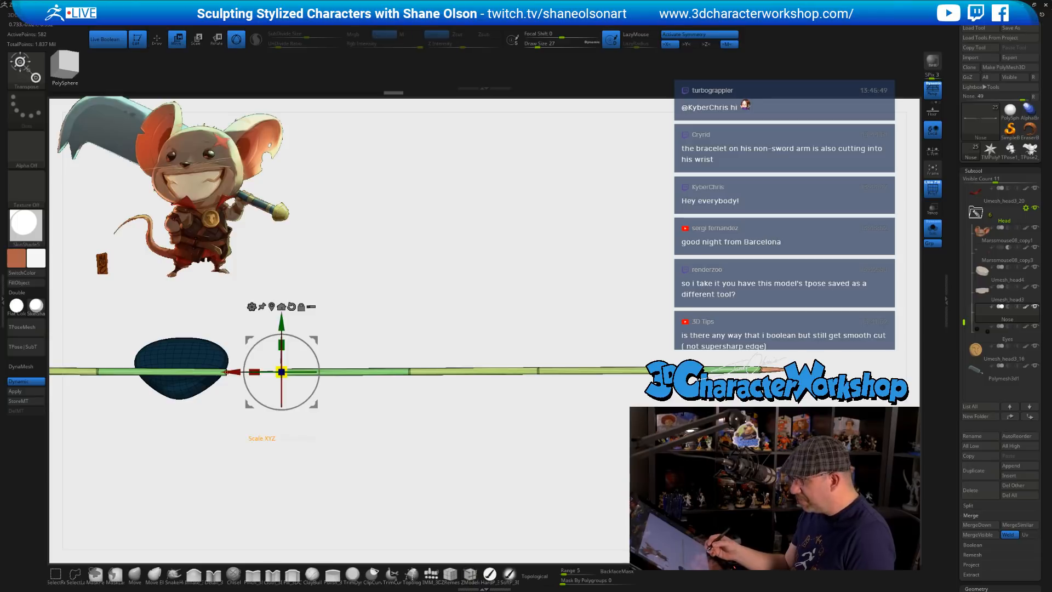
click(236, 40)
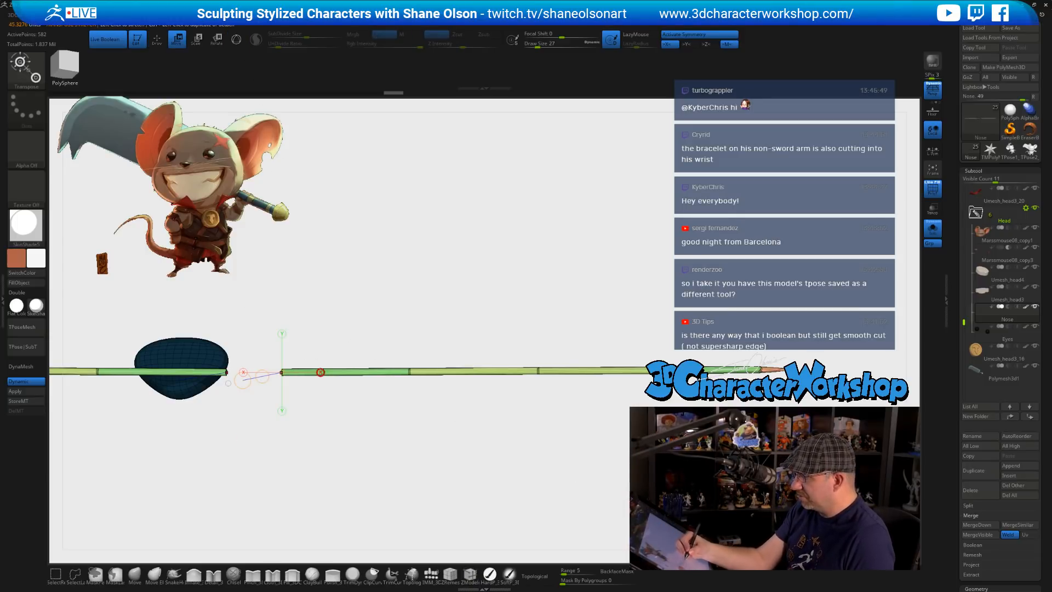
click(321, 372)
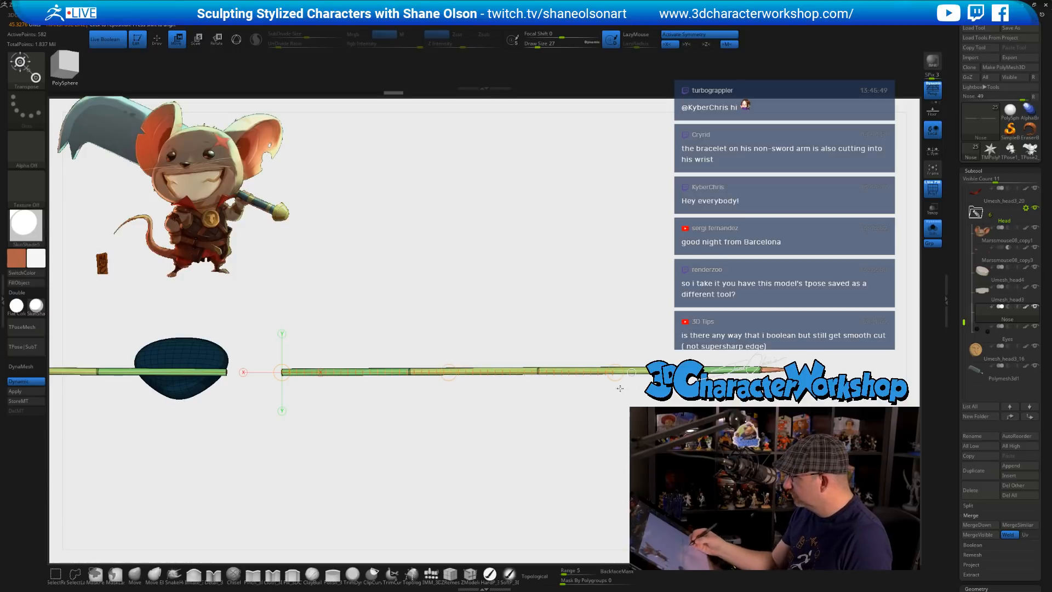
drag(615, 372, 805, 373)
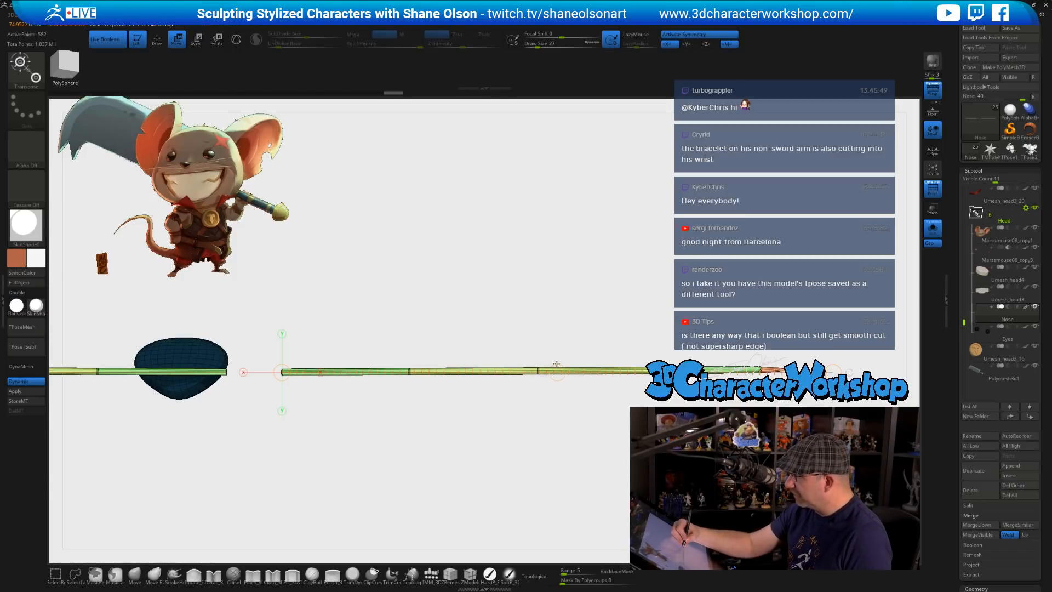
drag(554, 364, 547, 363)
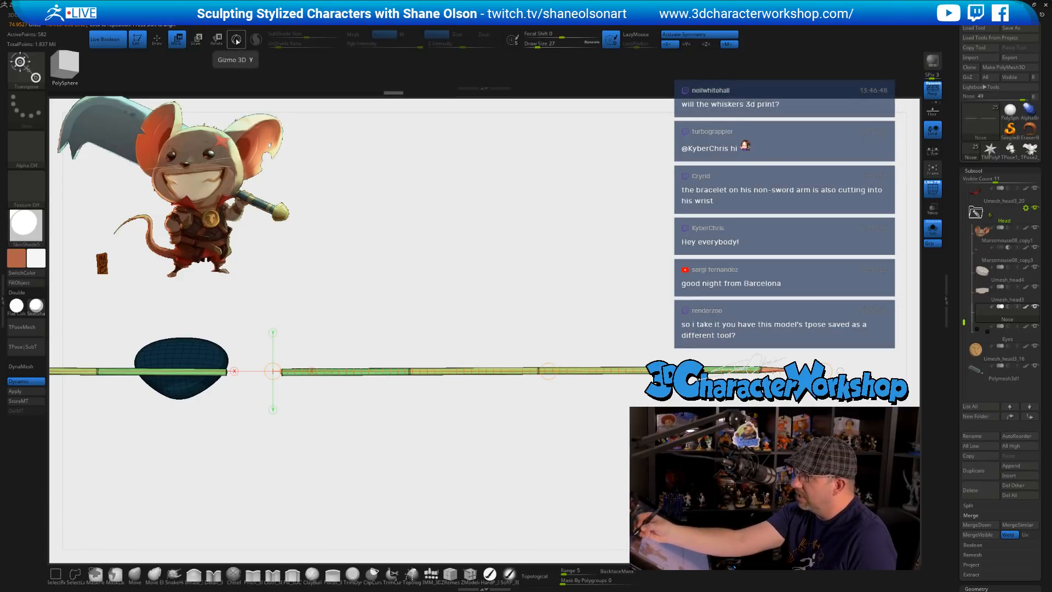
ctrl+right_drag(537, 268, 530, 277)
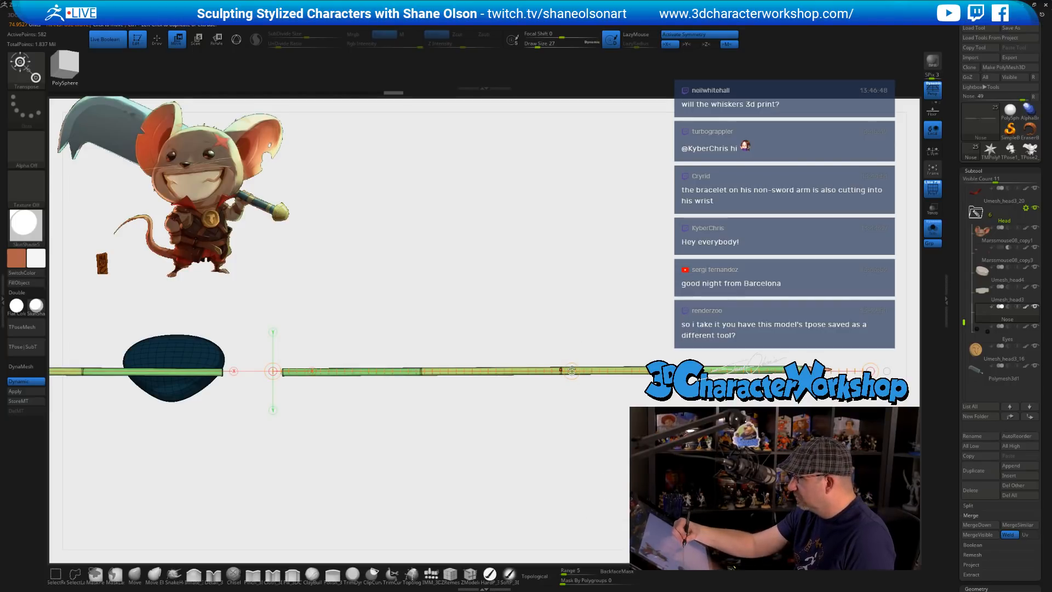
mouse_move(572, 371)
mouse_down()
mouse_move(570, 343)
mouse_move(580, 352)
mouse_up()
drag(533, 484, 562, 512)
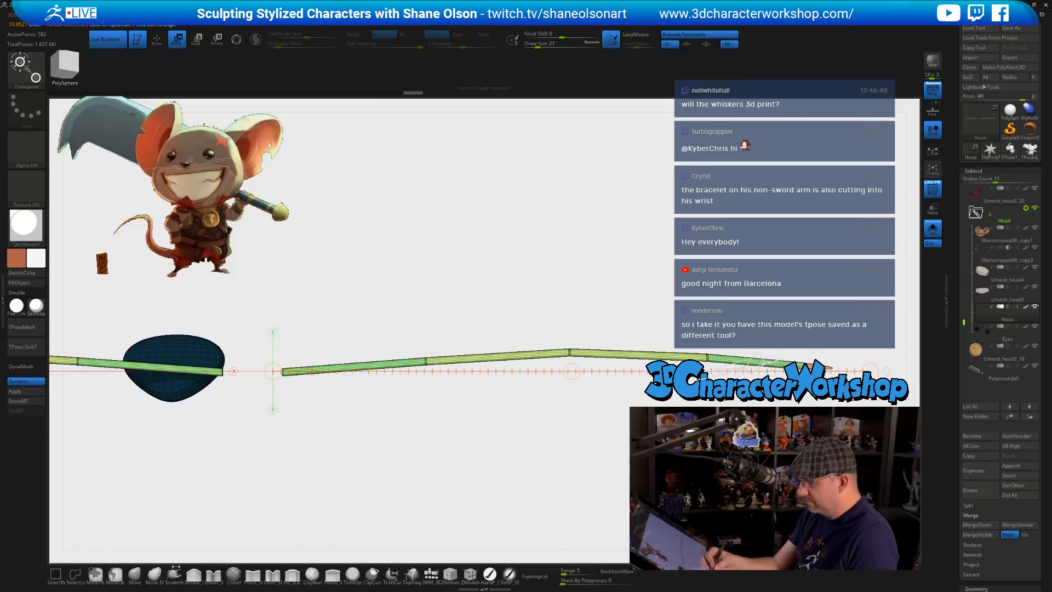
- Split the unmasked whiskers off the nose into their own subtool and make that subtool active
key(q)
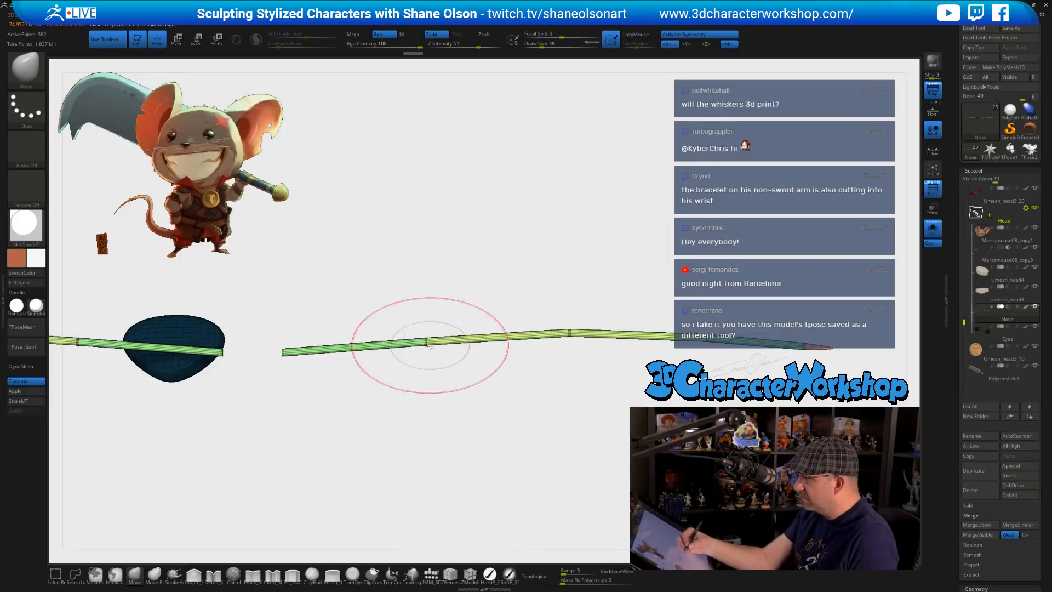
key(ctrl)
ctrl+right_drag(487, 450, 479, 432)
key(space)
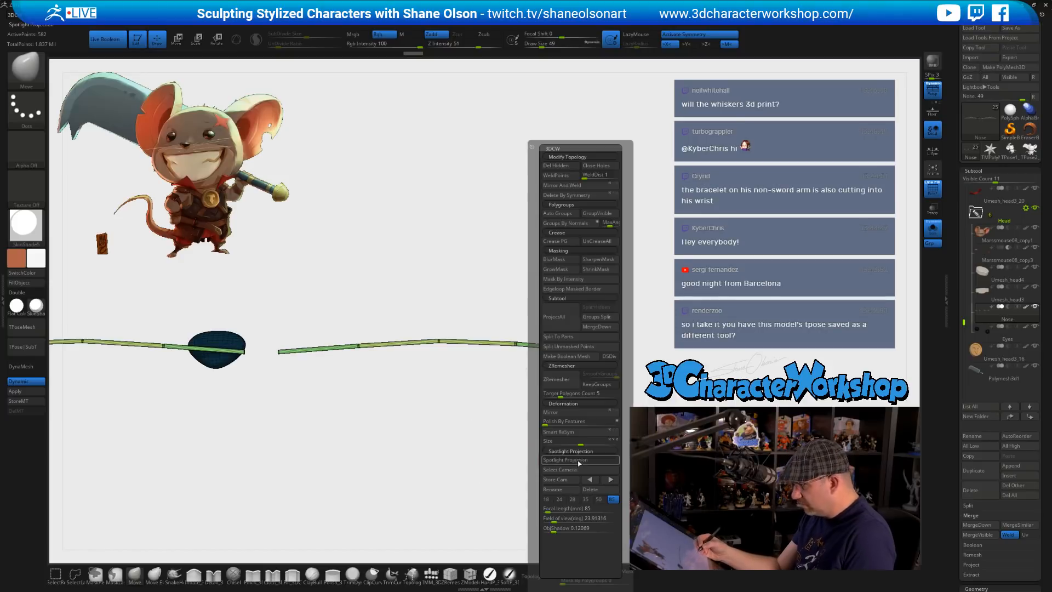
click(577, 345)
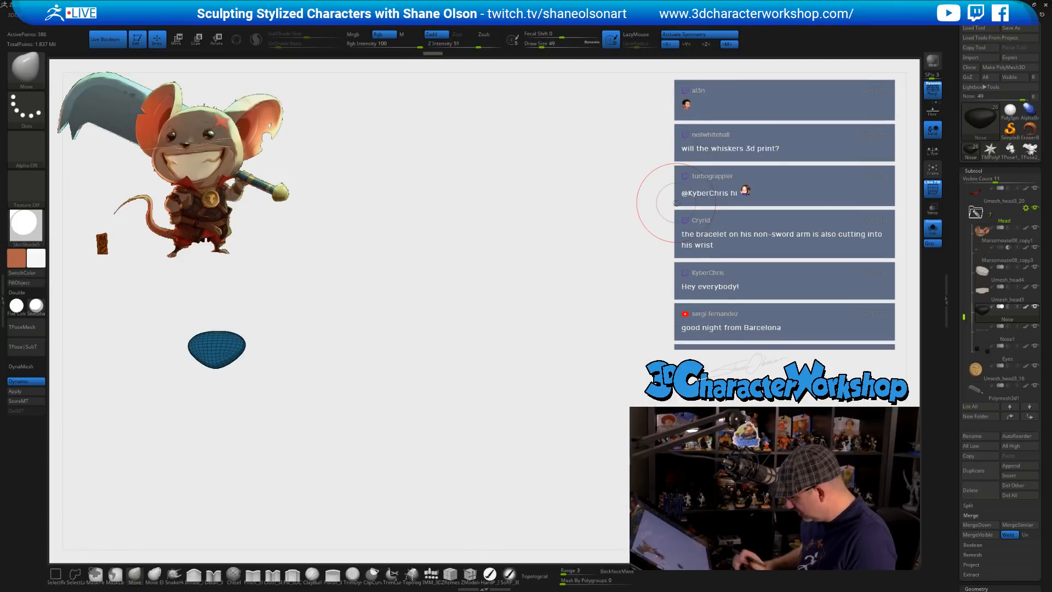
key(Down)
alt+right_drag(531, 397, 679, 410)
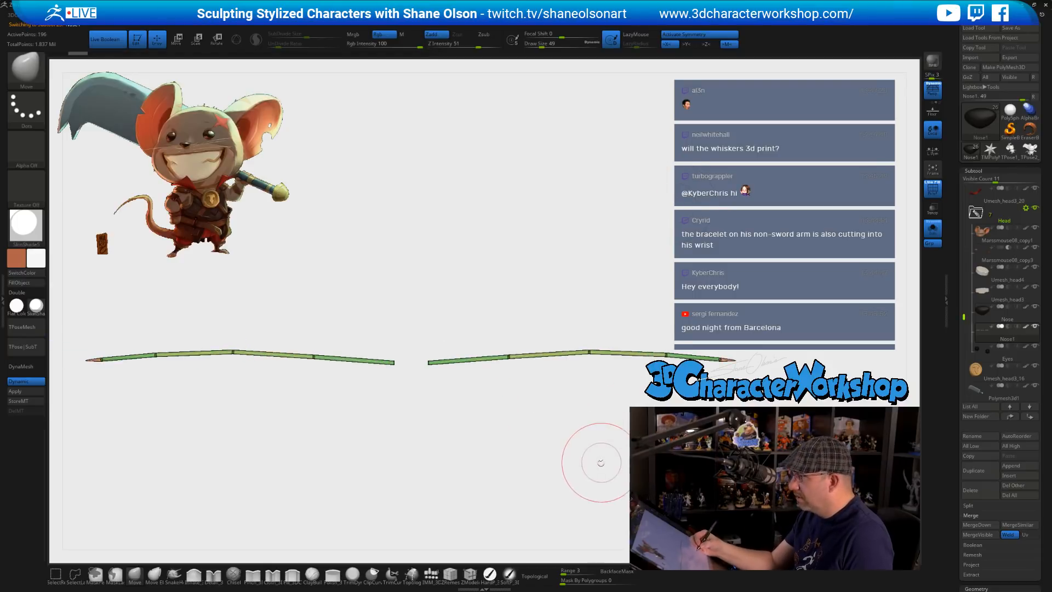
- Raise the edge loop nearest each whisker's base with the Move brush to round out the arch
mouse_move(597, 443)
ctrl+right_down()
mouse_move(597, 459)
mouse_move(595, 448)
ctrl+right_up()
drag(515, 358, 516, 348)
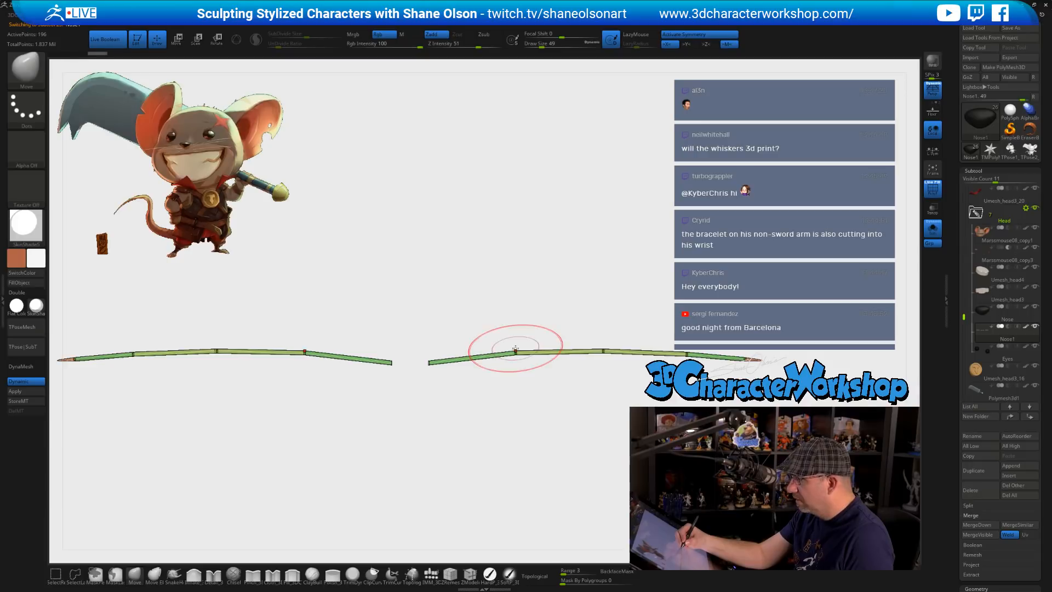
mouse_move(634, 376)
ctrl+right_down()
mouse_move(618, 449)
mouse_move(608, 416)
ctrl+right_up()
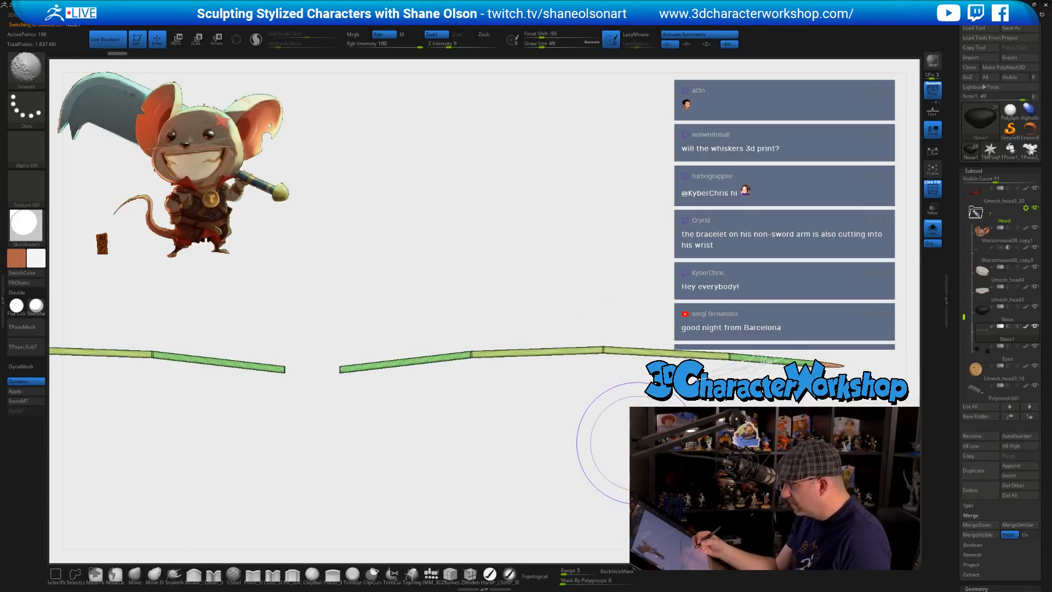
- Remove all creases from the whiskers and turn dynamic subdivision back on
key(shift+d)
key(space)
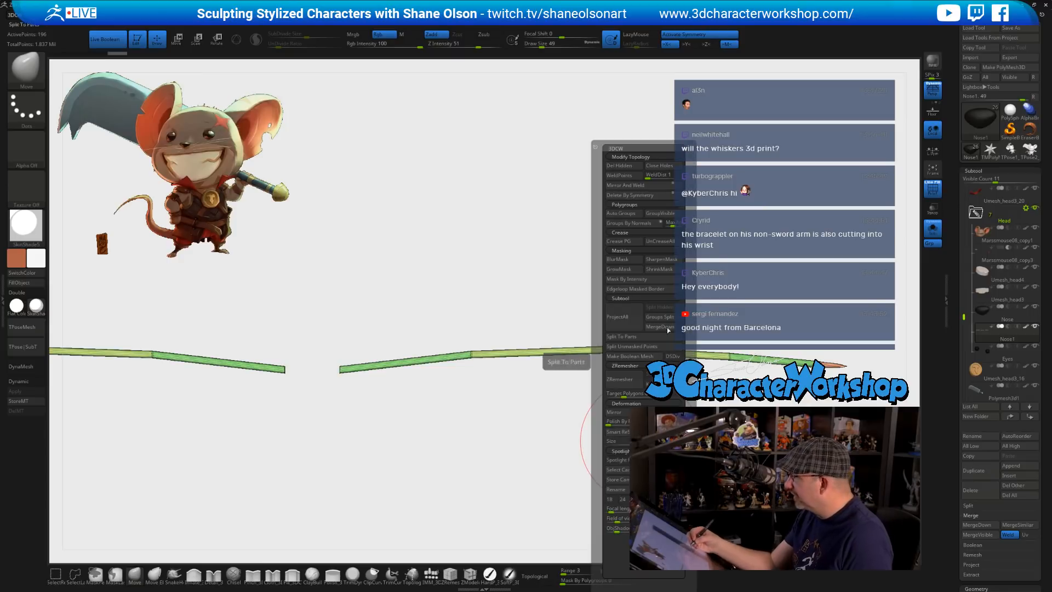
click(664, 243)
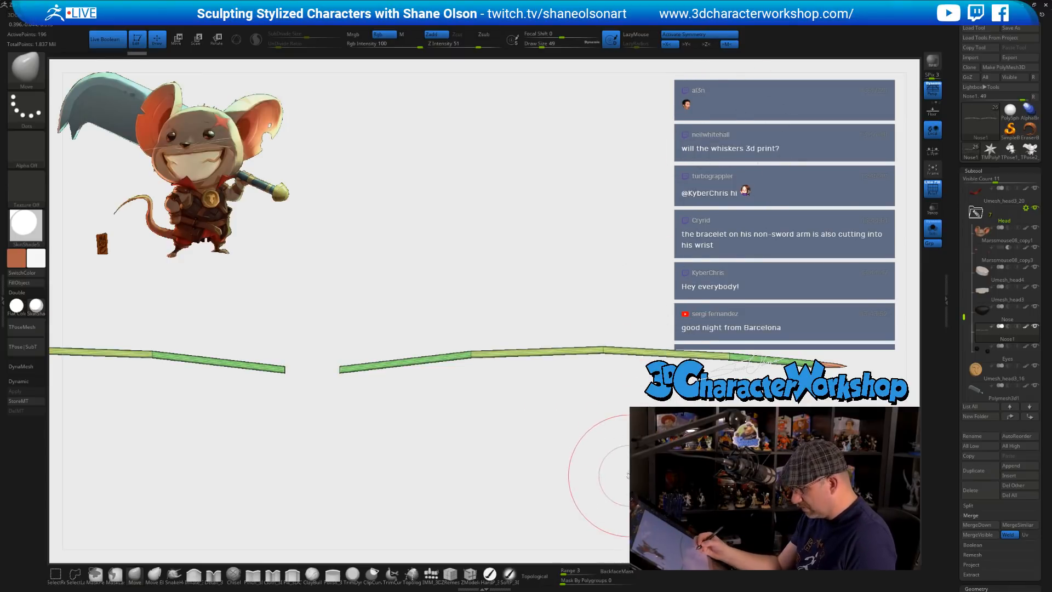
key(d)
mouse_move(559, 449)
alt+mouse_down()
mouse_move(538, 477)
mouse_move(728, 464)
alt+mouse_up()
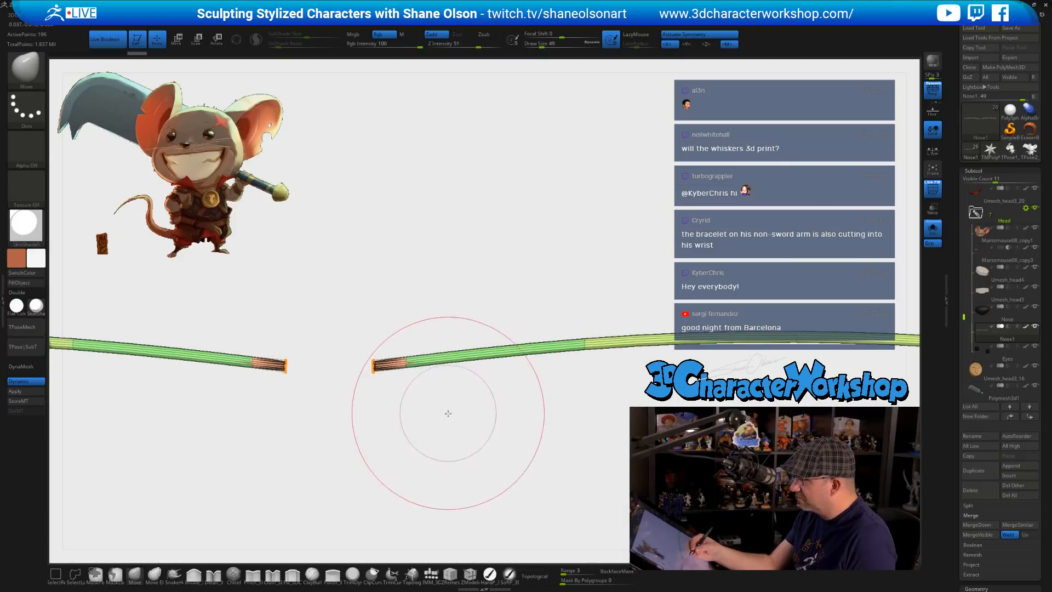
- Reduce the brush to draw size 5 and inspect the whiskers' inner ends with dynamic subdivision on and off
alt+drag(447, 413, 704, 415)
key(s)
drag(466, 448, 459, 449)
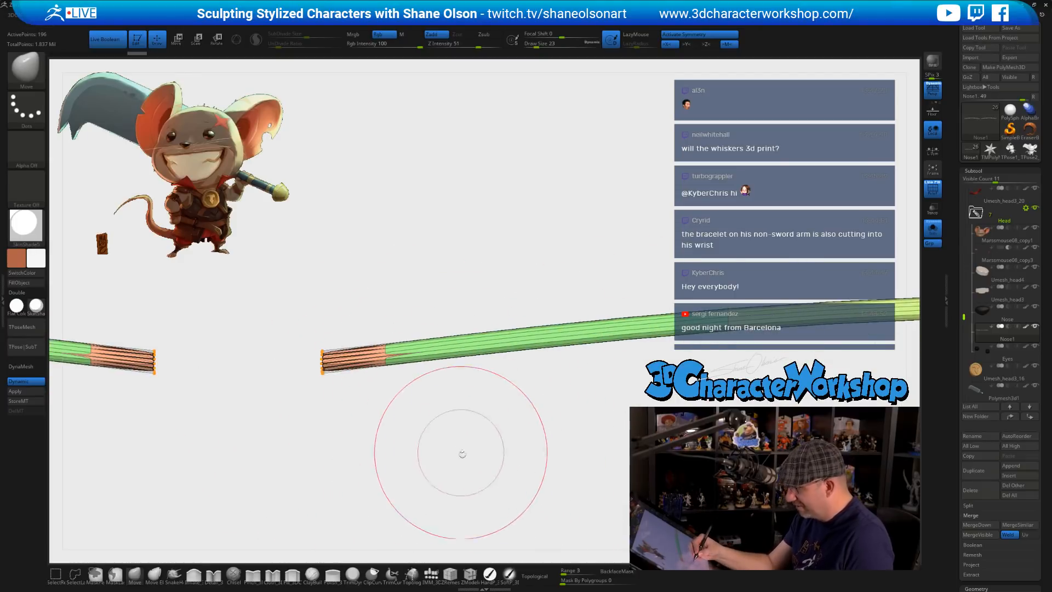
key(shift+d)
key(d)
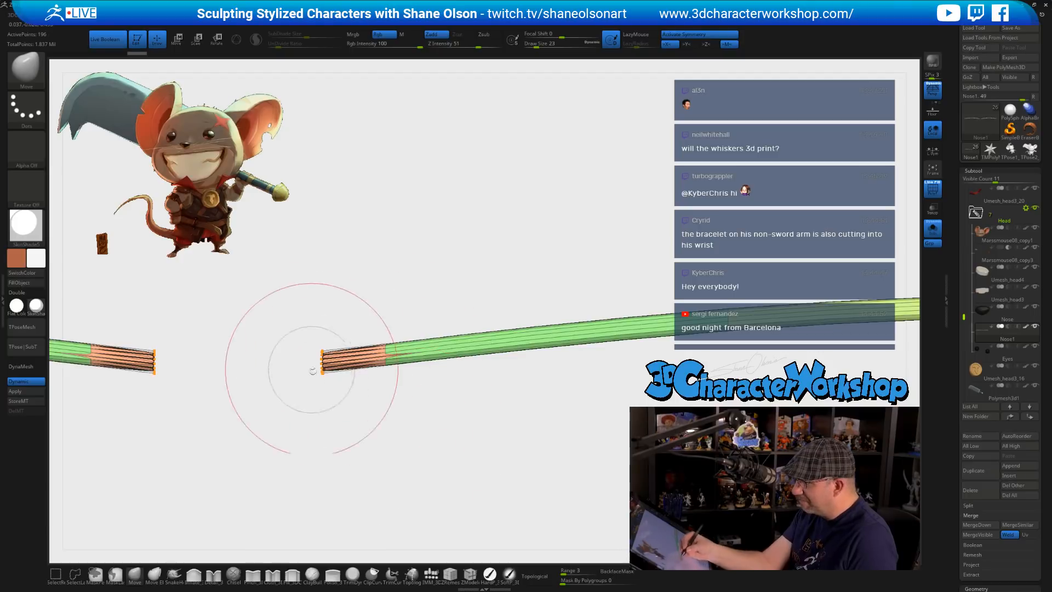
key(shift+d)
alt+drag(489, 443, 613, 446)
key(s)
drag(550, 443, 544, 444)
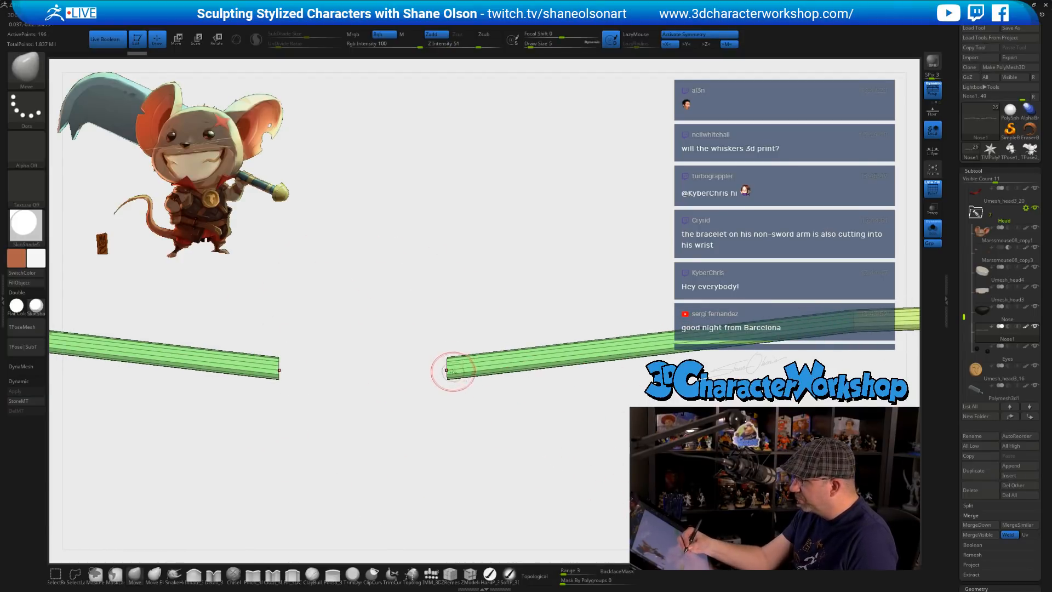
key(d)
- Isolate the polygroup of the whisker's inner end cap and crease its border edges
drag(574, 393, 570, 443)
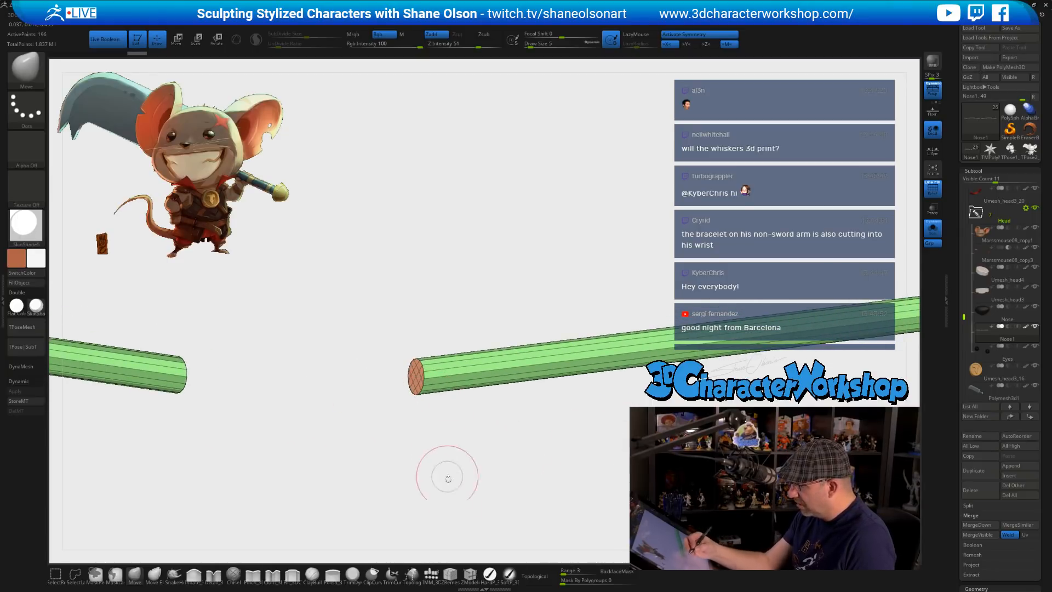
drag(512, 495, 607, 448)
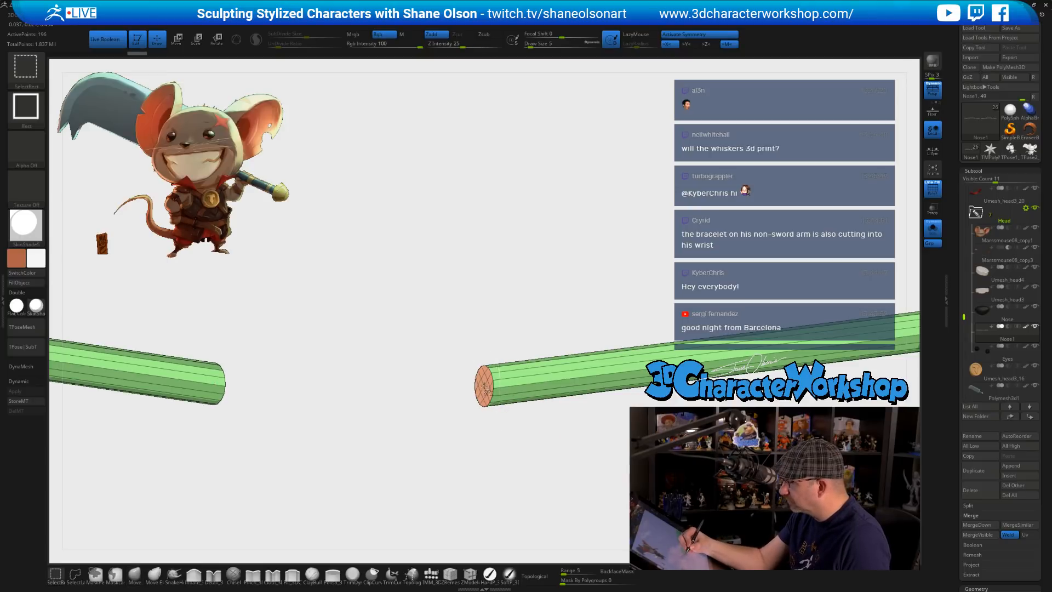
ctrl+shift+click(484, 387)
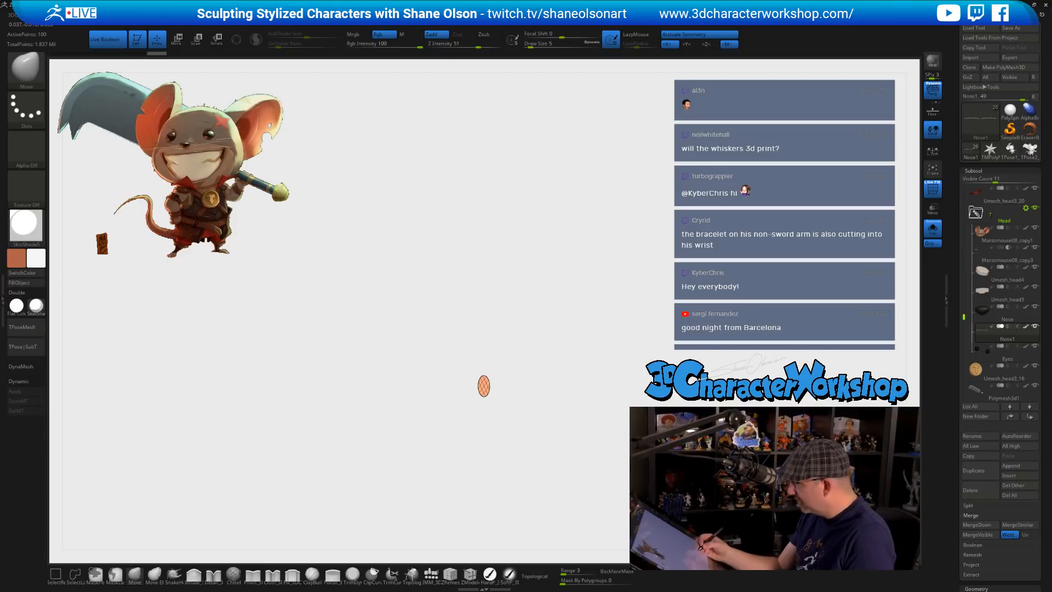
scroll(970, 280, down, 5)
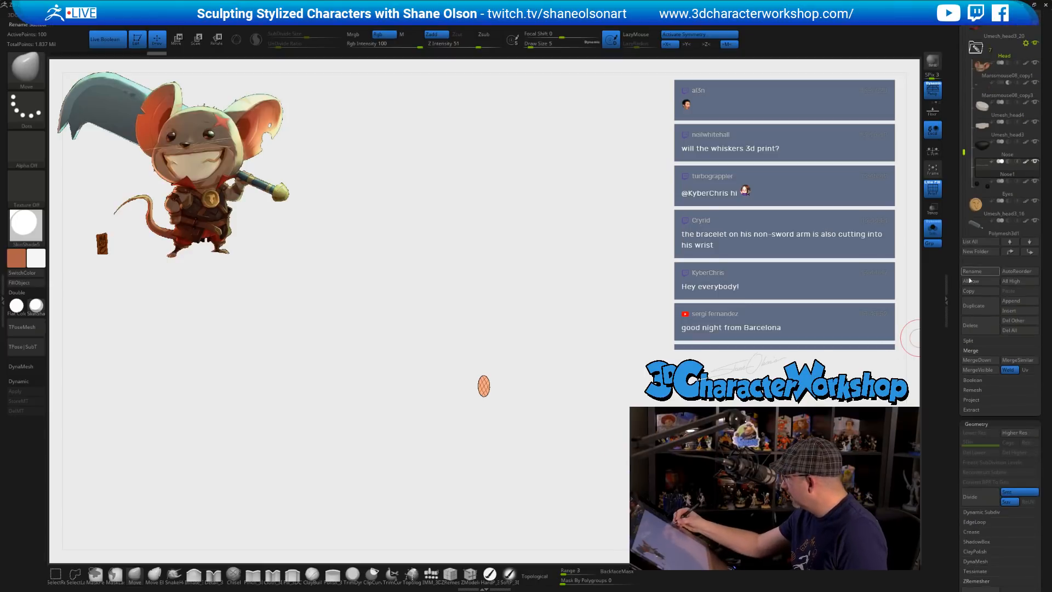
click(977, 421)
click(977, 423)
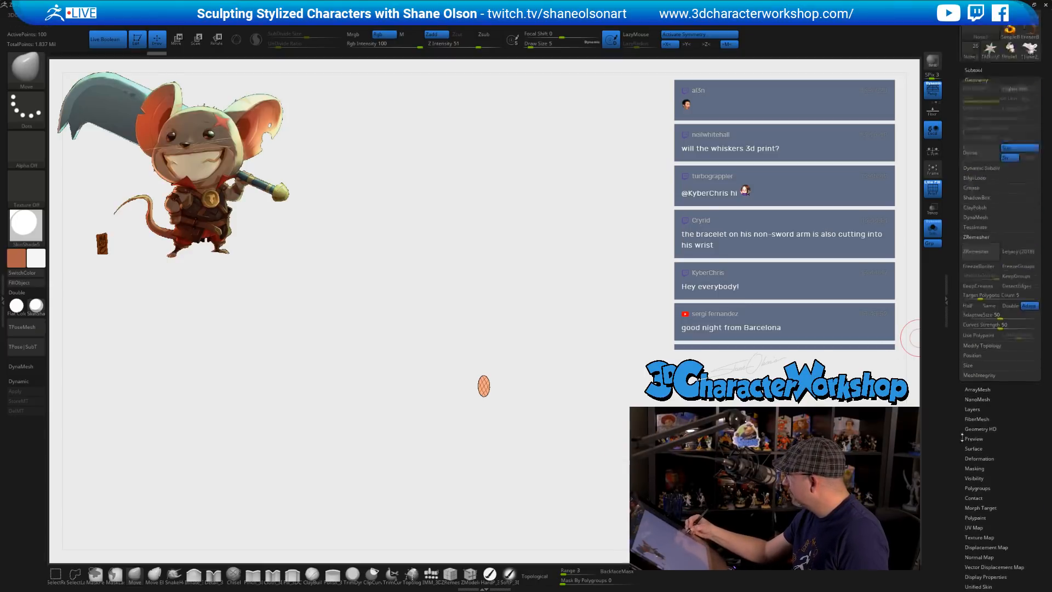
click(972, 277)
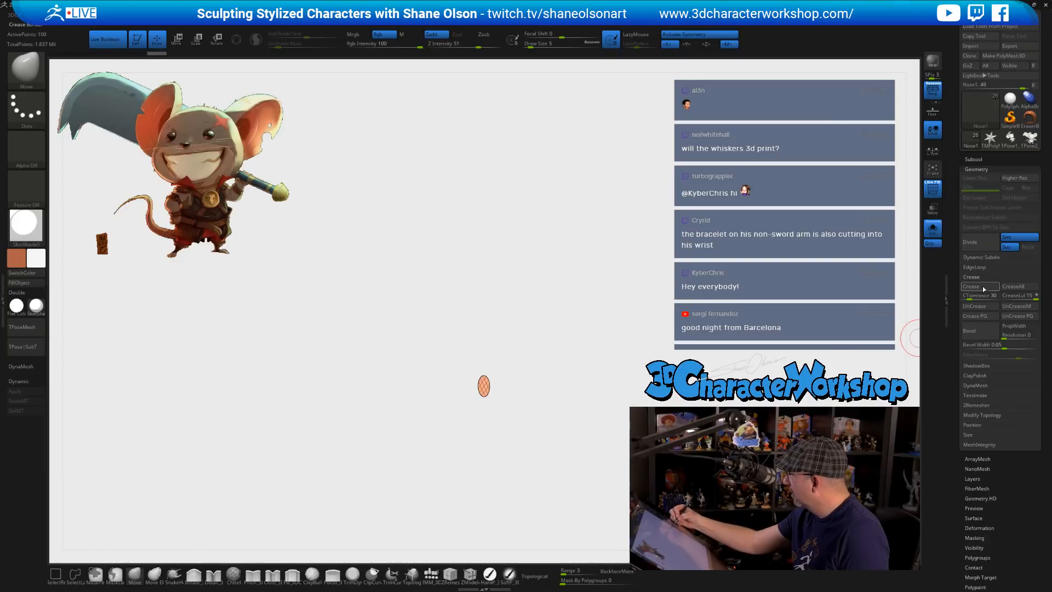
click(981, 287)
- Unhide the complete whiskers, enable dynamic subdivision and turn off the polyframe display
drag(636, 483, 662, 463)
key(d)
ctrl+right_drag(662, 463, 661, 425)
key(shift+f)
mouse_move(463, 455)
ctrl+right_down()
mouse_move(456, 411)
mouse_move(443, 408)
ctrl+right_up()
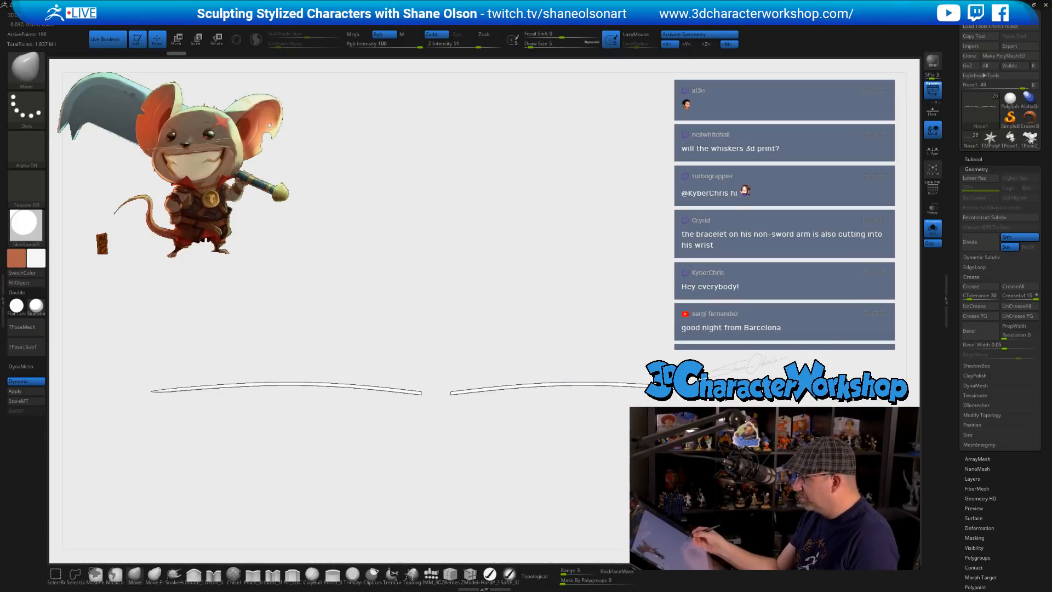
ctrl+right_drag(413, 403, 413, 376)
ctrl+right_drag(617, 434, 623, 467)
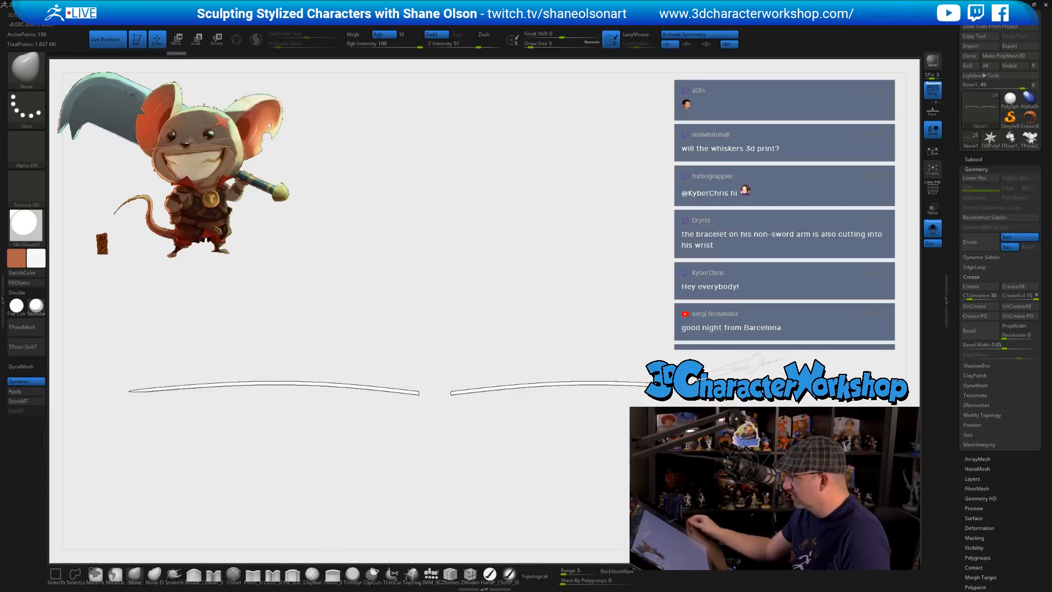
- Turn off Solo to show the whole mouse and change the whiskers' color to a light pinkish beige
click(932, 230)
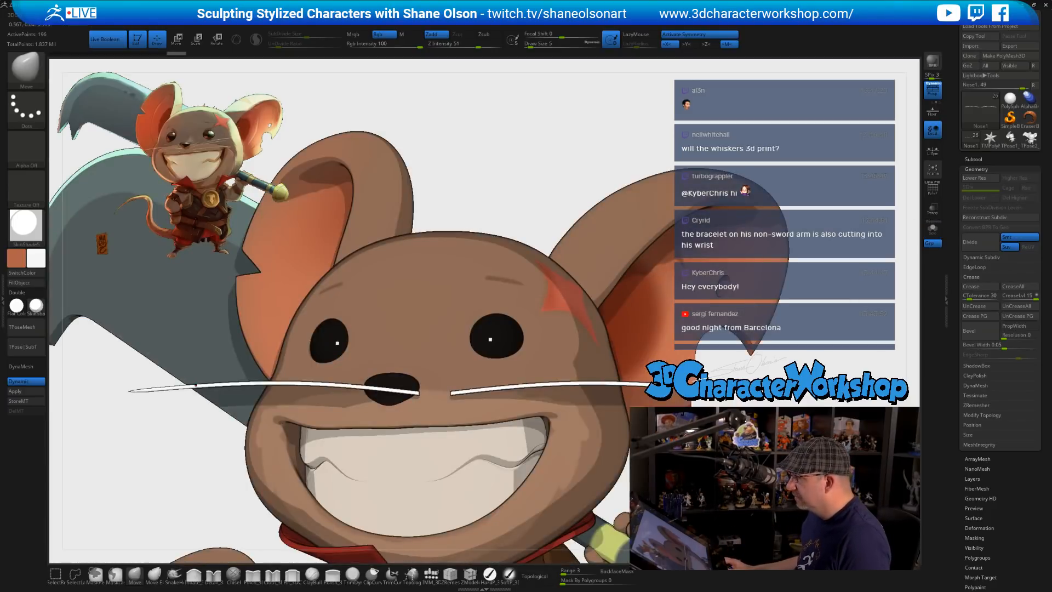
ctrl+right_drag(146, 366, 149, 323)
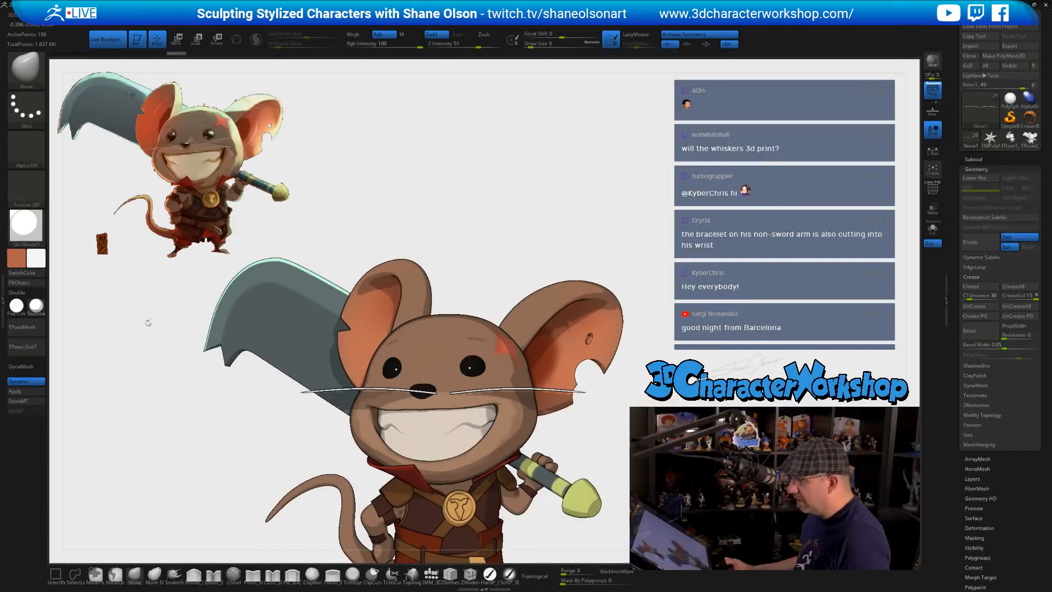
click(16, 258)
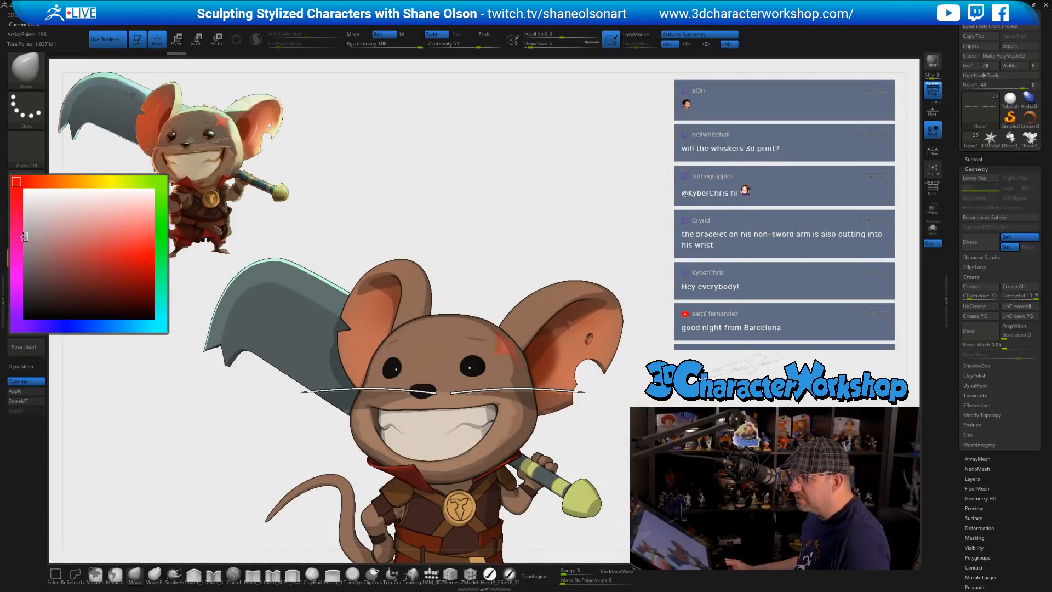
drag(20, 235, 204, 174)
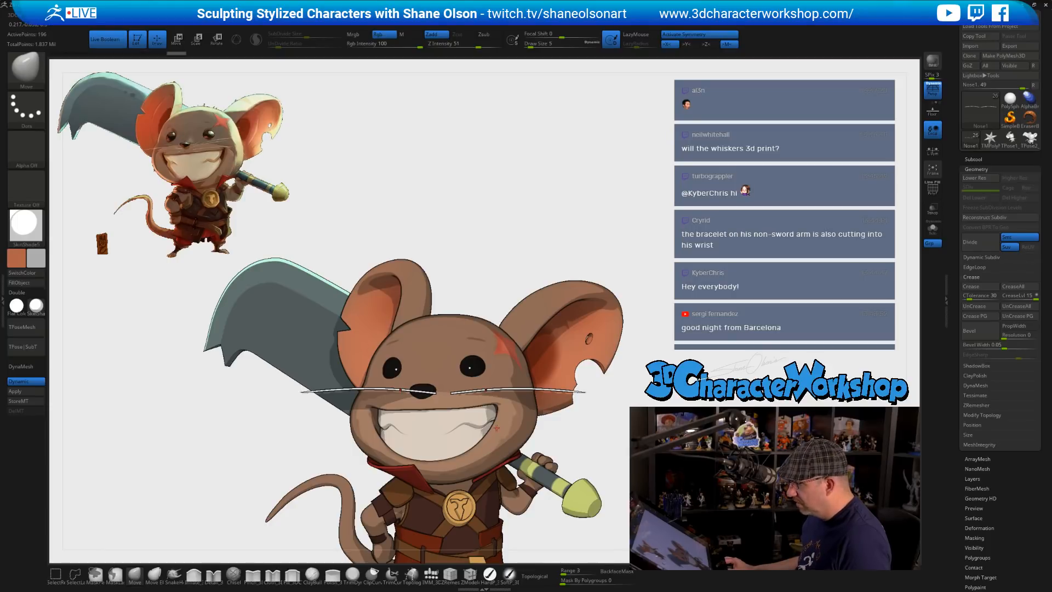
click(35, 259)
drag(54, 232, 374, 161)
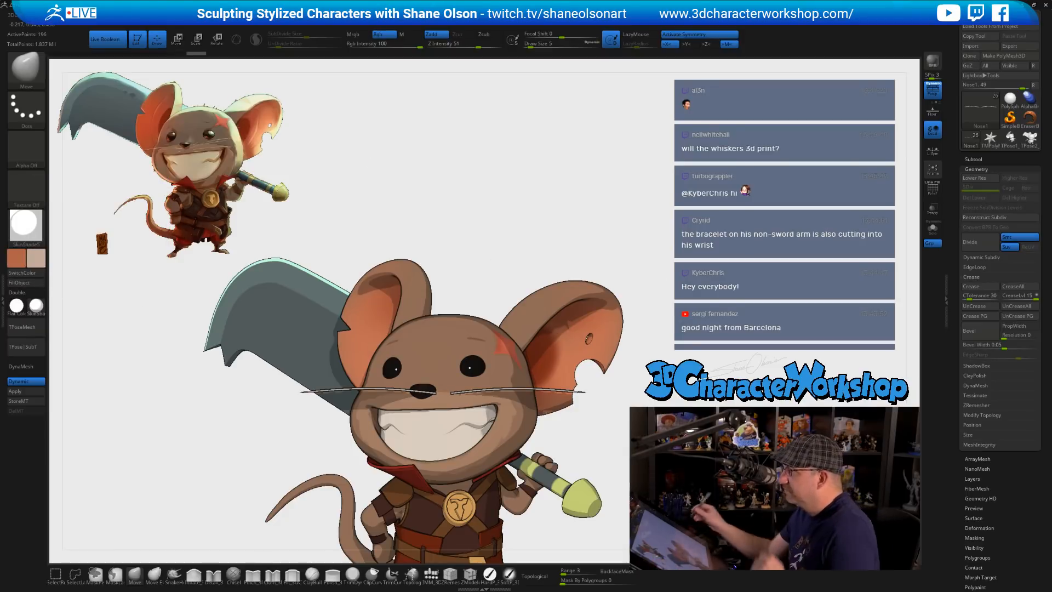
- Turn off symmetry and use the gizmo to rotate and shift the whiskers so they follow the mouse's head tilt beneath the nose
alt+drag(654, 407, 642, 520)
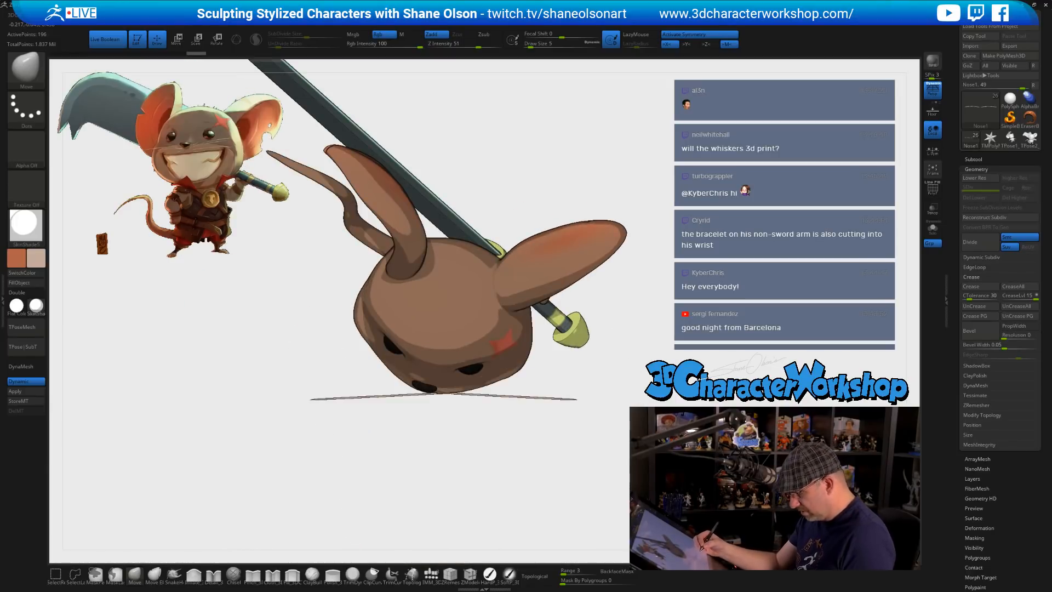
key(e)
key(w)
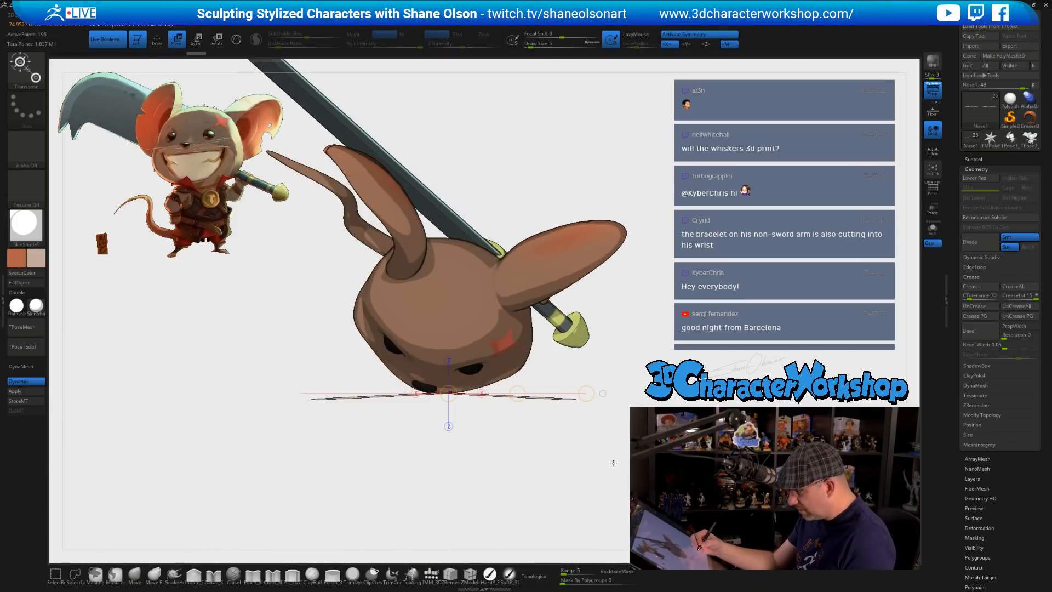
click(237, 39)
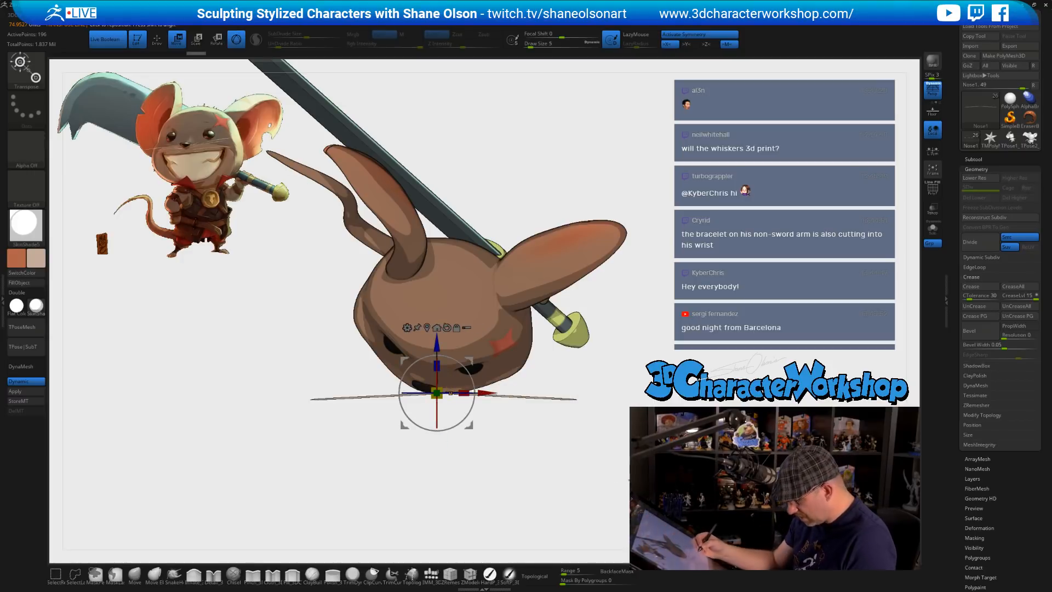
key(x)
mouse_move(464, 367)
mouse_down()
mouse_move(471, 377)
mouse_move(456, 355)
mouse_up()
drag(590, 392, 458, 368)
mouse_move(600, 357)
mouse_down()
mouse_move(625, 400)
mouse_move(591, 351)
mouse_up()
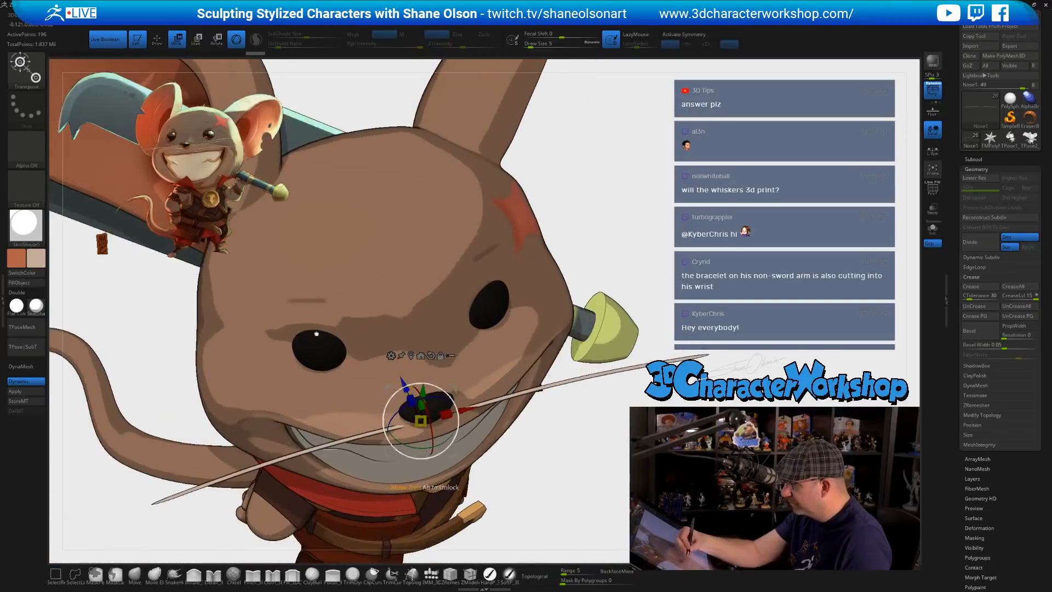
drag(454, 439, 627, 367)
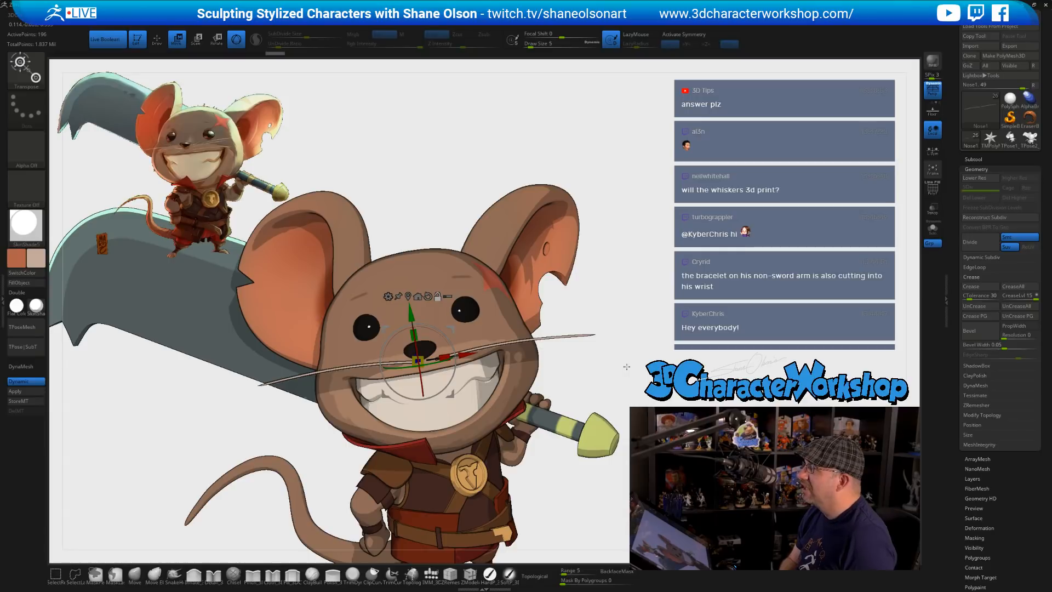
drag(641, 377, 636, 433)
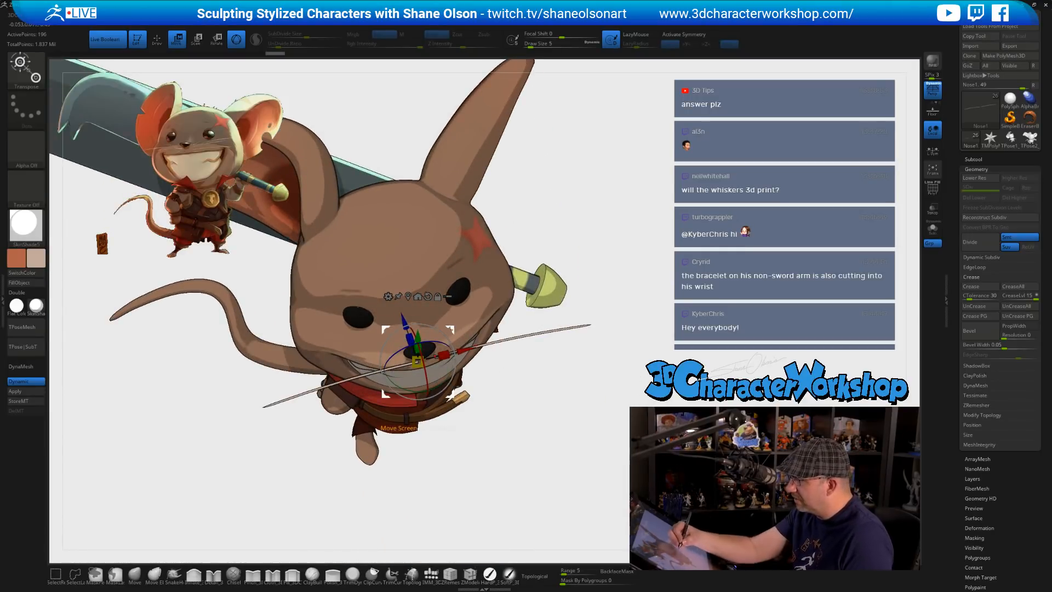
drag(442, 333, 435, 327)
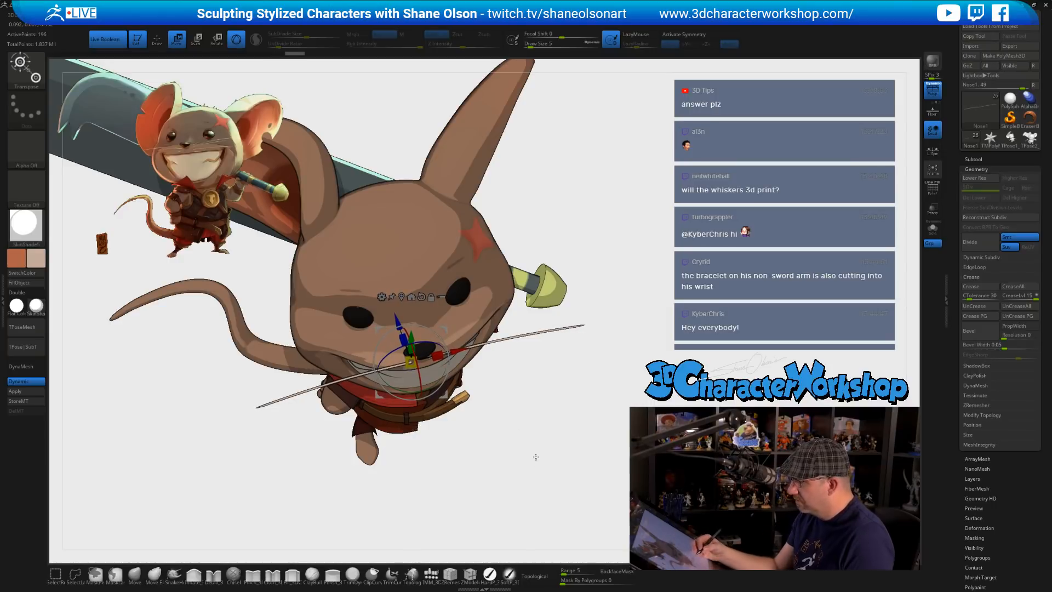
- Enlarge the Move brush and bend both whiskers into soft curves while viewing the mouse from below
key(q)
mouse_move(536, 460)
mouse_down()
mouse_move(538, 329)
mouse_move(556, 291)
mouse_move(552, 298)
mouse_up()
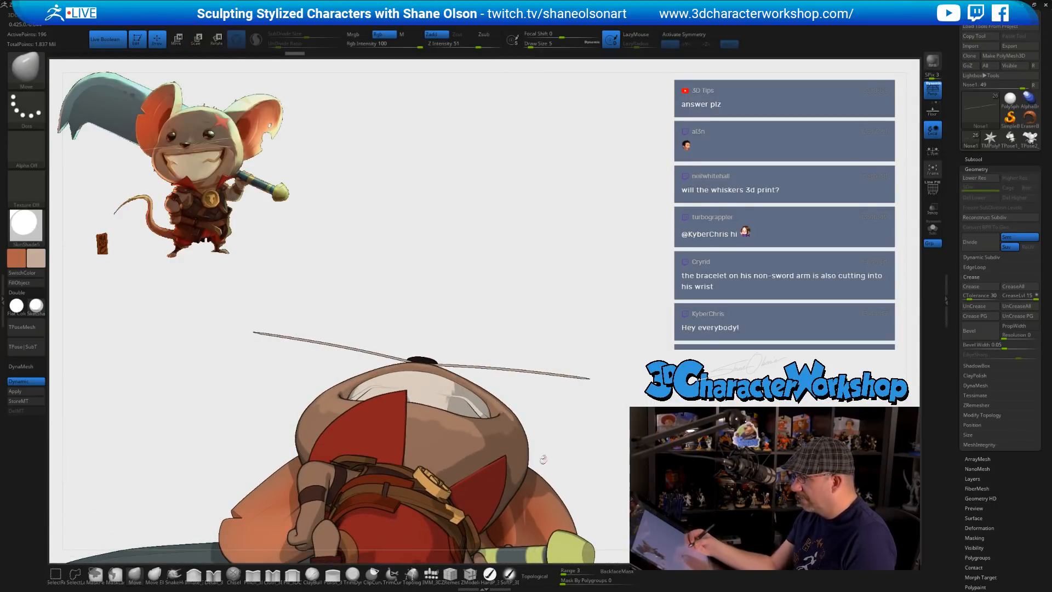
drag(575, 450, 575, 463)
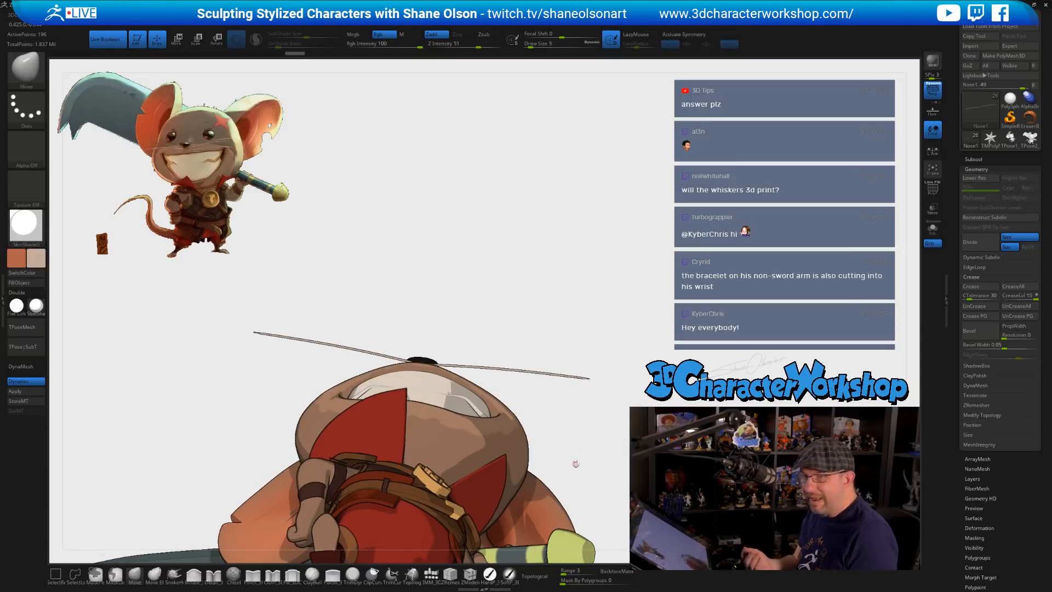
click(139, 577)
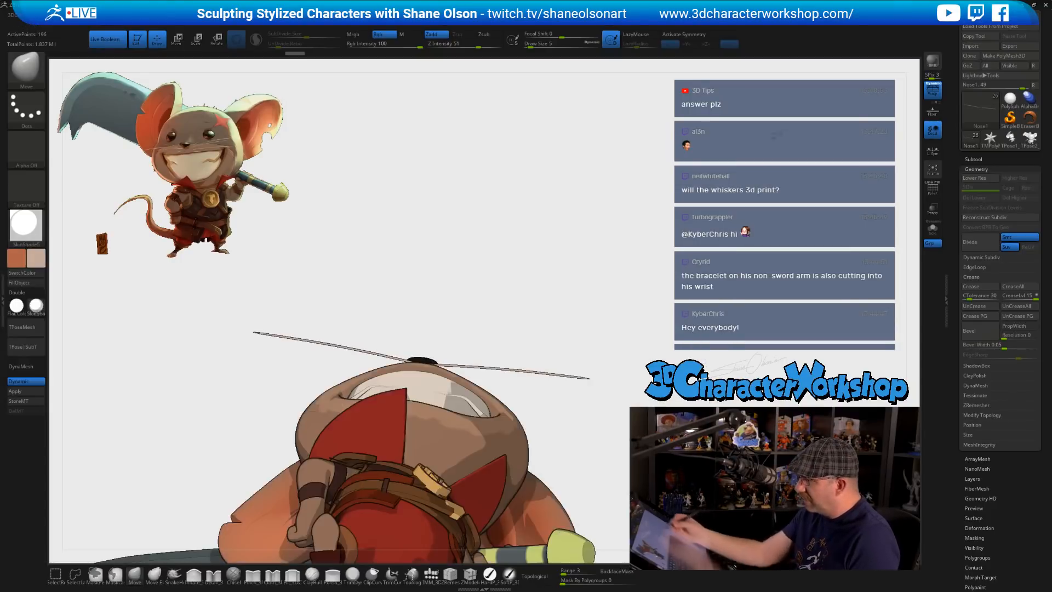
key(s)
drag(609, 341, 623, 341)
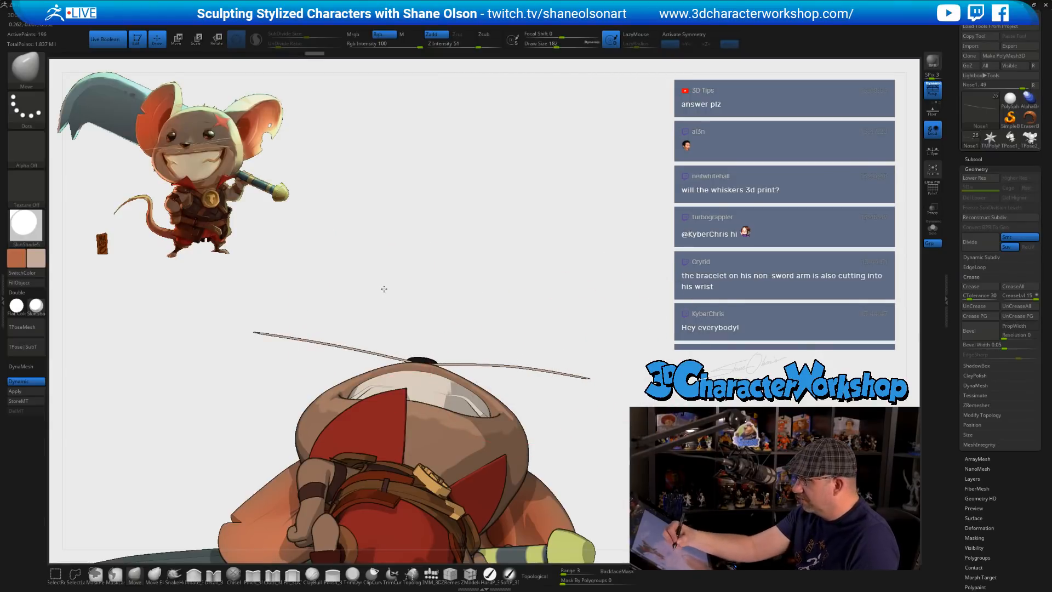
mouse_move(383, 288)
mouse_down()
mouse_move(327, 344)
mouse_move(404, 328)
mouse_up()
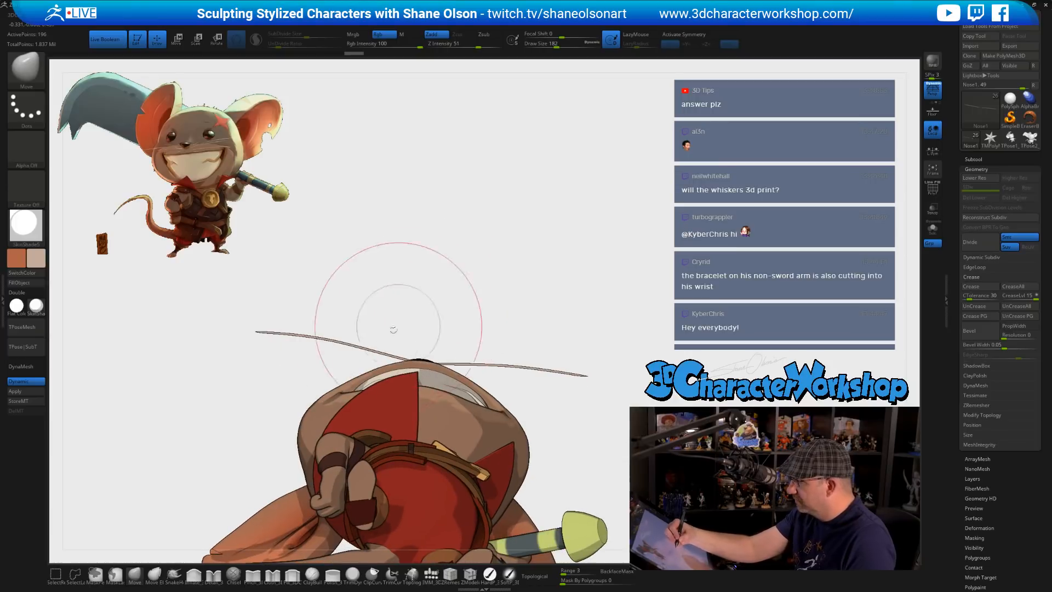
drag(517, 352, 540, 364)
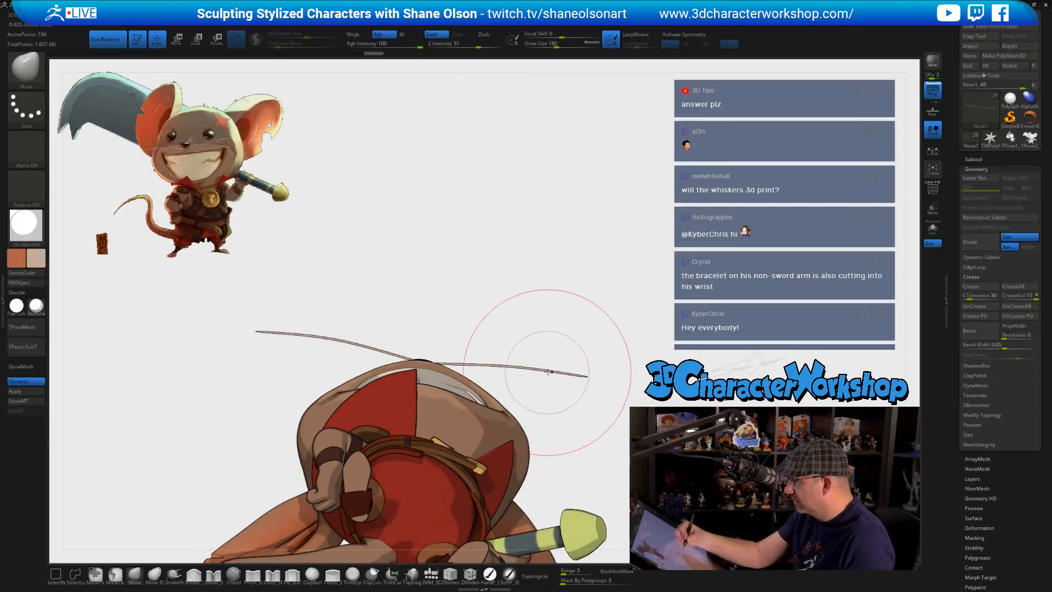
- Turn on the Move brush's Topological option, reduce the draw size to 46 and adjust the whiskers' inner ends against the snout
drag(635, 347, 641, 409)
alt+drag(539, 356, 564, 494)
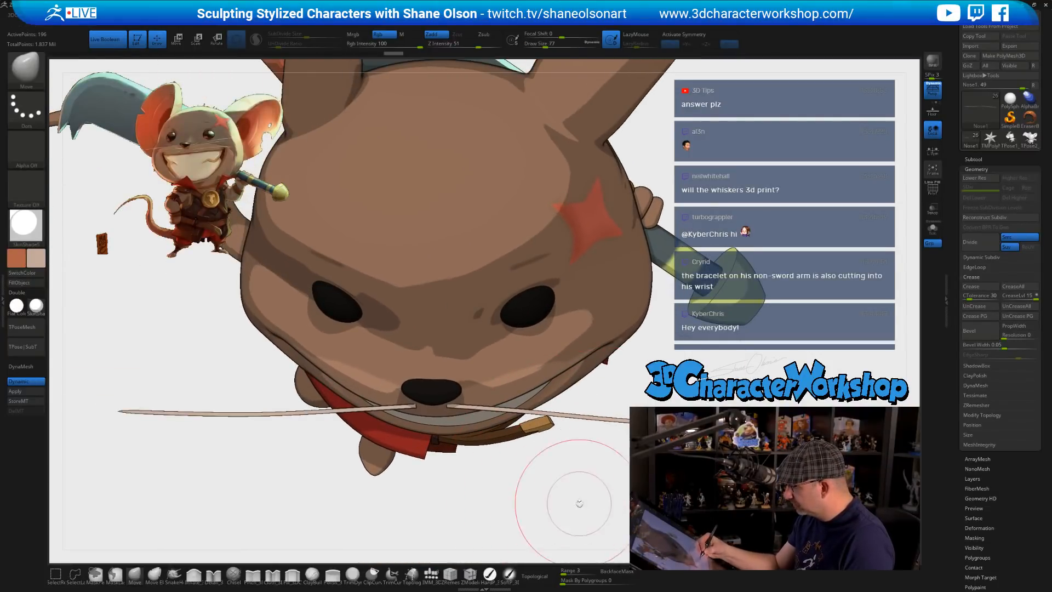
click(539, 576)
key(bracketleft)
key(bracketleft)
key(bracketleft)
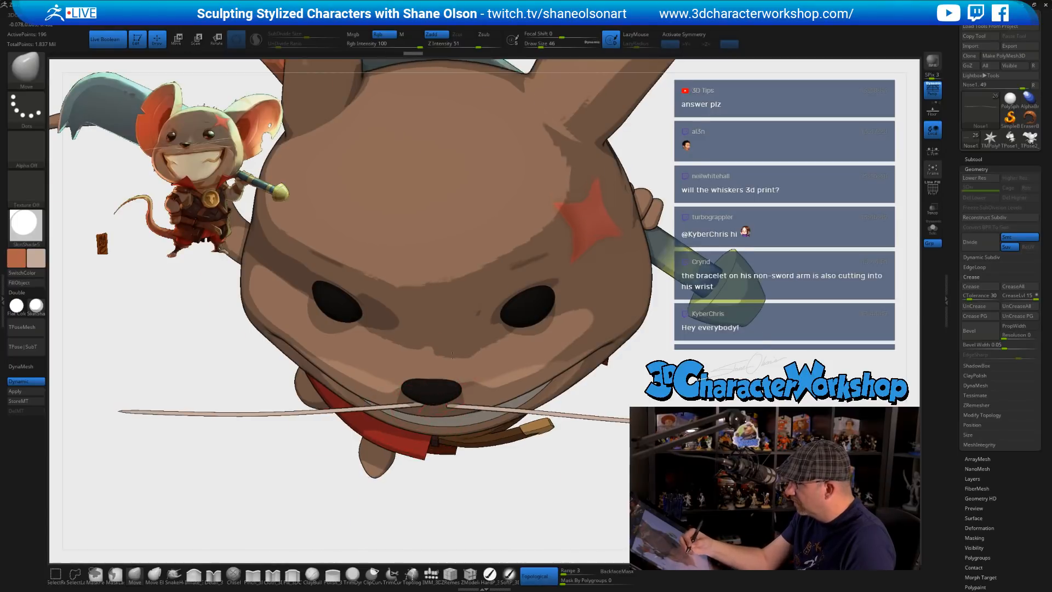
drag(433, 401, 448, 393)
right_drag(451, 394, 430, 408)
mouse_move(475, 351)
right_down()
mouse_move(470, 317)
mouse_move(477, 340)
right_up()
right_drag(480, 402, 526, 460)
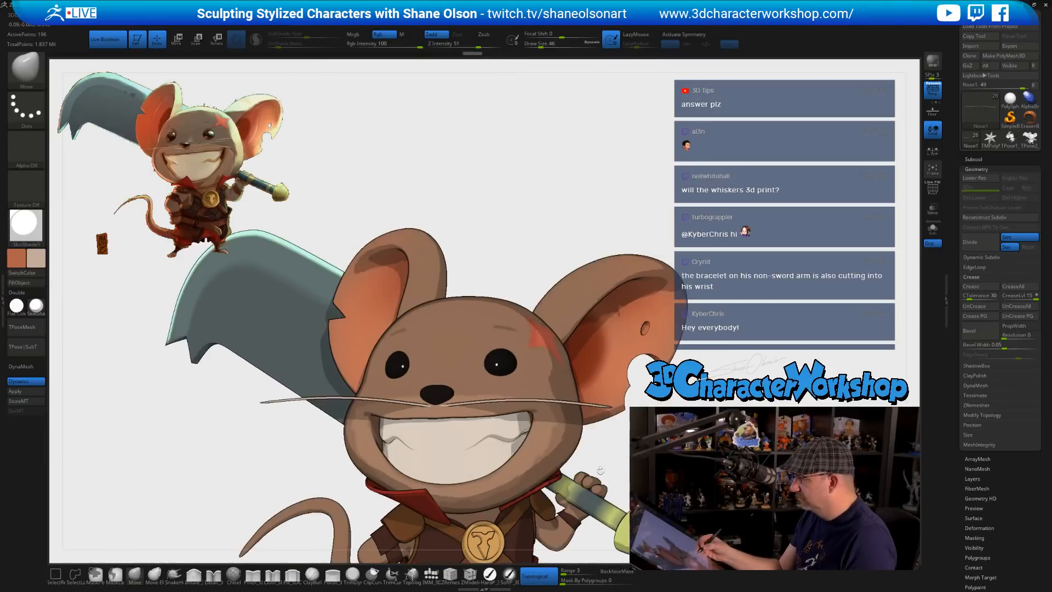
- Duplicate the whisker pair slightly above the original, assign polygroups with Auto Groups and display them with polyframe
key(w)
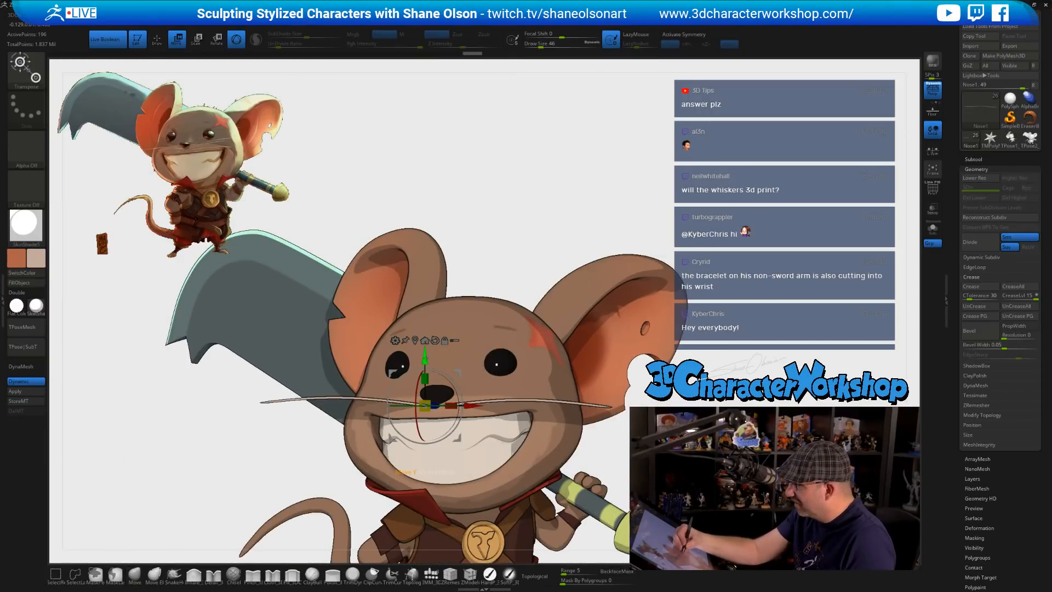
ctrl+drag(425, 359, 425, 354)
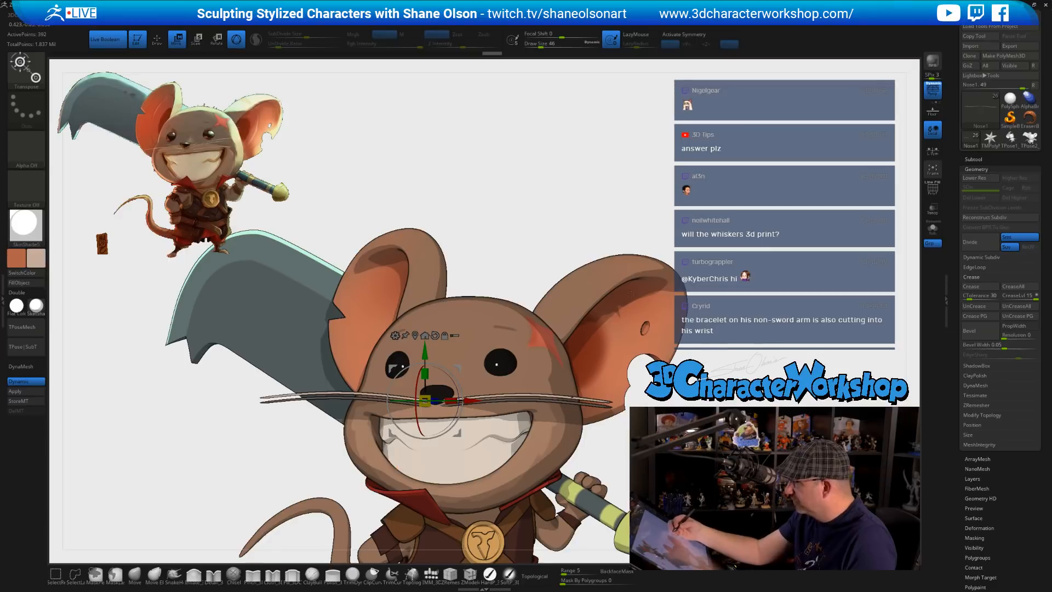
ctrl+right_drag(510, 299, 535, 219)
key(space)
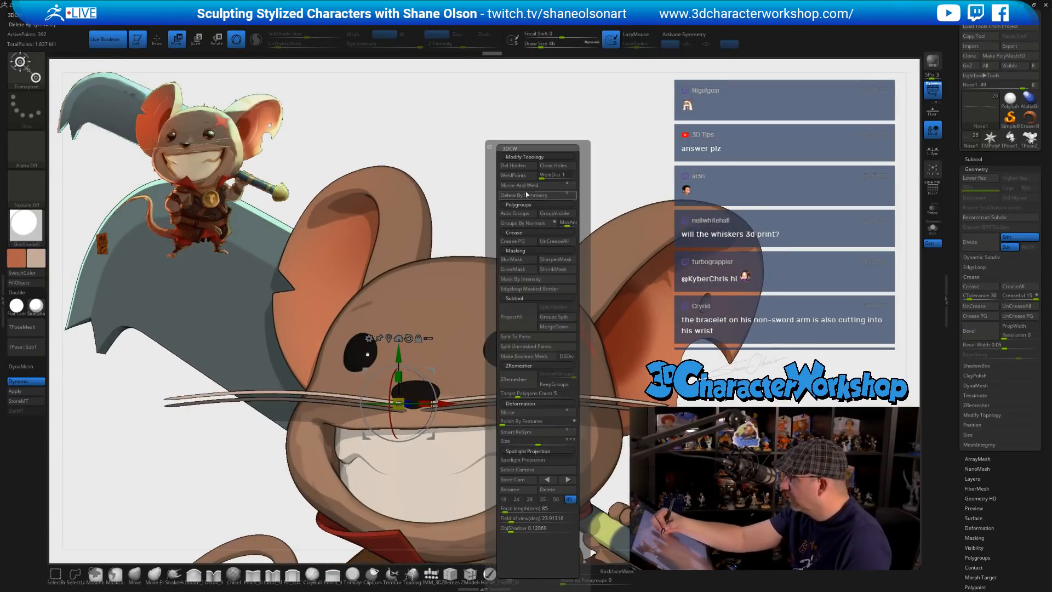
click(527, 215)
key(shift+f)
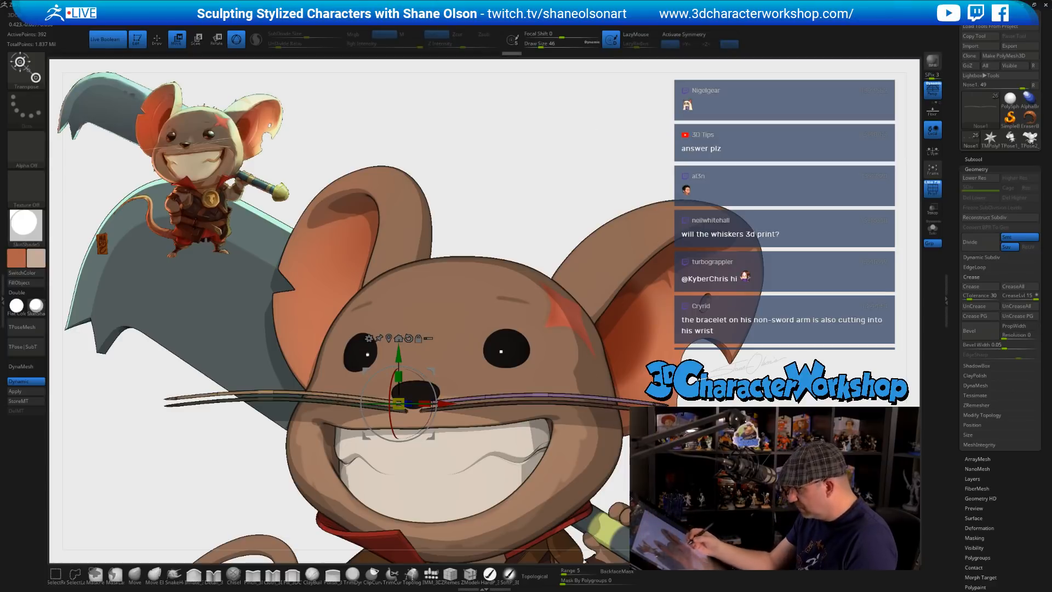
- Isolate the upper whisker on the sword-blade side with a mask and rotate it upward from its root beside the nose
ctrl+right_drag(570, 342, 532, 390)
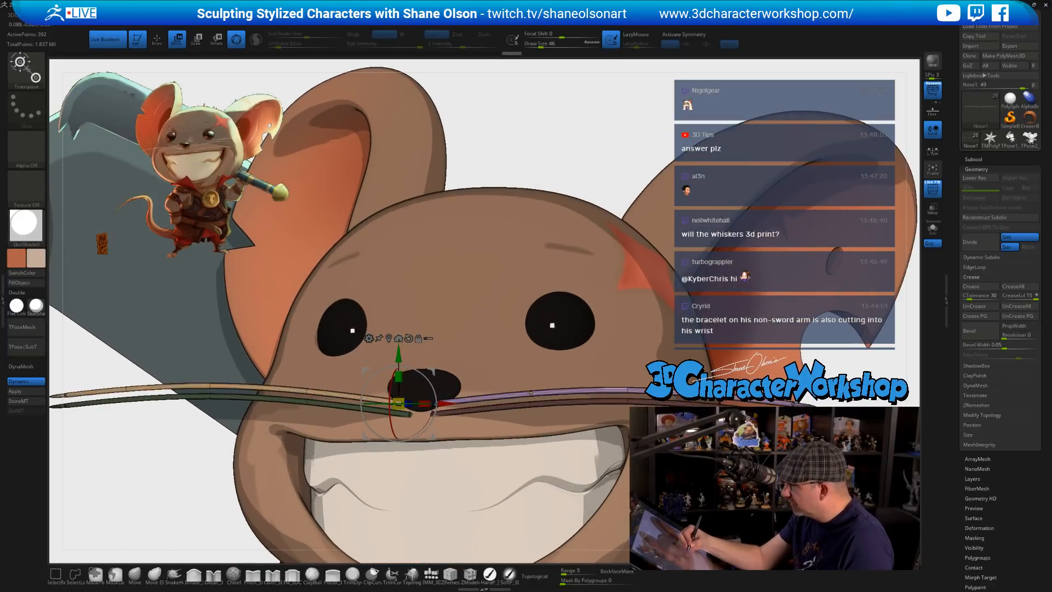
alt+click(531, 392)
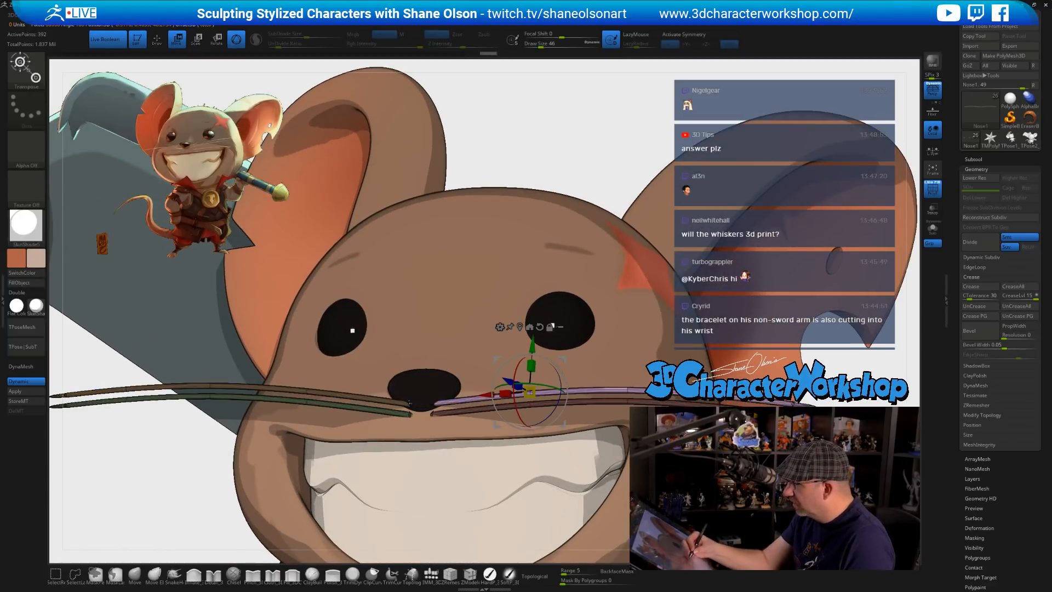
alt+click(409, 403)
drag(440, 389, 441, 381)
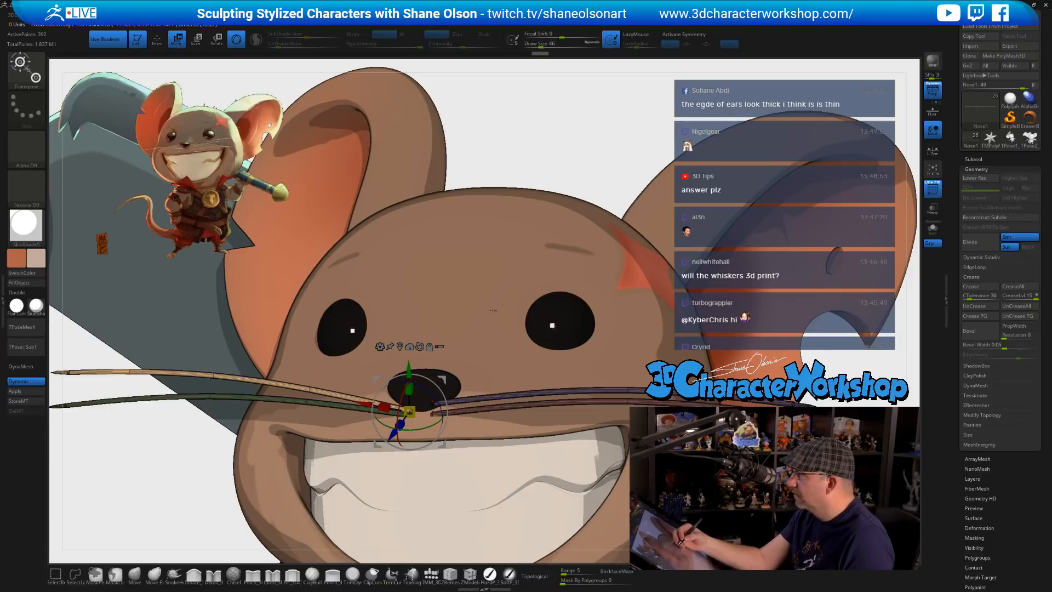
- Isolate the upper whisker on the sword-handle side and rotate and move it so its root sits beneath the nose
drag(494, 311, 702, 306)
alt+drag(746, 366, 651, 348)
drag(575, 327, 576, 387)
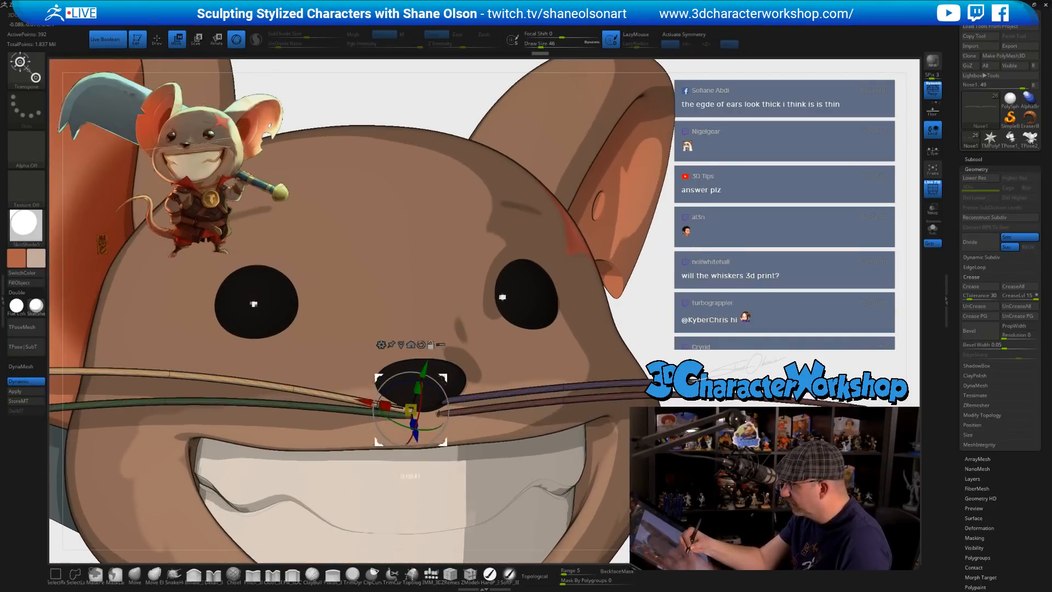
alt+drag(445, 379, 402, 330)
ctrl+click(446, 402)
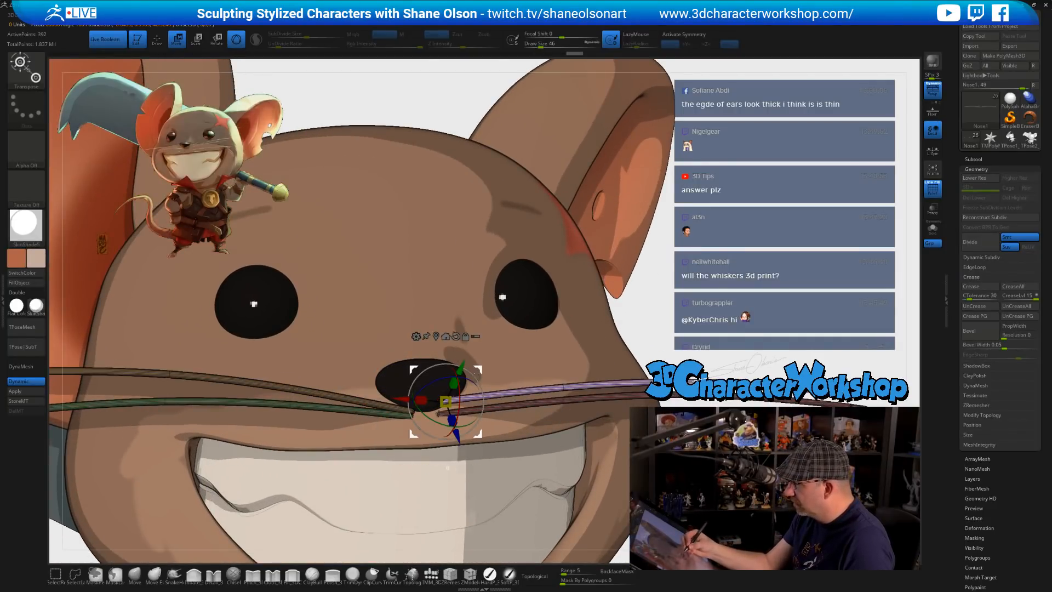
drag(477, 374, 481, 393)
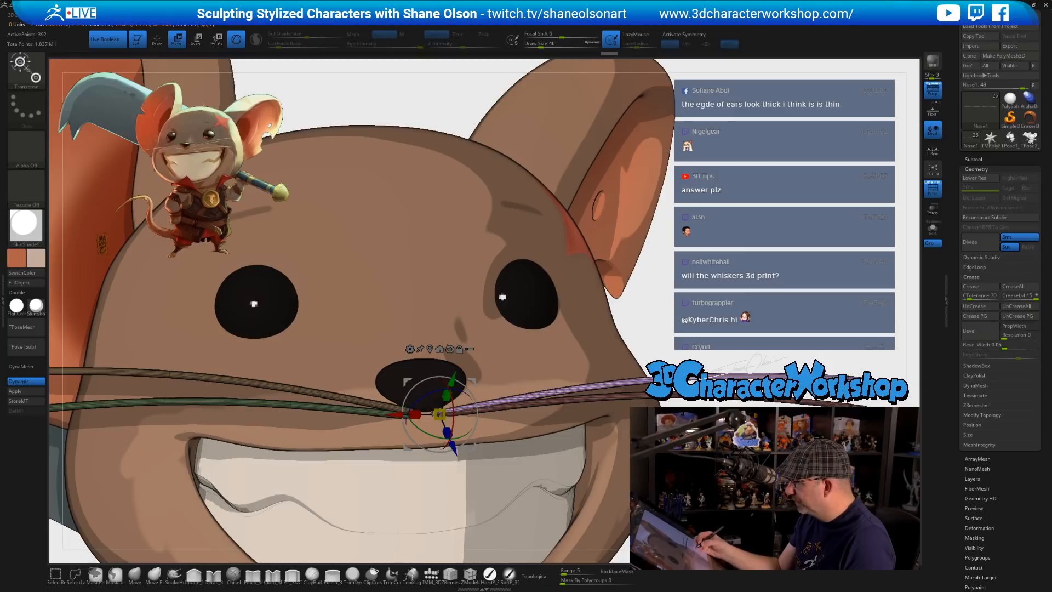
- Duplicate the isolated sword-handle-side whisker and angle the copy downward as a third whisker on that side
ctrl+drag(473, 383, 473, 397)
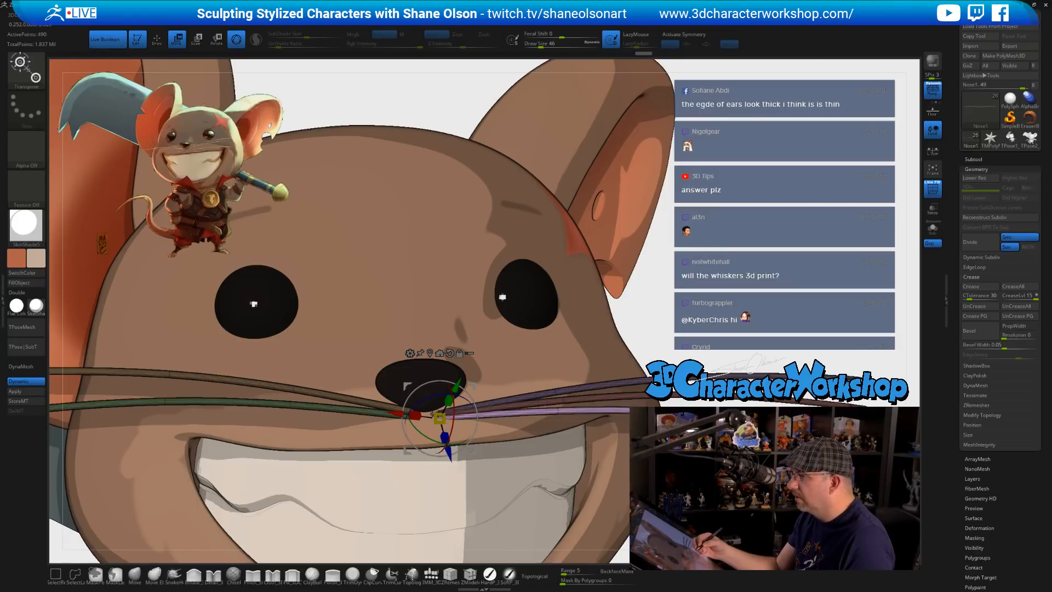
alt+drag(588, 445, 532, 436)
drag(532, 383, 482, 389)
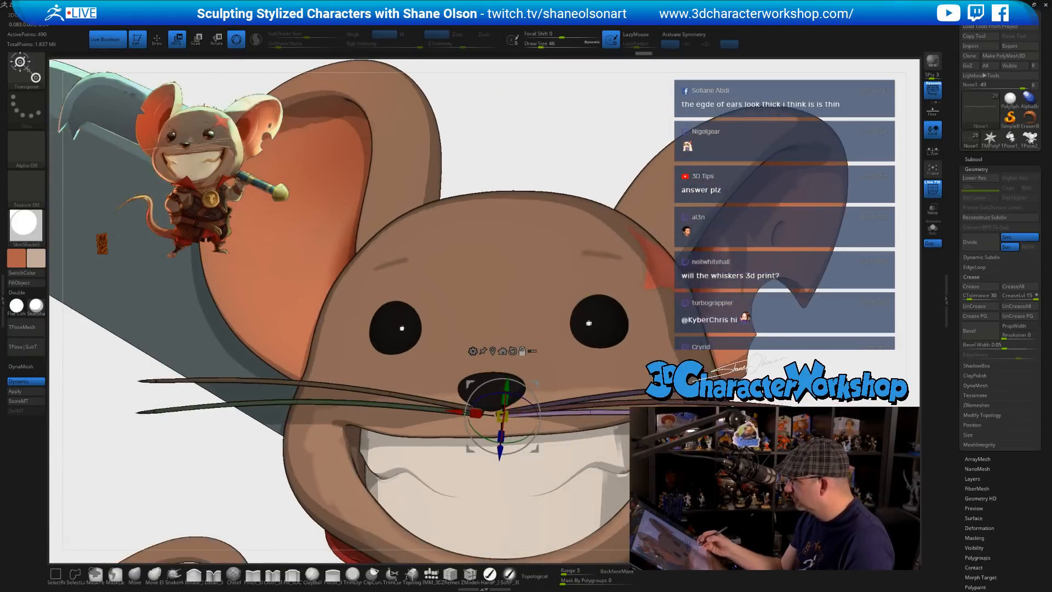
- Isolate the lower whisker on the sword-blade side, set the pivot at its root and duplicate it at a new angle
alt+drag(521, 461, 511, 428)
click(411, 408)
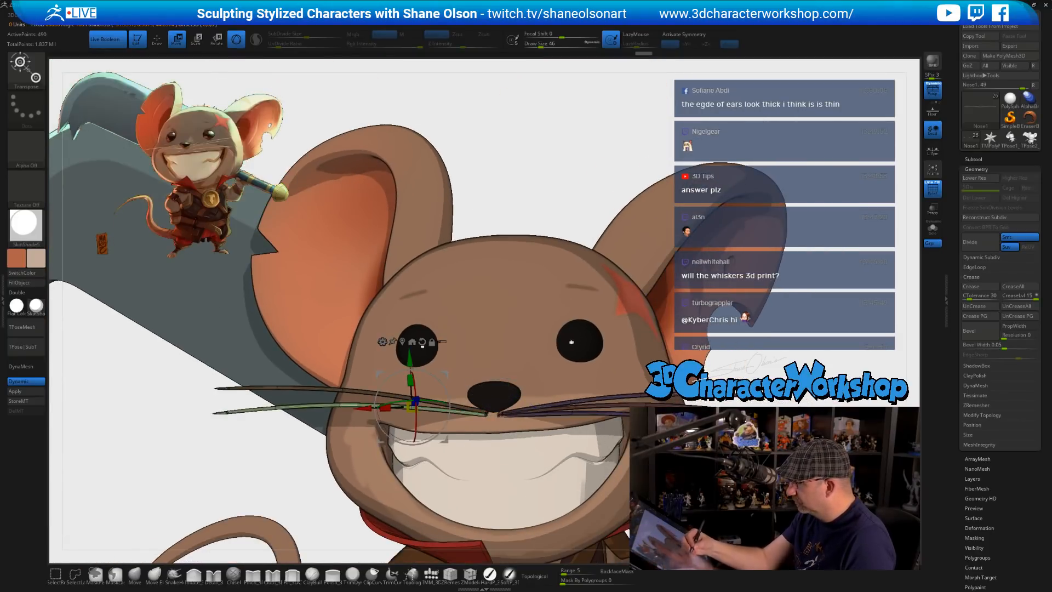
alt+drag(504, 365, 496, 422)
alt+click(473, 416)
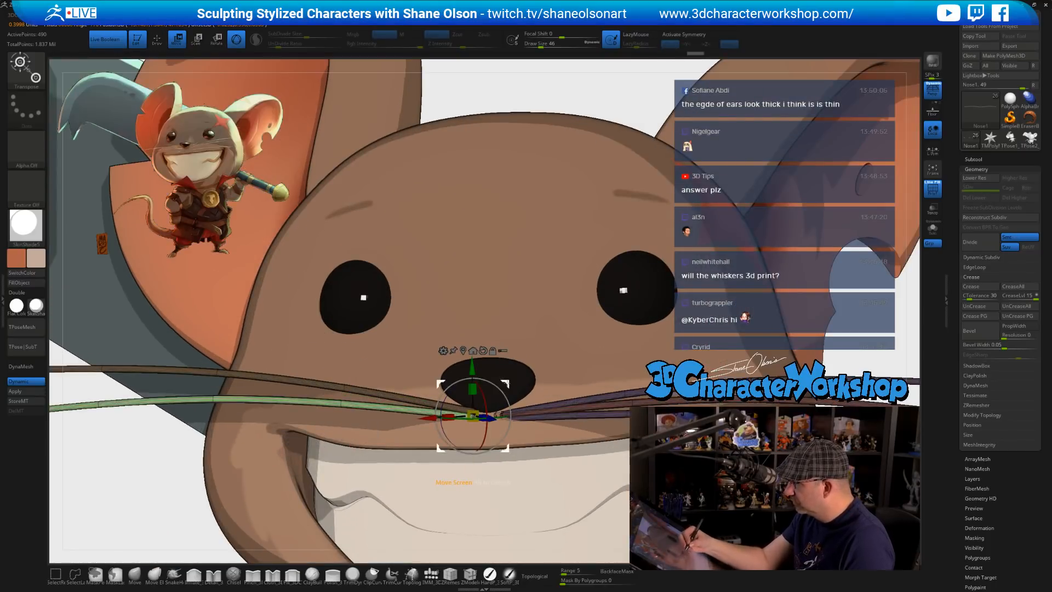
ctrl+drag(505, 384, 479, 350)
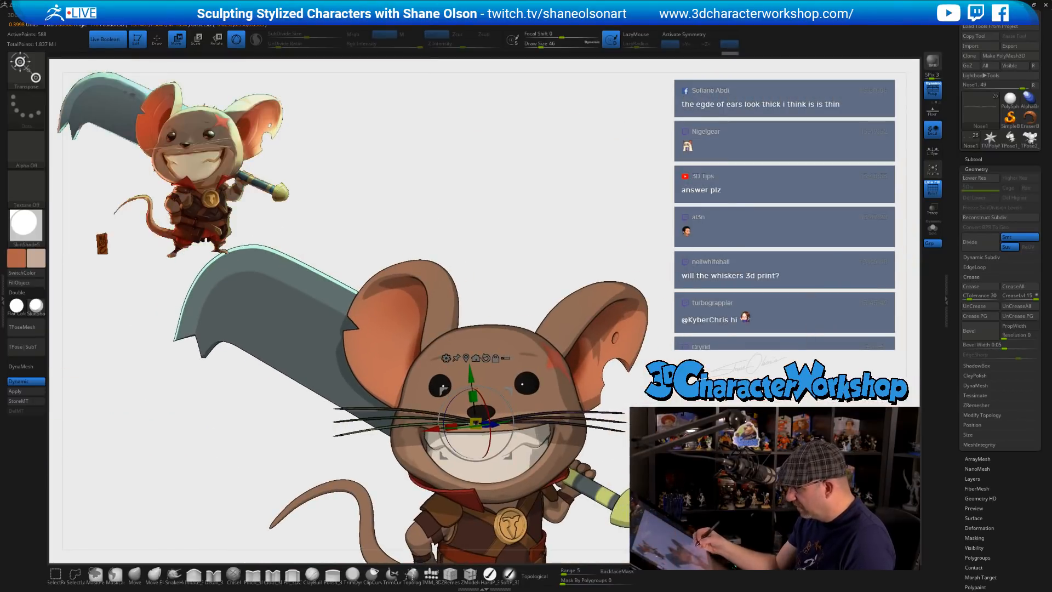
- Clear the mask, hide the polyframe display, enlarge the Move brush and reshape the three whiskers on each side
click(135, 573)
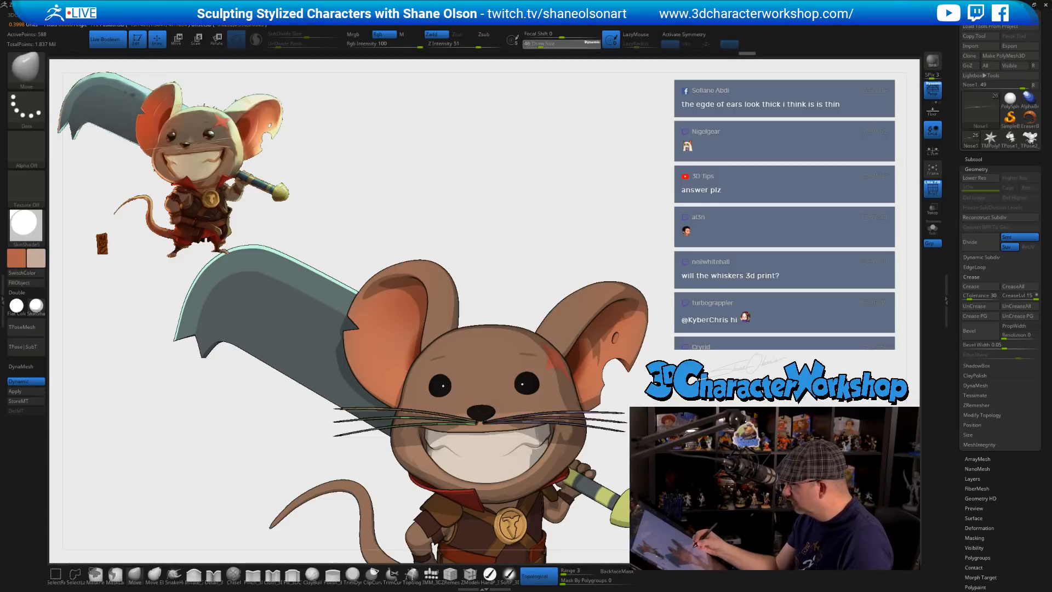
key(shift+f)
key(s)
drag(677, 455, 682, 455)
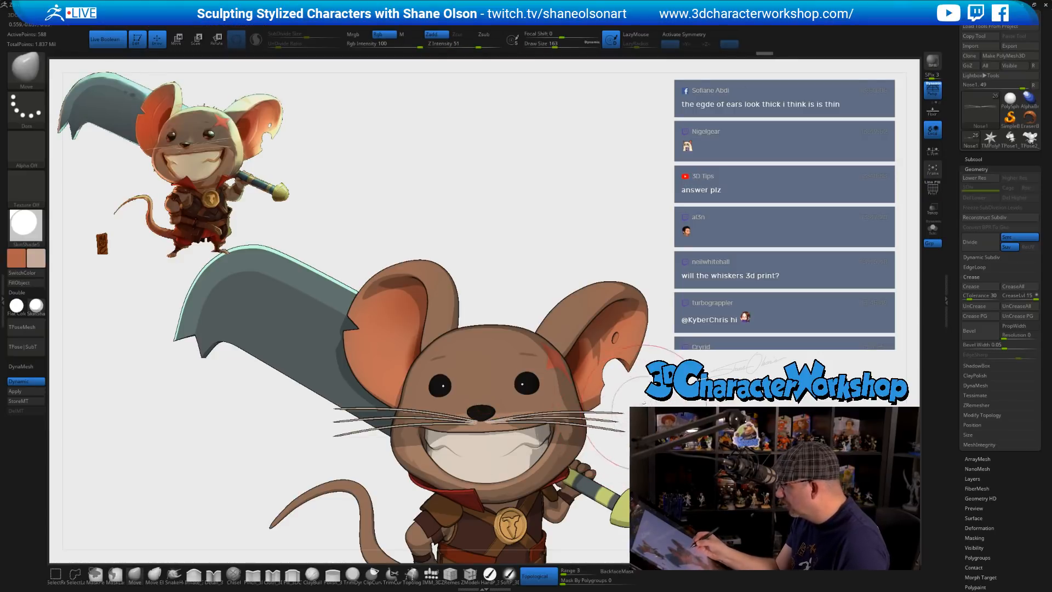
mouse_move(645, 403)
mouse_down()
mouse_move(672, 392)
mouse_move(650, 388)
mouse_up()
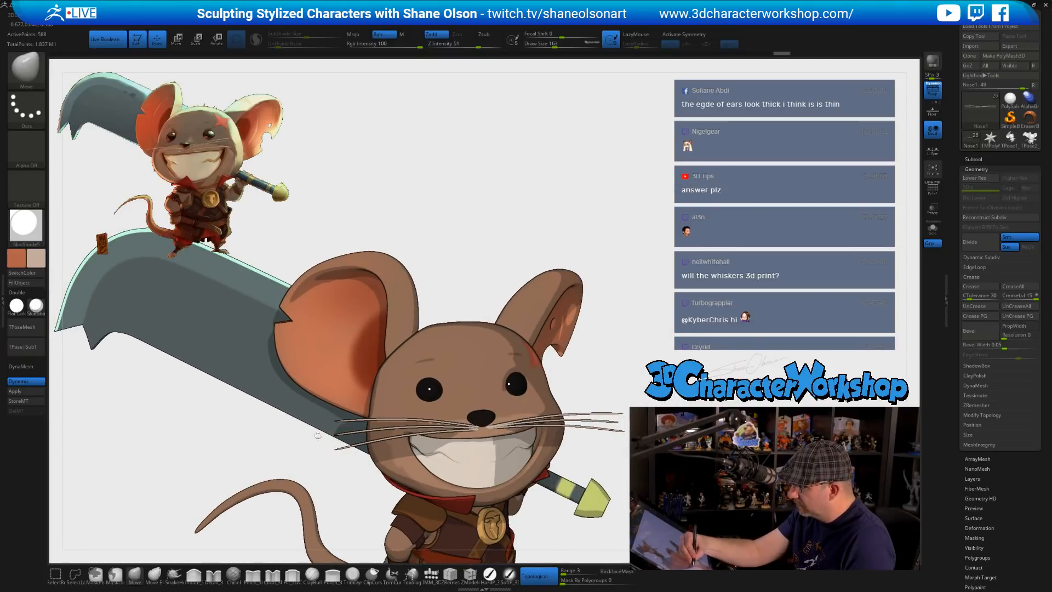
drag(319, 433, 309, 433)
drag(666, 428, 644, 420)
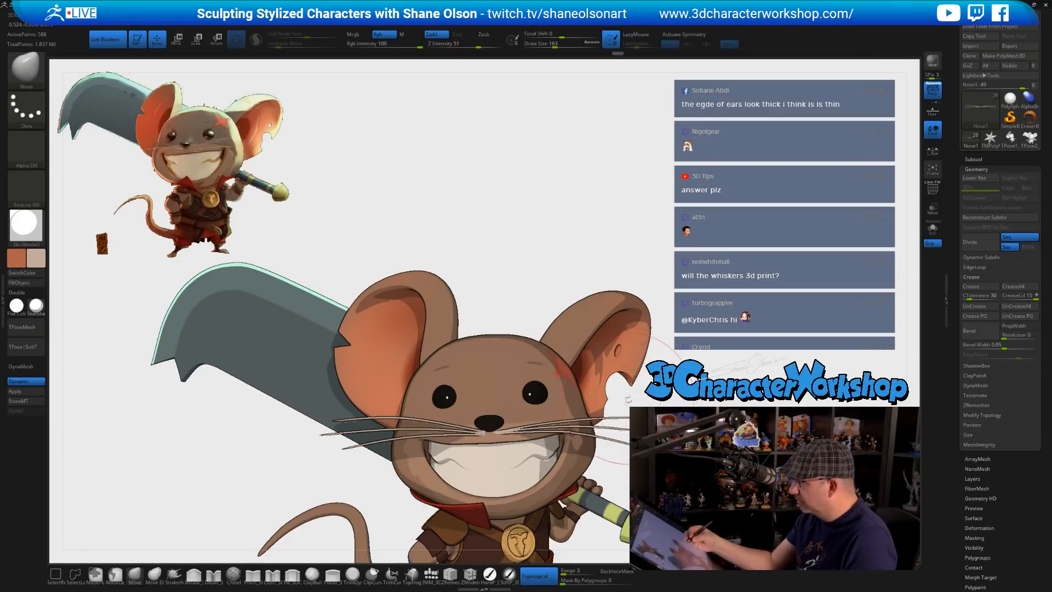
- Turn off topological mode and adjust the whiskers from beneath the head with the Move brush
mouse_move(719, 446)
alt+mouse_down()
mouse_move(704, 299)
mouse_move(553, 448)
alt+mouse_up()
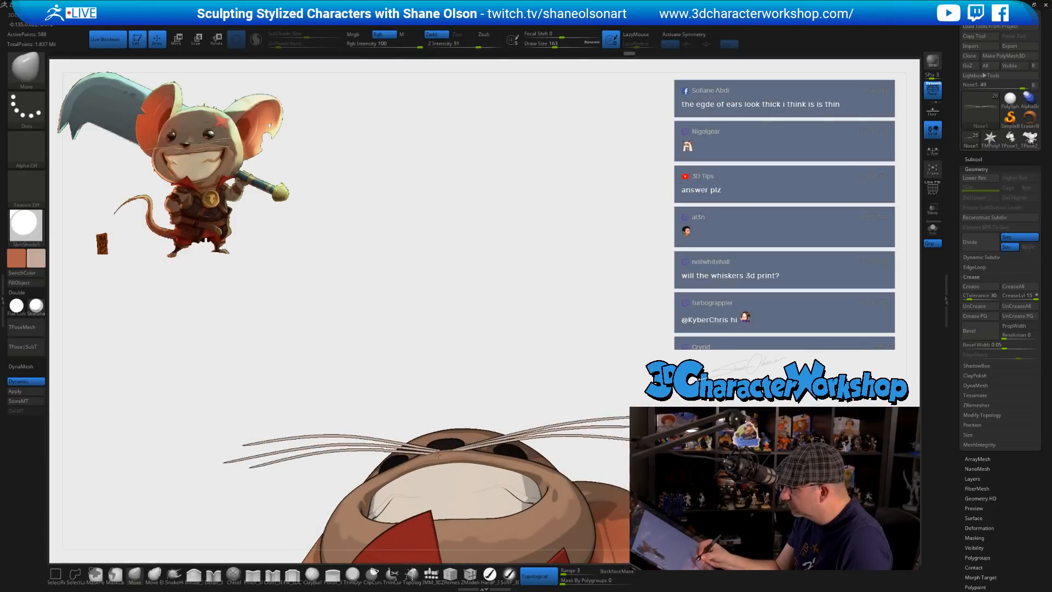
click(533, 579)
drag(414, 445, 414, 451)
mouse_move(521, 362)
mouse_down()
mouse_move(529, 444)
mouse_move(448, 450)
mouse_up()
ctrl+right_drag(466, 449, 730, 410)
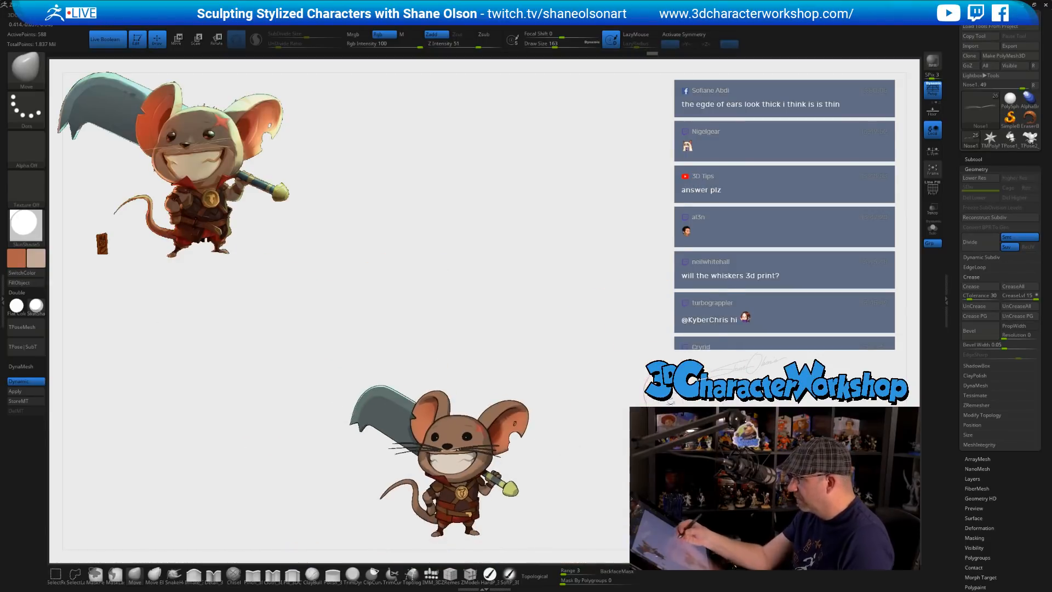
ctrl+right_drag(627, 422, 632, 301)
alt+right_drag(635, 288, 661, 291)
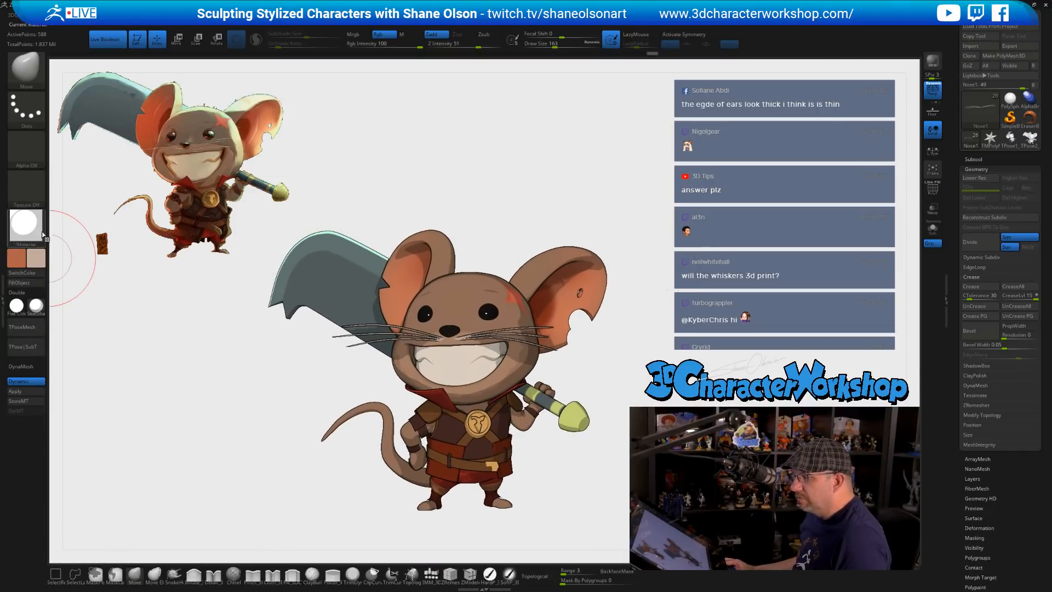
- Switch the mouse to the shaded SkinShade4 material
click(35, 314)
click(234, 324)
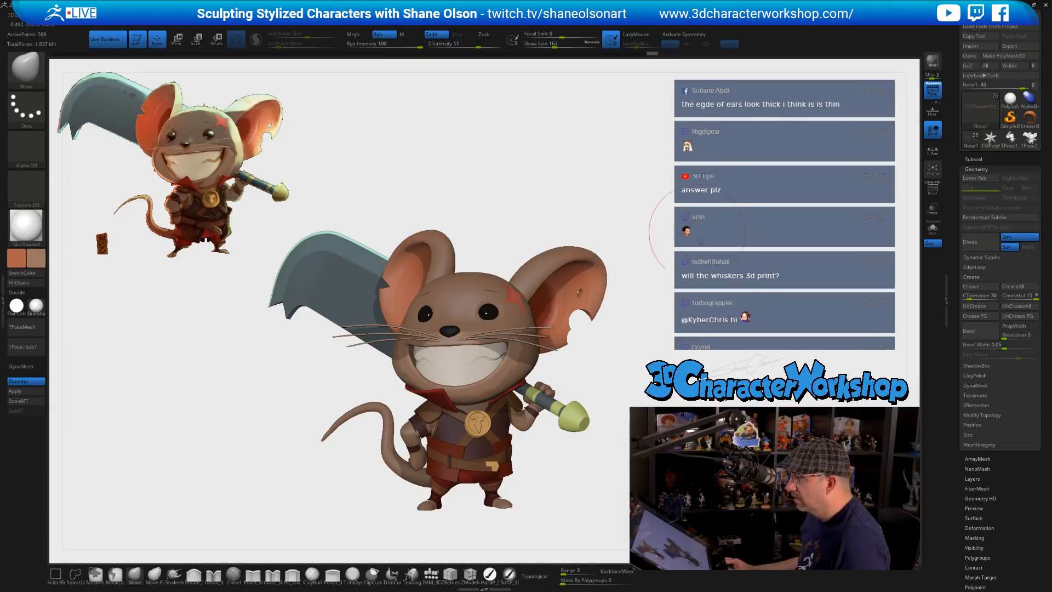
ctrl+right_drag(722, 257, 725, 264)
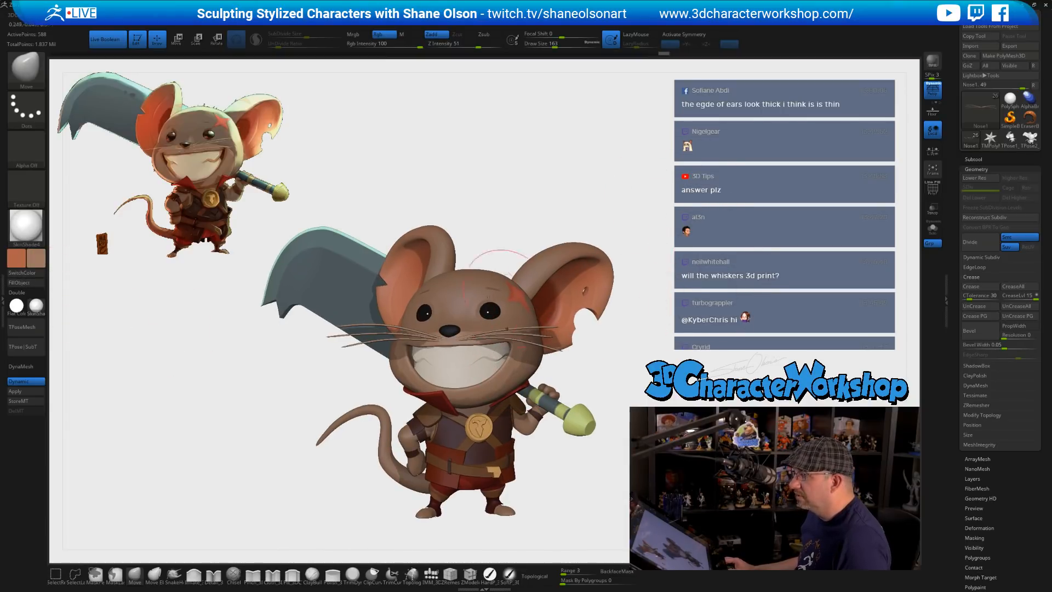
drag(673, 346, 717, 379)
- Thin all the whiskers with the transform gizmo
key(w)
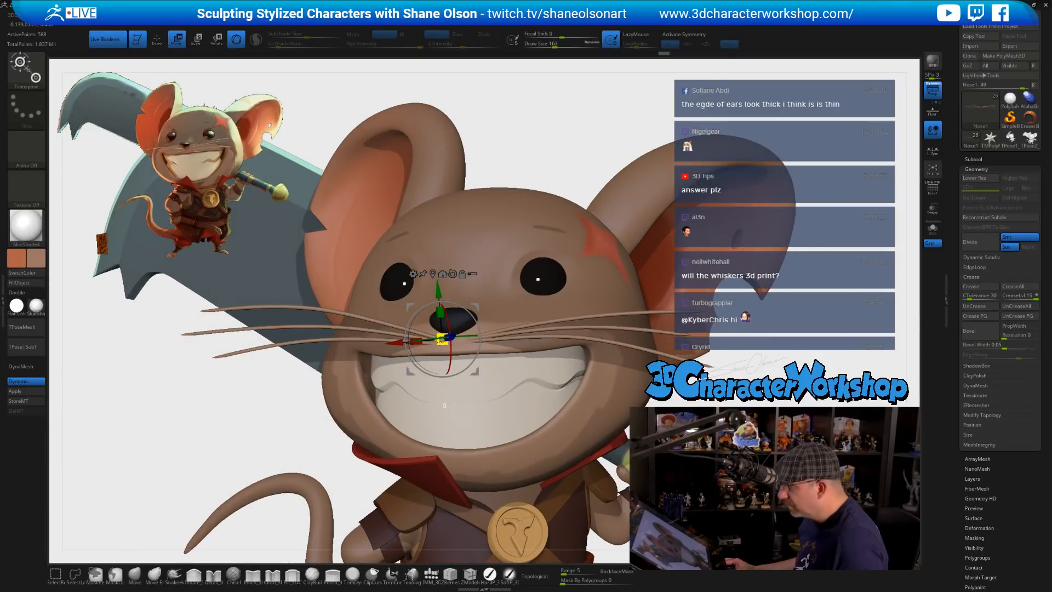
drag(442, 340, 441, 326)
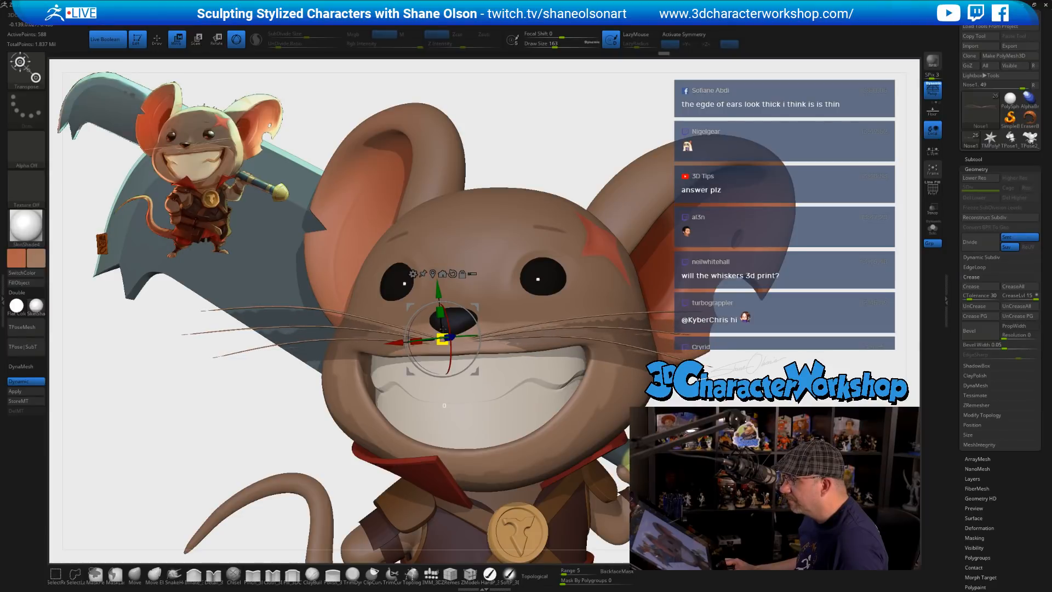
drag(821, 360, 828, 278)
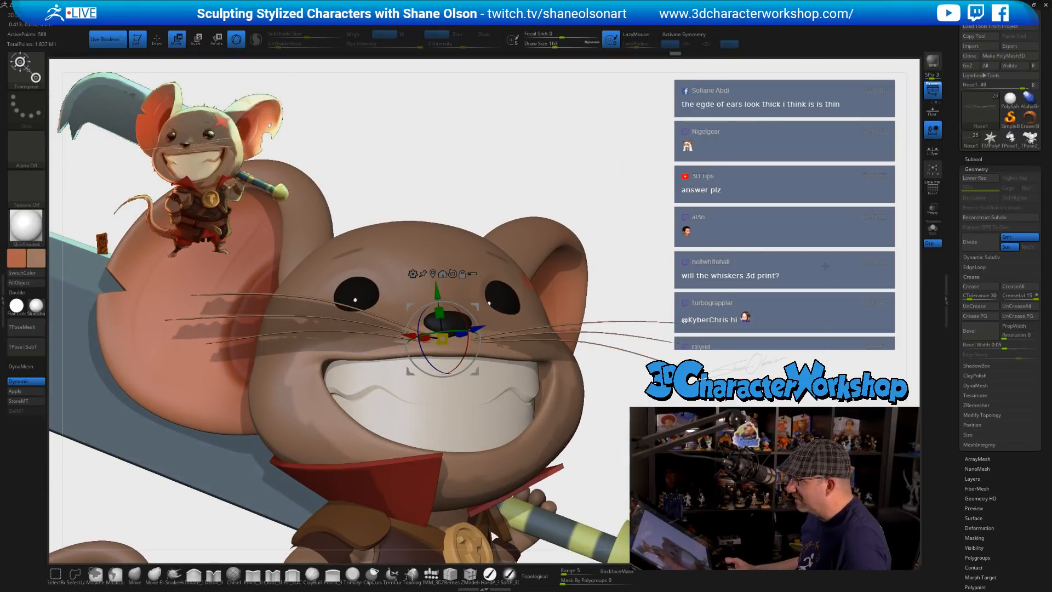
alt+drag(788, 280, 754, 257)
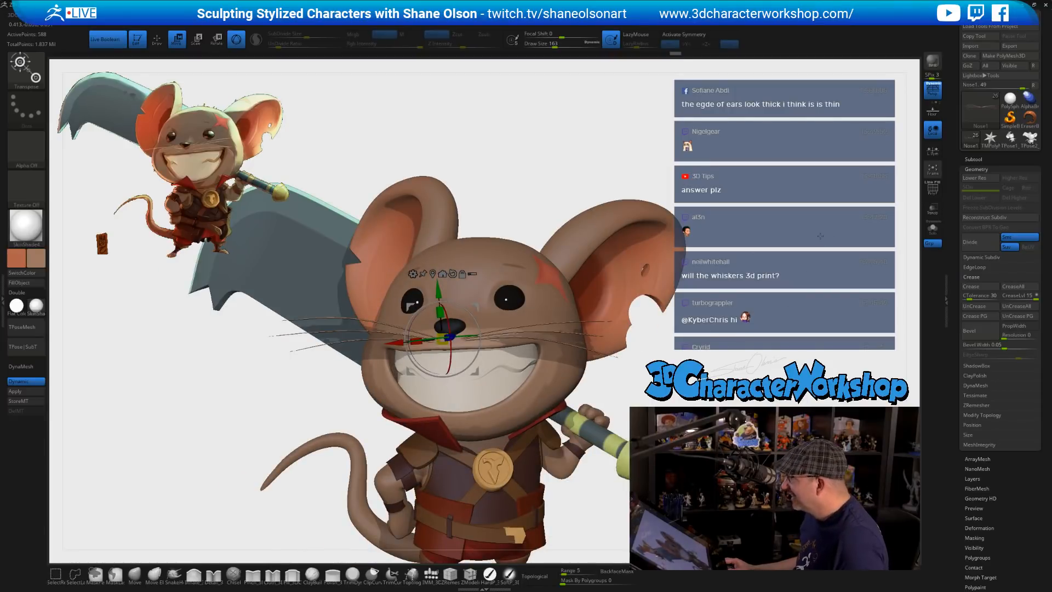
alt+drag(821, 237, 877, 126)
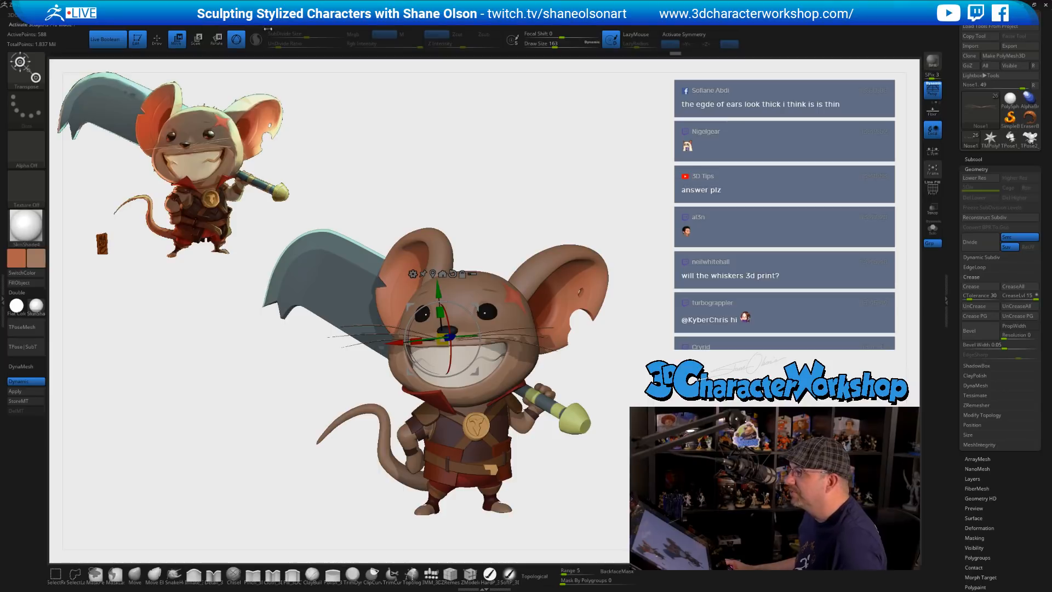
- Adjust the Displace strength of the second BPR filter, render the mouse and return to Draw mode
mouse_move(355, 15)
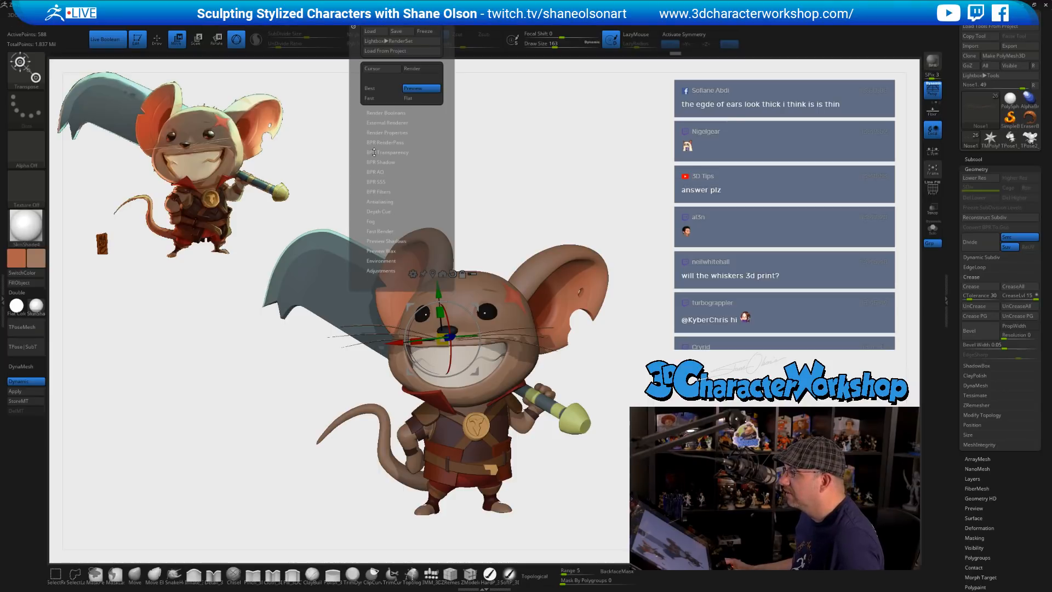
click(383, 188)
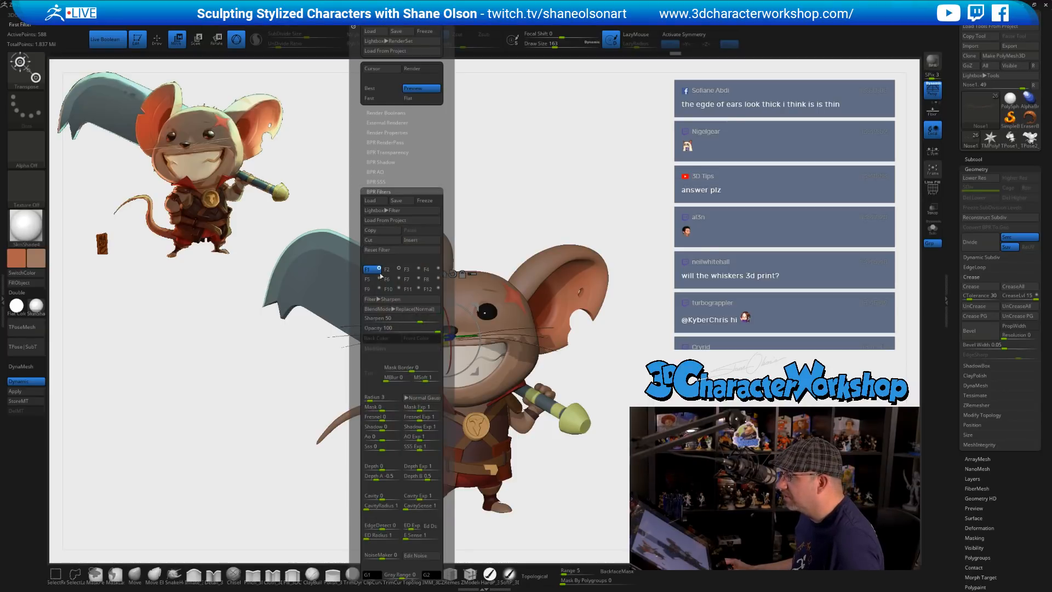
click(387, 270)
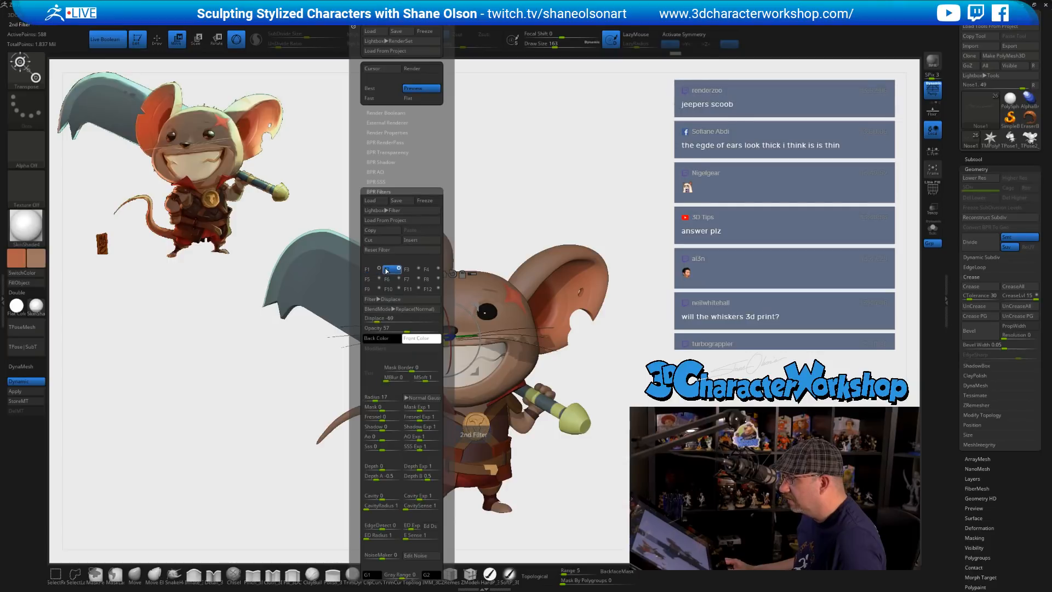
drag(383, 320, 398, 320)
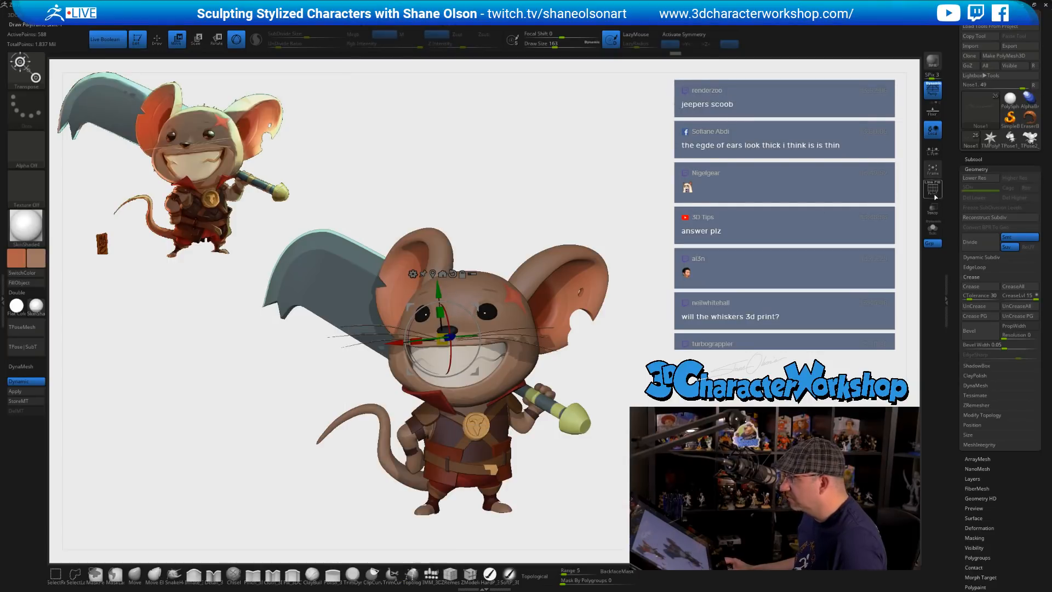
click(934, 66)
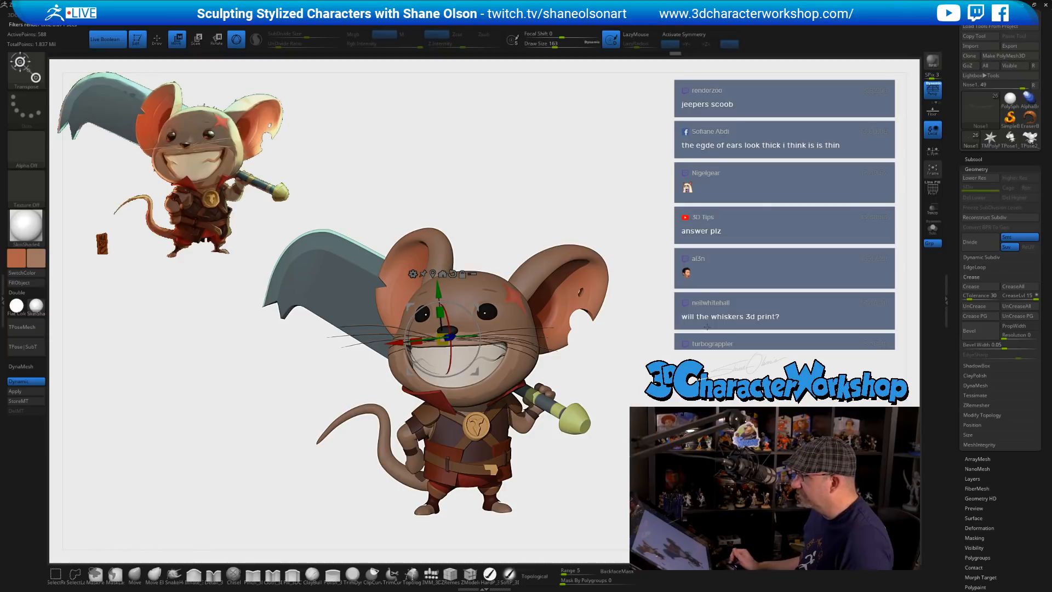
key(q)
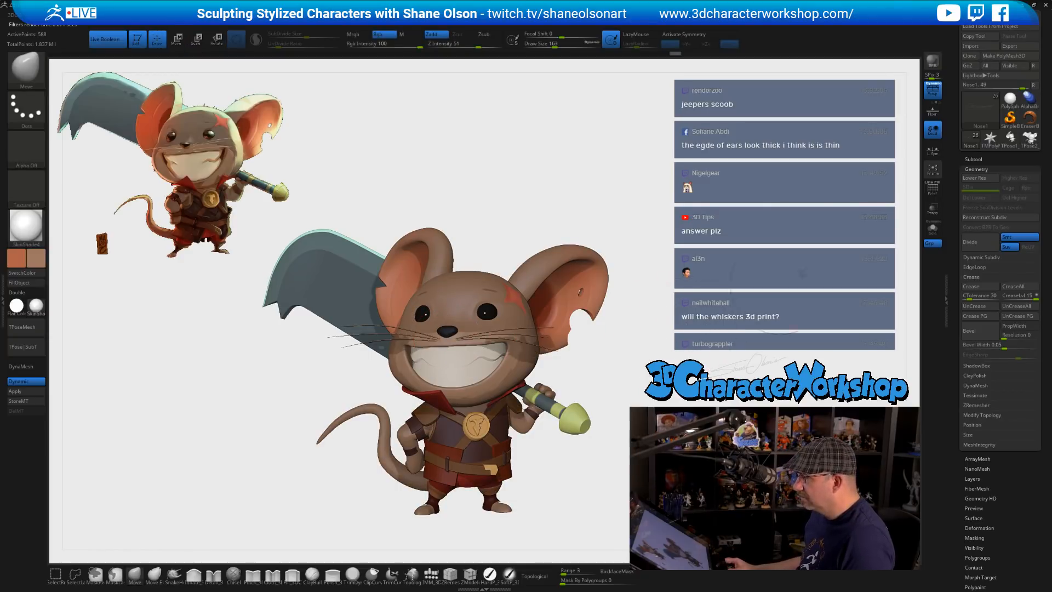
- Render the mouse again with the adjusted outline filter and switch its material back to the flat skin shader
click(933, 60)
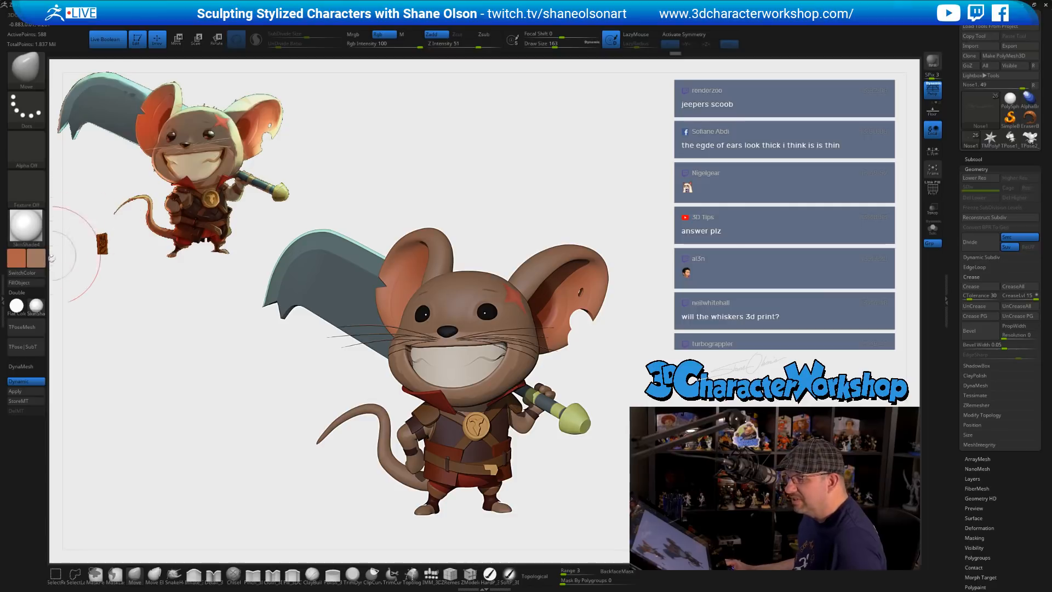
key(m)
click(155, 323)
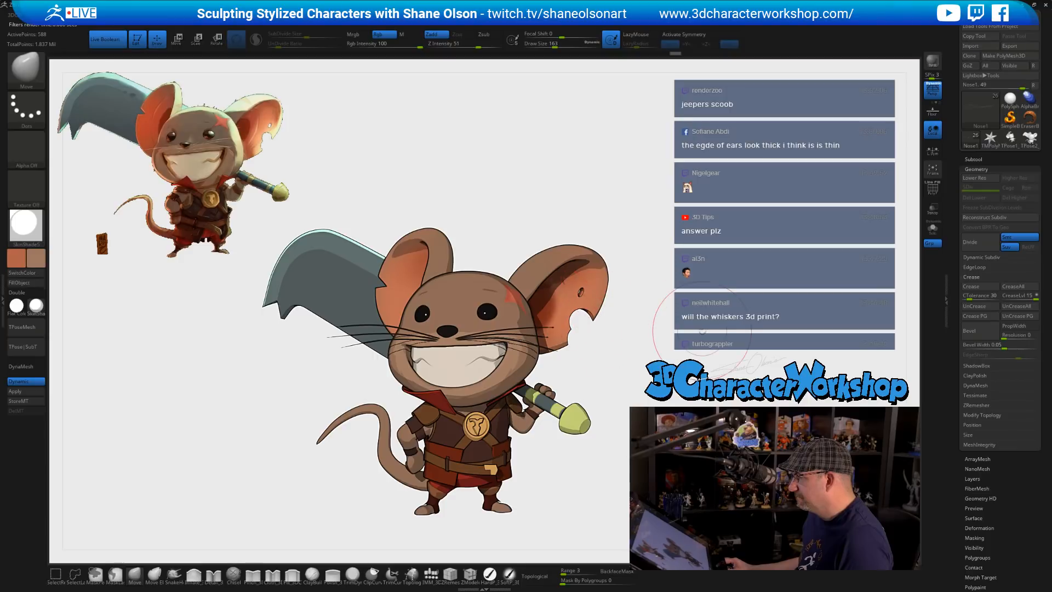
- Make the tail-side wrist wrap active, turn off symmetry and nudge the wrap with the Move brush at draw size 77
key(s)
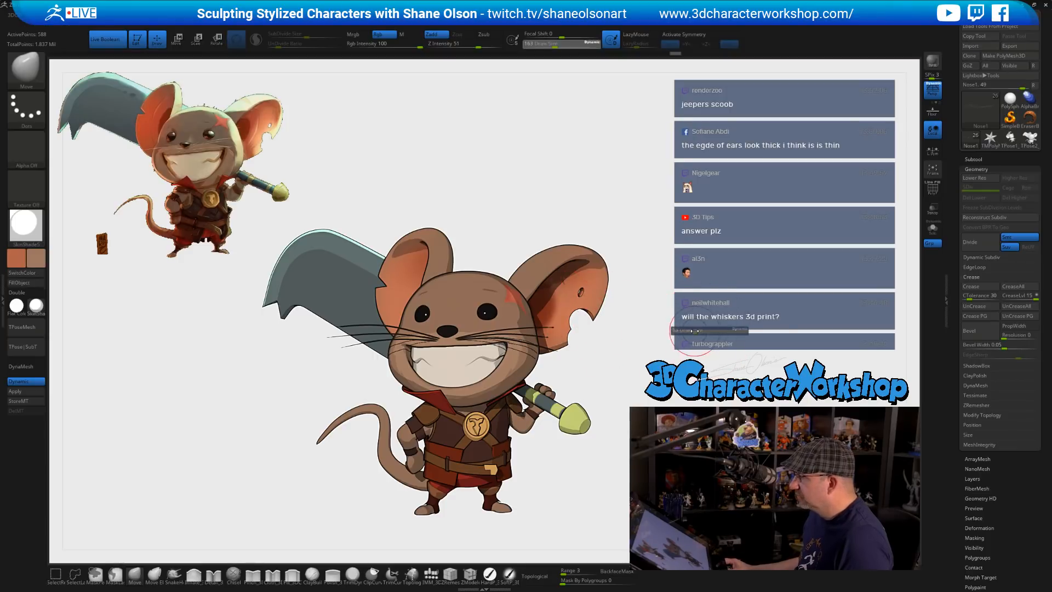
mouse_move(707, 328)
mouse_down()
mouse_move(639, 347)
mouse_move(650, 329)
mouse_move(637, 291)
mouse_move(667, 310)
mouse_move(652, 291)
mouse_up()
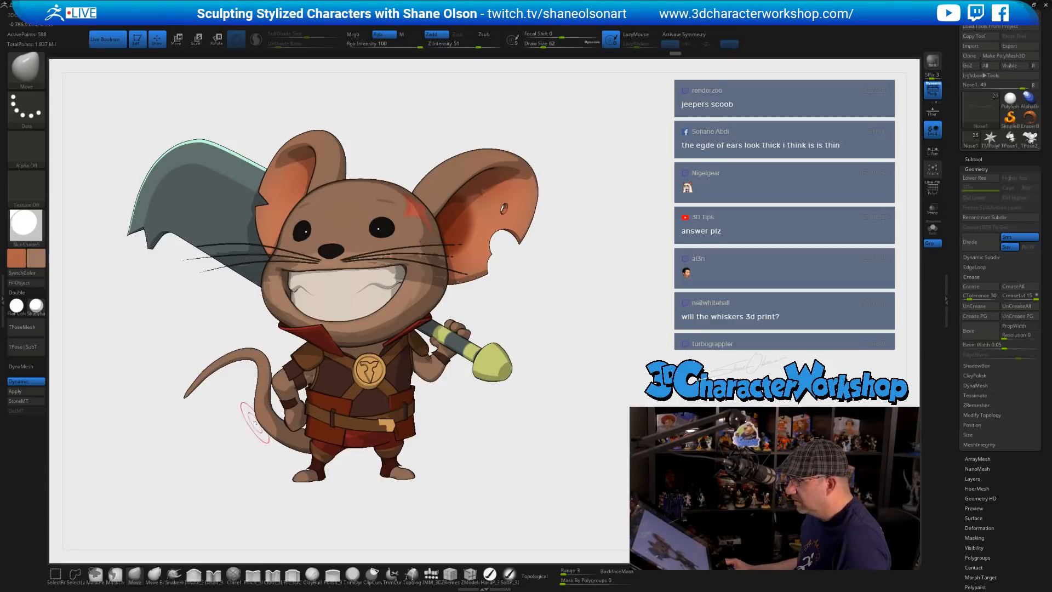
alt+click(291, 396)
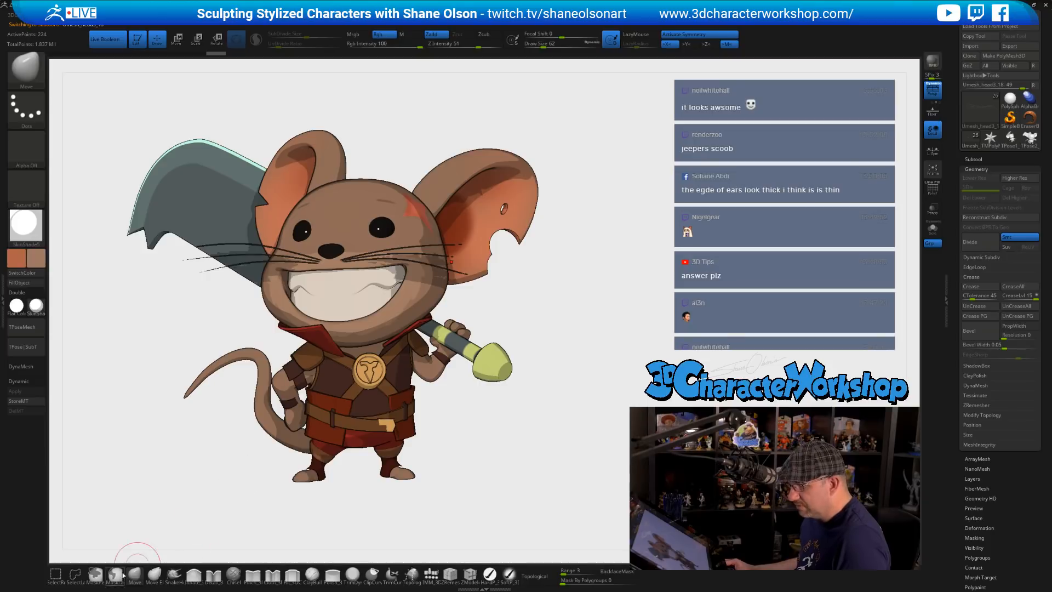
key(x)
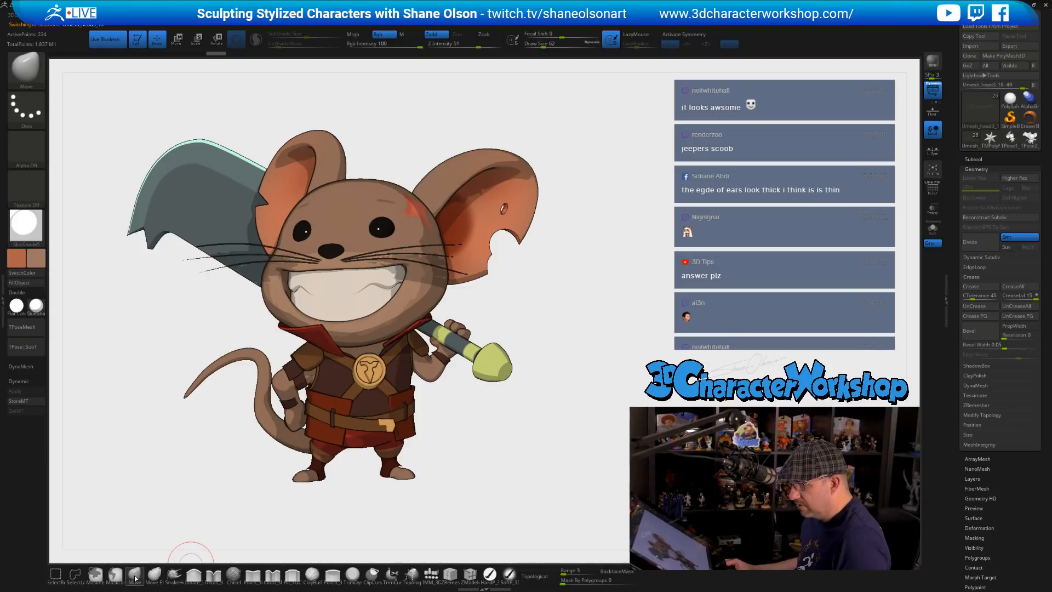
key(b)
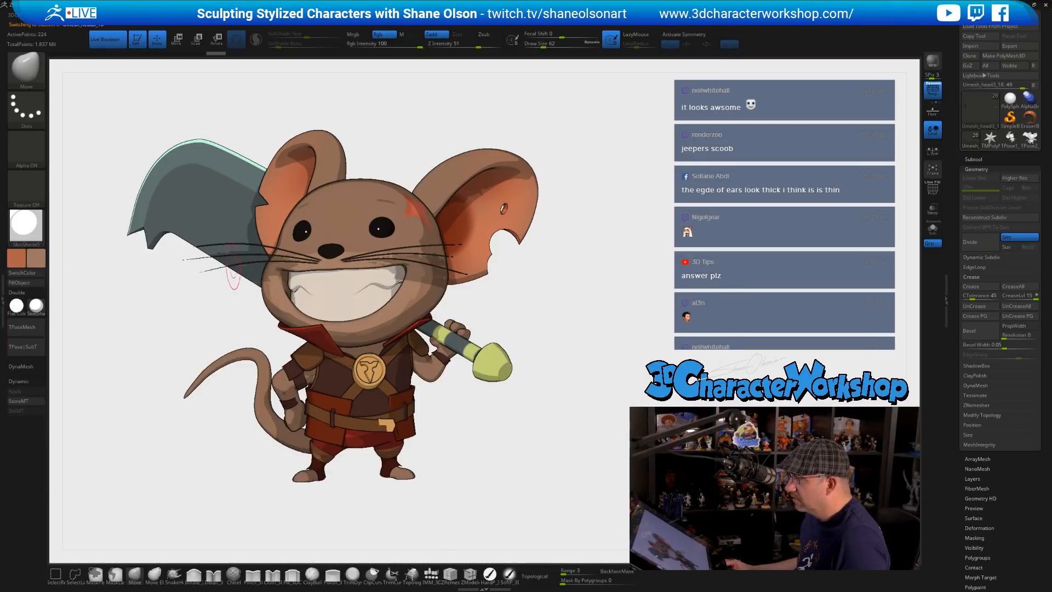
key(s)
drag(147, 305, 155, 305)
key(s)
drag(293, 399, 287, 398)
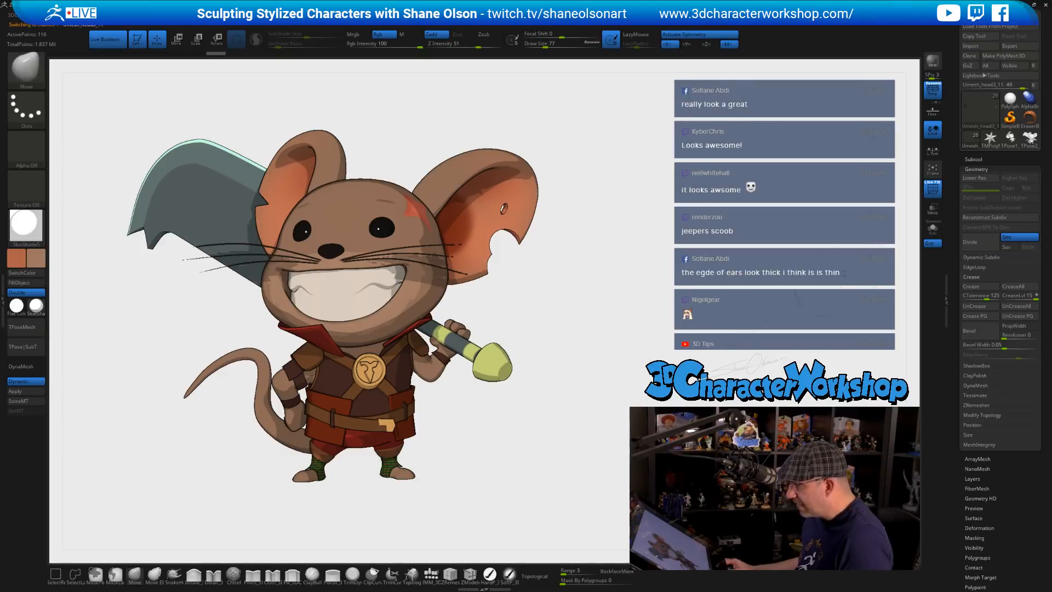
- Isolate the ankle wraps and set the ZModeler polygon action to Extrude at draw size 23
click(933, 229)
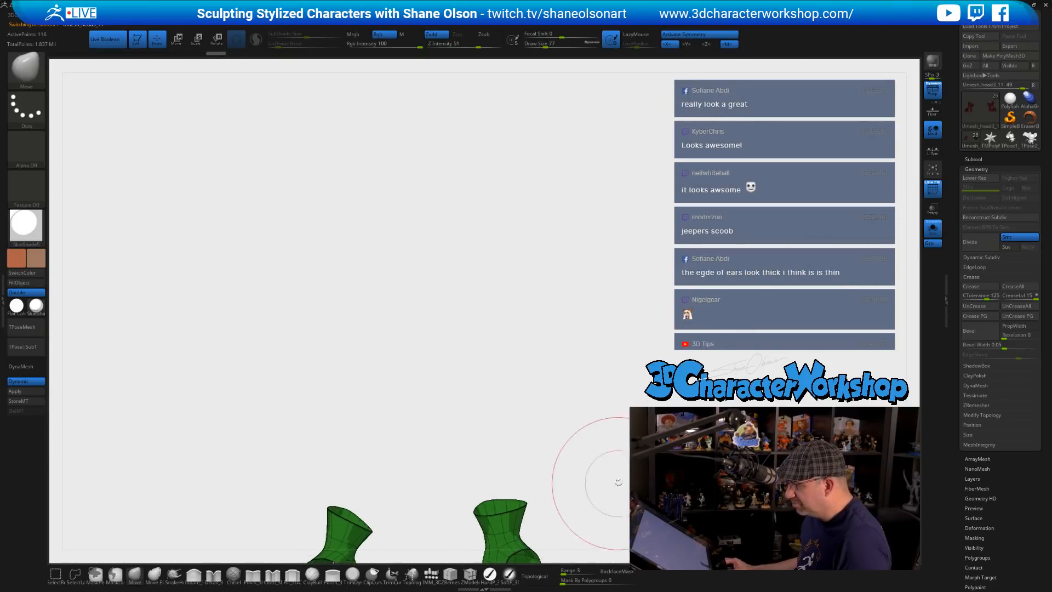
mouse_move(690, 426)
alt+mouse_down()
mouse_move(673, 385)
mouse_move(619, 420)
mouse_move(611, 368)
alt+mouse_up()
key(s)
click(470, 574)
key(space)
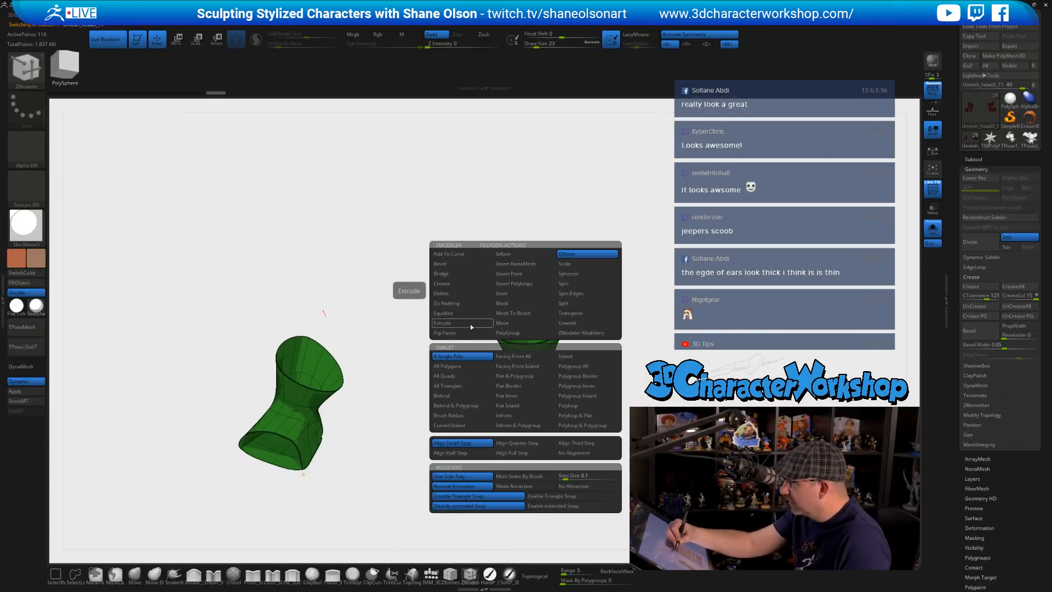
click(470, 323)
drag(670, 233, 646, 301)
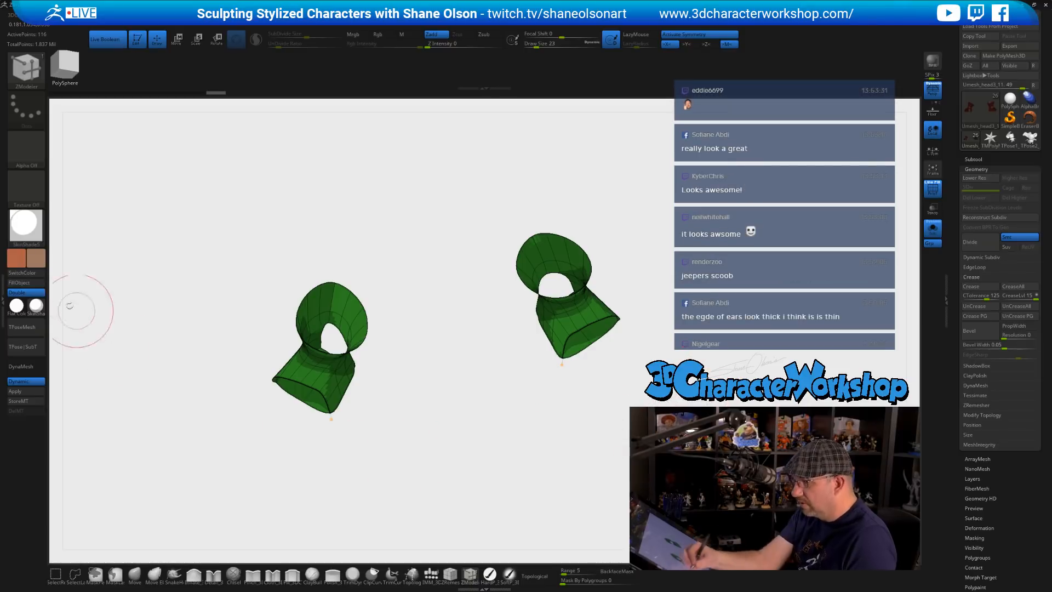
- Turn off double-sided display and dynamic subdivision for the ankle wraps, and extrude their polygons to give them thickness
click(27, 293)
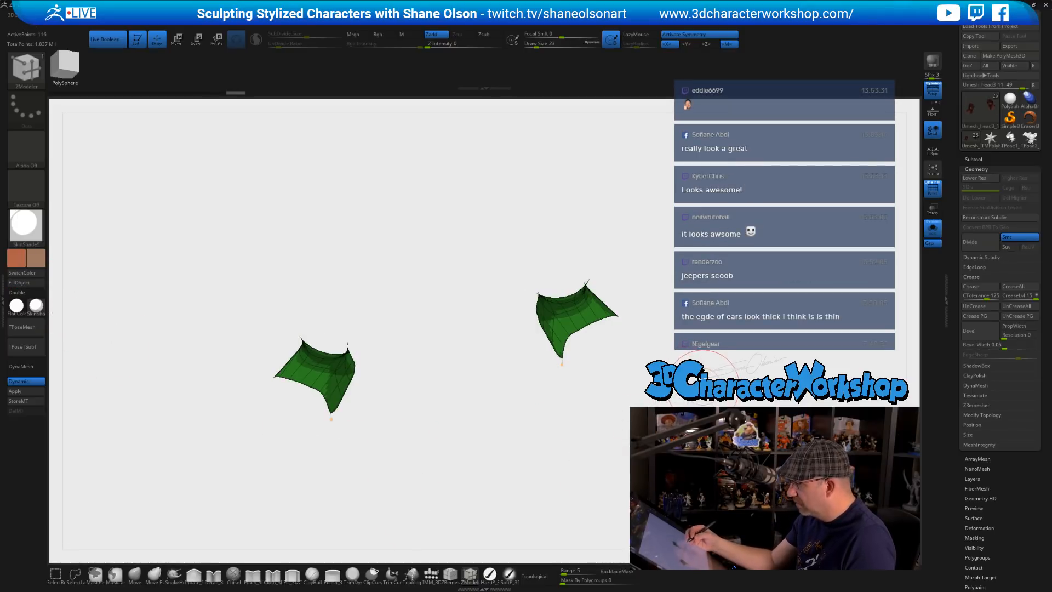
alt+drag(703, 386, 677, 353)
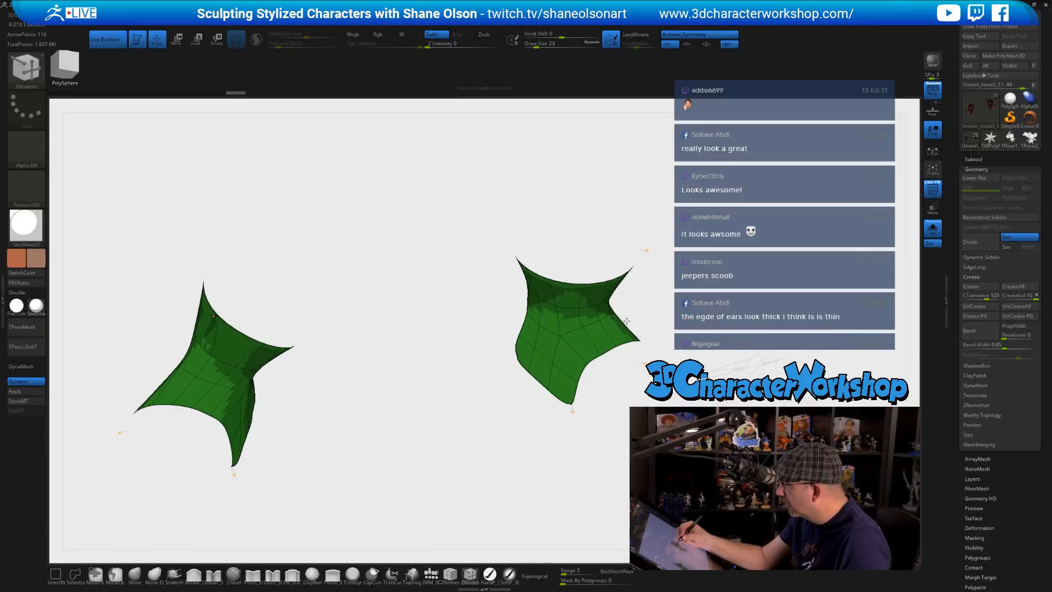
key(shift+d)
alt+drag(493, 537, 494, 491)
click(135, 575)
mouse_move(556, 475)
mouse_down()
mouse_move(575, 422)
mouse_move(634, 376)
mouse_move(632, 351)
mouse_move(645, 373)
mouse_move(625, 398)
mouse_up()
click(470, 575)
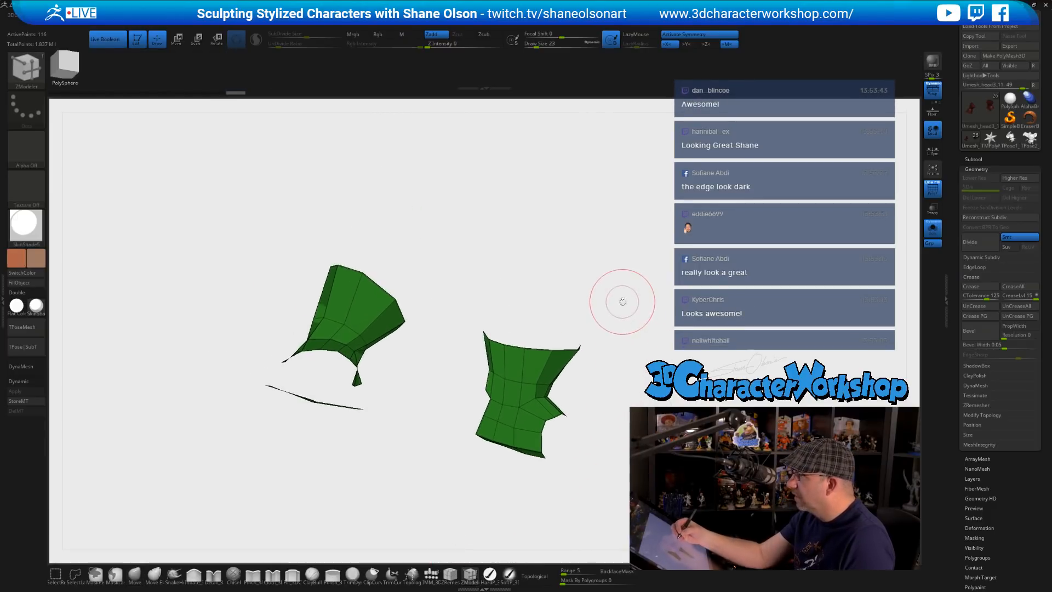
drag(641, 332, 635, 353)
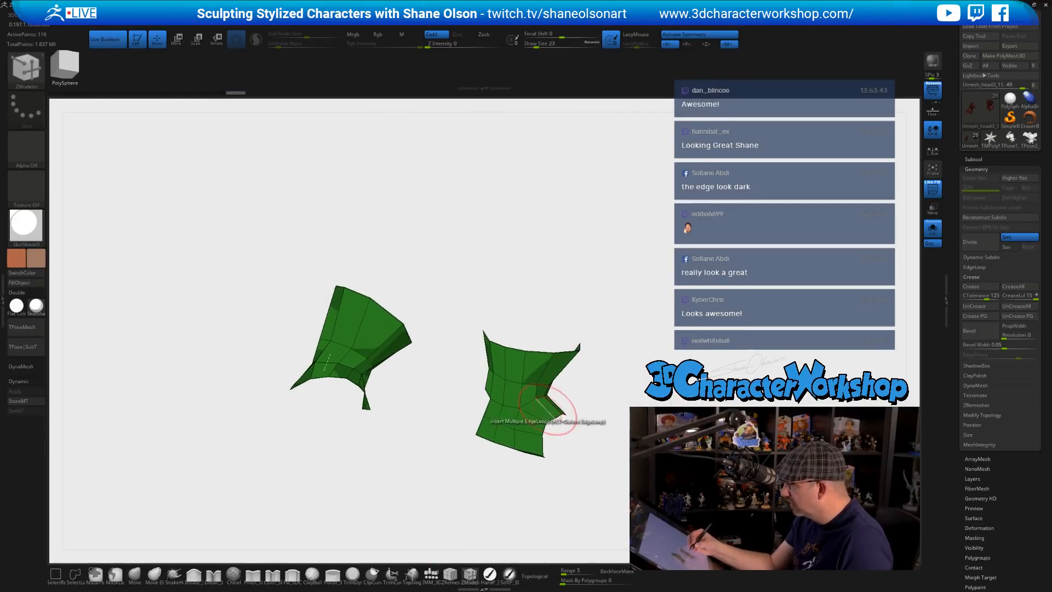
drag(547, 405, 558, 404)
drag(686, 344, 826, 352)
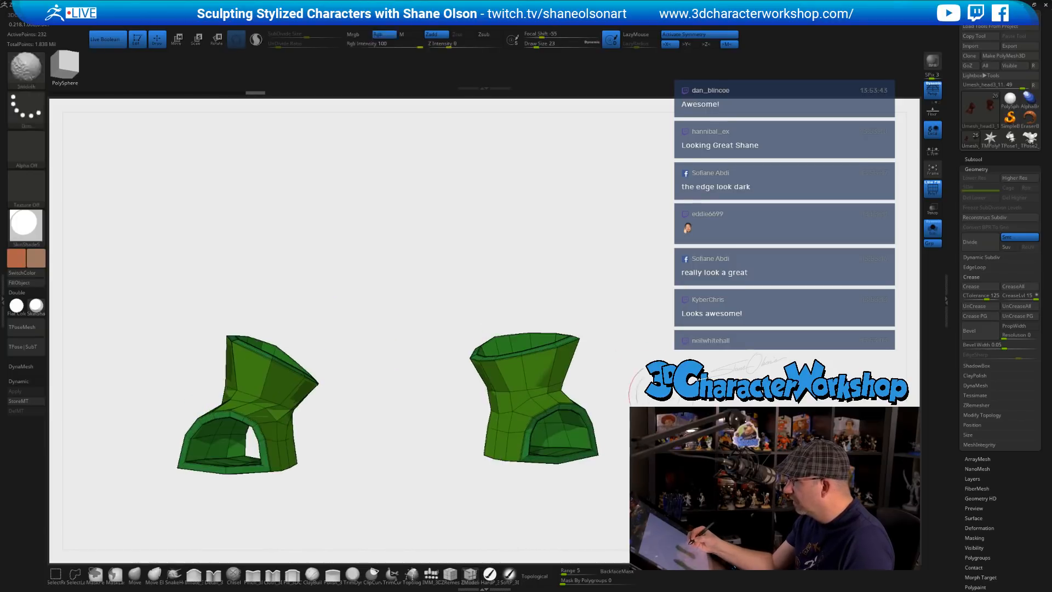
- Show the whole mouse again and make the body mesh with the feet active, with its polyframe displayed
click(931, 230)
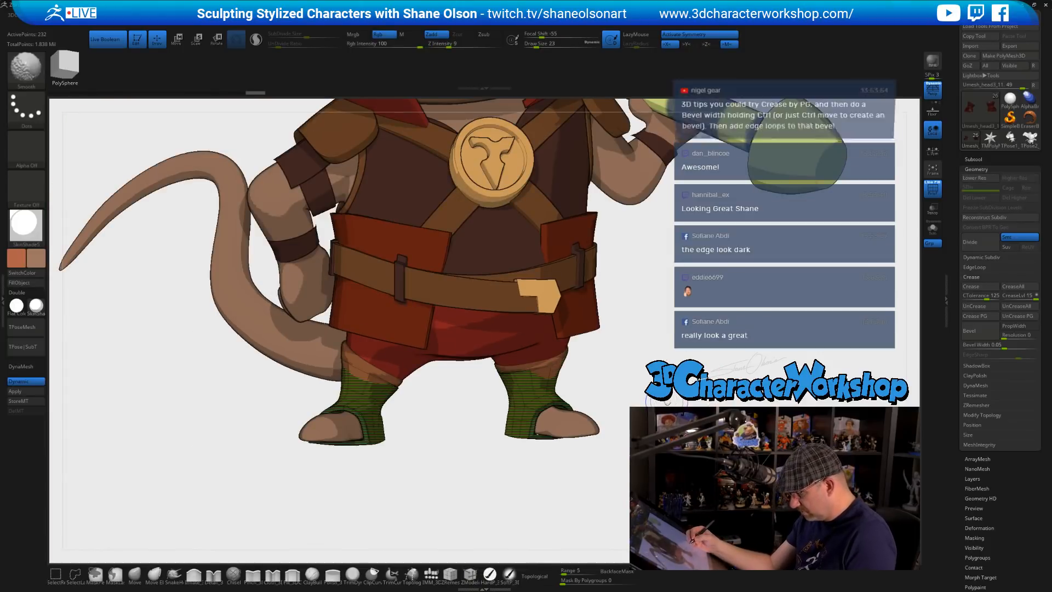
key(shift+f)
drag(665, 402, 526, 435)
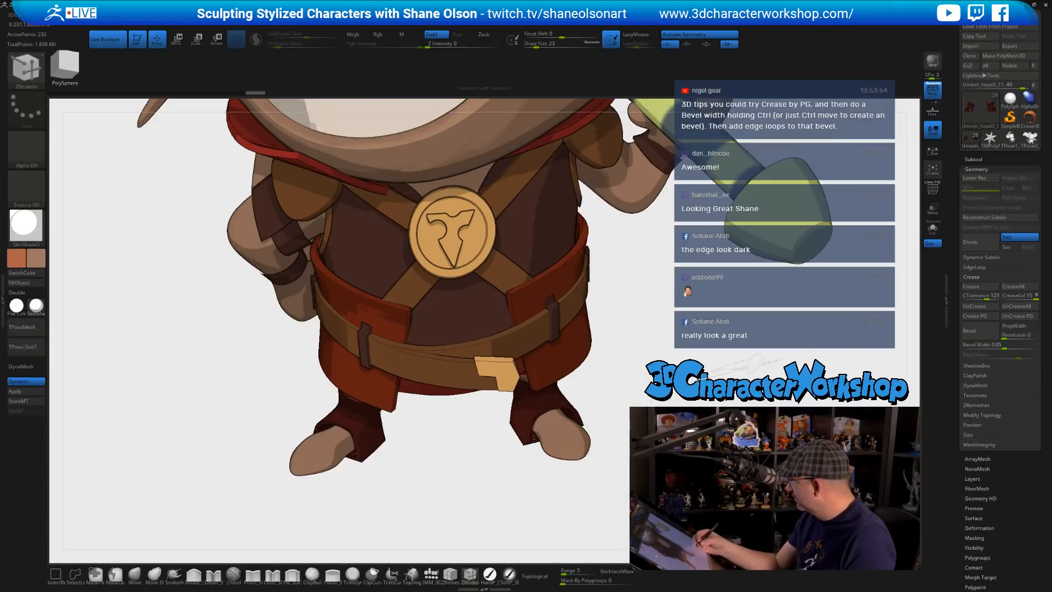
alt+click(572, 443)
key(shift+f)
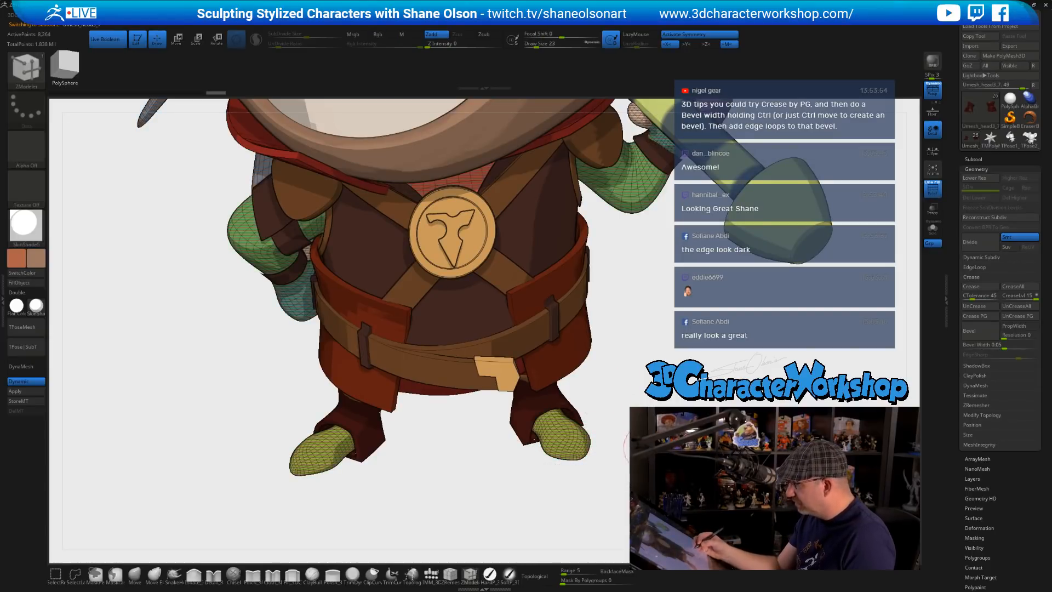
- Convert the body's dynamic subdivision into real levels, divide the mesh up to level 5 and turn off symmetry
drag(625, 445, 661, 388)
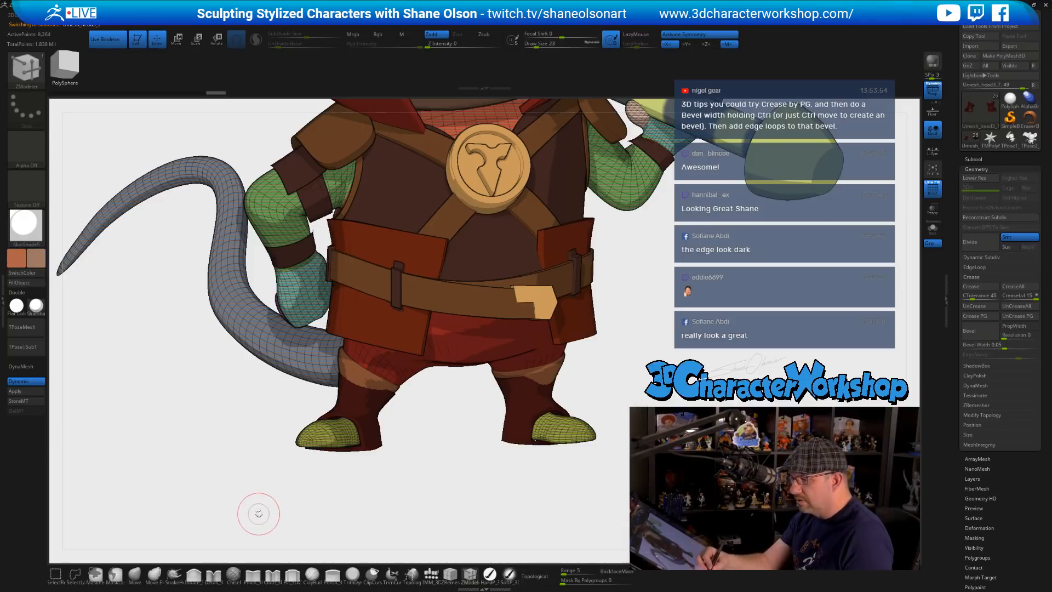
click(16, 391)
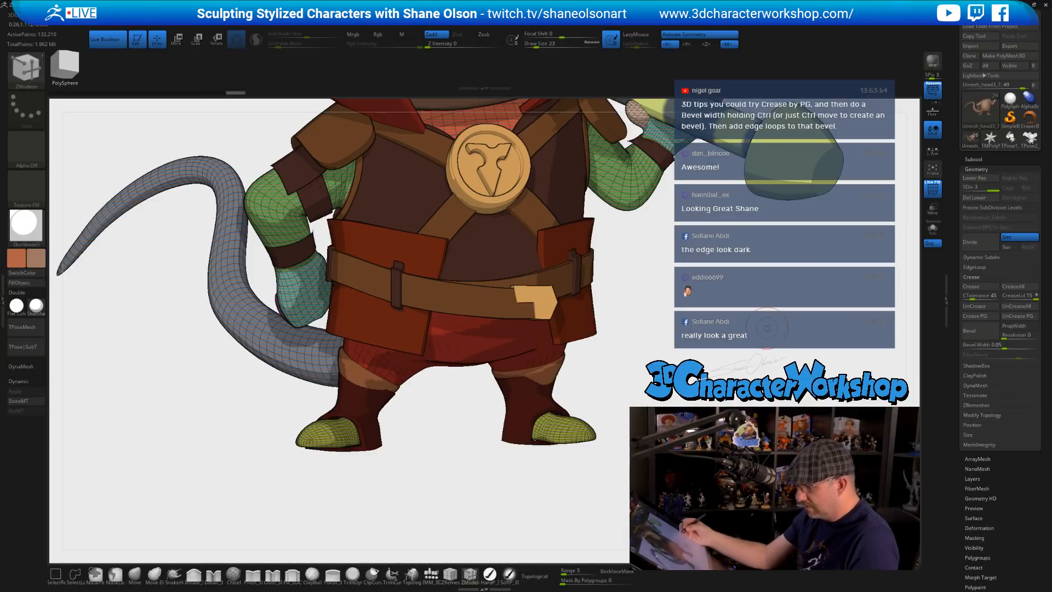
key(ctrl)
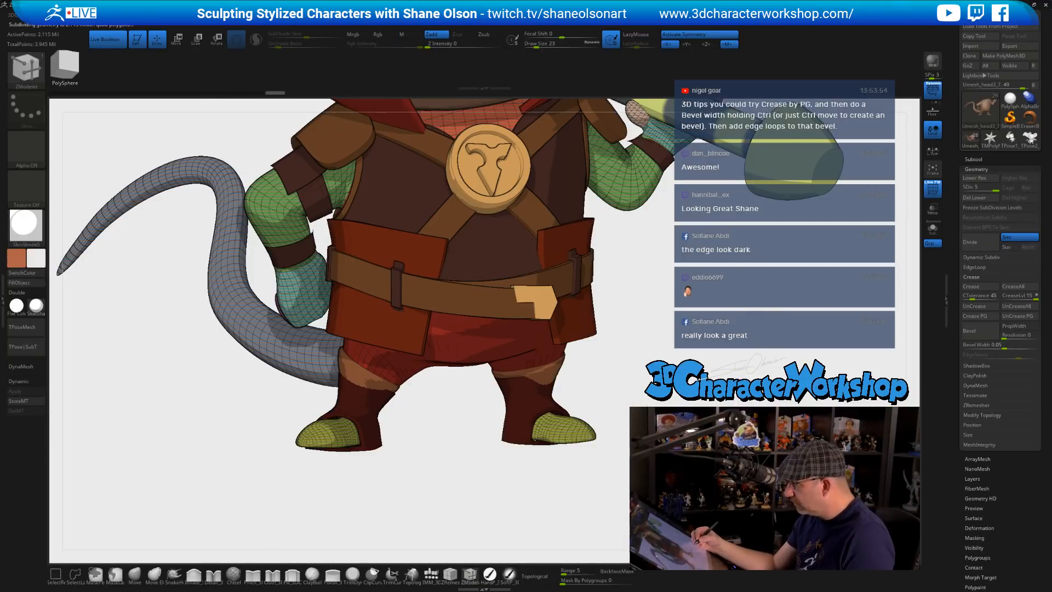
key(x)
- Isolate the body mesh and turn off its polyframe to work on the bare feet
alt+drag(449, 422, 445, 482)
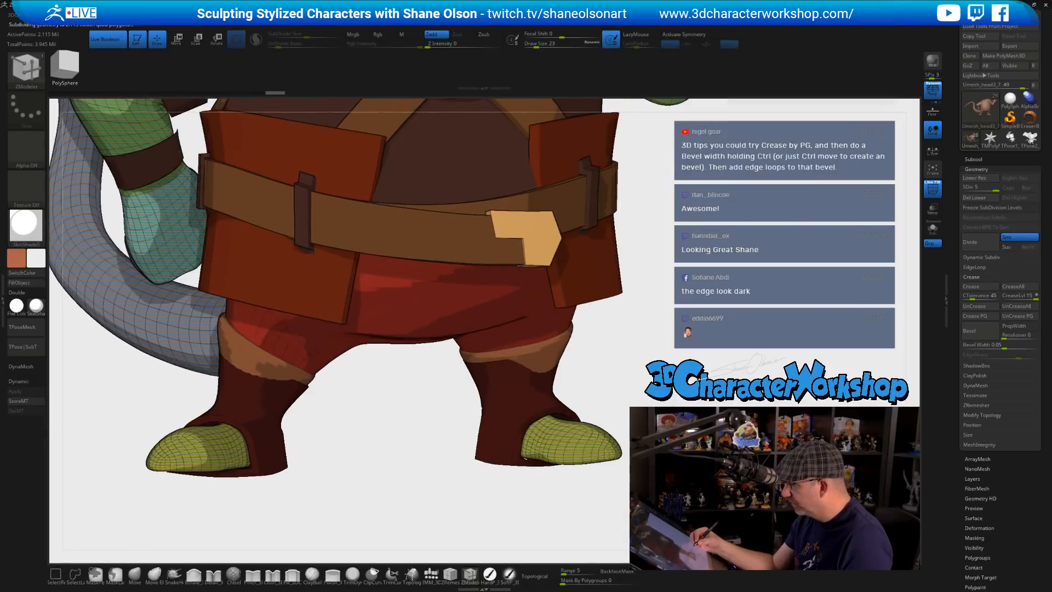
click(933, 228)
key(shift+f)
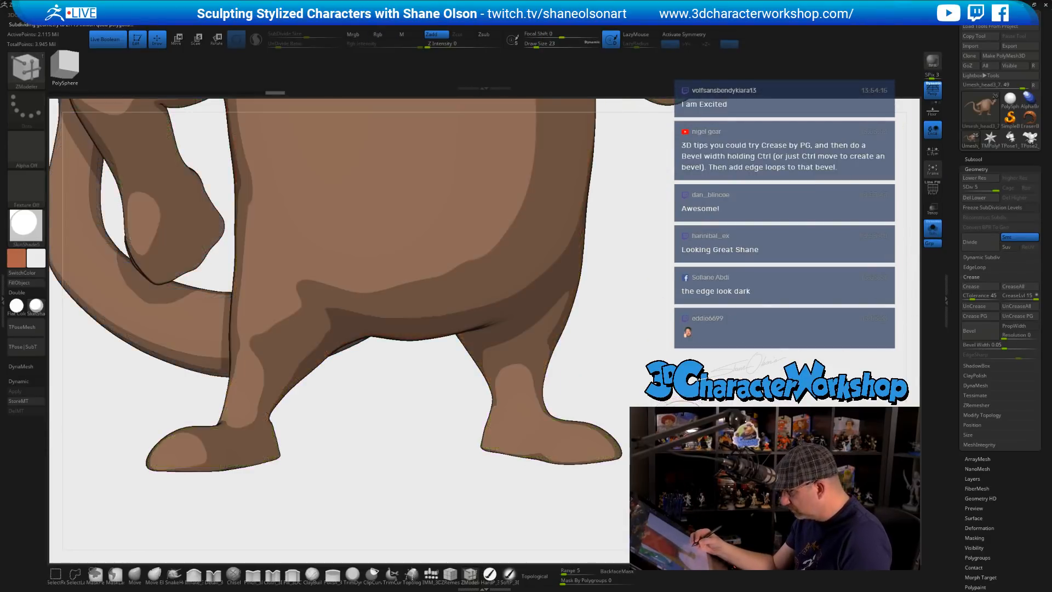
mouse_move(679, 424)
mouse_down()
mouse_move(674, 482)
mouse_move(647, 463)
mouse_move(614, 466)
mouse_up()
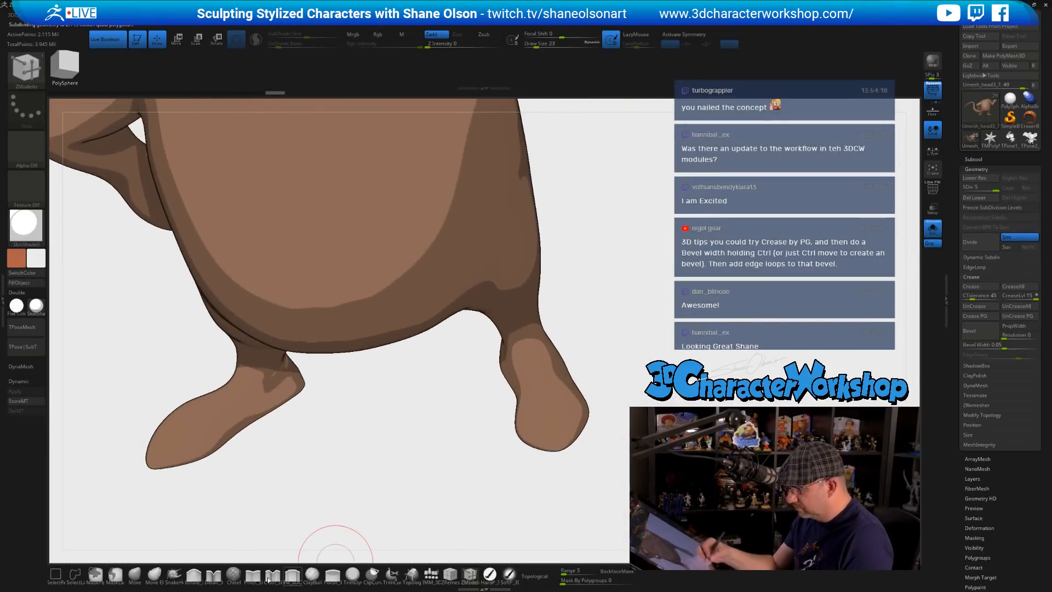
- Start a toe groove on the raised-arm-side foot with the Detail_3DCW brush at draw size 13, and switch to the SkinShade4 material
click(214, 575)
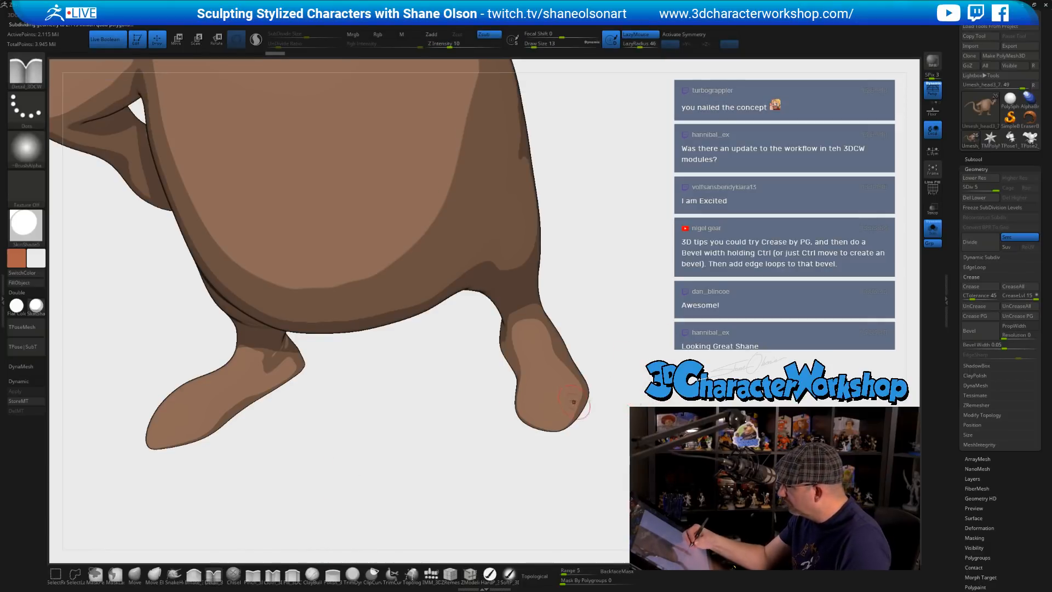
drag(575, 433, 579, 440)
drag(594, 457, 611, 439)
click(39, 306)
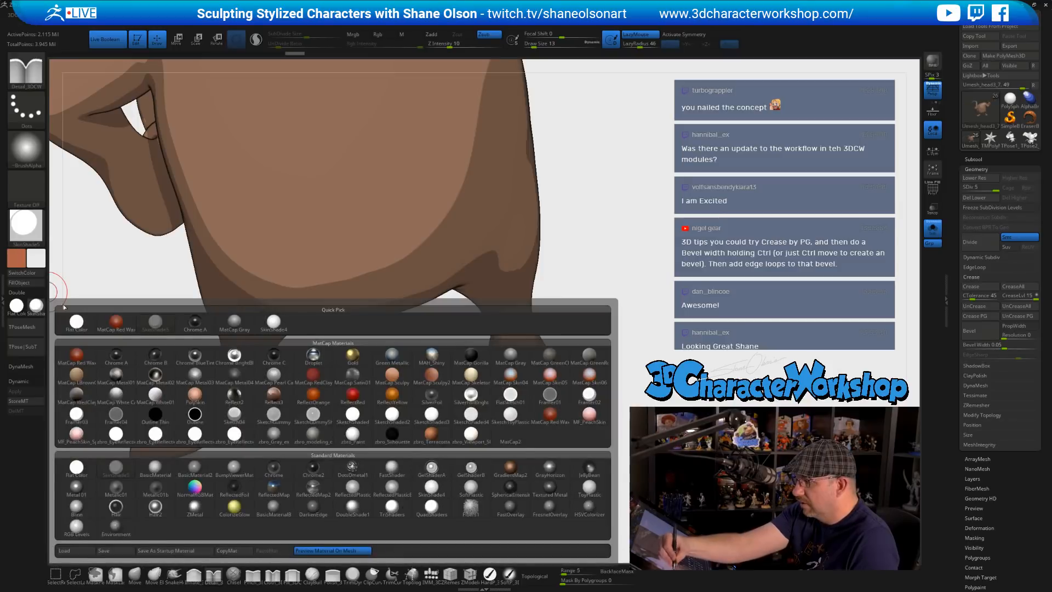
click(268, 326)
- Carve two toe-separating grooves over the top, tip and underside of the raised-arm-side foot
drag(655, 361, 618, 396)
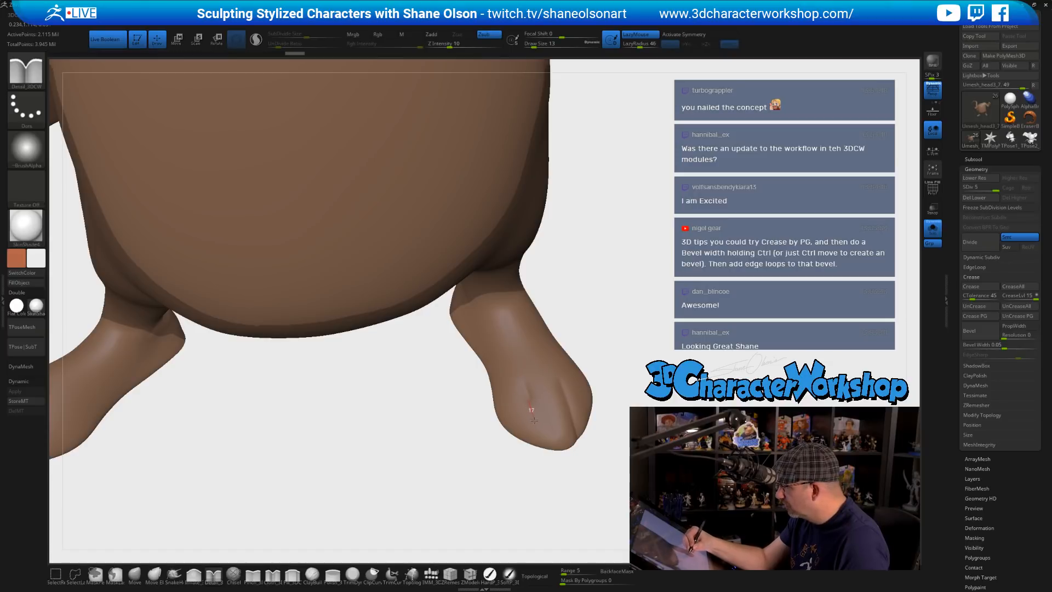
drag(606, 494, 570, 427)
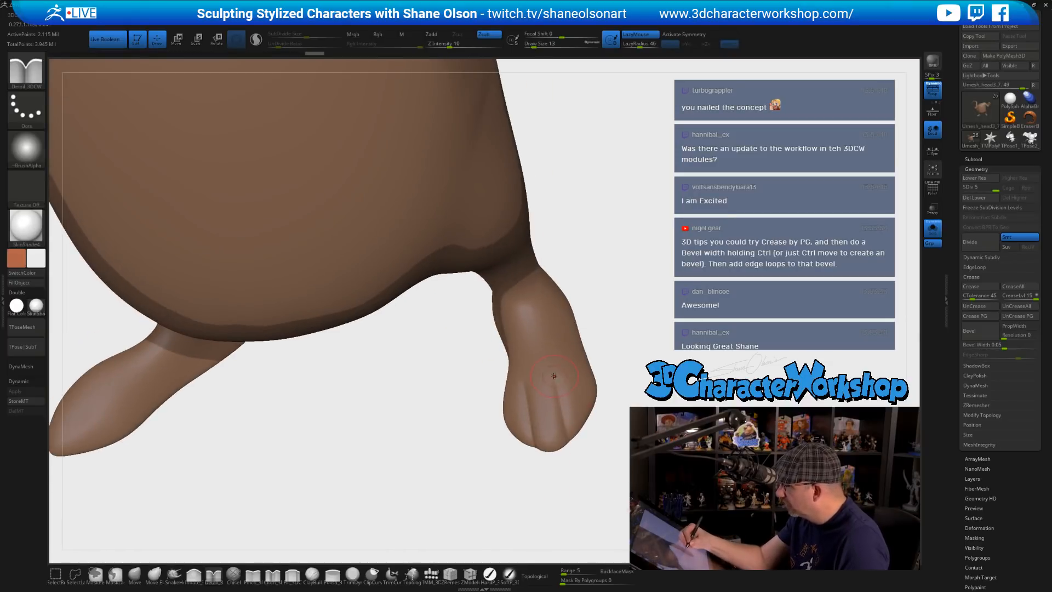
drag(590, 481, 658, 323)
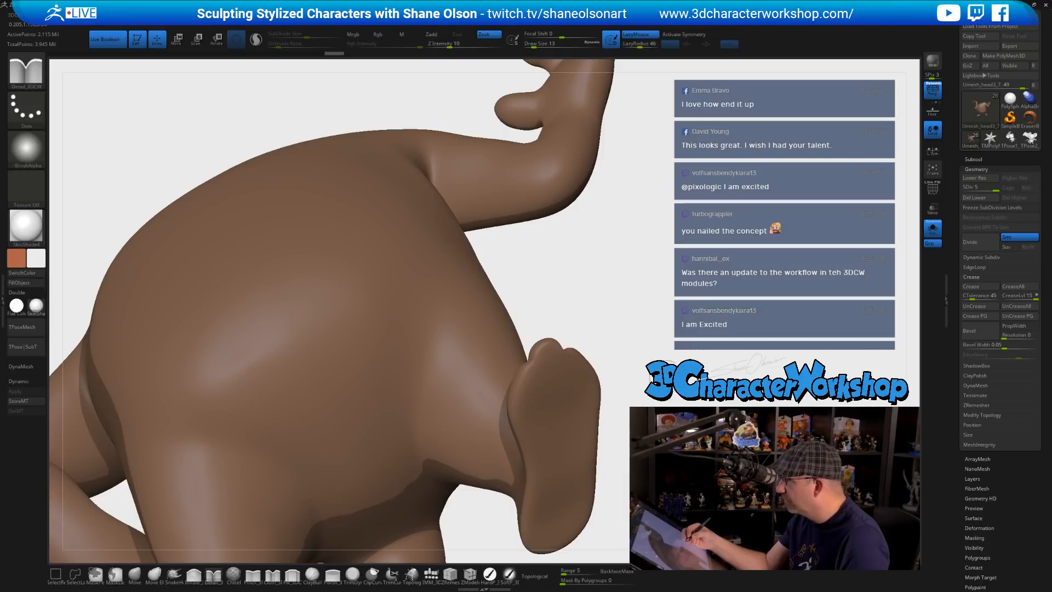
mouse_move(666, 359)
mouse_down()
mouse_move(670, 332)
mouse_move(557, 367)
mouse_move(575, 388)
mouse_up()
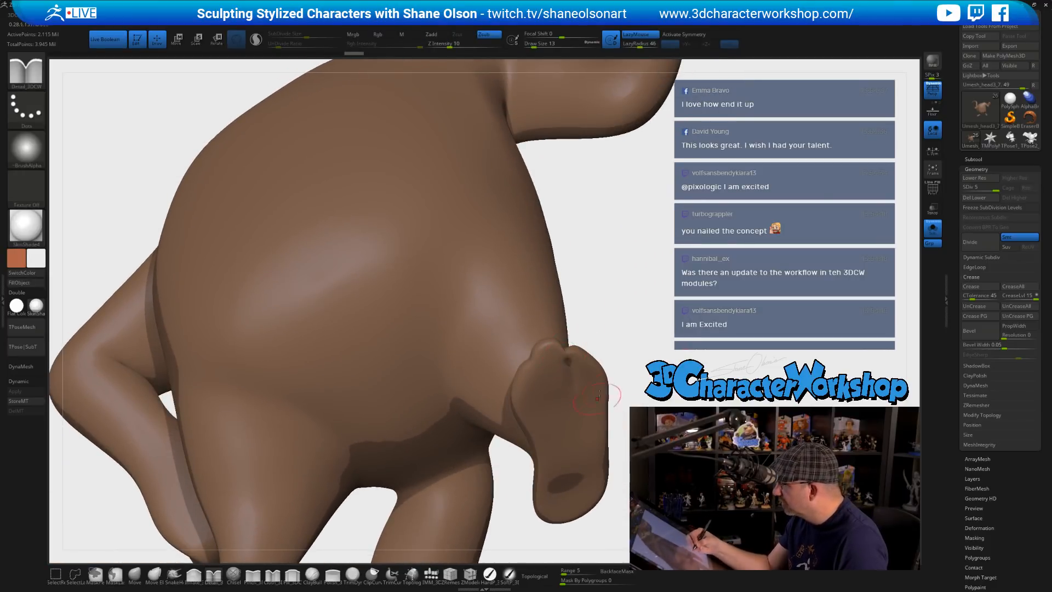
mouse_move(664, 335)
mouse_down()
mouse_move(659, 416)
mouse_move(655, 402)
mouse_move(647, 419)
mouse_move(619, 364)
mouse_up()
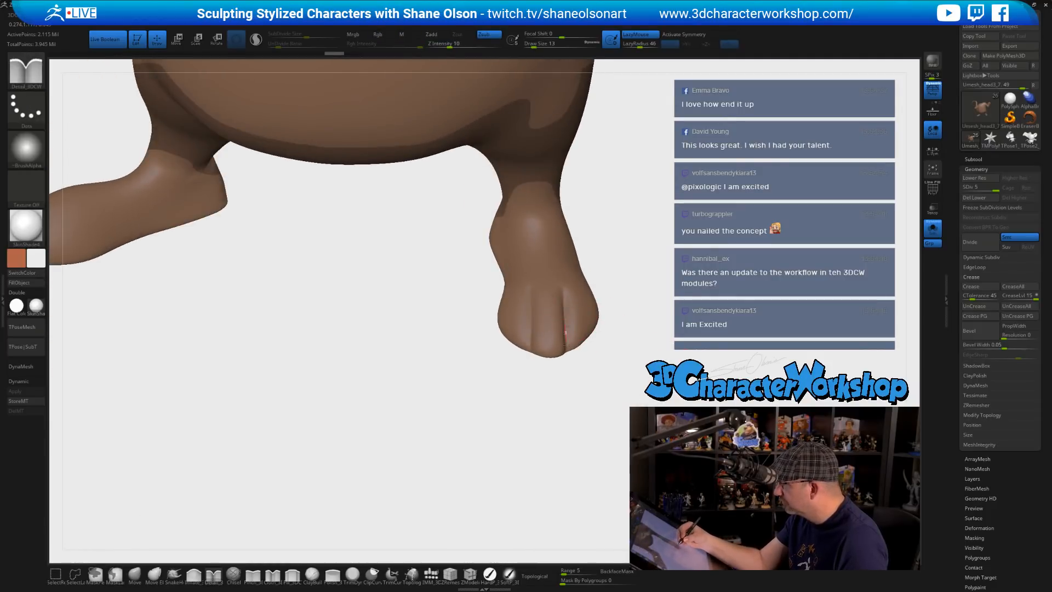
drag(566, 345, 568, 357)
mouse_move(625, 396)
mouse_down()
mouse_move(623, 440)
mouse_move(609, 434)
mouse_up()
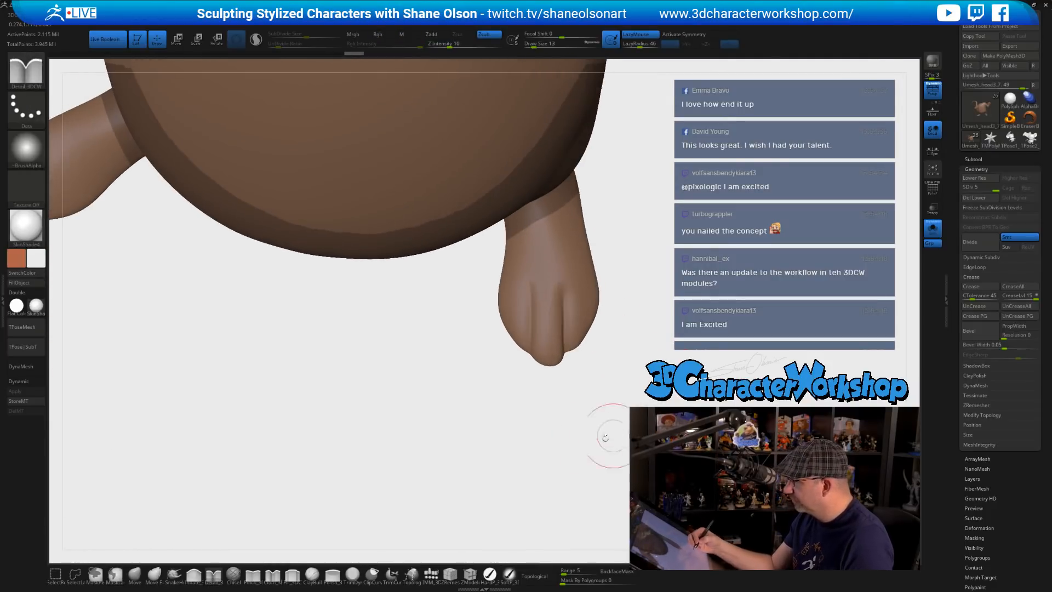
- Shape the toe tips of the raised-arm-side foot with the Move brush, then lower the body to subdivision level 4
click(135, 578)
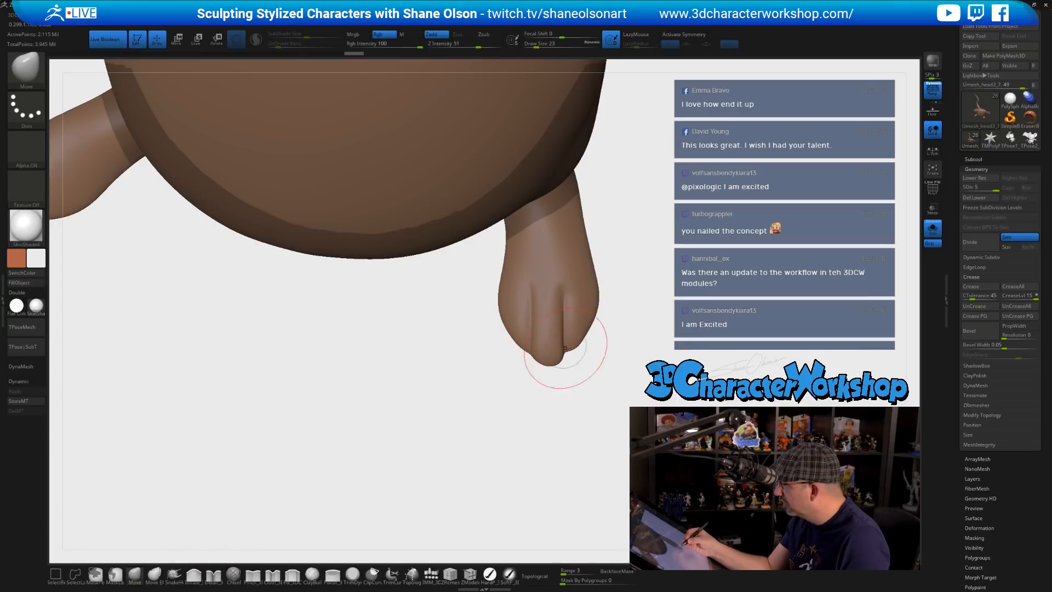
drag(526, 342, 525, 343)
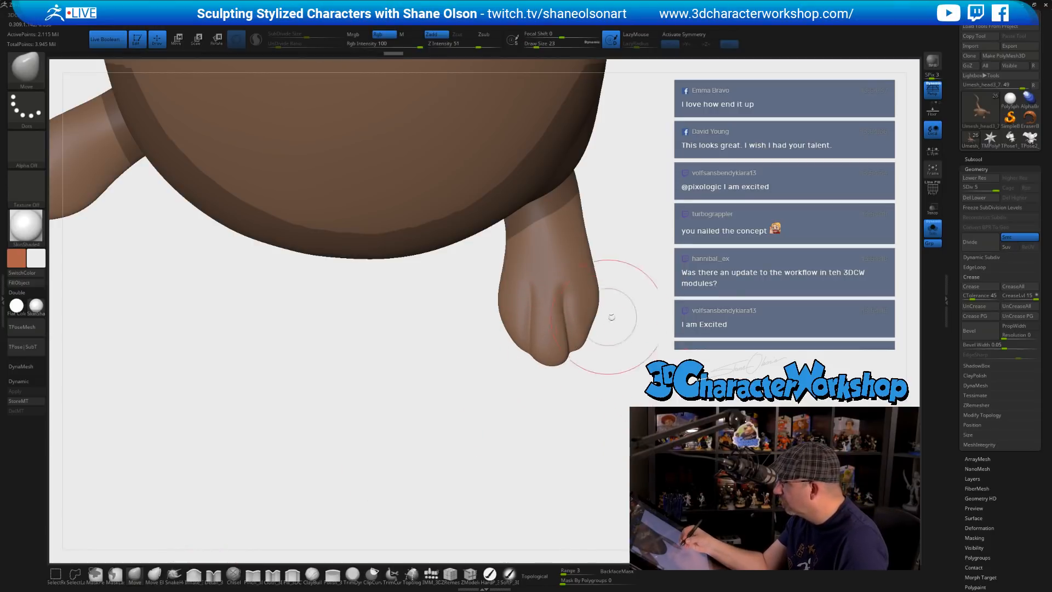
key(s)
drag(603, 331, 599, 331)
drag(598, 324, 595, 324)
key(shift+d)
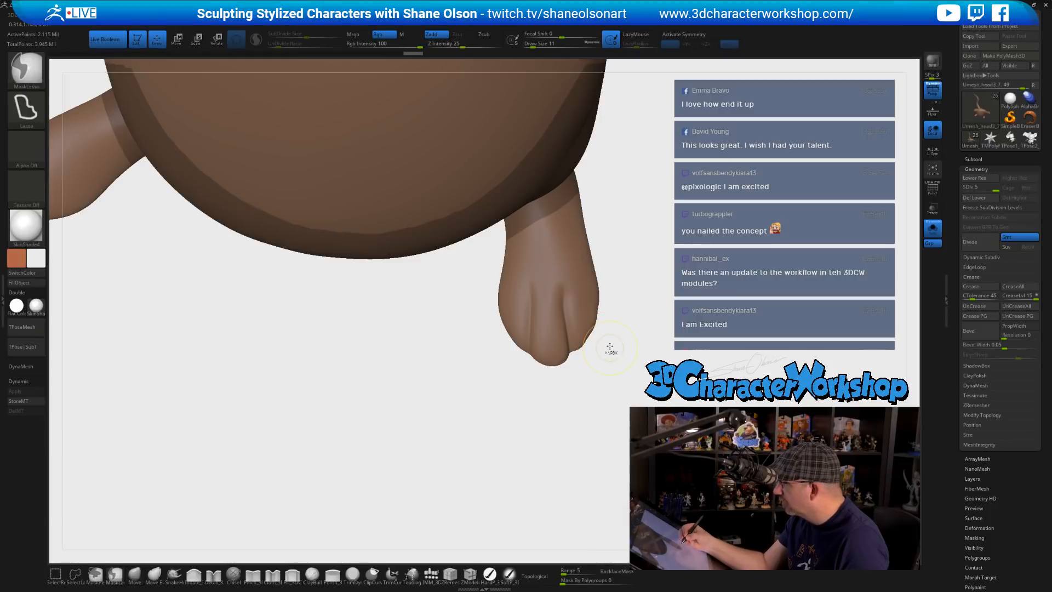
- Carve two toe-separating grooves into the tail-side foot with the Detail_3DCW brush at draw size 16
key(s)
mouse_move(610, 364)
mouse_down()
mouse_move(624, 332)
mouse_move(707, 336)
mouse_up()
mouse_move(608, 418)
mouse_down()
mouse_move(545, 433)
mouse_move(597, 425)
mouse_move(587, 400)
mouse_move(538, 453)
mouse_move(552, 446)
mouse_move(515, 466)
mouse_up()
click(213, 573)
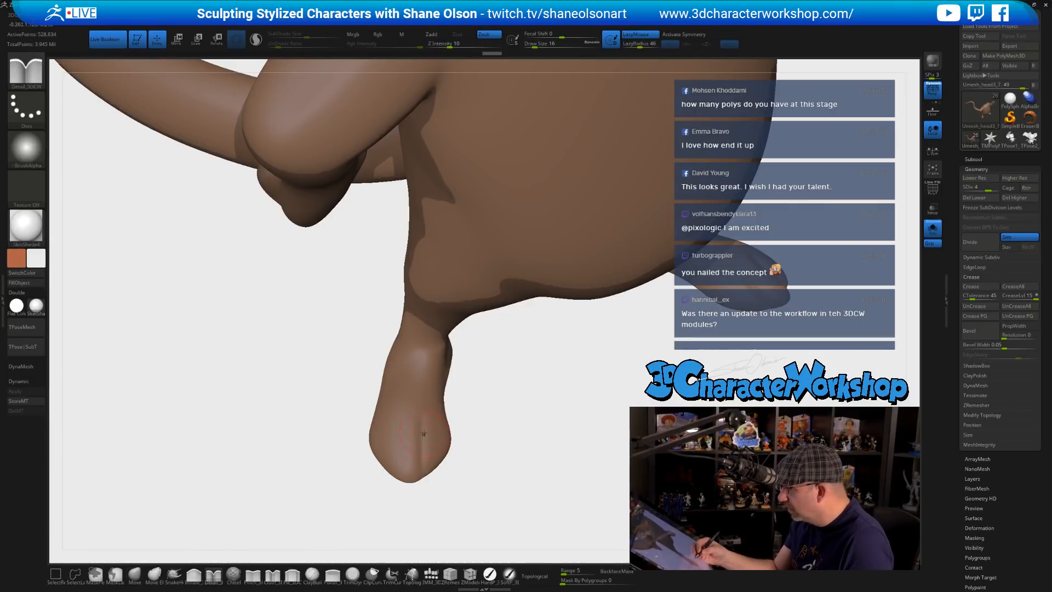
mouse_move(436, 528)
mouse_down()
mouse_move(481, 495)
mouse_move(458, 472)
mouse_up()
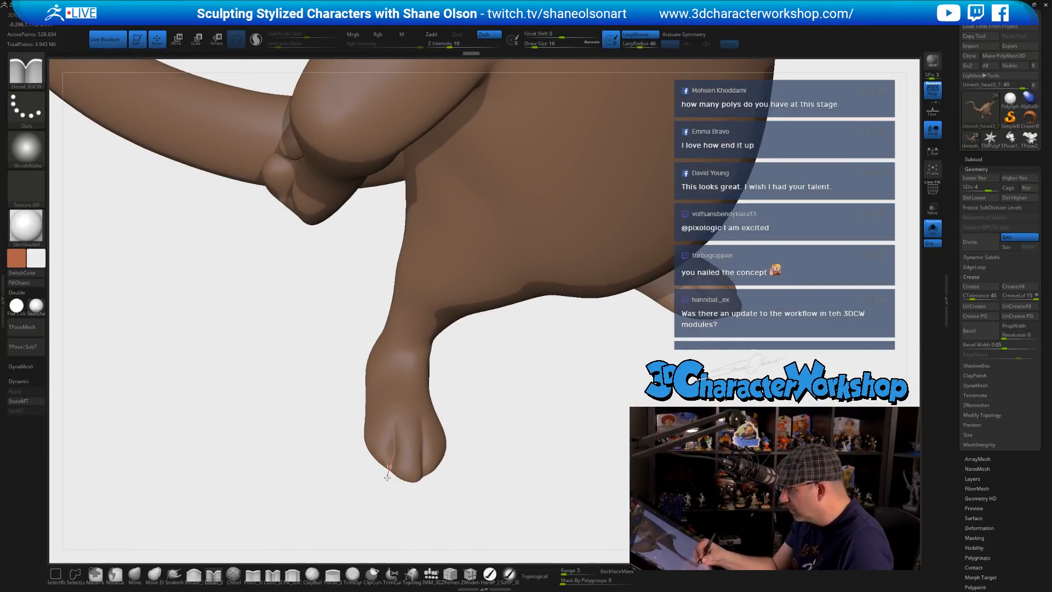
mouse_move(441, 500)
mouse_down()
mouse_move(531, 498)
mouse_move(394, 448)
mouse_up()
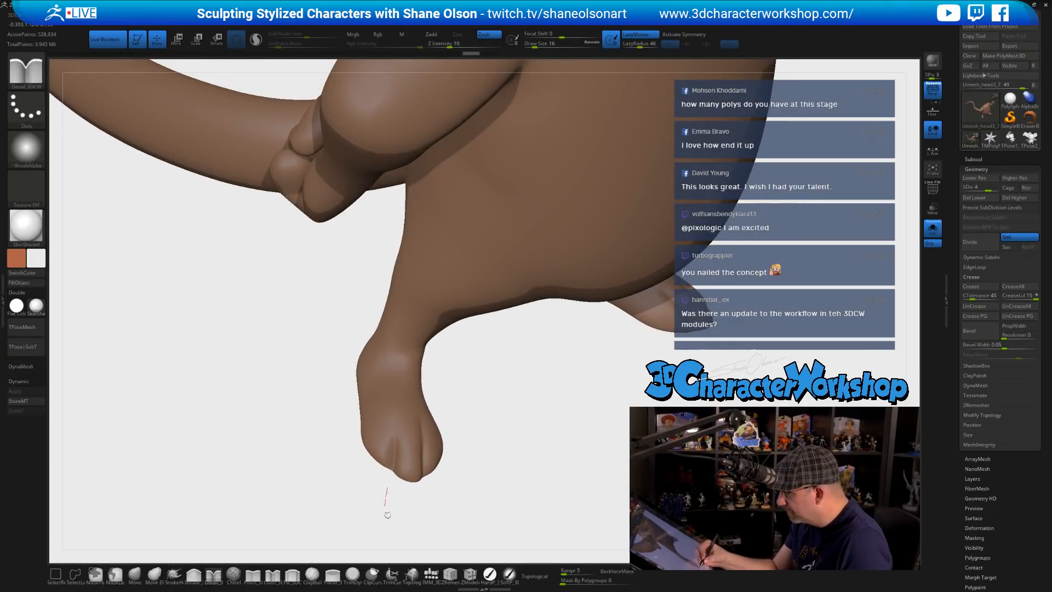
mouse_move(526, 497)
mouse_down()
mouse_move(524, 519)
mouse_move(503, 508)
mouse_up()
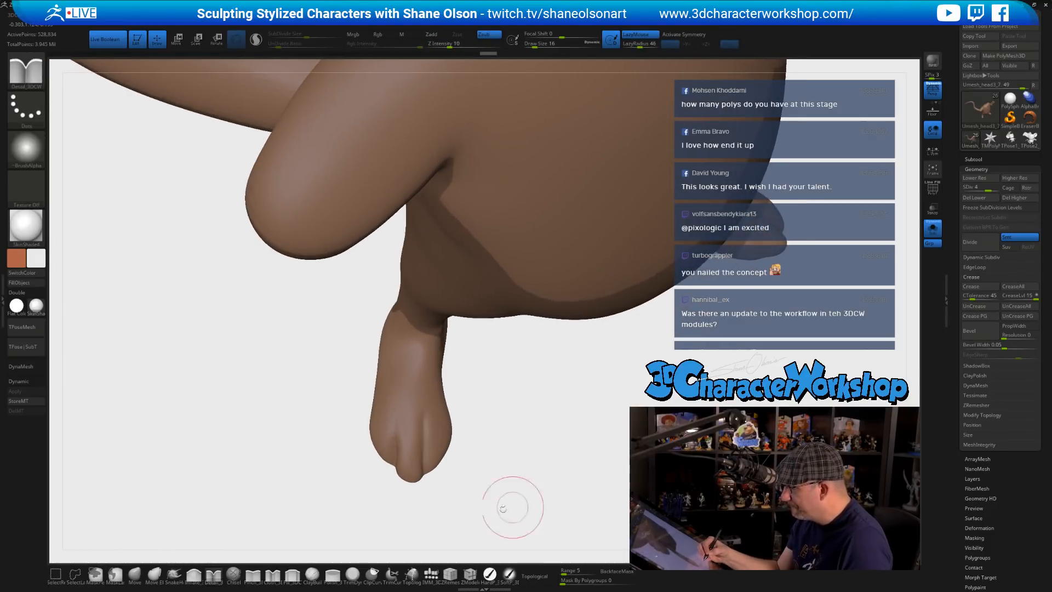
- Push the toes of the tail-side foot into shape with the Move brush at draw size 22
click(137, 574)
key(s)
key(s)
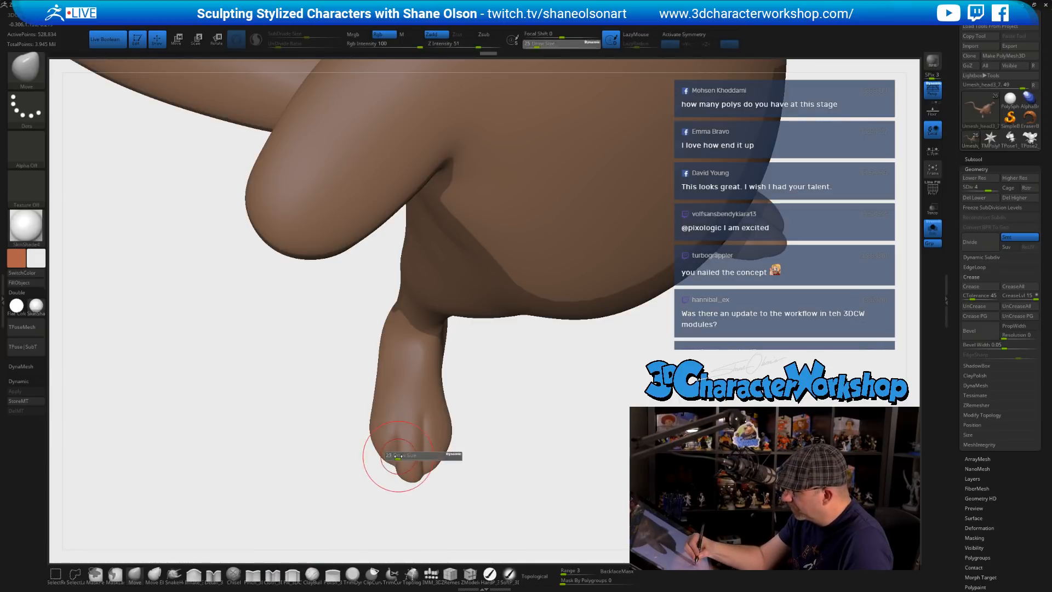
drag(398, 456, 392, 454)
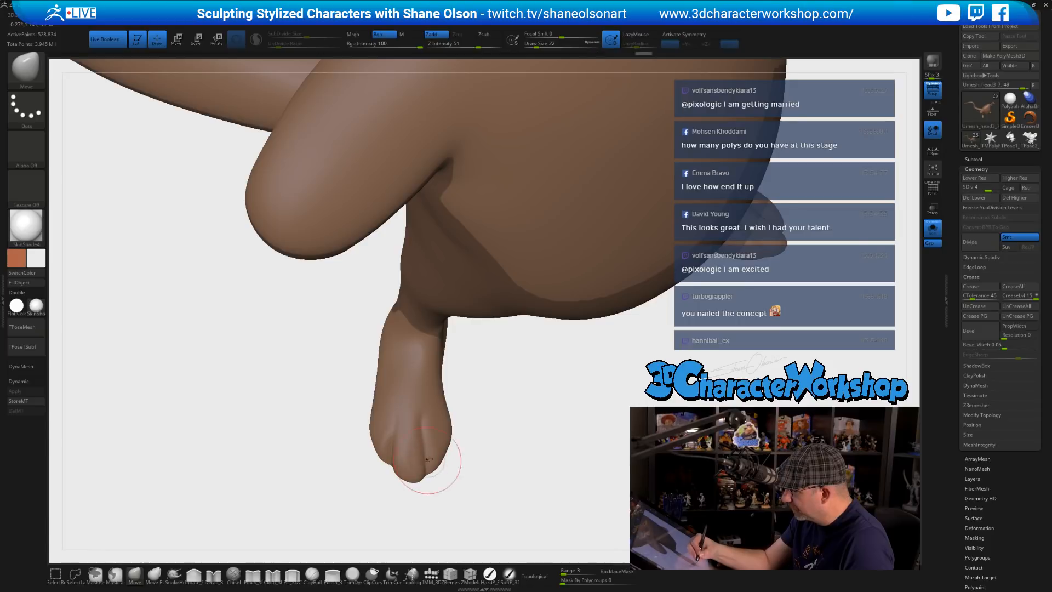
mouse_move(498, 465)
mouse_down()
mouse_move(520, 441)
mouse_move(554, 456)
mouse_move(546, 477)
mouse_up()
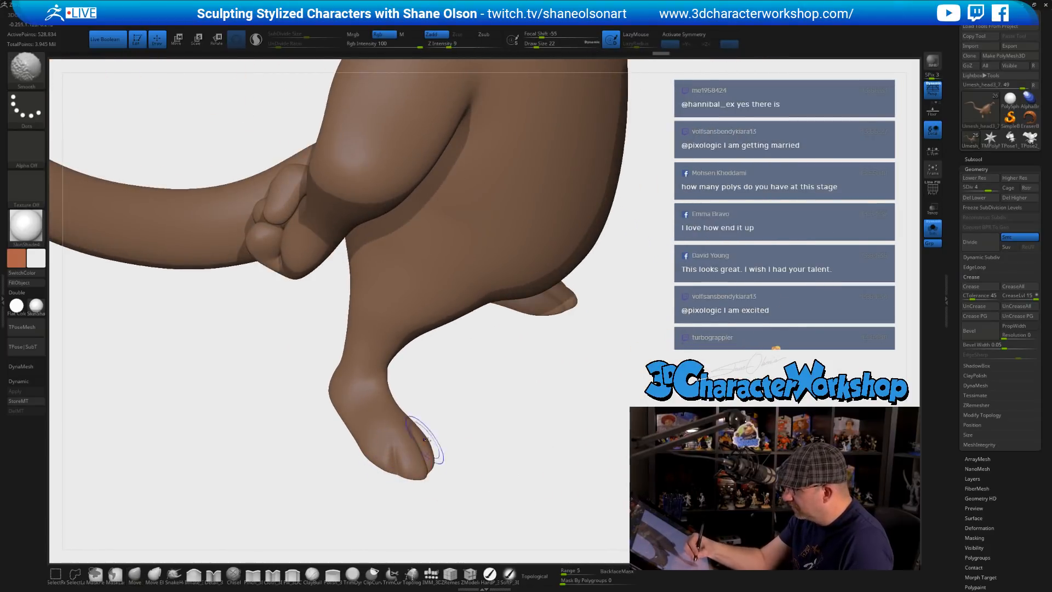
- Smooth the tail-side foot's toes at subdivision level 2 and return the body to level 5
key(shift+d)
key(shift+d)
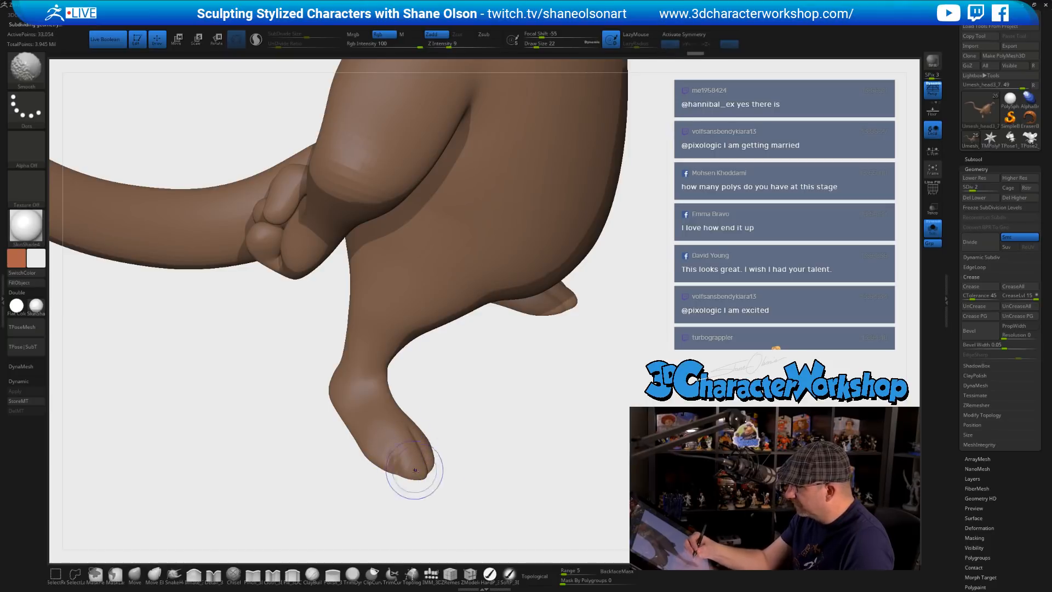
shift+drag(397, 477, 391, 455)
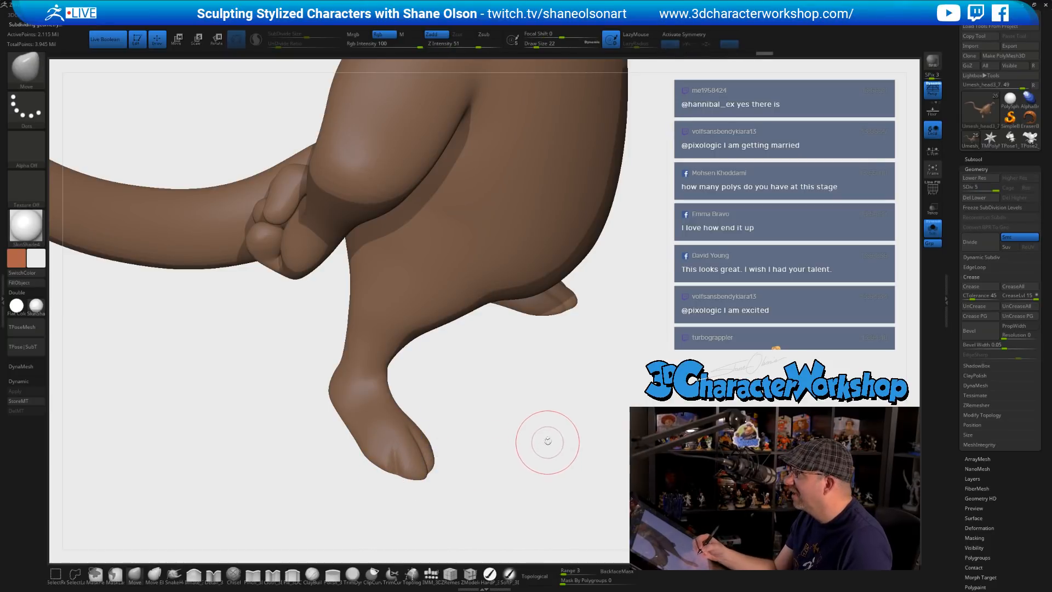
- Show the whole mouse again and make the ankle wraps the active subtool
mouse_move(540, 440)
mouse_down()
mouse_move(537, 420)
mouse_move(540, 456)
mouse_move(523, 463)
mouse_move(517, 439)
mouse_move(455, 430)
mouse_move(616, 371)
mouse_move(614, 389)
mouse_up()
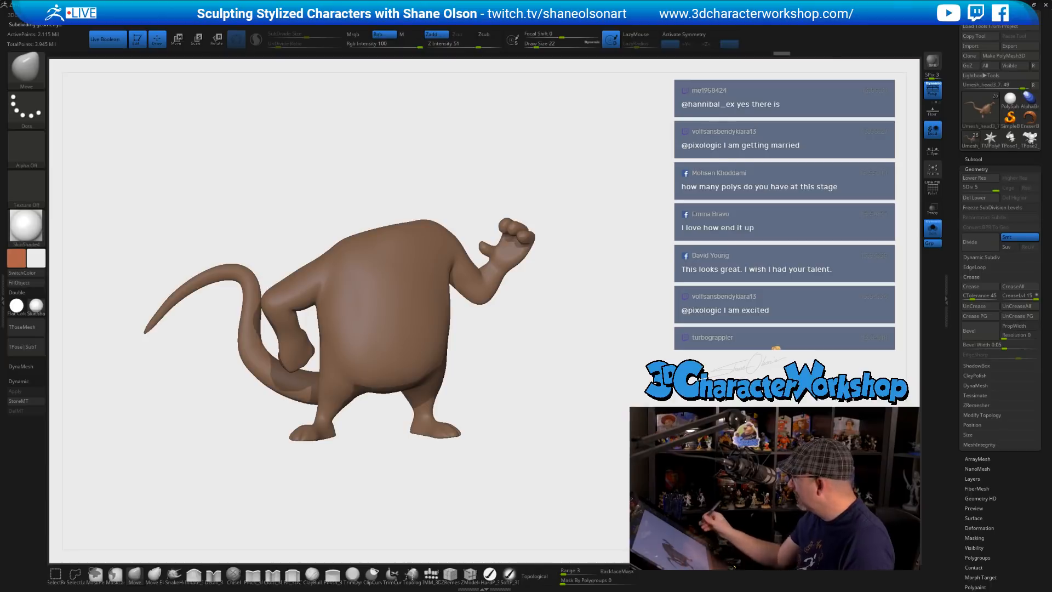
click(938, 234)
mouse_move(585, 398)
mouse_down()
mouse_move(578, 371)
mouse_move(614, 411)
mouse_up()
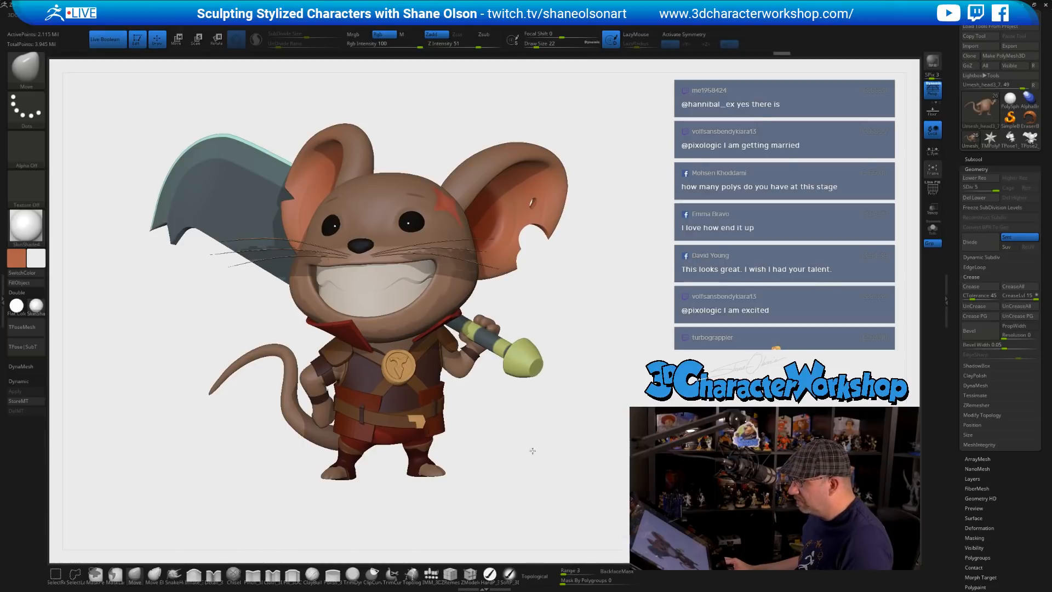
drag(532, 450, 474, 455)
alt+click(470, 455)
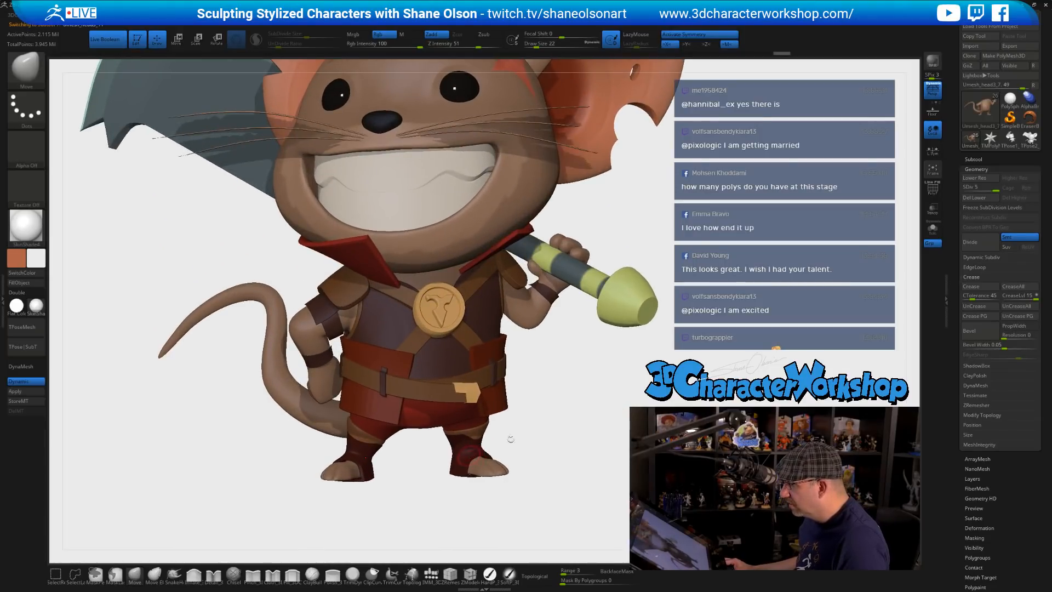
- Raise the Move brush's draw size to 77 and push the weapon-side ankle wrap into shape around the foot
key(s)
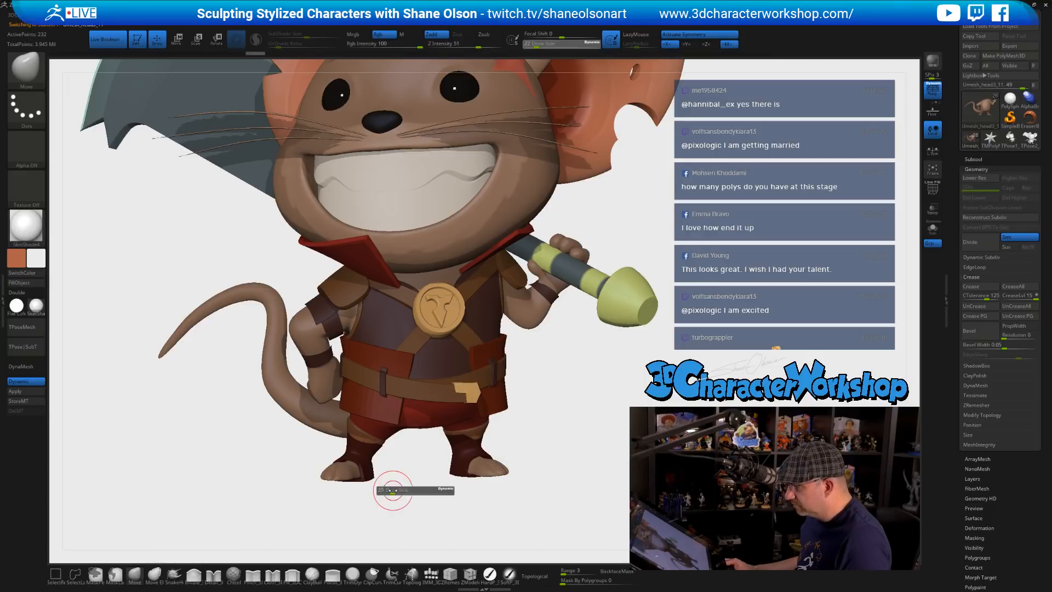
drag(394, 490, 493, 486)
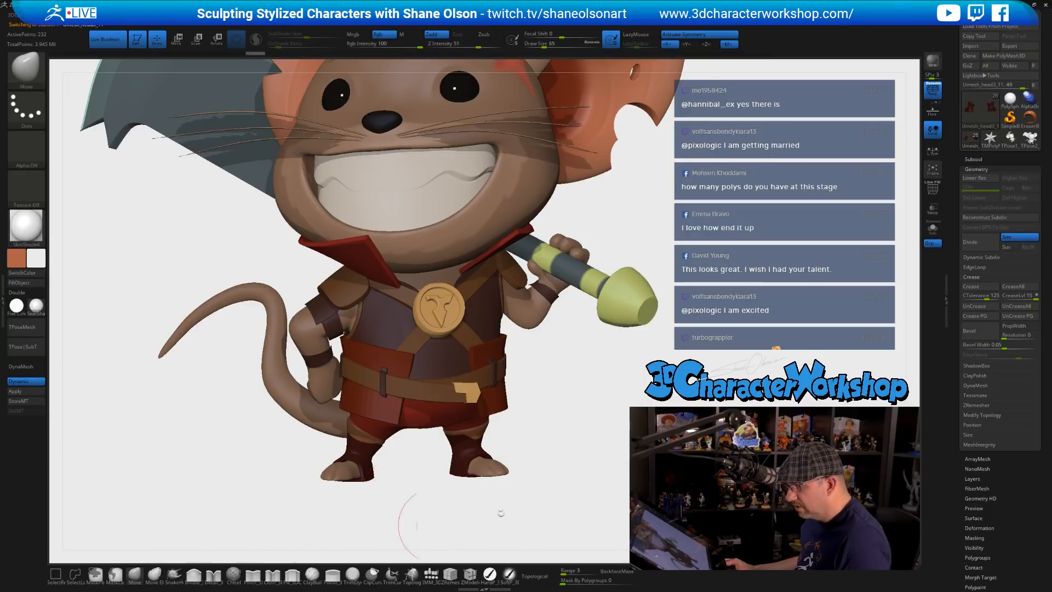
key(s)
click(599, 439)
drag(596, 440, 467, 445)
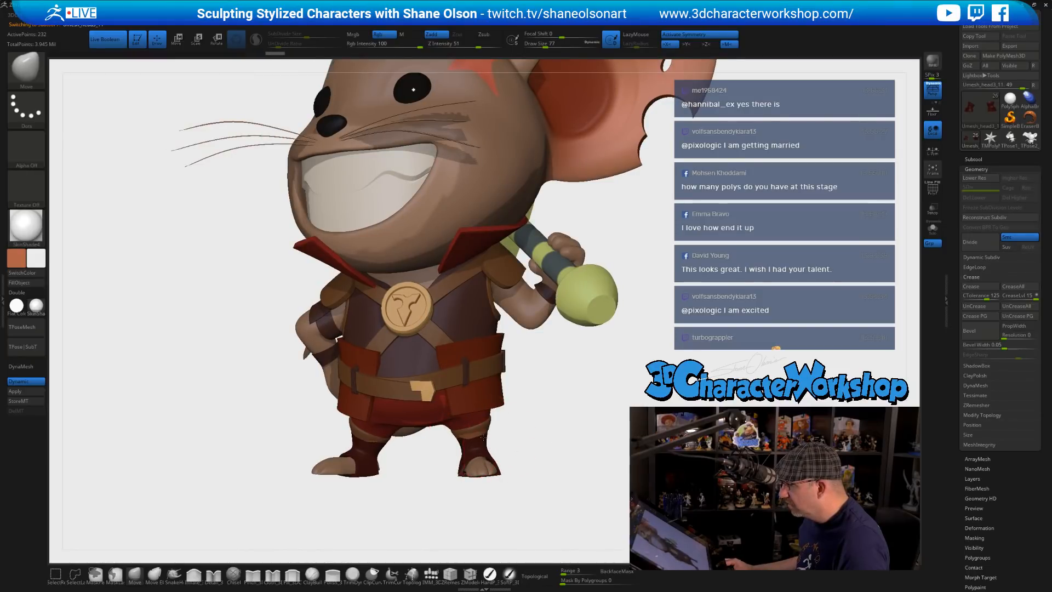
alt+drag(566, 457, 447, 485)
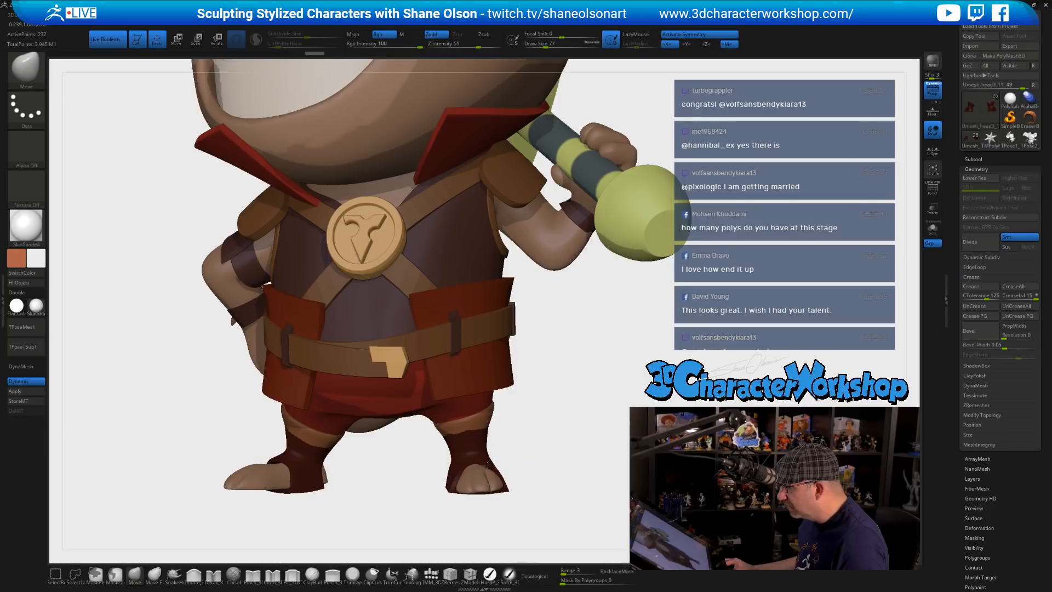
drag(533, 452, 493, 439)
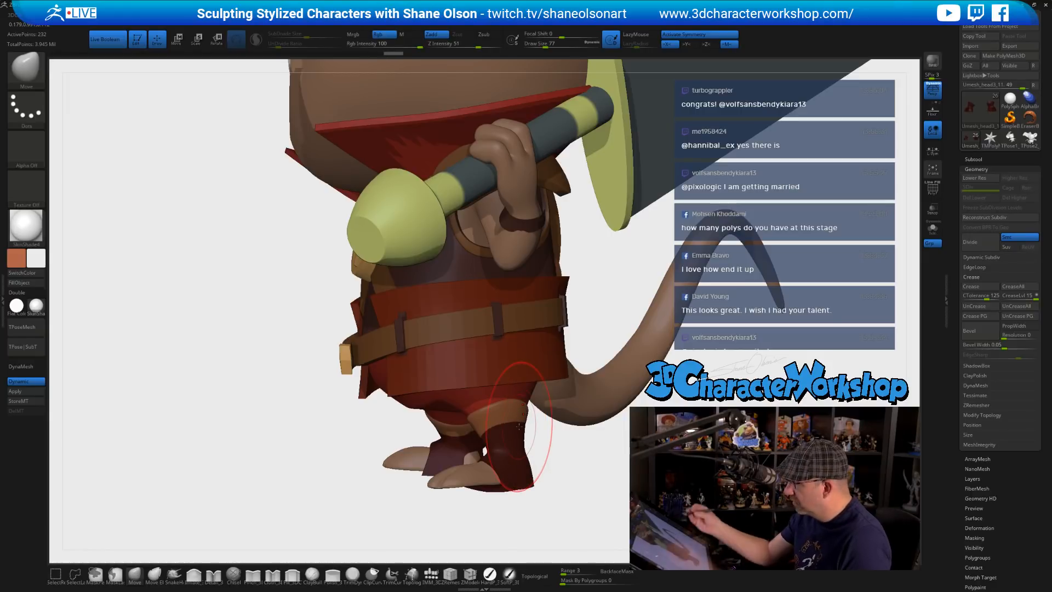
- Fit the side and front of the weapon-side ankle wrap to the foot with the Move brush at draw sizes 62 and 83
key(bracketleft)
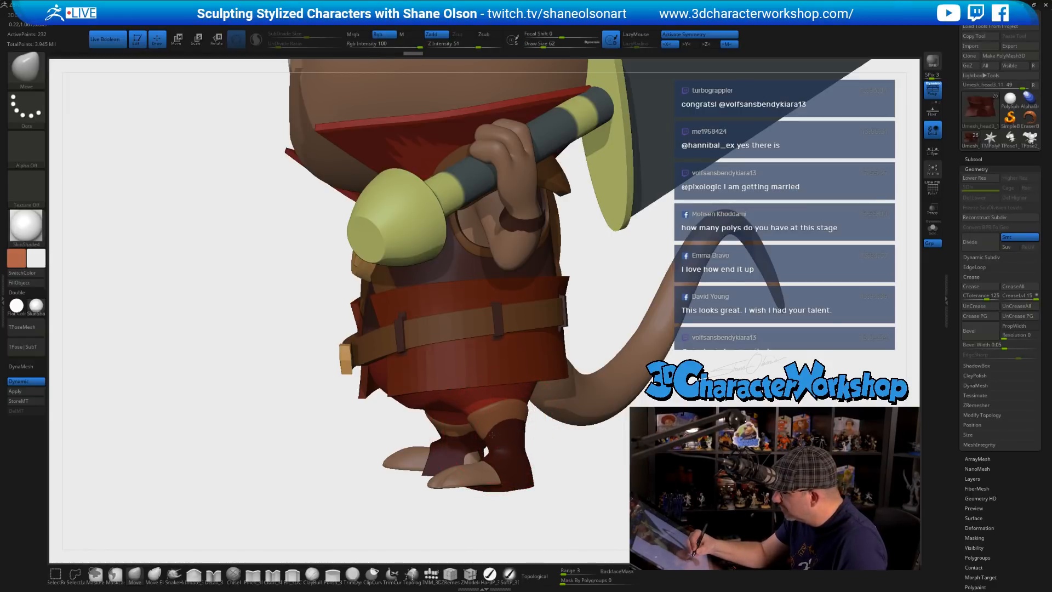
mouse_move(500, 427)
mouse_down()
mouse_move(535, 463)
mouse_move(529, 472)
mouse_up()
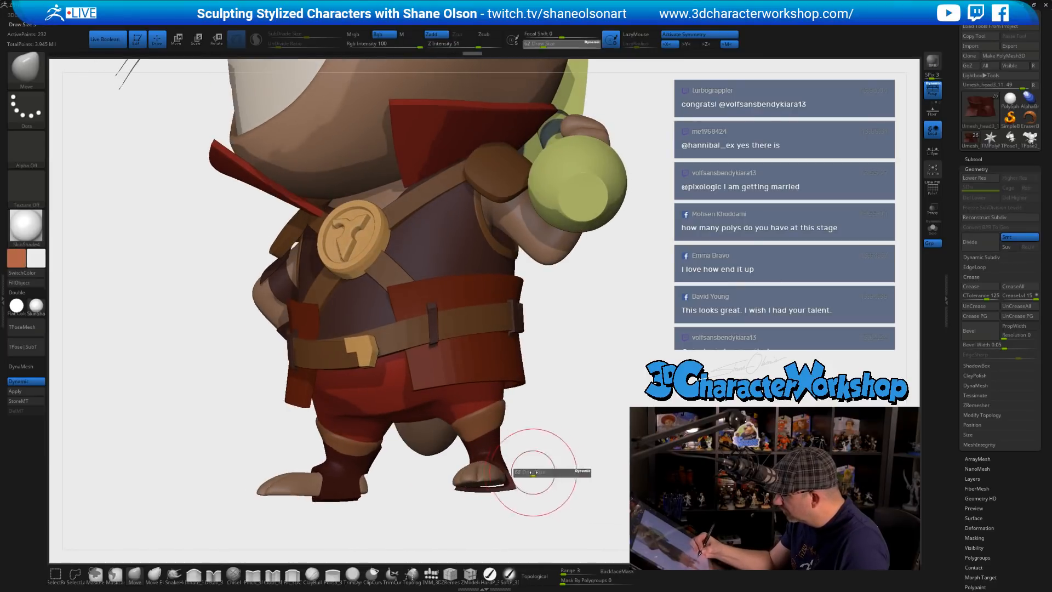
key(bracketright)
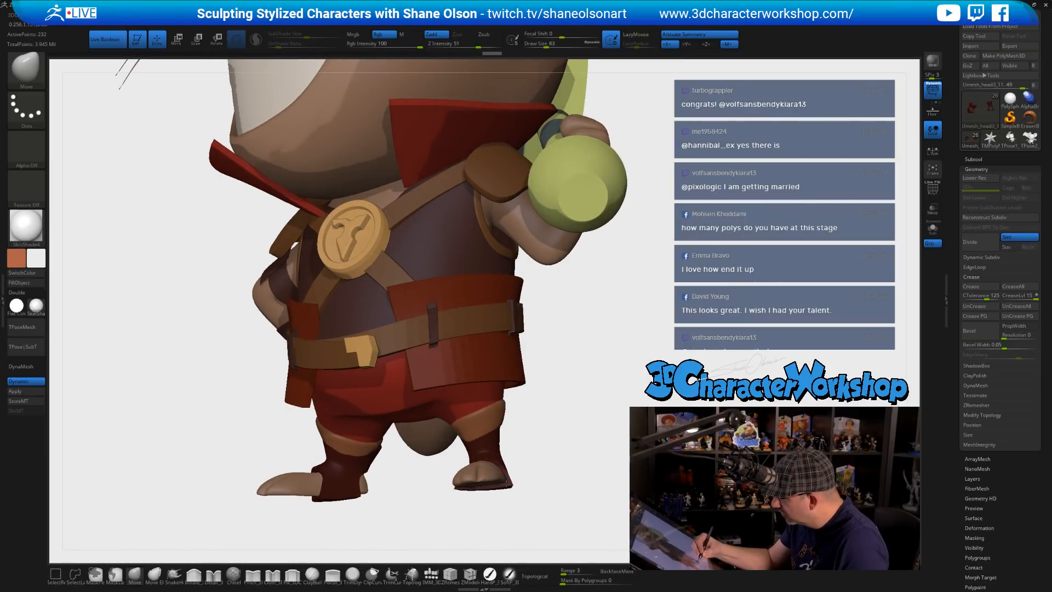
drag(544, 474, 464, 486)
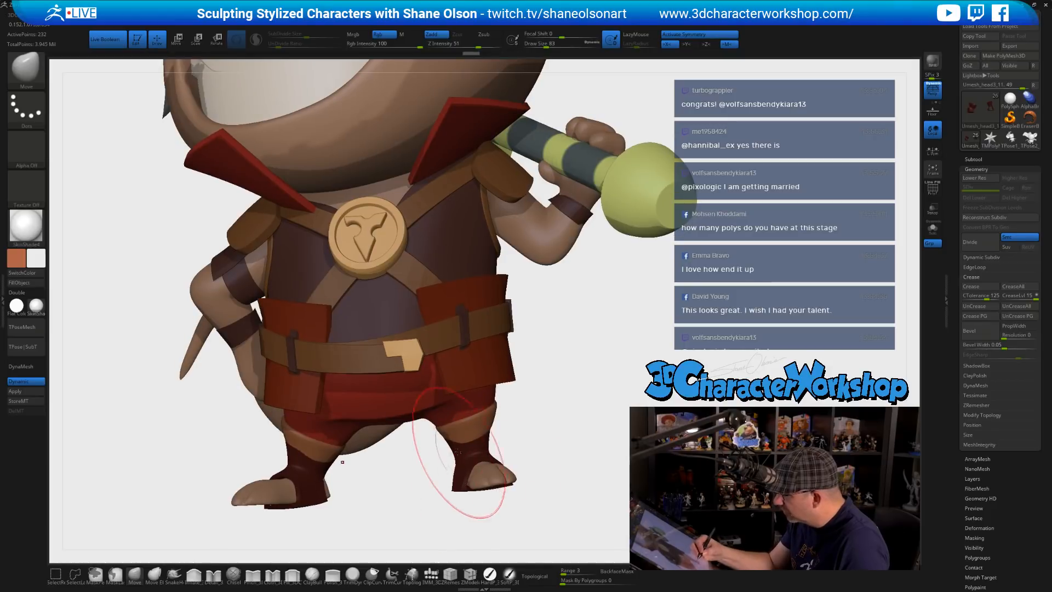
mouse_move(461, 448)
mouse_down()
mouse_move(493, 455)
mouse_move(482, 459)
mouse_up()
- Refine the weapon-side ankle wrap around the heel and sole with the Move brush, reducing the draw size from 62 to 44
key(bracketleft)
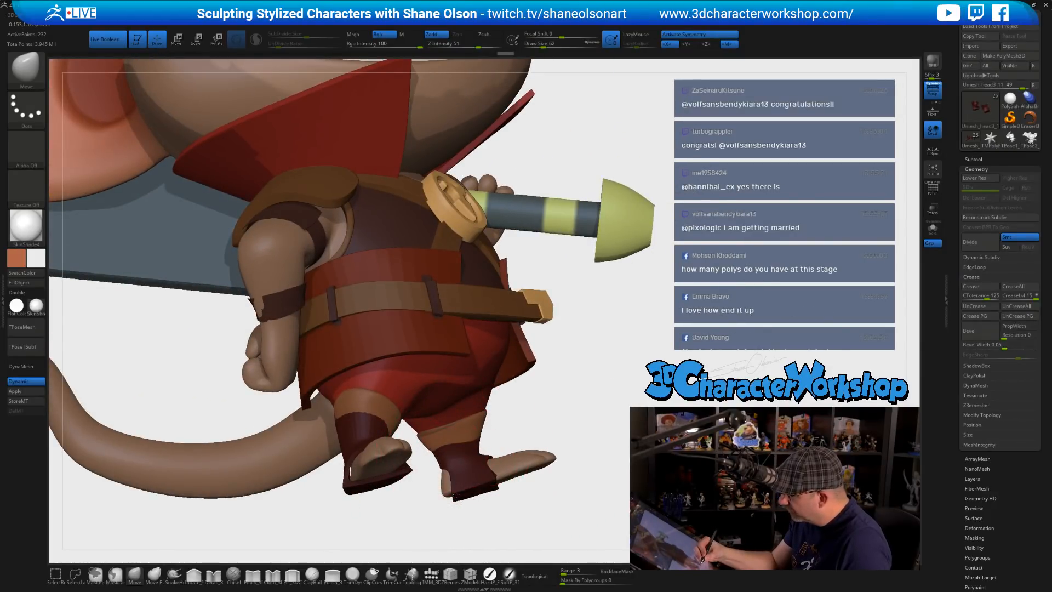
drag(472, 451, 431, 472)
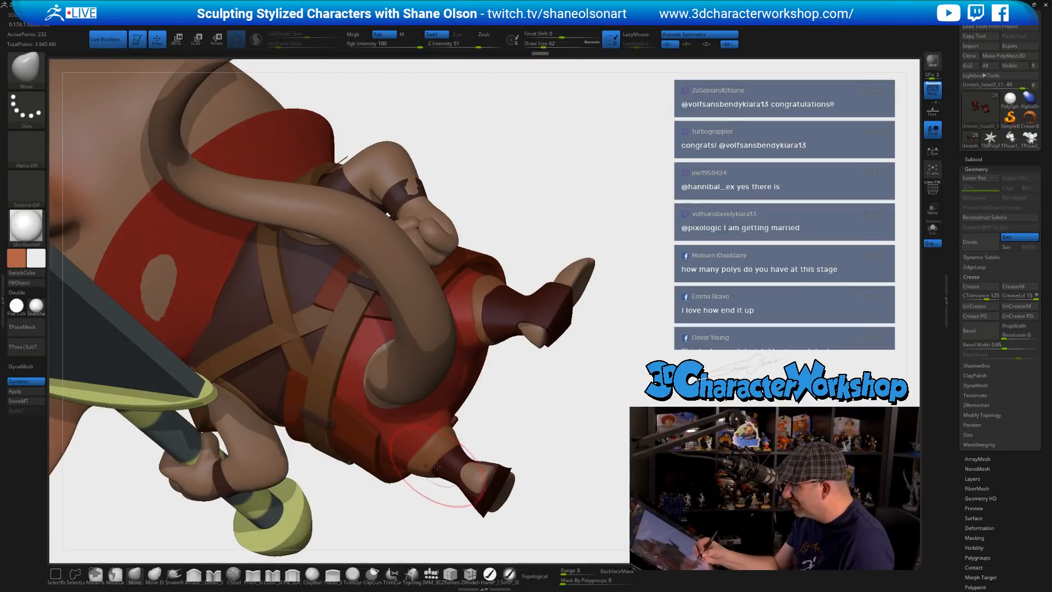
drag(485, 431, 460, 514)
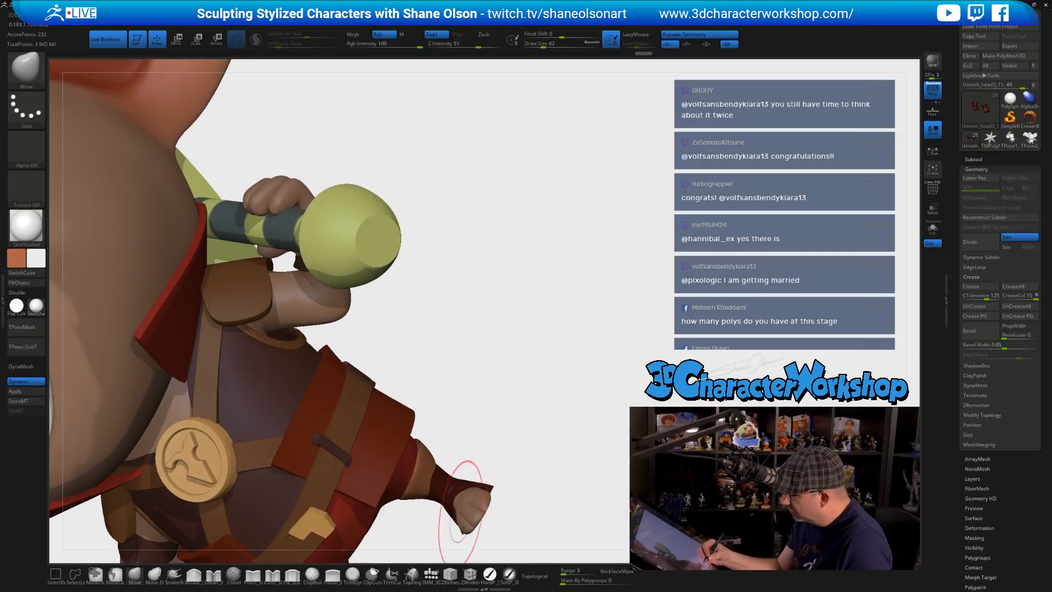
right_drag(465, 503, 571, 445)
key([)
key([)
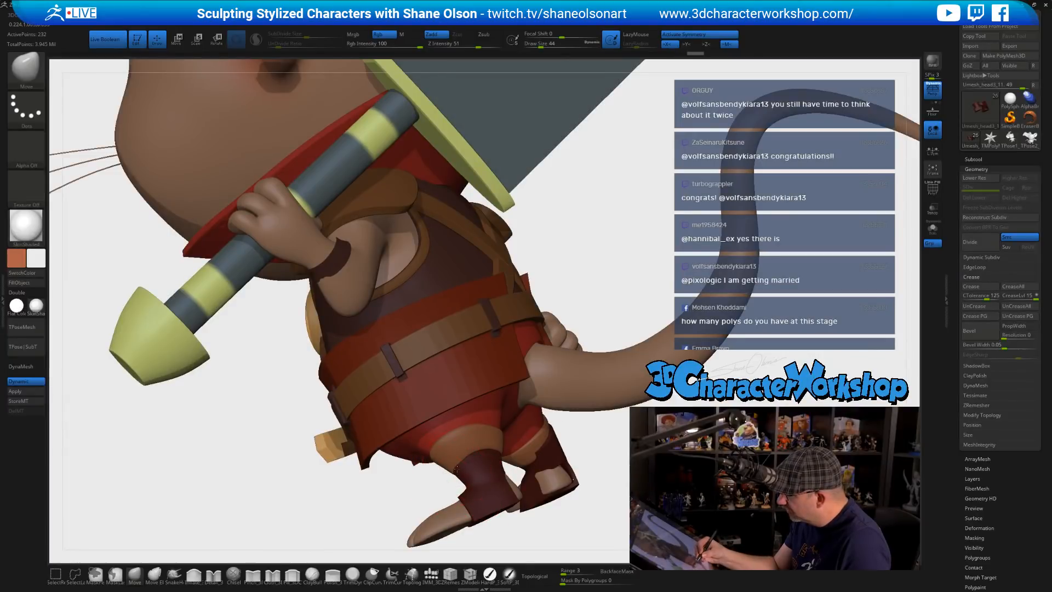
right_drag(461, 469, 592, 435)
- Turn off symmetry and shape the back of the tail-side ankle wrap with the Move brush at draw size 44
key(x)
mouse_move(407, 480)
right_down()
mouse_move(536, 469)
mouse_move(557, 455)
mouse_move(469, 429)
mouse_move(413, 379)
mouse_move(412, 397)
mouse_move(379, 393)
mouse_move(395, 403)
mouse_move(356, 421)
mouse_move(362, 403)
mouse_move(430, 364)
mouse_move(418, 465)
right_up()
key(s)
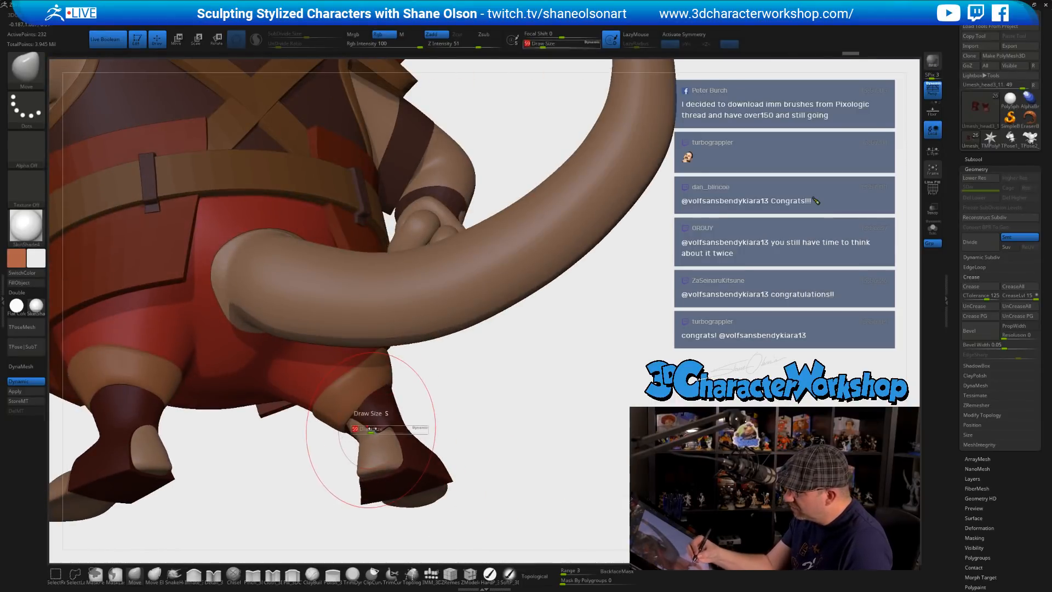
drag(373, 429, 369, 428)
mouse_move(386, 423)
right_down()
mouse_move(368, 429)
mouse_move(377, 404)
mouse_move(439, 371)
mouse_move(470, 408)
right_up()
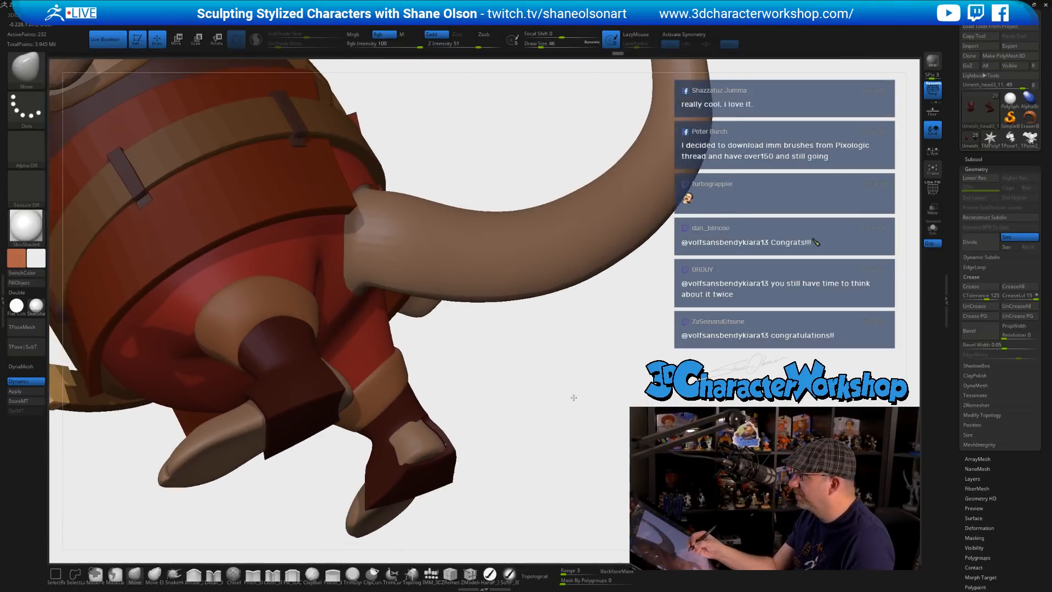
mouse_move(574, 397)
right_down()
mouse_move(557, 392)
mouse_move(559, 374)
mouse_move(552, 383)
mouse_move(569, 392)
right_up()
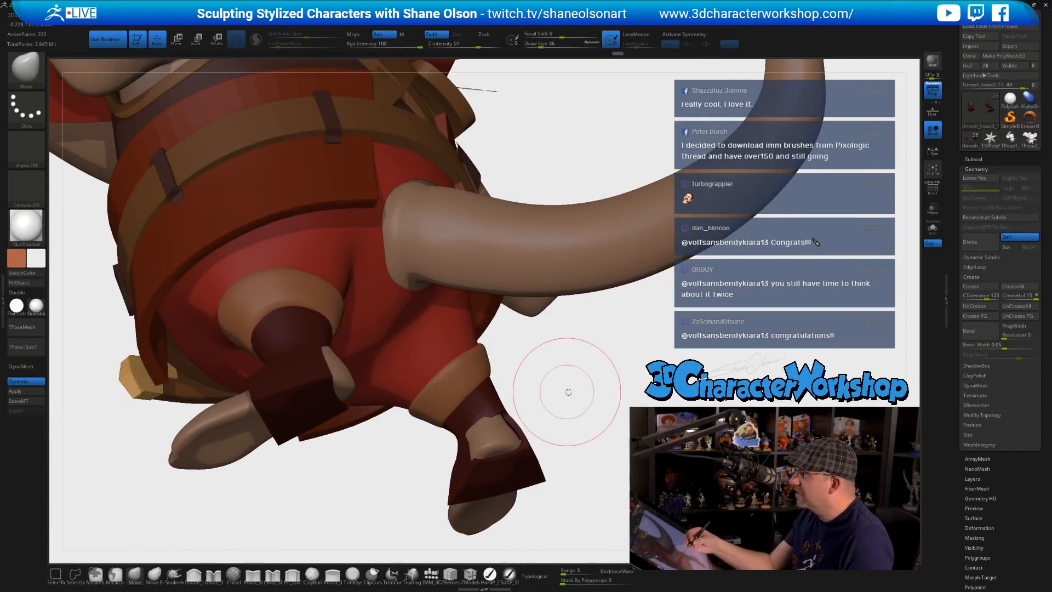
- Set the draw size to 59 and push the tail-side ankle wrap into shape around the heel
key(s)
drag(581, 390, 575, 390)
alt+right_drag(575, 386, 577, 408)
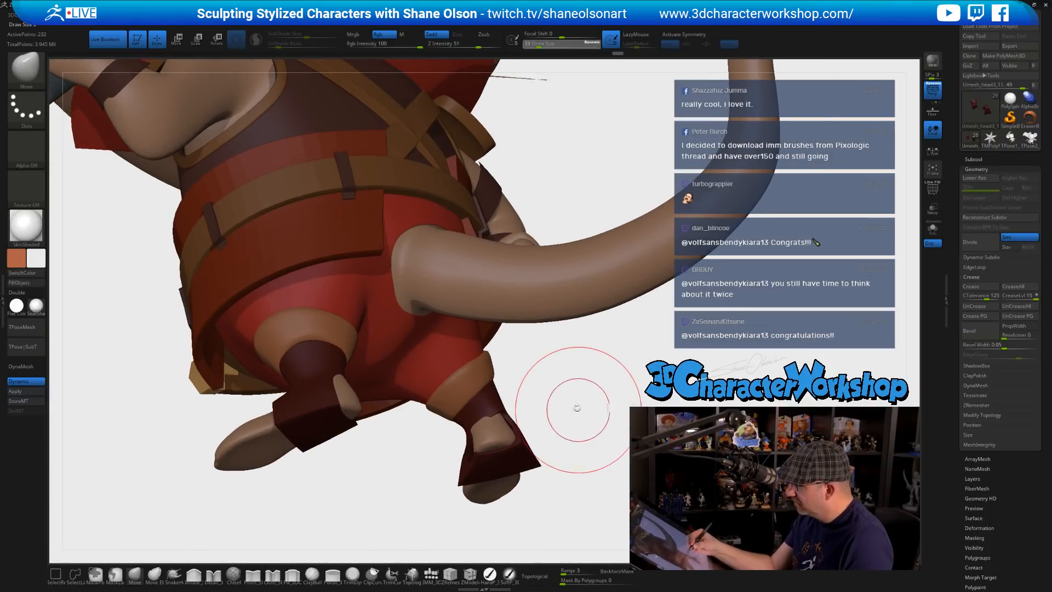
drag(577, 408, 578, 410)
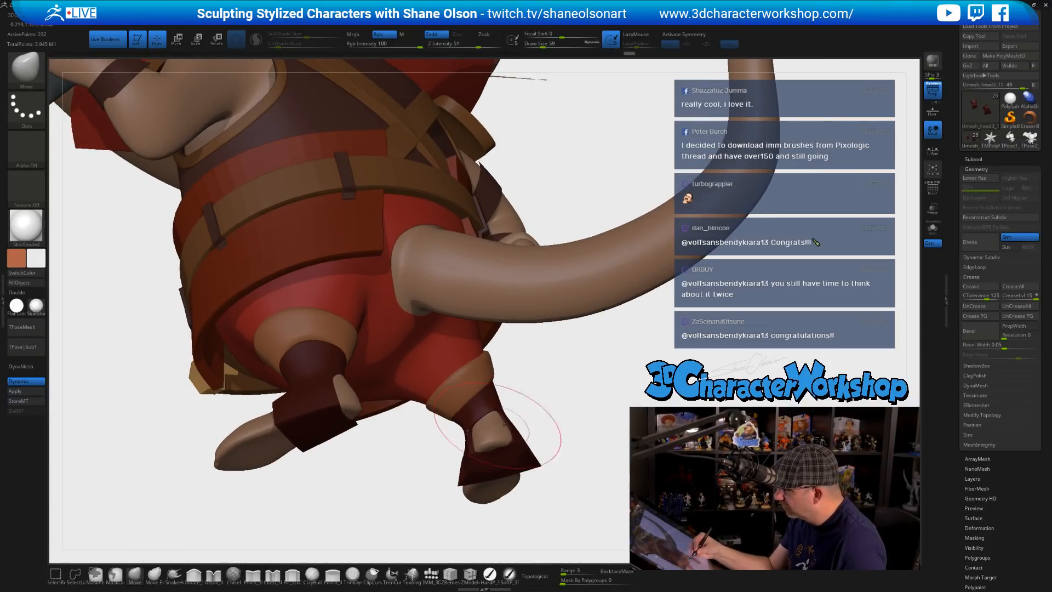
mouse_move(501, 426)
right_down()
mouse_move(504, 441)
mouse_move(454, 484)
mouse_move(463, 493)
mouse_move(438, 499)
mouse_move(399, 546)
right_up()
- Fit the front and inner edges of the tail-side ankle wrap to the foot with the Move brush at draw size 44
key(bracketleft)
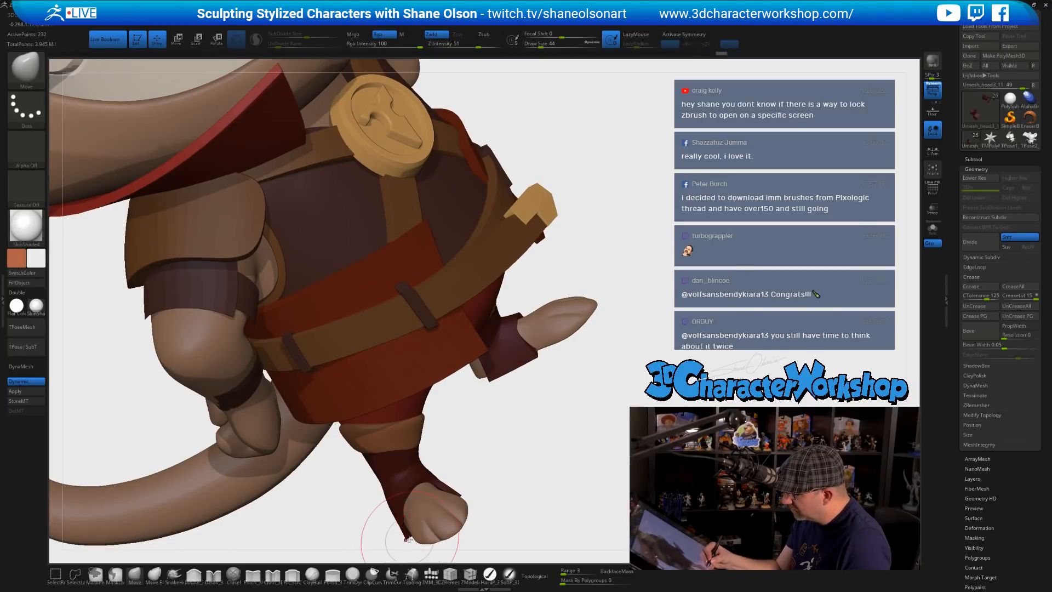
right_drag(409, 532, 427, 484)
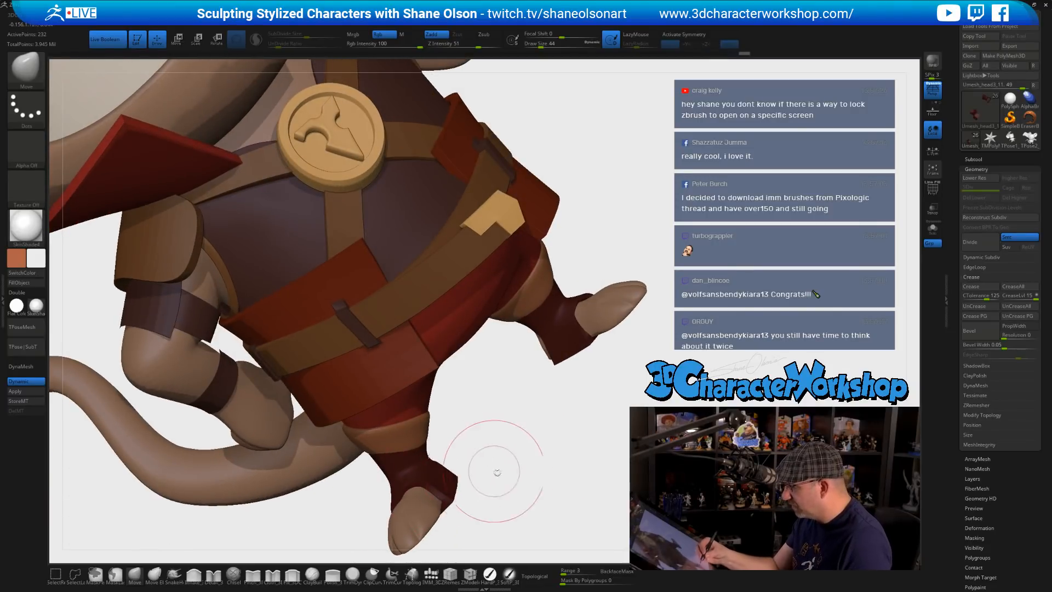
right_drag(497, 472, 410, 462)
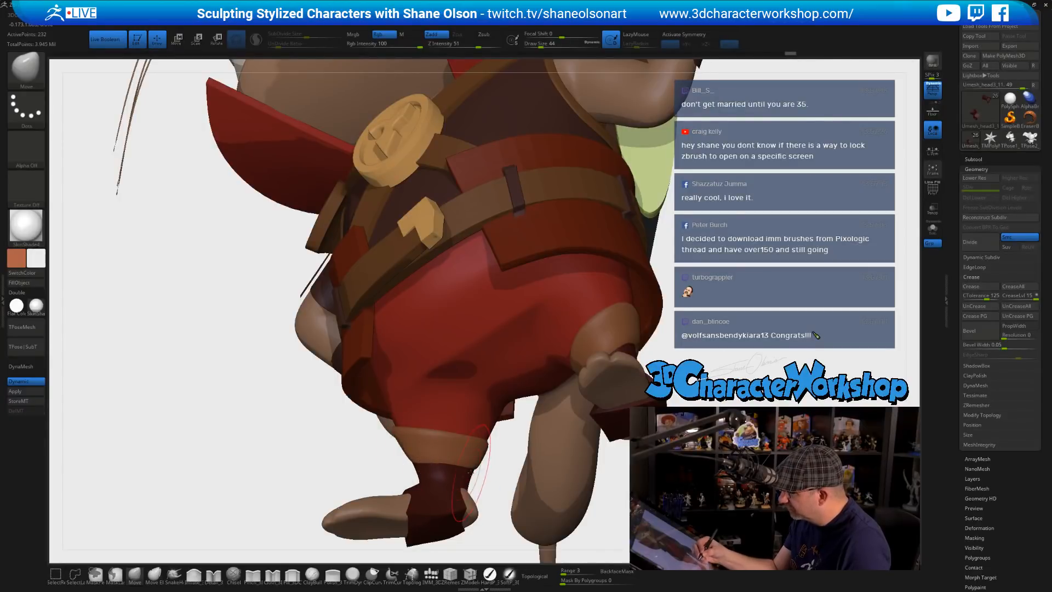
right_drag(453, 468, 515, 408)
right_drag(652, 429, 655, 430)
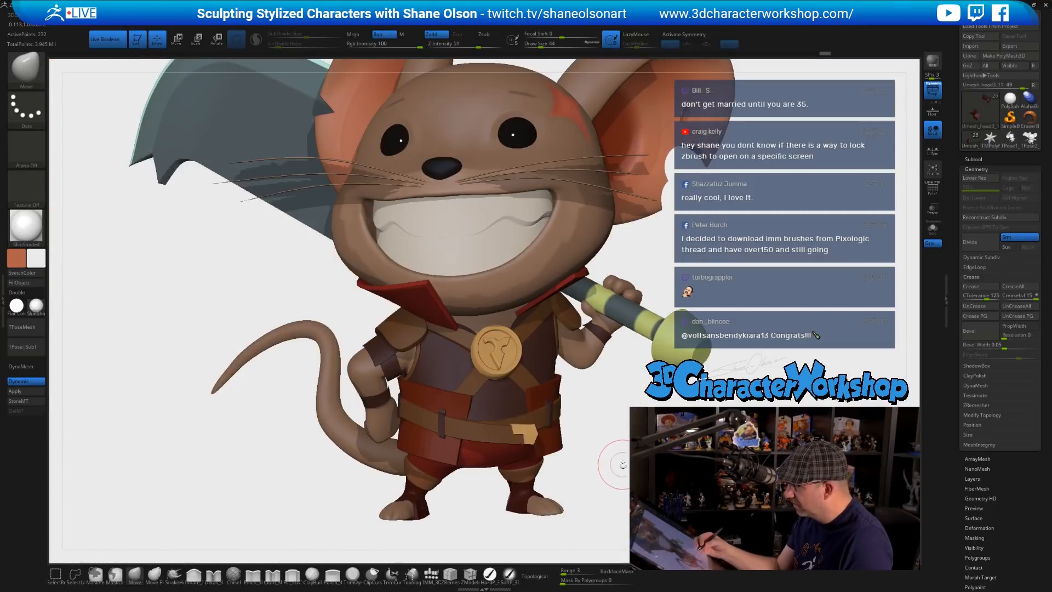
right_drag(622, 463, 613, 446)
right_drag(490, 503, 490, 550)
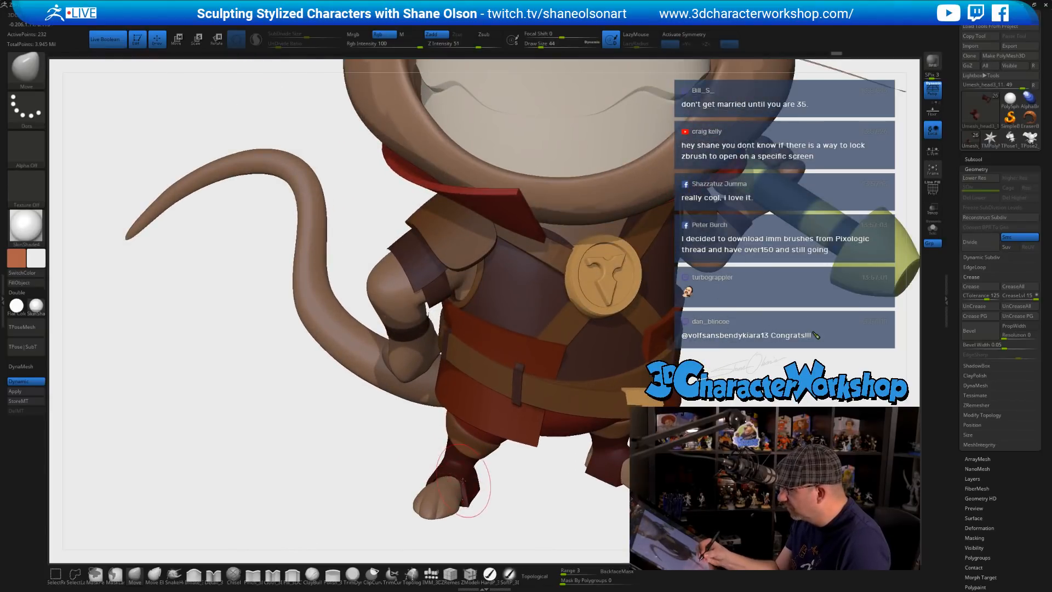
mouse_move(512, 501)
right_down()
mouse_move(527, 478)
mouse_move(525, 488)
right_up()
key(f)
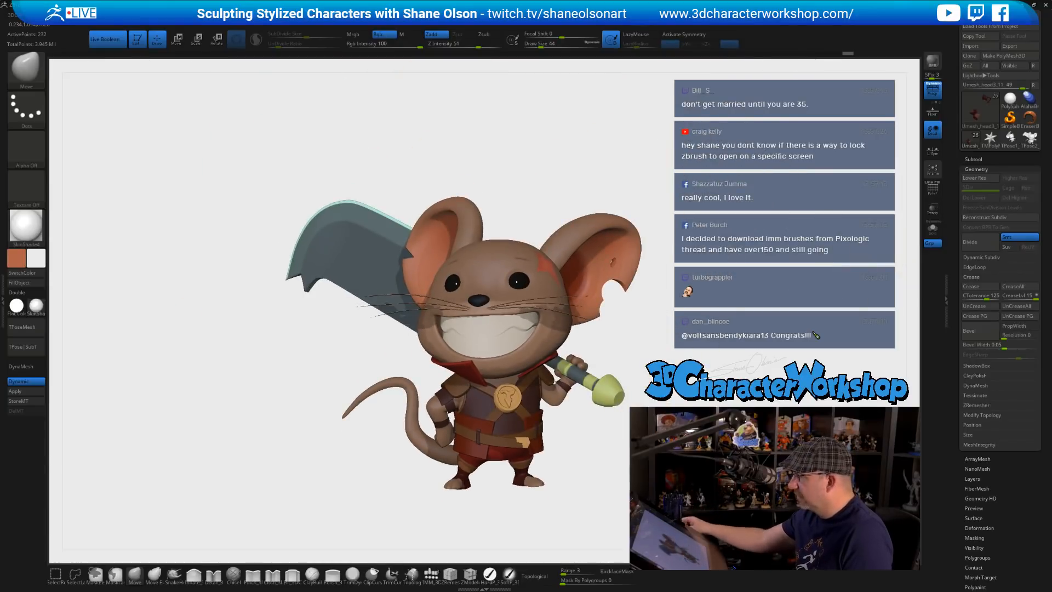
- Set the Move brush's draw size to 59, frame the whole mouse and start a BPR render
alt+right_drag(739, 384, 626, 372)
ctrl+right_drag(383, 490, 399, 513)
key(s)
drag(365, 499, 369, 500)
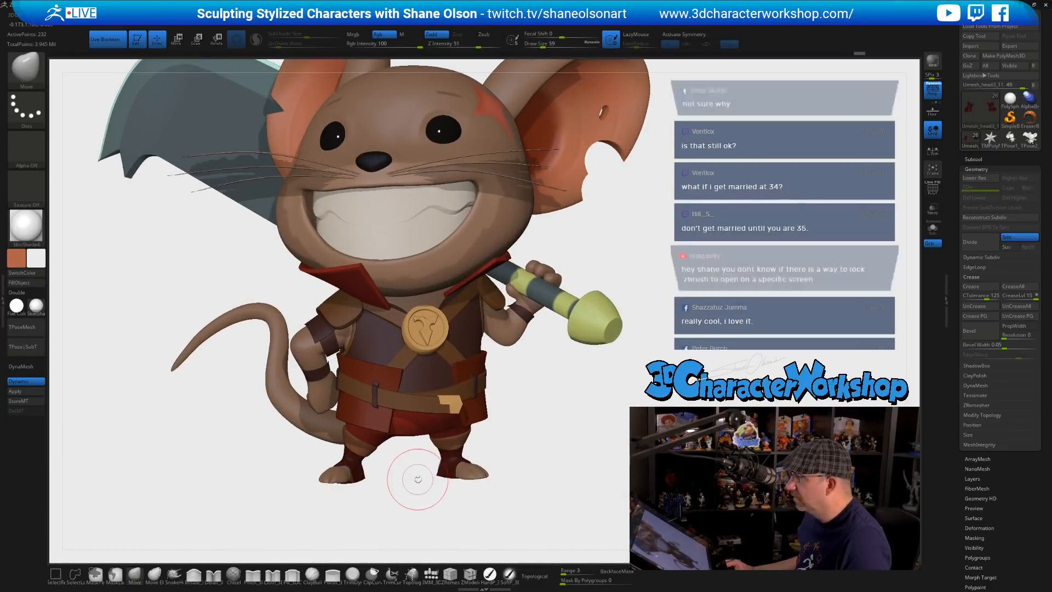
ctrl+right_drag(416, 478, 517, 465)
mouse_move(619, 423)
mouse_down()
mouse_move(641, 403)
mouse_move(703, 249)
mouse_up()
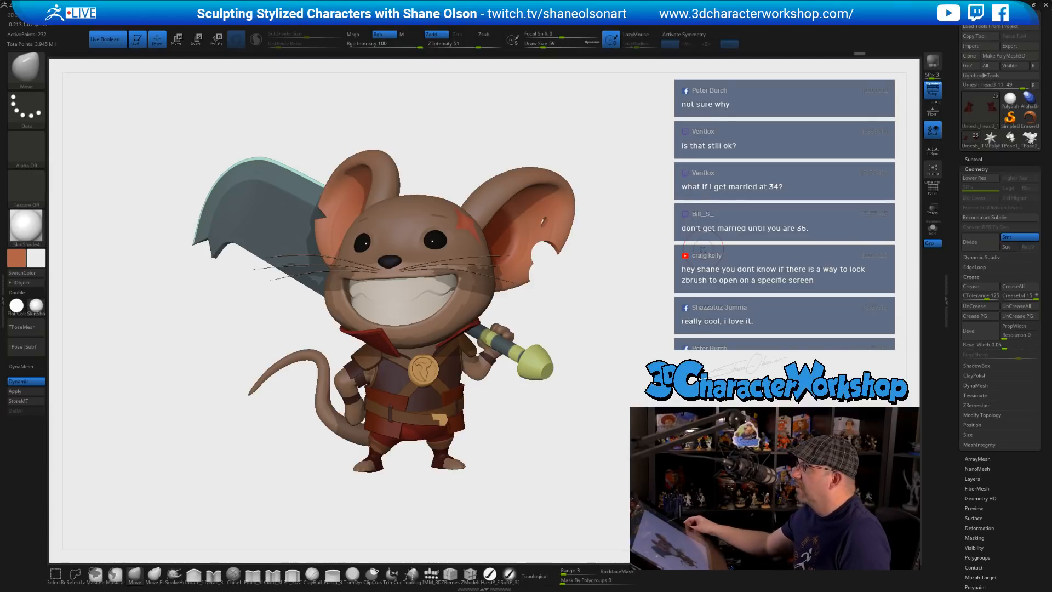
click(932, 61)
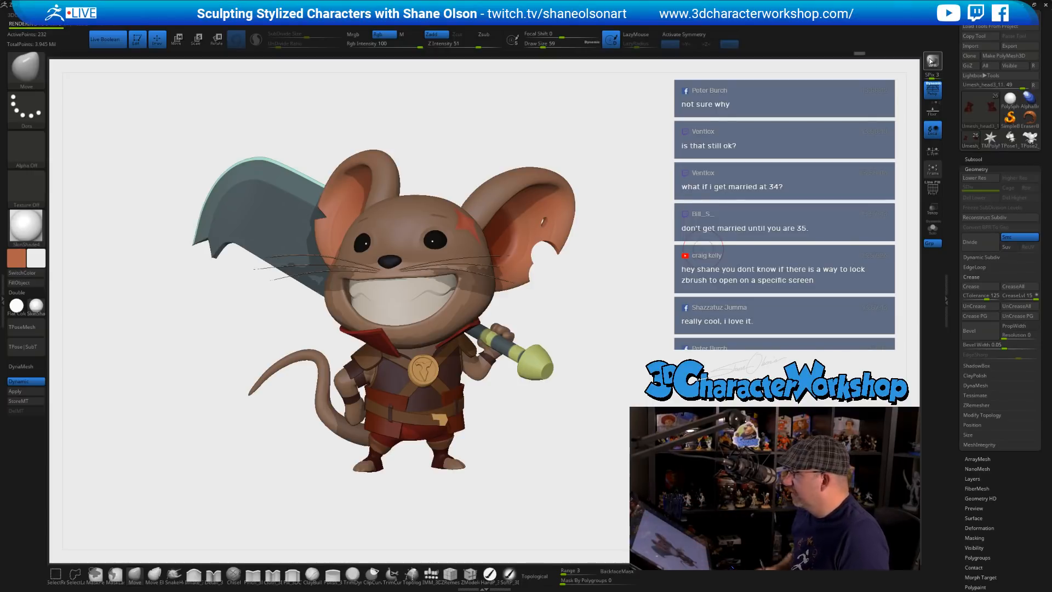